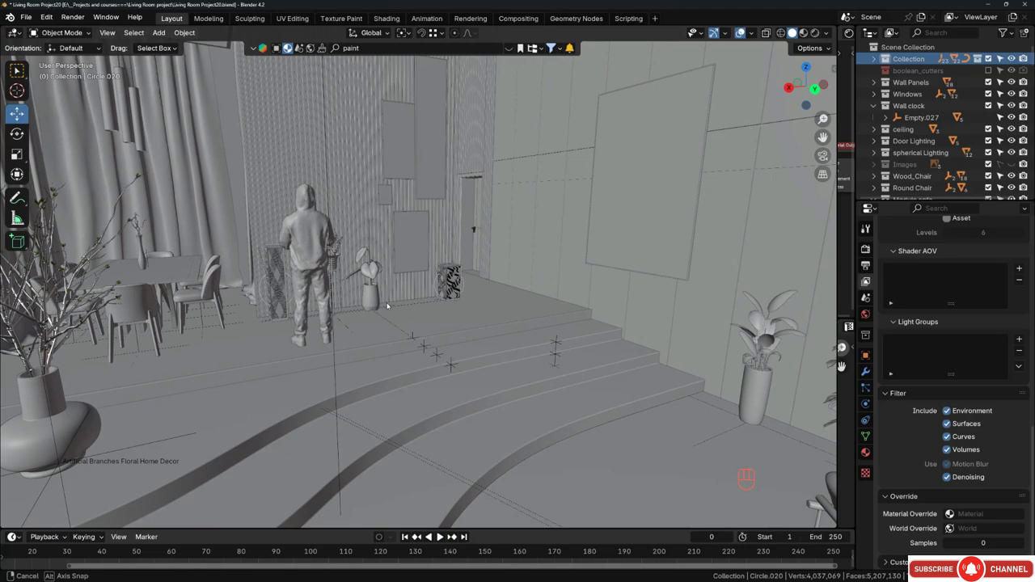
Snap the 3D cursor to the centre of the bottom rim of the nearest cylindrical pendant lamp above the dining table.
middle_click_drag(387, 306, 264, 336)
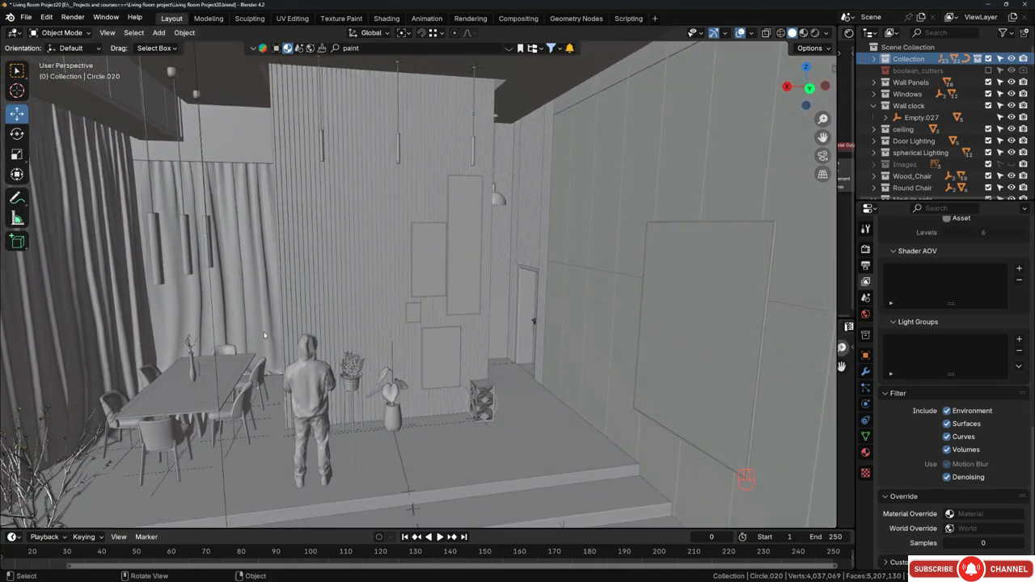
mouse_move(174, 279)
middle_mouse_down()
mouse_move(139, 279)
mouse_move(193, 296)
mouse_move(158, 298)
mouse_move(162, 266)
middle_mouse_up()
left_click(181, 291)
scroll(181, 291, "up", 4)
key("Tab")
scroll(158, 299, "up", 2)
left_click(158, 299, "alt")
middle_click_drag(162, 267, 209, 271, "shift")
left_click(195, 273, "alt")
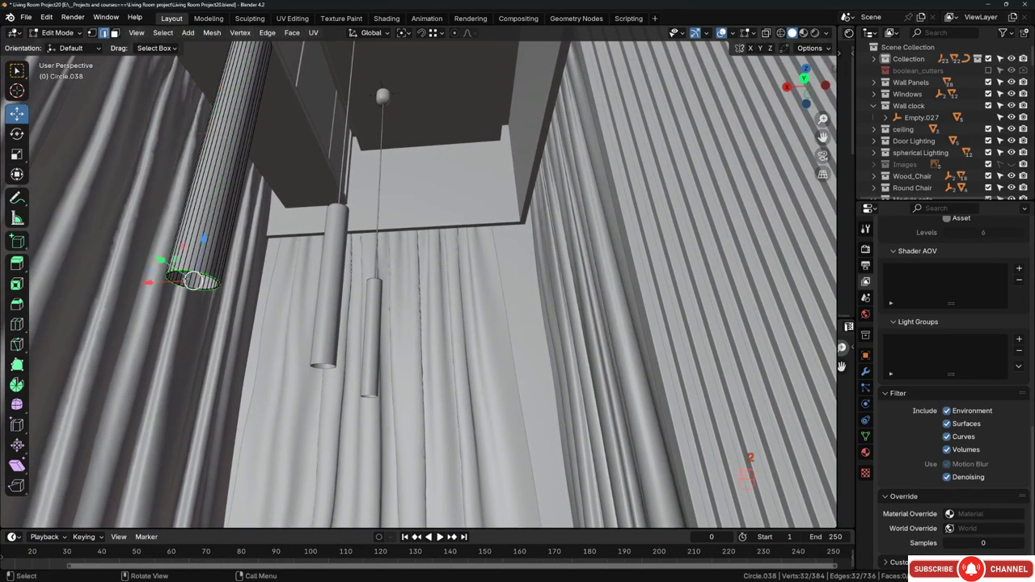
scroll(196, 275, "up", 2)
key("shift+s")
left_click(204, 345)
middle_click_drag(203, 345, 311, 256)
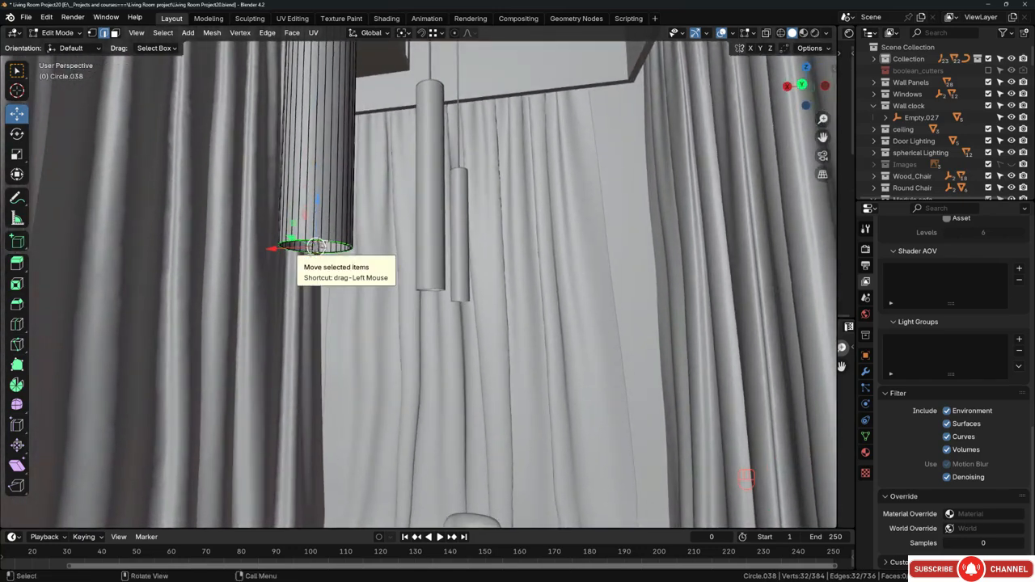
key("Tab")
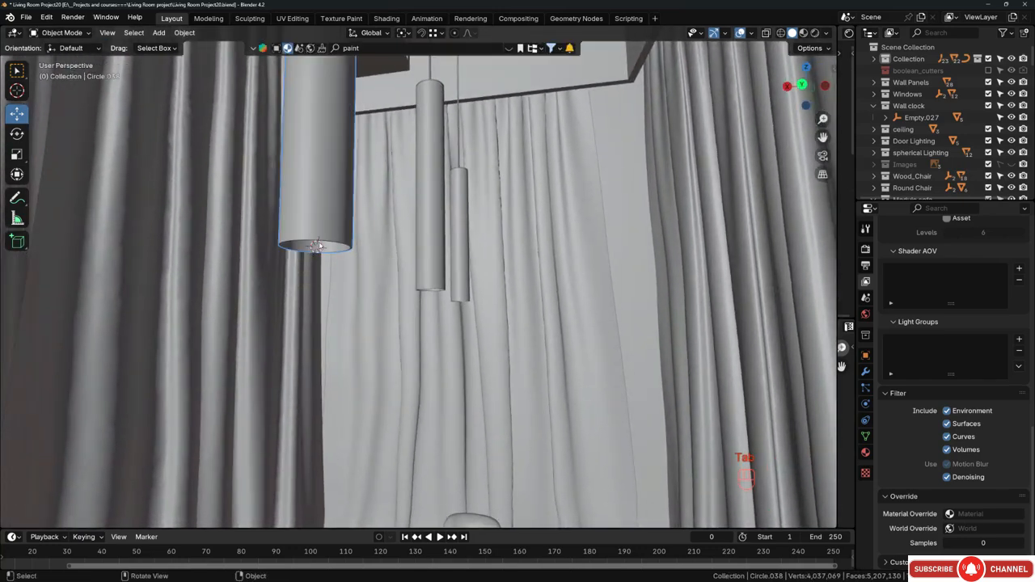
Add a spot light at the 3D cursor, beneath the cylindrical pendant lamp over the dining table.
key("shift+a")
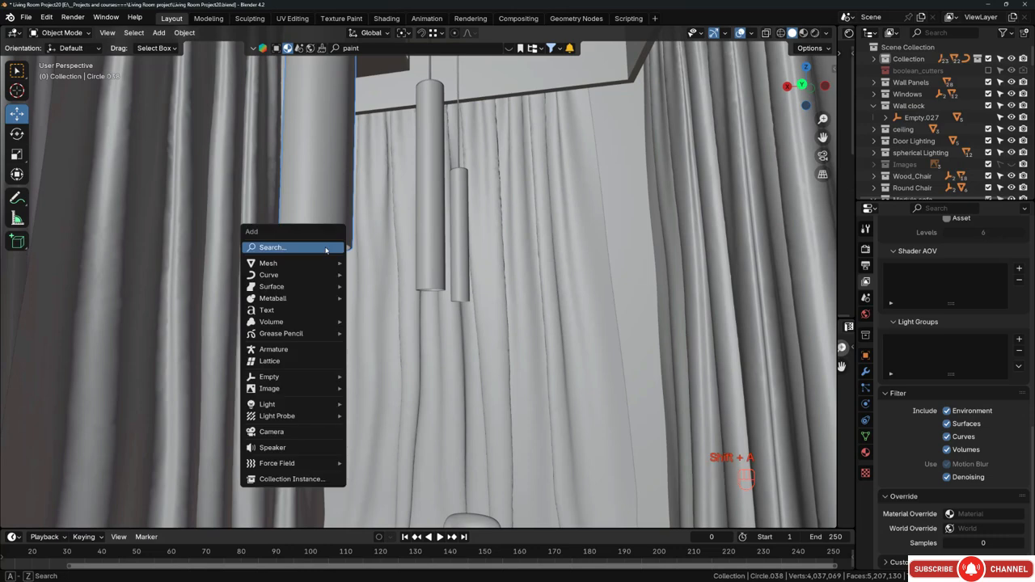
mouse_move(291, 406)
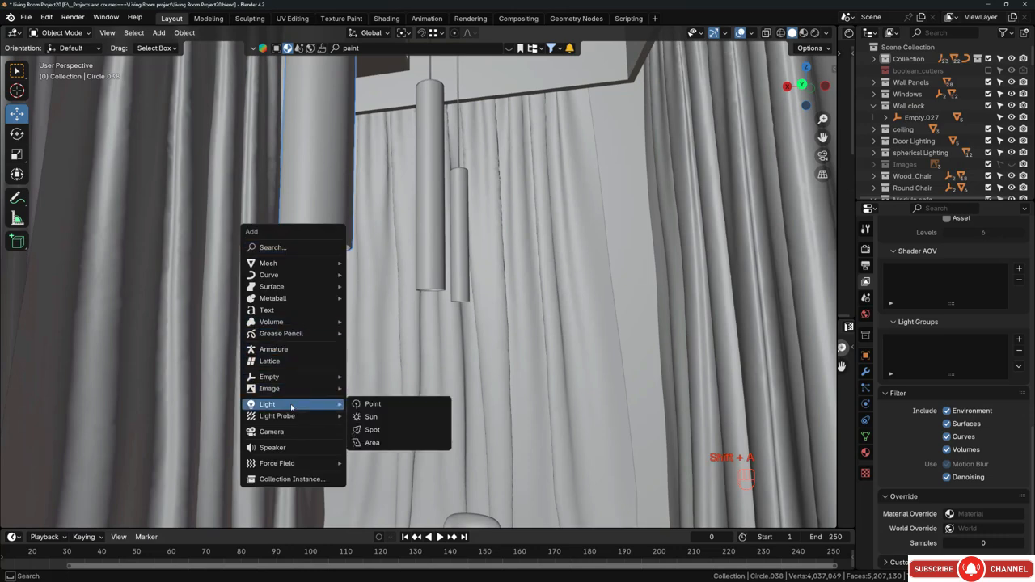
left_click(377, 431)
middle_click_drag(356, 200, 353, 243)
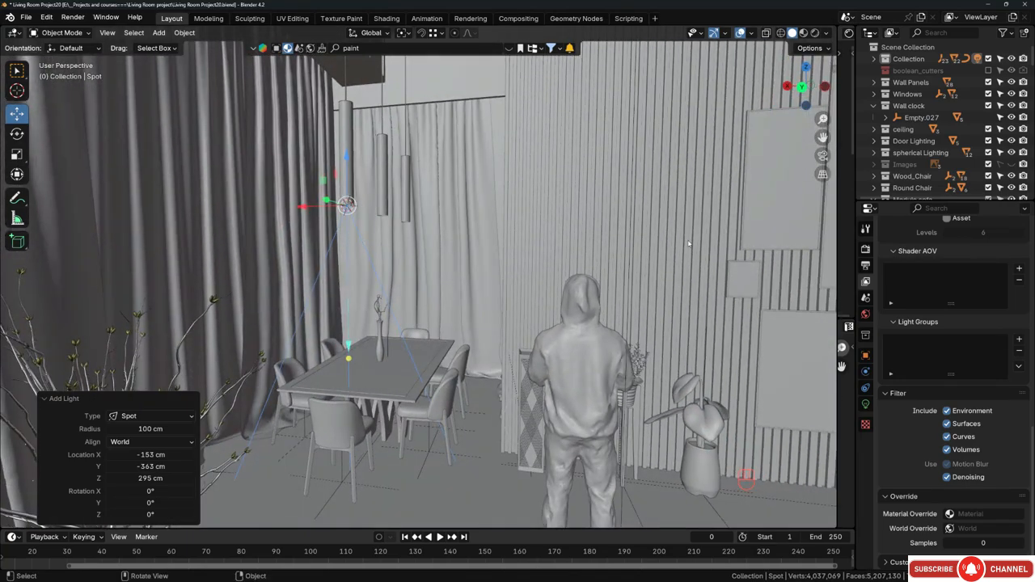
scroll(346, 204, "up", 1)
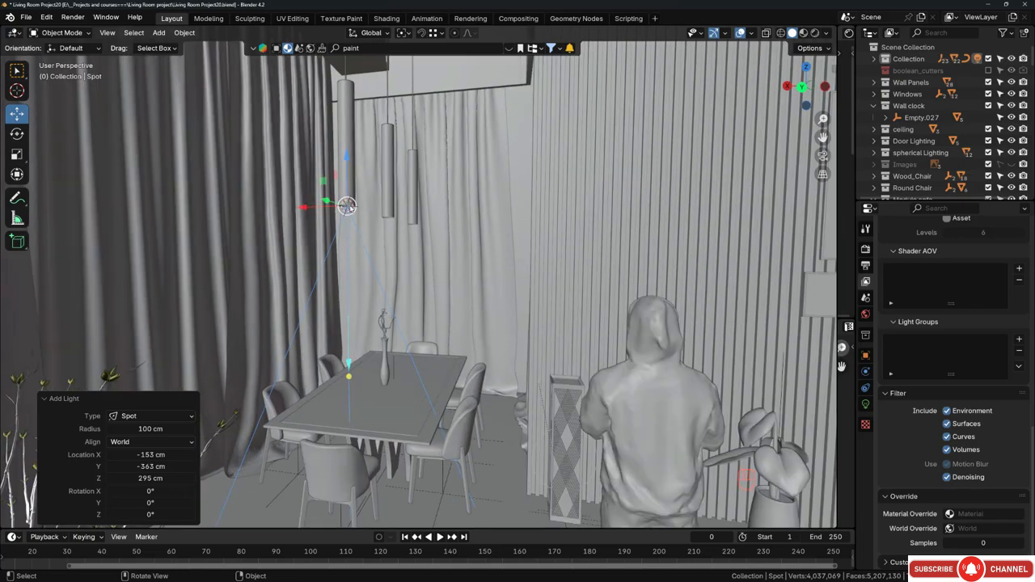
middle_click_drag(353, 207, 495, 299)
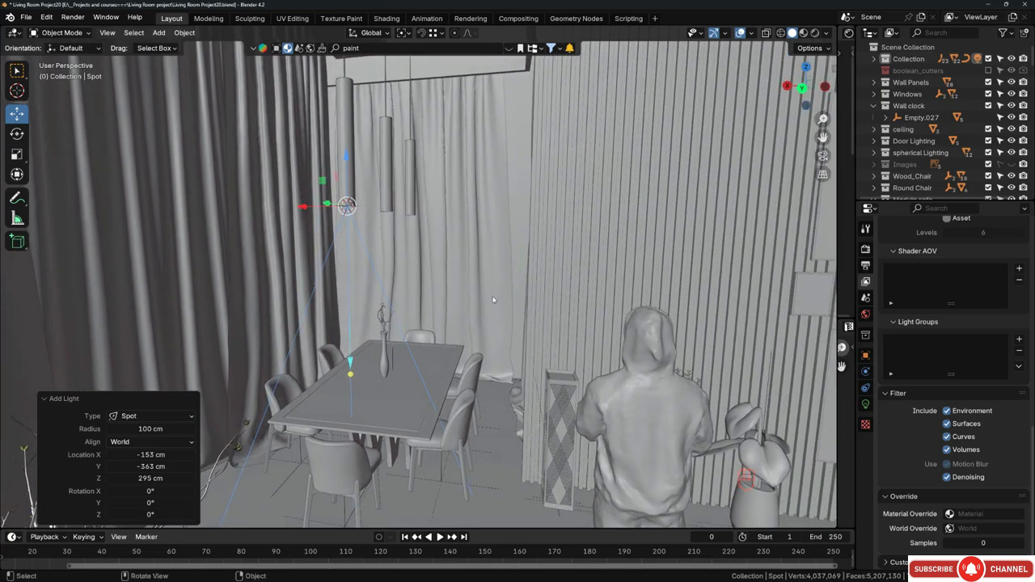
Keep the viewport in solid shading and set the render engine to Cycles with GPU Compute as the device.
key("z")
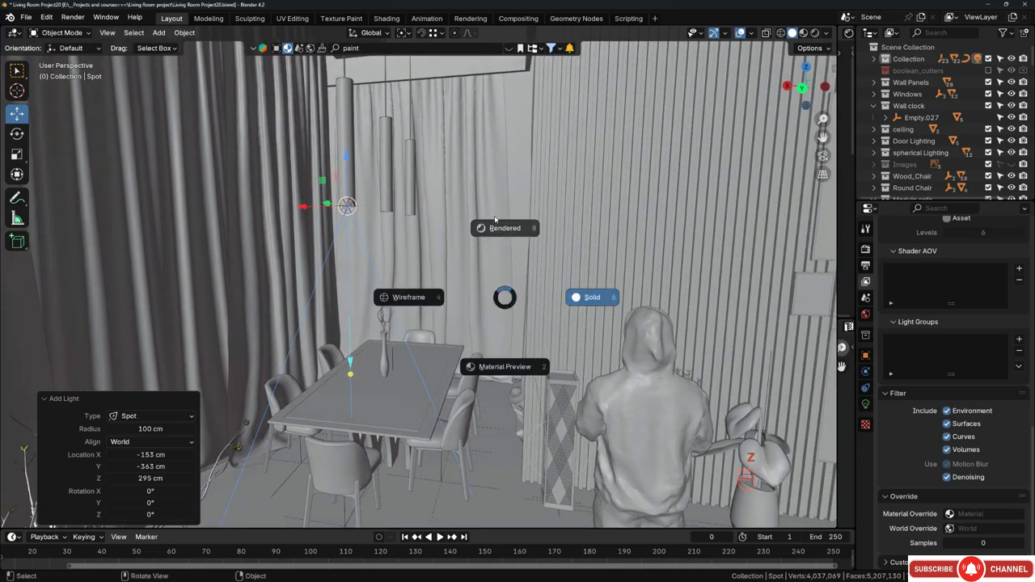
left_click(588, 301)
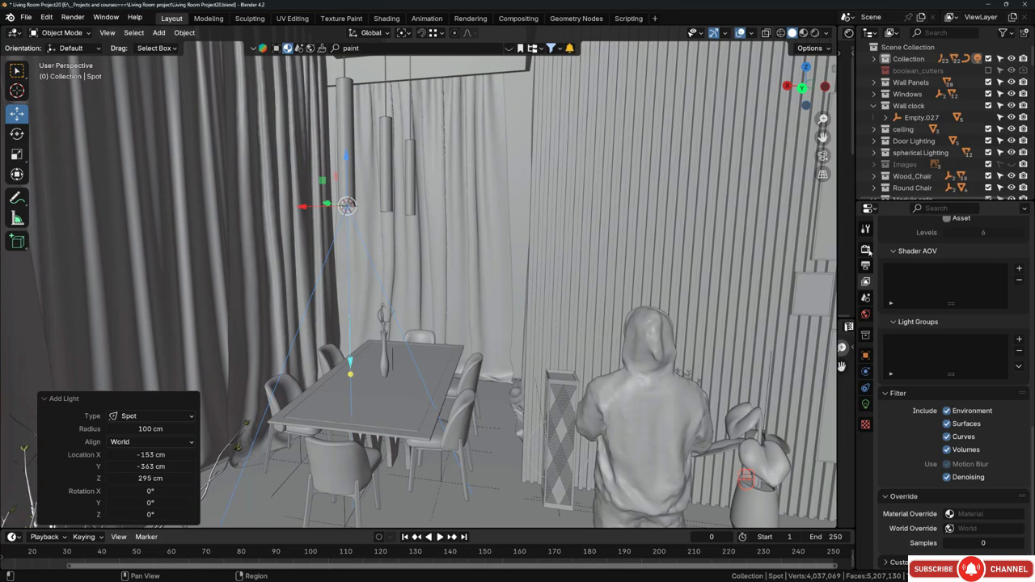
left_click(866, 249)
scroll(903, 268, "up", 3)
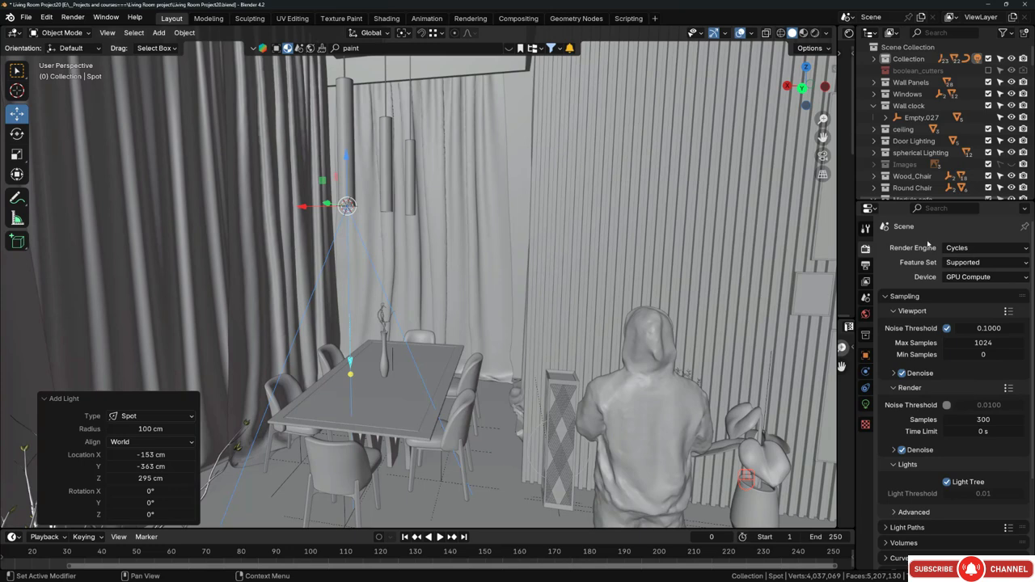
left_click(955, 249)
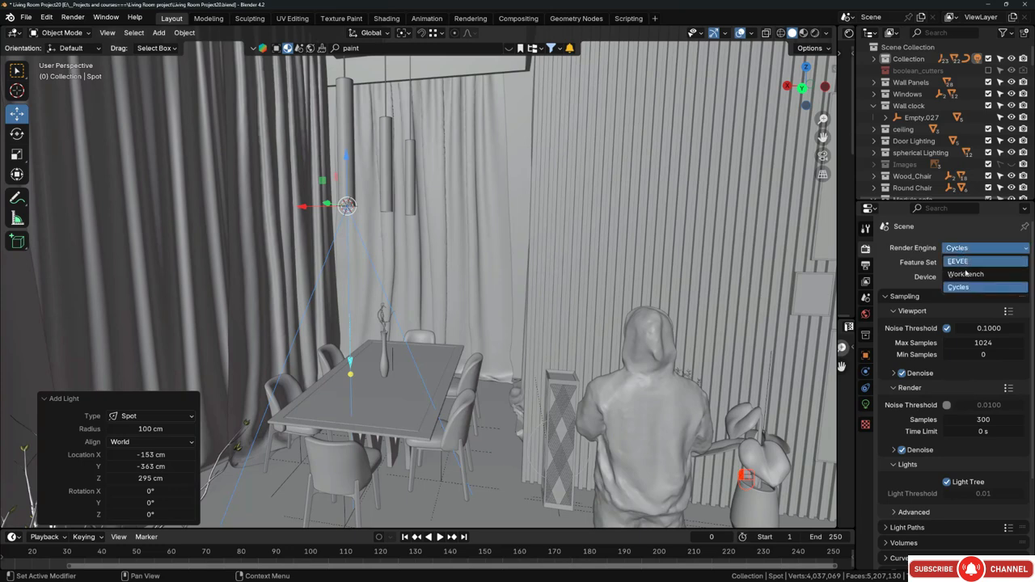
left_click(962, 288)
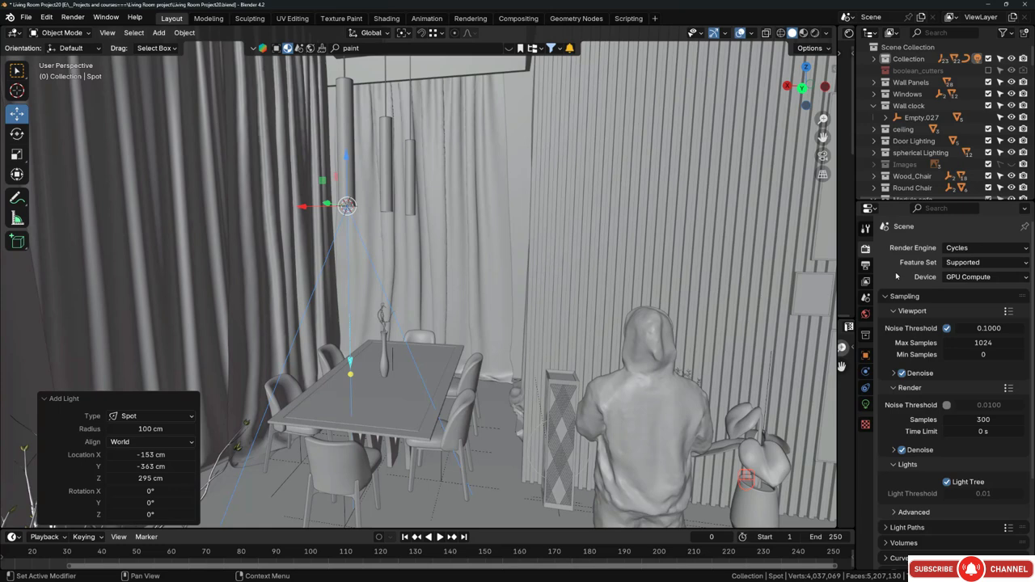
left_click(961, 280)
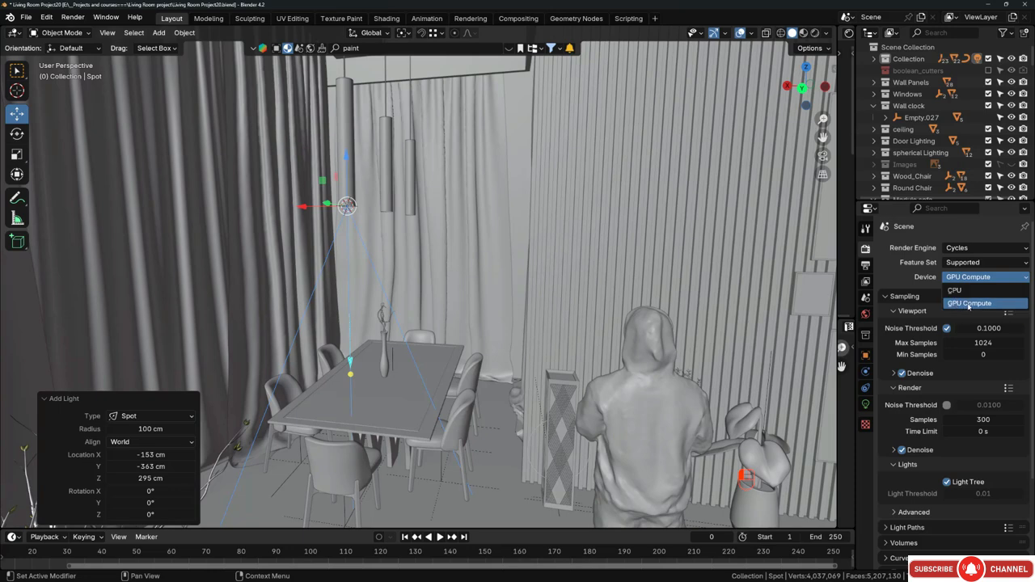
left_click(970, 304)
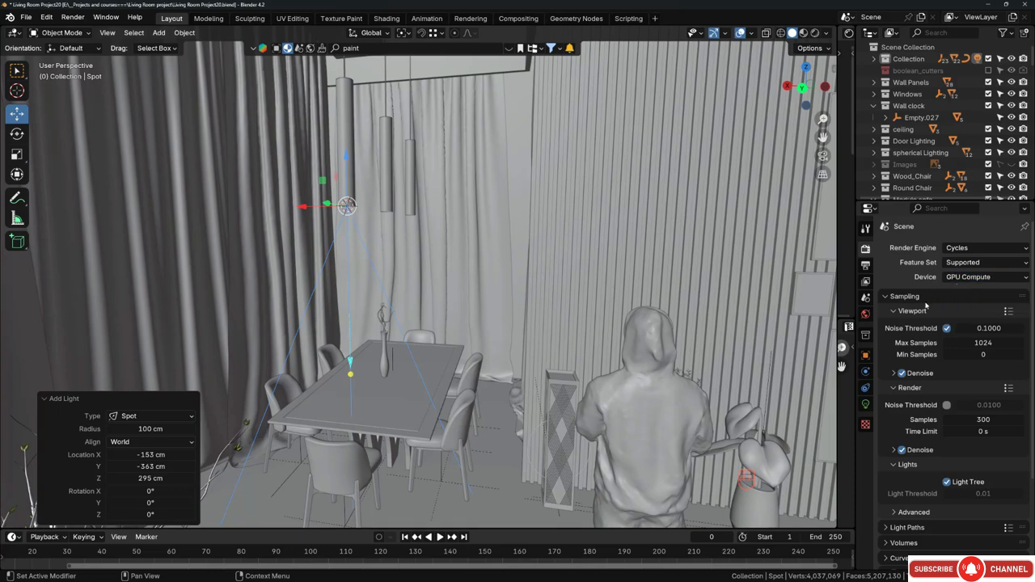
left_click(985, 278)
Check the Cycles render devices in the system preferences, then review the scene's viewport and render sampling settings.
left_click(46, 16)
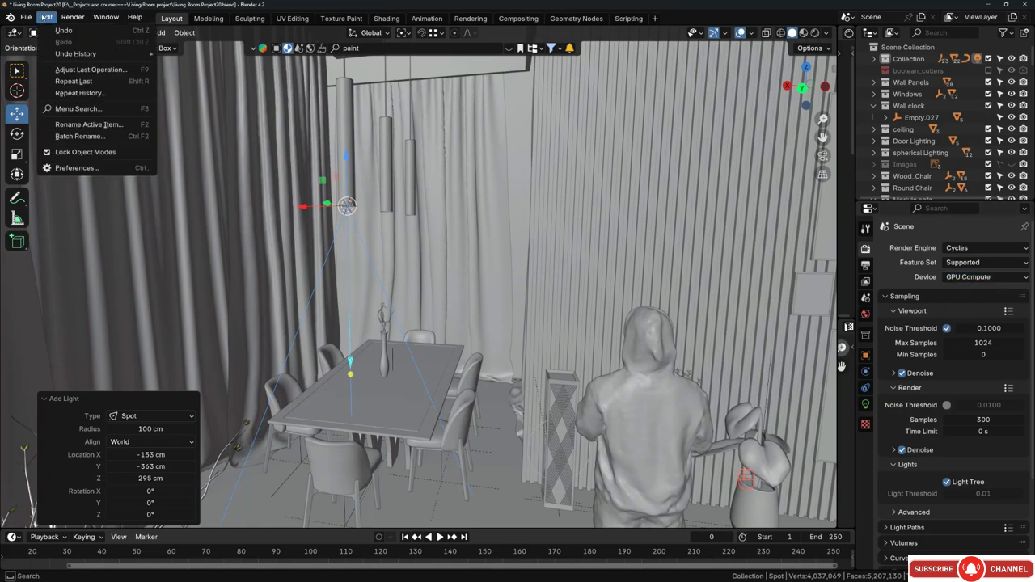
left_click(93, 171)
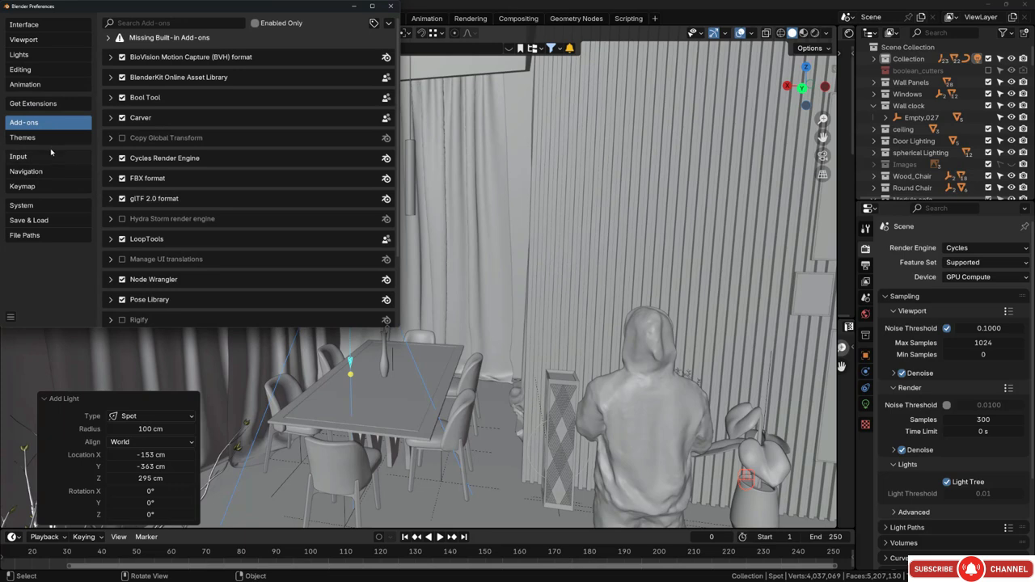
left_click(39, 207)
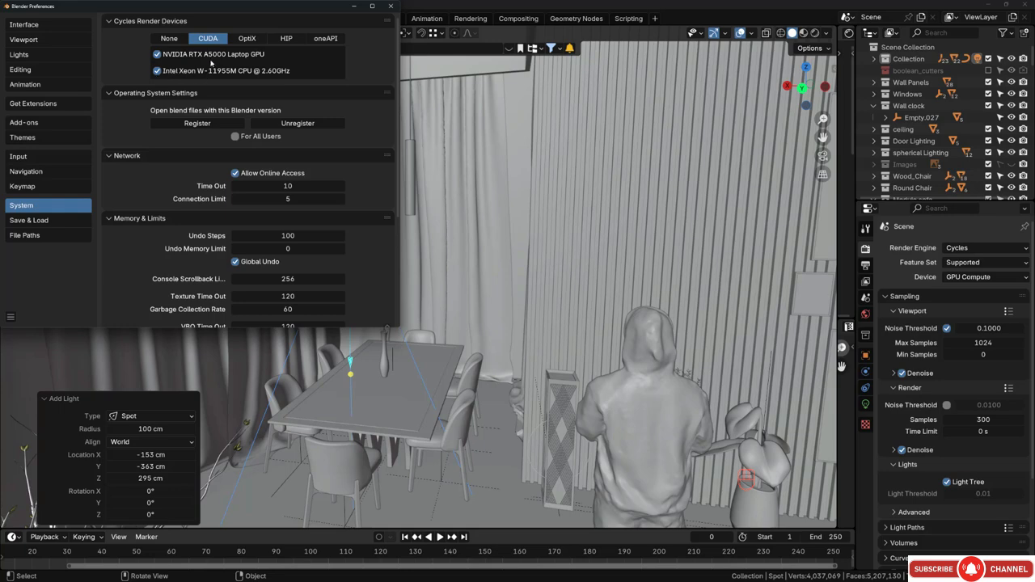
left_click(391, 5)
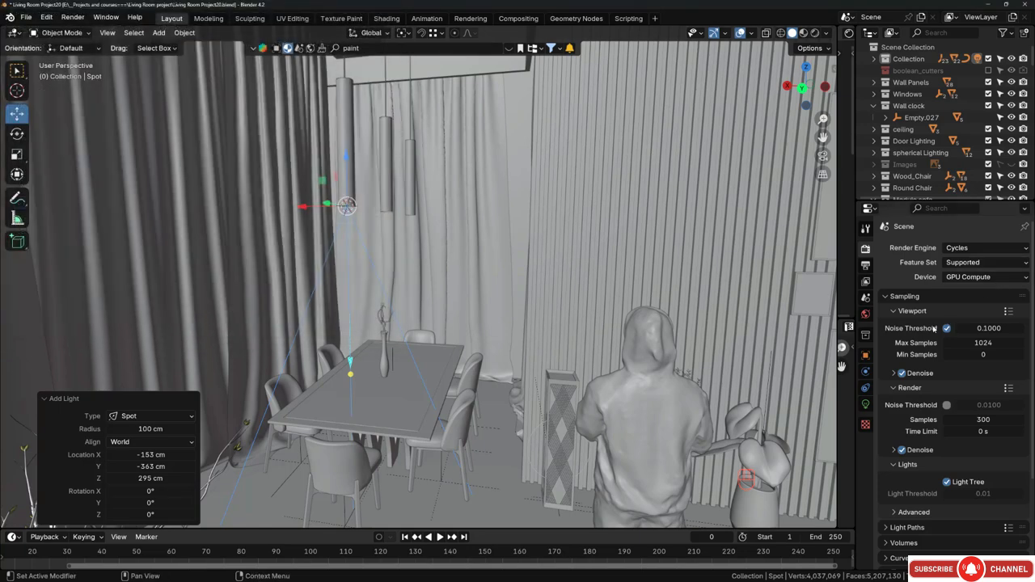
scroll(909, 311, "down", 1)
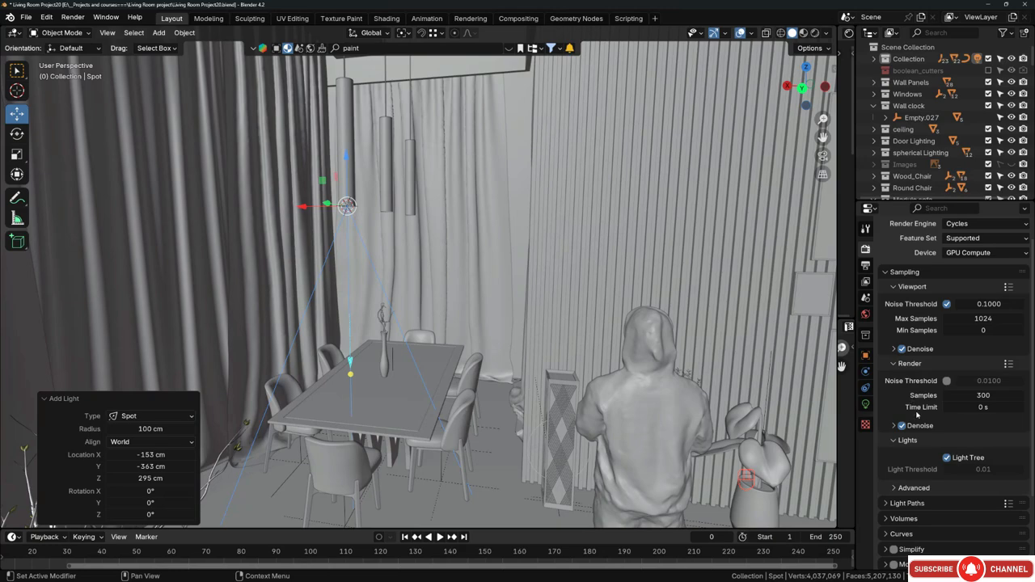
scroll(899, 428, "down", 1)
scroll(896, 436, "down", 2)
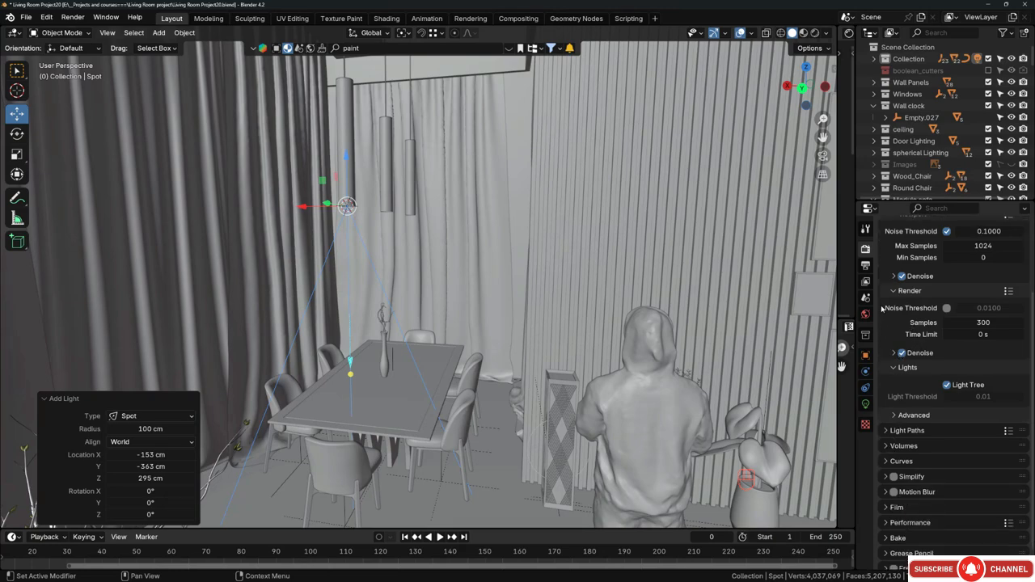
scroll(883, 308, "up", 4)
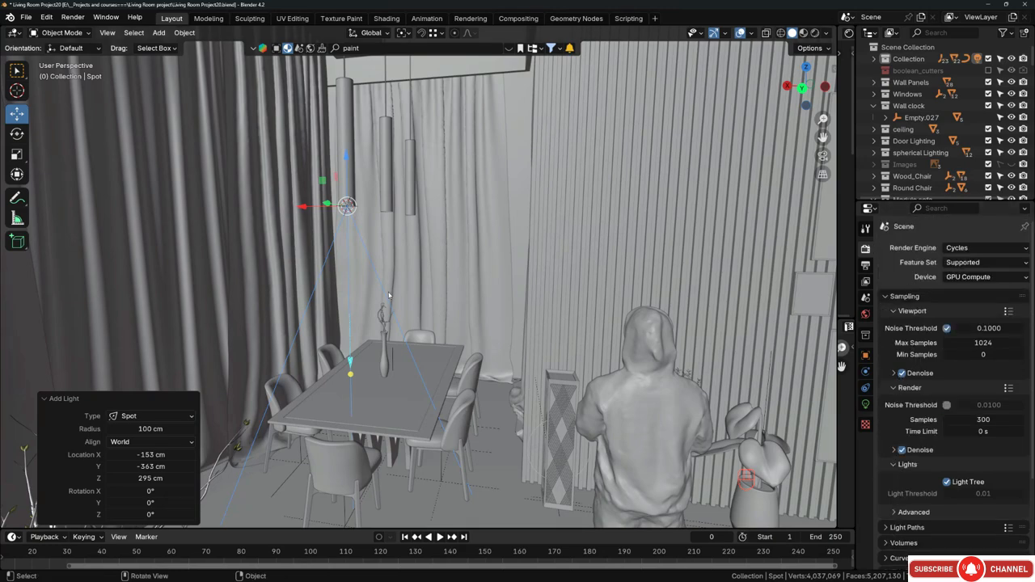
Switch the viewport to rendered shading with the new spot light and dining area in view.
middle_click_drag(388, 294, 413, 292)
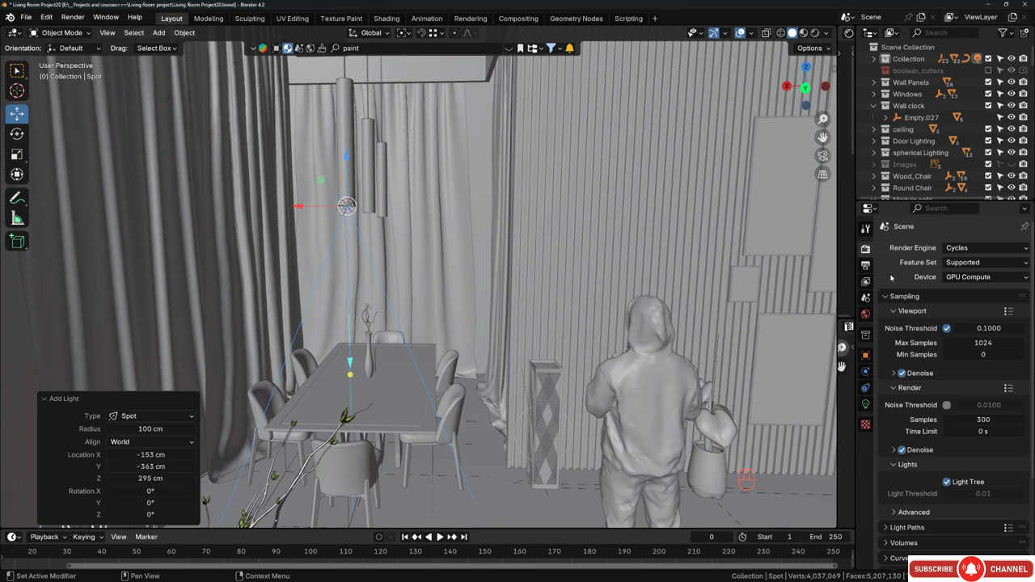
middle_click_drag(342, 304, 434, 349)
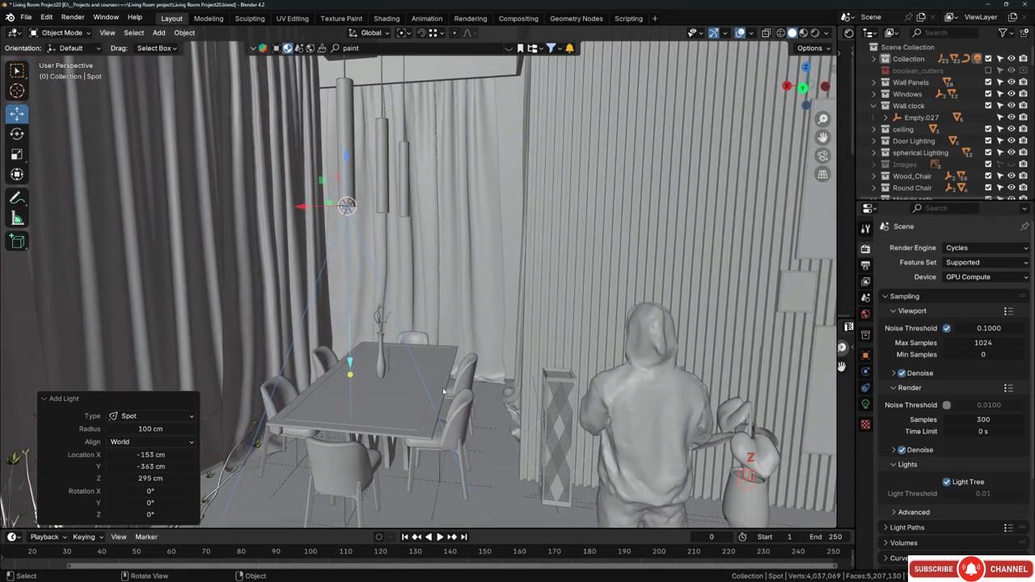
key("z")
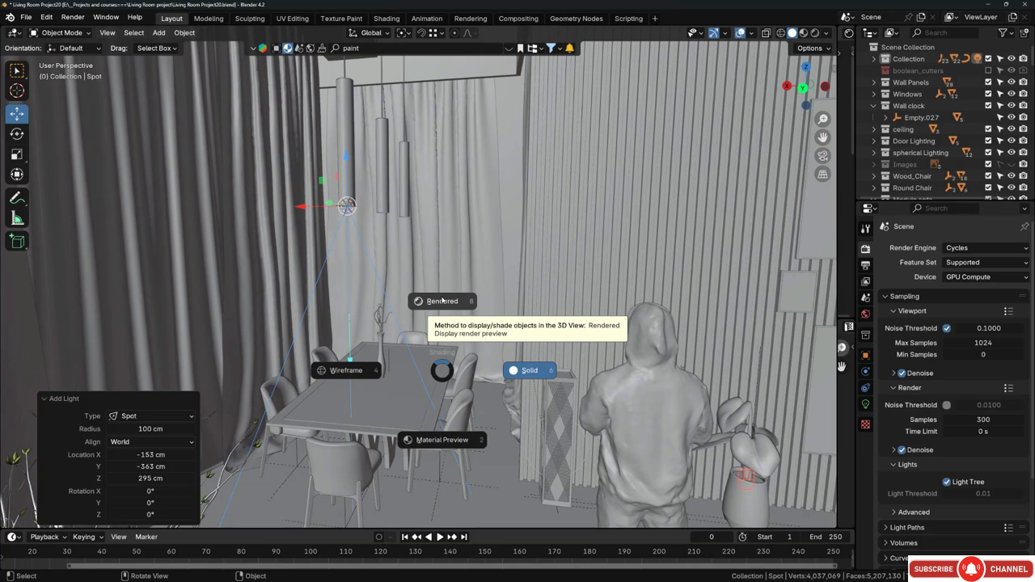
left_click(443, 300)
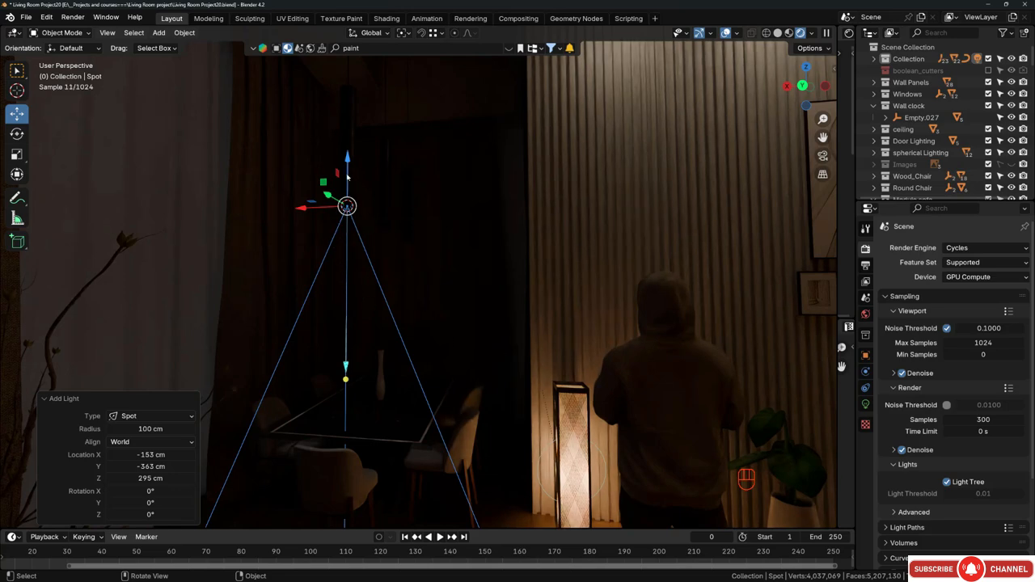
mouse_move(348, 175)
left_mouse_down()
mouse_move(353, 317)
mouse_move(370, 364)
mouse_move(368, 322)
mouse_move(367, 372)
mouse_move(352, 171)
left_mouse_up()
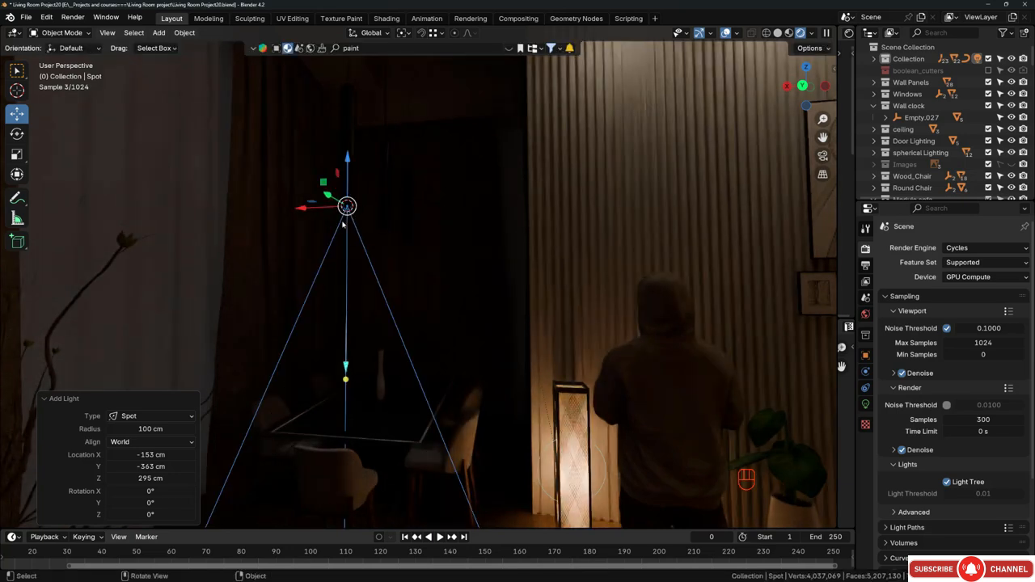
Set the spot light's power to 100 W.
left_click(866, 406)
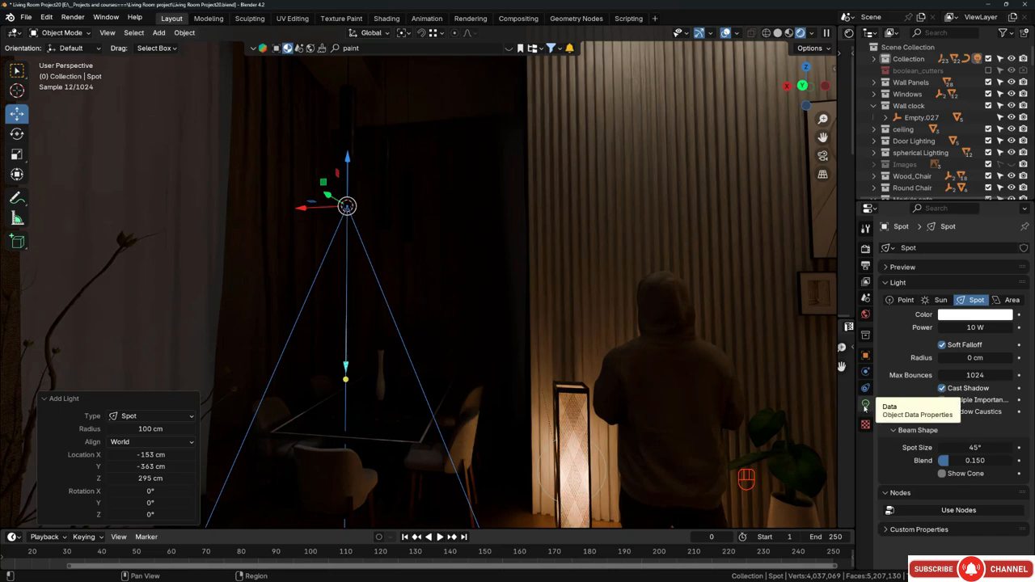
left_click(975, 327)
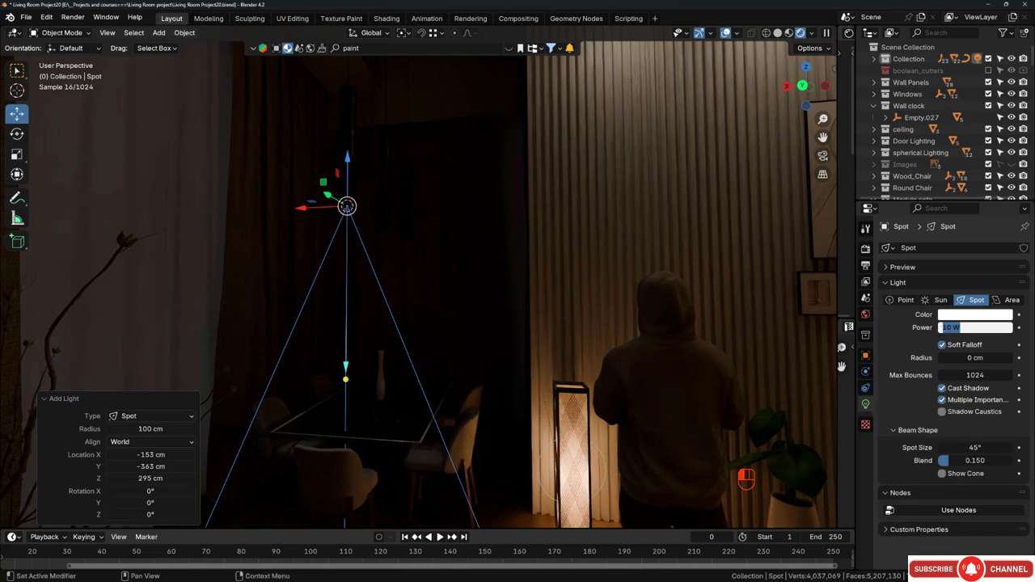
type("100")
key("Return")
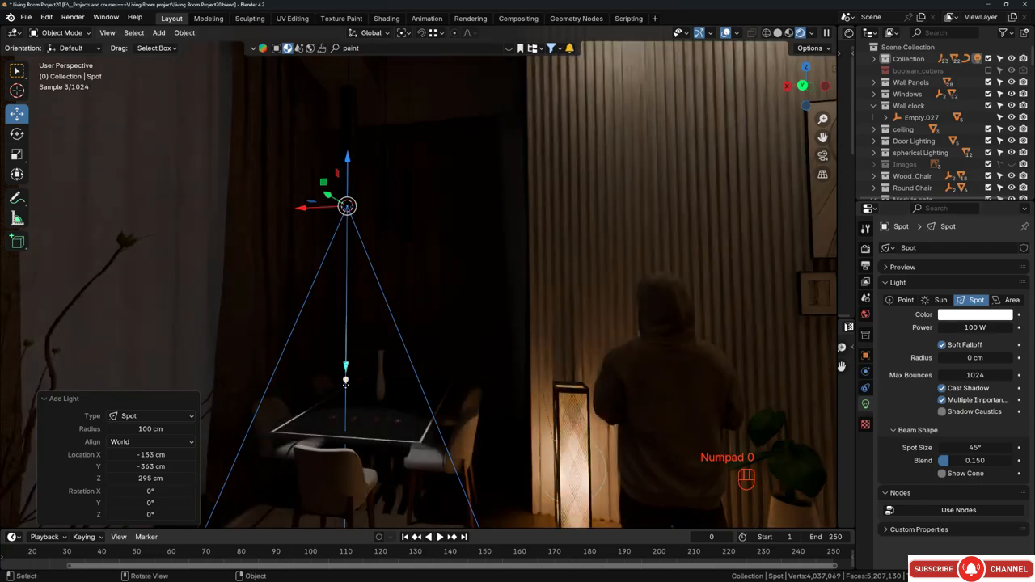
Widen the spot light's beam to a spot size of 109° and soften its edge with a blend of 0.818.
middle_click_drag(348, 380, 414, 299, "shift")
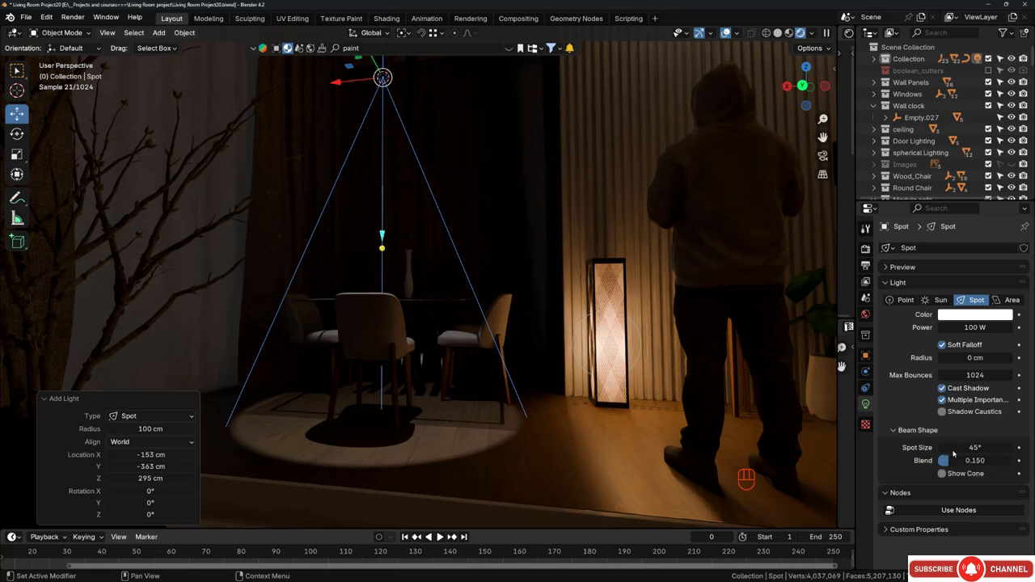
left_click_drag(963, 447, 1034, 447)
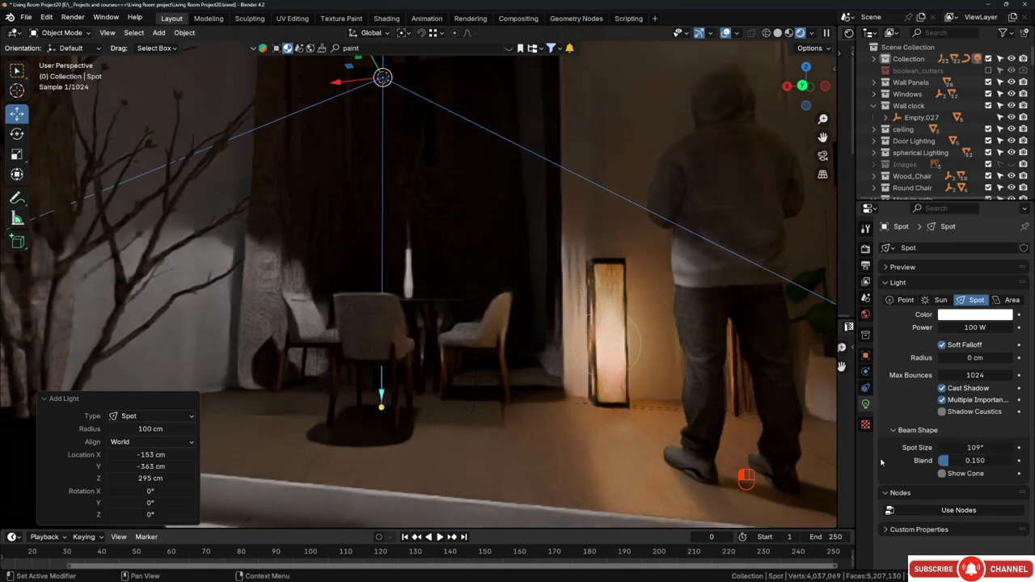
left_click_drag(963, 463, 1004, 464)
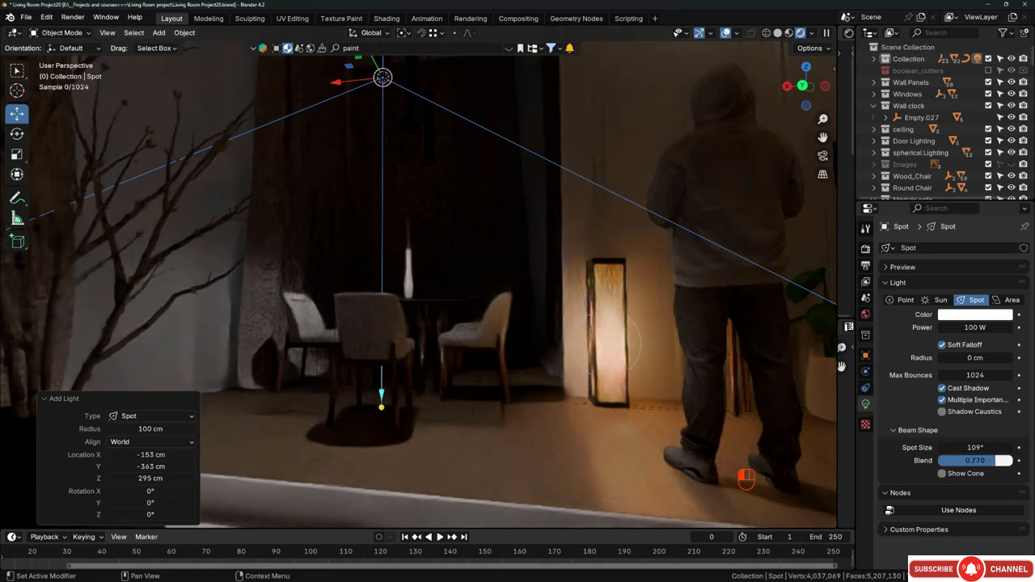
left_click_drag(998, 461, 999, 461)
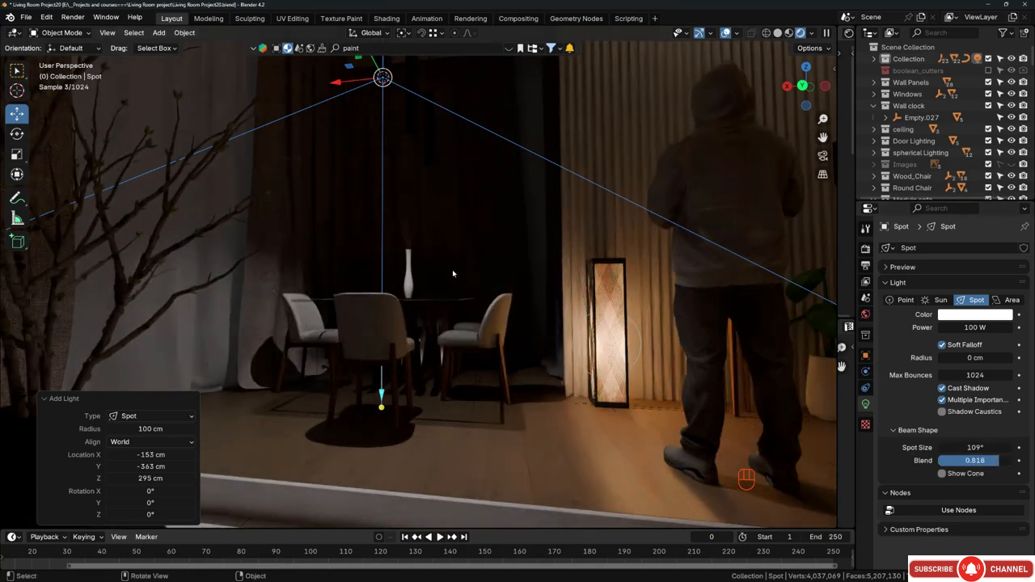
Tint the spot light's color to a warm pale orange.
middle_click_drag(453, 274, 581, 399)
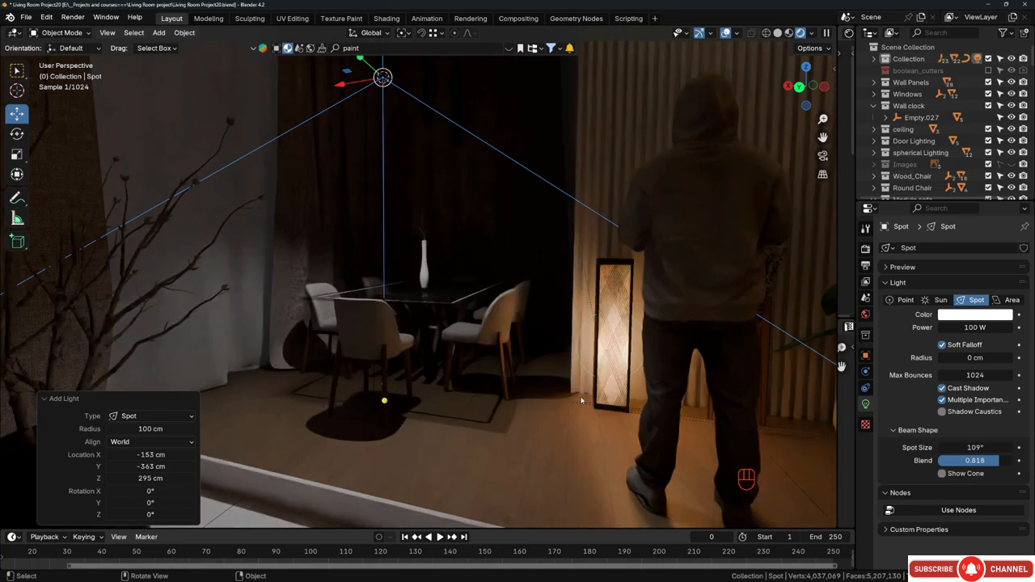
left_click(977, 319)
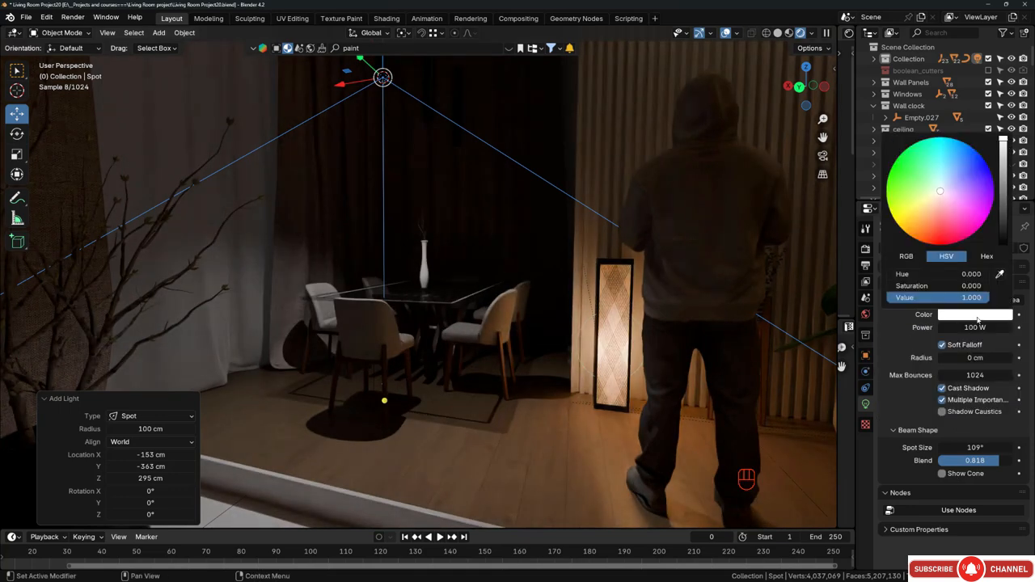
left_click(936, 201)
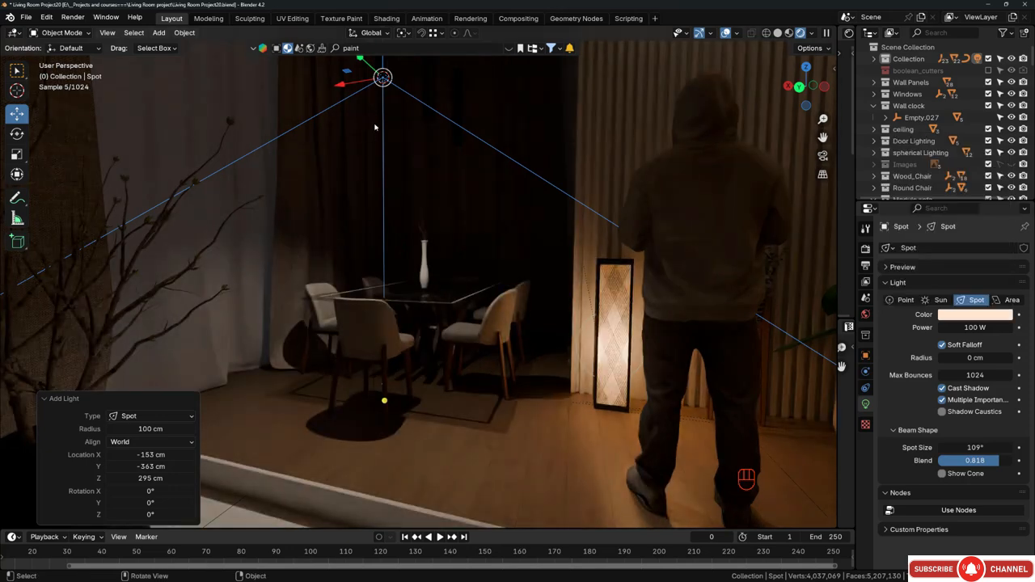
Set up a top orthographic wireframe view centred on the dining table and its spot light.
middle_click_drag(373, 113, 396, 187, "shift")
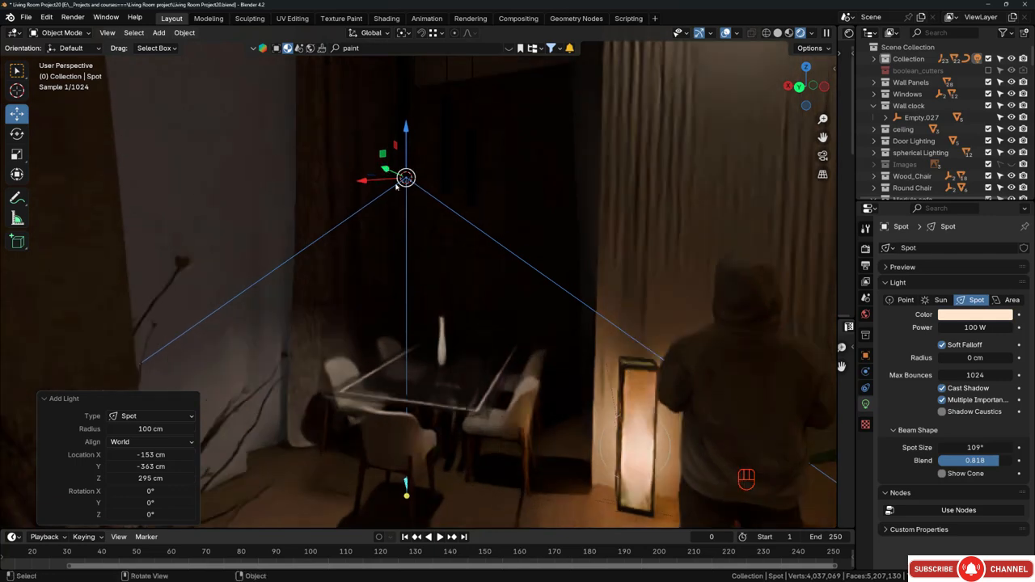
scroll(397, 187, "up", 3)
middle_click_drag(441, 162, 421, 175)
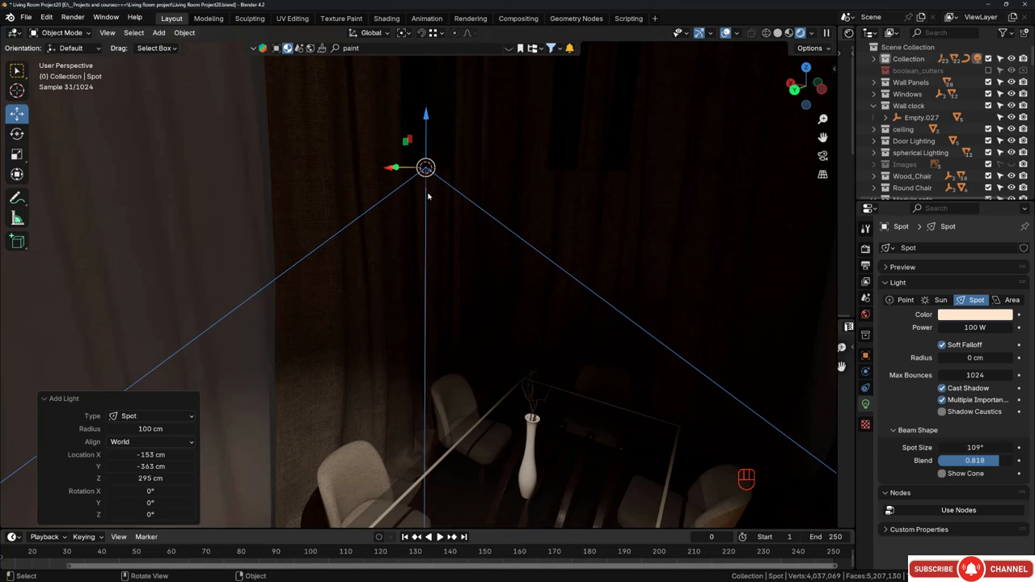
middle_click_drag(428, 196, 427, 203)
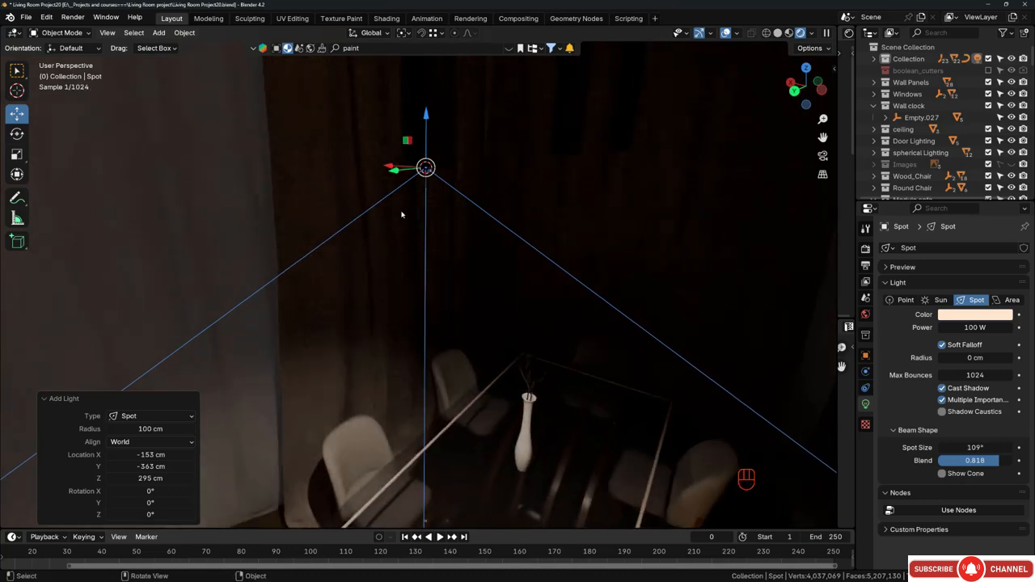
key("z")
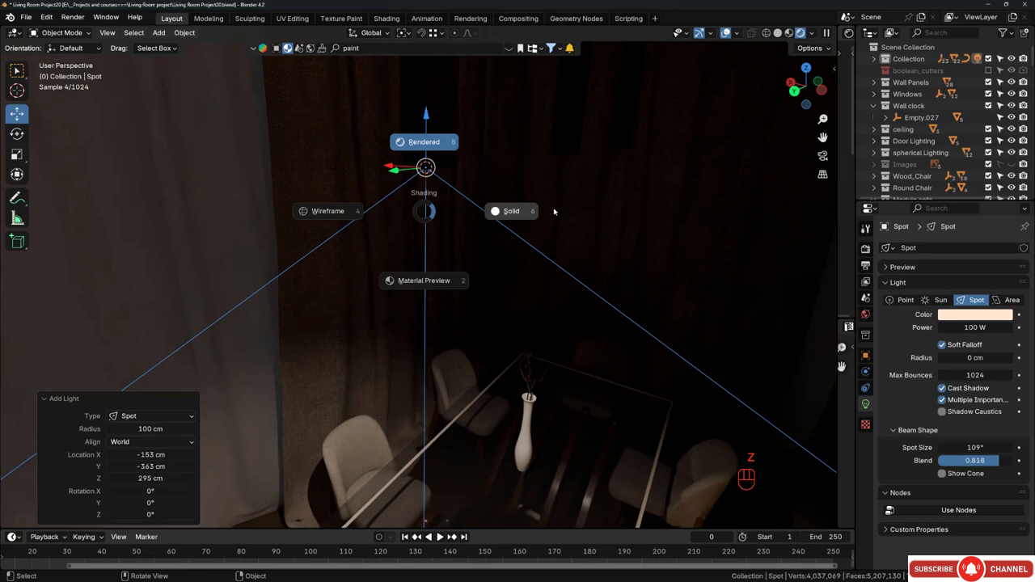
left_click(554, 211)
key("KP_7")
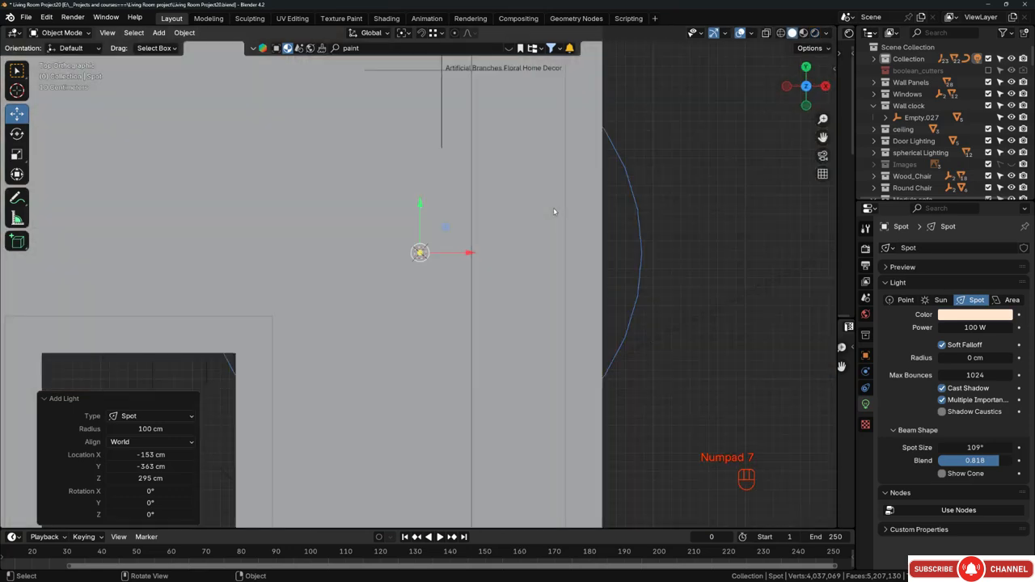
key("z")
scroll(411, 256, "up", 3)
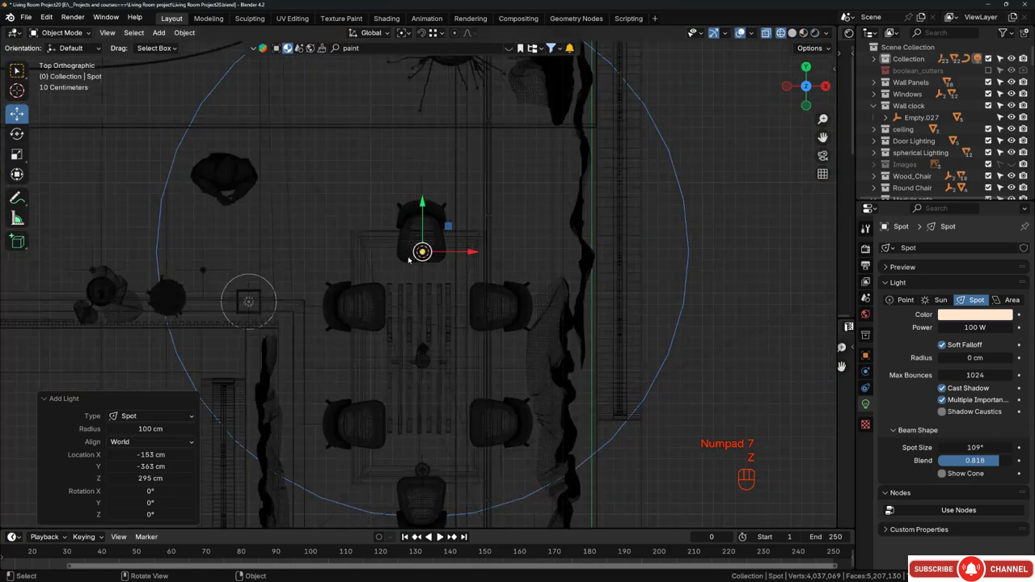
Make a linked duplicate of the spot light about 99 cm along negative Y, centred on the middle pendant lamp.
key("alt+d")
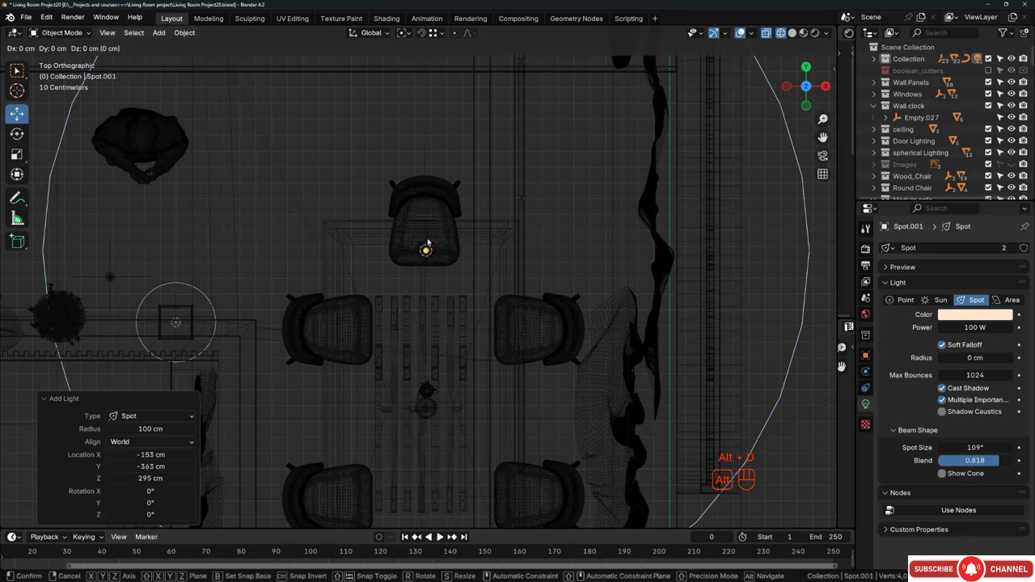
key("y")
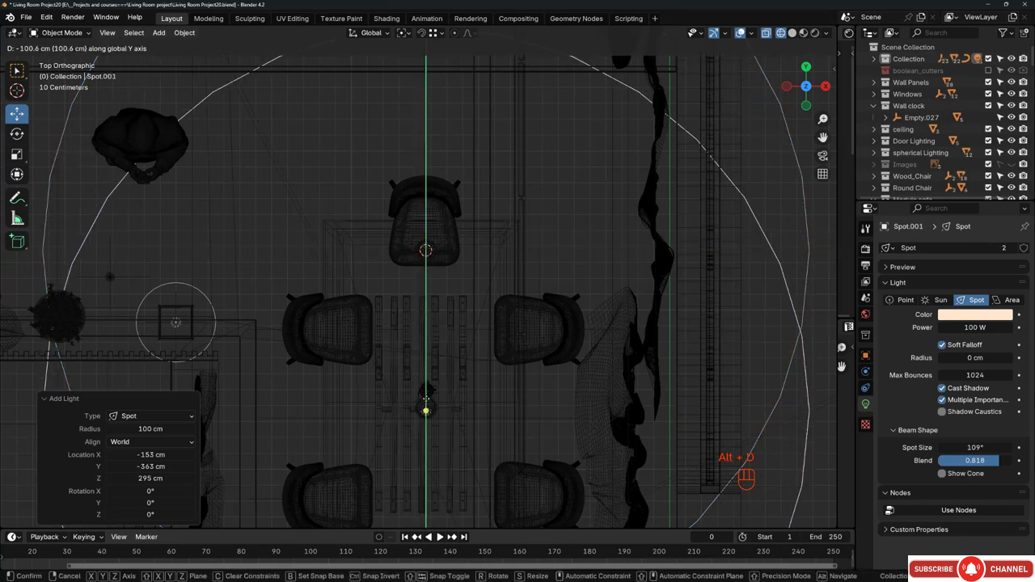
left_click(425, 402)
scroll(430, 380, "up", 8)
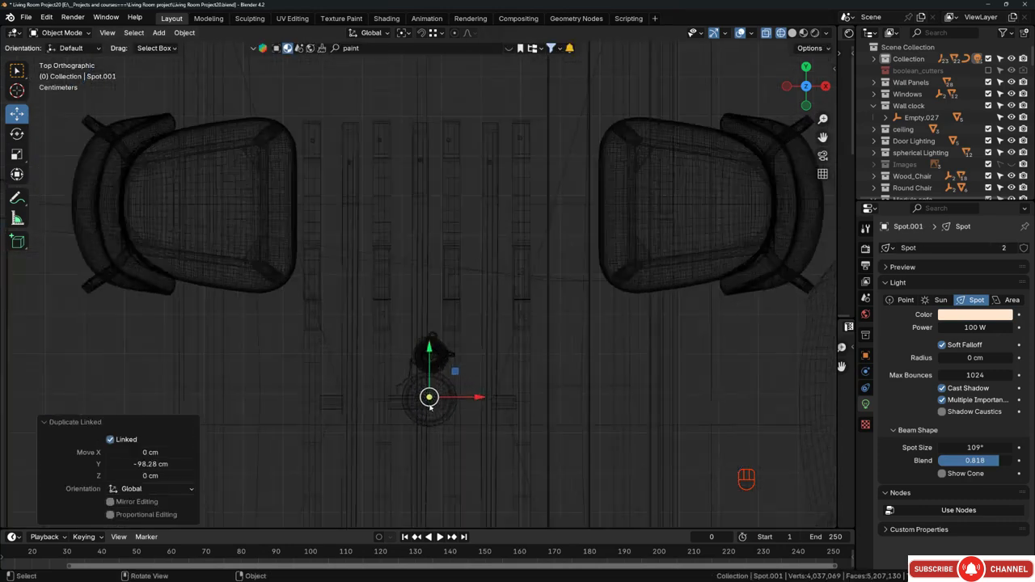
key("g")
key("y")
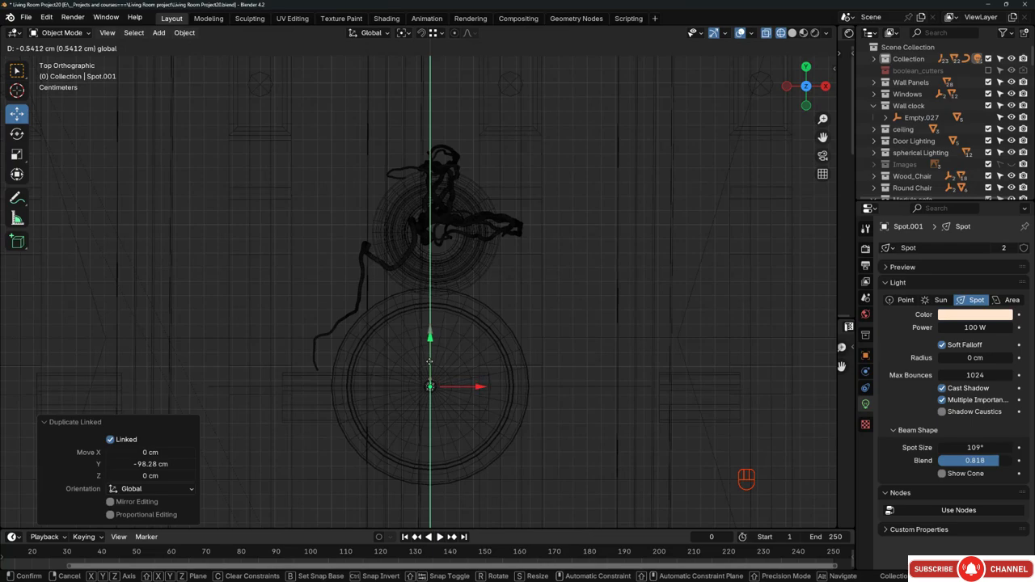
left_click(430, 361)
Make another linked spot light duplicate about 99 cm further along negative Y, centred on the third pendant lamp.
scroll(429, 348, "down", 6)
key("alt+d")
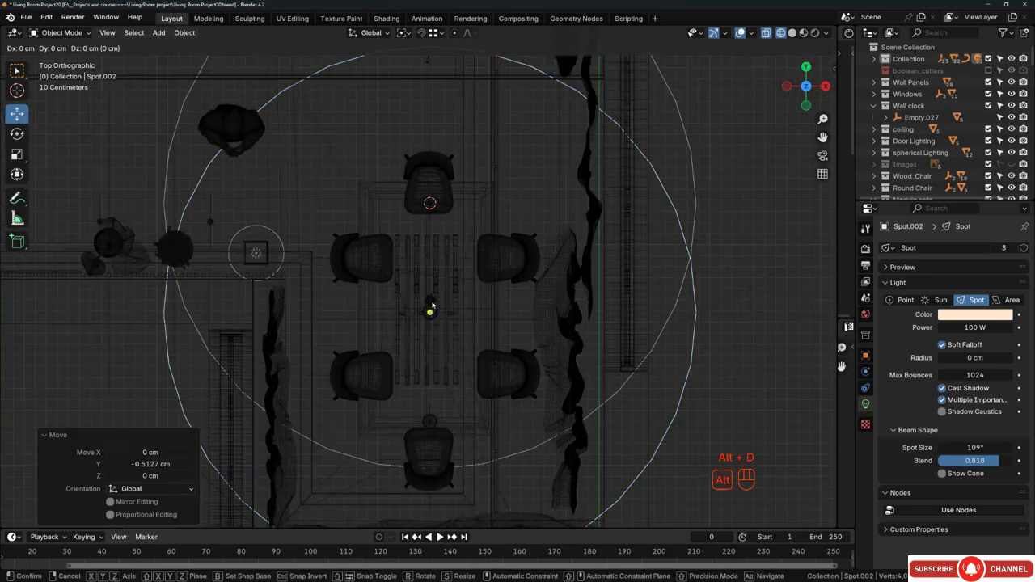
key("y")
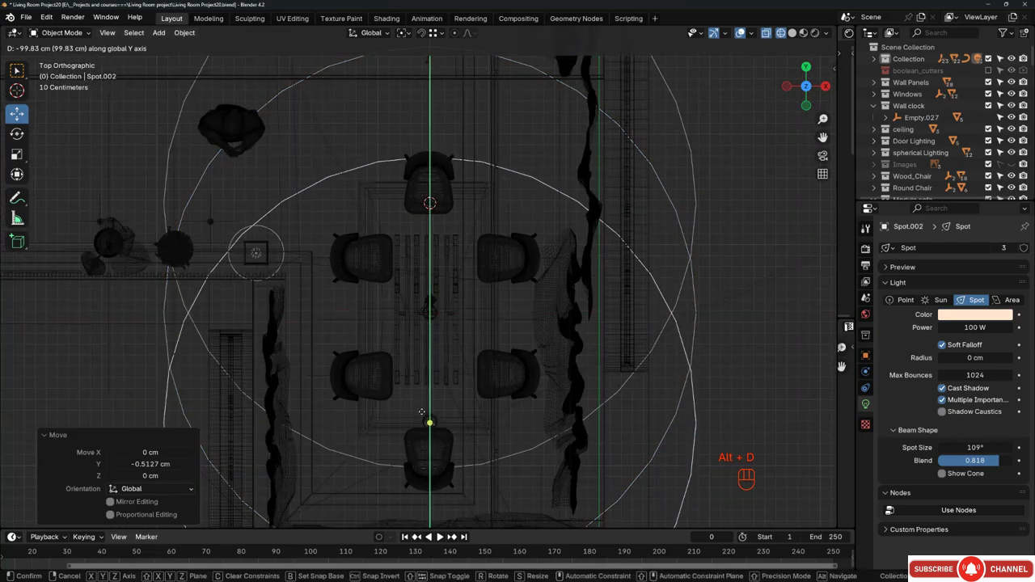
left_click(427, 422)
scroll(427, 427, "up", 1)
scroll(430, 421, "up", 10)
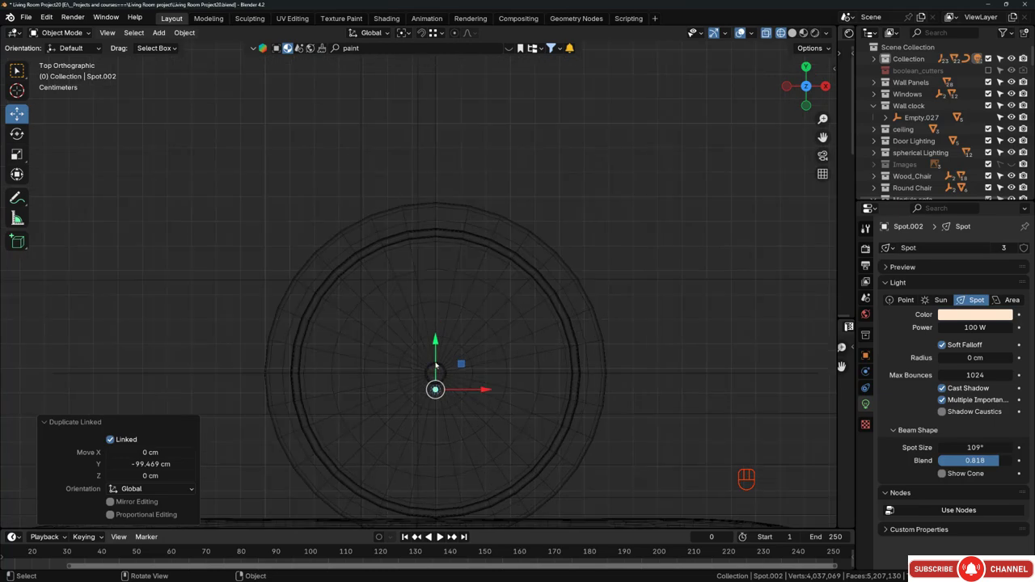
key("g")
key("y")
left_click(434, 342)
scroll(367, 355, "down", 5)
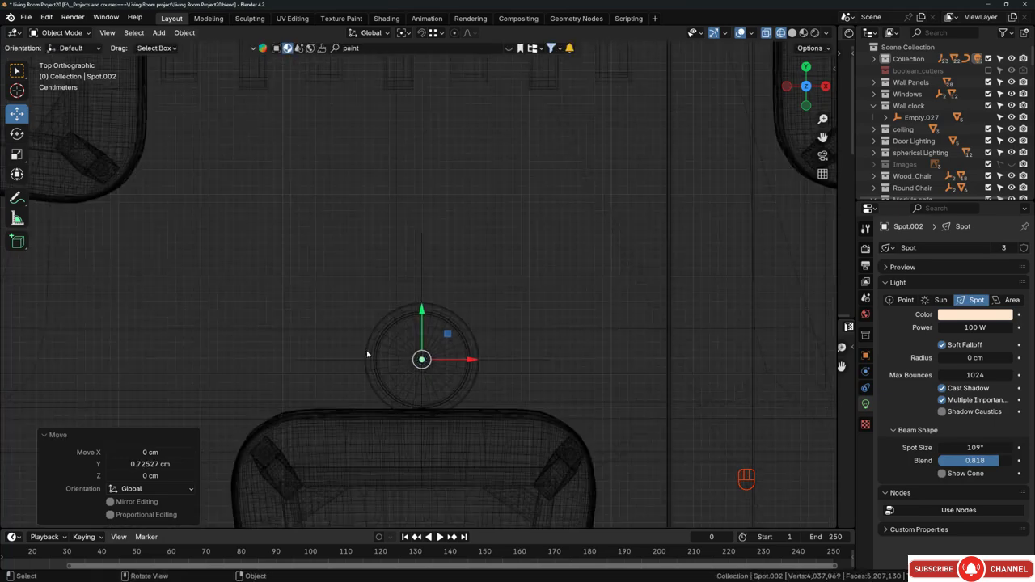
Return to rendered shading in a perspective view of the dining area and the slatted wall.
middle_click_drag(488, 305, 485, 305)
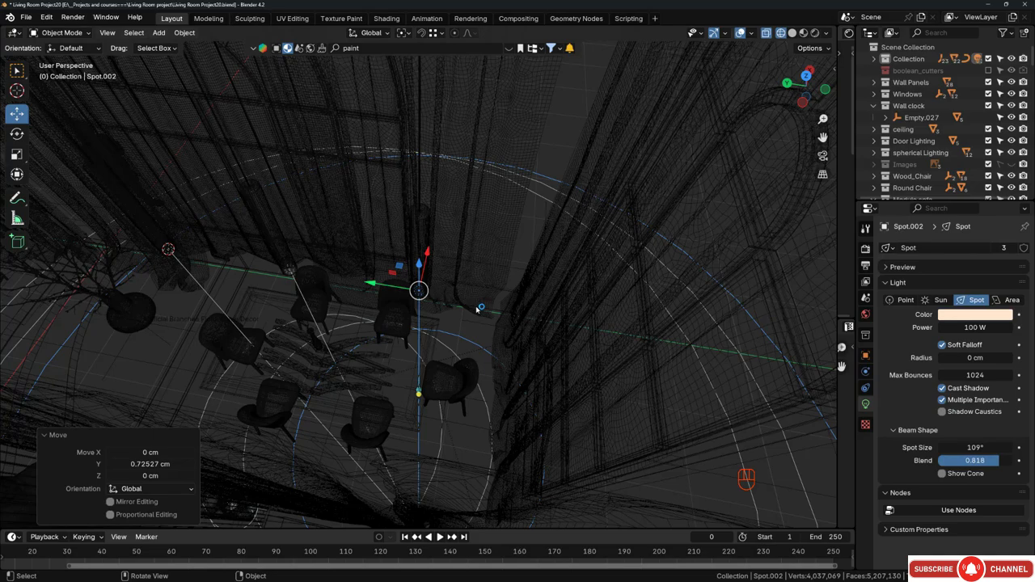
middle_click_drag(476, 311, 418, 312)
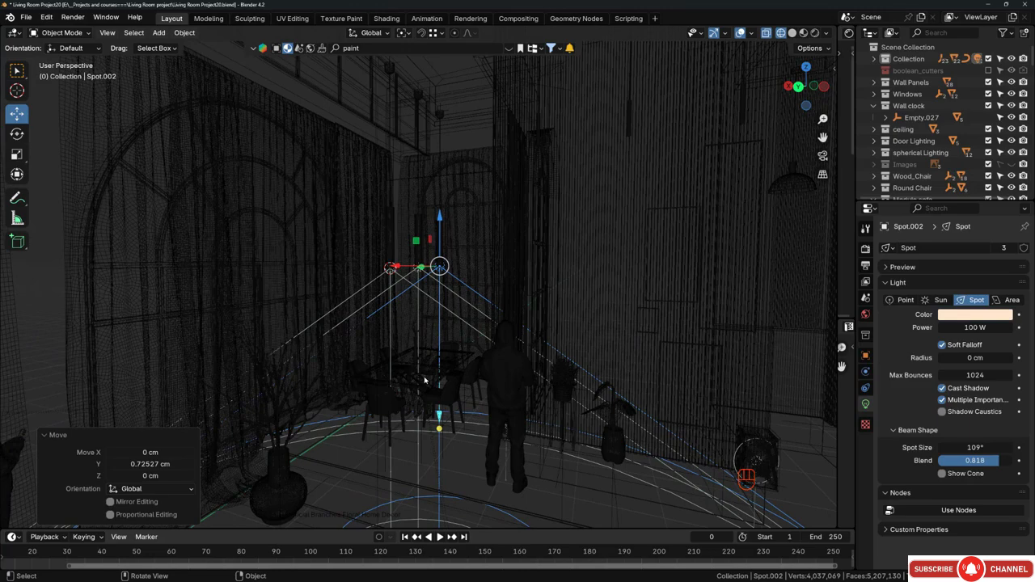
key("z")
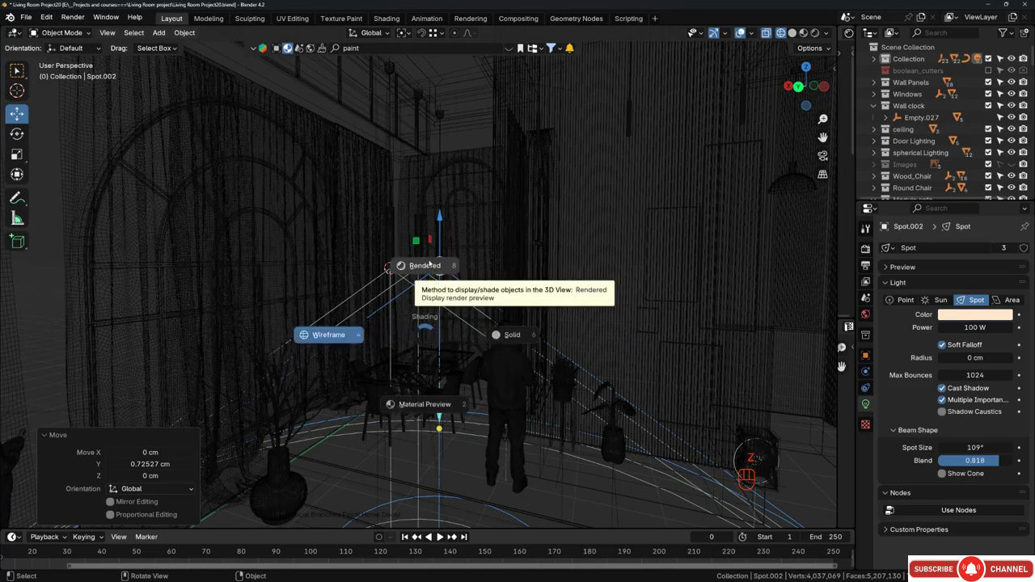
left_click(430, 264)
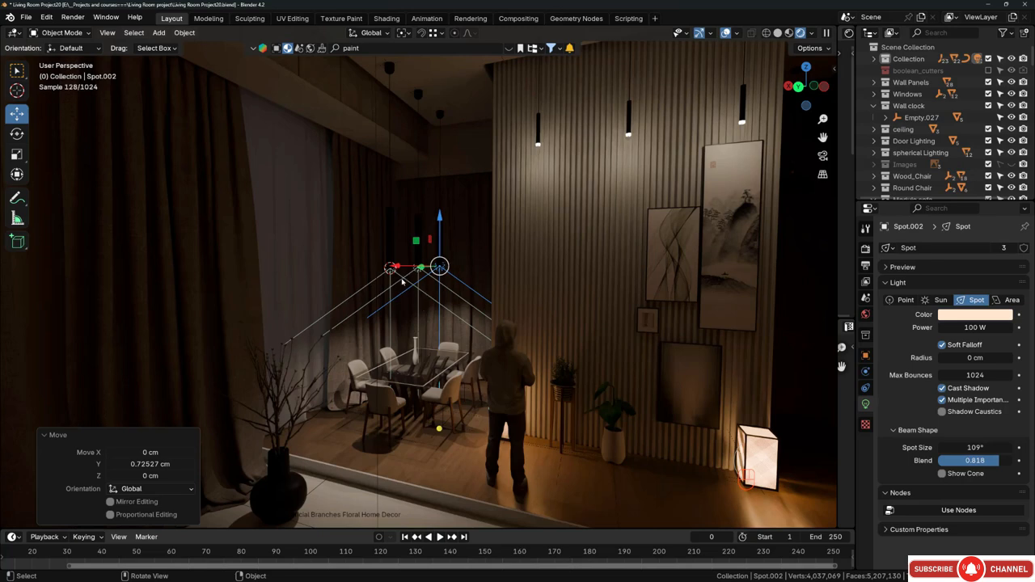
Snap the 3D cursor to the geometry centre of the slatted wall's pendant lamp nearest the dining area.
left_click(537, 152)
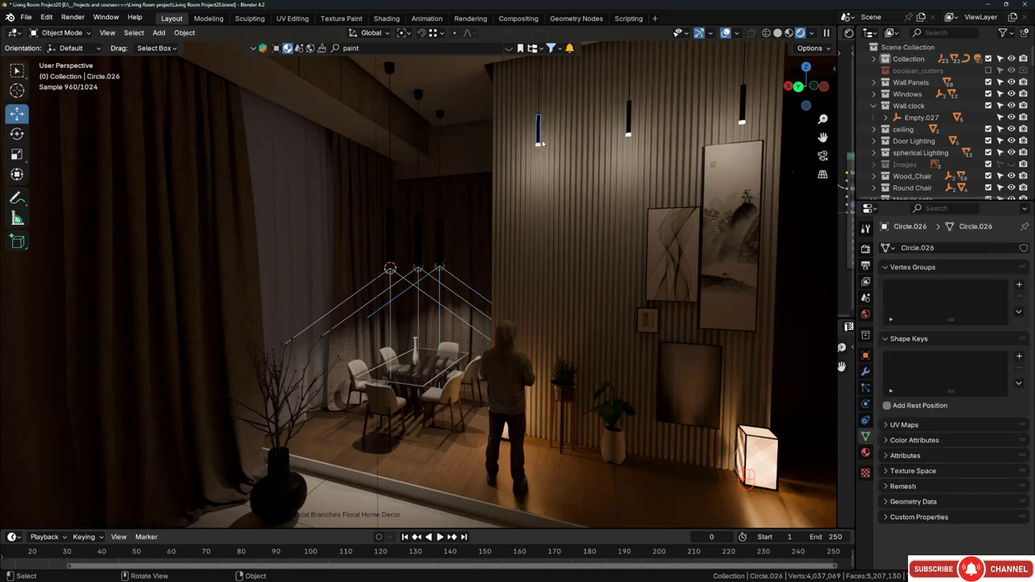
key("Tab")
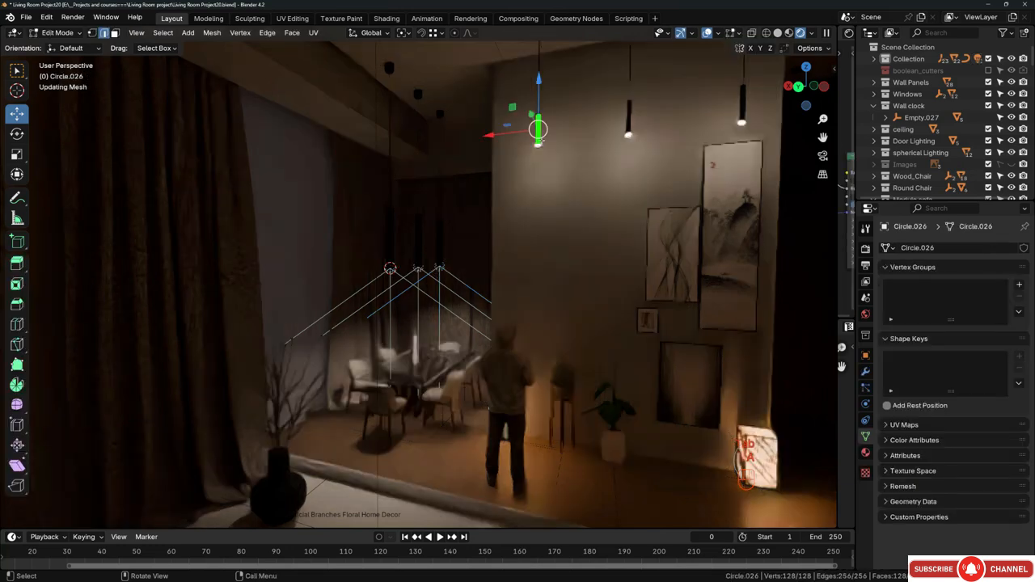
key("shift")
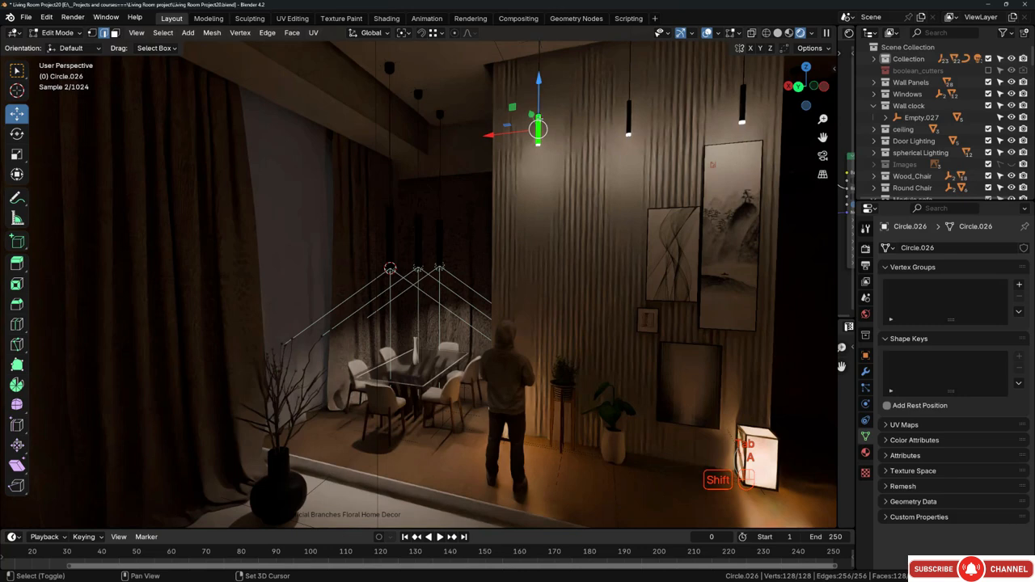
key("shift+s")
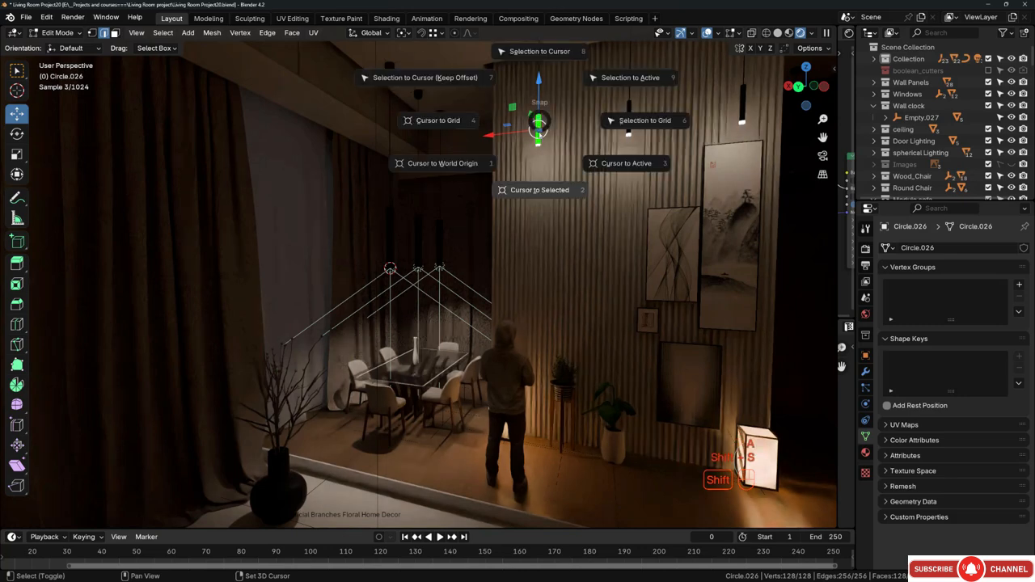
left_click(541, 194)
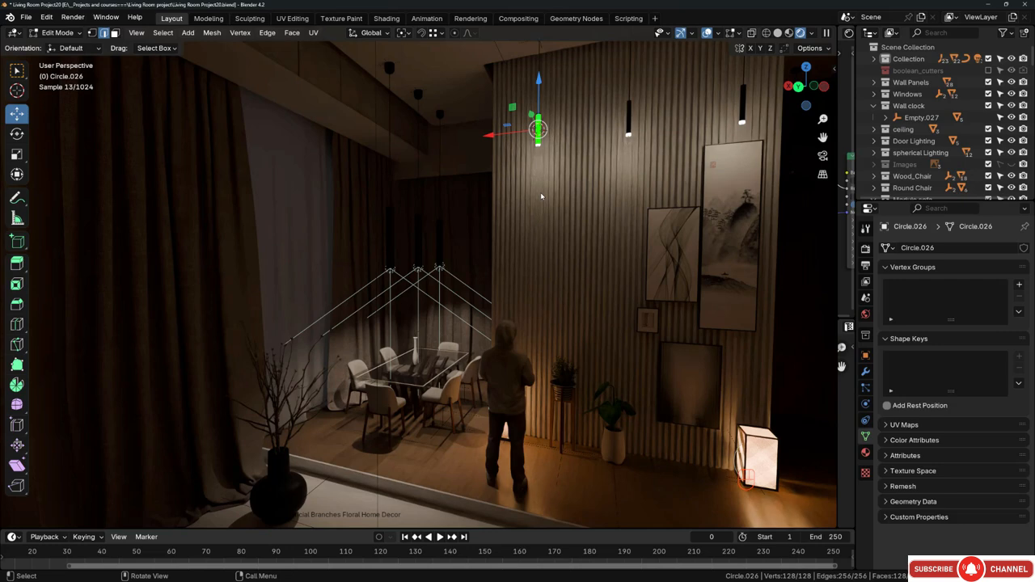
key("Tab")
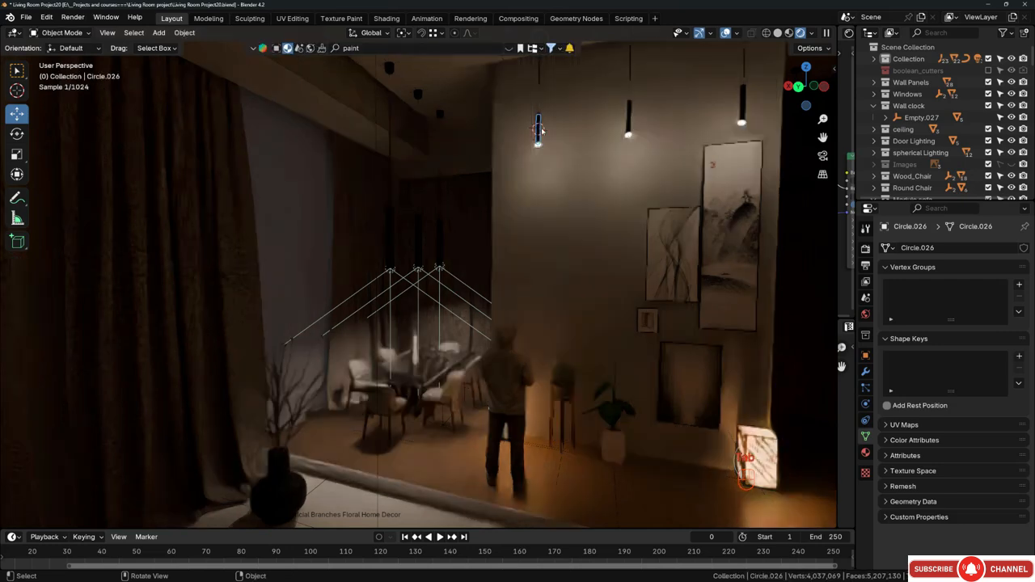
Make an unlinked duplicate of the first dining spot light and snap it to the 3D cursor at the wall pendant.
left_click(401, 280)
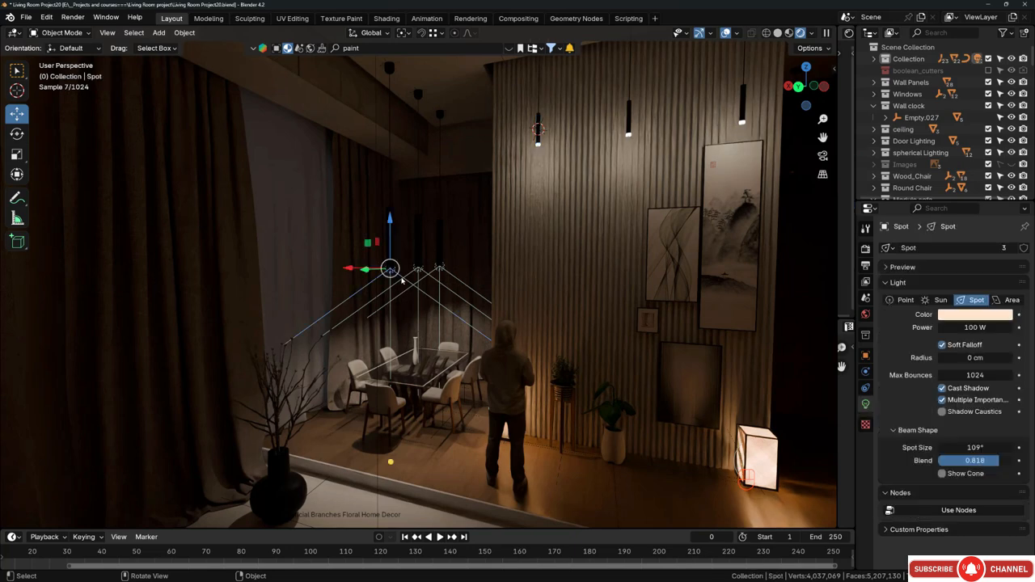
key("shift+d")
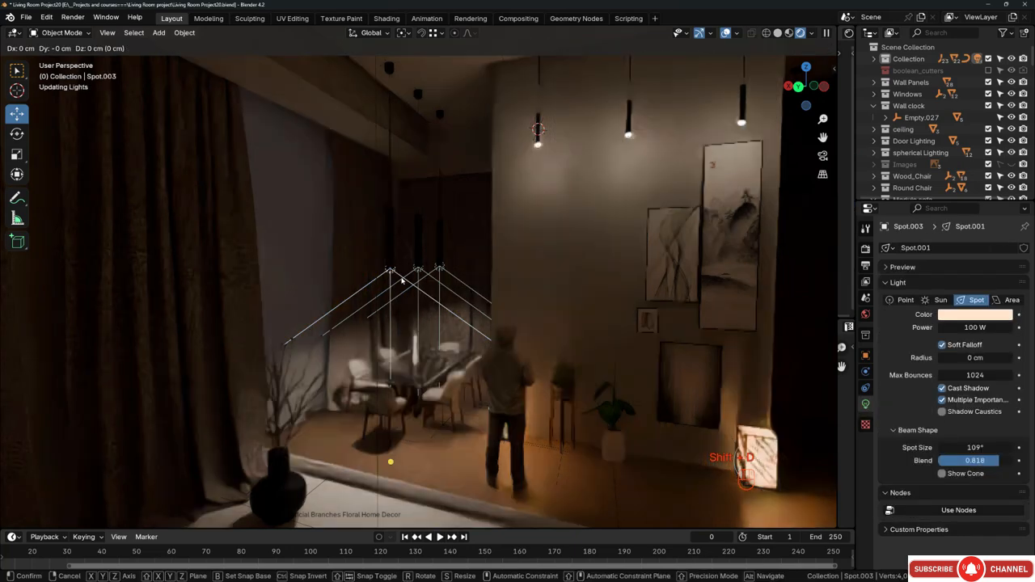
left_click(419, 218)
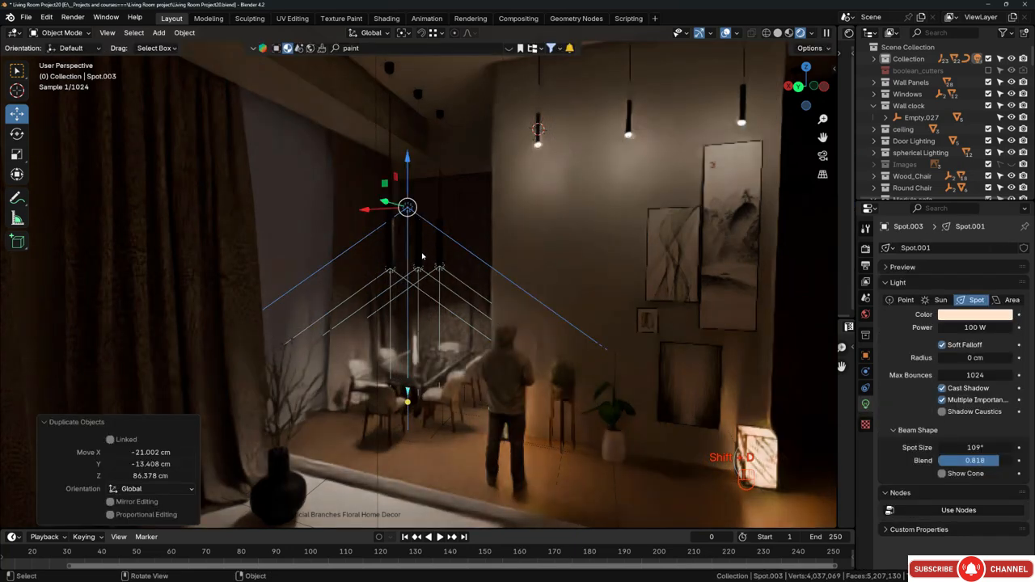
key("shift+s")
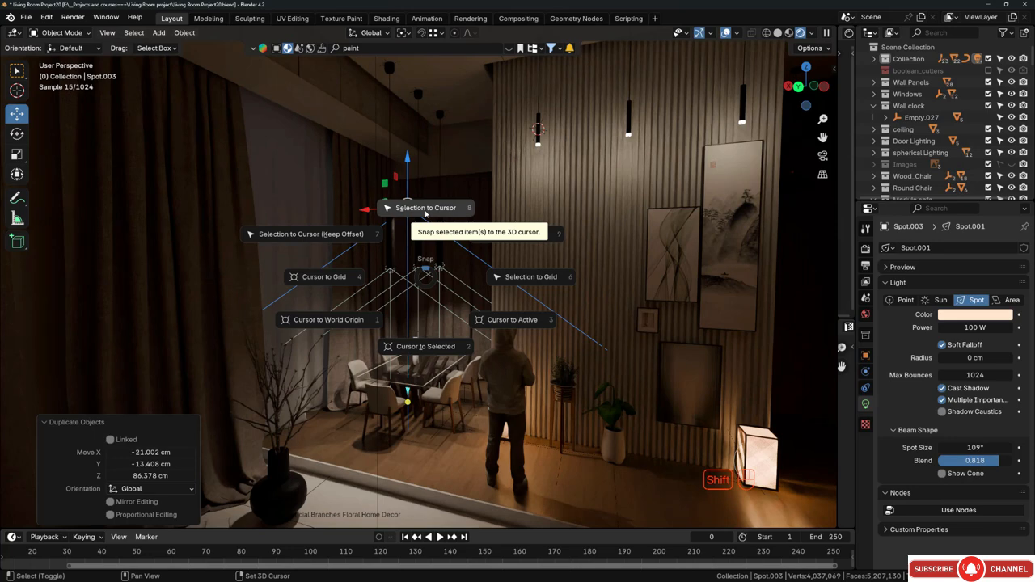
left_click(426, 209)
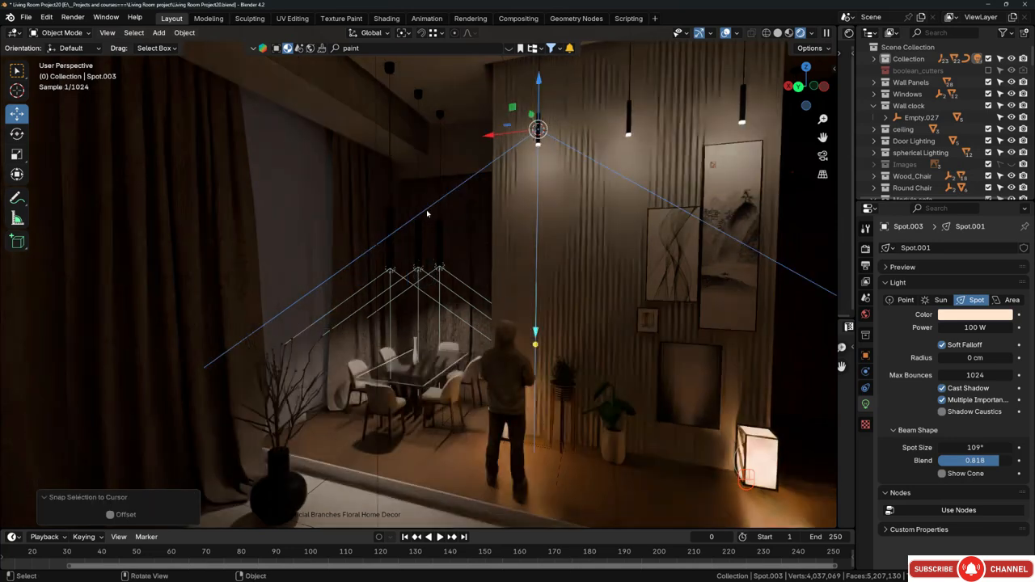
Lower the wall spot light about 24.6 cm along Z to the pendant's lower end and narrow its spot size to 83.4°.
key("g")
key("z")
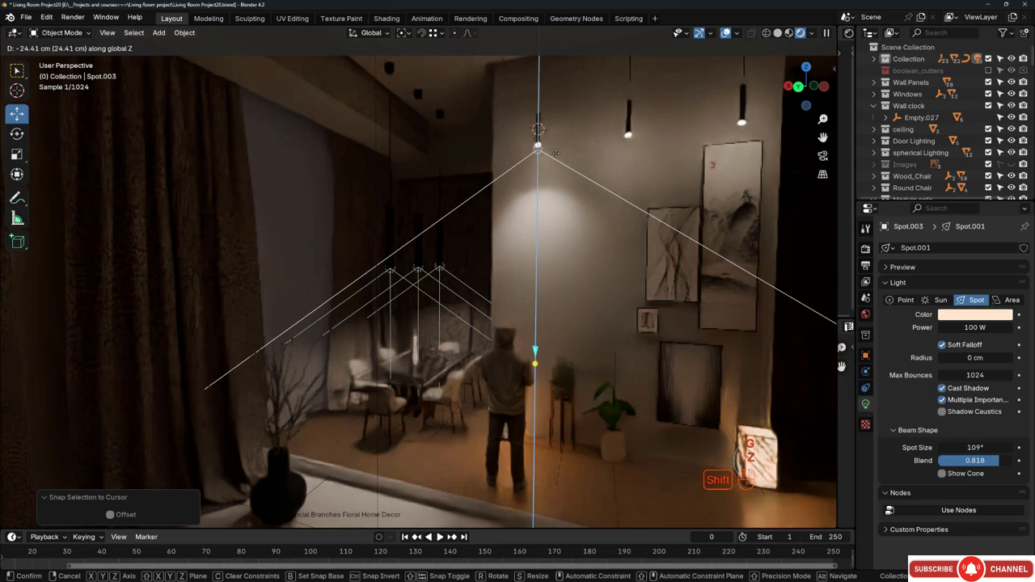
left_click(546, 162)
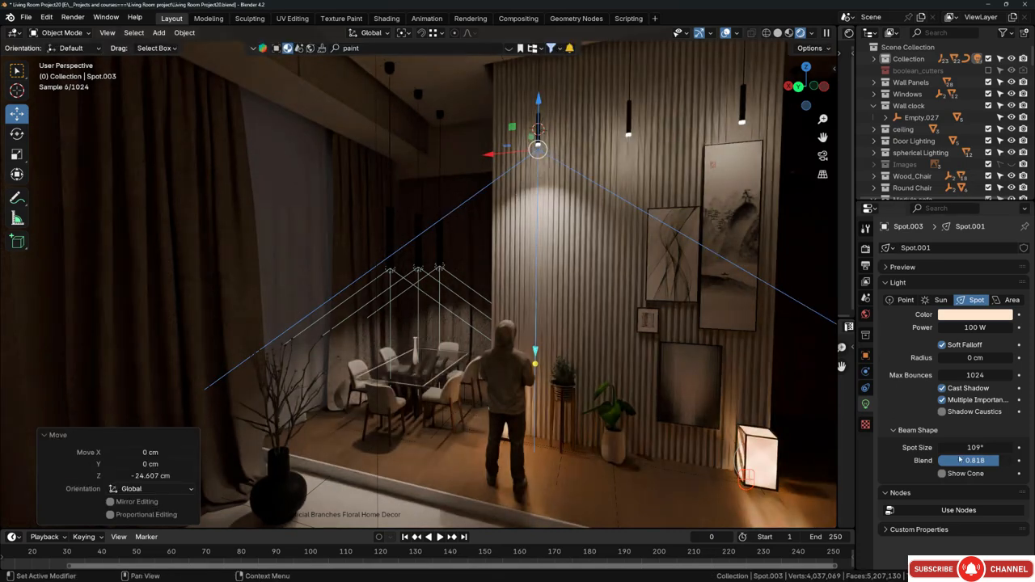
mouse_move(963, 447)
left_mouse_down()
mouse_move(987, 448)
mouse_move(942, 447)
left_mouse_up()
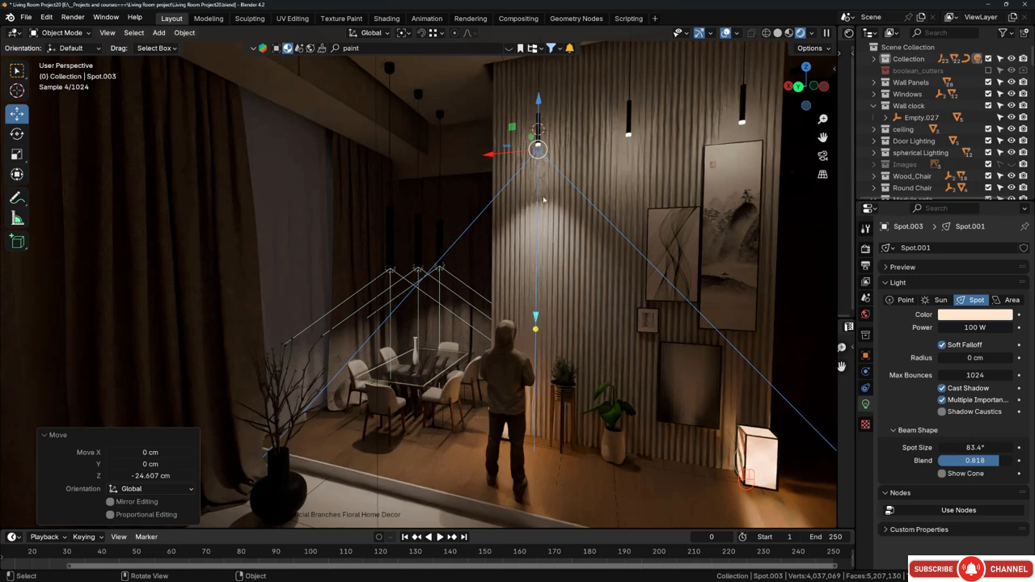
Make a linked duplicate of the wall spot light and move it about -99.8 cm along X under the middle wall pendant.
middle_click_drag(546, 199, 564, 195)
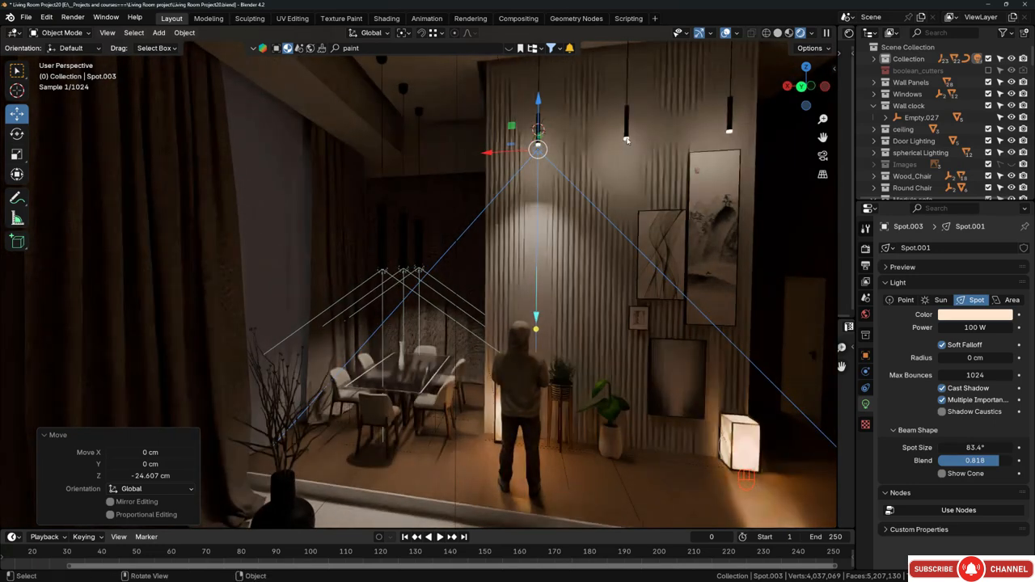
scroll(643, 137, "up", 5)
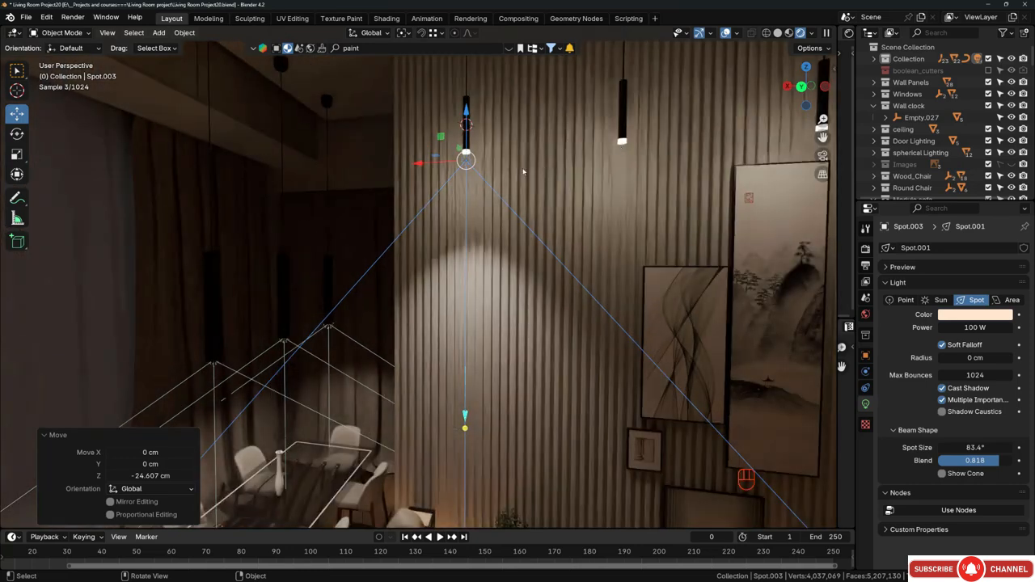
key("alt+d")
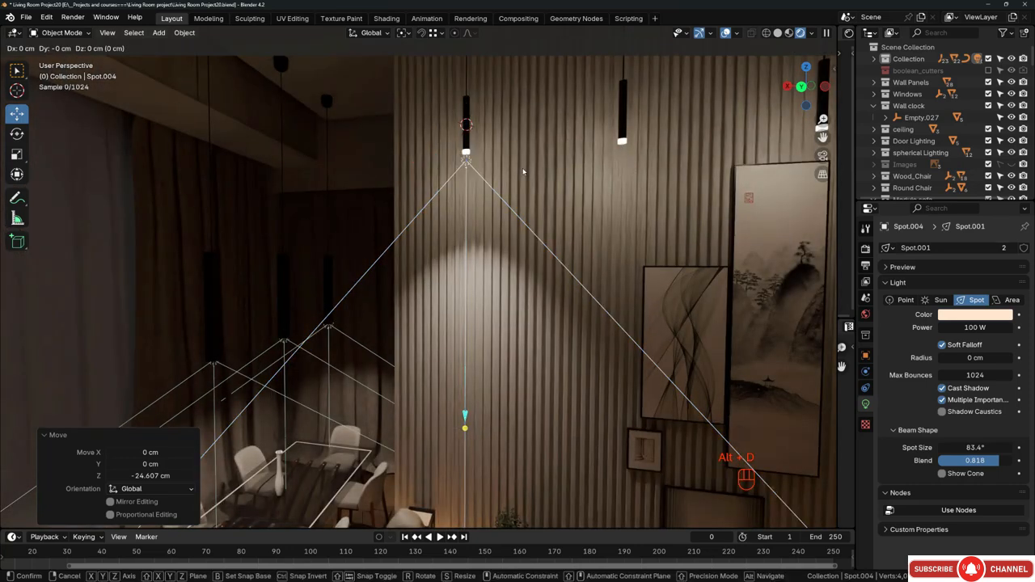
key("x")
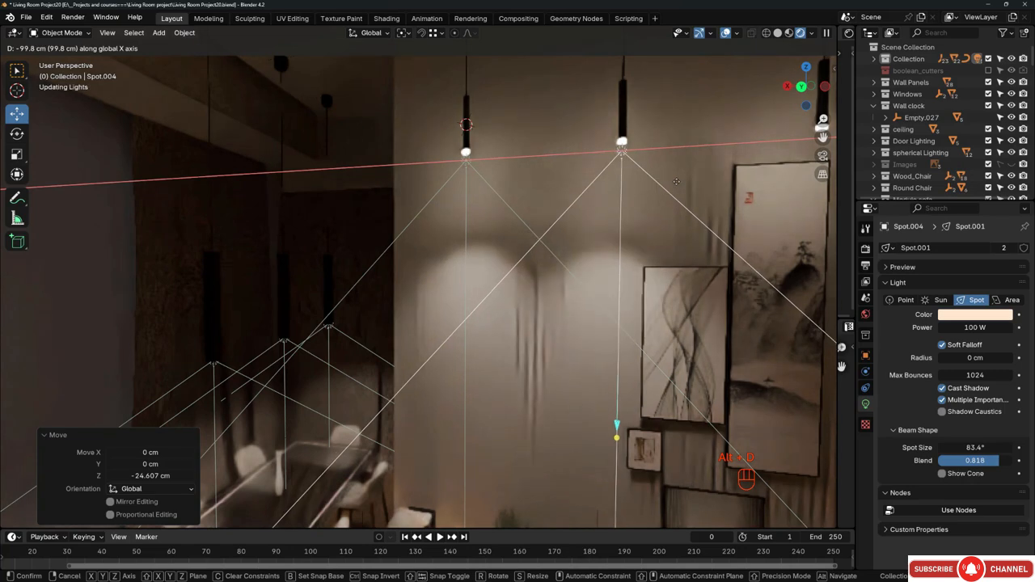
left_click(673, 185)
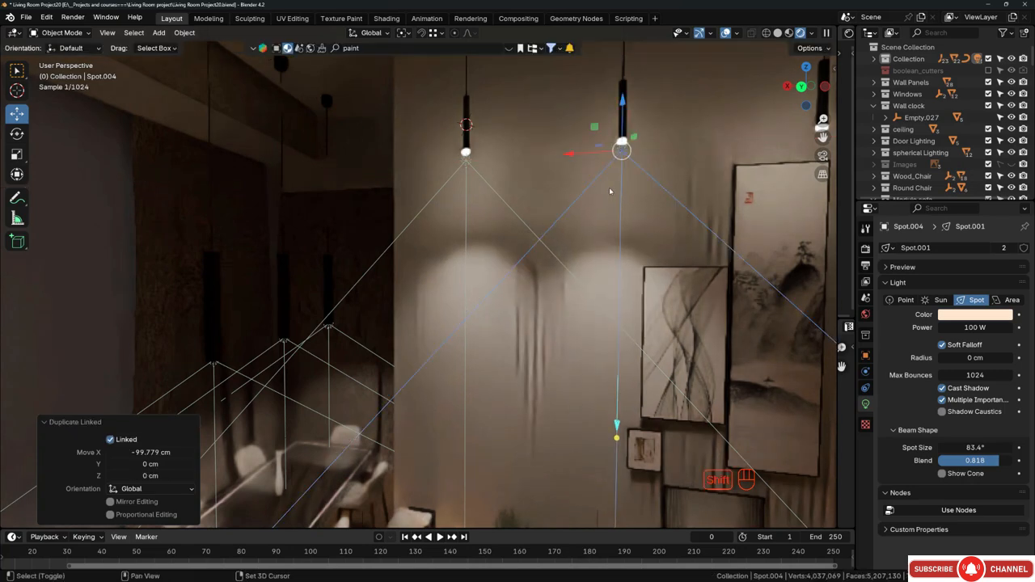
Repeat the linked duplication for the third wall pendant and shift the new spot light about -5.6 cm along X beneath the lamp.
key("shift+r")
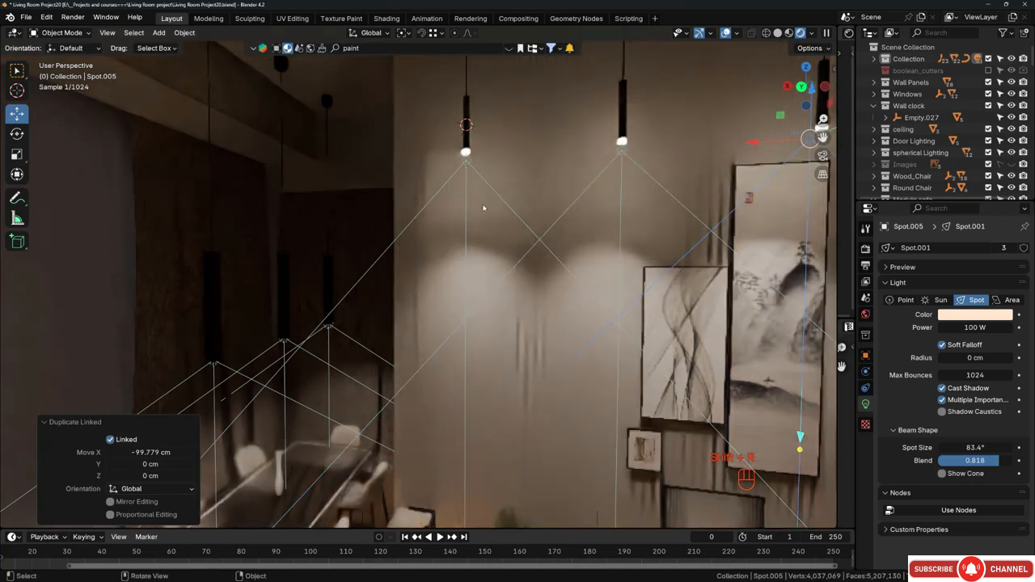
scroll(485, 208, "down", 1)
middle_click_drag(685, 195, 561, 207, "shift")
scroll(625, 163, "up", 2)
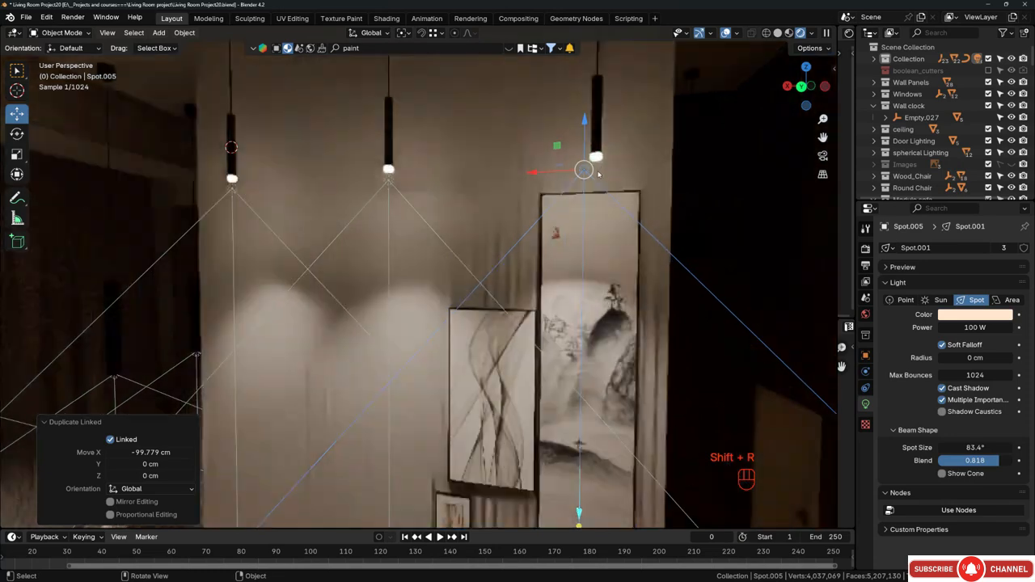
middle_click_drag(599, 173, 594, 172)
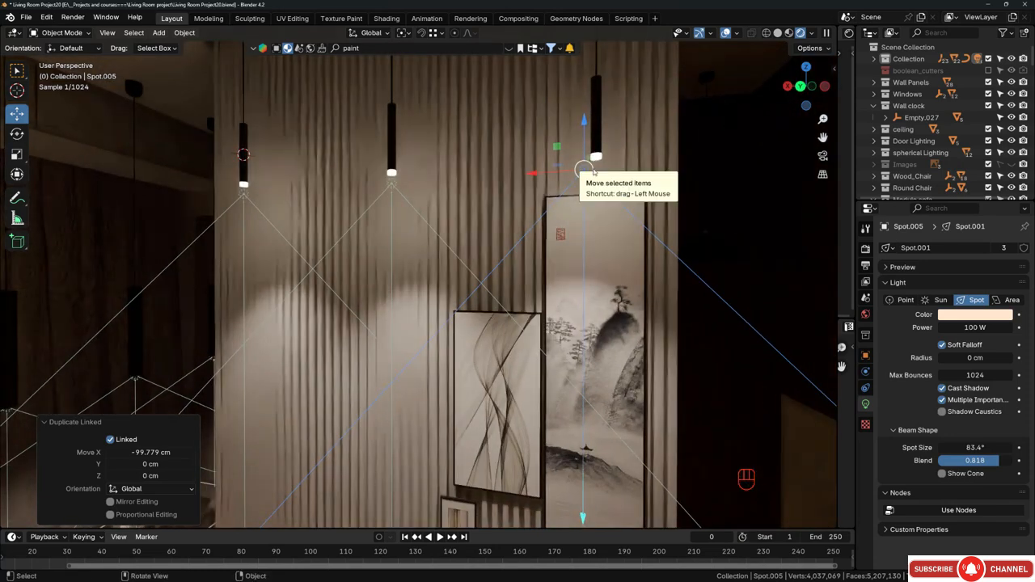
key("g")
key("x")
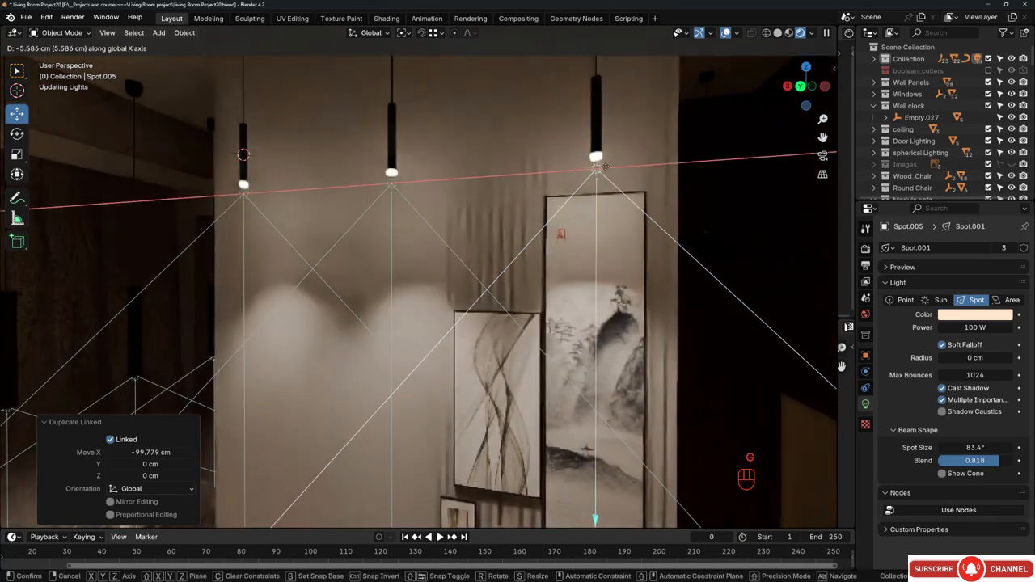
left_click(603, 167)
scroll(497, 203, "down", 2)
middle_click_drag(498, 203, 522, 234)
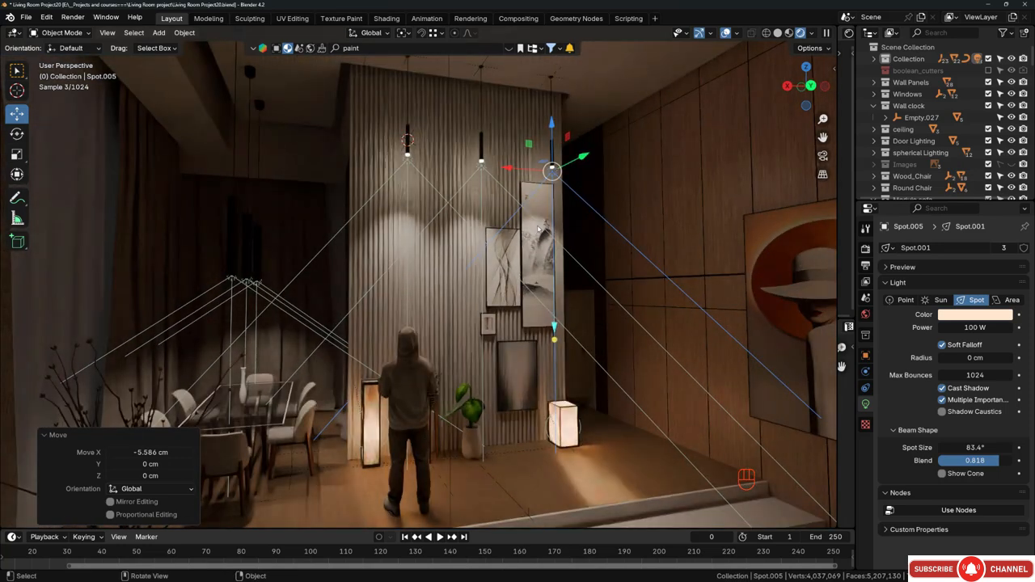
Walk the view to the dark hallway beside the slatted wall and select the dome lampshade of its hanging lamp.
key("ctrl+z")
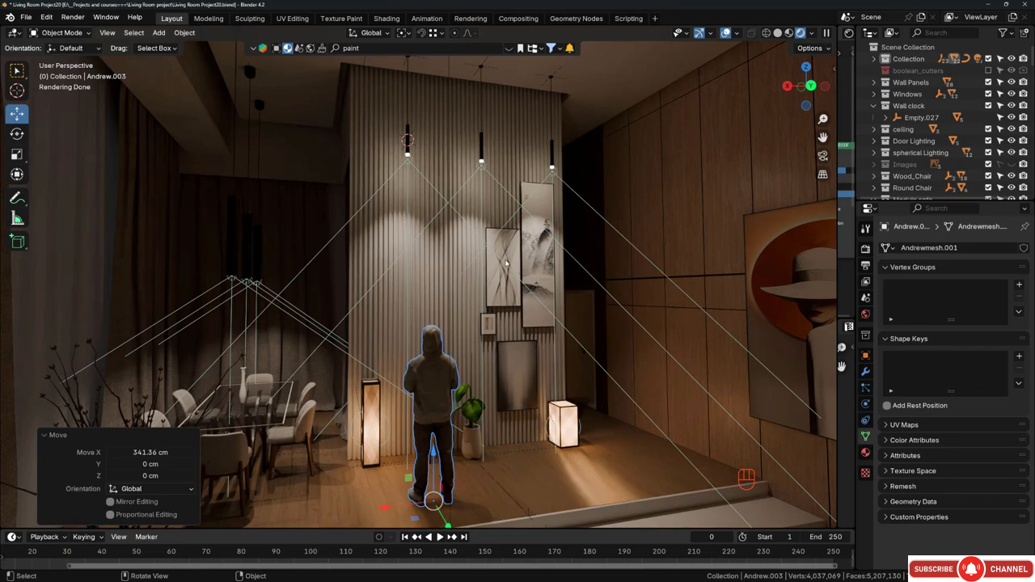
key("shift+grave")
key("w")
key("d")
key("w")
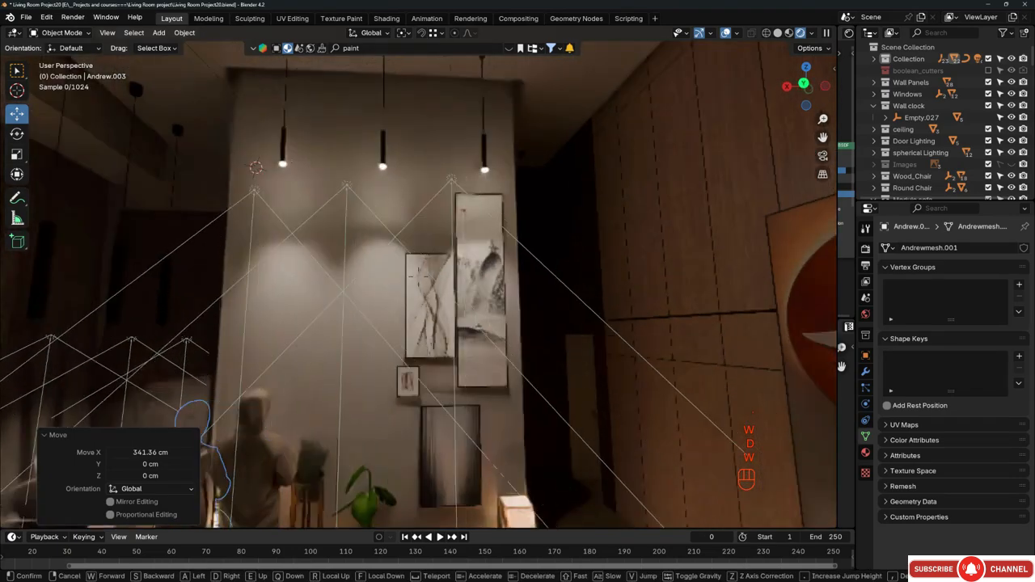
key("w")
key("d")
left_click(488, 237)
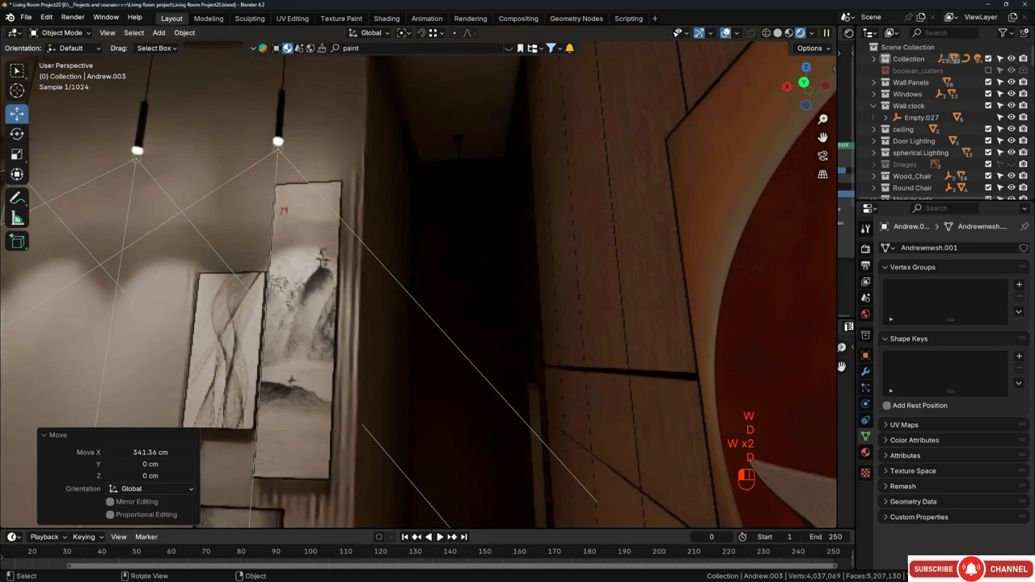
left_click(471, 245)
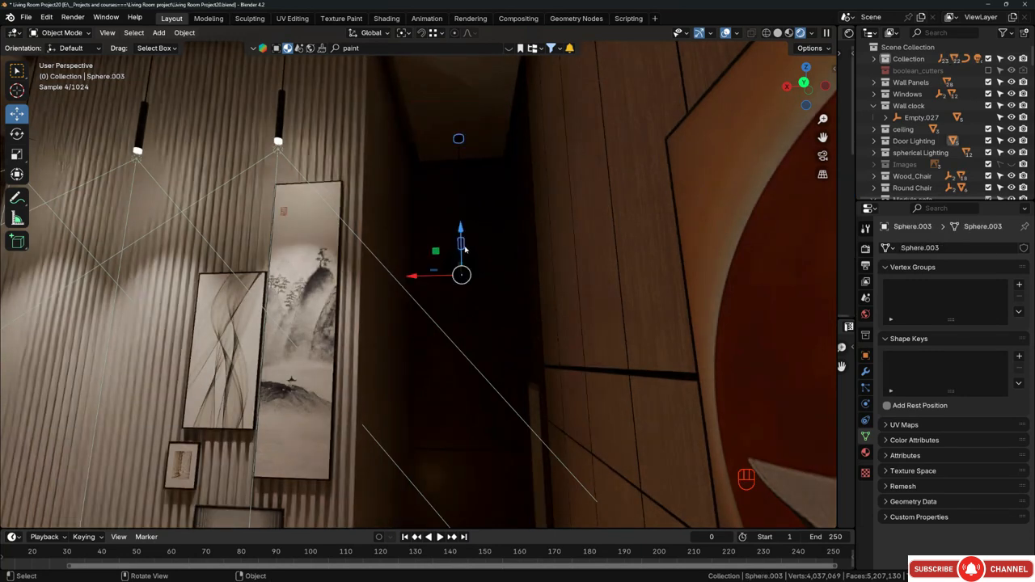
scroll(462, 272, "up", 3)
key("Tab")
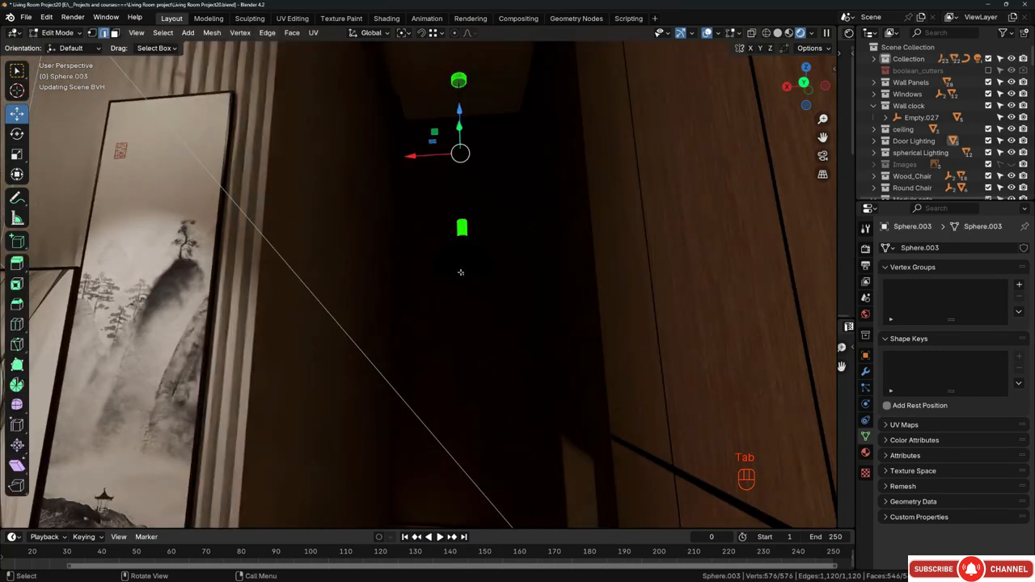
key("Tab")
left_click(461, 272)
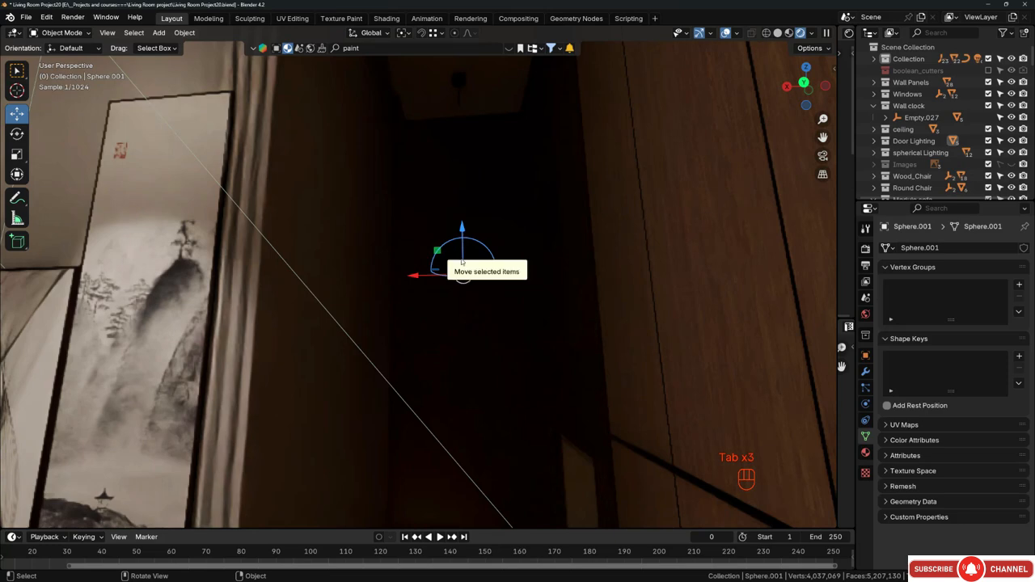
Snap the 3D cursor to the centre of the hallway lampshade's lower rim edge loop and return to Object Mode.
key("Tab")
key("a")
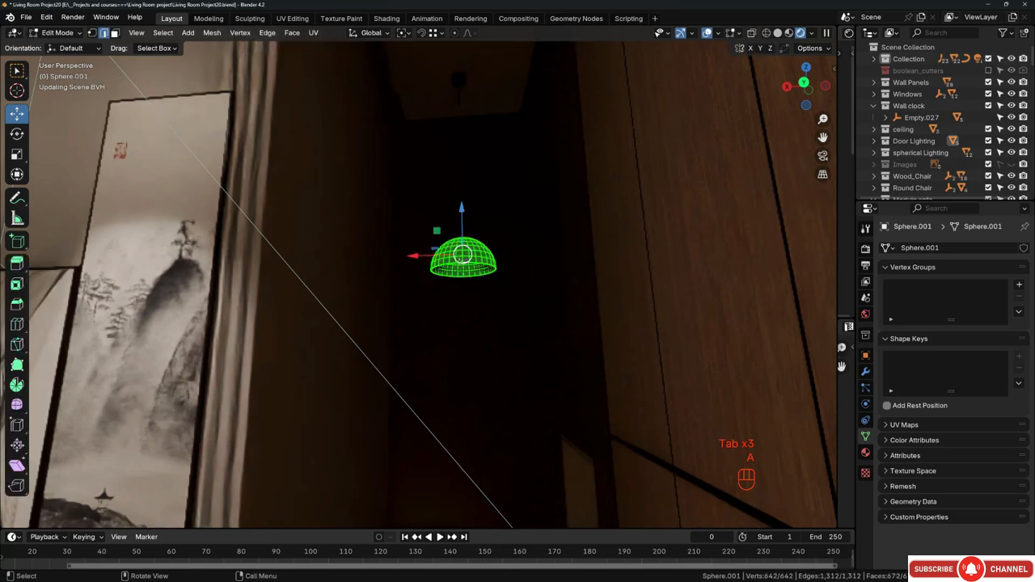
scroll(464, 261, "up", 2)
left_click(464, 262, "alt")
middle_click_drag(465, 234, 472, 225)
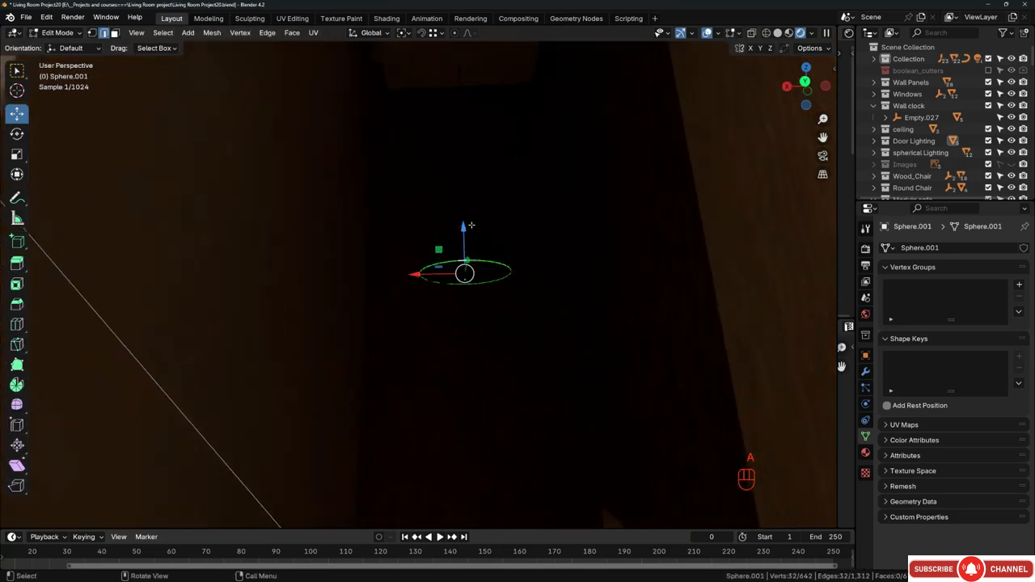
key("shift+s")
scroll(521, 279, "down", 3)
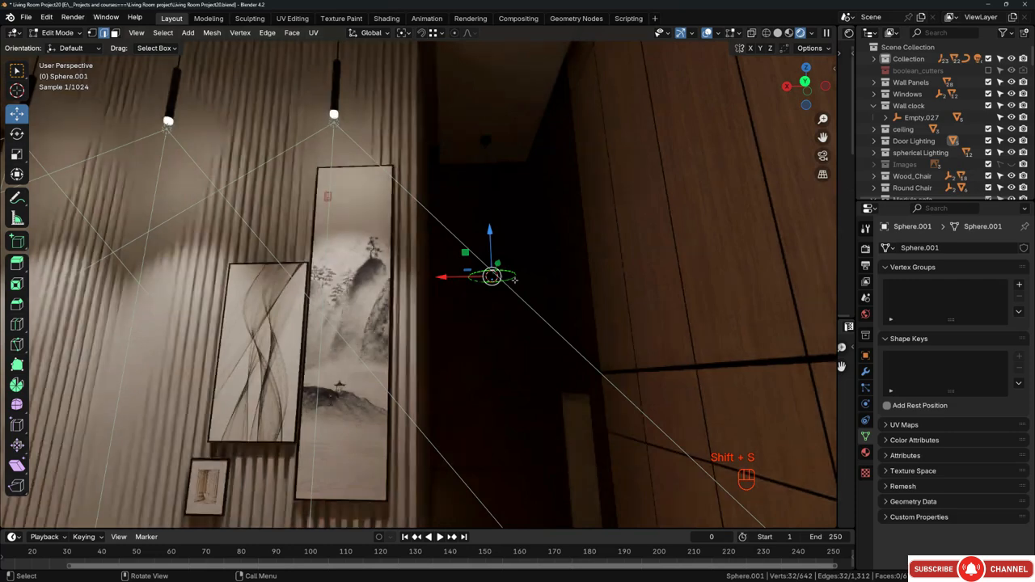
scroll(515, 281, "down", 2)
key("Tab")
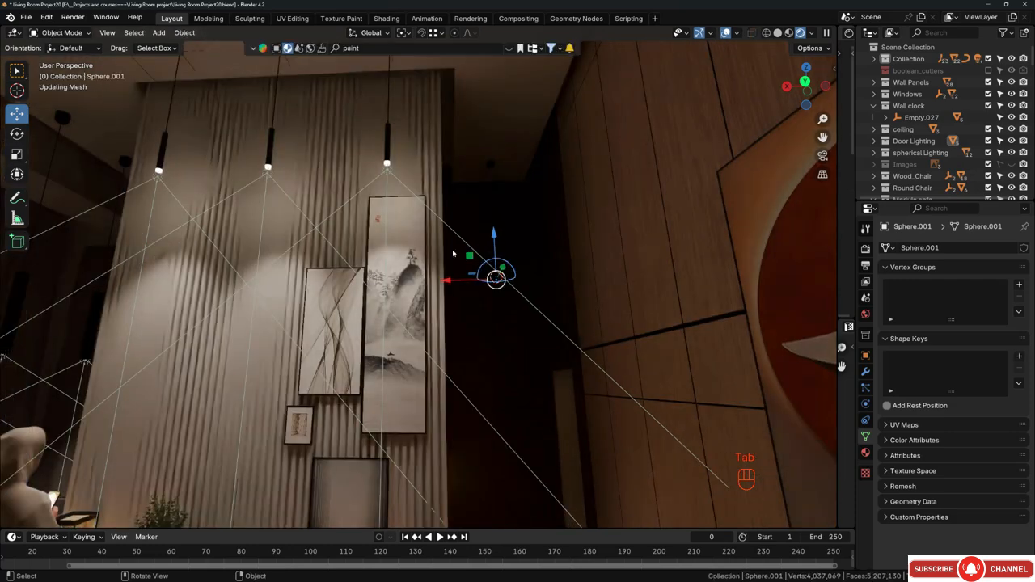
Make an unlinked duplicate of the third wall spot light and snap it to the 3D cursor at the hallway lampshade.
left_click(410, 192)
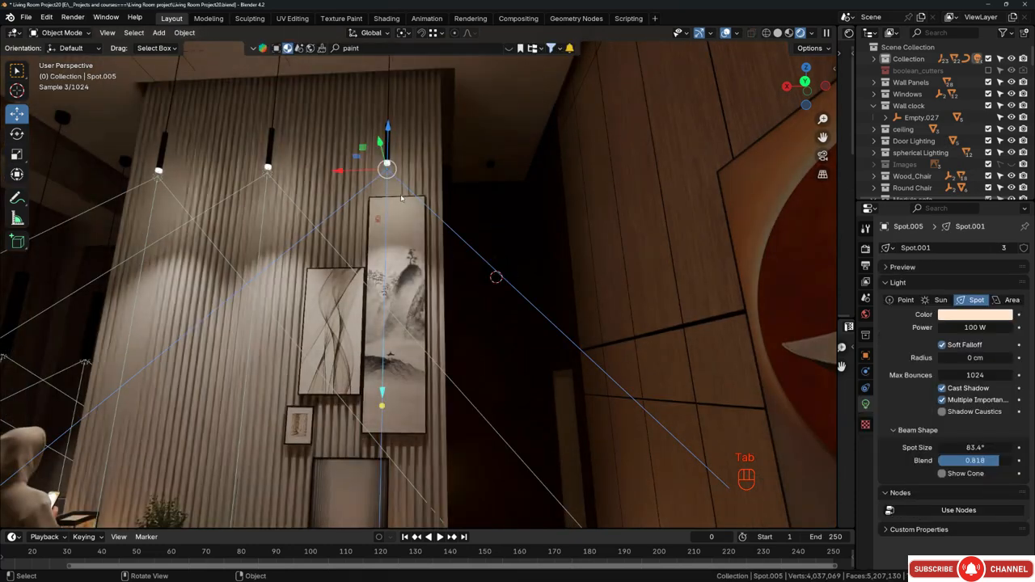
key("shift+d")
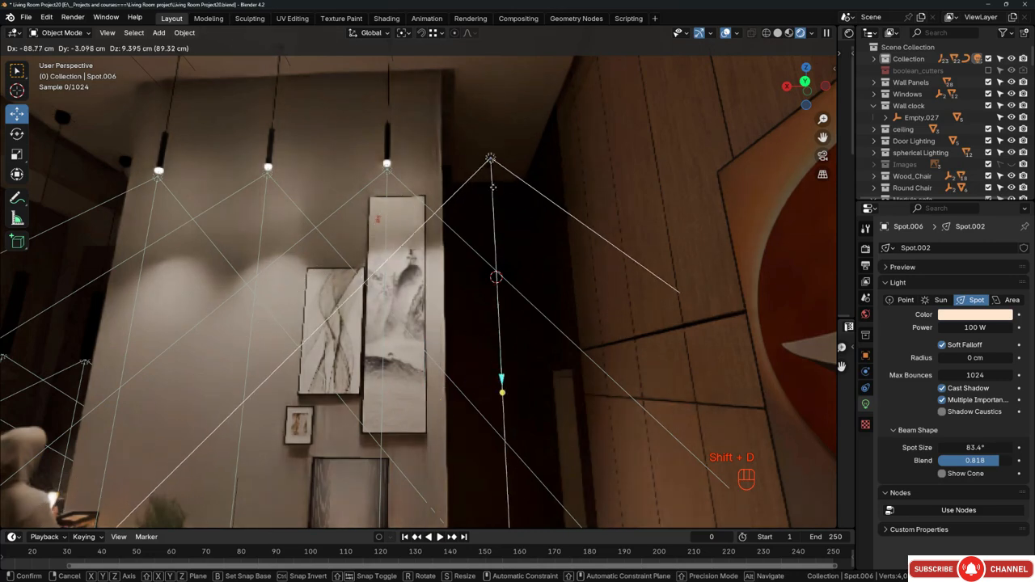
left_click(513, 236)
key("shift+s")
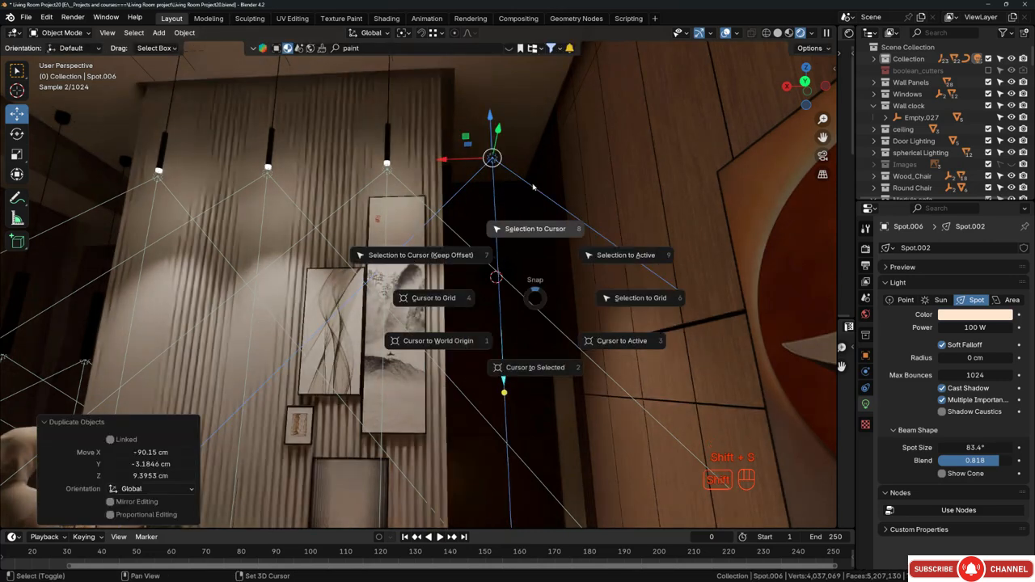
left_click(532, 188)
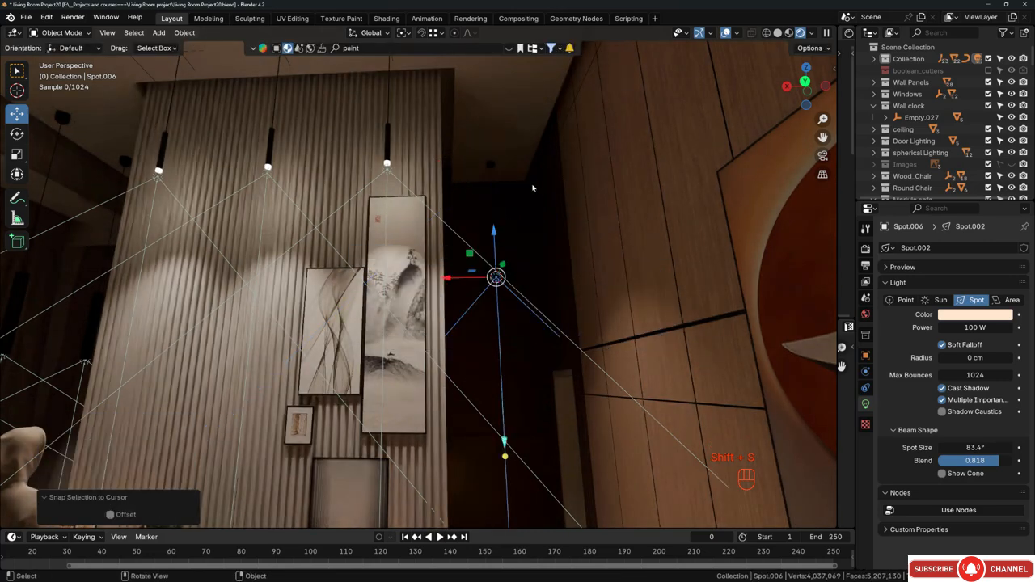
Raise the hallway spot light slightly along Z into the lampshade and set its spot size to 132° and blend to 0.920.
scroll(494, 255, "up", 5)
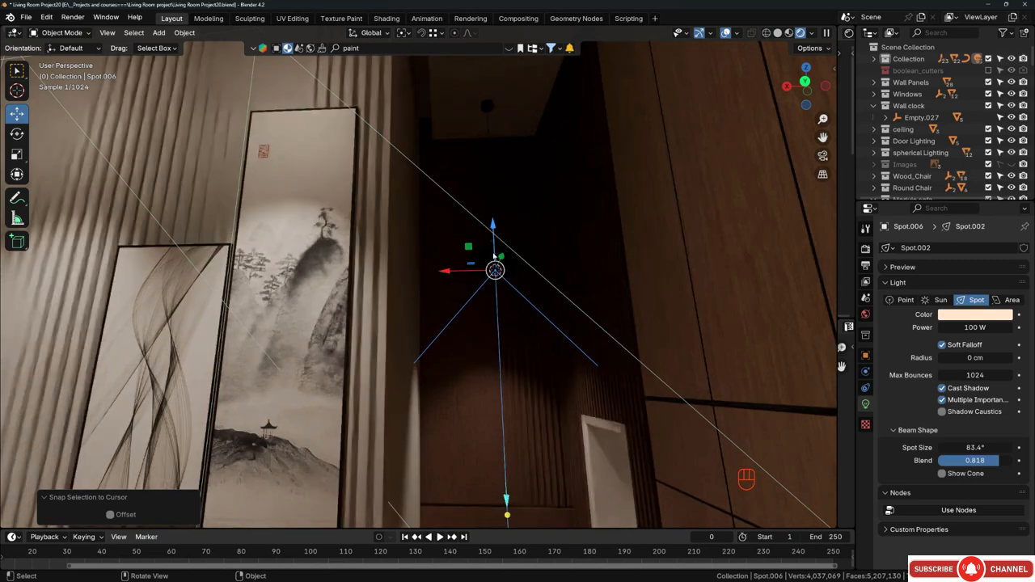
left_click_drag(493, 255, 491, 216)
left_click_drag(966, 448, 1012, 448)
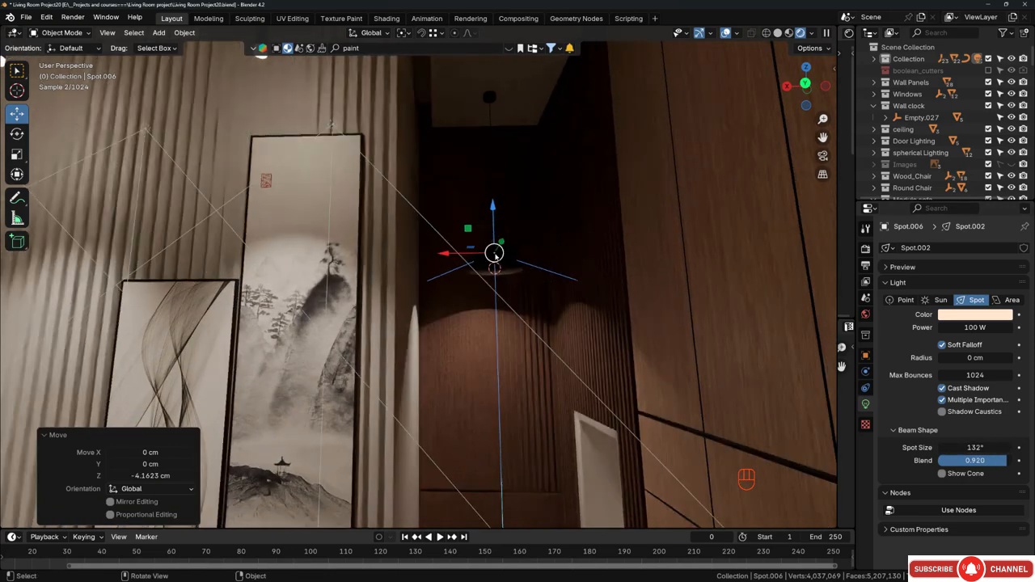
Return to the dining area pendants and switch the viewport to solid shading.
scroll(489, 286, "down", 4)
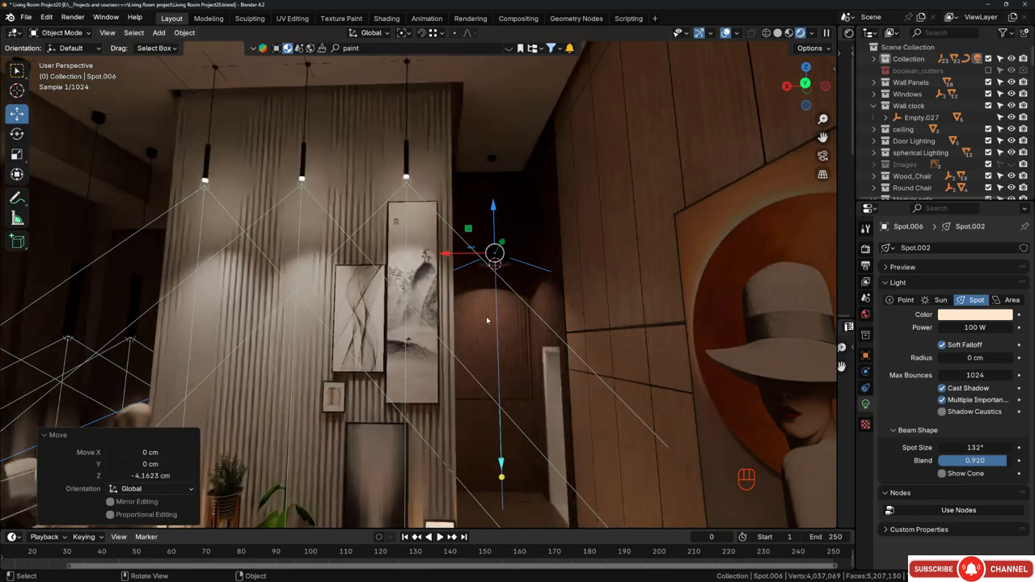
middle_click_drag(390, 298, 464, 244, "shift")
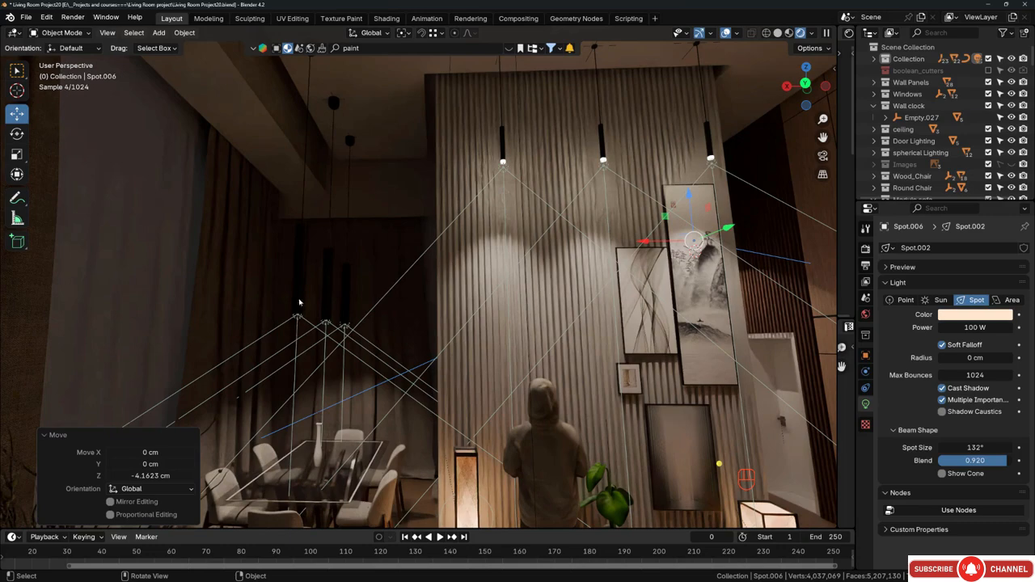
middle_click_drag(311, 287, 362, 212)
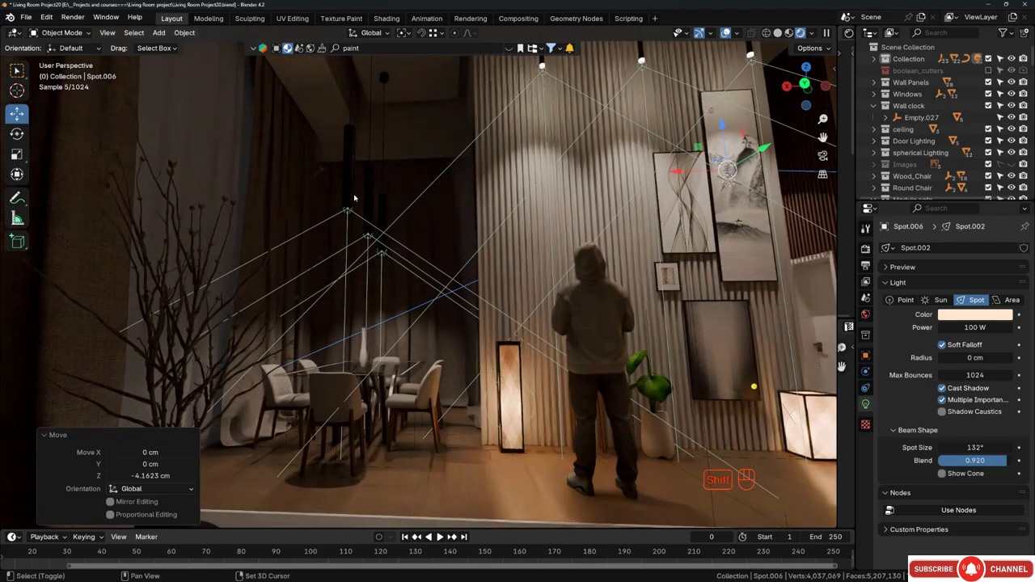
middle_click_drag(354, 197, 367, 230, "shift")
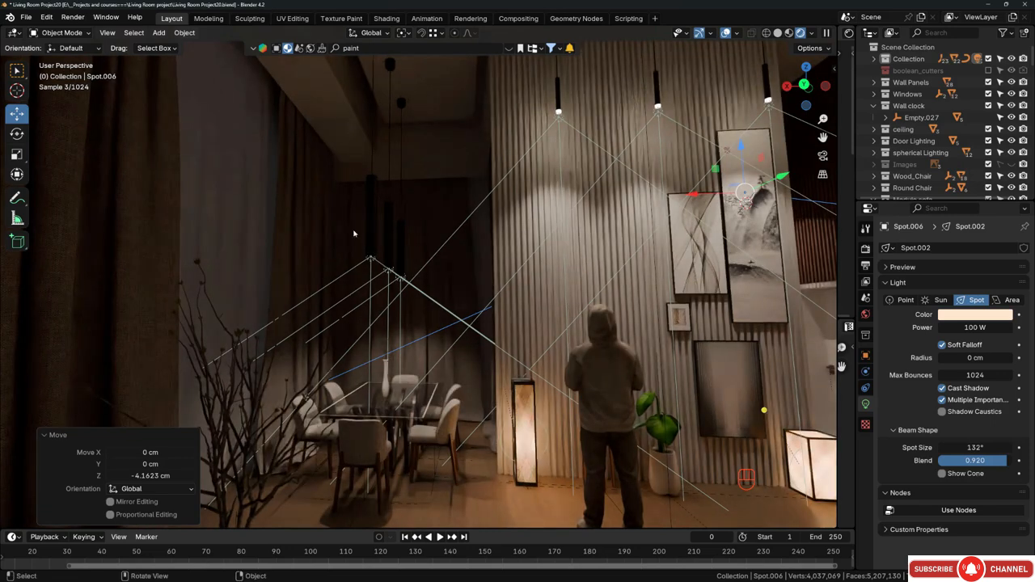
key("z")
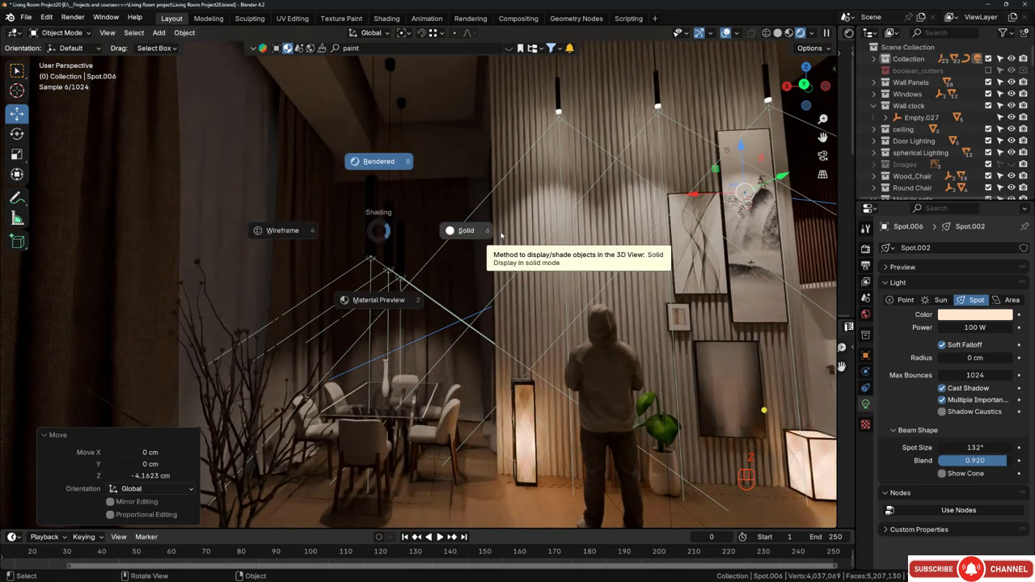
left_click(501, 235)
scroll(353, 231, "up", 4)
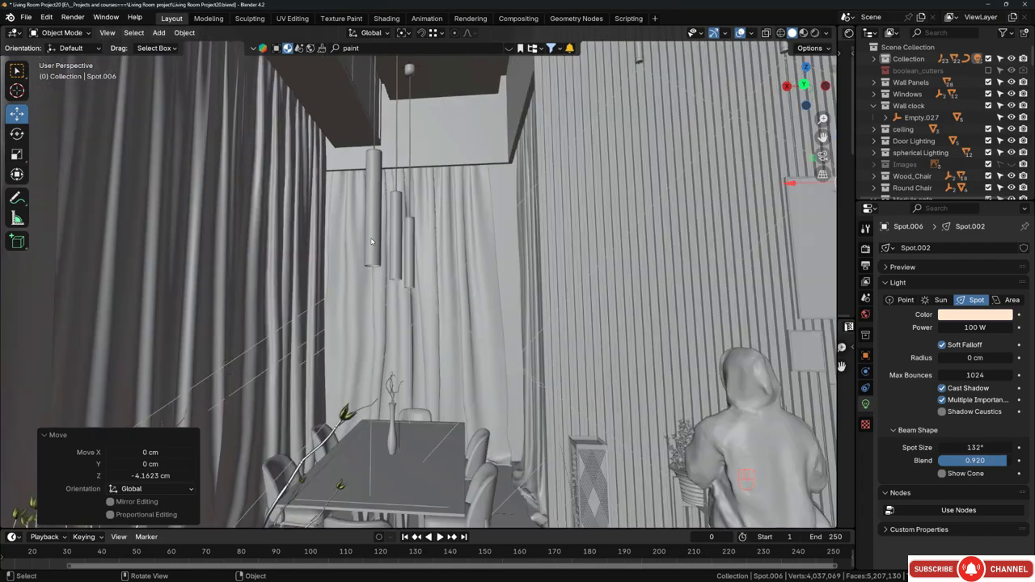
Select the nearest dining pendant's shade together with its cord and open both meshes in Edit Mode.
middle_click_drag(354, 230, 346, 250)
left_click(372, 287)
mouse_move(372, 287)
middle_mouse_down()
mouse_move(371, 245)
mouse_move(363, 274)
middle_mouse_up()
left_click(371, 244)
scroll(370, 243, "up", 2)
scroll(380, 210, "up", 4)
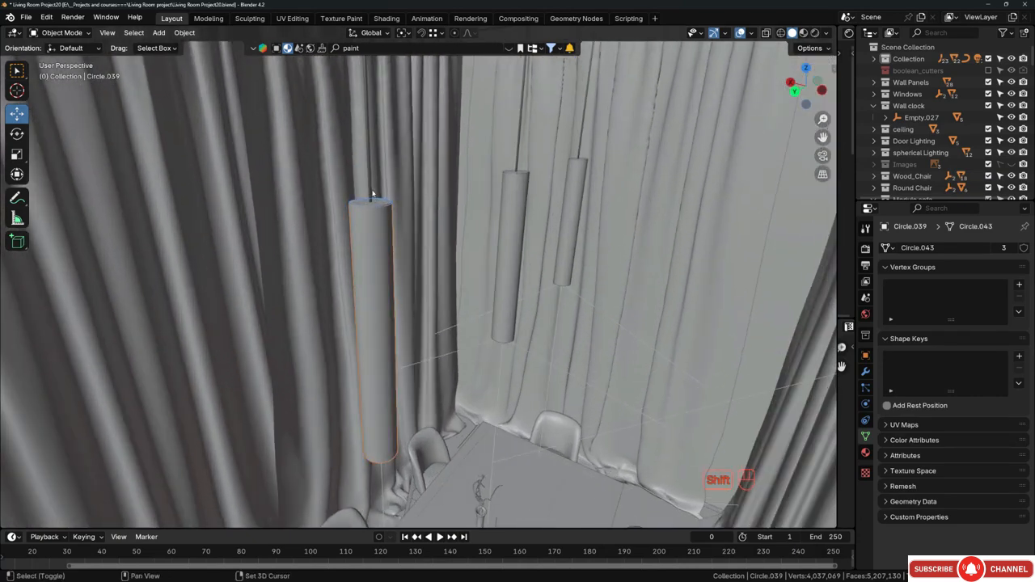
left_click(372, 193, "shift")
scroll(372, 196, "down", 2)
key("Tab")
scroll(372, 208, "down", 2)
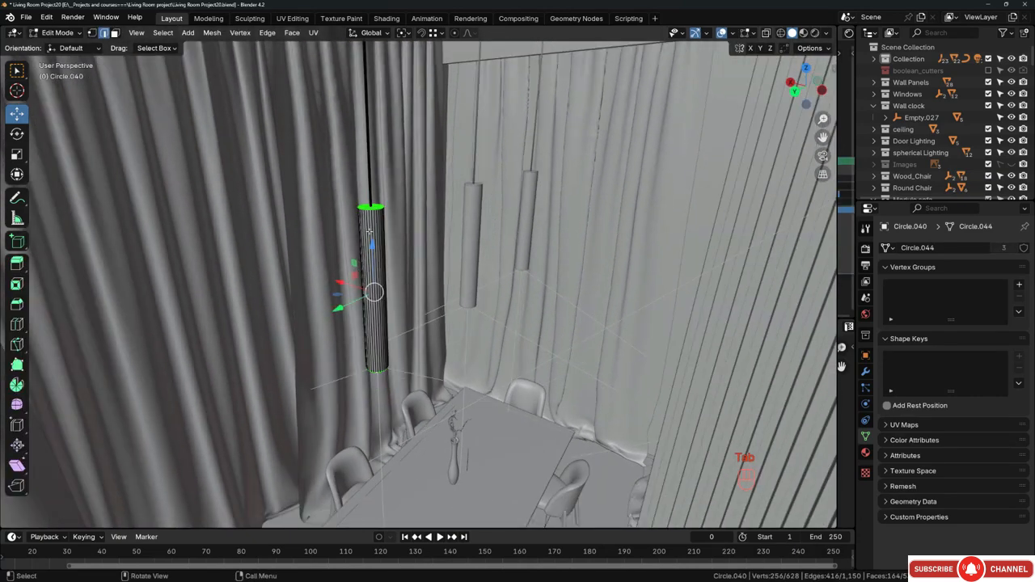
Box-select the dining pendant's shade and the cord's lower end in vertex mode with wireframe shading.
key("z")
key("z")
middle_click_drag(370, 286, 368, 279)
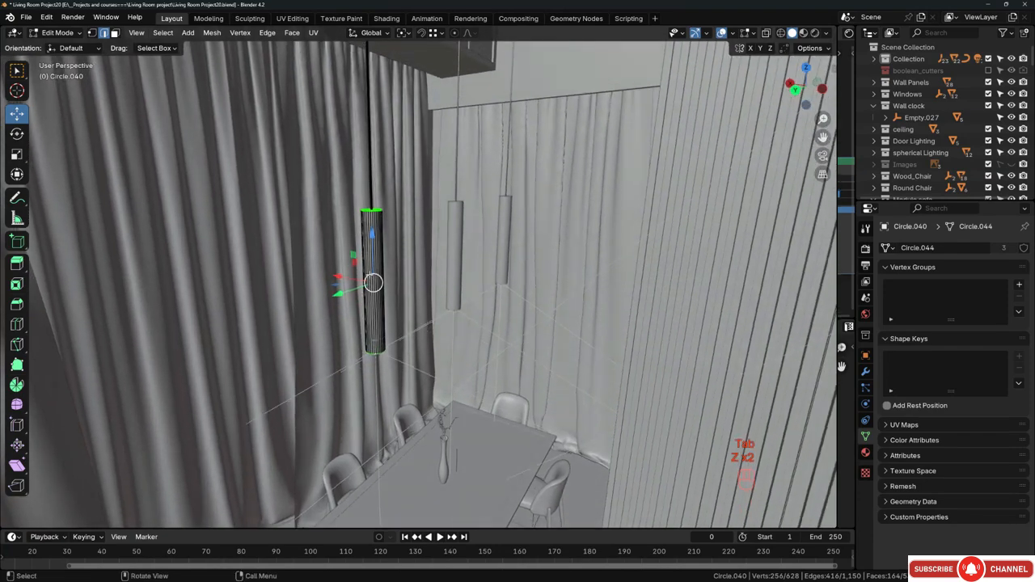
key("1")
key("z")
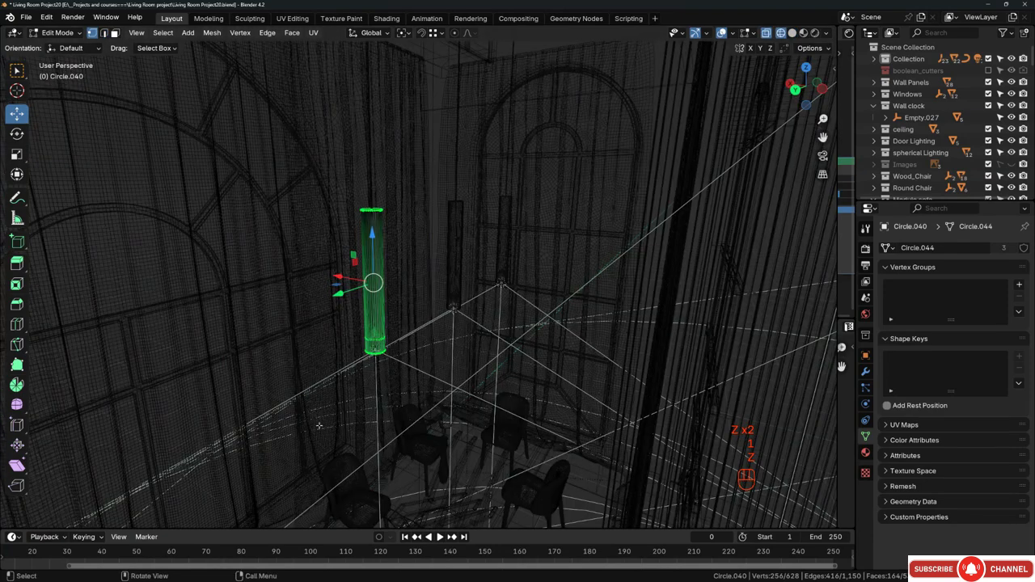
mouse_move(312, 433)
left_mouse_down()
mouse_move(425, 166)
mouse_move(426, 42)
left_mouse_up()
Return to solid shading and raise the selected pendant vertices 66.972 cm along global Z.
key("z")
middle_click_drag(406, 204, 365, 285)
key("g")
key("z")
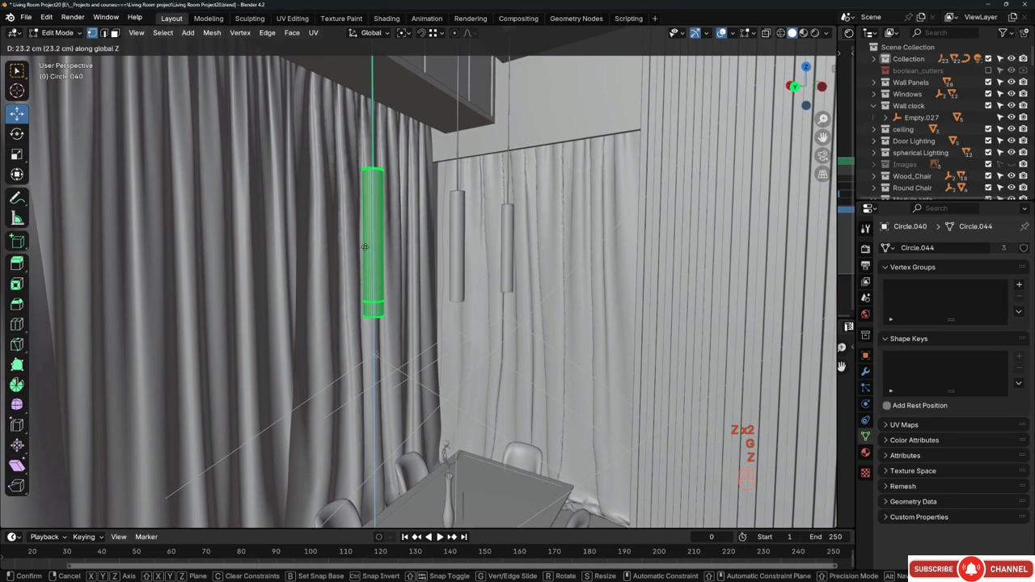
left_click(377, 175)
middle_click_drag(377, 175, 339, 142)
middle_click_drag(381, 219, 399, 216)
scroll(382, 216, "up", 1)
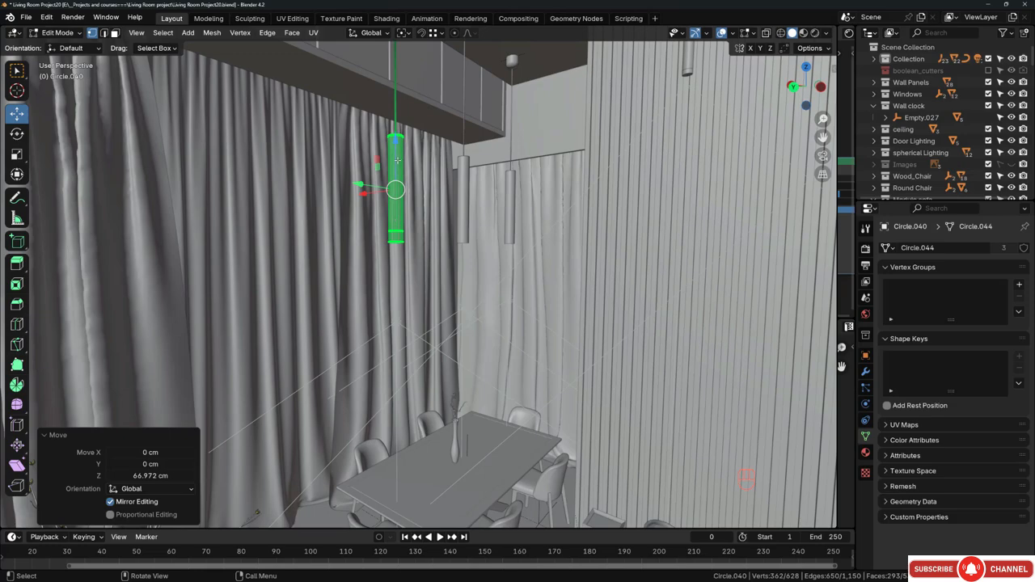
middle_click_drag(415, 209, 393, 227)
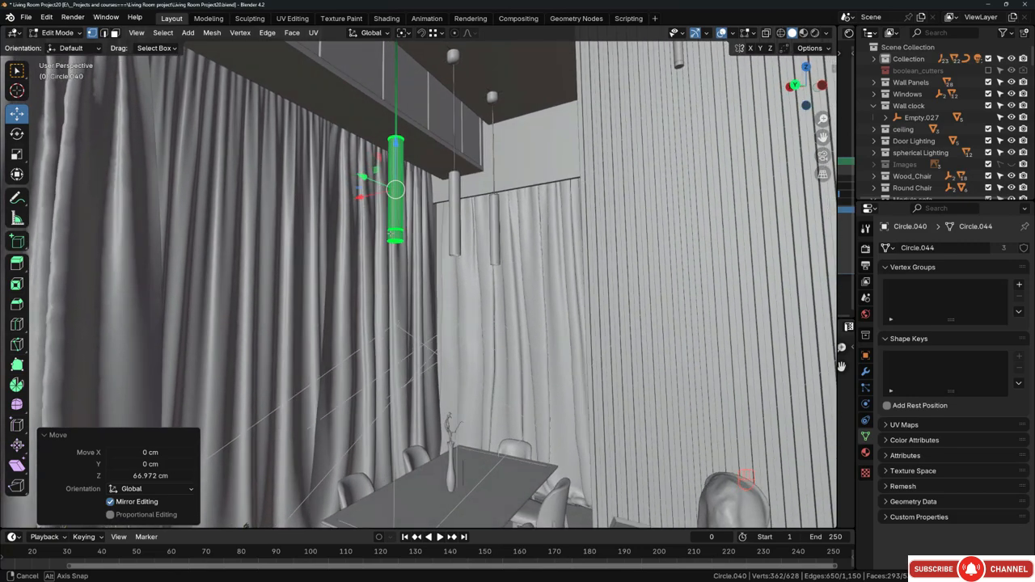
In Object Mode, select the three dining spot lights and raise them 67.756 cm along Z to the pendants' lower ends.
key("Tab")
left_click(396, 325)
key("shift+d")
left_click(492, 327)
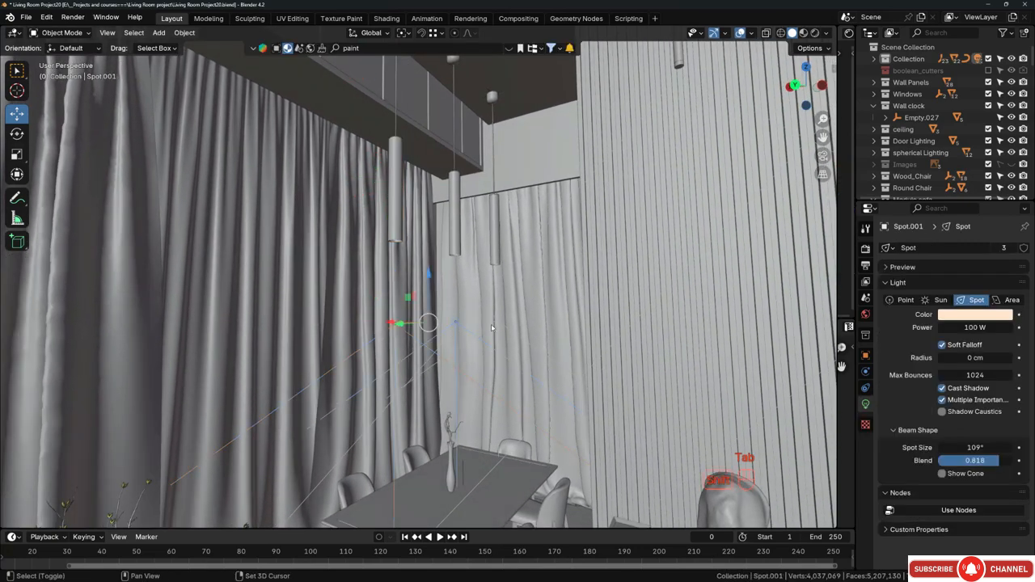
key("g")
key("z")
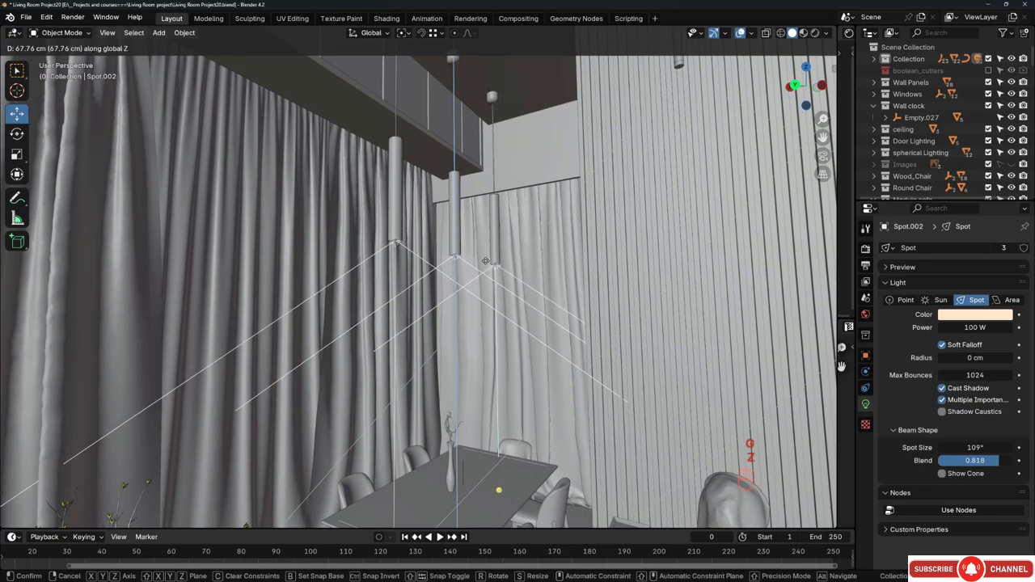
left_click(486, 262)
Look around the room to examine the pendants on the slatted wall, the TV wall and in the hallway.
scroll(453, 263, "down", 5)
middle_click_drag(365, 270, 482, 274)
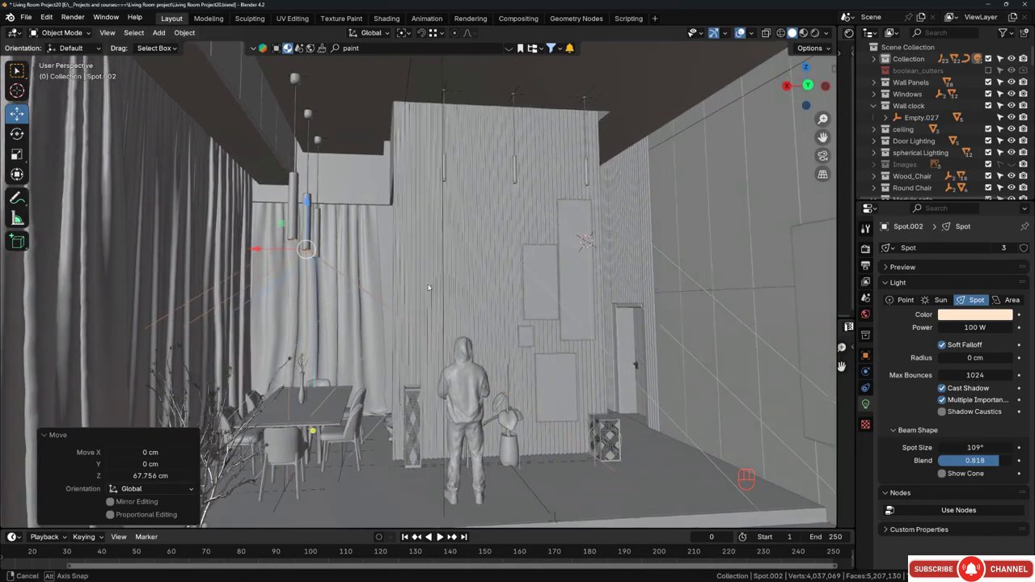
middle_click_drag(554, 269, 444, 279, "shift")
scroll(445, 279, "up", 3)
key("shift+grave")
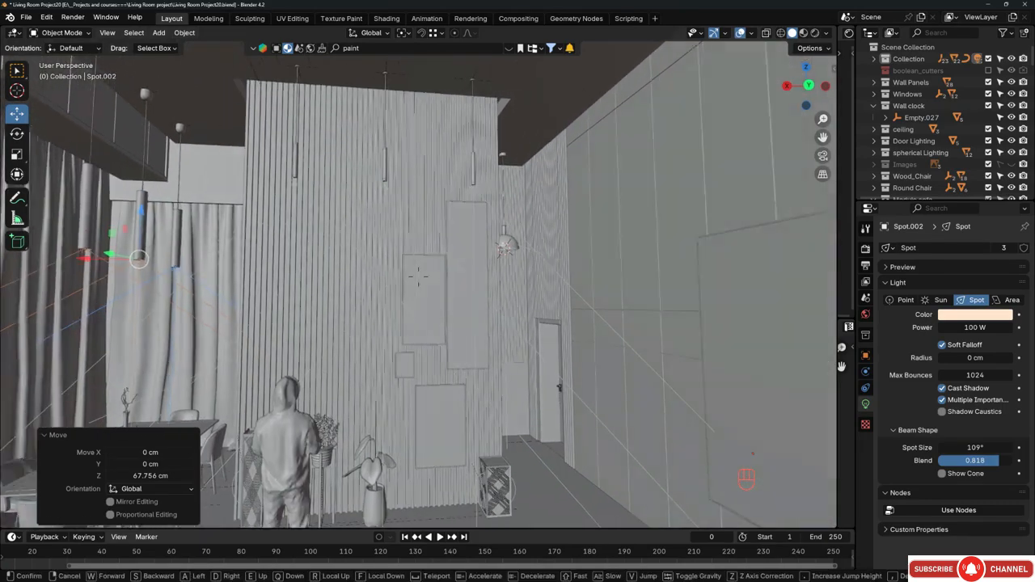
key("a")
key("s")
key("d")
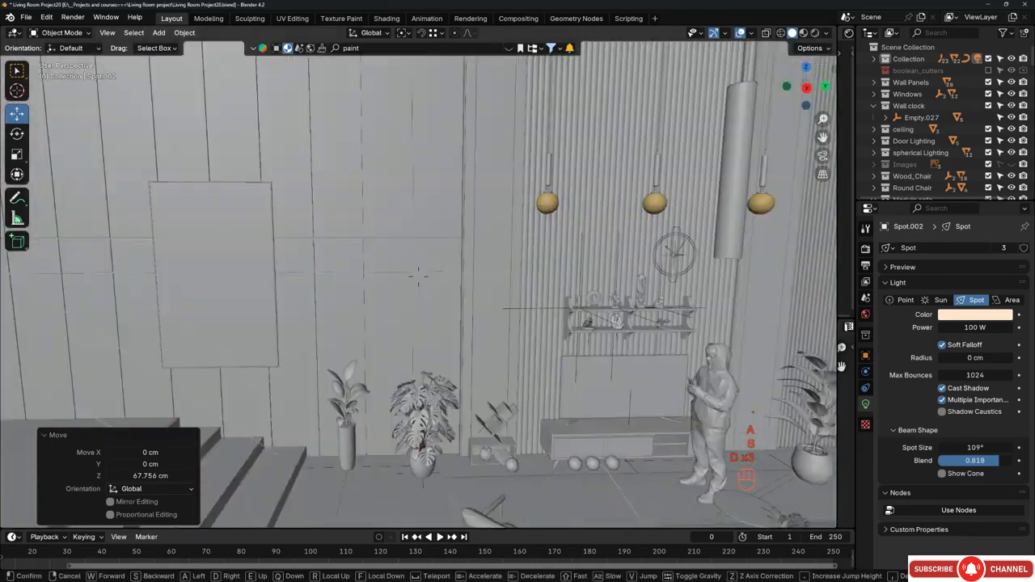
key("s")
key("a")
left_click(478, 180)
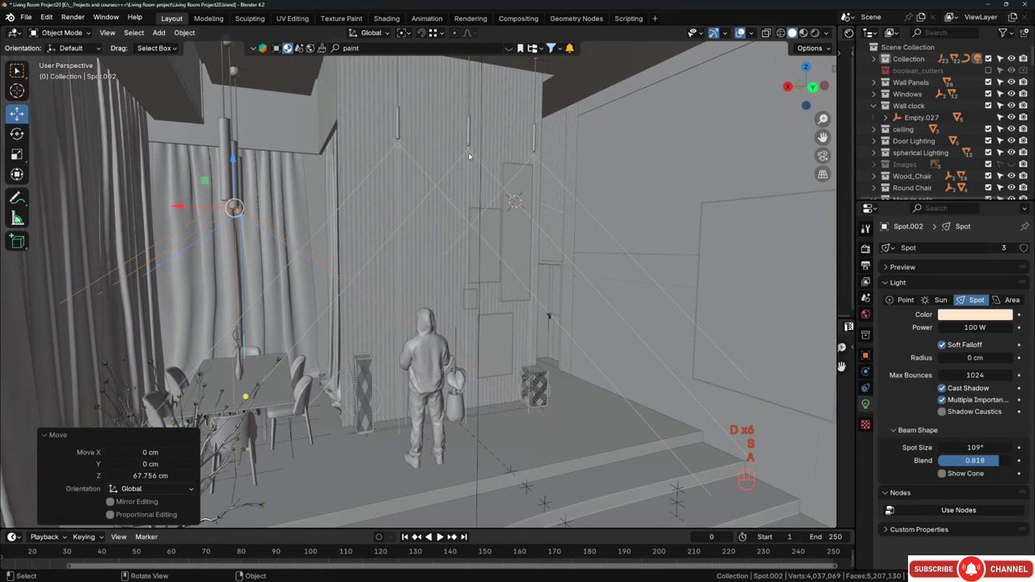
Make an unlinked duplicate of the middle slatted-wall spot light, offset 134.86 cm along Y.
left_click(469, 153)
scroll(469, 155, "up", 3)
middle_click_drag(471, 159, 564, 181)
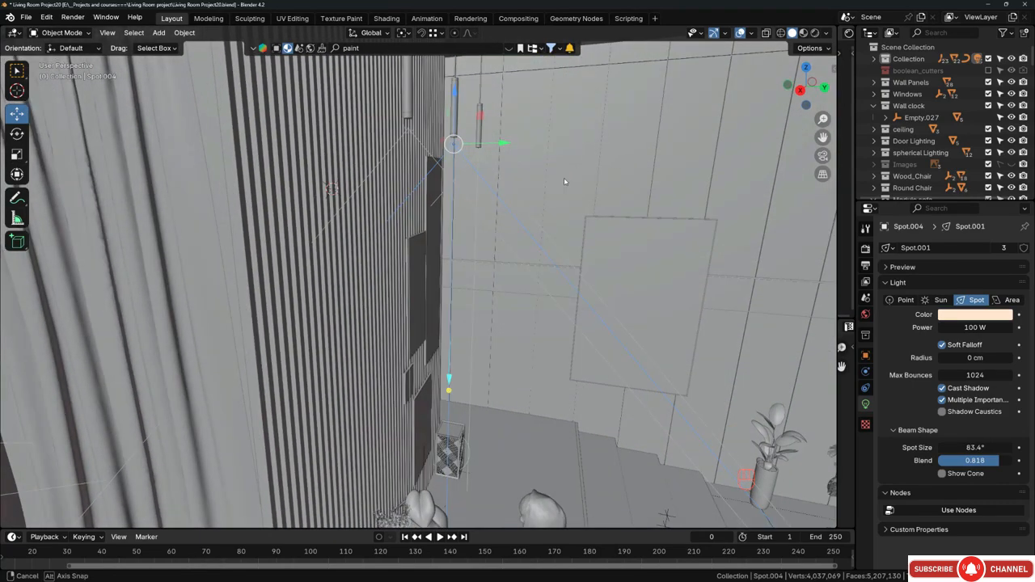
key("shift+d")
key("y")
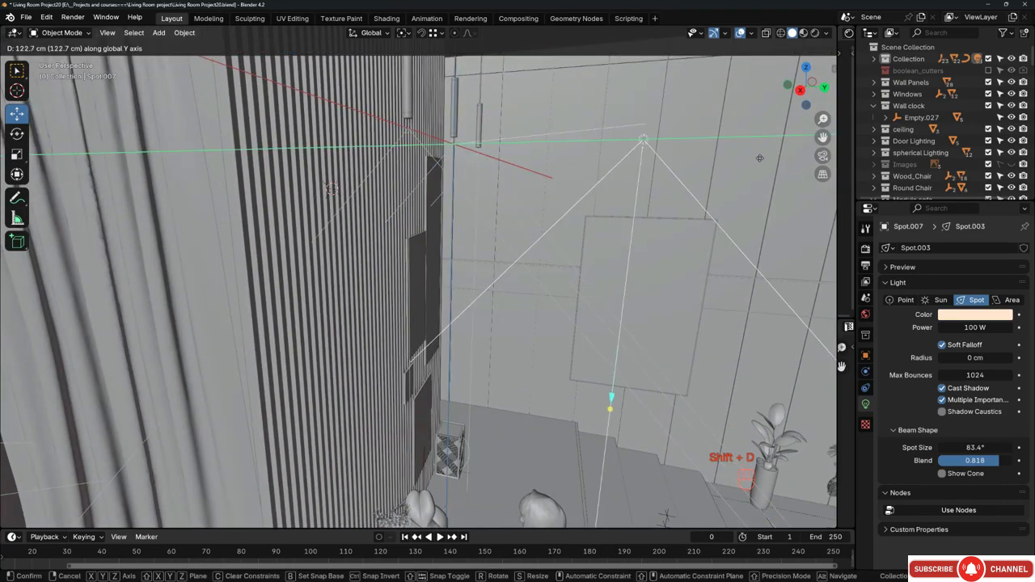
left_click(673, 199)
middle_click_drag(673, 199, 442, 162)
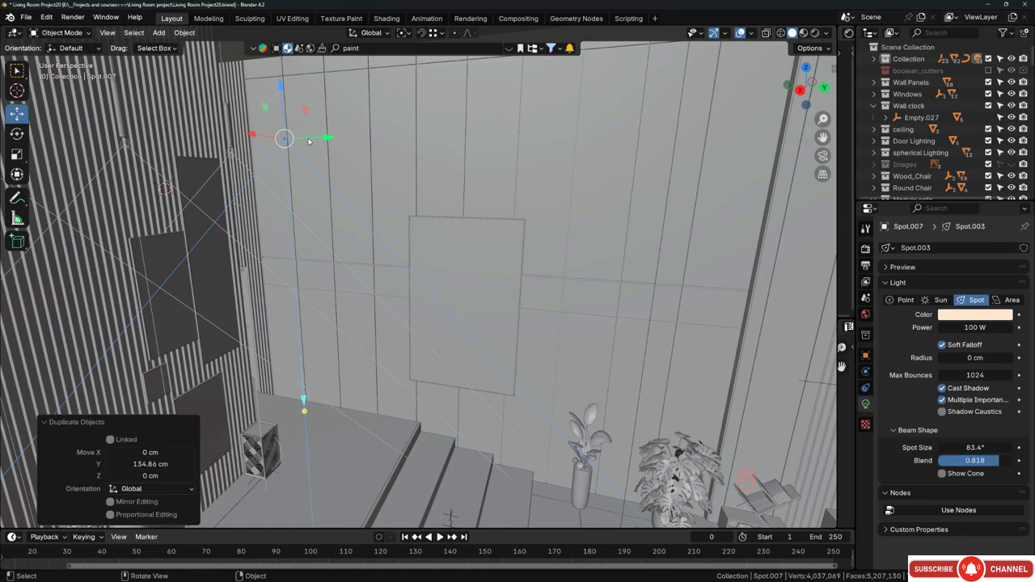
Move the duplicated spot light 232.04 cm along Y and then freely toward the large cylindrical living room pendants.
left_click_drag(310, 140, 732, 128)
middle_click_drag(674, 212, 647, 198, "shift")
key("g")
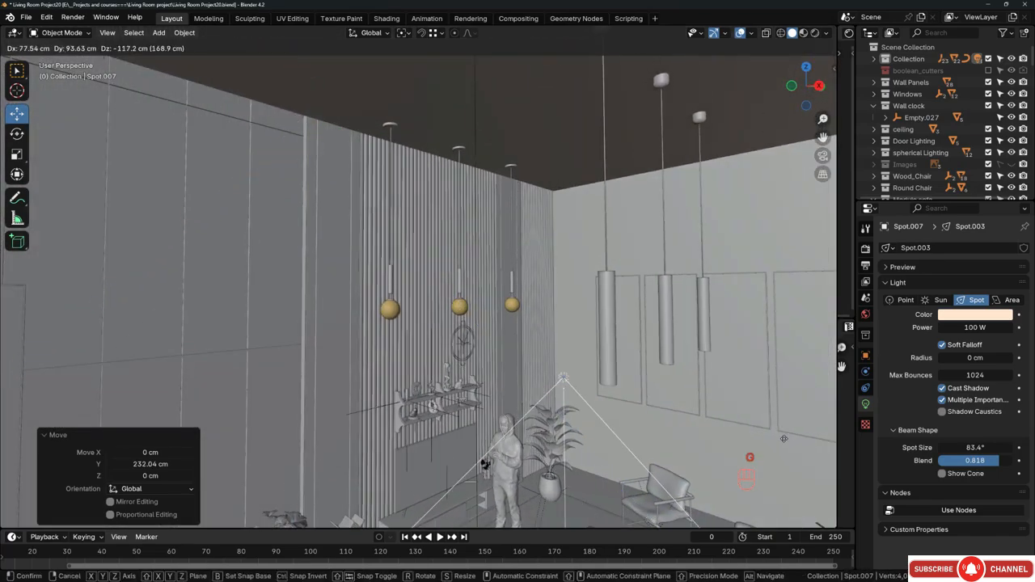
left_click(784, 439)
middle_click_drag(784, 438, 569, 296)
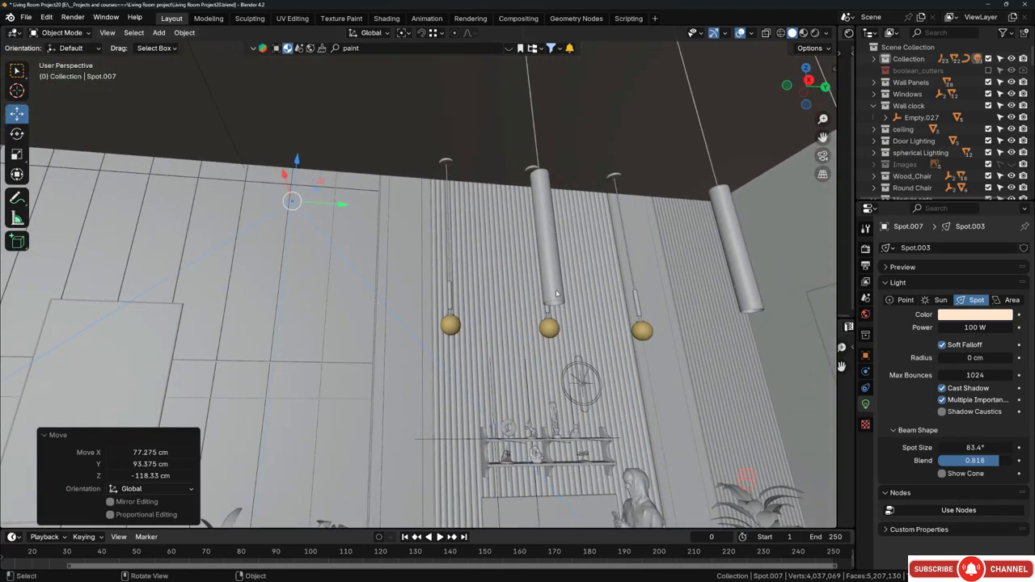
Snap the 3D cursor to the centre of the first large cylindrical pendant's lower rim edge loop and return to Object Mode.
left_click(557, 296)
key("Tab")
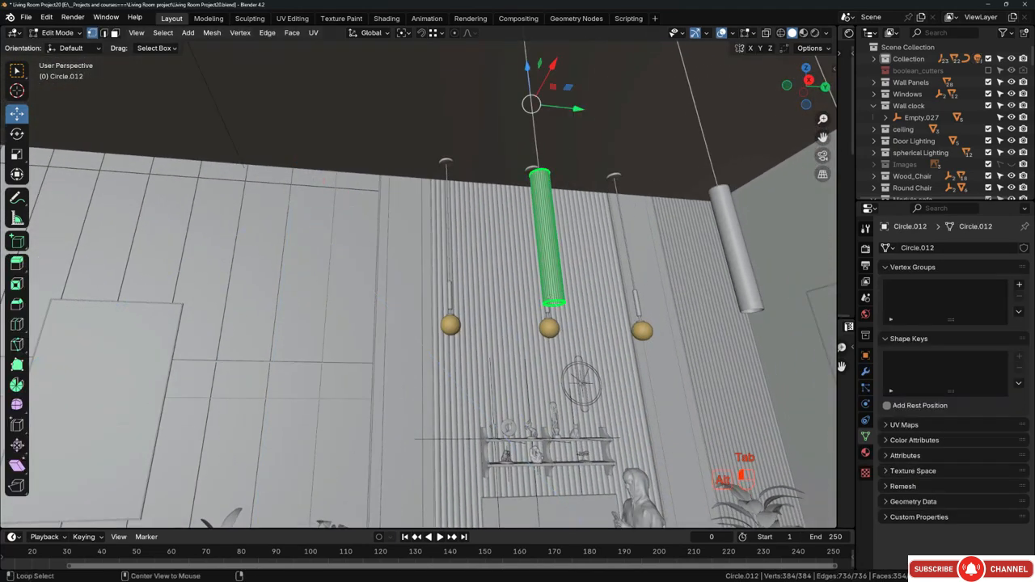
left_click(552, 299, "alt")
left_click(556, 301, "alt")
key("2")
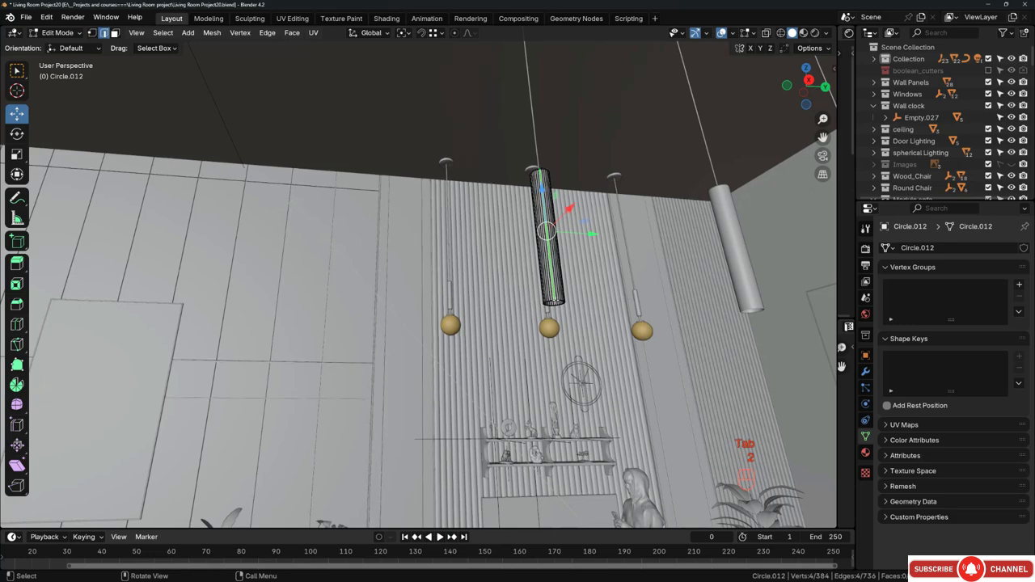
left_click(553, 303, "alt")
key("shift+s")
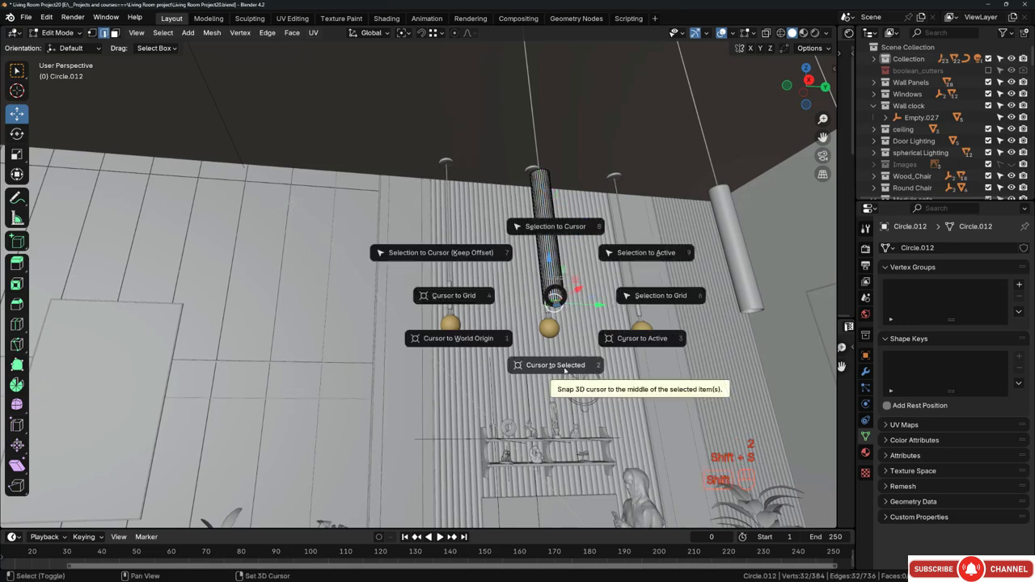
left_click(564, 365)
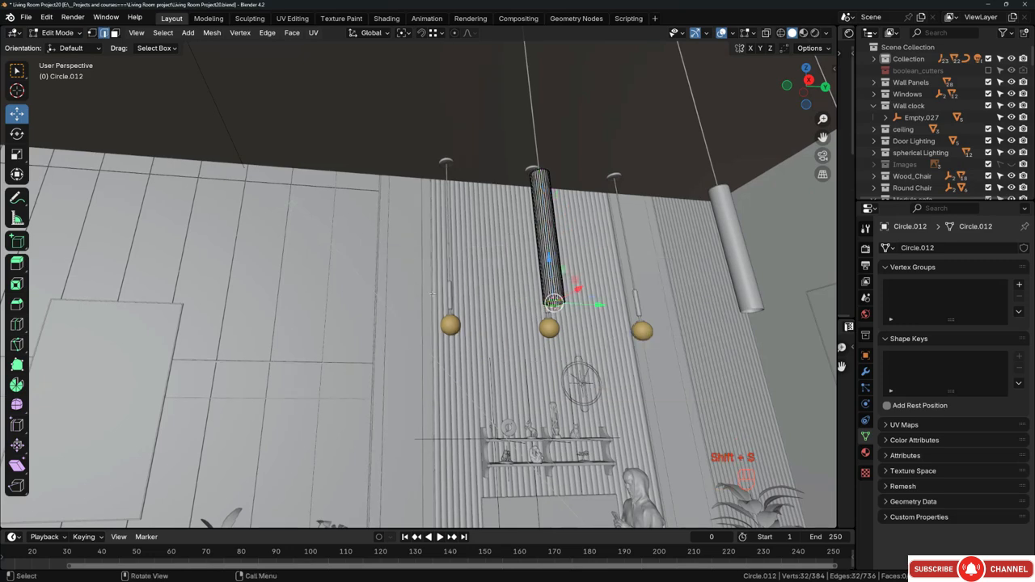
key("Tab")
Snap the duplicated spot light to the 3D cursor and raise it 1.9362 cm along Z into the cylindrical pendant.
left_click(296, 209)
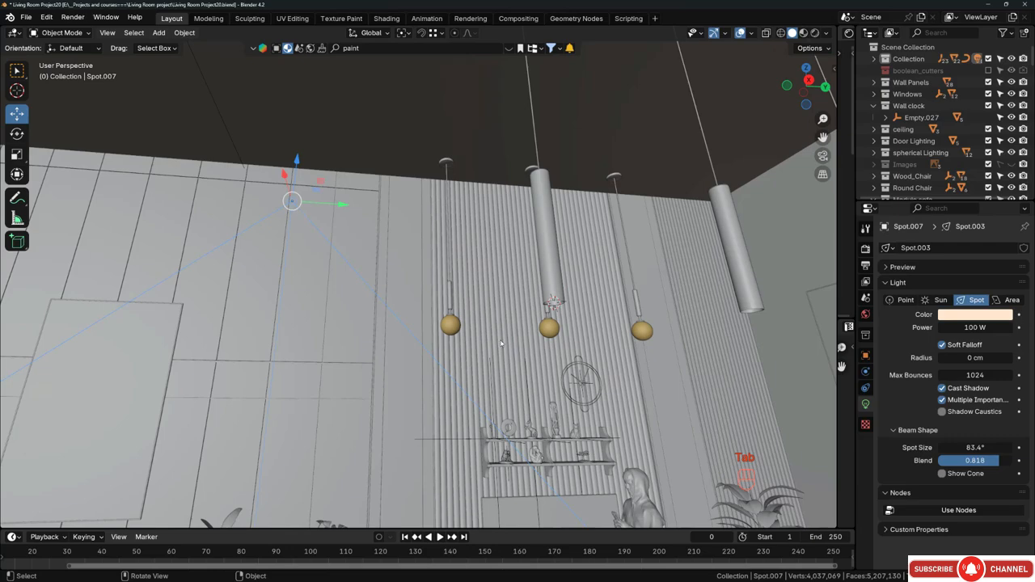
key("shift+s")
left_click(513, 254)
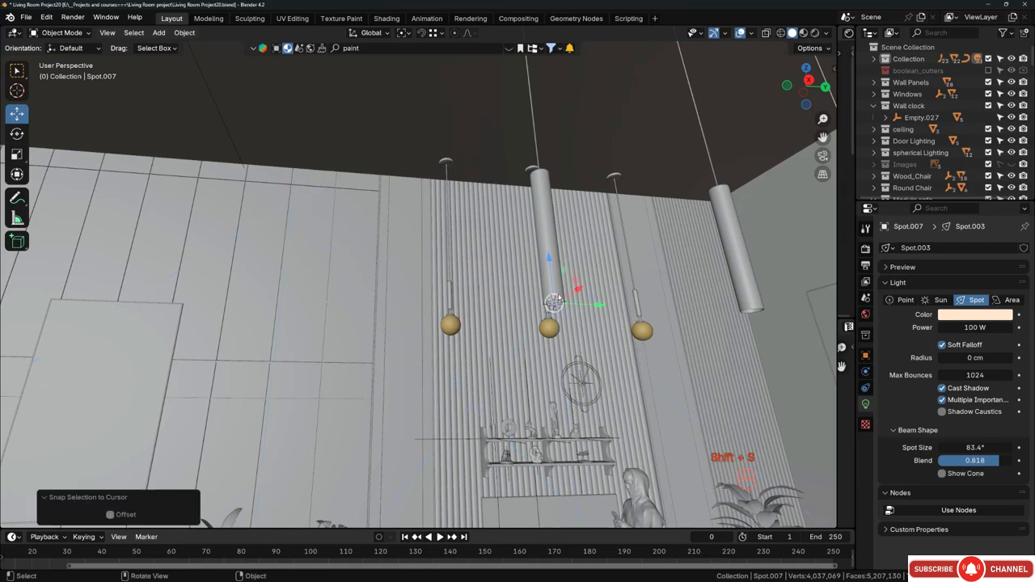
mouse_move(555, 301)
middle_mouse_down()
mouse_move(518, 297)
mouse_move(561, 296)
middle_mouse_up()
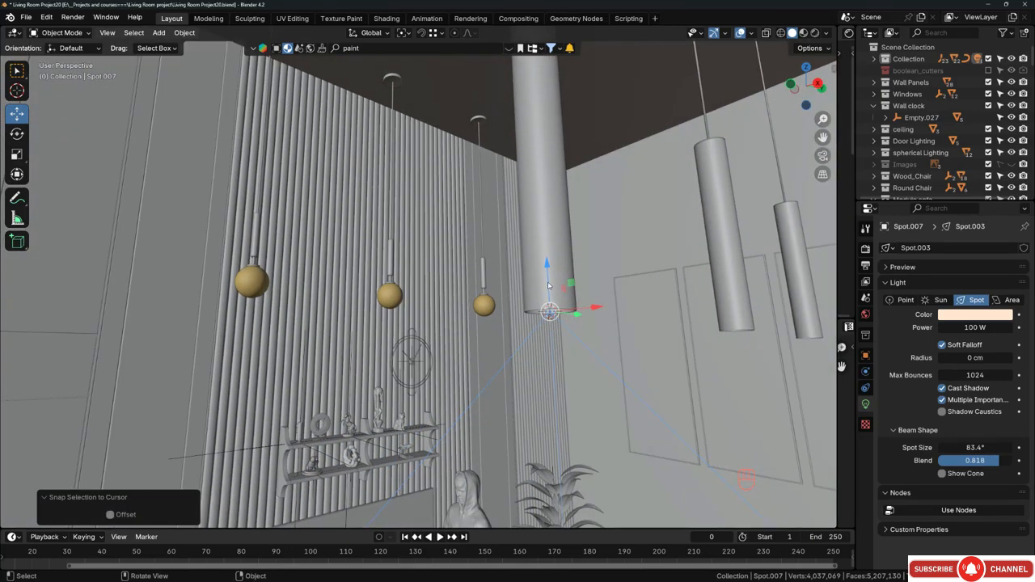
left_click_drag(549, 278, 548, 270)
Make a linked duplicate of the spot light about 129 cm along Y under the middle cylinder, and repeat it for the third.
middle_click_drag(461, 270, 635, 291)
middle_click_drag(635, 292, 558, 281, "shift")
key("alt+d")
key("y")
key("shift")
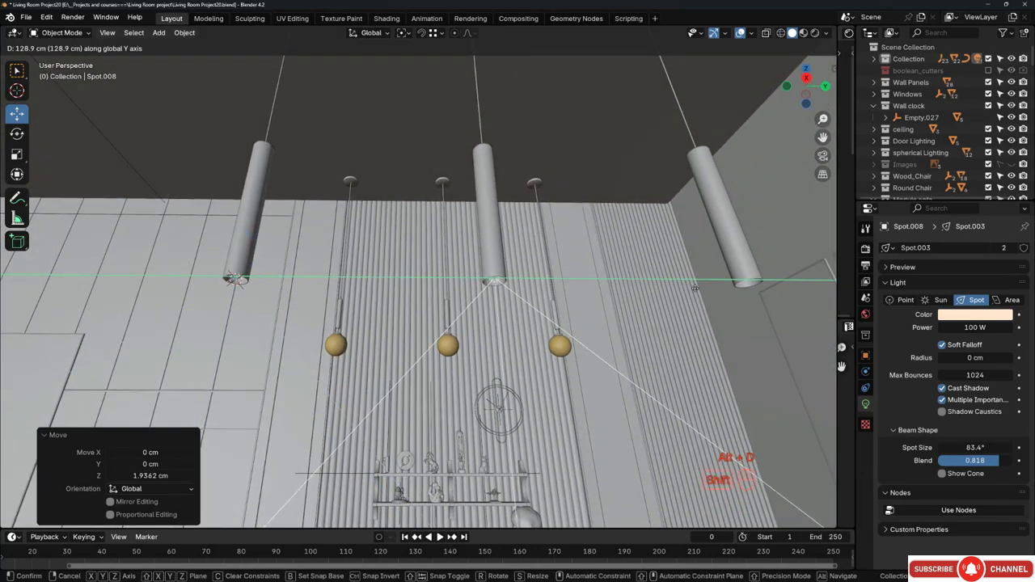
left_click(695, 288)
key("shift+r")
Try an unlinked duplicate of the first cylinder's spot light at the nearest spherical pendant, offset -271.74 cm along X, and delete it.
middle_click_drag(542, 252, 585, 269)
left_click(526, 256)
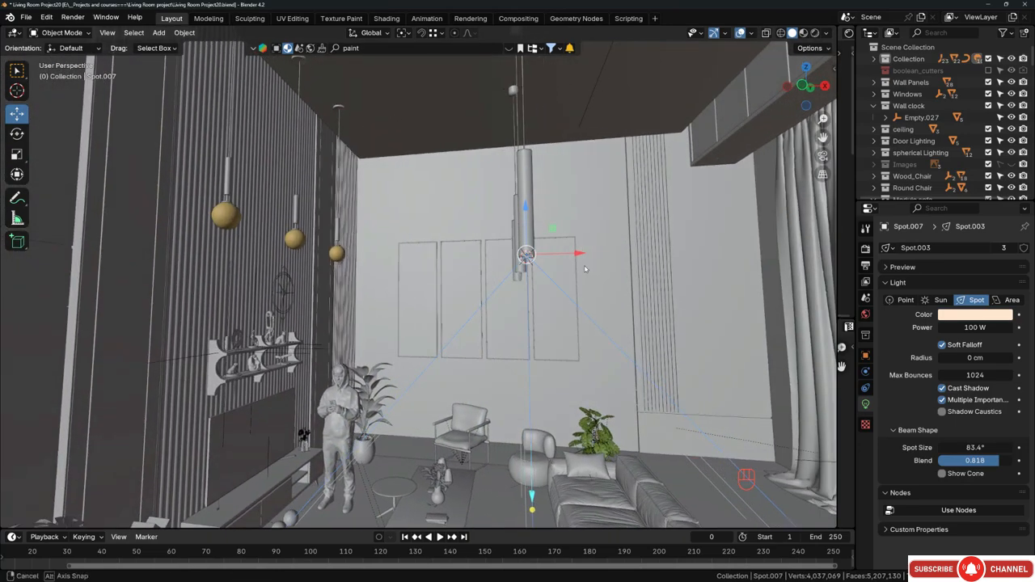
key("shift+d")
key("x")
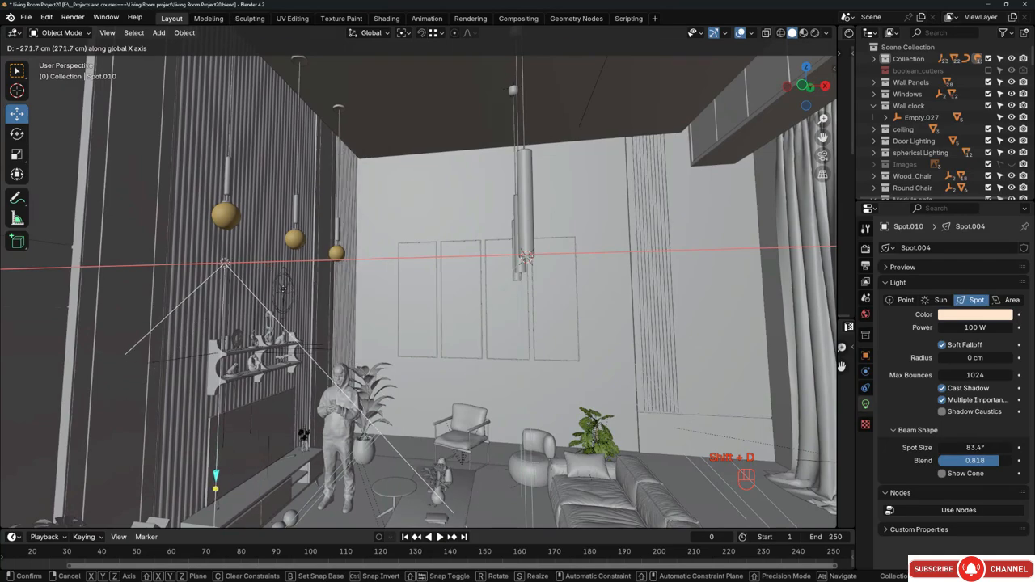
left_click(284, 289)
middle_click_drag(283, 289, 219, 273)
key("g")
key("z")
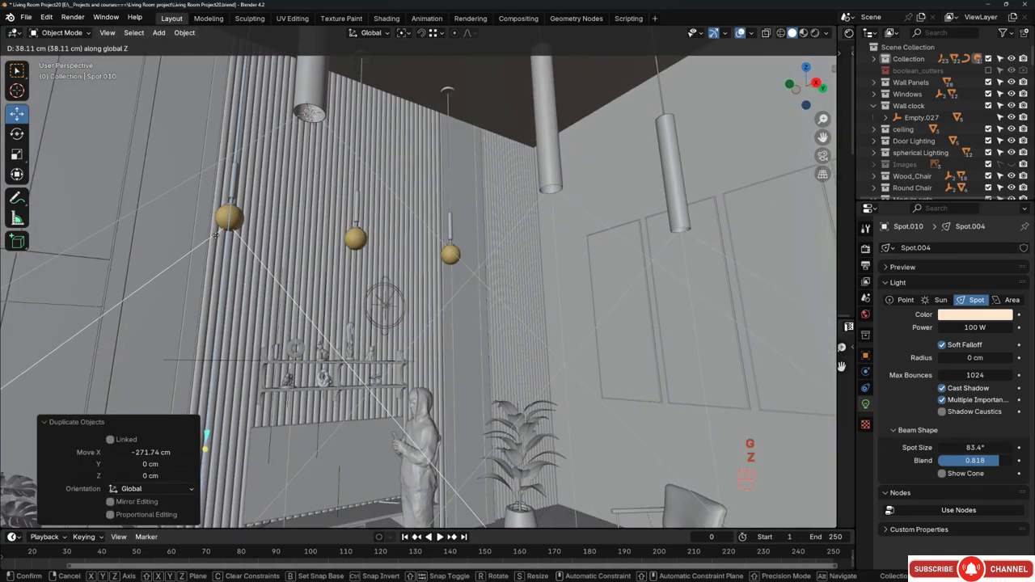
left_click(226, 230)
middle_click_drag(226, 230, 276, 242)
key("Delete")
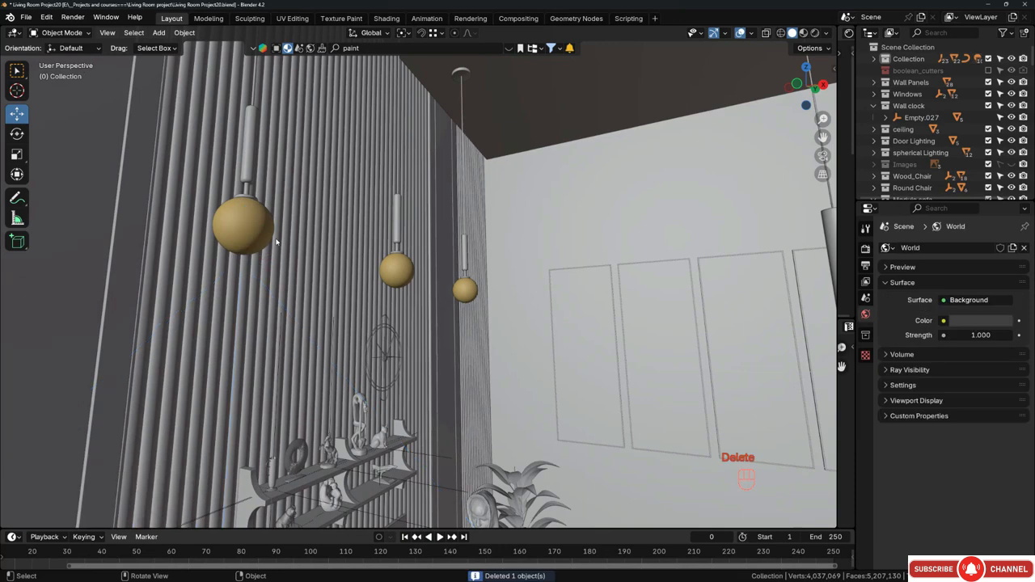
Snap the 3D cursor to the centre of the nearest spherical lamp's mesh and return to Object Mode.
left_click(255, 226)
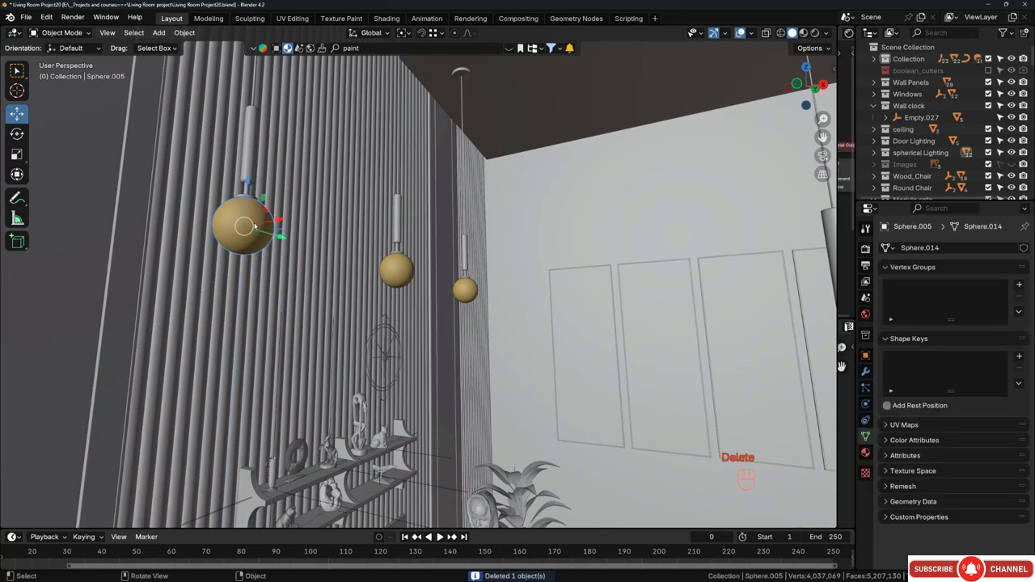
key("Tab")
key("a")
key("shift+s")
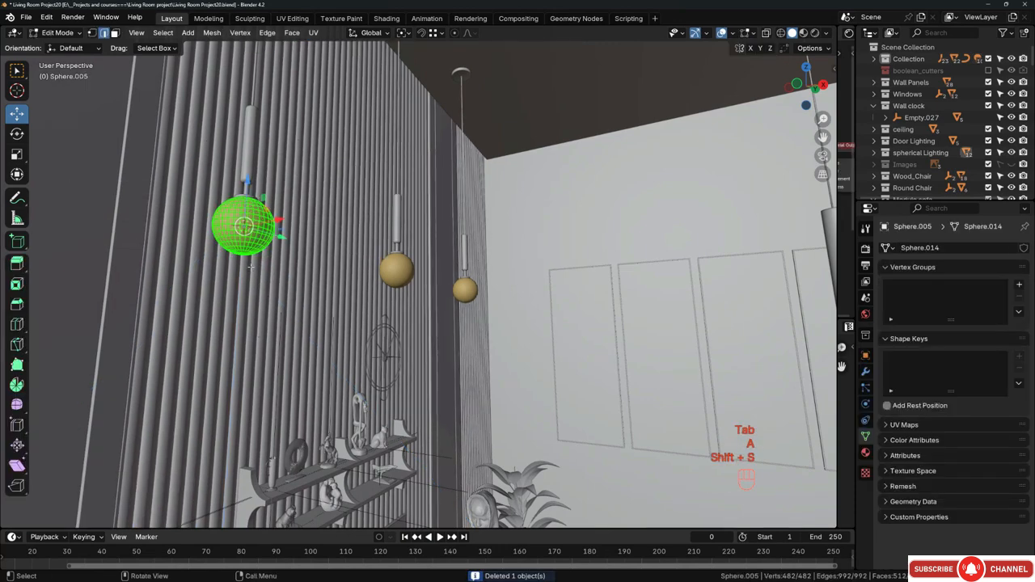
middle_click_drag(254, 226, 259, 230)
key("Tab")
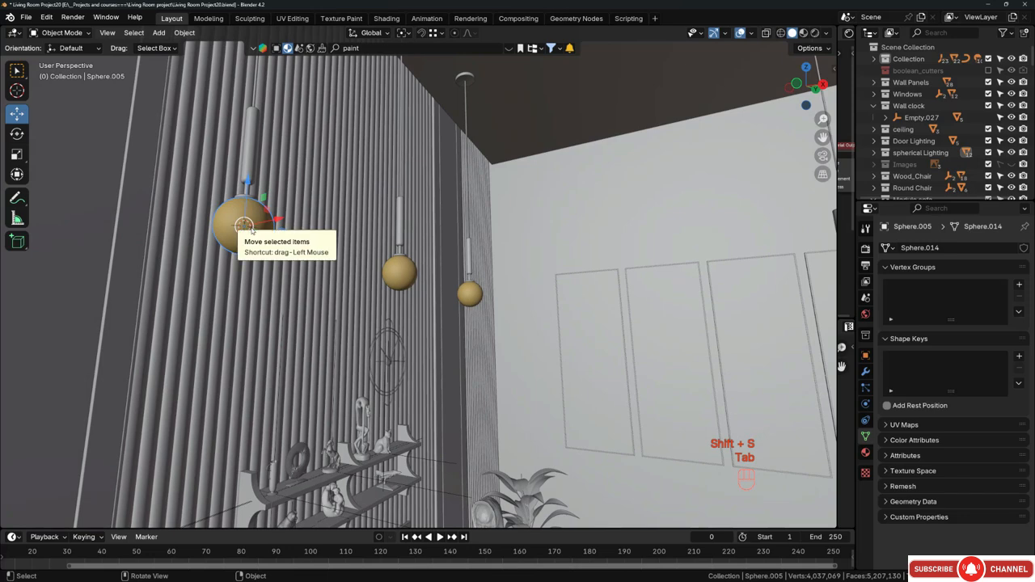
Add a point light at the 3D cursor inside the nearest spherical lamp and set its radius to 24 cm.
key("shift+a")
mouse_move(253, 231)
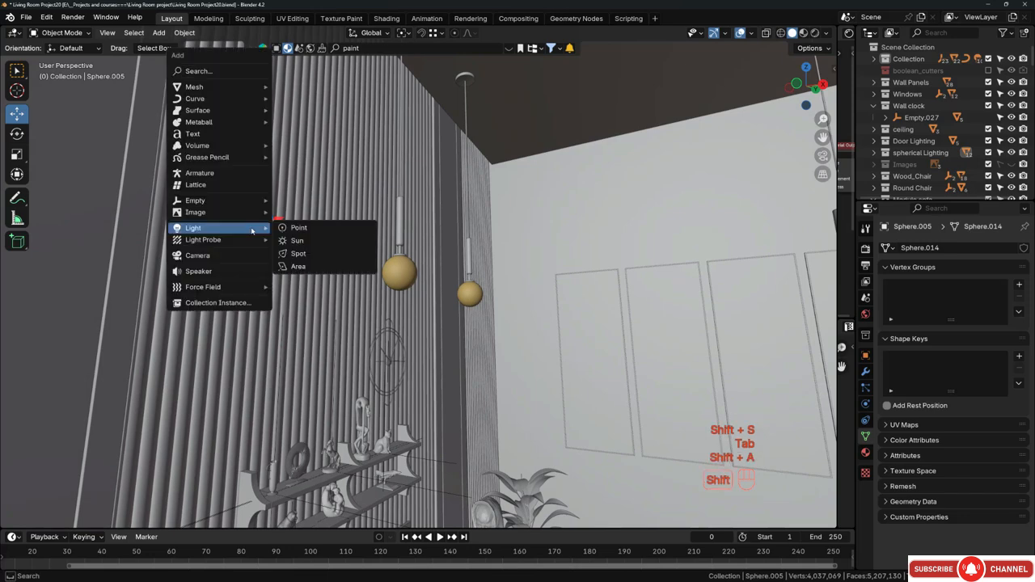
left_click(311, 230)
key("s")
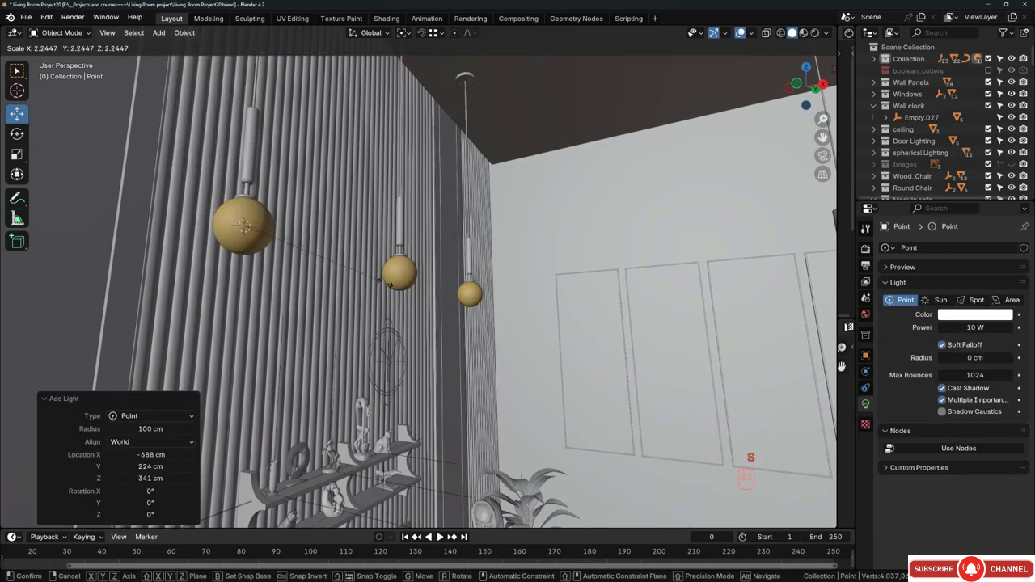
right_click(759, 440)
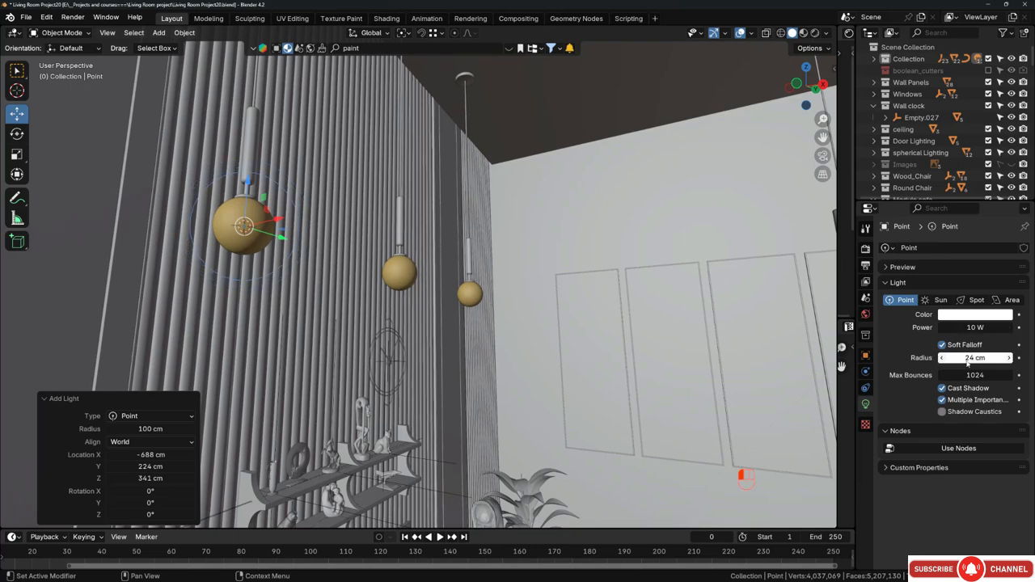
Show the viewport in rendered shading, test the point light at 0 W, and set its power to 15 W.
middle_click_drag(321, 263, 409, 293, "shift")
middle_click_drag(409, 293, 409, 300)
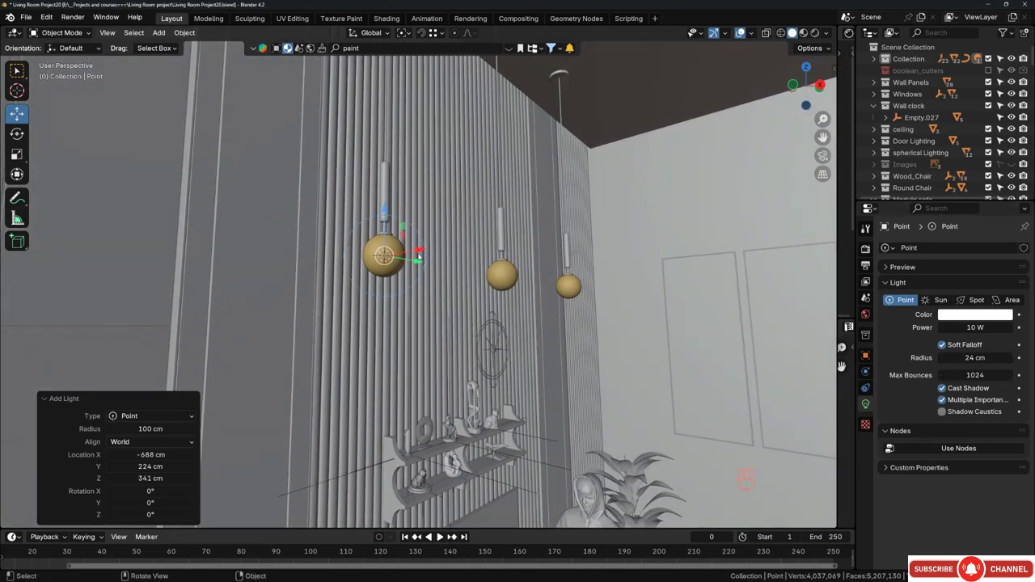
middle_click_drag(418, 255, 417, 247)
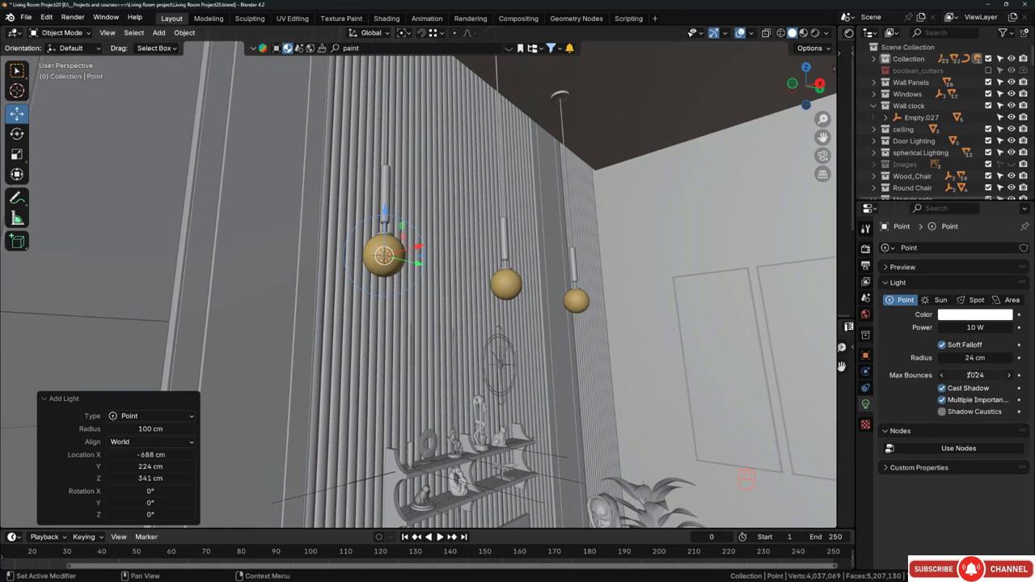
mouse_move(469, 433)
middle_mouse_down()
mouse_move(443, 442)
mouse_move(467, 441)
middle_mouse_up()
scroll(443, 444, "down", 1)
key("z")
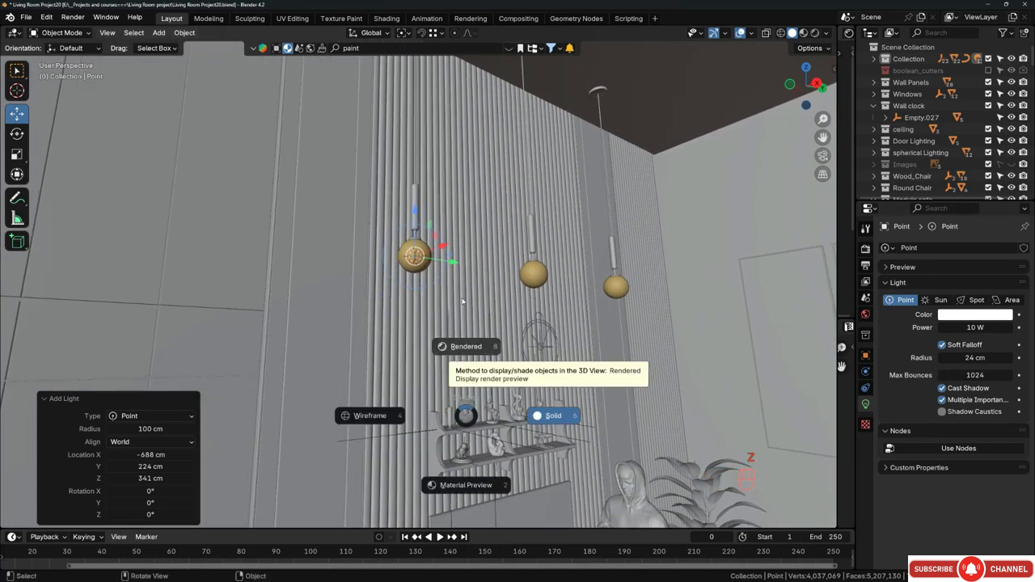
left_click(463, 302)
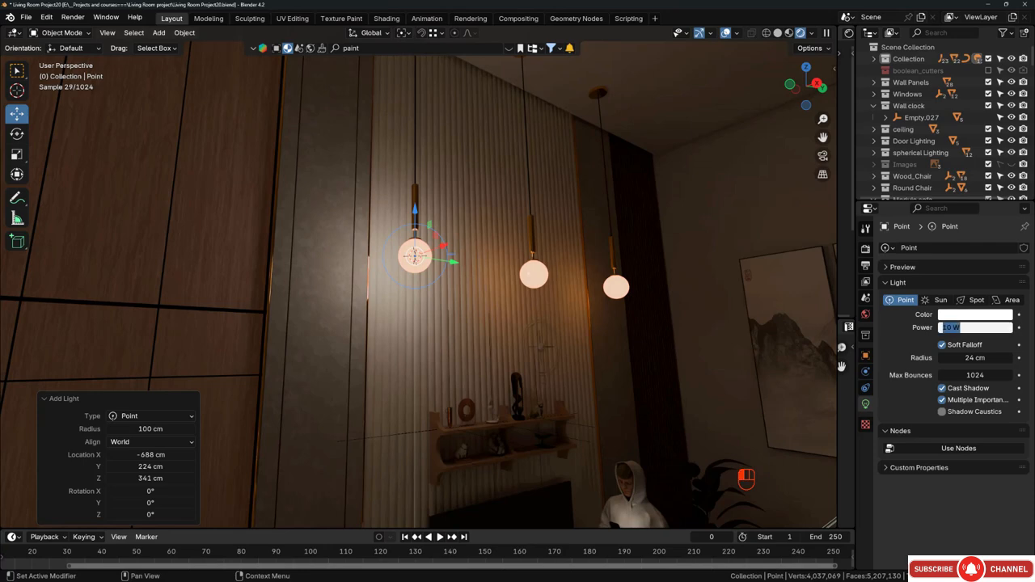
type("0")
key("Return")
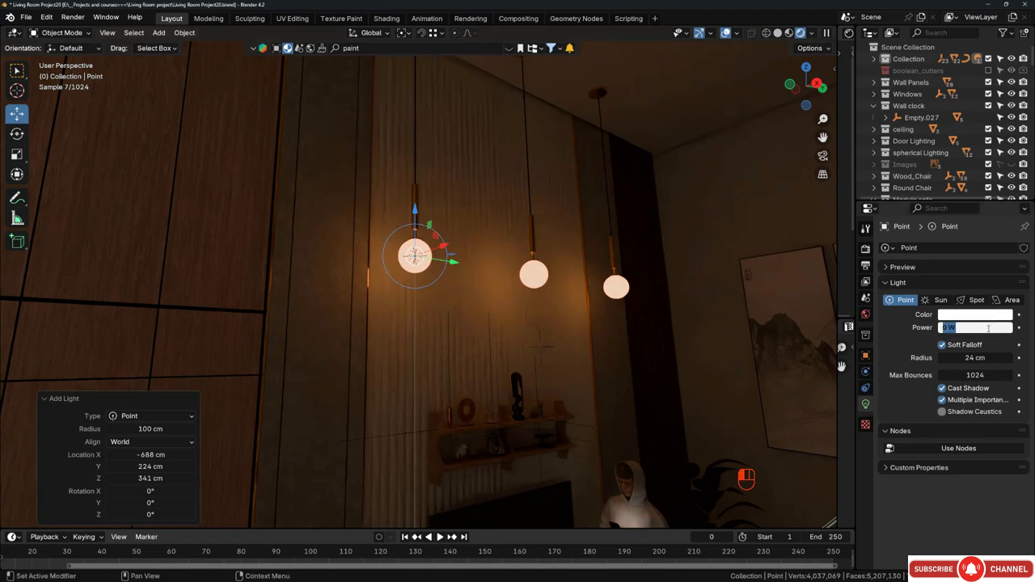
key("Return")
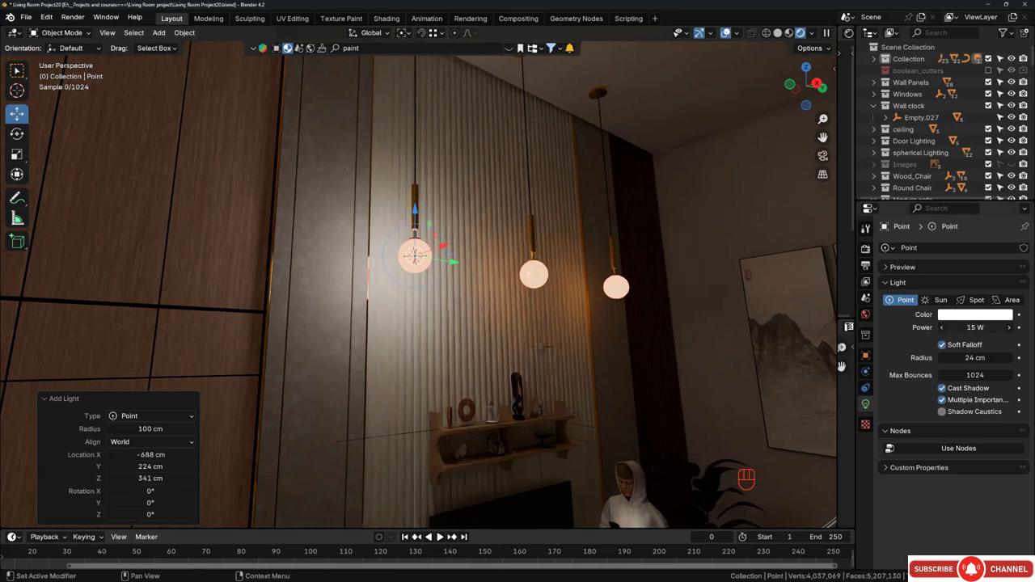
Make a linked duplicate of the point light 128.3 cm along Y in the middle sphere, and repeat it for the third.
middle_click_drag(486, 245, 443, 244)
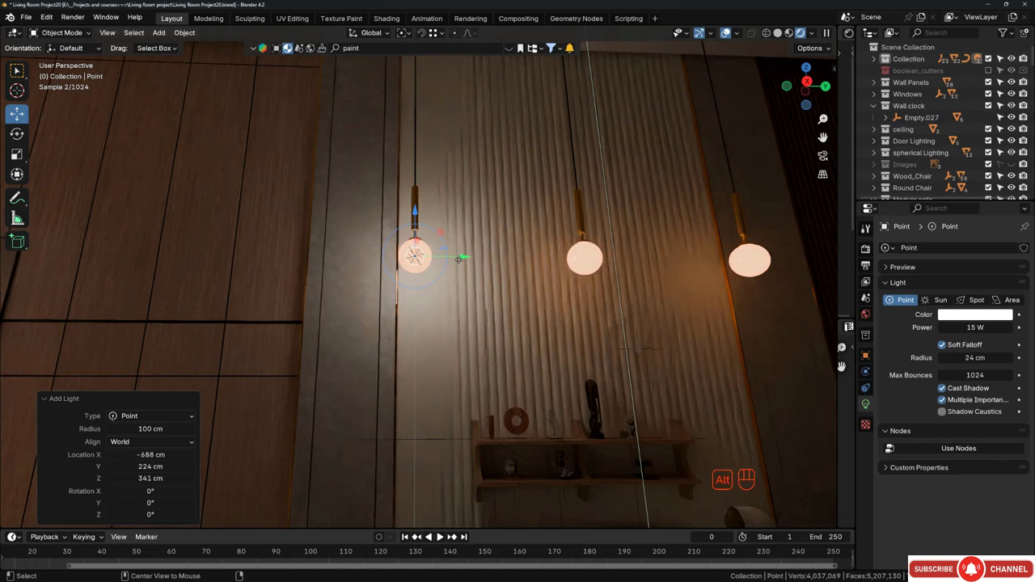
key("alt+d")
key("y")
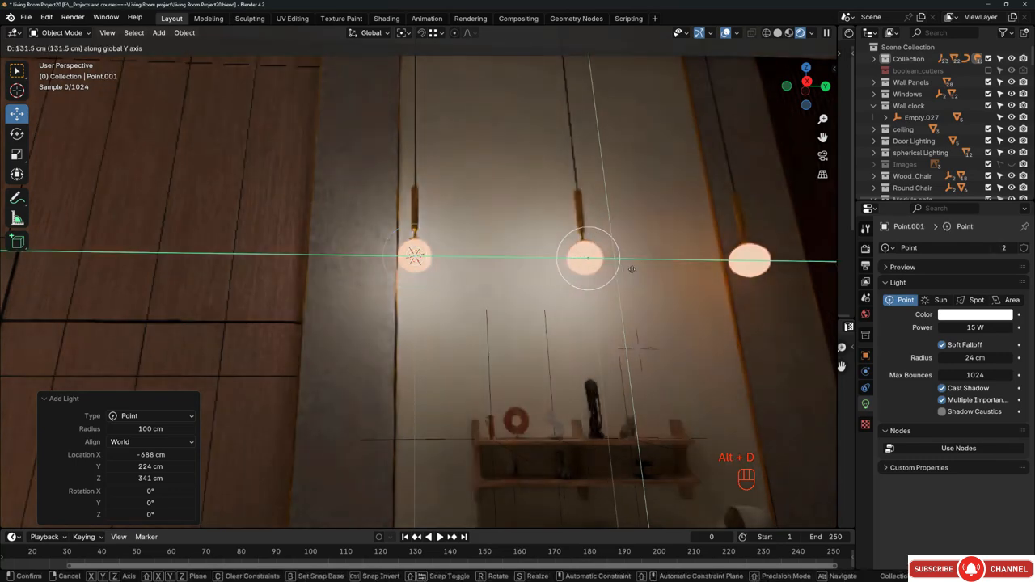
left_click(627, 265)
key("shift+r")
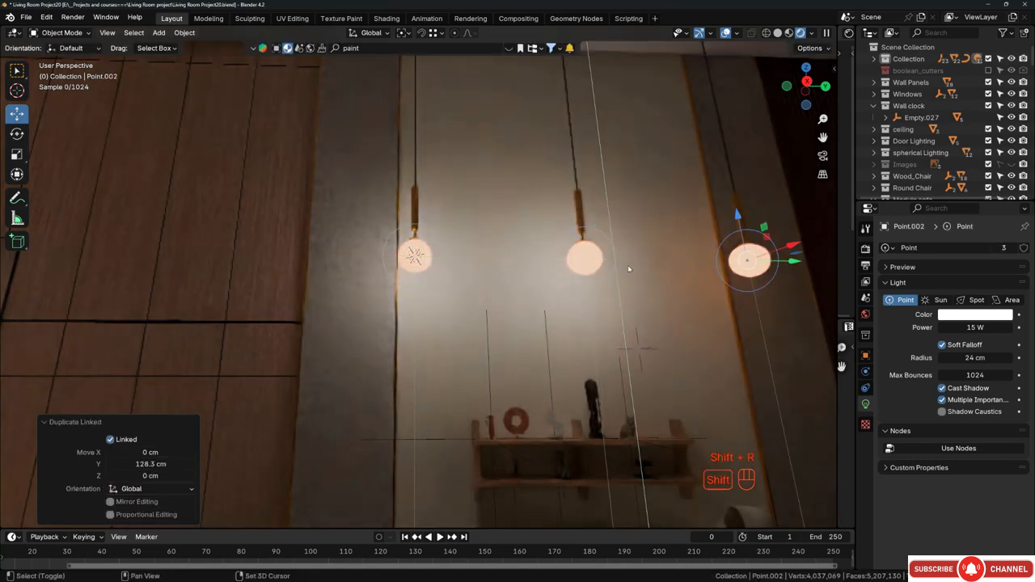
Set the spot size of the linked cylindrical pendant lights to 149° and clear the selection.
middle_click_drag(549, 274, 537, 244)
scroll(550, 265, "down", 2)
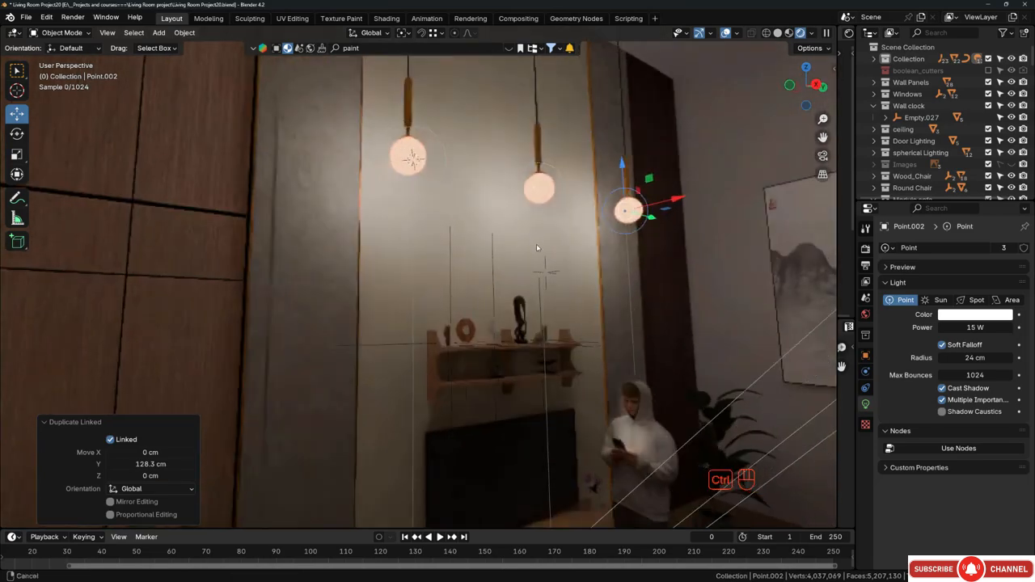
scroll(537, 243, "down", 3)
middle_click_drag(707, 281, 639, 218, "shift")
middle_click_drag(639, 218, 703, 273)
scroll(605, 240, "down", 2)
left_click(542, 177)
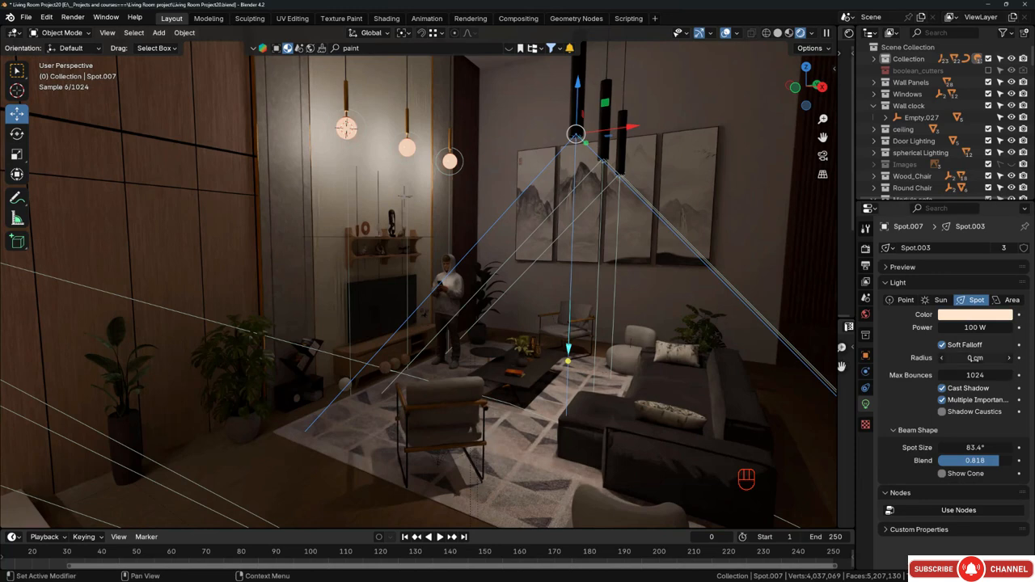
left_click_drag(972, 443, 1022, 443)
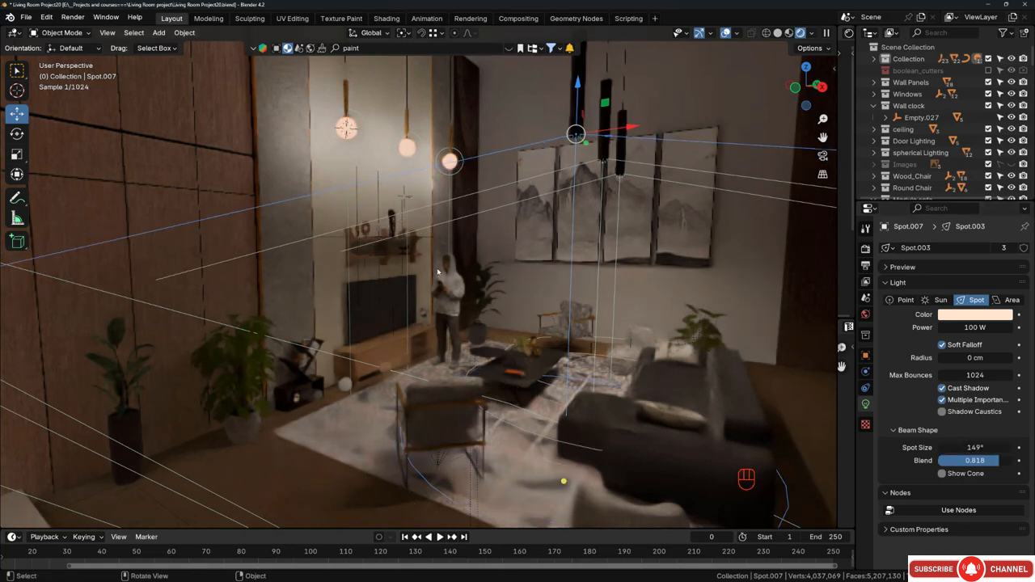
key("alt+a")
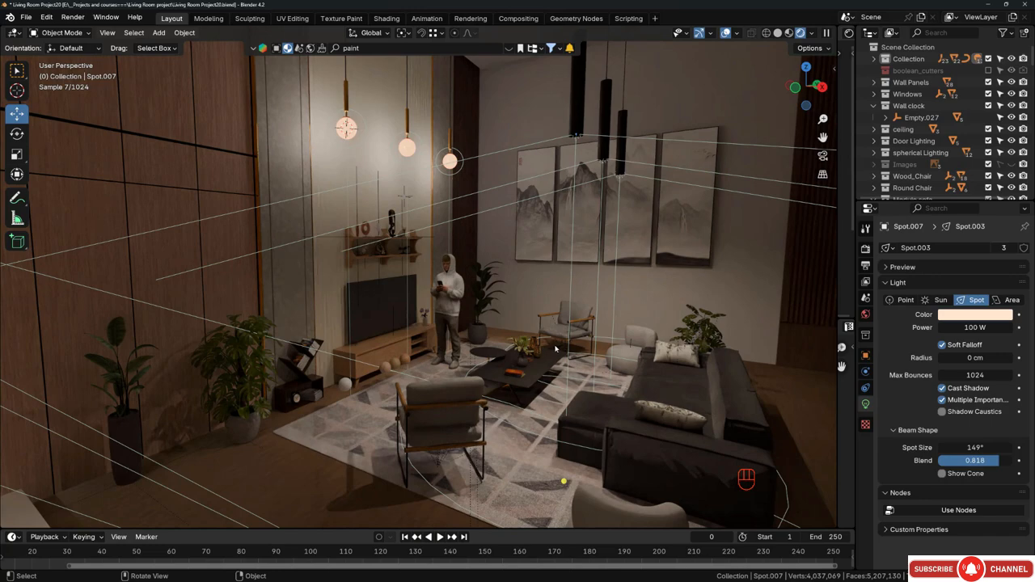
Walk through the room to examine the rendered lighting, ending at the ceiling trim above the curtains.
middle_click_drag(555, 348, 546, 330)
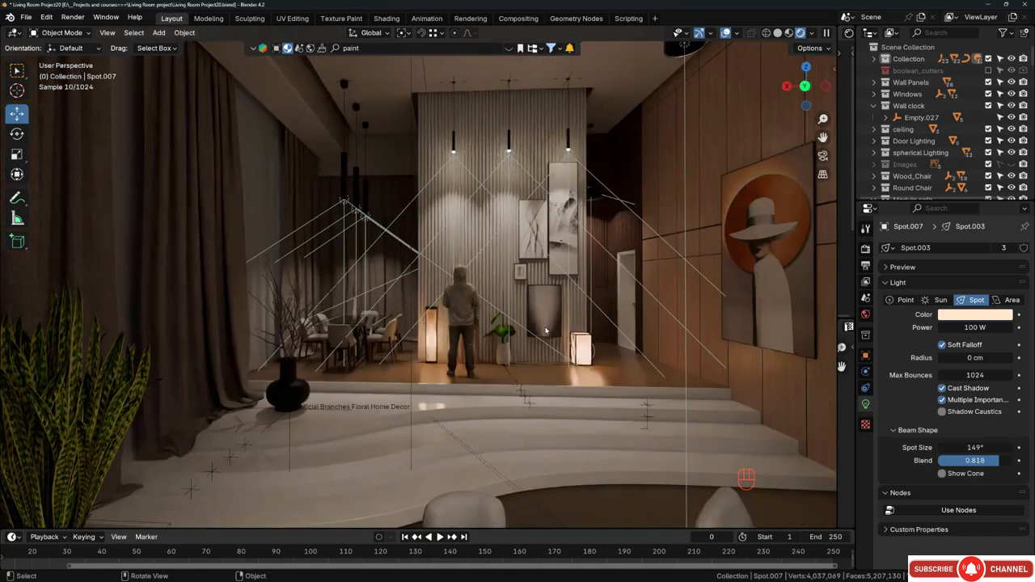
key("shift+grave")
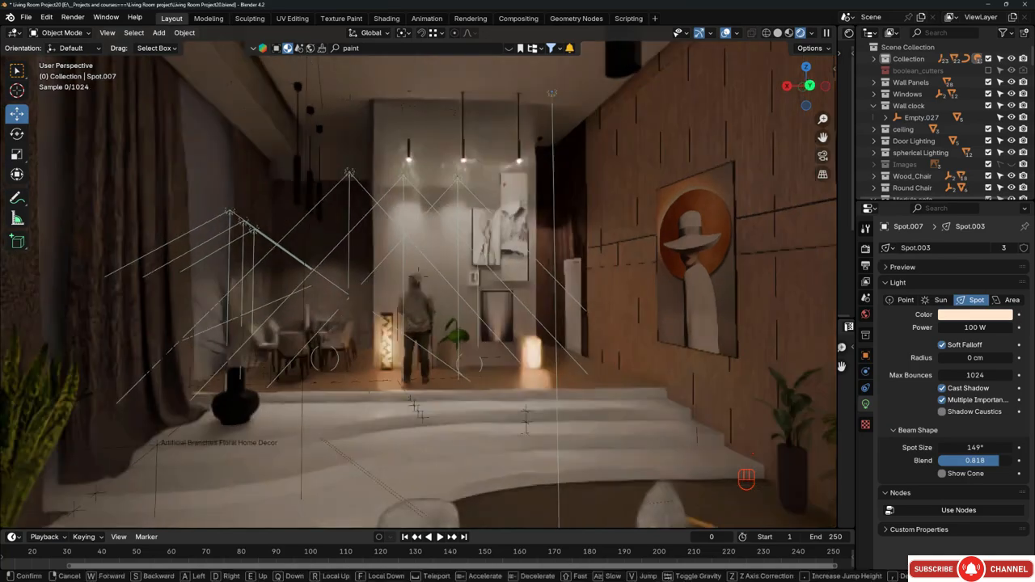
key("s")
key("s")
key("s")
key("s")
key("s")
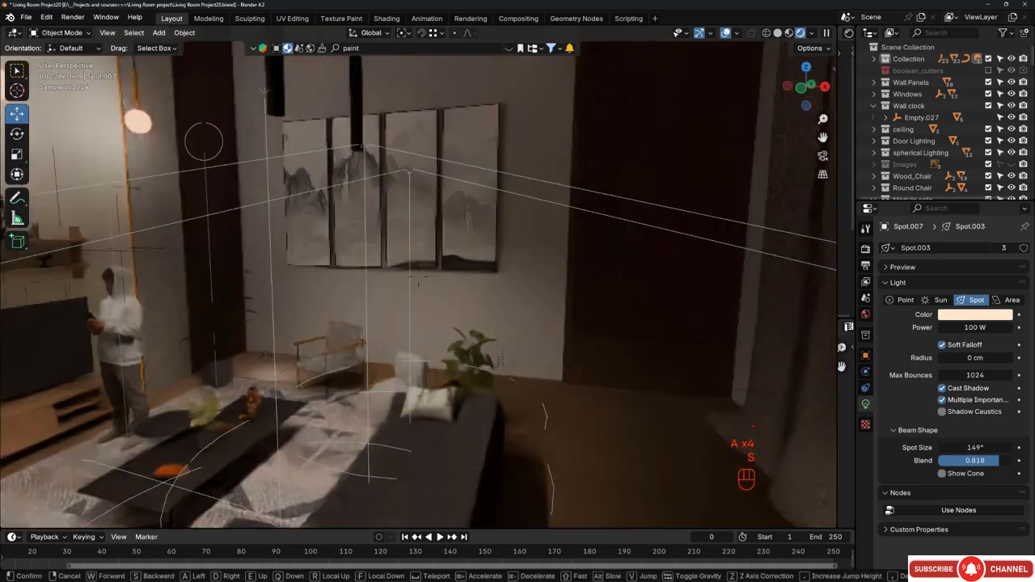
key("a")
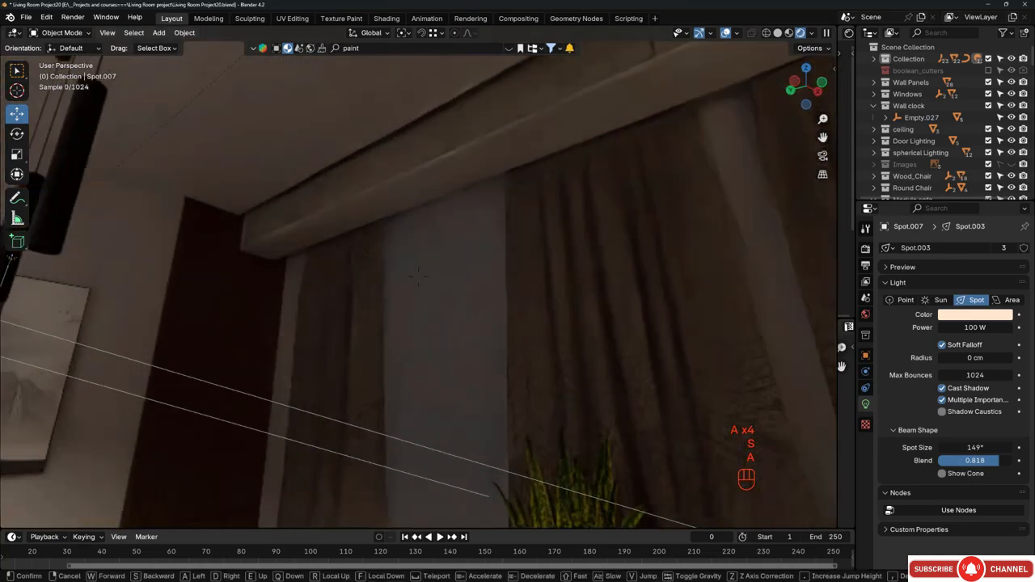
left_click(367, 301)
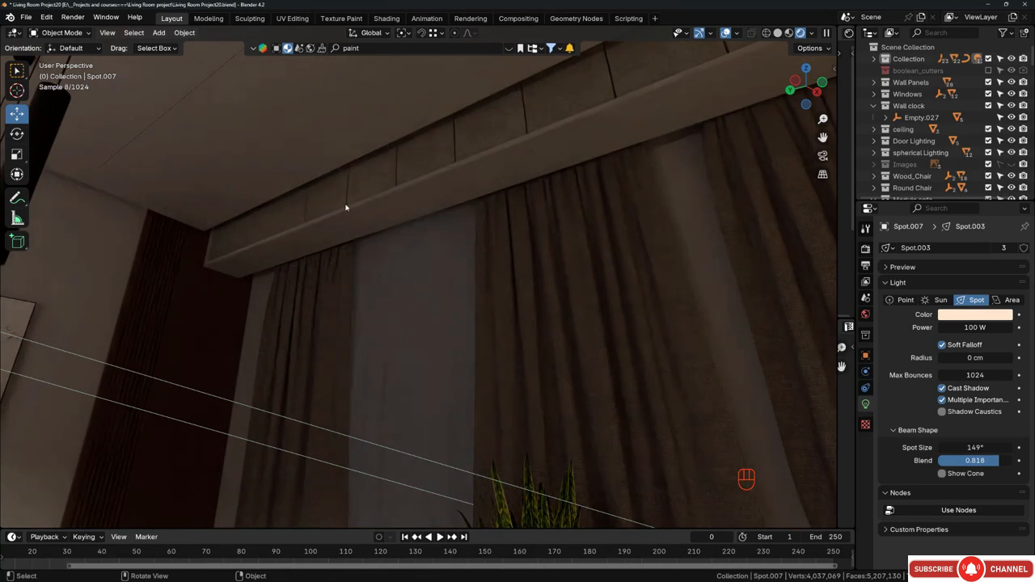
Return to solid shading and search the asset library's models for "spoot light".
key("z")
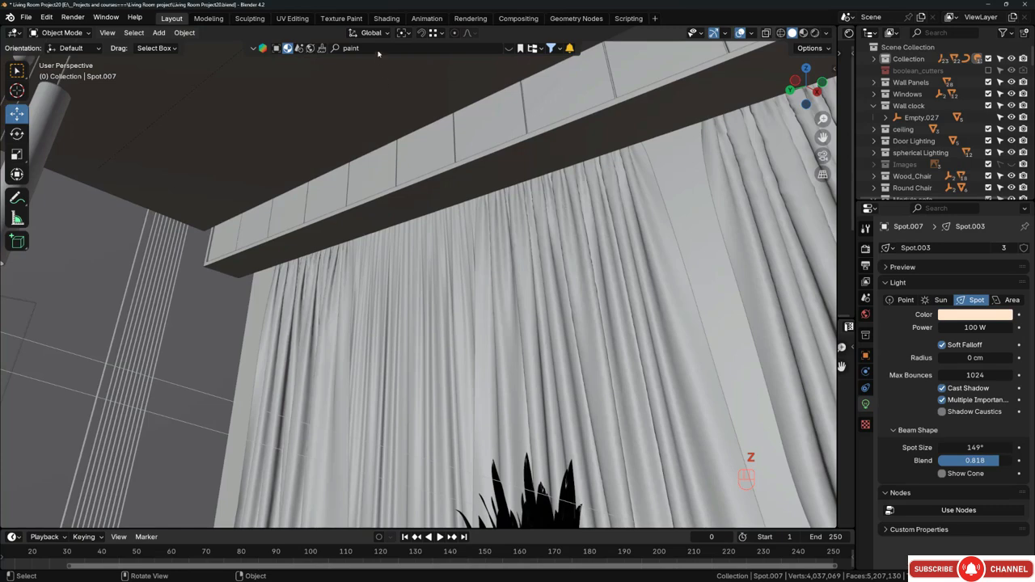
left_click(384, 48)
left_click(277, 48)
left_click(276, 48)
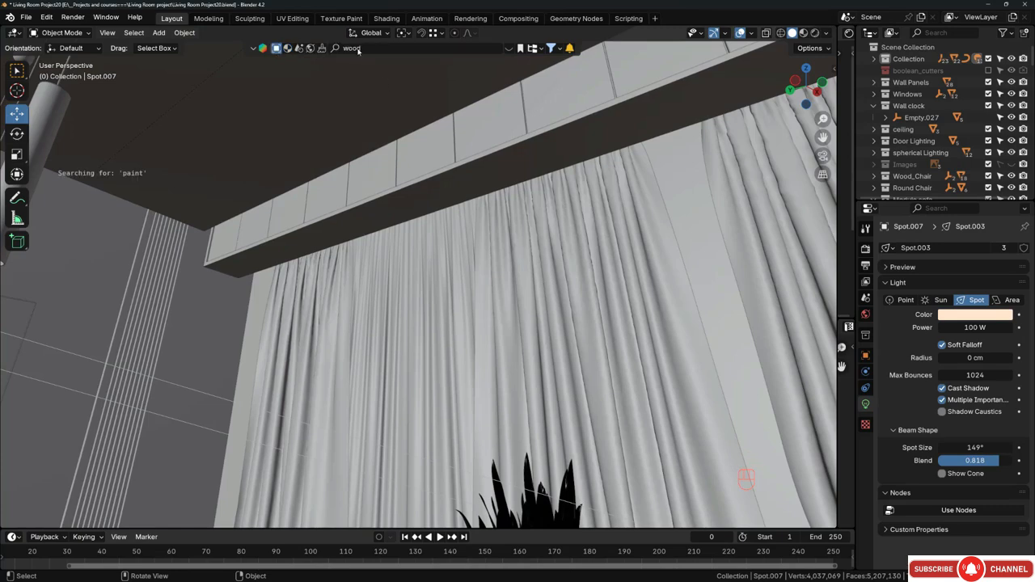
left_click(393, 48)
type("spoot lig")
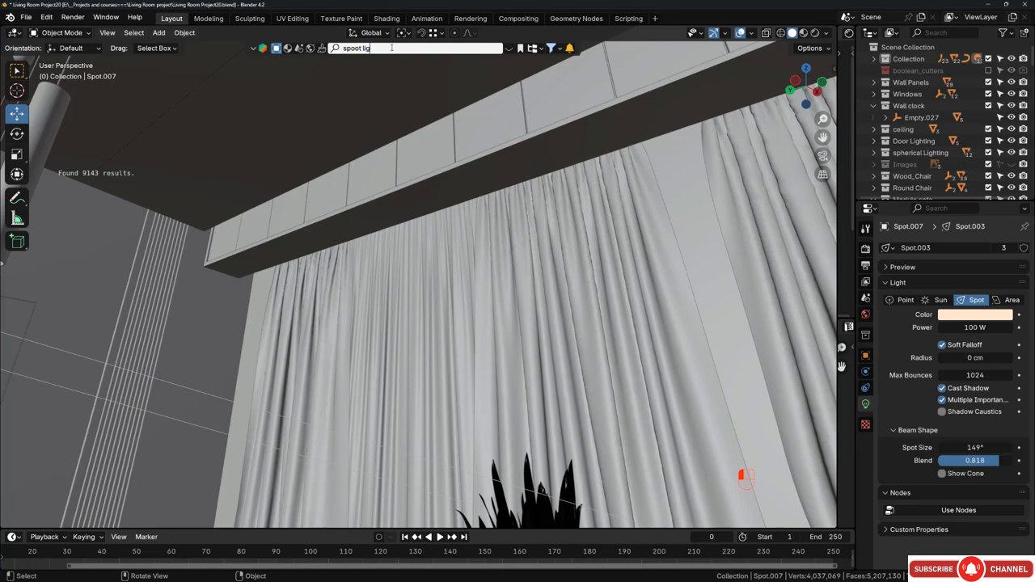
type("ht")
key("Return")
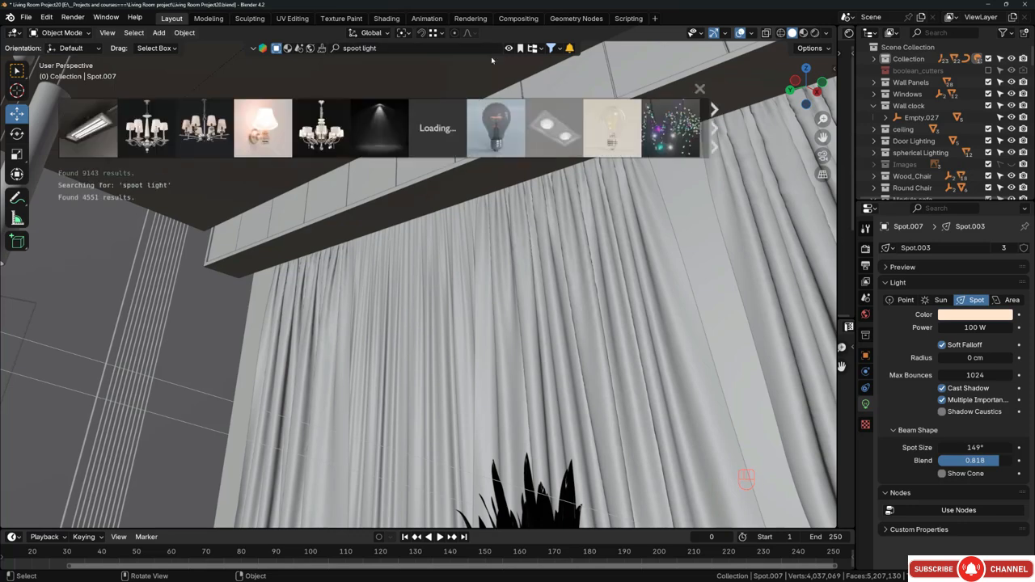
Look through the spot light search results for a fixture that suits the ceiling beside the curtains.
mouse_move(516, 136)
mouse_move(547, 140)
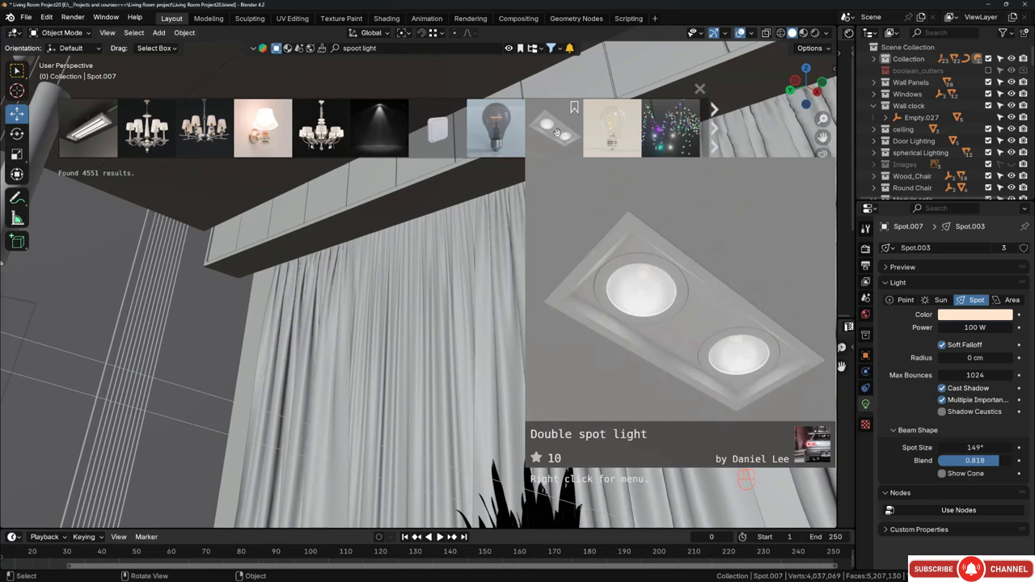
left_click(714, 108)
mouse_move(665, 129)
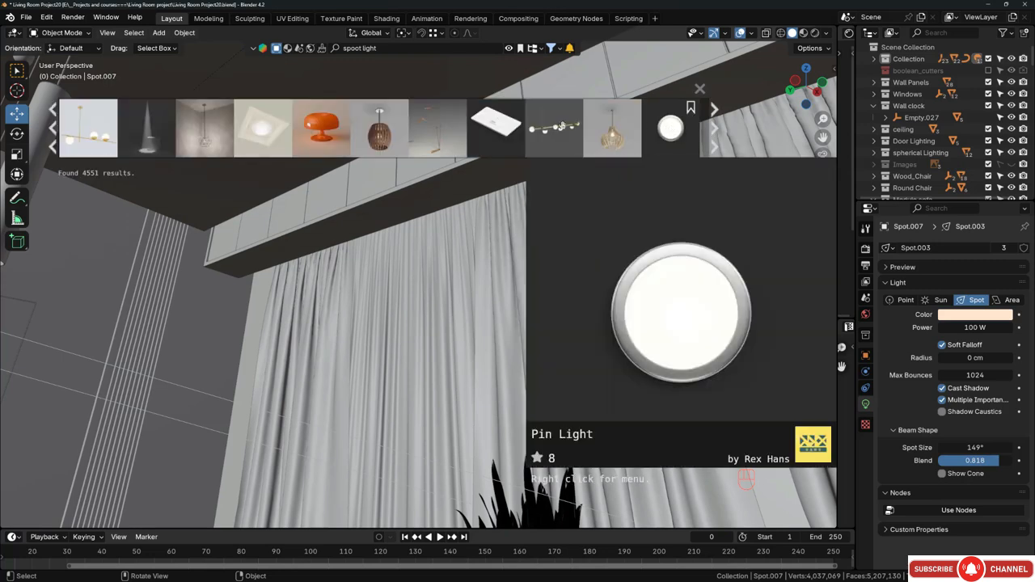
mouse_move(262, 121)
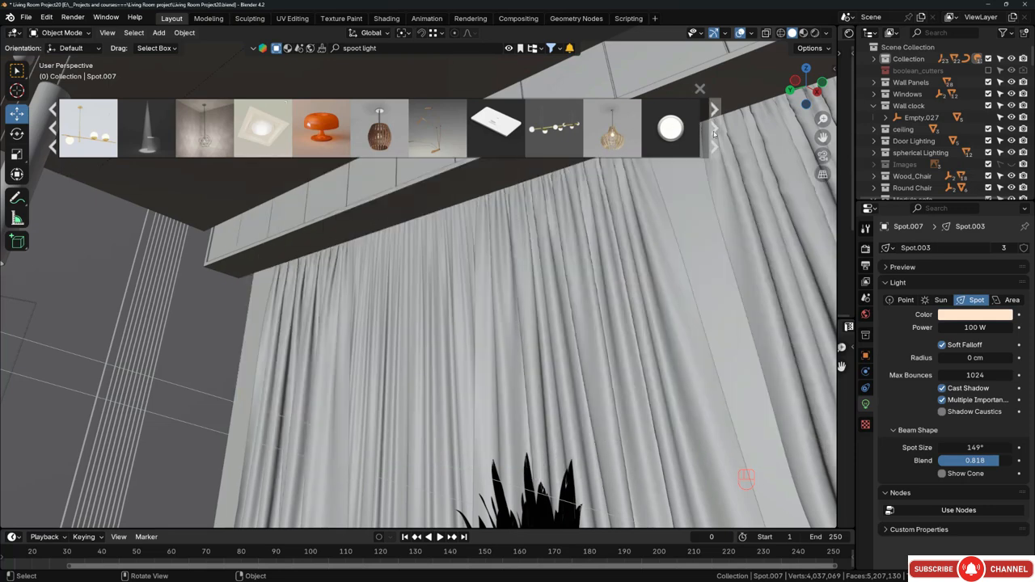
left_click(713, 131)
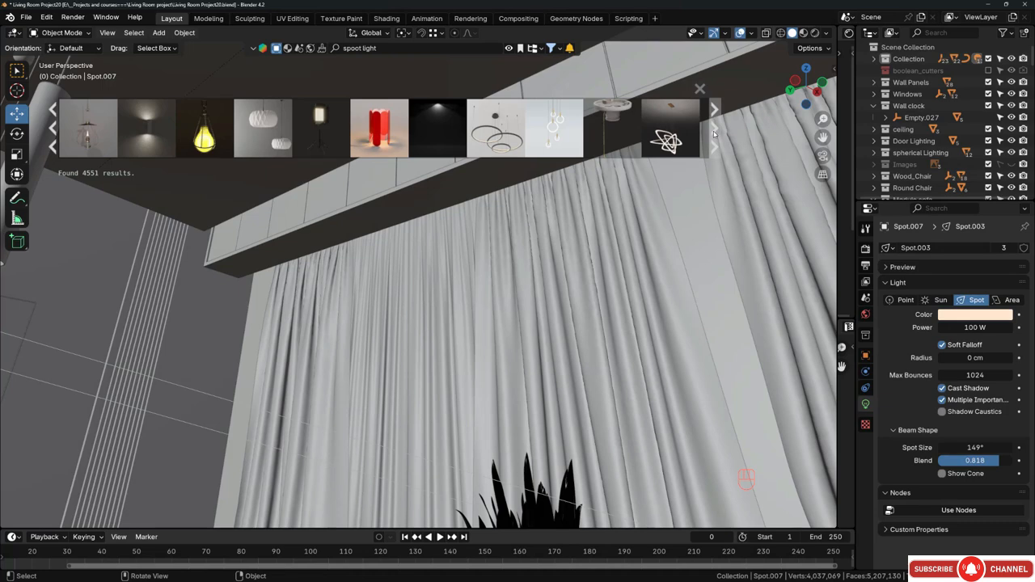
left_click(714, 132)
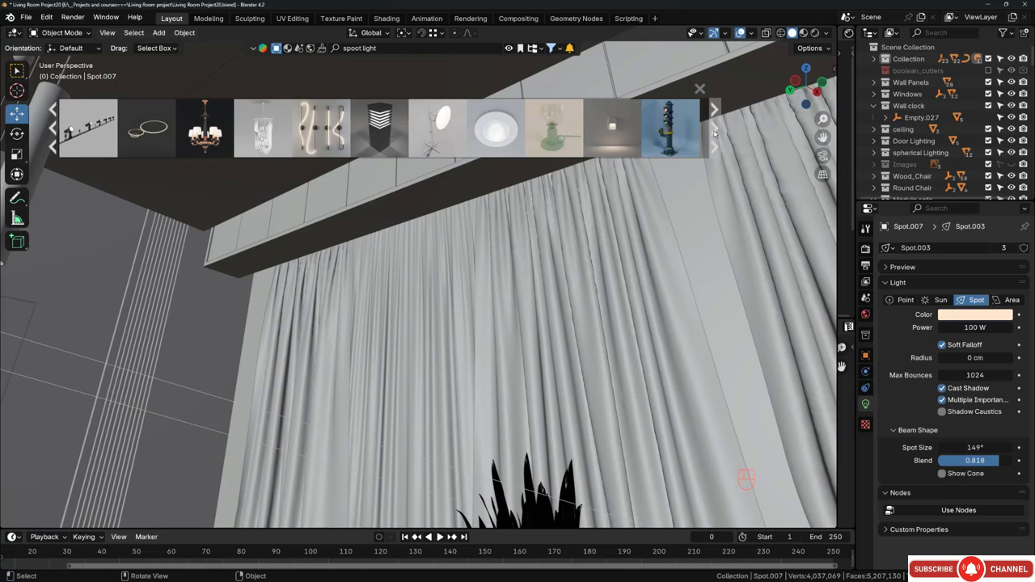
left_click(714, 132)
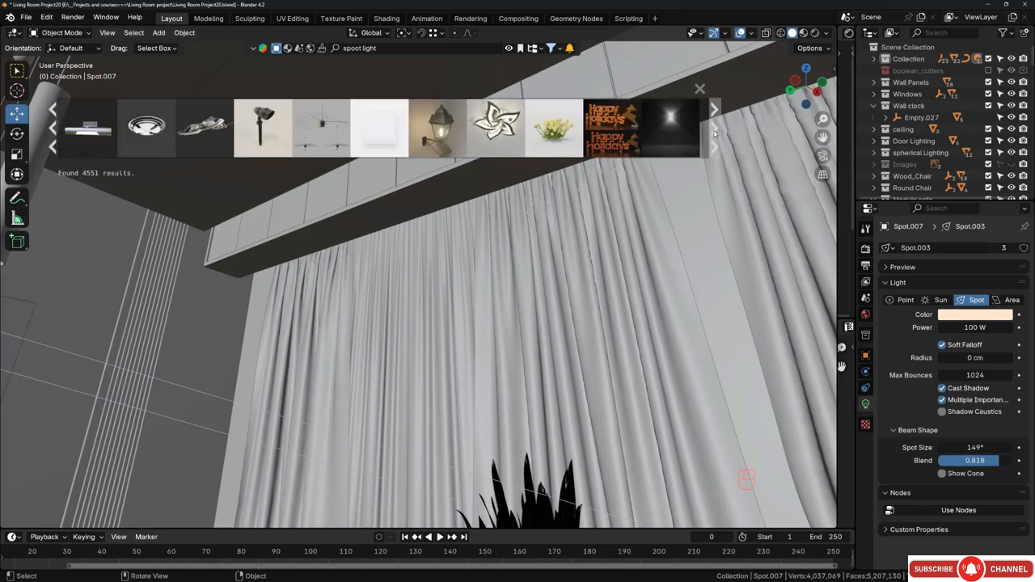
left_click(714, 132)
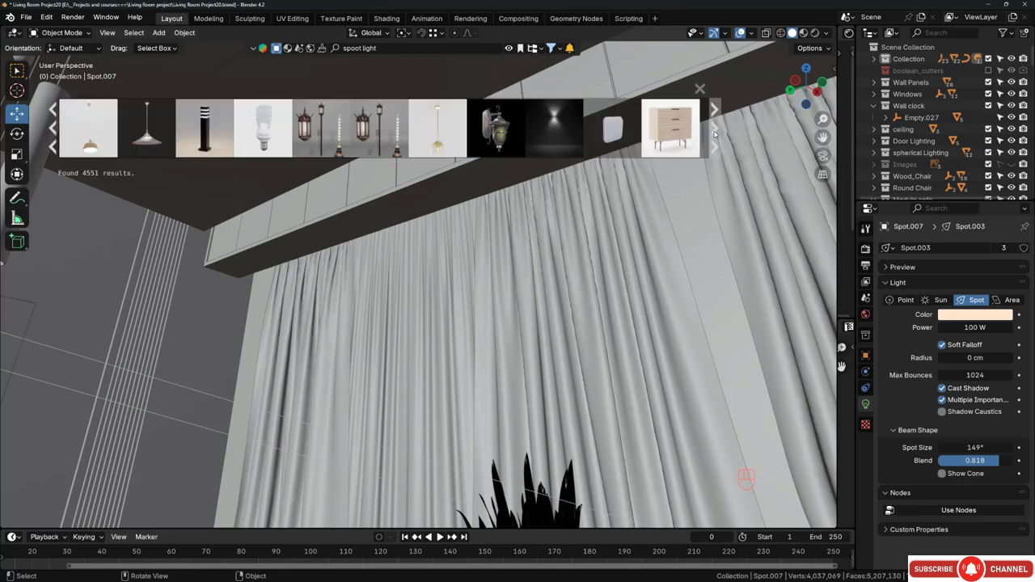
left_click(714, 132)
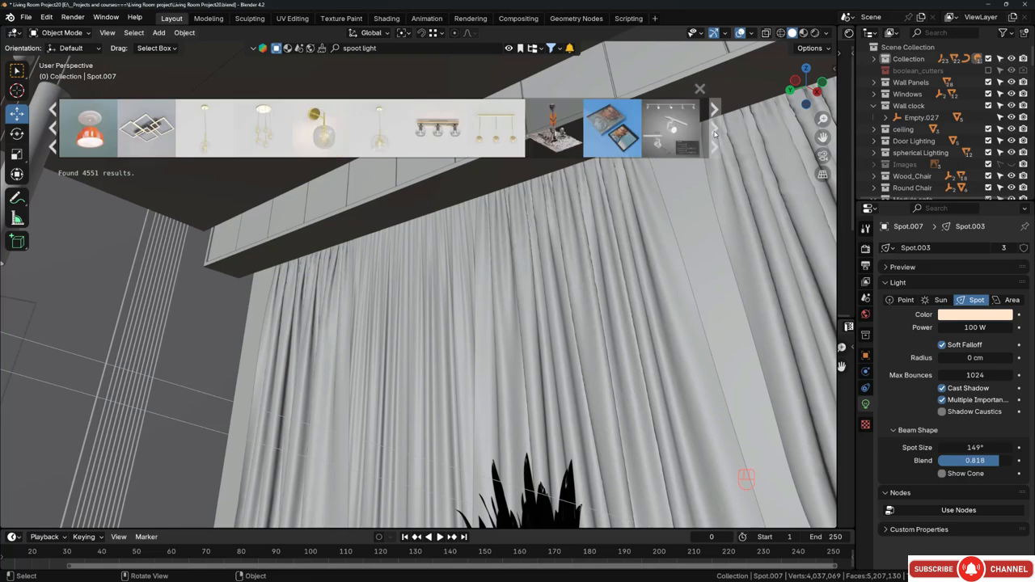
left_click(715, 132)
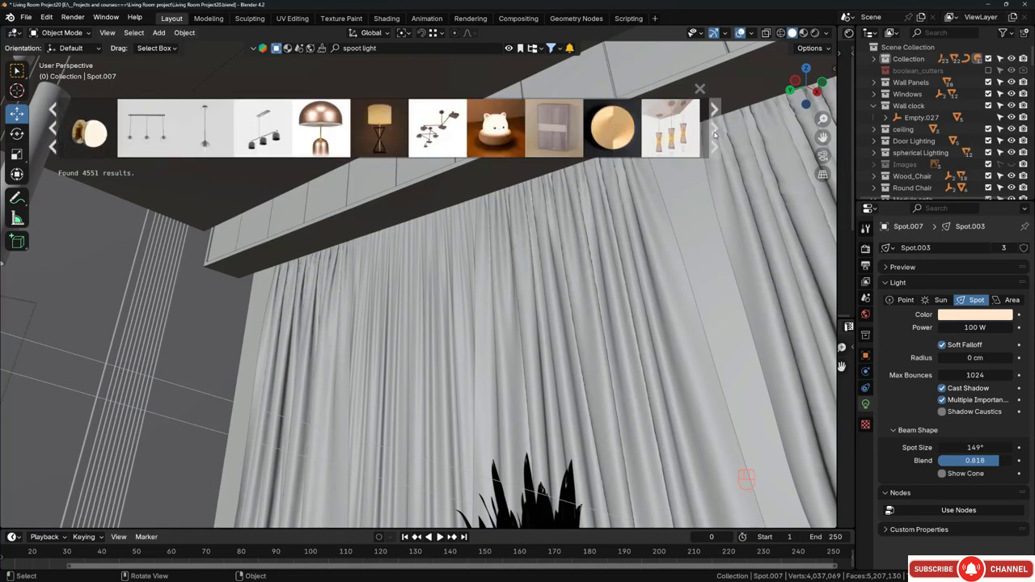
left_click(715, 132)
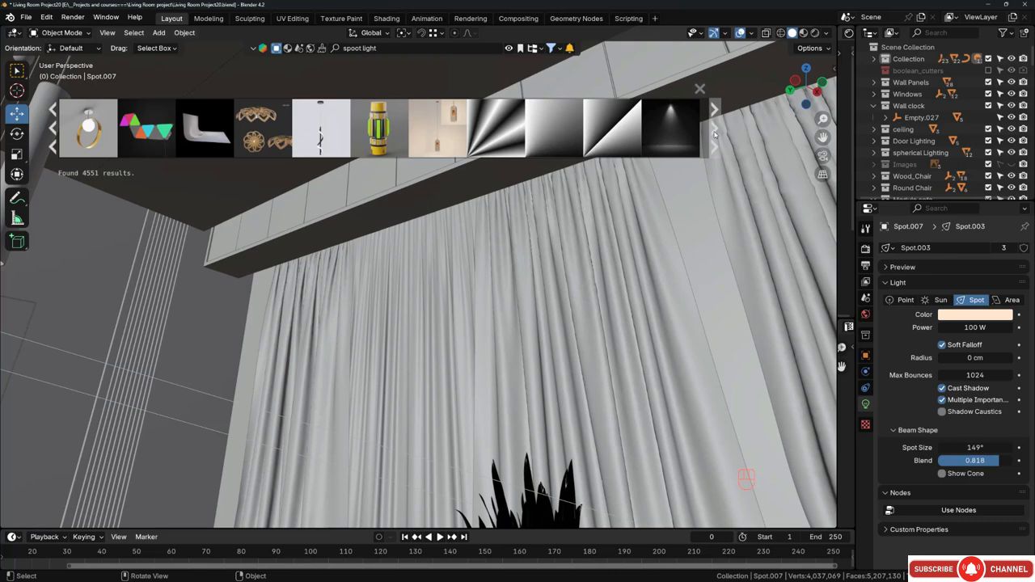
left_click(714, 131)
left_click(714, 131)
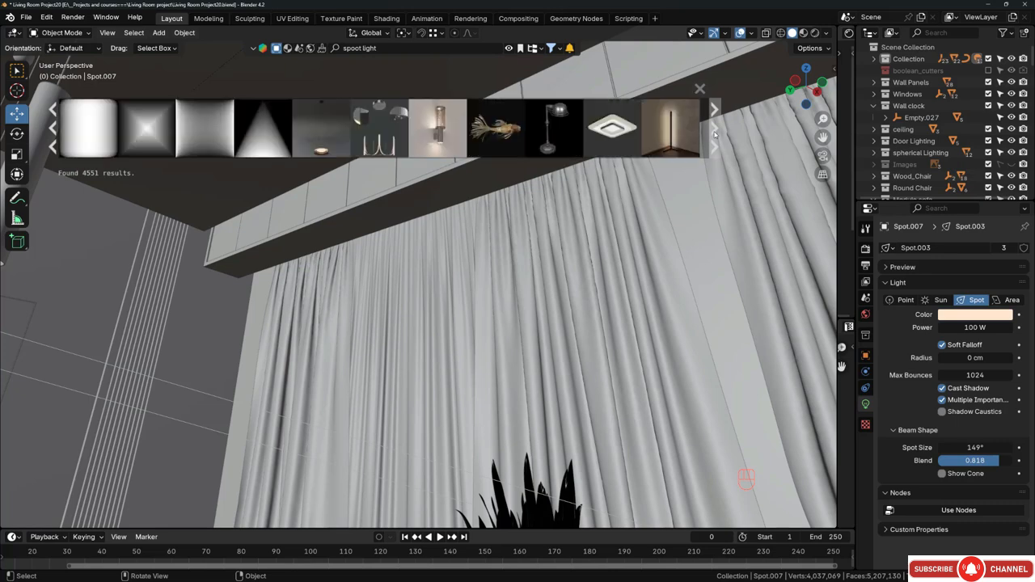
Add the Modern Ceiling Light 01 model to the ceiling beside the curtain trim.
mouse_move(623, 130)
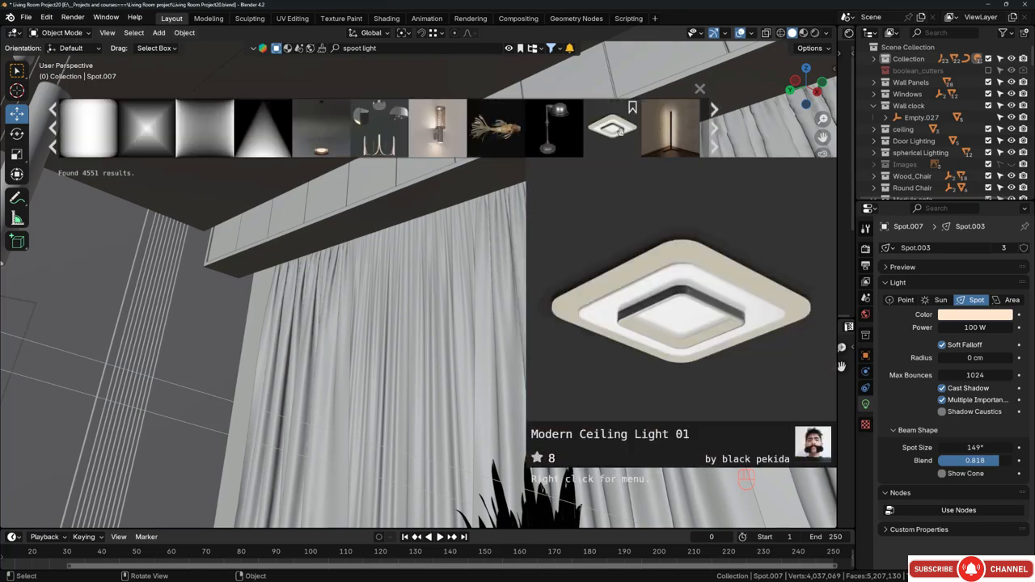
left_click_drag(618, 128, 300, 160)
left_click_drag(267, 127, 288, 128)
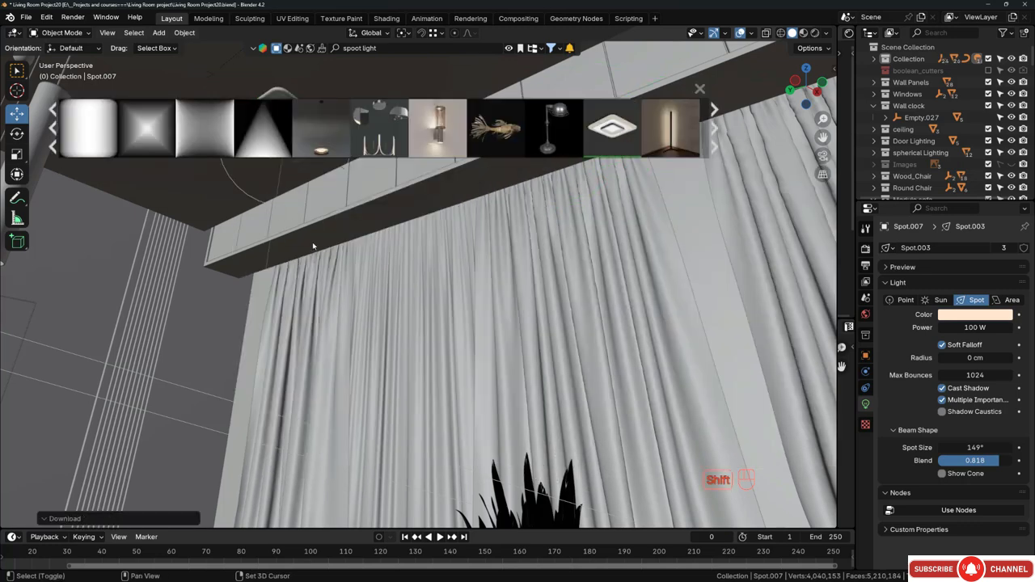
middle_click_drag(345, 220, 387, 334, "shift")
scroll(377, 217, "up", 5)
Move the whole Modern Ceiling Light 01 fixture up 452.81 cm along Z, out of the room.
left_click(372, 314)
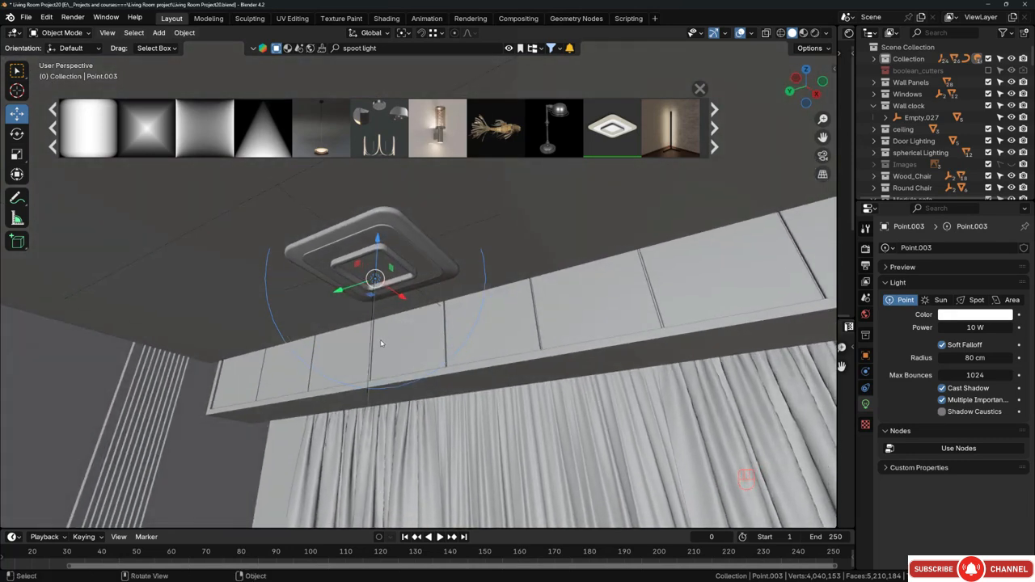
key("g")
key("z")
key("Escape")
left_click(442, 237)
left_click(442, 237)
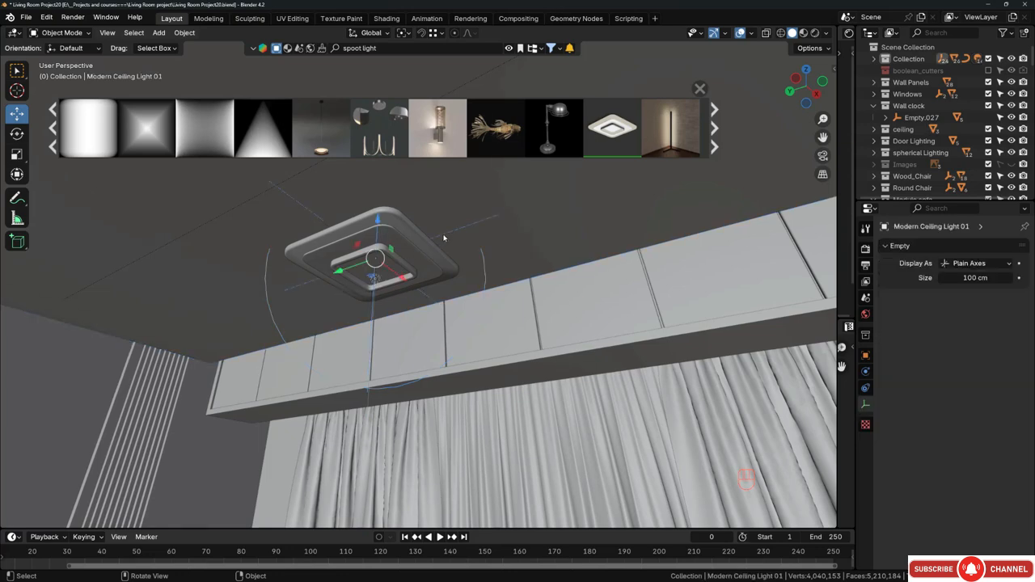
key("g")
key("z")
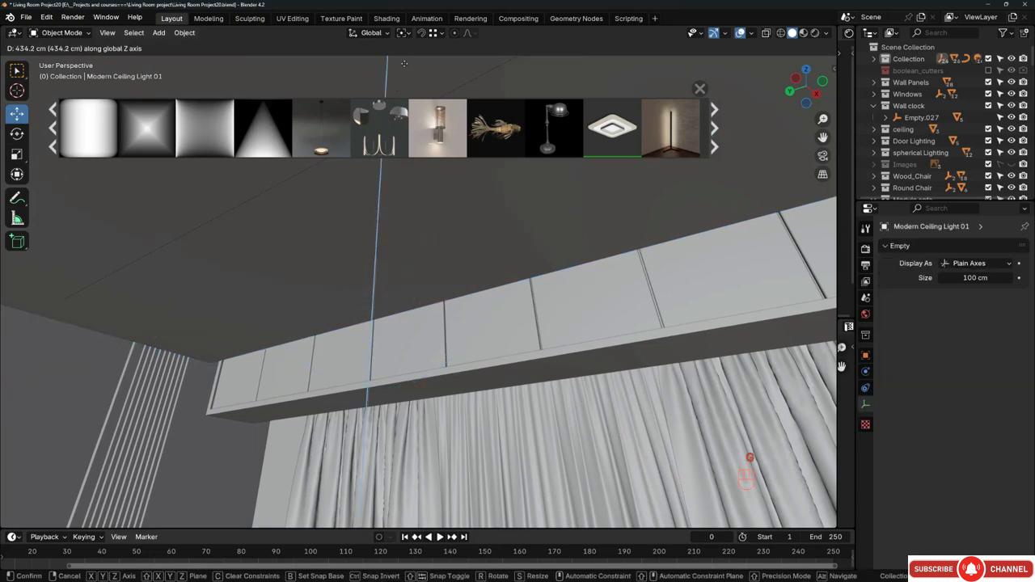
left_click(258, 203)
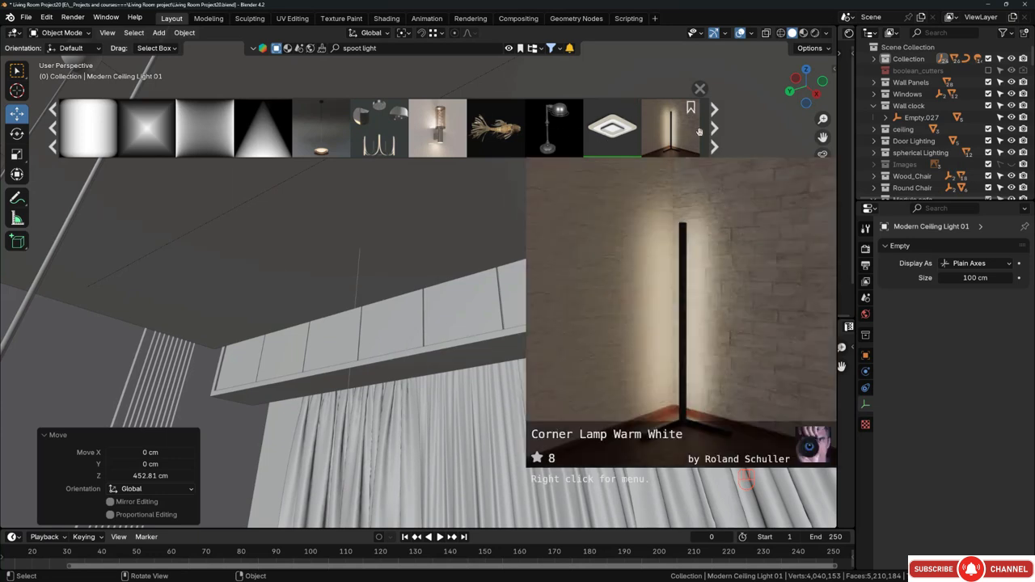
Find the Spot lamp (22cm) model in the search results and place it on the underside of the trim above the curtains.
left_click(715, 128)
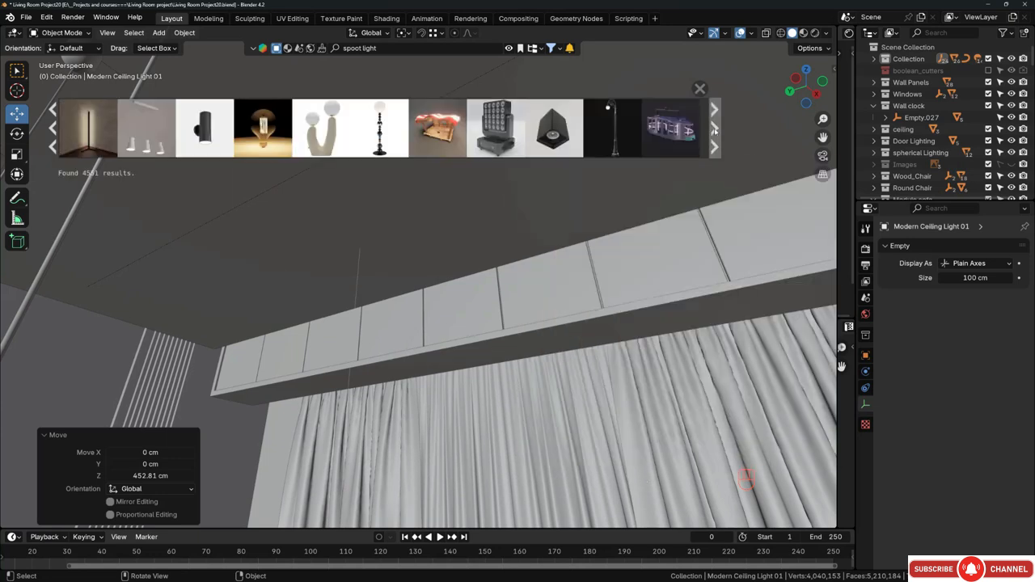
left_click(714, 128)
mouse_move(669, 130)
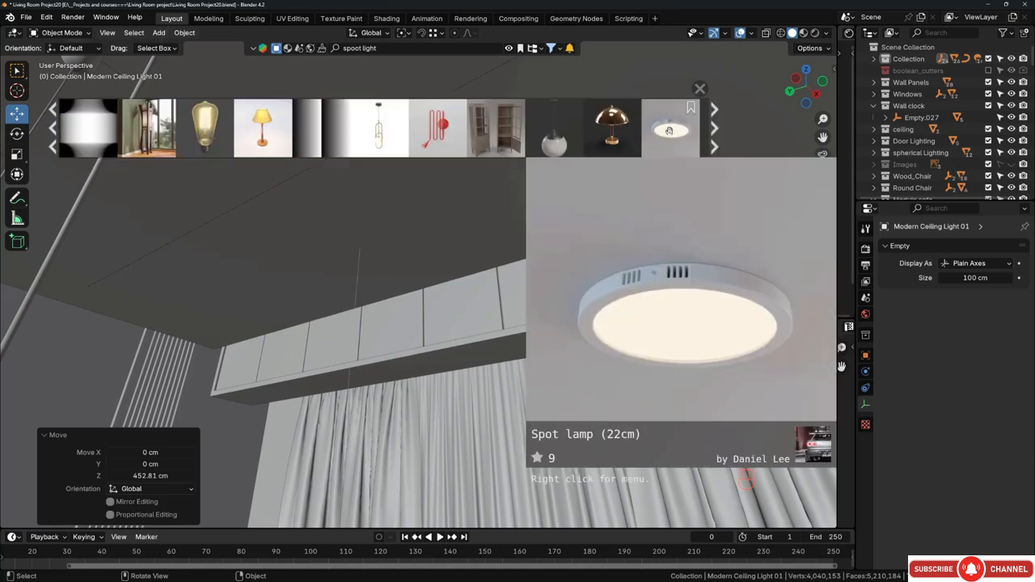
left_click_drag(666, 121, 368, 387)
scroll(368, 387, "up", 3)
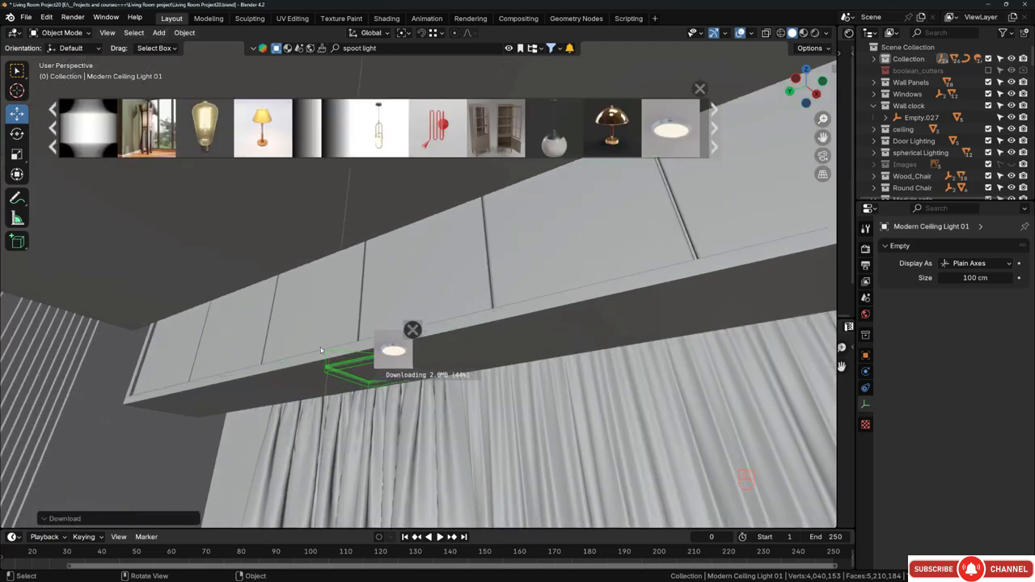
middle_click_drag(353, 340, 421, 320)
Look further through the search results, then back through the earlier ones, for an alternative recessed spot fixture.
left_click(715, 127)
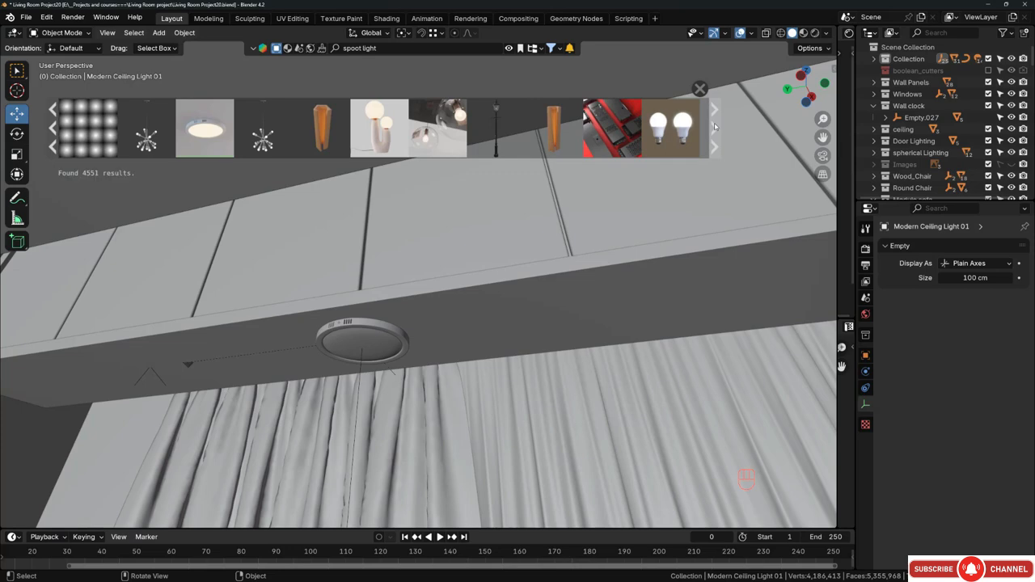
left_click(715, 127)
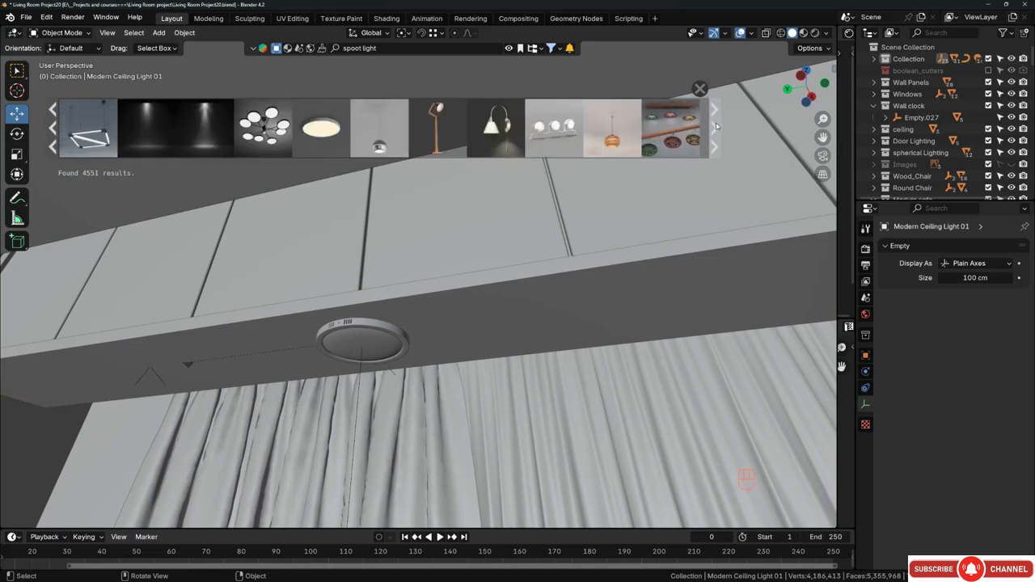
left_click(715, 127)
left_click(54, 130)
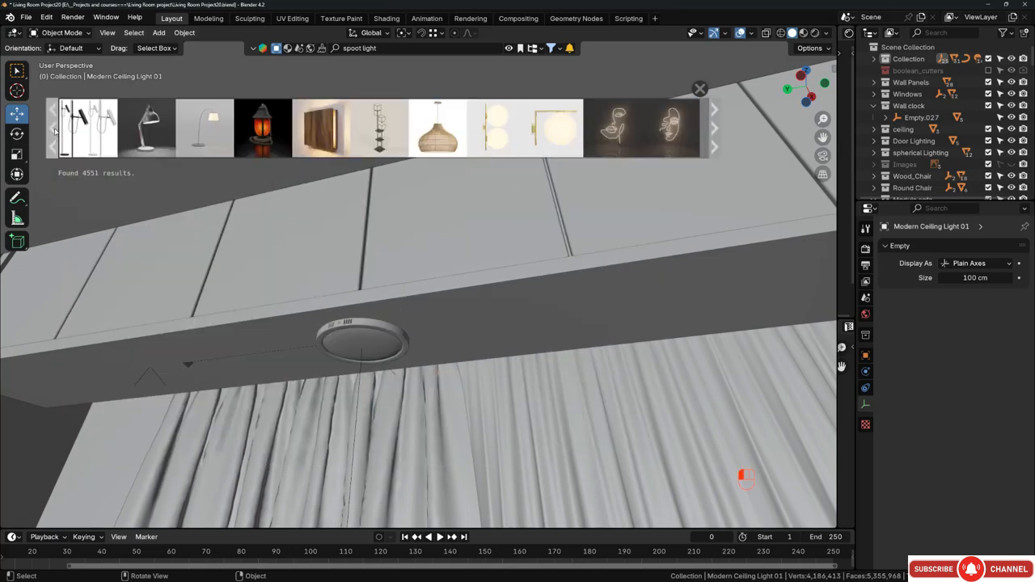
left_click(53, 130)
left_click(54, 130)
left_click(54, 130)
left_click(53, 131)
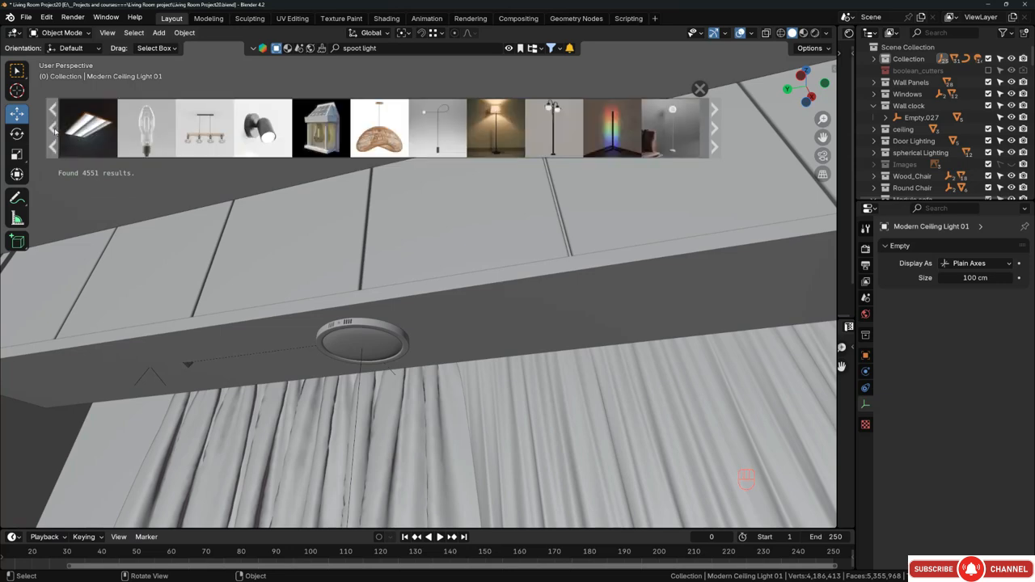
left_click(53, 130)
left_click(53, 130)
left_click(54, 130)
left_click(53, 130)
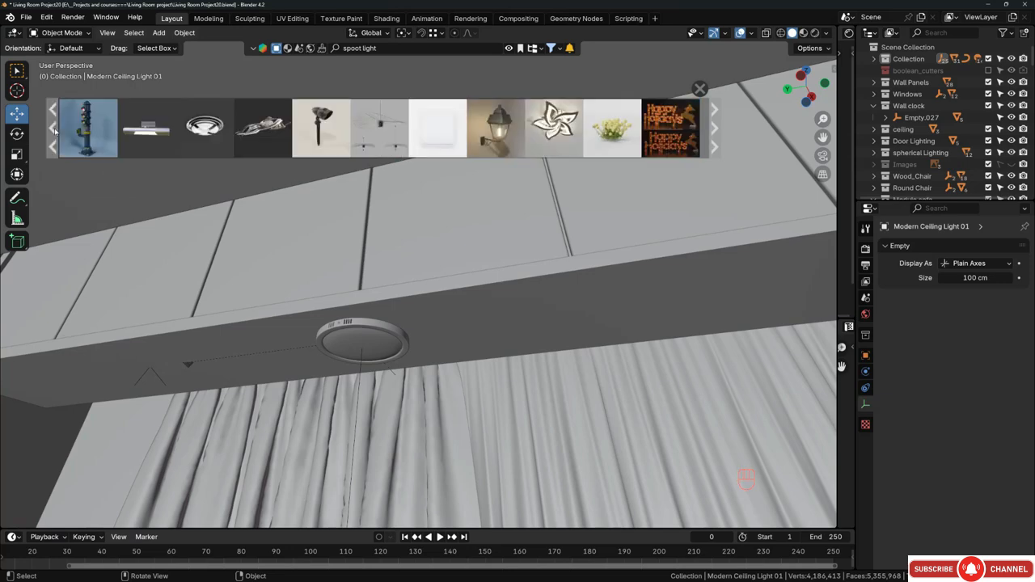
left_click(54, 130)
Place the Round spot light model on the underside of the curtain trim, beside the Spot lamp (22cm).
mouse_move(554, 139)
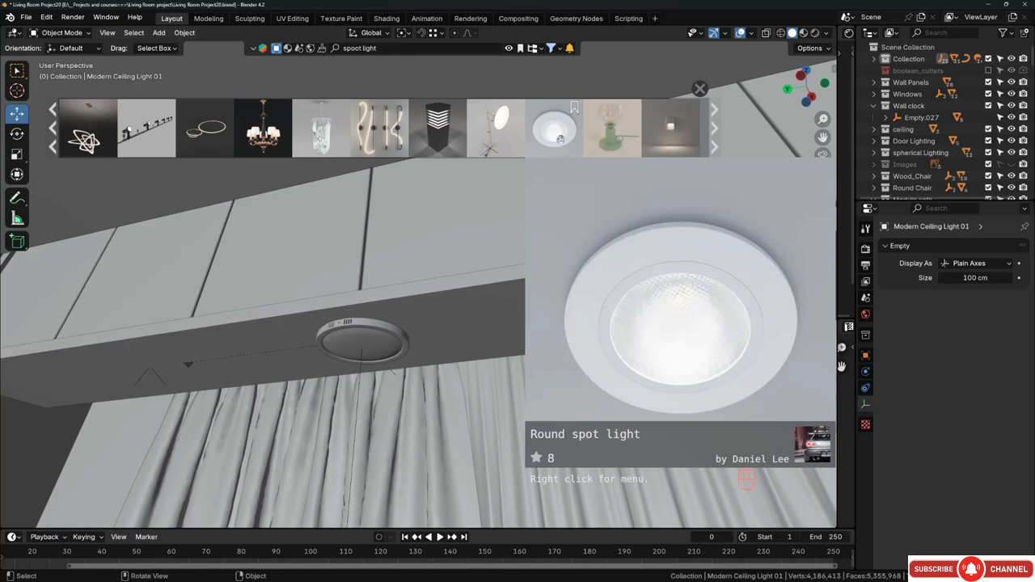
middle_click_drag(409, 316, 403, 308)
scroll(403, 309, "down", 1)
left_click_drag(544, 127, 553, 159)
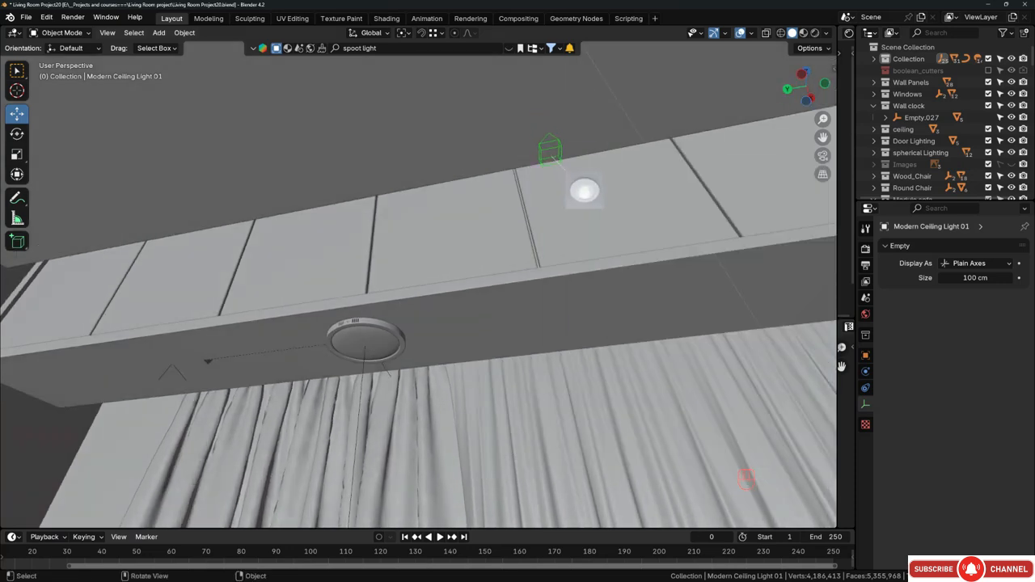
left_click_drag(584, 191, 469, 370)
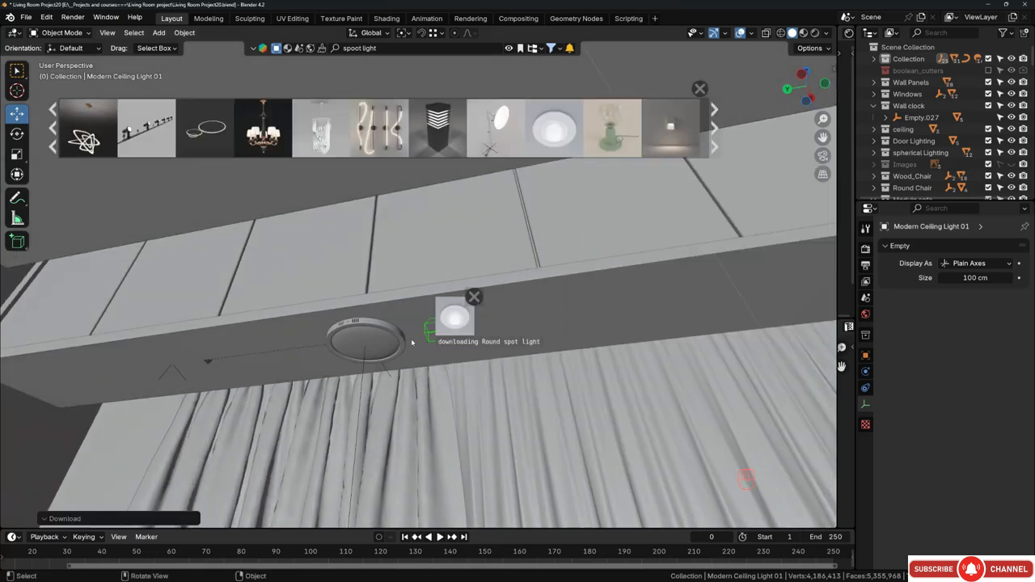
scroll(415, 341, "up", 6)
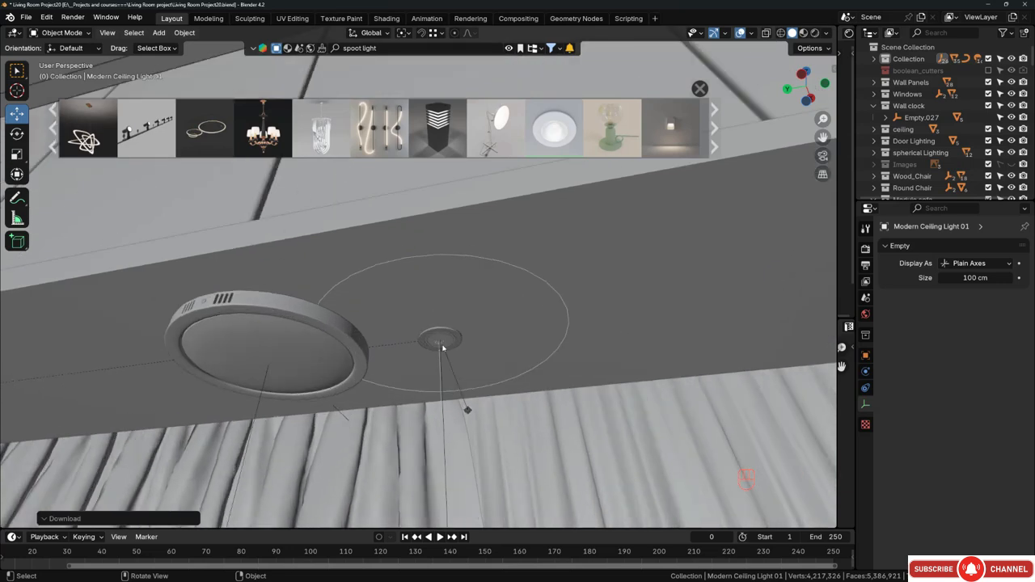
Move the Spot lamp (22cm) fixture up 1680.6 cm along Z, away from the curtain trim.
left_click(255, 381)
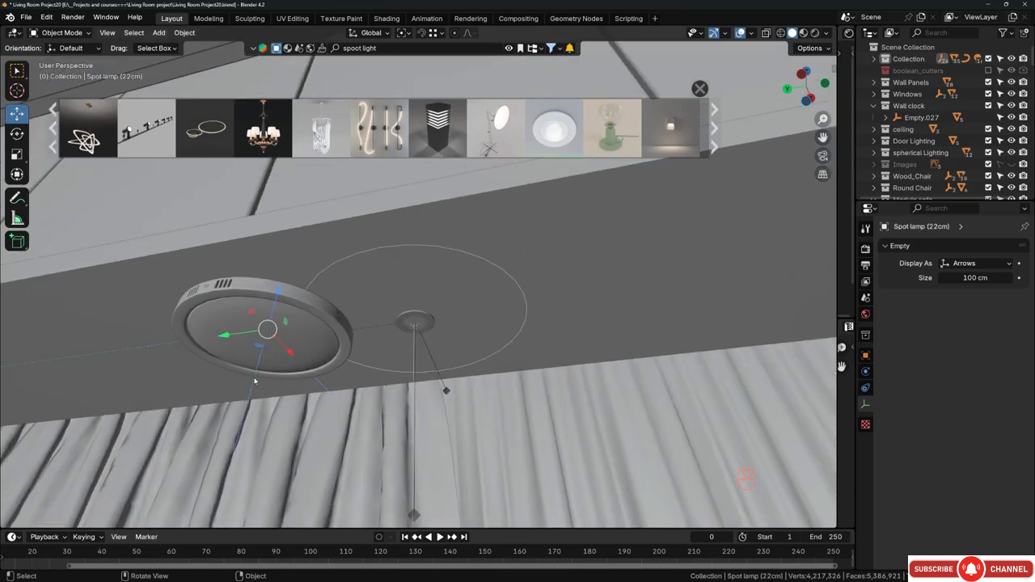
scroll(323, 339, "down", 2)
mouse_move(356, 310)
middle_mouse_down()
mouse_move(334, 340)
mouse_move(365, 316)
mouse_move(348, 319)
middle_mouse_up()
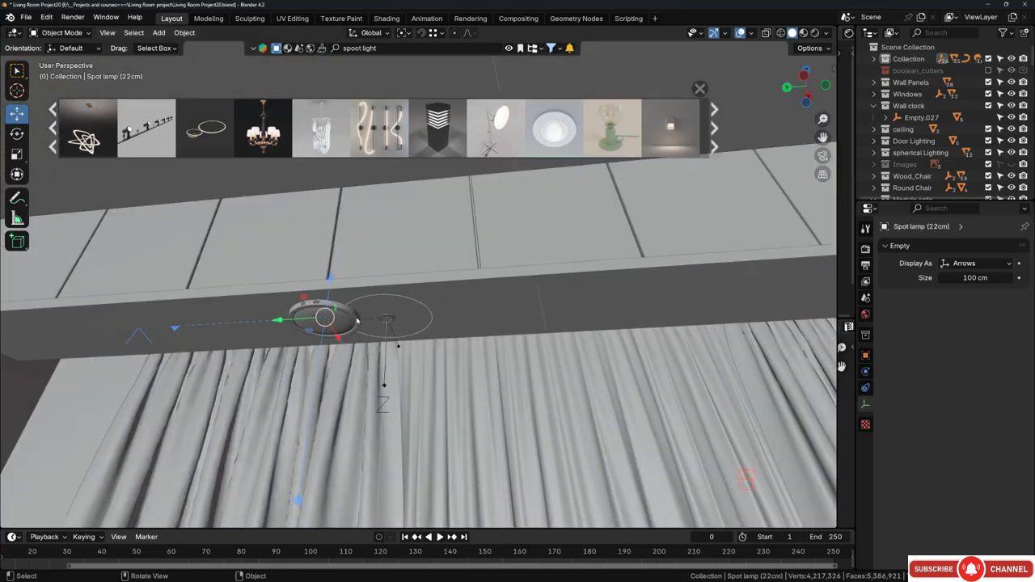
key("g")
key("z")
left_click(414, 315)
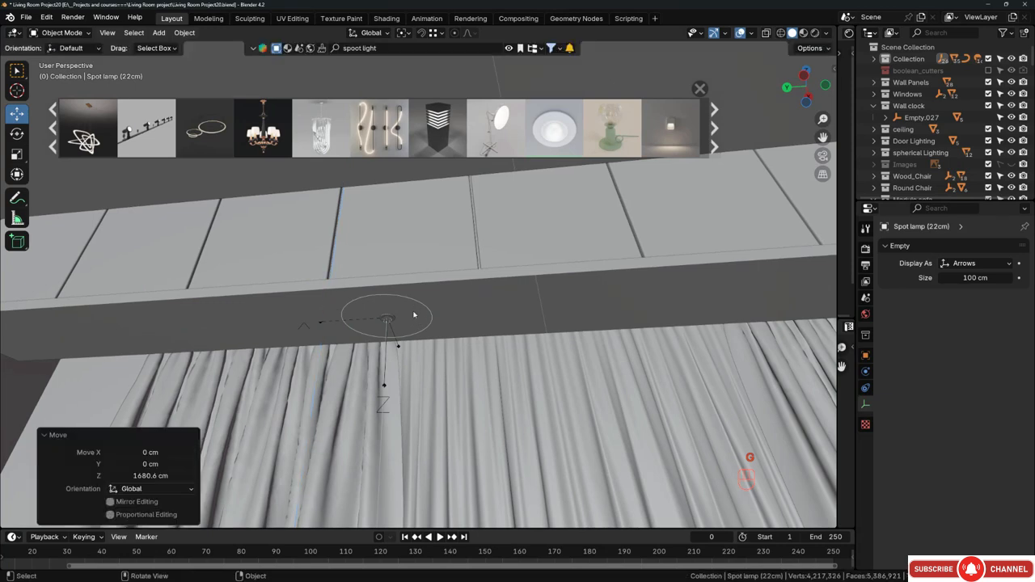
Move the Round spot light fixture 127.62 cm along Y, closer to the end of the curtain trim.
middle_click_drag(363, 320, 346, 326)
scroll(346, 326, "down", 2)
scroll(405, 380, "up", 2)
key("alt+a")
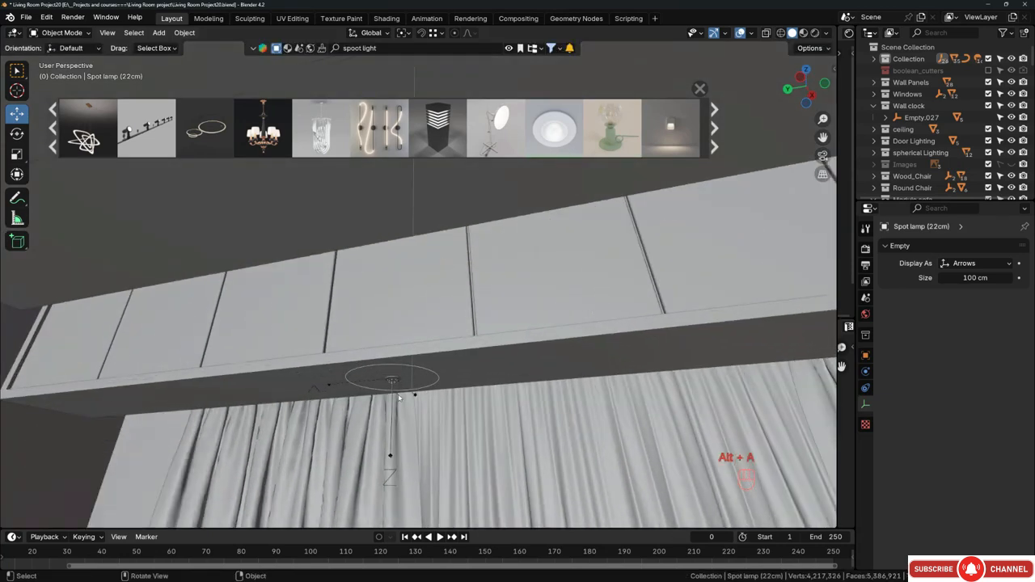
middle_click_drag(395, 373, 452, 300, "shift")
left_click(395, 306)
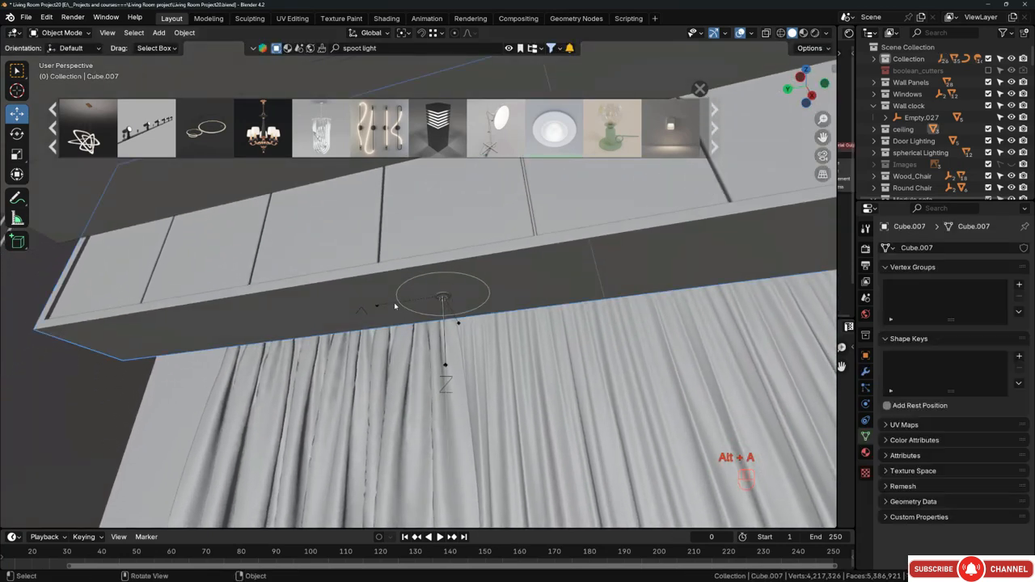
left_click(394, 308)
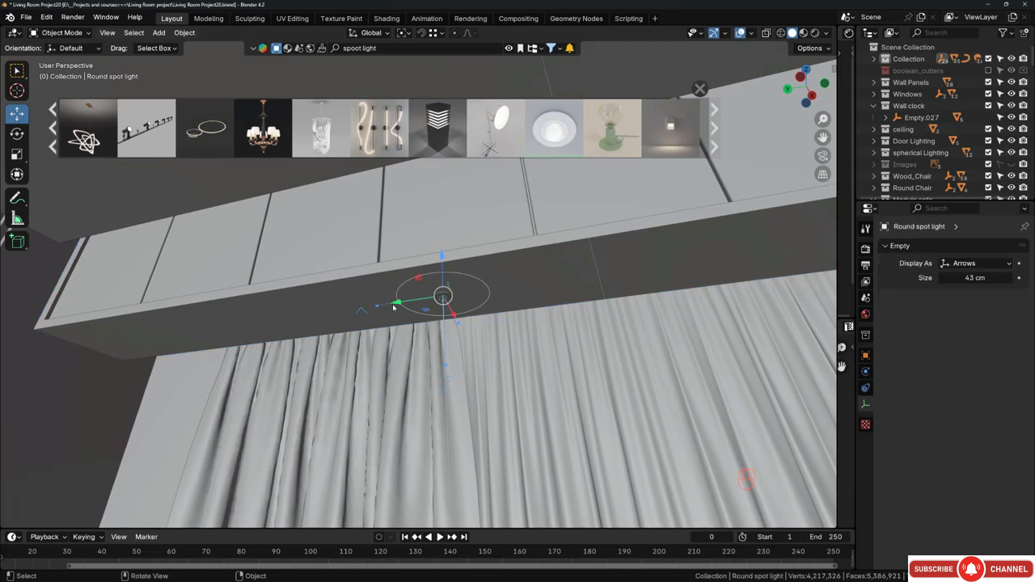
key("g")
key("y")
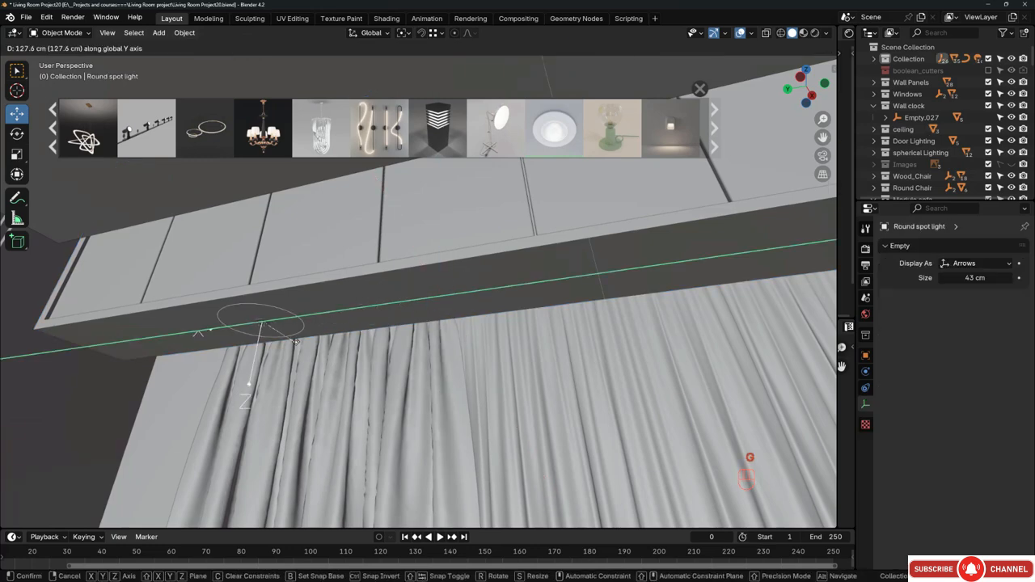
left_click(296, 341)
middle_click_drag(296, 341, 502, 303, "shift")
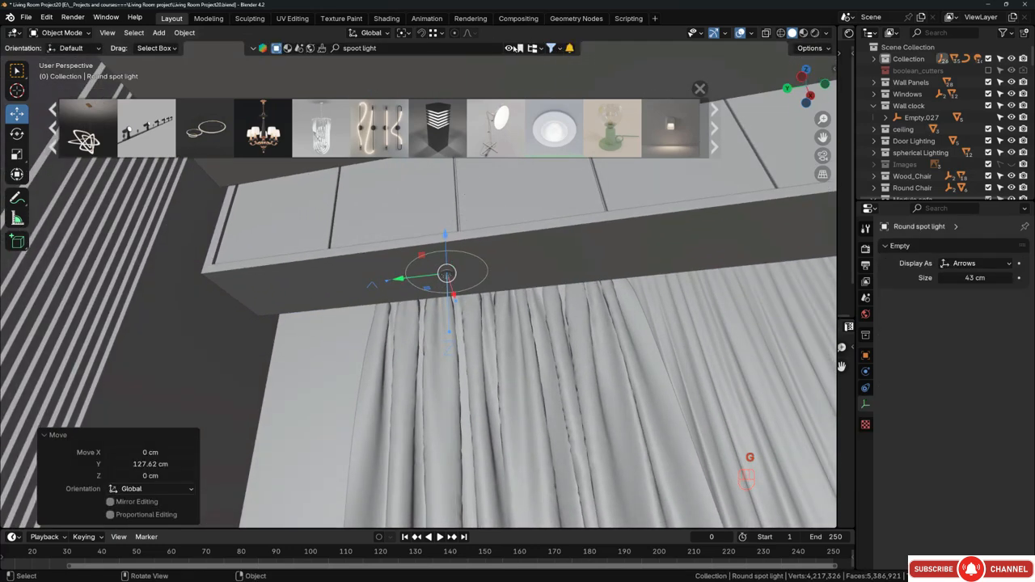
In the rendered preview, lower the Round spot light fixture by 2.8171 cm along Z beneath the curtain trim.
mouse_move(450, 274)
middle_mouse_down()
mouse_move(459, 271)
mouse_move(446, 277)
middle_mouse_up()
scroll(447, 280, "up", 8)
scroll(445, 282, "down", 3)
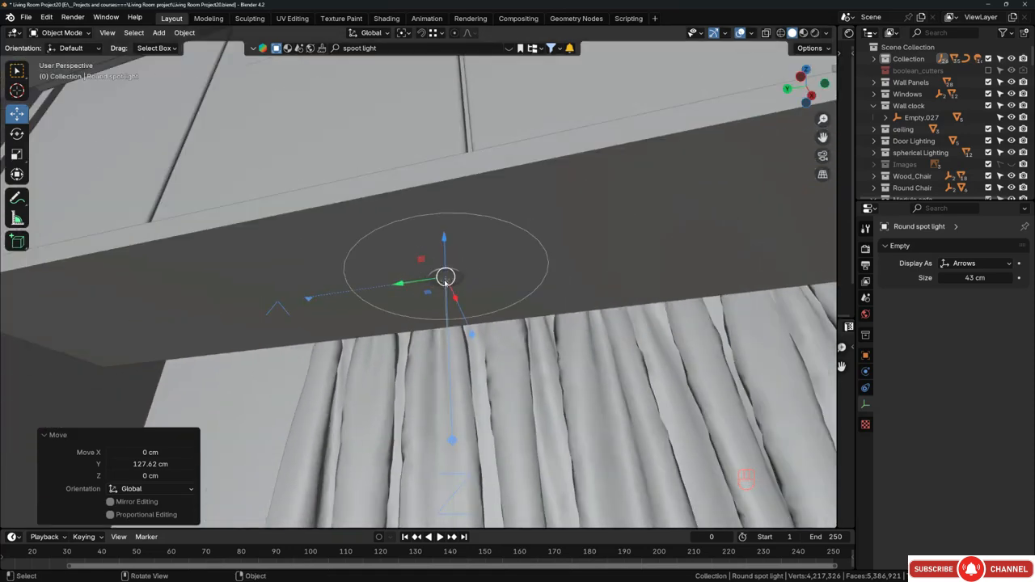
scroll(446, 279, "down", 4)
key("z")
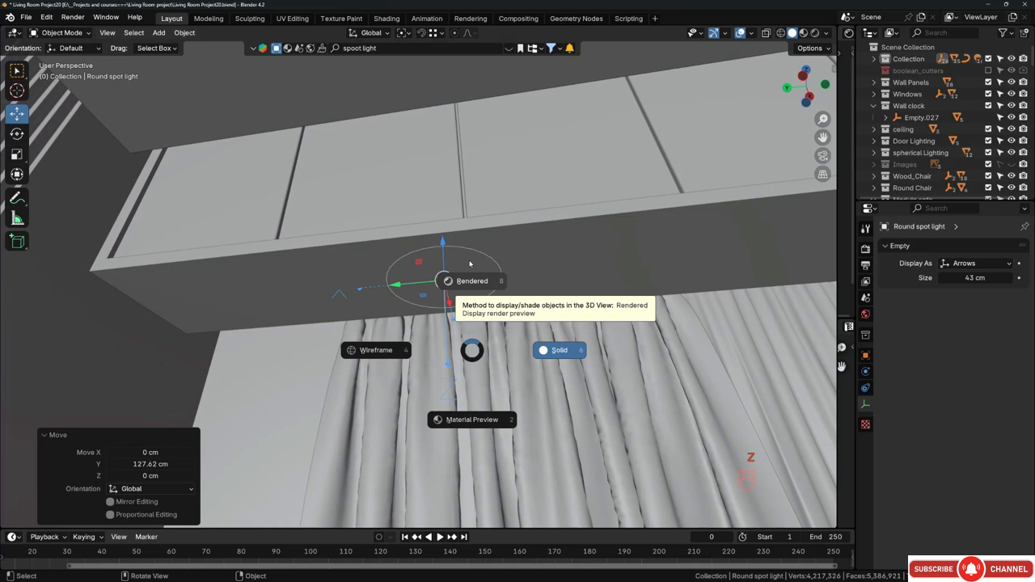
left_click(470, 264)
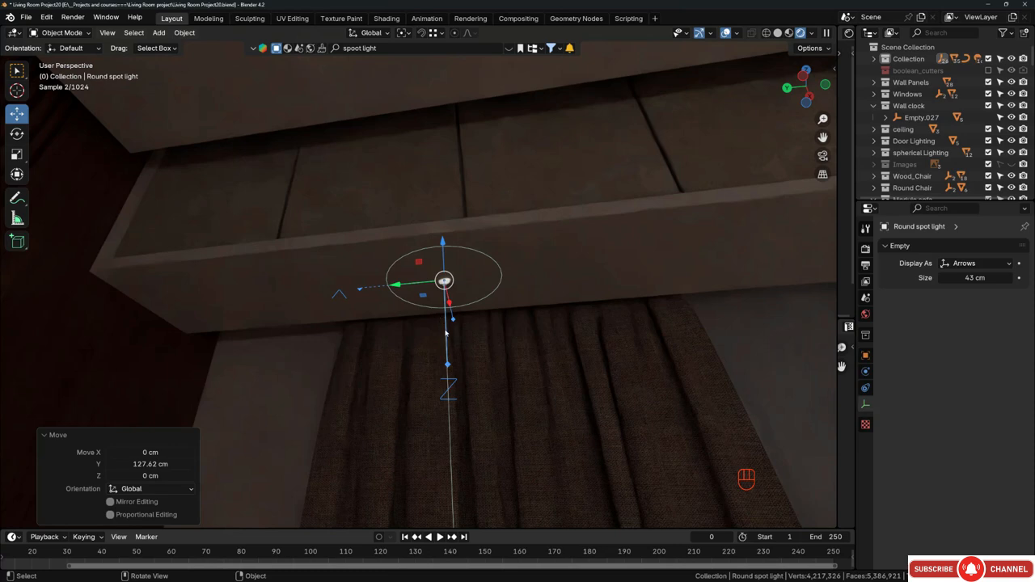
key("g")
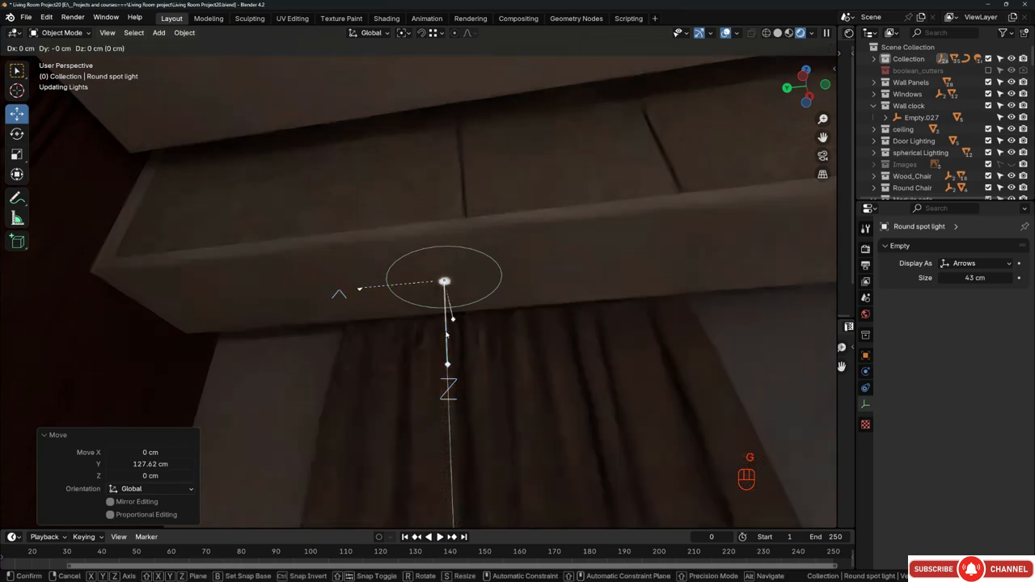
key("z")
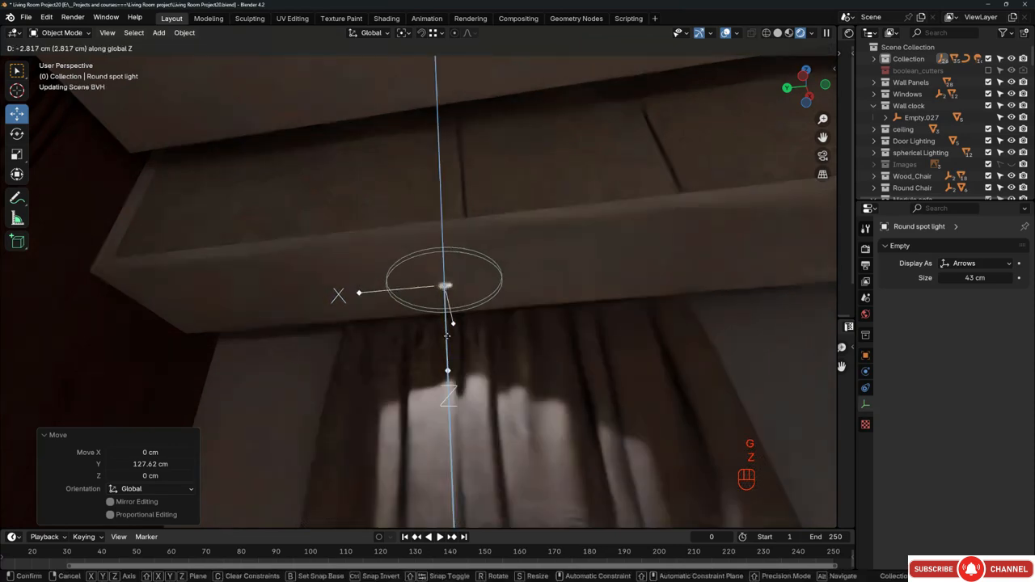
left_click(447, 335)
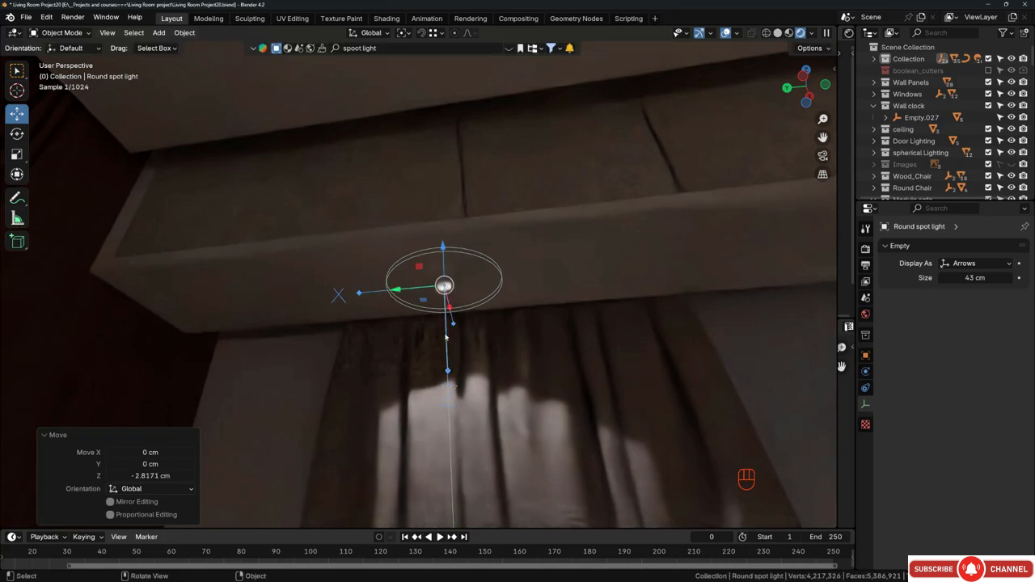
In solid shading, raise the Round spot light fixture by 0.4644 cm along Z towards the trim's underside.
key("z")
left_click(680, 350)
middle_click_drag(471, 282, 458, 320)
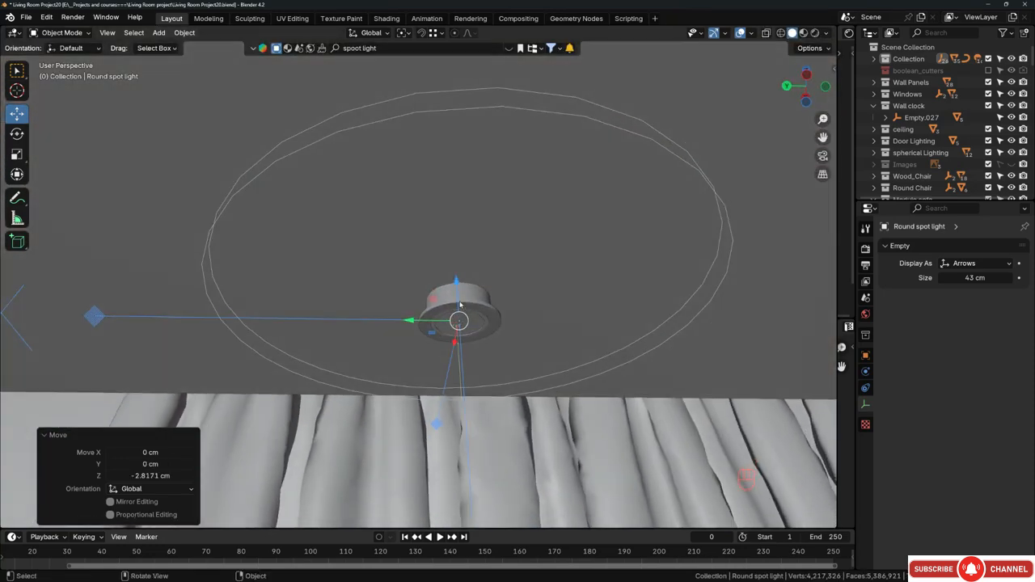
key("g")
key("z")
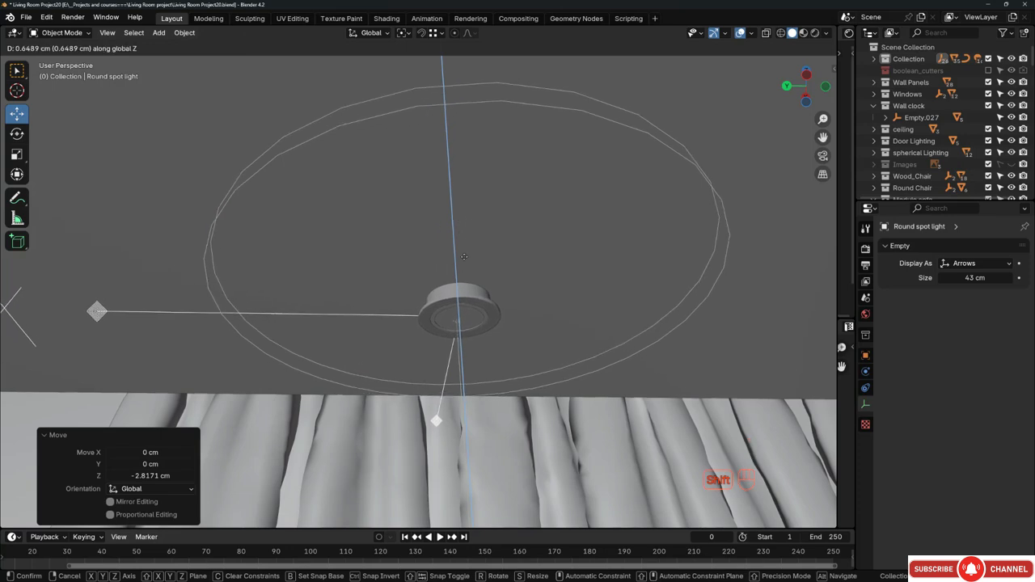
left_click(434, 421)
scroll(453, 327, "down", 4)
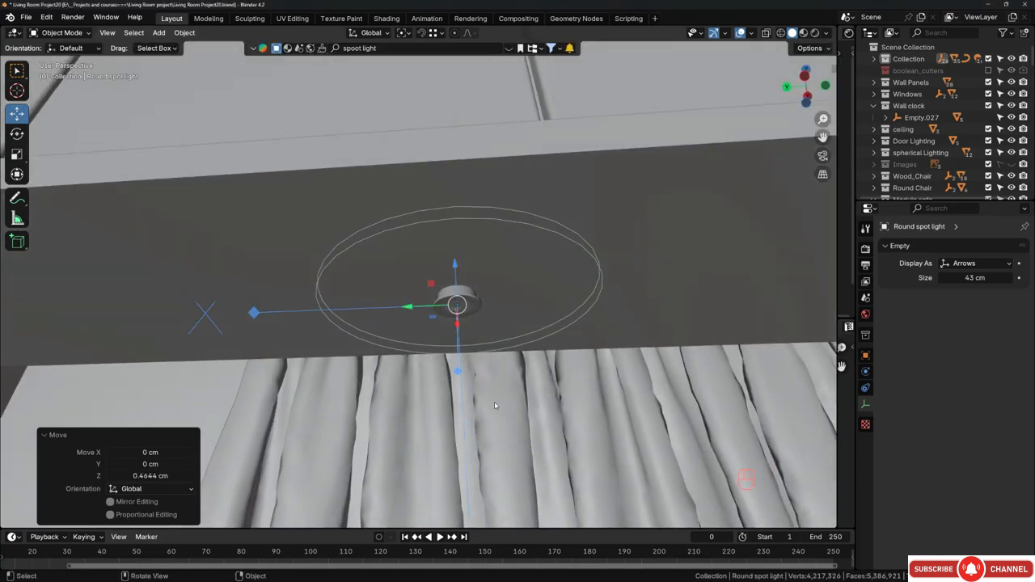
With the rendered preview on, set the beam Blend of the fixture's Spot.011 light to 0.861.
key("z")
left_click(486, 281)
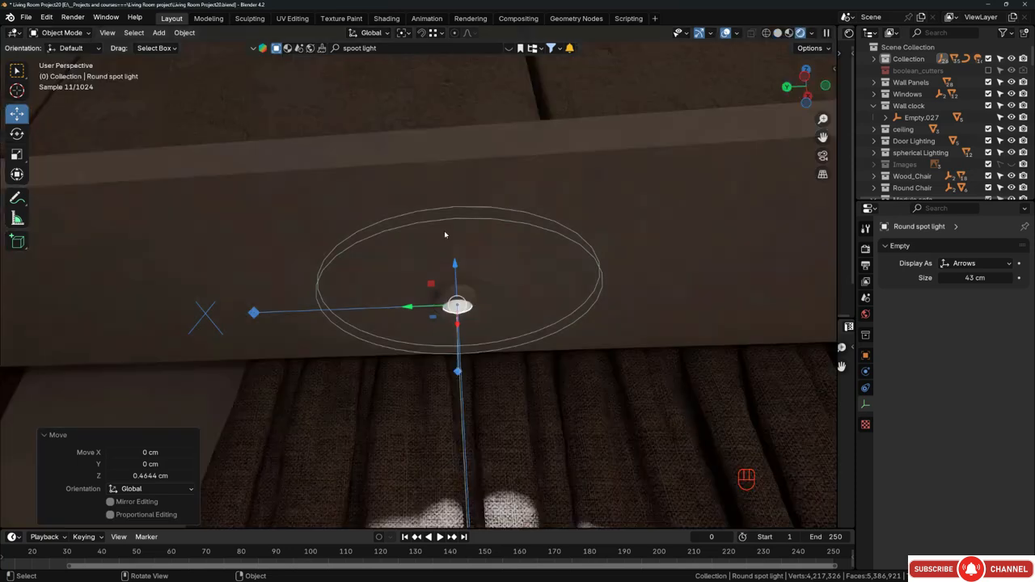
scroll(445, 230, "down", 2)
middle_click_drag(467, 271, 487, 346)
scroll(434, 247, "down", 2)
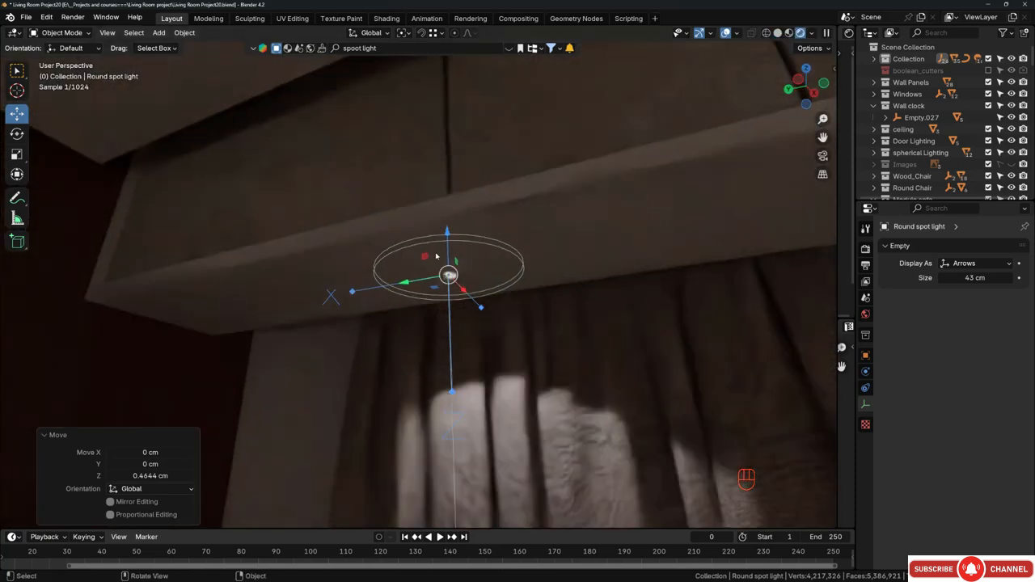
scroll(437, 251, "down", 1)
left_click(499, 258)
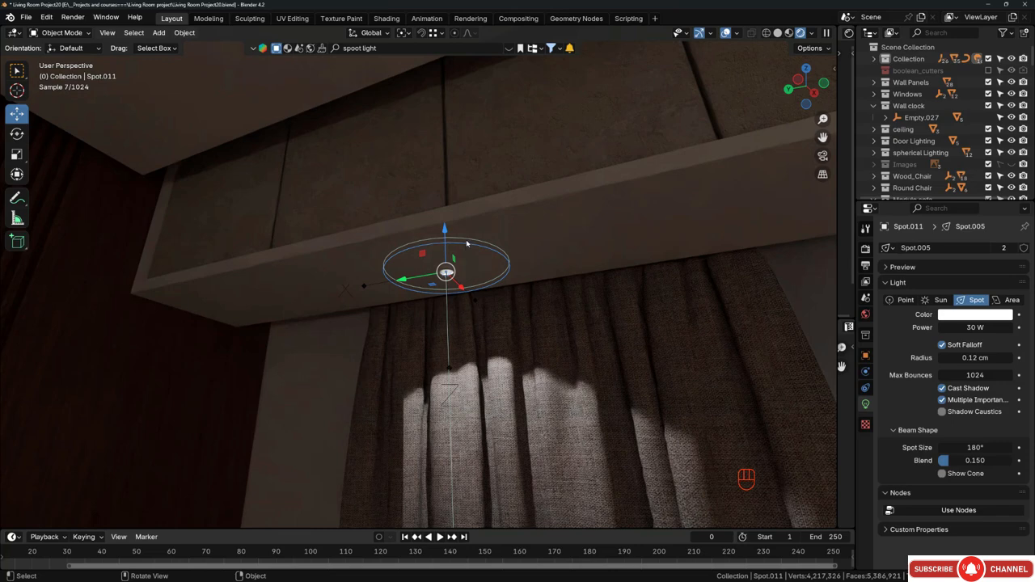
left_click(466, 242)
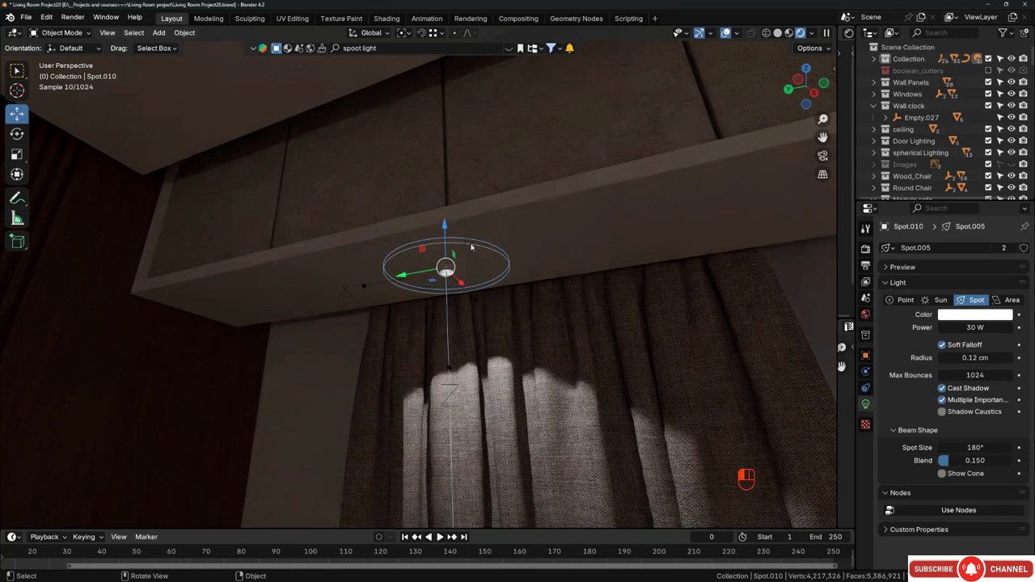
left_click(476, 258)
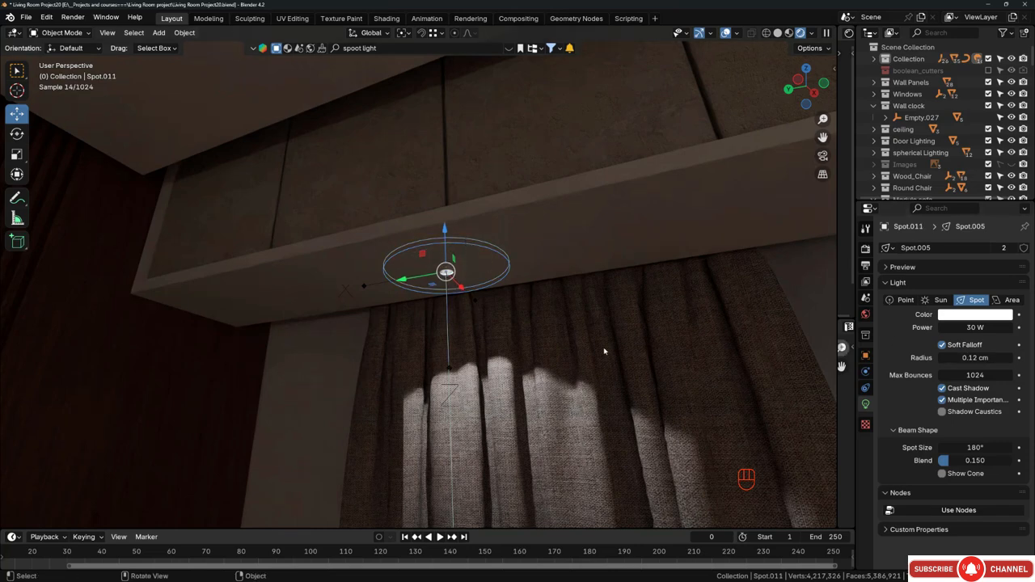
scroll(463, 302, "down", 5)
middle_click_drag(467, 334, 537, 345)
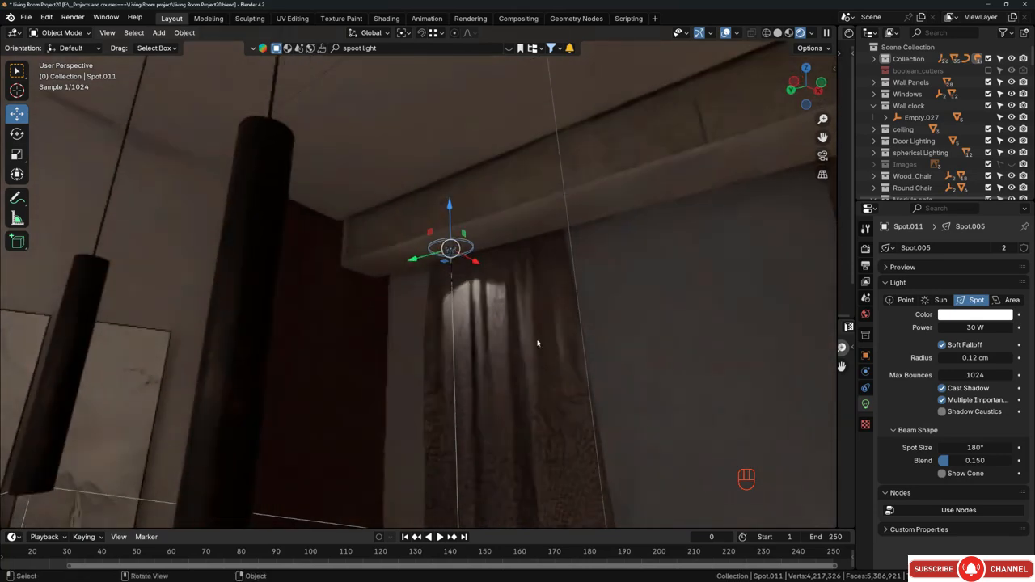
left_click_drag(954, 462, 1003, 462)
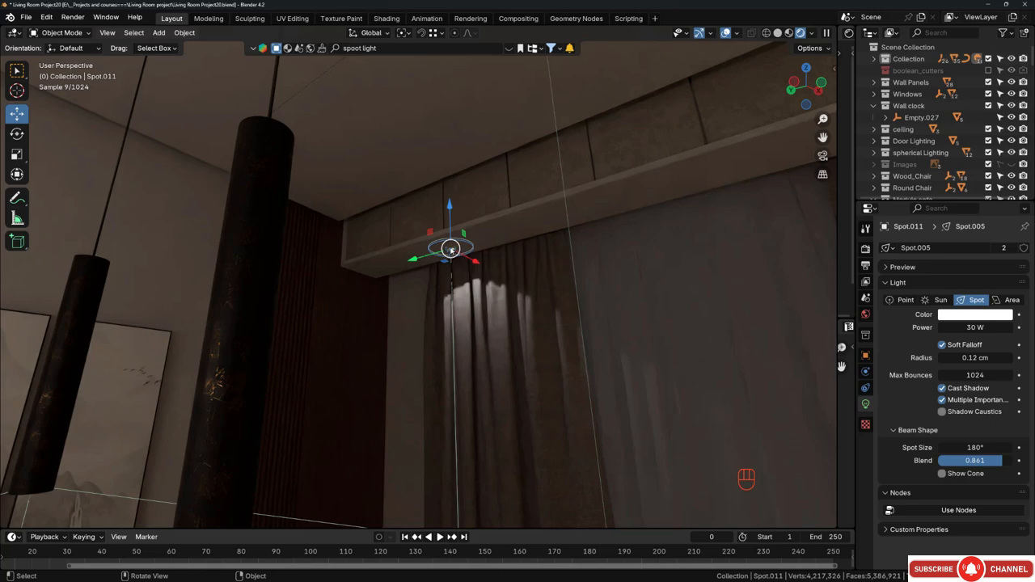
Try to move the fixture's Spot.011 light down along Z, closer to the fixture's opening.
left_click_drag(451, 251, 451, 251)
scroll(450, 251, "up", 3)
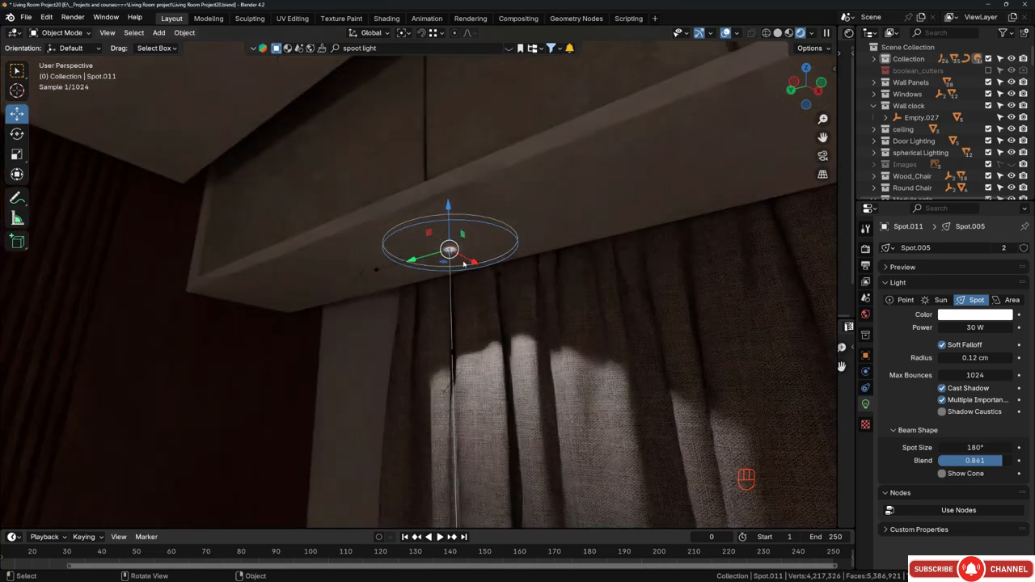
key("g")
key("z")
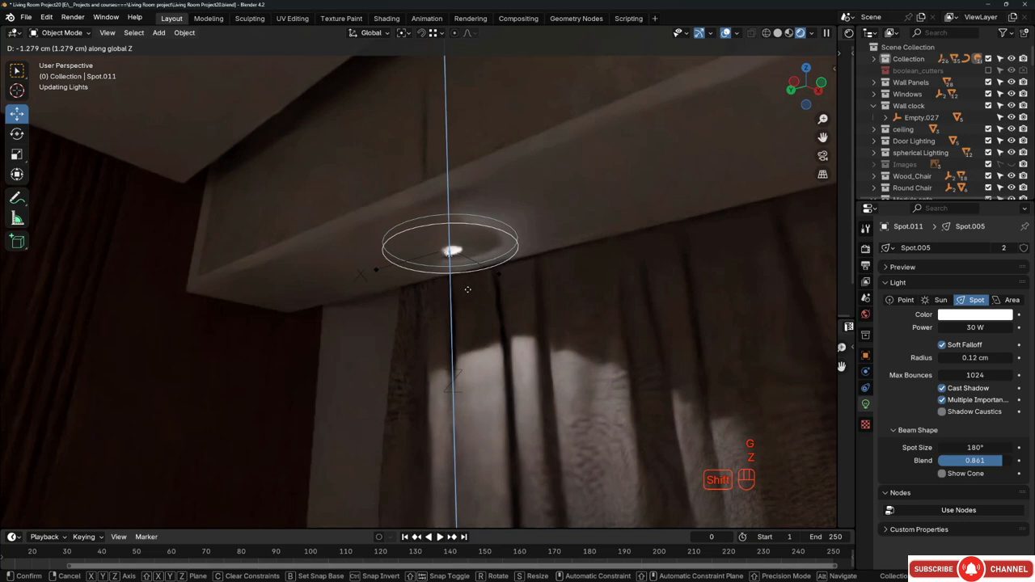
left_click(469, 337)
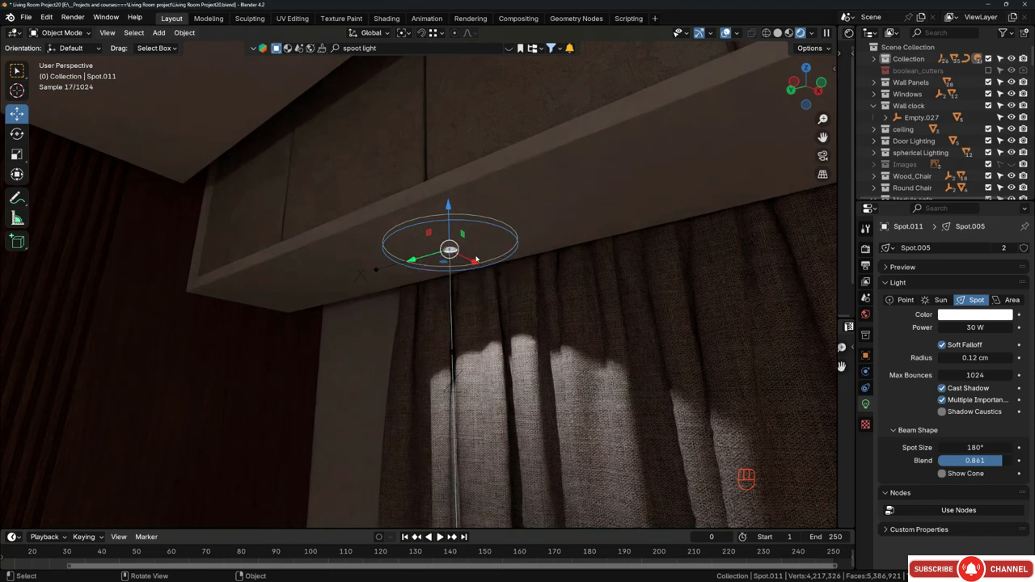
In solid shading, move the upper outer edge loop of the fixture housing's flange up 2.3737 cm along Z.
key("z")
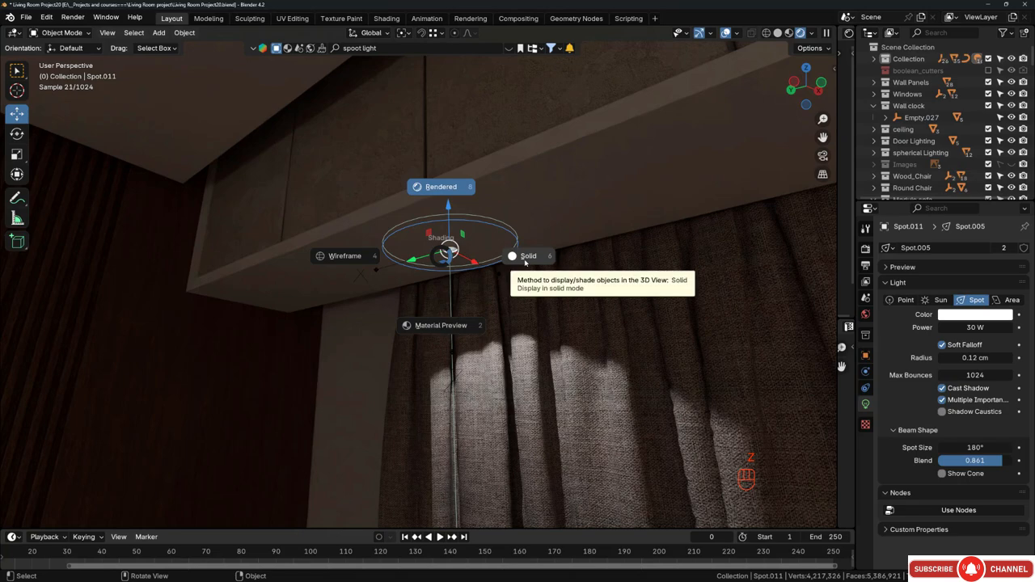
left_click(525, 261)
mouse_move(525, 261)
middle_mouse_down()
mouse_move(484, 231)
mouse_move(435, 258)
middle_mouse_up()
scroll(435, 258, "up", 3)
left_click(461, 246)
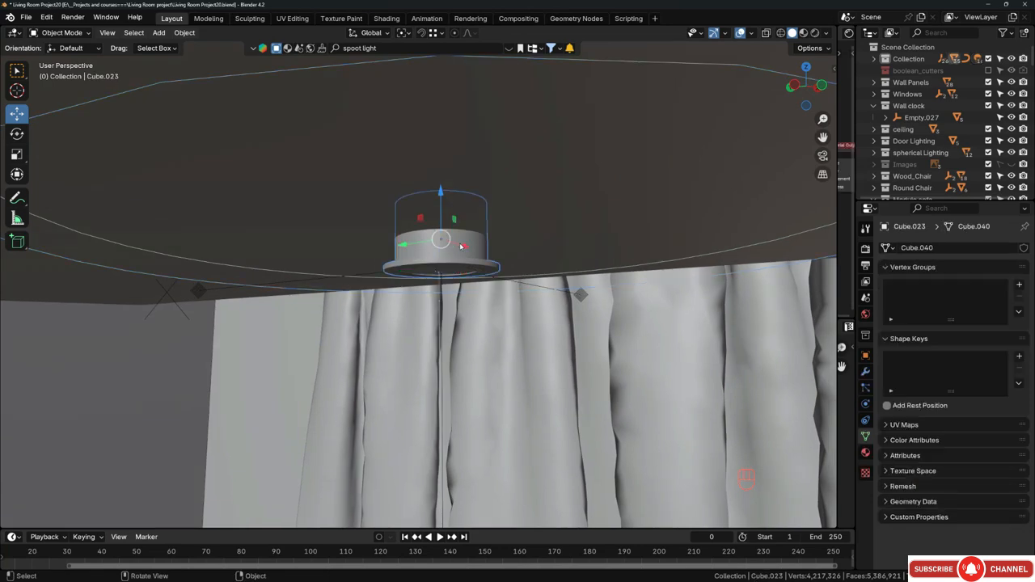
key("Tab")
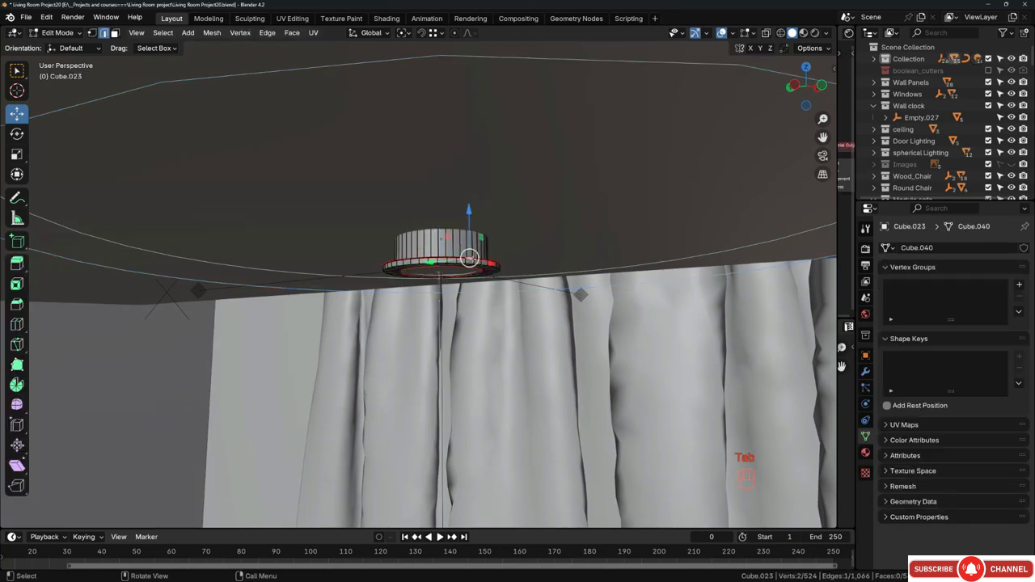
left_click(470, 261, "alt")
mouse_move(470, 260)
middle_mouse_down()
mouse_move(490, 199)
mouse_move(532, 231)
mouse_move(477, 255)
middle_mouse_up()
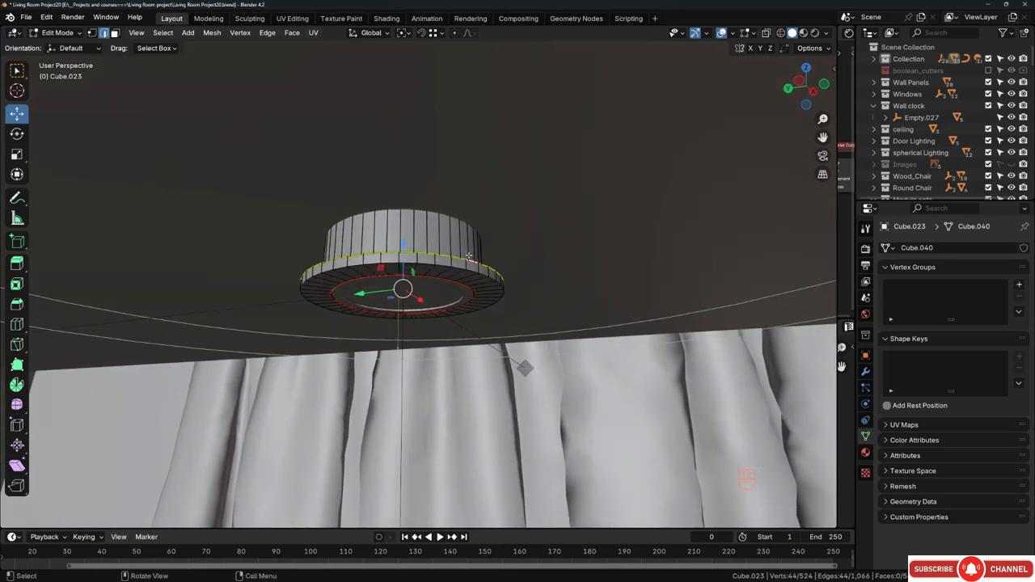
key("g")
key("z")
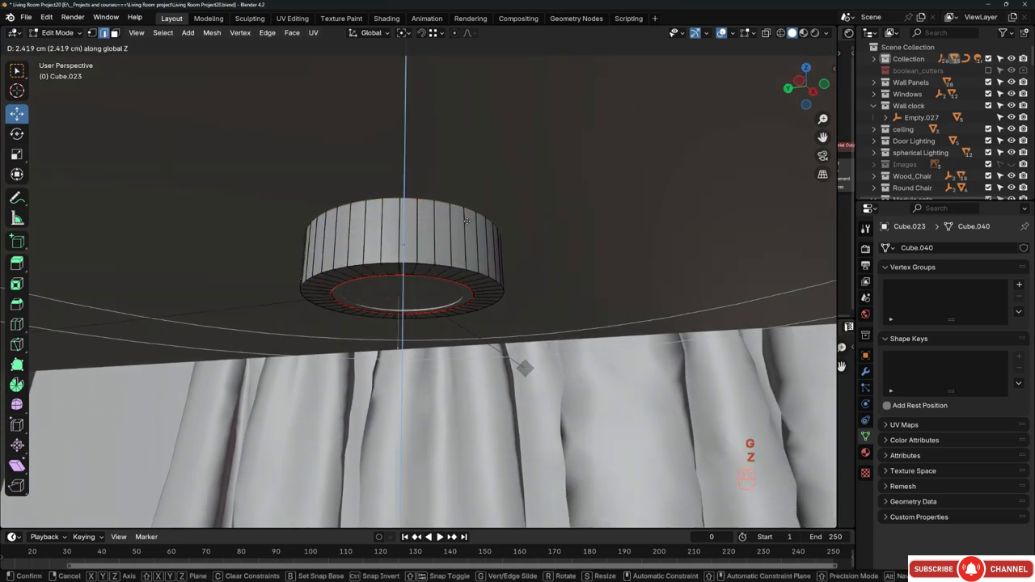
key("shift")
left_click(467, 217)
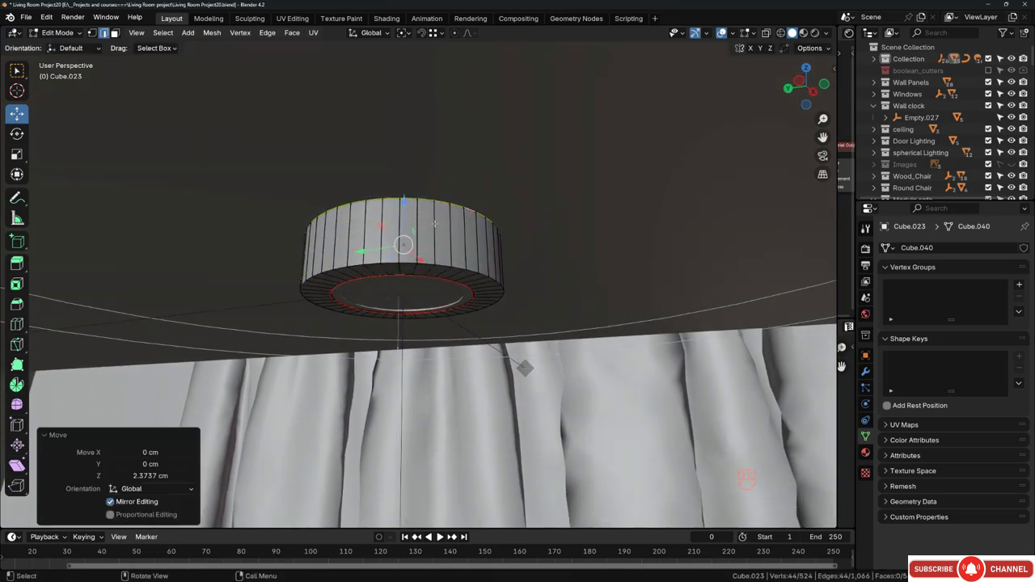
Scale the raised edge loop by about 1.7 so the housing flares outward, and return to Object Mode.
scroll(468, 217, "down", 2)
key("s")
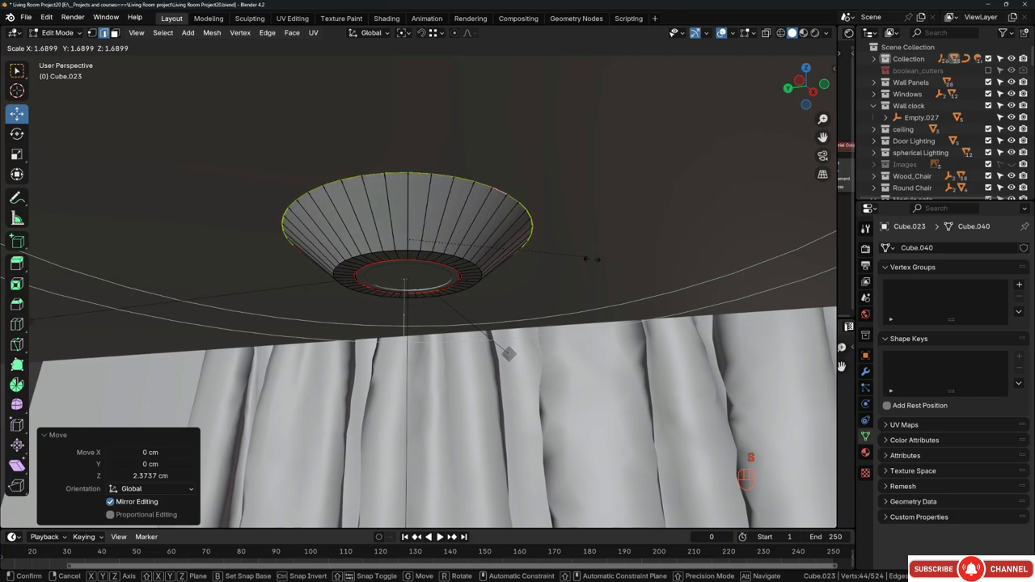
left_click(599, 259)
scroll(464, 238, "down", 2)
mouse_move(464, 238)
middle_mouse_down()
mouse_move(458, 226)
mouse_move(468, 232)
middle_mouse_up()
key("Tab")
scroll(464, 240, "down", 1)
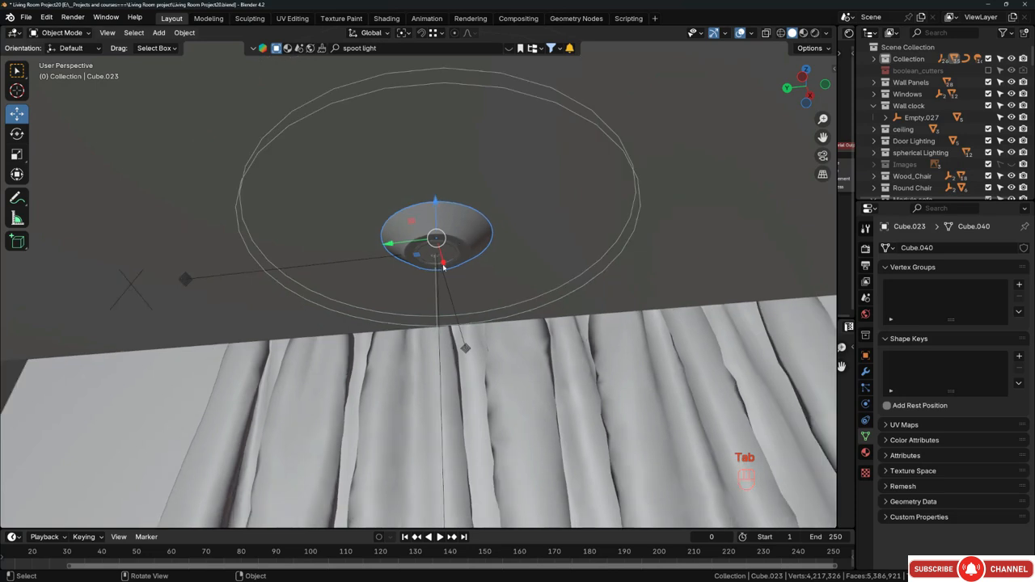
Select the Round spot light empty under the curtain trim together with all its children, keeping the empty active.
left_click(377, 261)
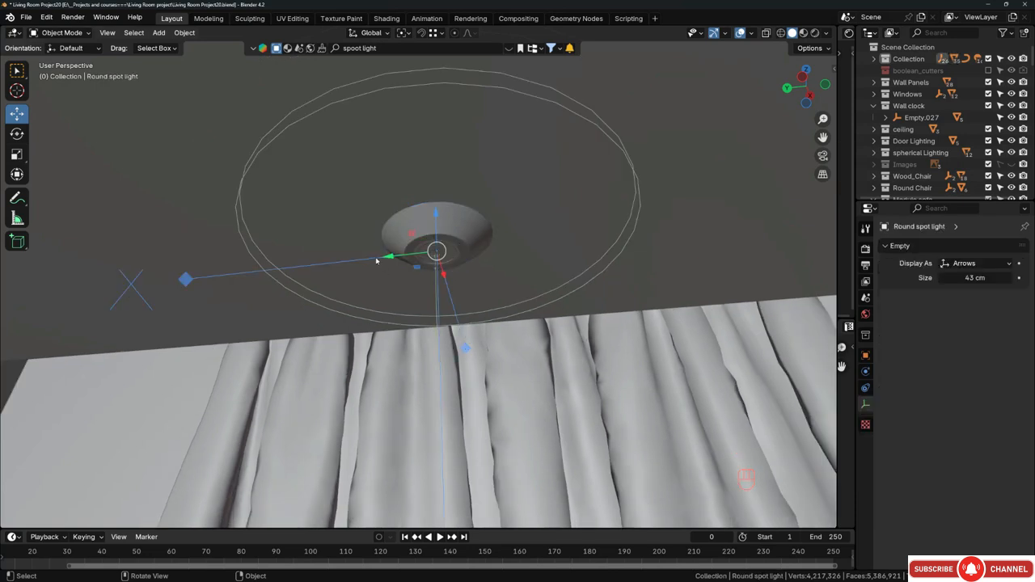
key("shift+g")
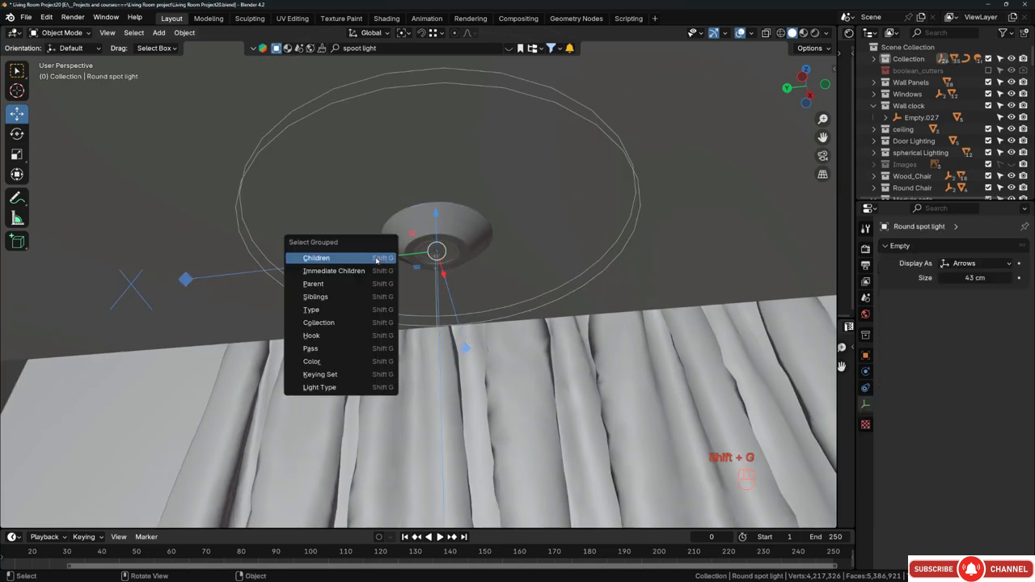
left_click(376, 260)
middle_click_drag(435, 286, 350, 250)
left_click(368, 264, "shift")
Try a linked duplicate of the round spot fixture about 93 cm in the negative Y direction, and undo it.
scroll(326, 220, "down", 8)
scroll(310, 236, "down", 2)
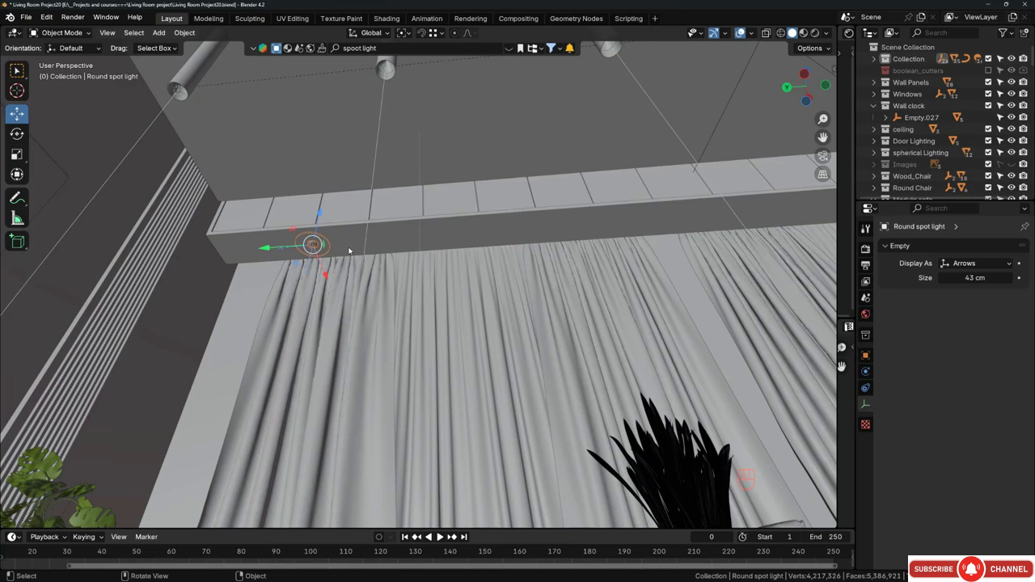
key("alt+d")
key("y")
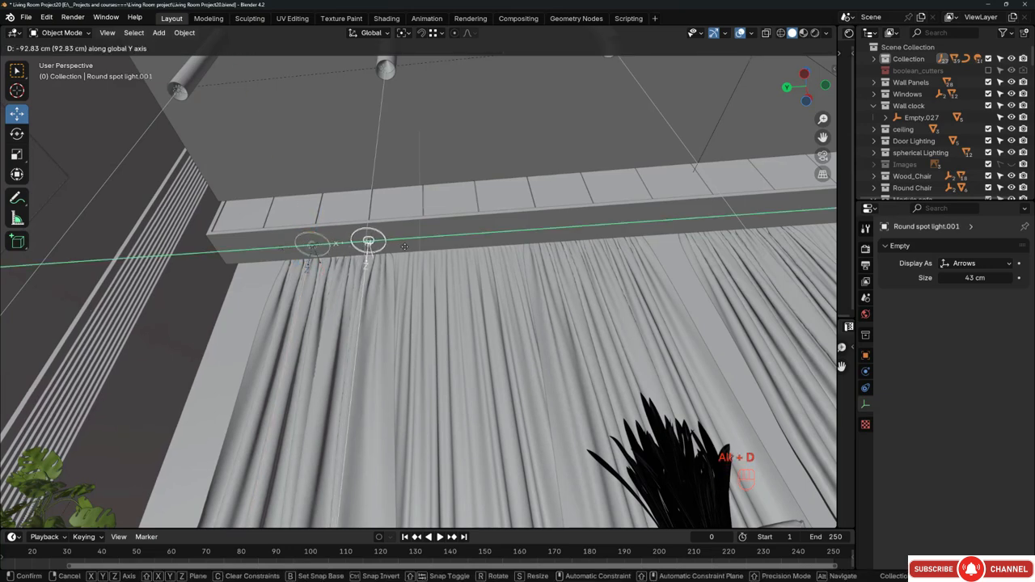
left_click(404, 247)
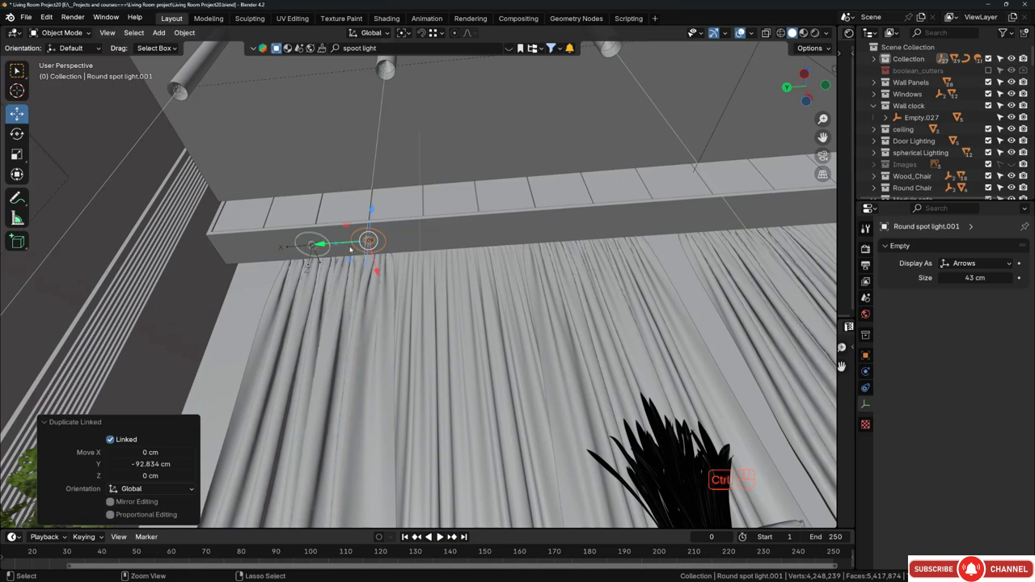
key("ctrl+z")
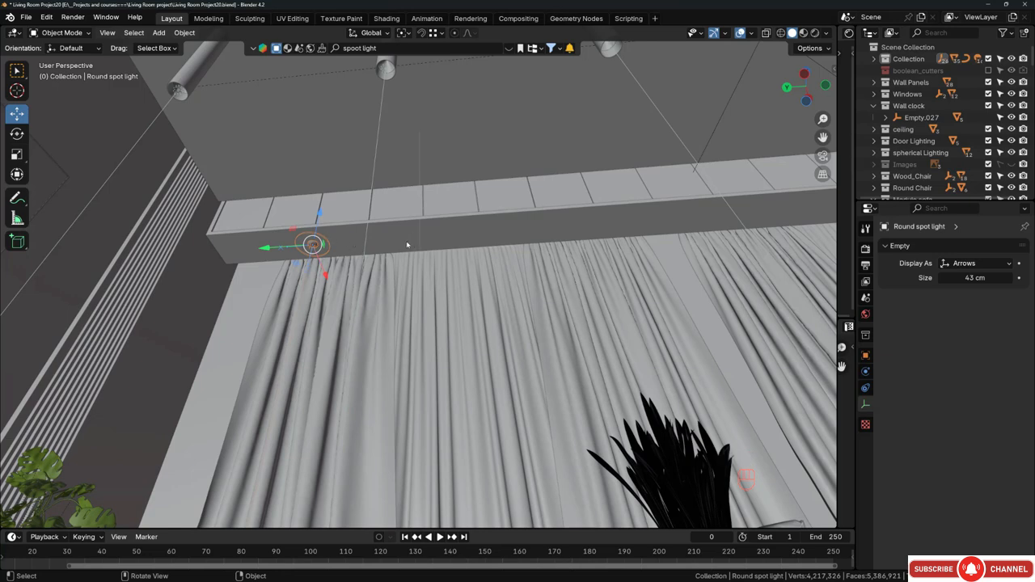
Create a linked duplicate of the round spot fixture, offset about -183.85 cm along Y under the curtain trim.
key("alt+d")
key("y")
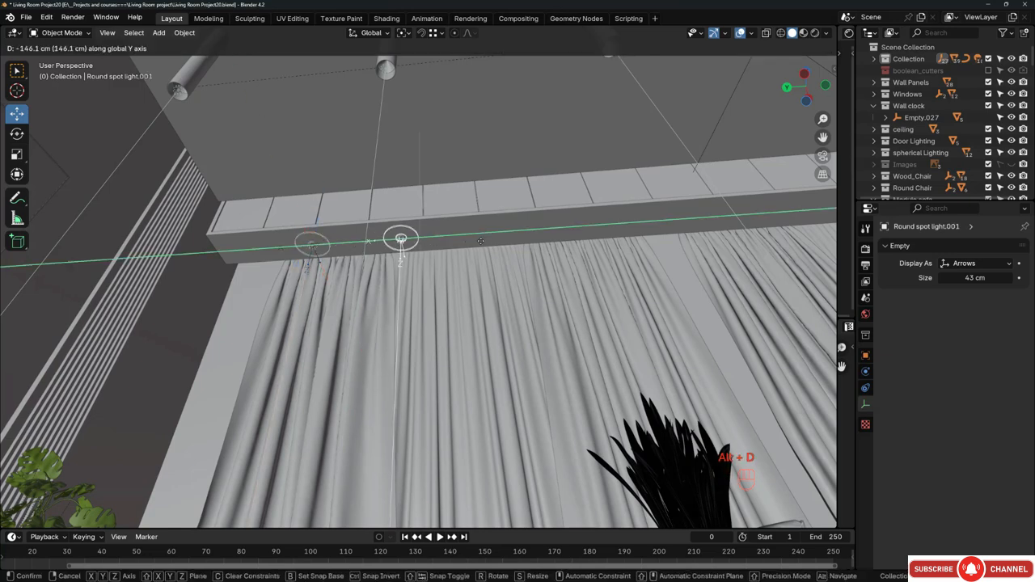
left_click(526, 255)
Repeat the linked duplication five times at the same spacing to continue the row of fixtures along the curtain trim.
key("KP_Decimal")
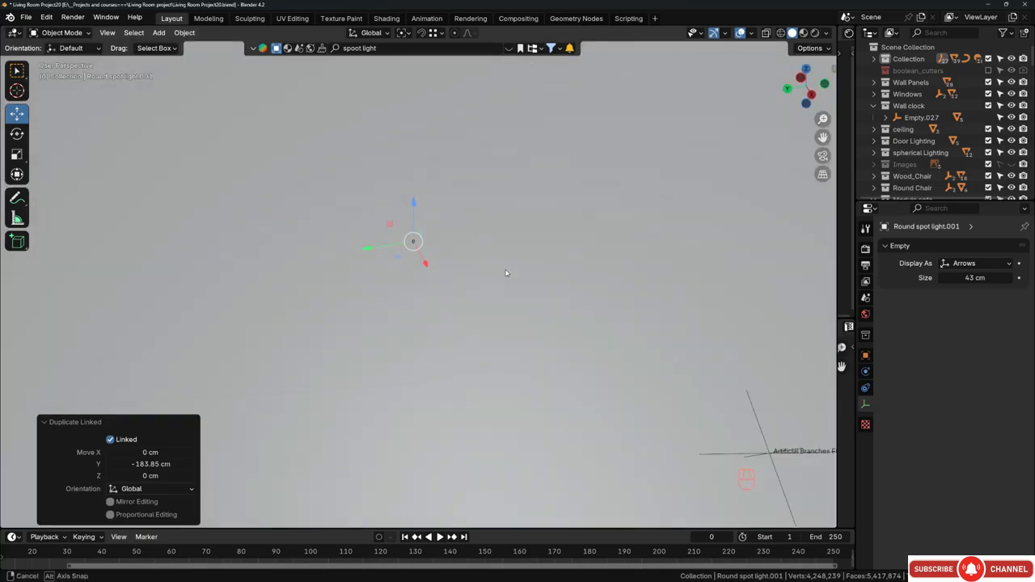
middle_click_drag(506, 274, 446, 234)
scroll(432, 235, "up", 1)
key("shift+r")
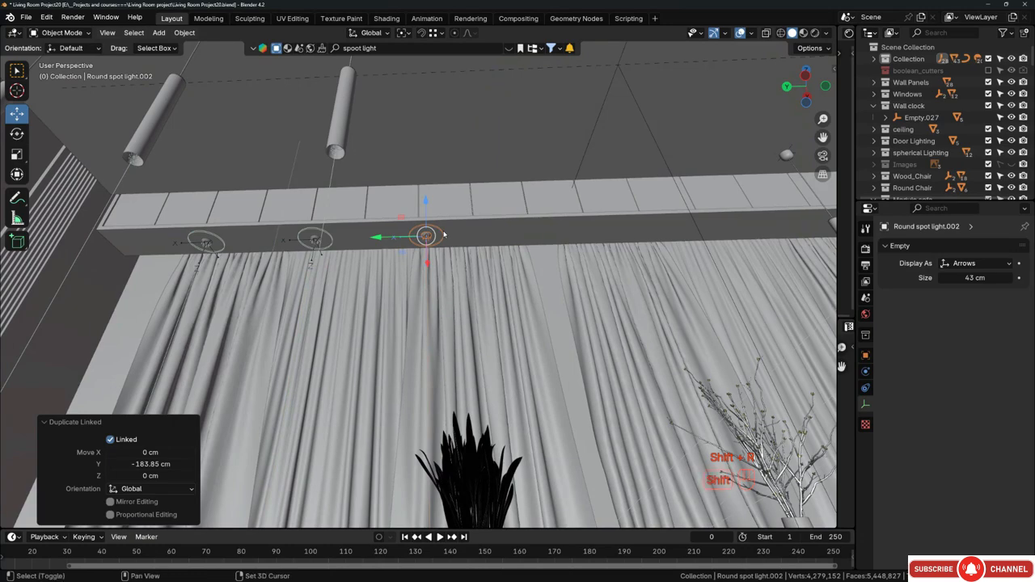
key("shift+r")
middle_click_drag(609, 238, 462, 240)
key("shift+r")
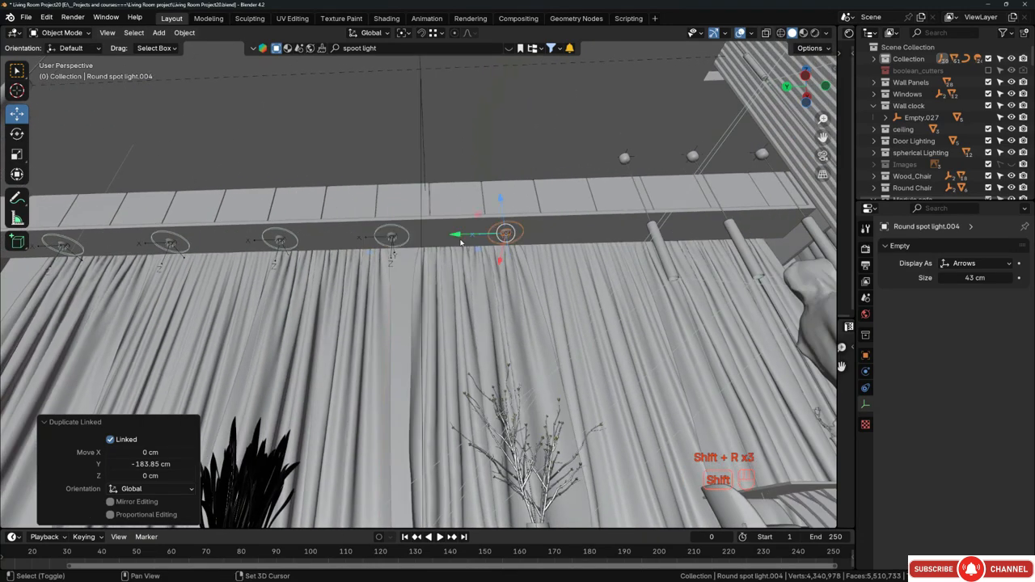
key("shift+r")
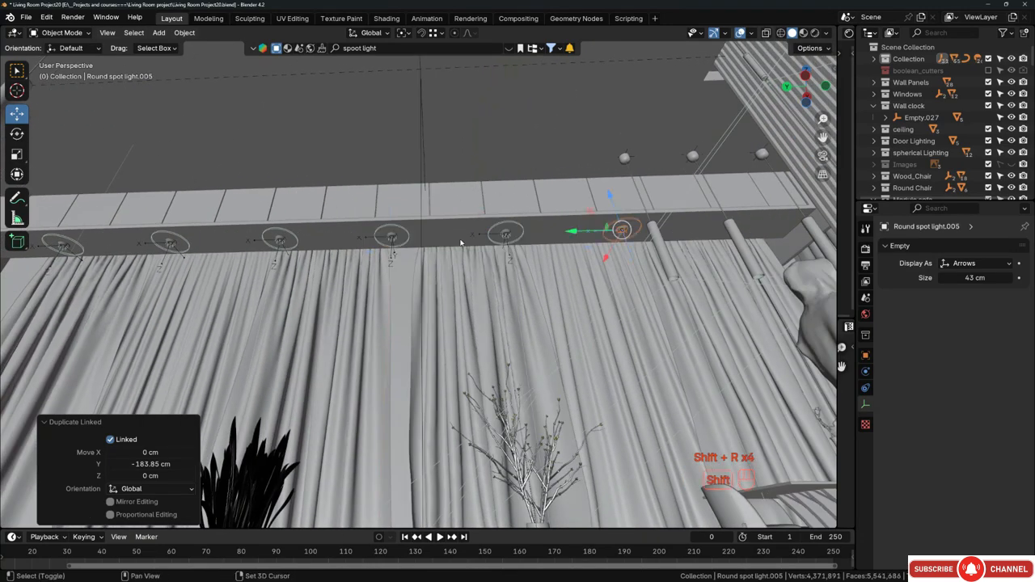
key("shift+r")
With the rendered preview on, set the Spot Size of the curtain fixtures' shared spot light to 110°.
middle_click_drag(342, 247, 451, 257)
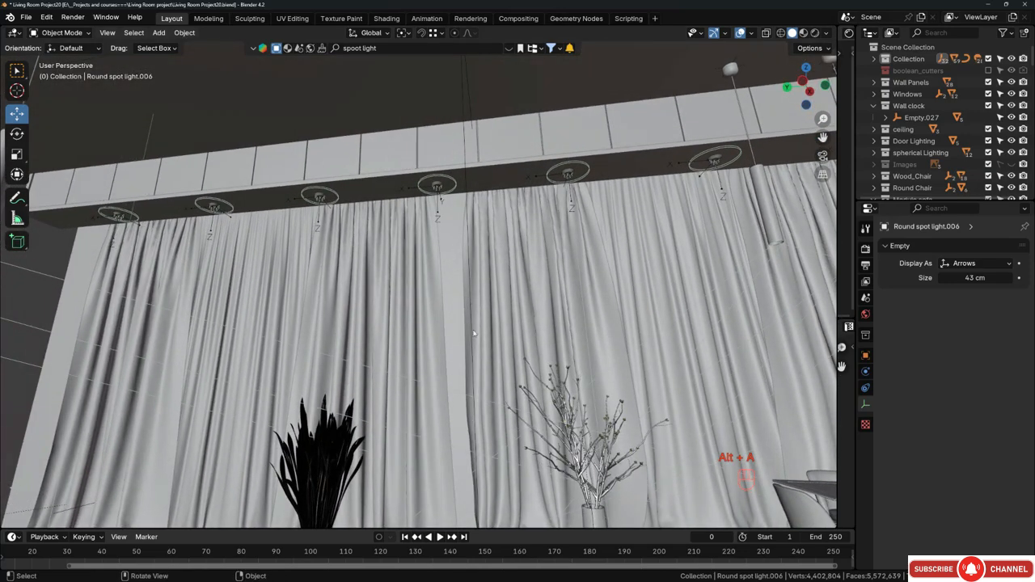
key("z")
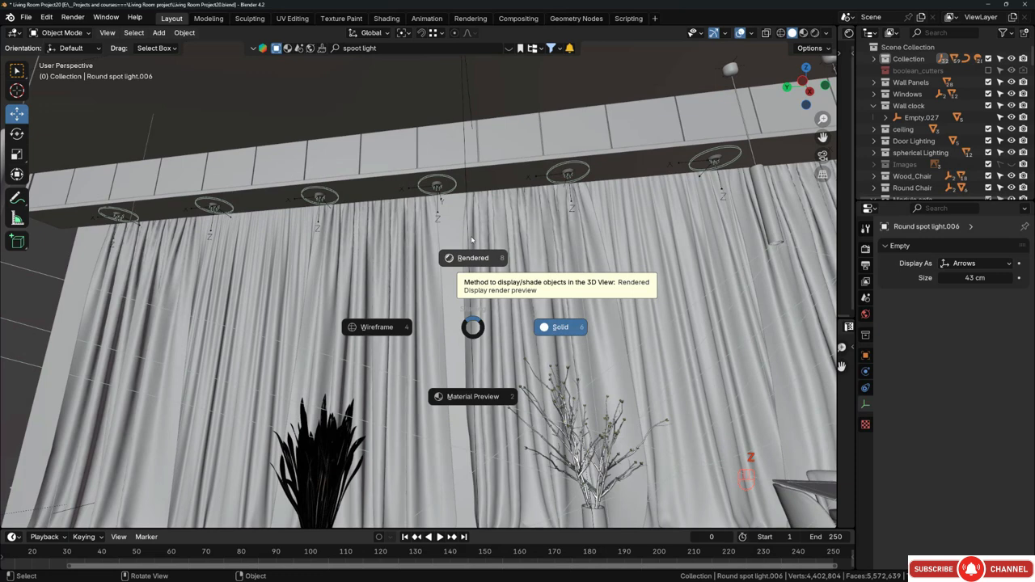
left_click(473, 252)
left_click(348, 249)
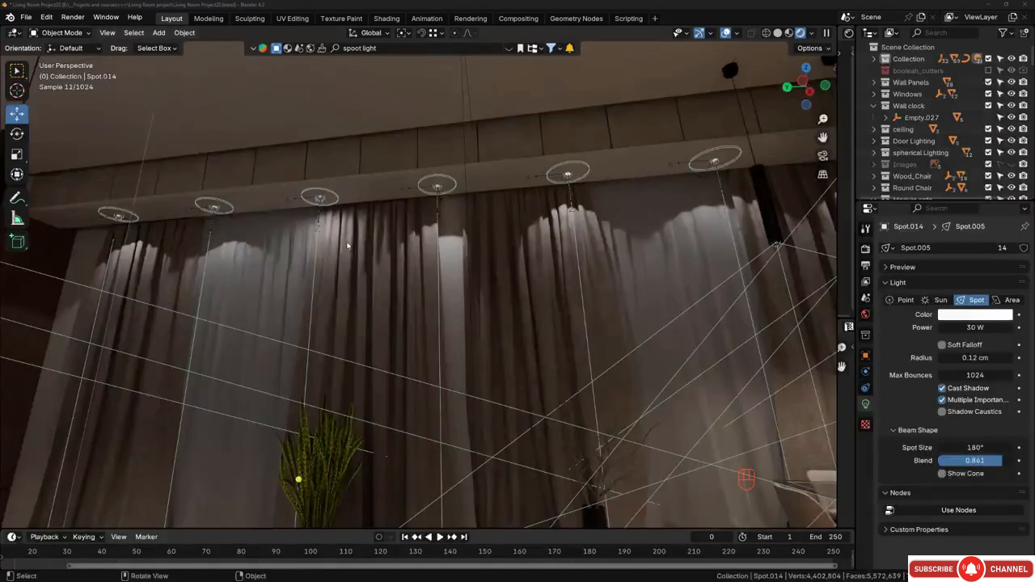
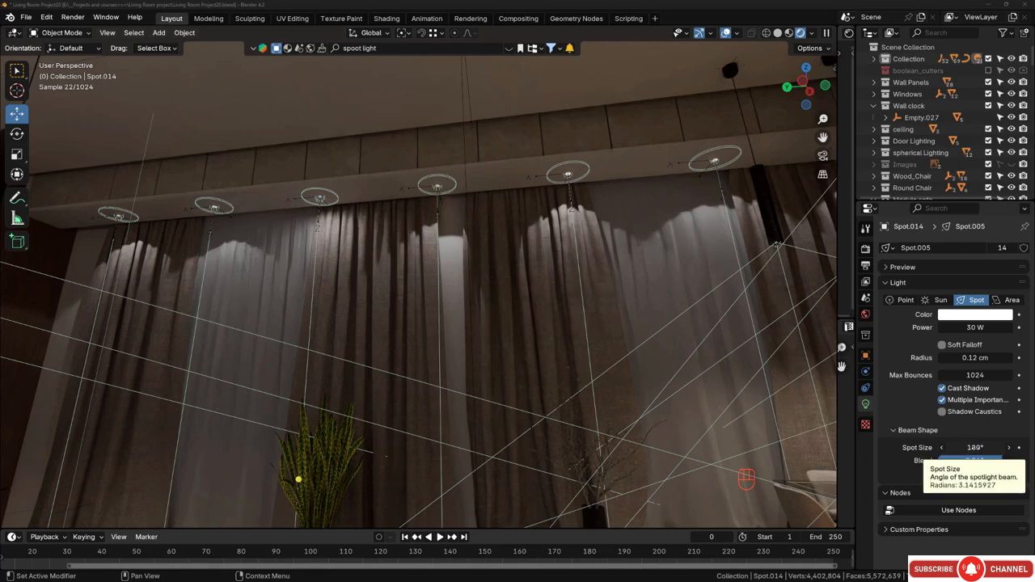
left_click(975, 448)
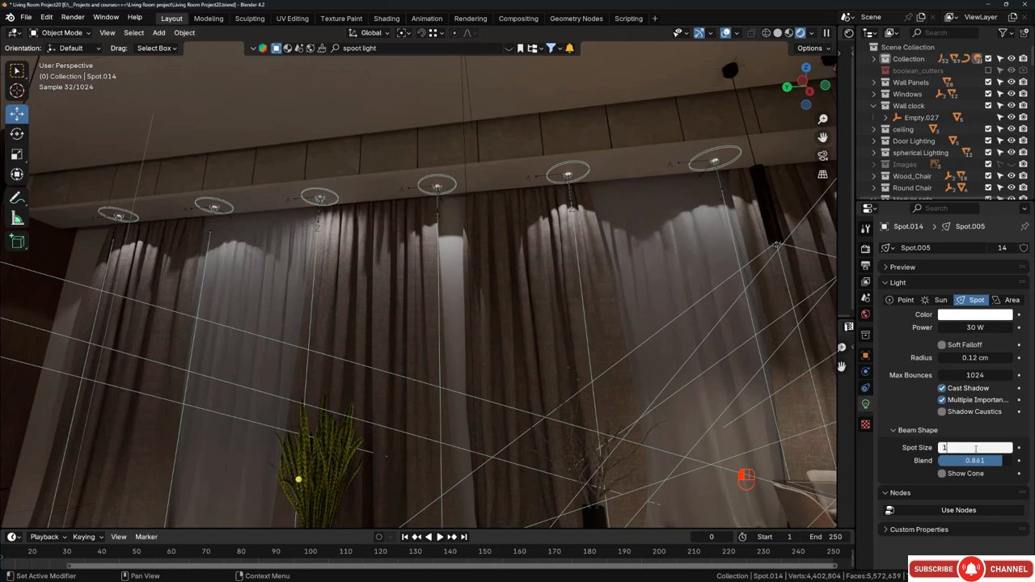
type("110")
key("Return")
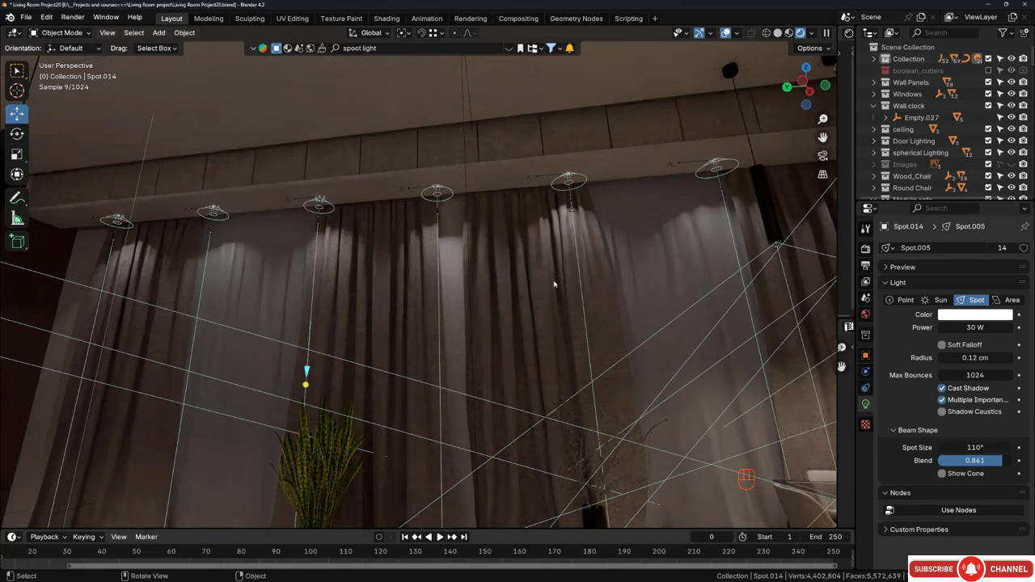
Fly through the rendered room to examine how the curtain fixtures light the curtains and the surrounding interior.
left_click(525, 274)
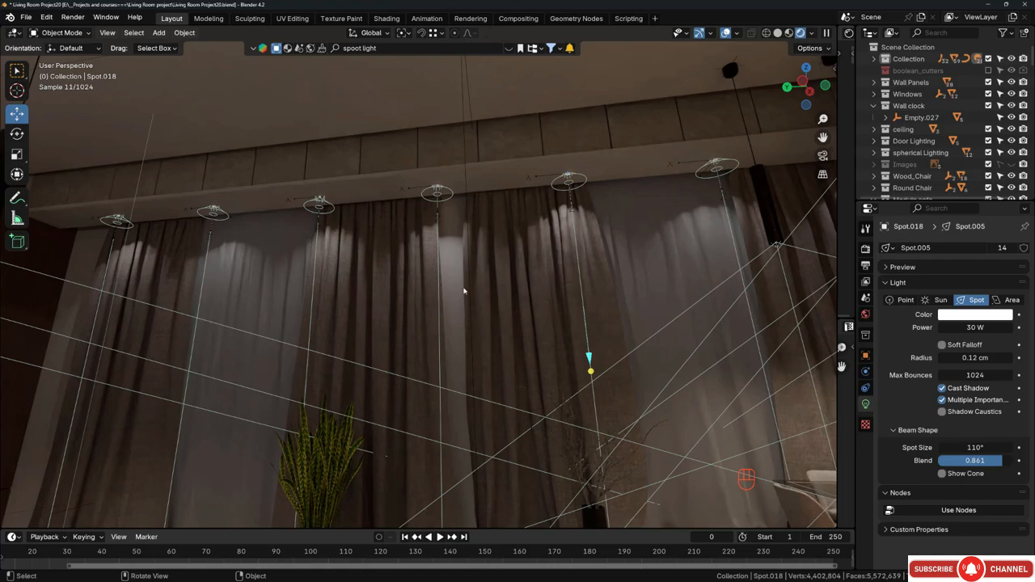
key("shift+grave")
key("a")
key("a")
key("a")
key("a")
key("a")
key("a")
key("a")
key("a")
key("a")
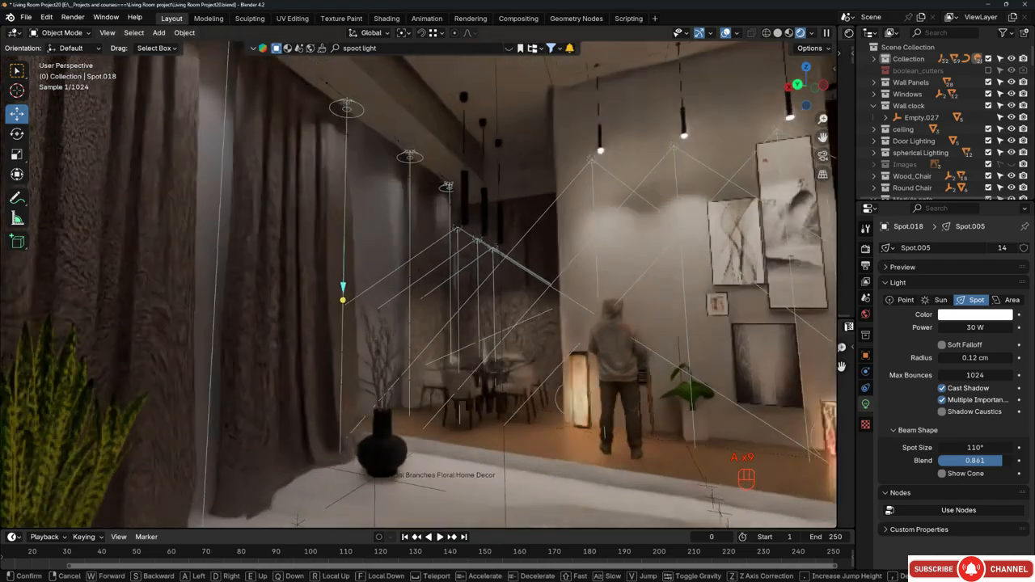
key("d")
key("d")
key("d")
key("d")
key("d")
key("d")
key("d")
key("d")
key("d")
key("d")
key("d")
key("d")
key("d")
key("d")
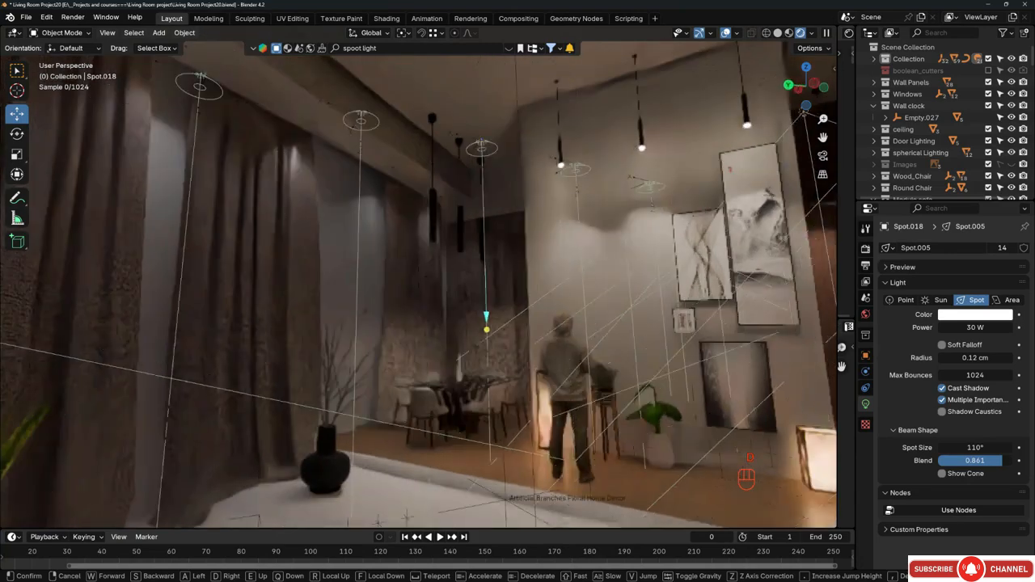
key("s")
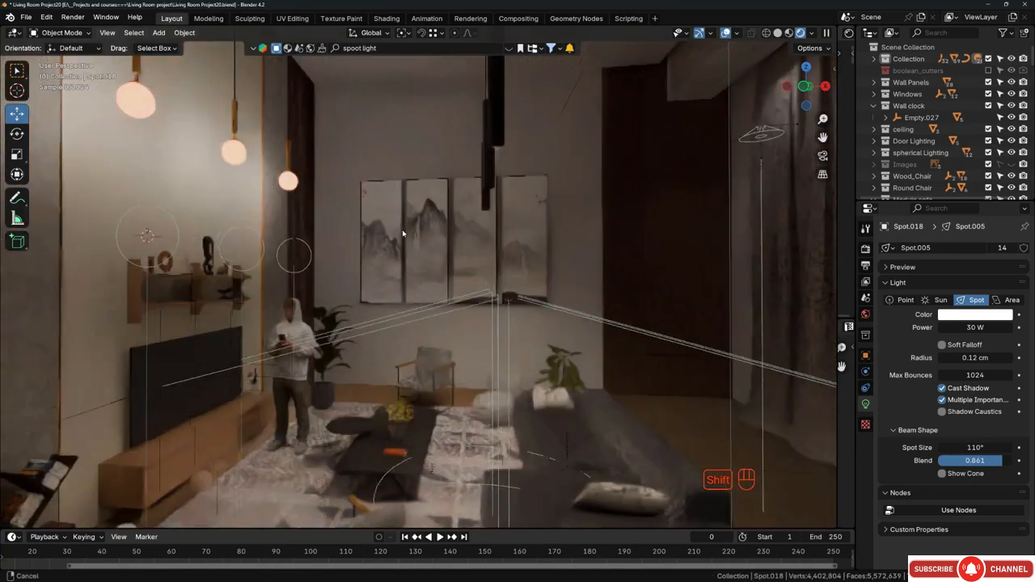
left_click(406, 208)
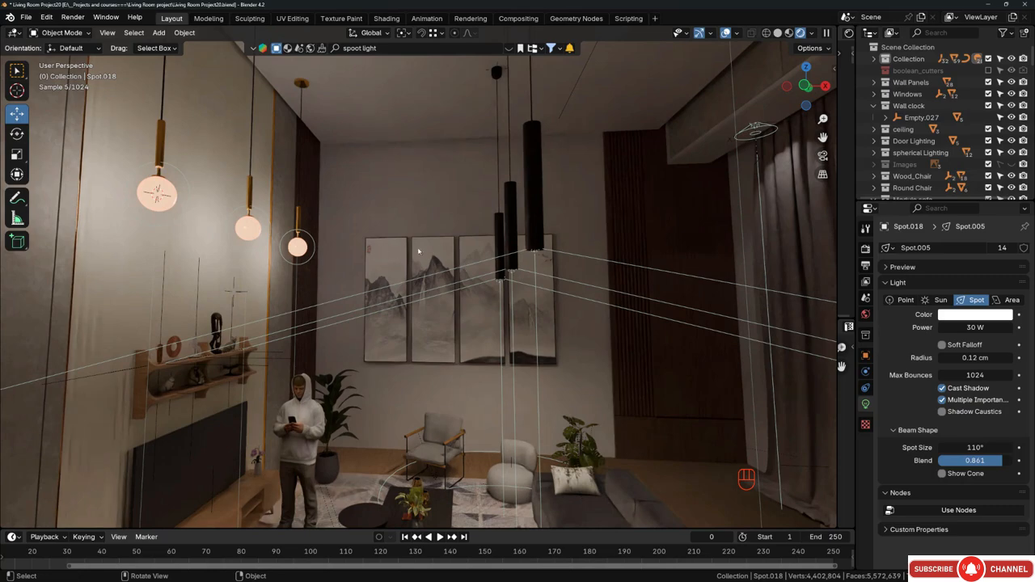
In solid shading, select the Spot.003 light of the pendant nearest the curtains beside the slatted wall.
key("z")
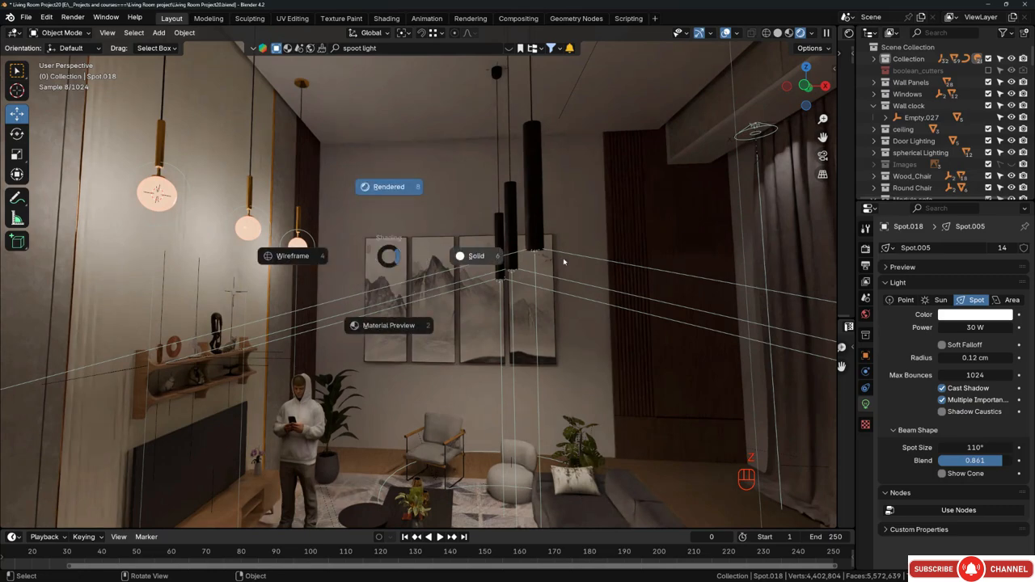
left_click(564, 264)
key("shift+grave")
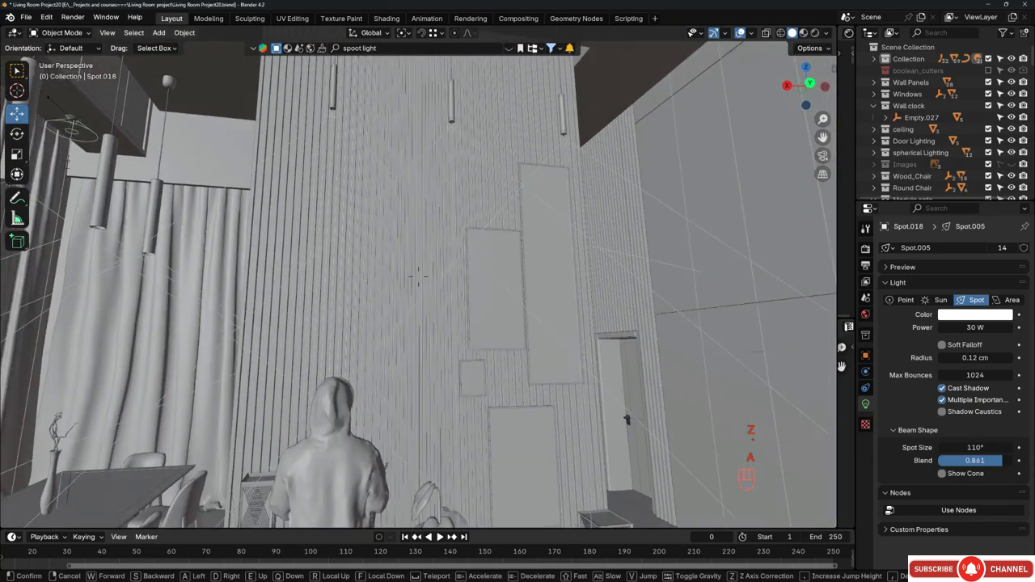
key("a")
left_click(483, 278)
left_click(336, 279)
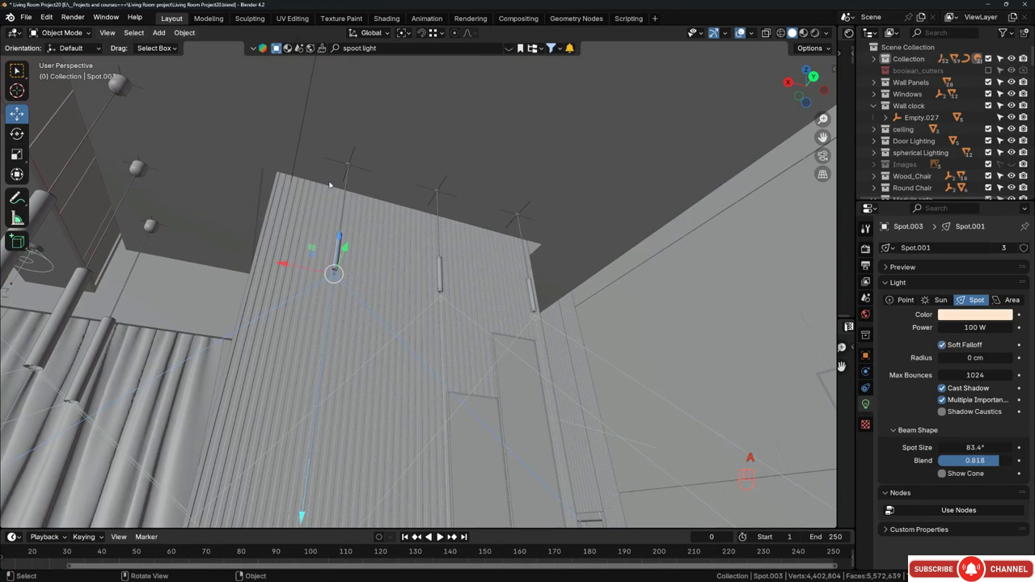
Add the other two pendants' spot lights and the first pendant's cylindrical body to the selection.
middle_click_drag(331, 185, 383, 268)
left_click(483, 352, "shift")
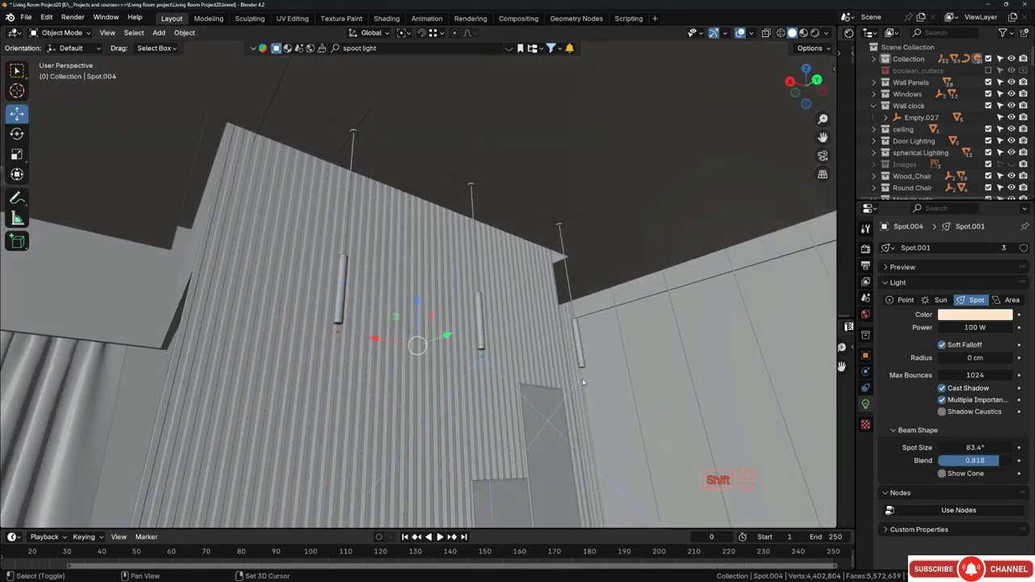
left_click(583, 380, "shift")
left_click(339, 319, "shift")
scroll(346, 267, "up", 3)
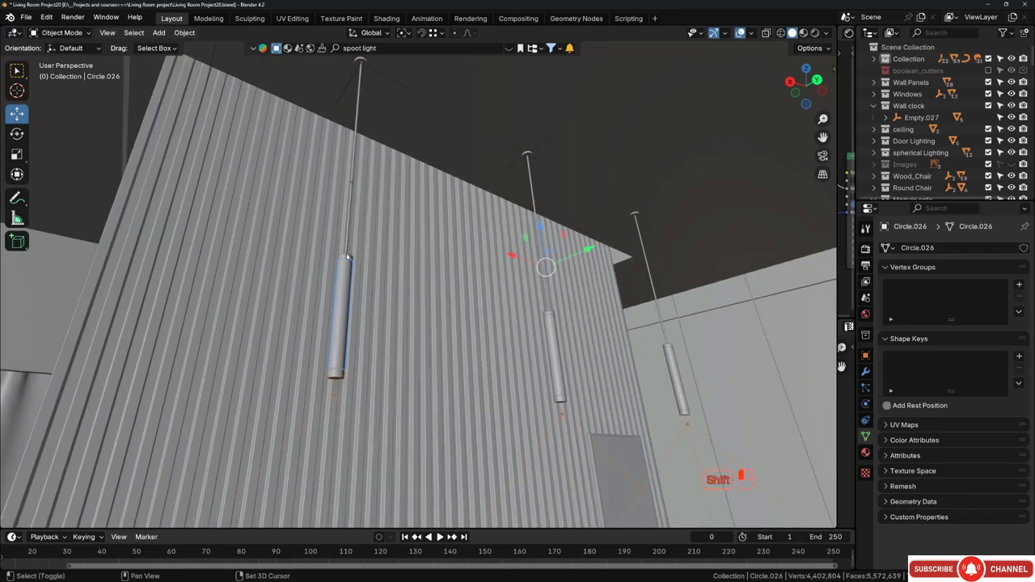
key("ctrl+z")
Add the first pendant's upper cap, cable, ceiling plate and parent empty to the selection.
scroll(347, 260, "up", 2)
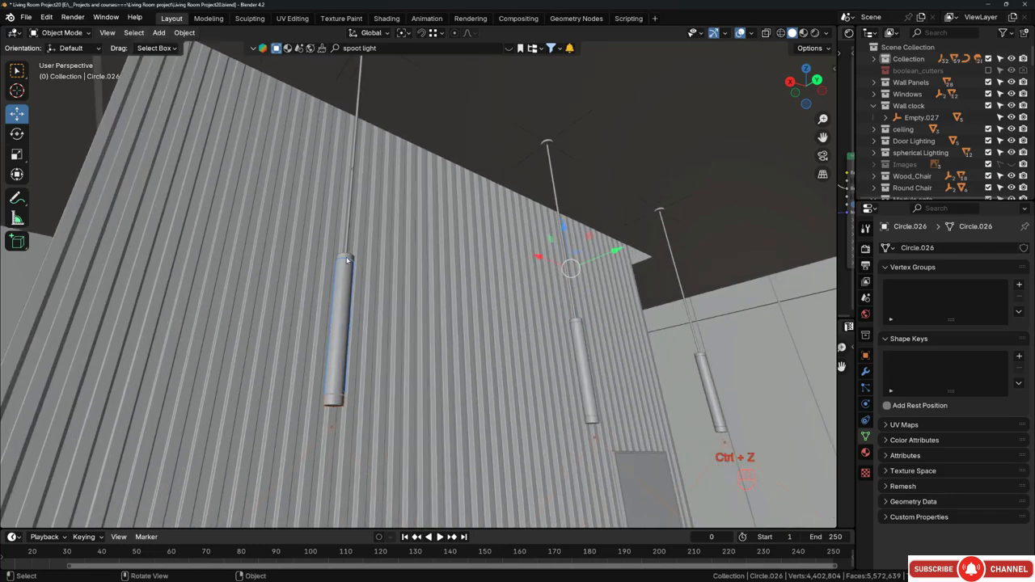
scroll(347, 259, "up", 1)
left_click(347, 257, "shift")
left_click(347, 246, "shift")
scroll(350, 293, "down", 4)
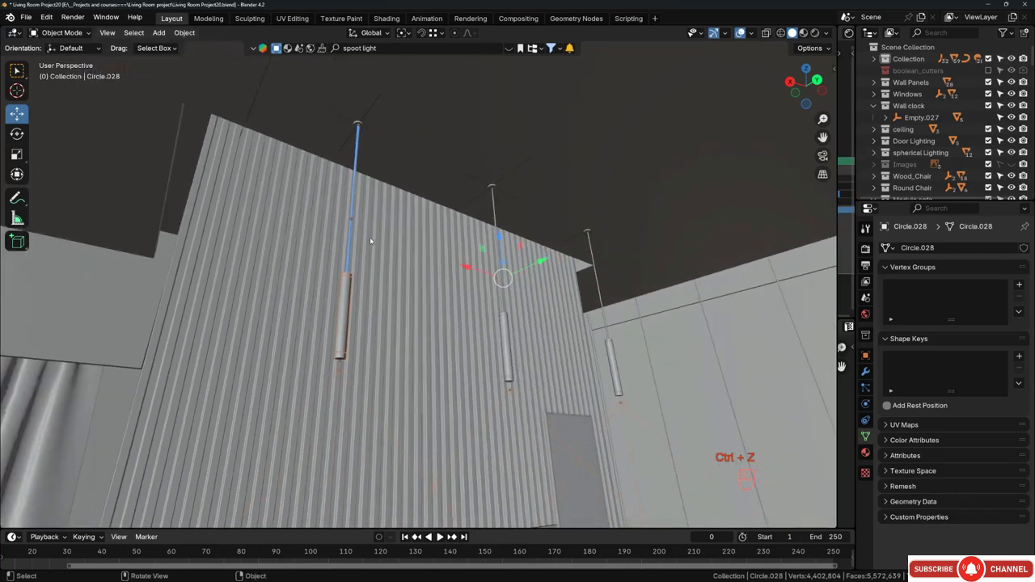
middle_click_drag(369, 237, 377, 244)
scroll(364, 129, "up", 3)
left_click(369, 129, "shift")
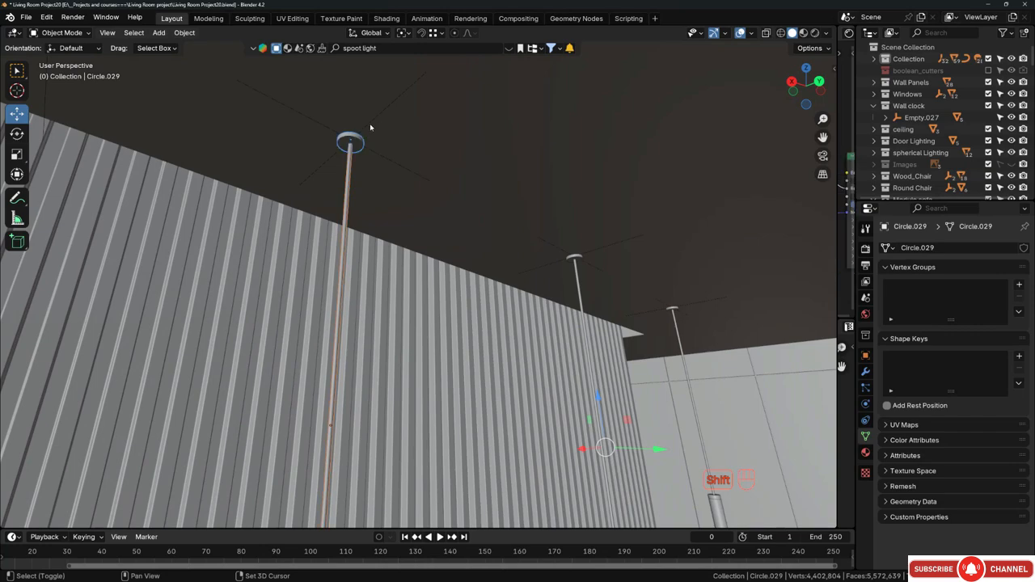
left_click(370, 125, "shift")
Deselect the spot lights of the other two pendants so only the first pendant's parts stay selected.
scroll(364, 260, "down", 5)
mouse_move(365, 264)
middle_mouse_down()
mouse_move(374, 273)
mouse_move(364, 272)
middle_mouse_up()
left_click_drag(437, 368, 573, 420, "ctrl")
Duplicate the complete pendant with its spot light and offset the copy 194.68 cm along Y.
middle_click_drag(441, 314, 502, 293)
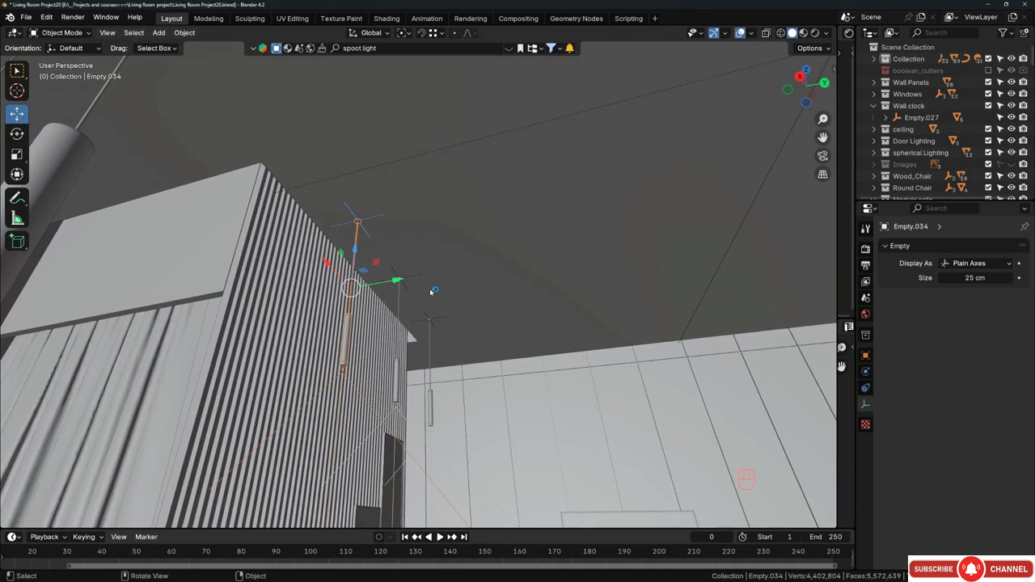
key("shift+d")
key("y")
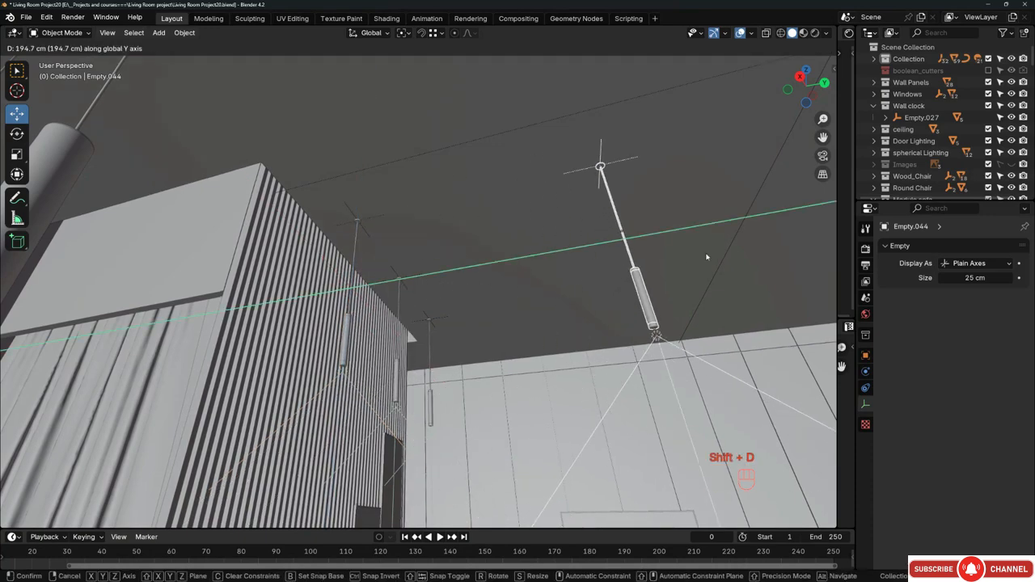
left_click(597, 255)
In a top wireframe view, move the duplicated pendant 854.62 cm along Y to the far end of the room beyond the sofa.
middle_click_drag(597, 256, 355, 249, "shift")
middle_click_drag(354, 249, 456, 248)
key("KP_7")
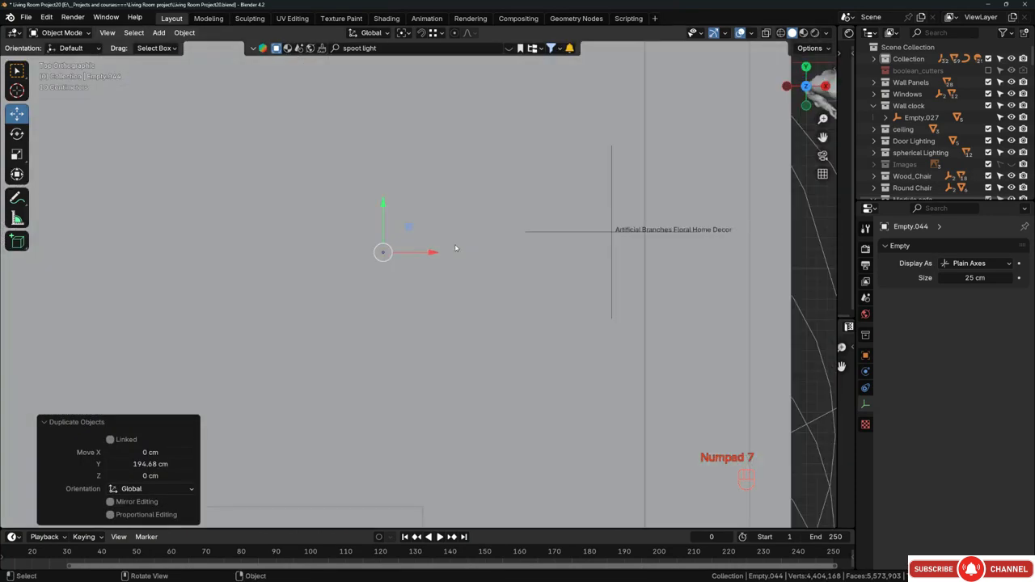
key("z")
scroll(503, 331, "down", 8)
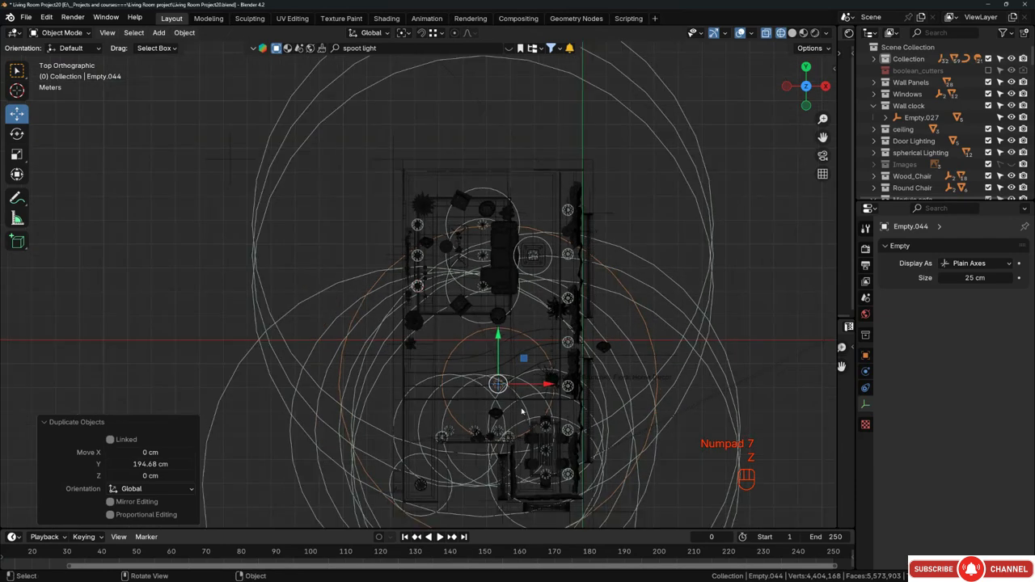
key("g")
left_click(502, 172)
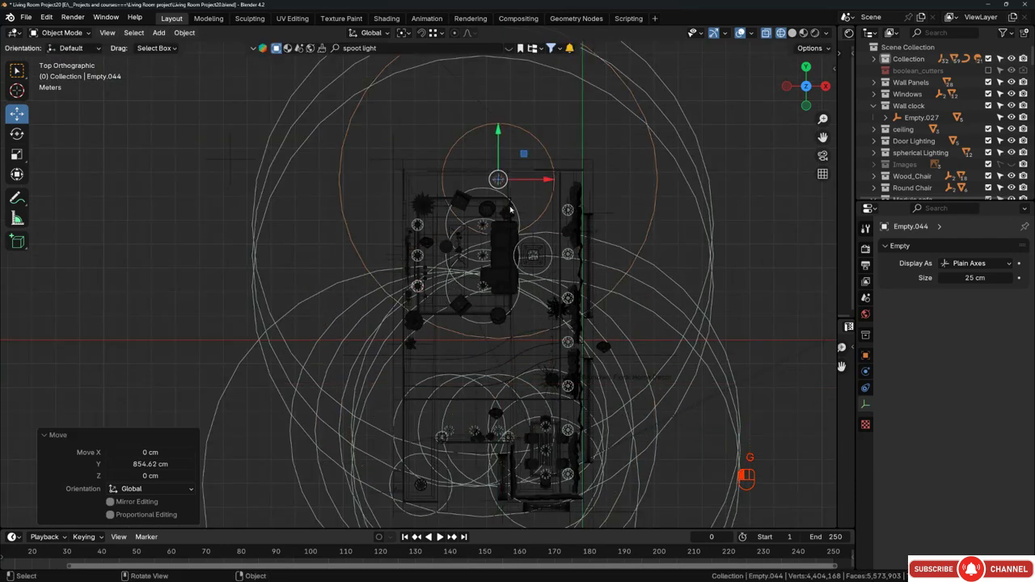
Nudge the duplicated pendant 11.05 cm along X and 3.315 cm along Y to position it in front of the far wall.
scroll(503, 169, "up", 3)
scroll(502, 169, "up", 5)
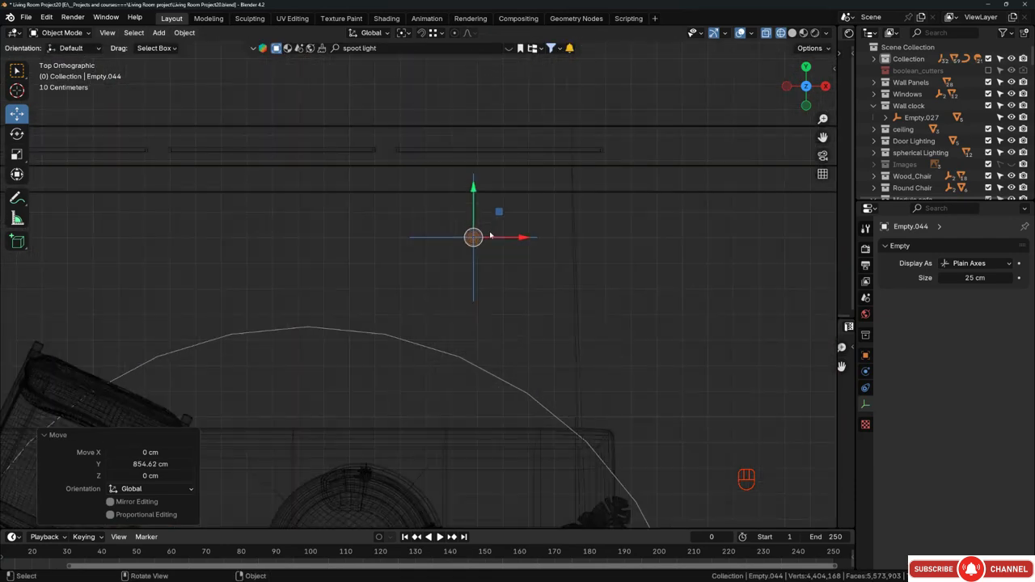
key("g")
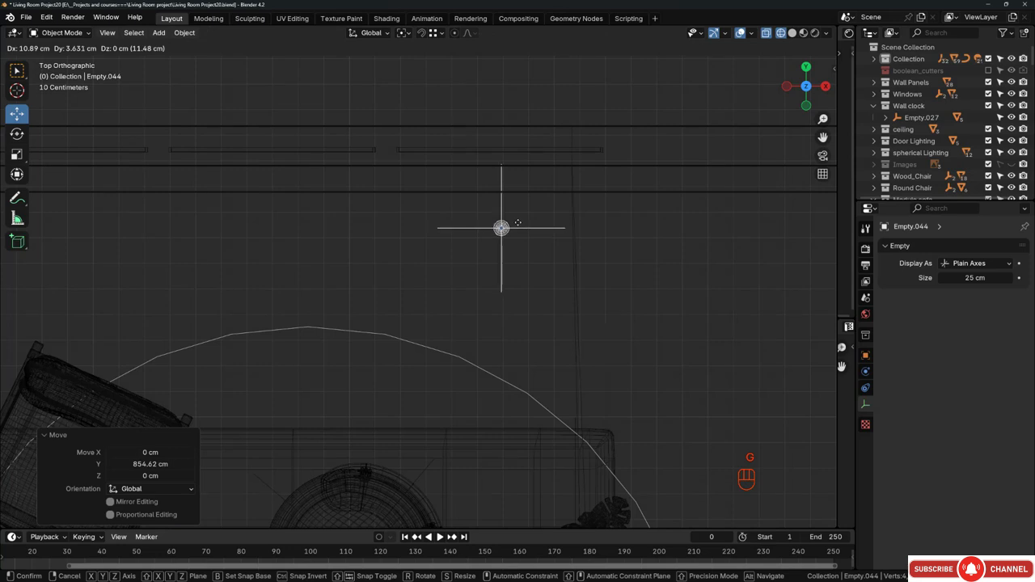
left_click(520, 227)
scroll(522, 249, "up", 2)
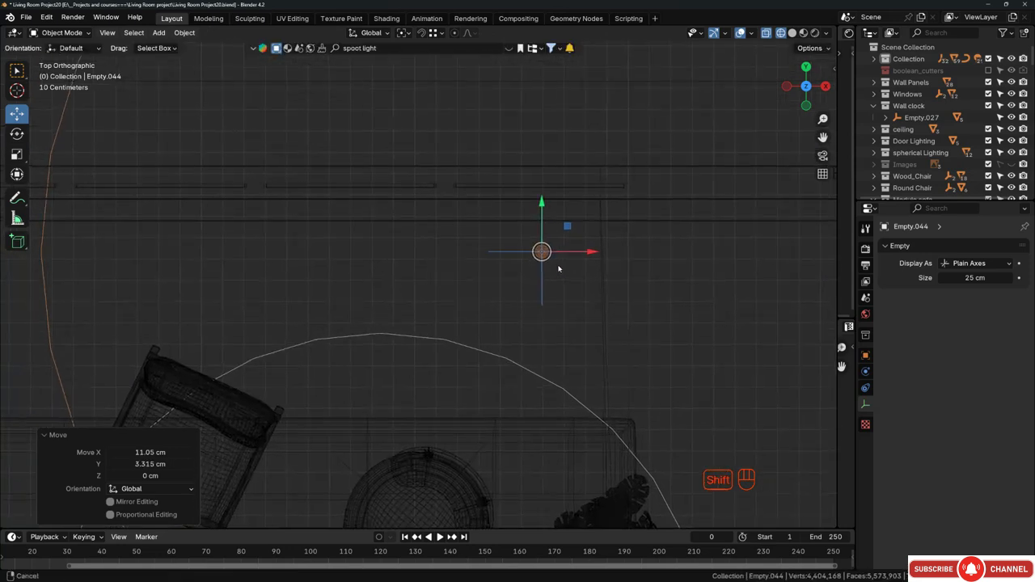
Make three linked duplicates of the pendant in a row along the far wall, each offset -88.842 cm along X.
key("alt+d")
key("x")
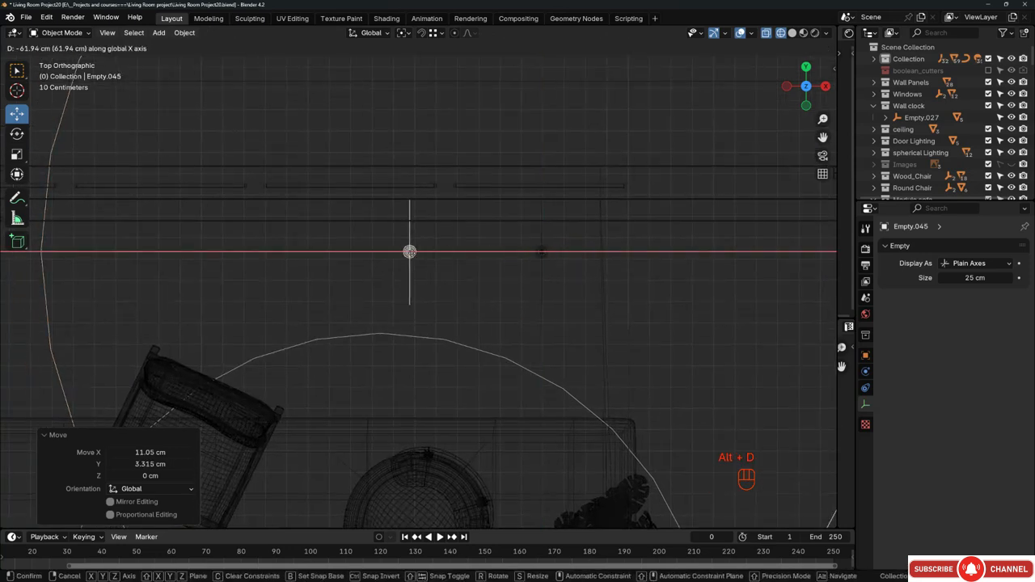
left_click(376, 254)
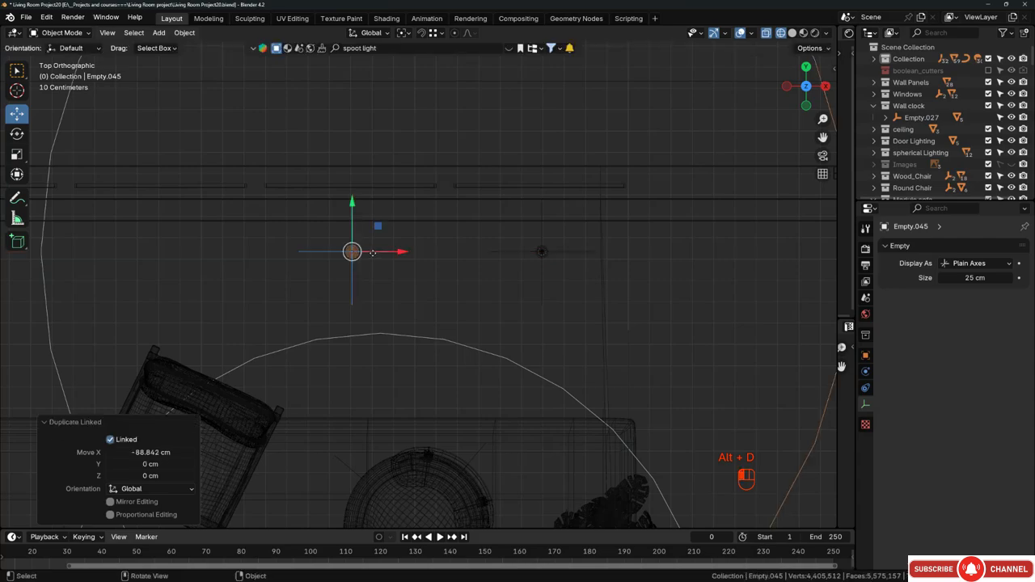
key("shift+r")
scroll(375, 257, "down", 2)
middle_click_drag(227, 247, 402, 254, "shift")
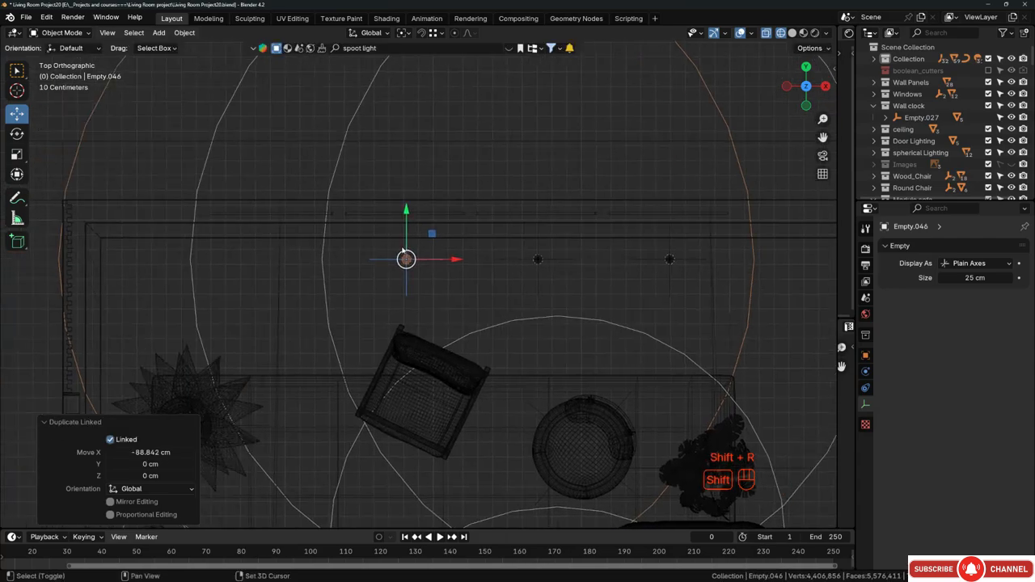
key("shift+r")
In a solid perspective view, add the spot lights of the other three far-wall pendants to the selection.
mouse_move(450, 342)
middle_mouse_down()
mouse_move(457, 262)
mouse_move(406, 268)
middle_mouse_up()
key("z")
left_click(617, 299)
scroll(405, 268, "up", 3)
left_click(390, 271, "shift")
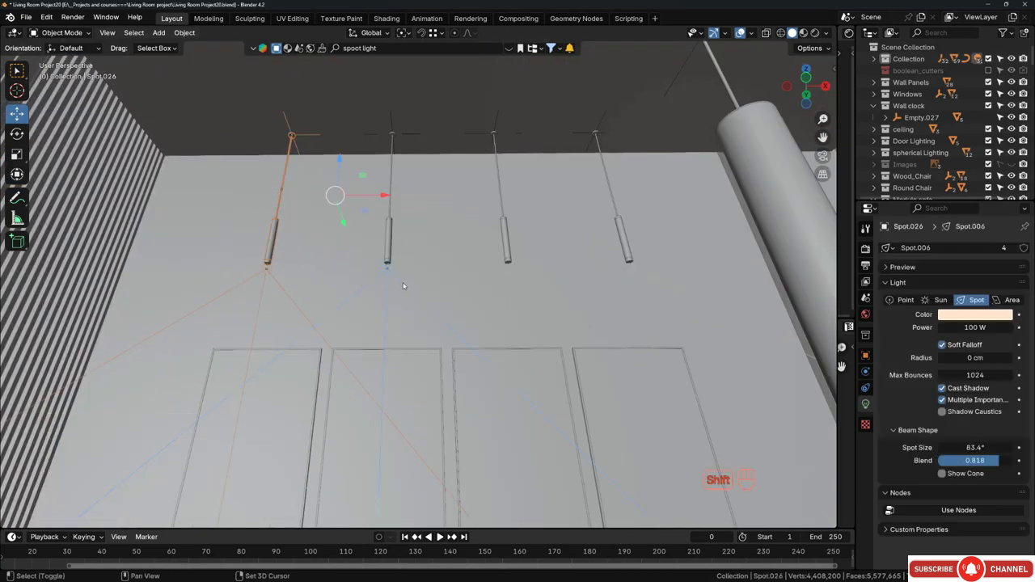
left_click(527, 285, "shift")
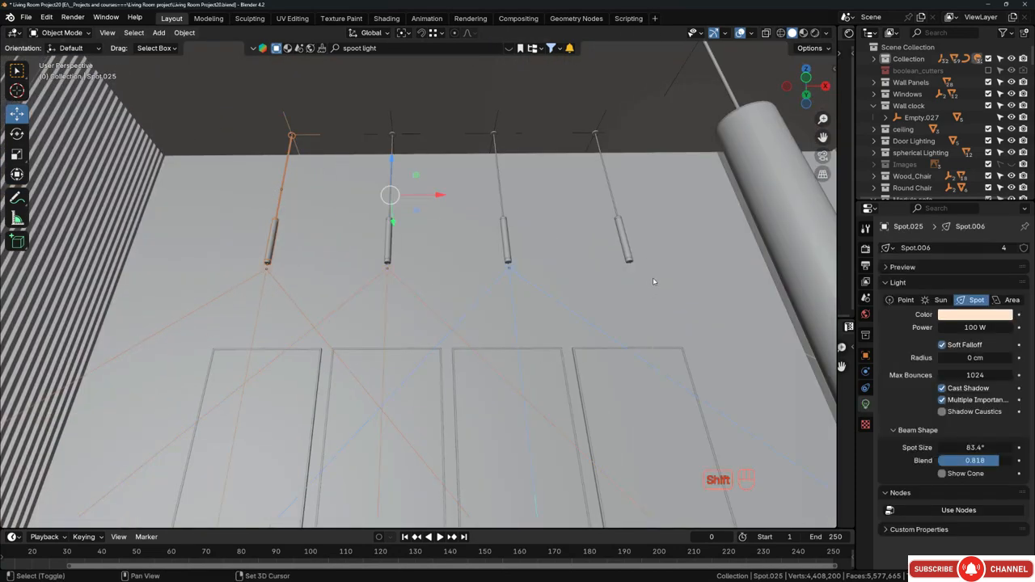
left_click(654, 277, "shift")
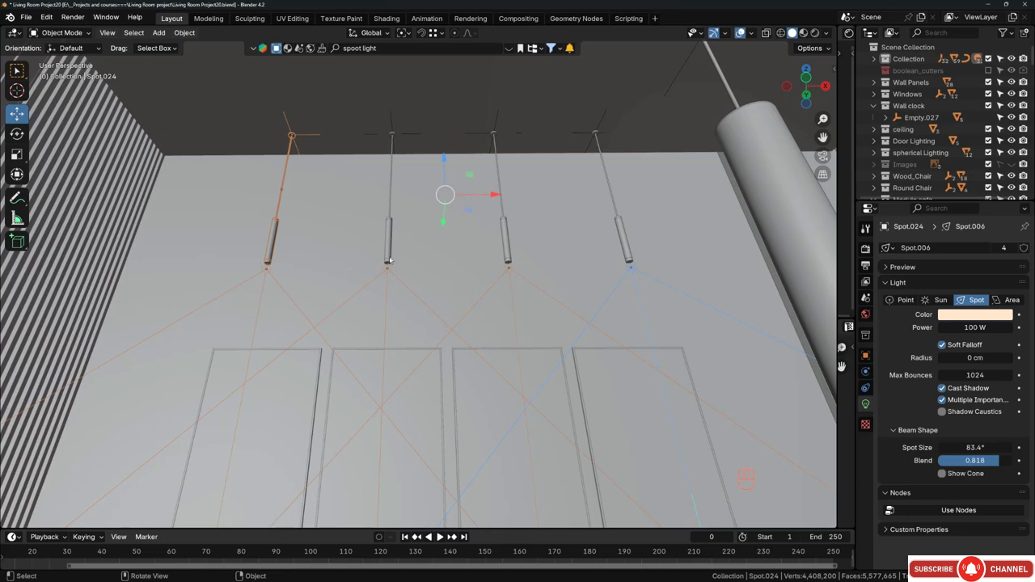
left_click(405, 33)
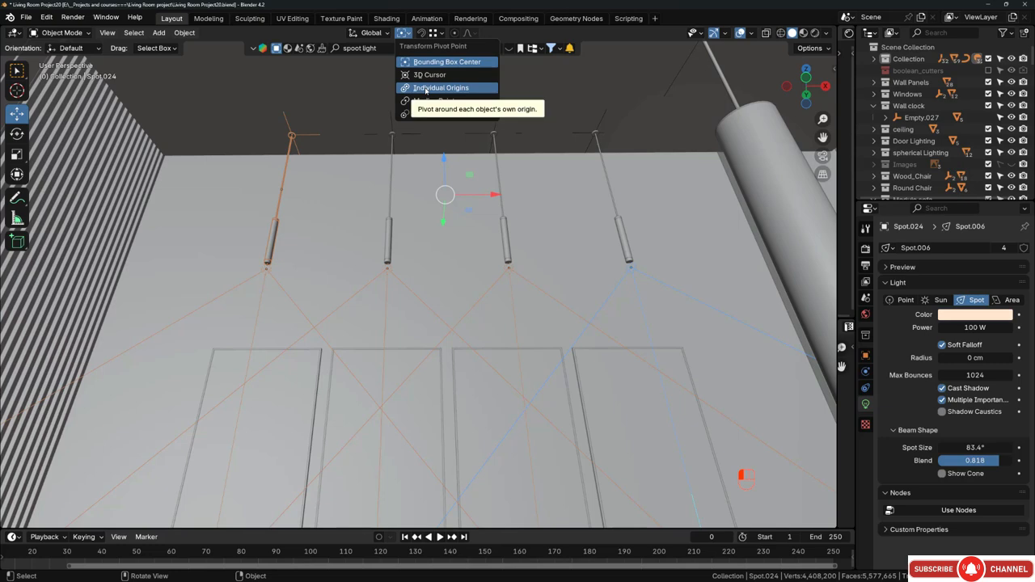
scroll(352, 219, "down", 2)
middle_click_drag(356, 231, 350, 220)
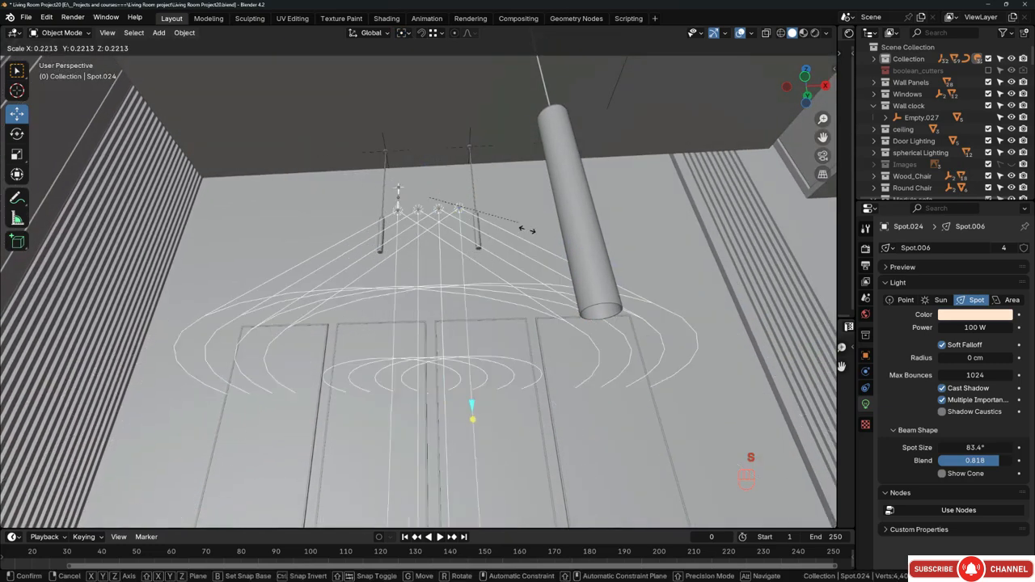
right_click(480, 228)
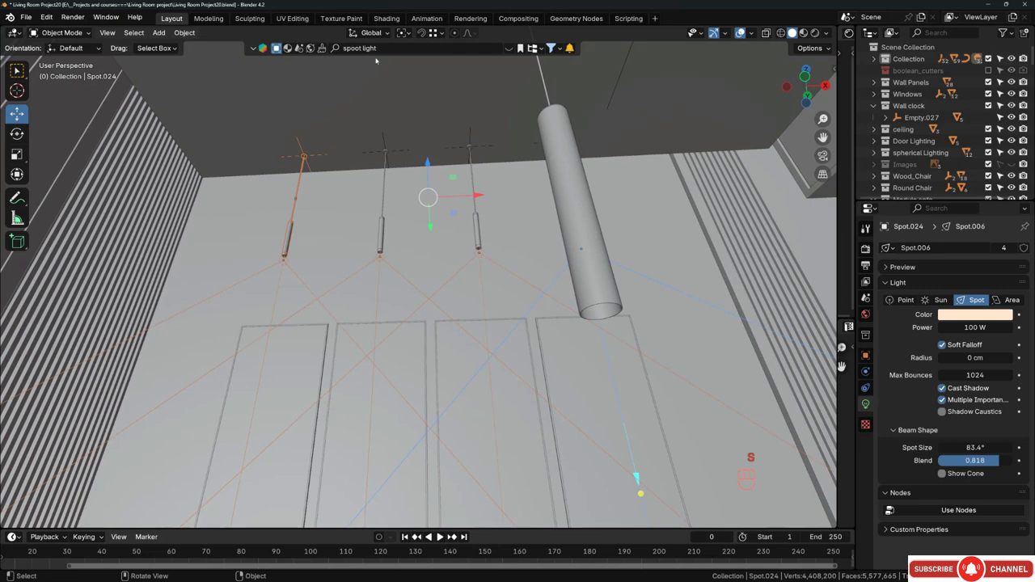
Set the transform pivot point to Individual Origins.
left_click(404, 33)
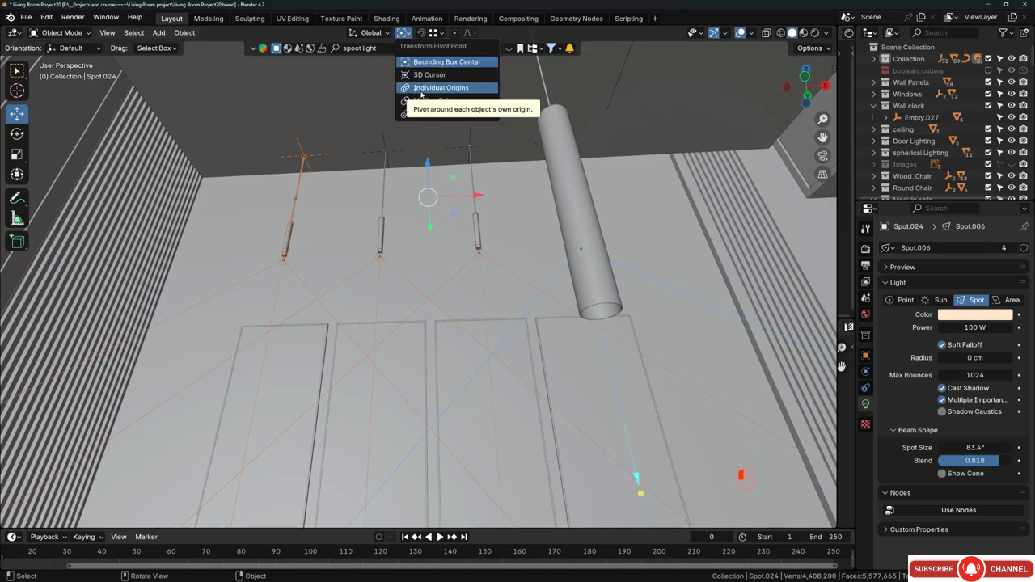
left_click(441, 91)
key("s")
right_click(567, 344)
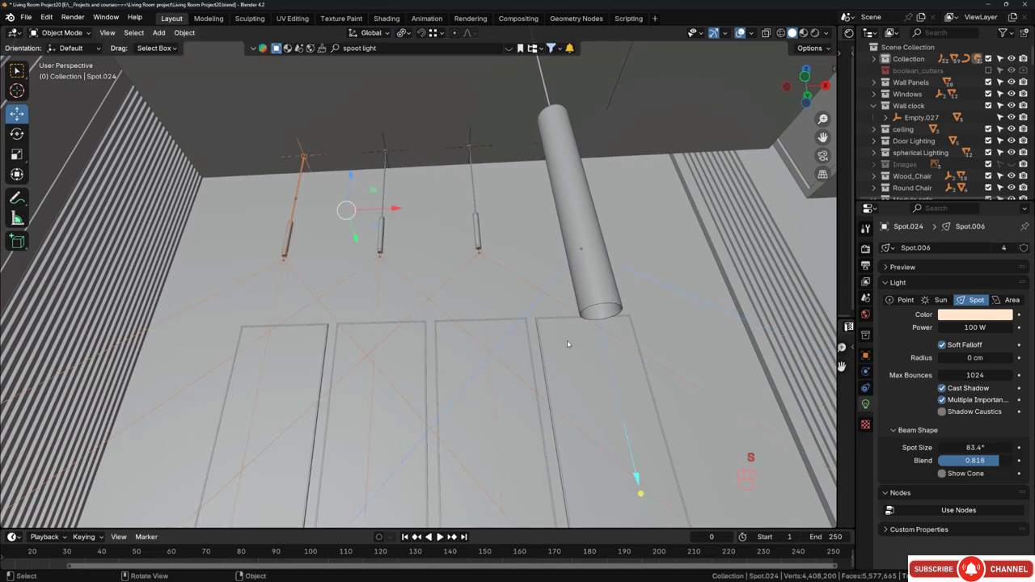
Deselect the last pendant's body, cable and empty so only the four far-wall spot lights stay selected.
left_click_drag(268, 214, 303, 224, "ctrl")
left_click_drag(261, 115, 320, 178, "ctrl")
key("s")
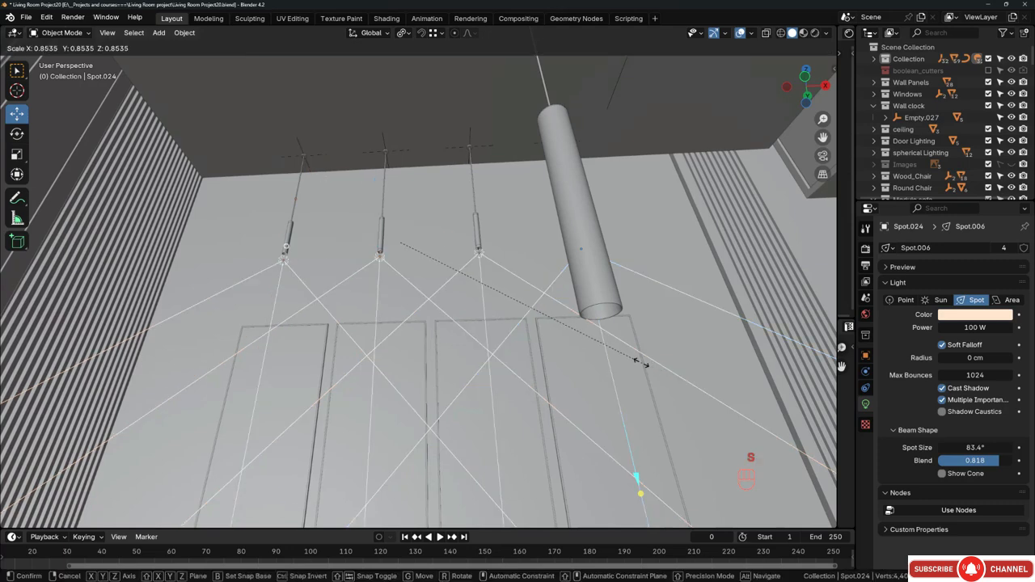
left_click(580, 334)
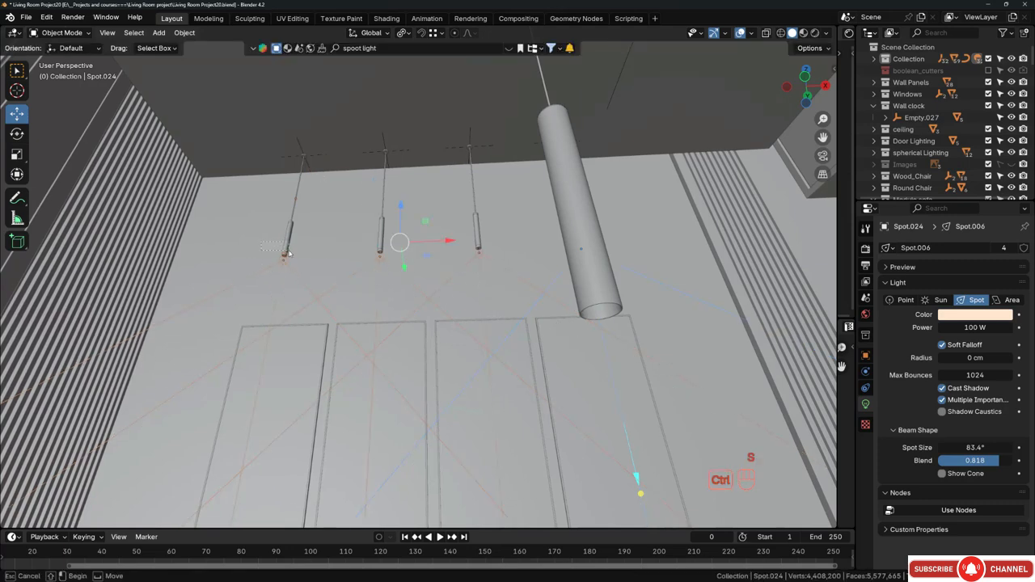
left_click_drag(293, 257, 294, 257, "ctrl")
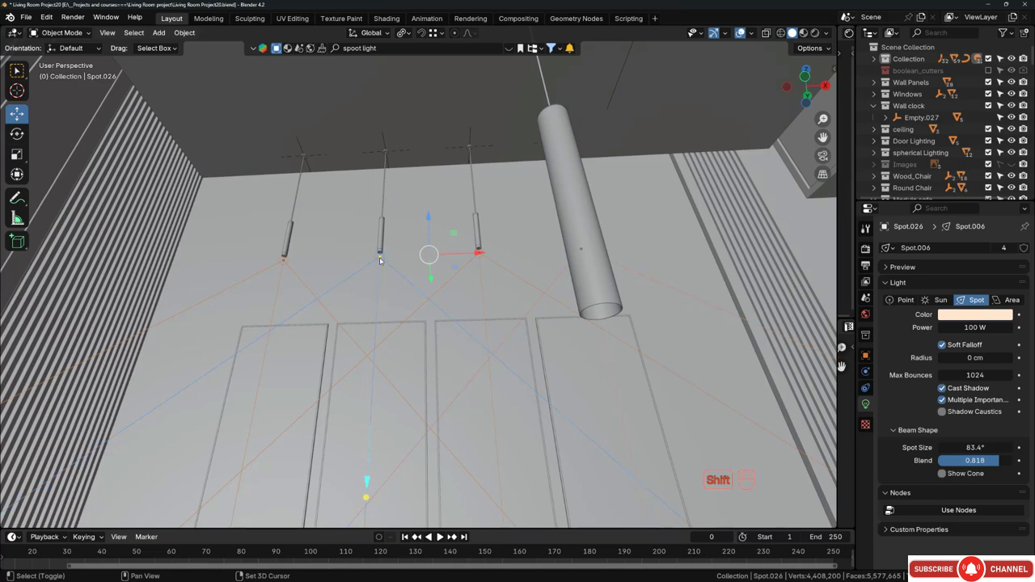
Shrink the four far-wall spot lights around their own origins with successive scalings of 0.134, 0.221 and 0.639.
key("s")
left_click(449, 271)
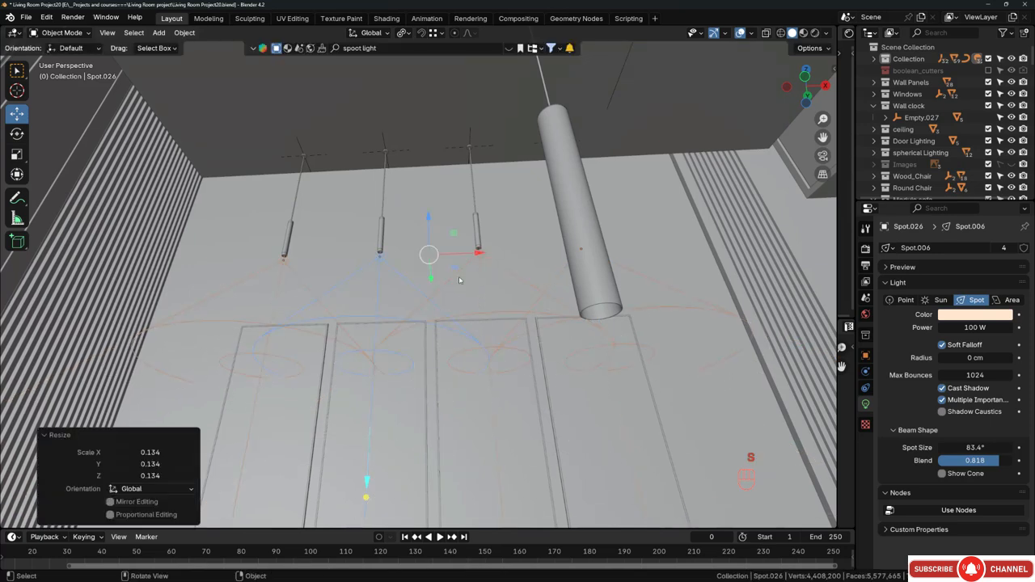
key("s")
left_click(490, 296)
key("s")
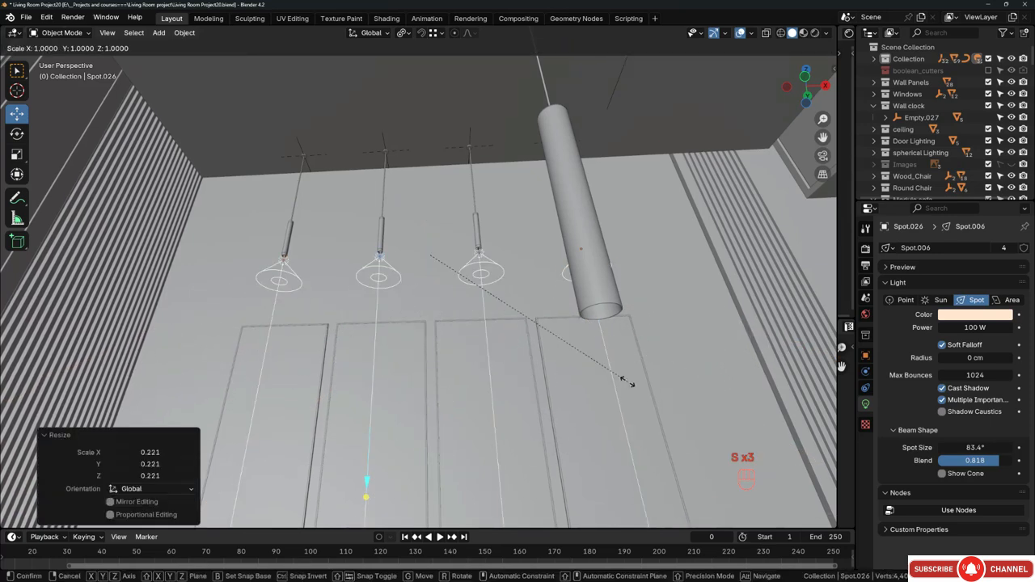
left_click(547, 340)
middle_click_drag(491, 280, 450, 253)
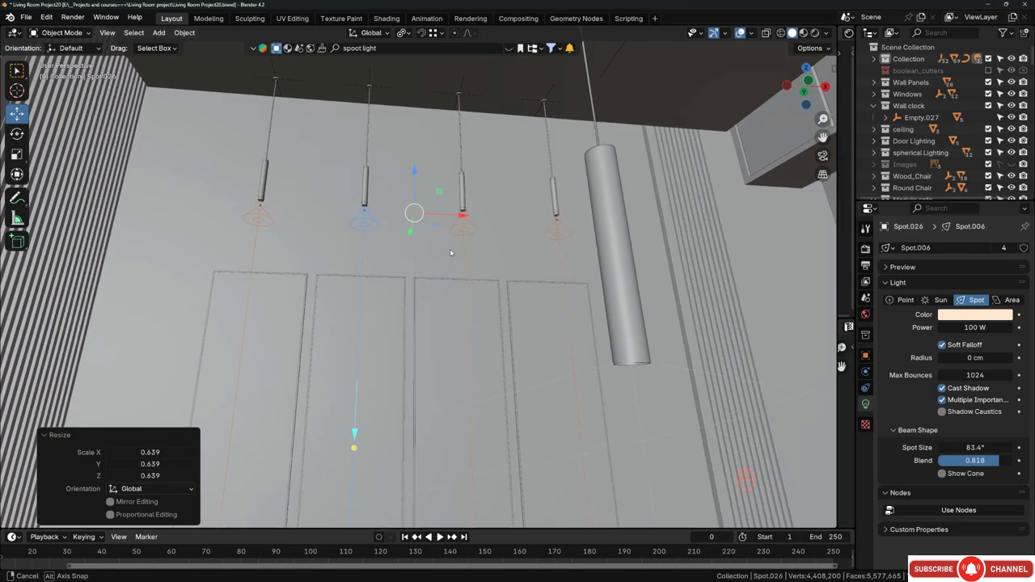
Open the object-type selectability settings and select the spot lights of the three large cylindrical pendants near the curtain.
scroll(451, 253, "down", 1)
left_click(537, 333)
middle_click_drag(537, 333, 533, 248)
left_click(569, 330)
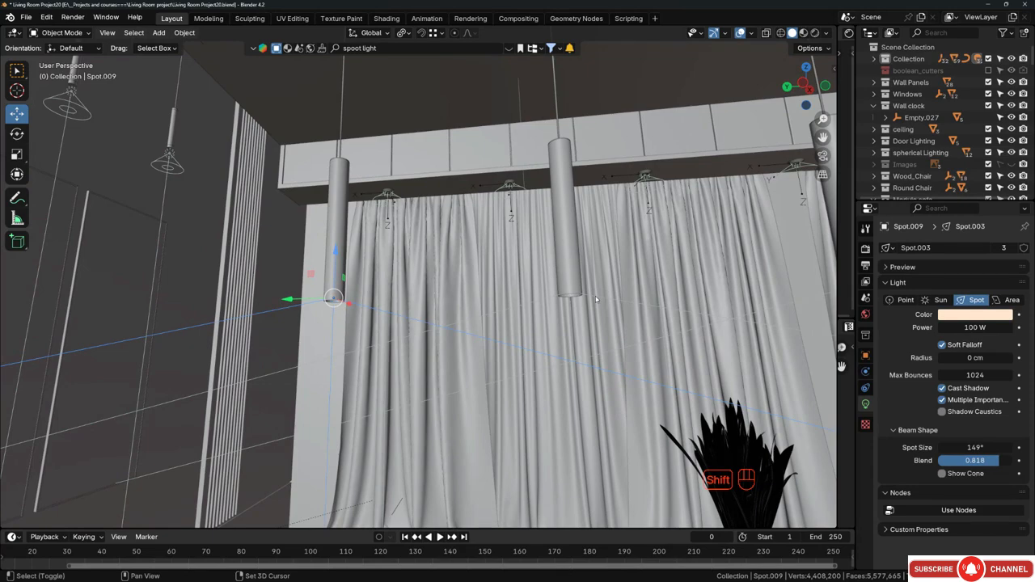
left_click(695, 33)
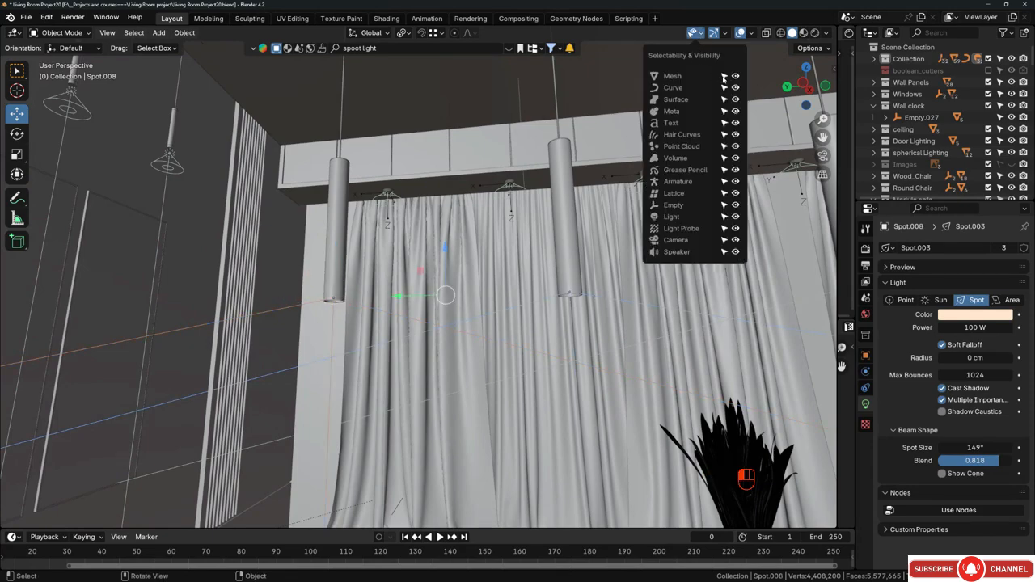
middle_click_drag(615, 243, 551, 266)
left_click(559, 251, "shift")
Shrink the three large pendants' spot lights with repeated scalings, including 0.576, 0.564 and 0.506, finishing with a factor of 0.328.
key("s")
left_click(570, 213)
key("s")
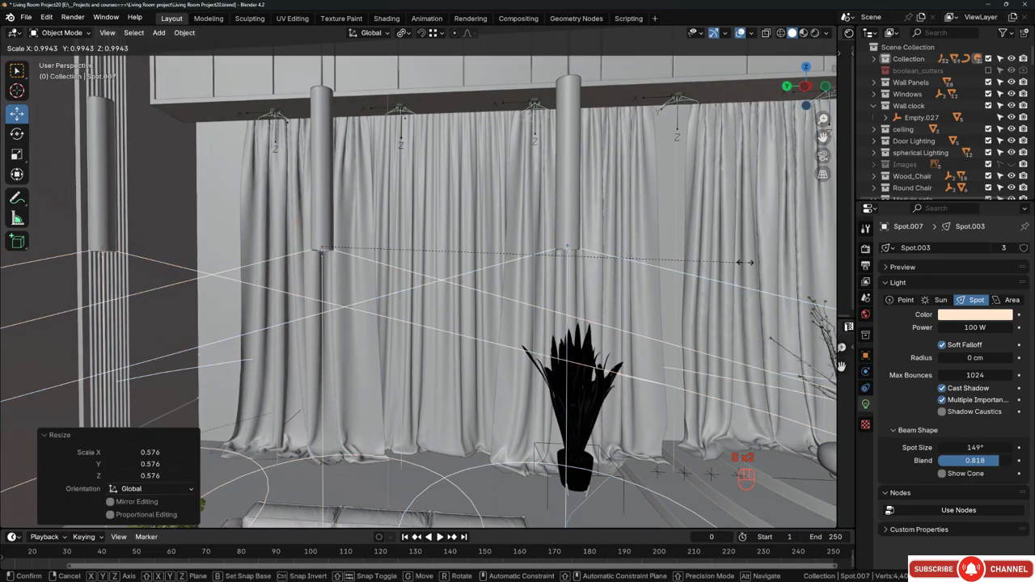
left_click(486, 227)
key("s")
left_click(544, 254)
key("s")
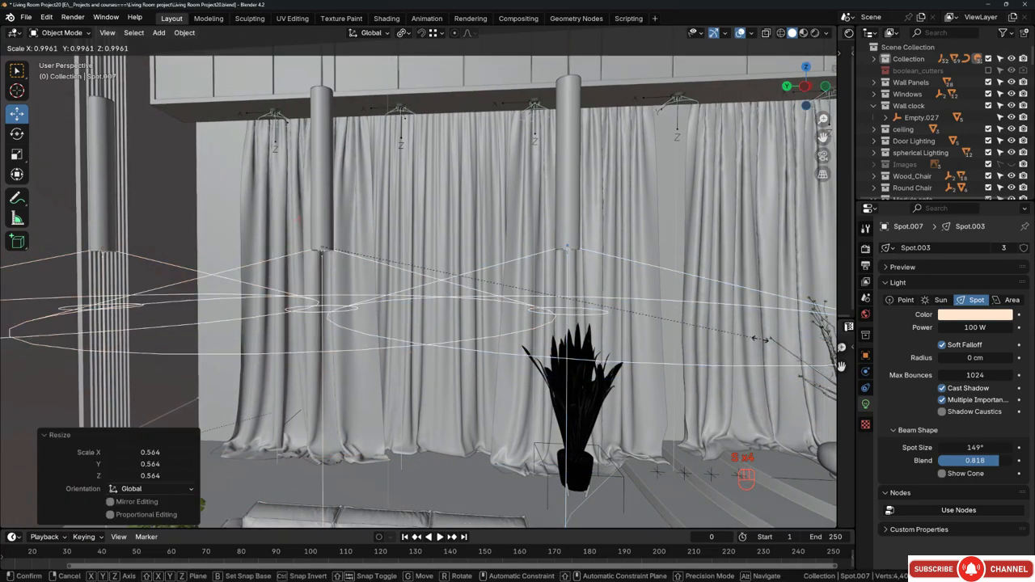
left_click(512, 283)
key("s")
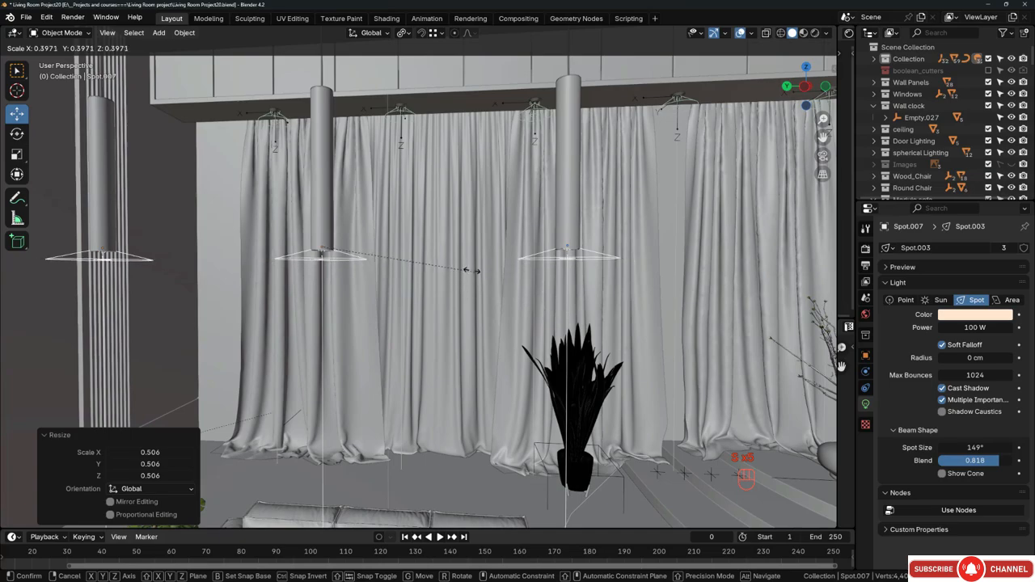
left_click(648, 271)
Select the spot lights of the three slim pendants at the slatted wall and scale them down to small cones.
mouse_move(649, 271)
middle_mouse_down()
mouse_move(658, 259)
mouse_move(690, 269)
mouse_move(603, 261)
mouse_move(634, 265)
middle_mouse_up()
scroll(633, 265, "up", 4)
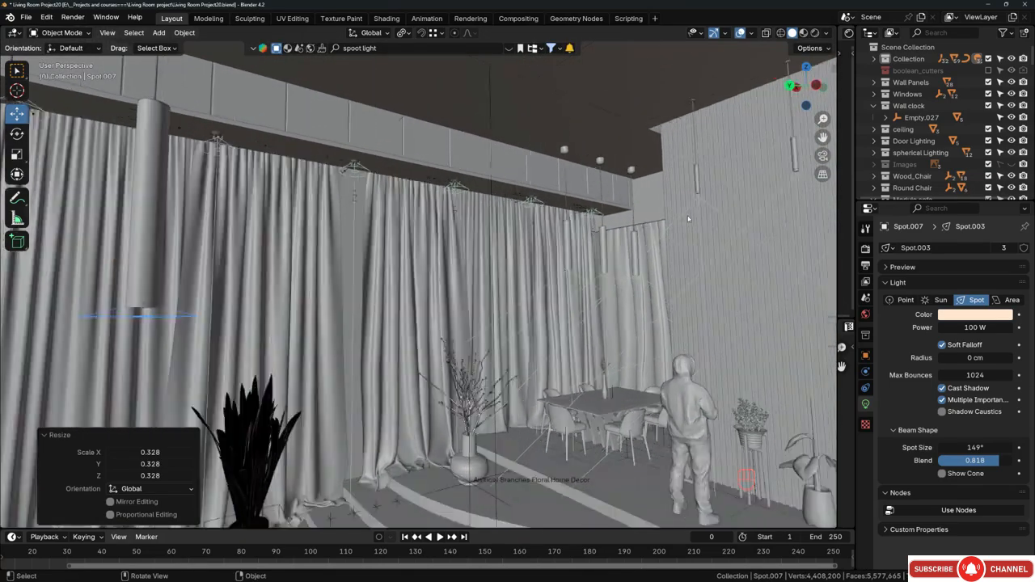
left_click(673, 219)
middle_click_drag(673, 219, 658, 202)
left_click(592, 225, "shift")
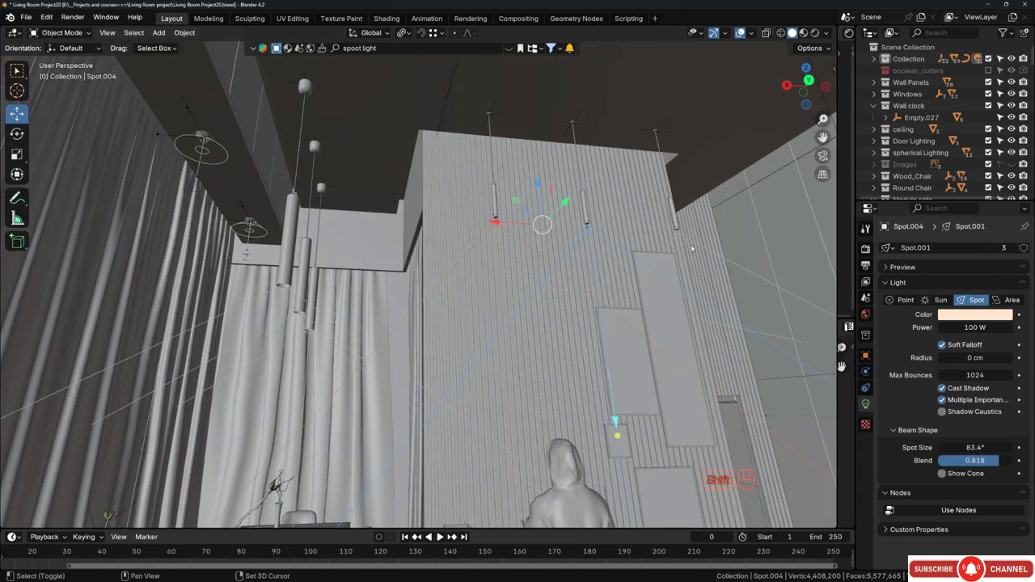
key("s")
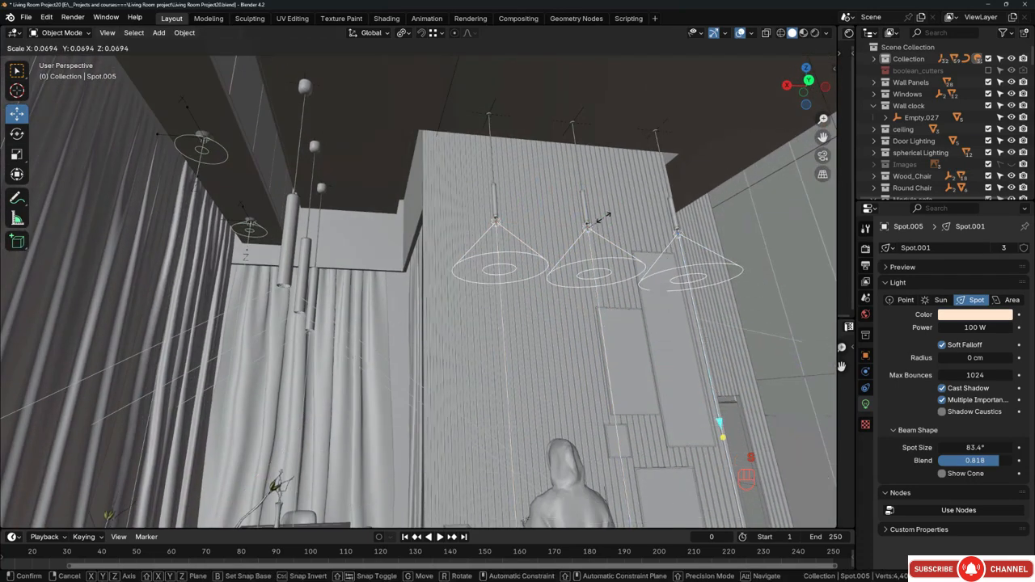
left_click(601, 223)
key("s")
left_click(613, 288)
Select the spot lights of the three pendants above the dining table and scale them by 0.034.
middle_click_drag(581, 305, 561, 310)
left_click(305, 309)
middle_click_drag(305, 308, 305, 337)
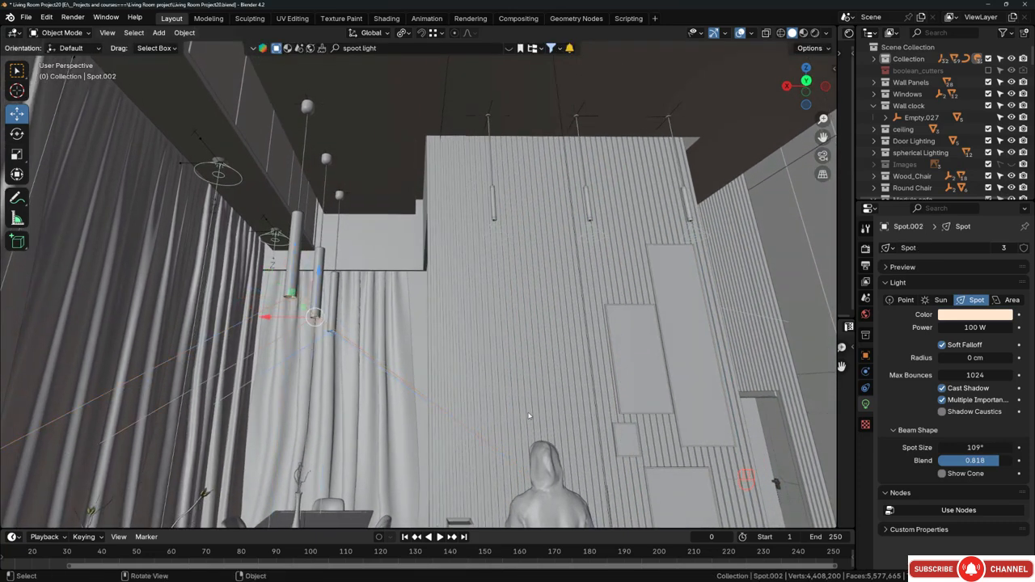
key("s")
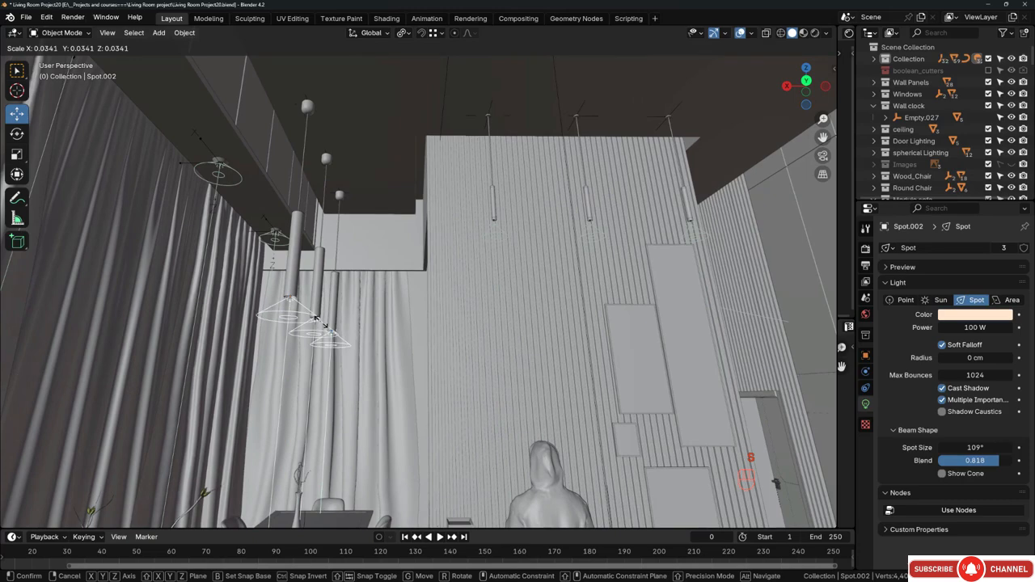
left_click(326, 328)
Select the spot light of the dome-shaped pendant near the door and scale it by 0.058.
middle_click_drag(326, 327, 520, 305)
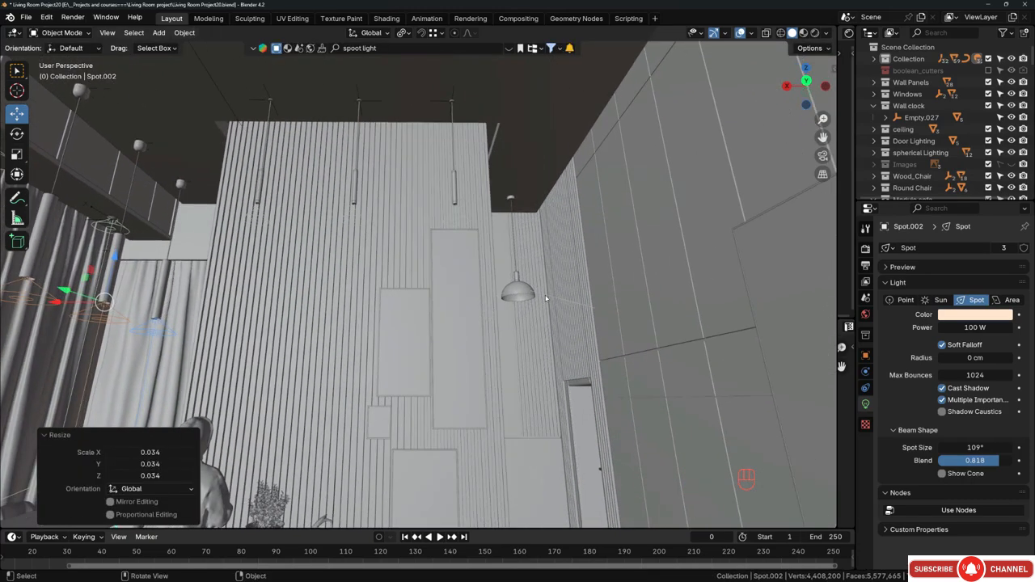
left_click(522, 293)
key("s")
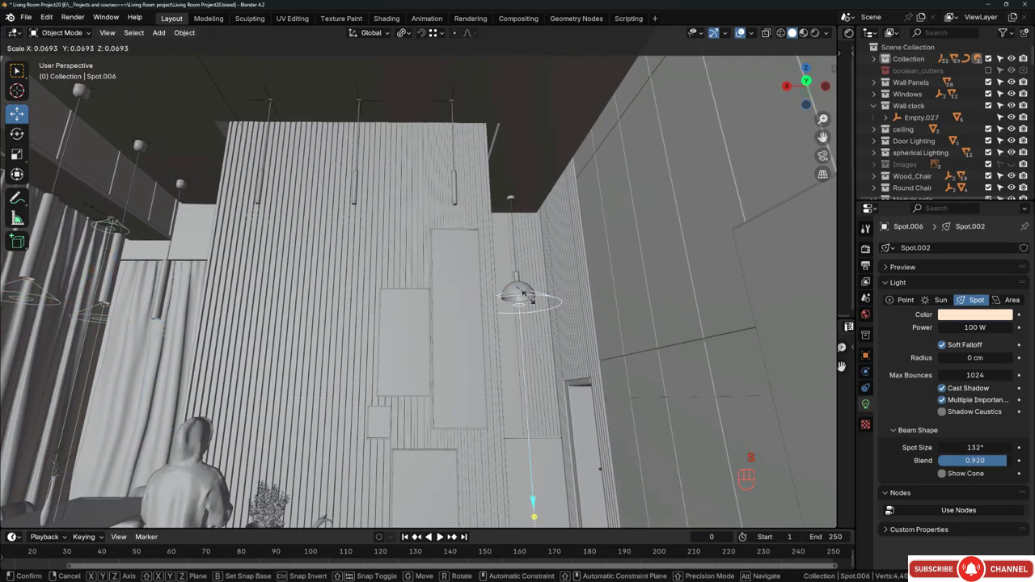
left_click(524, 296)
middle_click_drag(524, 296, 460, 304)
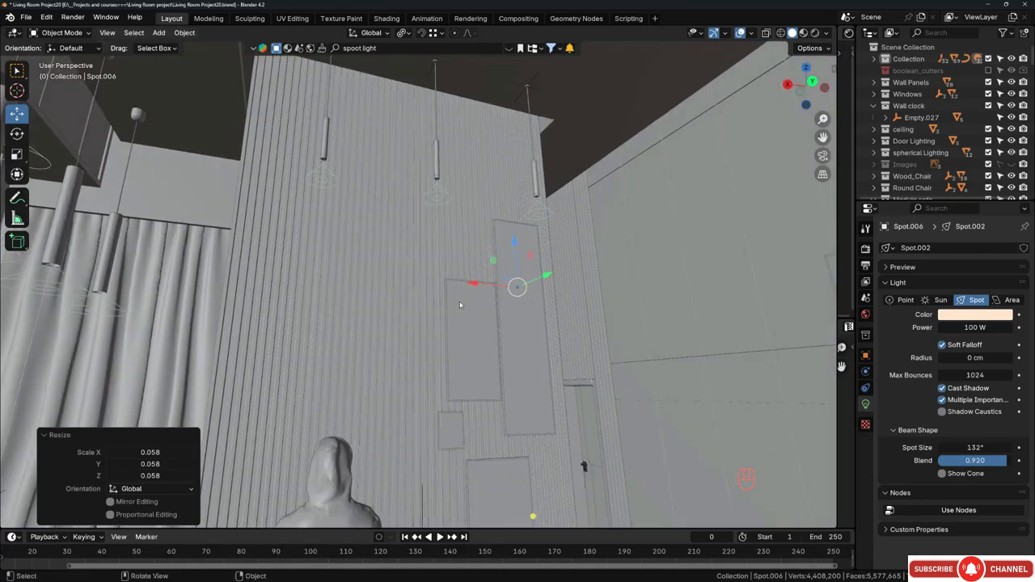
Select the spot lights of the four pendants on the far wall and lower them about 40 cm along Z.
key("shift+grave")
key("s")
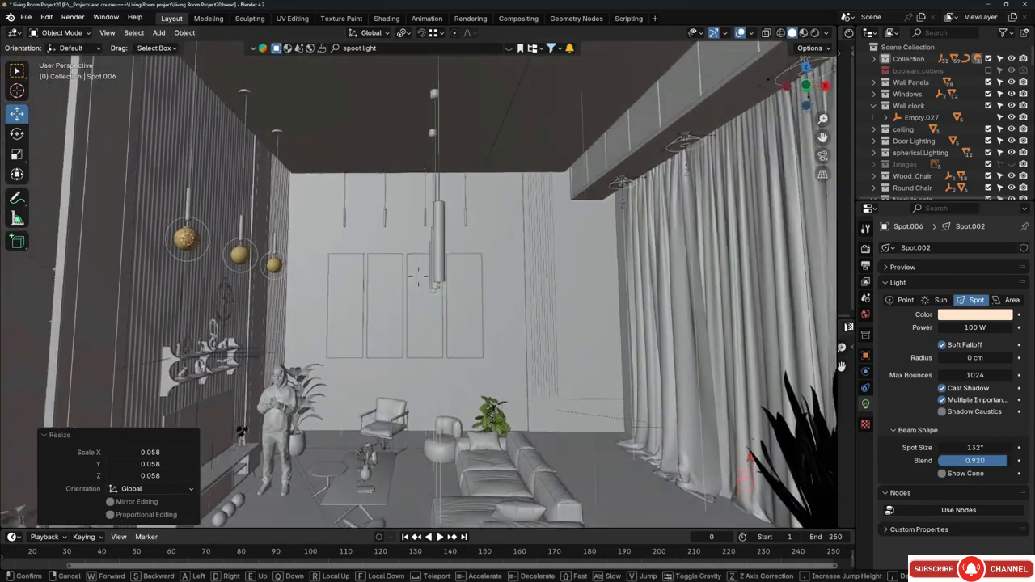
key("w")
key("d")
key("d")
key("d")
key("d")
key("d")
key("d")
key("d")
key("d")
key("d")
key("d")
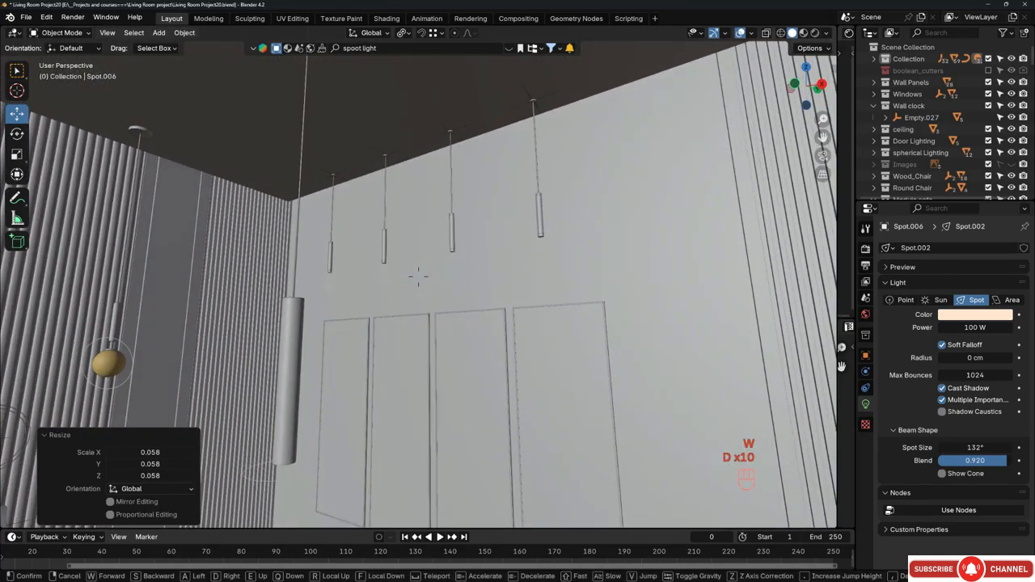
left_click(478, 254)
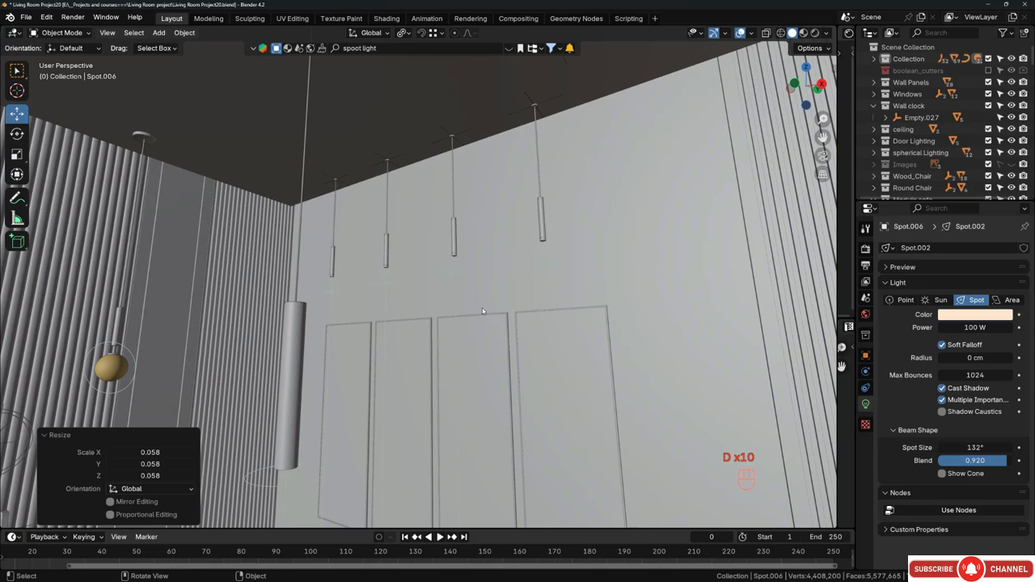
middle_click_drag(483, 311, 319, 298)
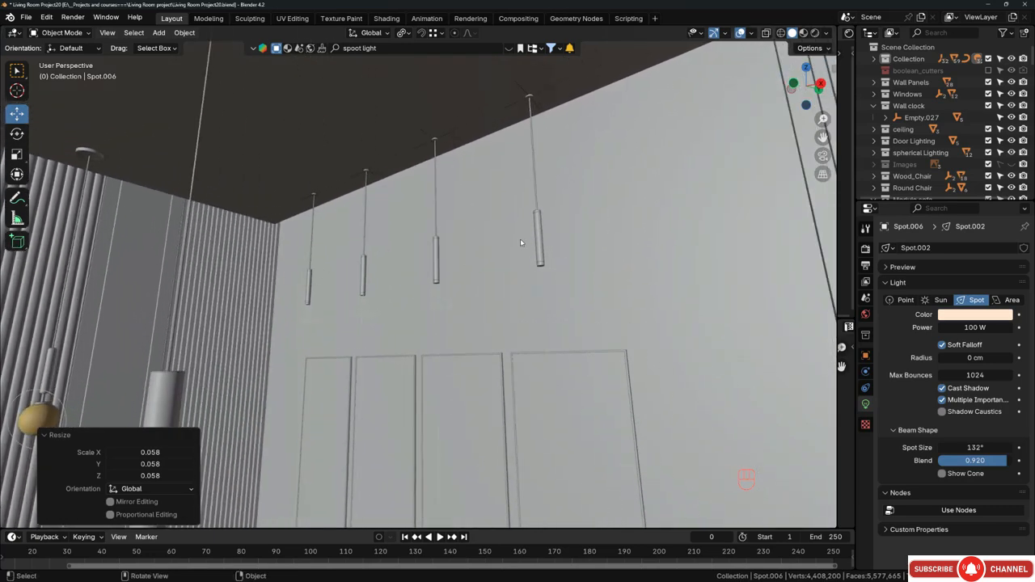
left_click(542, 237)
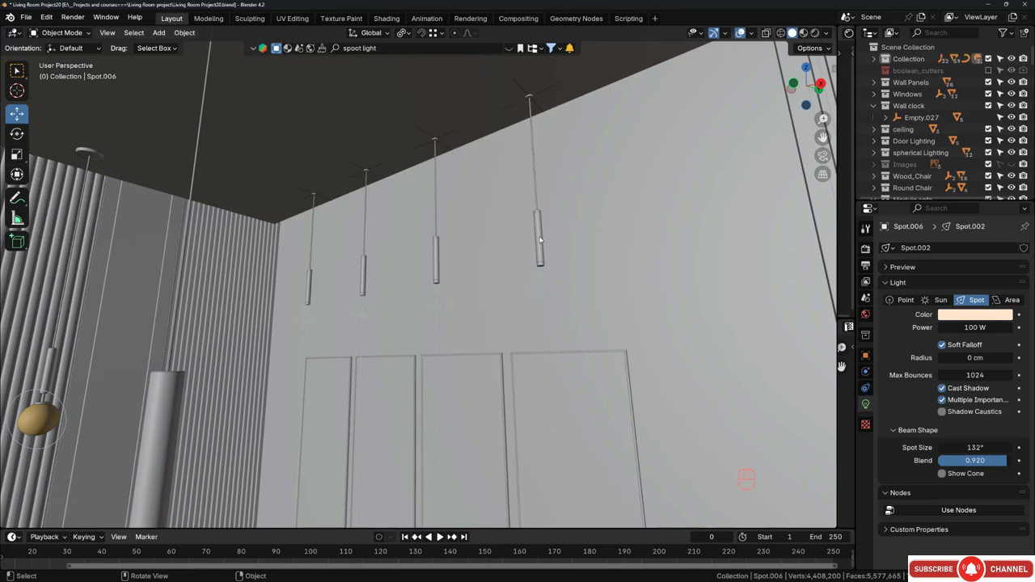
left_click(697, 33)
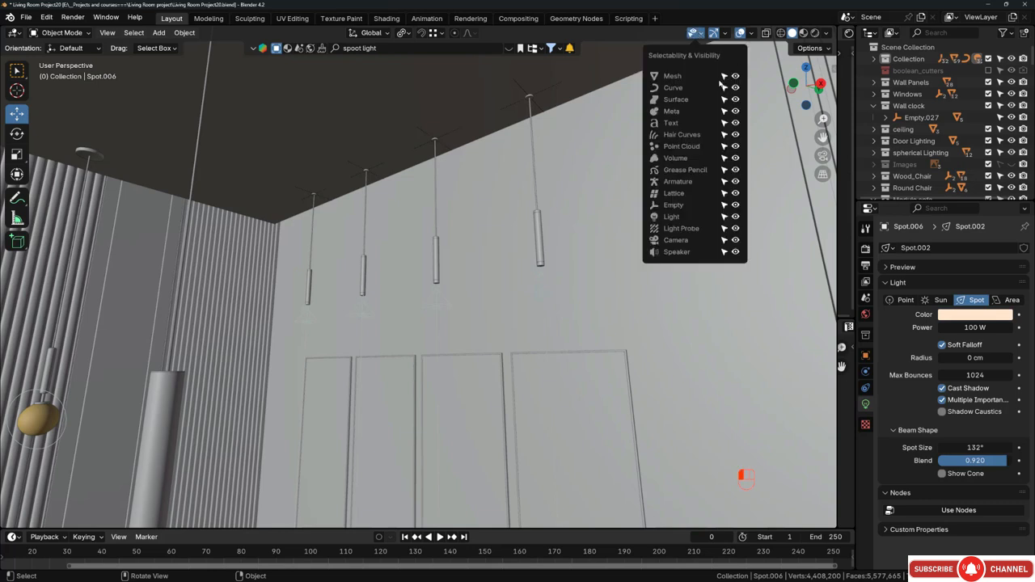
key("shift")
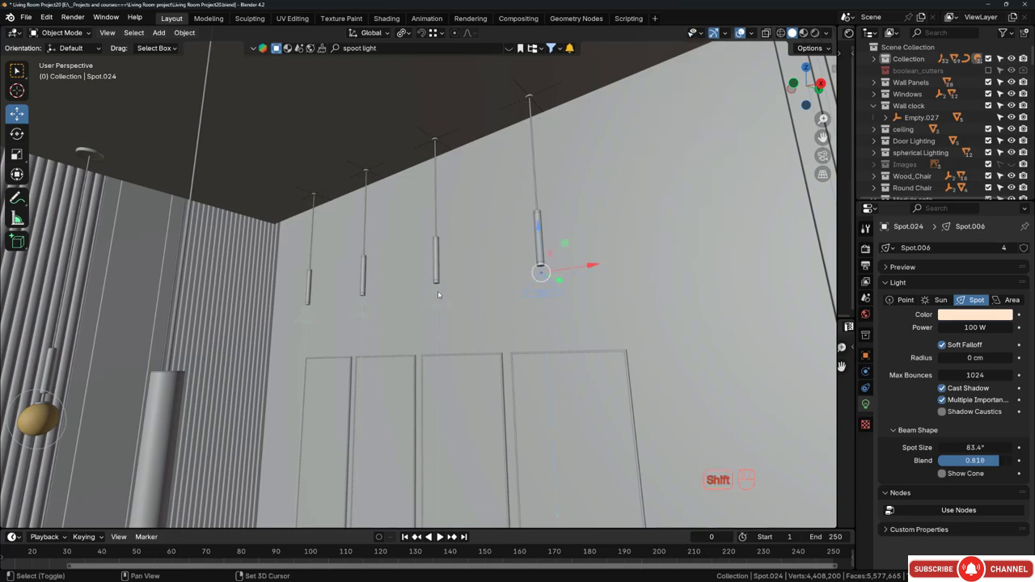
left_click(362, 308, "shift")
left_click(317, 318, "shift")
key("g")
key("z")
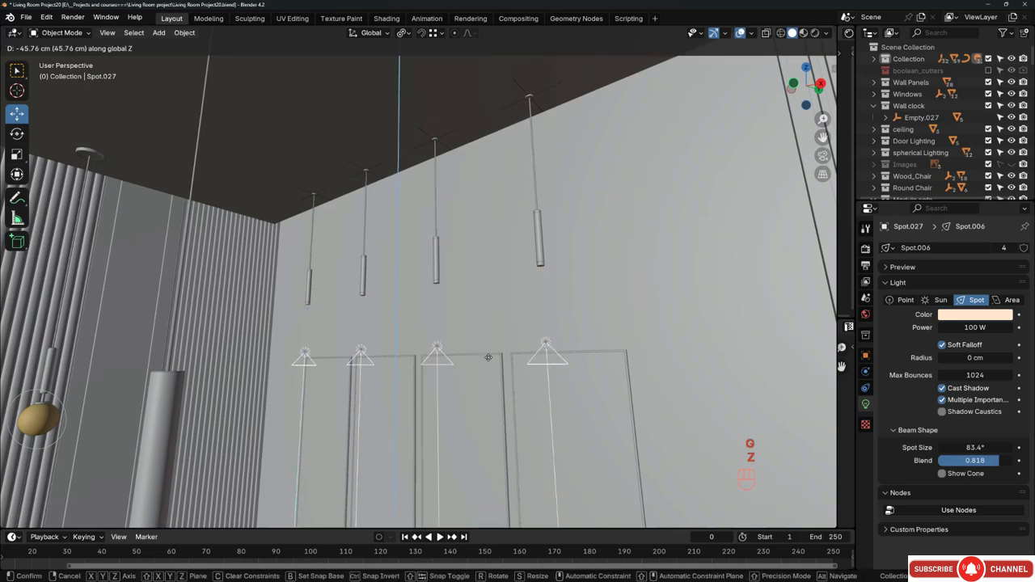
left_click(489, 351)
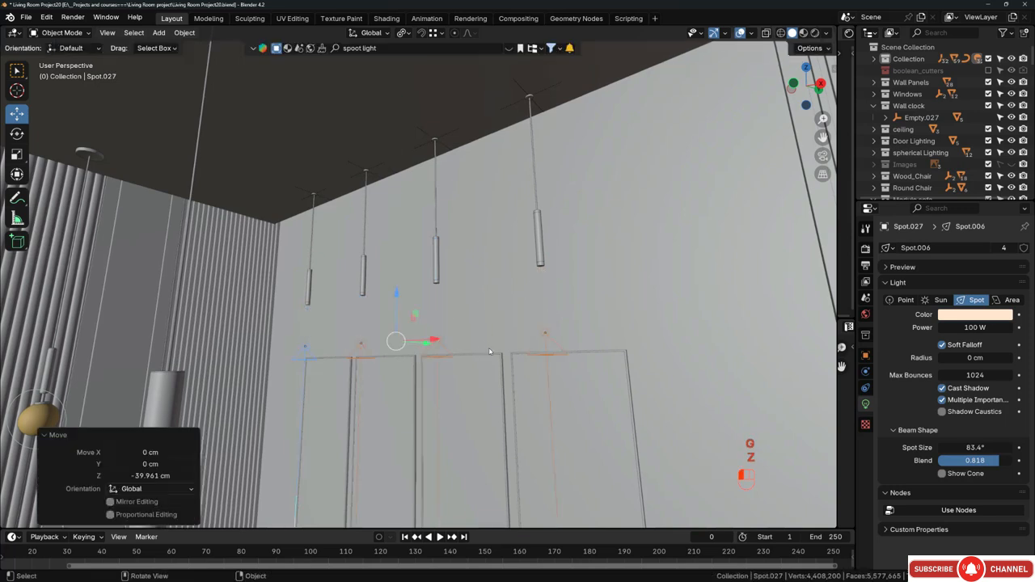
Lengthen the far-wall pendants by moving the vertices of the cylinder body and its end ring about 40.7 cm down along Z.
left_click(542, 265)
middle_click_drag(541, 265, 536, 210, "shift")
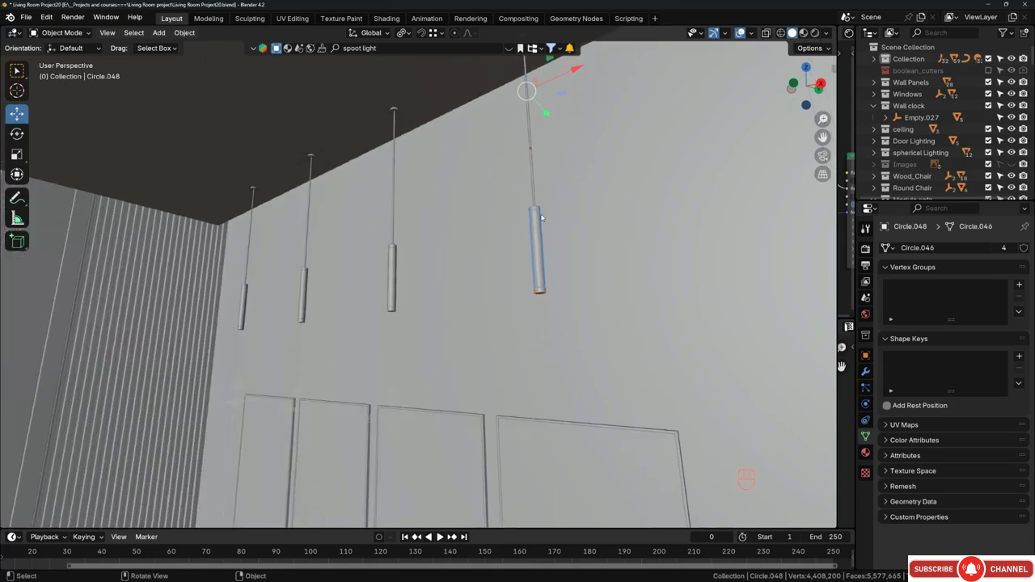
scroll(537, 213, "up", 3)
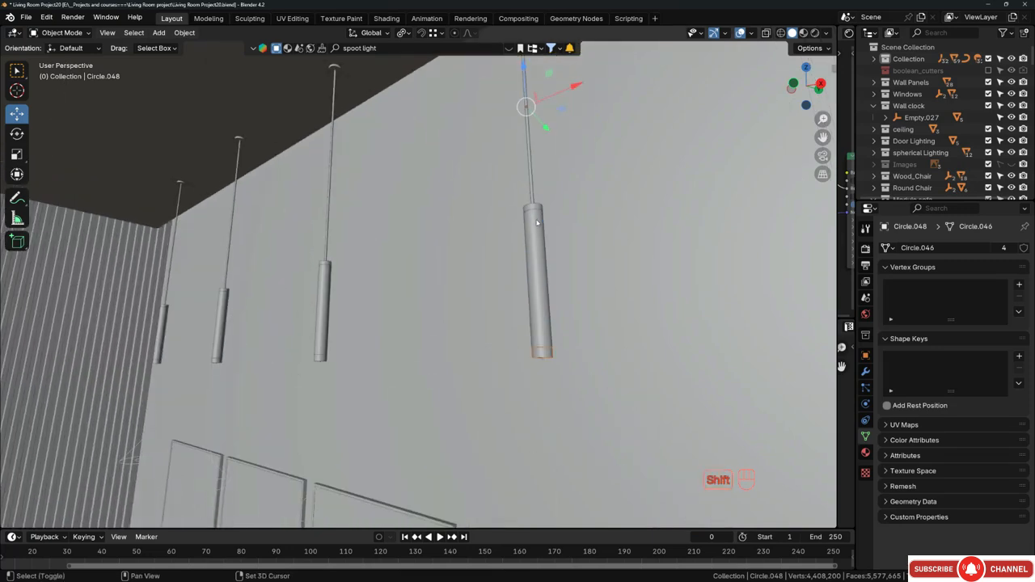
left_click(534, 196, "shift")
scroll(535, 249, "down", 2)
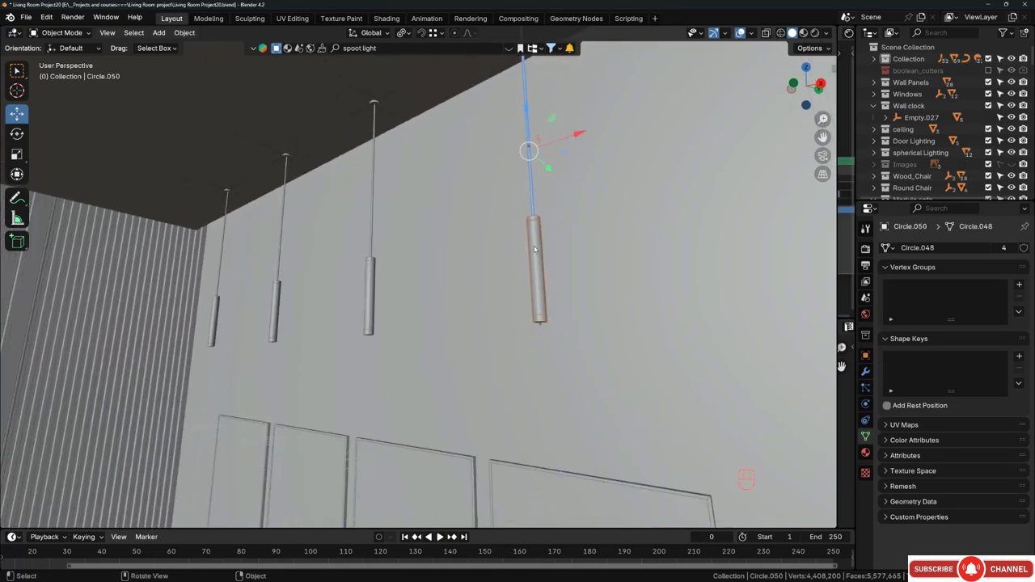
key("Tab")
key("1")
scroll(535, 250, "down", 3)
key("z")
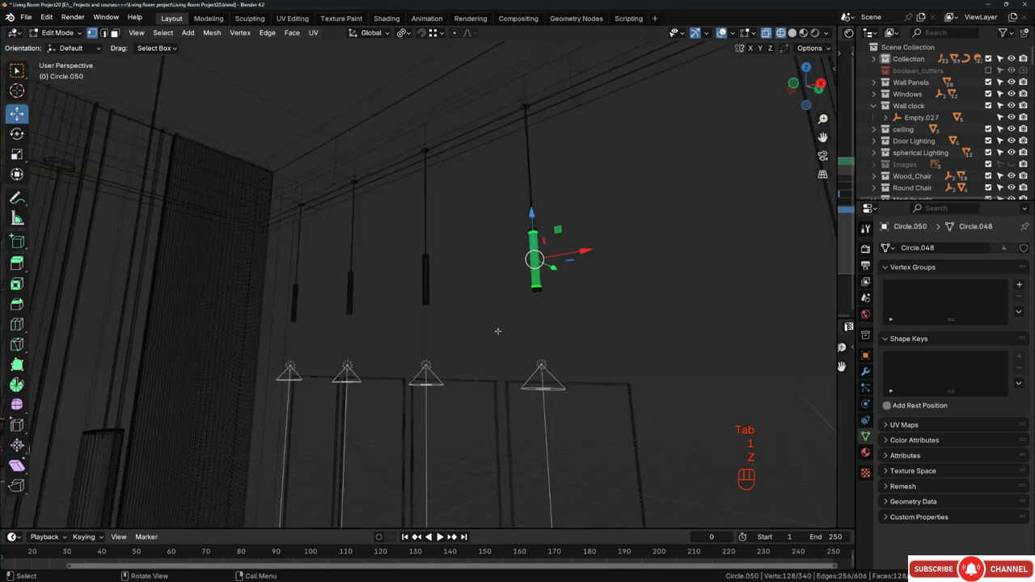
left_click_drag(498, 331, 571, 209)
key("z")
key("g")
middle_click_drag(561, 215, 563, 247)
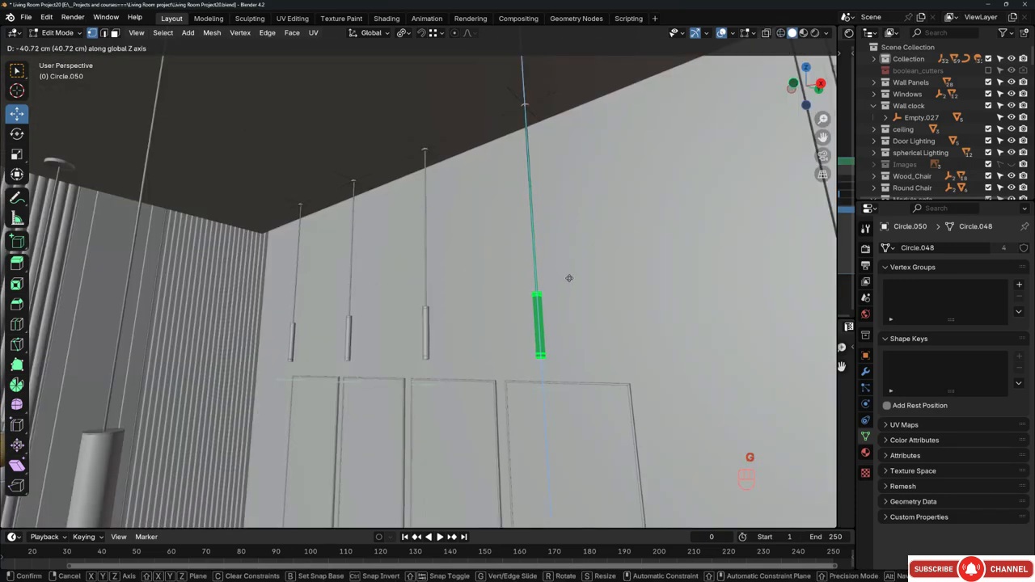
left_click(569, 278)
scroll(566, 285, "down", 2)
middle_click_drag(567, 284, 547, 336)
scroll(545, 341, "up", 3)
key("Tab")
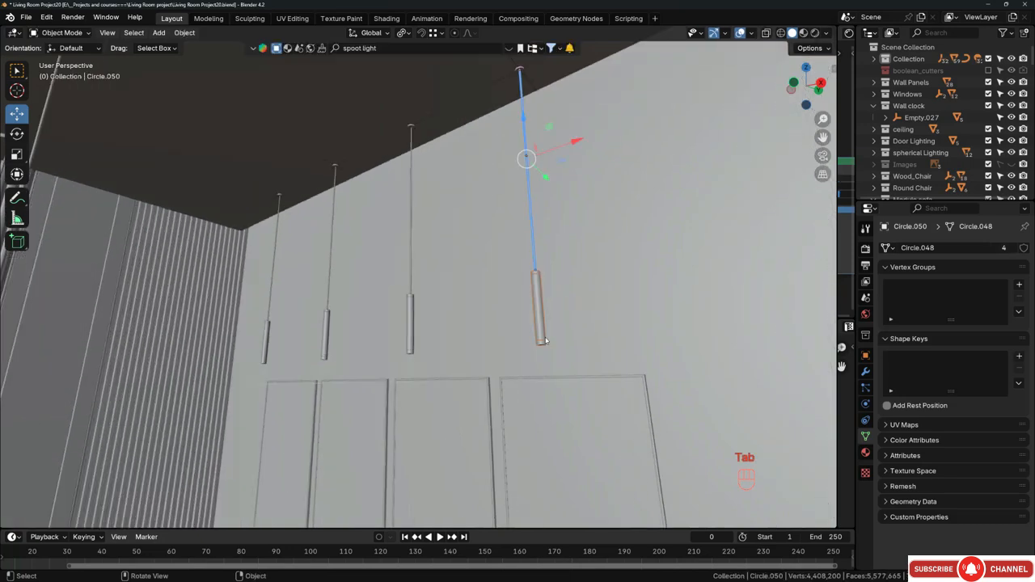
Select the end ring of the nearest far-wall pendant and inspect its emission material in the shader editor.
scroll(545, 341, "up", 3)
left_click(544, 343)
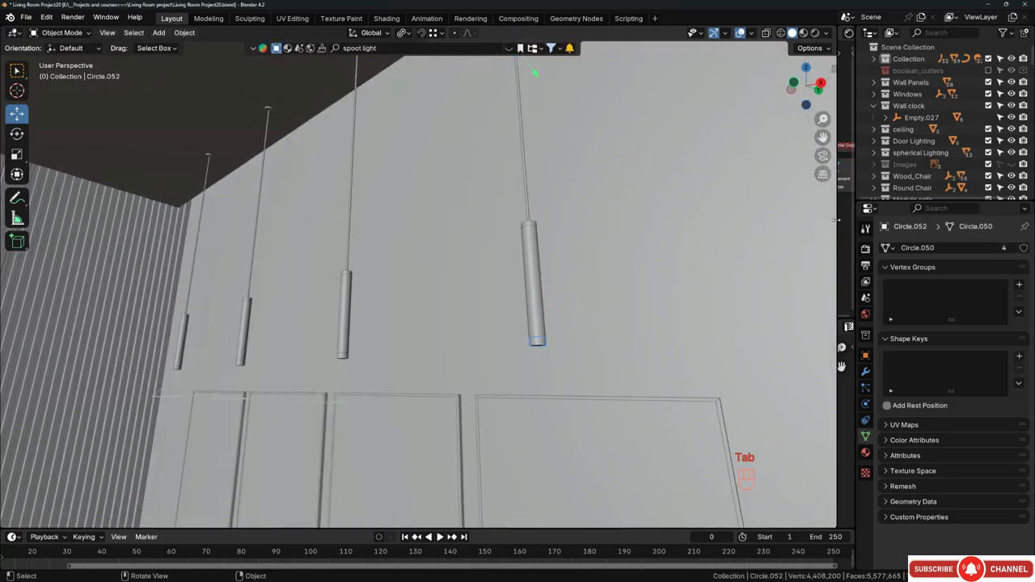
left_click_drag(837, 220, 466, 220)
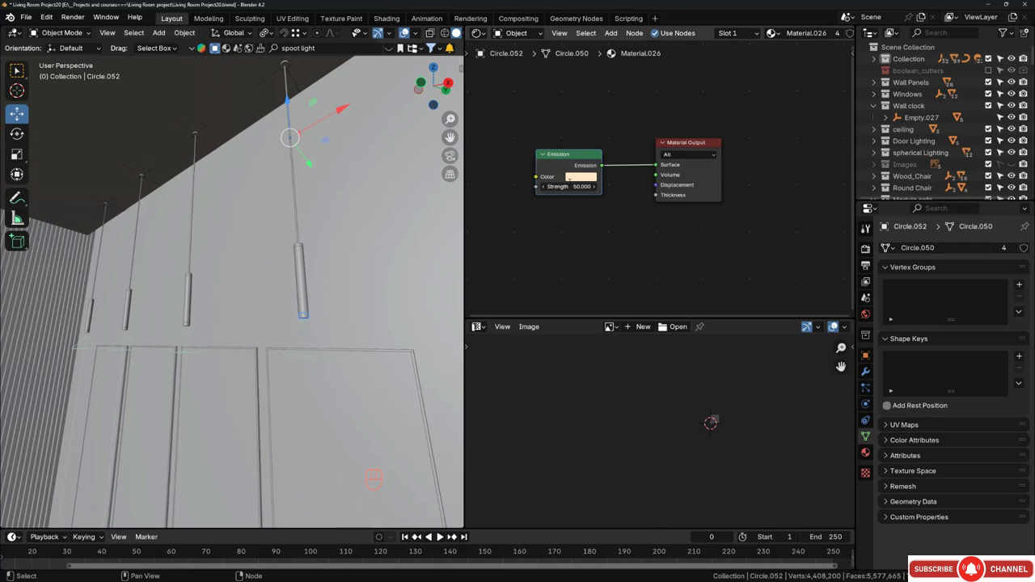
left_click_drag(464, 220, 808, 229)
Check the far-wall pendant lighting in rendered shading, including one of its spot lights, and return to solid shading.
scroll(499, 249, "down", 3)
mouse_move(499, 248)
middle_mouse_down()
mouse_move(509, 259)
mouse_move(388, 310)
mouse_move(435, 284)
mouse_move(425, 289)
mouse_move(432, 351)
middle_mouse_up()
scroll(454, 280, "down", 3)
scroll(434, 284, "down", 2)
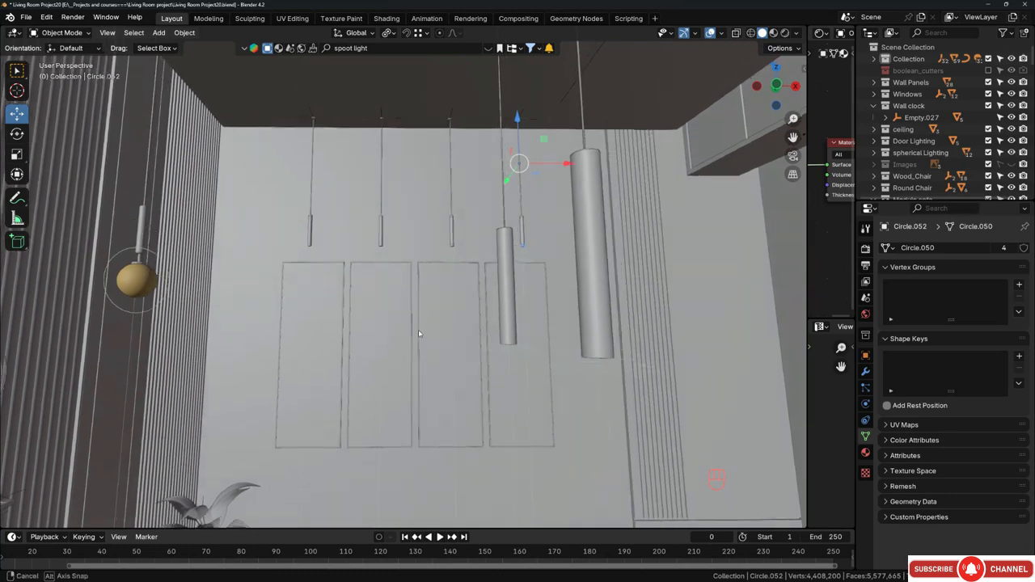
key("z")
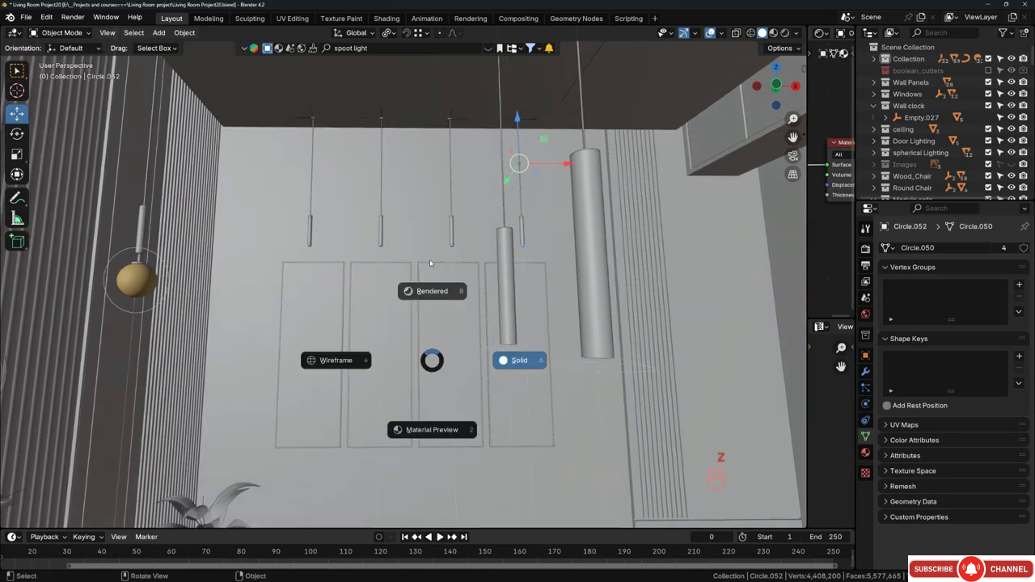
left_click(430, 263)
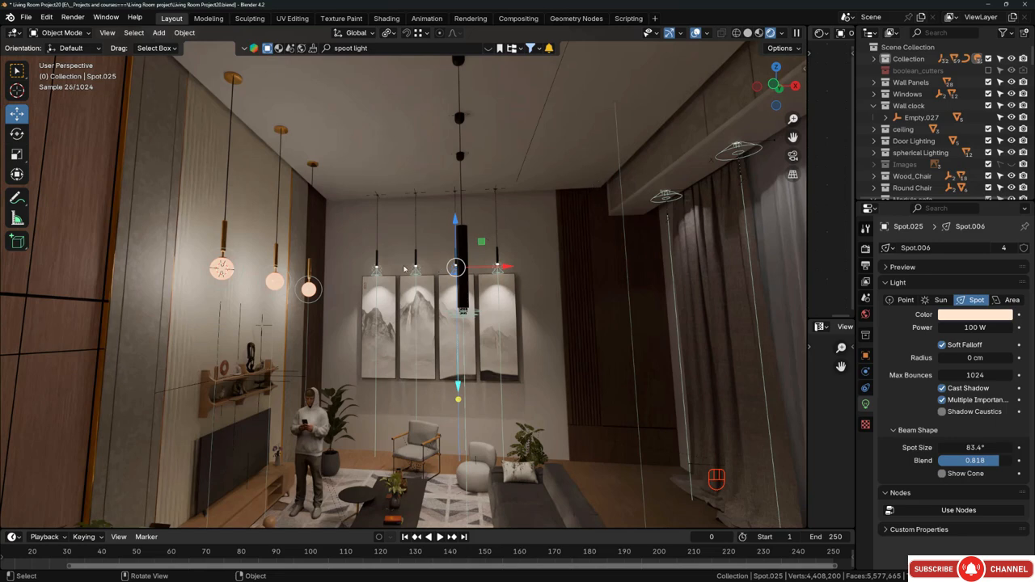
key("z")
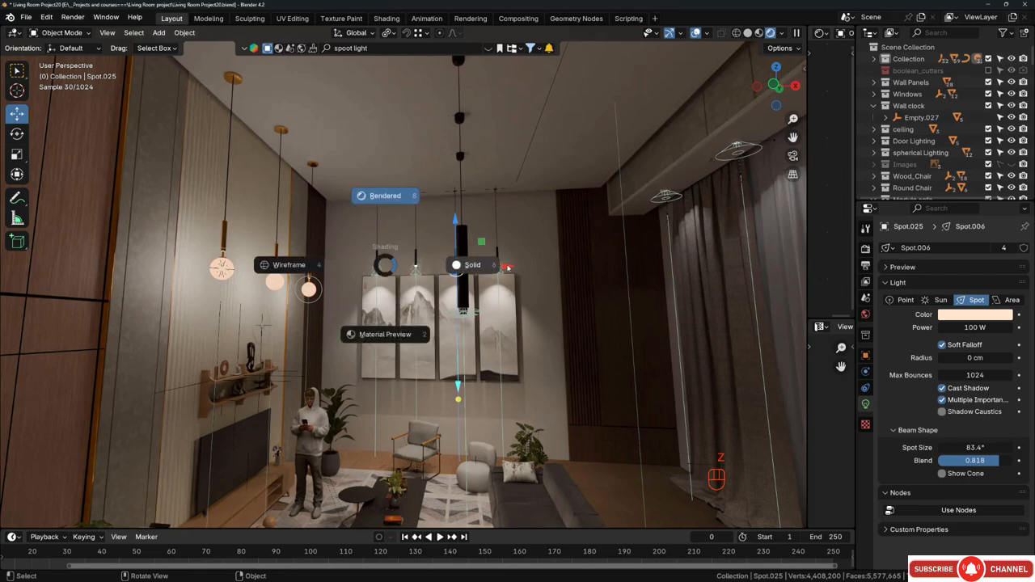
left_click(508, 267)
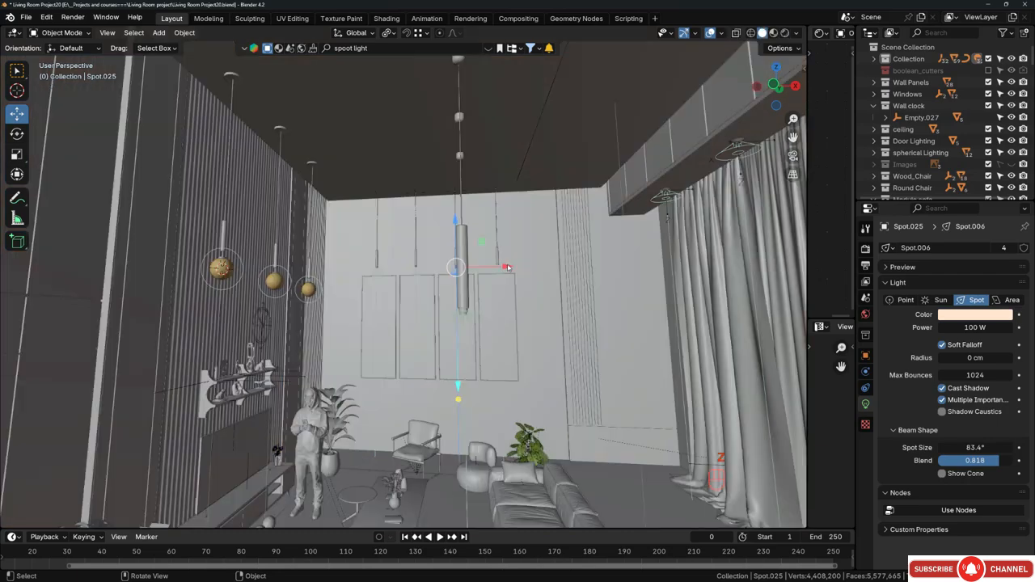
Open the dropped ceiling panel in Edit Mode and isolate it in local view.
scroll(627, 164, "up", 6)
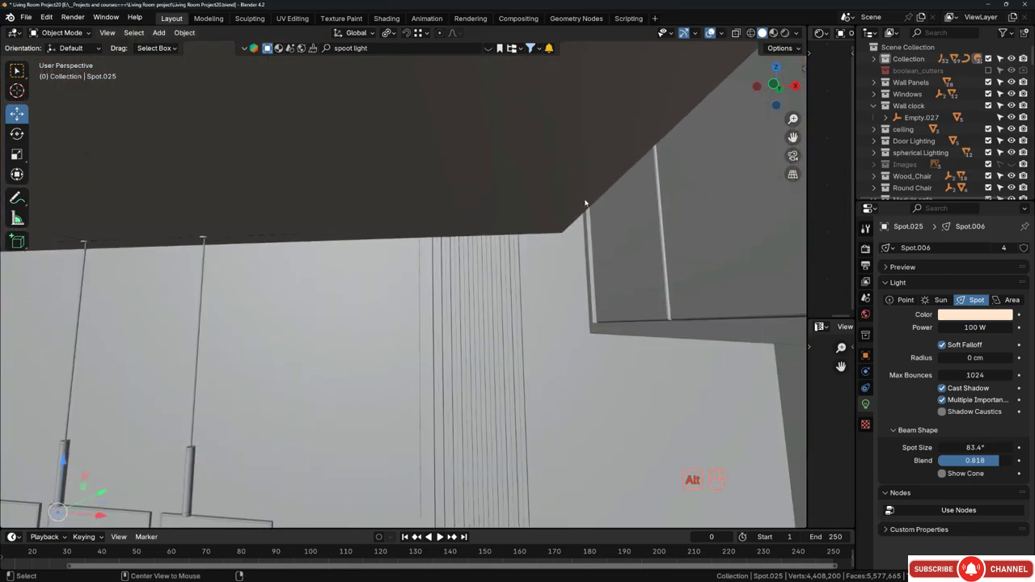
key("alt+a")
middle_click_drag(584, 202, 560, 228)
left_click(560, 228)
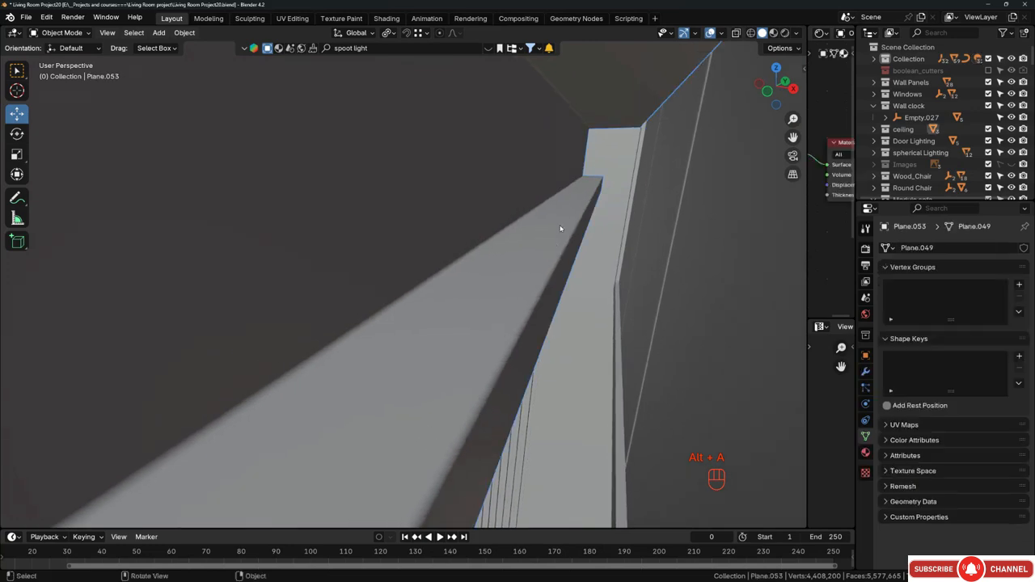
key("Tab")
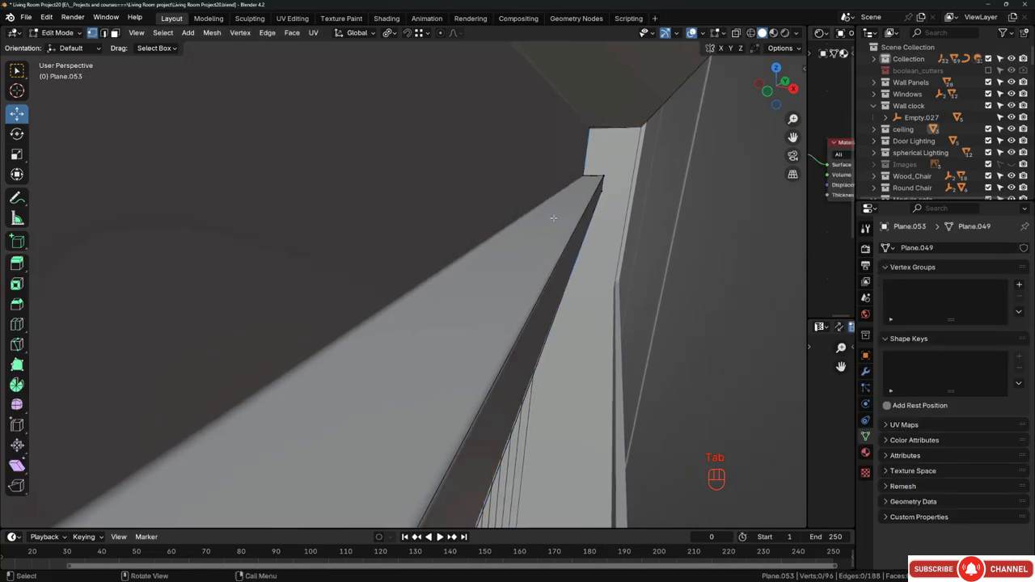
key("KP_Divide")
middle_click_drag(413, 368, 391, 401)
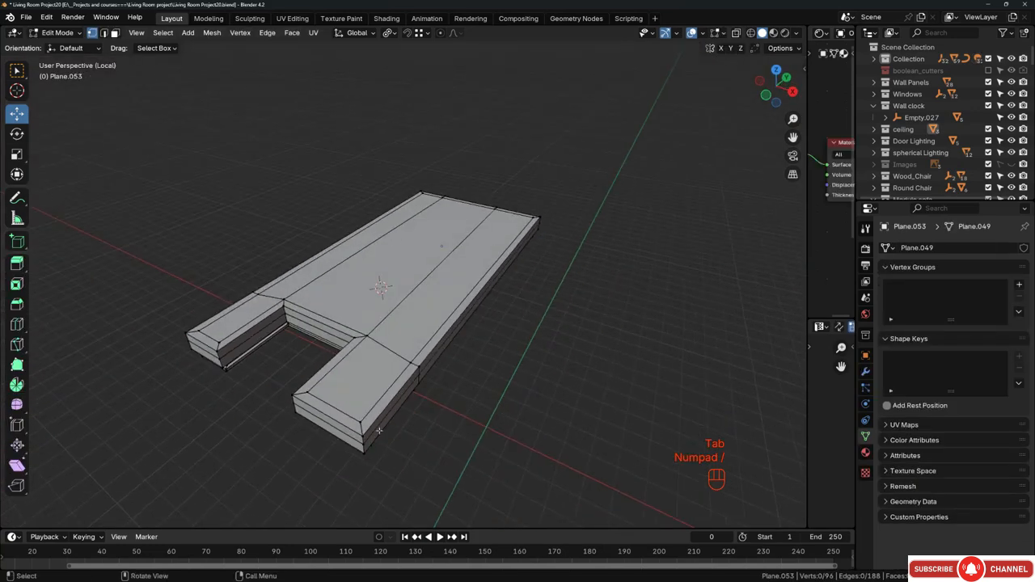
Select the loop of ledge faces running around the ceiling panel and inset it by 2.143 cm.
scroll(372, 433, "up", 5)
middle_click_drag(349, 455, 388, 426)
left_click(402, 413)
scroll(385, 428, "up", 3)
left_click(380, 429, "alt")
scroll(376, 424, "down", 5)
middle_click_drag(336, 368, 483, 386)
scroll(554, 388, "up", 7)
middle_click_drag(525, 324, 608, 401)
key("i")
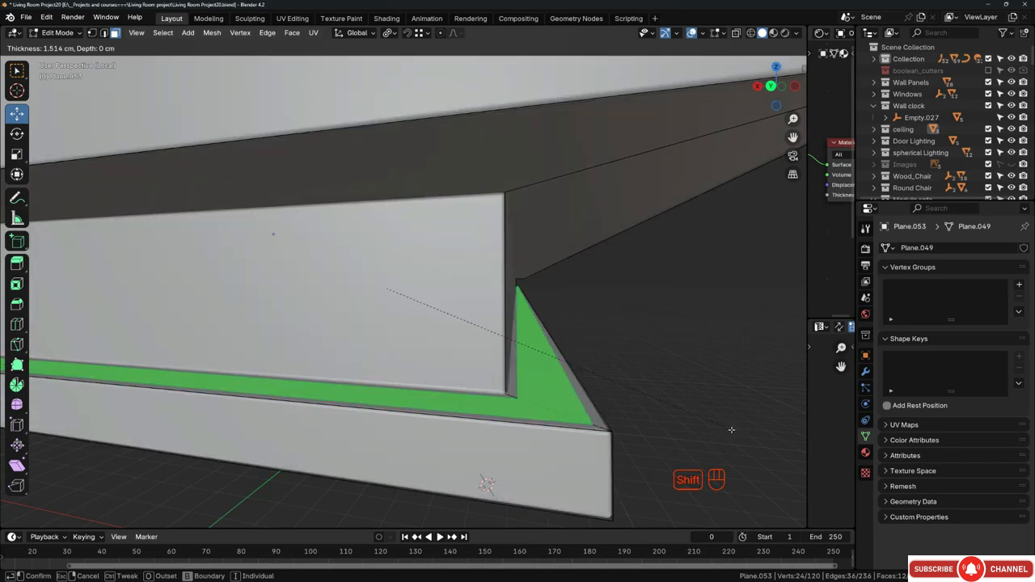
left_click(730, 428)
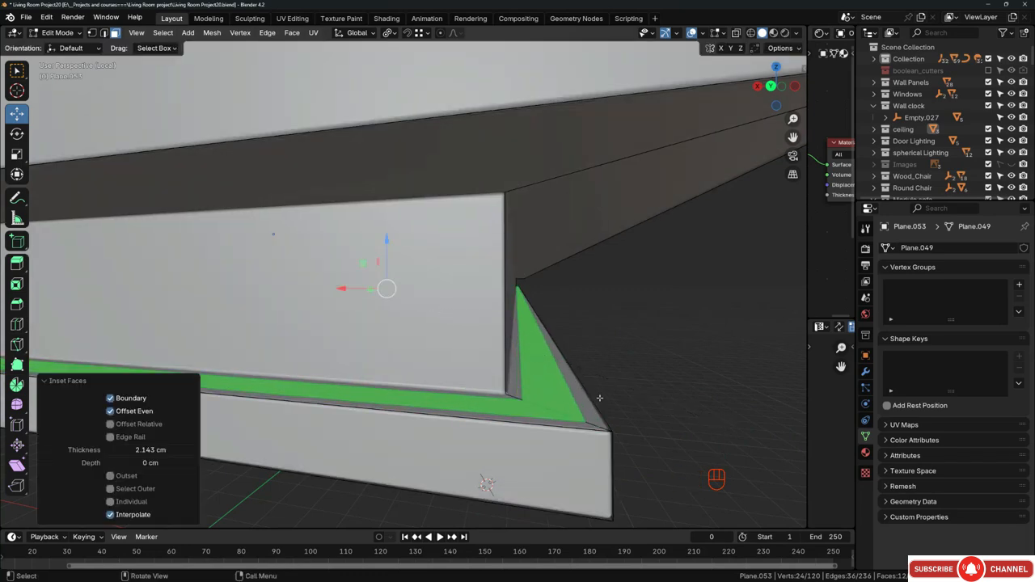
Extrude the inset ledge faces 2.7973 cm inward to form a recessed groove.
middle_click_drag(600, 399, 508, 382)
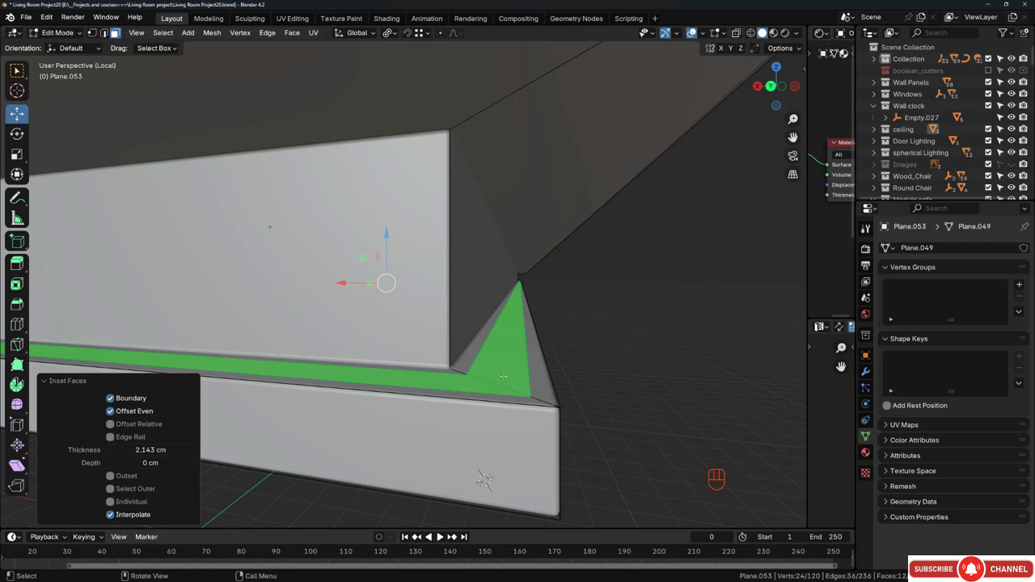
key("e")
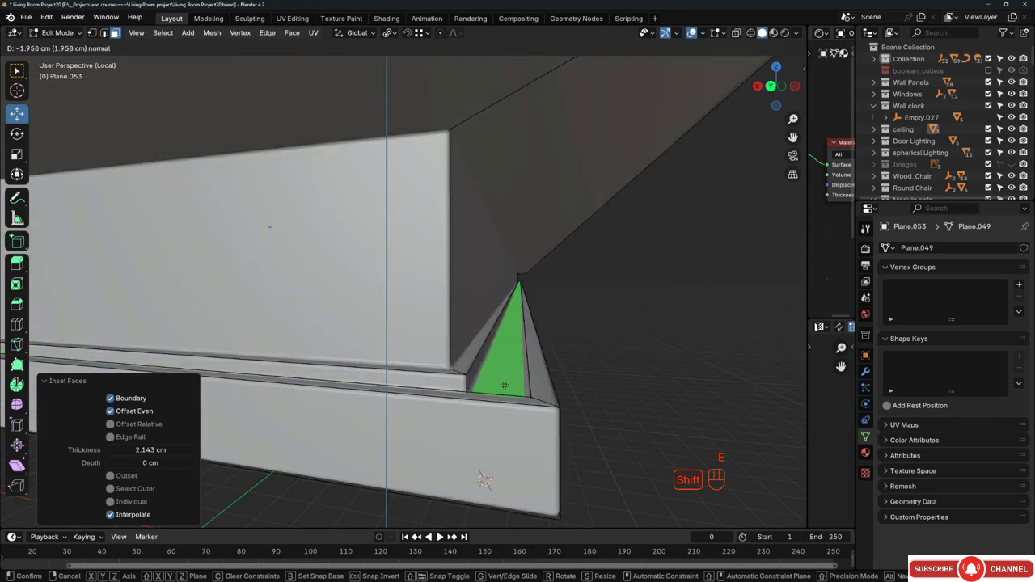
left_click(505, 389)
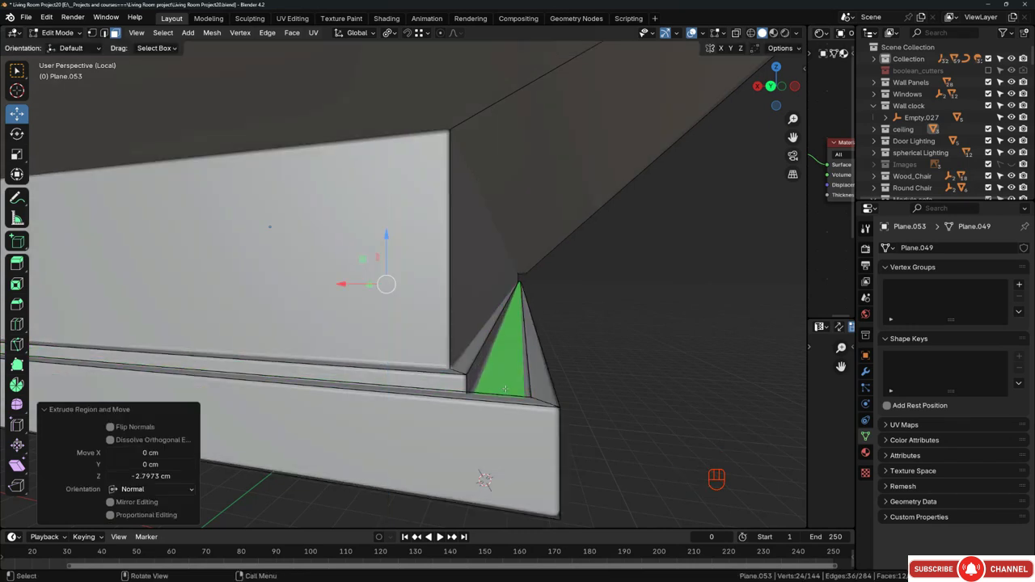
Separate a copy of the groove's floor faces, raised 1.4917 cm along Z, into its own object and open it in Edit Mode.
key("shift+d")
key("z")
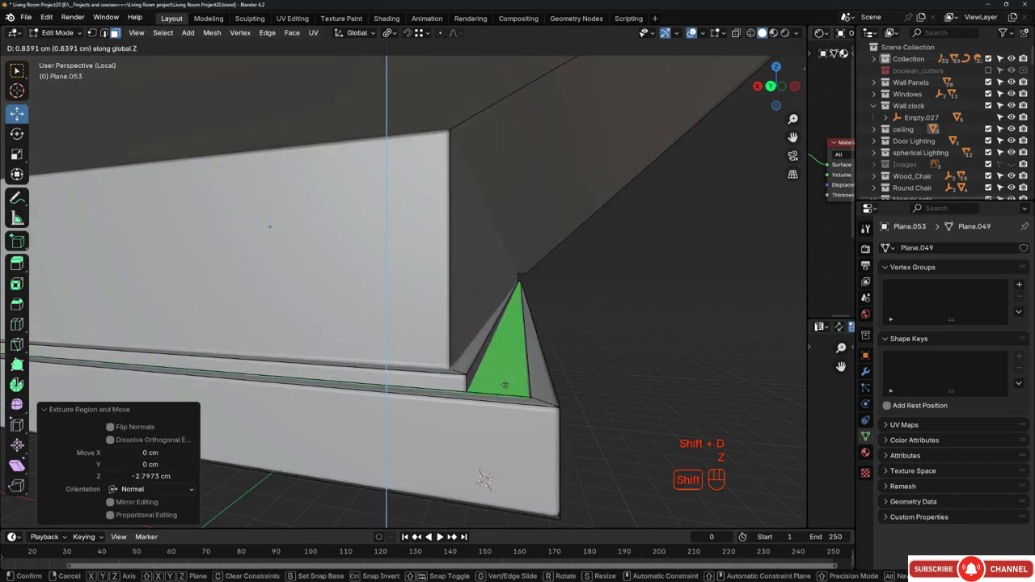
left_click(504, 382)
key("p")
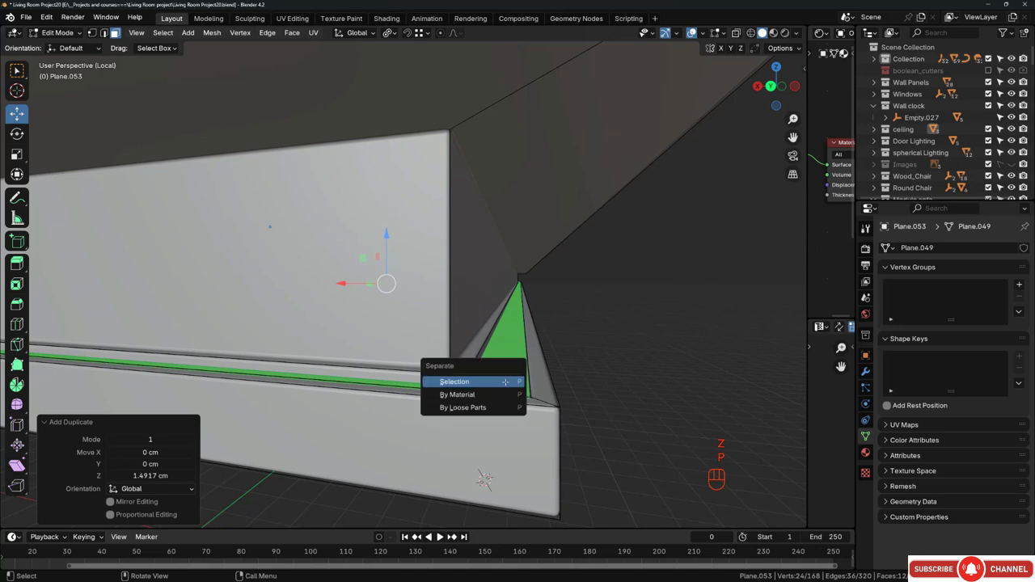
left_click(505, 382)
key("Tab")
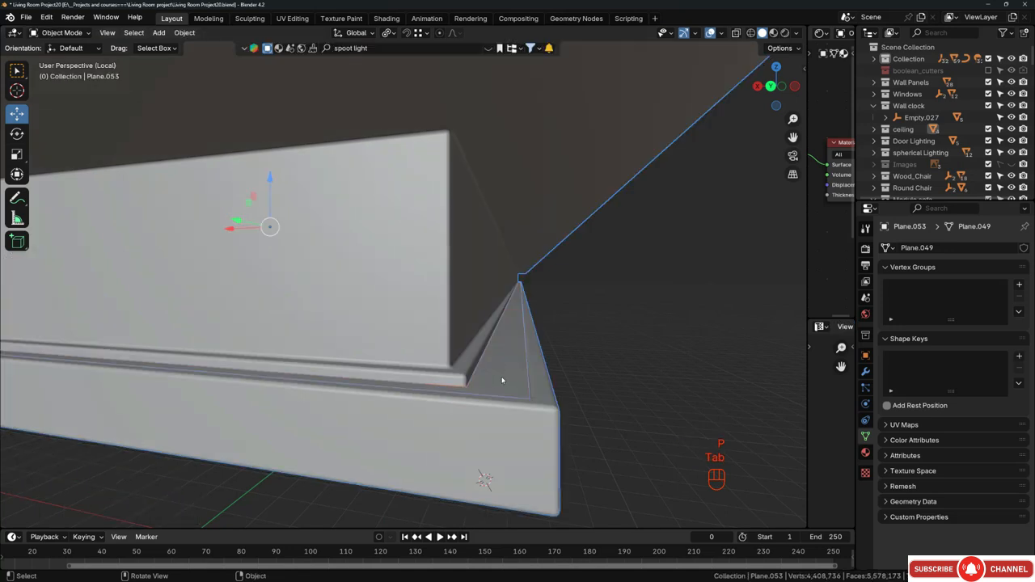
left_click(499, 364)
key("Tab")
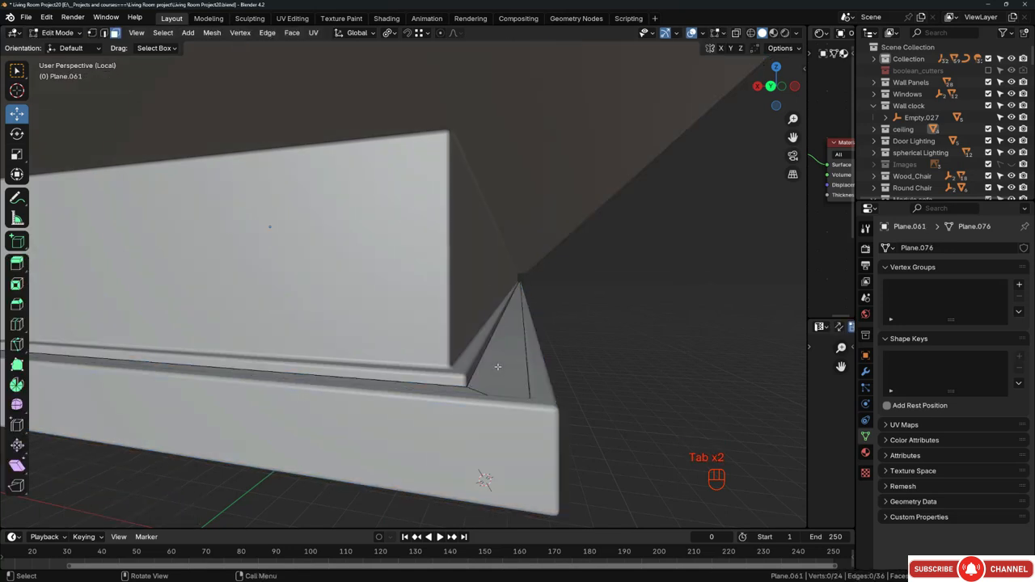
Select the inner edge loop of the separated strip and raise it 0.75105 cm along Z.
left_click(482, 358, "alt")
scroll(536, 315, "down", 10)
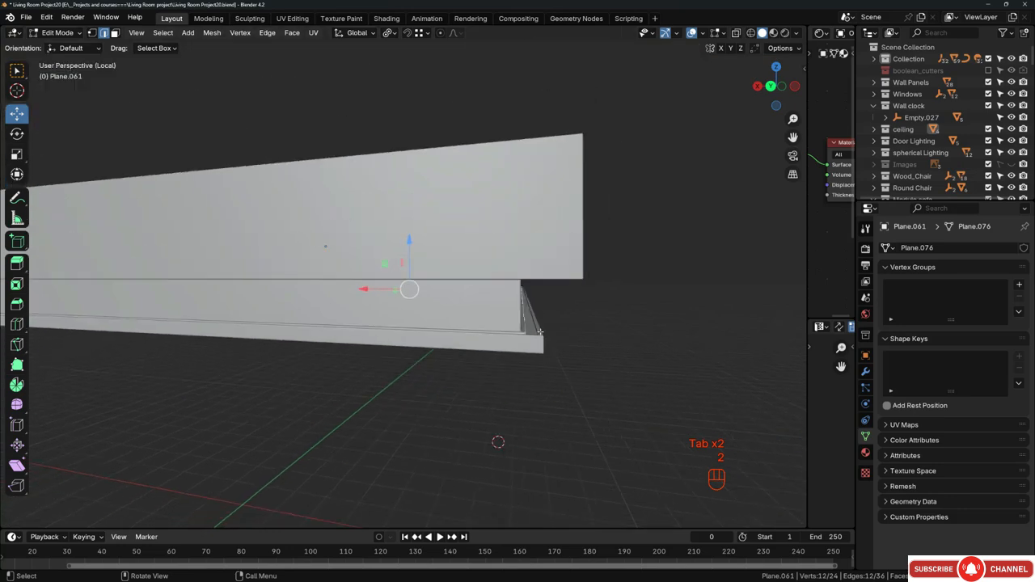
middle_click_drag(536, 315, 492, 319)
scroll(581, 341, "up", 10)
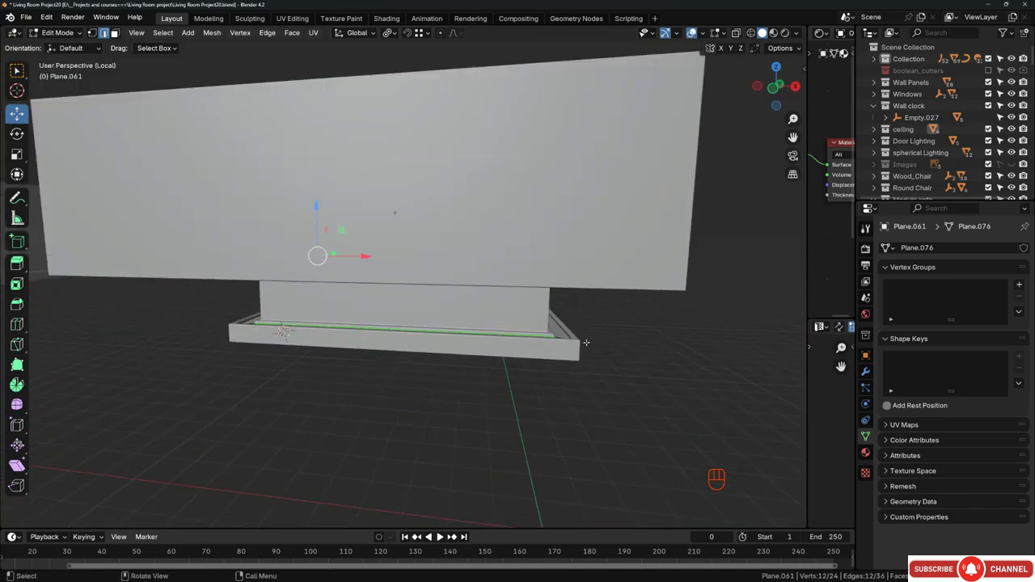
scroll(556, 338, "up", 3)
middle_click_drag(549, 340, 448, 361, "shift")
scroll(448, 360, "up", 5)
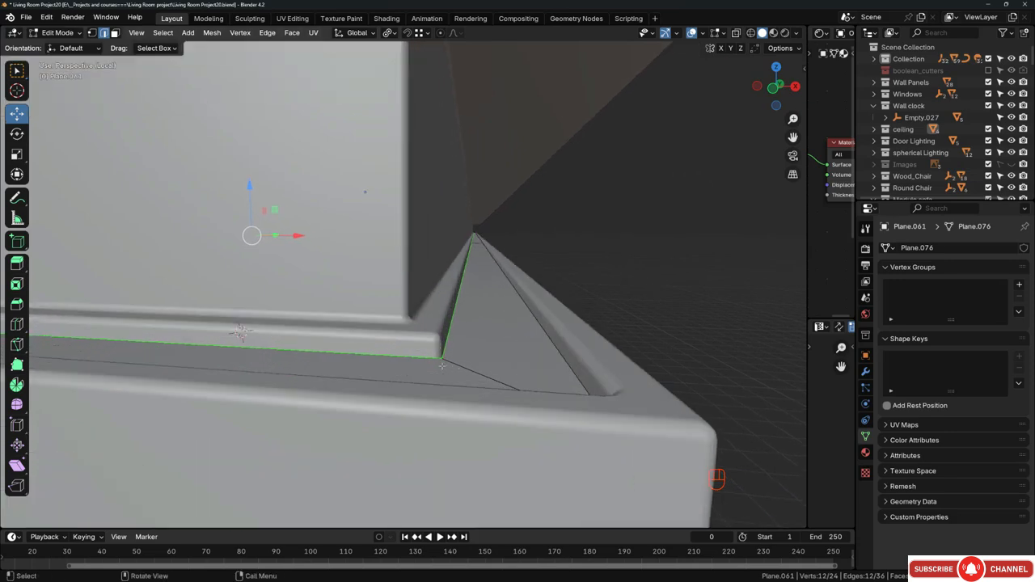
key("g")
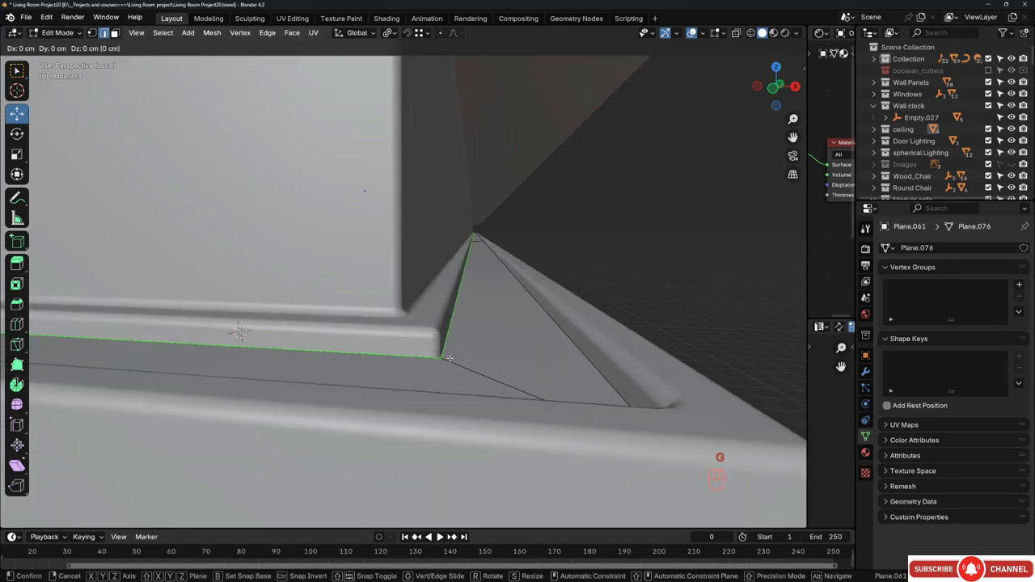
key("z")
left_click(452, 352)
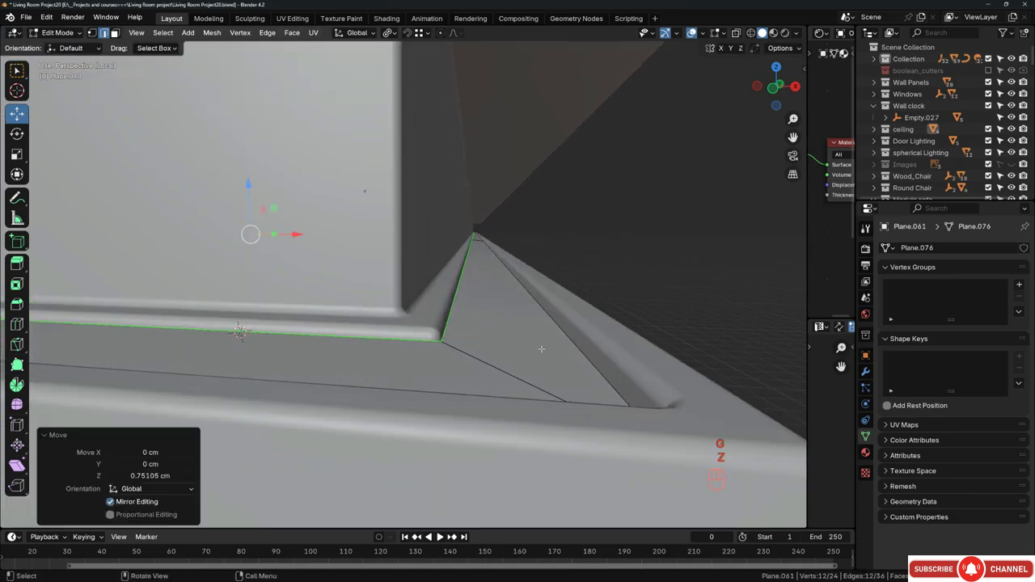
Select the outer edge loop of the strip and lower it 0.57735 cm along Z.
left_click(572, 331, "alt")
key("g")
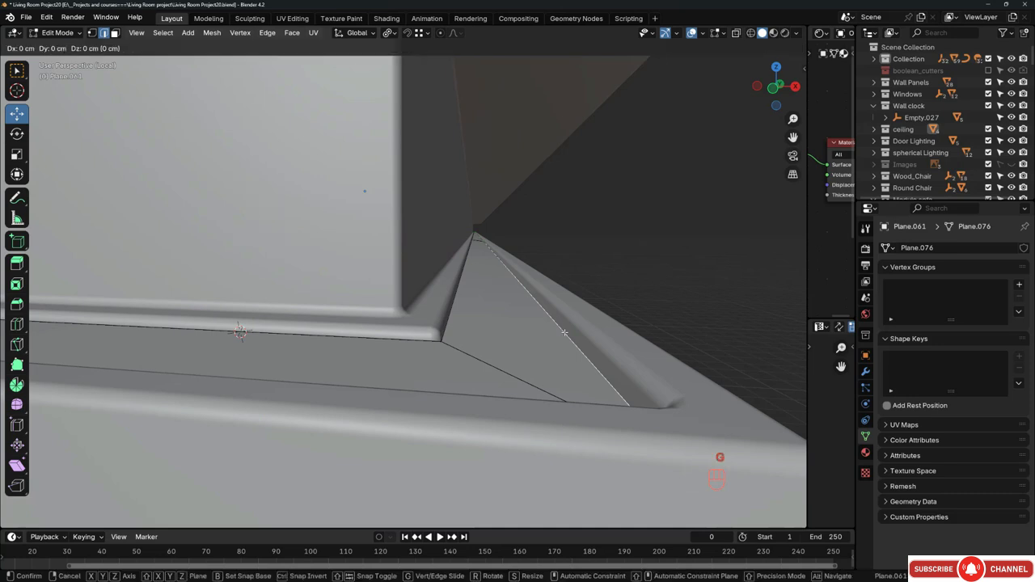
key("z")
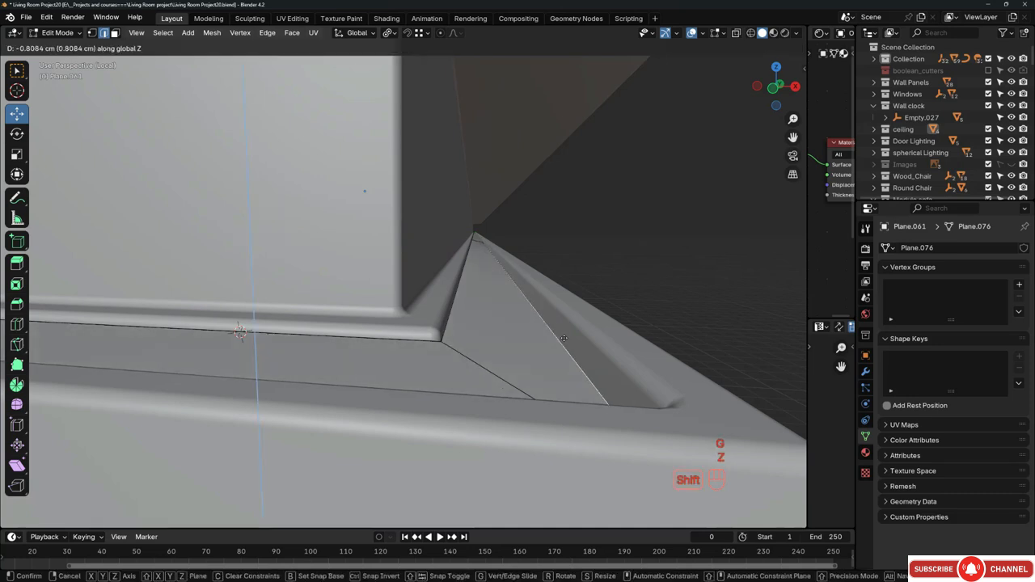
left_click(563, 336, "shift")
middle_click_drag(564, 336, 494, 318)
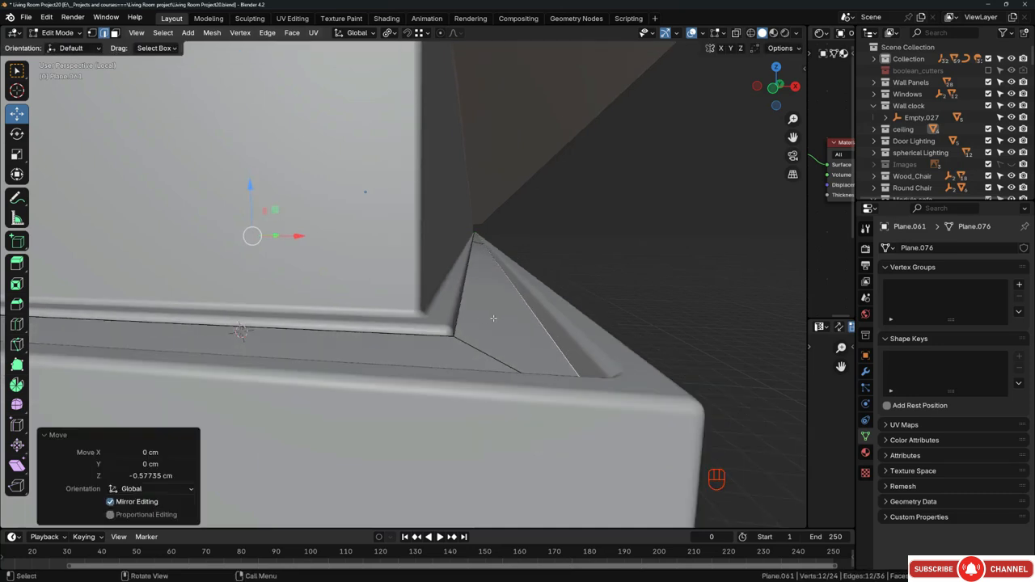
Return the strip to Object Mode, enlarge the shader editor and replace the Wall_White material with a new one.
key("3")
left_click(478, 325)
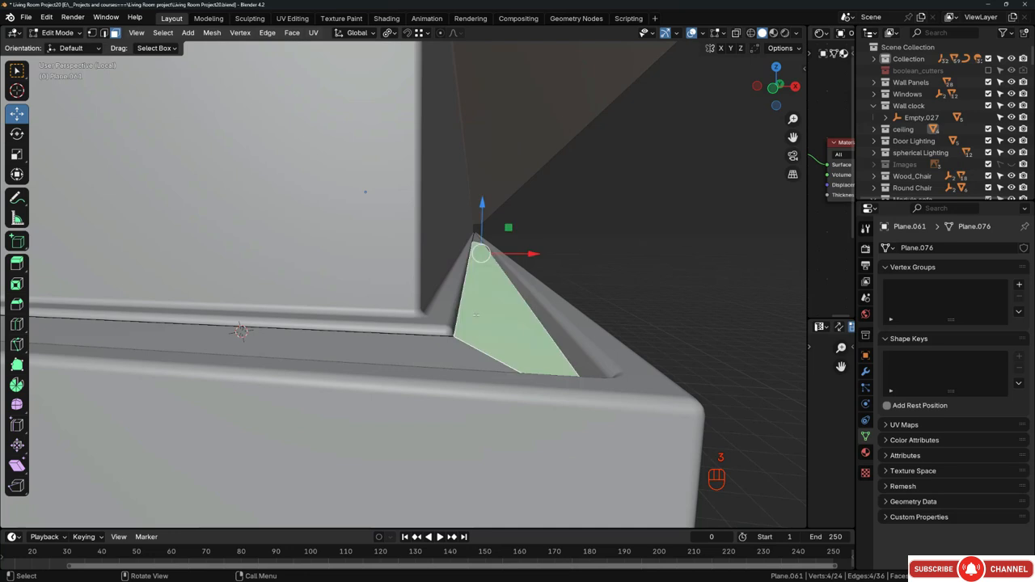
scroll(477, 325, "down", 1)
key("Tab")
left_click_drag(806, 270, 502, 272)
scroll(800, 36, "down", 4)
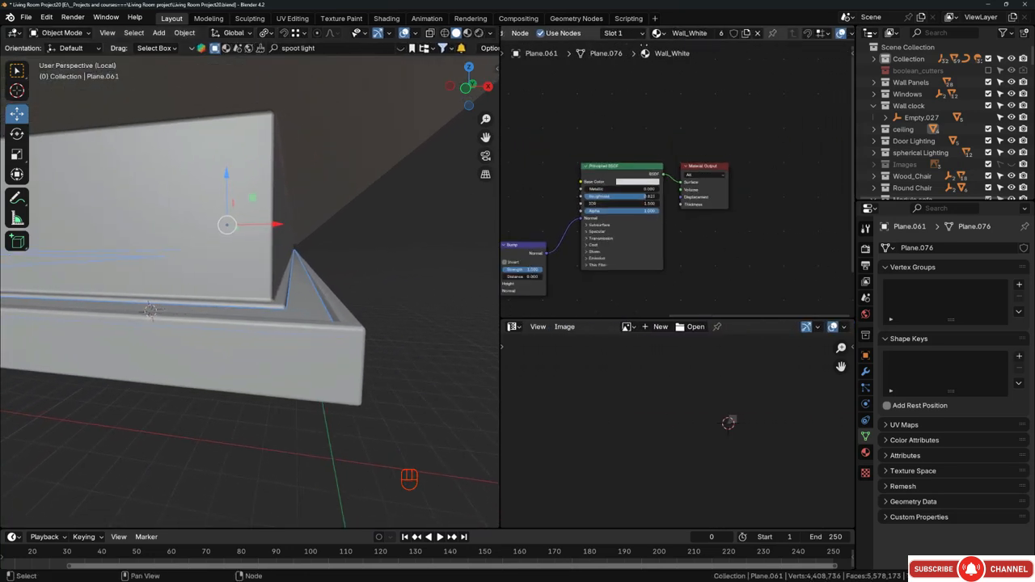
left_click(752, 35)
left_click(714, 36)
middle_click_drag(592, 153, 633, 131)
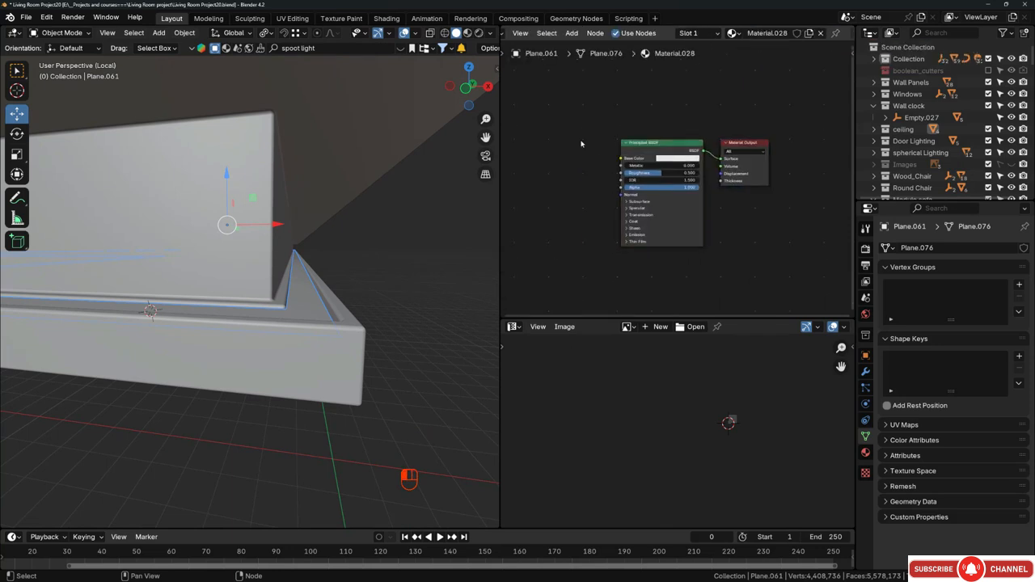
Add an Emission shader, connect it to the Material Output's Surface and delete the Principled BSDF.
key("shift+a")
type("em")
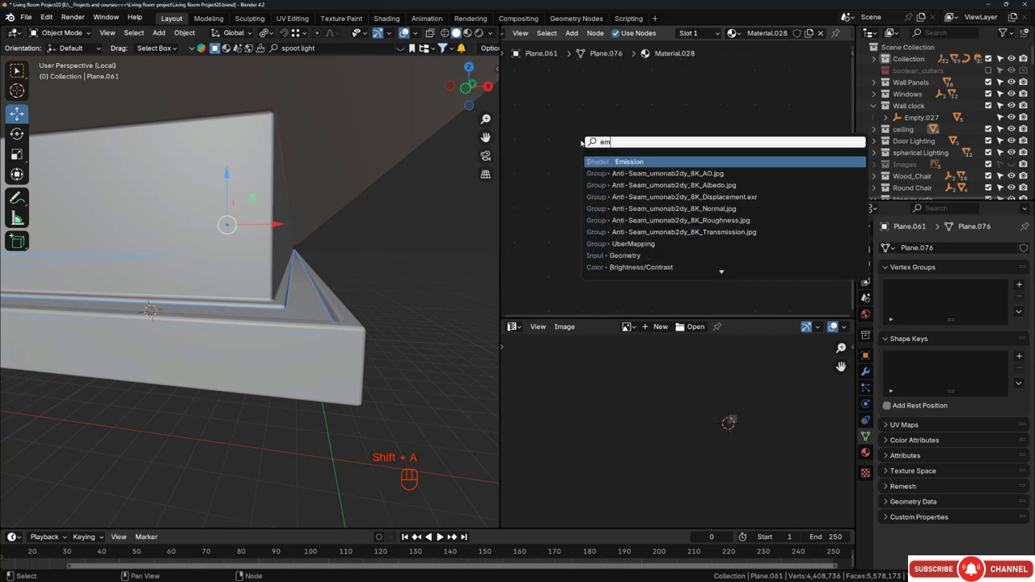
key("Return")
left_click(555, 138)
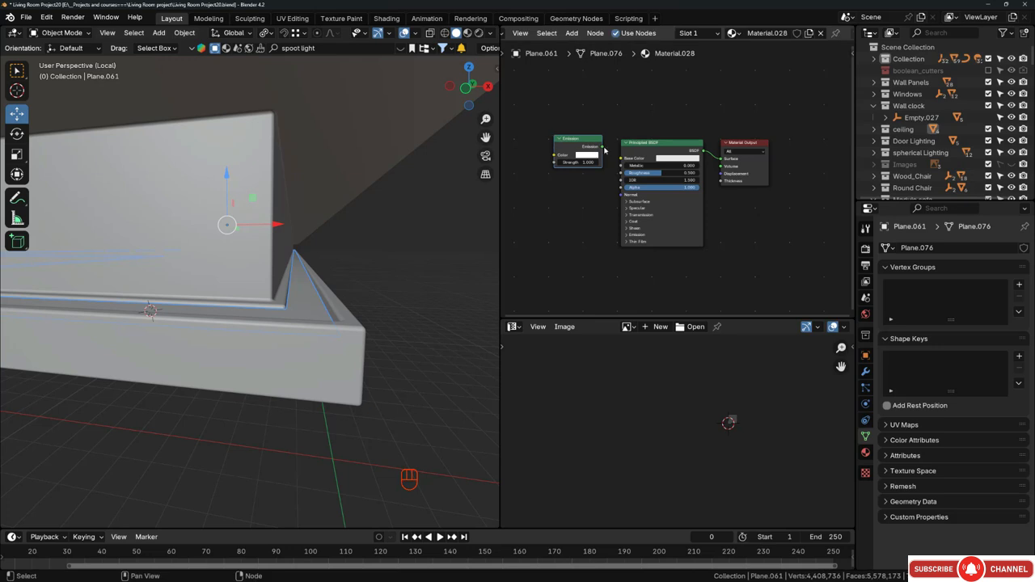
left_click_drag(601, 147, 721, 160)
left_click(650, 204)
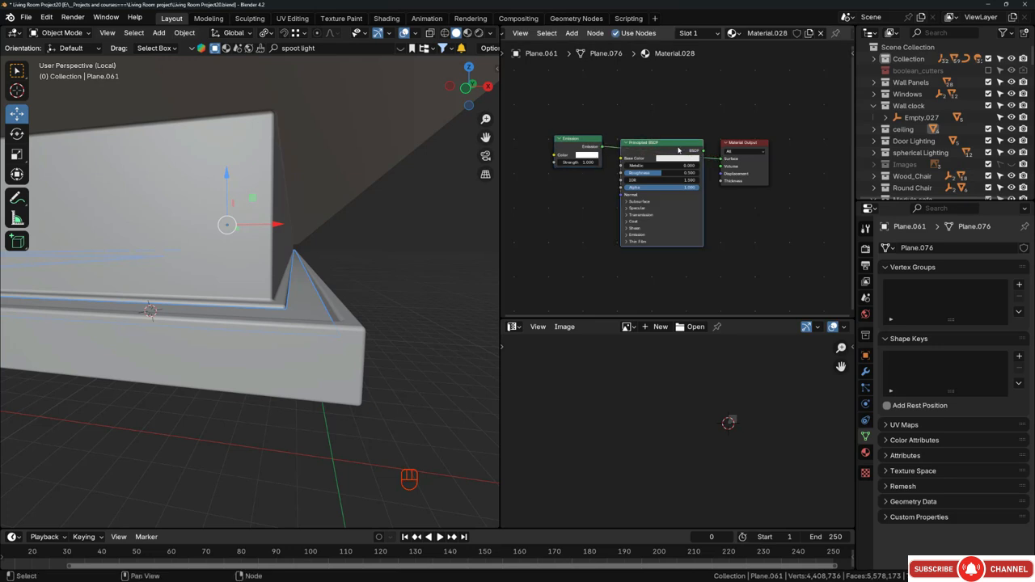
key("ctrl+x")
Set the Emission colour to a warm peach (hue 0.061, saturation 0.673) and its strength to 50.
scroll(649, 204, "up", 4)
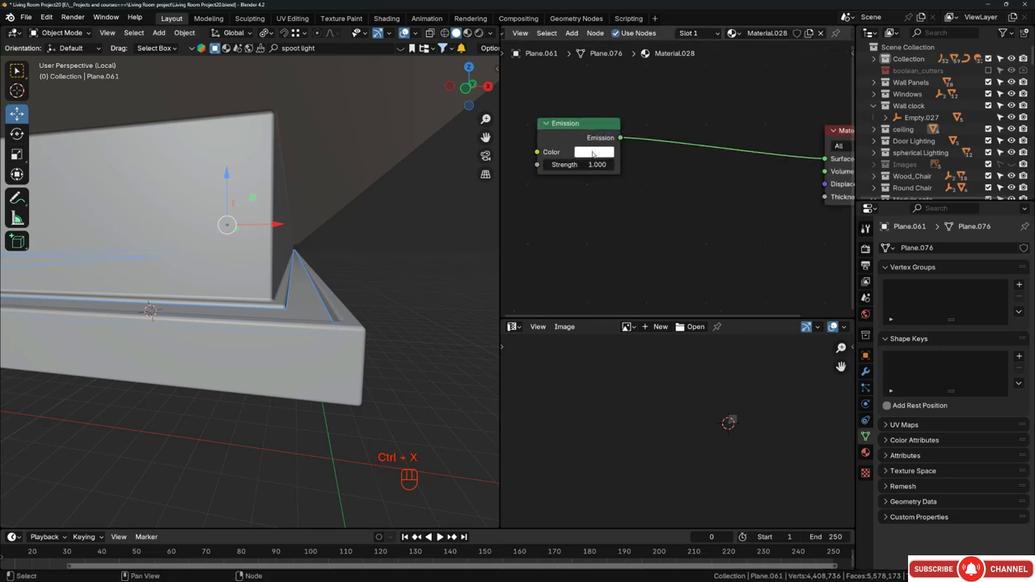
left_click(595, 151)
left_click(624, 238)
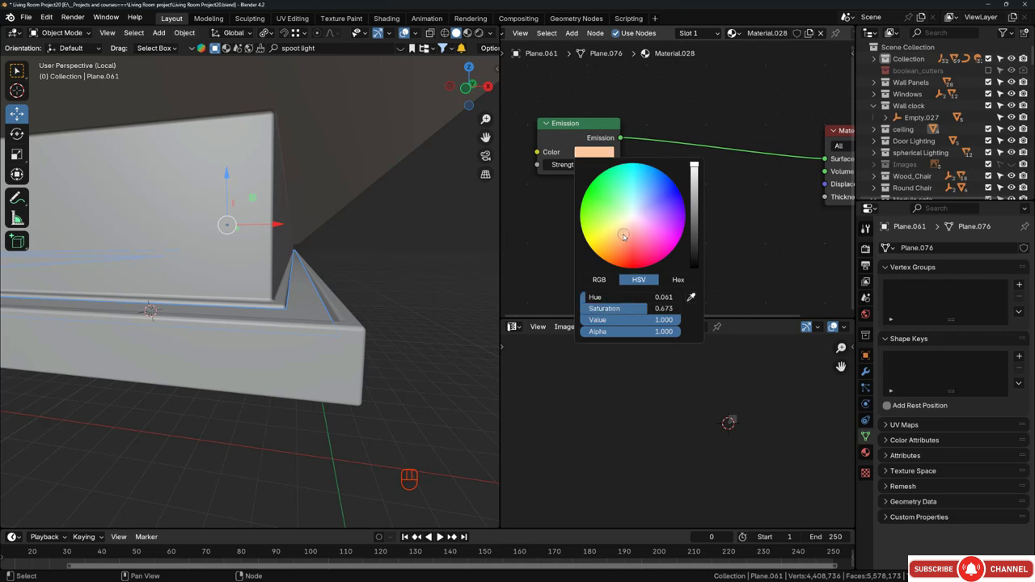
left_click(597, 165)
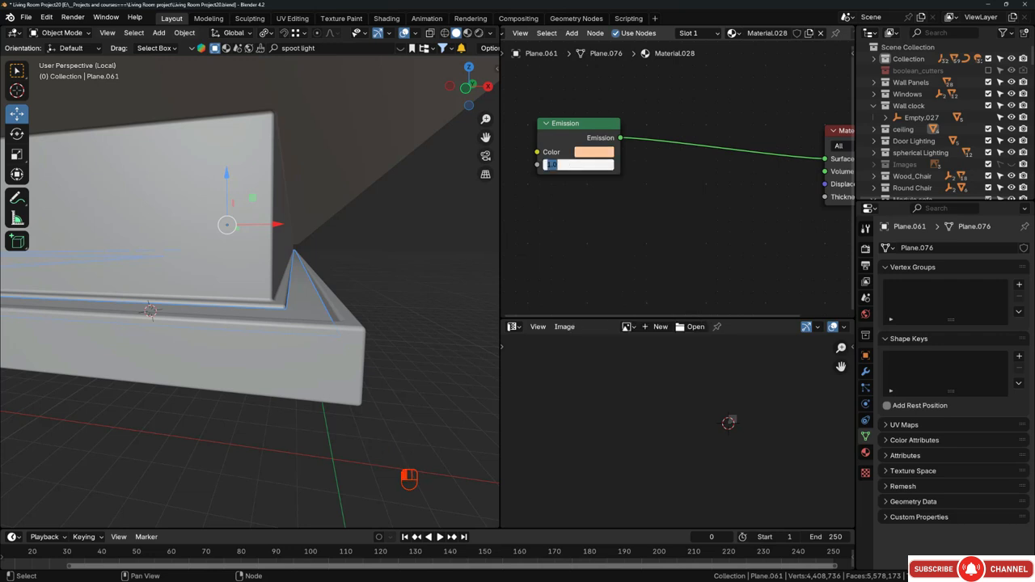
left_click(593, 201)
left_click(596, 165)
type("50")
key("Return")
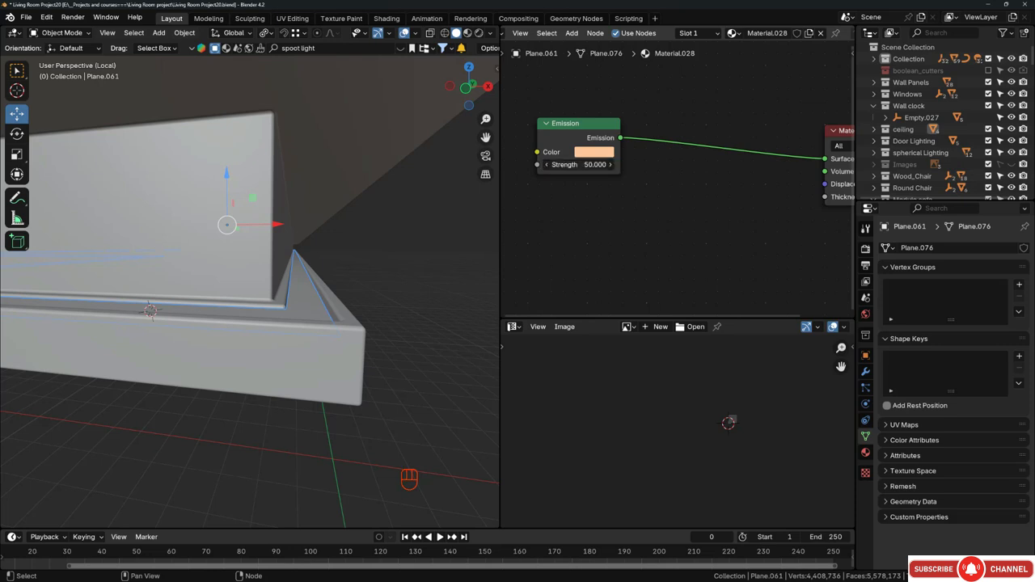
Leave local view and examine the light strip around the ceiling panel from inside the whole room.
key("KP_Divide")
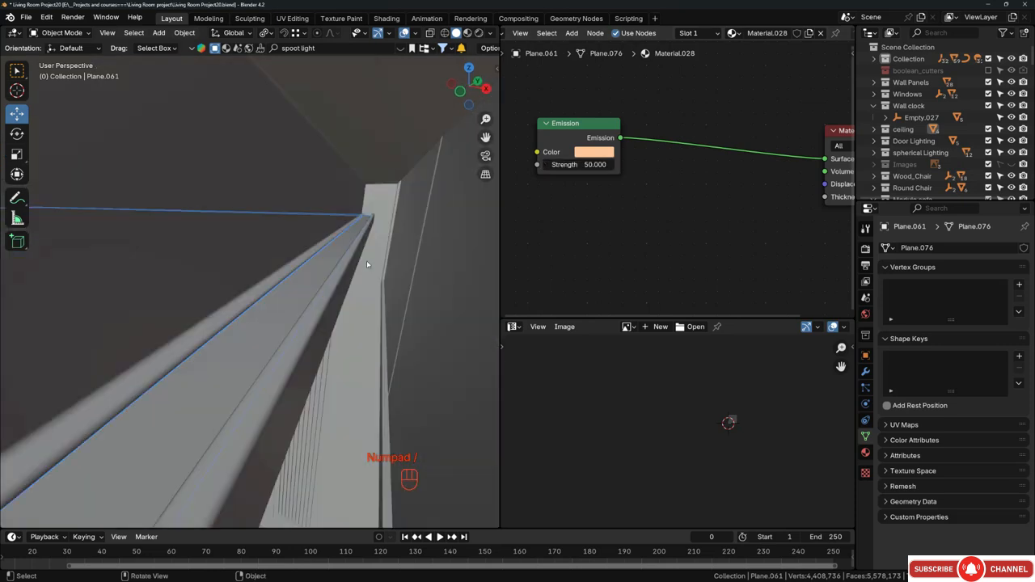
middle_click_drag(351, 243, 219, 340)
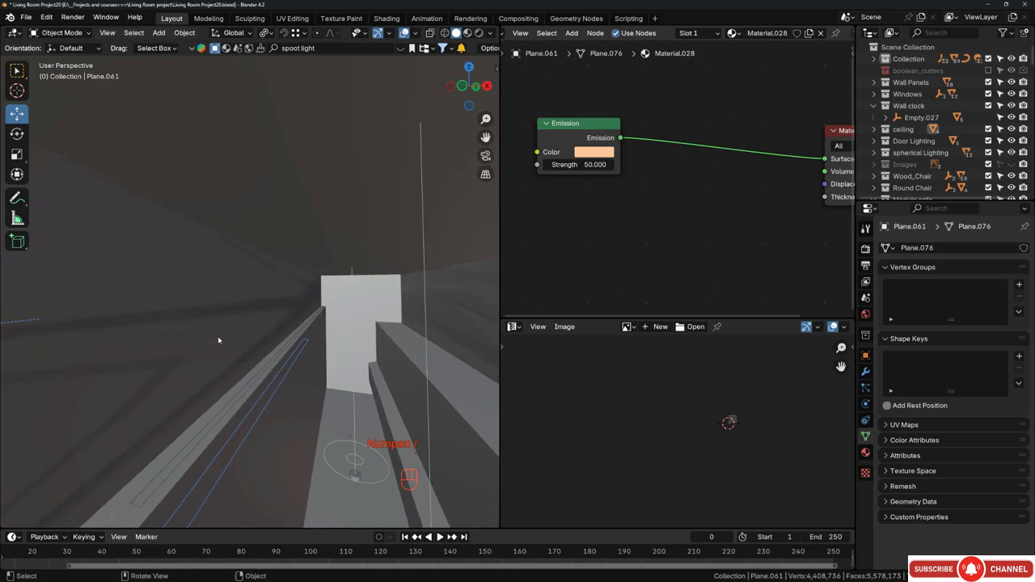
key("grave")
key("a")
key("w")
key("q")
key("q")
key("q")
key("q")
key("q")
key("s")
key("a")
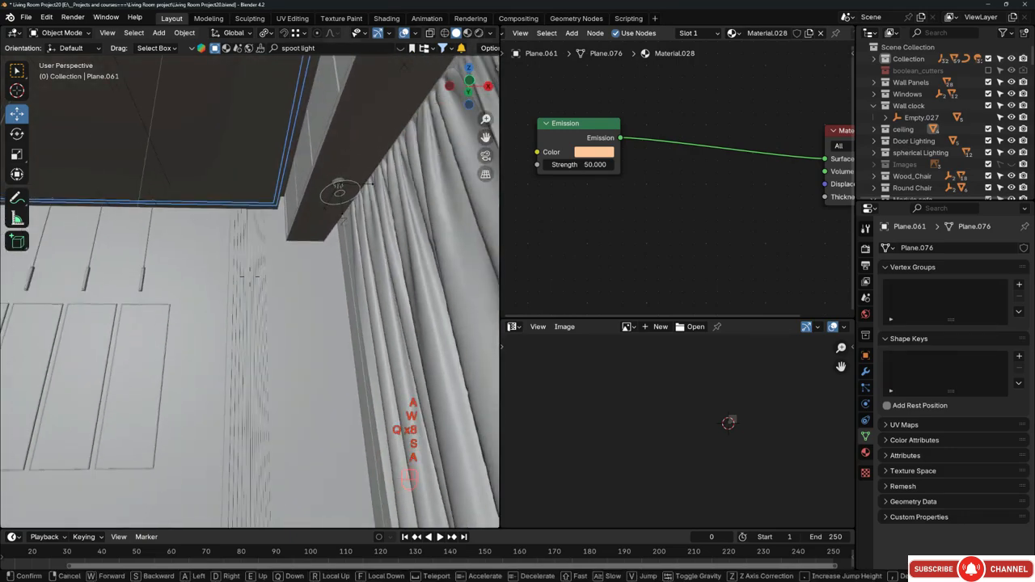
key("e")
key("s")
key("d")
key("a")
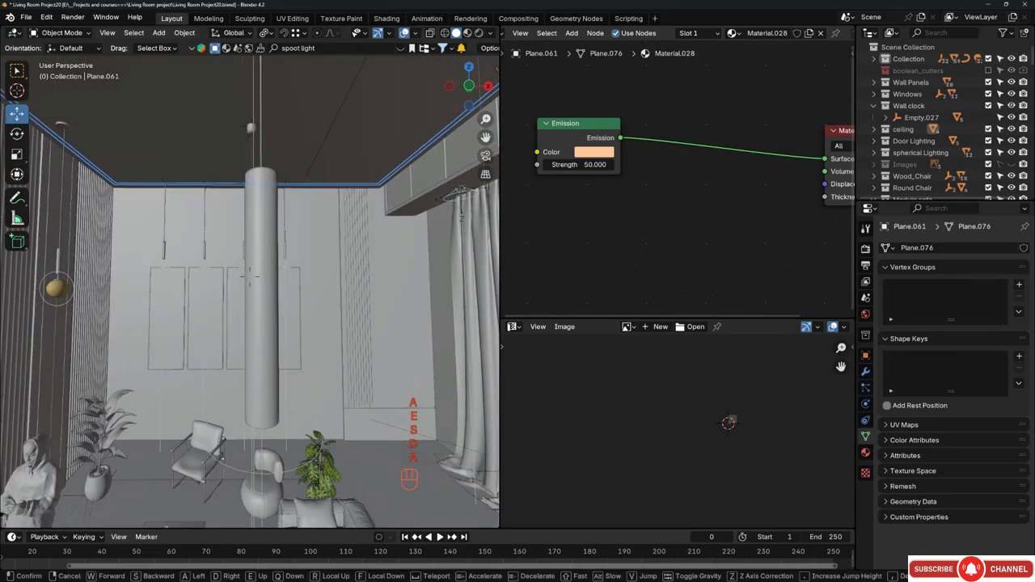
key("d")
key("s")
left_click(299, 366)
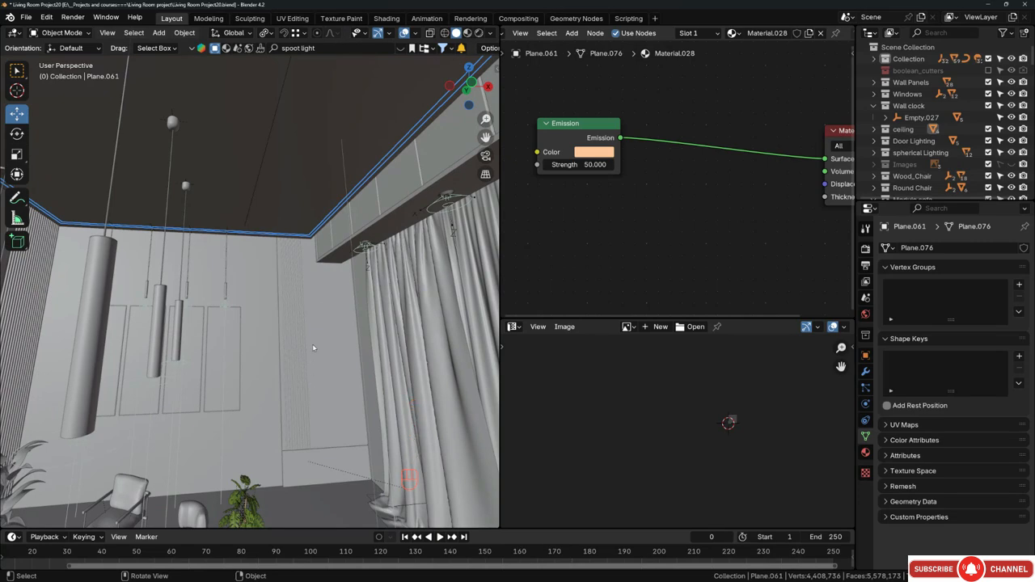
Examine the room's cove, pendant and spot lighting in Rendered shading while walking from the picture wall toward the dining area.
key("z")
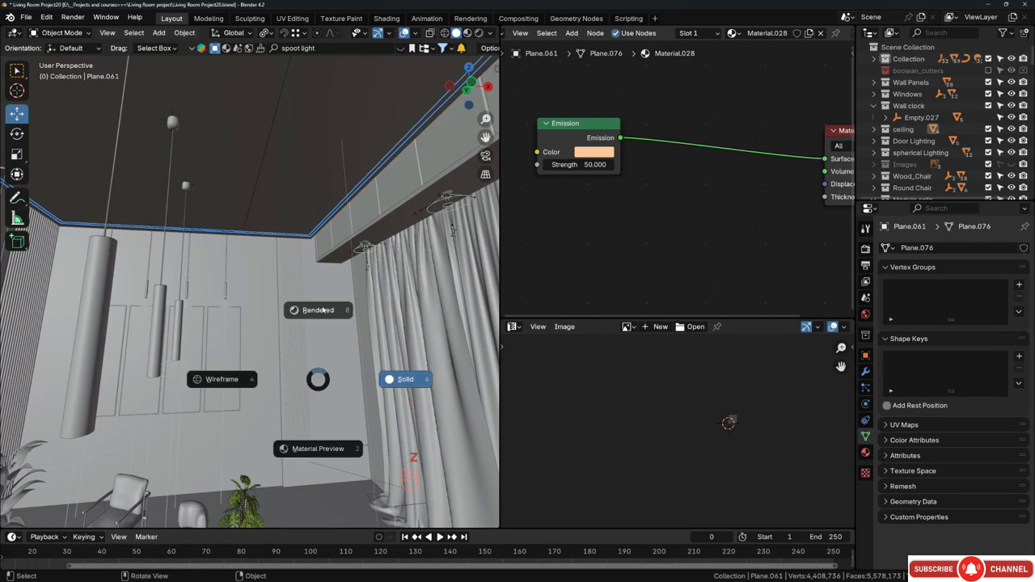
left_click(322, 310)
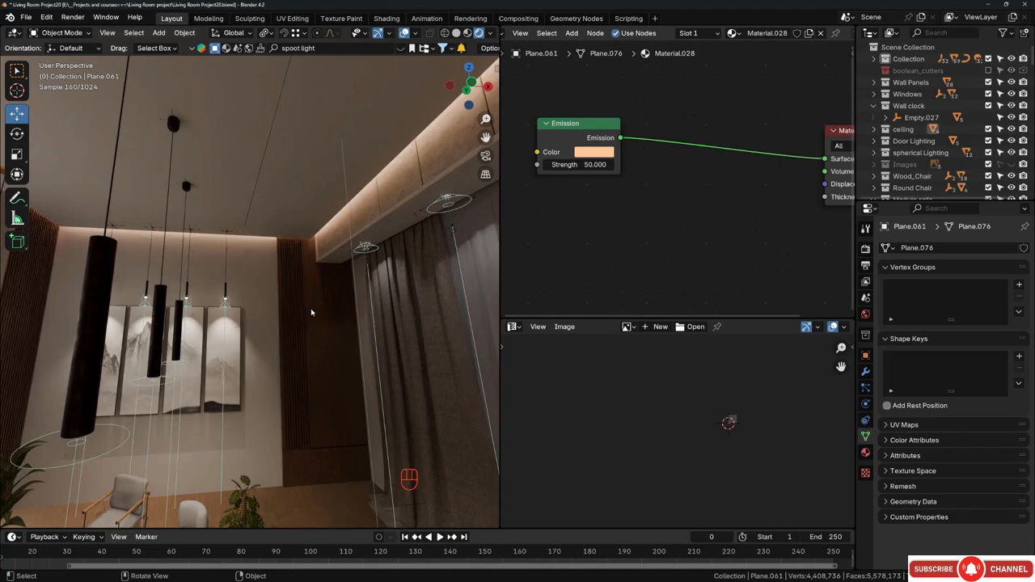
key("shift+grave")
key("d")
key("d")
key("d")
key("d")
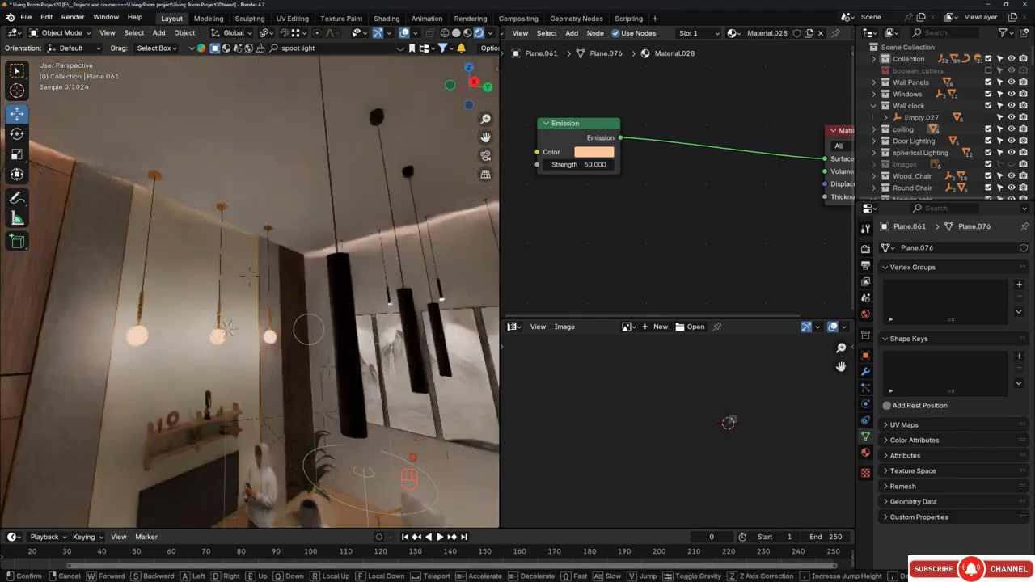
key("d")
key("d")
key("d")
key("d")
key("d")
key("d")
key("d")
key("w")
key("w")
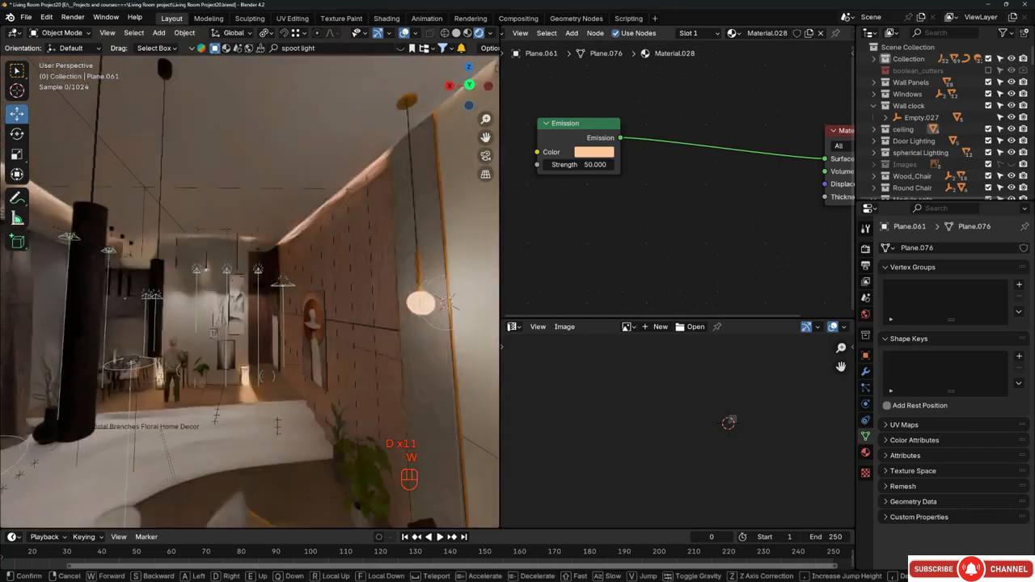
key("a")
key("w")
key("w")
key("w")
key("d")
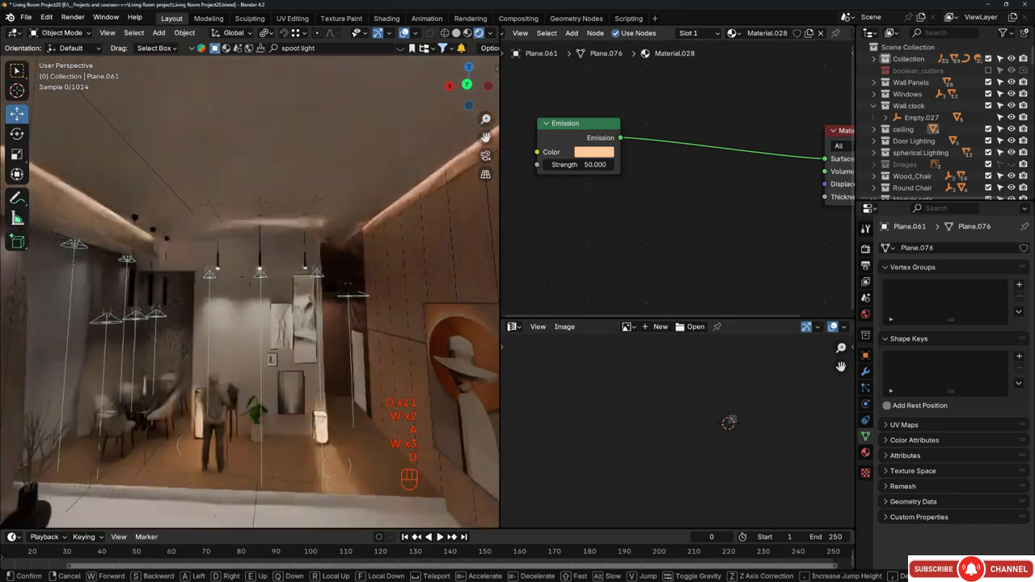
key("a")
key("q")
key("q")
key("d")
key("d")
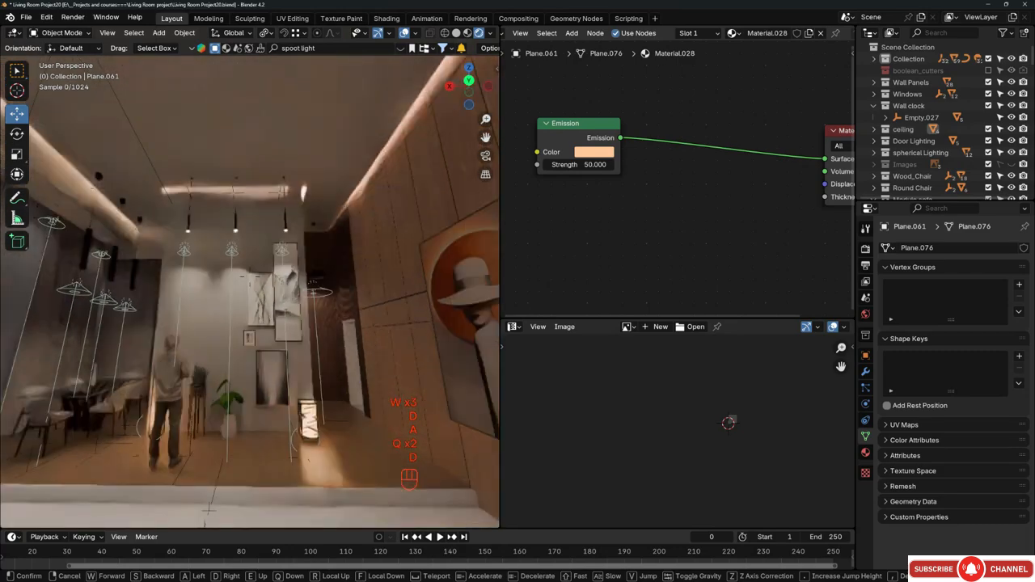
key("d")
key("a")
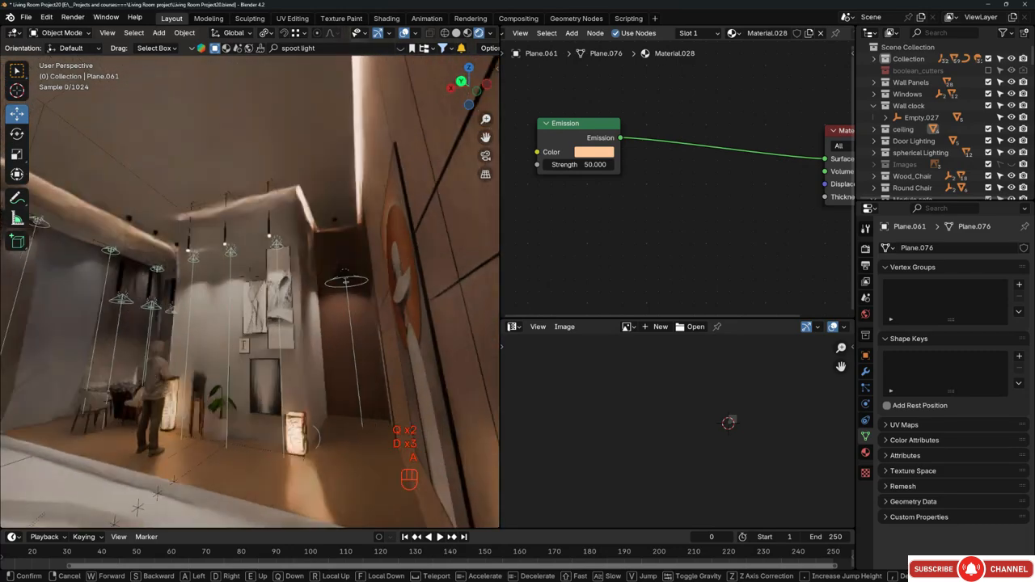
left_click(312, 313)
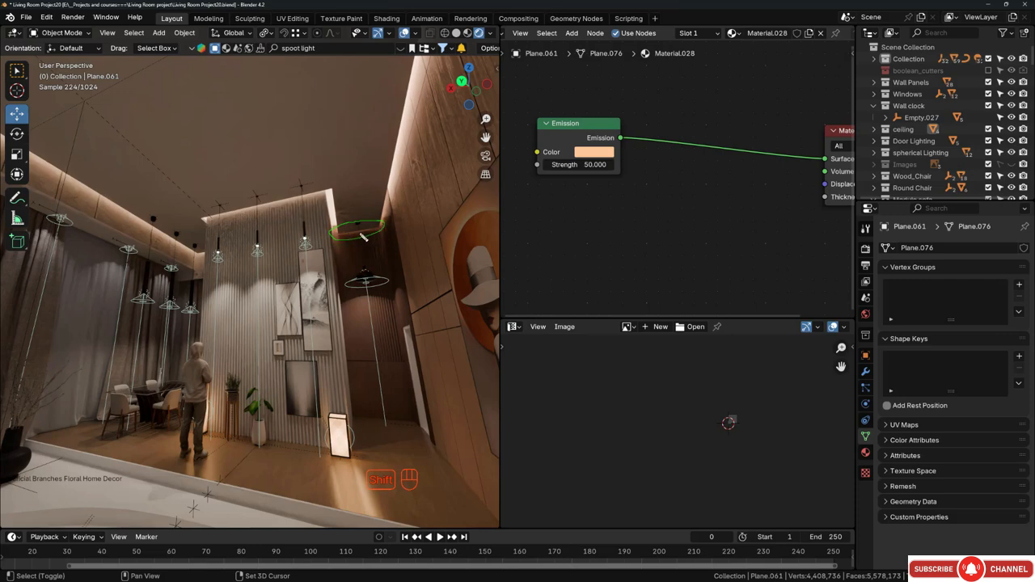
Save the project file and return the viewport to Solid shading.
key("ctrl+s")
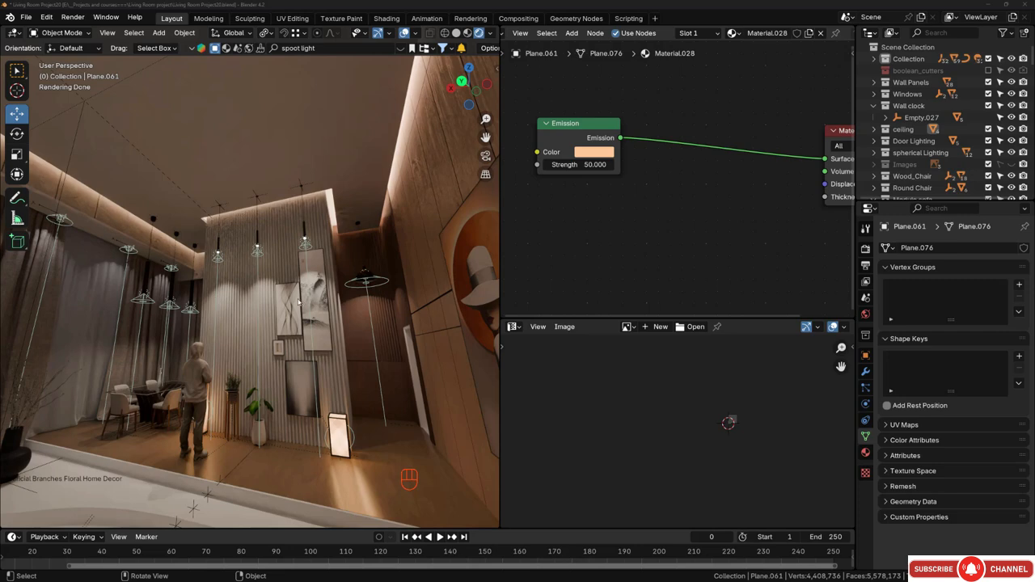
key("z")
left_click(342, 304)
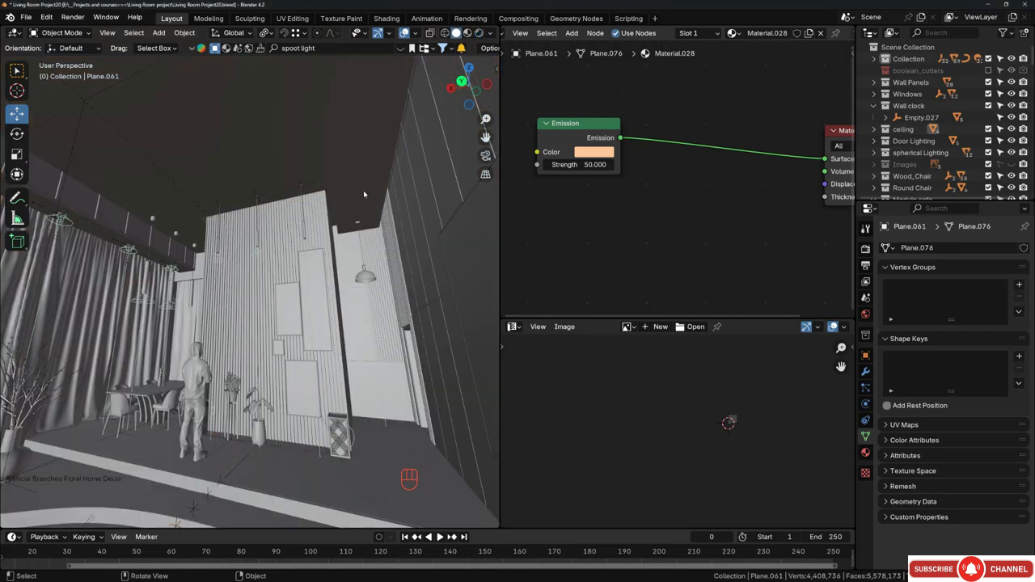
Walk through the room in Solid shading to inspect the ceiling corner, seating area, curtains and dining area.
middle_click_drag(364, 194, 443, 310)
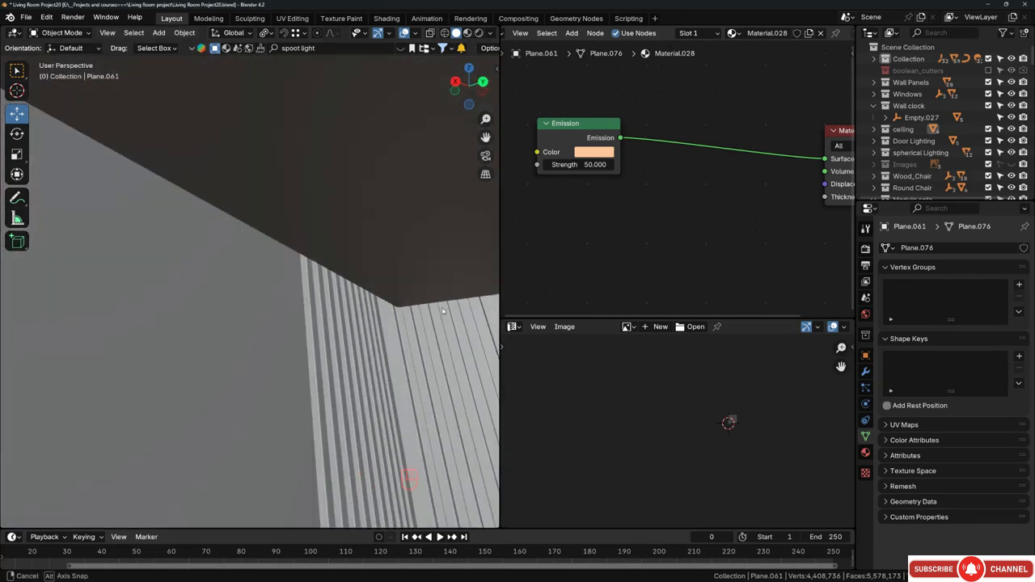
key("shift+grave")
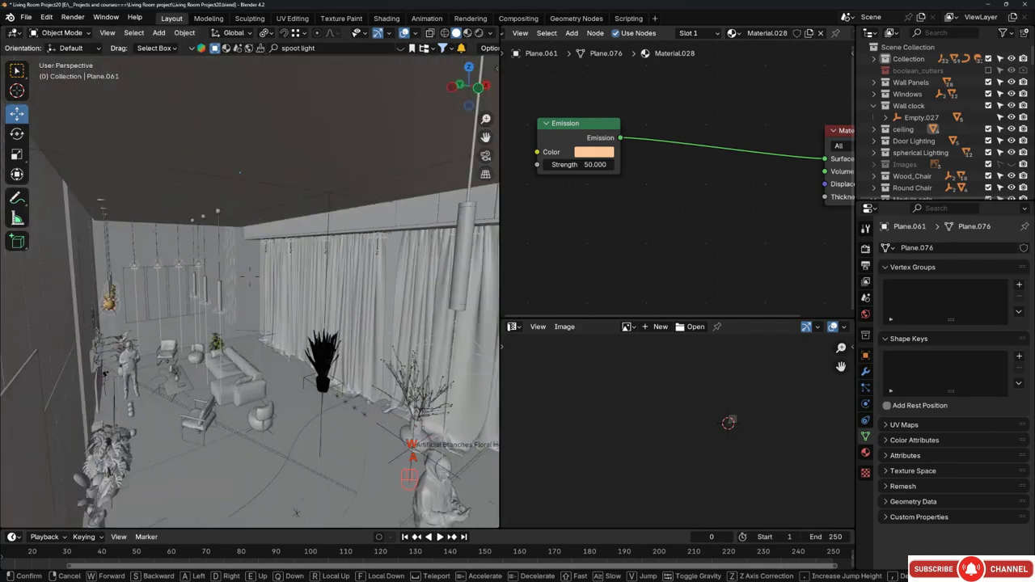
key("q")
key("q")
key("q")
key("d")
key("d")
key("d")
key("d")
key("d")
key("d")
key("d")
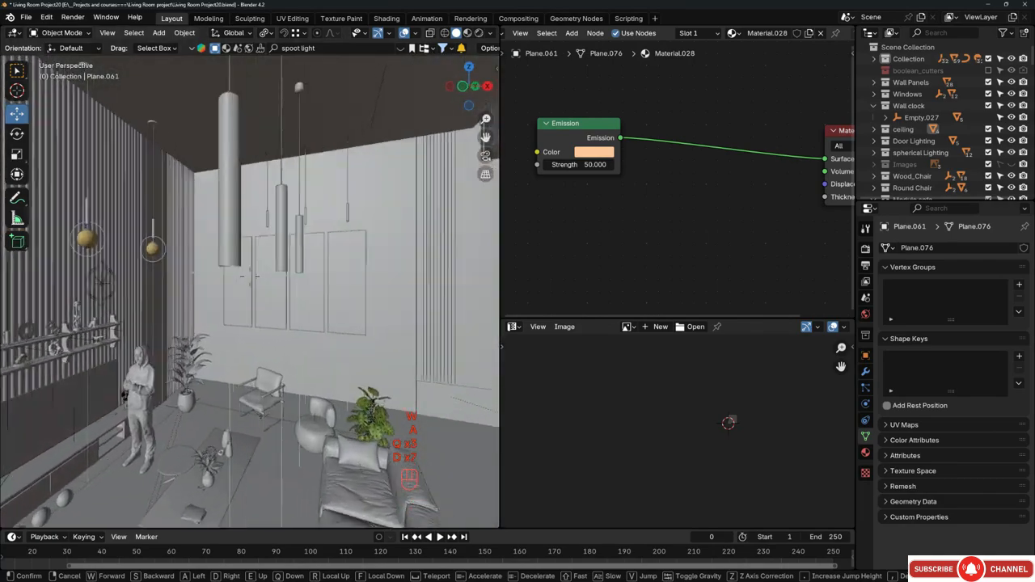
key("d")
key("d")
key("d")
key("d")
key("d")
key("d")
key("d")
key("d")
key("w")
key("q")
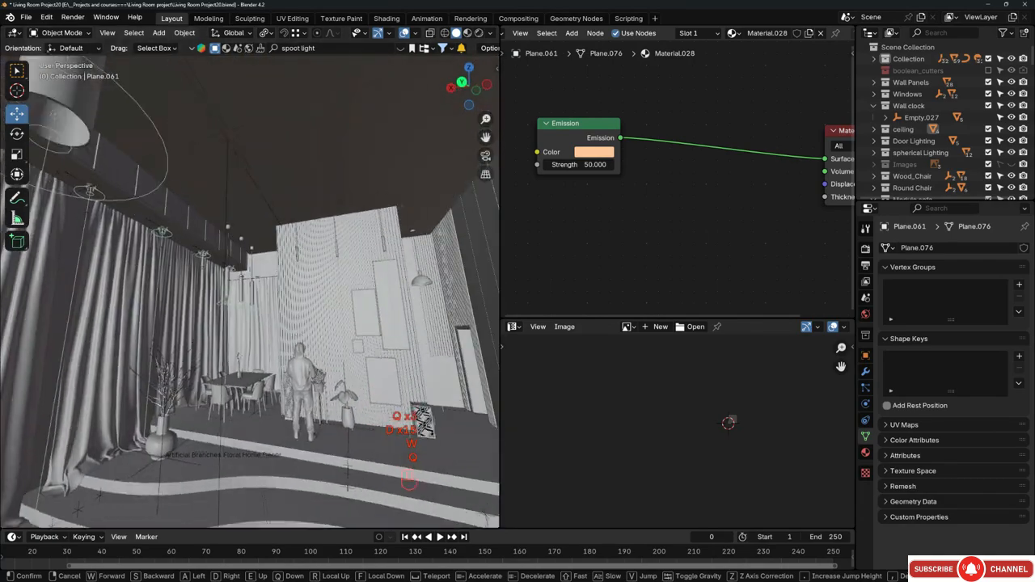
key("s")
key("d")
key("w")
left_click(305, 328)
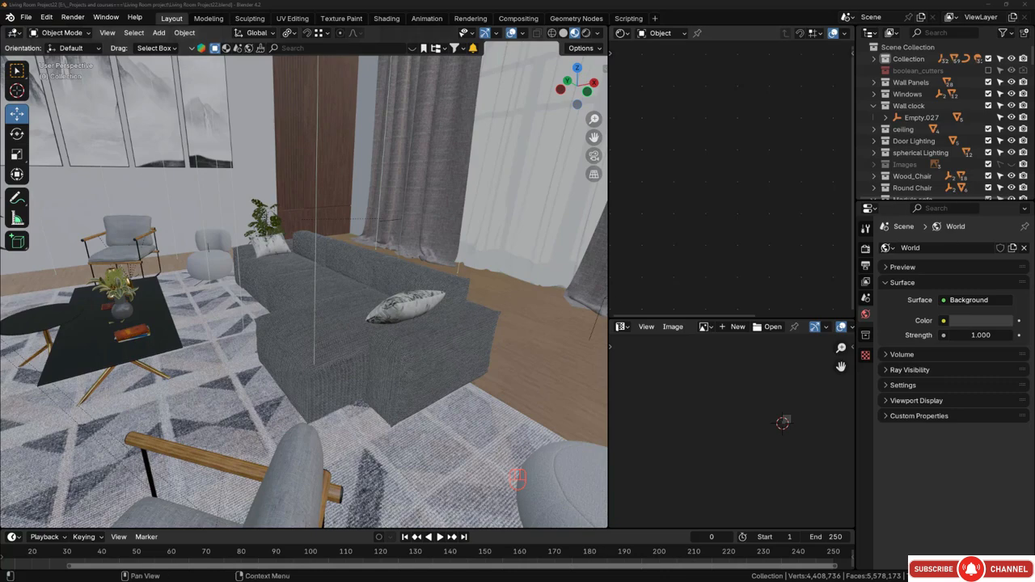
Select the modular sofa and search the online asset library's materials for "fabric".
middle_click_drag(381, 354, 420, 335)
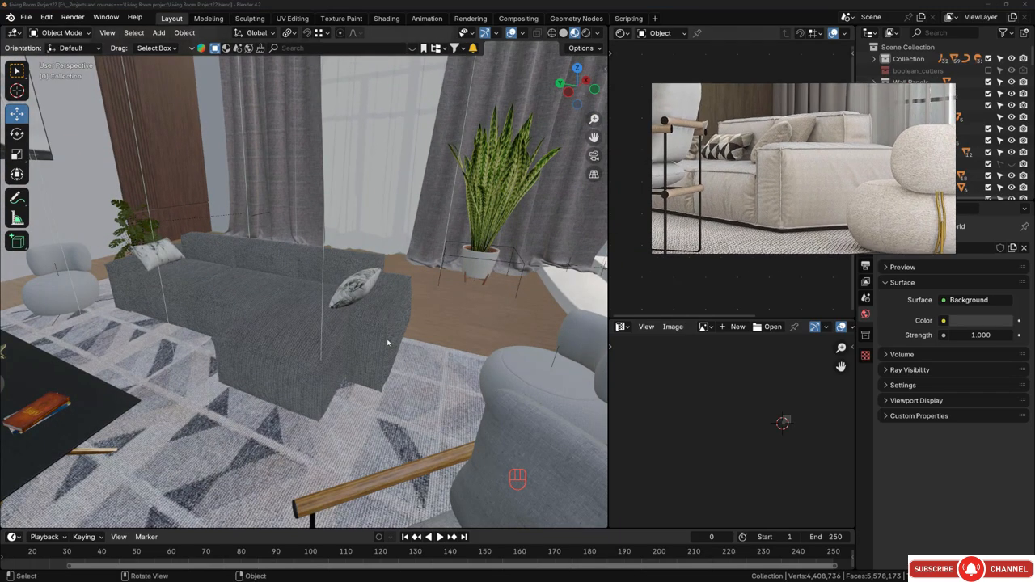
middle_click_drag(332, 349, 388, 354)
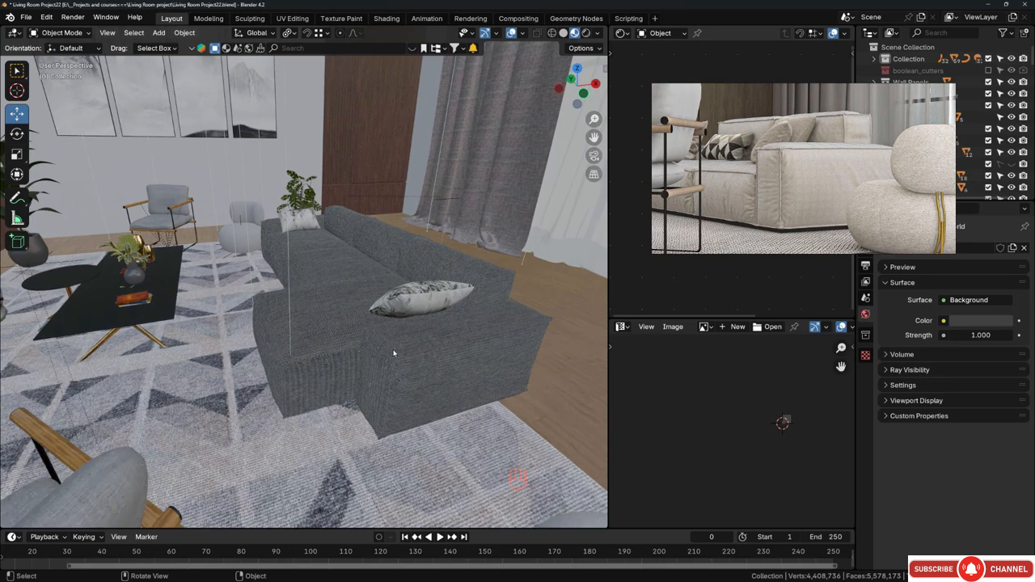
left_click(394, 350)
left_click(228, 49)
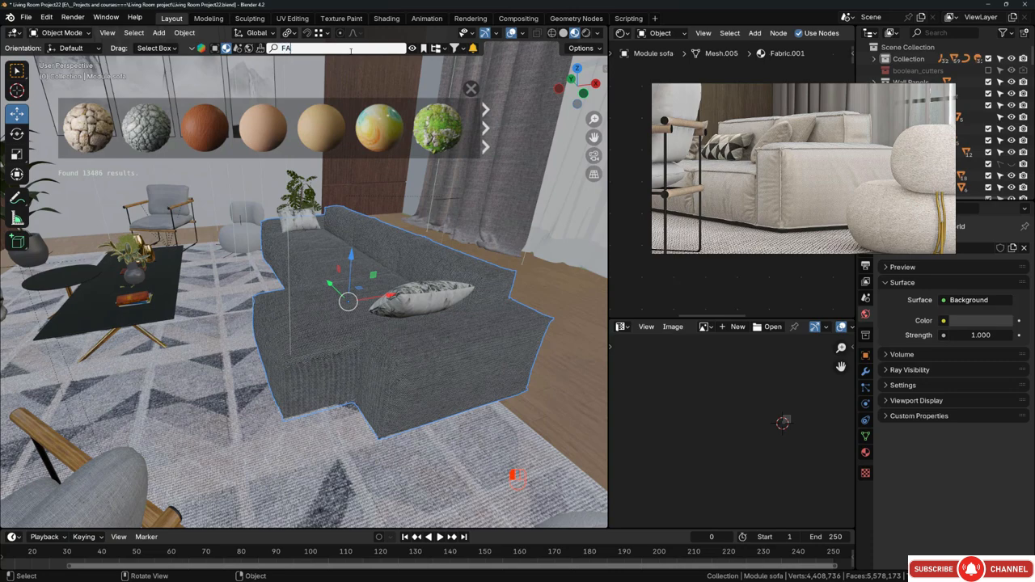
key("BackSpace")
key("BackSpace")
type("fabric")
key("Return")
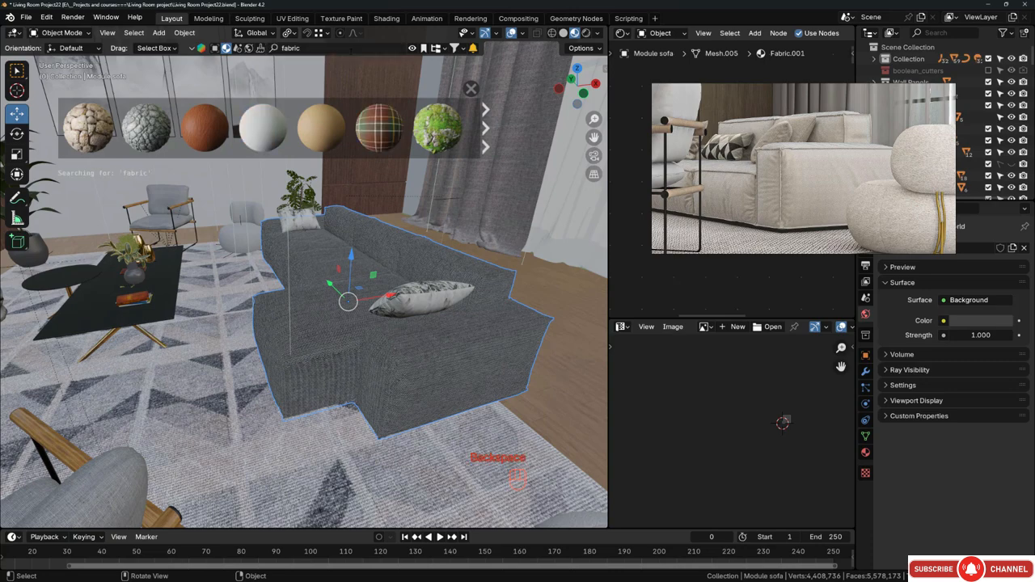
Compare the fabric results with the sofa reference image and apply the Blue Fabric material to the modular sofa.
mouse_move(251, 135)
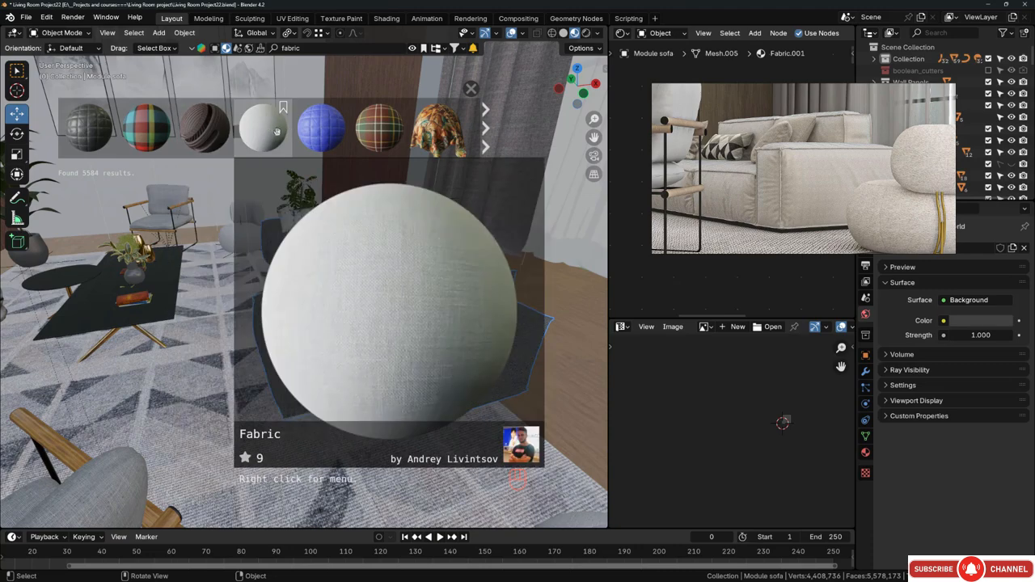
middle_click_drag(348, 301, 380, 339)
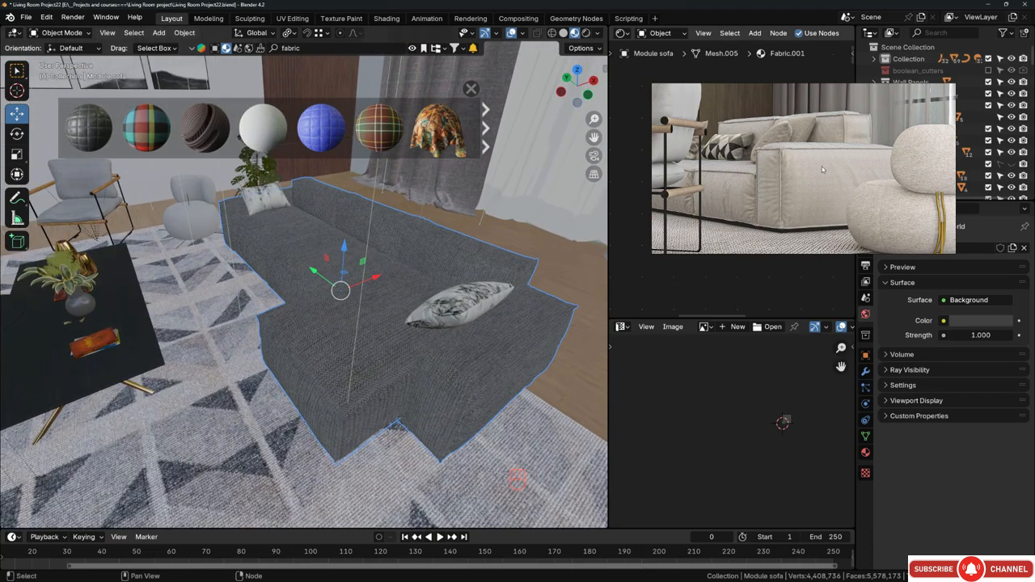
middle_click_drag(805, 182, 703, 194)
scroll(700, 184, "up", 2)
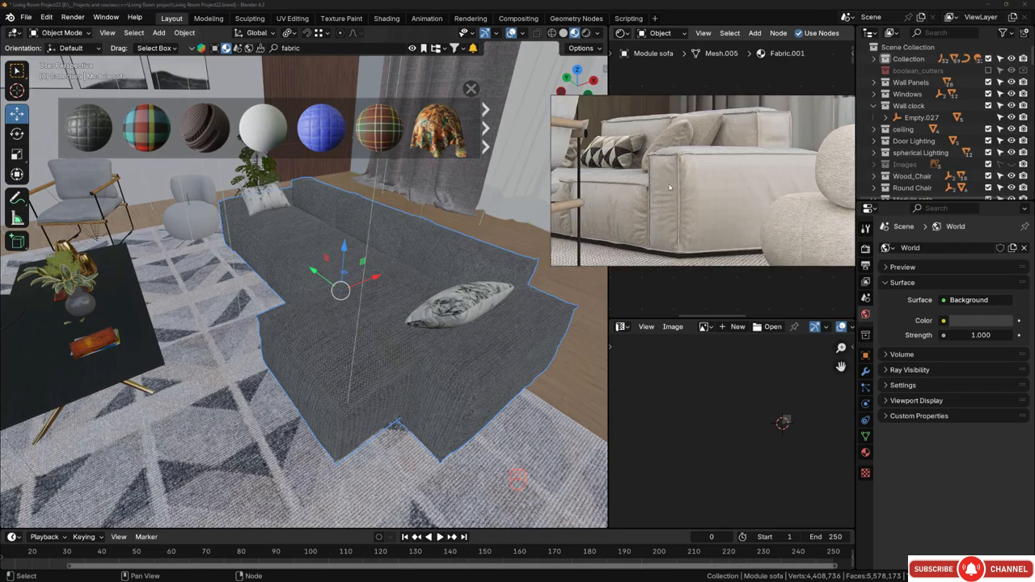
left_click(479, 130)
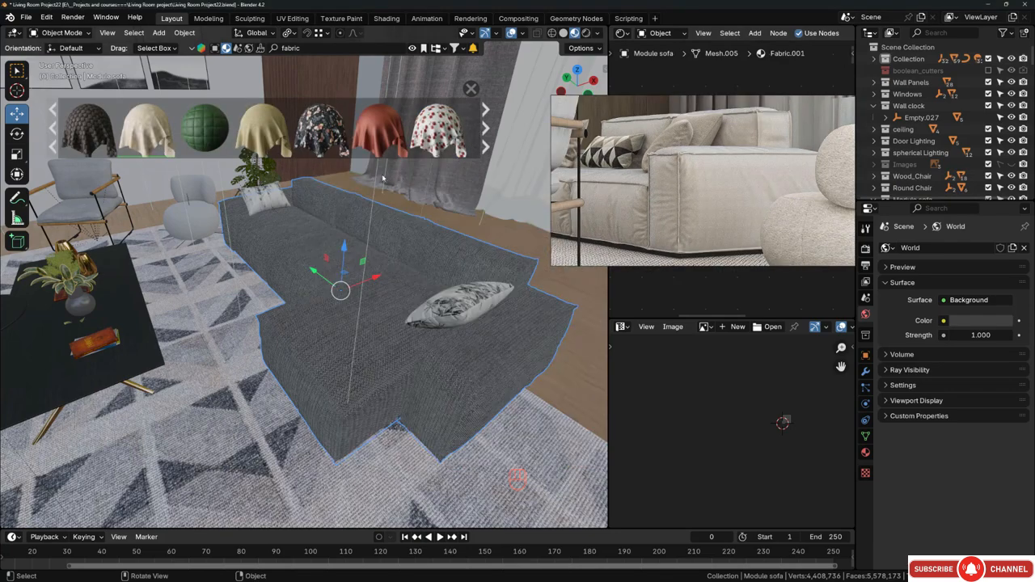
mouse_move(413, 129)
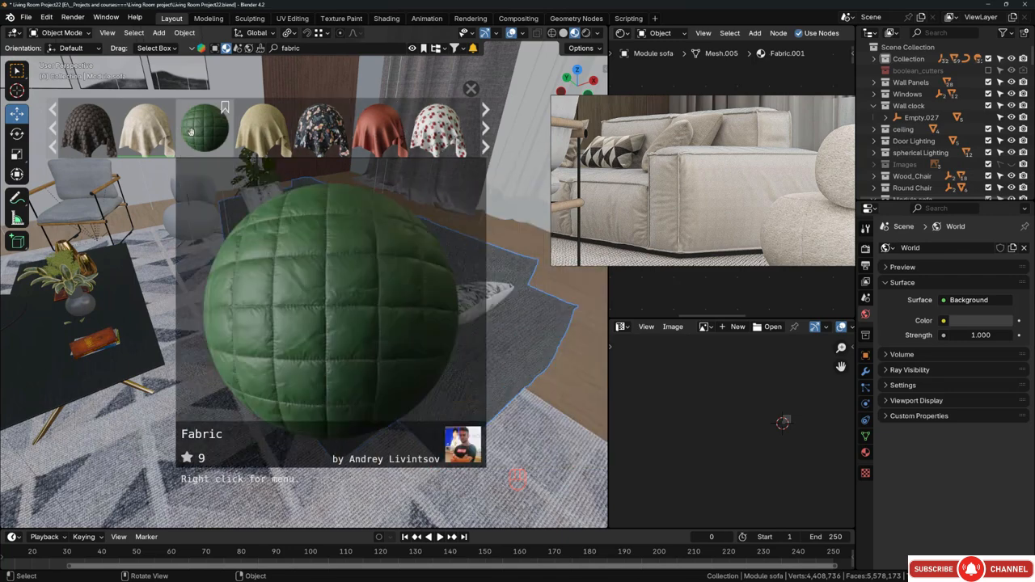
scroll(324, 134, "down", 3)
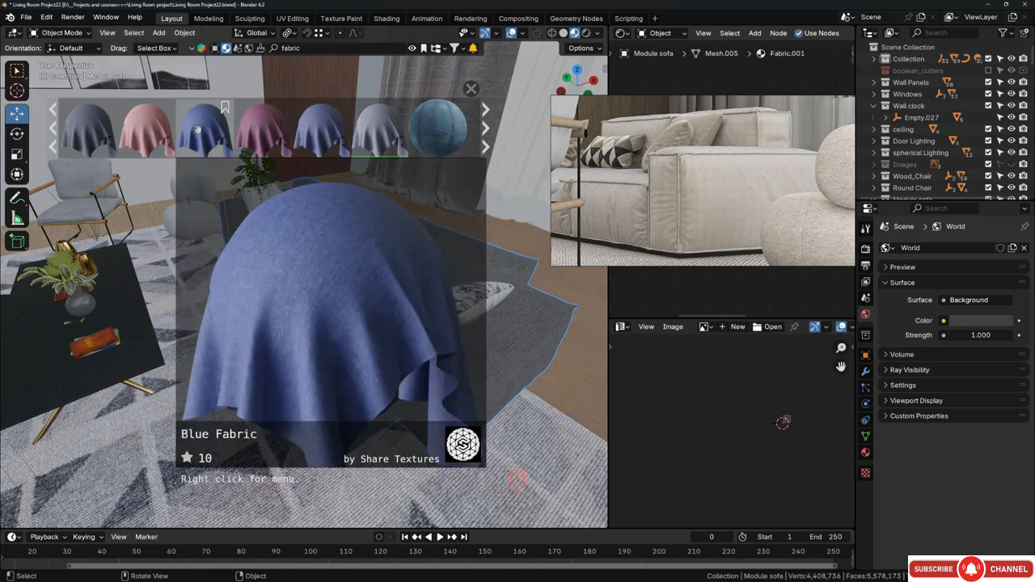
left_click_drag(200, 117, 433, 239)
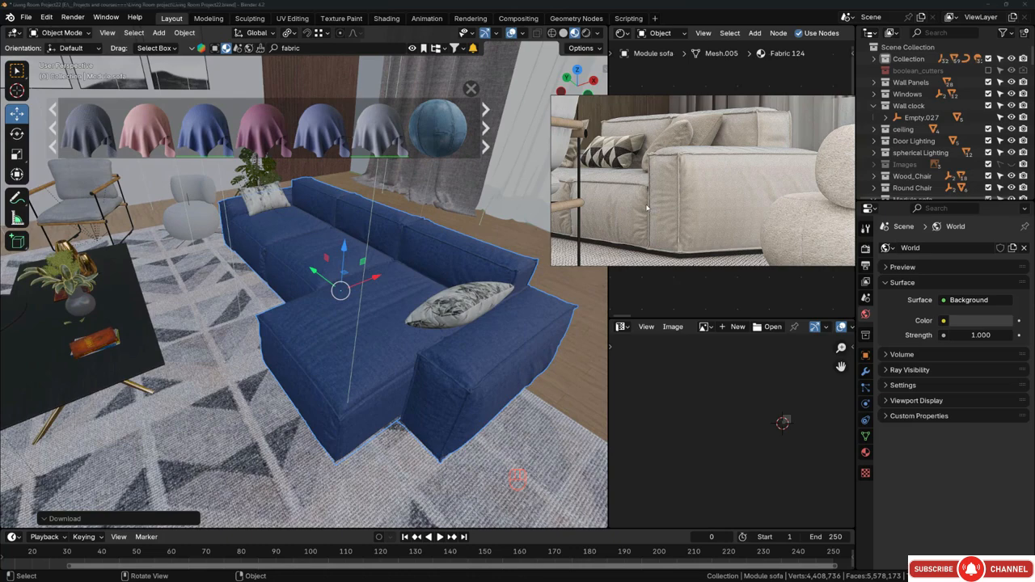
Move the sofa reference image over the 3D viewport beside the sofa and hide the asset results bar.
left_click_drag(602, 231, 105, 437)
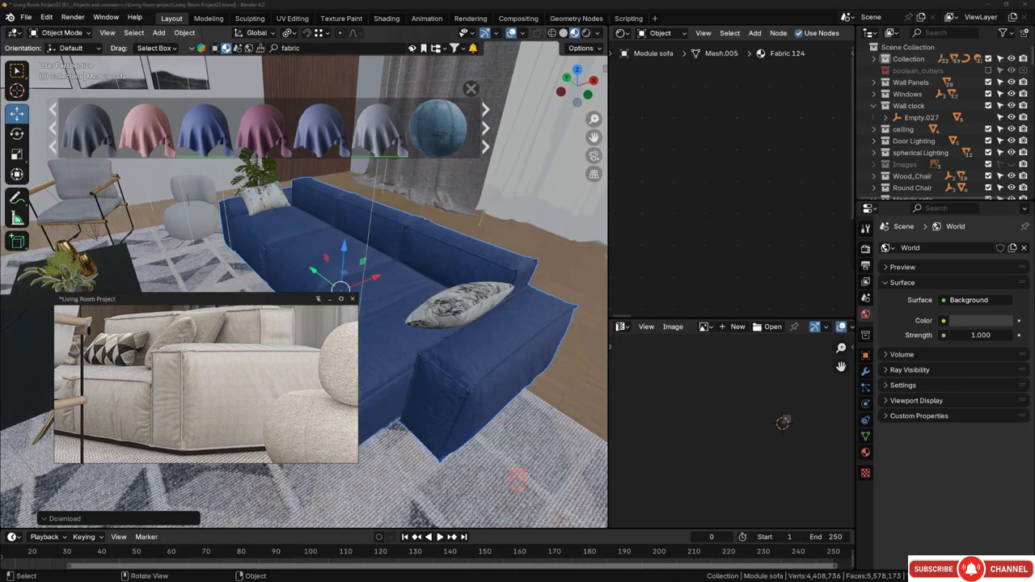
left_click(413, 49)
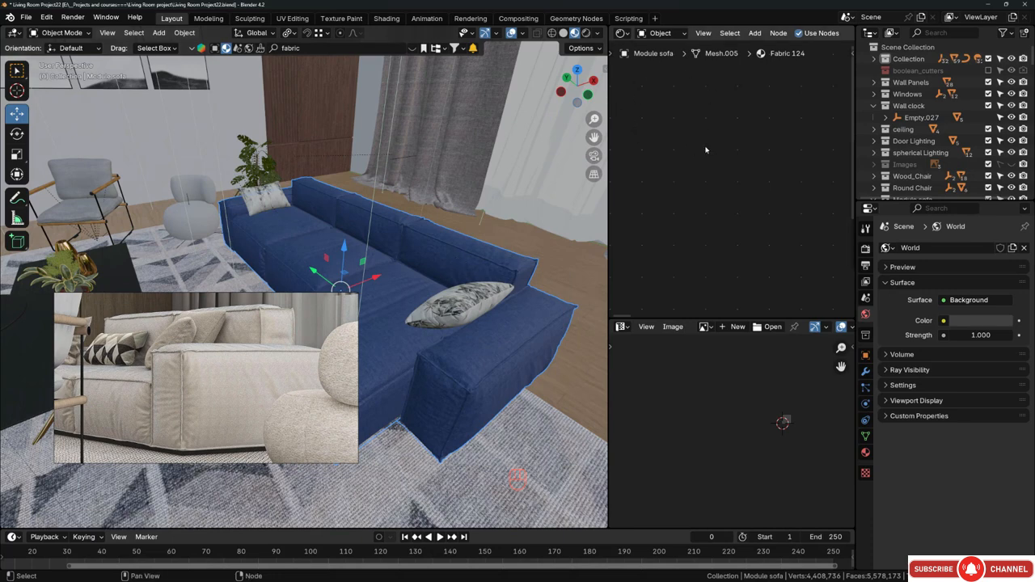
Frame the sofa material's whole node tree and widen the shader editor.
key("Home")
scroll(704, 151, "up", 3)
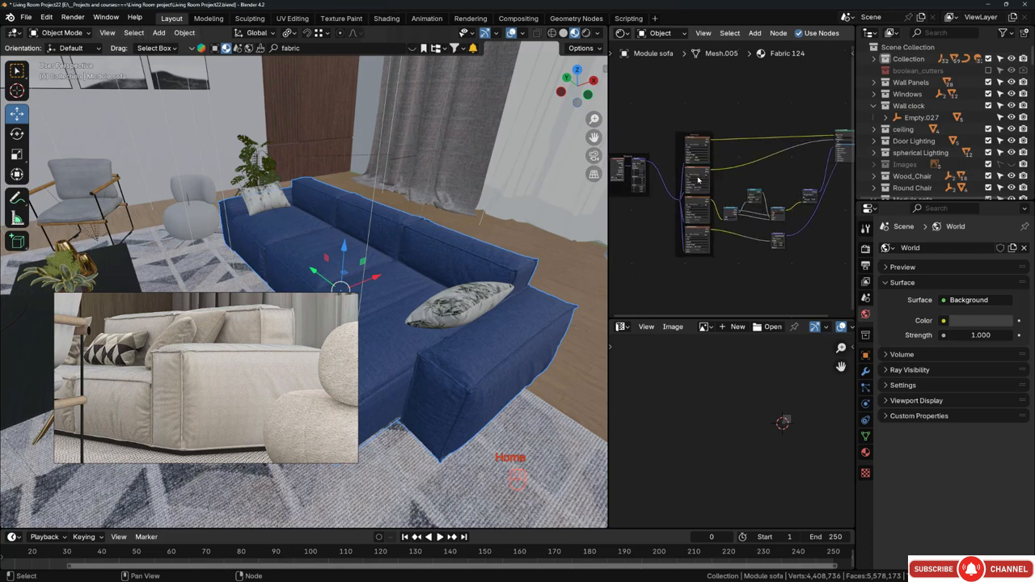
left_click_drag(606, 235, 478, 235)
left_click_drag(799, 101, 854, 194)
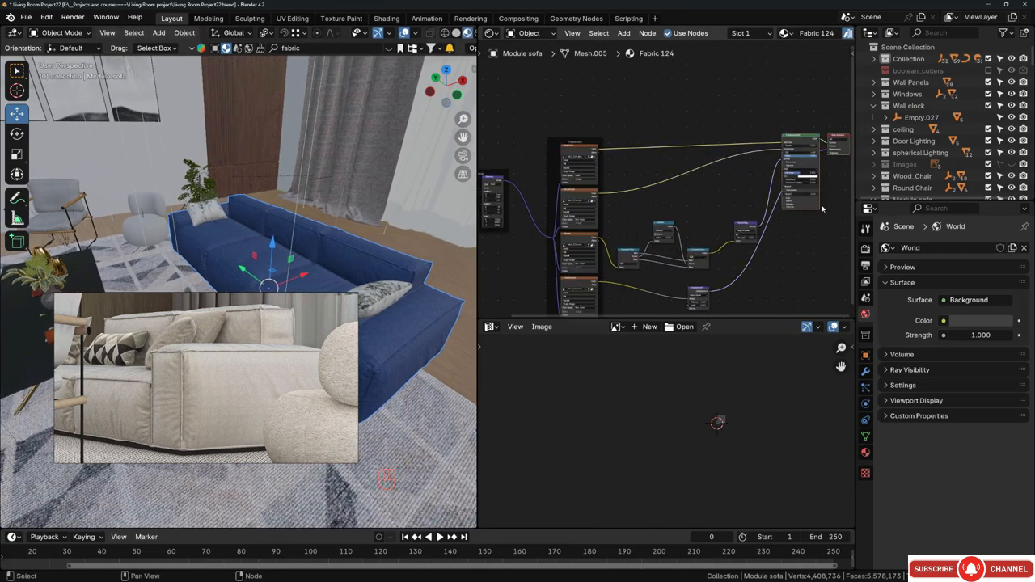
Insert a Hue/Saturation/Value node on the link between the base color texture and the Principled BSDF.
scroll(618, 168, "up", 3)
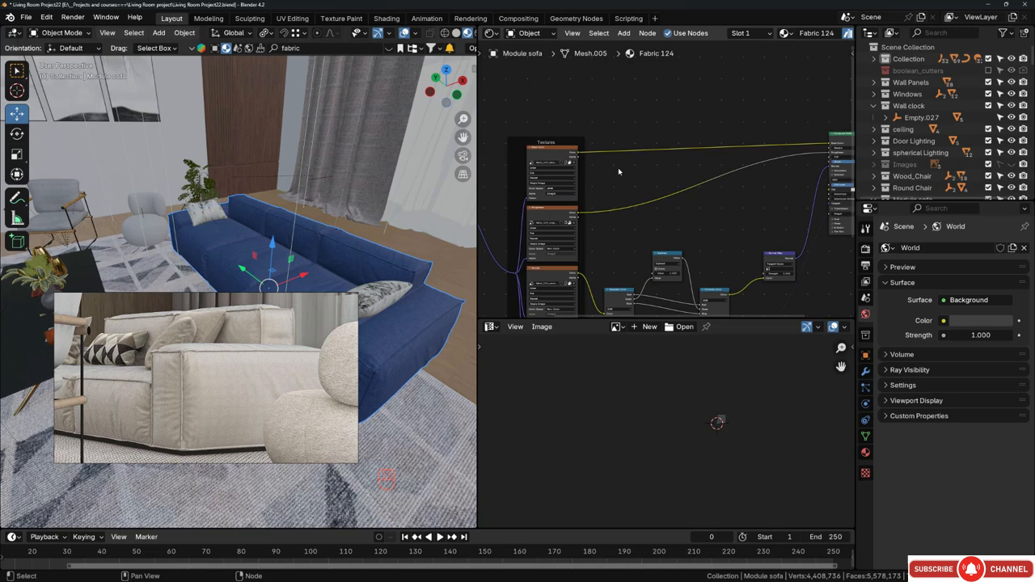
key("shift+a")
left_click(672, 97)
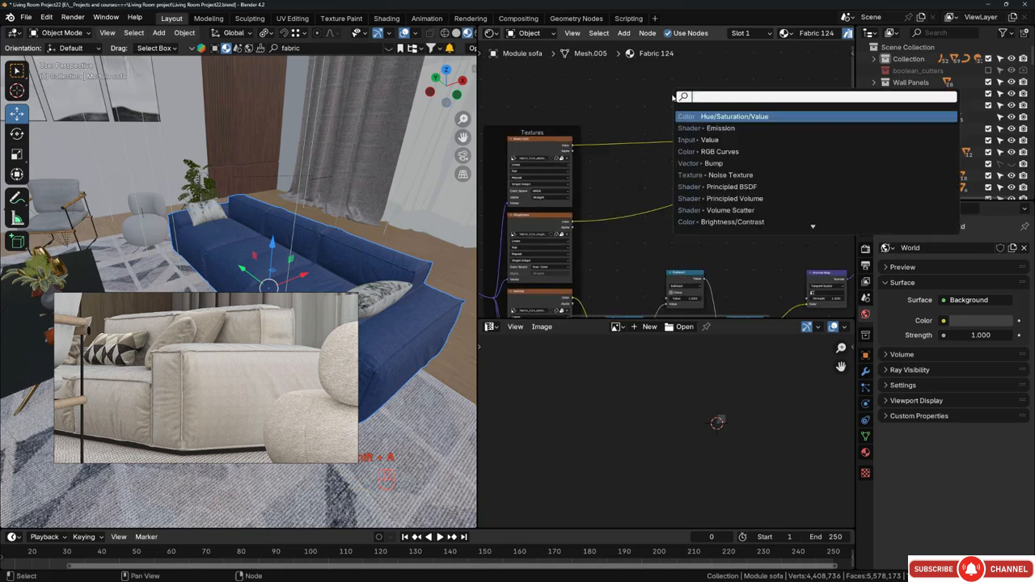
type("hu")
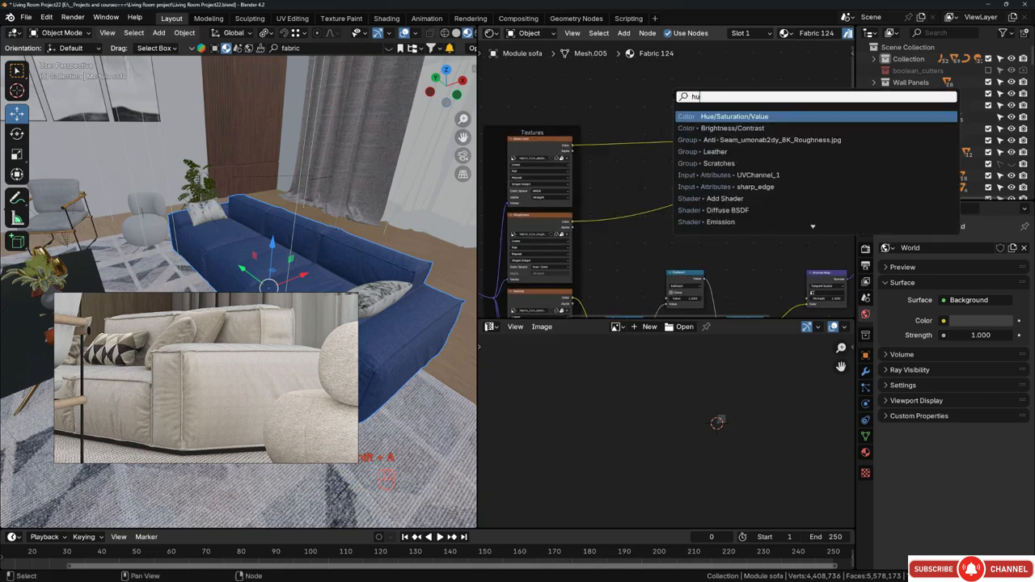
key("Return")
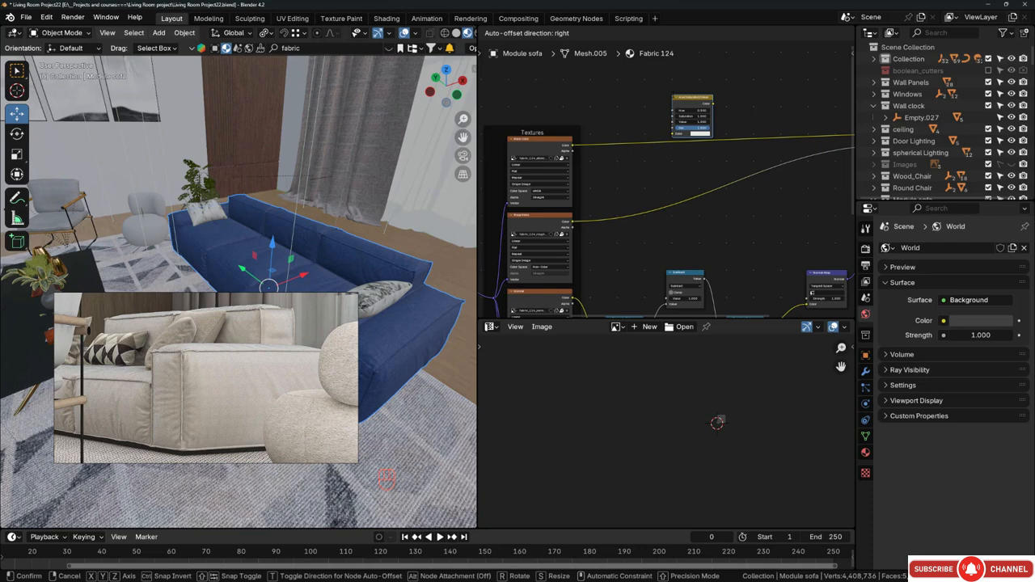
left_click(654, 122)
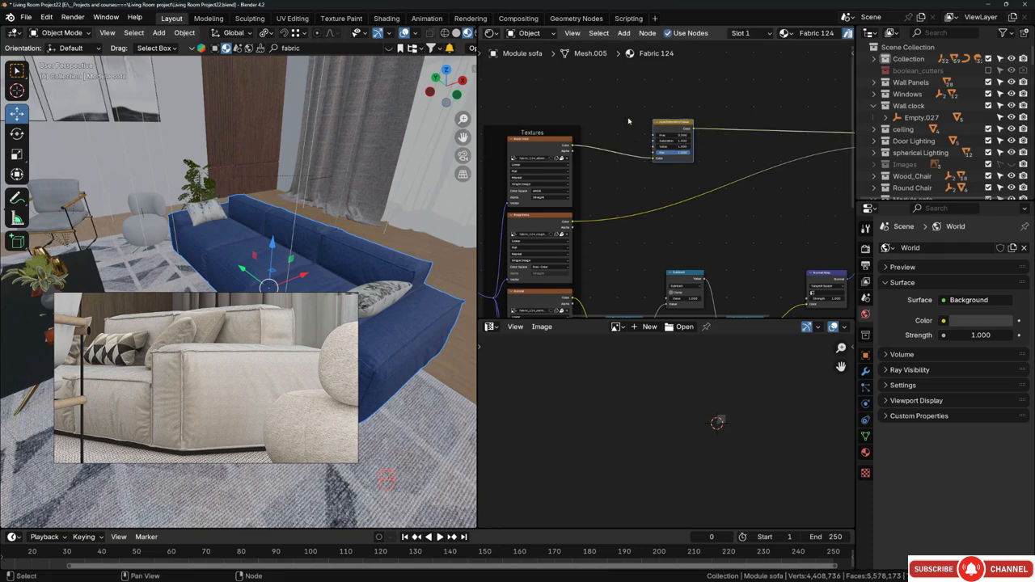
Move the reference image clear of the sofa and set the Hue/Saturation/Value node's Hue to 0.980 and Saturation to 0.480.
scroll(628, 121, "up", 3)
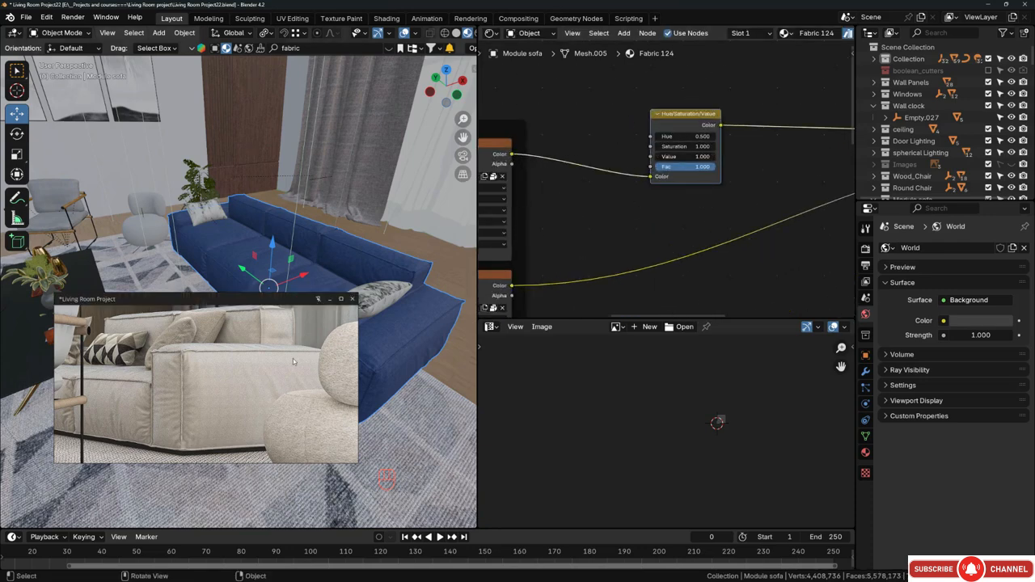
left_click_drag(202, 299, 185, 366)
scroll(688, 129, "up", 2)
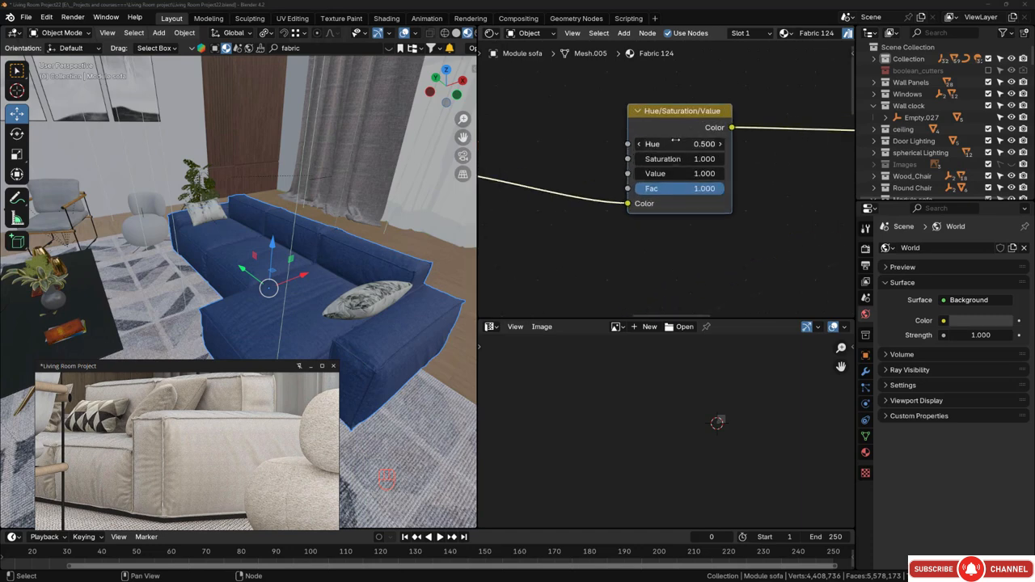
scroll(675, 140, "up", 1)
left_click_drag(671, 144, 673, 144, "shift")
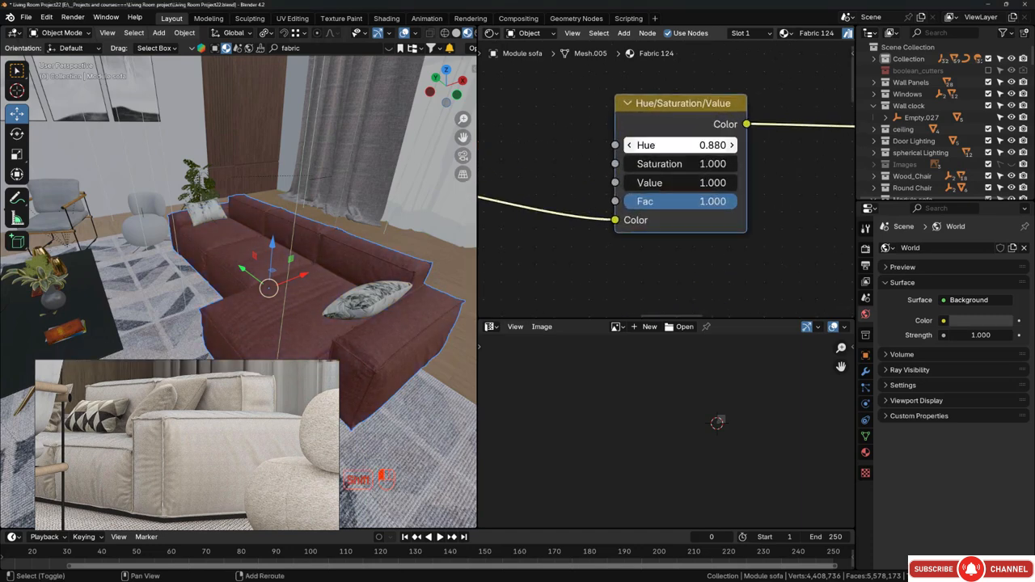
left_click_drag(673, 144, 680, 144, "shift")
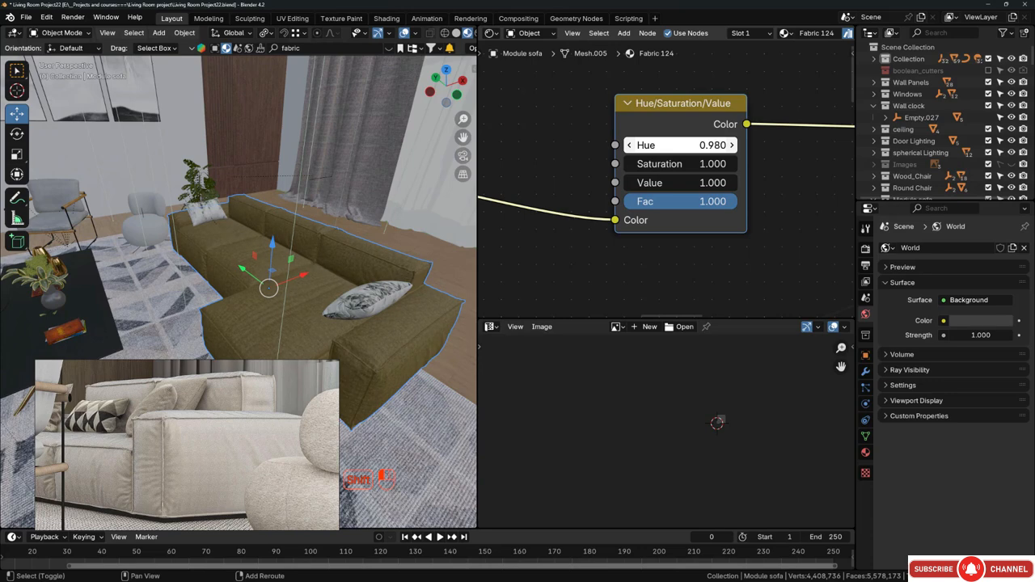
mouse_move(696, 165)
left_mouse_down()
mouse_move(643, 164)
mouse_move(690, 165)
left_mouse_up()
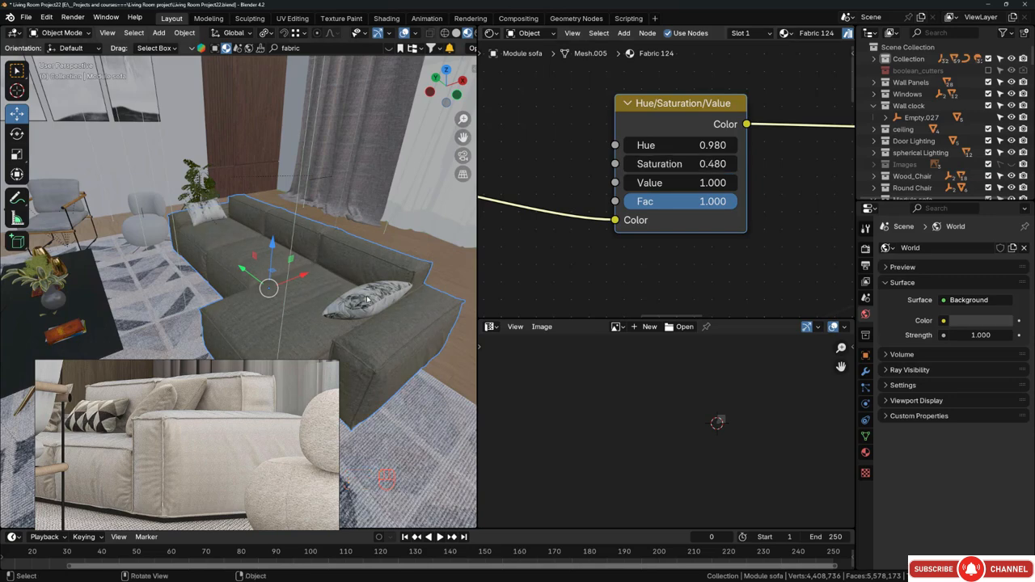
Set the Hue/Saturation/Value node's Value to 2.0 while checking the sofa fabric up close.
middle_click_drag(367, 298, 343, 273)
scroll(321, 307, "up", 3)
scroll(321, 307, "up", 2)
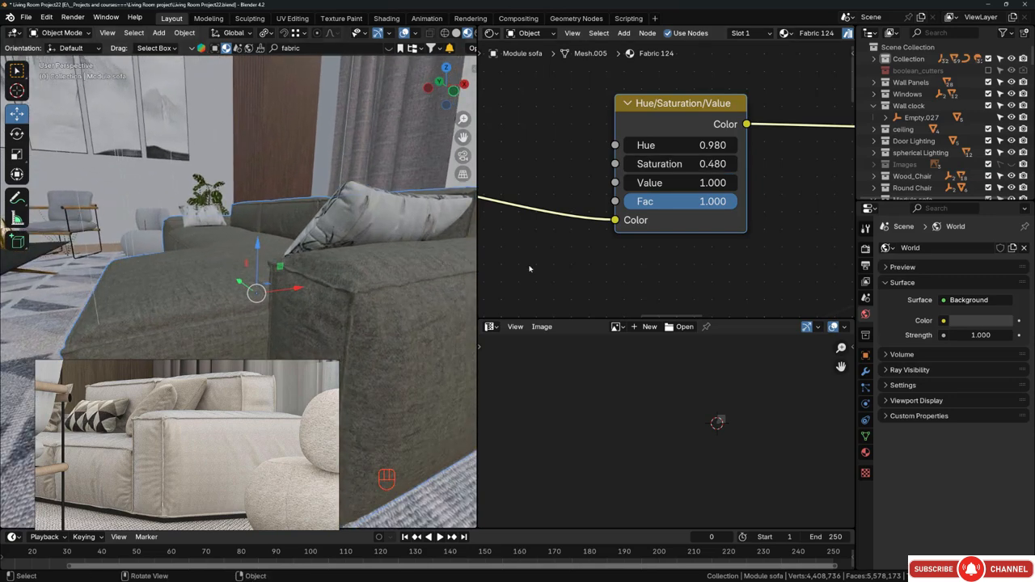
left_click_drag(649, 183, 721, 183)
middle_click_drag(259, 283, 230, 275)
scroll(231, 275, "up", 2)
left_click_drag(652, 184, 663, 184, "shift")
left_click(663, 183)
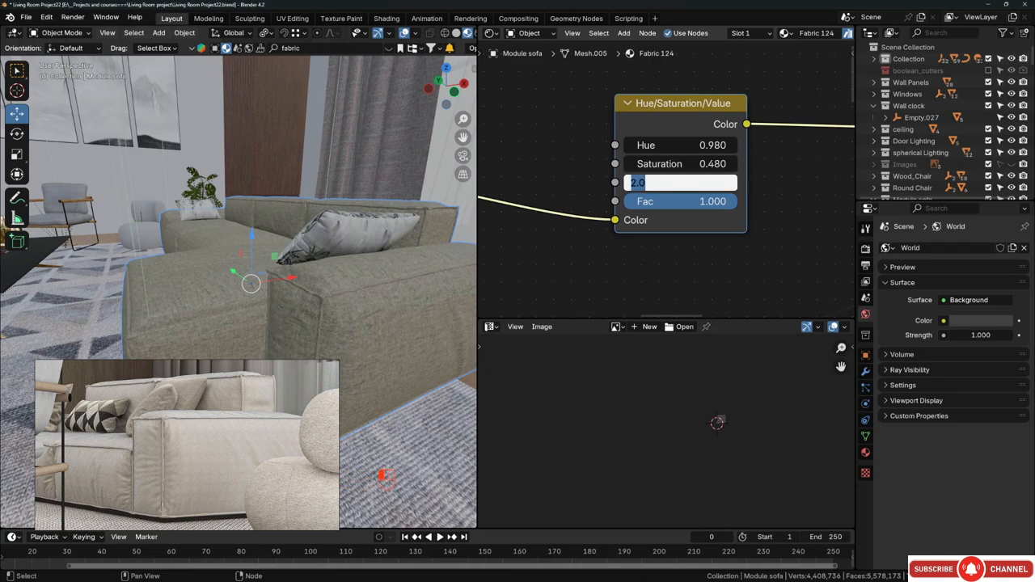
left_click(388, 183)
Deselect the sofa and set the Hue of its Hue/Saturation/Value node to 0.000.
scroll(389, 183, "down", 3)
middle_click_drag(380, 182, 344, 247)
key("alt+a")
scroll(247, 249, "up", 3)
scroll(313, 244, "up", 2)
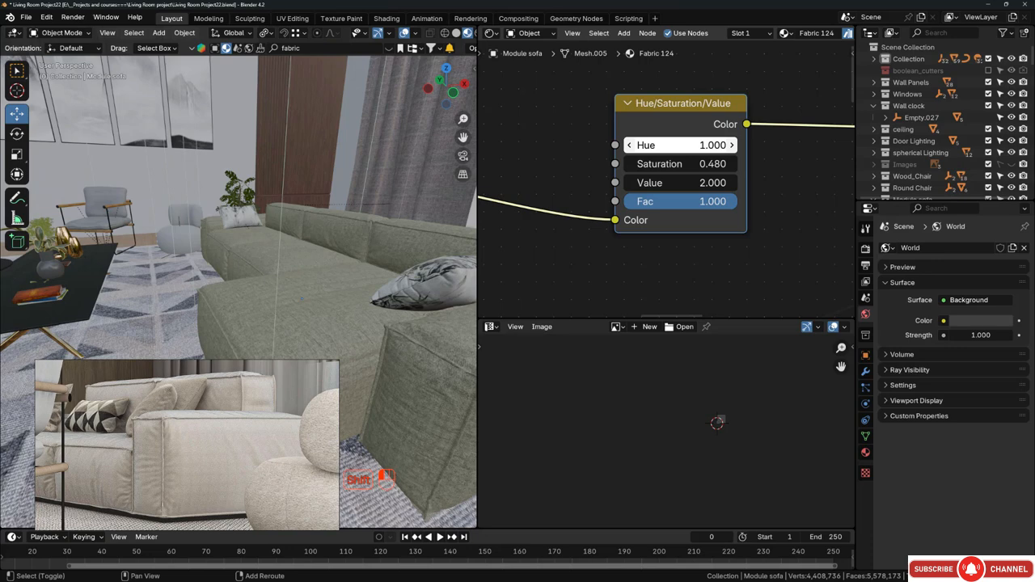
left_click_drag(680, 145, 648, 146, "shift")
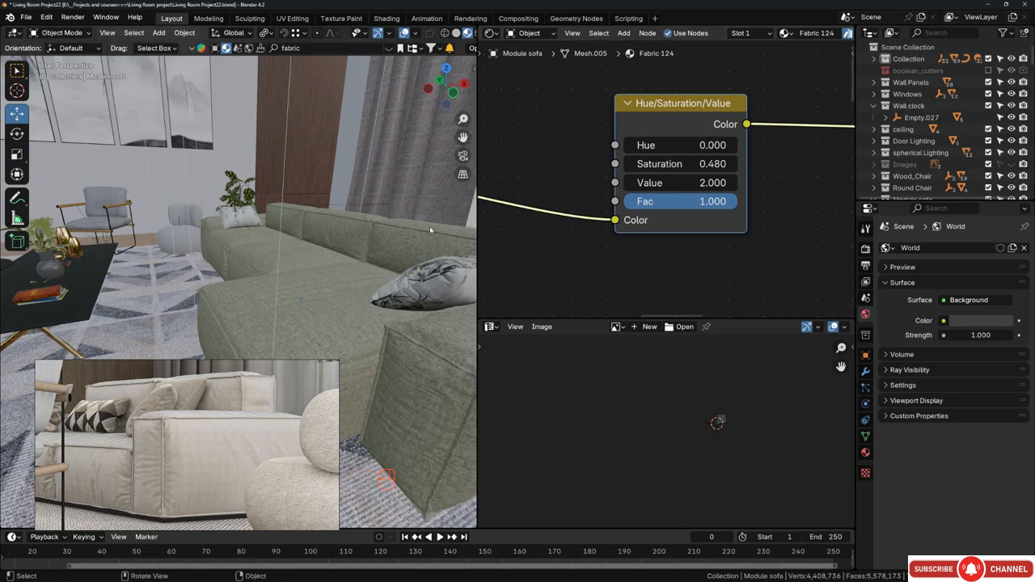
Place the reference image just above the sofa and set the Hue/Saturation/Value node's Value to 3.000.
middle_click_drag(430, 226, 415, 314)
right_click_drag(230, 416, 166, 122)
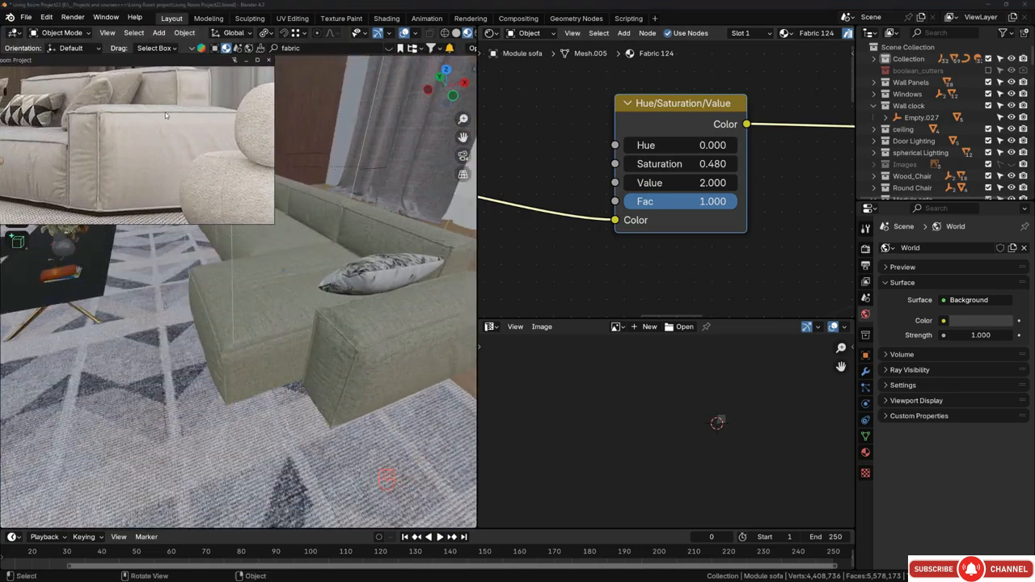
middle_click_drag(299, 335, 552, 252)
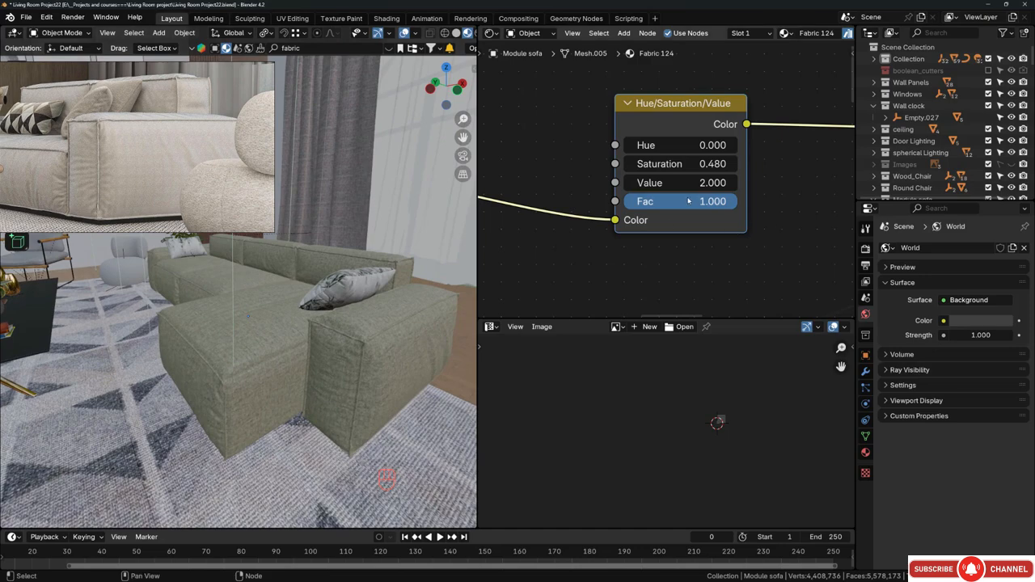
double_click(679, 183)
type("3")
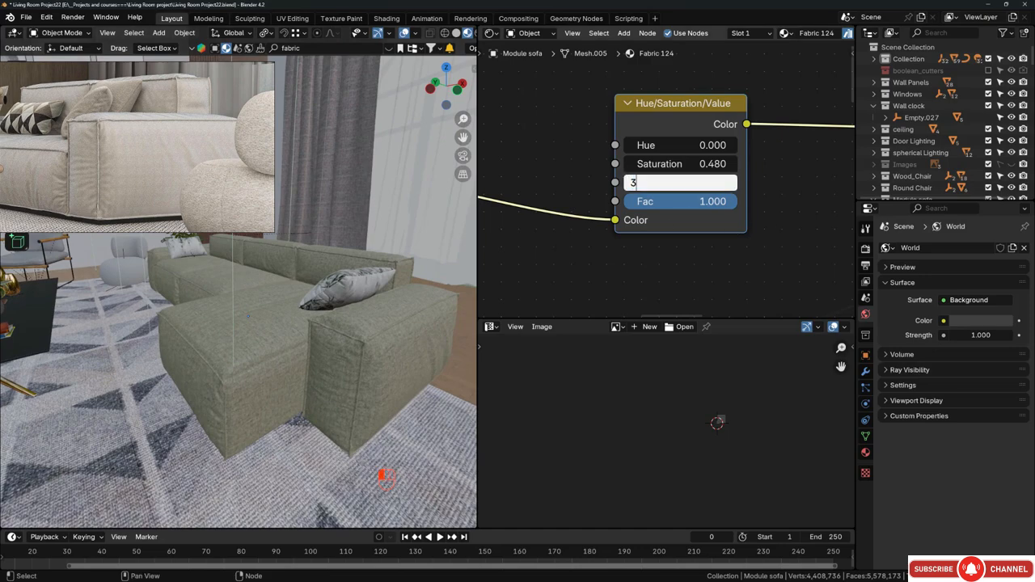
key("Return")
Show the fabric asset results again, widen the 3D viewport and compare the fabric previews with the reference sofa.
middle_click_drag(267, 372, 243, 251)
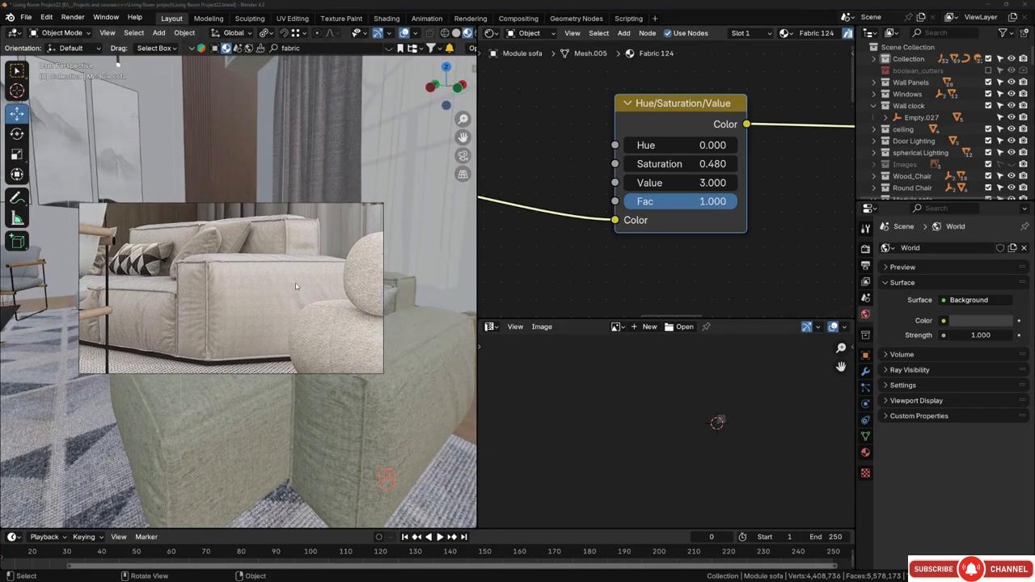
left_click(391, 50)
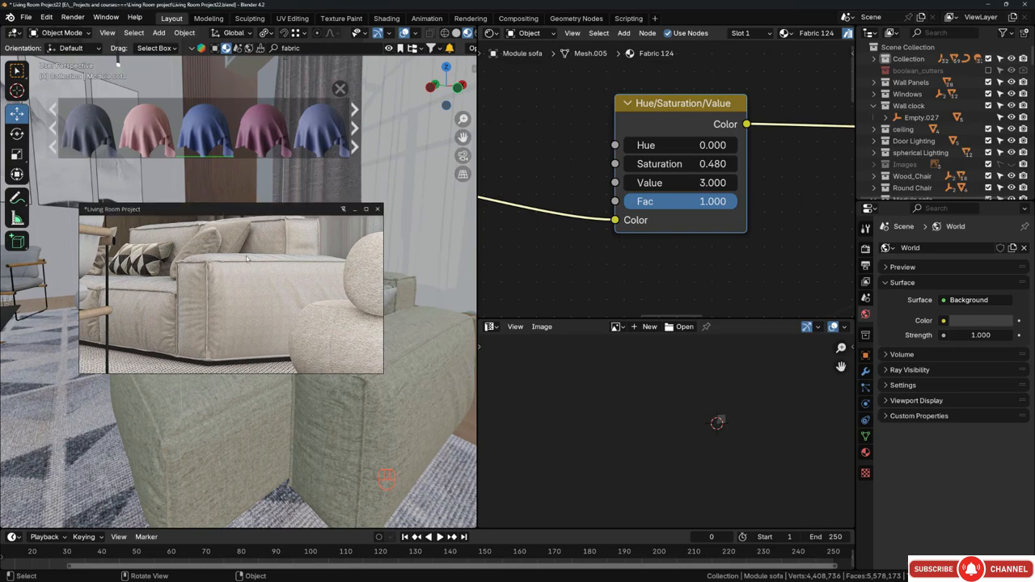
mouse_move(343, 133)
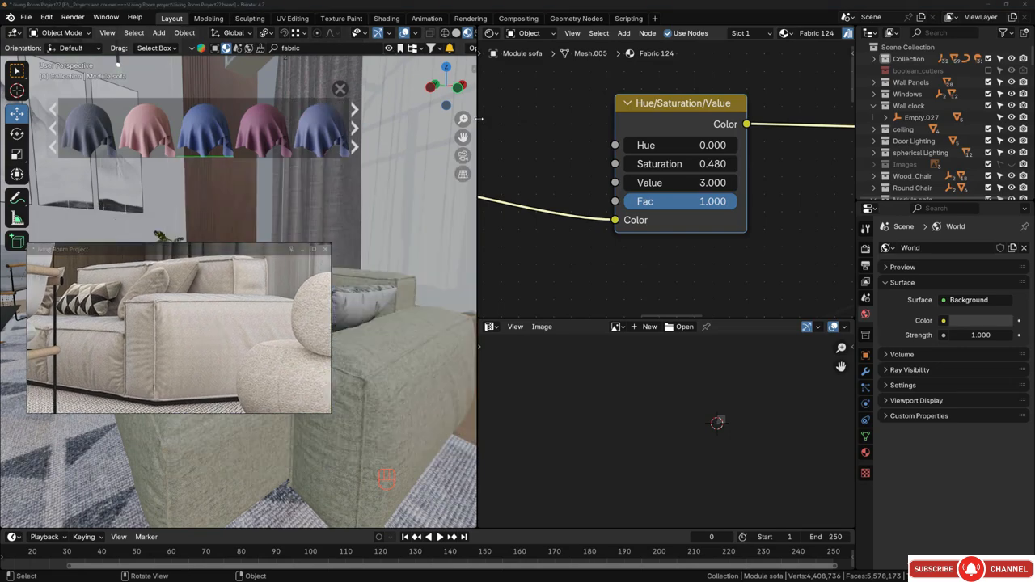
left_click_drag(478, 130, 759, 127)
mouse_move(391, 137)
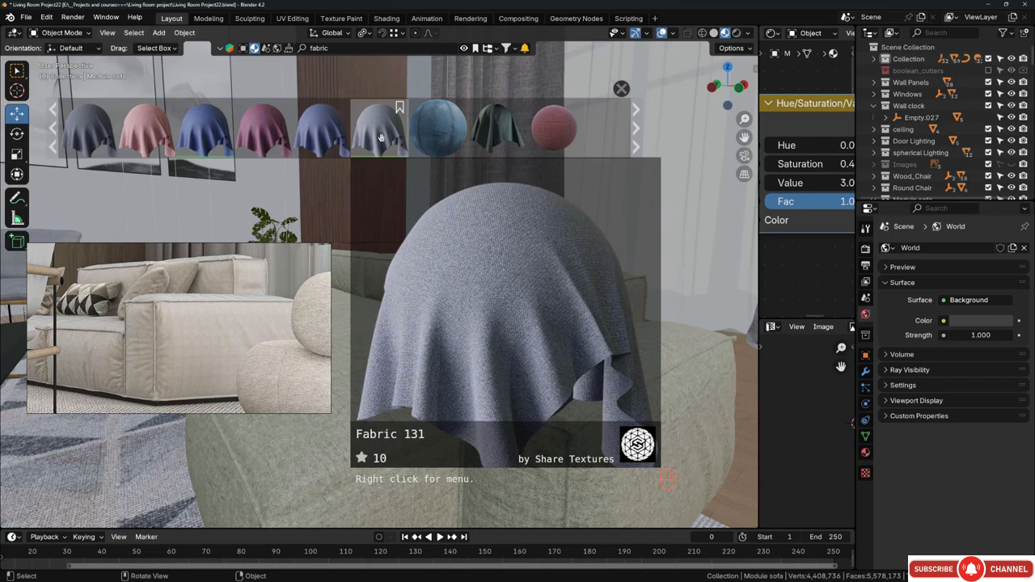
mouse_move(183, 129)
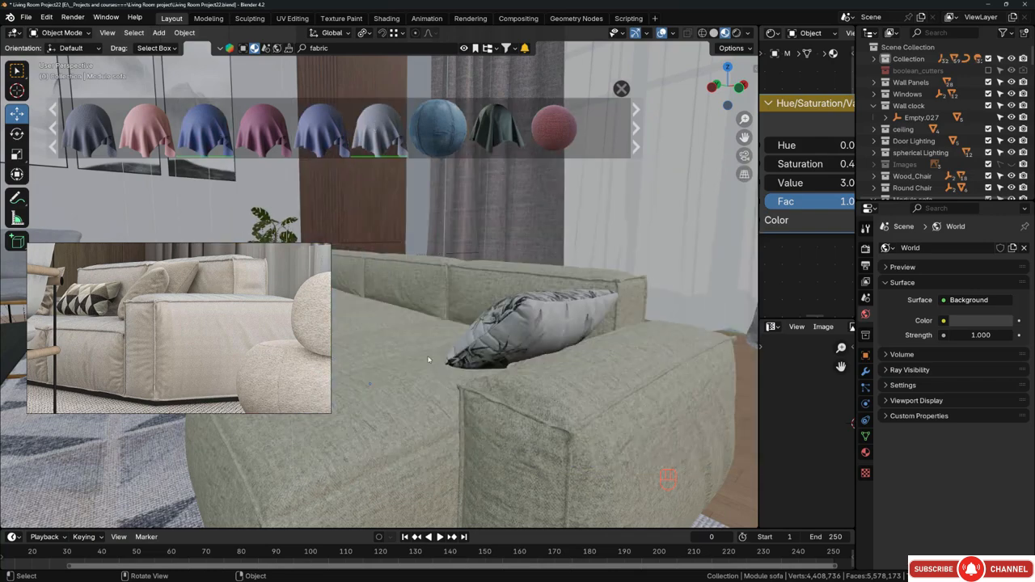
middle_click_drag(429, 360, 419, 304)
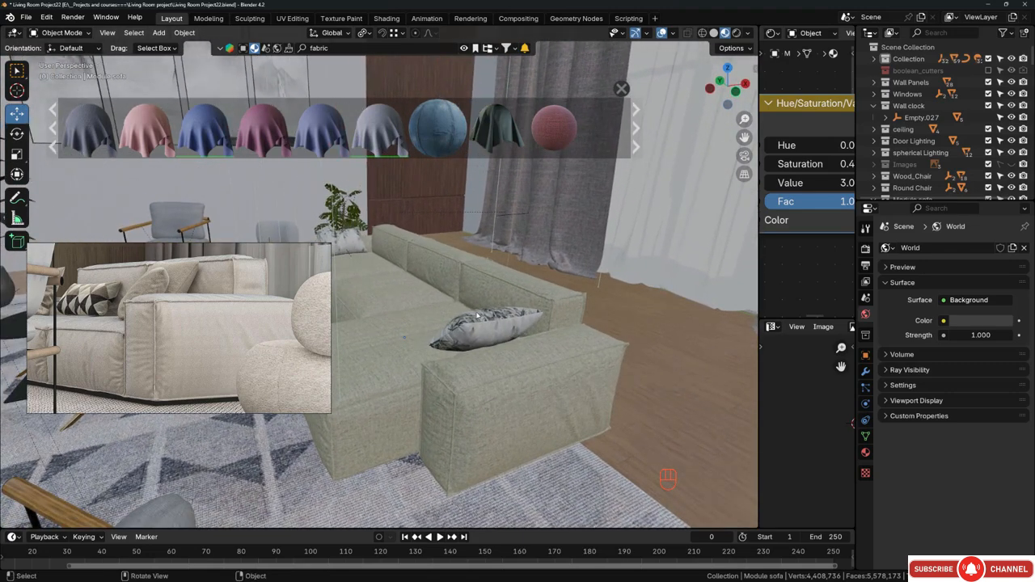
Widen the shader editor again and move the reference image over the empty image editor.
left_click_drag(757, 259, 403, 259)
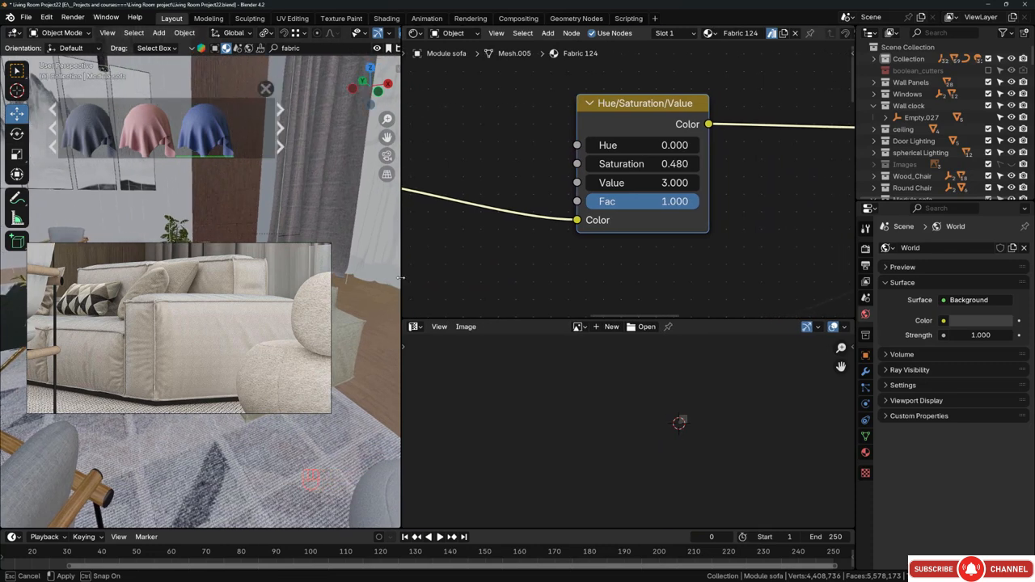
middle_click_drag(702, 259, 686, 250)
left_click_drag(589, 174, 524, 168)
scroll(636, 244, "down", 2)
middle_click_drag(636, 244, 596, 226)
scroll(494, 205, "up", 1)
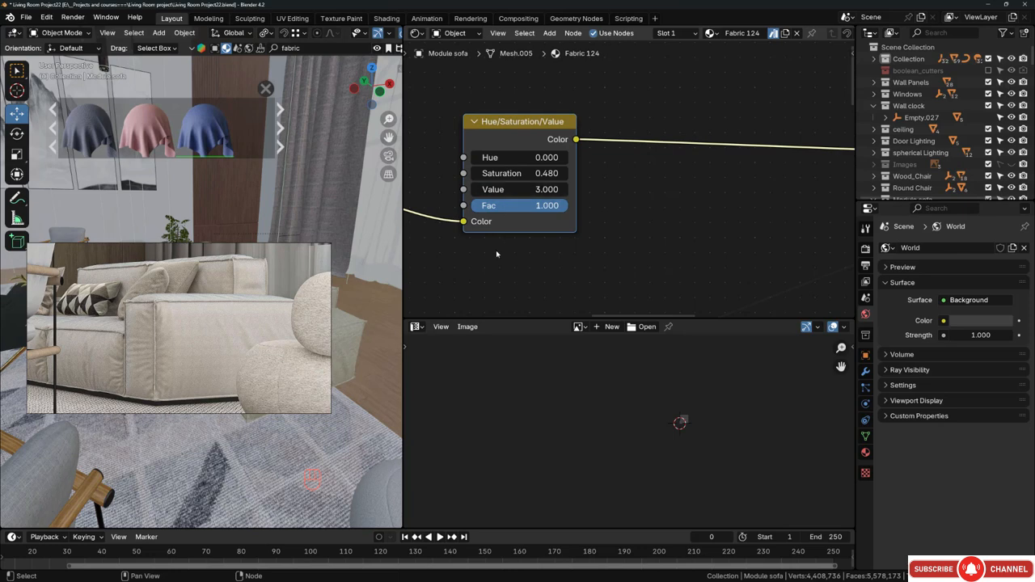
scroll(576, 240, "up", 1)
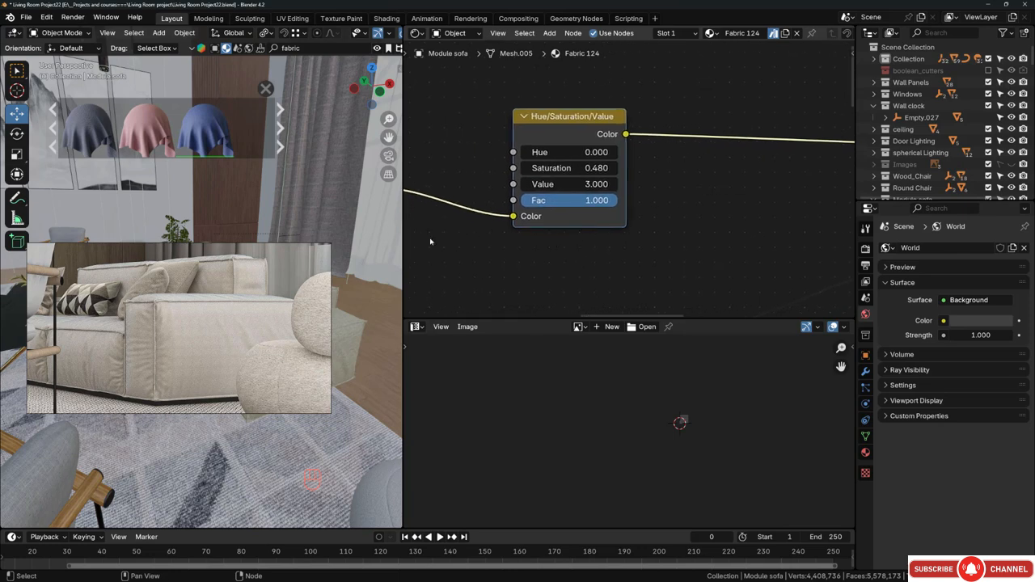
left_click_drag(221, 300, 725, 418)
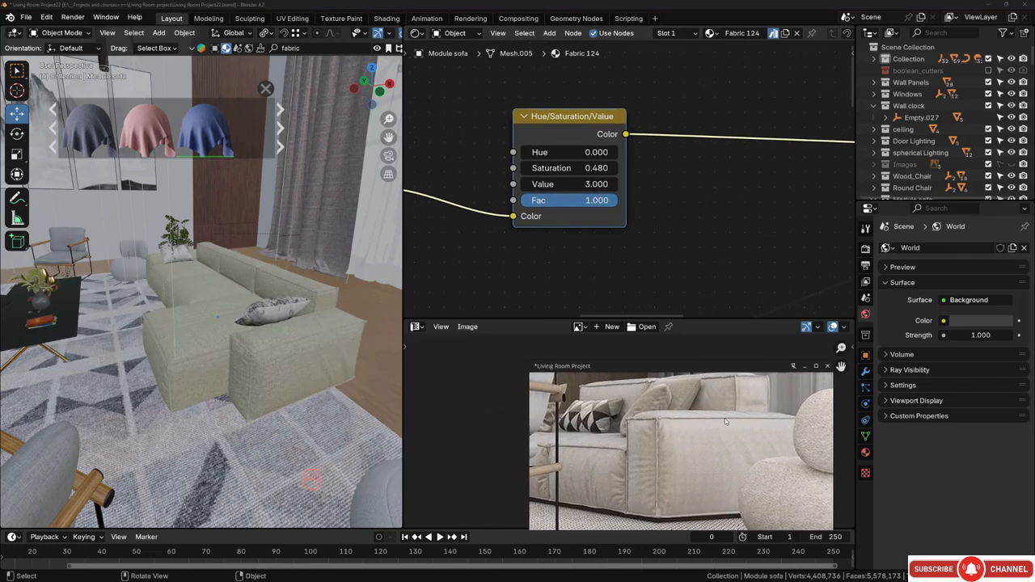
Reposition the Hue/Saturation/Value node beside the base color texture and set its Saturation to 0.380.
scroll(551, 235, "down", 3)
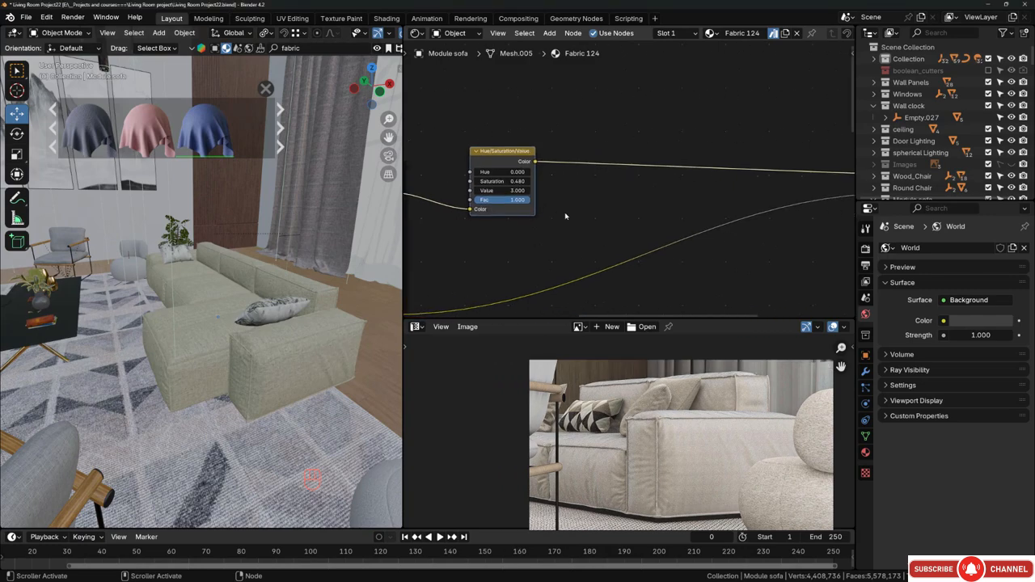
middle_click_drag(481, 150, 461, 114)
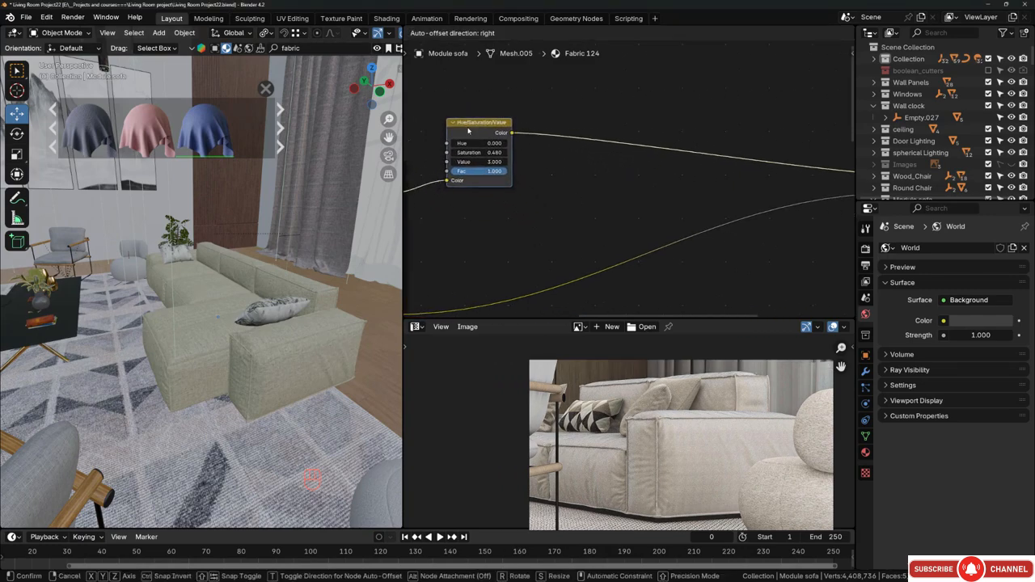
middle_click_drag(531, 173, 649, 188)
scroll(250, 340, "up", 4)
middle_click_drag(250, 340, 354, 301)
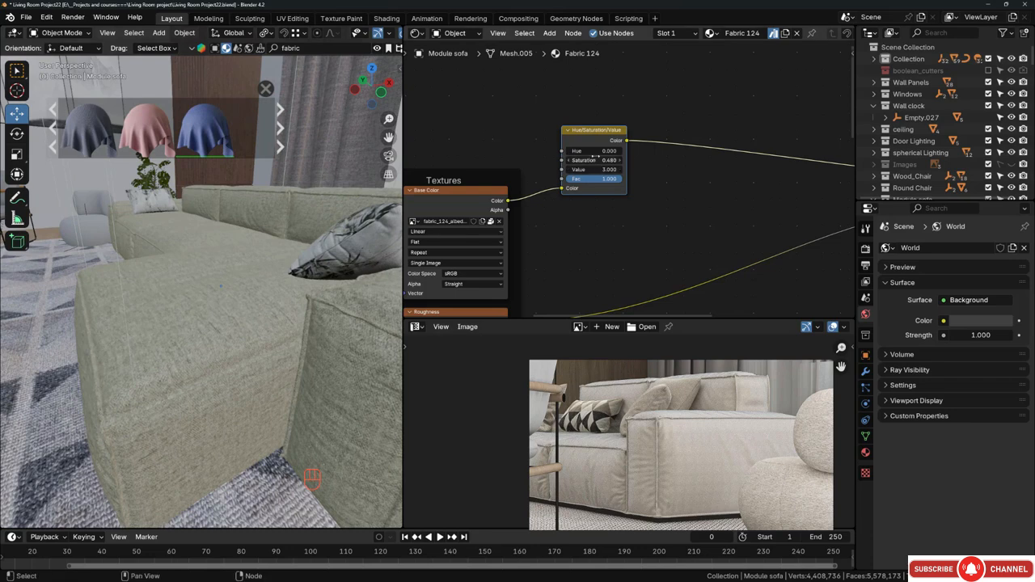
scroll(593, 166, "up", 8)
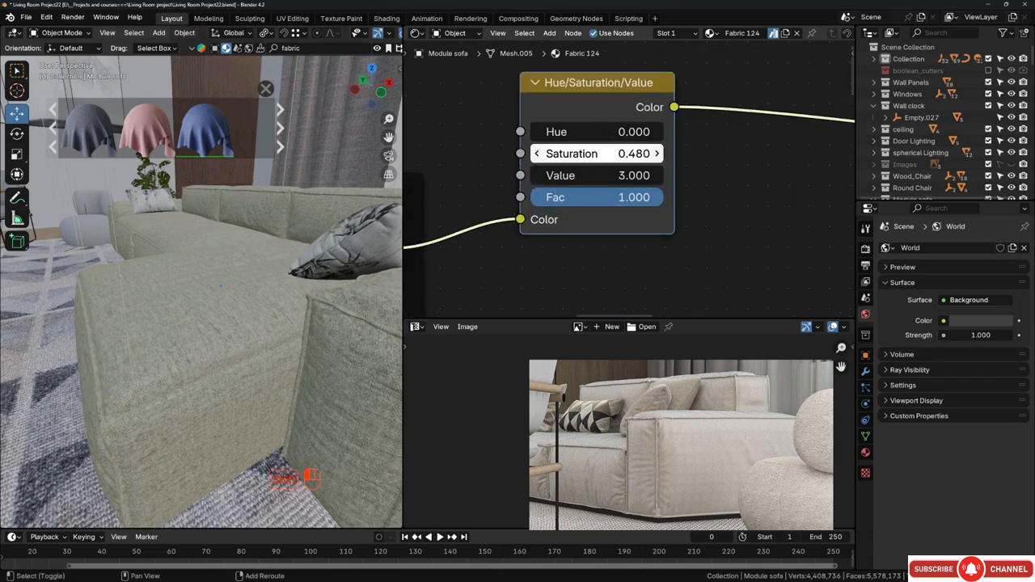
left_click_drag(596, 153, 586, 153)
middle_click_drag(350, 237, 221, 327)
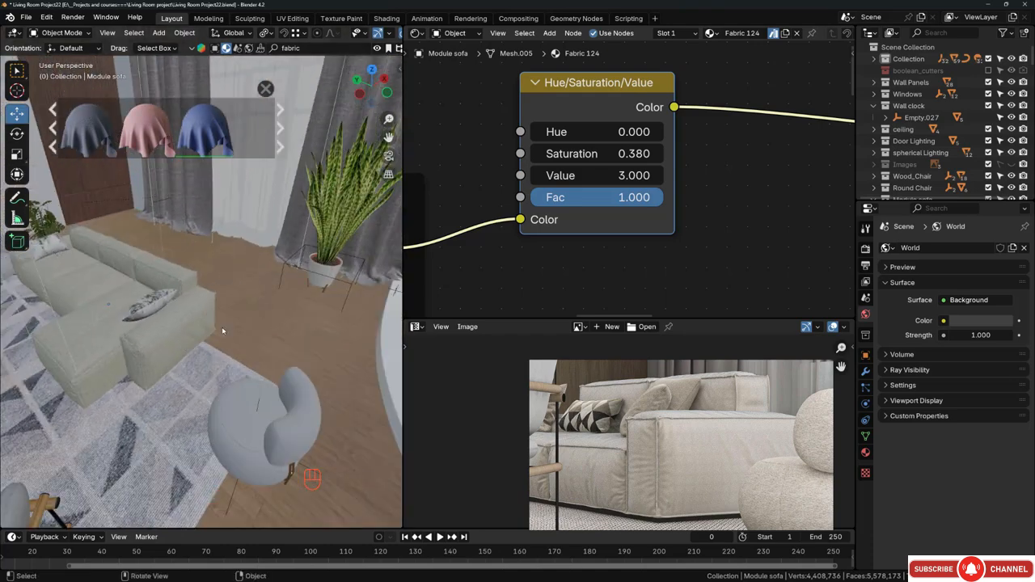
Widen the 3D viewport, compare the wooden floor with the floor in the reference image, and move the reference away.
left_click_drag(401, 290, 490, 291)
middle_click_drag(436, 325, 455, 348)
middle_click_drag(388, 359, 574, 395)
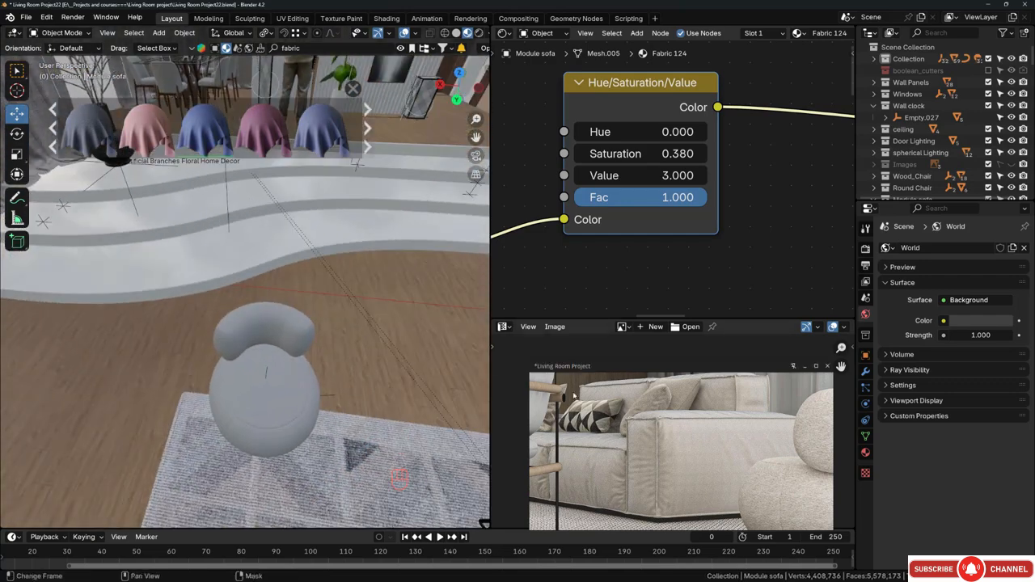
scroll(681, 407, "down", 4)
middle_click_drag(681, 407, 740, 339)
right_click_drag(672, 476, 757, 300)
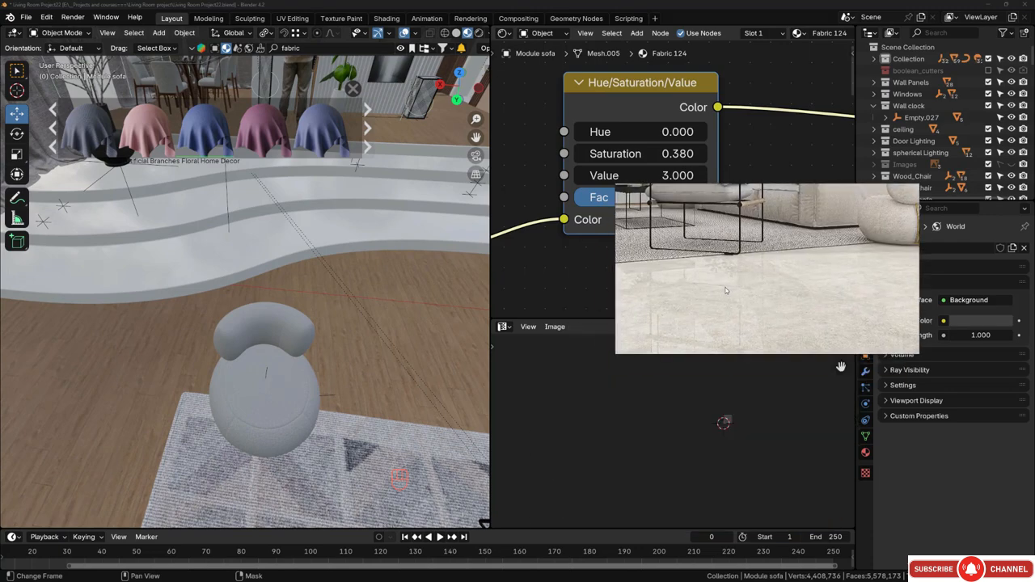
middle_click_drag(356, 312, 339, 336)
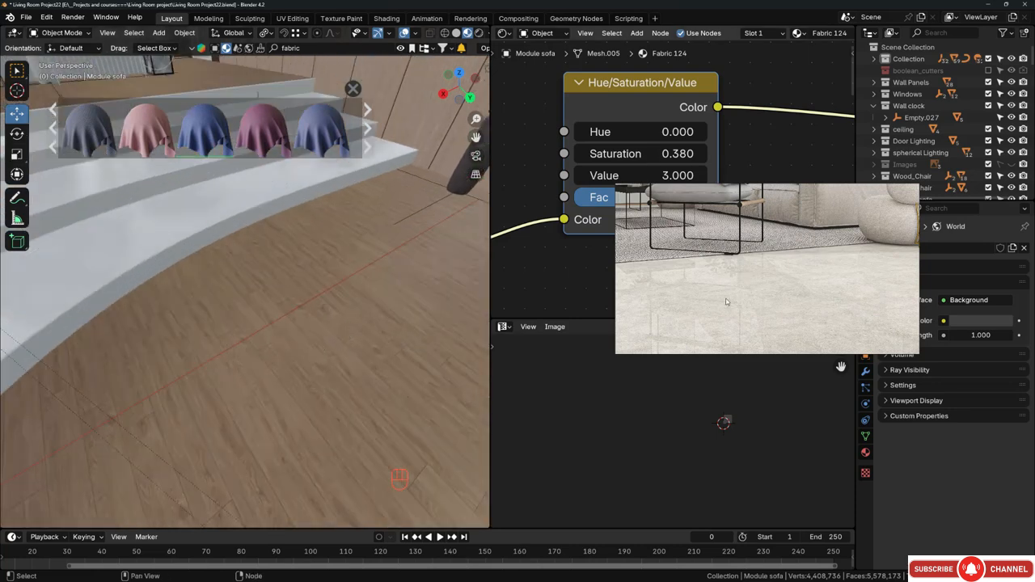
scroll(759, 283, "down", 2)
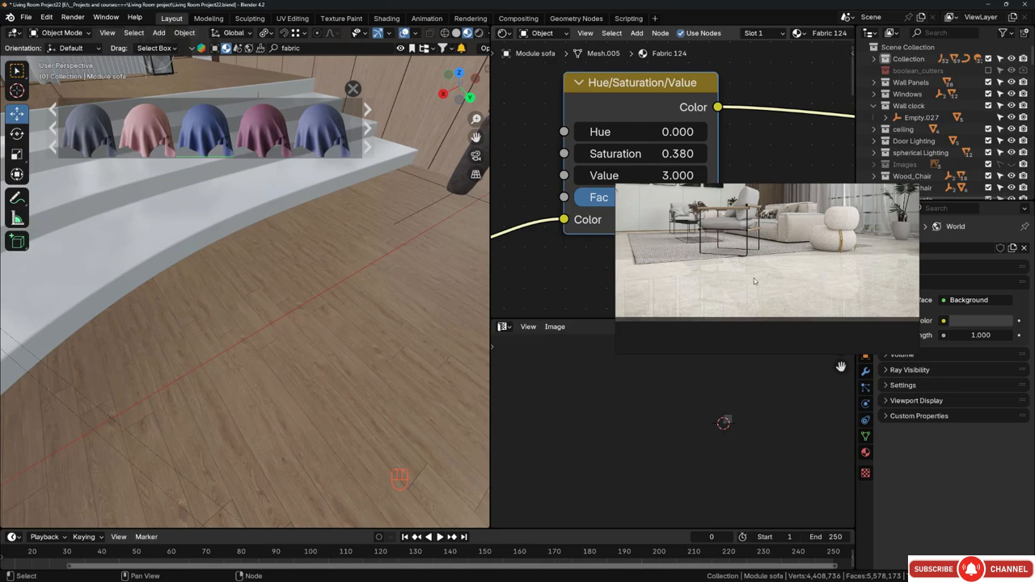
right_click_drag(755, 281, 1034, 224)
Select the laminate floor plane and bring its material's Mapping nodes into view.
left_click(364, 328)
key("Home")
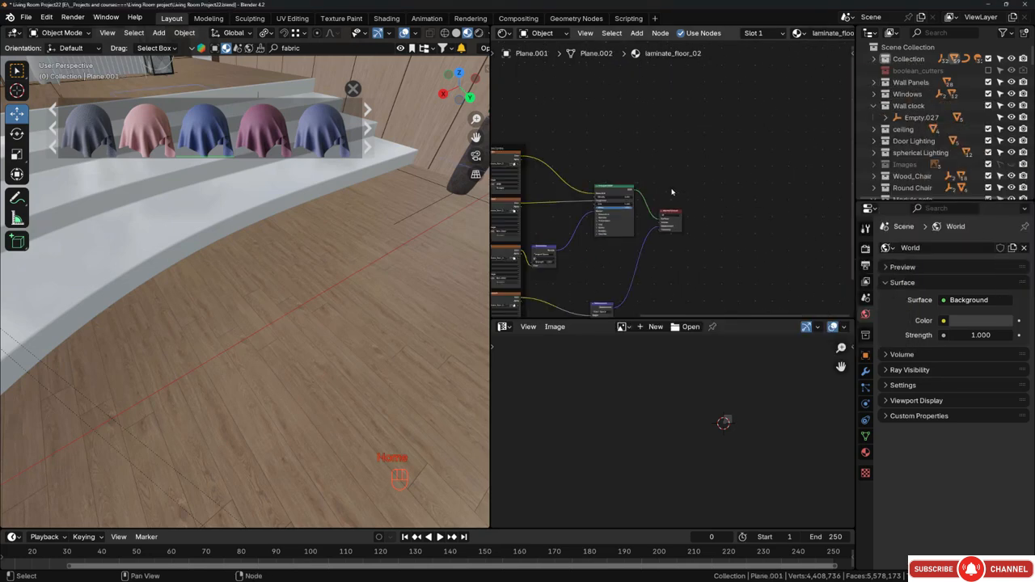
scroll(599, 185, "up", 6)
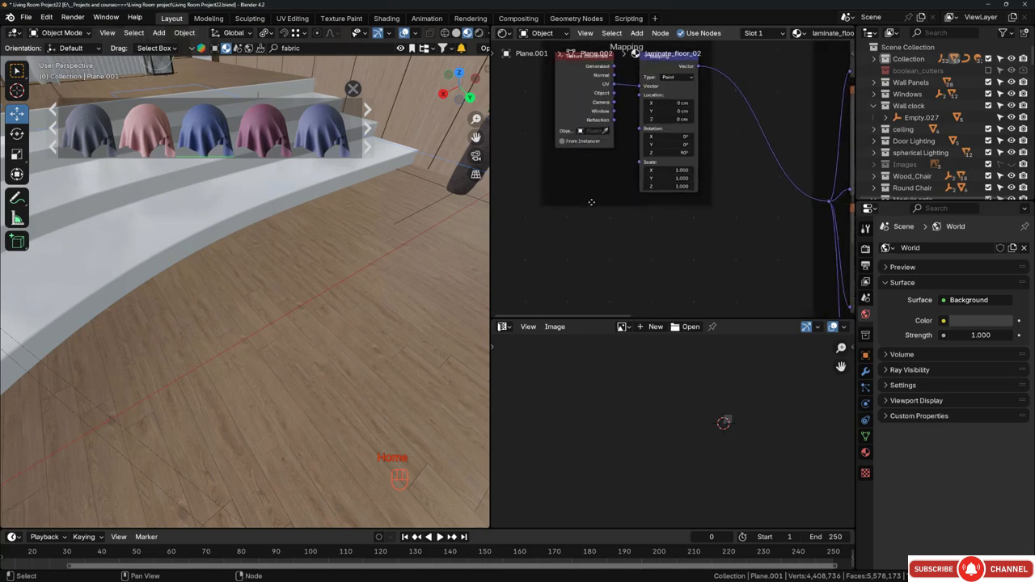
Add a Value node below the floor material's Mapping node and connect its output to the Mapping Scale input.
middle_click_drag(370, 286, 337, 296)
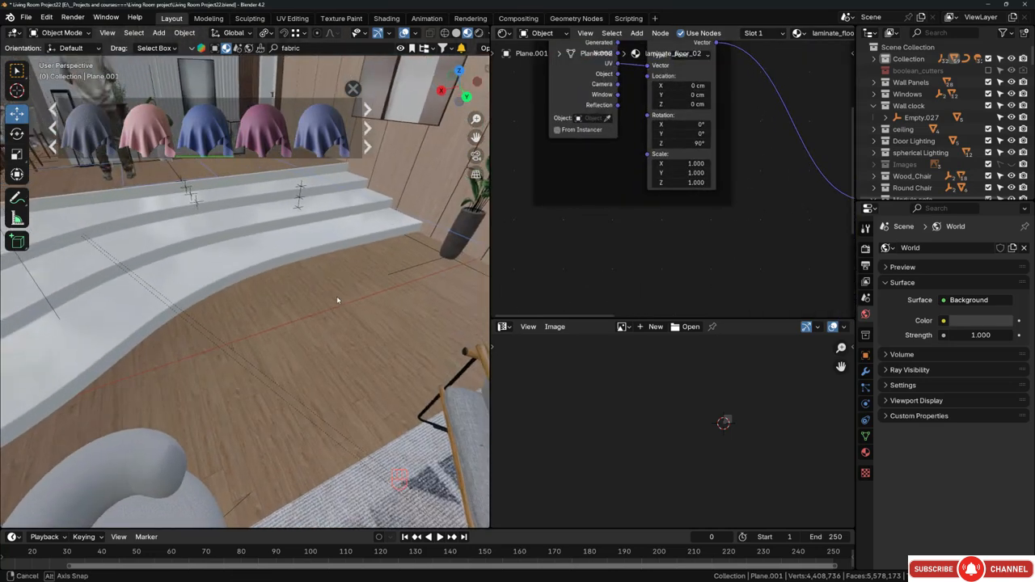
key("shift+a")
left_click(572, 246)
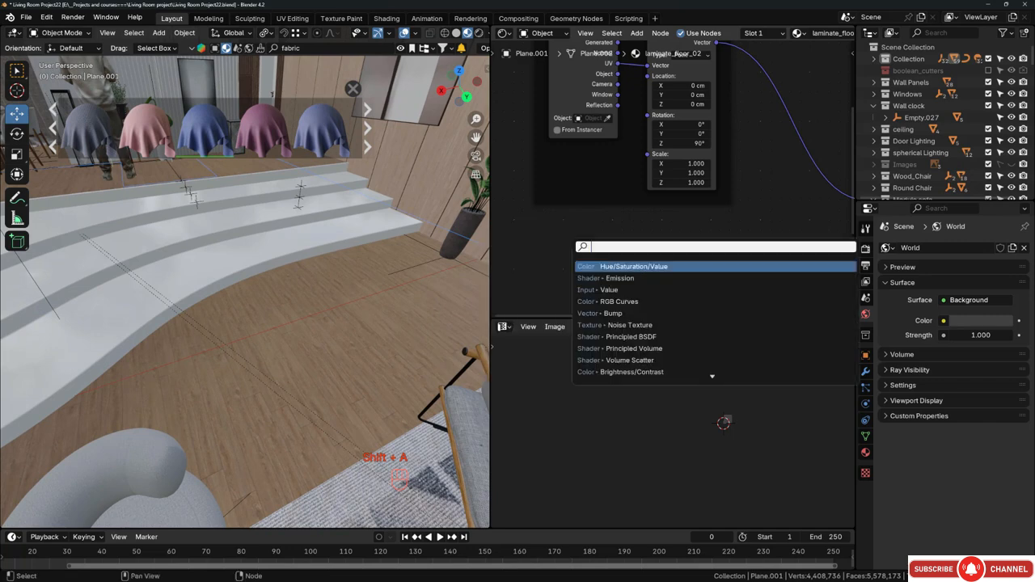
type("val")
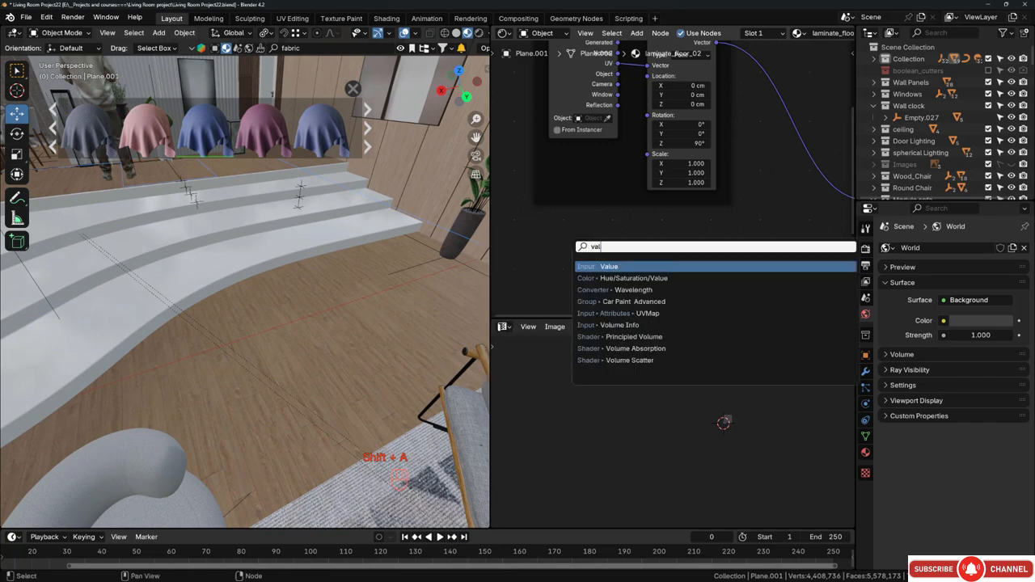
key("Return")
left_click(535, 228)
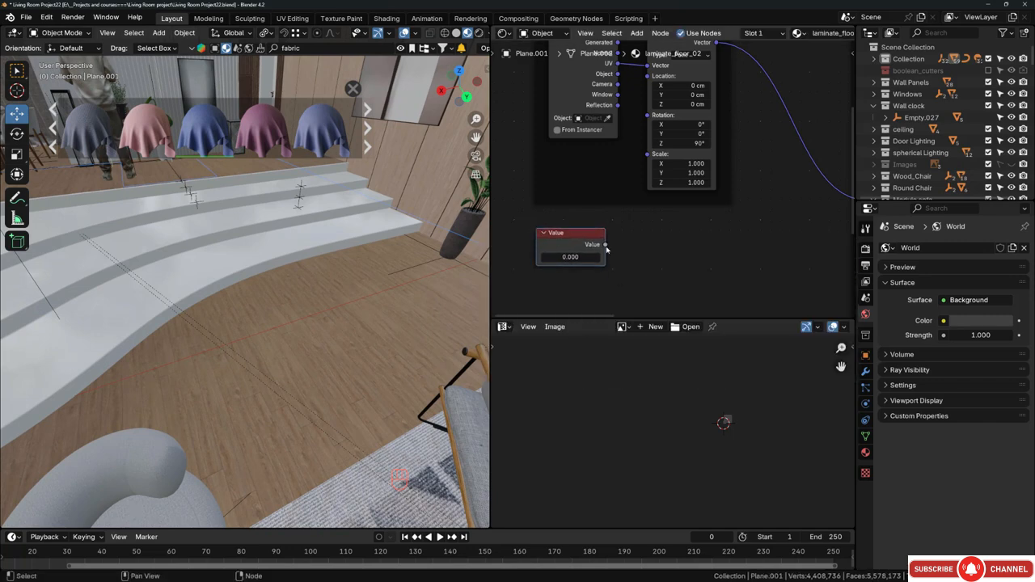
left_click_drag(606, 244, 647, 154)
Try values of 1.000 and 0.700 in the Value node that drives the floor texture scale.
double_click(571, 257)
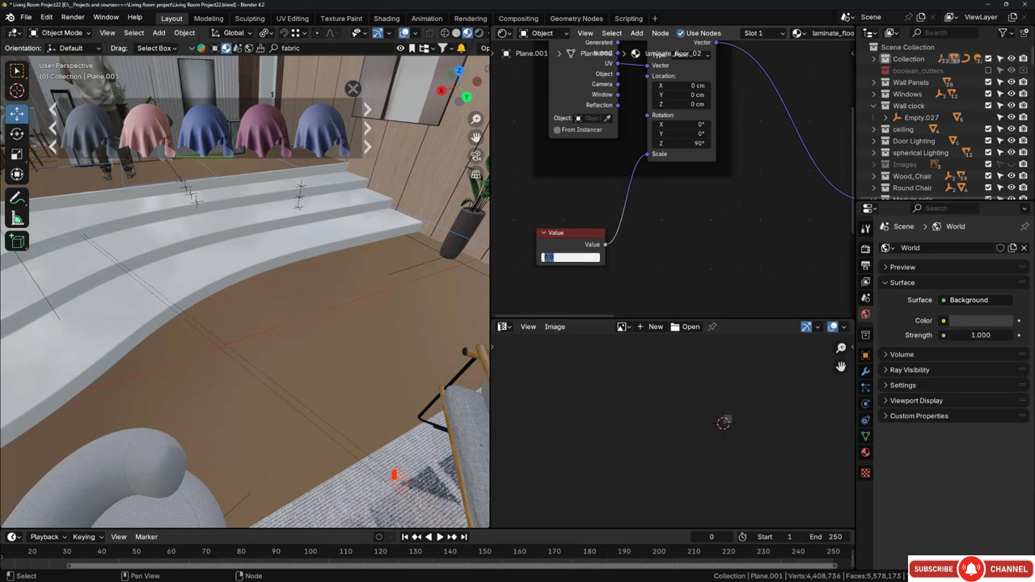
key("Return")
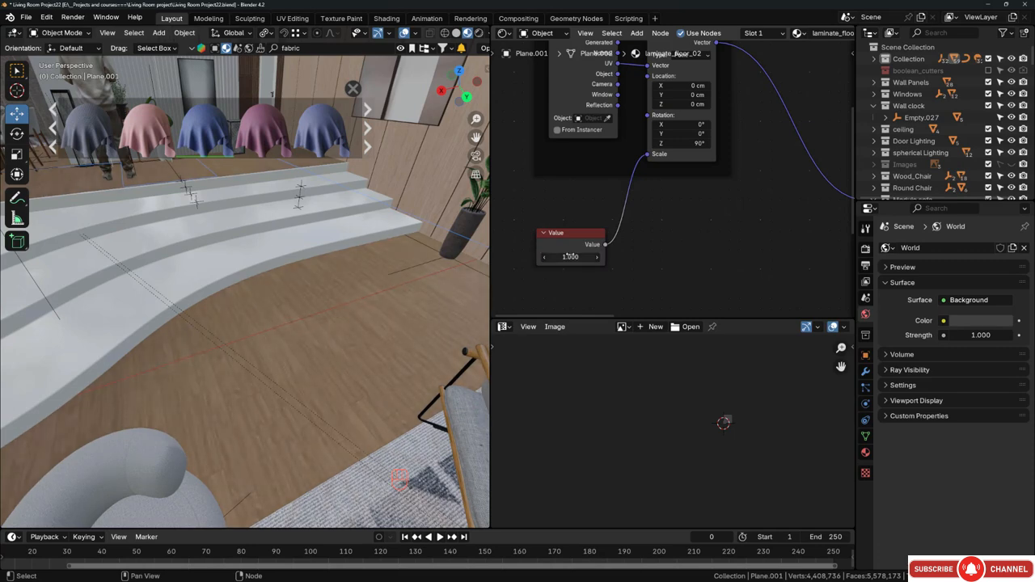
scroll(570, 256, "up", 3)
double_click(570, 260)
key("BackSpace")
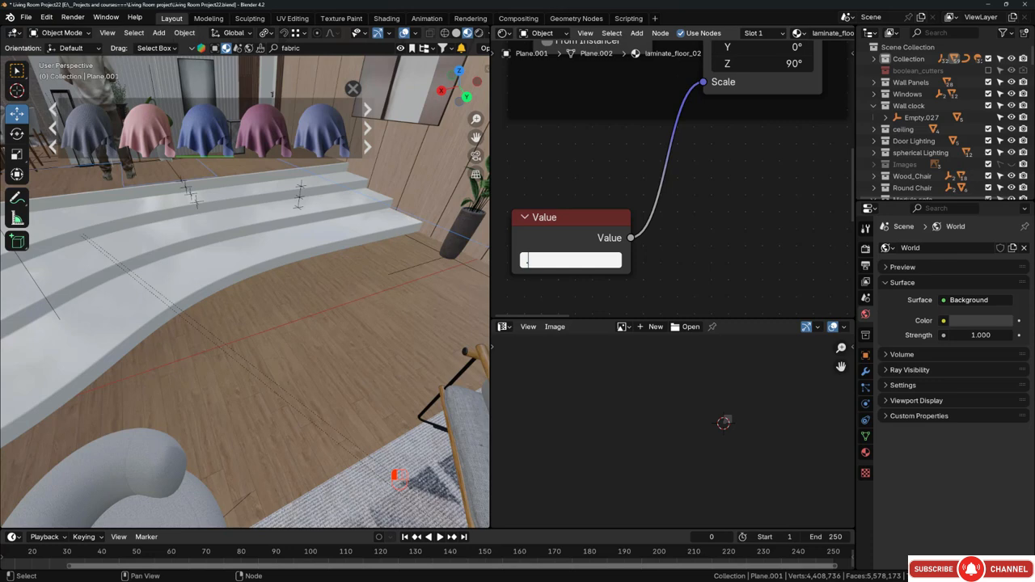
type(".7")
key("Return")
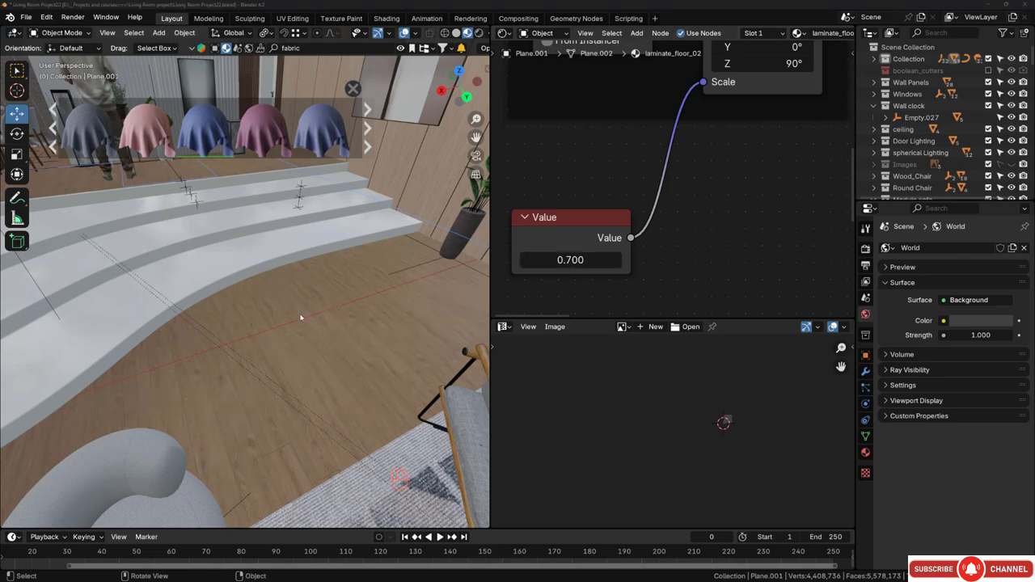
Try a floor texture scale of 0.600 in the Value node.
mouse_move(330, 306)
middle_mouse_down()
mouse_move(312, 304)
mouse_move(323, 302)
middle_mouse_up()
middle_click_drag(674, 258, 742, 237)
scroll(644, 246, "up", 1)
scroll(644, 246, "up", 1)
left_click(644, 245)
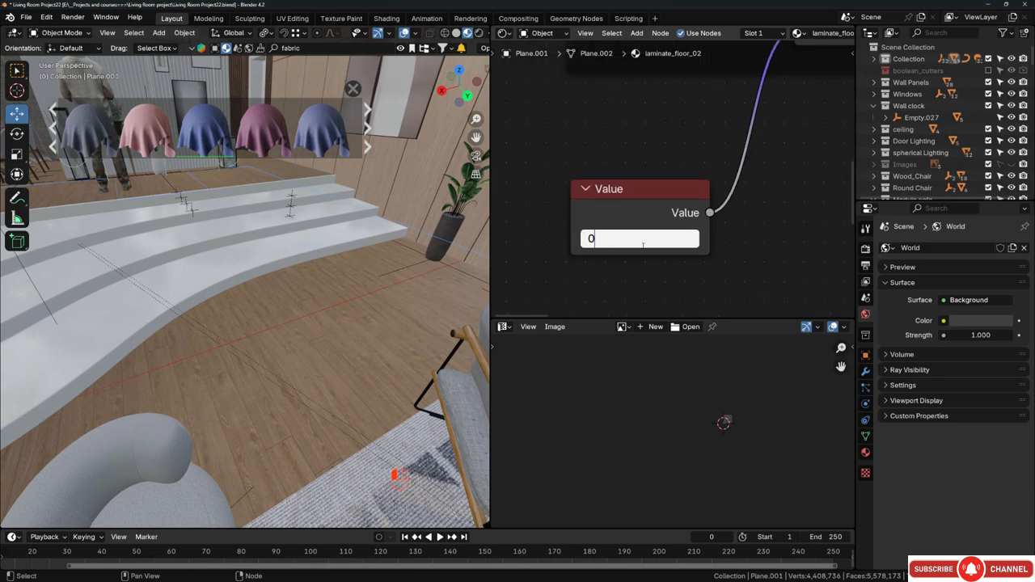
key("Return")
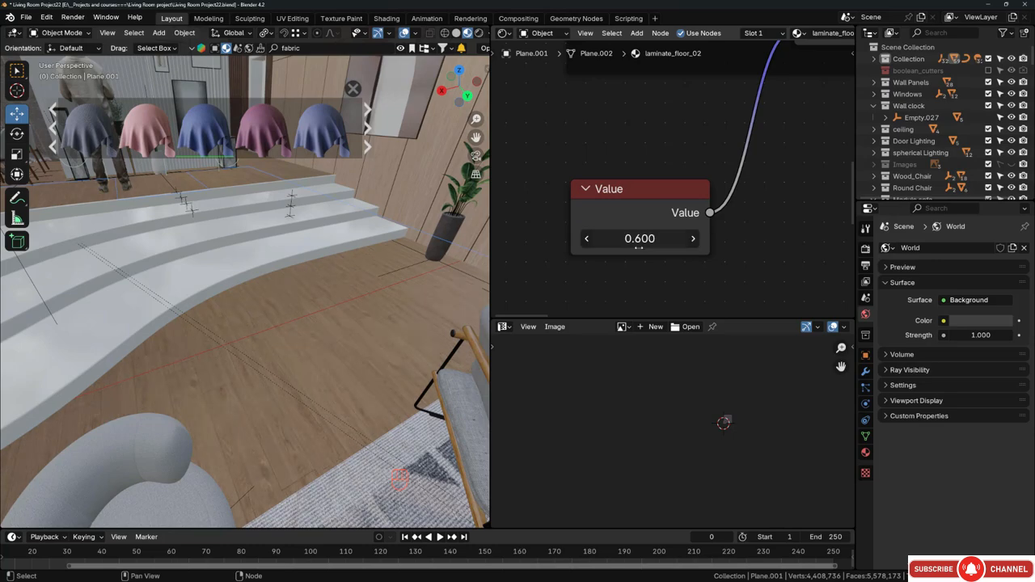
Set the floor texture's scale value to 0.650 and check the plank size around the steps and the rug.
middle_click_drag(348, 380, 305, 329)
key("alt+a")
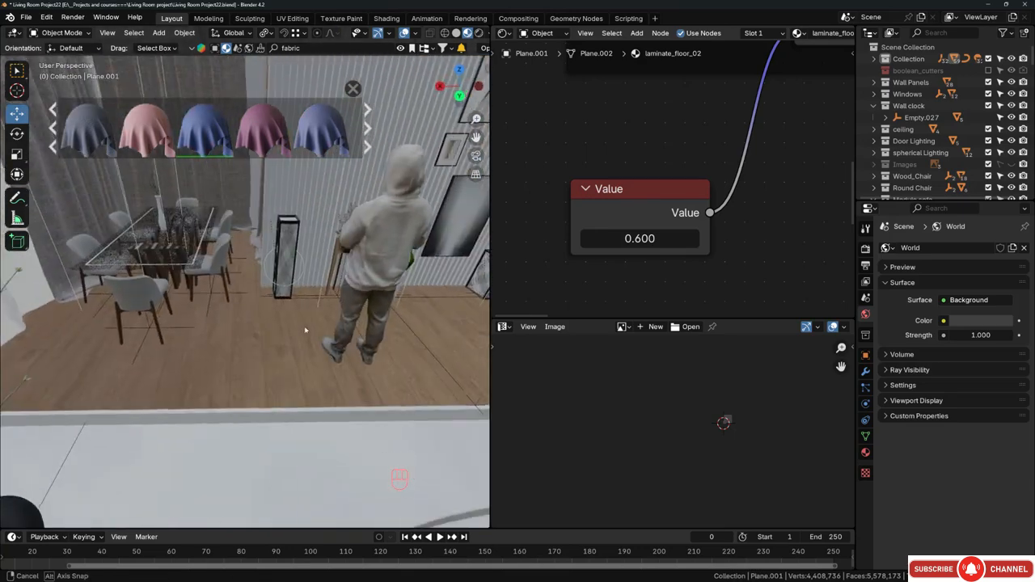
middle_click_drag(413, 356, 248, 296, "shift")
left_click(610, 236)
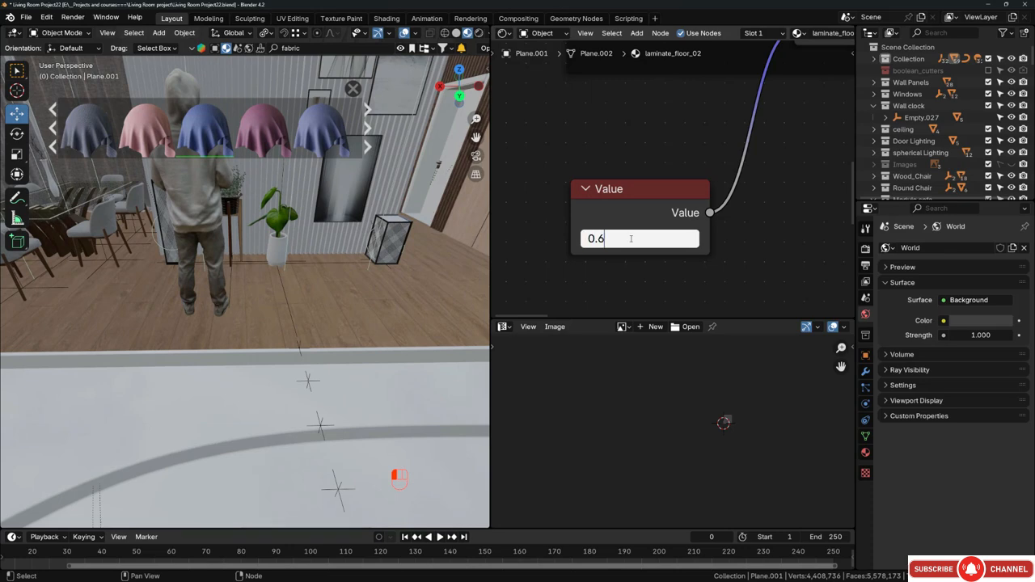
key("Return")
mouse_move(284, 315)
middle_mouse_down()
mouse_move(296, 329)
mouse_move(270, 335)
mouse_move(289, 322)
middle_mouse_up()
key("alt+a")
key("grave")
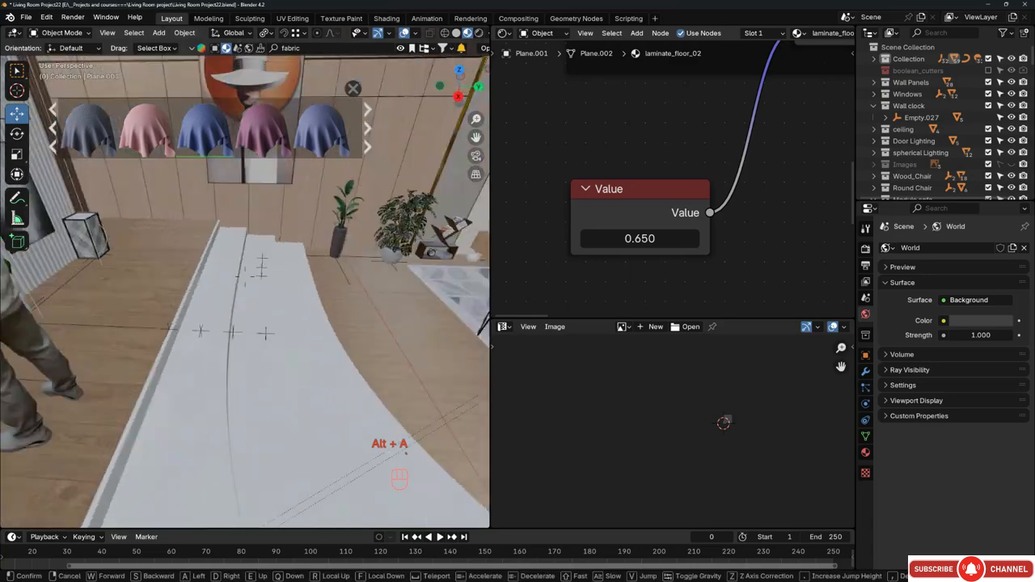
key("w")
key("d")
left_click(268, 354)
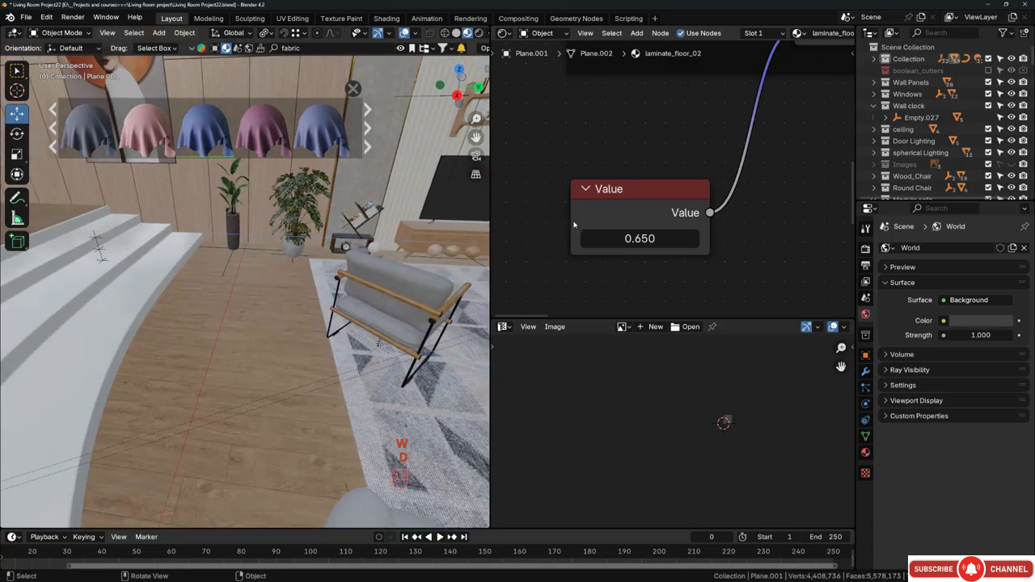
Insert a Hue/Saturation/Value node between the floor's Base Color texture and the Principled BSDF.
scroll(668, 212, "down", 6)
scroll(684, 215, "down", 10)
middle_click_drag(687, 212, 496, 258)
middle_click_drag(816, 73, 658, 122)
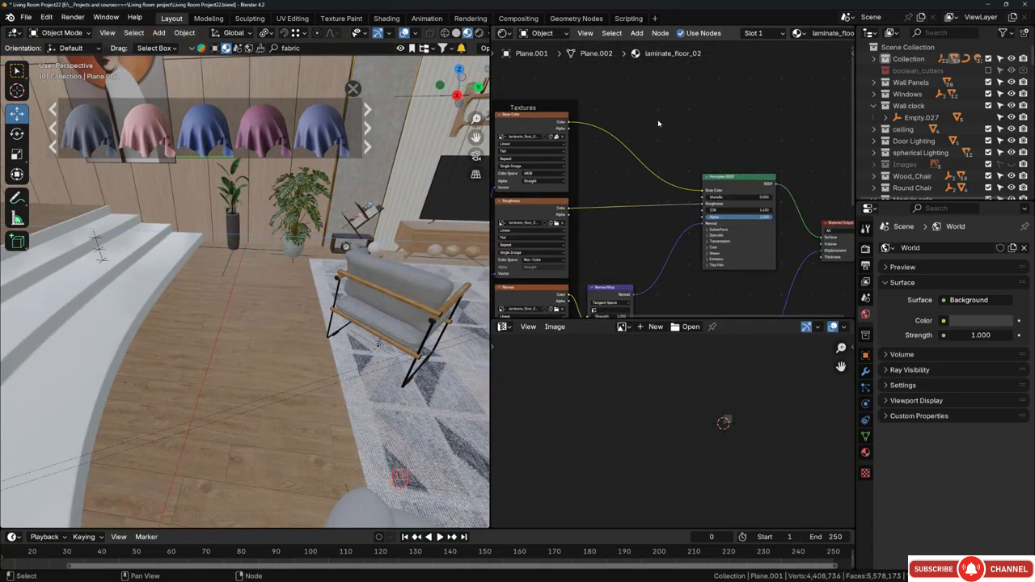
scroll(641, 117, "up", 4)
key("shift+a")
left_click(639, 117)
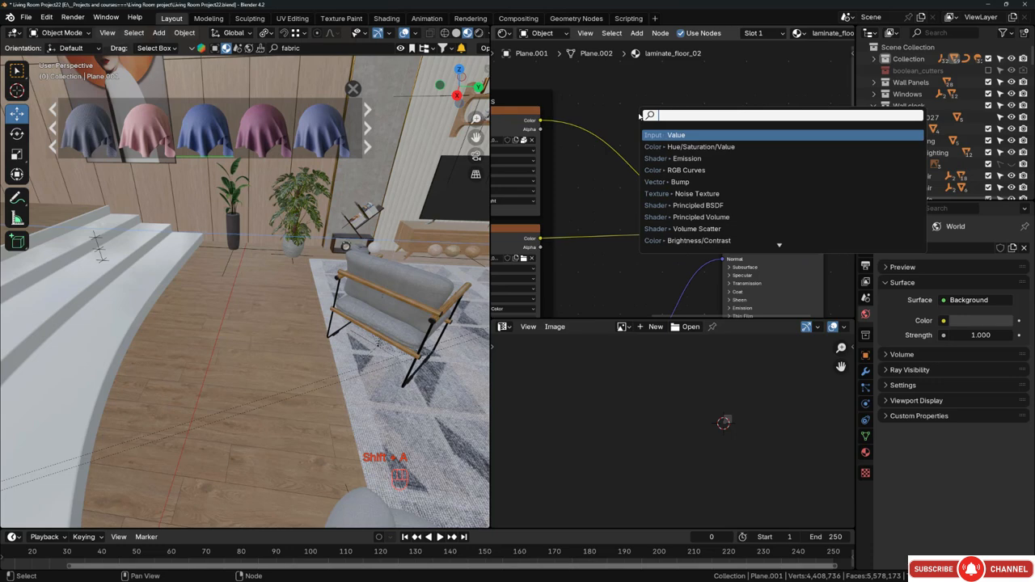
type("u")
key("BackSpace")
type("hu")
key("Return")
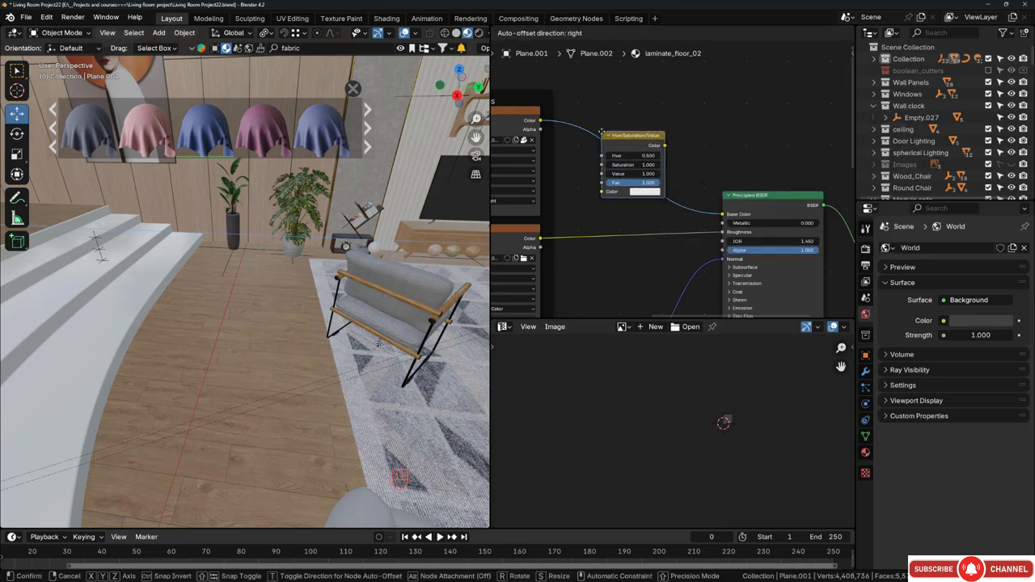
left_click(602, 136)
Set the Saturation of the floor's Hue/Saturation/Value node to 0.800.
middle_click_drag(236, 315, 289, 334)
scroll(289, 335, "up", 3)
middle_click_drag(259, 284, 277, 340, "shift")
scroll(612, 176, "up", 5)
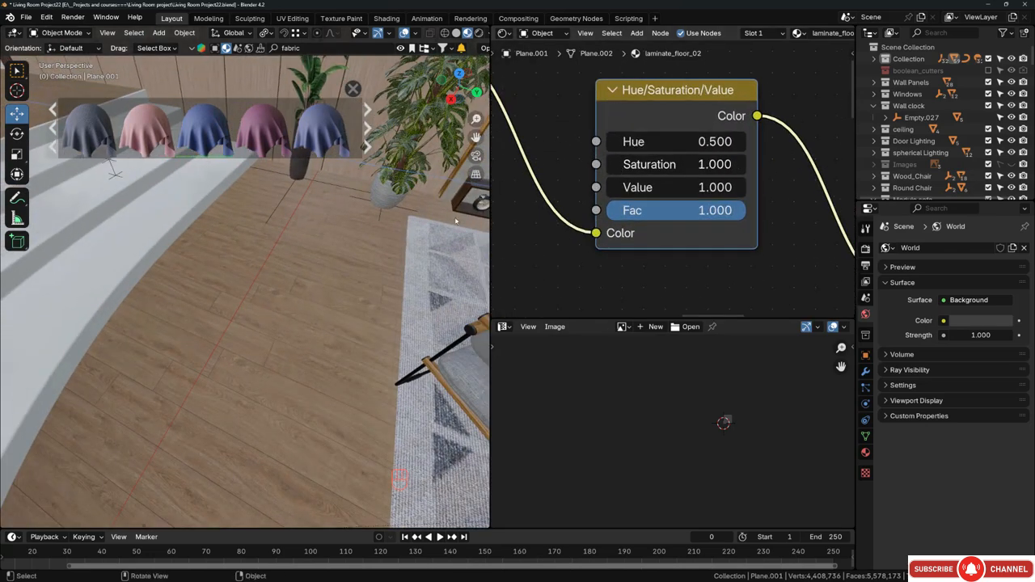
left_click(715, 164)
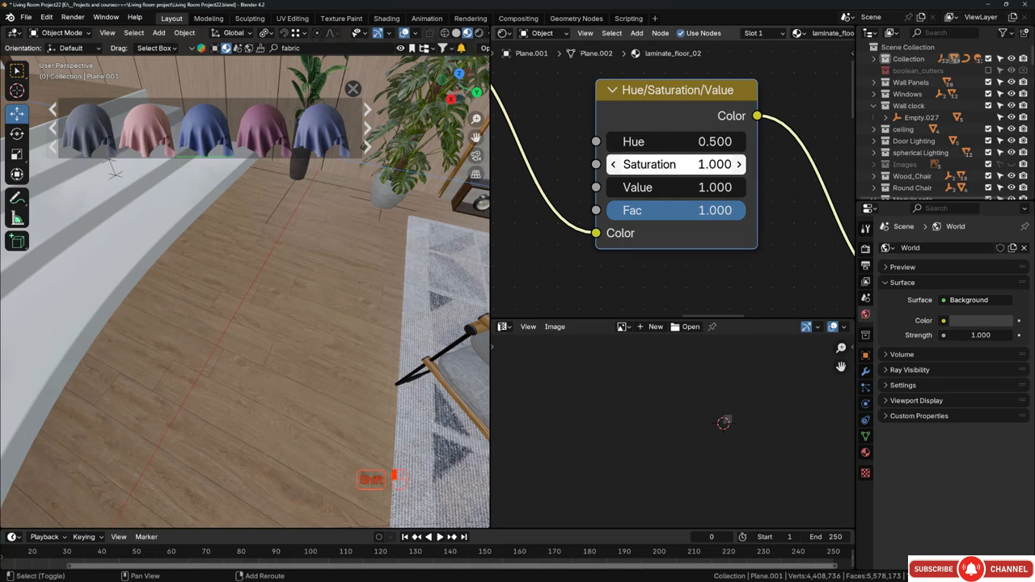
left_click_drag(715, 165, 693, 164)
left_click(715, 164)
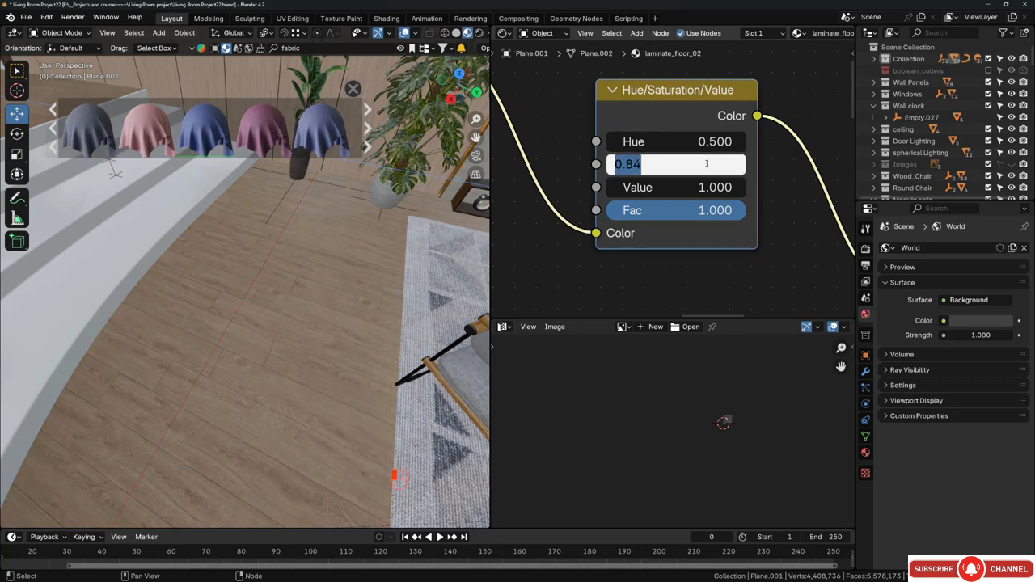
type("0.8")
key("Return")
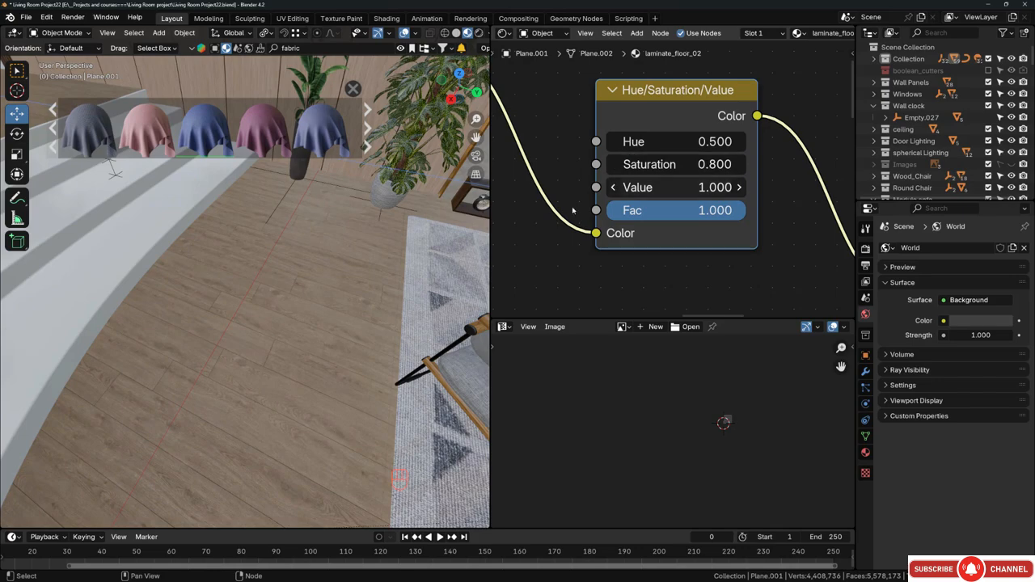
Try brightening the floor with the Hue/Saturation/Value node's Value at 1.790 and 2.000.
middle_click_drag(283, 316, 312, 327)
scroll(304, 319, "up", 3)
scroll(311, 328, "up", 3)
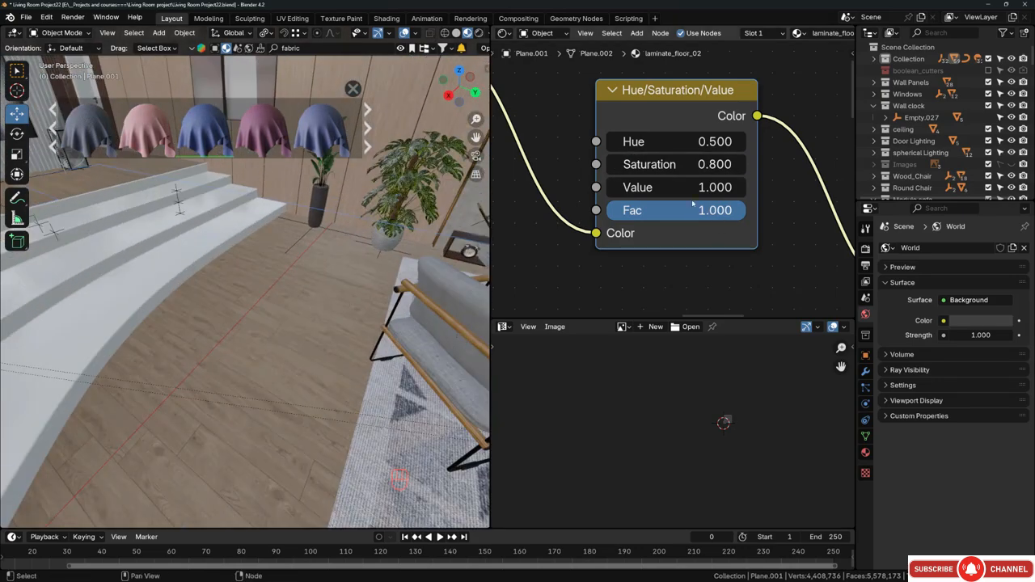
left_click_drag(665, 187, 773, 186)
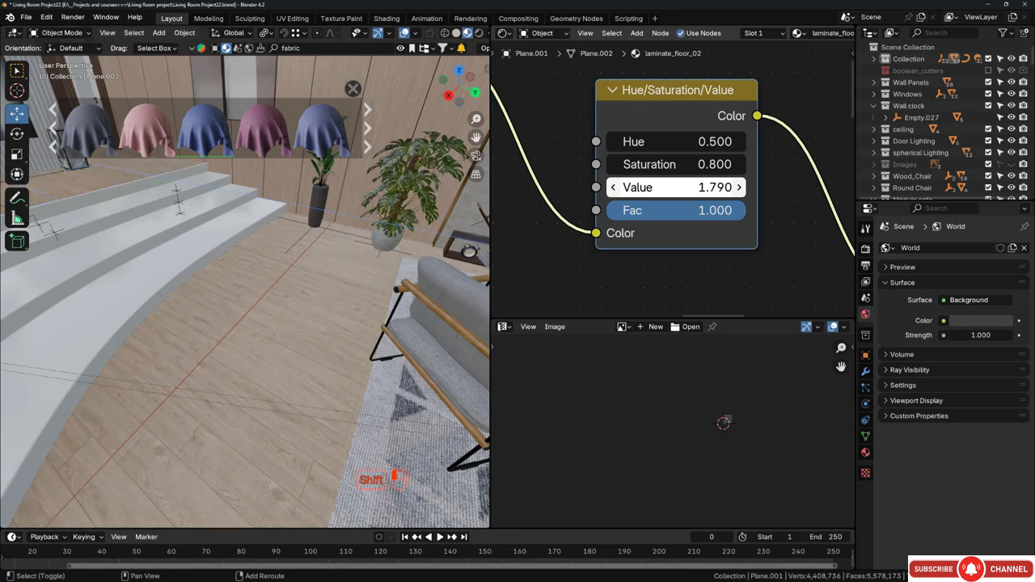
middle_click_drag(348, 311, 602, 294)
key("alt+a")
scroll(287, 324, "down", 3)
left_click_drag(674, 188, 716, 188)
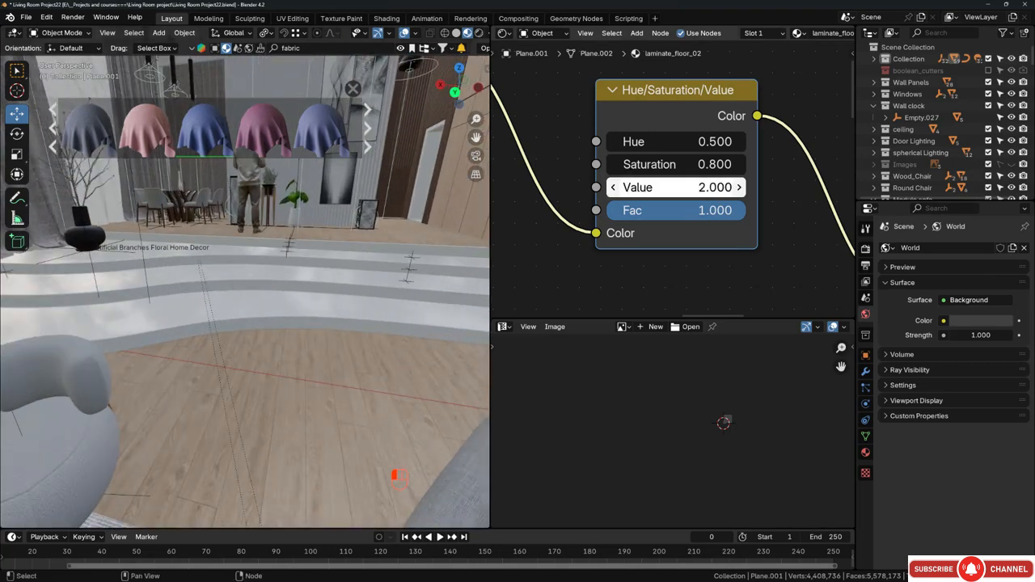
Set the Value of the floor's Hue/Saturation/Value node to 1.700 and shift the node slightly toward the shader.
left_click(678, 188)
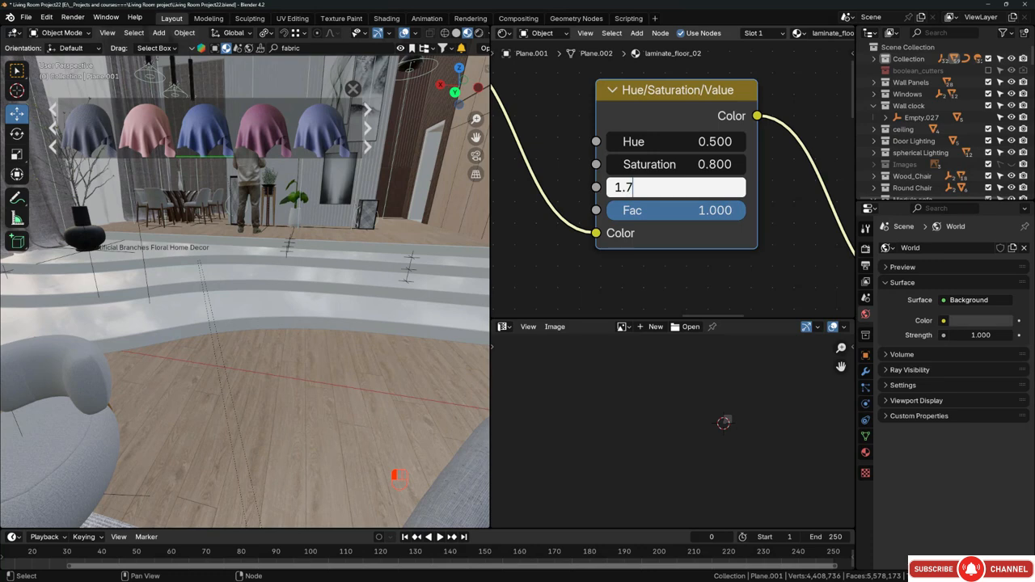
key("Return")
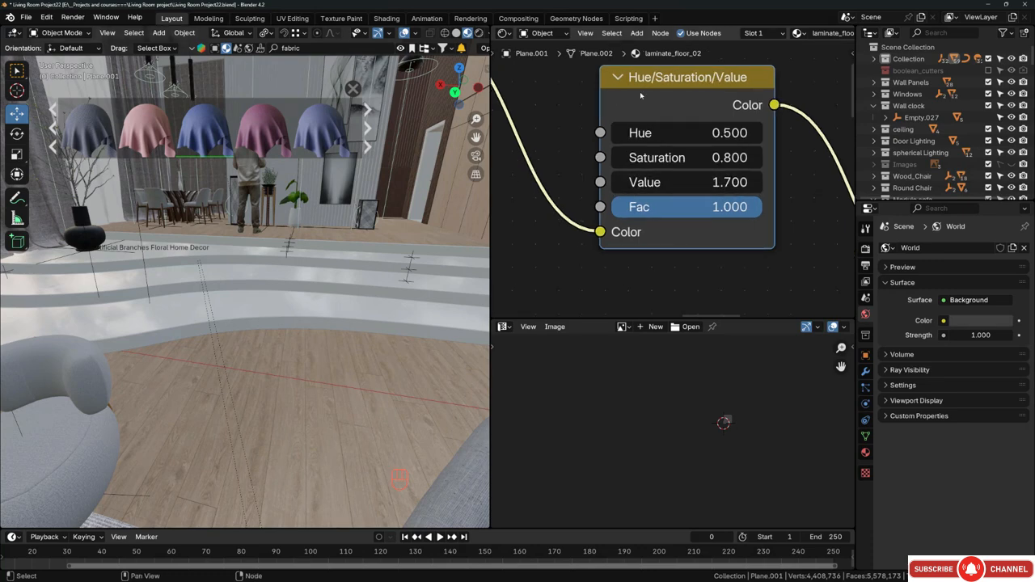
scroll(688, 102, "down", 3)
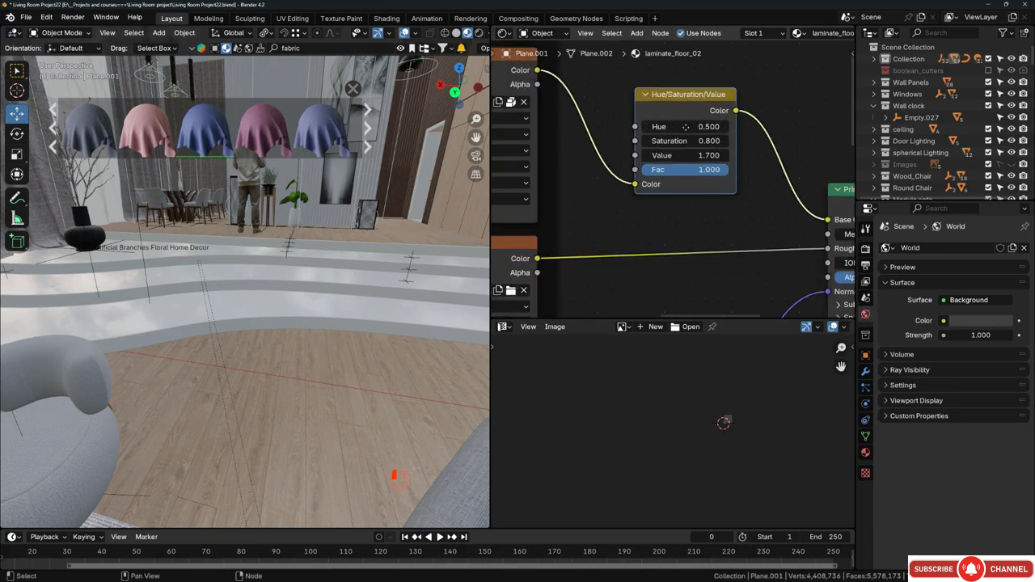
left_click_drag(686, 127, 702, 127)
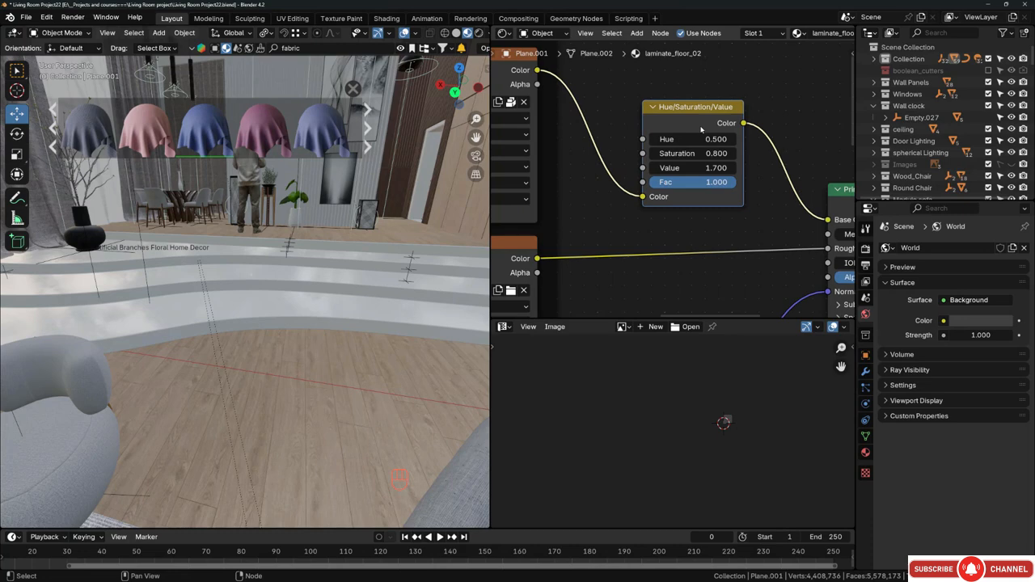
Mute and unmute the Hue/Saturation/Value node repeatedly to compare the floor with and without the color correction.
key("m")
key("m")
key("m")
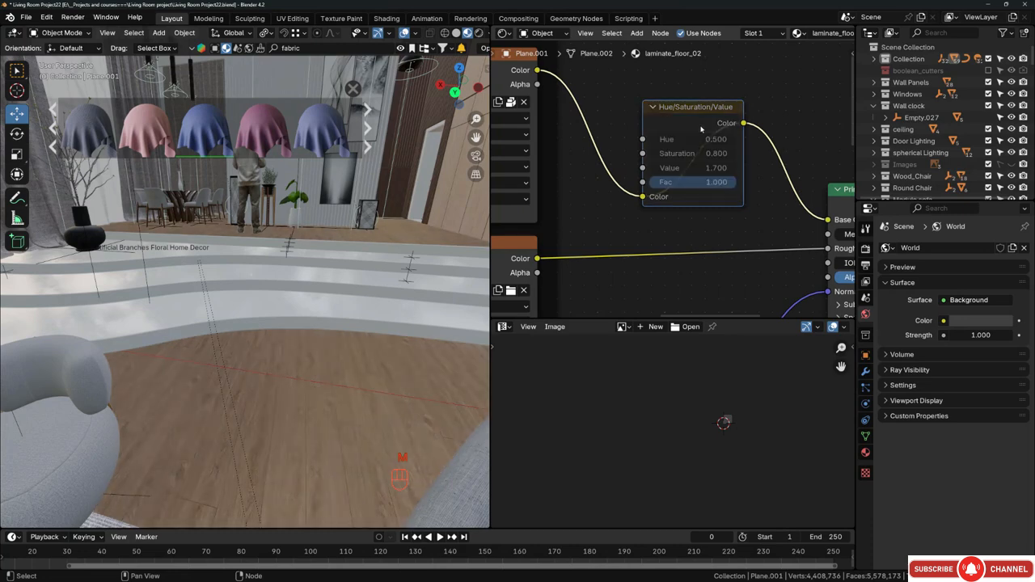
key("m")
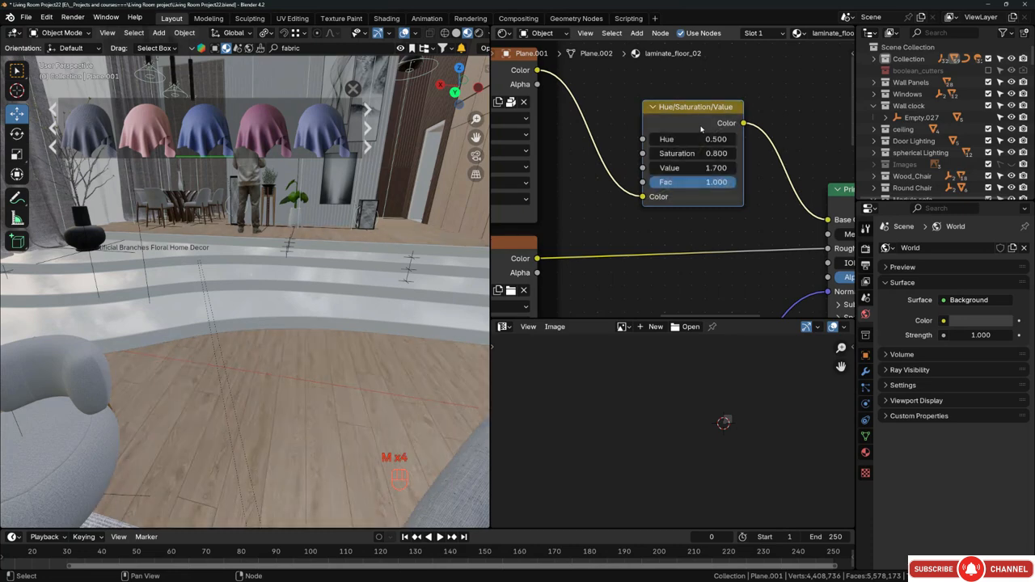
key("m")
key("m")
key("m")
key("m")
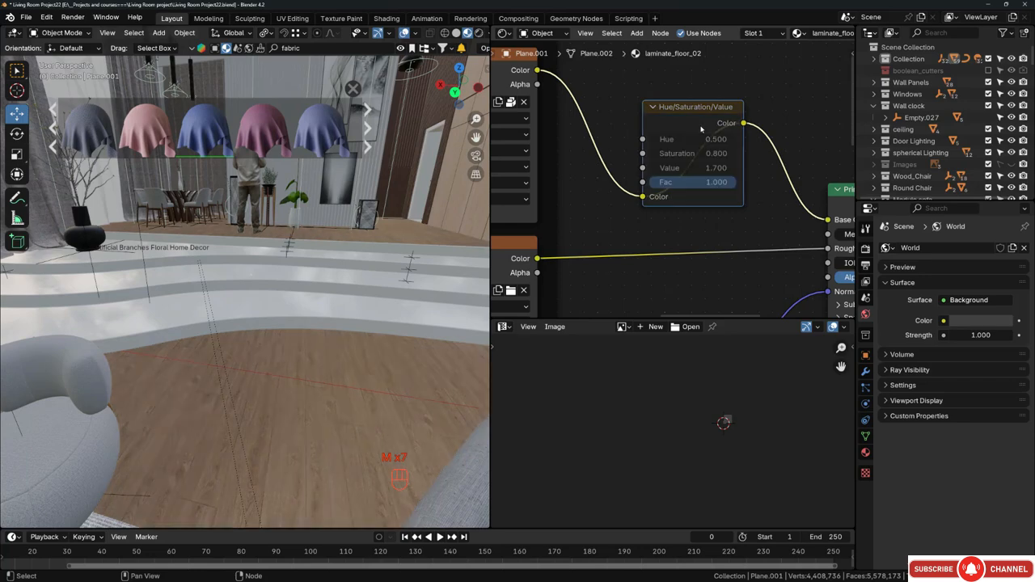
Select the curved steps and move the Porcelain material's color and roughness texture nodes farther from the shader.
middle_click_drag(266, 311, 264, 337)
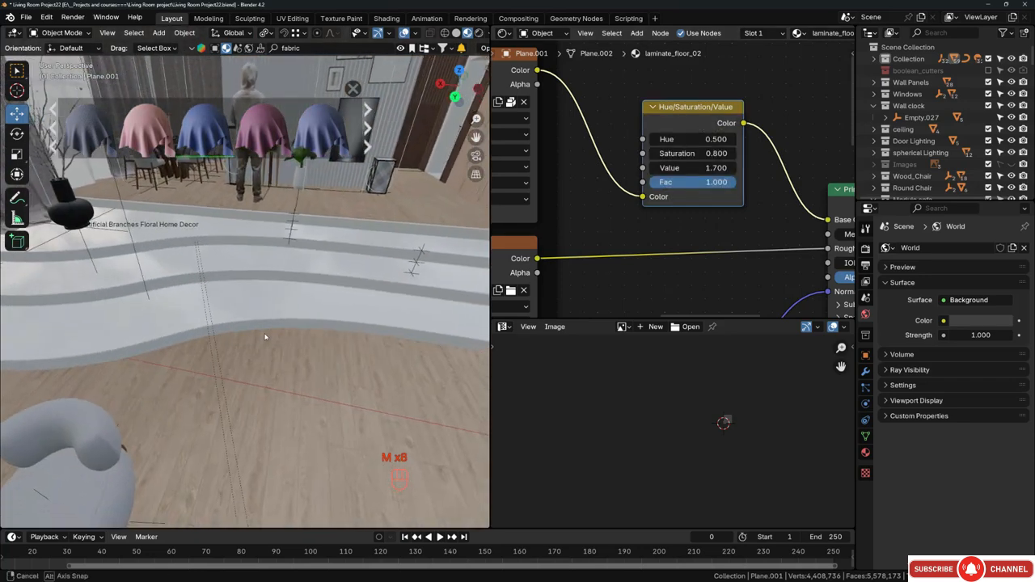
left_click(305, 302)
scroll(635, 208, "down", 5)
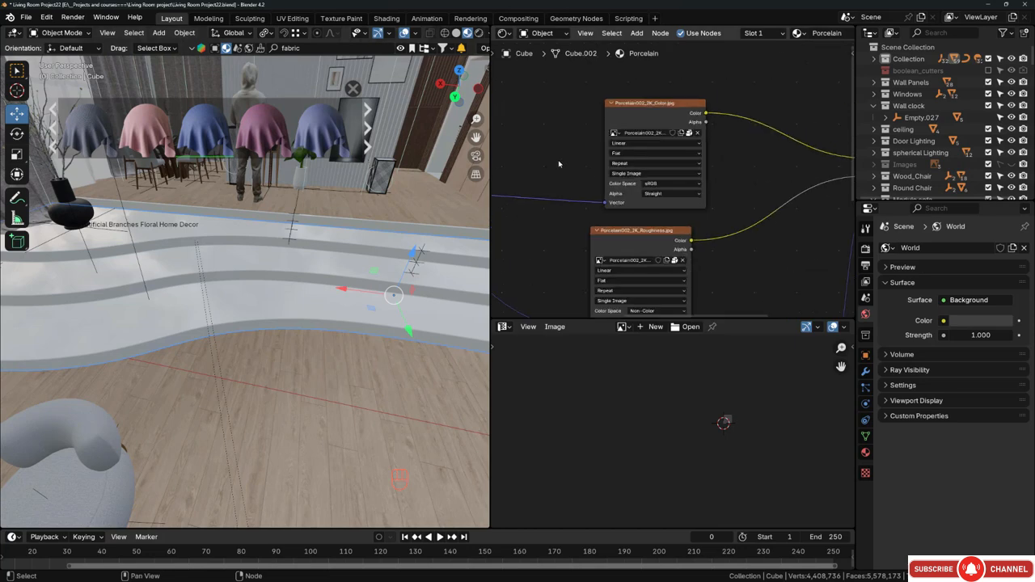
left_click_drag(614, 110, 586, 138)
left_click_drag(616, 206, 566, 209)
scroll(652, 154, "up", 5)
middle_click_drag(637, 171, 698, 203)
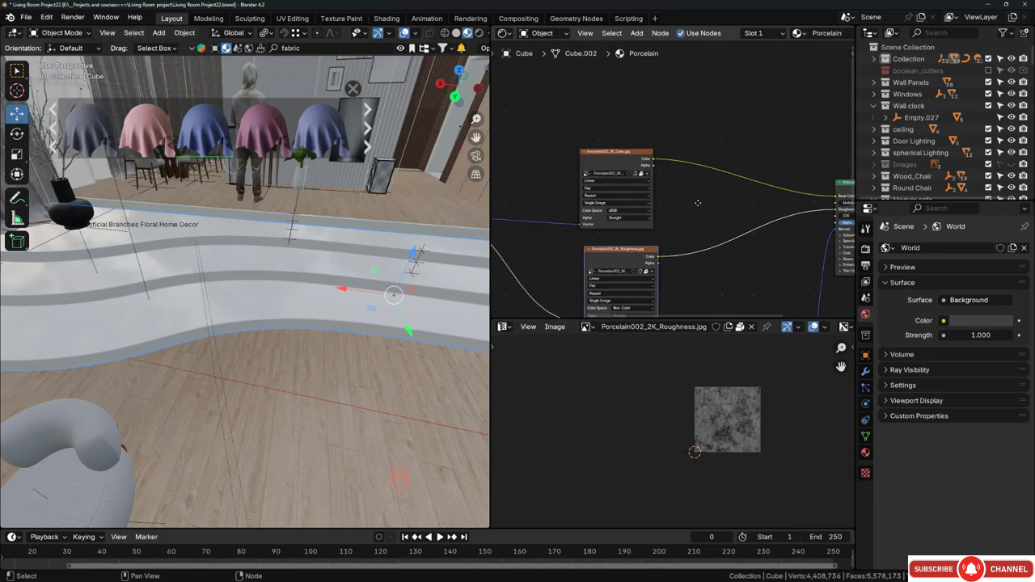
scroll(627, 254, "up", 1)
left_click_drag(627, 254, 586, 256)
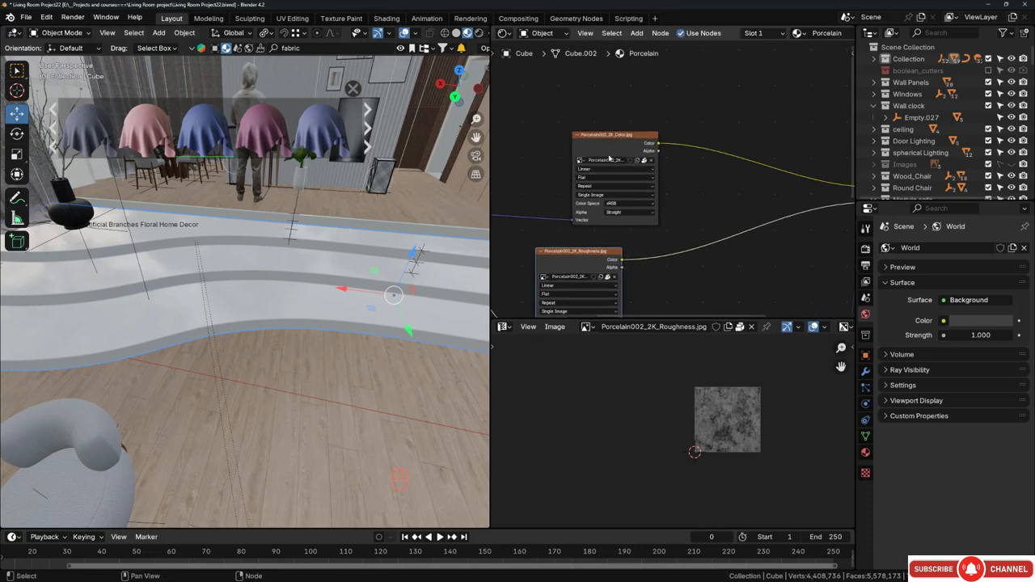
Line up the Porcelain material's color texture node directly above its roughness texture node.
left_click_drag(573, 149, 565, 150)
left_click_drag(565, 150, 538, 148)
scroll(688, 156, "down", 8)
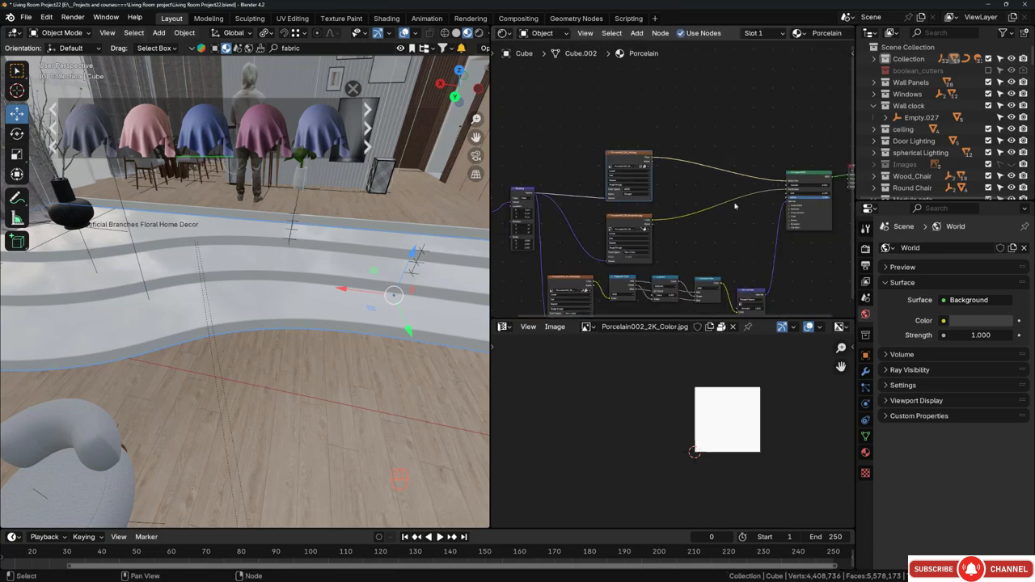
Try an RGB Curves node between the Porcelain color texture and the shader's Base Color, and delete it again.
middle_click_drag(736, 206, 663, 207)
scroll(654, 166, "up", 8)
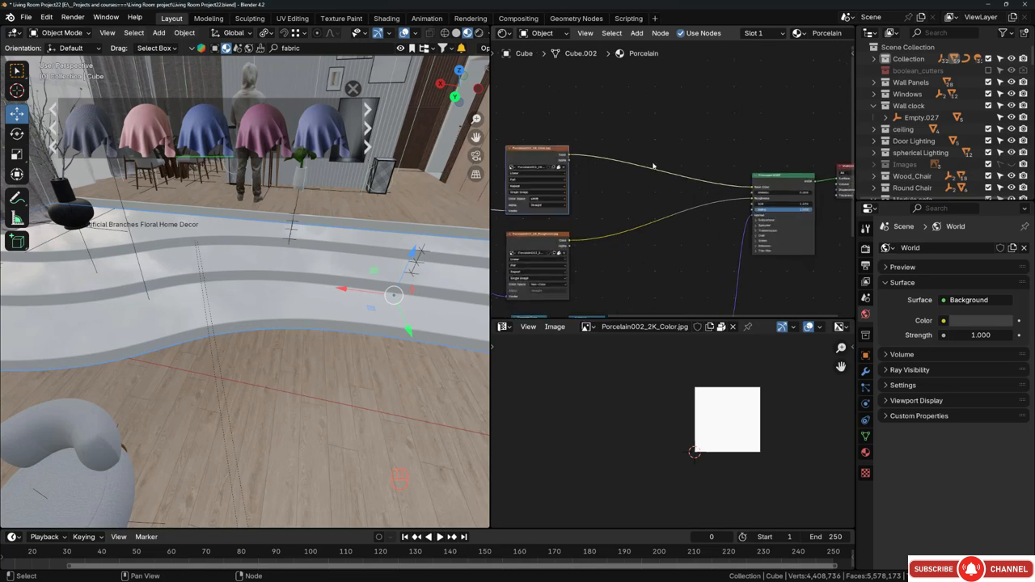
key("shift+a")
left_click(648, 126)
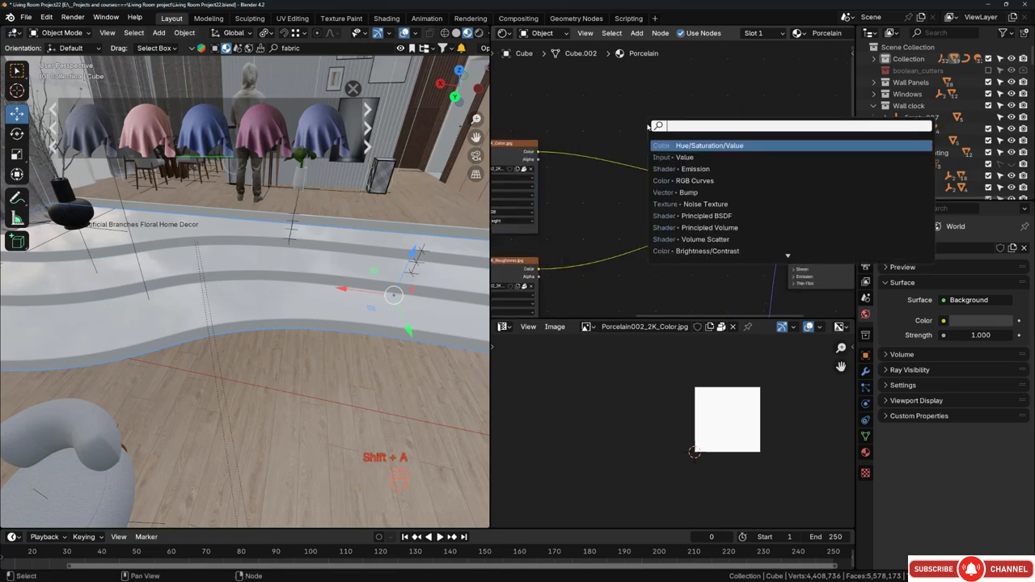
type("rgb")
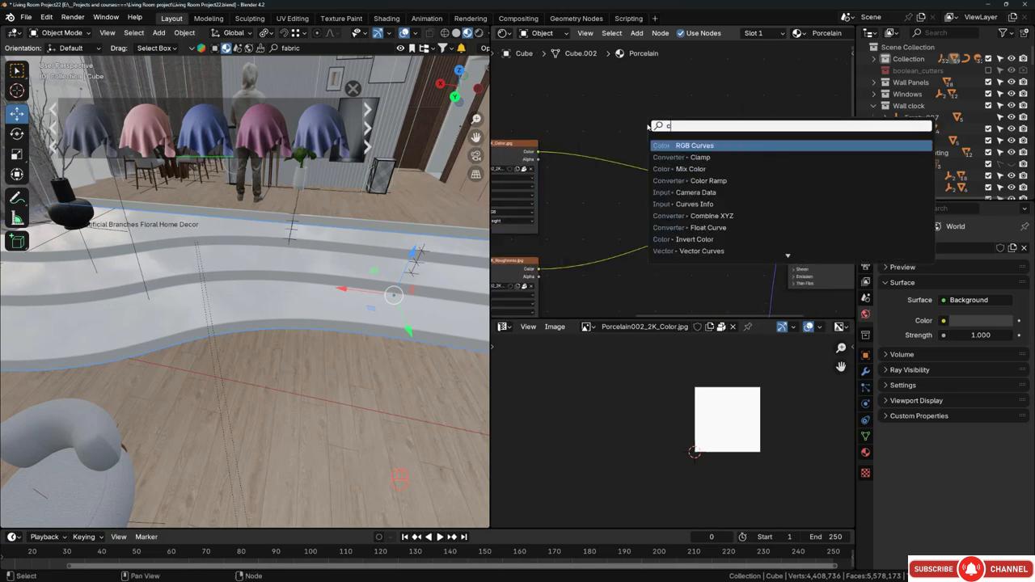
key("Return")
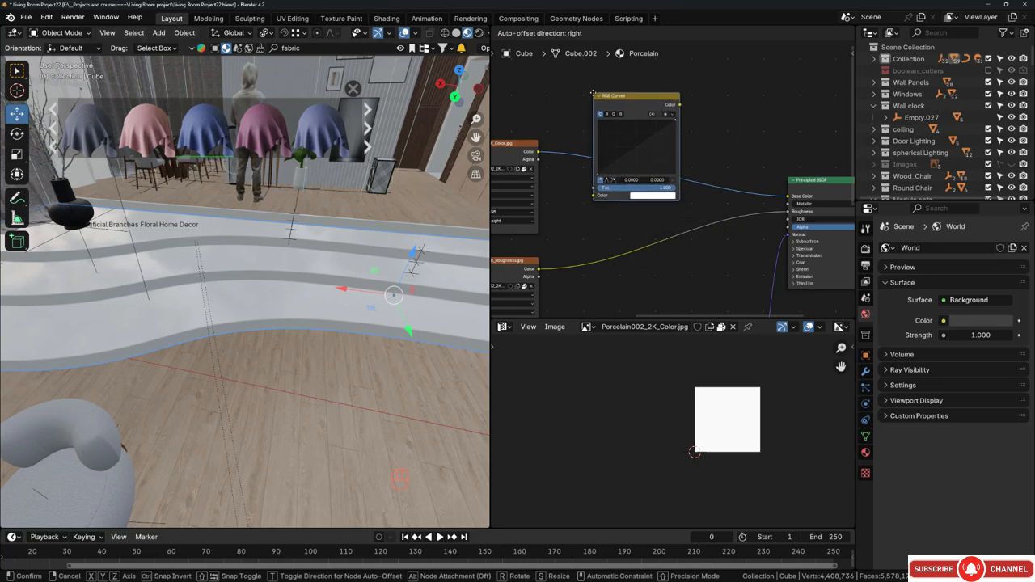
left_click(594, 97)
scroll(649, 144, "up", 2)
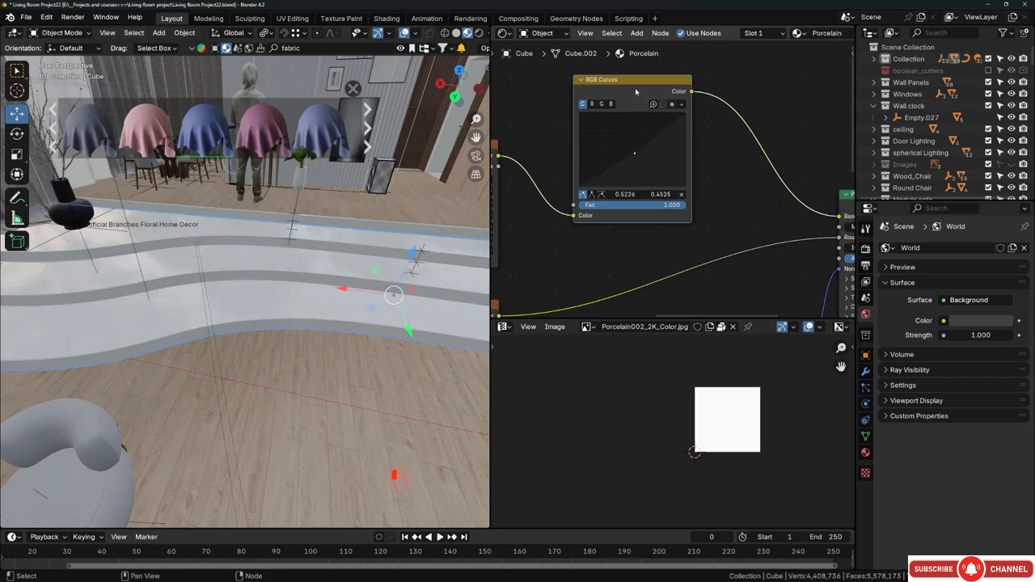
key("ctrl+x")
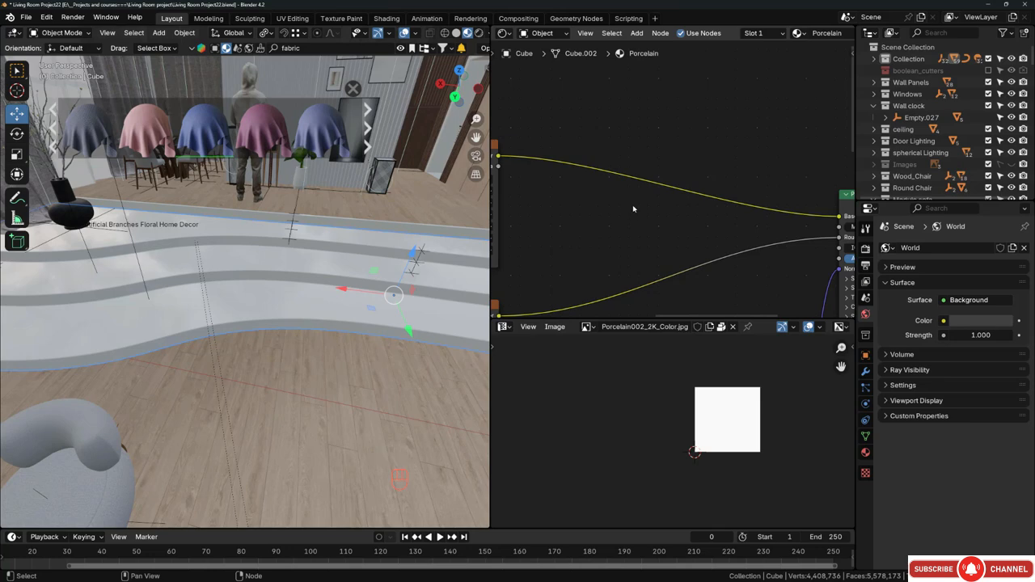
Insert a Hue/Saturation/Value node between the Porcelain color texture and the shader's Base Color.
key("shift+a")
left_click(630, 135)
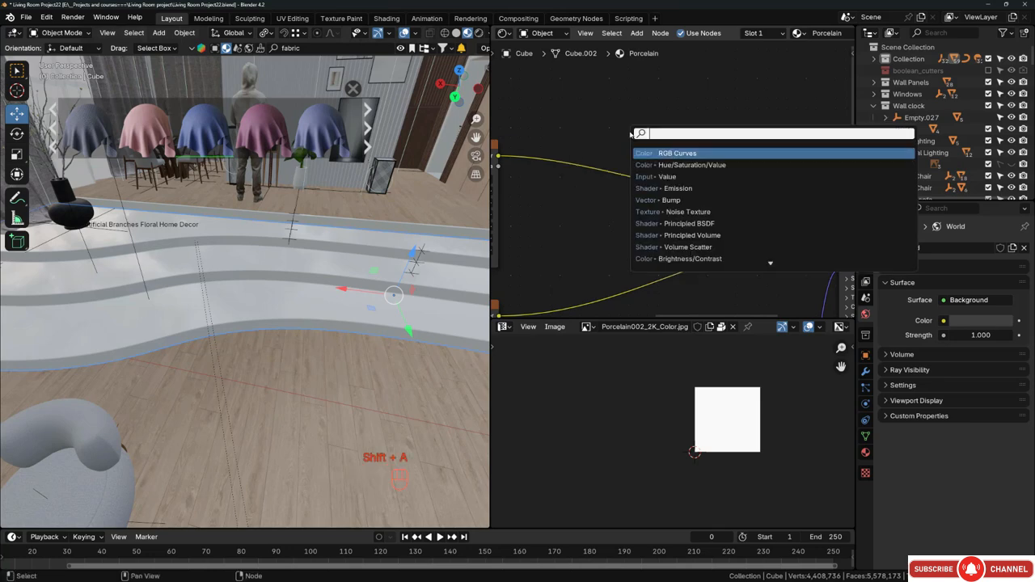
type("hue")
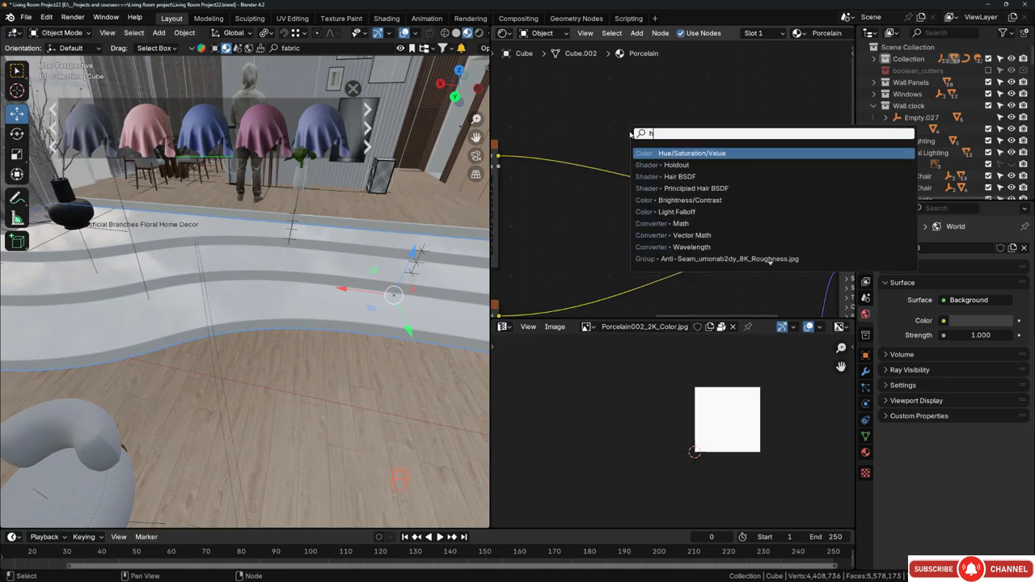
key("Return")
left_click(593, 140)
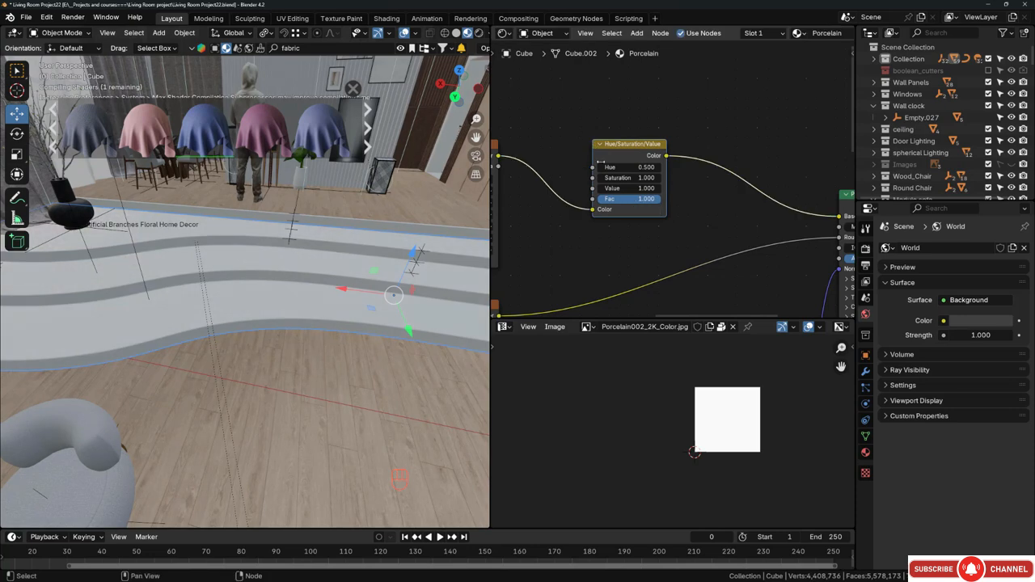
Darken the steps' porcelain by setting the Hue/Saturation/Value node's Value to 0.6.
scroll(619, 186, "up", 4)
mouse_move(641, 195)
left_mouse_down()
mouse_move(583, 195)
mouse_move(663, 194)
mouse_move(644, 195)
left_mouse_up()
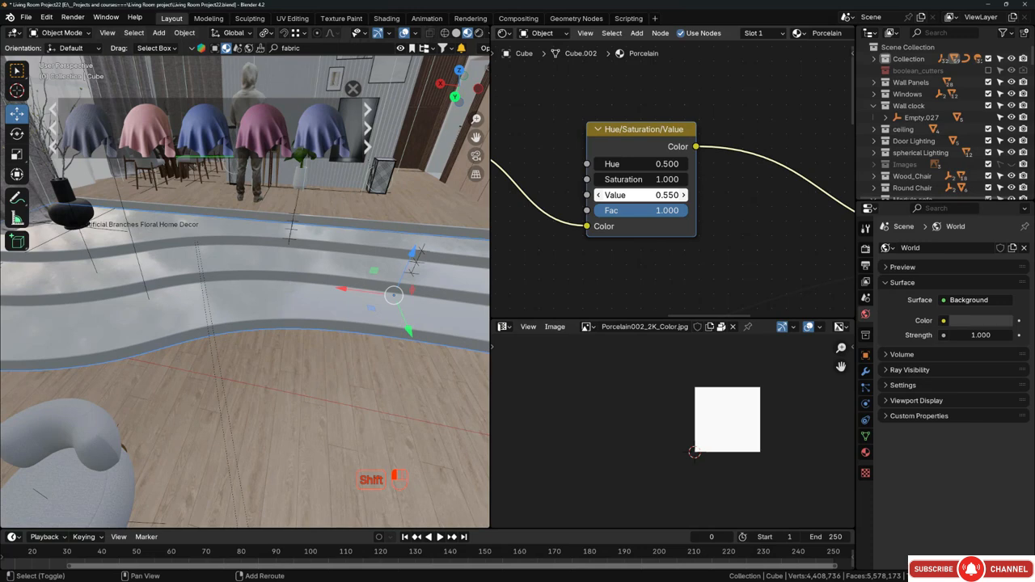
left_click(642, 195)
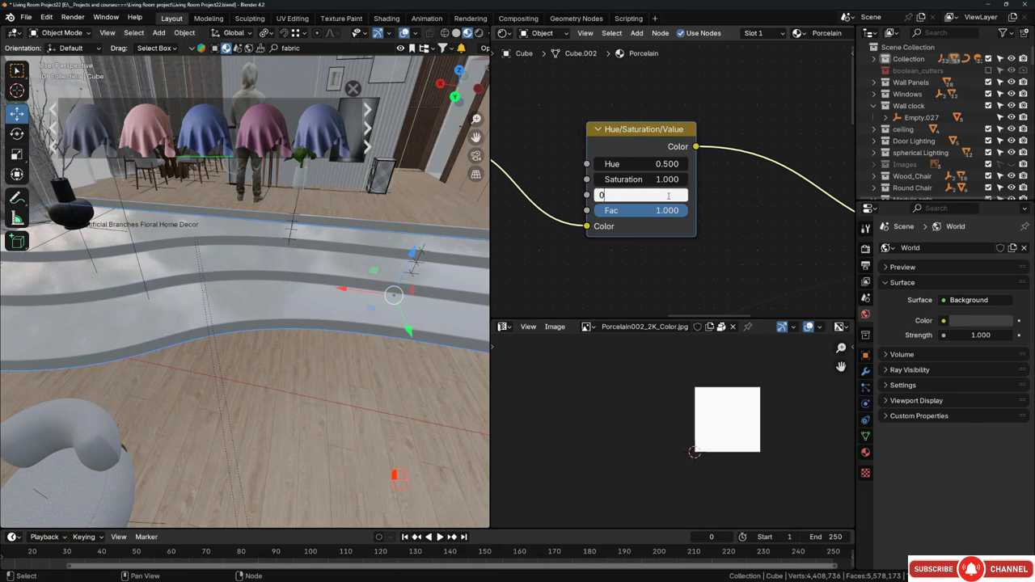
type("0.6")
key("Return")
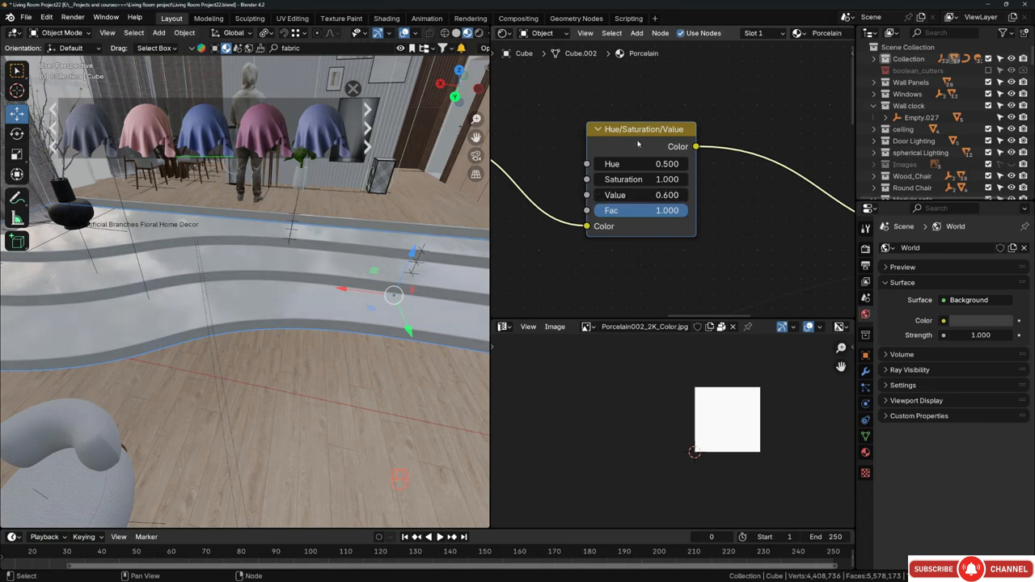
Mute and unmute the Hue/Saturation/Value node repeatedly to compare the steps with and without the darkening.
middle_click_drag(340, 311, 318, 324)
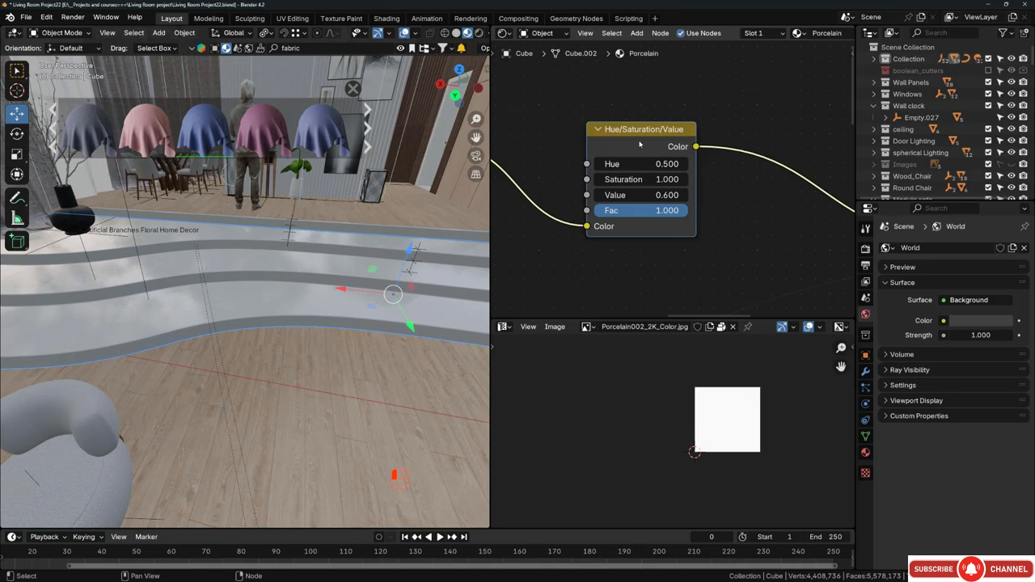
key("m")
key("m")
key("m")
key("m")
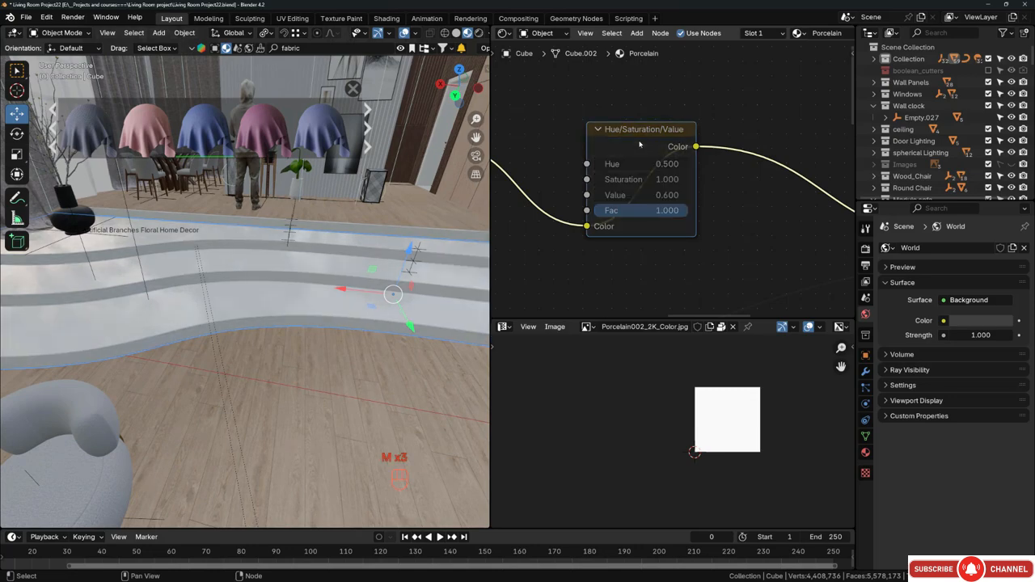
Deselect everything and add a camera to the living room scene.
middle_click_drag(242, 288, 271, 288)
key("alt+a")
middle_click_drag(370, 273, 290, 294, "shift")
middle_click_drag(381, 319, 404, 319)
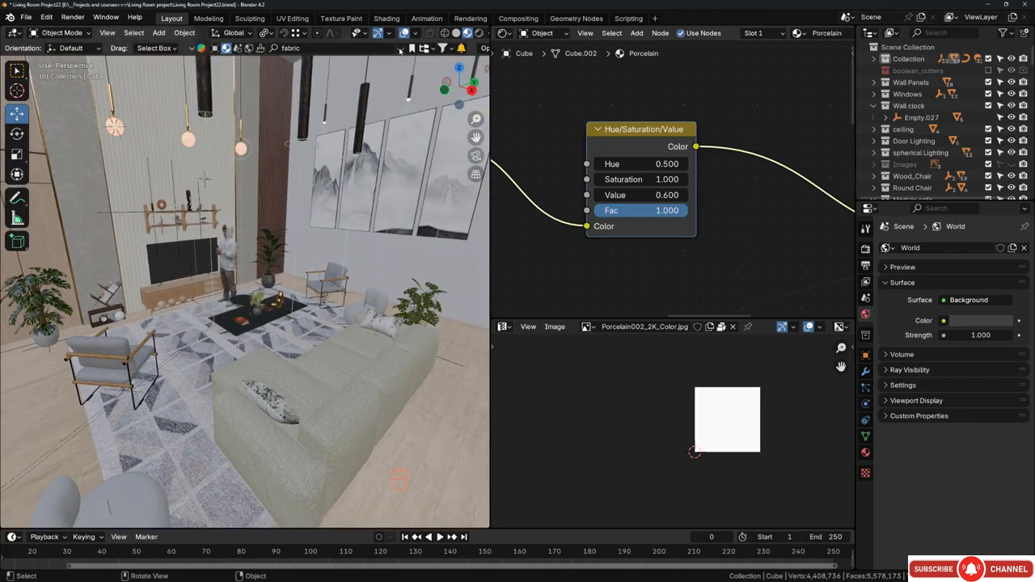
middle_click_drag(484, 166, 328, 305)
key("shift+a")
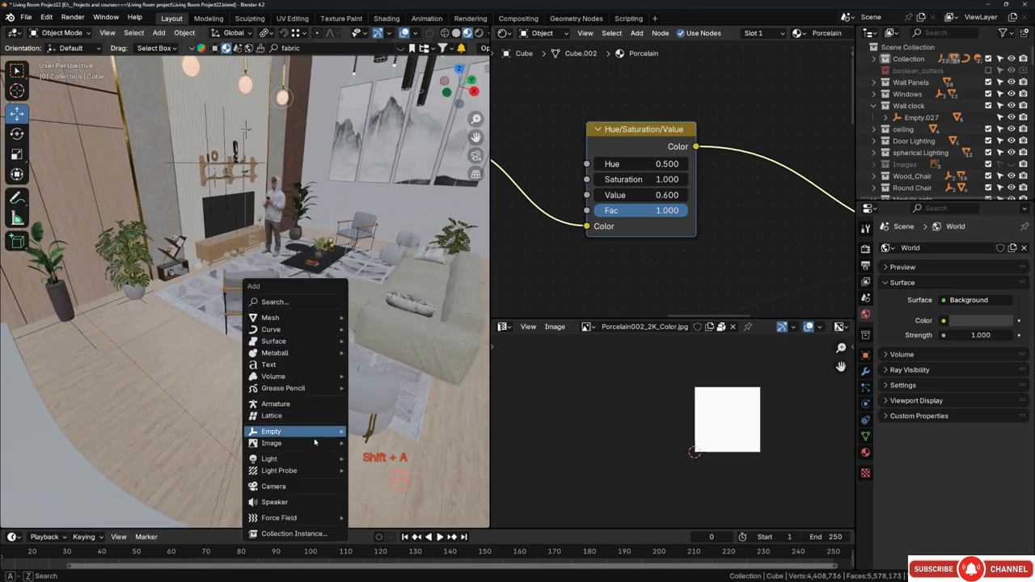
left_click(298, 487)
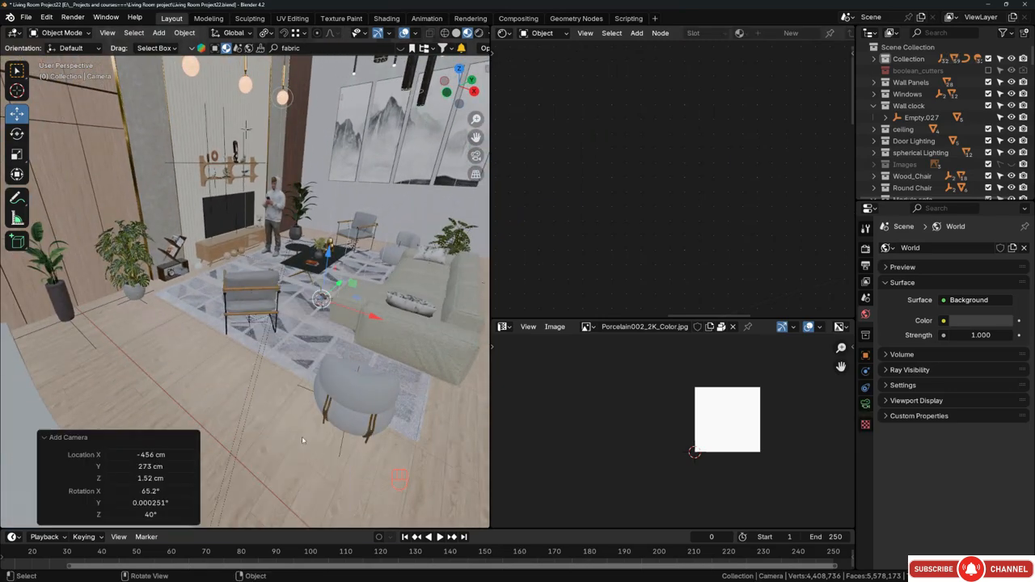
Raise the new camera about 188 cm while shifting it about 53 cm along Y and -5 cm along X.
middle_click_drag(303, 293, 331, 277)
key("g")
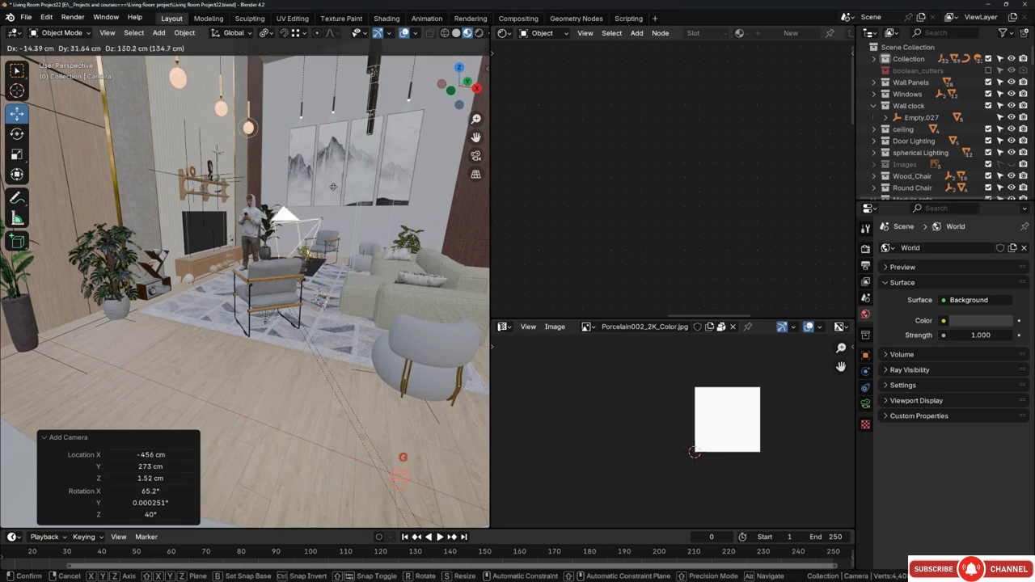
left_click(338, 169)
Exclude the standing human figures from rendering, starting with the one near the dining area.
middle_click_drag(342, 200, 316, 245, "shift")
middle_click_drag(317, 247, 283, 288, "shift")
mouse_move(285, 290)
middle_mouse_down()
mouse_move(304, 293)
mouse_move(274, 301)
mouse_move(169, 279)
mouse_move(291, 277)
middle_mouse_up()
scroll(272, 301, "up", 4)
scroll(168, 279, "down", 3)
scroll(265, 277, "down", 2)
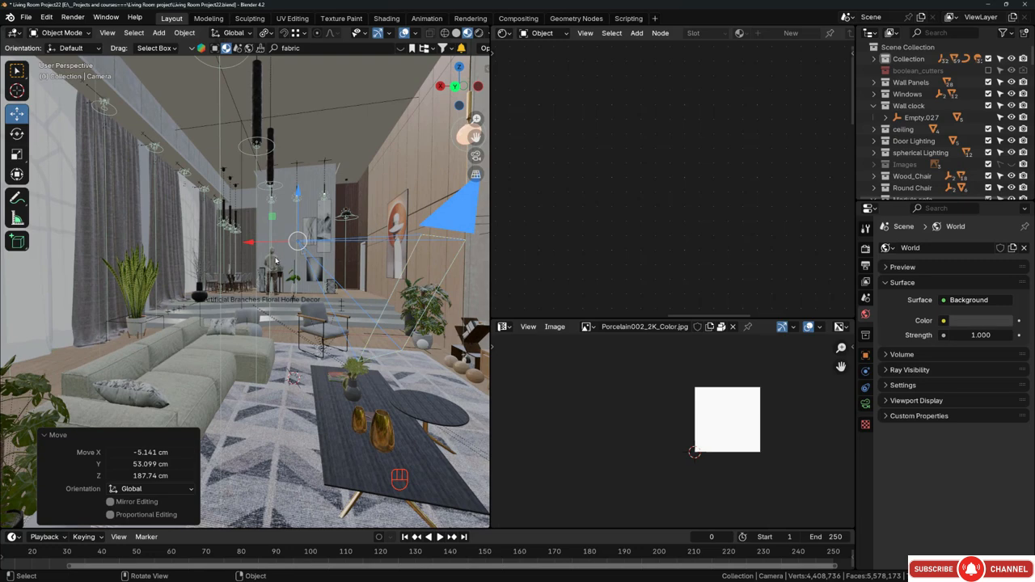
left_click(275, 260)
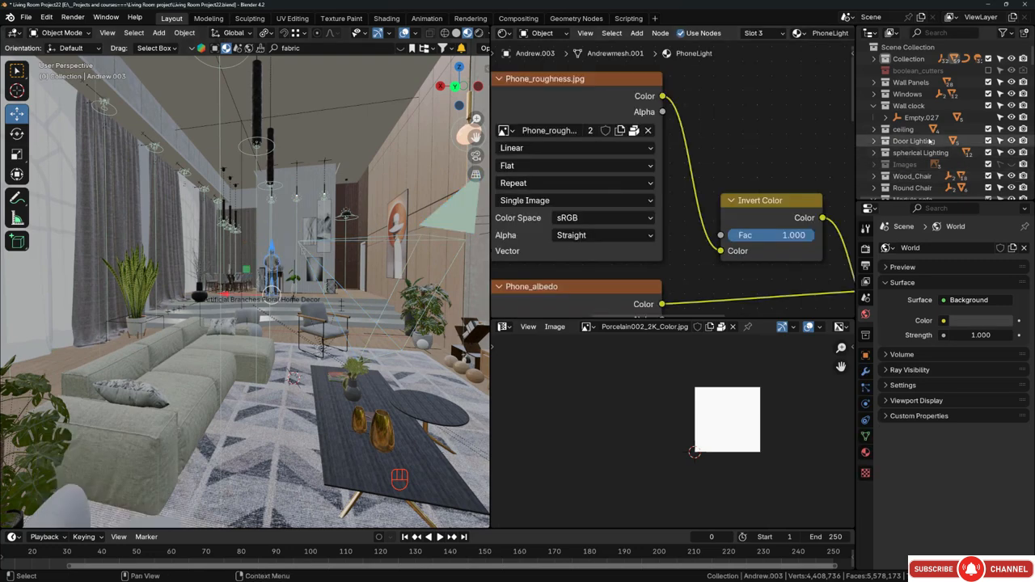
scroll(934, 140, "down", 2)
scroll(935, 140, "down", 3)
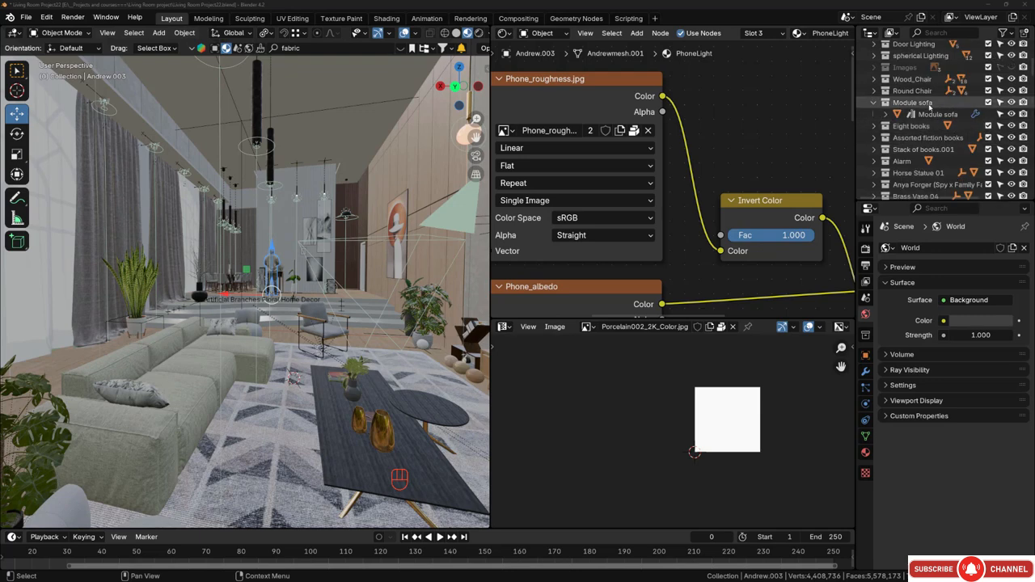
scroll(926, 103, "down", 3)
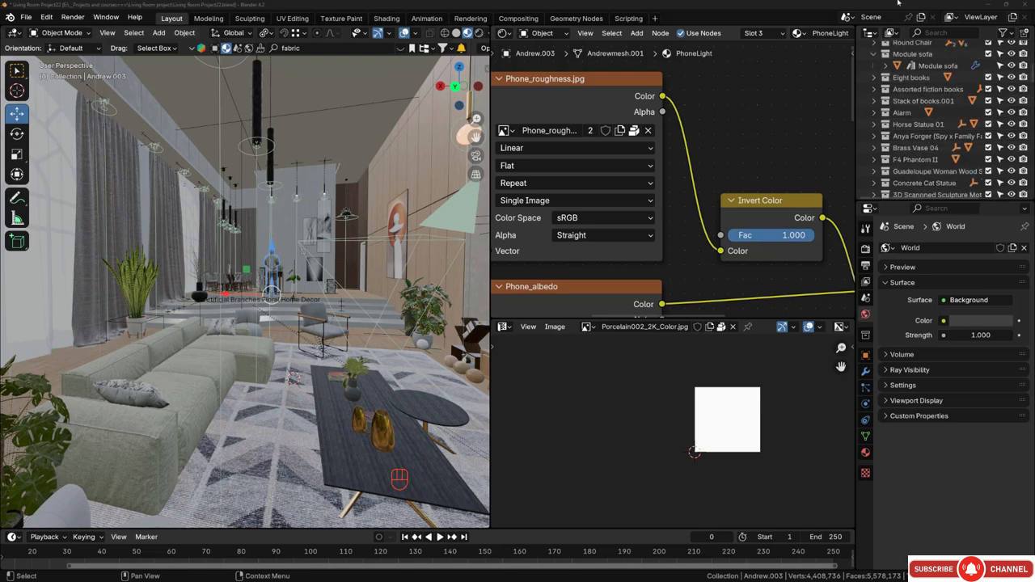
key("KP_Decimal")
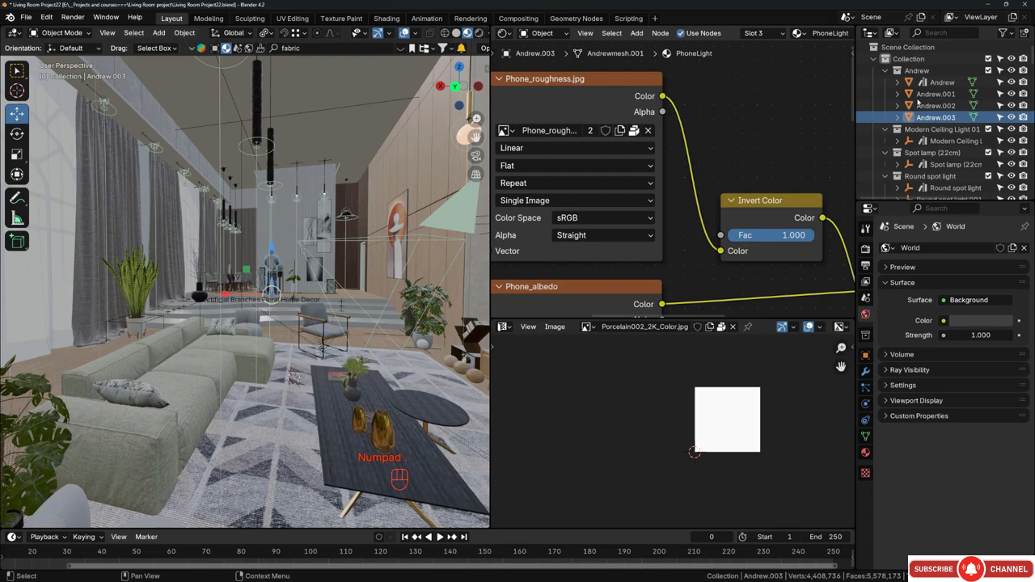
left_click(1023, 118)
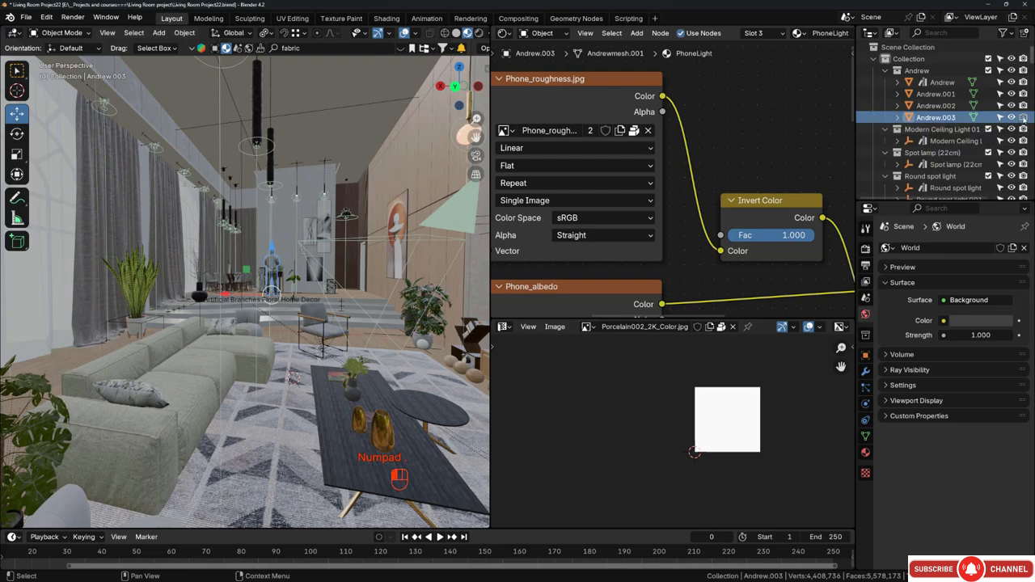
left_click(1024, 105)
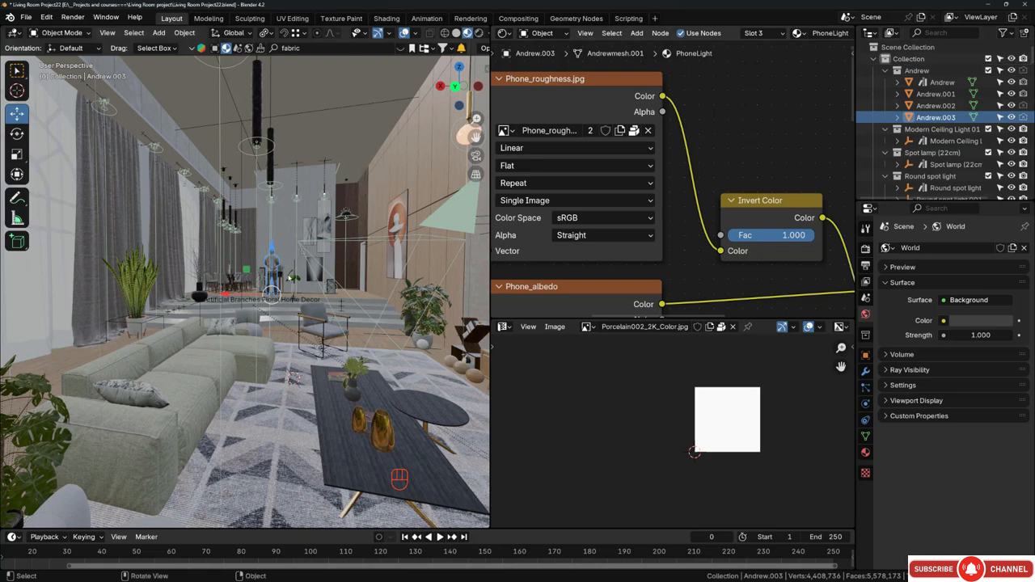
Align the camera to a viewpoint looking over the sofa and coffee table toward the steps and dining area.
middle_click_drag(296, 299, 286, 300)
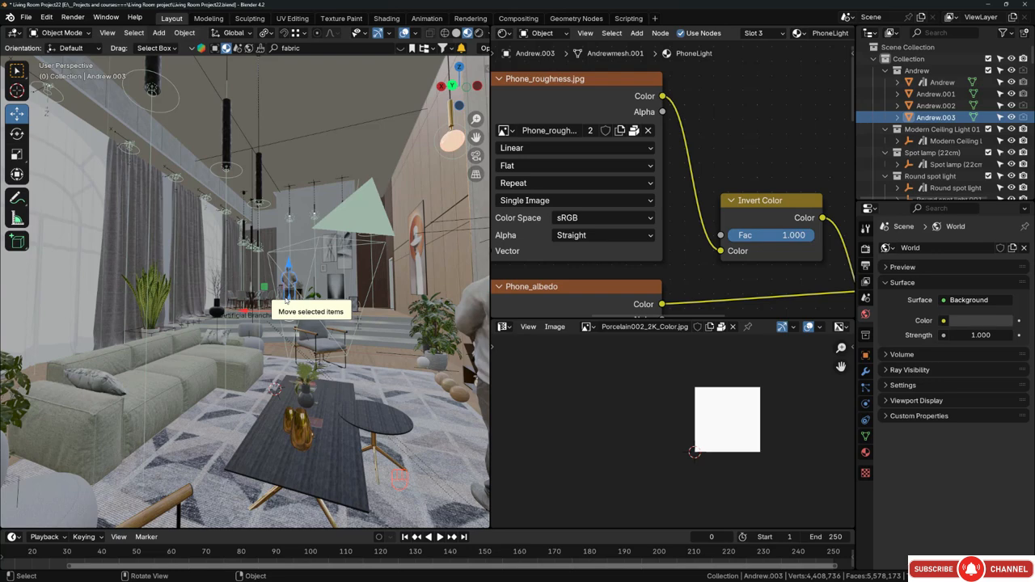
key("ctrl")
key("alt")
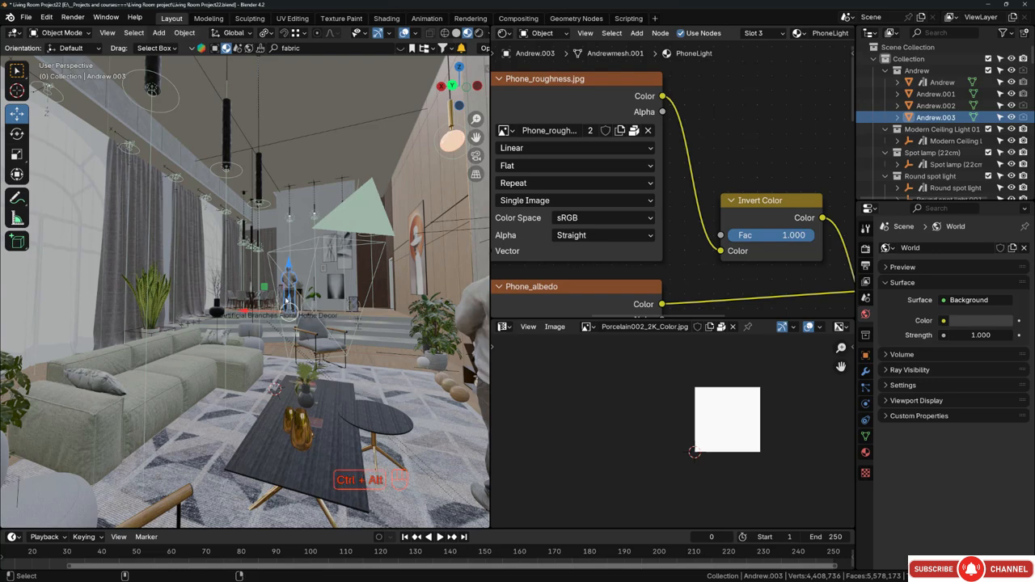
key("ctrl+alt+KP_0")
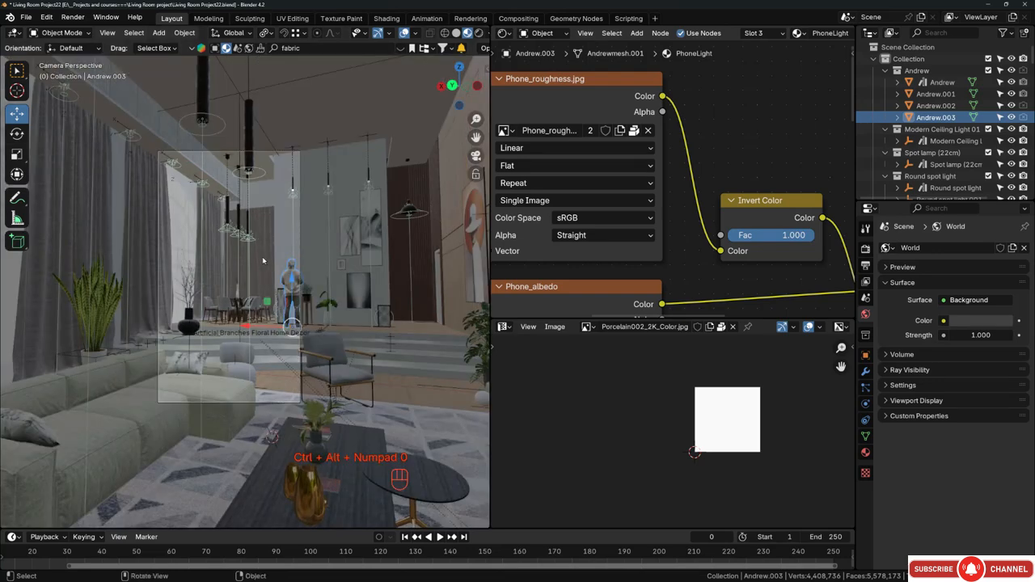
Apply the HDTV 1080p format preset to the render output and fit the camera frame to the viewport.
left_click(867, 265)
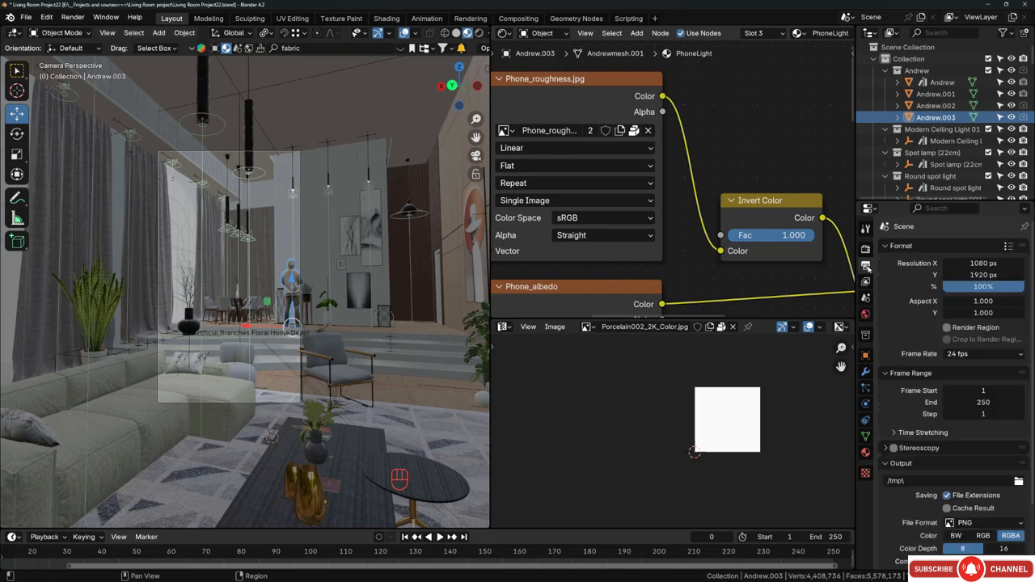
left_click(1010, 246)
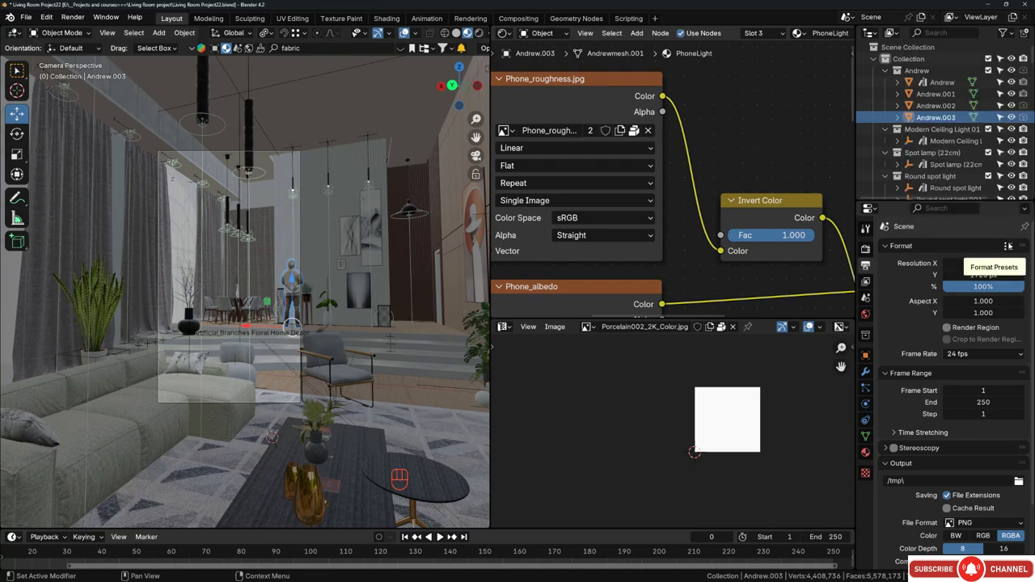
left_click(1008, 246)
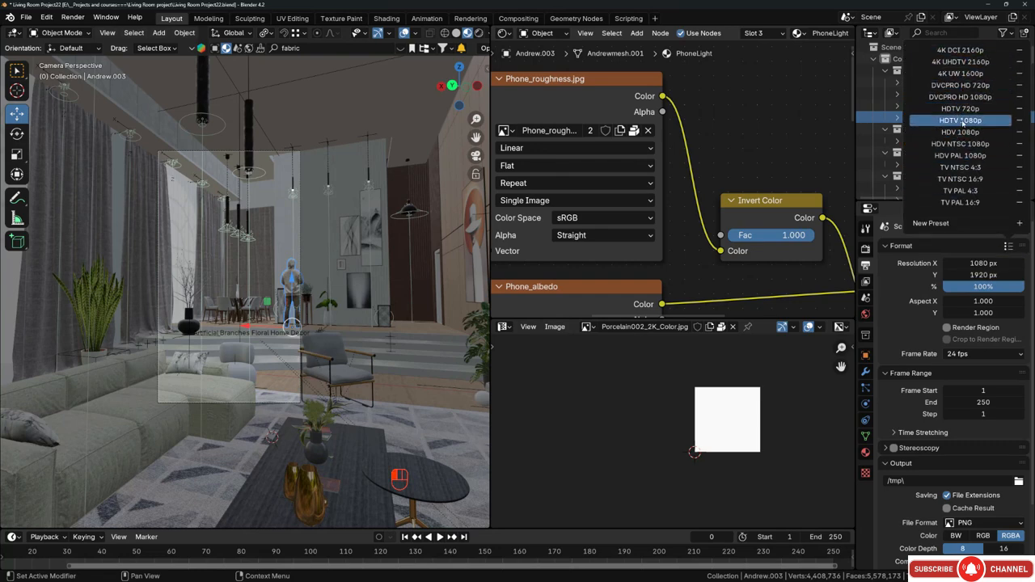
left_click(960, 120)
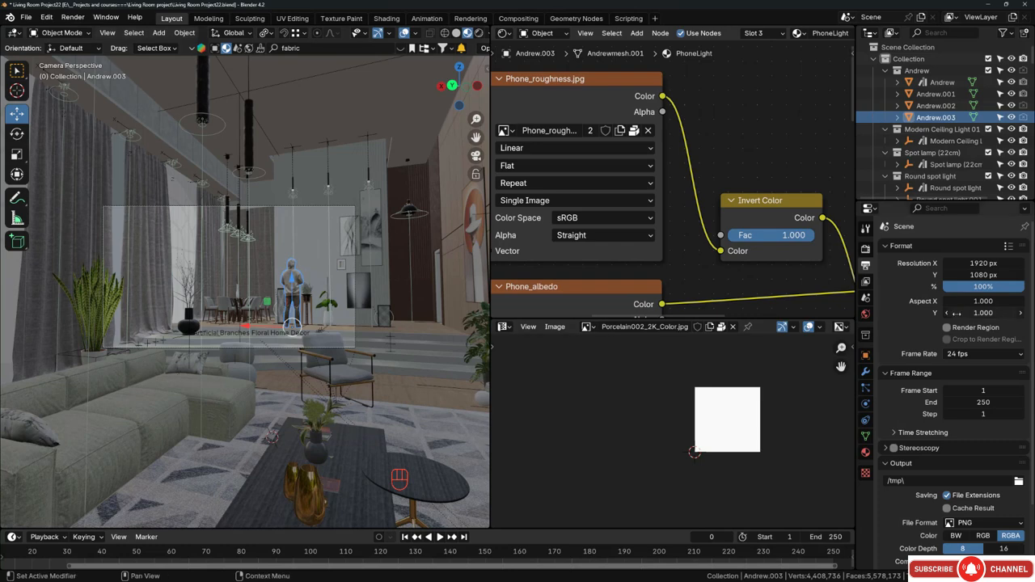
left_click(1008, 246)
scroll(243, 284, "up", 2)
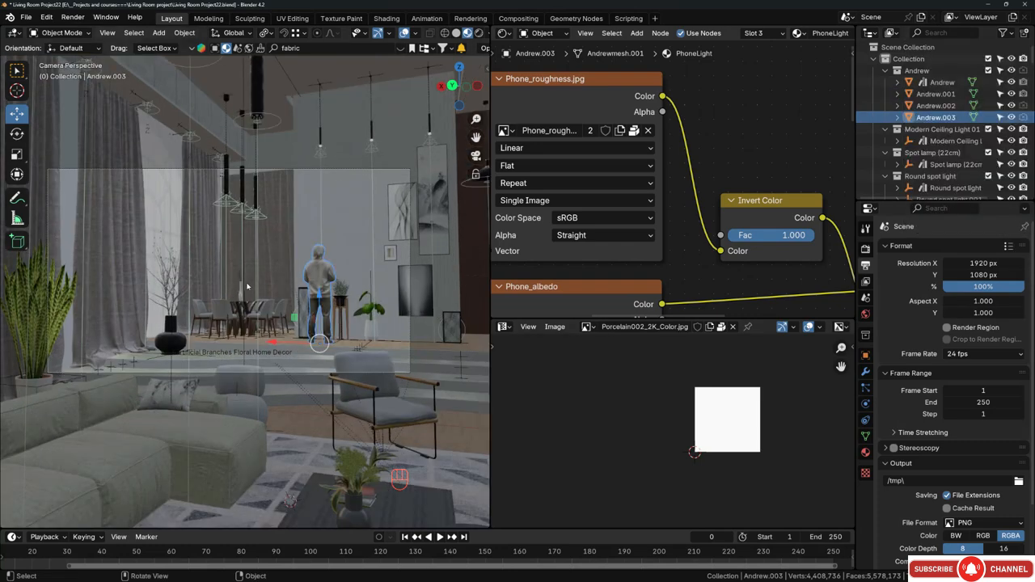
key("Home")
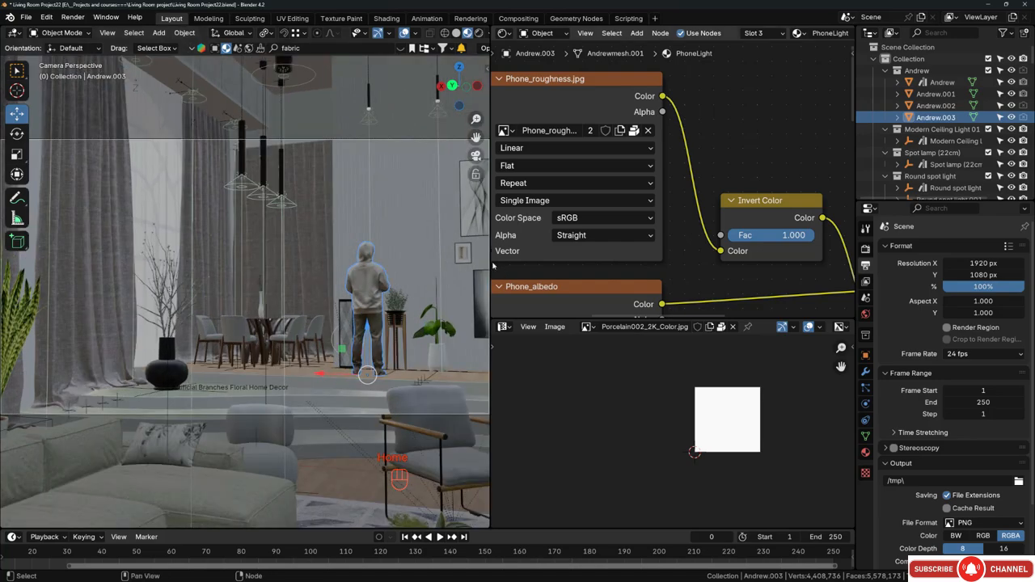
Widen the 3D viewport and move the camera sideways to bring the framed wall art and armchair into the shot.
left_click_drag(491, 259, 793, 259)
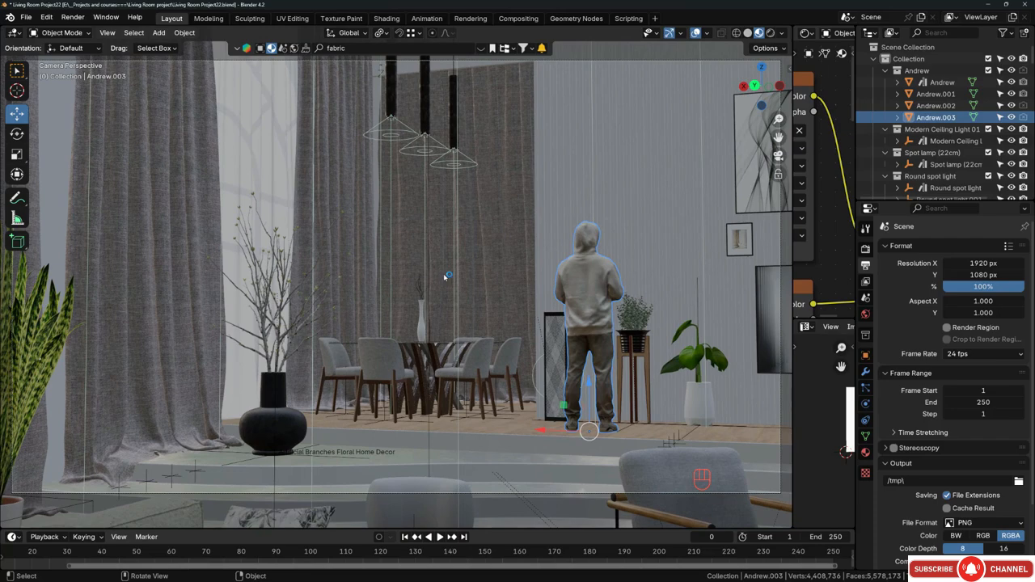
key("shift+grave")
key("d")
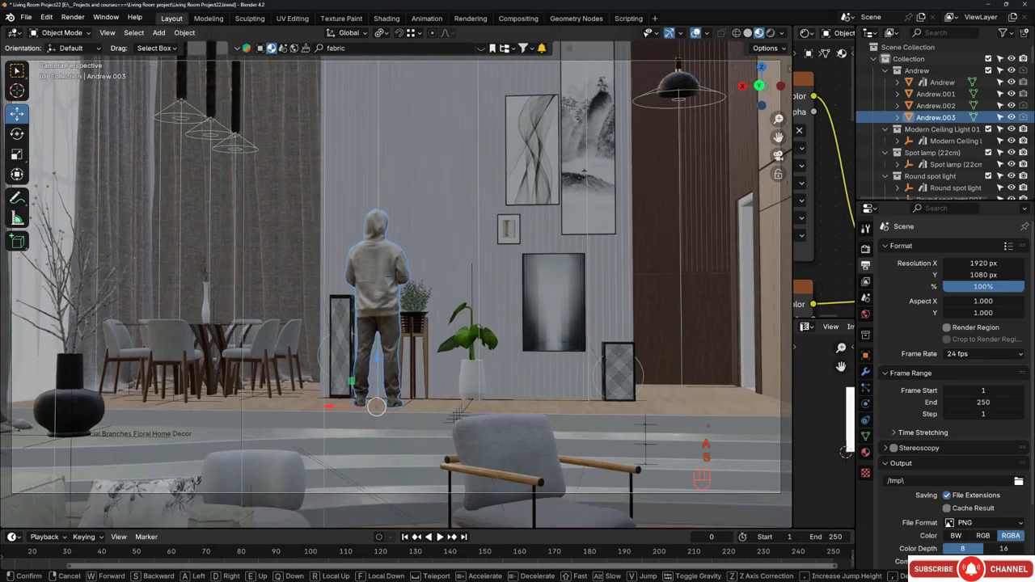
left_click(477, 275)
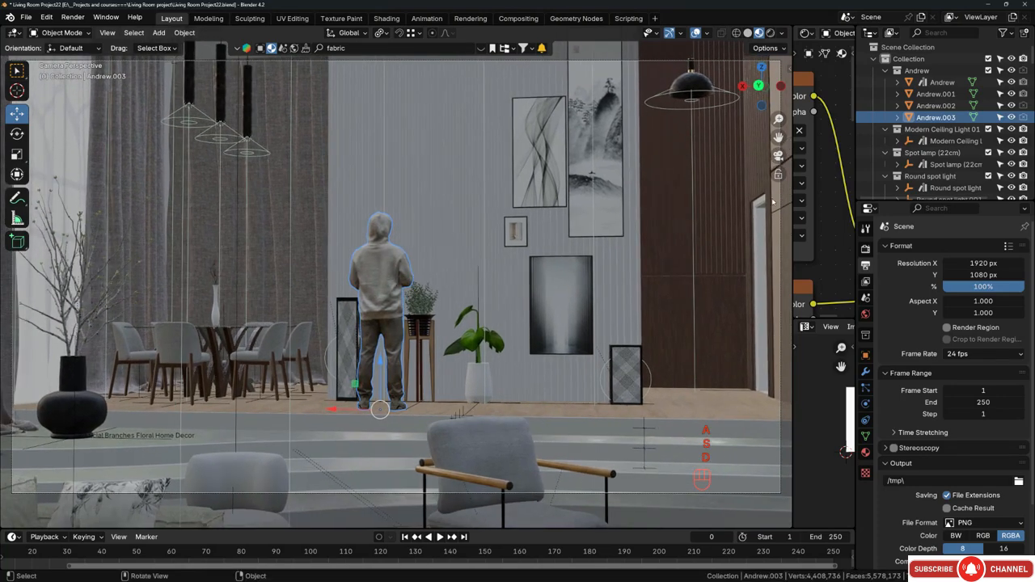
Lock the camera to the view and try orbiting and dollying the shot.
key("shift")
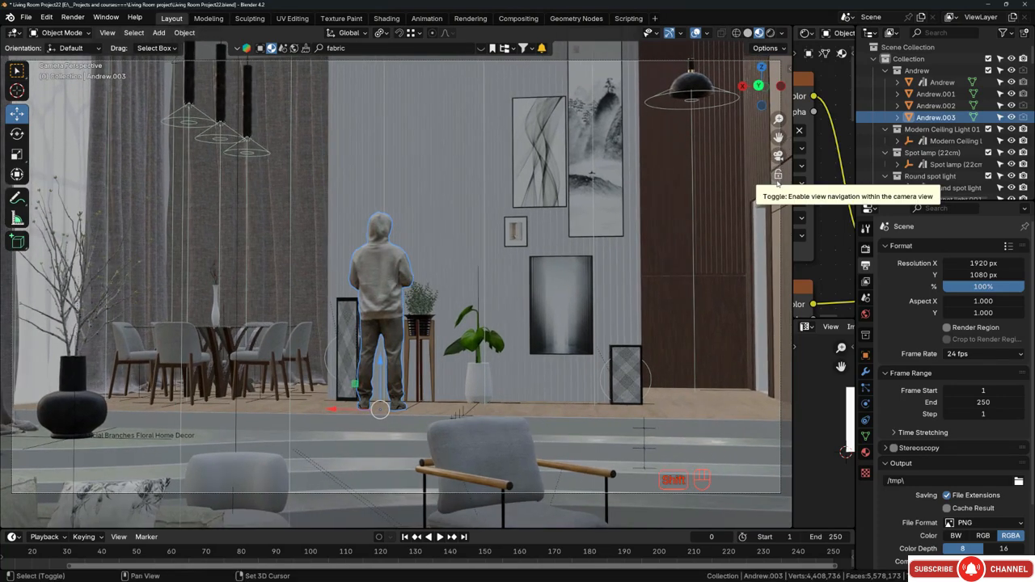
left_click_drag(569, 242, 762, 172)
left_click_drag(678, 246, 758, 191, "shift")
left_click_drag(656, 251, 769, 186, "shift")
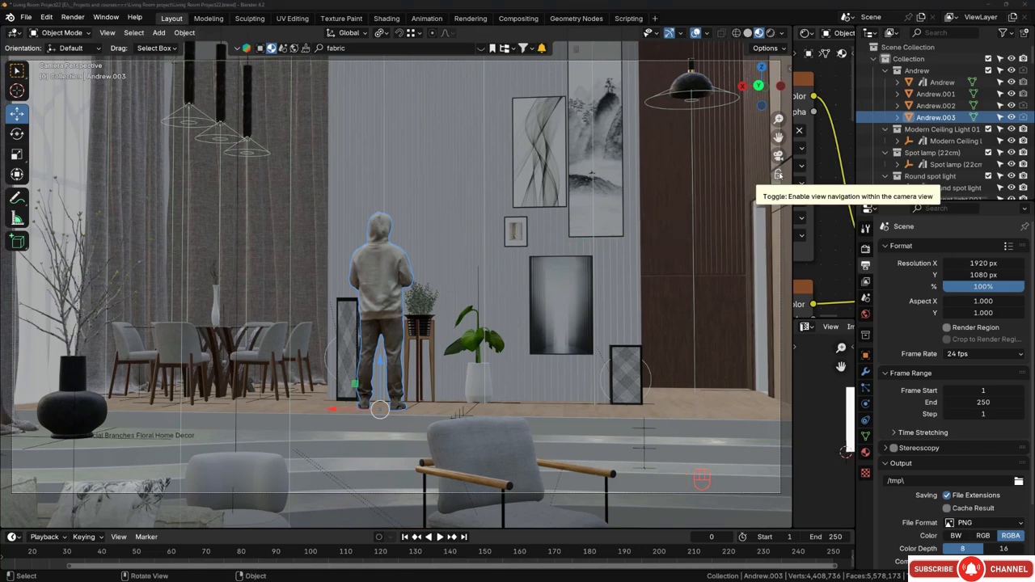
mouse_move(432, 295)
middle_mouse_down()
mouse_move(422, 293)
mouse_move(441, 296)
mouse_move(430, 295)
middle_mouse_up()
middle_click_drag(429, 296, 428, 169, "ctrl")
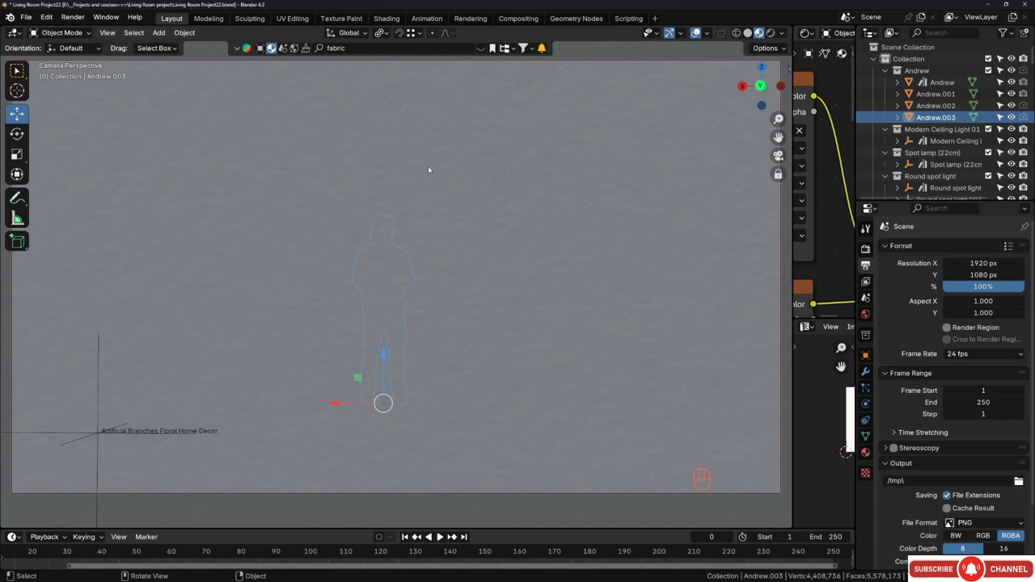
Fly the camera to frame the armchair and sofa in front of the steps, dining area and wall art.
key("shift+grave")
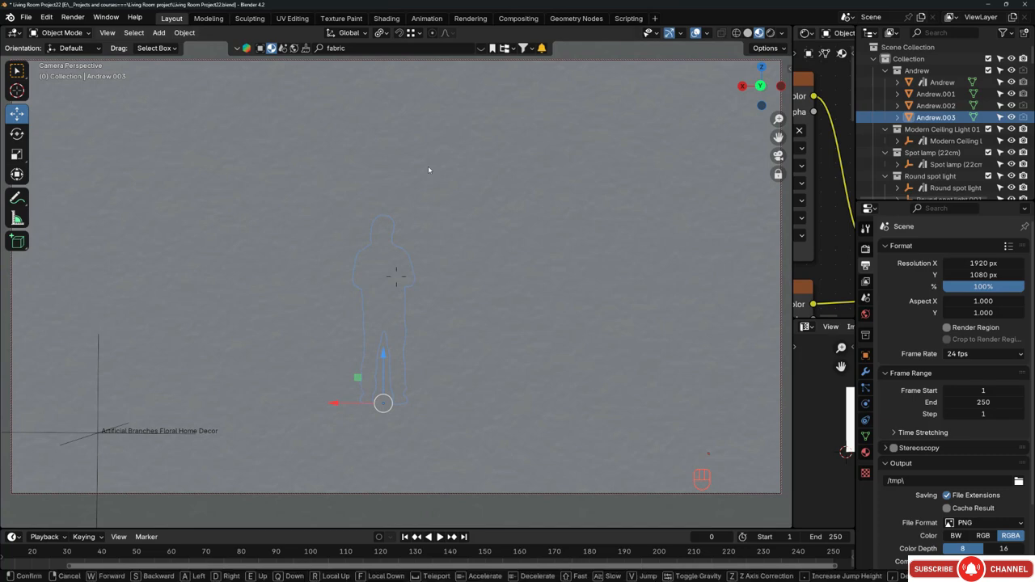
key("w")
key("d")
key("d")
left_click(442, 159)
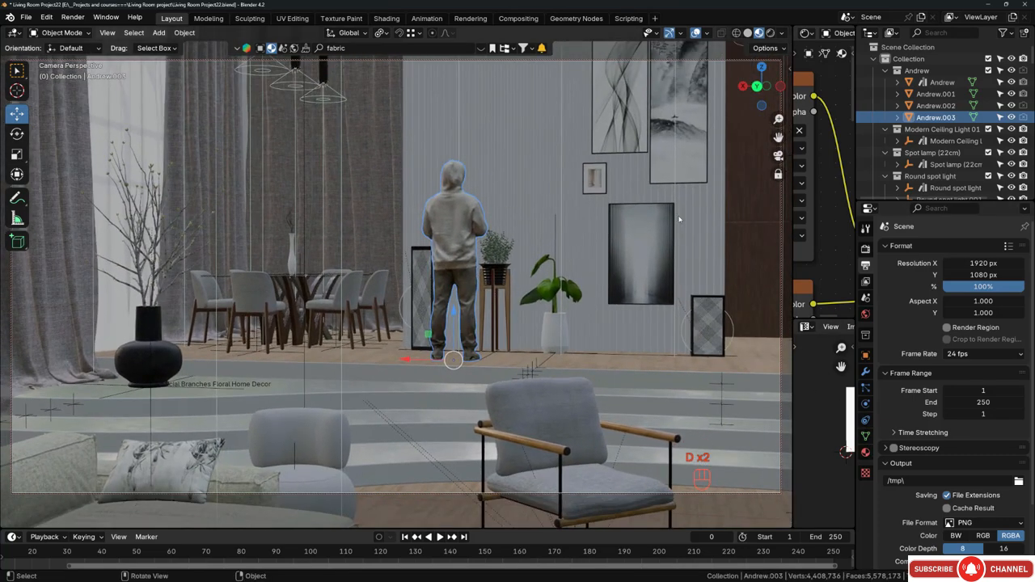
Set the camera's focal length to 35 mm.
left_click(610, 62)
left_click(866, 404)
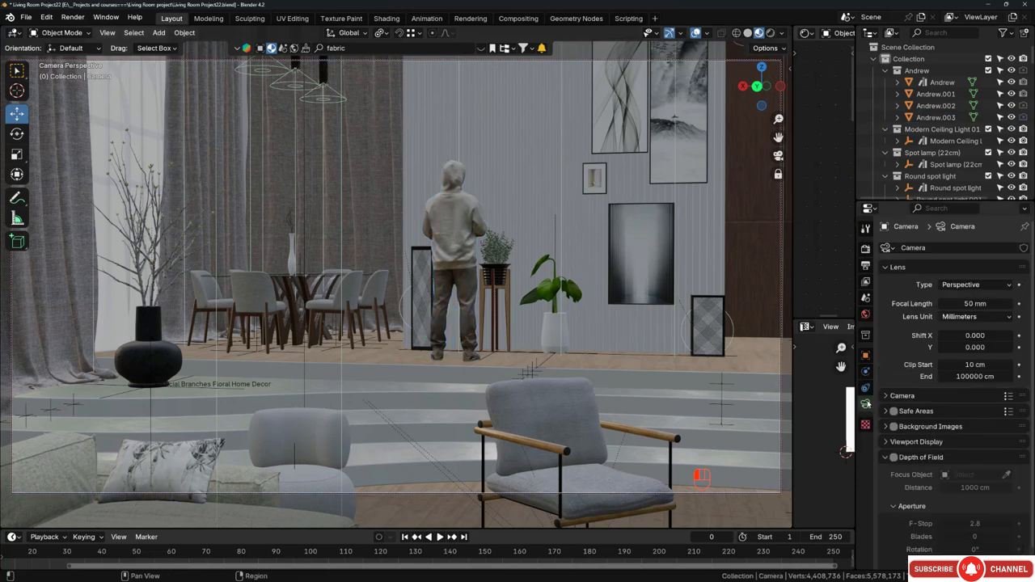
left_click(969, 303)
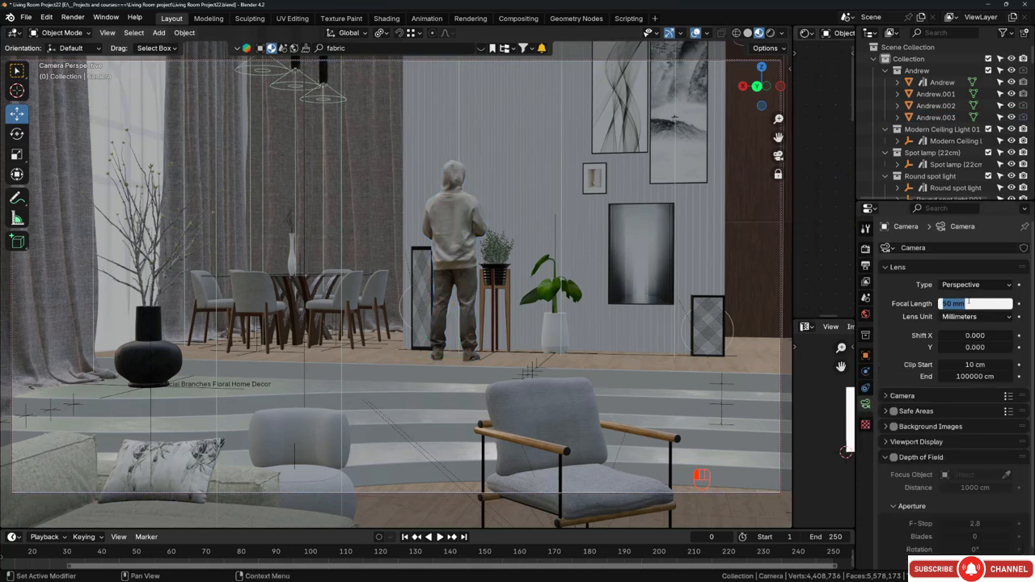
type("35")
key("Return")
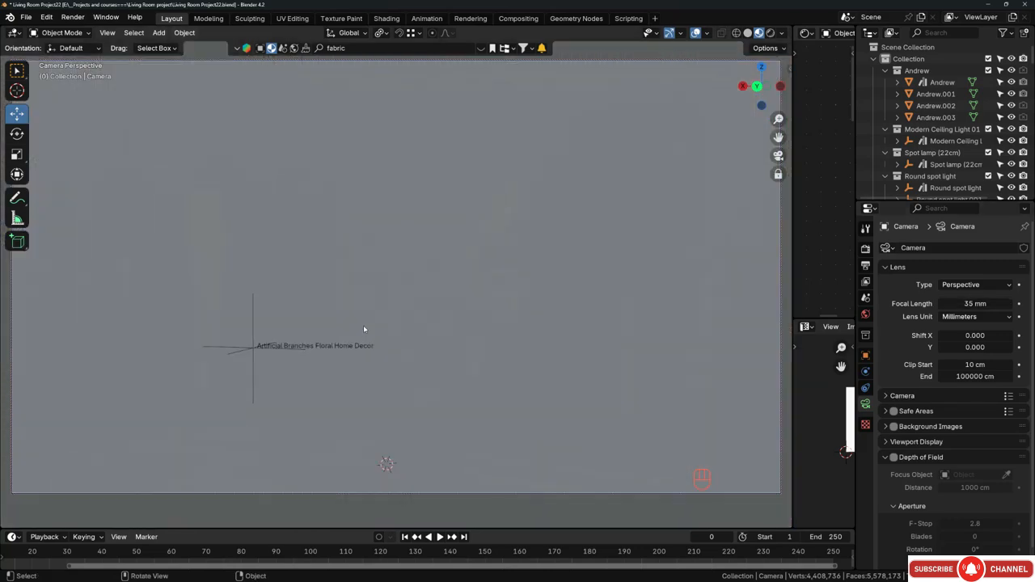
Unlock the camera from the view and fly it to frame the sofa, armchair, steps and the orange artwork on the wood wall.
middle_click_drag(365, 329, 518, 243)
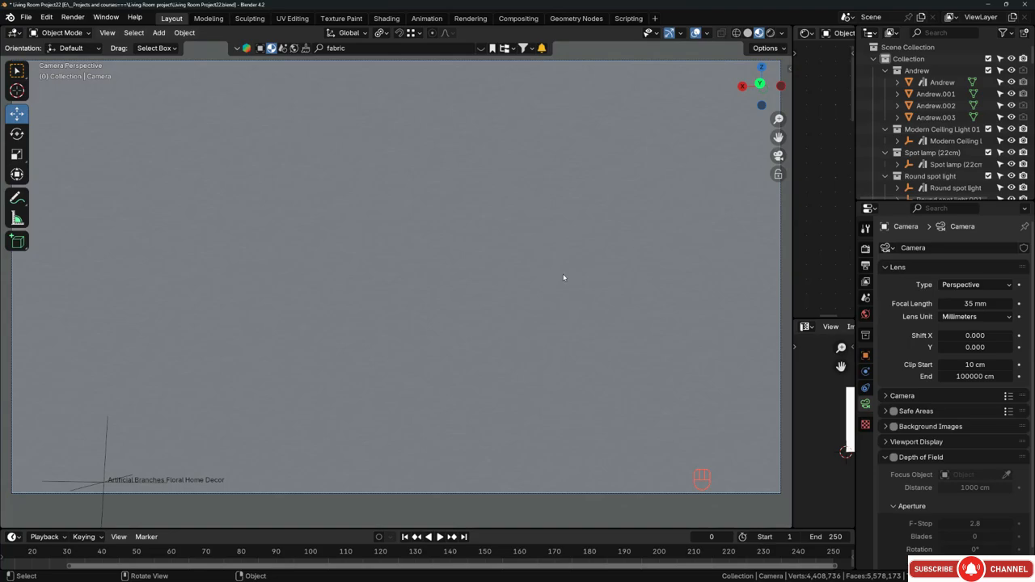
key("shift+grave")
key("w")
key("w")
key("w")
key("s")
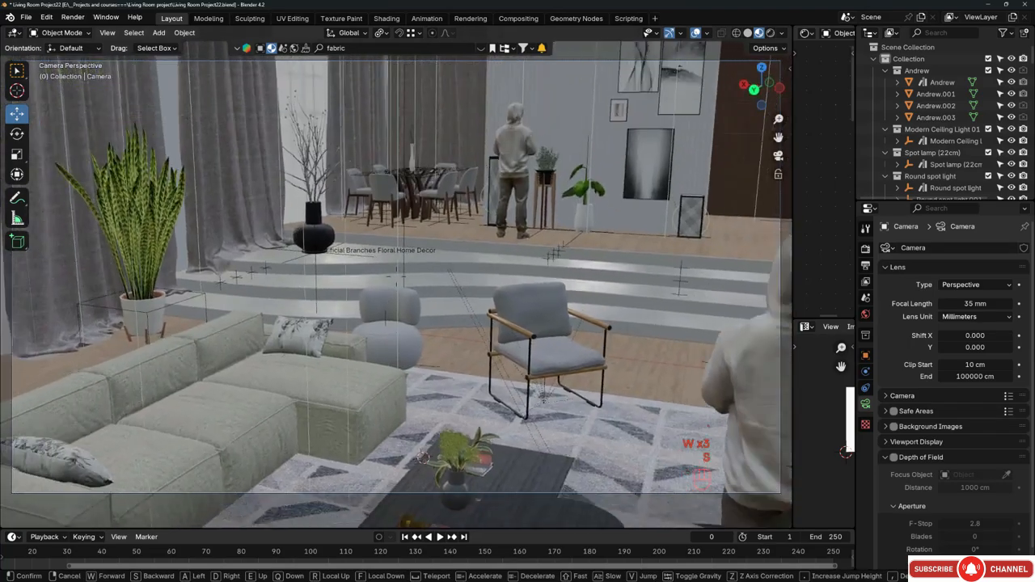
key("w")
key("a")
key("q")
key("d")
key("a")
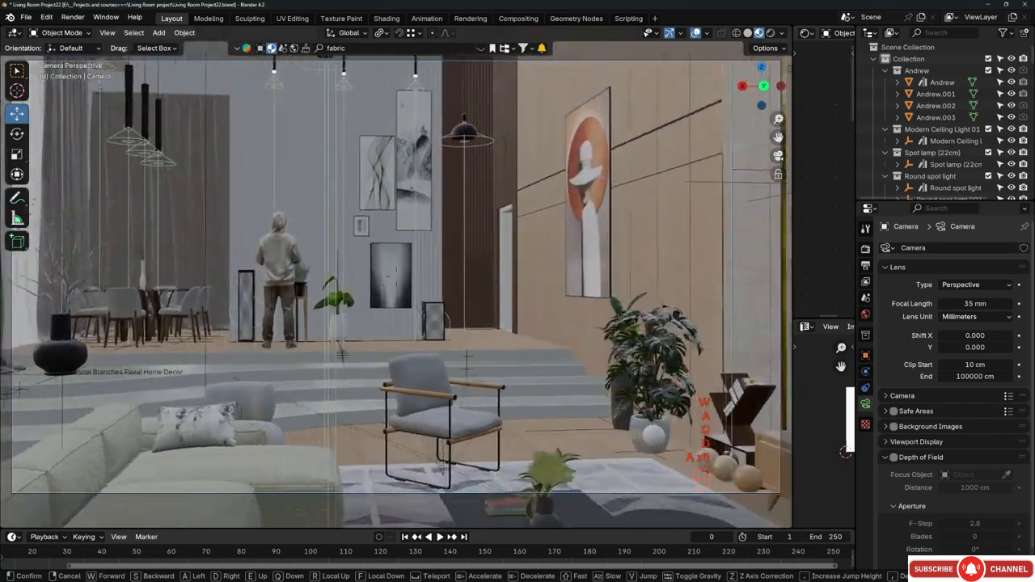
key("s")
key("w")
key("d")
key("s")
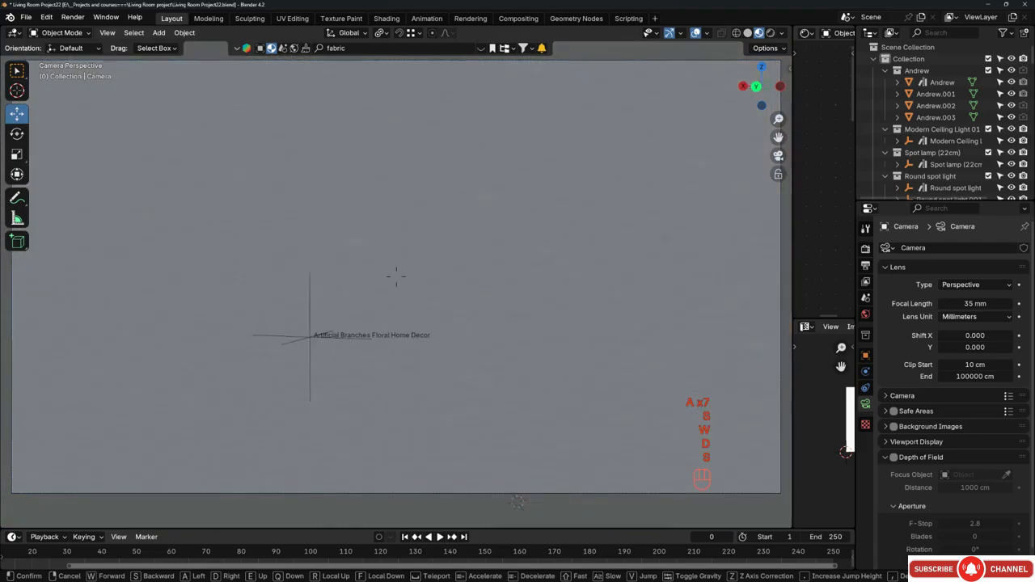
key("w")
key("d")
key("a")
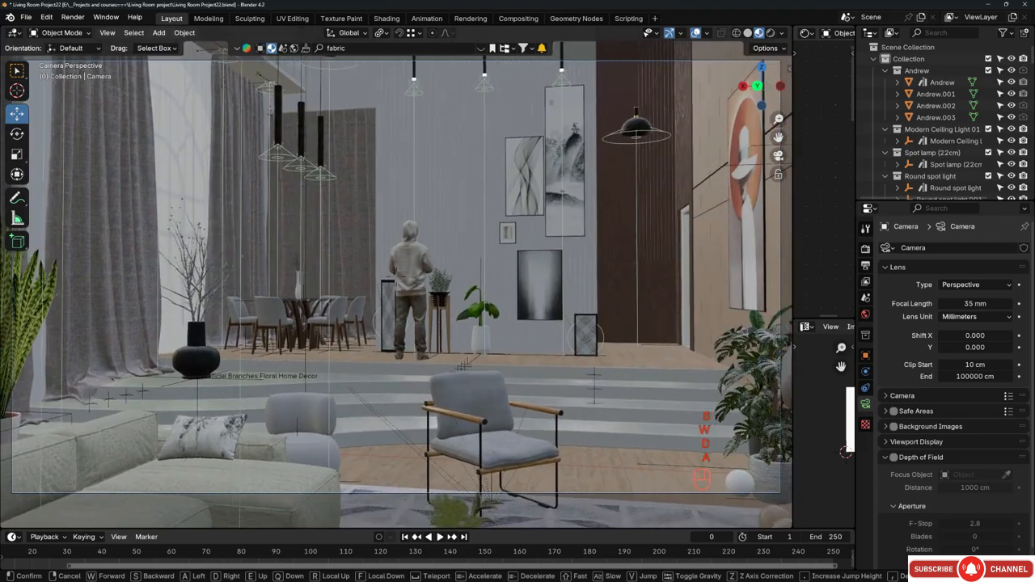
key("a")
key("s")
key("s")
key("w")
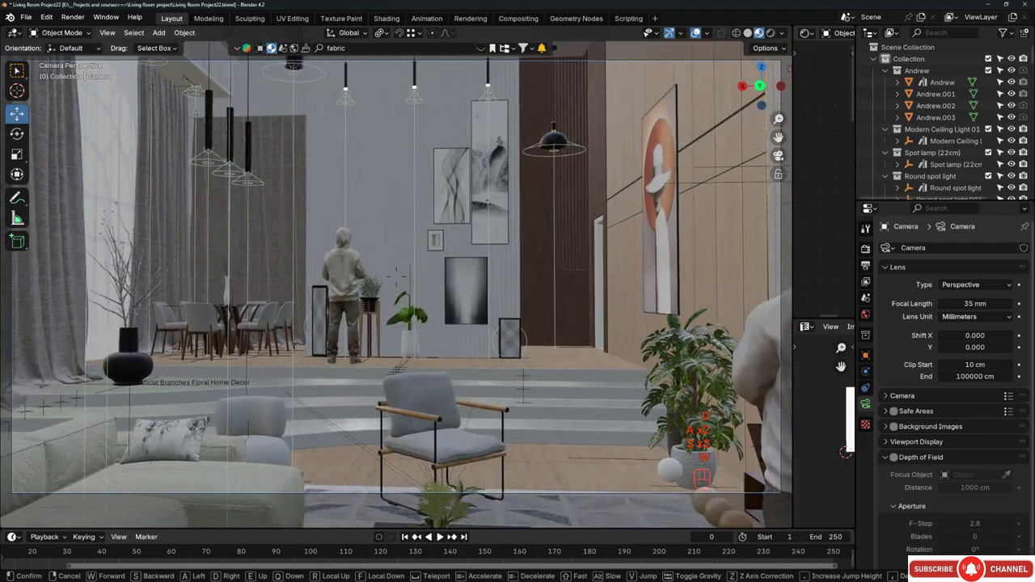
left_click(542, 308)
Fly the camera behind the sofa toward the curtains, framing the snake plant, steps and orange artwork.
scroll(542, 308, "down", 4)
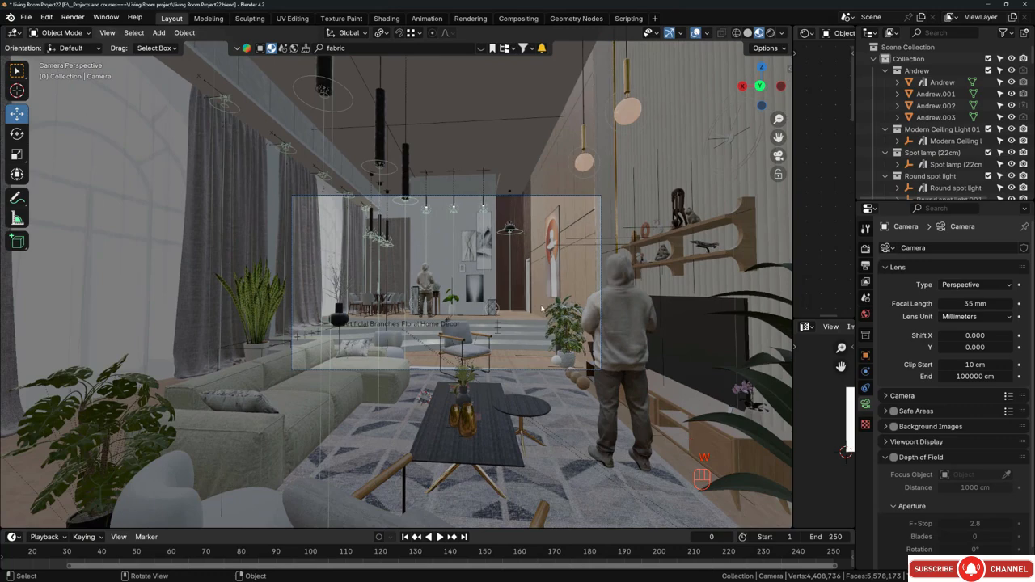
key("shift+grave")
key("s")
key("w")
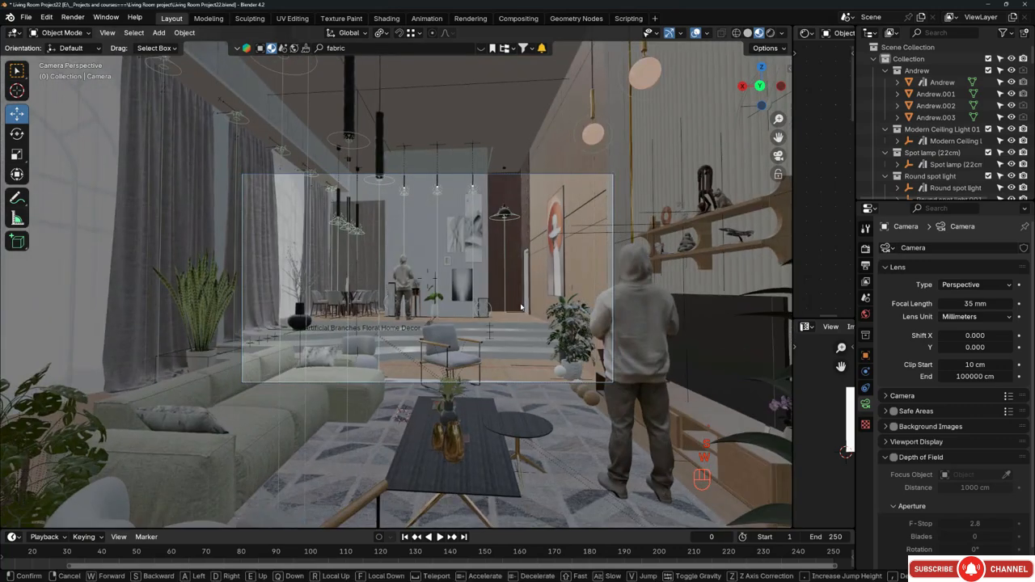
key("a")
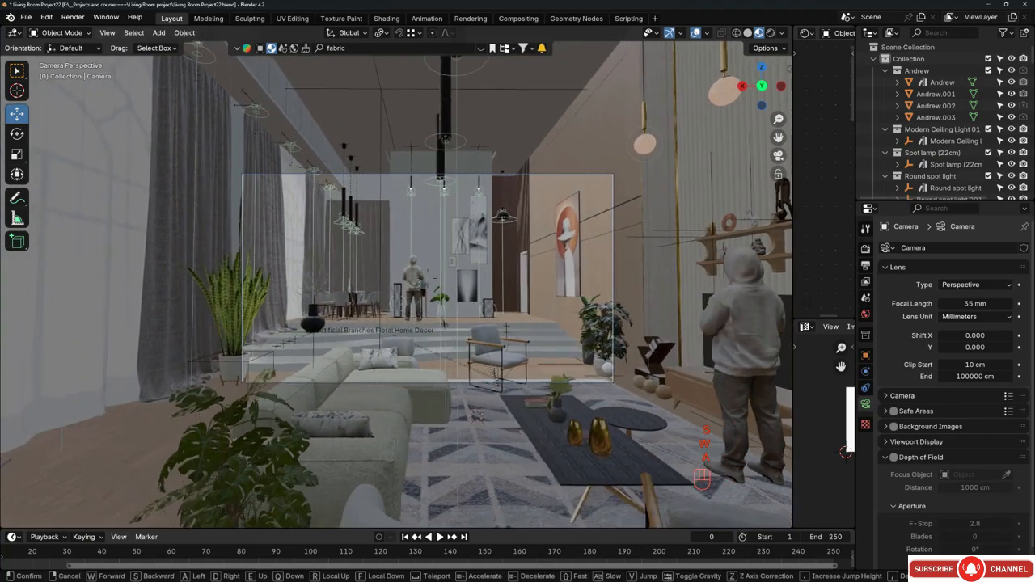
key("a")
key("d")
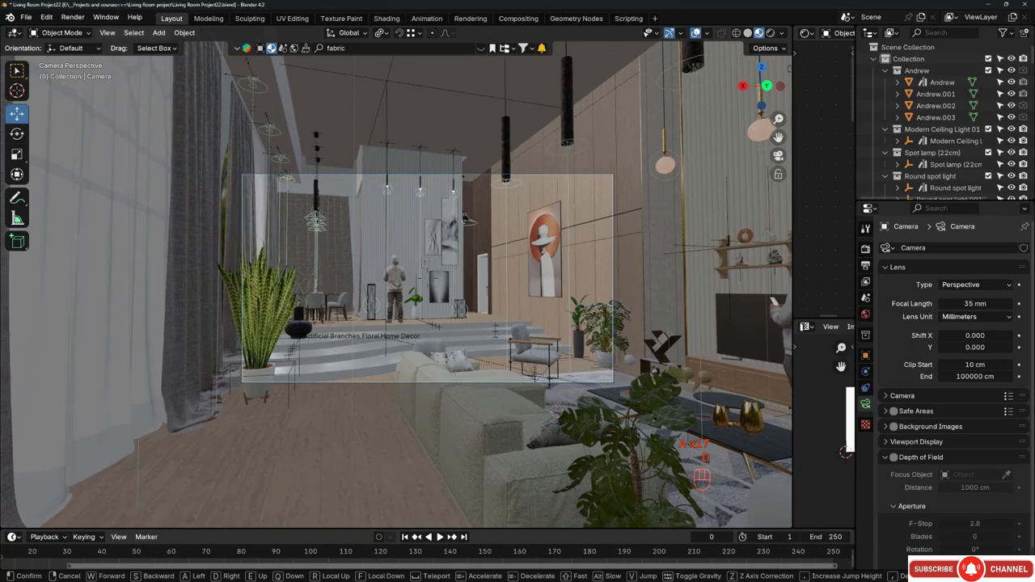
key("s")
key("s")
key("s")
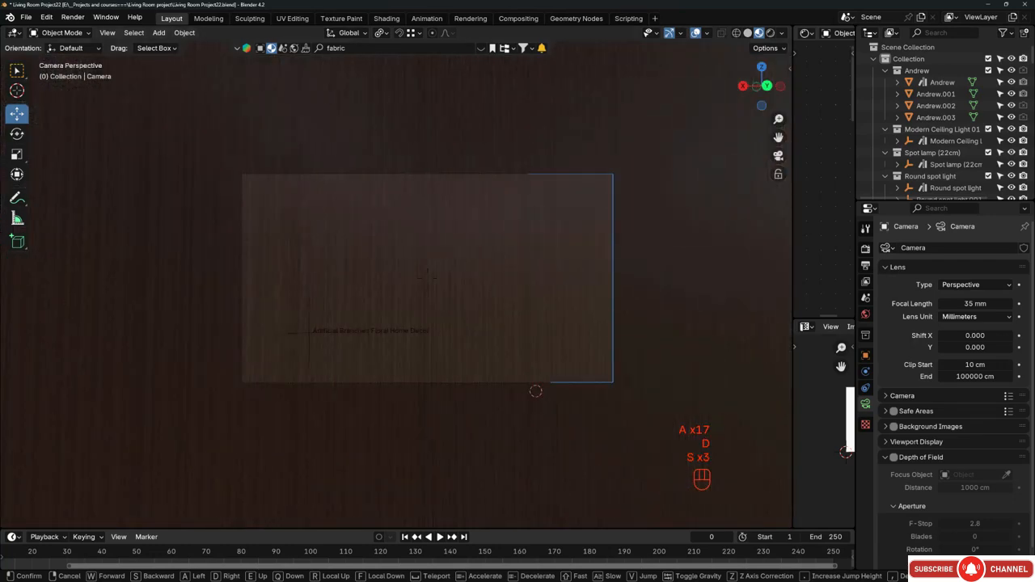
key("w")
left_click(428, 277)
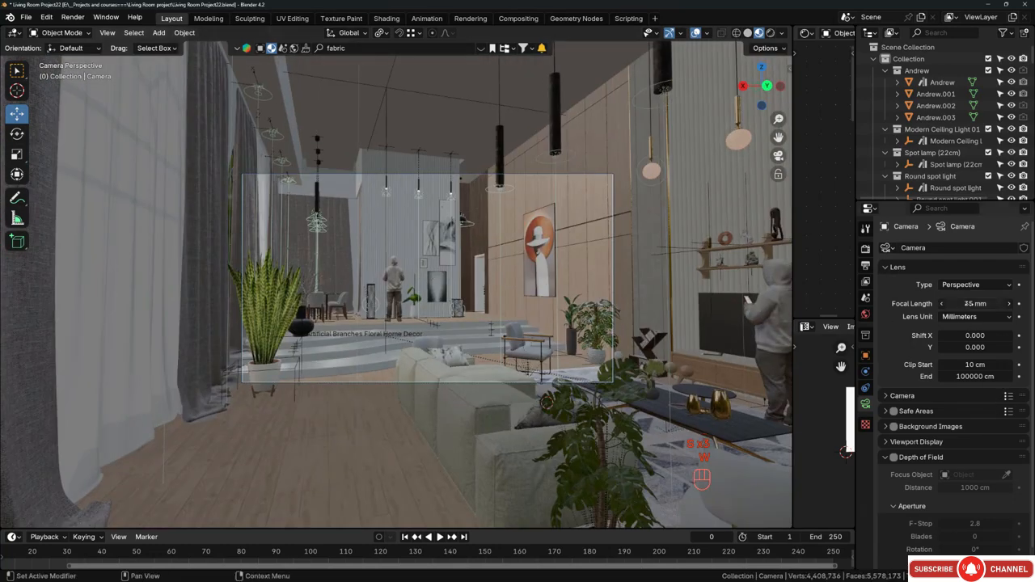
left_click_drag(969, 303, 937, 303)
right_click(937, 303)
scroll(376, 341, "up", 2)
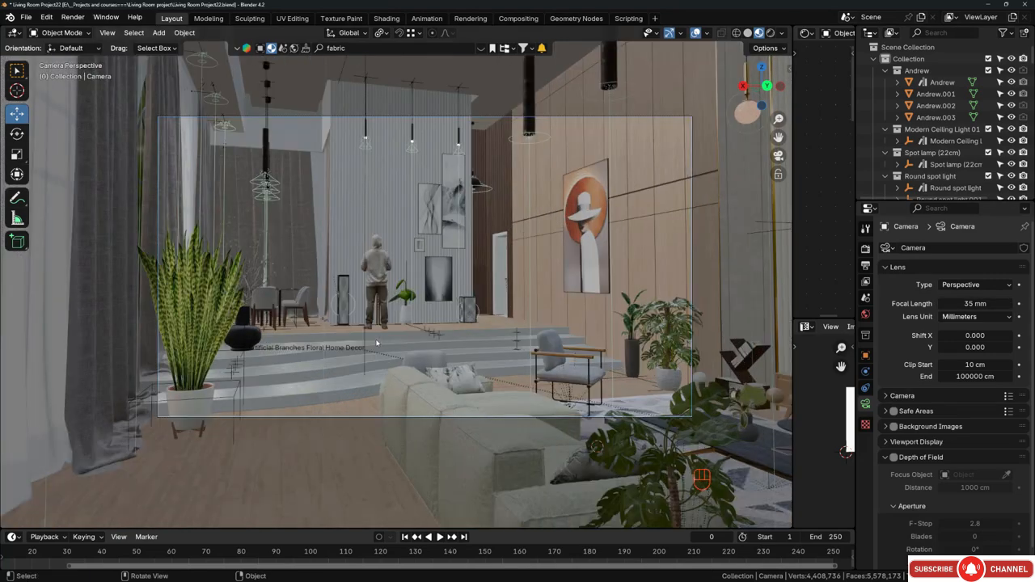
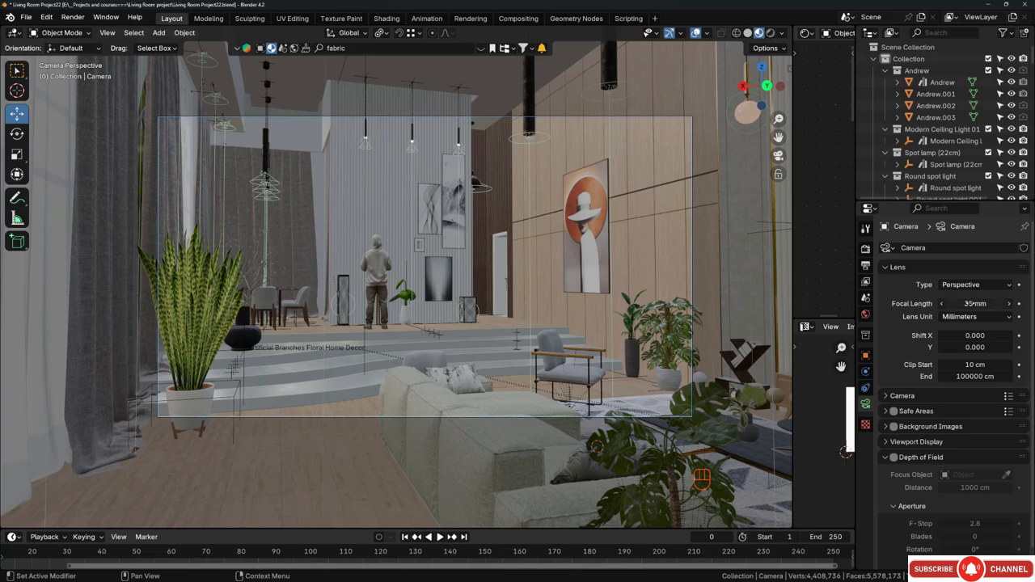
Try a 20 mm focal length on the camera and set it back to 35 mm.
left_click(969, 304)
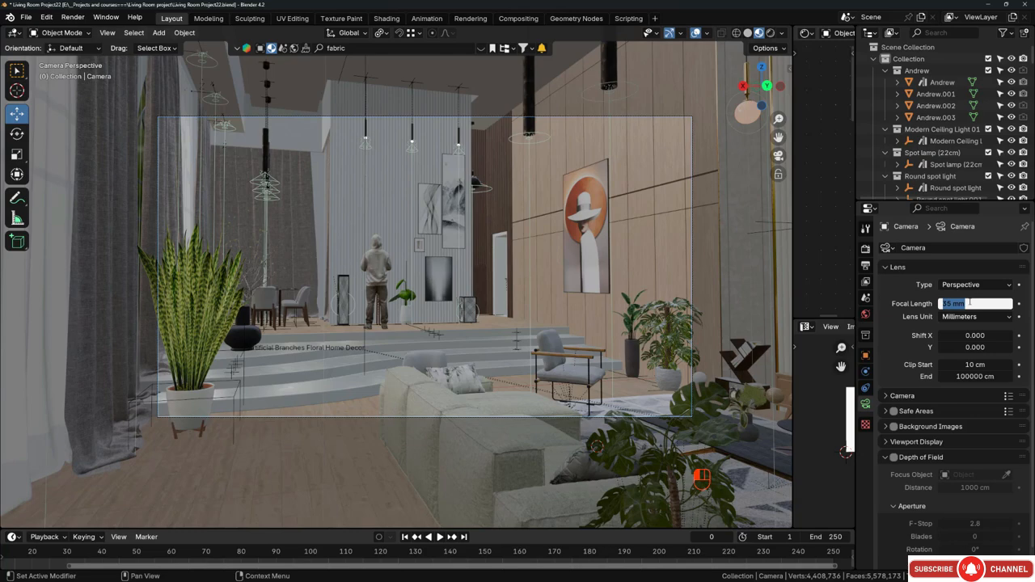
type("20")
key("Return")
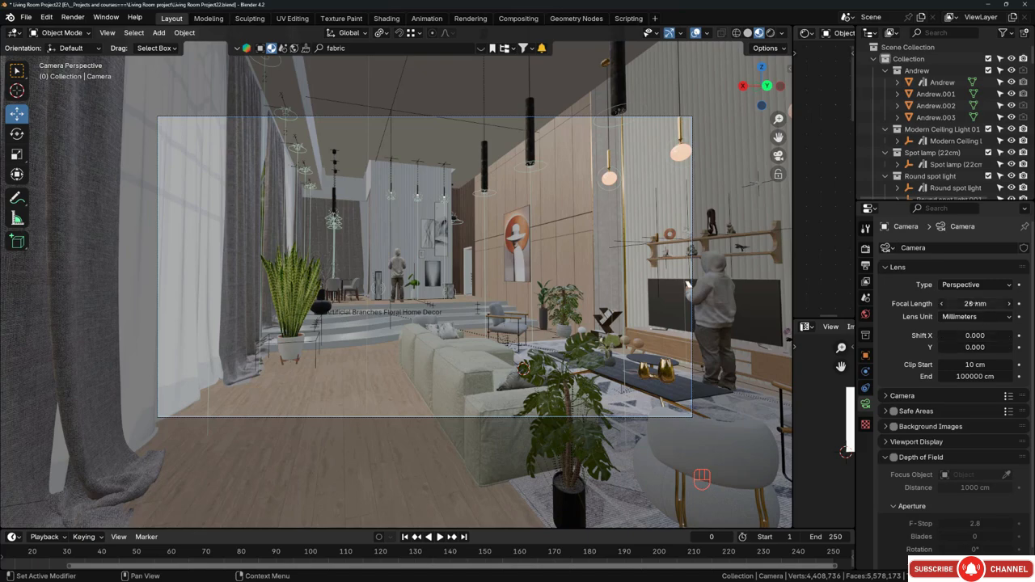
left_click(969, 303)
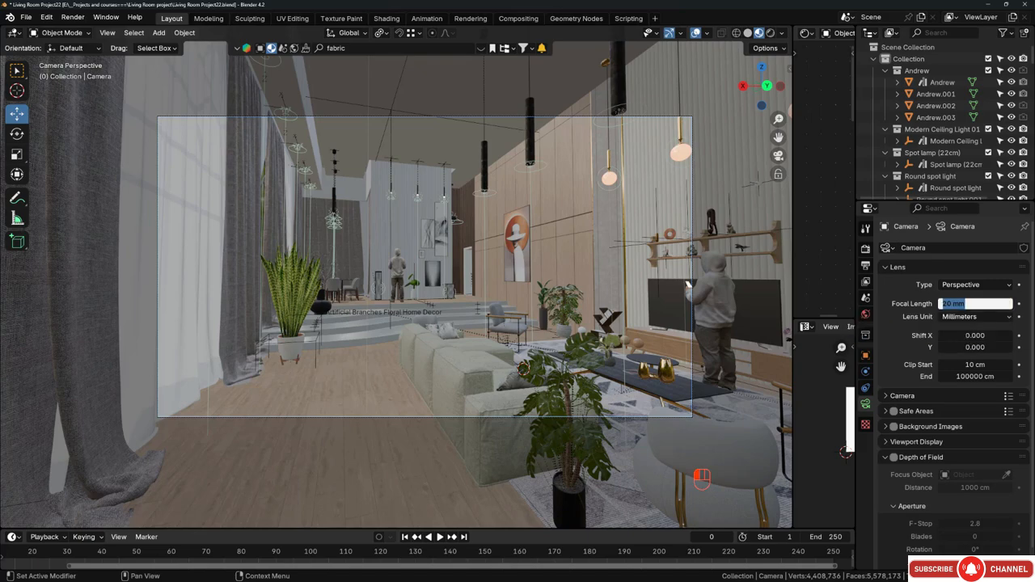
type("35")
key("Return")
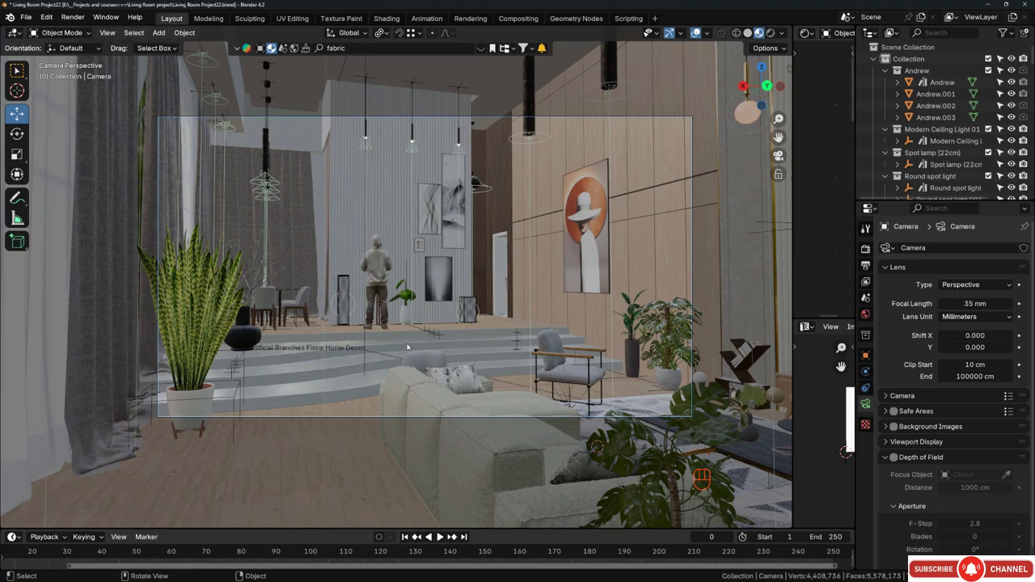
Fly the camera slightly forward and sideways, framing the potted snake plant, sofa, armchair and orange artwork together.
key("shift+grave")
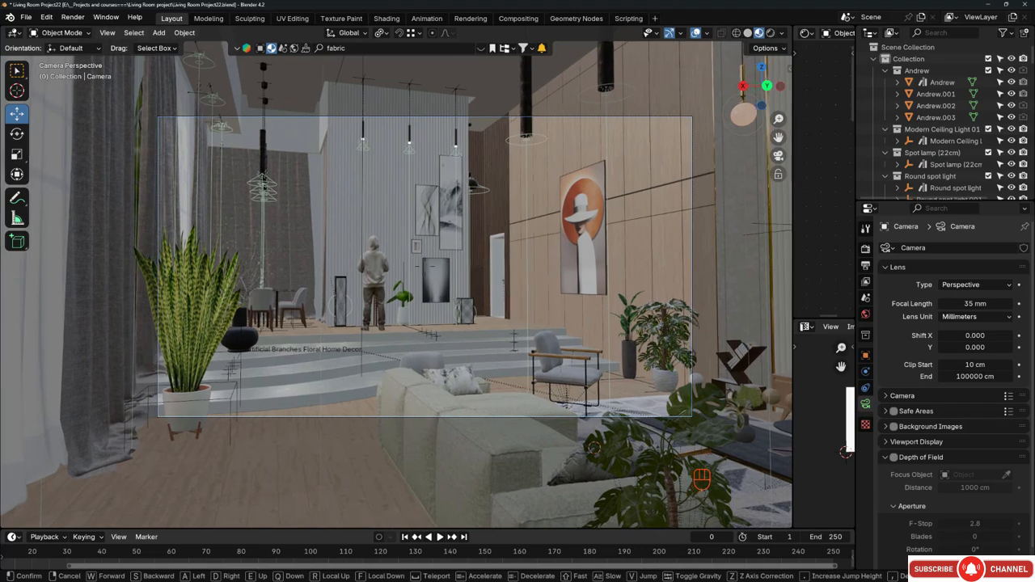
key("a")
key("w")
key("d")
key("a")
key("a")
key("a")
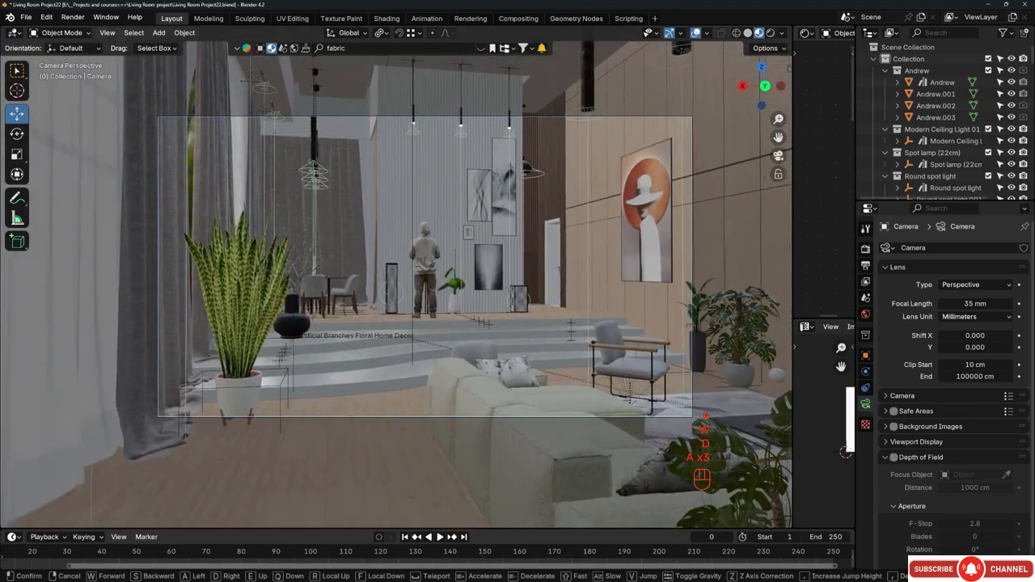
left_click(852, 276)
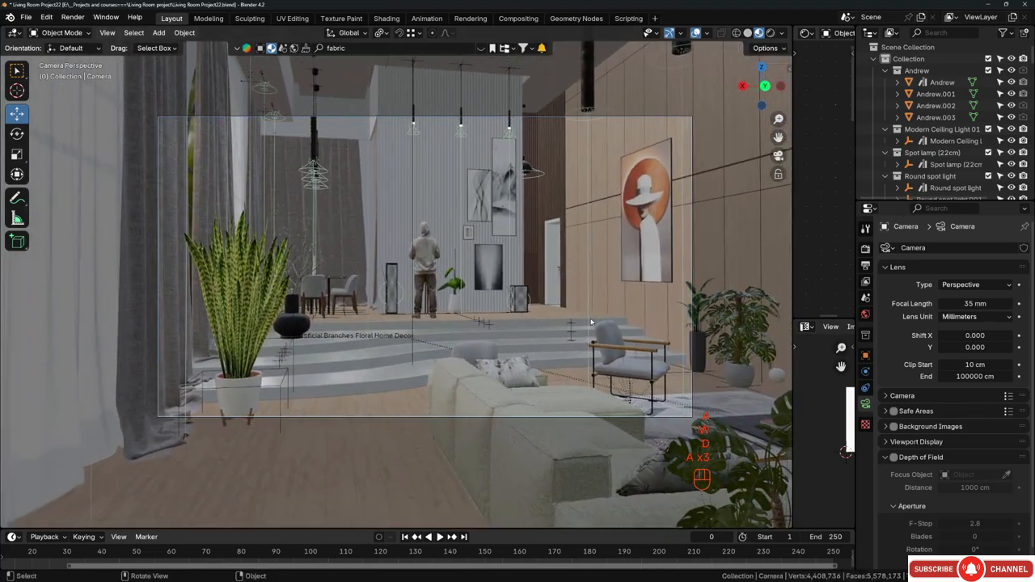
Set the render output's horizontal resolution to 1080 px.
left_click(866, 264)
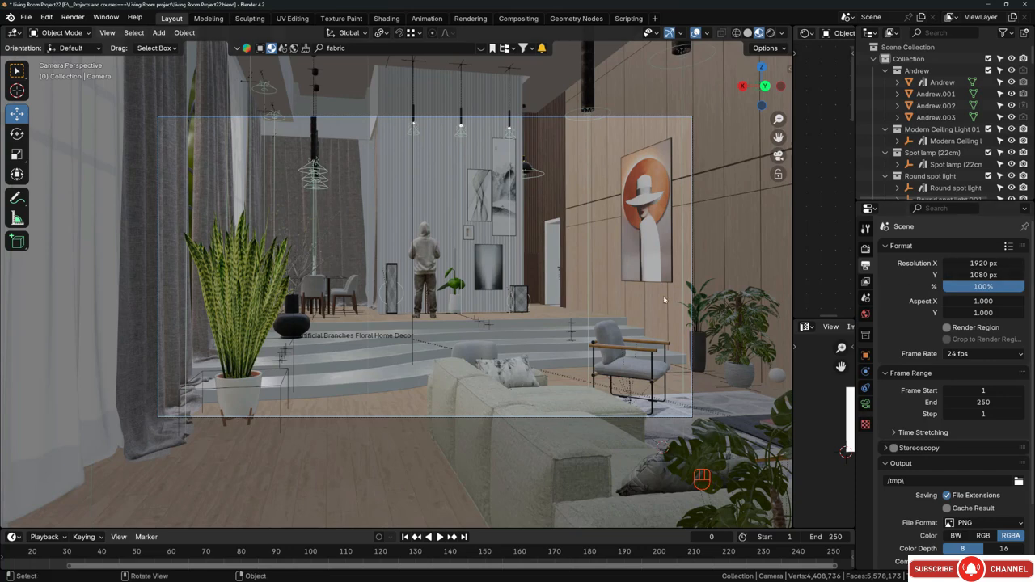
left_click(977, 262)
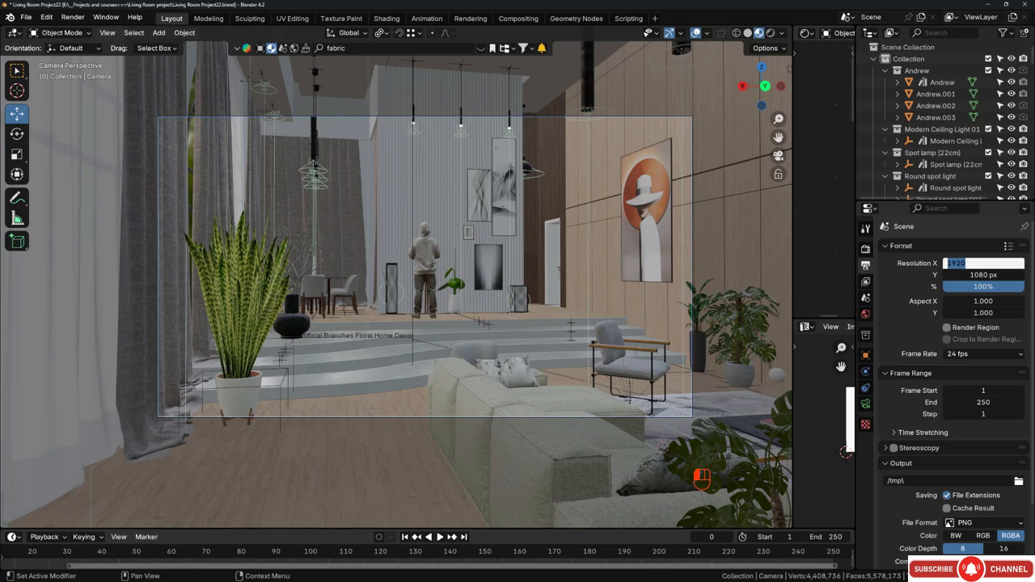
type("1080")
key("Return")
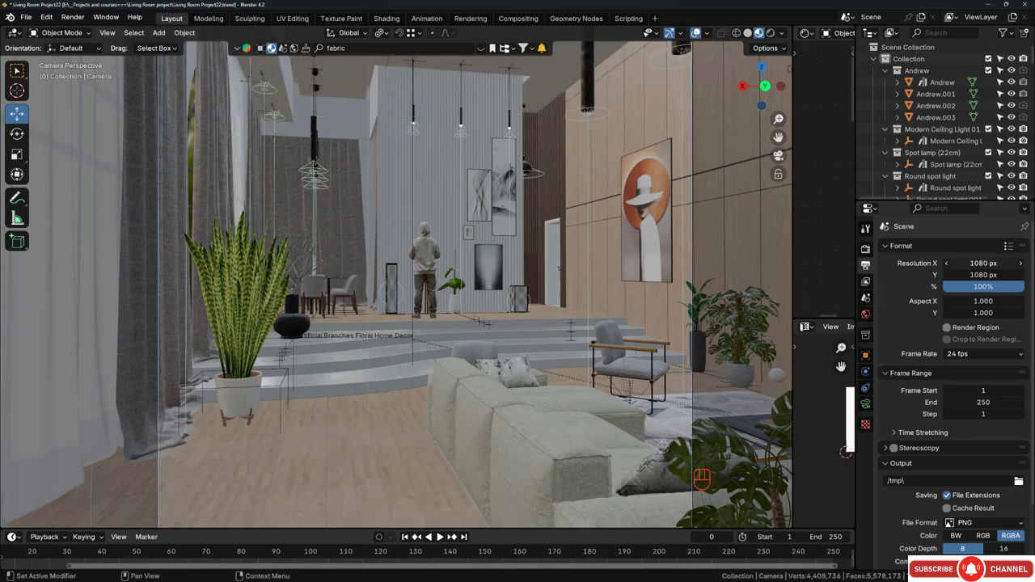
Set the render output's vertical resolution to 1920 px.
left_click(983, 275)
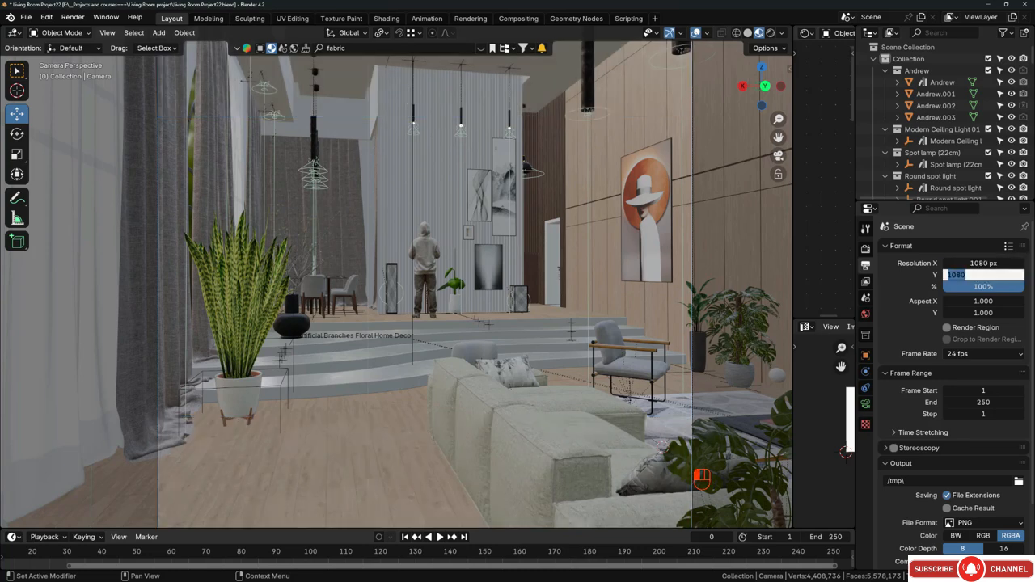
type("1920")
key("Return")
Fly the camera sideways toward the curtains so the portrait frame takes in the snake plant, steps and sofa back.
scroll(461, 301, "down", 2)
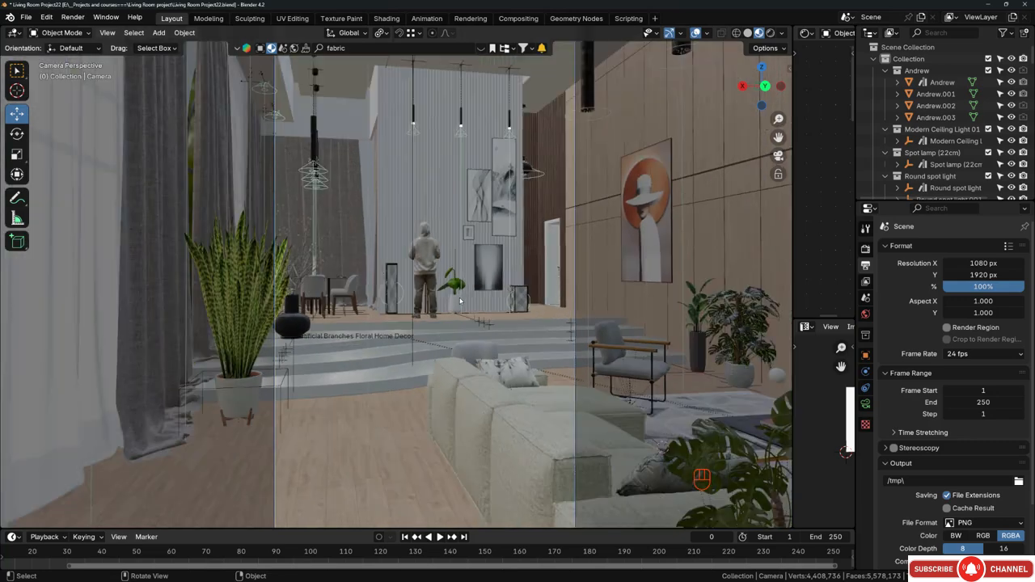
middle_click_drag(463, 277, 467, 298, "shift")
scroll(466, 296, "down", 1)
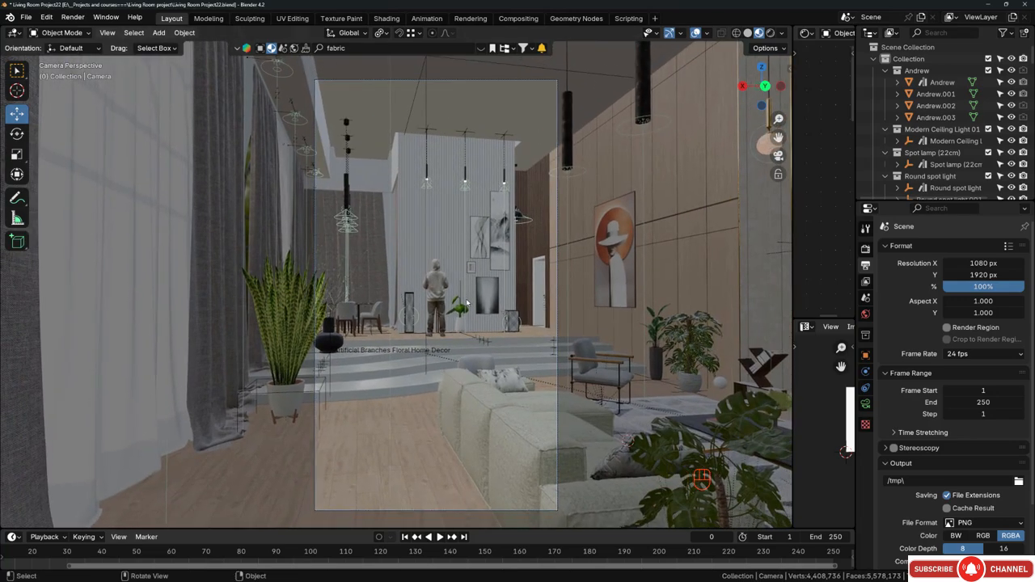
key("shift+grave")
key("a")
key("a")
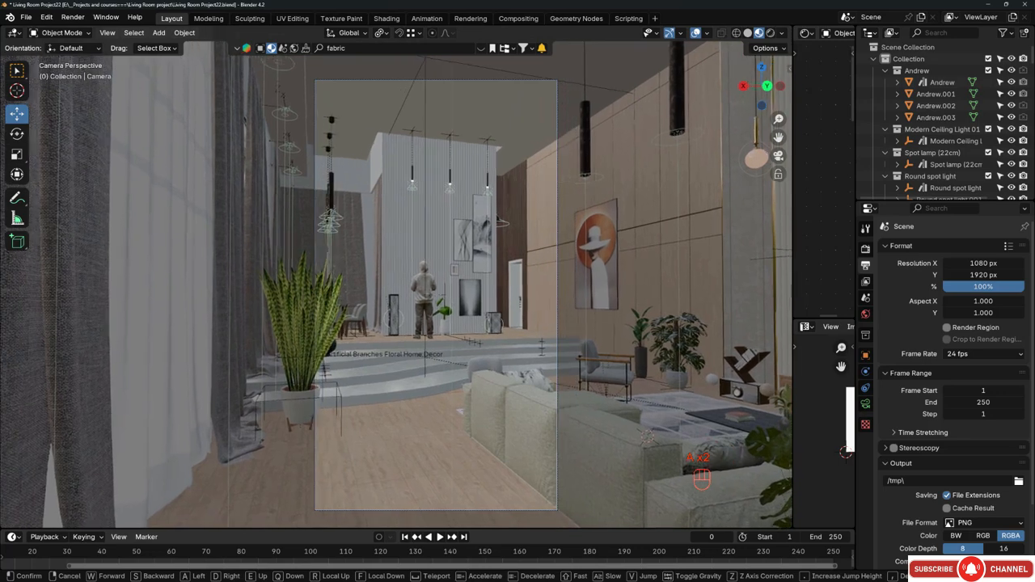
left_click(466, 306)
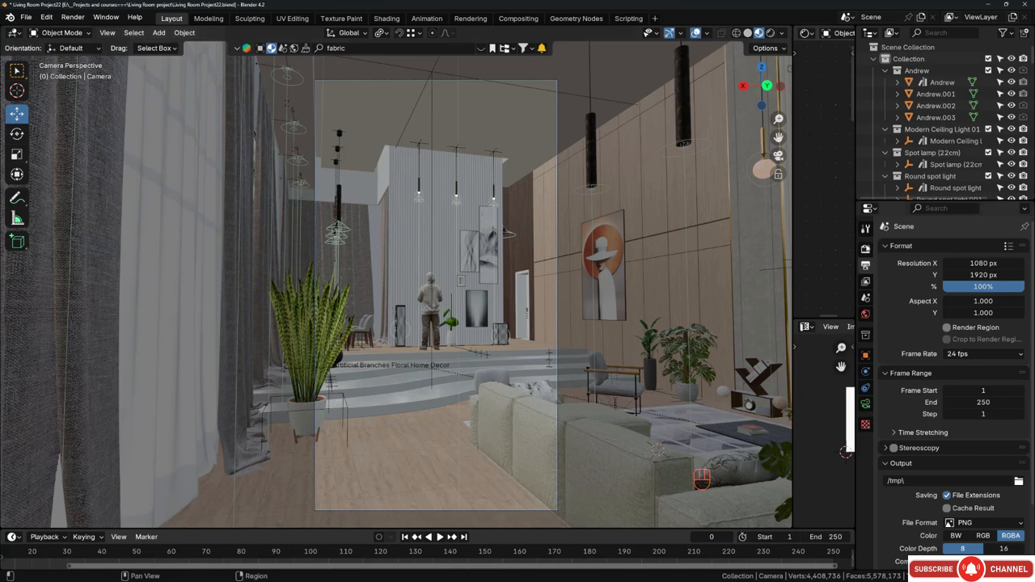
Set the Cycles final render samples to 500.
left_click(865, 248)
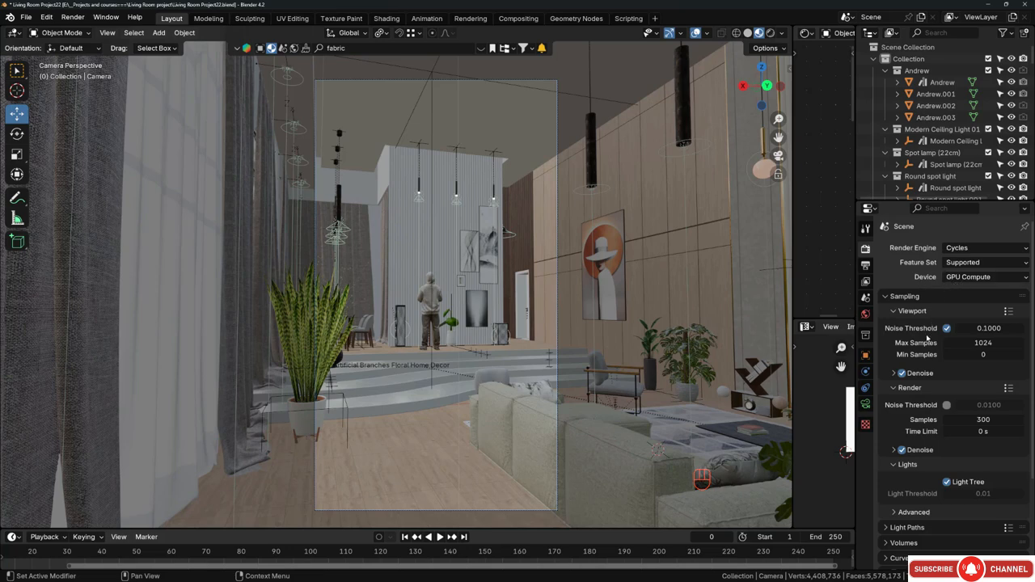
scroll(898, 363, "down", 1)
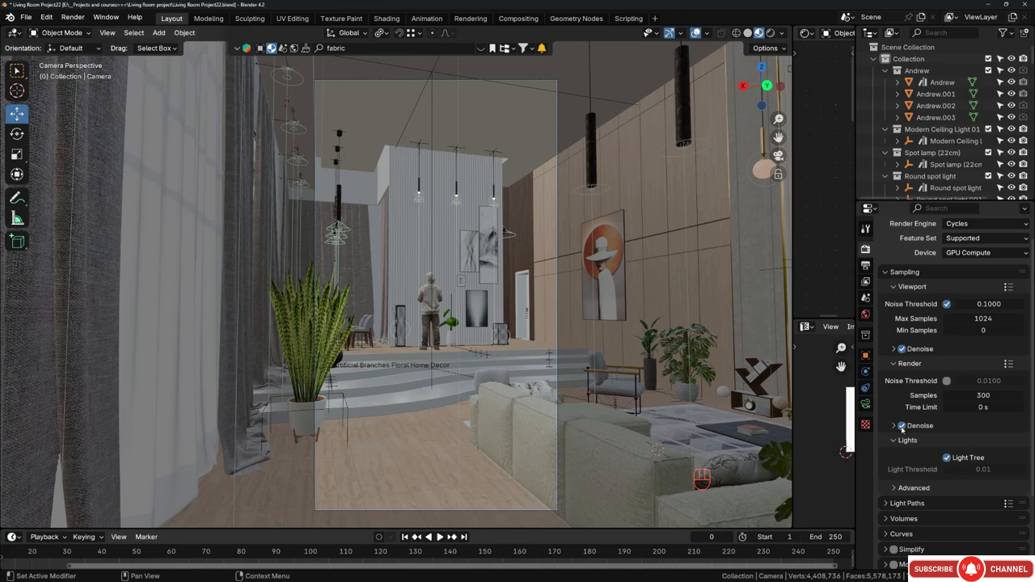
scroll(907, 432, "down", 2)
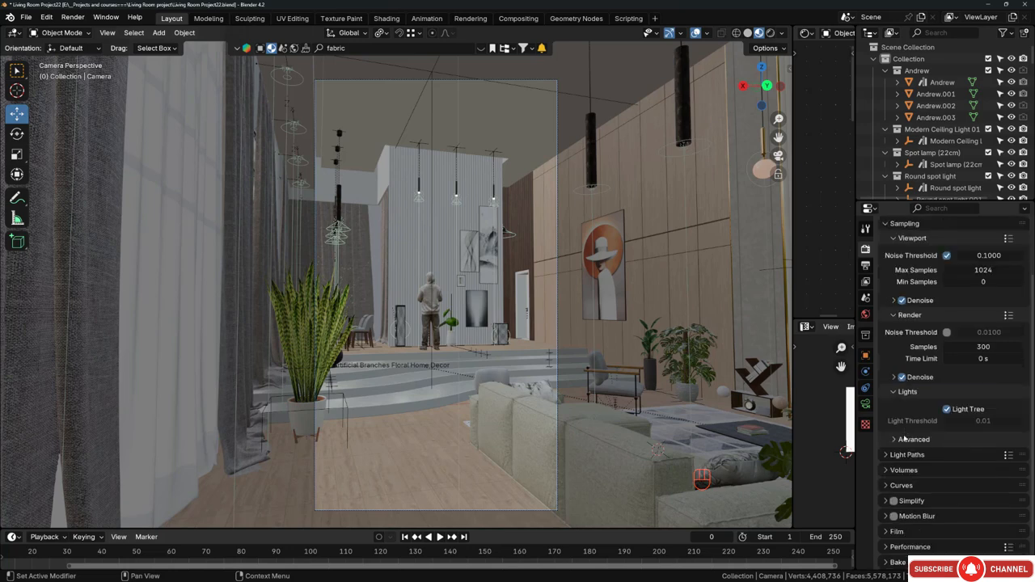
left_click(957, 349)
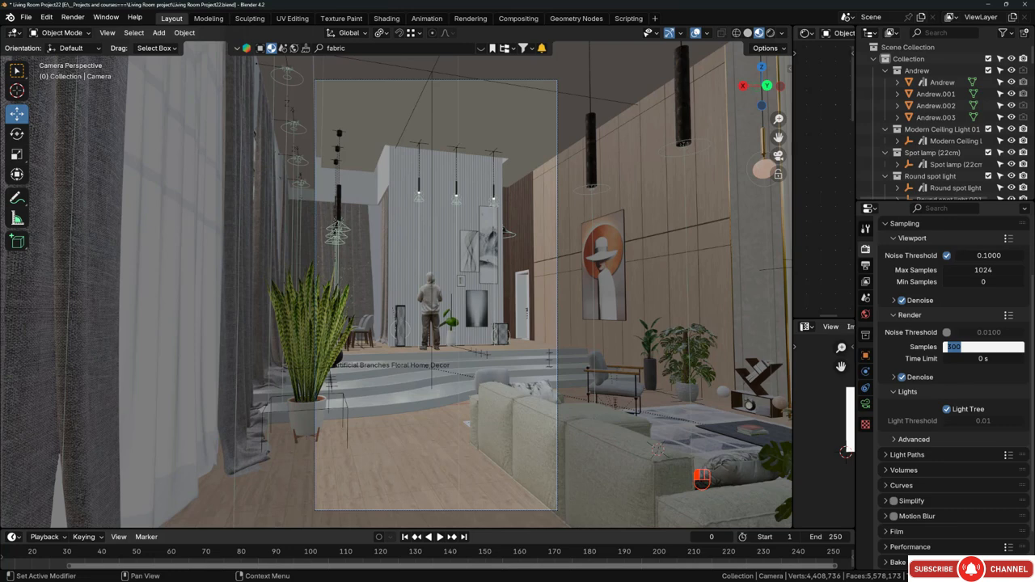
type("50")
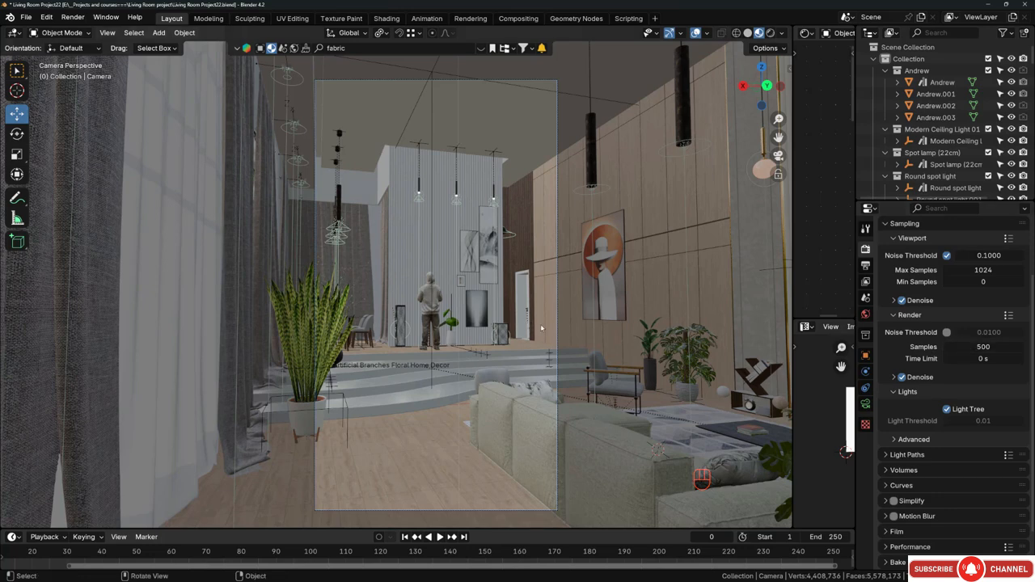
scroll(945, 325, "up", 3)
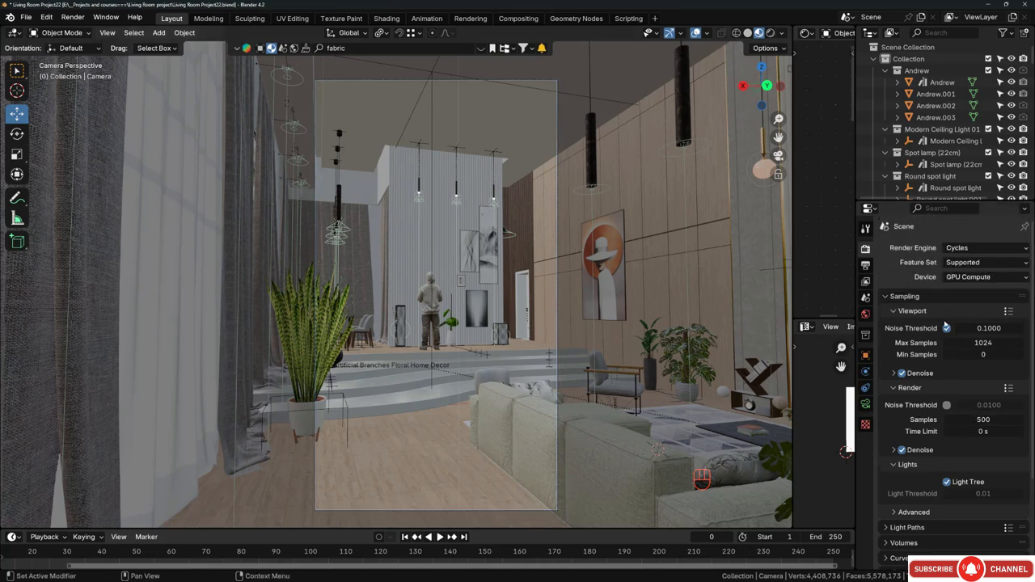
scroll(938, 340, "down", 5)
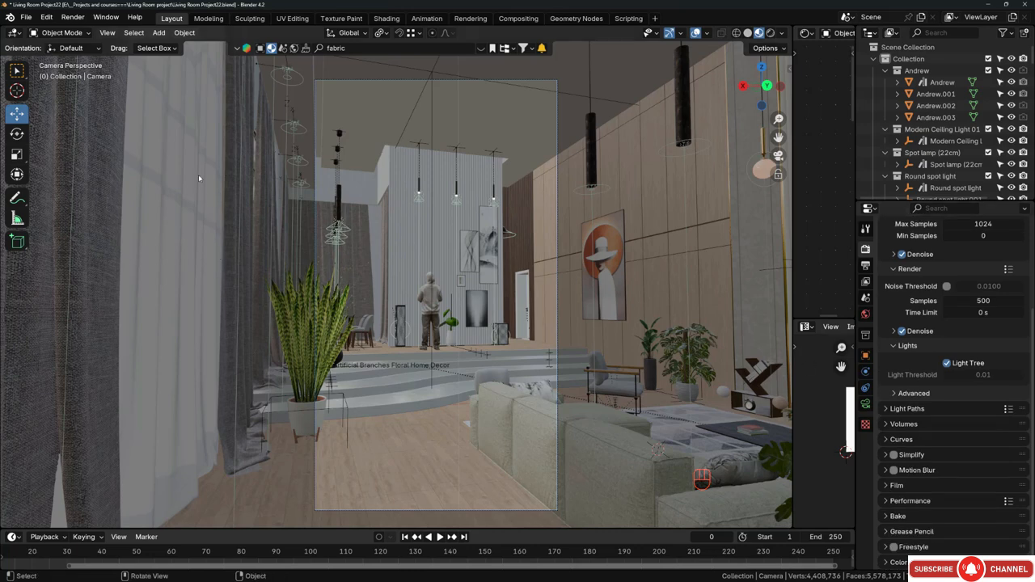
Render the still image from the camera and inspect the result down to the steps and sofa.
left_click(72, 17)
key("F12")
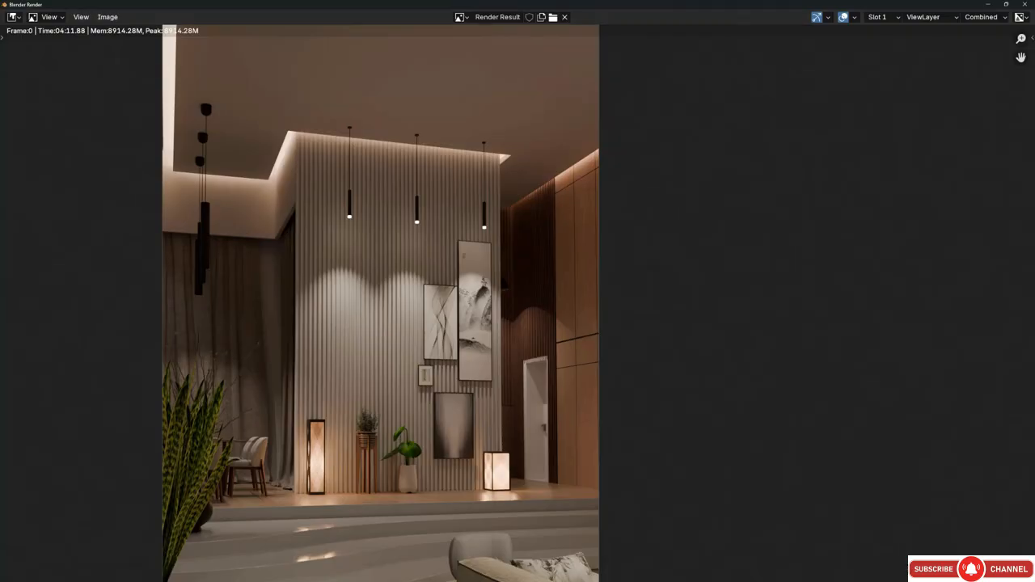
middle_click_drag(432, 416, 418, 374)
middle_click_drag(410, 328, 501, 292)
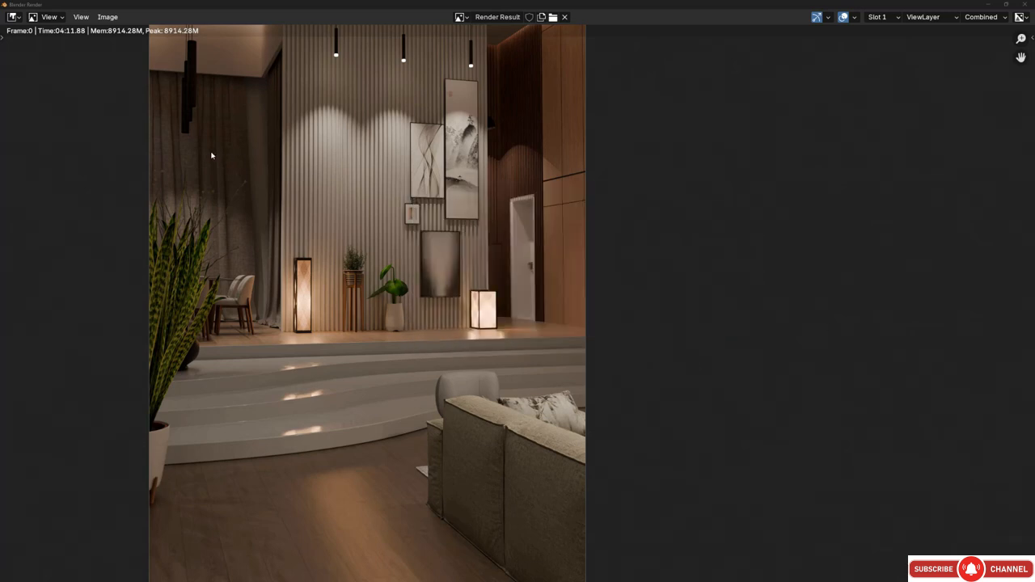
Save the render as Night_Image1.png in PNG format in the Living Room project folder, and close the render window.
left_click(108, 18)
left_click(133, 123)
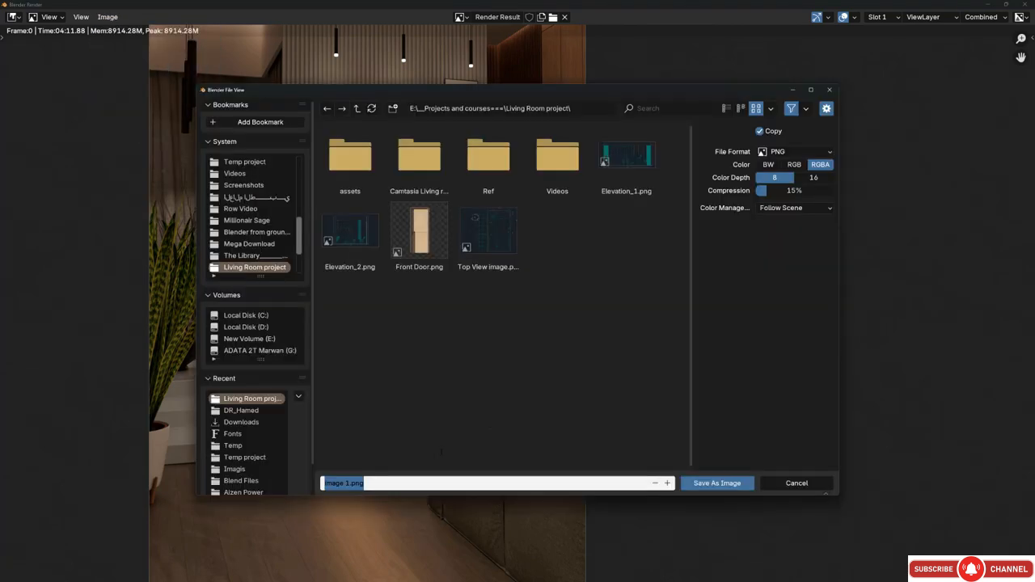
type("Night_")
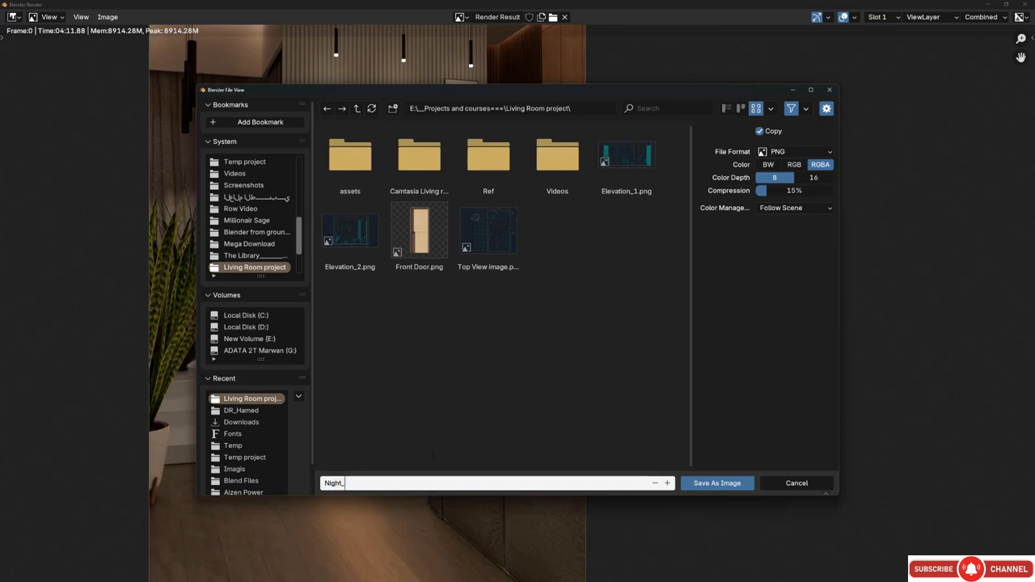
type("Image1")
key("Return")
left_click(797, 151)
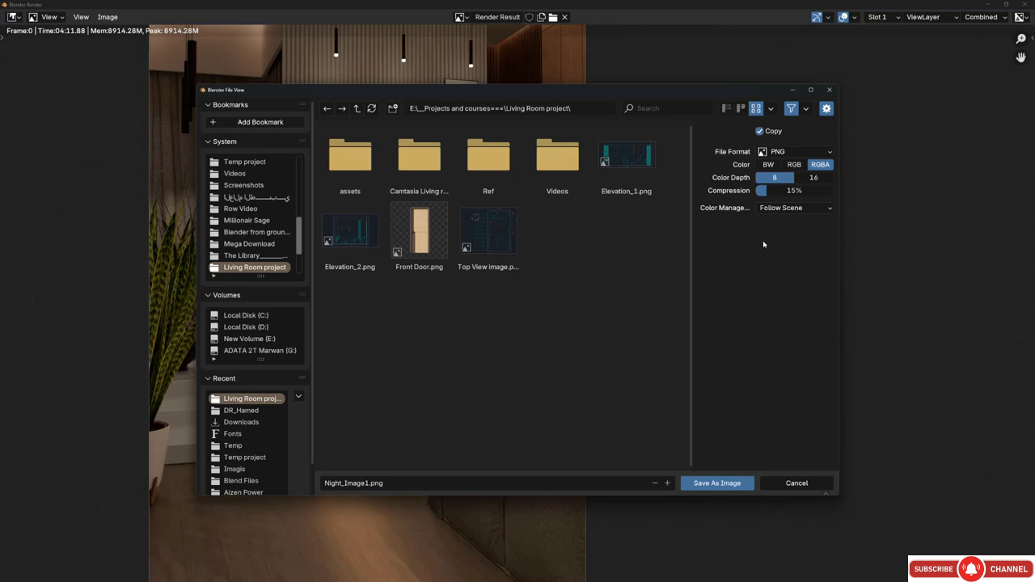
left_click(716, 483)
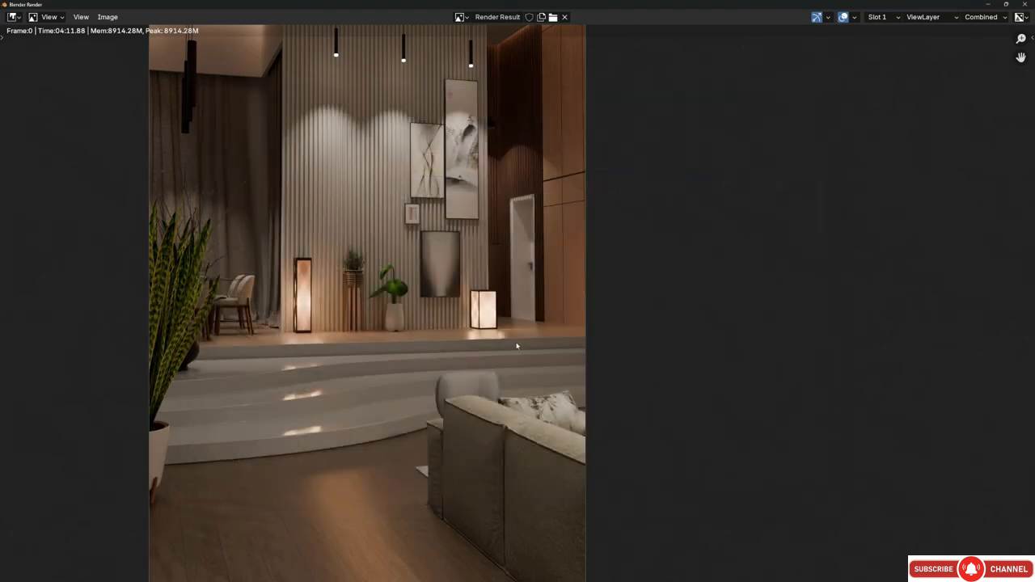
left_click(1025, 5)
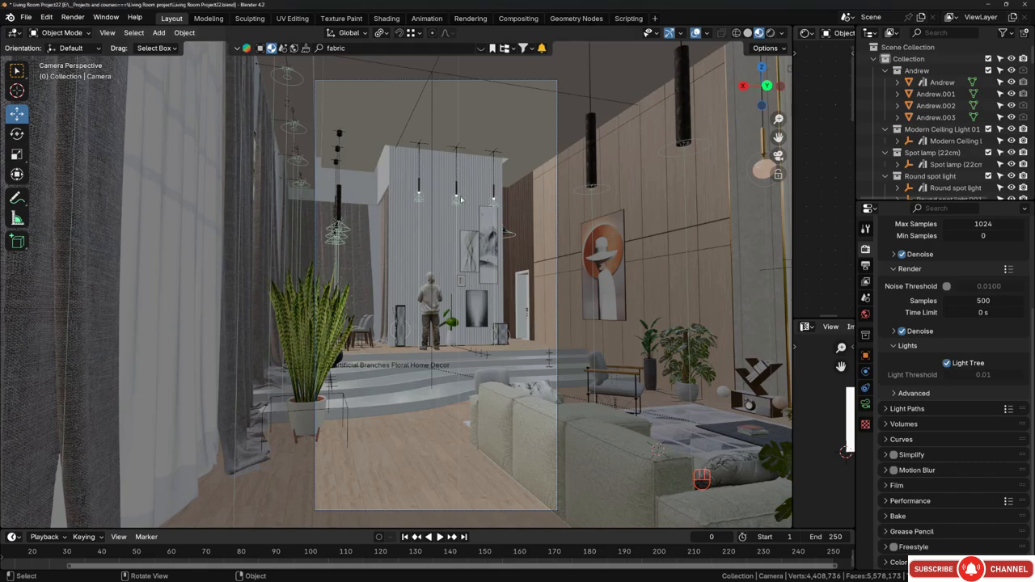
Fly the camera over the steps and turn it toward the TV wall, framing the globe pendants, armchair, pouf and coffee table.
key("shift+grave")
key("w")
key("a")
key("w")
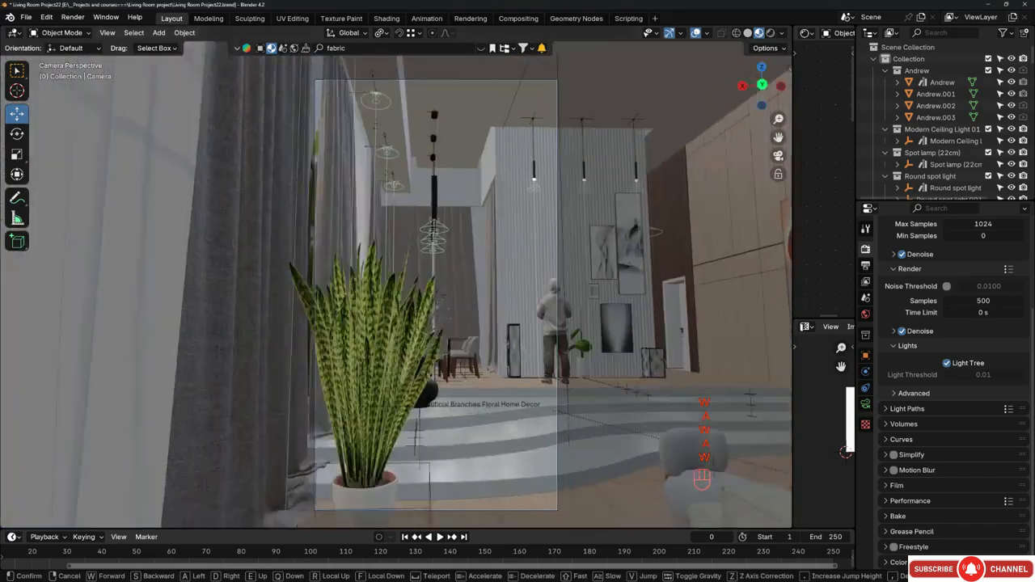
key("a")
key("w")
key("s")
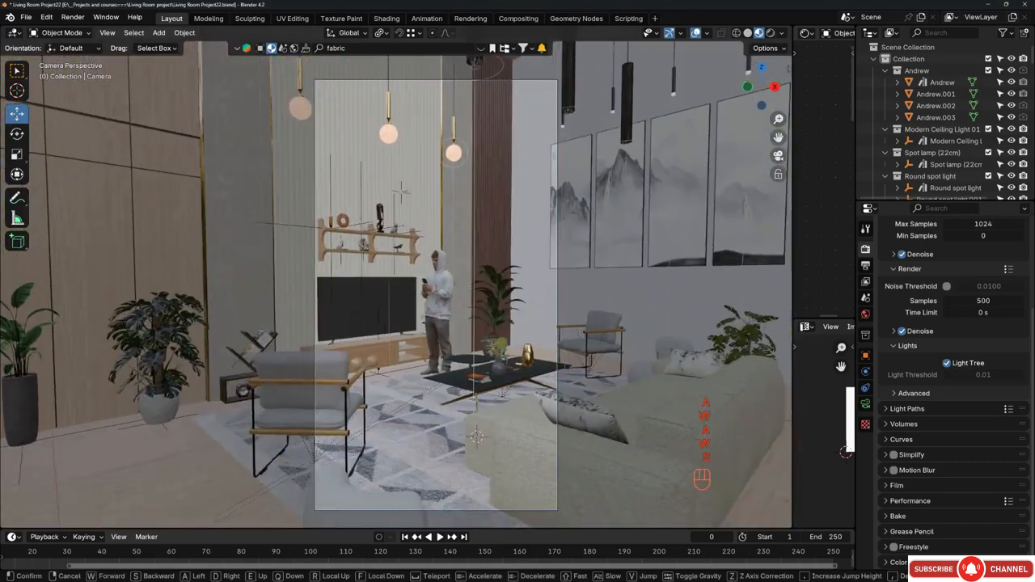
key("s")
key("s")
key("s")
key("d")
key("s")
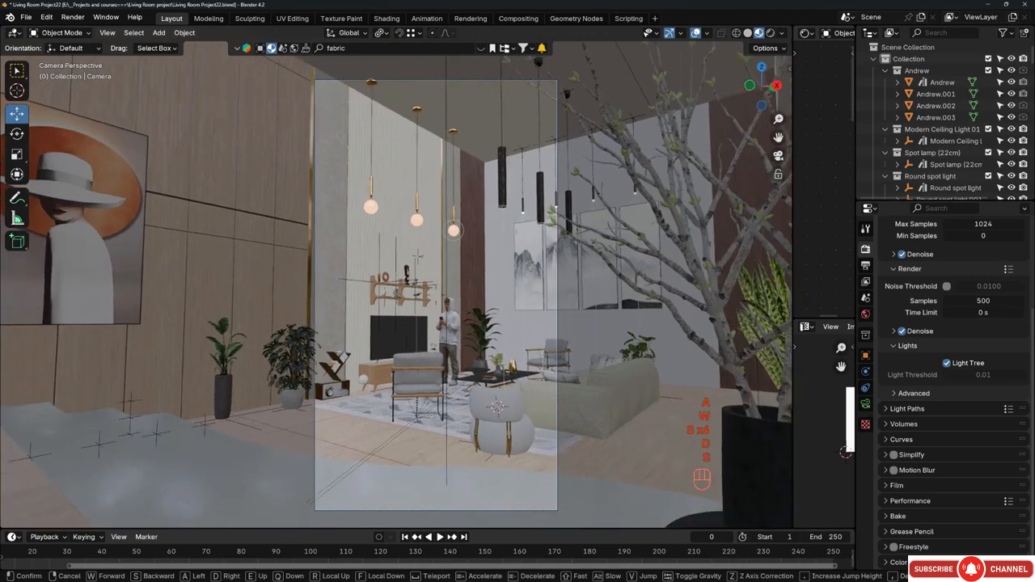
key("a")
key("s")
key("w")
key("d")
key("d")
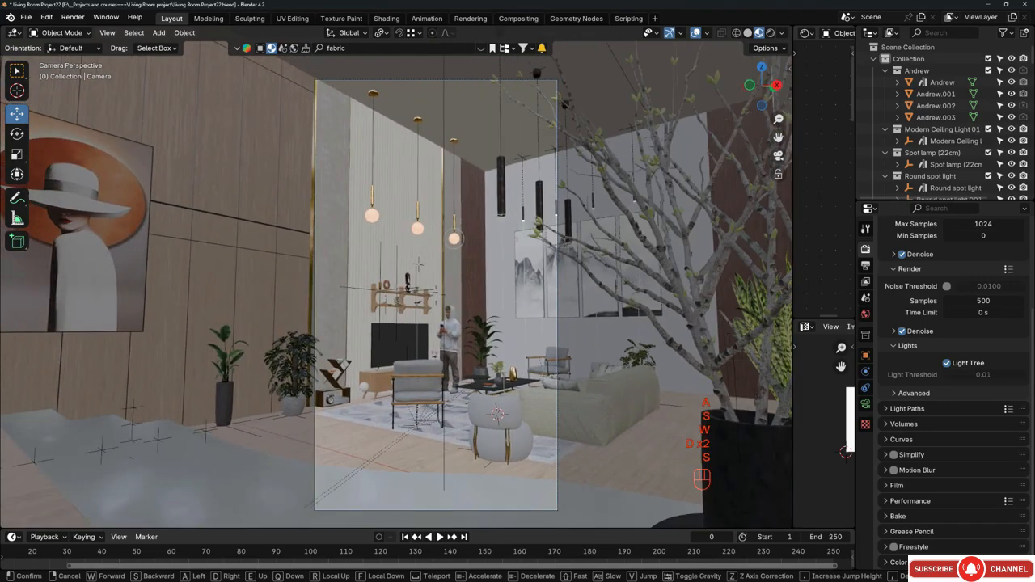
key("s")
key("s")
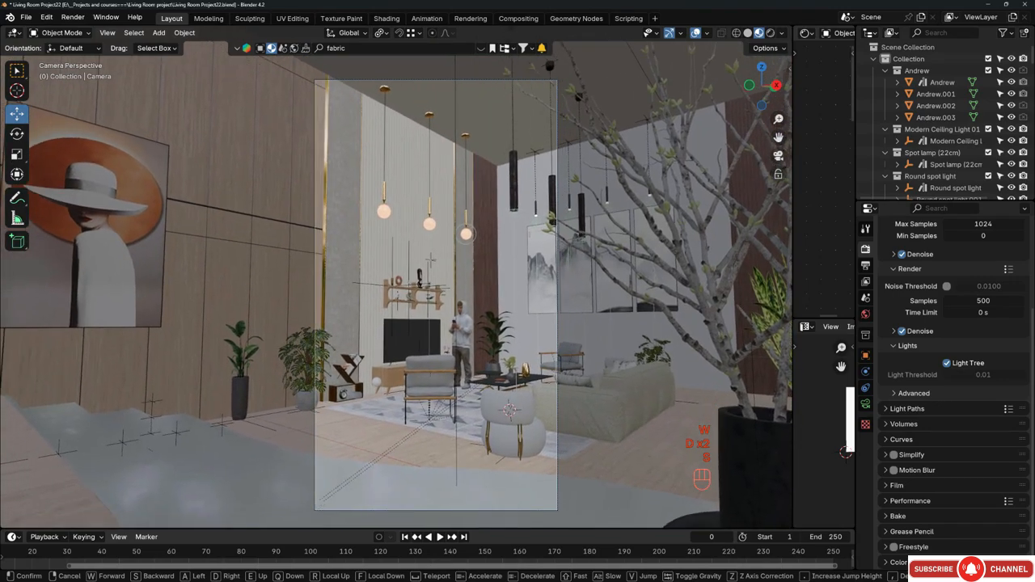
key("d")
key("a")
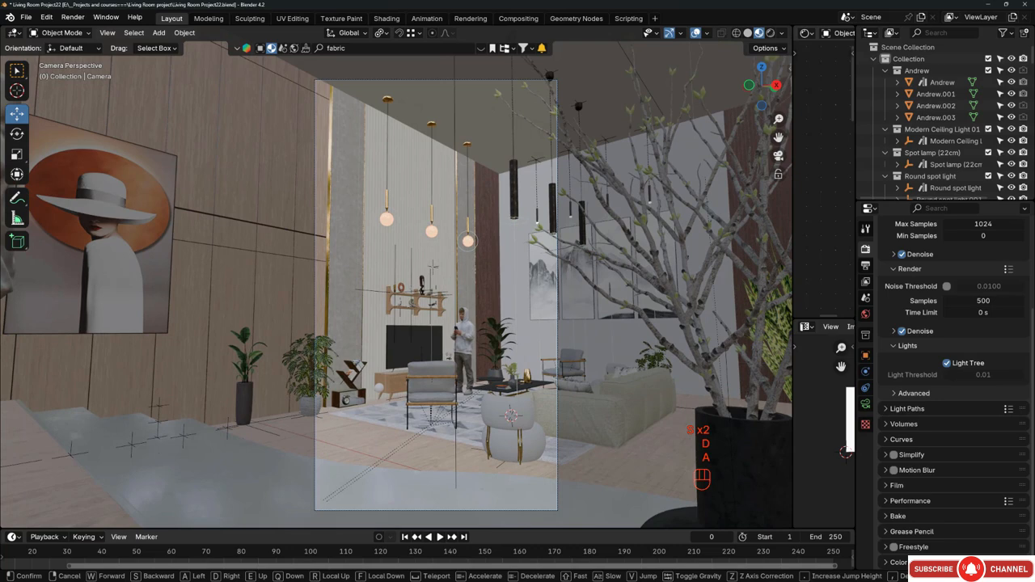
key("a")
left_click(513, 161)
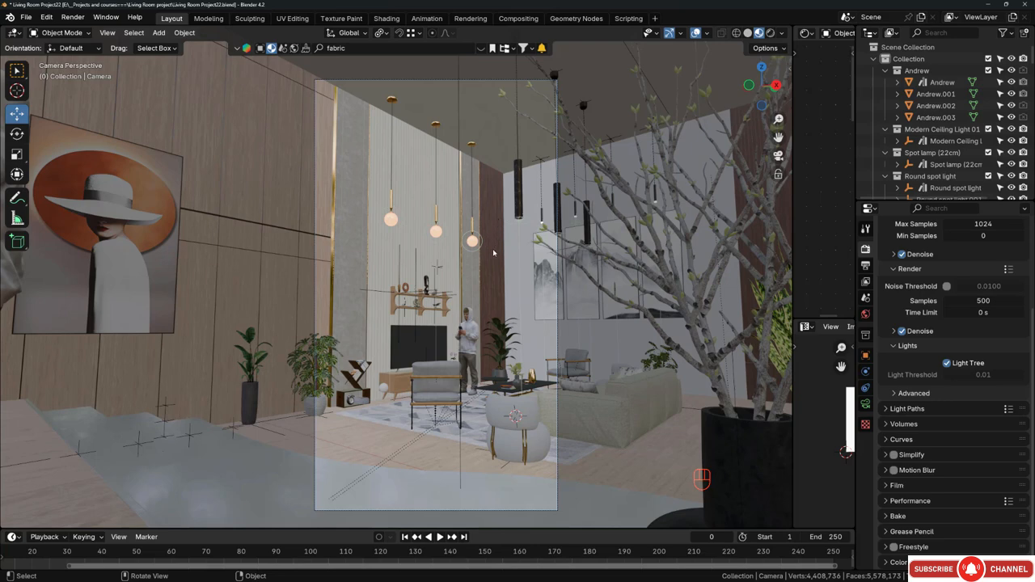
Fine-tune the camera's tilt on the TV wall view, checking the vertical wall lines against the camera frame's edge.
key("shift+grave")
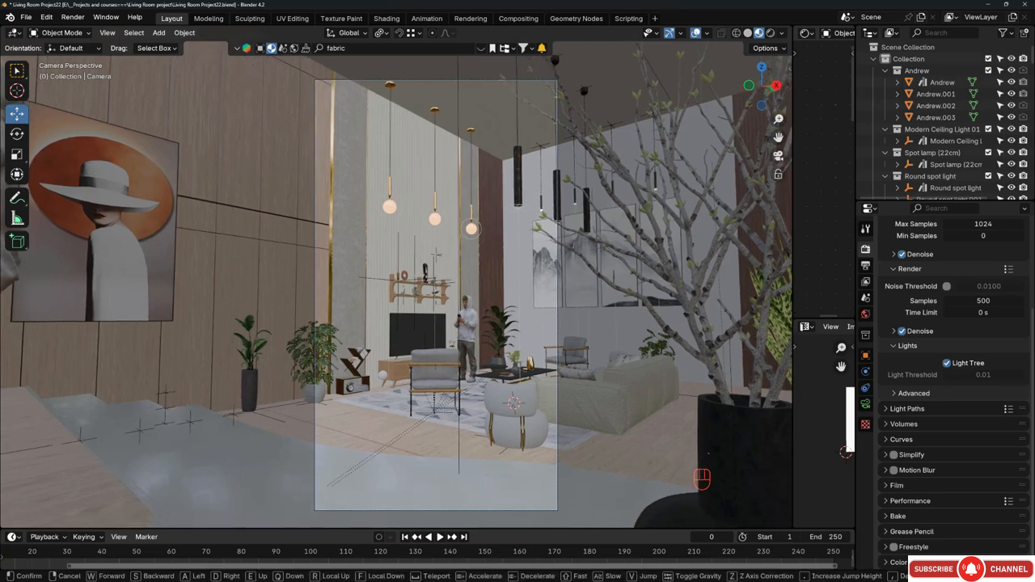
left_click(356, 252)
key("shift")
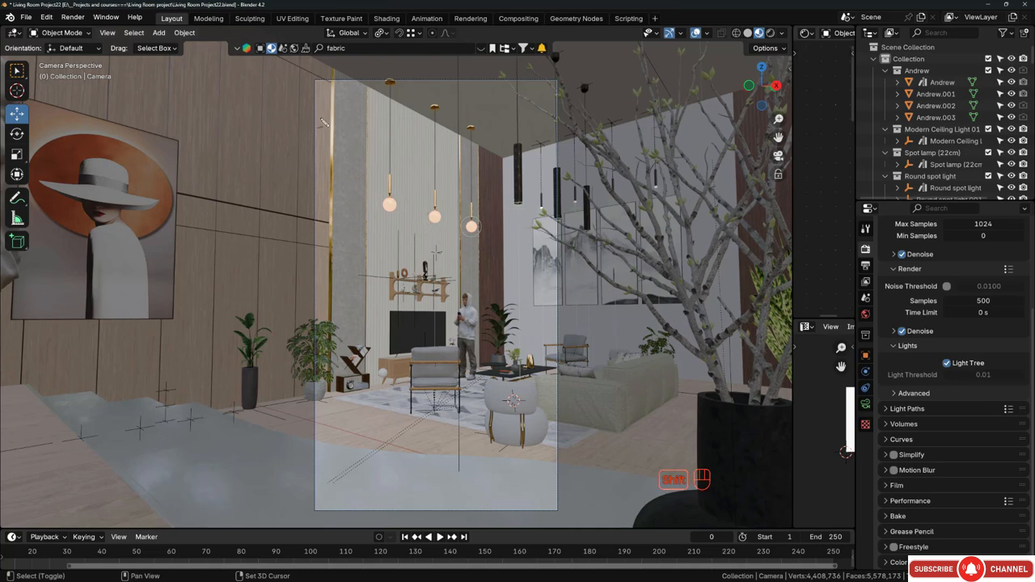
mouse_move(316, 95)
left_mouse_down()
mouse_move(316, 150)
mouse_move(327, 153)
mouse_move(316, 152)
left_mouse_up()
key("Escape")
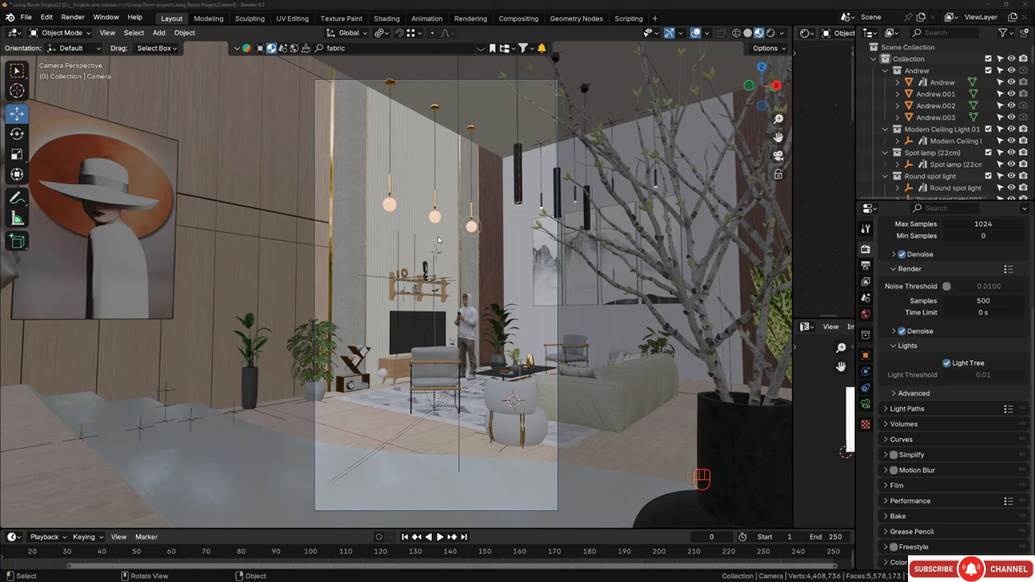
key("shift+grave")
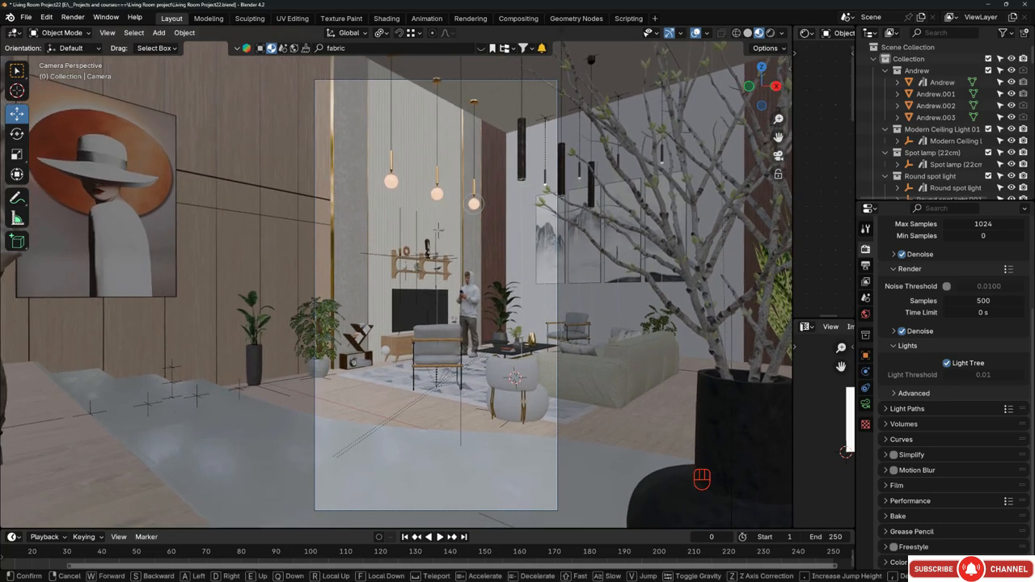
left_click(430, 237)
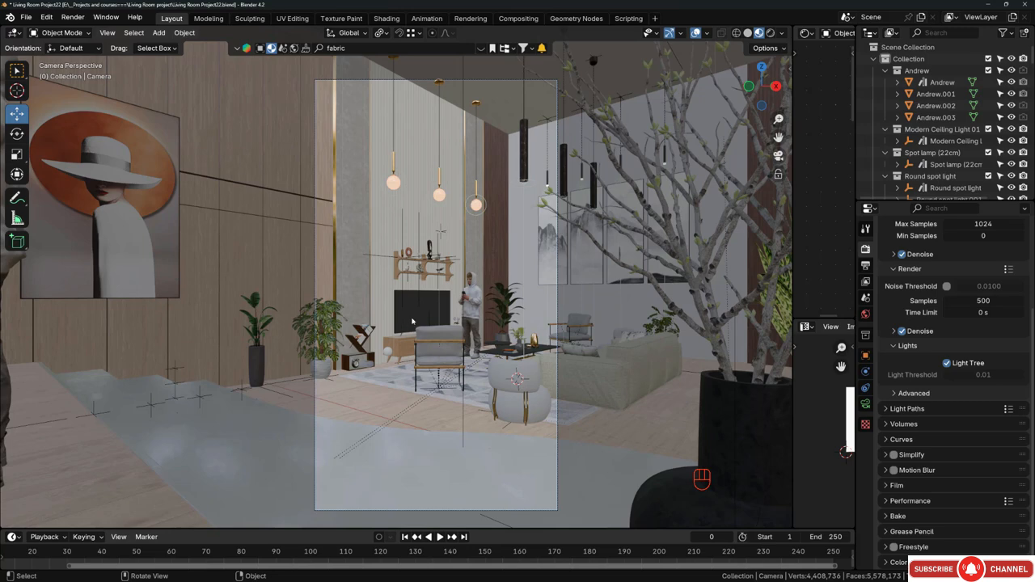
Open the render result, examine the wall decoration above the wooden shelf up close, and close the render window.
key("F11")
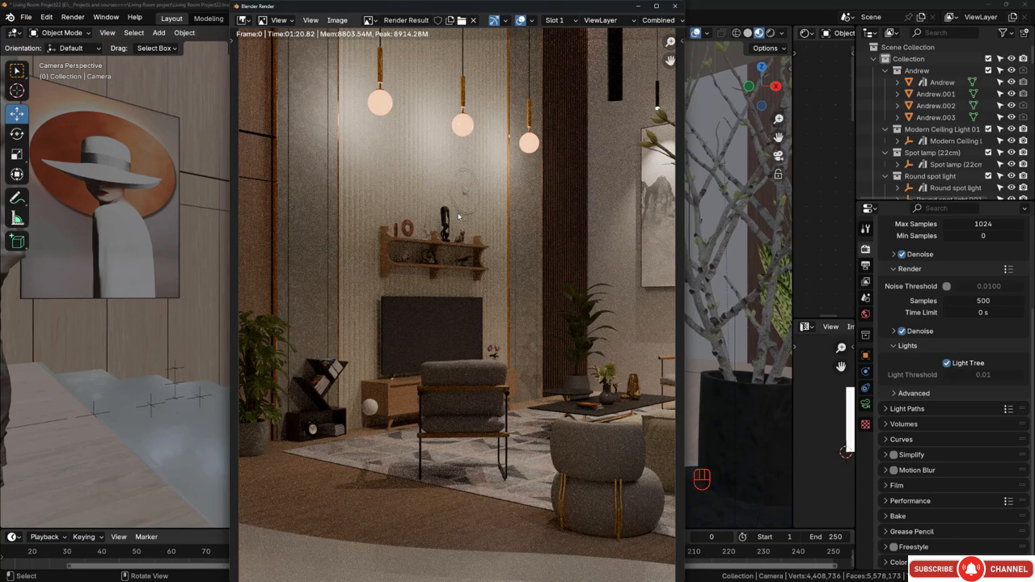
scroll(469, 183, "up", 7)
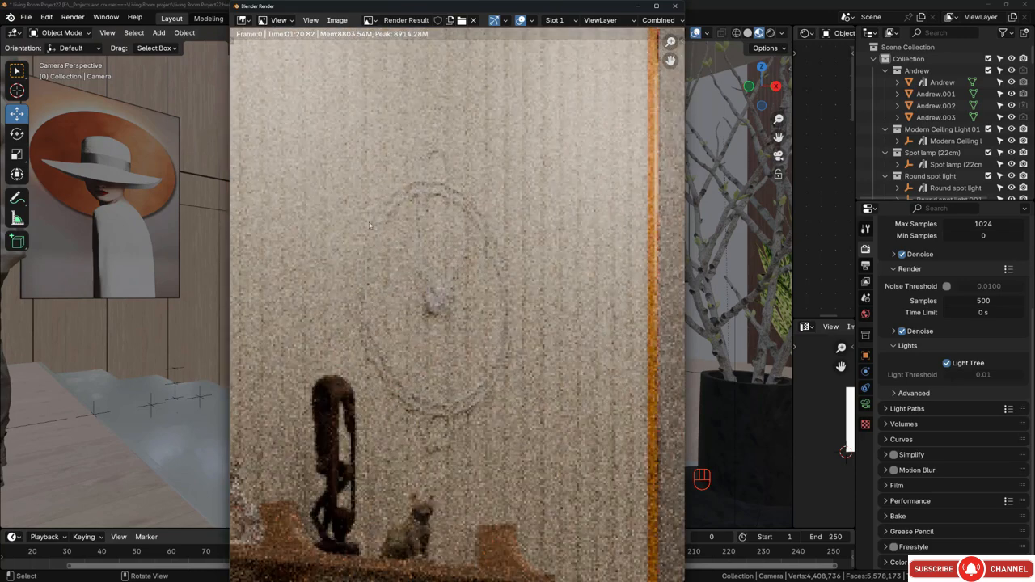
scroll(432, 259, "down", 2)
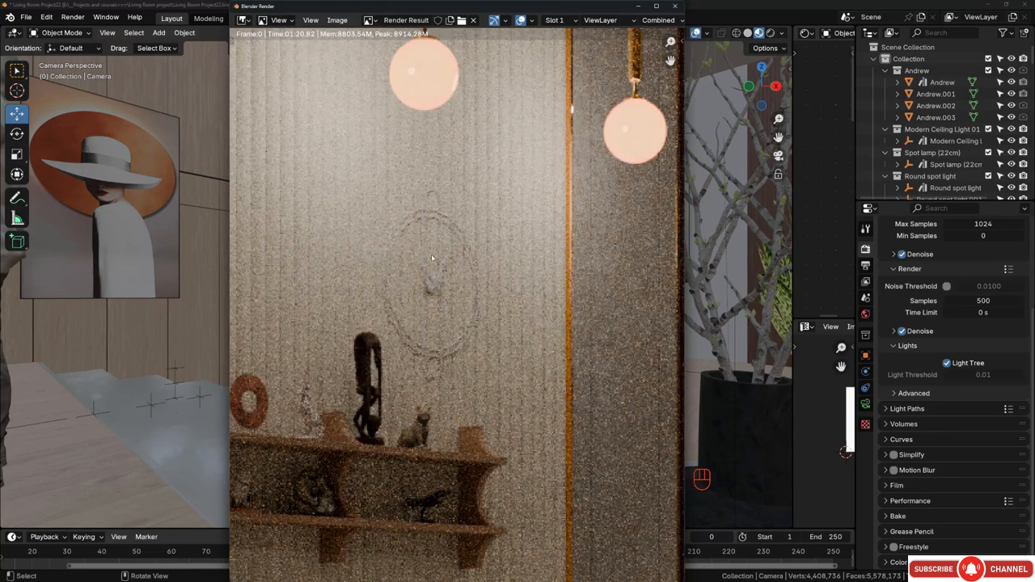
left_click(676, 8)
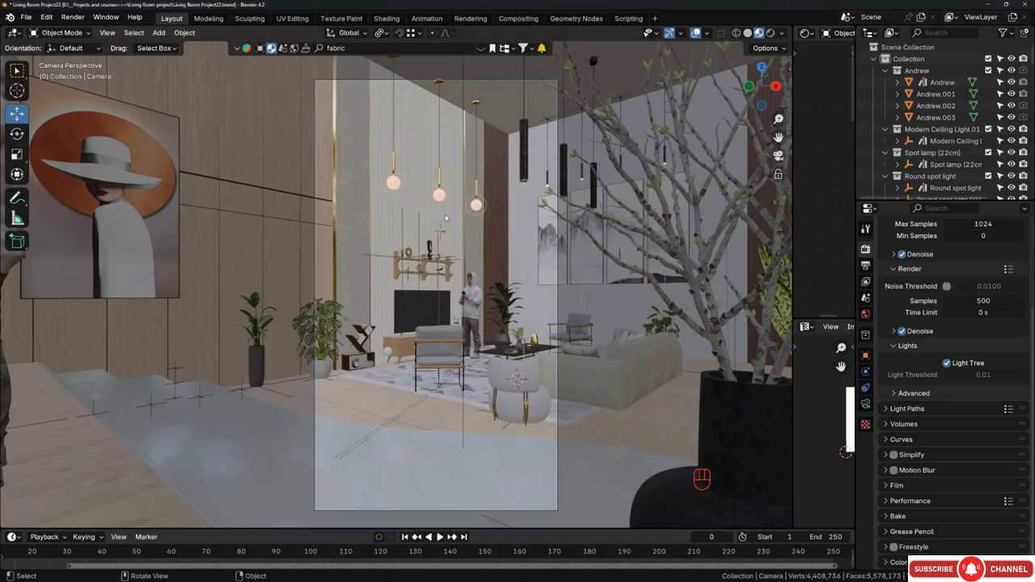
Examine the wall clock above the wooden shelf up close and select one of its hands.
middle_click_drag(448, 218, 436, 225)
scroll(402, 217, "up", 8)
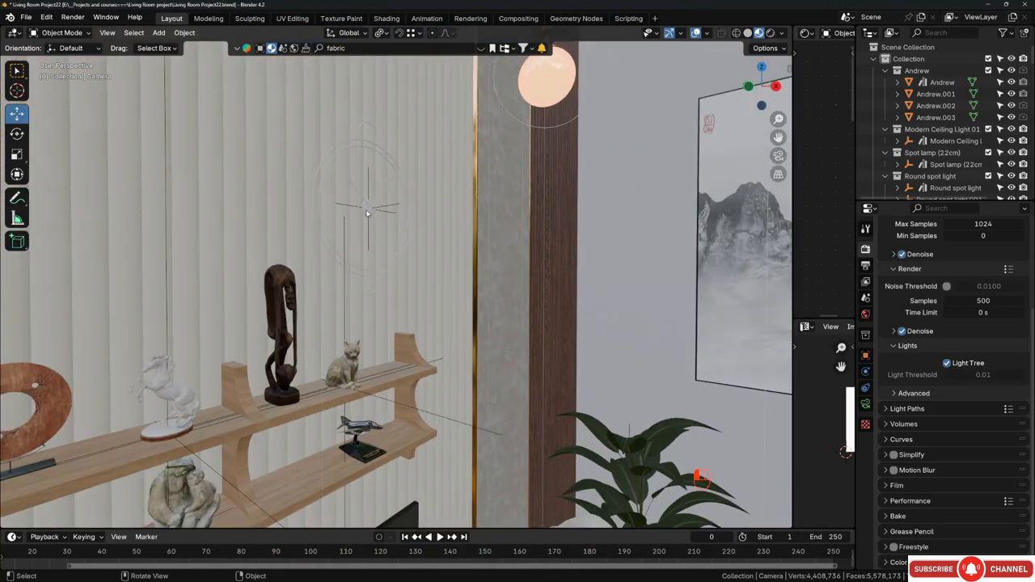
left_click(367, 212)
scroll(370, 215, "up", 2)
left_click(371, 215)
middle_click_drag(371, 214, 466, 251)
scroll(381, 203, "up", 3)
left_click(381, 205)
scroll(381, 205, "down", 2)
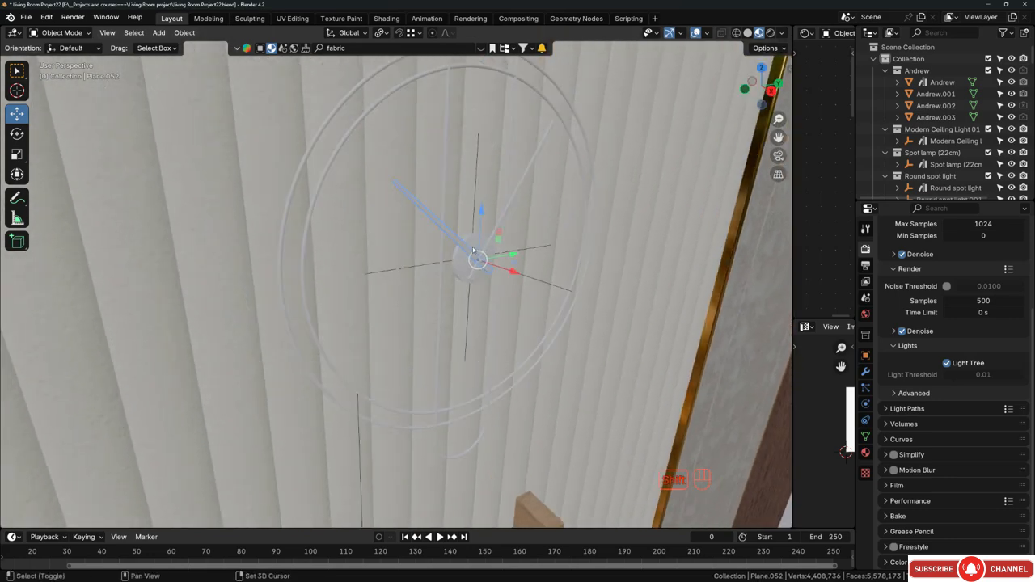
Switch to the reference board, zoom in on the wall clock photo and park the board over the viewport's corner.
key("alt+Tab")
scroll(490, 203, "down", 8)
middle_click_drag(487, 195, 520, 271)
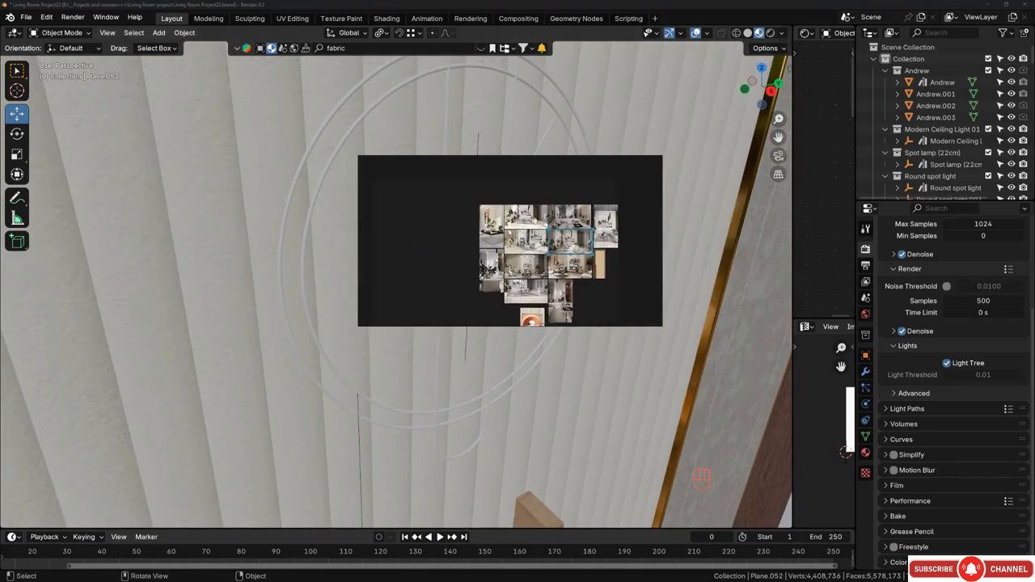
scroll(507, 228, "up", 4)
scroll(551, 257, "up", 7)
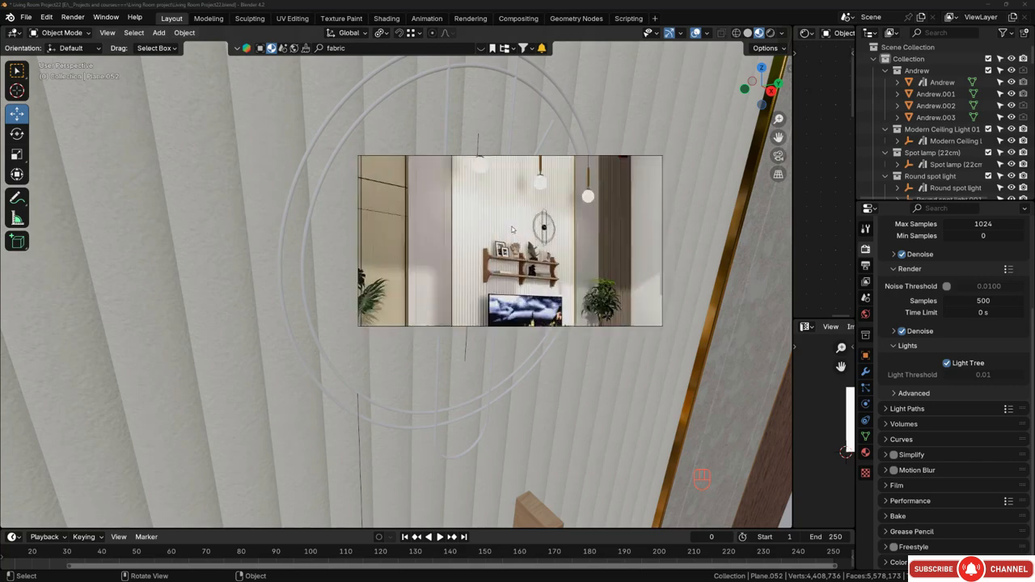
scroll(500, 225, "down", 6)
middle_click_drag(516, 219, 512, 184)
scroll(489, 245, "down", 2)
scroll(542, 268, "down", 1)
scroll(547, 268, "up", 9)
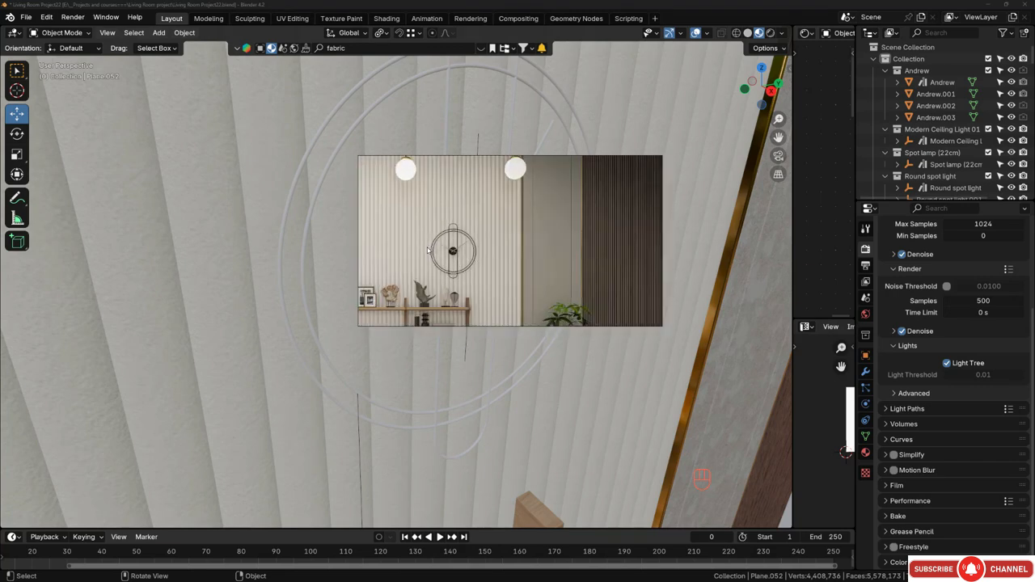
scroll(449, 251, "up", 6)
right_click_drag(486, 244, 793, 194)
mouse_move(493, 283)
middle_mouse_down()
mouse_move(411, 279)
mouse_move(408, 238)
mouse_move(477, 273)
middle_mouse_up()
right_click_drag(809, 217, 148, 165)
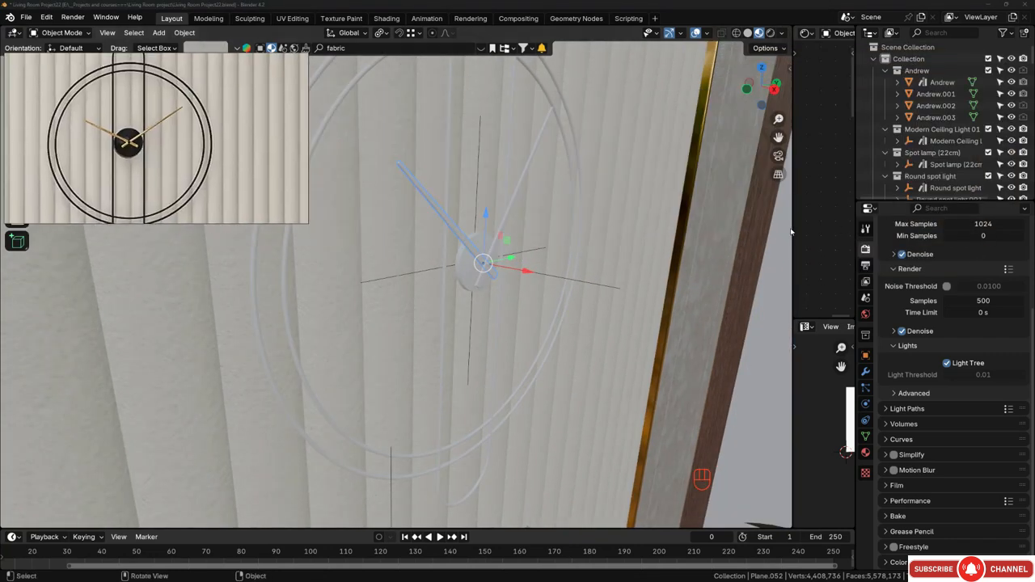
Widen the shader editor area and give the wall clock's ring frame a new material with a black base color.
left_click_drag(793, 232, 587, 230)
middle_click_drag(365, 198, 487, 277, "shift")
middle_click_drag(487, 277, 402, 277)
middle_click_drag(403, 278, 386, 264, "shift")
left_click(427, 155)
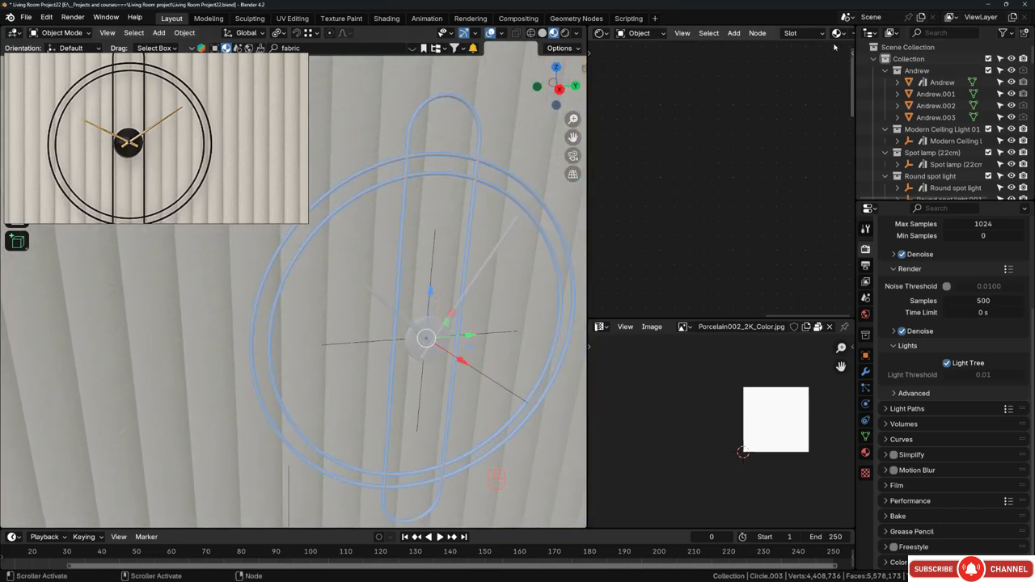
scroll(764, 37, "down", 4)
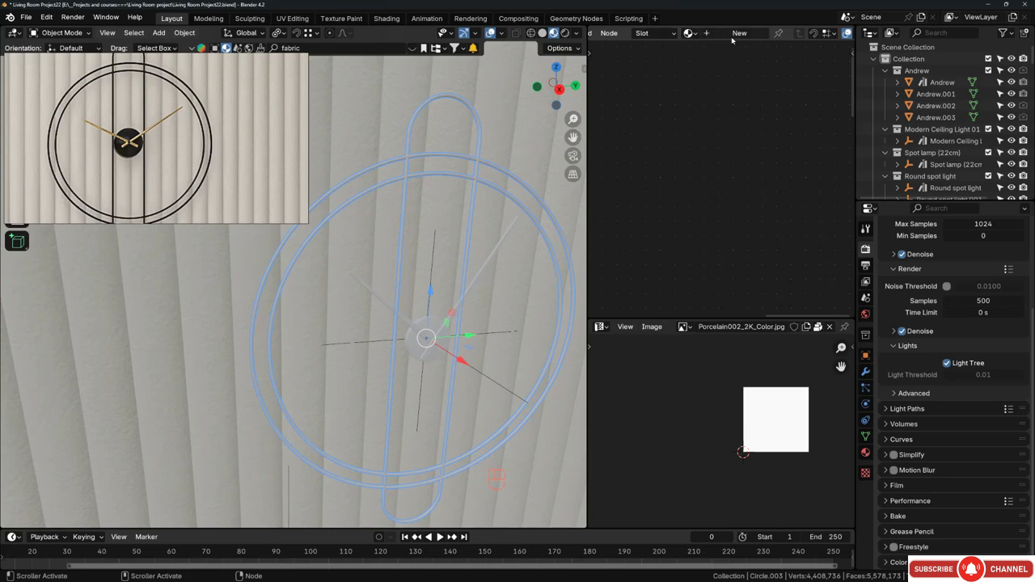
left_click(732, 38)
middle_click_drag(781, 166, 711, 117)
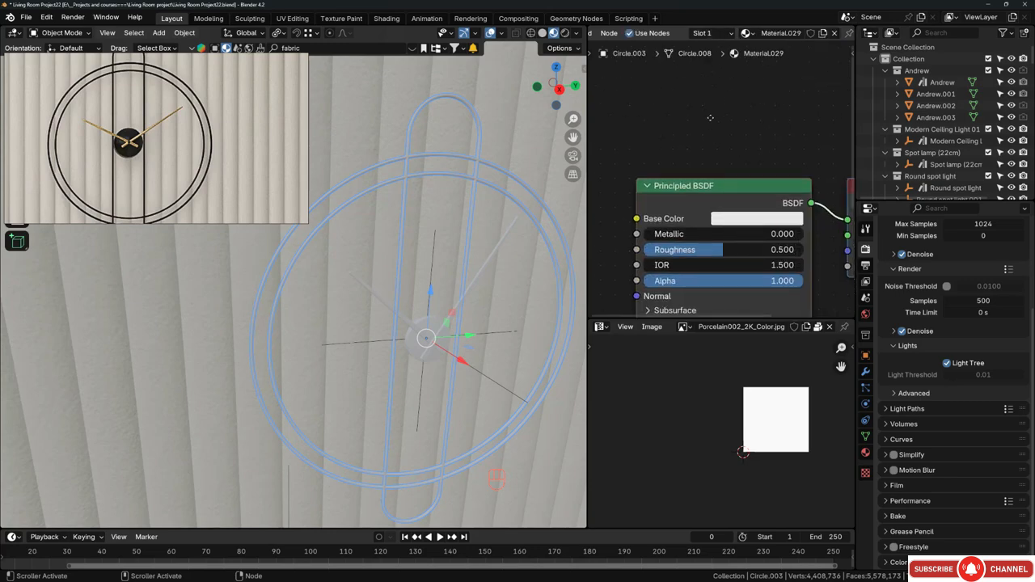
key("Home")
scroll(678, 149, "up", 3)
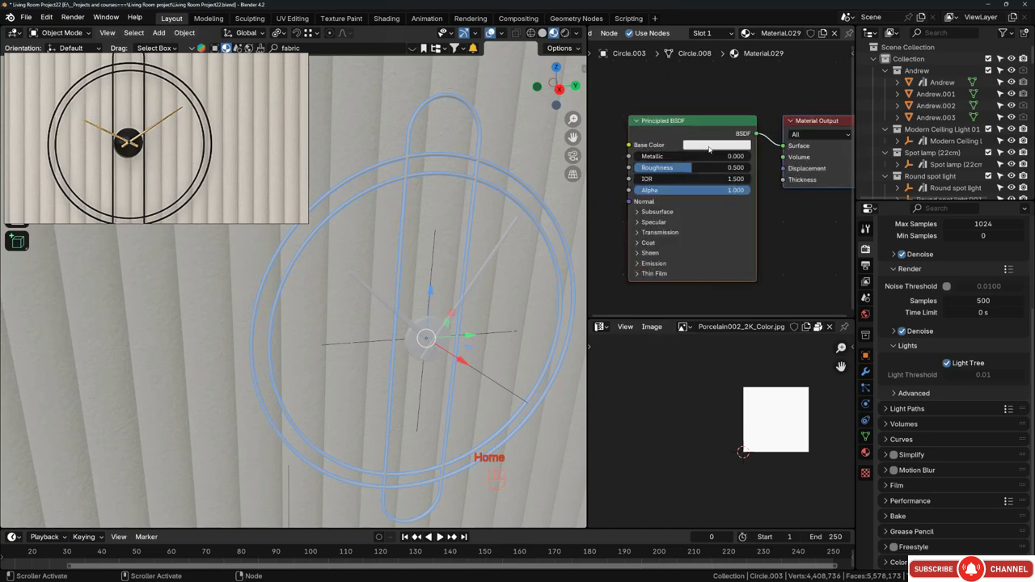
left_click(717, 146)
left_click_drag(791, 212, 791, 237)
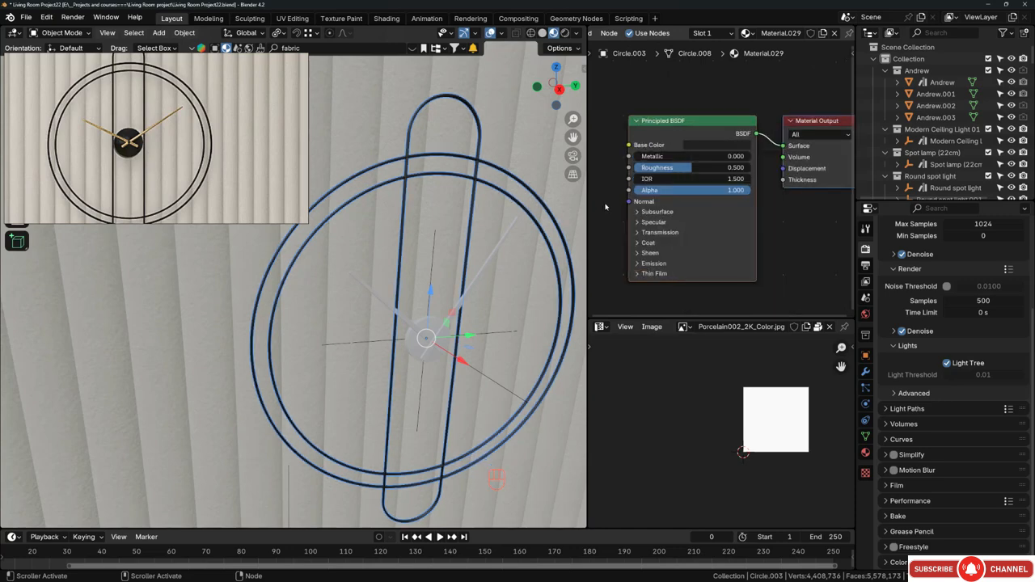
Link the ring frame's black material to the round disc at the clock's center.
middle_click_drag(441, 243, 436, 275)
scroll(435, 280, "up", 3)
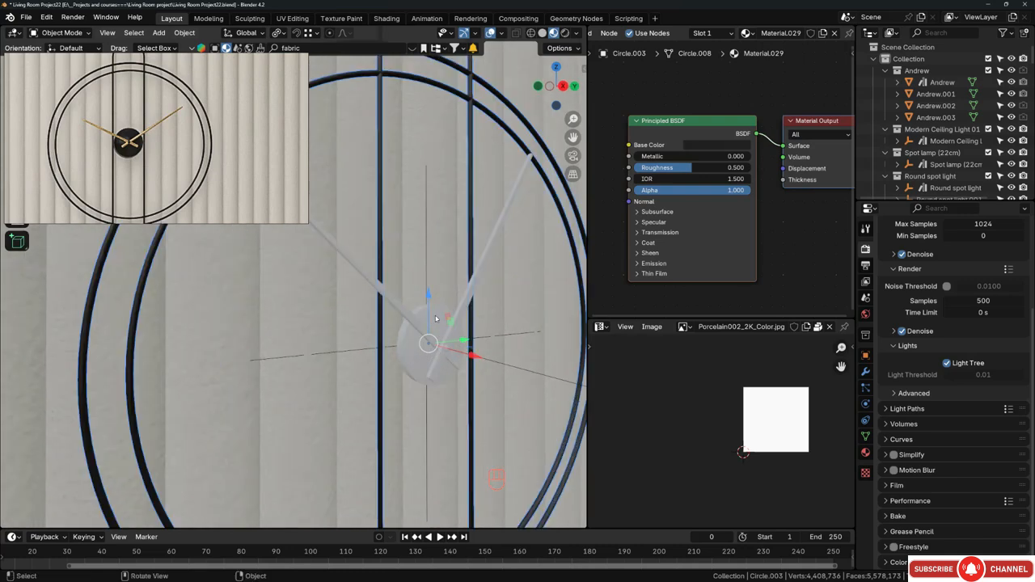
middle_click_drag(410, 247, 365, 305)
left_click(387, 301)
scroll(365, 305, "up", 2)
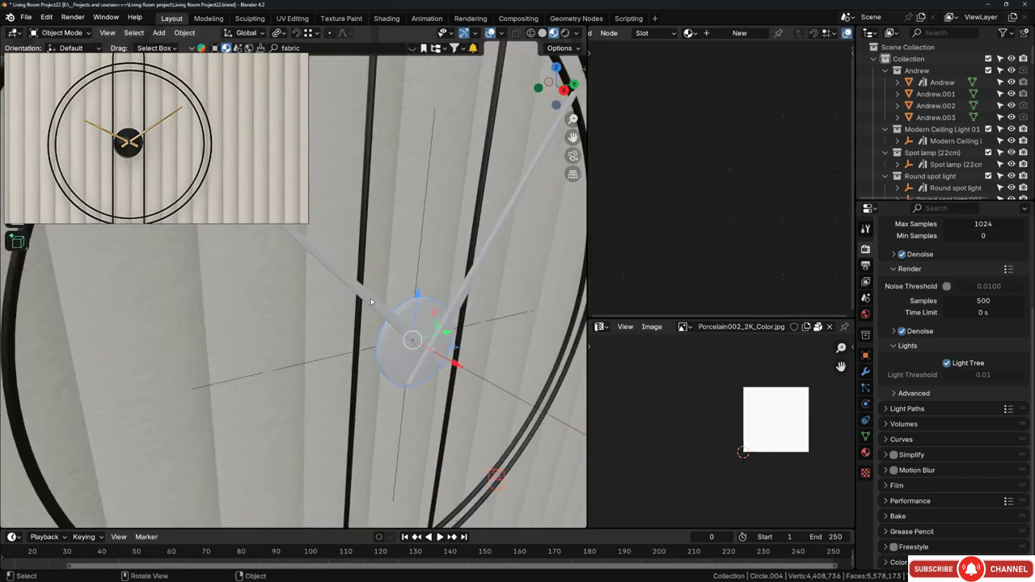
left_click(363, 242, "ctrl")
key("ctrl+l")
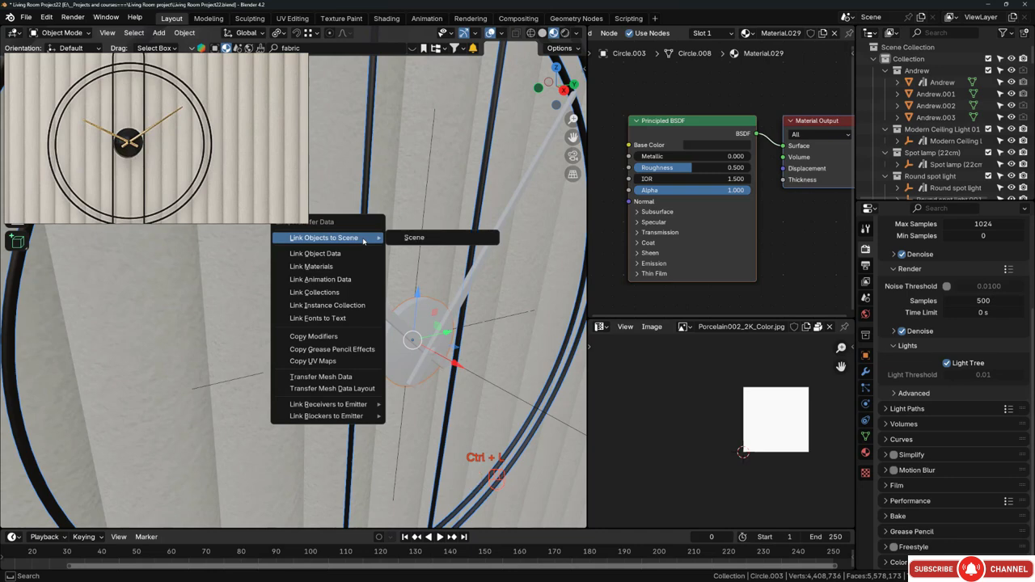
left_click(311, 266)
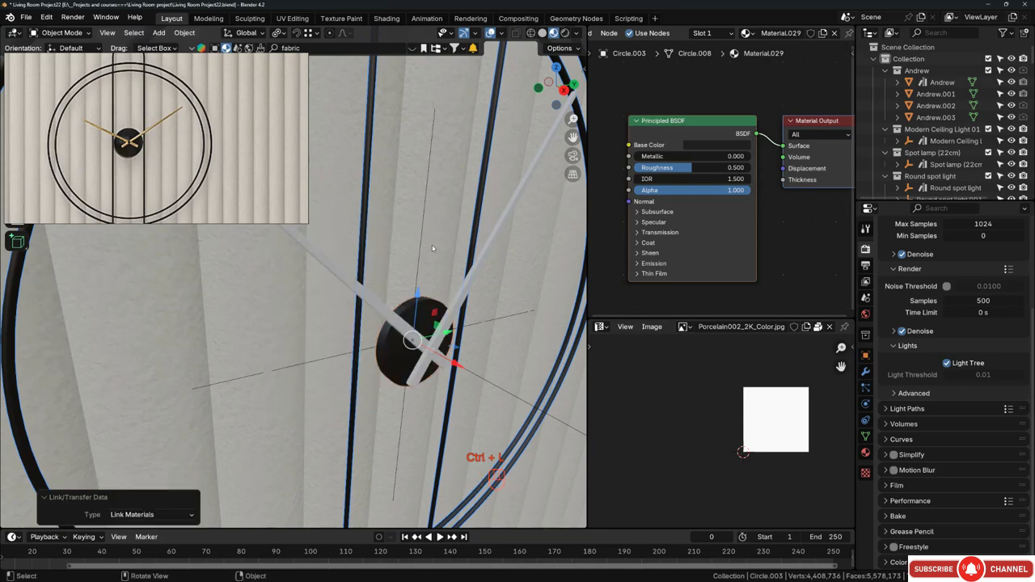
Rename the clock's black material as Wall Clock_MT.
double_click(781, 33)
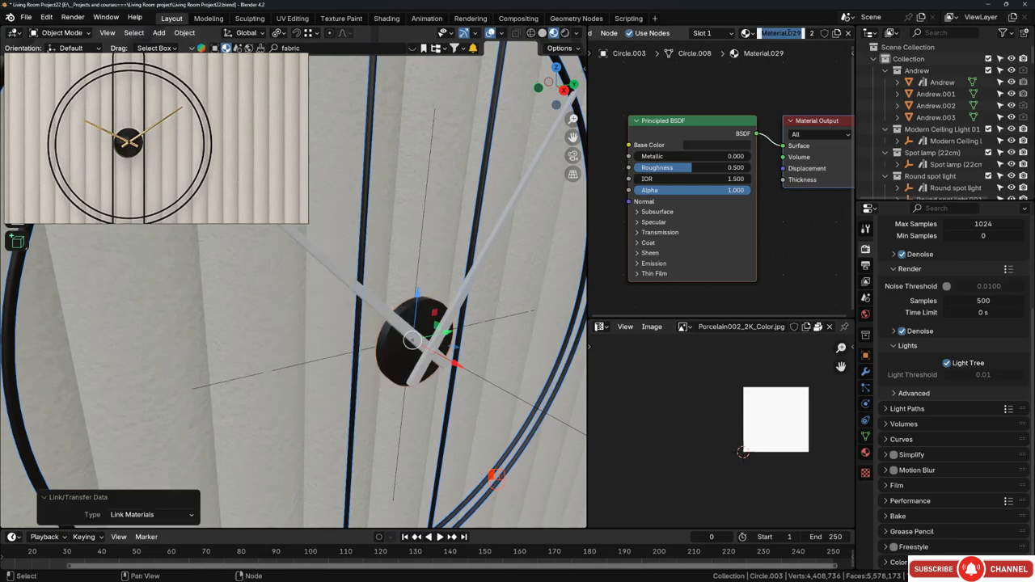
type("Wall_")
type("Cloc")
type("k")
type("_MT")
key("Return")
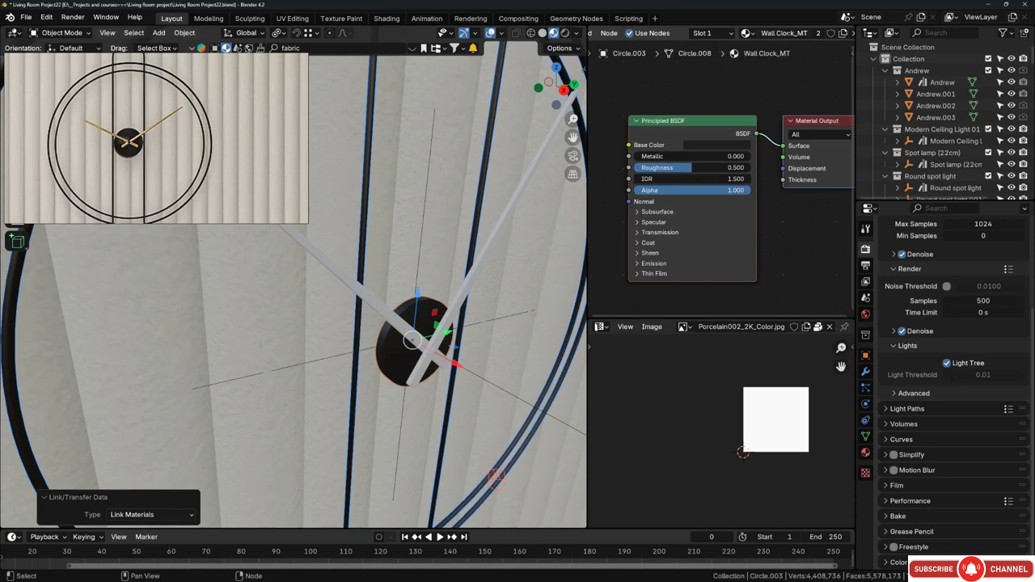
Fly over to the pouf and select its metal legs to look up the name of their gold material.
middle_click_drag(423, 261, 320, 315)
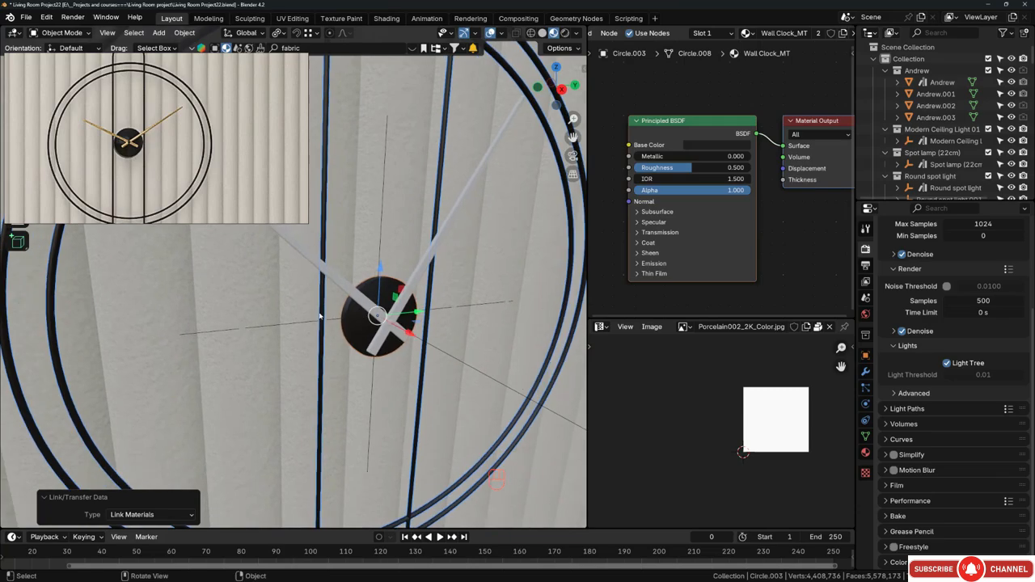
key("shift+grave")
key("w")
key("w")
key("w")
key("w")
key("w")
key("w")
key("w")
key("w")
key("d")
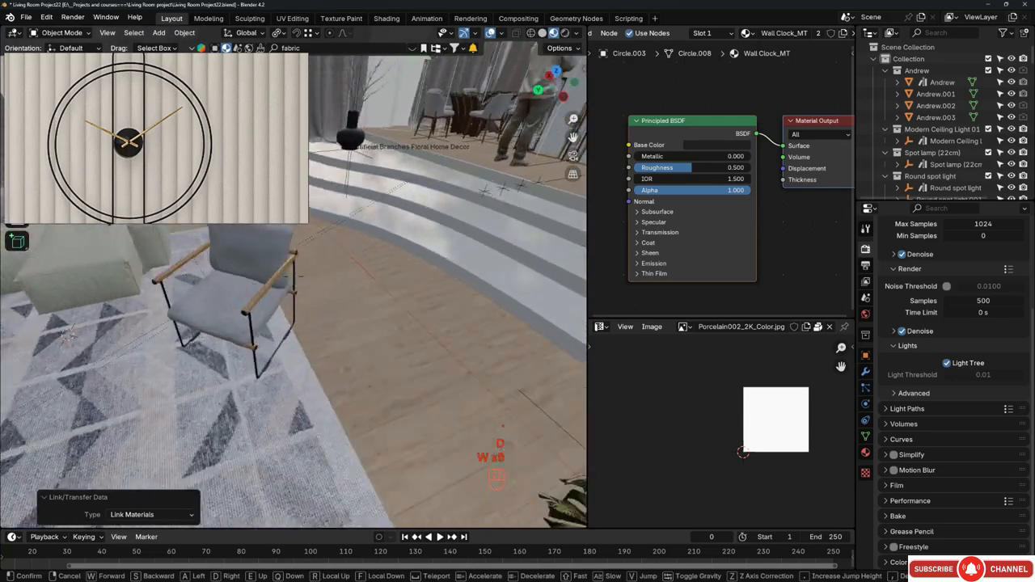
key("w")
key("w")
key("w")
key("w")
key("w")
key("w")
key("w")
key("w")
key("w")
key("w")
key("w")
key("w")
key("q")
key("w")
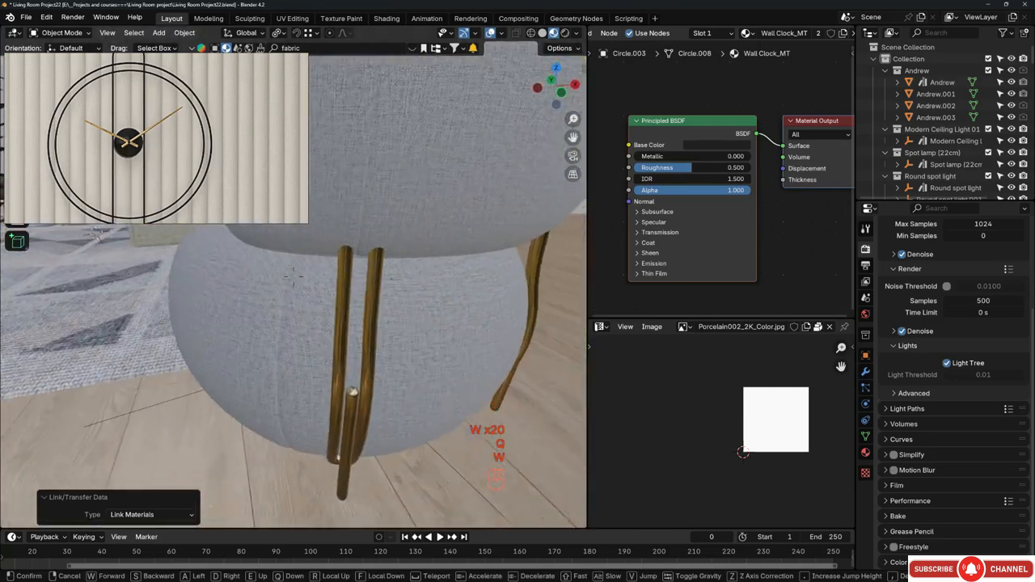
left_click(328, 315)
left_click(317, 304)
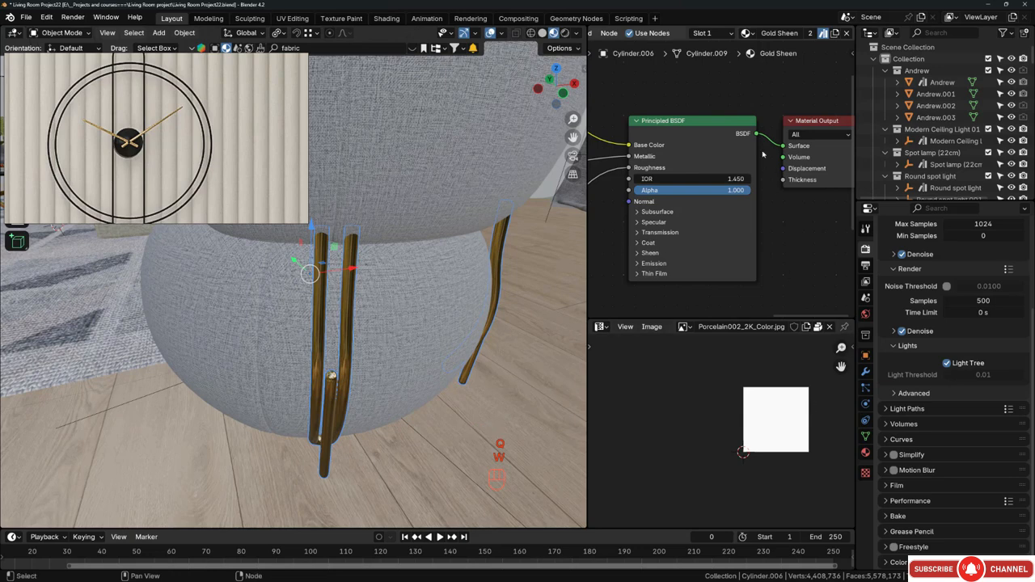
double_click(779, 33)
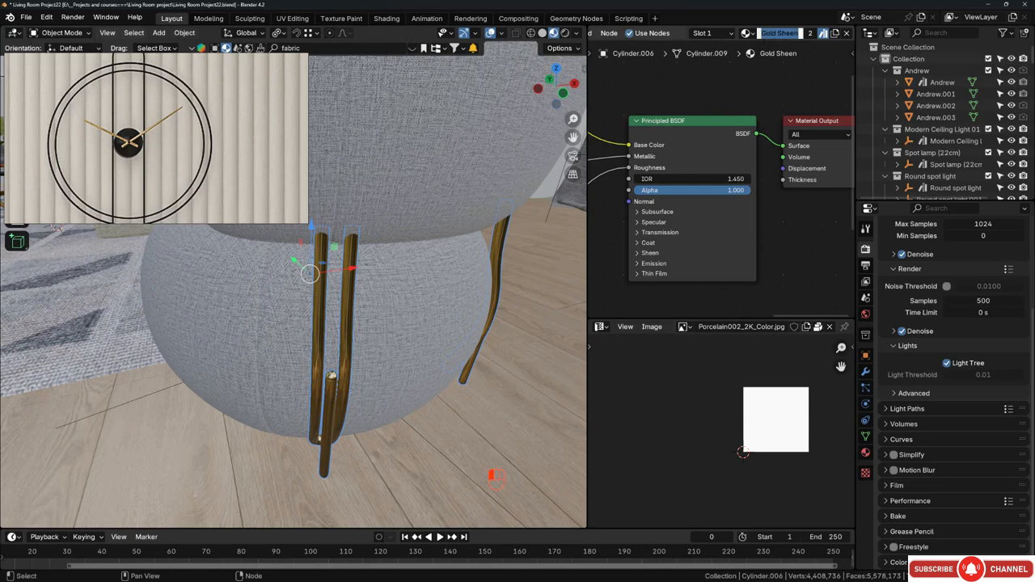
left_click(327, 303)
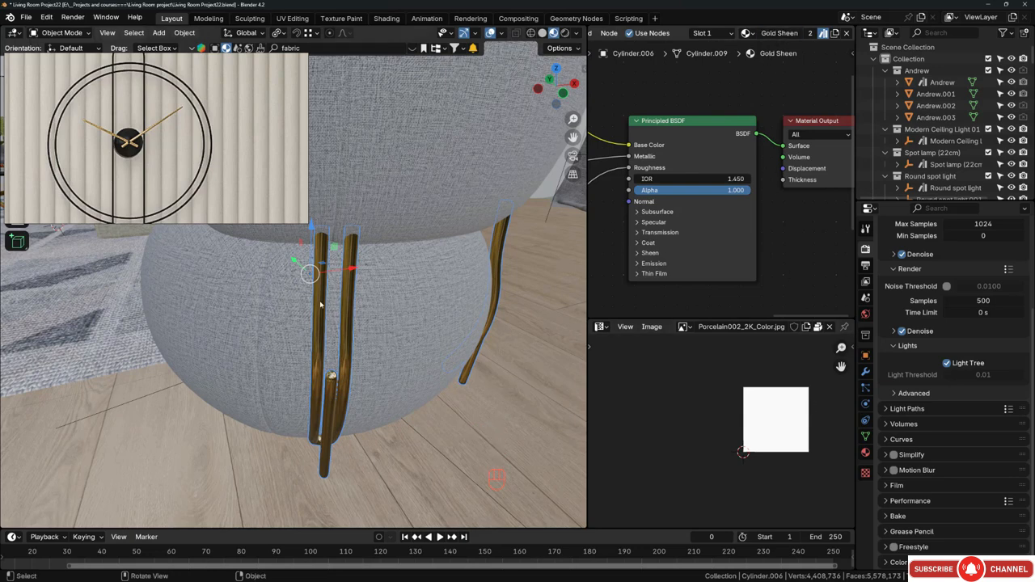
Fly back to a close view of the wall clock and select the hand pointing to the upper left.
key("Escape")
key("Escape")
key("grave")
key("w")
key("w")
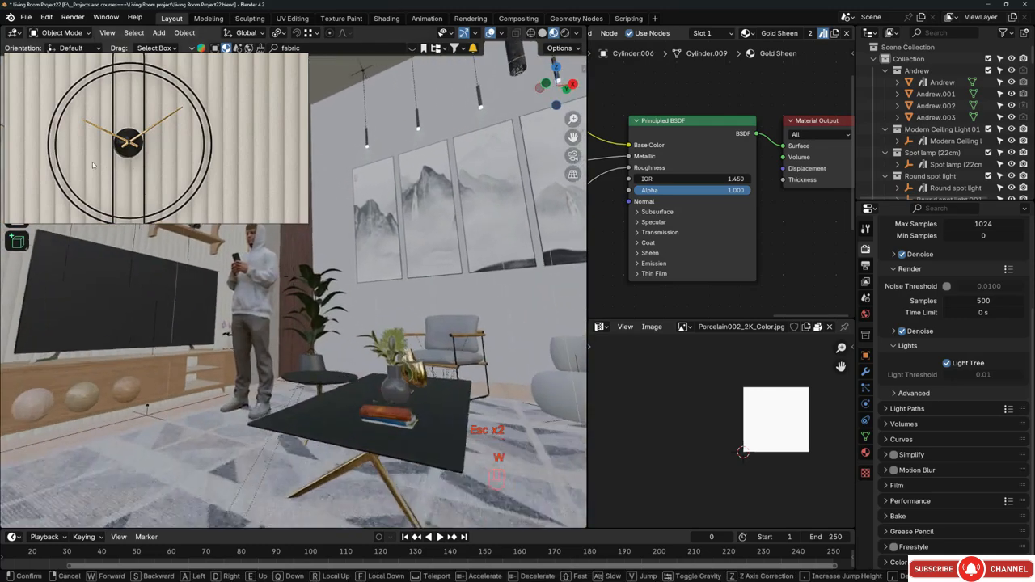
key("e")
key("e")
key("w")
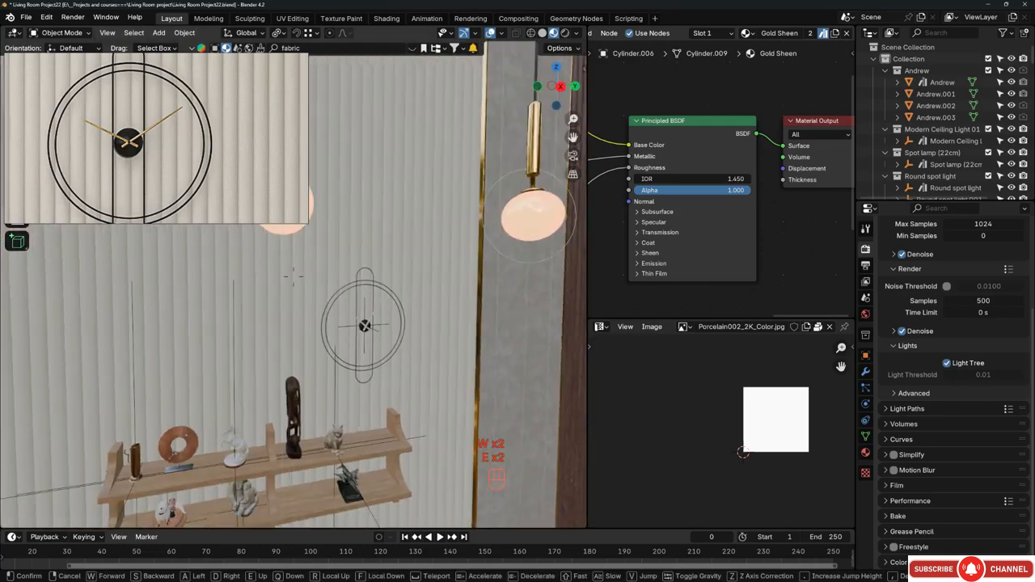
key("w")
key("w")
key("w")
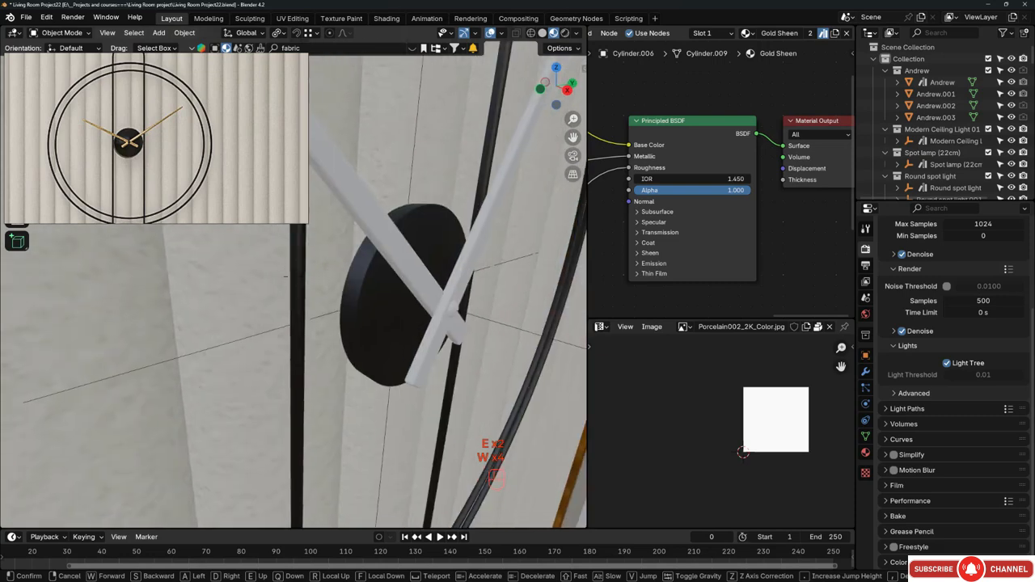
left_click(394, 277)
left_click(402, 268)
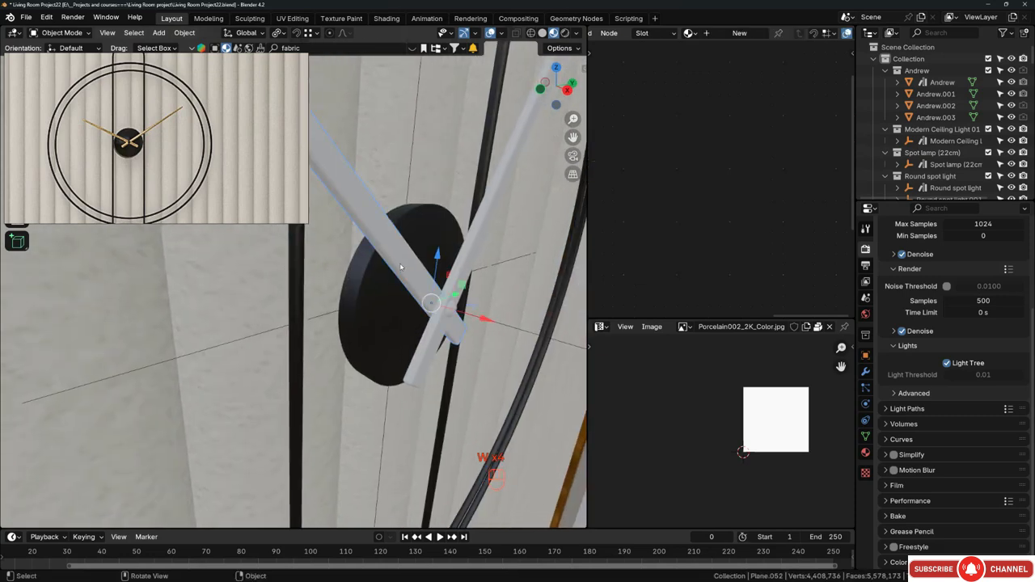
Find the existing gold materials and assign Gold Sheen to the selected clock hand.
left_click(690, 33)
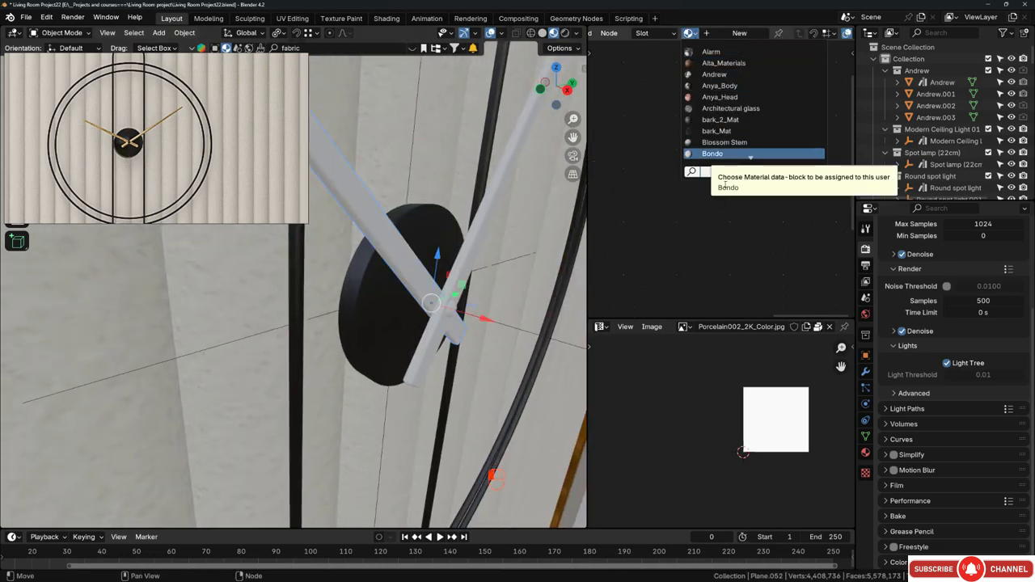
type("goo")
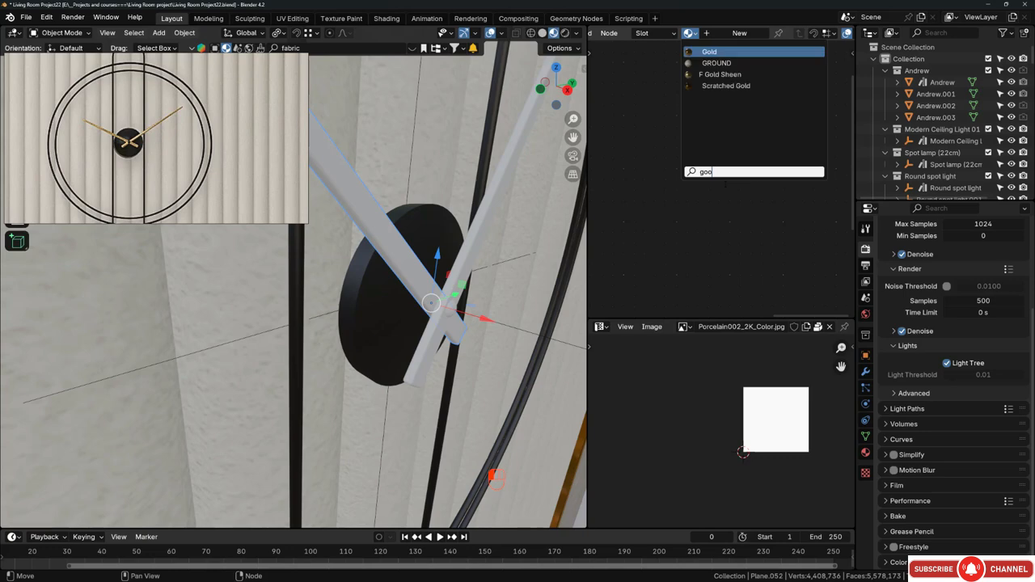
type("ld")
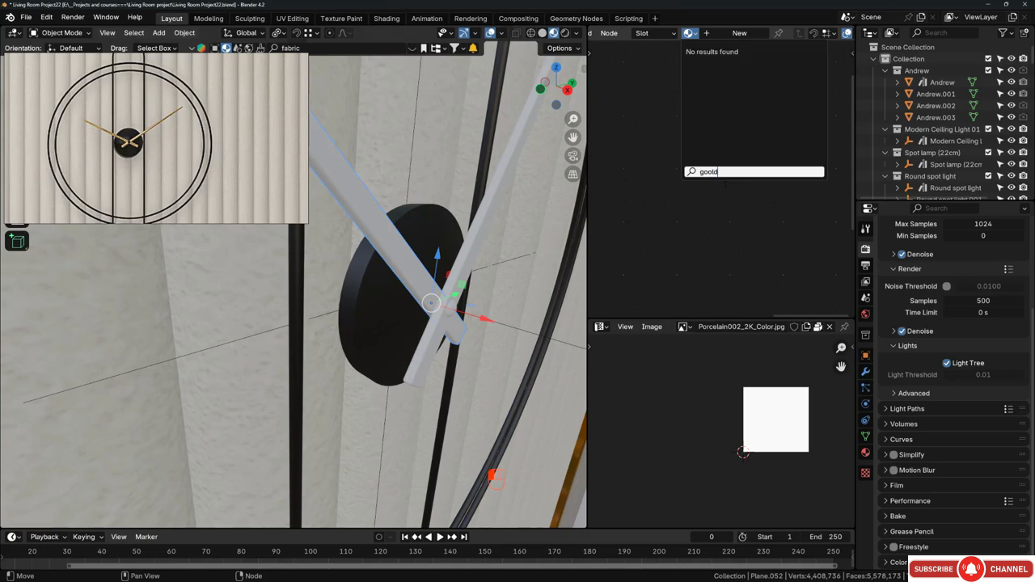
key("BackSpace")
key("BackSpace")
key("BackSpace")
key("BackSpace")
key("BackSpace")
type("g")
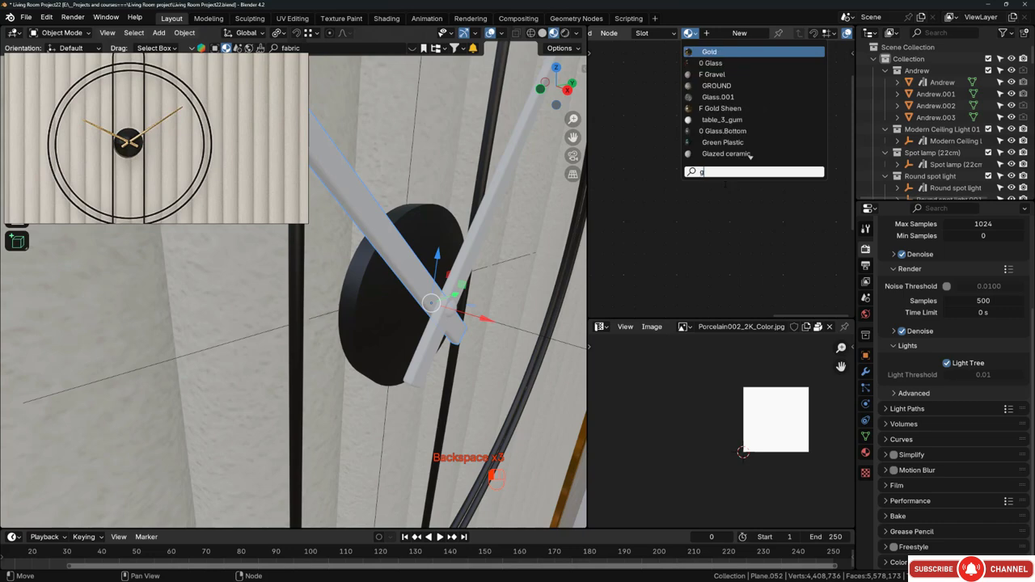
type("old")
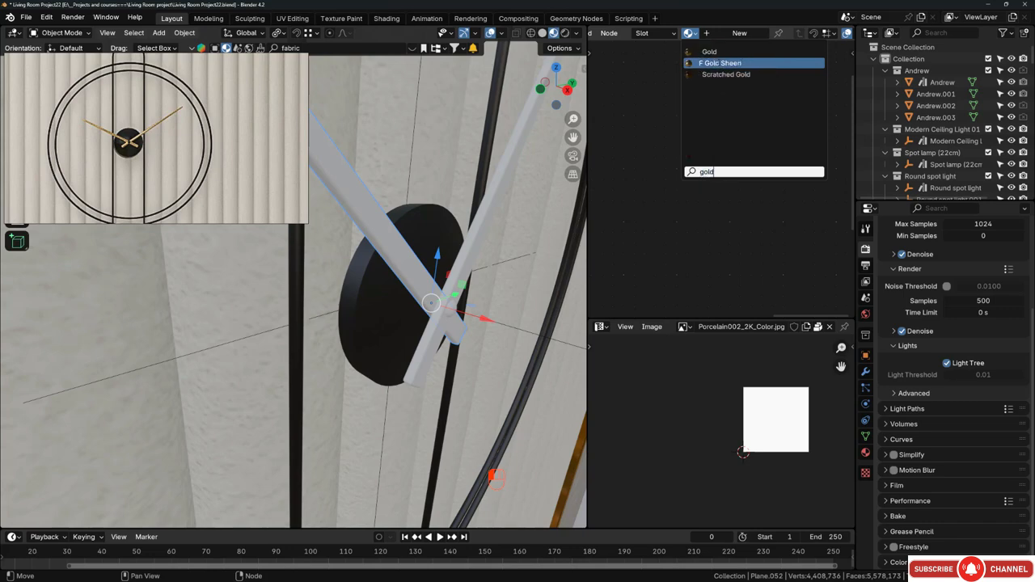
left_click(716, 63)
Link the Gold Sheen material from the finished clock hand to the hand pointing to the upper right.
left_click(471, 256)
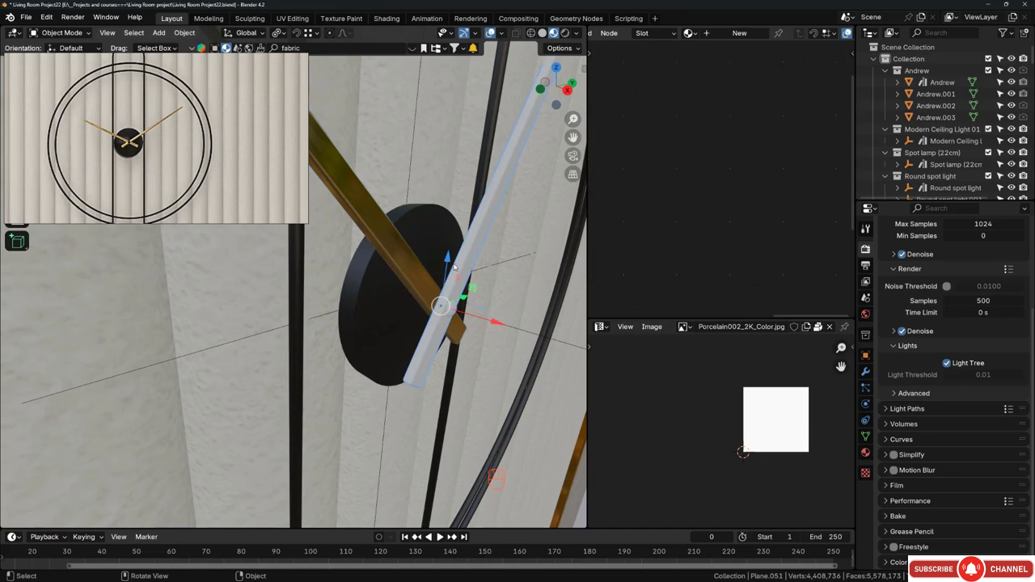
middle_click_drag(458, 268, 413, 273)
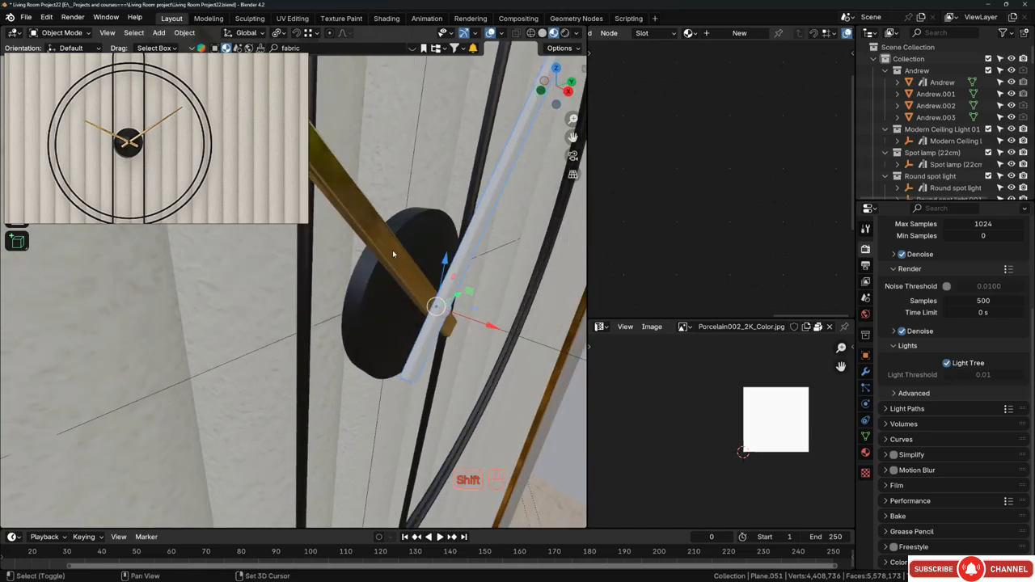
left_click(392, 250, "shift")
key("ctrl+l")
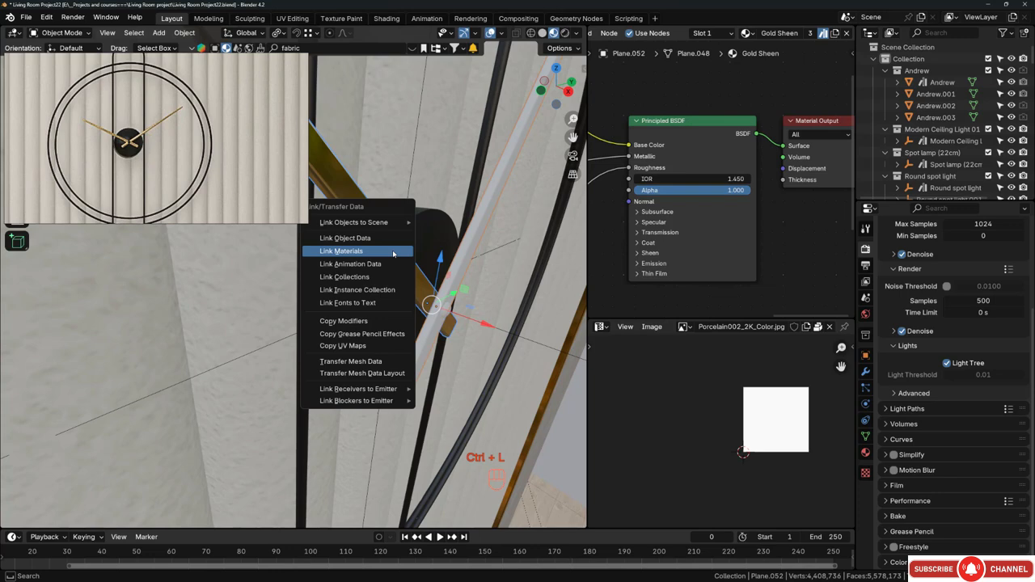
left_click(394, 251)
Link the Wall Clock_MT material from the clock's round hub to the small sphere at its centre, and clear the selection.
left_click(446, 314)
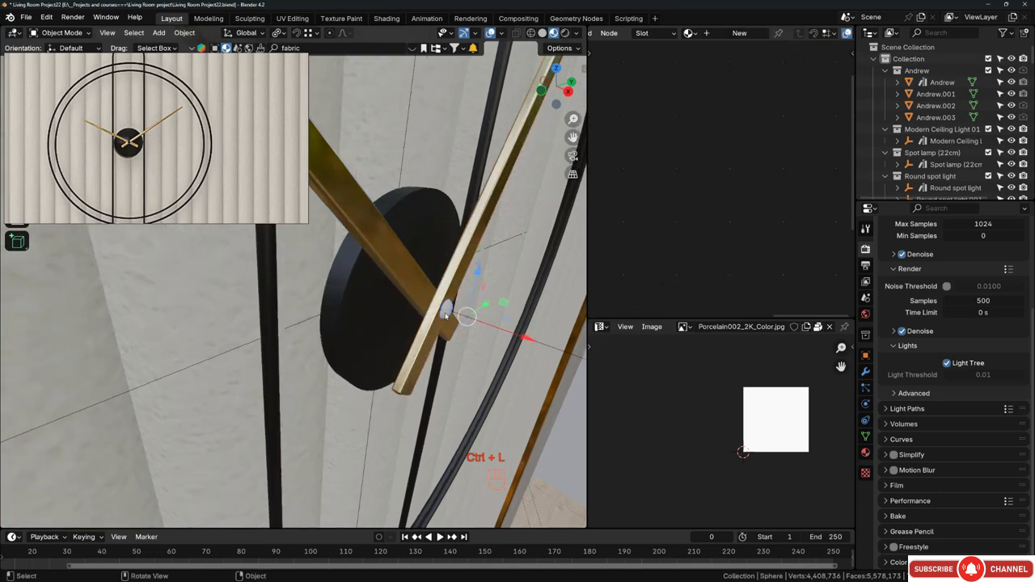
mouse_move(446, 314)
middle_mouse_down()
mouse_move(493, 306)
mouse_move(431, 305)
mouse_move(429, 315)
middle_mouse_up()
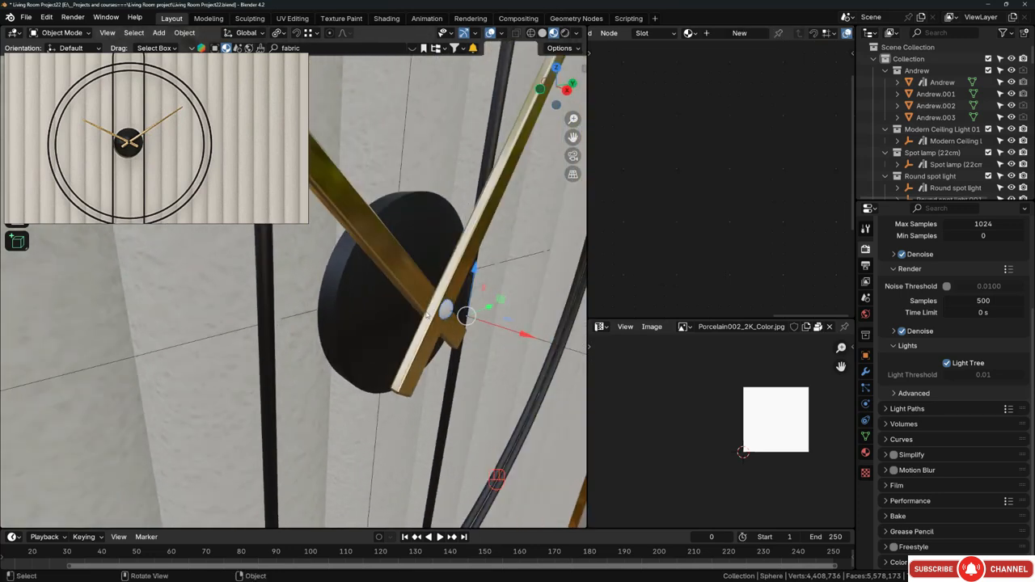
left_click(344, 288, "shift")
key("ctrl+l")
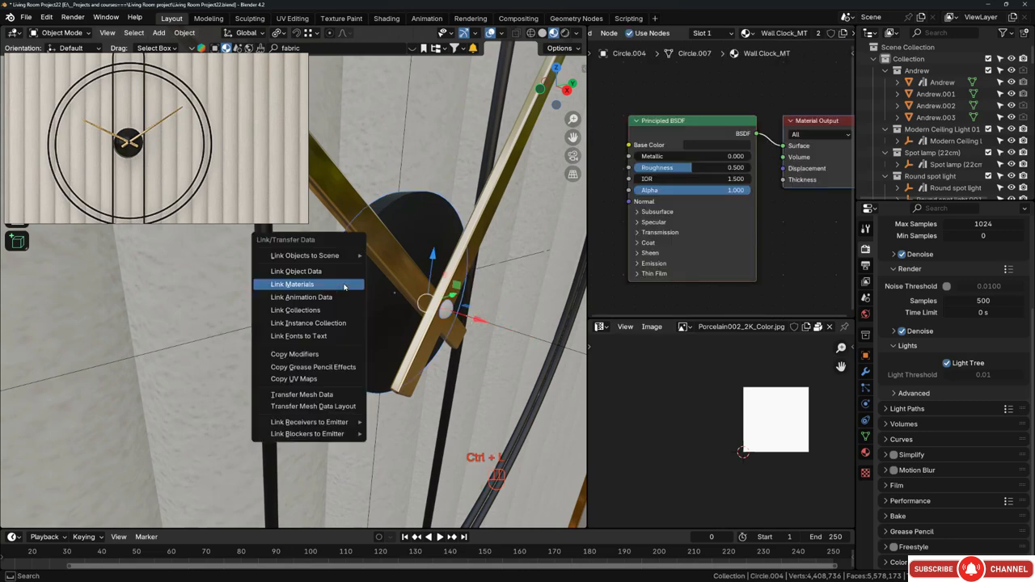
left_click(344, 285)
key("alt+a")
middle_click_drag(330, 293, 394, 305)
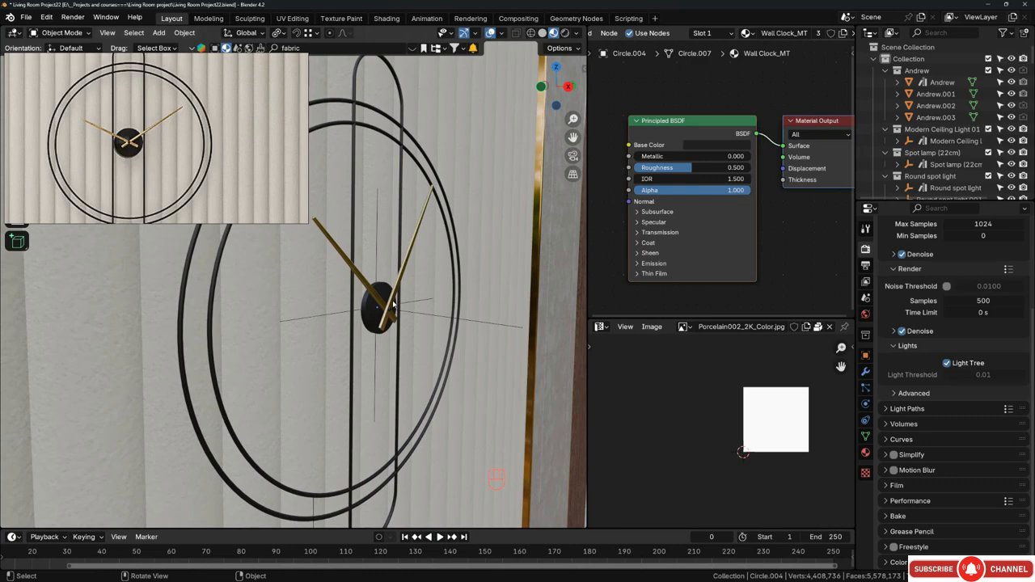
Switch to the camera view framing the TV wall and render the image.
key("KP_0")
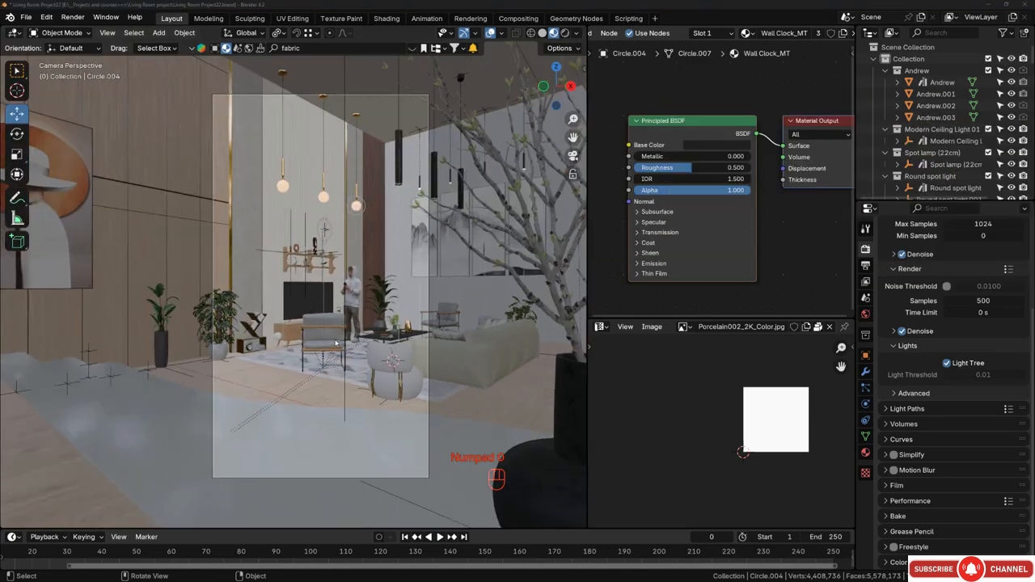
scroll(332, 344, "up", 2)
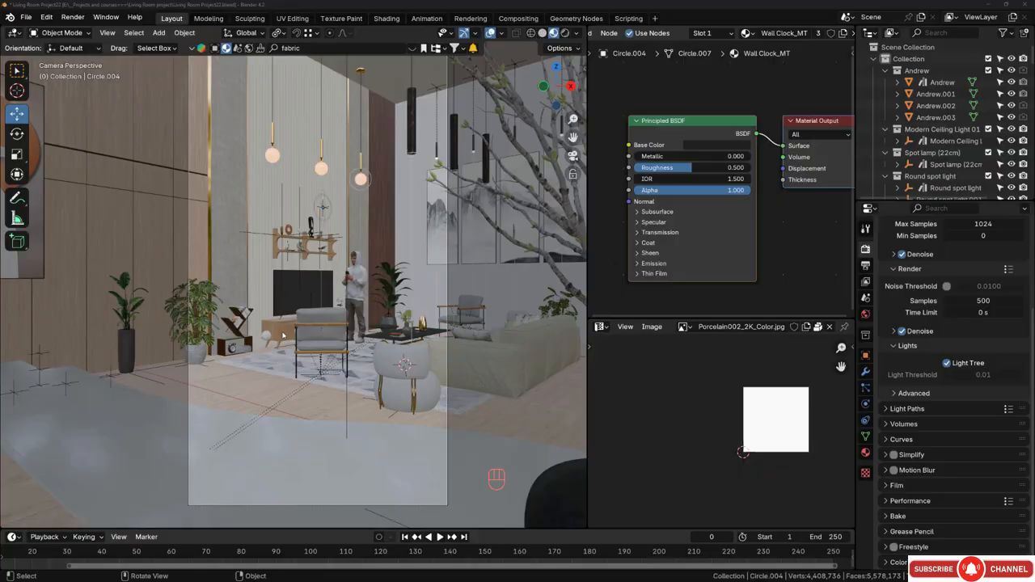
key("F12")
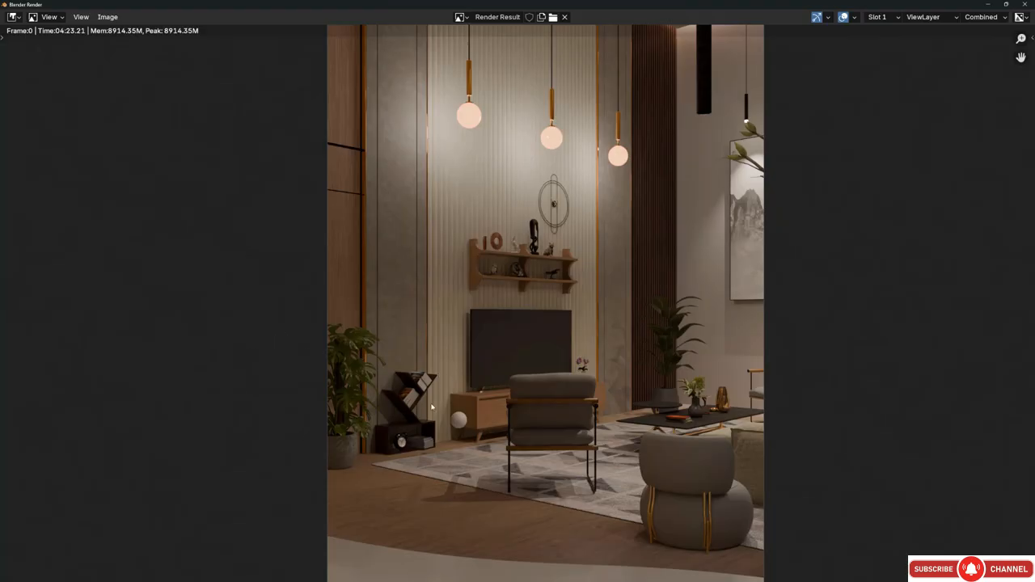
Examine the finished render around the bookshelf, TV stand and white sphere, and close the render window.
scroll(432, 407, "up", 7)
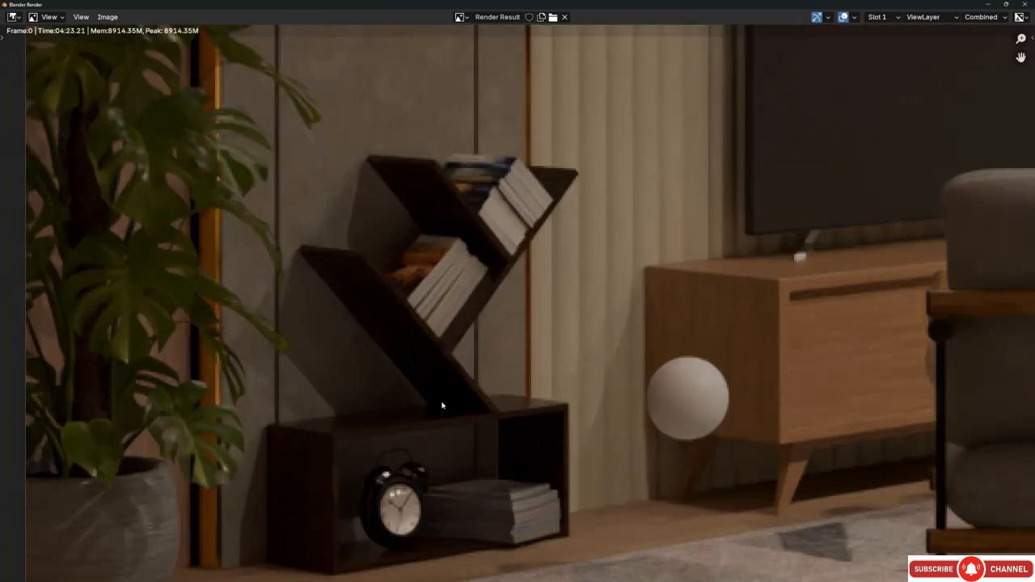
scroll(453, 393, "down", 2)
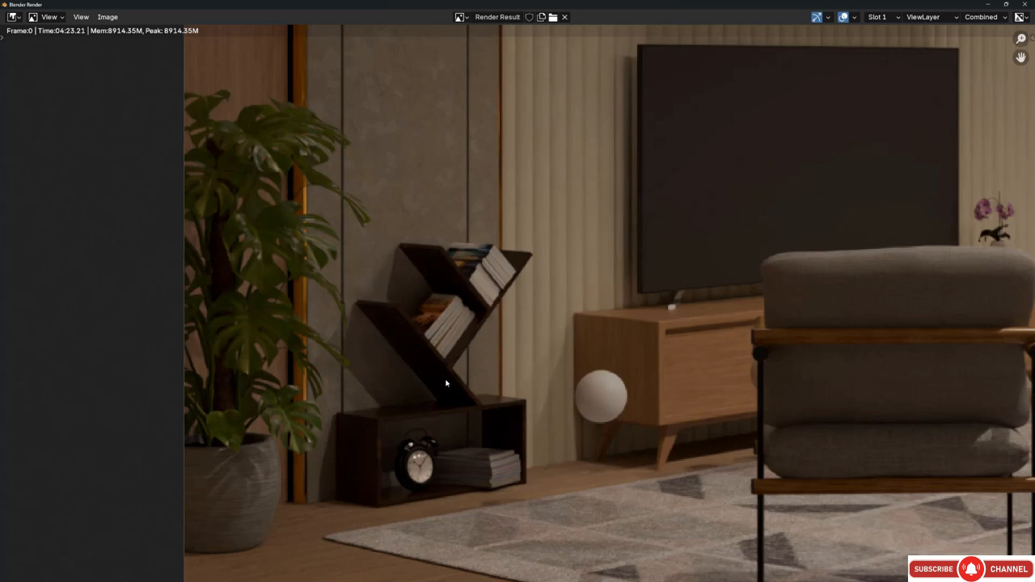
scroll(473, 402, "down", 2)
scroll(519, 407, "up", 2)
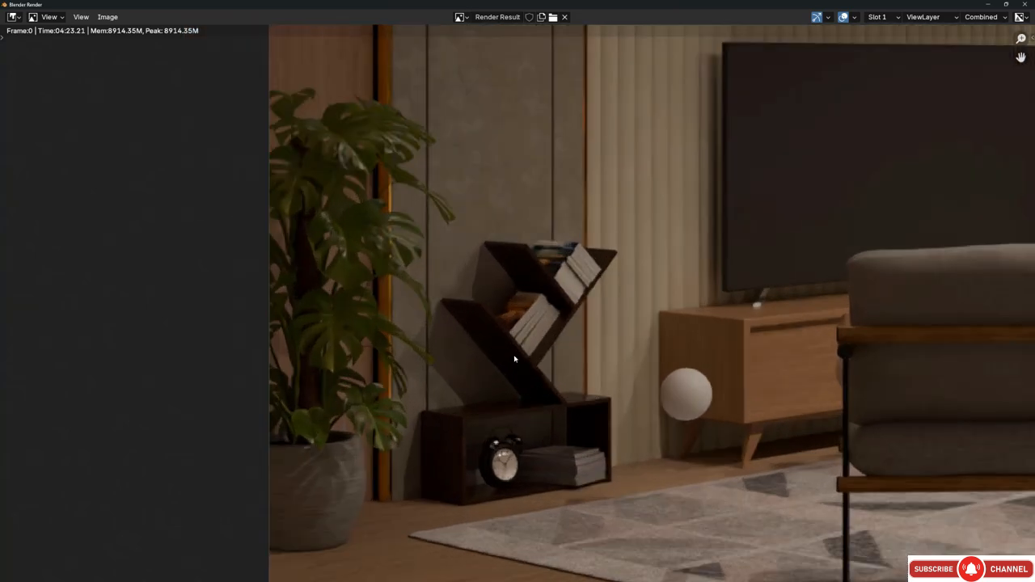
scroll(510, 361, "down", 2)
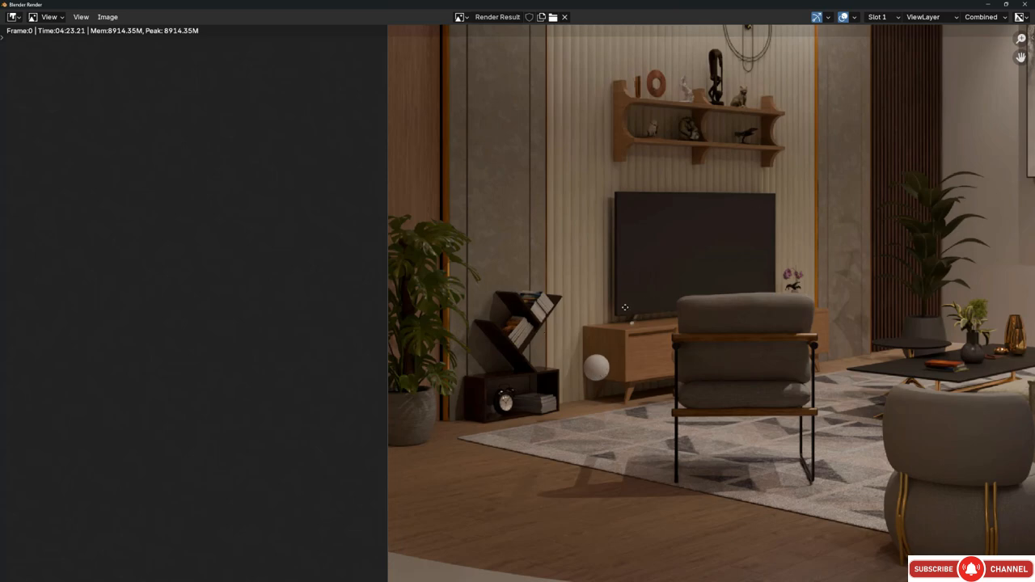
middle_click_drag(625, 307, 527, 361)
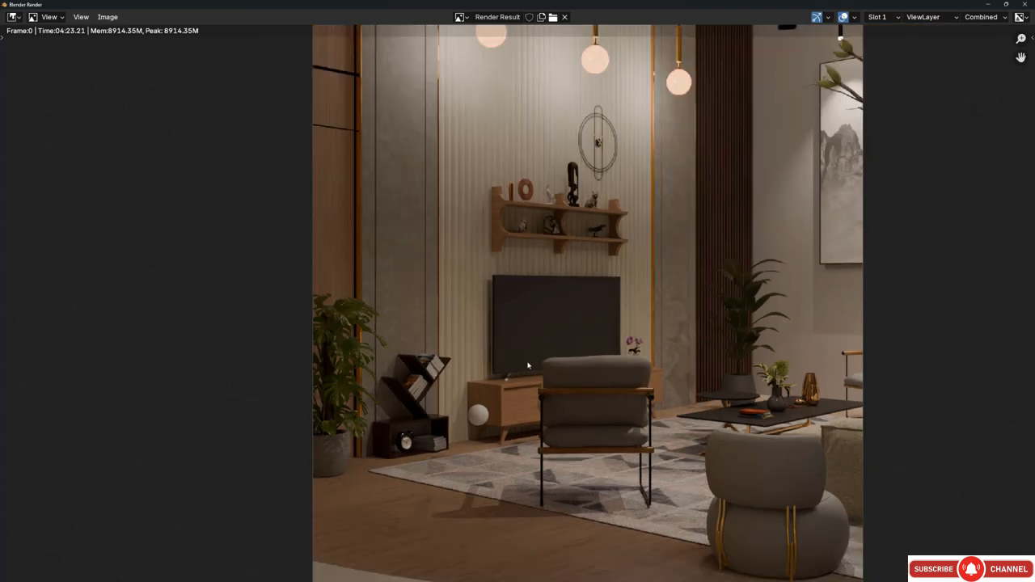
left_click(1019, 6)
Select the four decorative spheres on the floor in front of the TV stand and delete them.
middle_click_drag(264, 464, 261, 334)
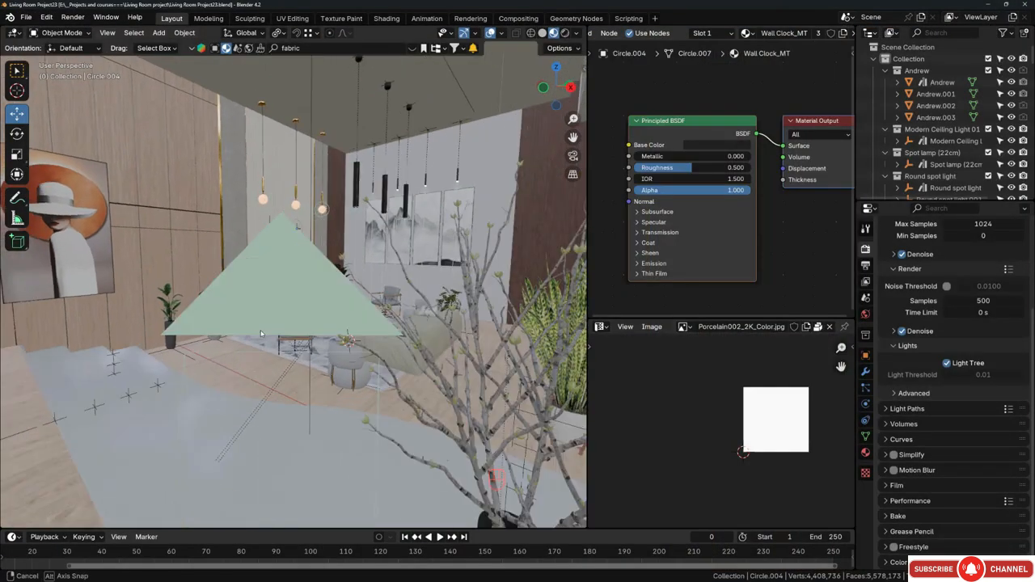
scroll(257, 330, "up", 3)
middle_click_drag(191, 277, 217, 306)
scroll(188, 280, "up", 4)
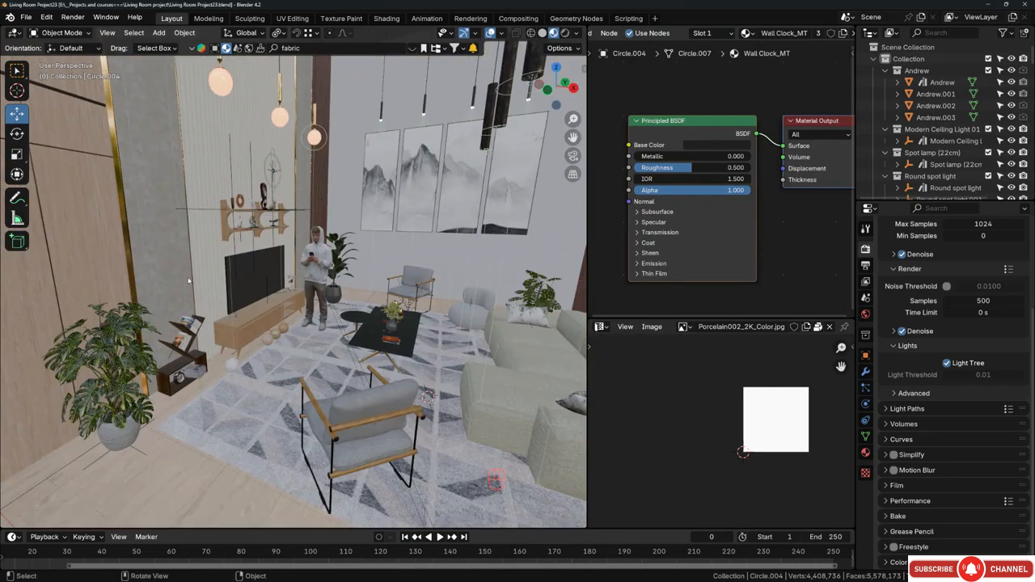
scroll(230, 373, "up", 4)
left_click(254, 420)
middle_click_drag(255, 420, 318, 427)
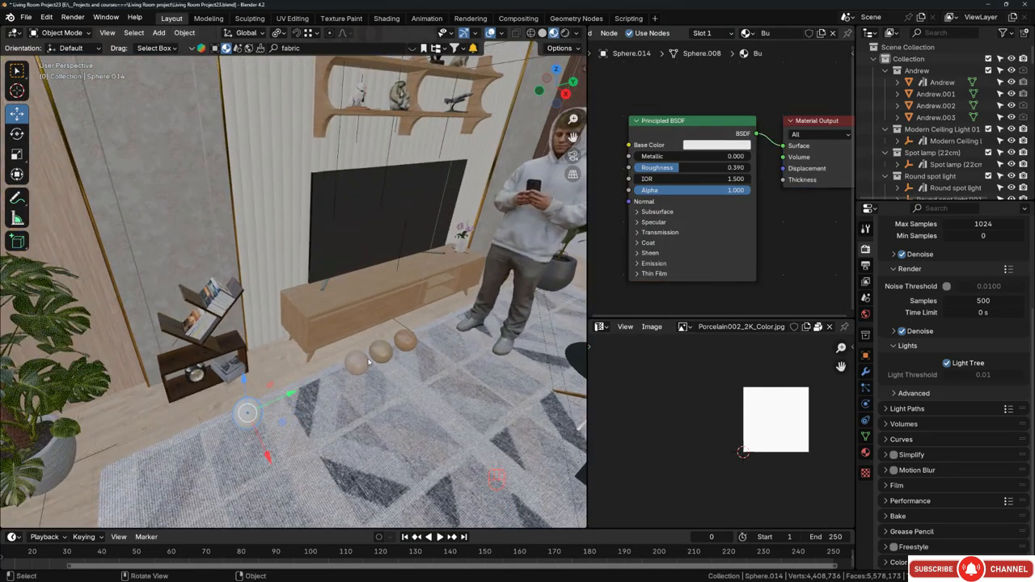
left_click(359, 365, "shift")
left_click(405, 341, "shift")
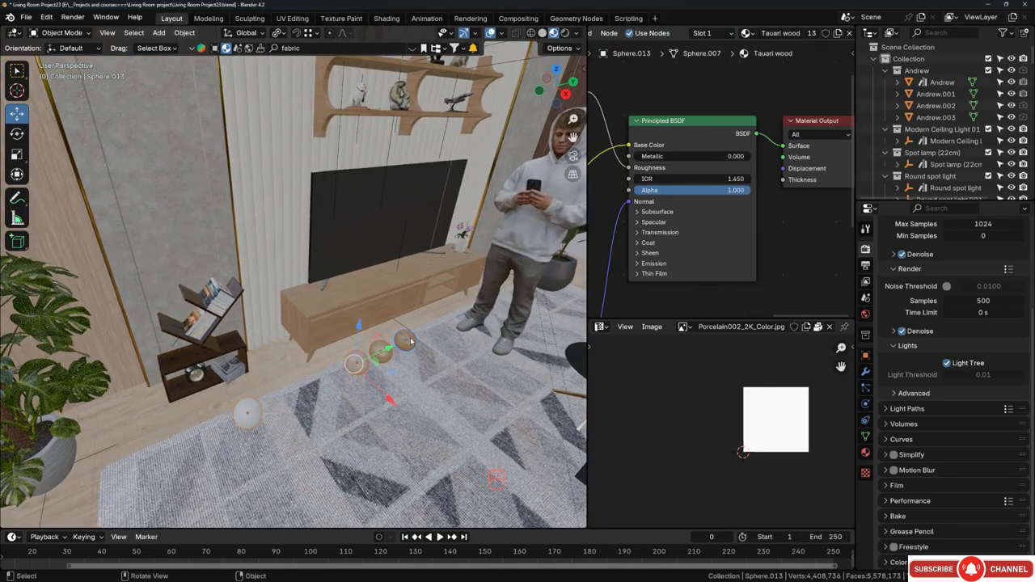
key("Delete")
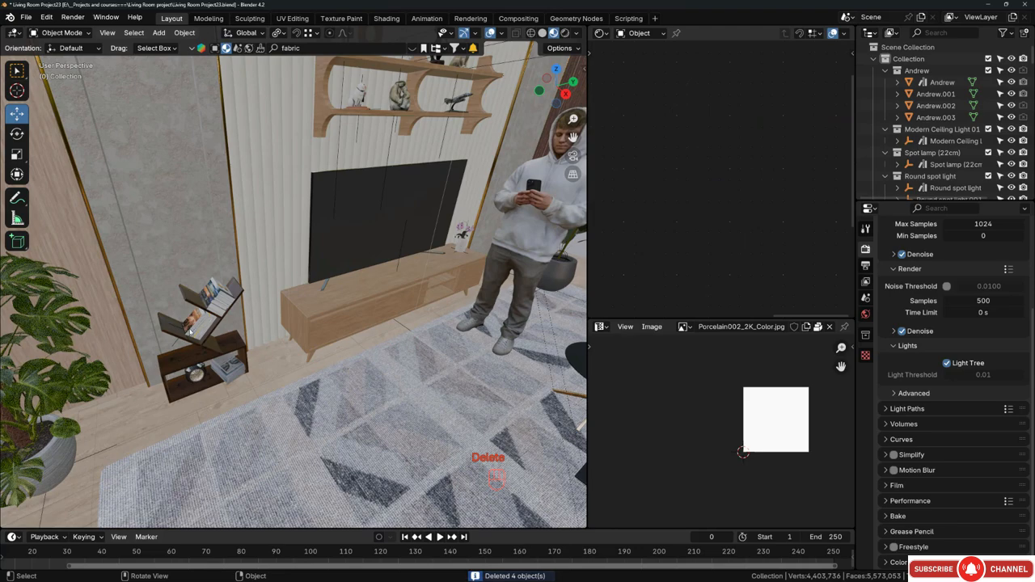
Select the dark bookshelf beside the TV stand and inspect its wood surface and the material's texture nodes.
scroll(189, 332, "up", 6)
left_click(280, 309)
scroll(280, 309, "up", 2)
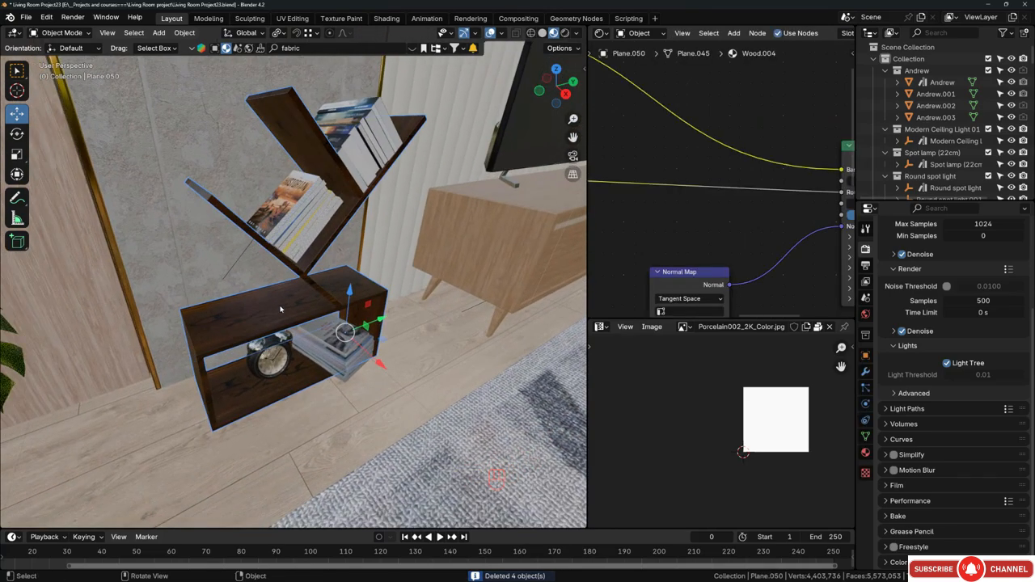
middle_click_drag(281, 309, 294, 330)
scroll(263, 331, "up", 3)
scroll(728, 212, "down", 5)
scroll(699, 212, "up", 2)
middle_click_drag(760, 165, 700, 167)
scroll(661, 169, "up", 3)
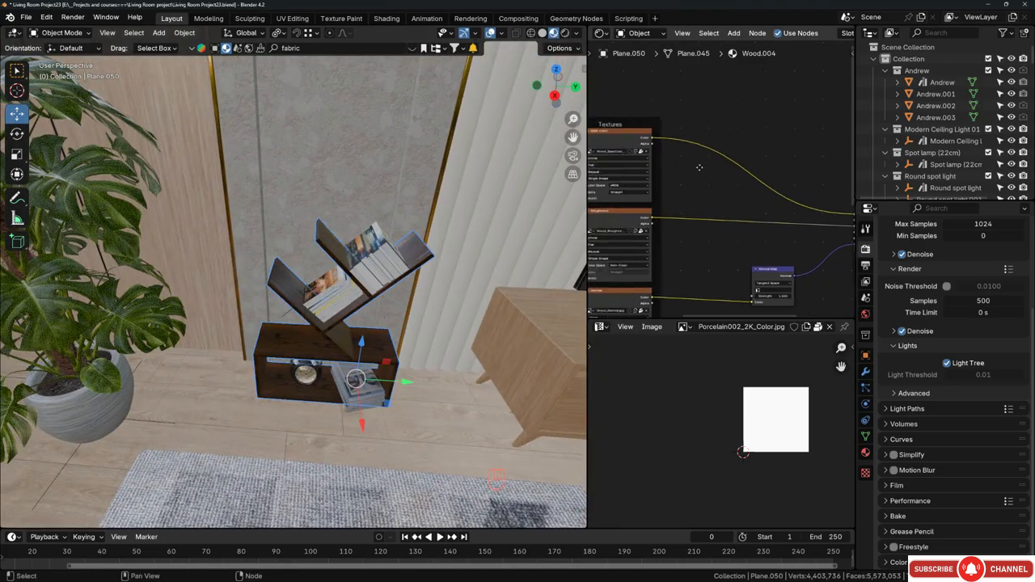
scroll(700, 168, "up", 2)
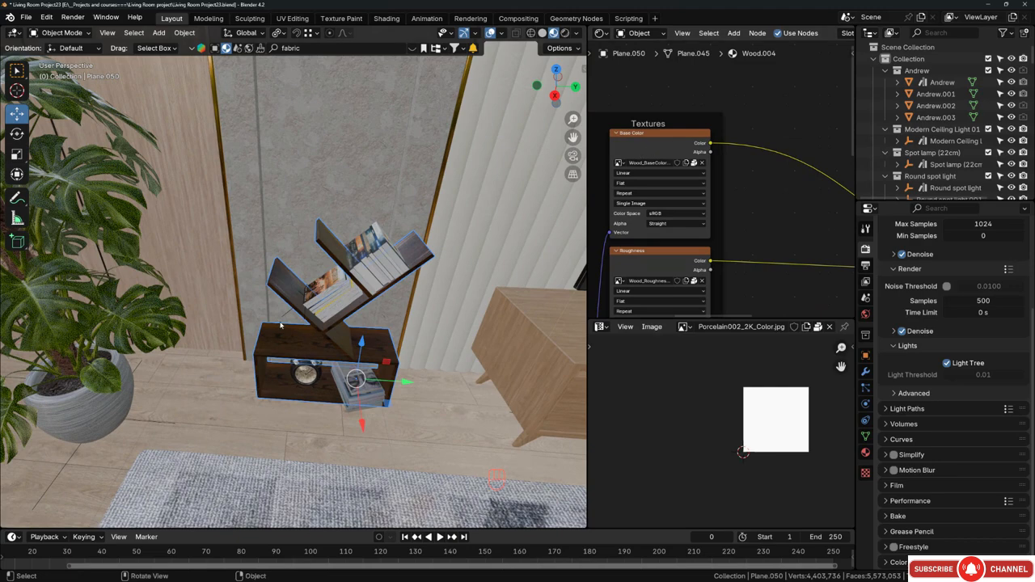
scroll(306, 331, "up", 4)
middle_click_drag(297, 344, 348, 340)
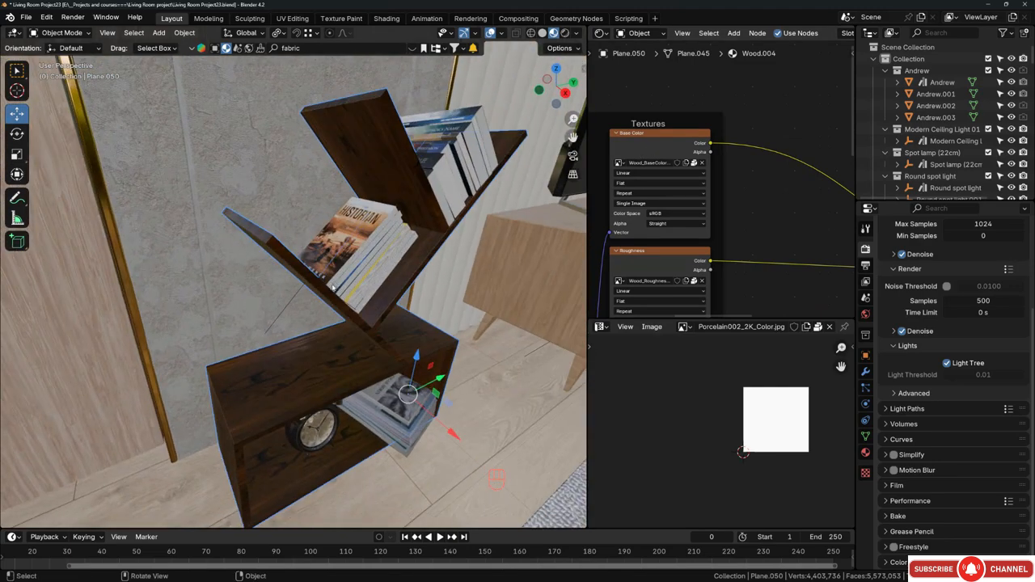
scroll(332, 288, "down", 2)
middle_click_drag(334, 299, 331, 345)
scroll(264, 337, "down", 2)
scroll(332, 344, "up", 2)
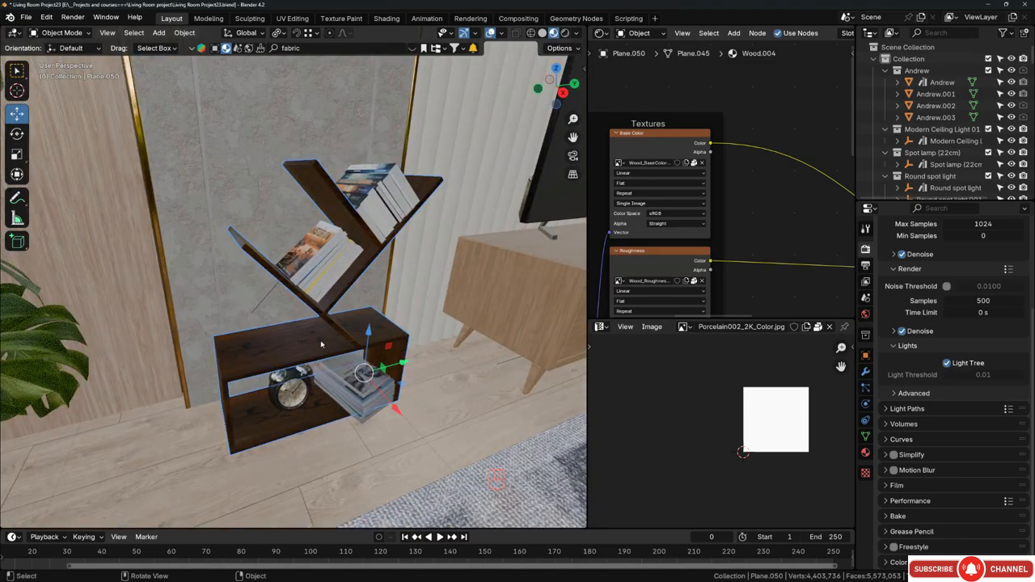
Link the TV stand's Tauari wood material to the bookshelf and clear the selection.
key("shift")
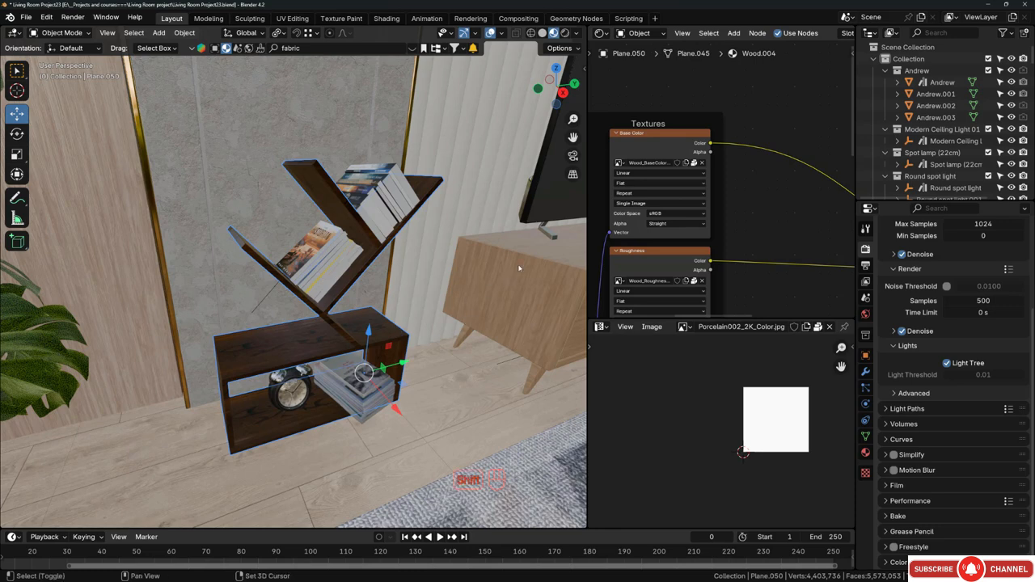
left_click(518, 274)
key("ctrl")
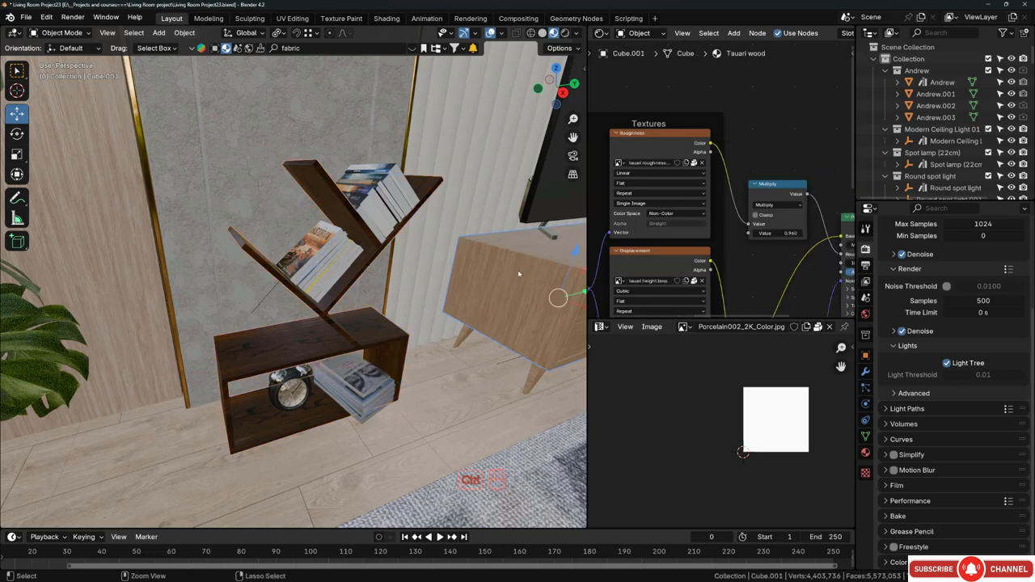
key("ctrl+l")
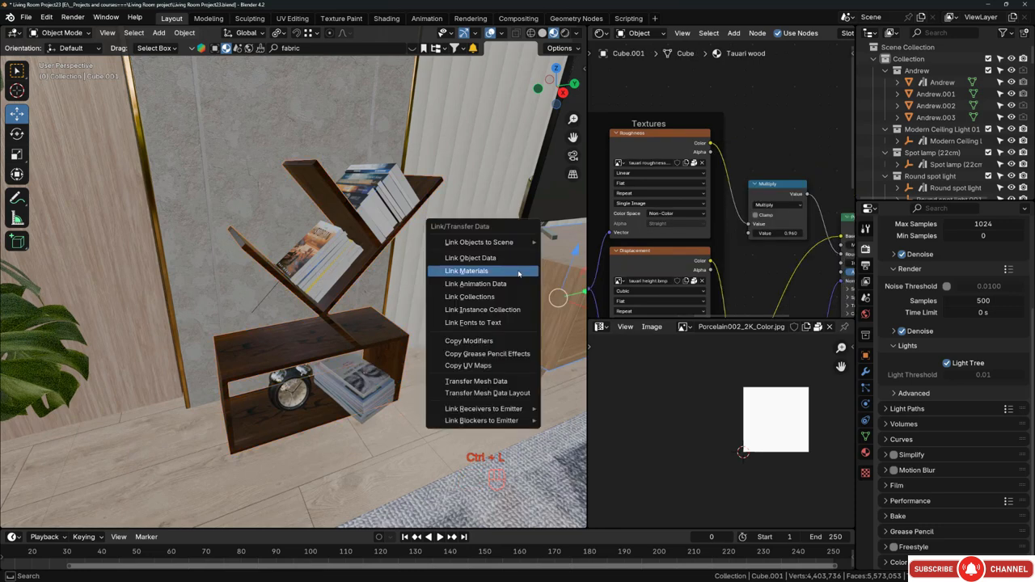
left_click(518, 273)
middle_click_drag(361, 344, 324, 340)
key("alt+a")
scroll(347, 309, "up", 3)
scroll(329, 354, "down", 6)
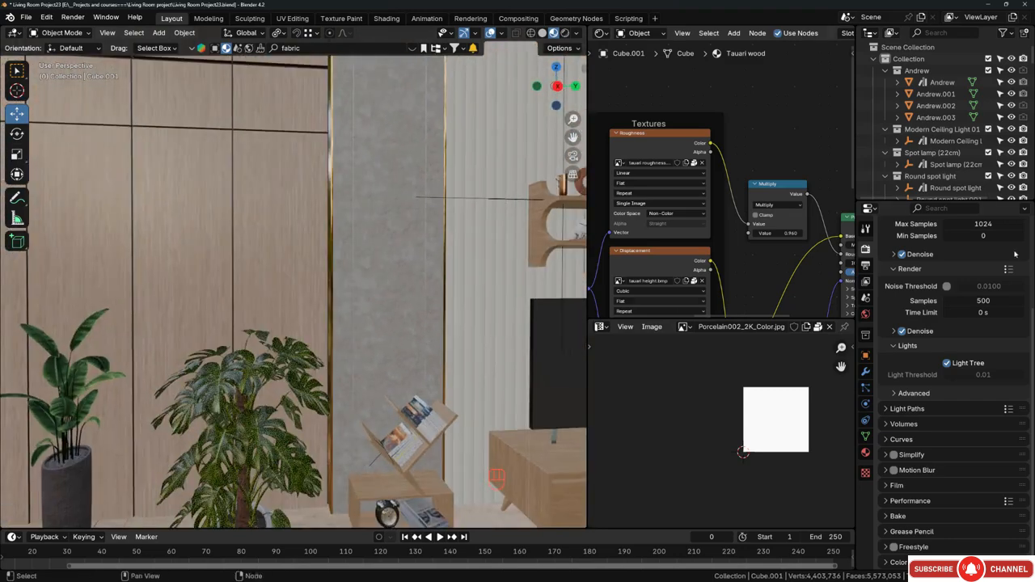
Reopen the last render and examine the wood wall panels and their dark grooves beside the gold trim.
middle_click_drag(457, 267, 404, 270)
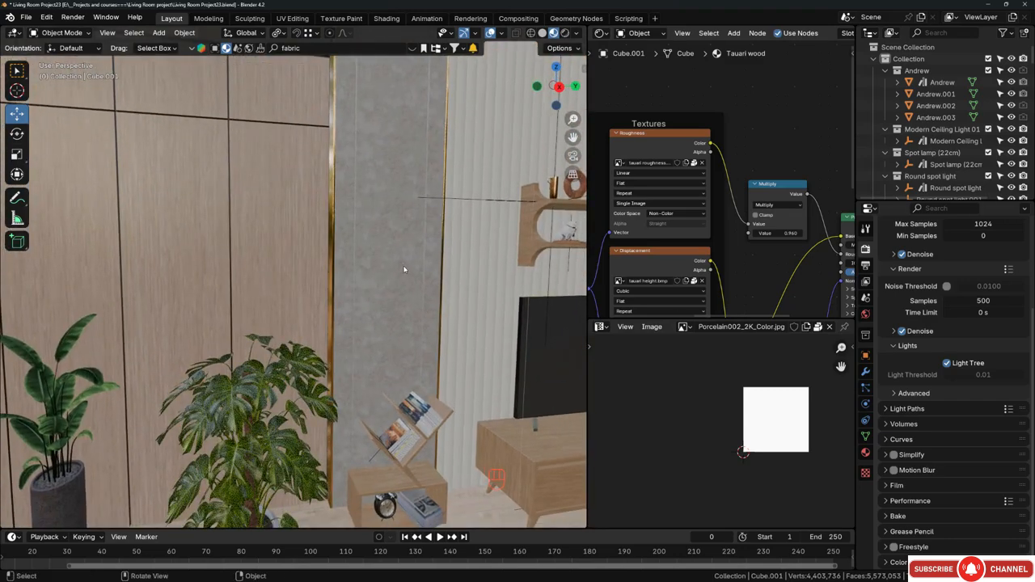
key("F11")
scroll(322, 159, "up", 6)
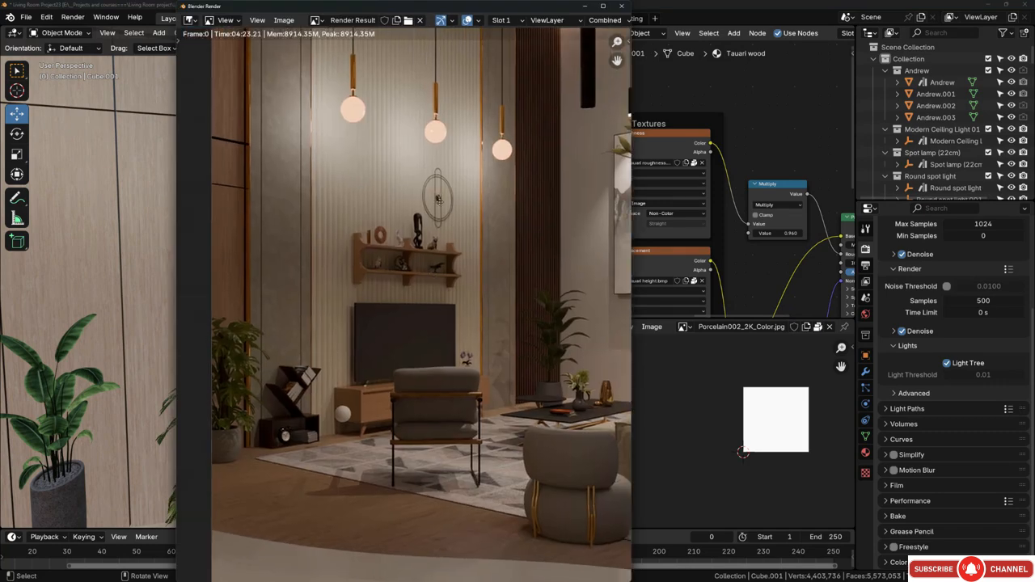
scroll(427, 197, "up", 2)
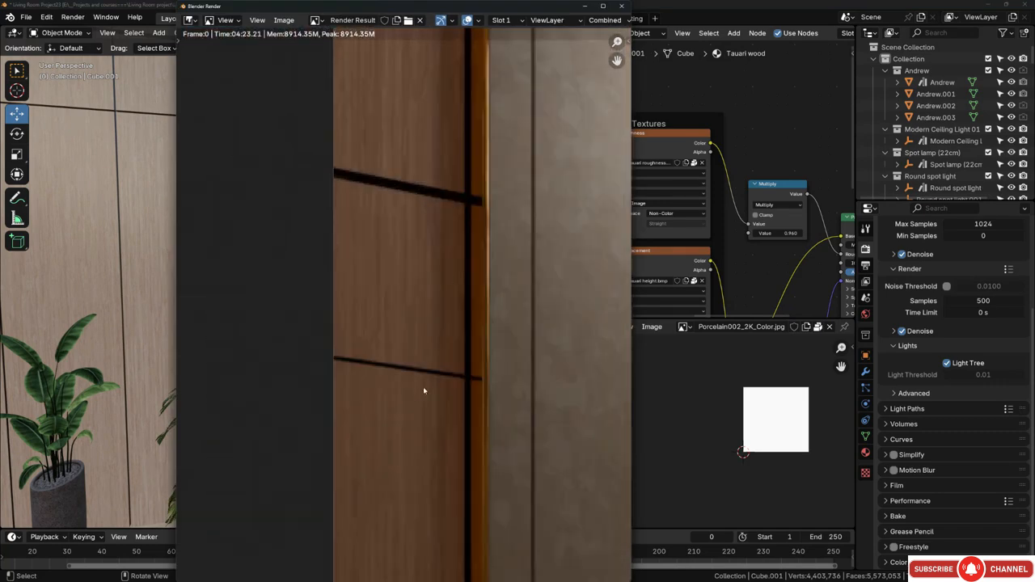
scroll(420, 230, "down", 2)
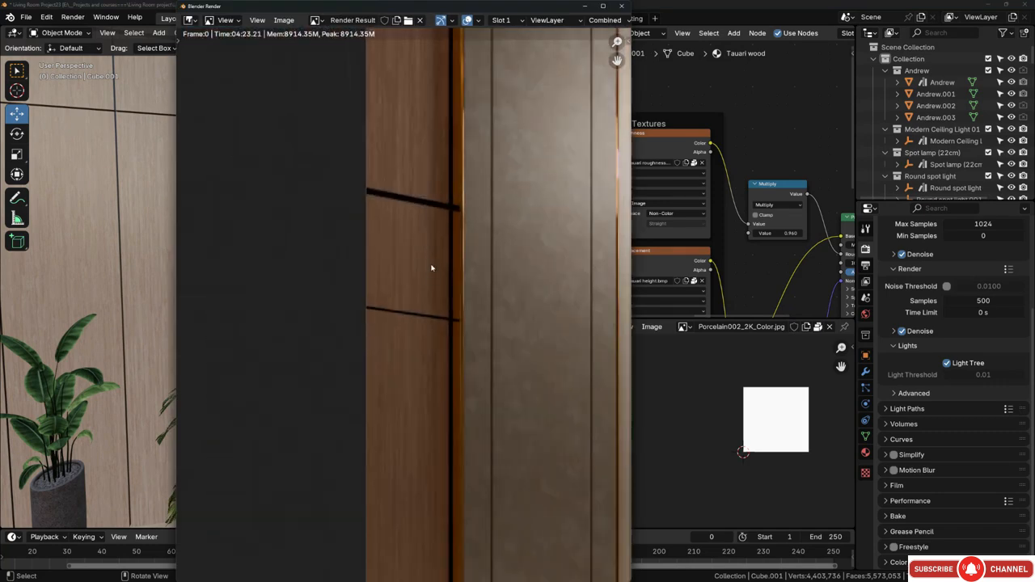
scroll(437, 229, "down", 3)
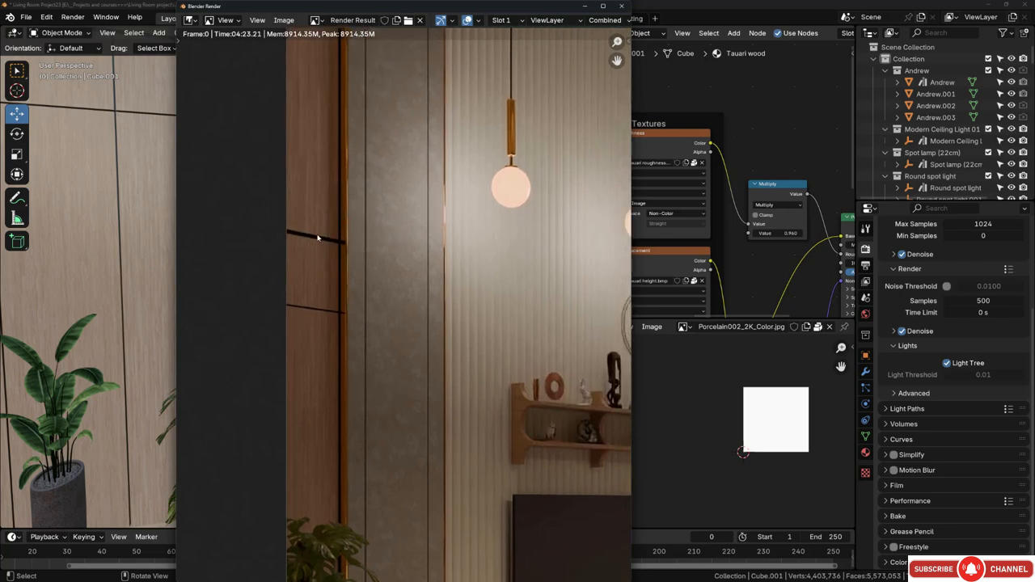
scroll(332, 246, "down", 2)
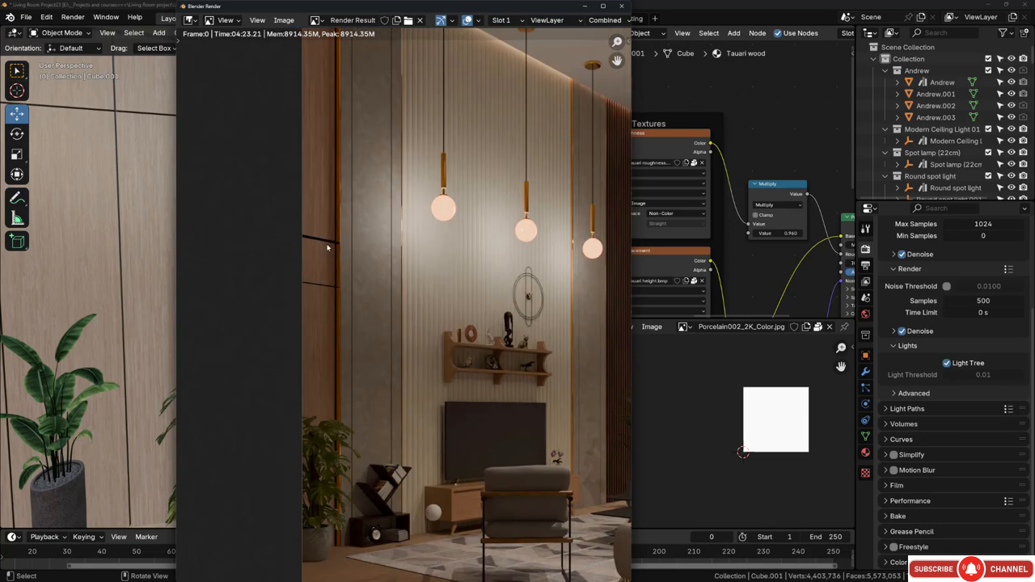
Close the render, select the wood wall panel and show its Wood_Dark.004 color nodes in a widened node editor.
left_click(369, 250)
left_click(621, 6)
left_click(164, 222)
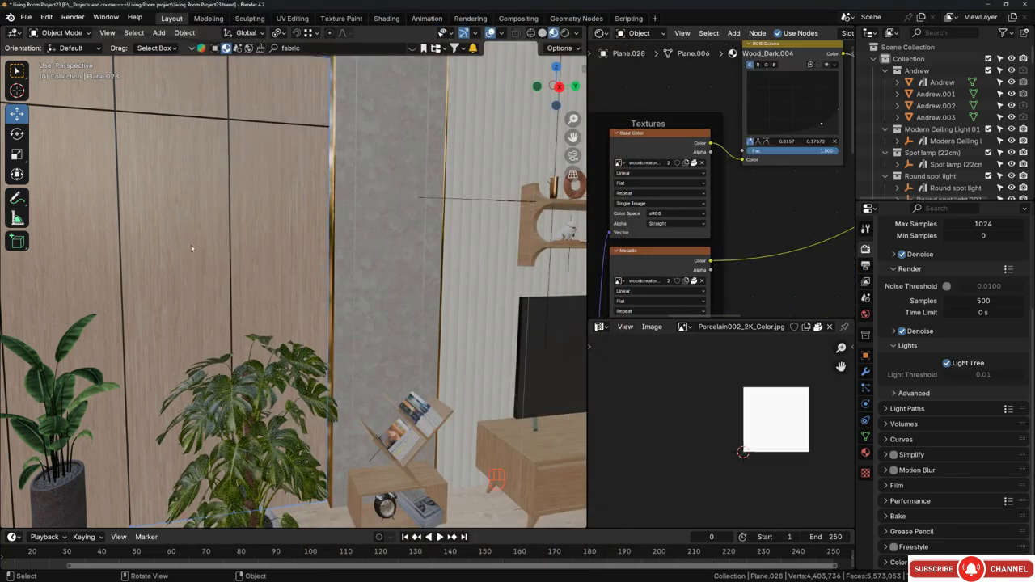
left_click(866, 453)
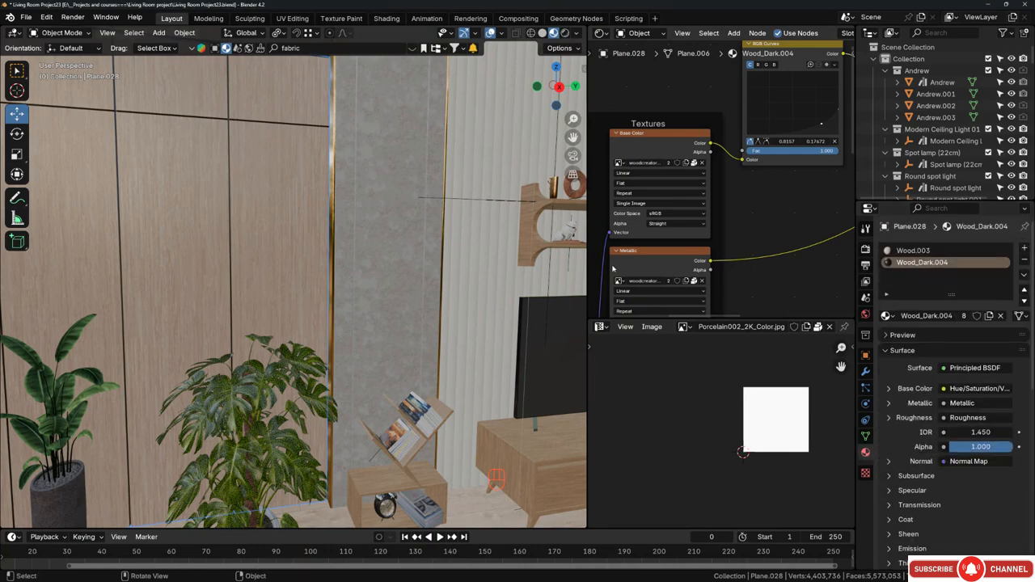
left_click_drag(588, 235, 222, 234)
scroll(583, 237, "down", 1)
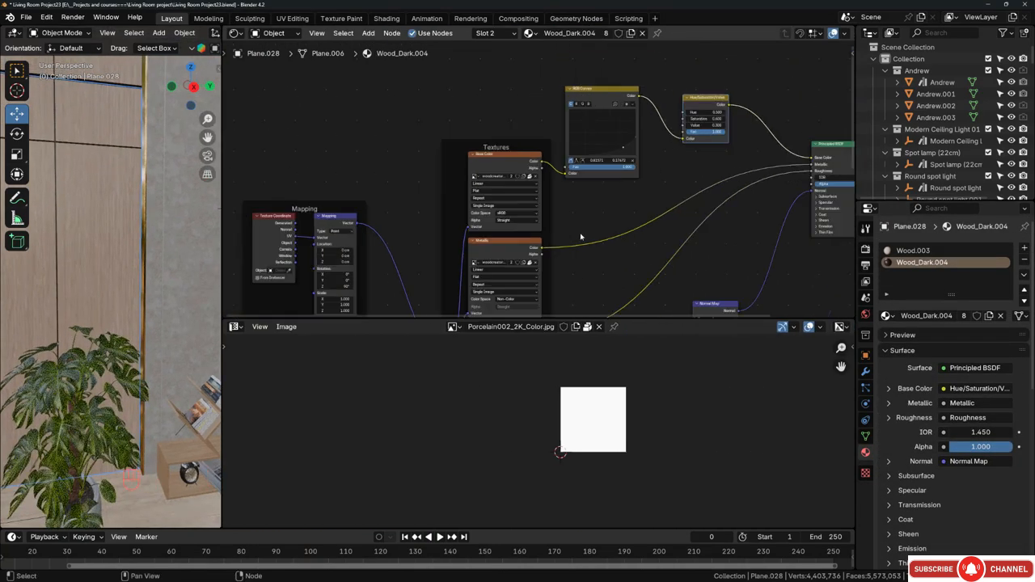
middle_click_drag(651, 219, 574, 296)
scroll(552, 247, "up", 1)
scroll(550, 247, "up", 3)
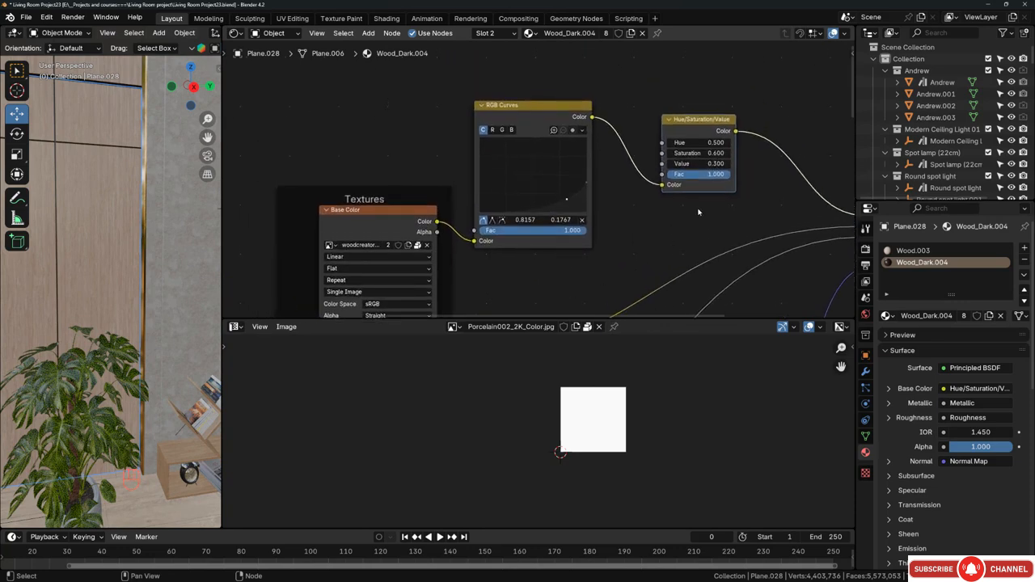
scroll(651, 231, "up", 1)
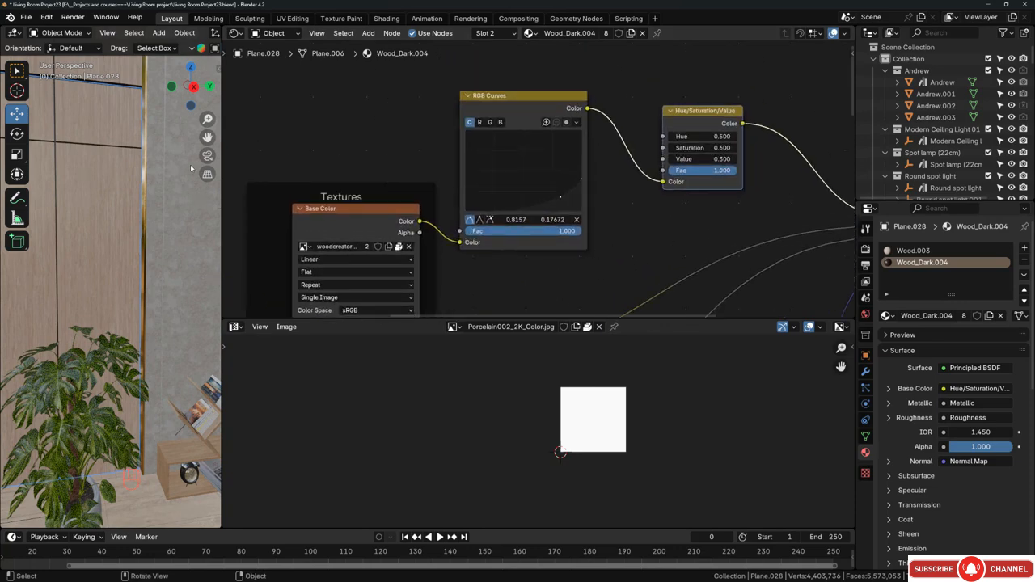
Set the Value of Wood_Dark.004's Hue/Saturation/Value node to 1, check the wall panel's grooves and clear the selection.
scroll(102, 87, "up", 5)
middle_click_drag(102, 86, 77, 192, "shift")
scroll(84, 204, "up", 10)
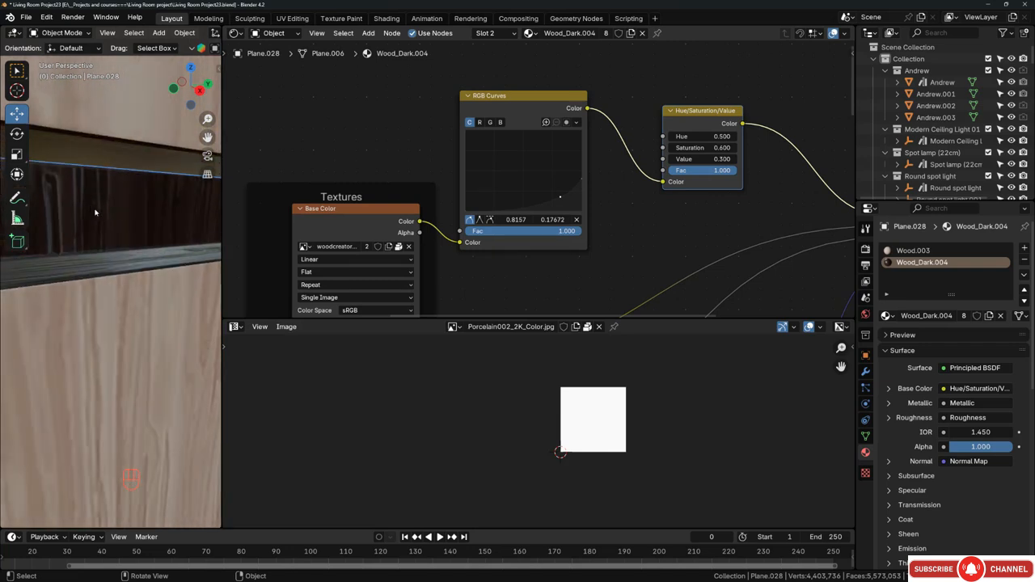
scroll(752, 180, "up", 2)
left_click(648, 206)
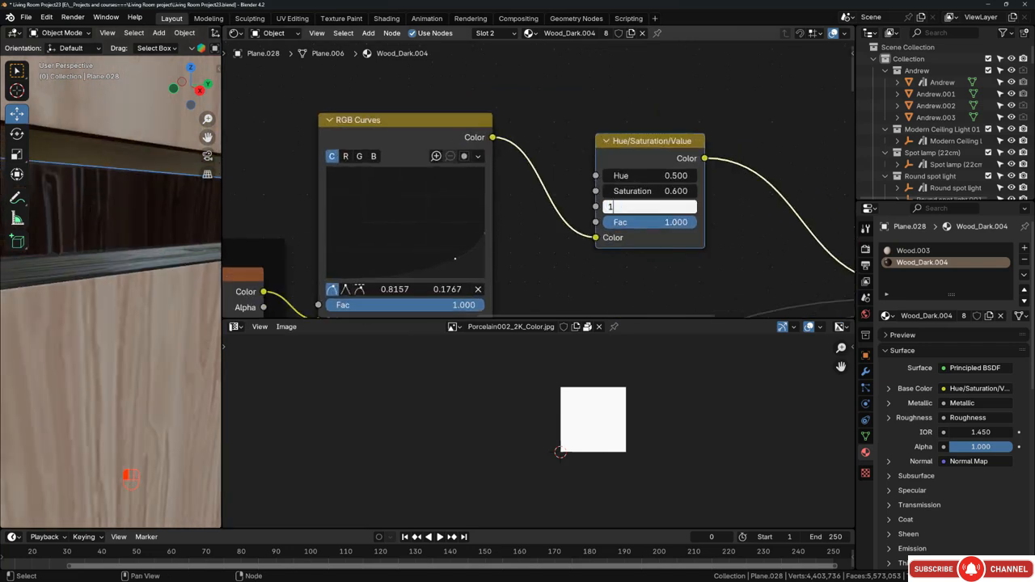
type("1")
key("Return")
scroll(185, 245, "down", 6)
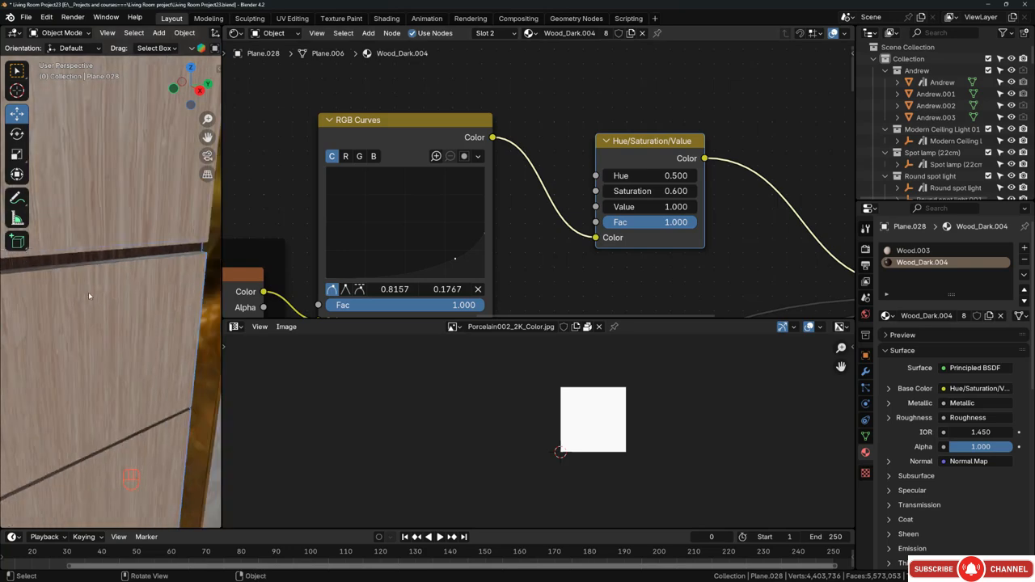
mouse_move(89, 296)
middle_mouse_down()
mouse_move(127, 303)
mouse_move(110, 297)
mouse_move(118, 375)
mouse_move(45, 278)
mouse_move(89, 279)
middle_mouse_up()
key("alt+a")
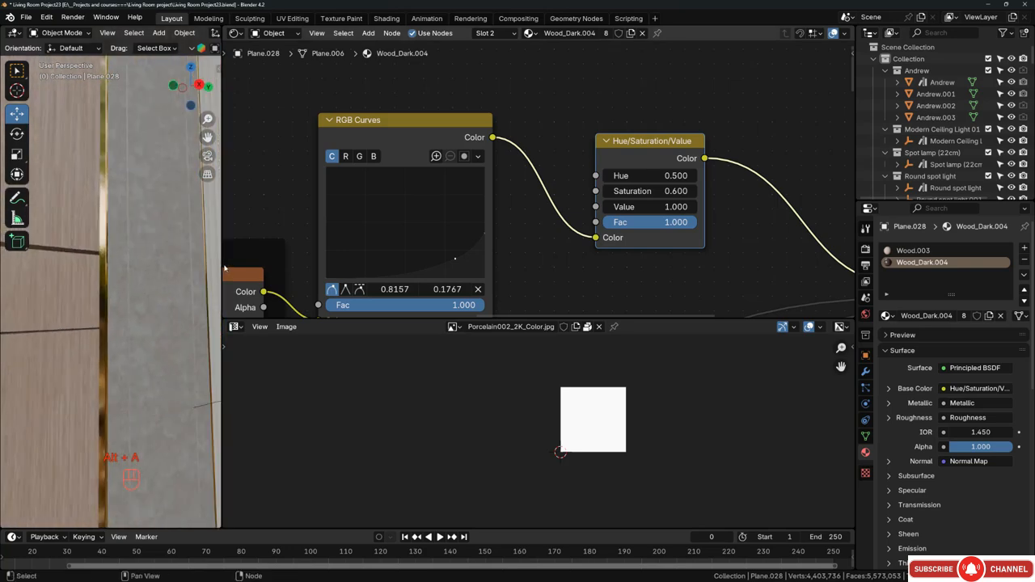
Widen the 3D viewport, walk through the living room toward the curved steps and return to the camera view.
left_click_drag(222, 265, 691, 259)
scroll(256, 247, "down", 5)
middle_click_drag(503, 360, 377, 255)
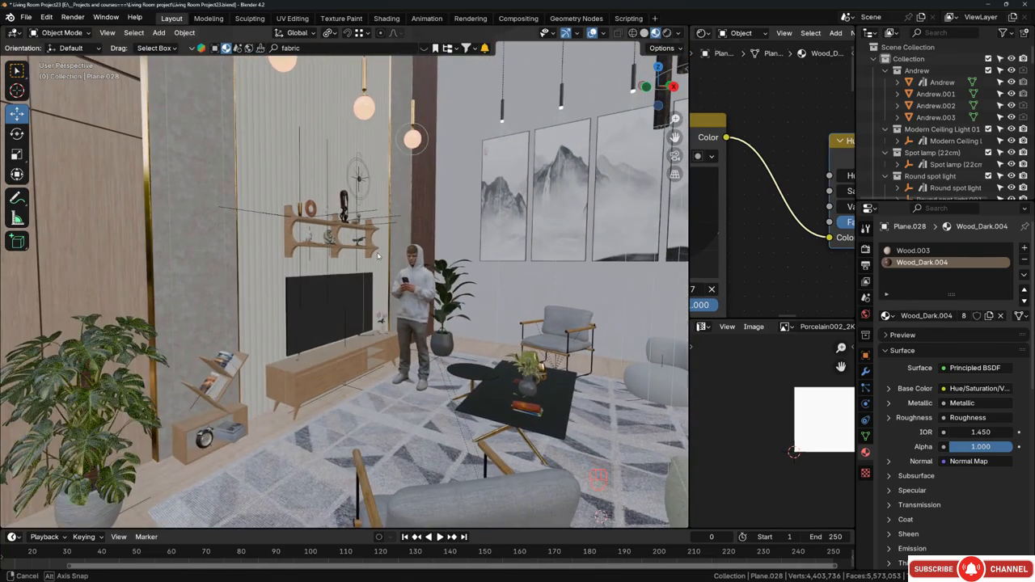
key("shift+grave")
key("w")
key("d")
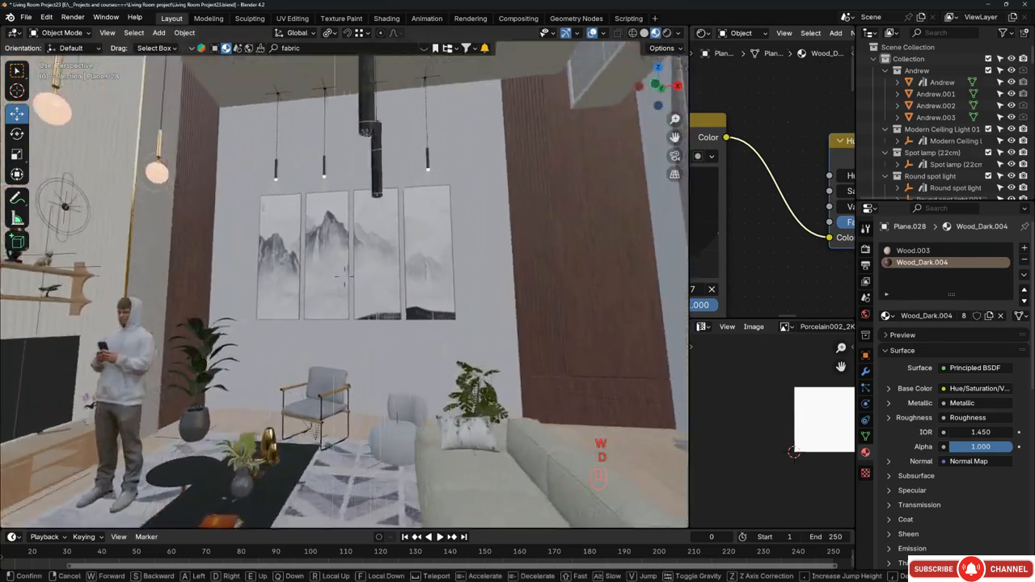
key("d")
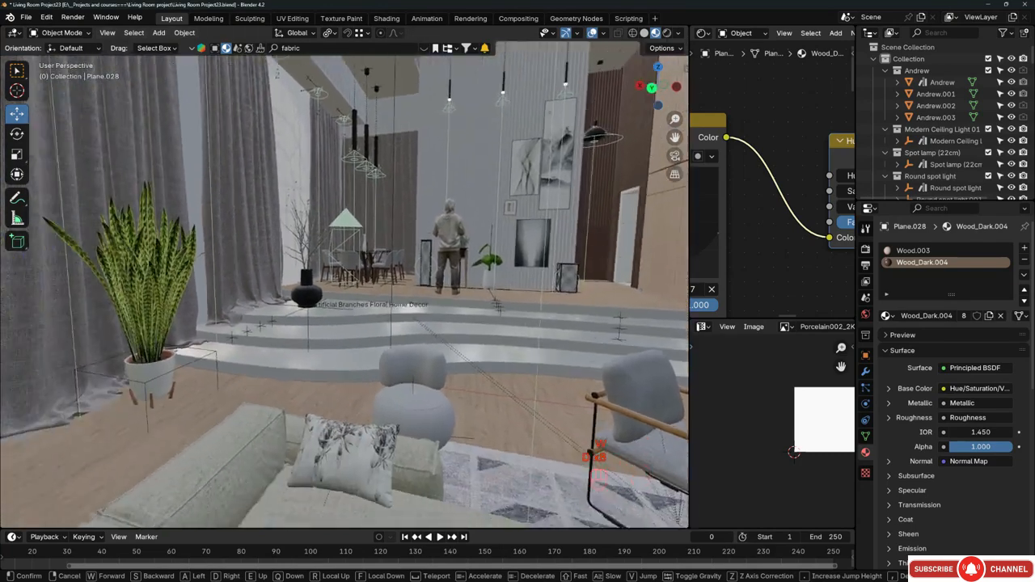
key("w")
key("s")
left_click(370, 260)
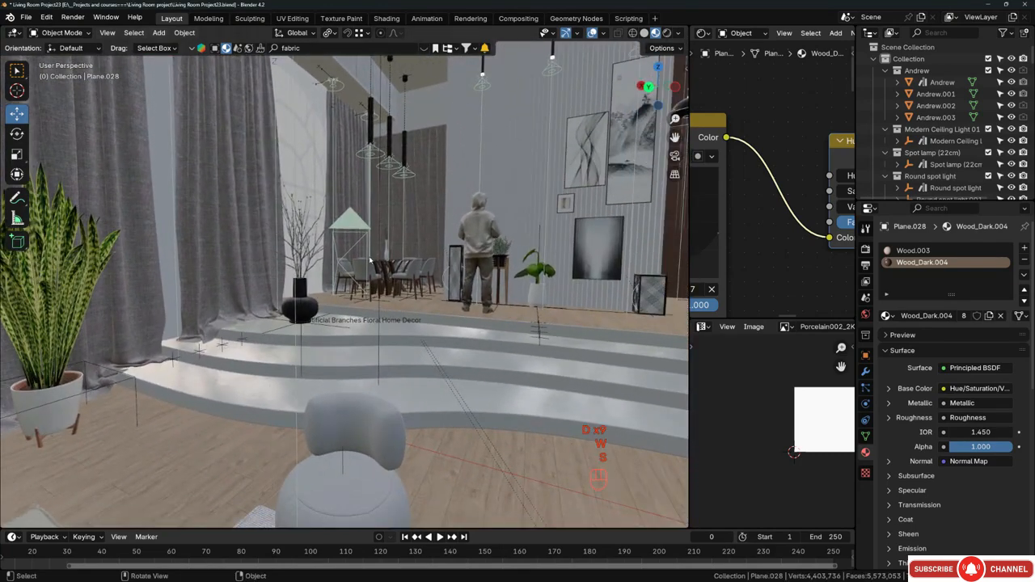
key("KP_0")
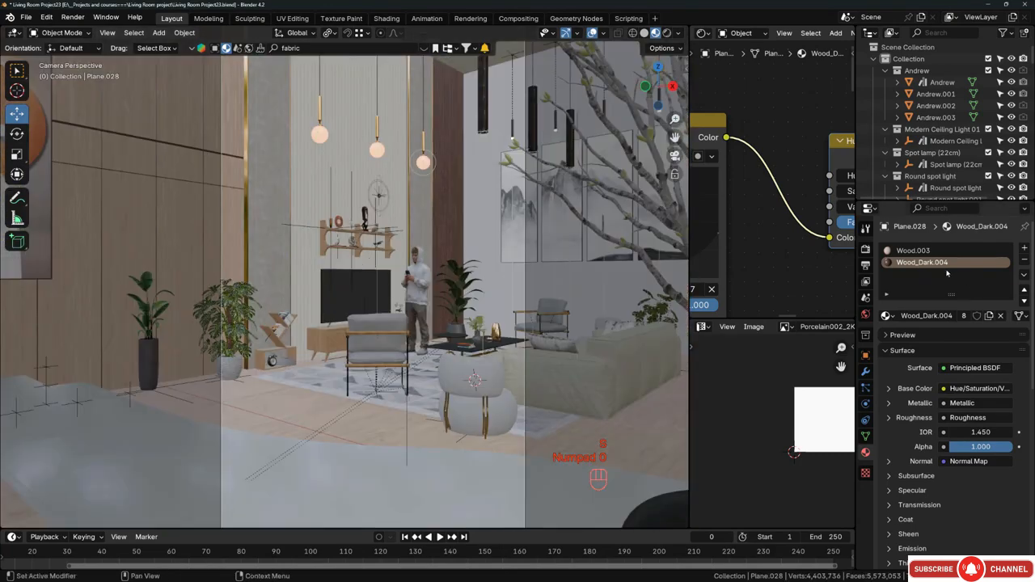
Set the render resolution scale to 200% and fit the whole camera frame in the viewport.
left_click(866, 248)
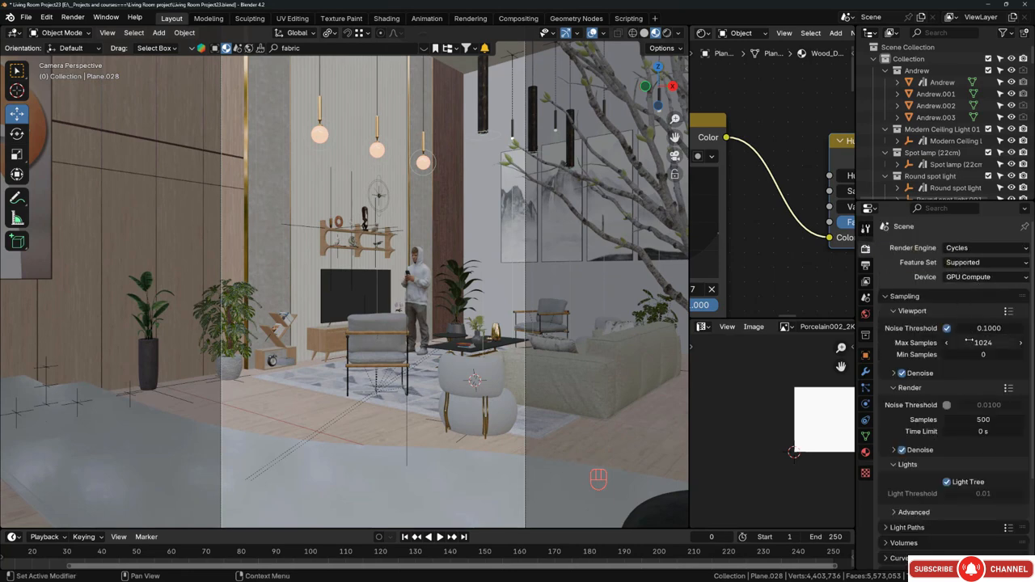
left_click(867, 264)
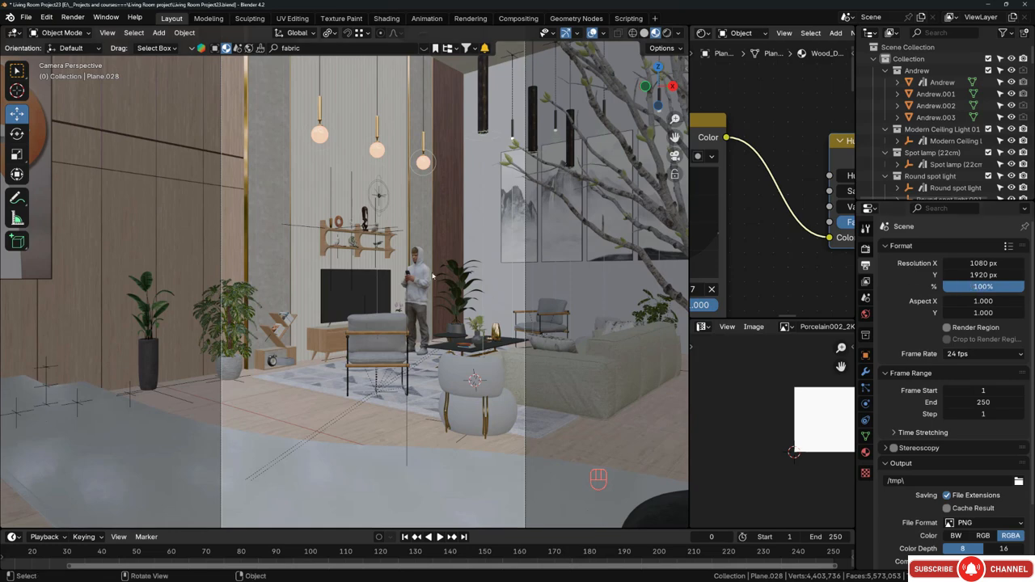
scroll(418, 275, "down", 3)
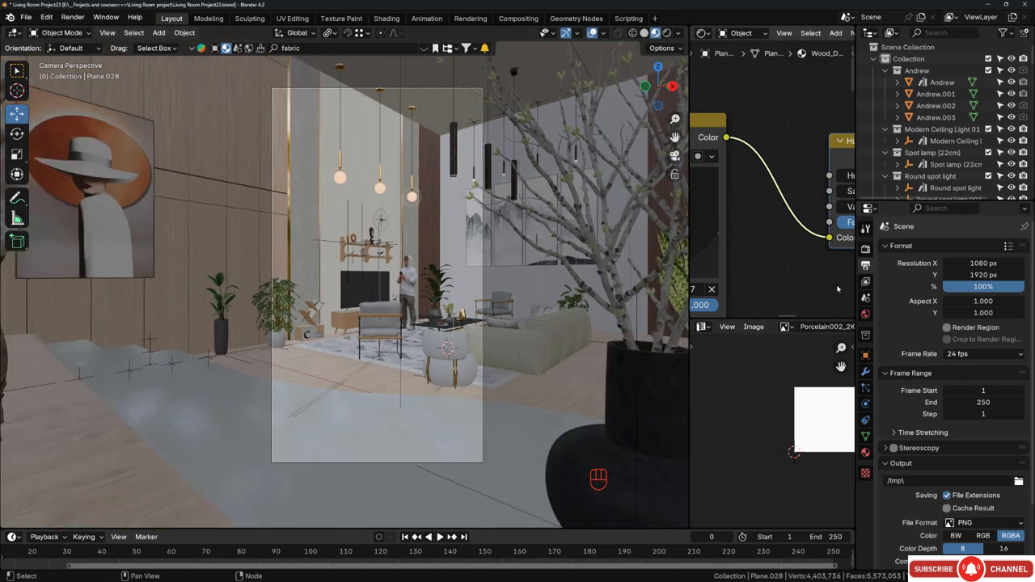
left_click(984, 288)
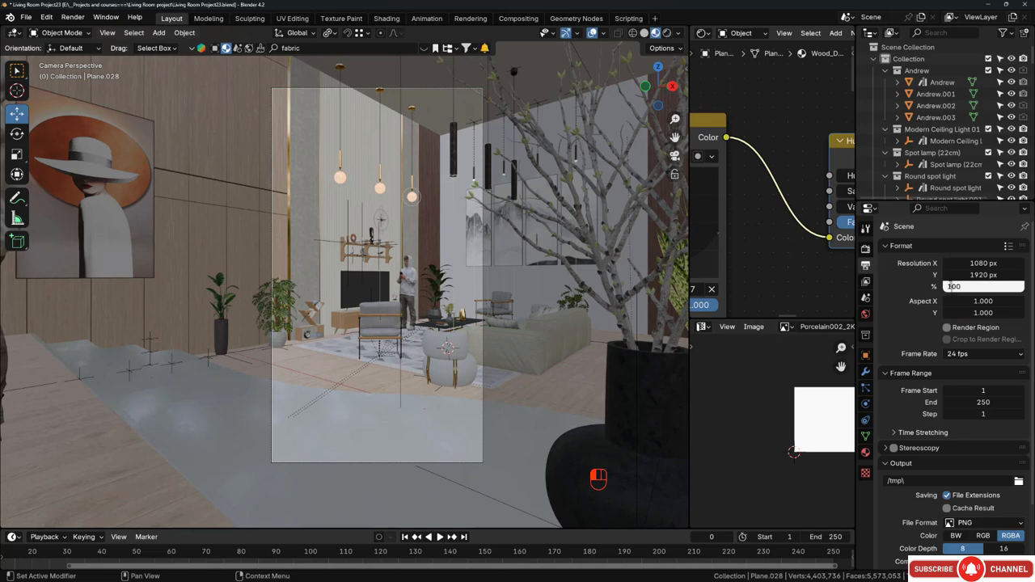
key("Return")
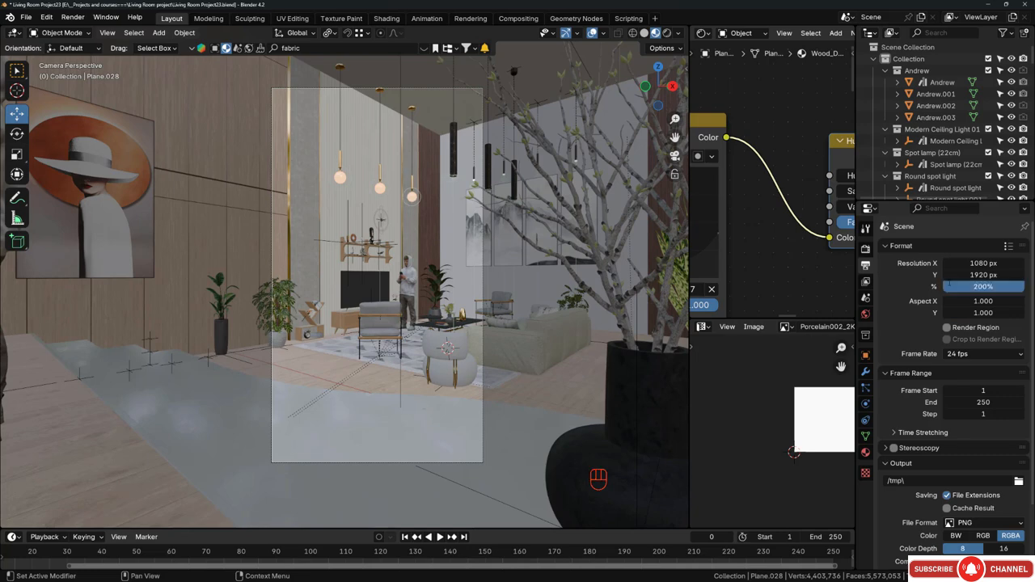
scroll(421, 323, "up", 1)
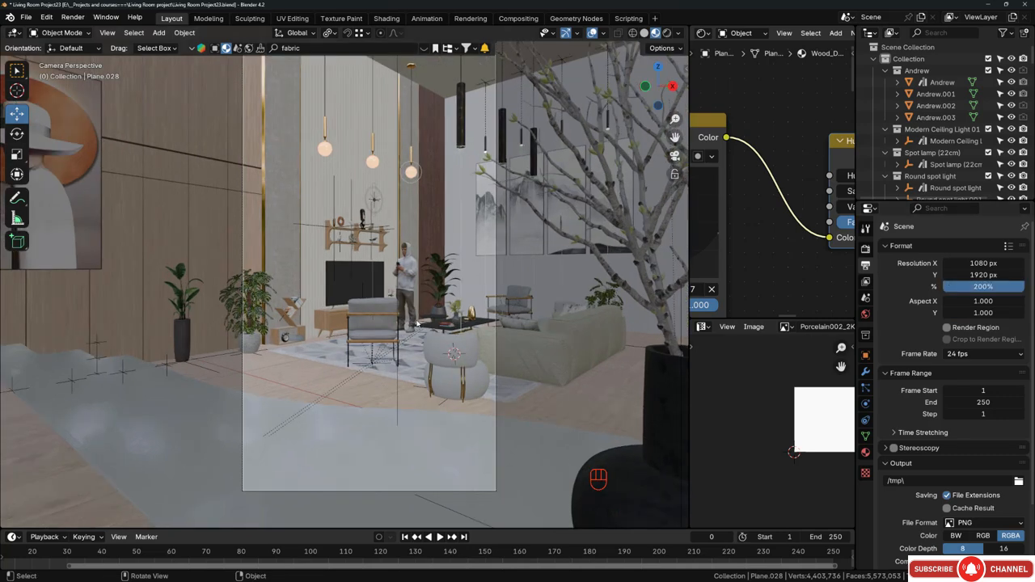
middle_click_drag(406, 315, 413, 337, "shift")
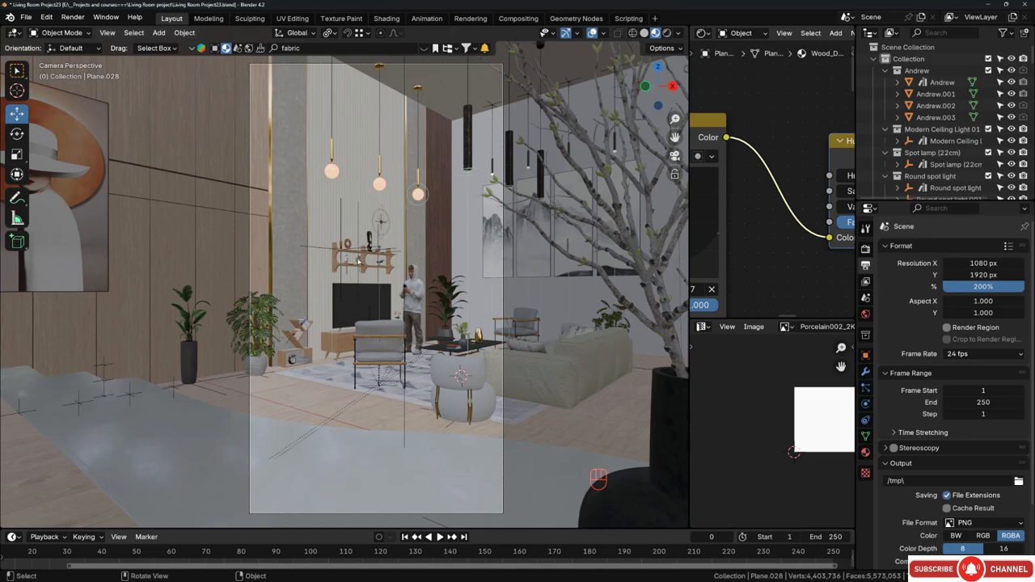
Save the project file and render the image from the current camera.
key("ctrl")
key("ctrl+s")
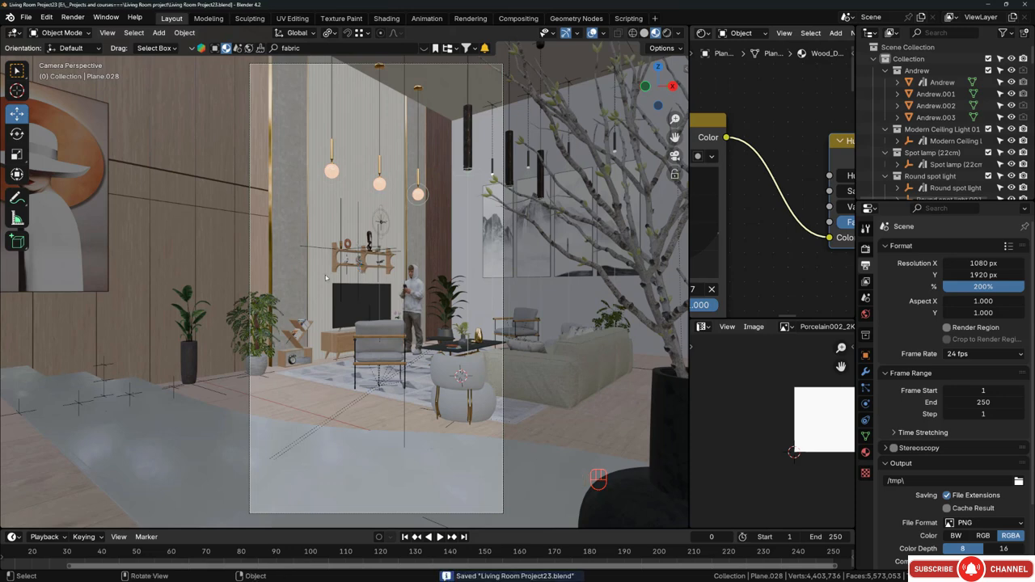
key("F12")
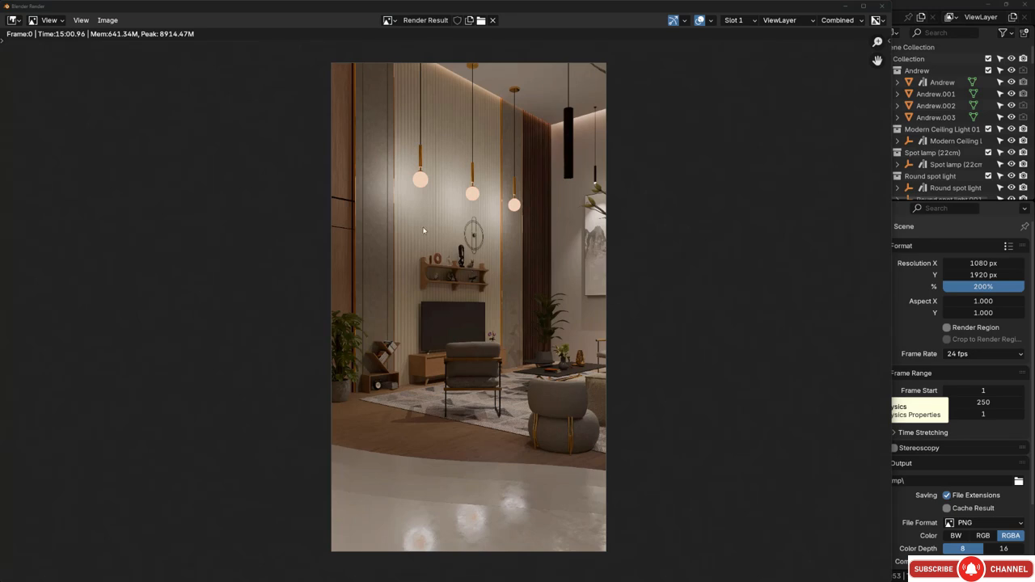
Magnify the finished render and examine the pendant lamps, wall shelf, TV stand, bookshelf, seating and glossy floor.
left_click(81, 21)
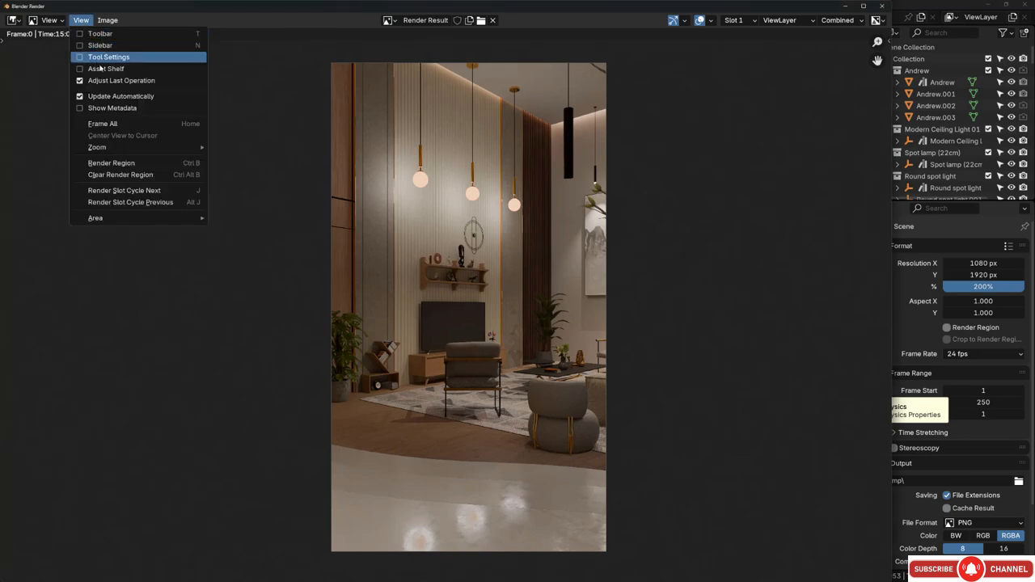
mouse_move(110, 147)
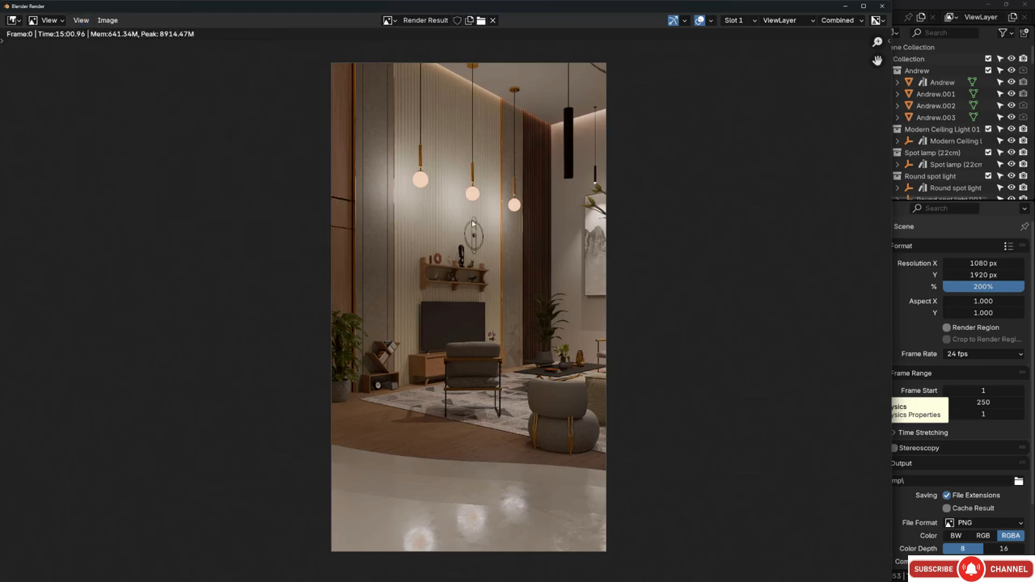
key("KP_1")
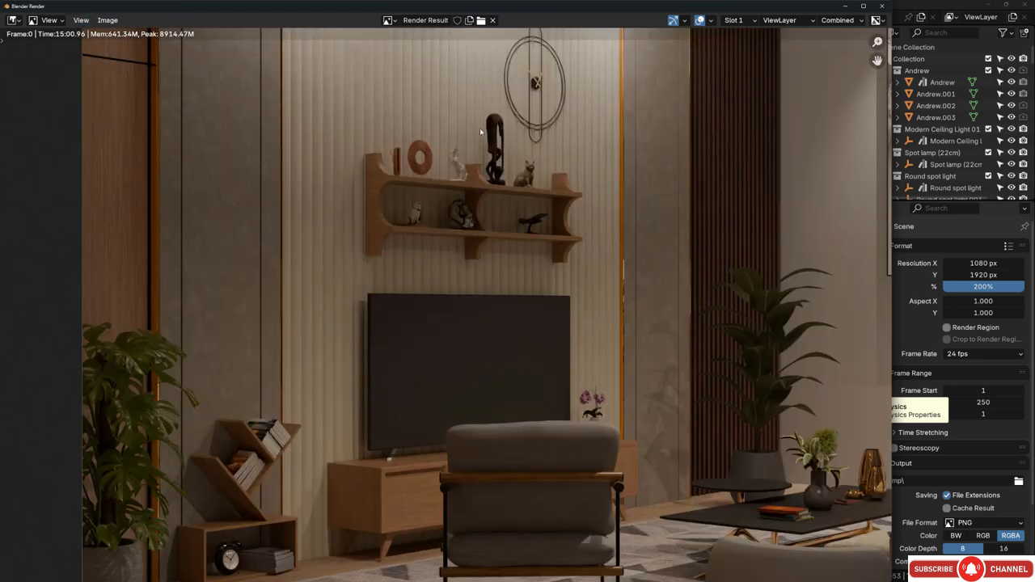
middle_click_drag(481, 132, 495, 330)
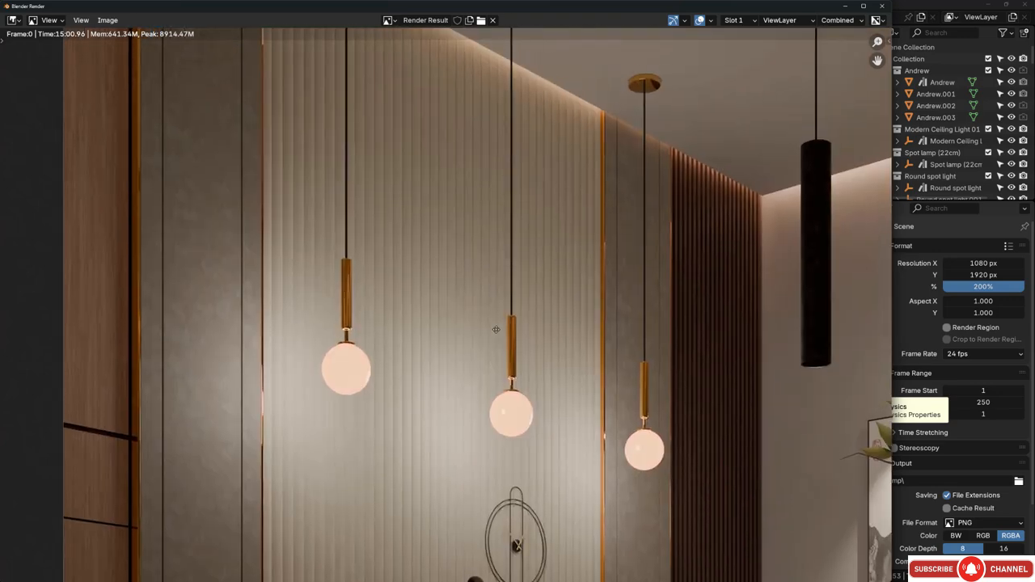
middle_click_drag(504, 519, 528, 288)
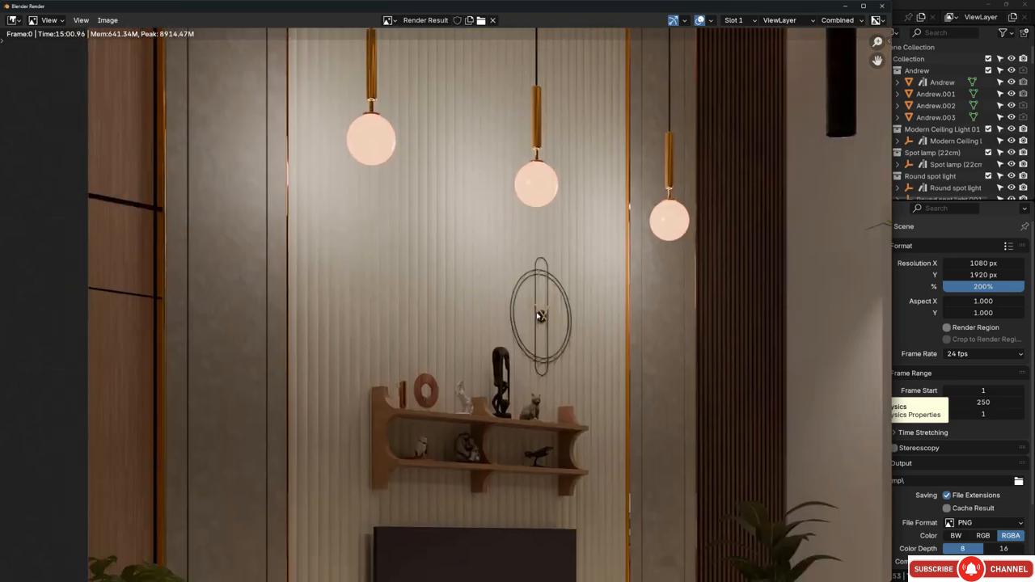
middle_click_drag(513, 473, 496, 139)
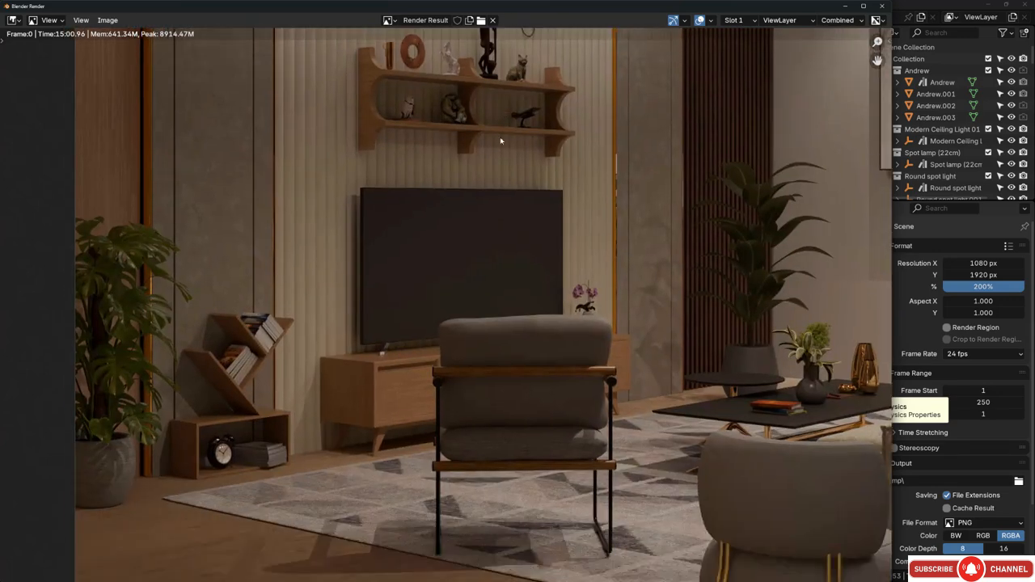
scroll(496, 138, "down", 1)
middle_click_drag(539, 314, 563, 96)
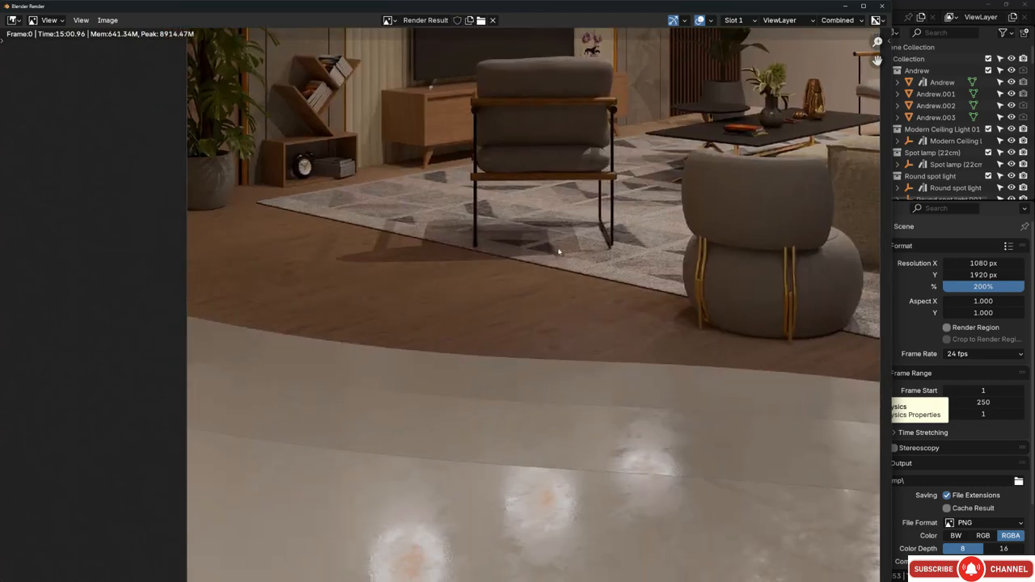
middle_click_drag(659, 236, 664, 378)
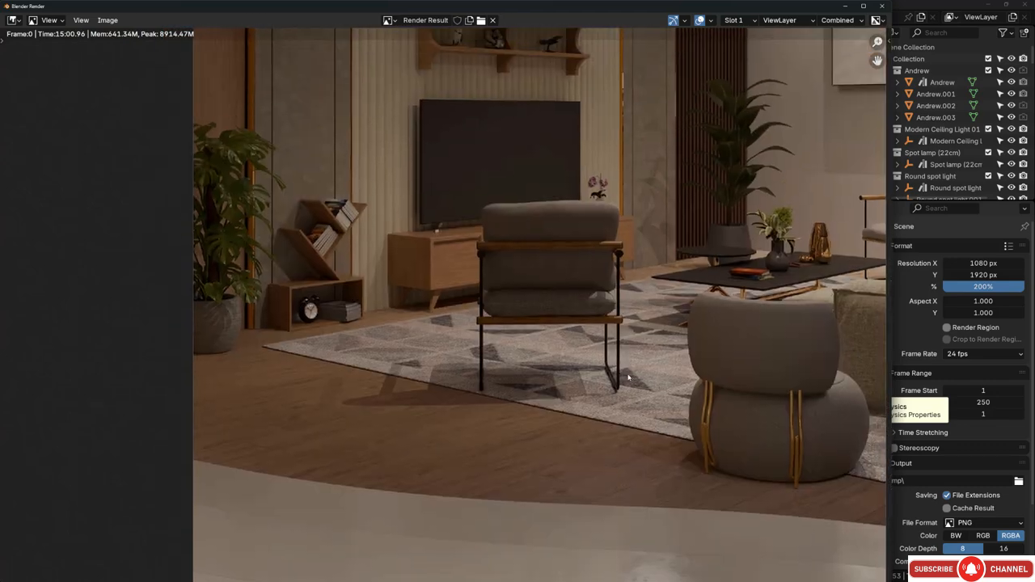
scroll(367, 291, "up", 1)
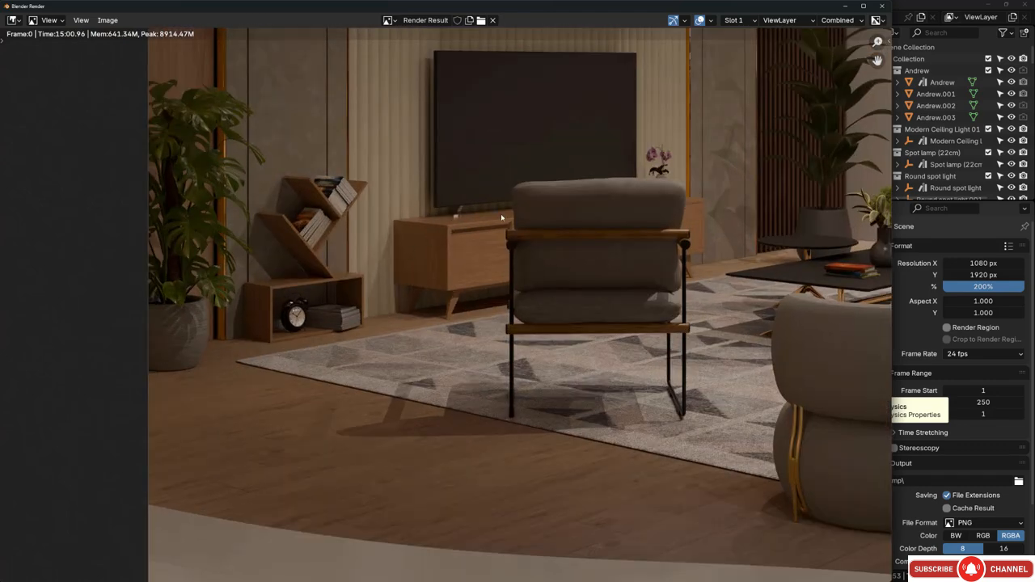
middle_click_drag(501, 217, 470, 348)
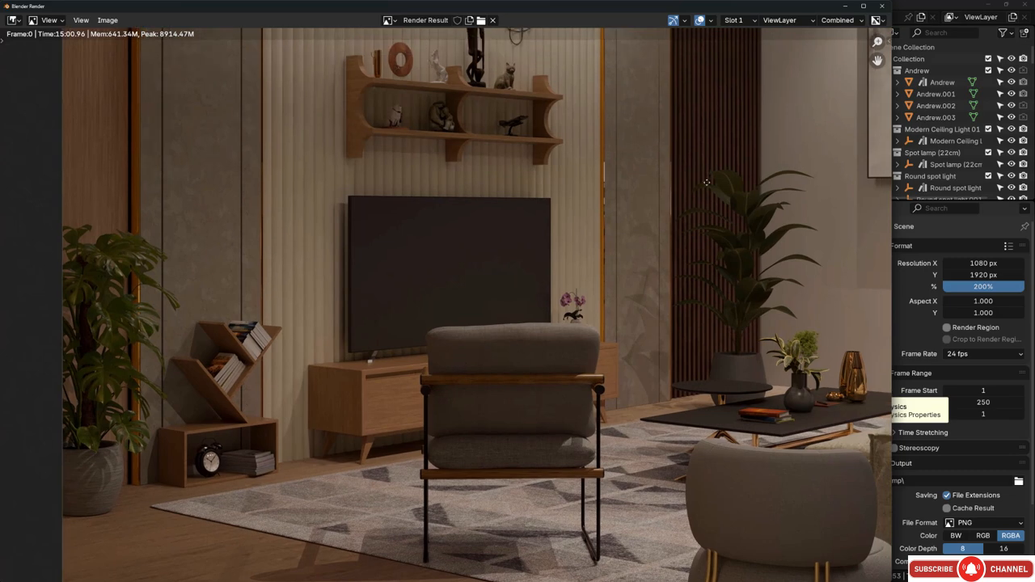
middle_click_drag(707, 182, 661, 357)
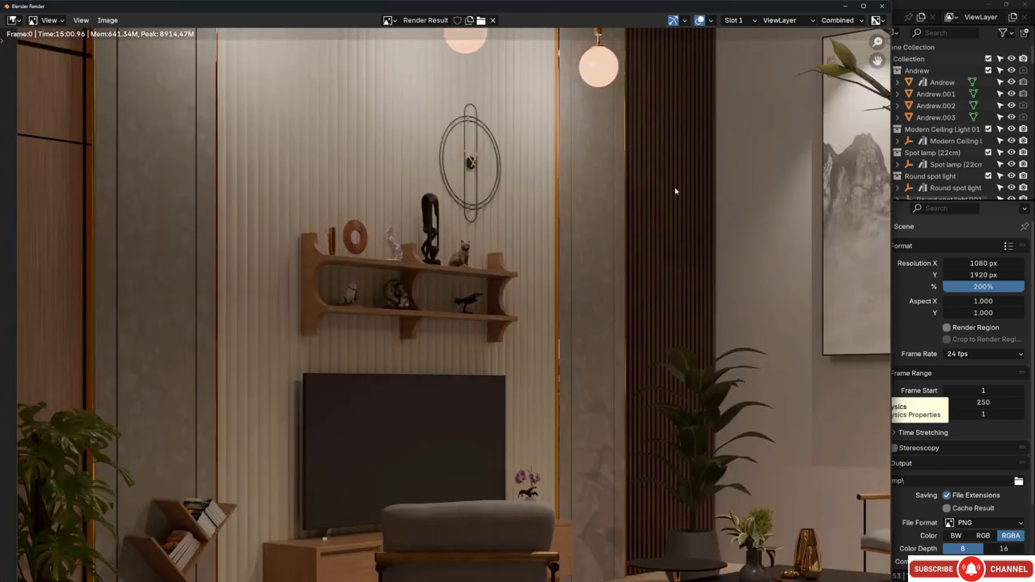
Save the finished render as Night_Image2.png in the Living Room project folder.
left_click(109, 21)
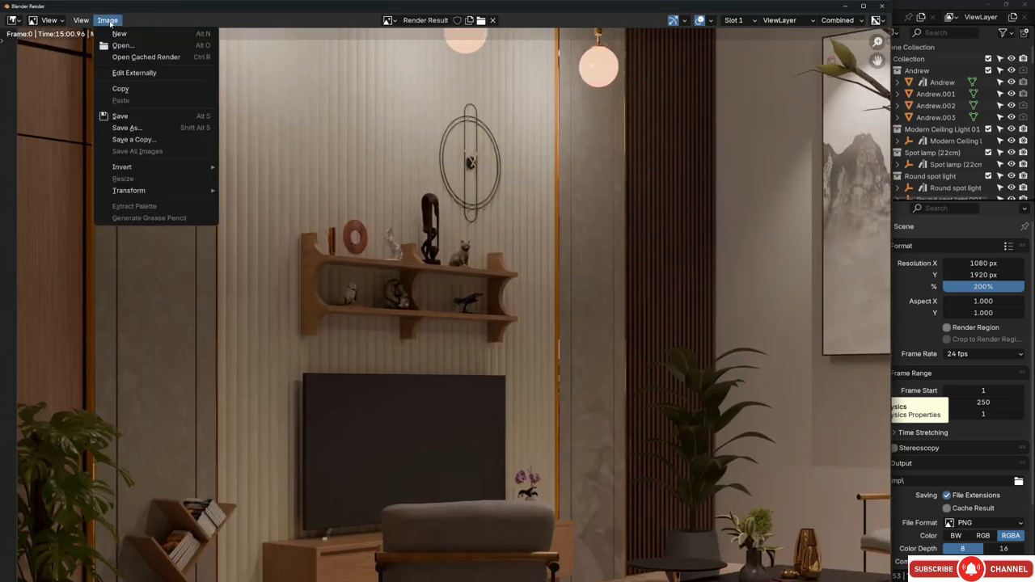
left_click(129, 127)
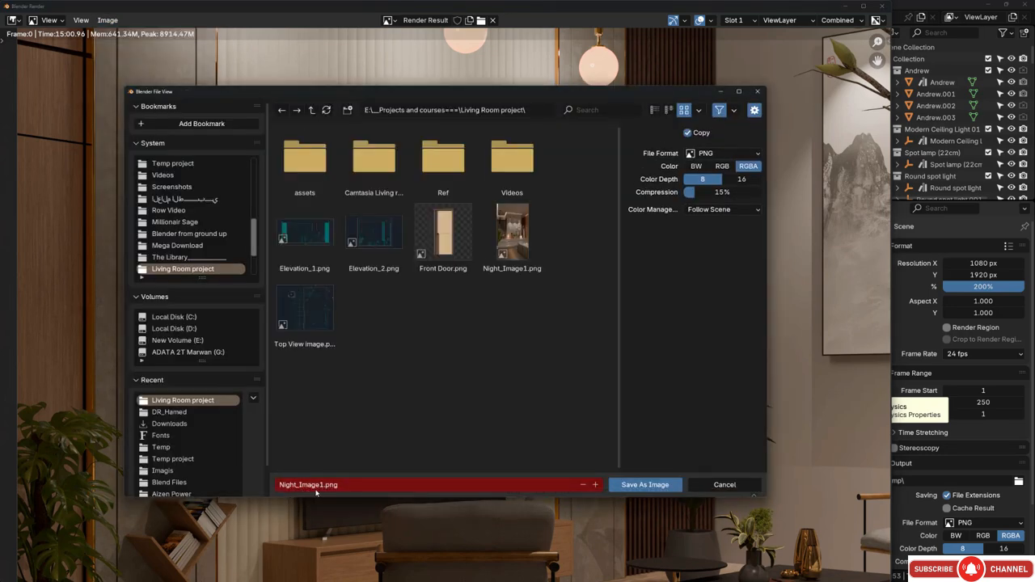
left_click(595, 486)
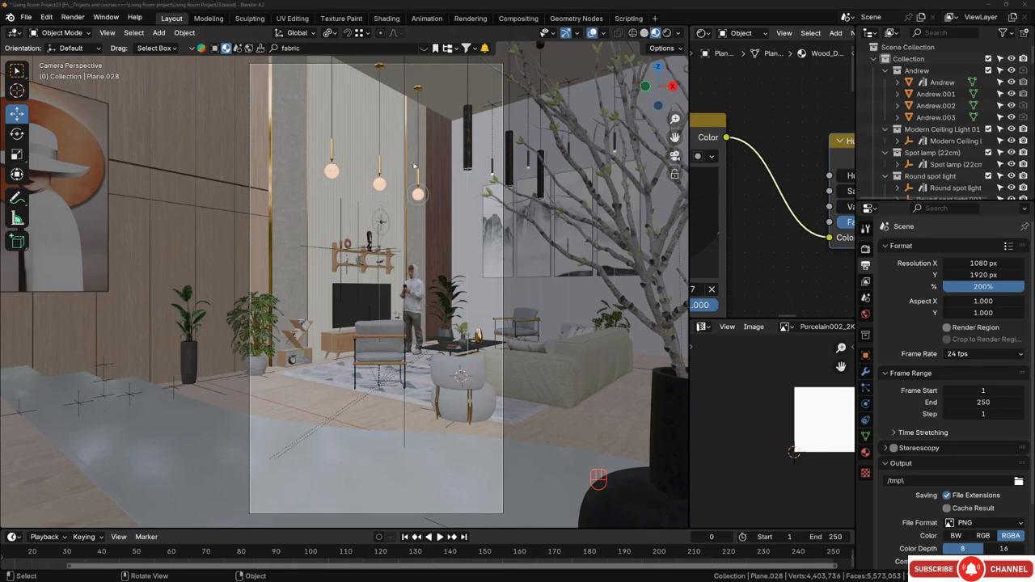
Walk the camera to face the four mountain paintings, frame the armchair and sofa beneath them, and render the image.
key("grave")
key("a")
key("a")
key("a")
key("a")
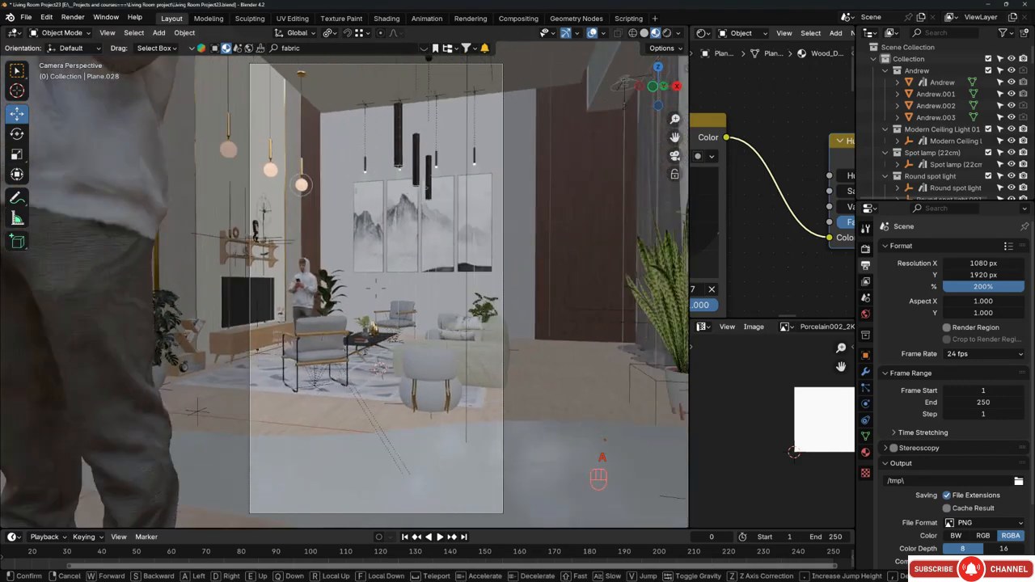
key("w")
key("d")
key("a")
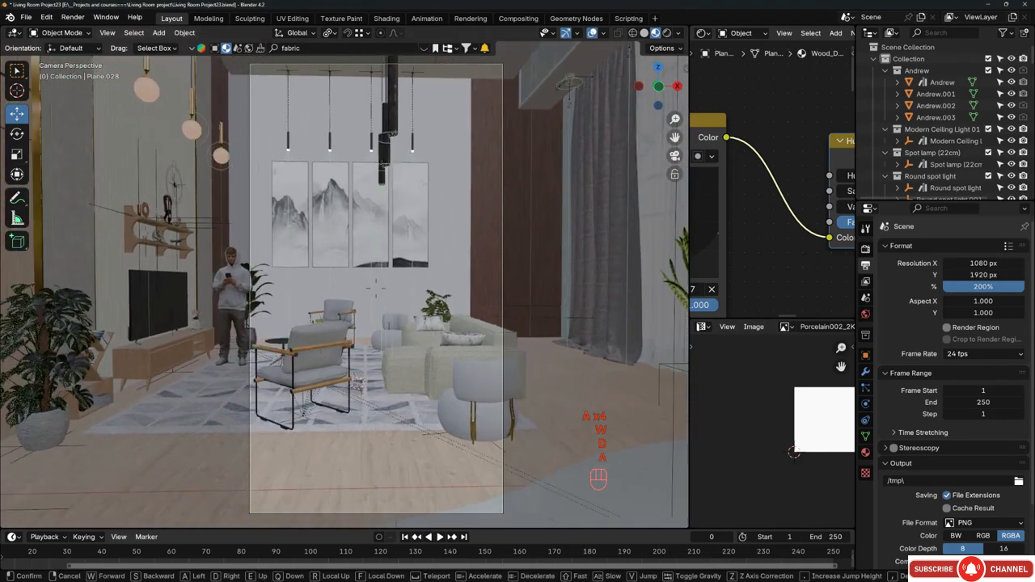
key("s")
key("s")
key("s")
key("d")
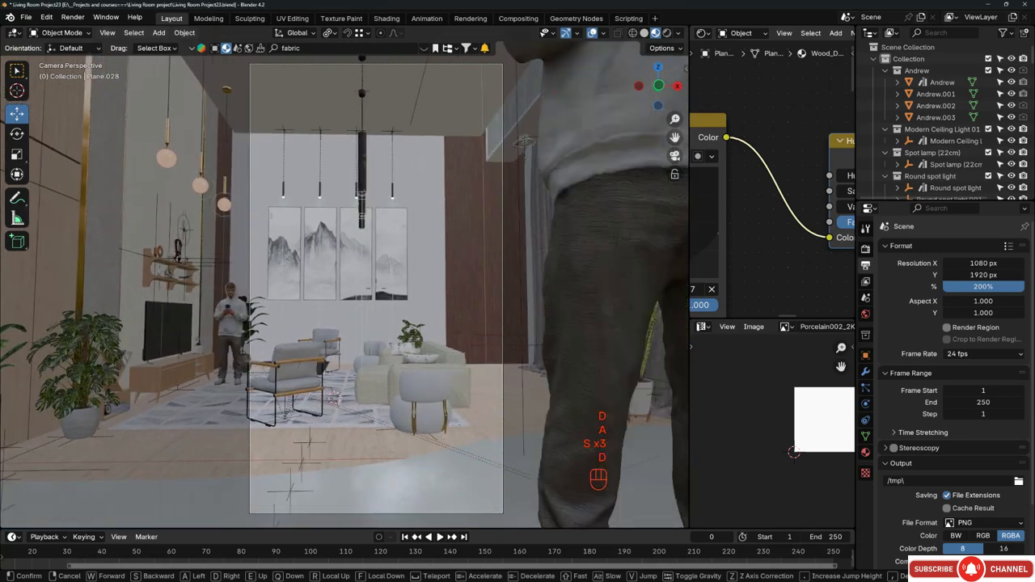
key("a")
key("s")
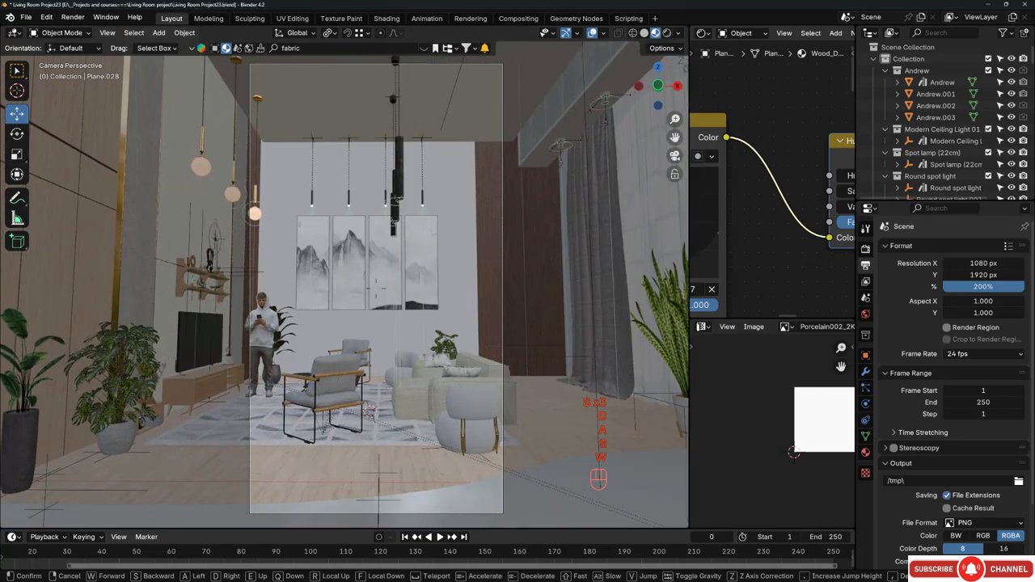
key("w")
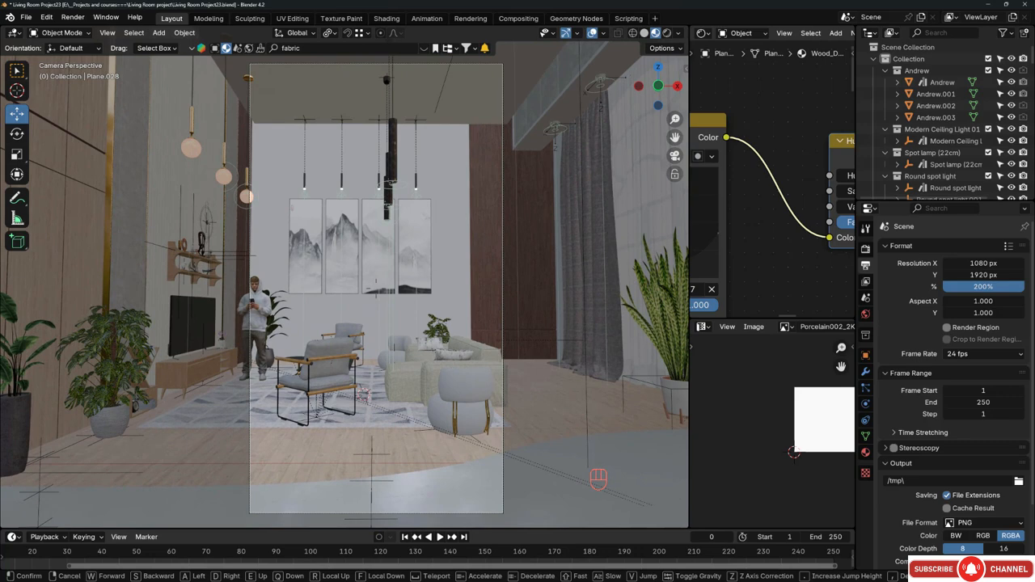
key("a")
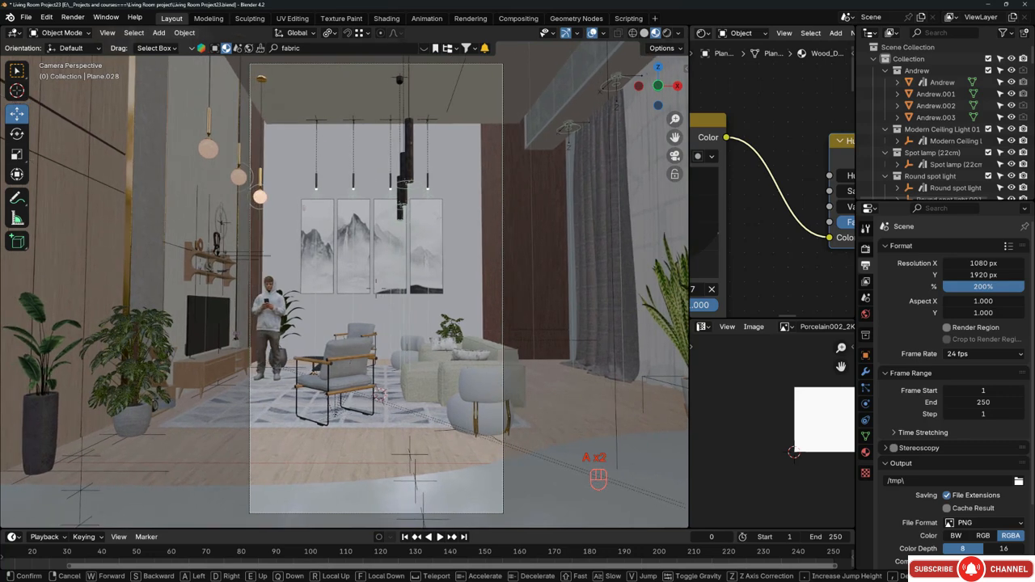
key("d")
key("a")
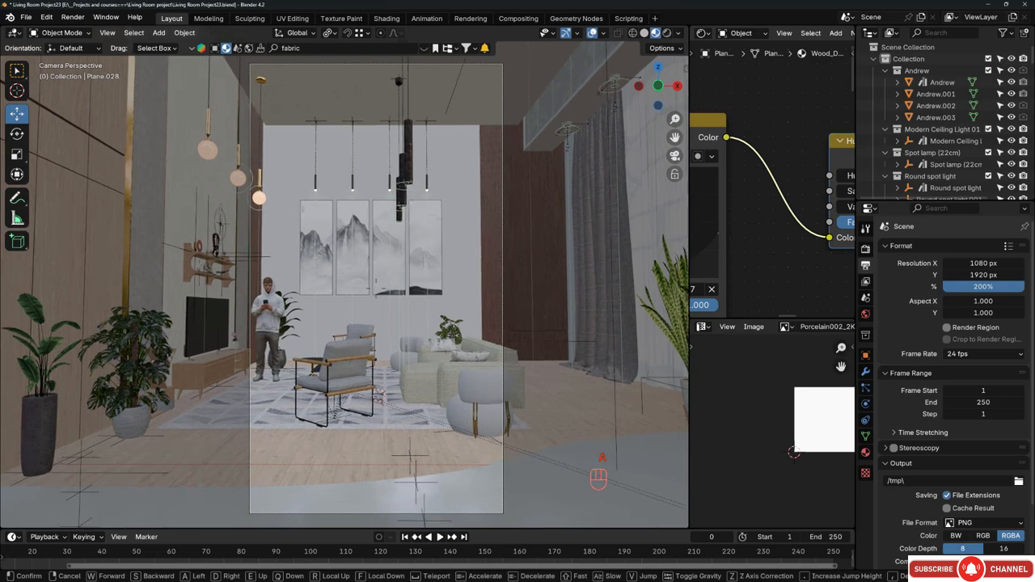
left_click(404, 330)
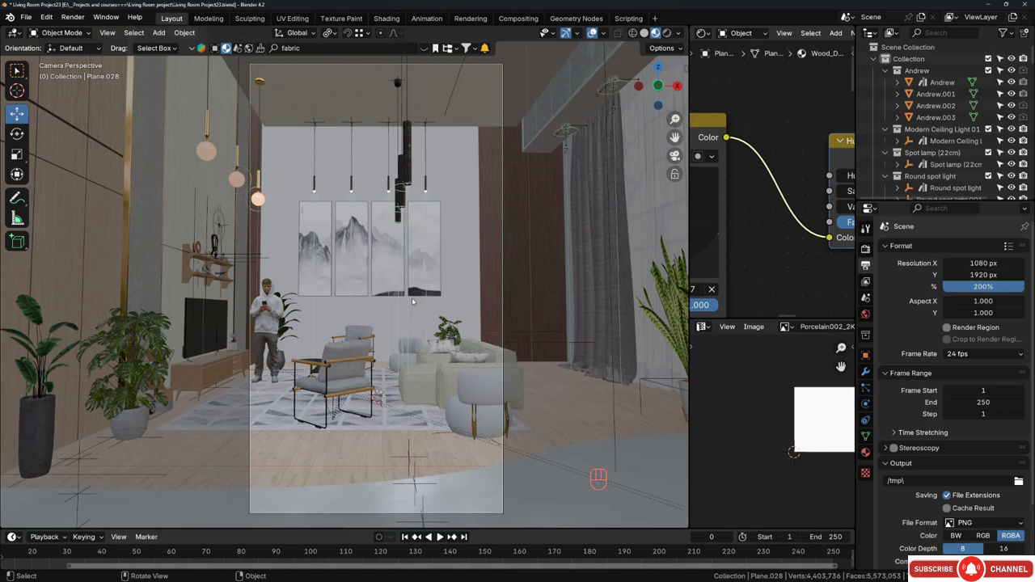
key("F12")
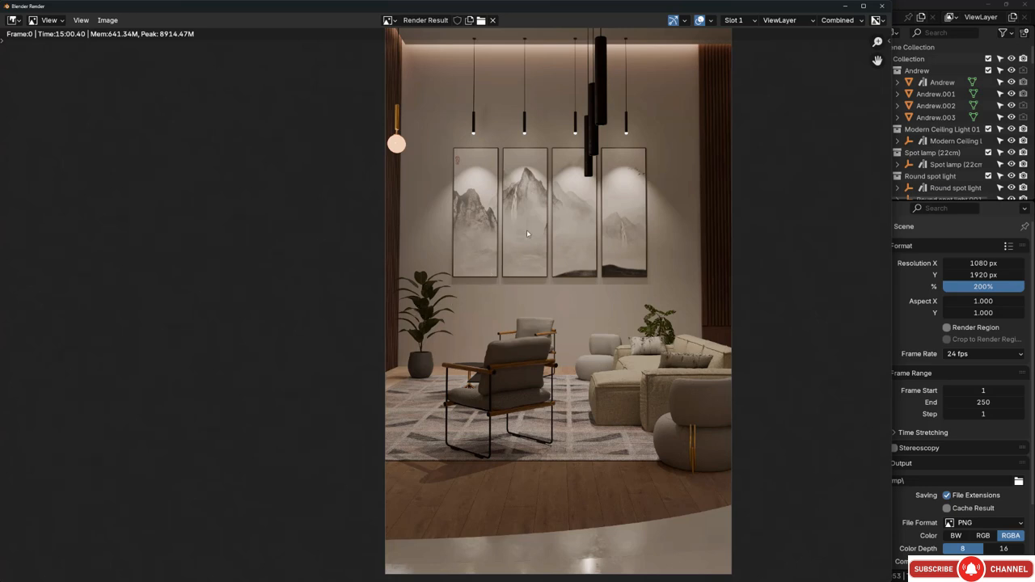
Magnify the new render and examine the mountain paintings, wooden floor, rug, armchairs and sofa.
scroll(527, 234, "up", 4)
middle_click_drag(528, 233, 422, 450)
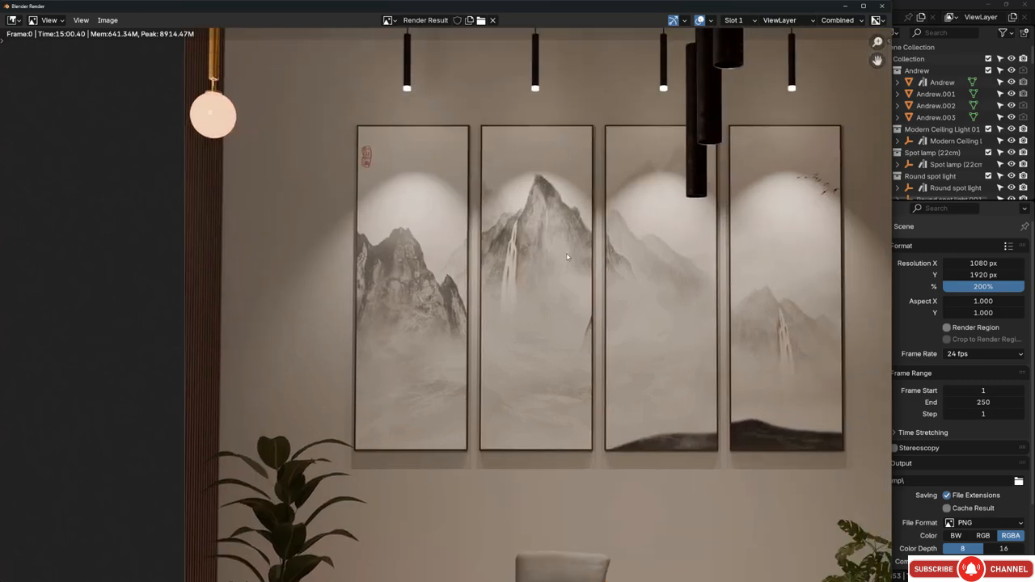
mouse_move(567, 256)
middle_mouse_down()
mouse_move(576, 470)
mouse_move(592, 514)
mouse_move(567, 333)
mouse_move(578, 77)
middle_mouse_up()
middle_click_drag(627, 498, 585, 350)
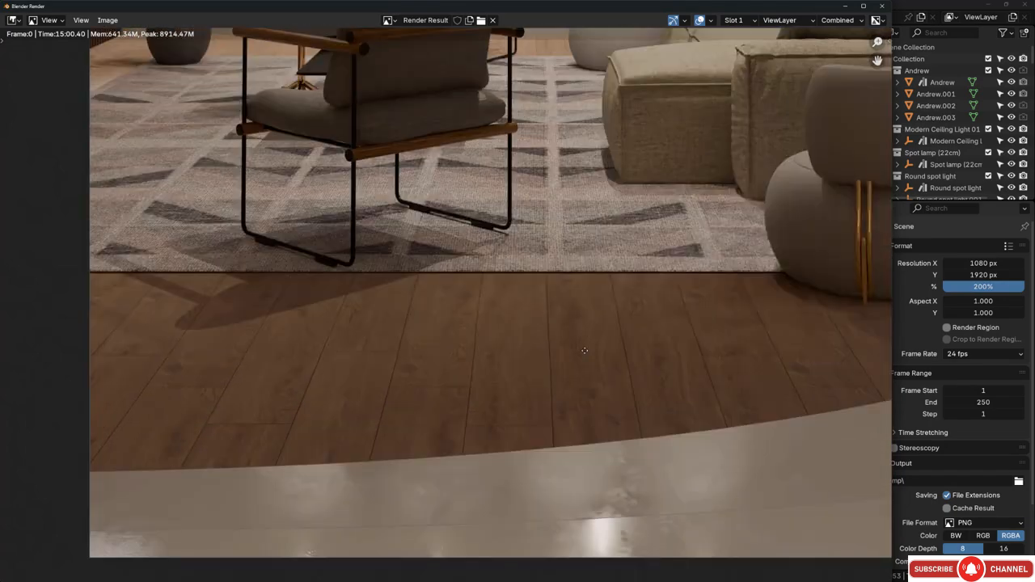
middle_click_drag(613, 239, 576, 402)
middle_click_drag(727, 193, 676, 253)
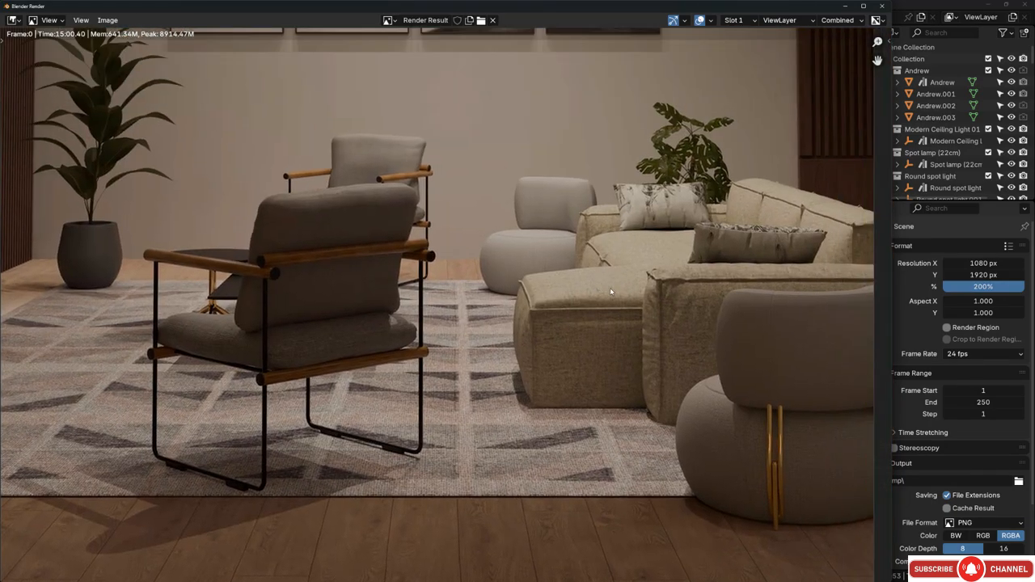
middle_click_drag(572, 270, 656, 278)
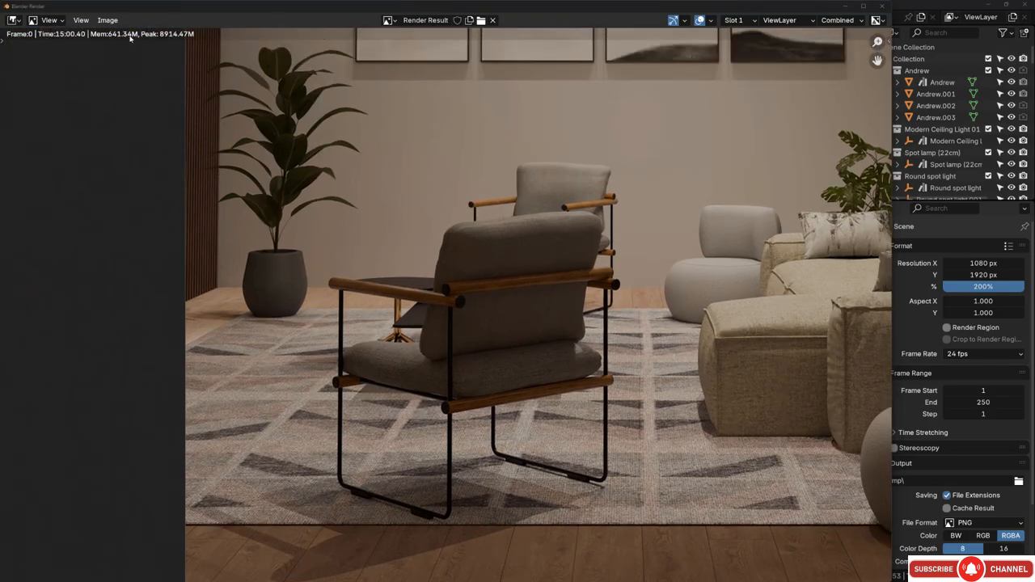
Save the render as Night_Image3.png in the Living Room project folder and close the render window.
left_click(107, 20)
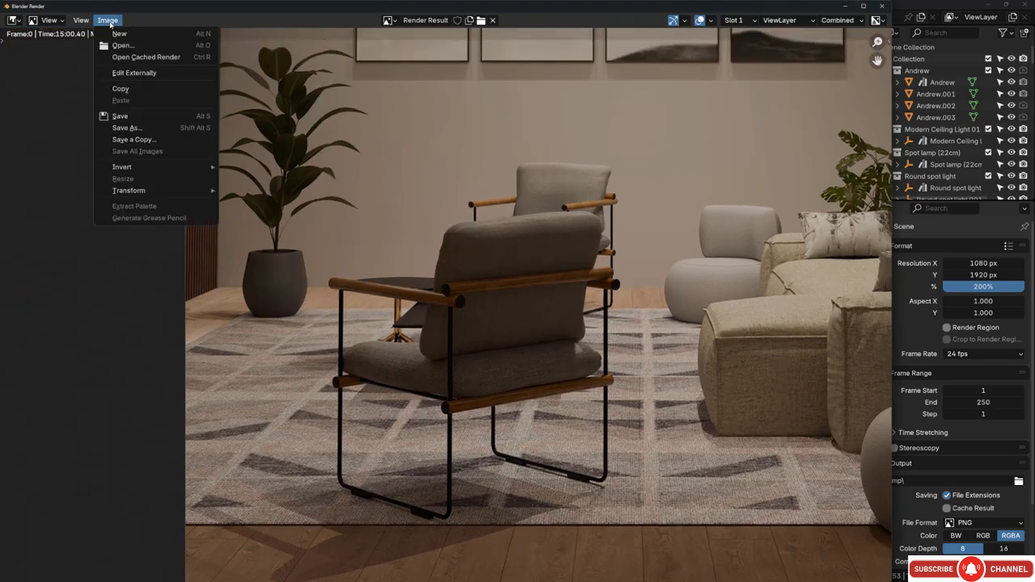
left_click(133, 131)
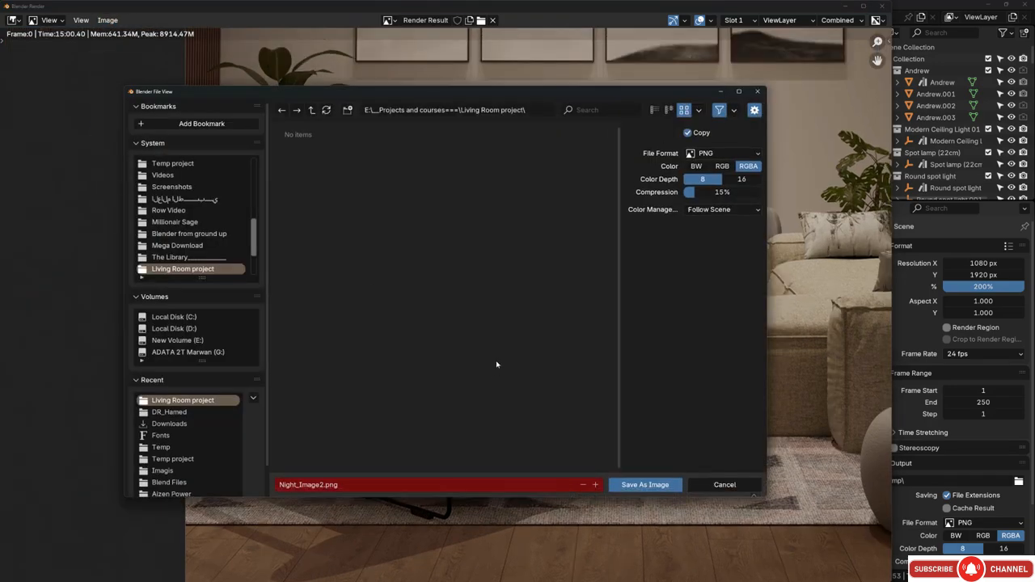
left_click(596, 485)
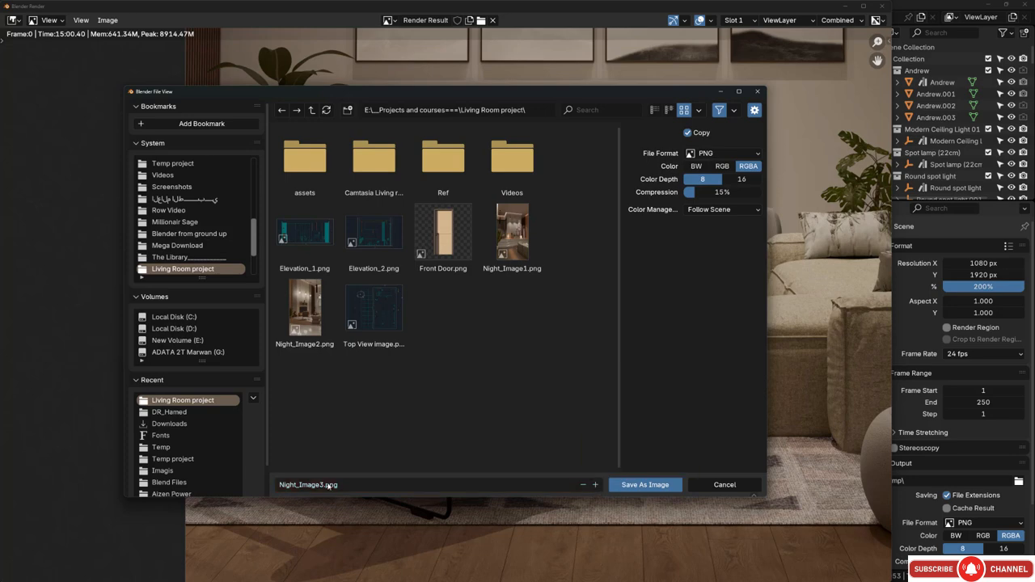
left_click(643, 485)
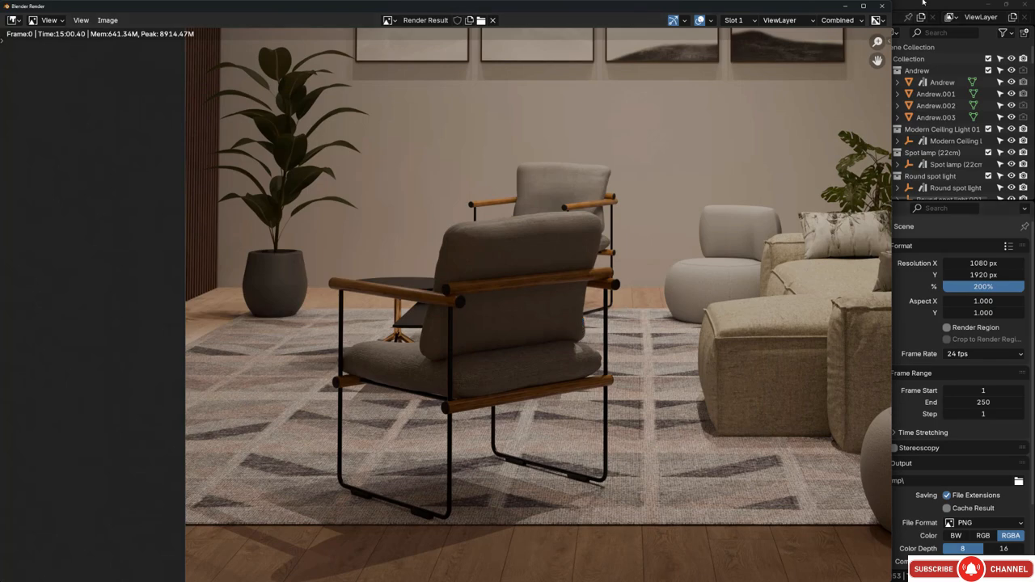
left_click(881, 6)
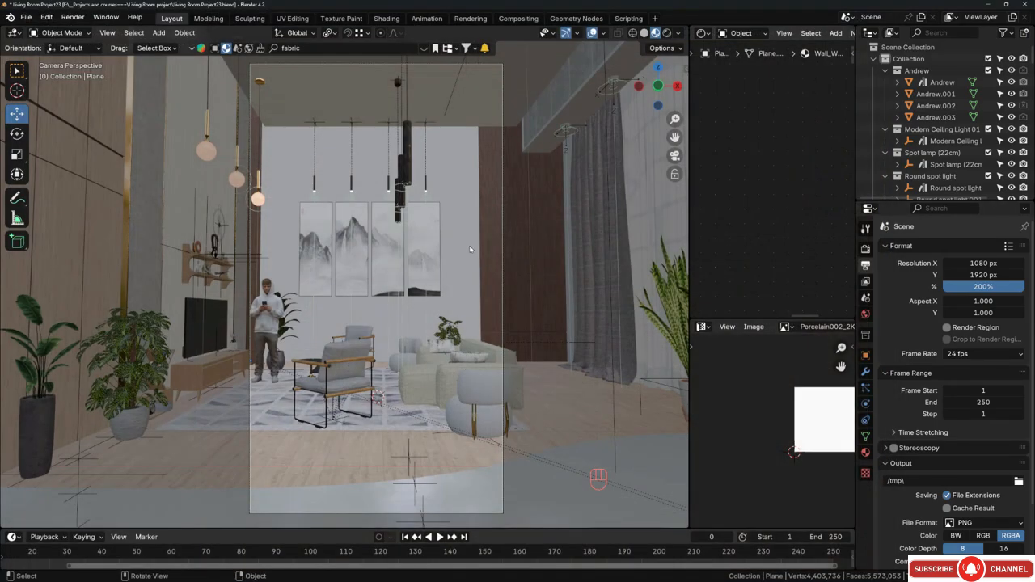
Walk the camera across the room and frame the dining table, pendant lamps and curtains from below the raised floor.
key("shift+grave")
key("w")
key("a")
key("a")
key("a")
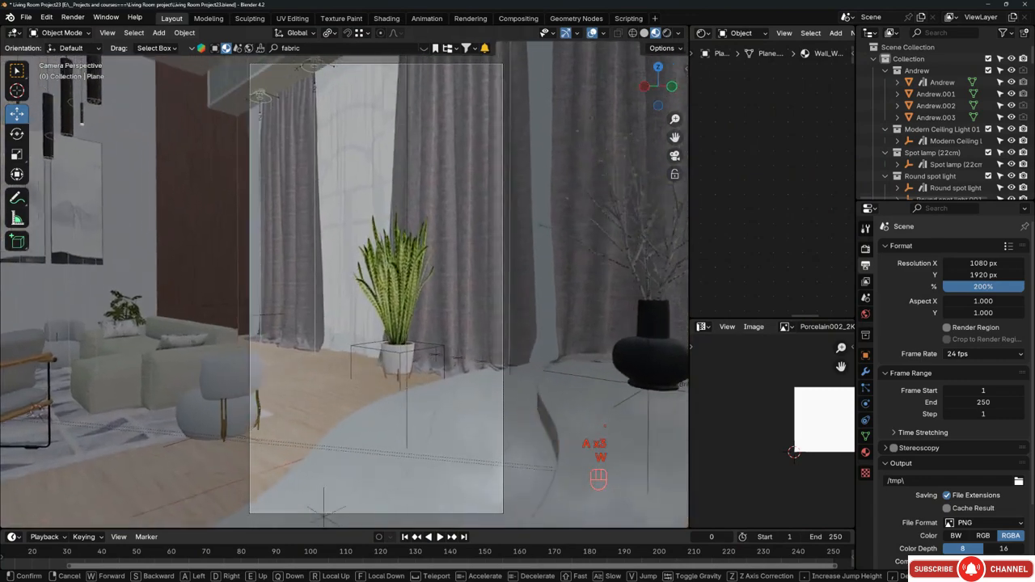
key("w")
key("w")
key("s")
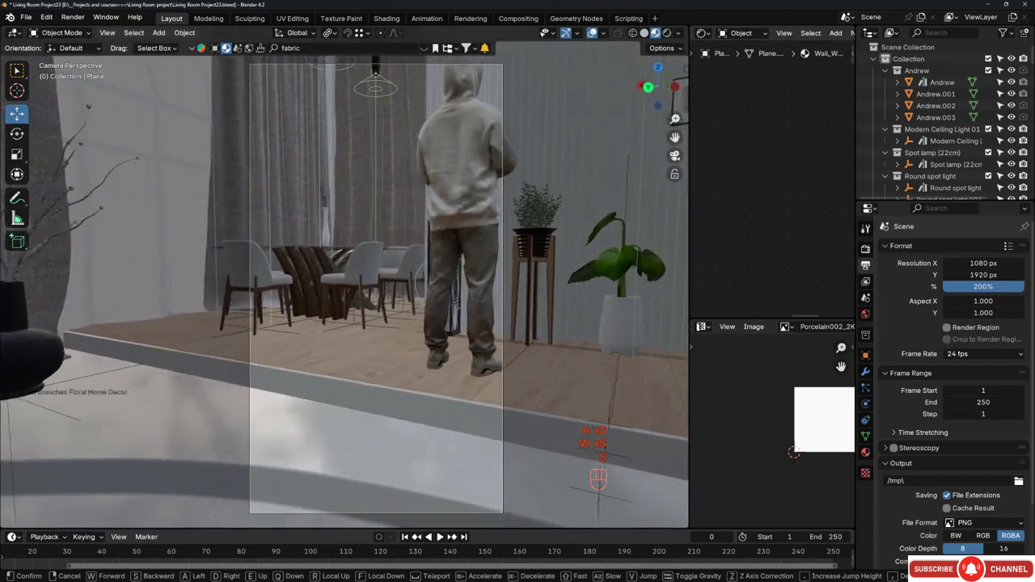
key("e")
key("s")
key("s")
key("q")
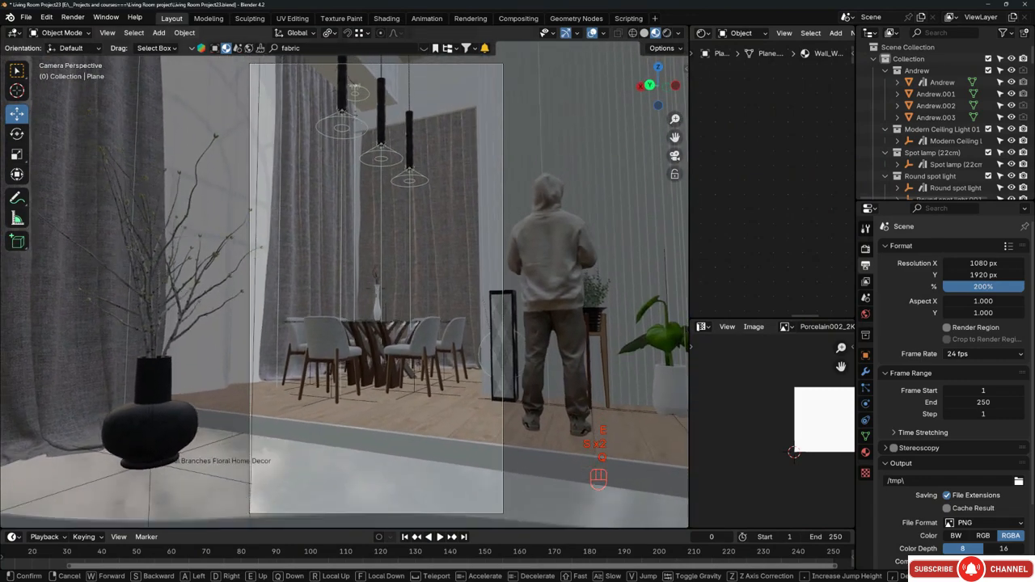
key("s")
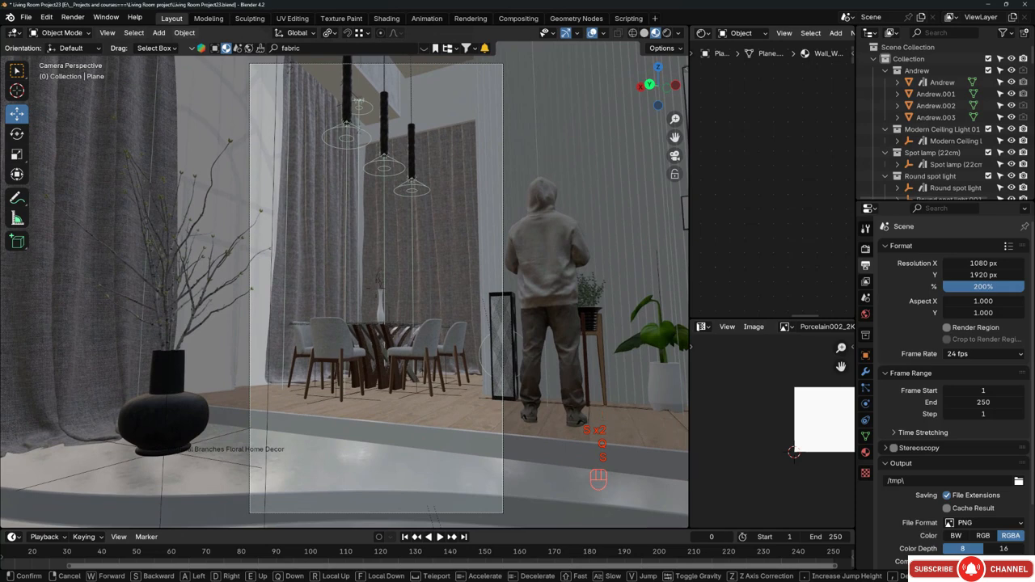
left_click(333, 241)
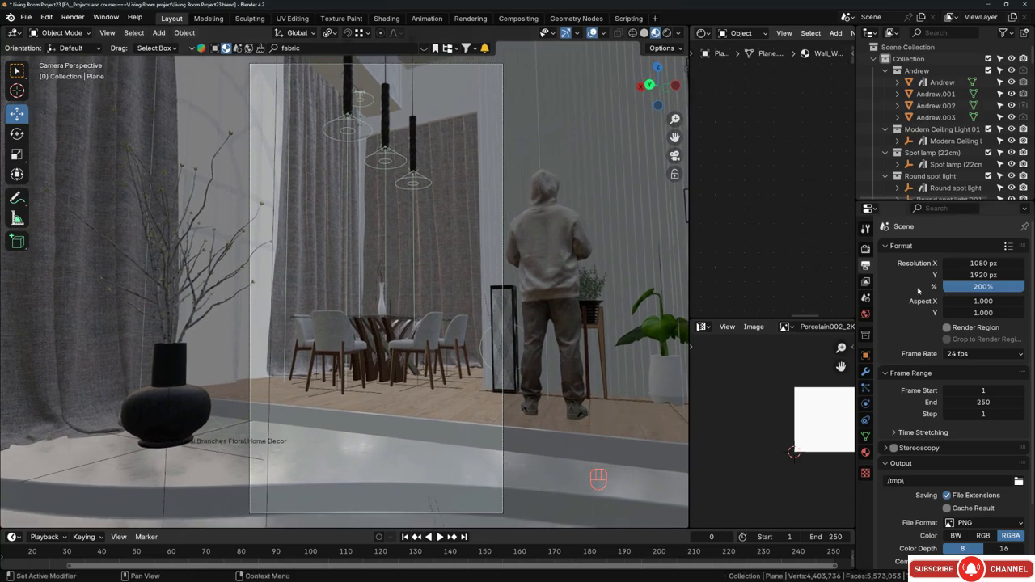
Set the render resolution scale to 150% and render the dining area.
left_click(980, 287)
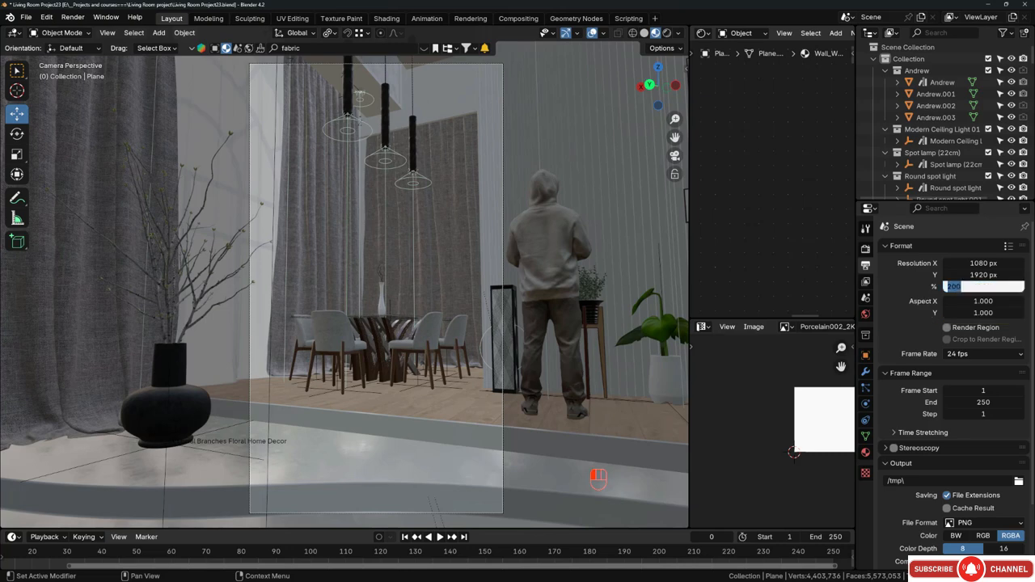
type("150")
key("Return")
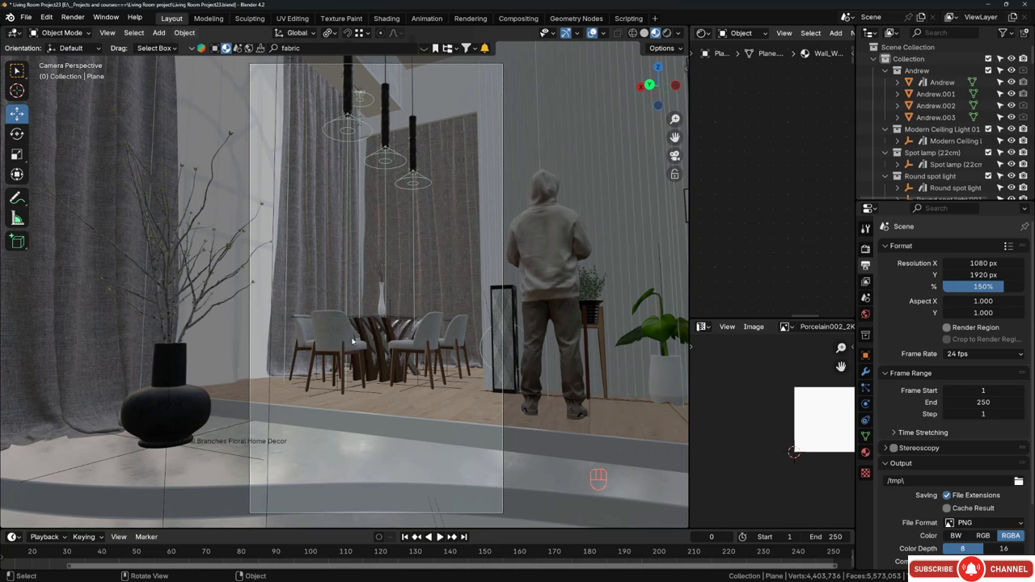
key("F12")
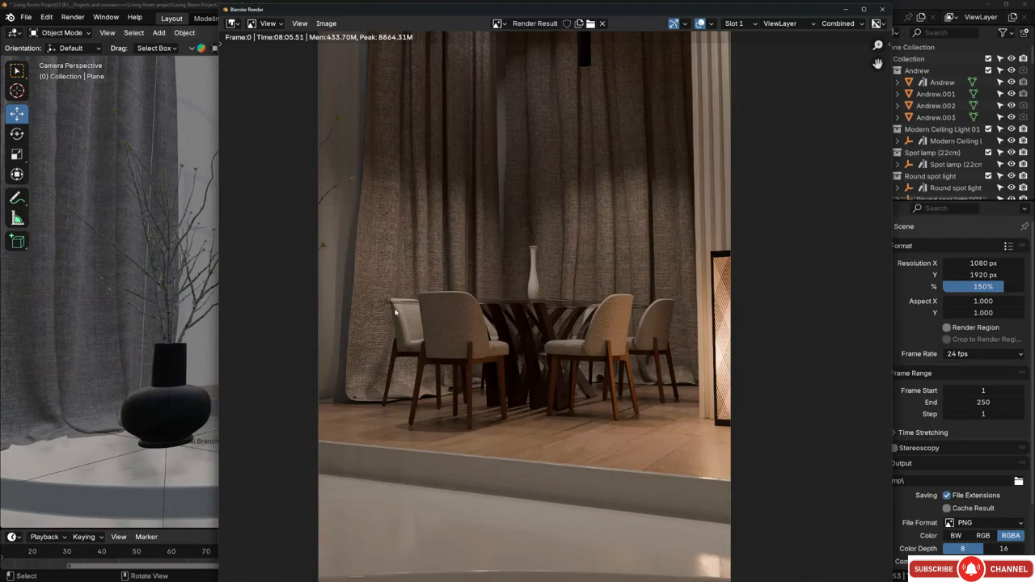
Magnify the dining area render and examine the curtains, chairs, table legs, vase and wooden floor.
scroll(445, 245, "up", 1)
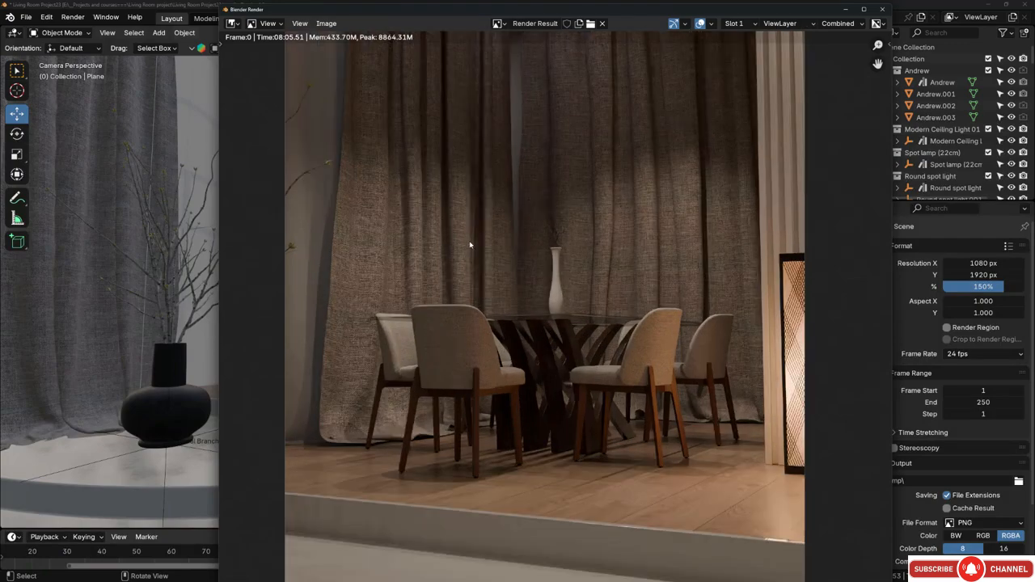
scroll(470, 244, "up", 1)
middle_click_drag(521, 179, 501, 97)
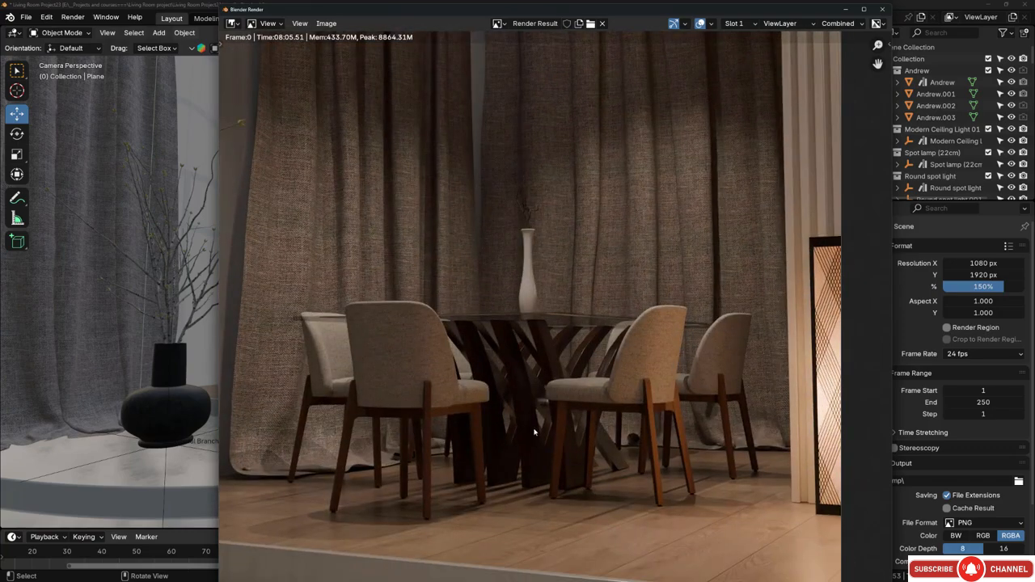
middle_click_drag(534, 430, 545, 352)
scroll(315, 390, "up", 5)
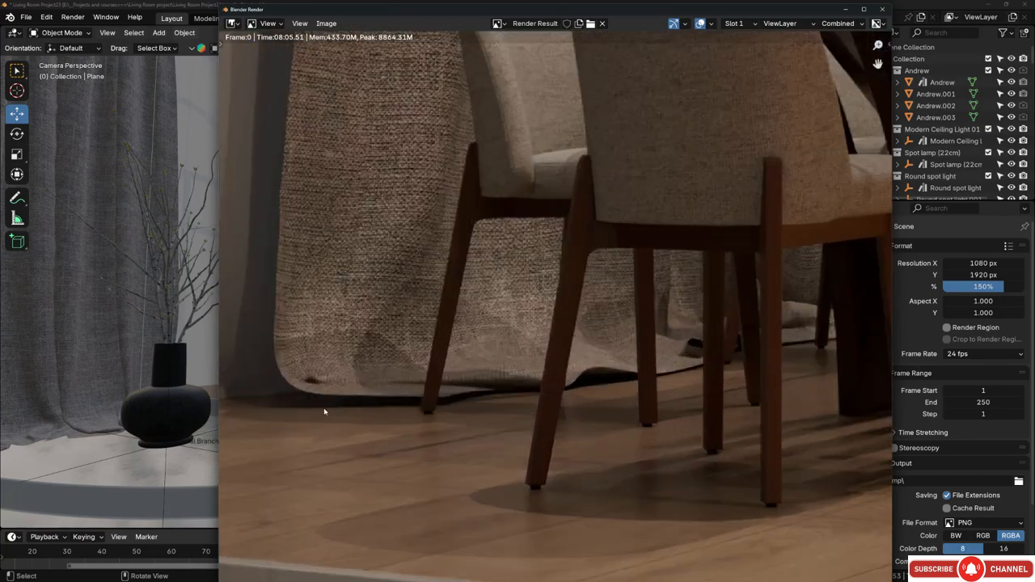
scroll(325, 412, "down", 2)
scroll(596, 300, "down", 2)
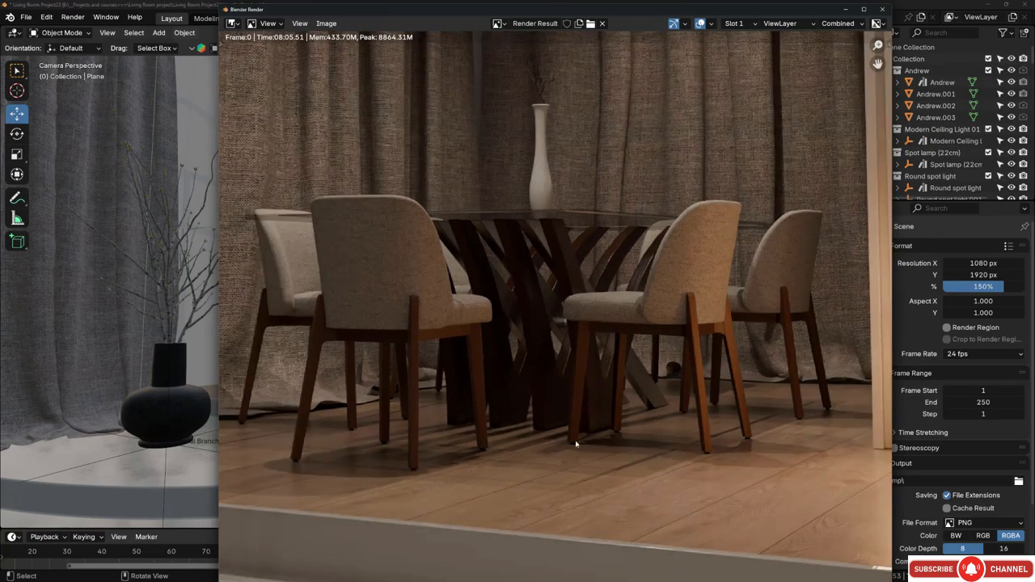
middle_click_drag(579, 473, 603, 481)
scroll(564, 367, "down", 3)
scroll(597, 289, "up", 1)
middle_click_drag(596, 288, 591, 350)
Save the dining area render as Night_Image4.png in the Living Room project folder and close the render window.
left_click(337, 26)
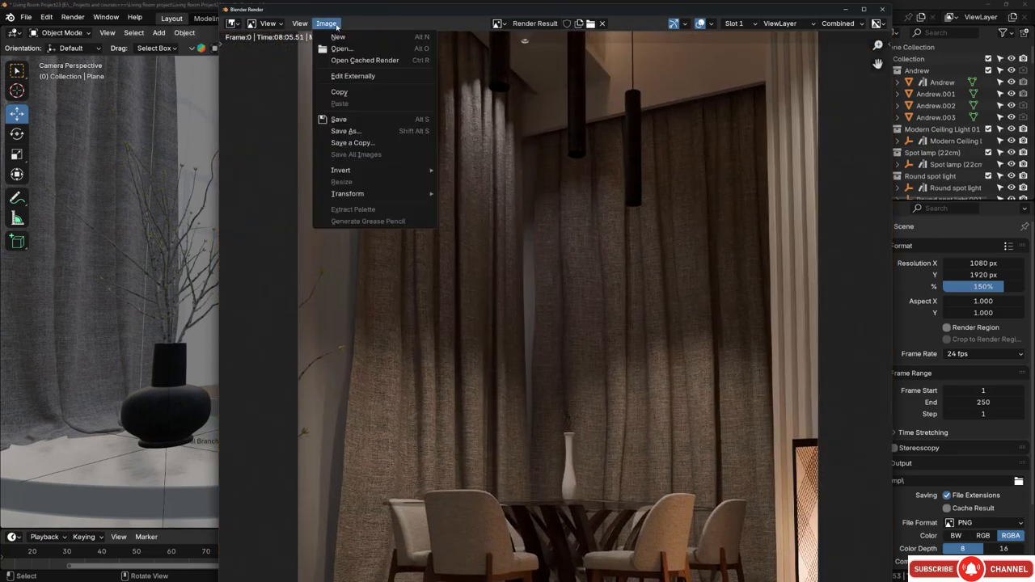
left_click(346, 131)
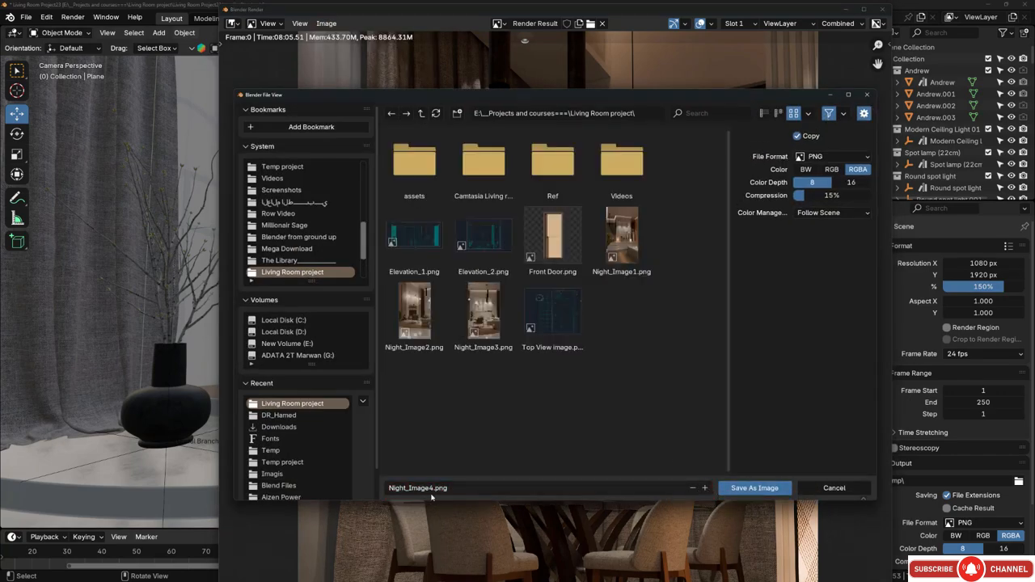
left_click(754, 488)
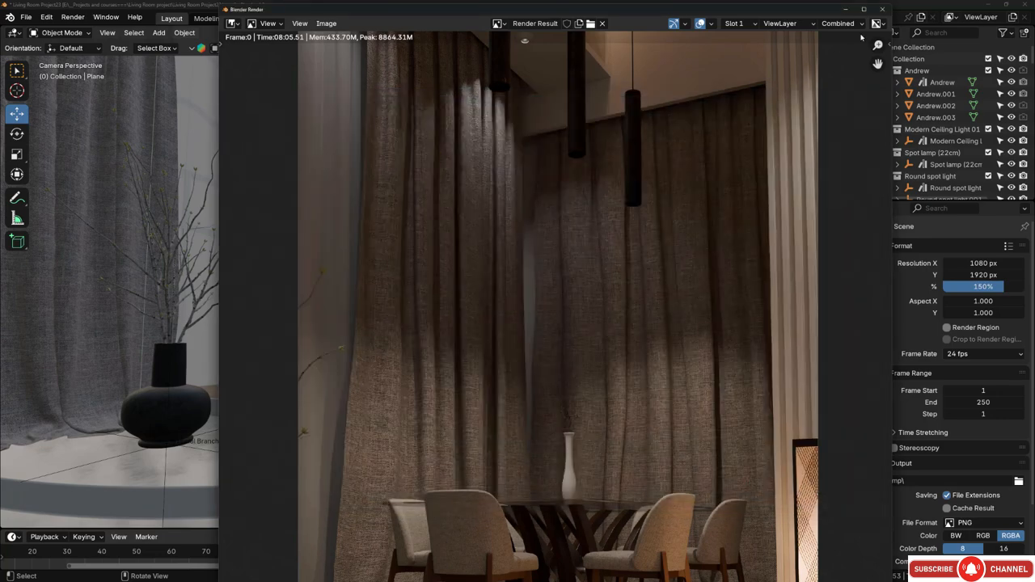
left_click(882, 8)
Walk the camera to the potted plants and small bookshelf along the wood-panelled wall beside the TV.
key("shift+grave")
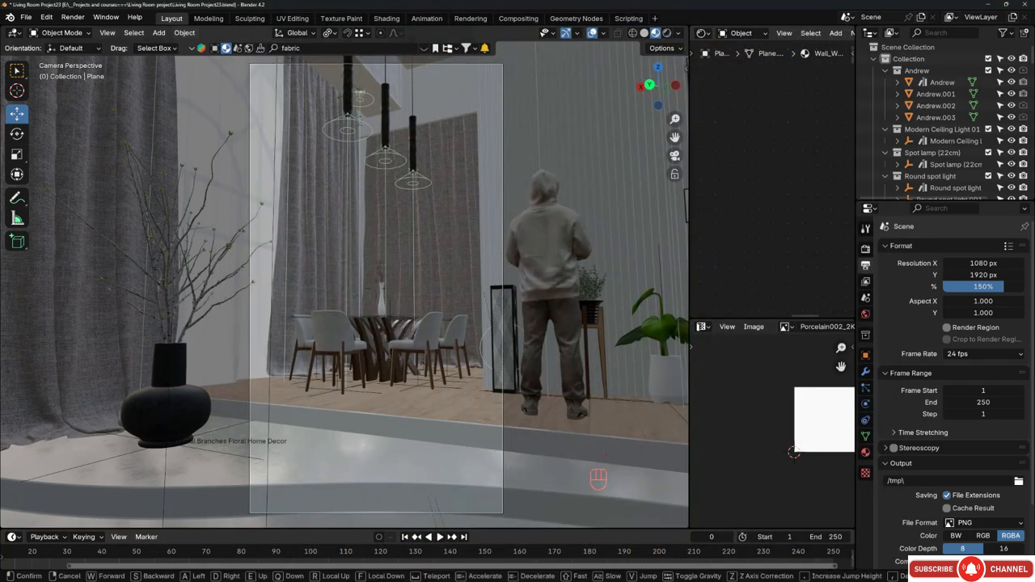
key("s")
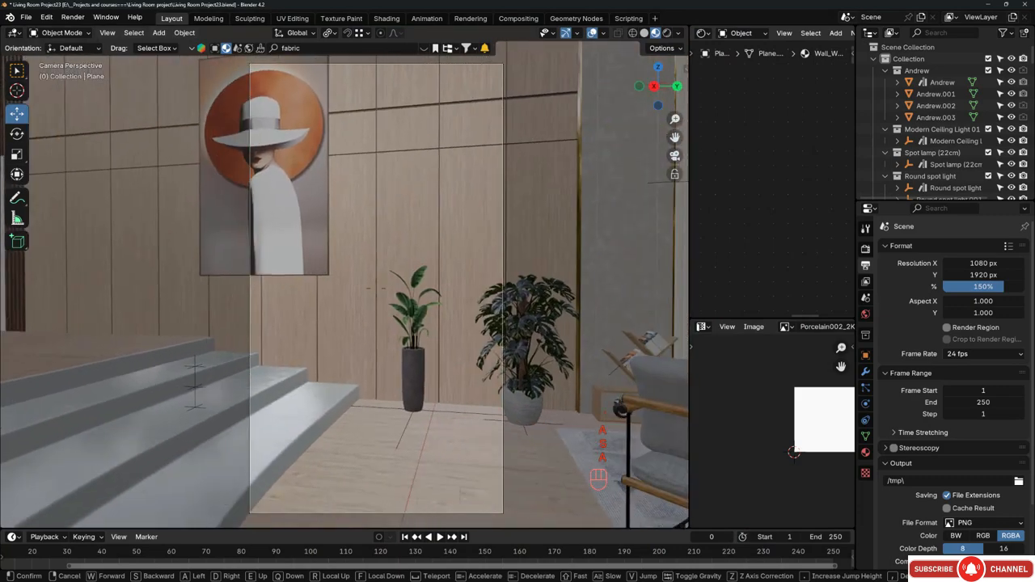
key("a")
key("s")
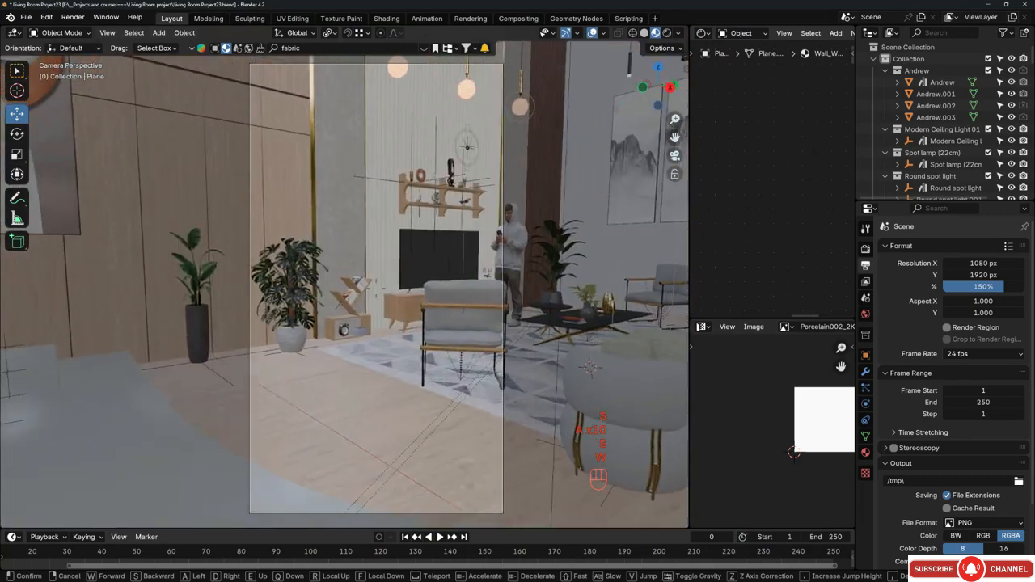
key("w")
key("a")
key("d")
key("q")
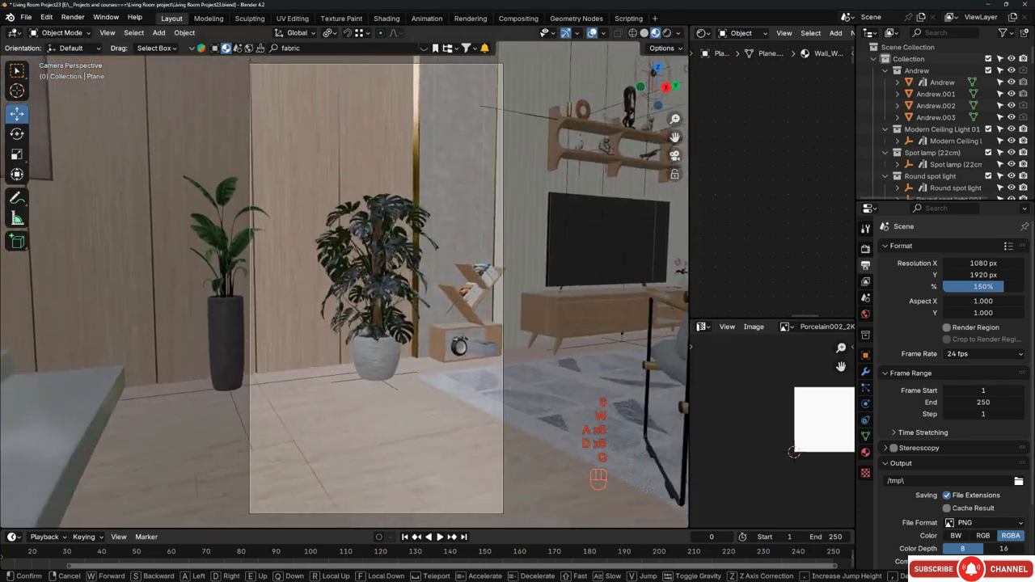
Move the camera through the living room to a low viewpoint on the rug that frames the black coffee tables with gold legs.
key("a")
key("a")
key("s")
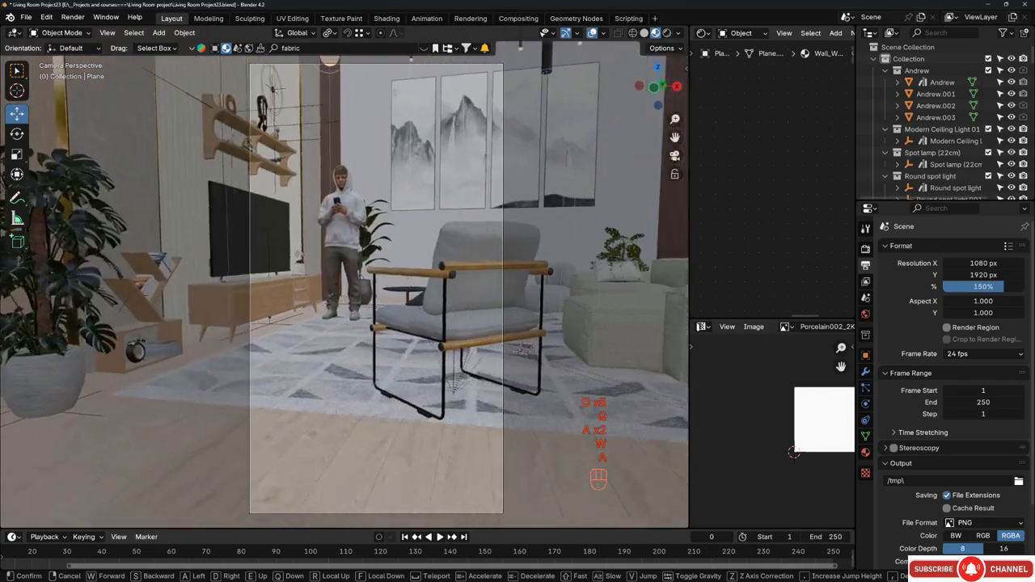
key("q")
key("a")
key("w")
key("a")
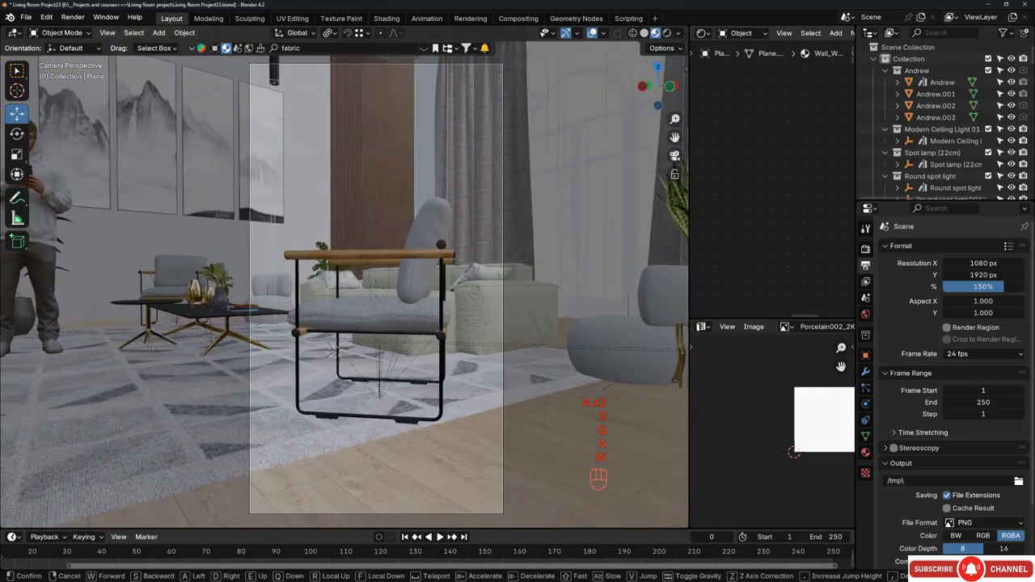
key("s")
key("s")
key("w")
key("a")
key("w")
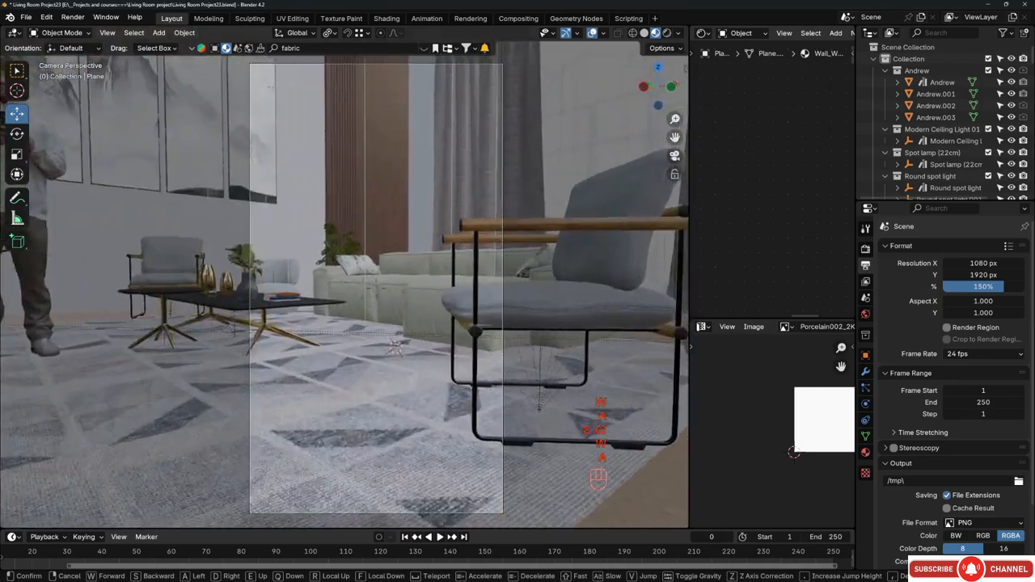
key("s")
key("q")
key("w")
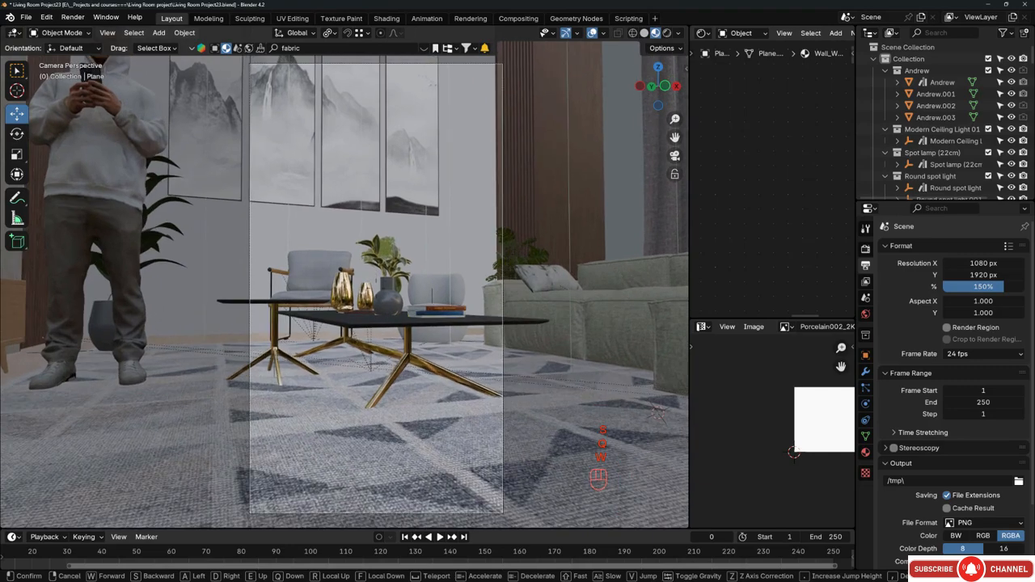
key("d")
key("w")
key("a")
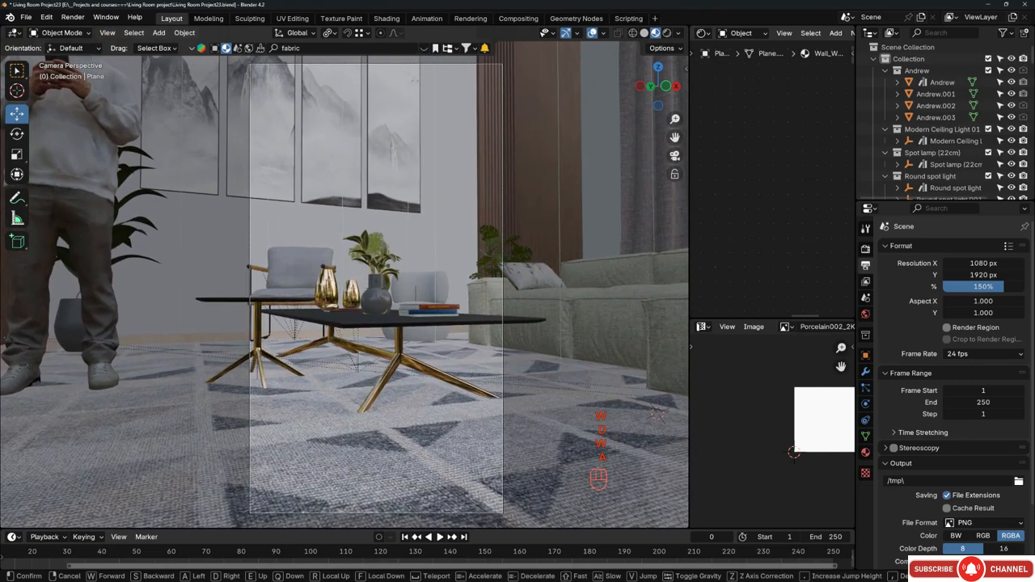
left_click(479, 306)
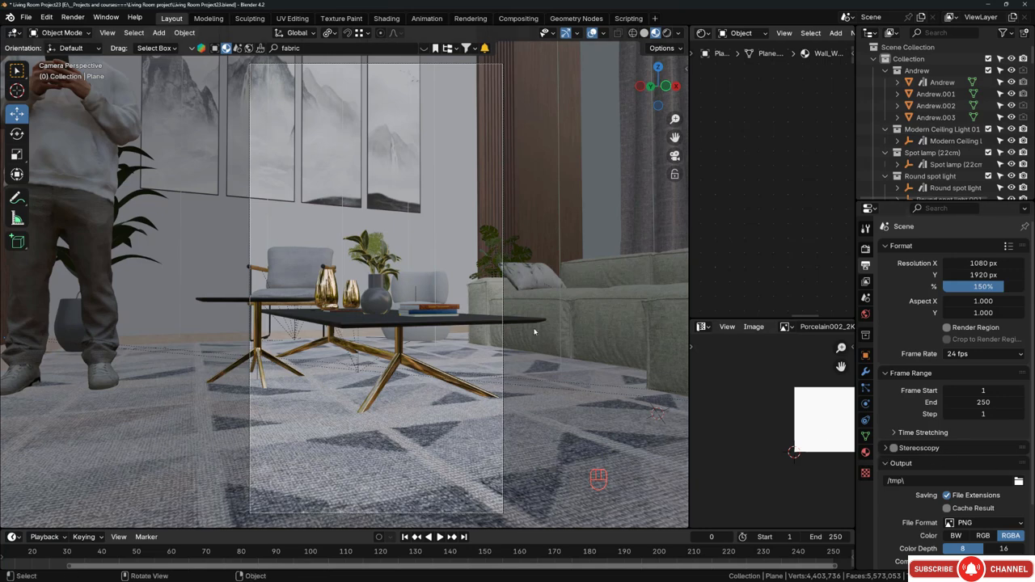
Enable depth of field on the camera and pick the potted plant on the coffee table as its focus object.
left_click(503, 241)
left_click(866, 404)
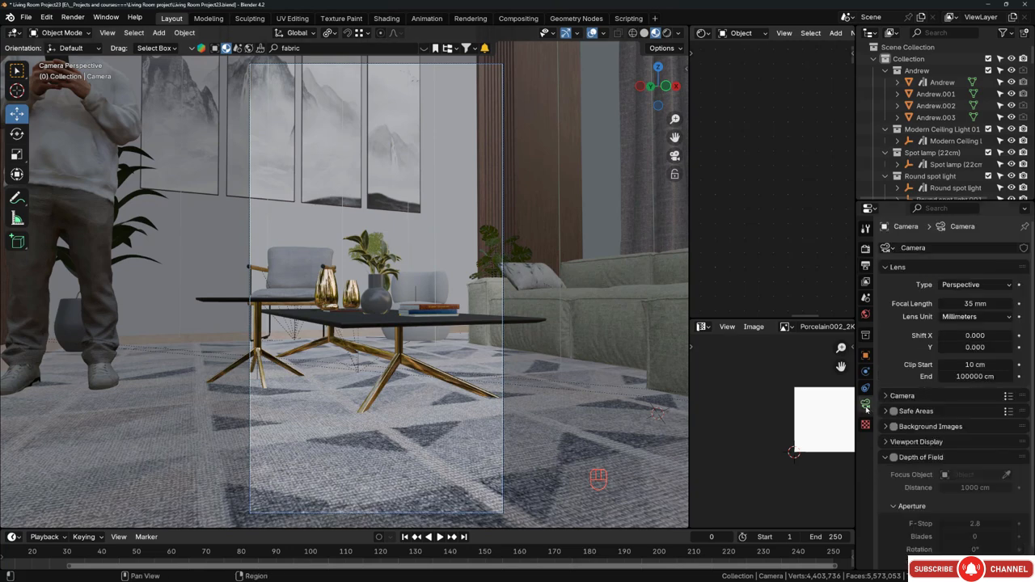
left_click(895, 458)
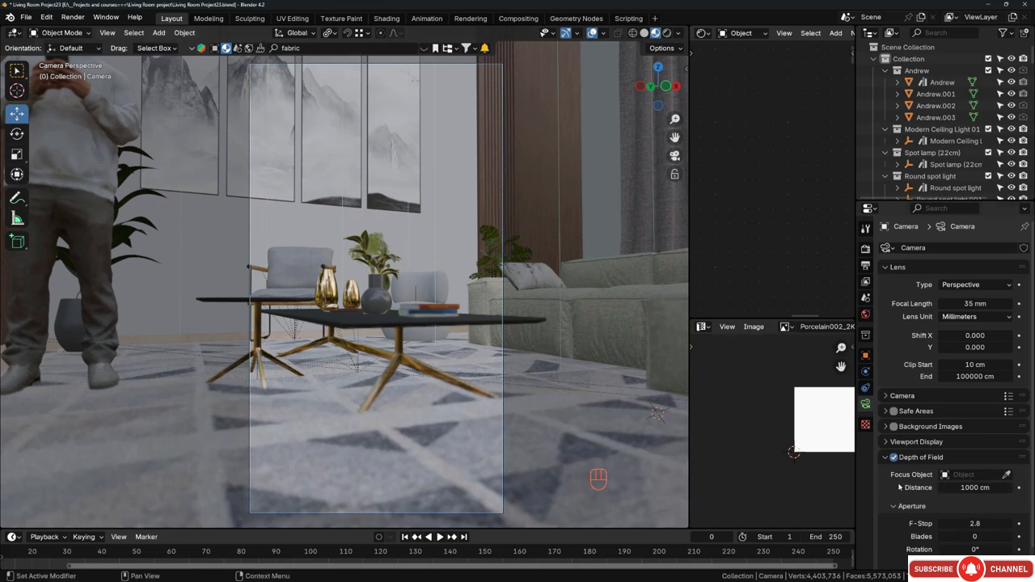
left_click(1006, 474)
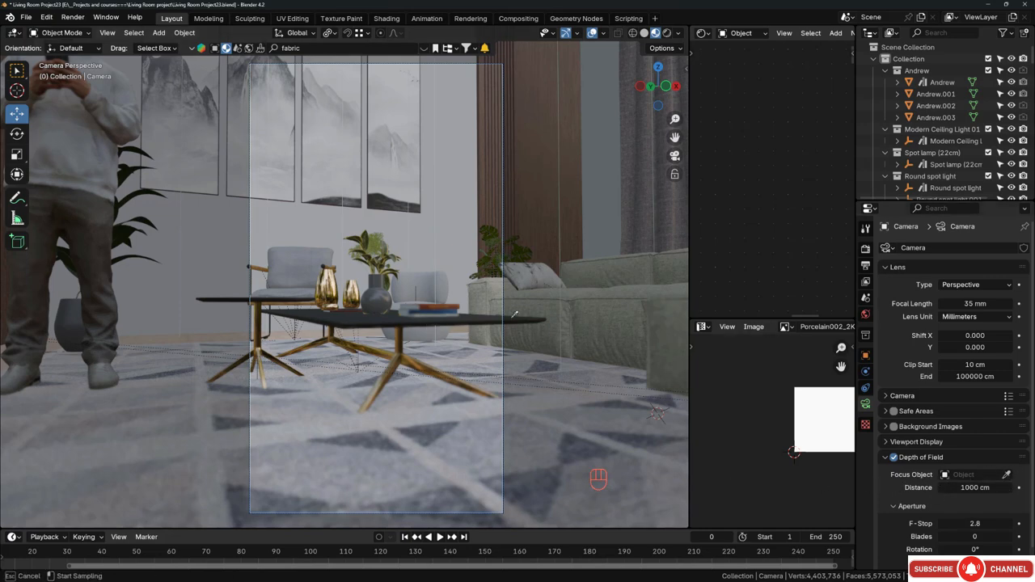
left_click(379, 284)
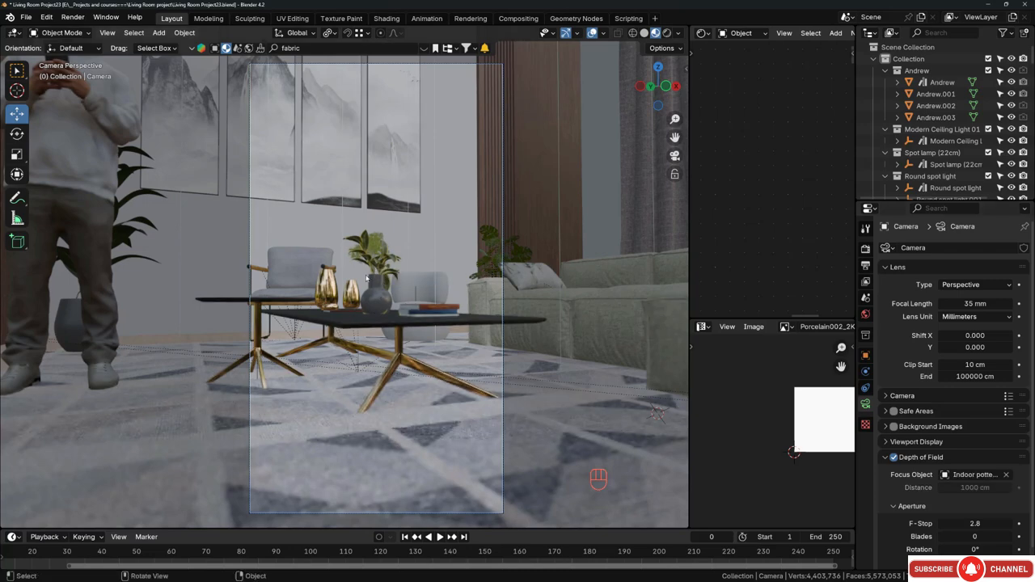
scroll(368, 278, "up", 6)
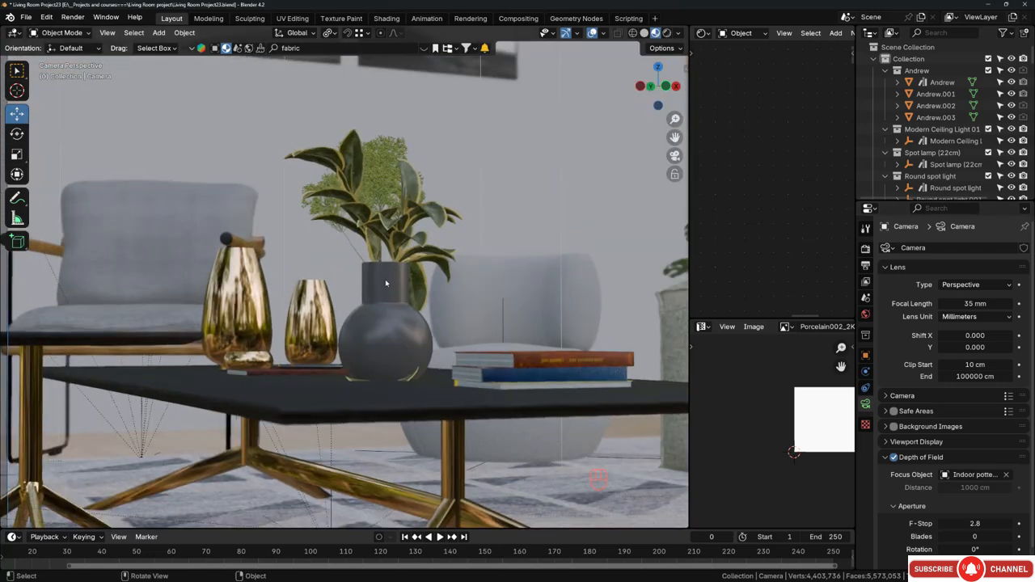
scroll(392, 258, "down", 8)
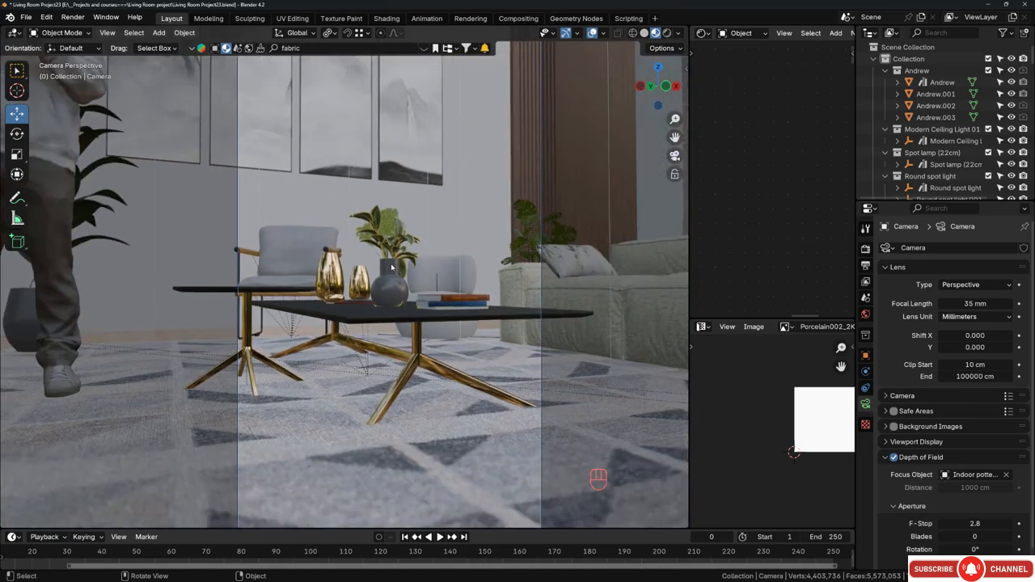
scroll(385, 262, "up", 1)
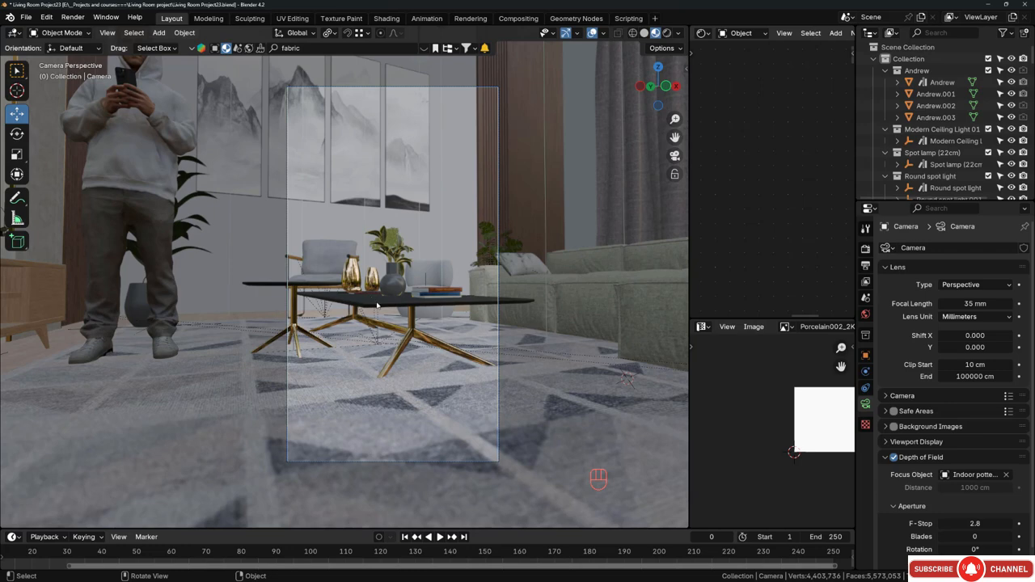
Render the coffee table view and examine the sharpness of the vases, books and background in the result.
key("F12")
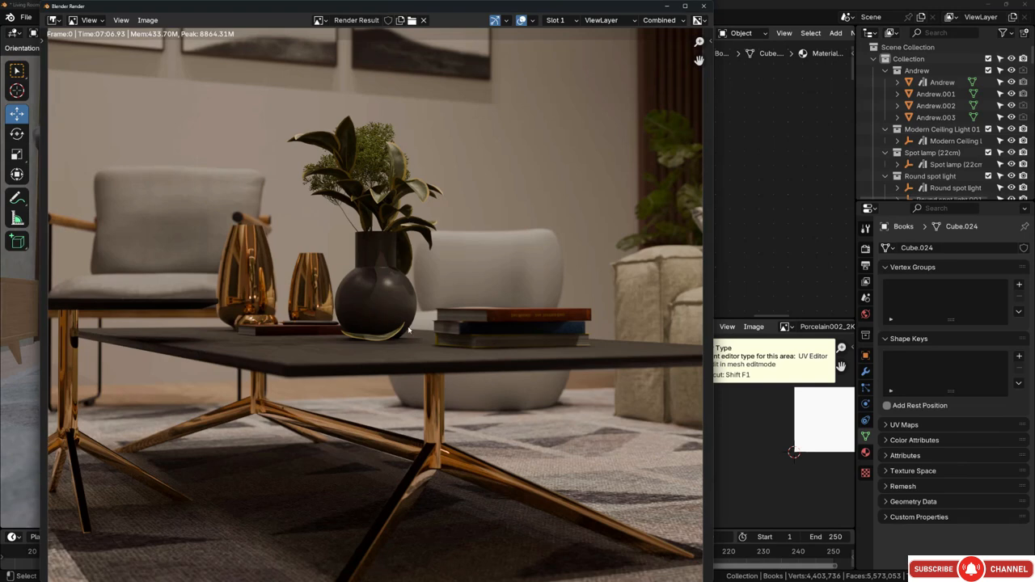
mouse_move(409, 253)
middle_mouse_down()
mouse_move(425, 366)
mouse_move(430, 351)
middle_mouse_up()
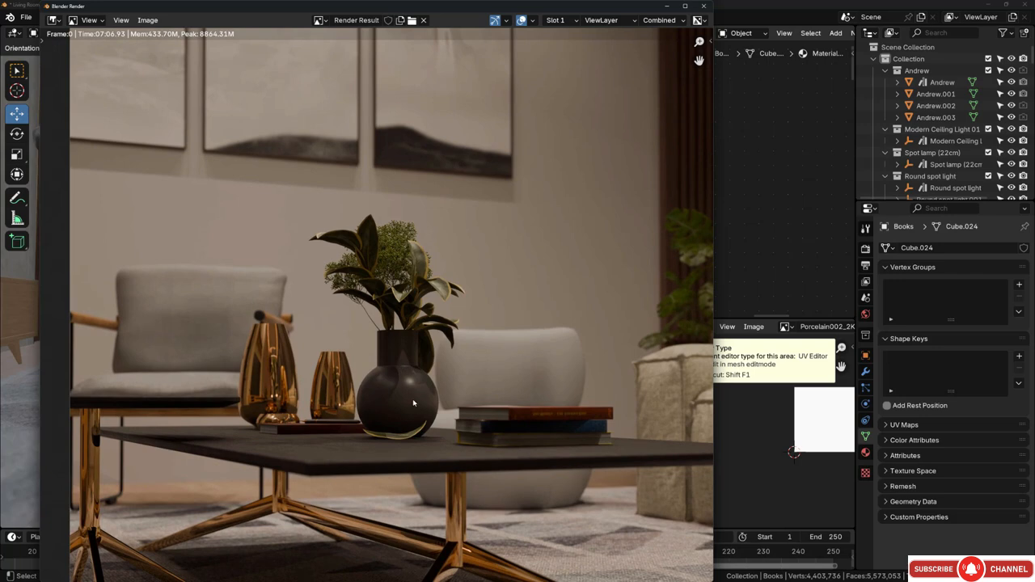
middle_click_drag(413, 402, 378, 273)
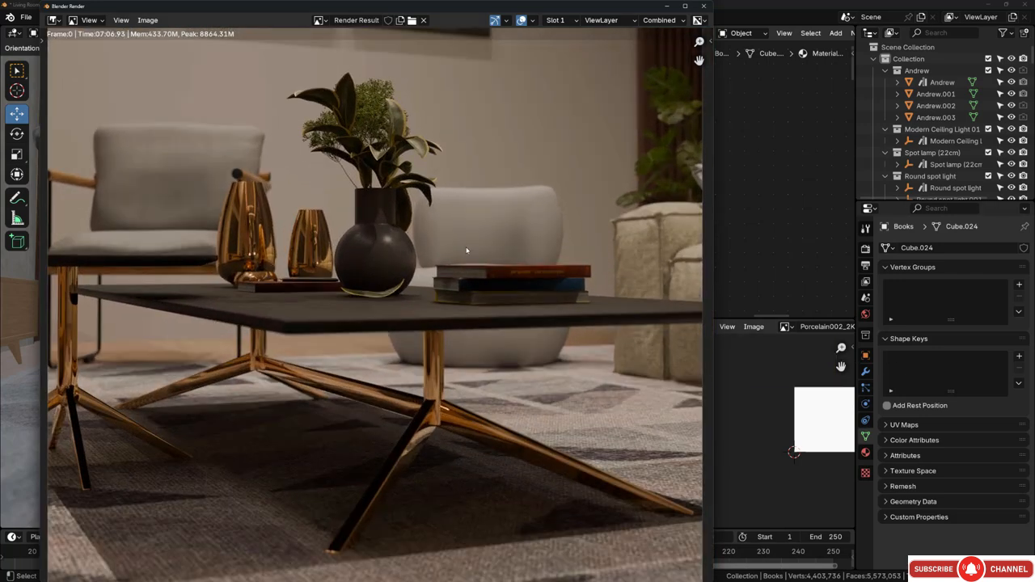
scroll(466, 257, "down", 1)
middle_click_drag(452, 384, 451, 485)
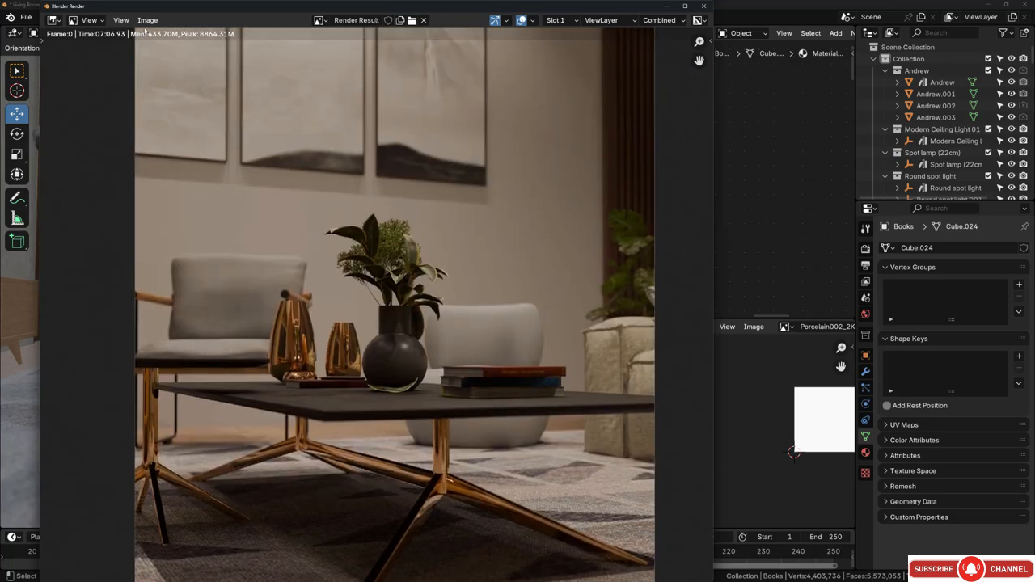
Save the rendered image as a PNG in the Living Room project folder and close the render window.
left_click(148, 20)
left_click(182, 131)
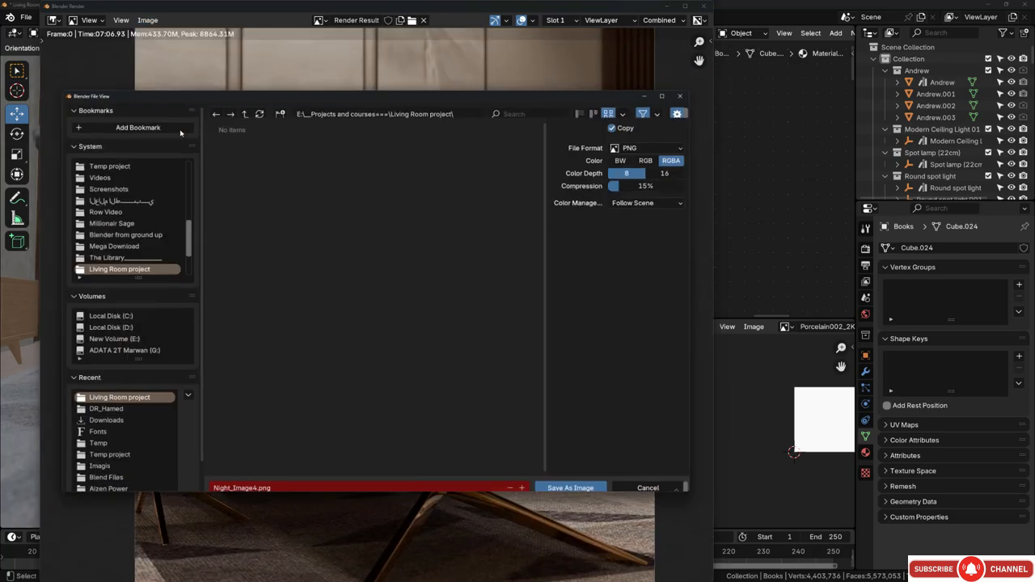
left_click(558, 488)
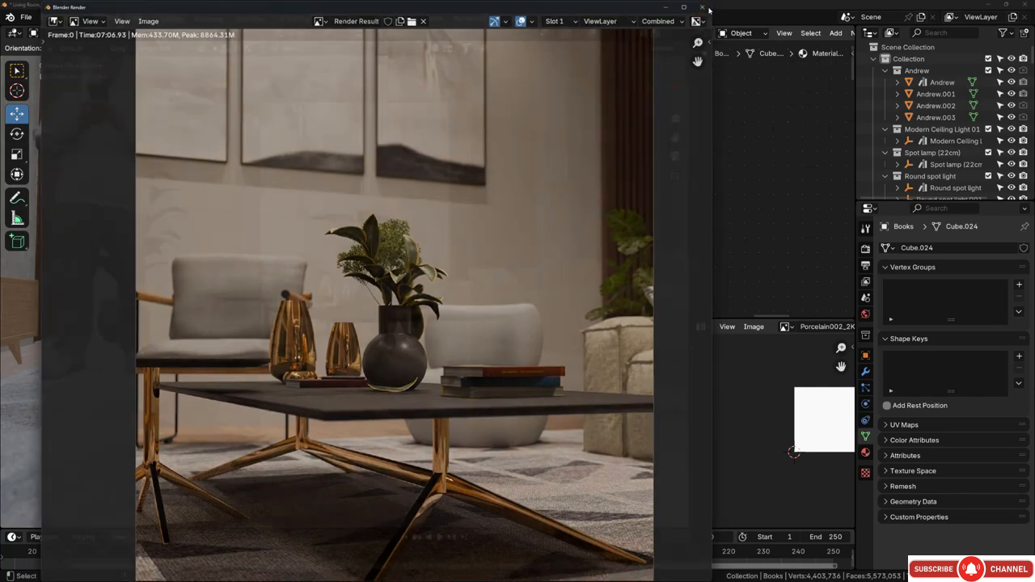
left_click(705, 7)
Try an F-Stop of 0.1 for the camera's depth of field and reset it to the default.
scroll(395, 304, "up", 2)
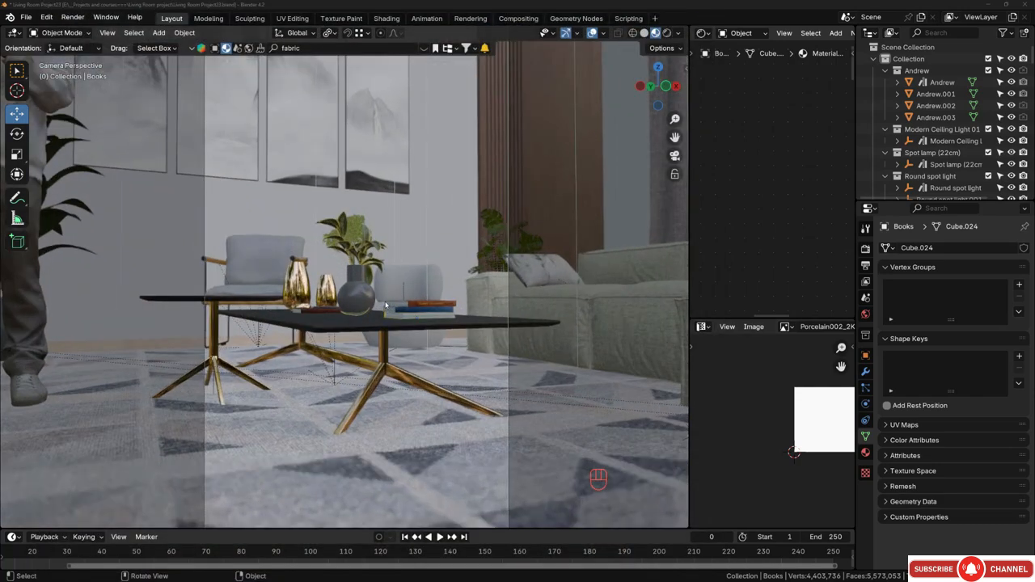
left_click(509, 262)
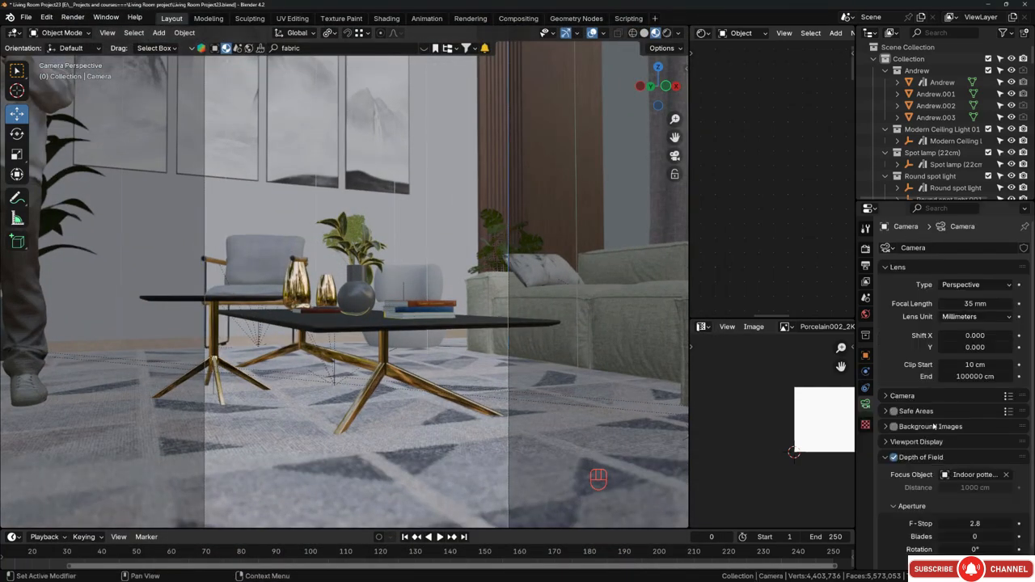
scroll(928, 495, "down", 1)
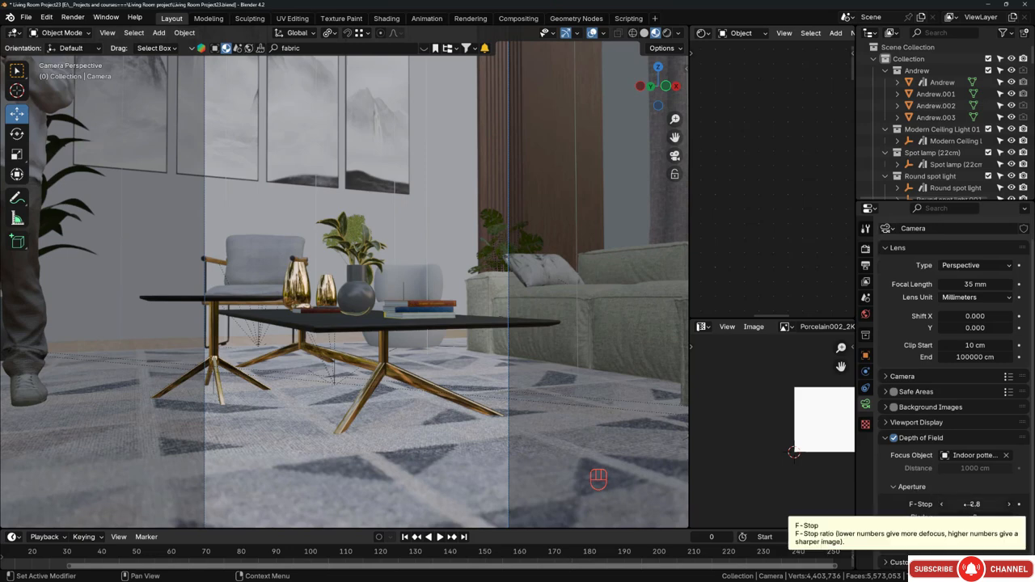
left_click_drag(975, 504, 942, 504)
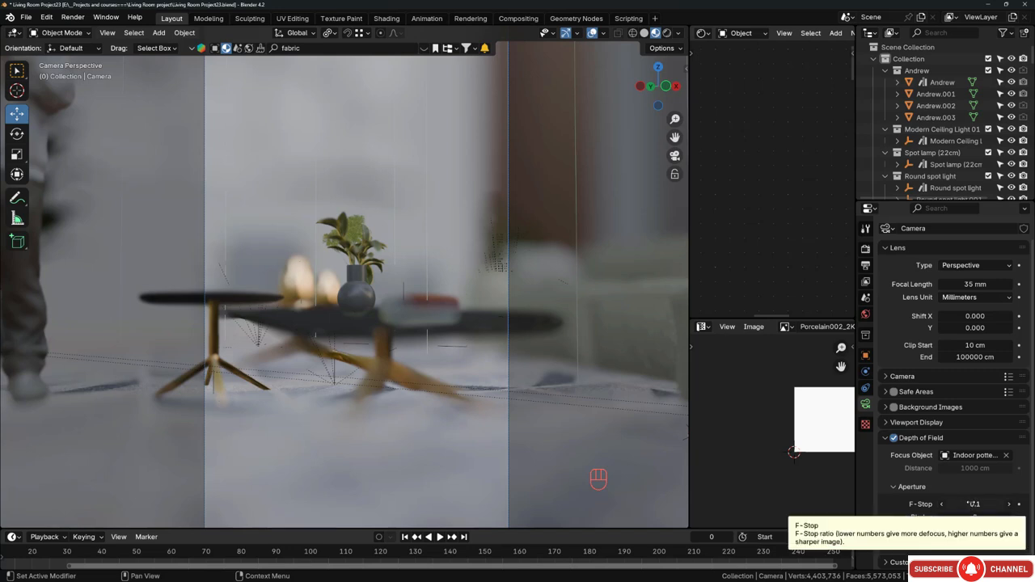
key("BackSpace")
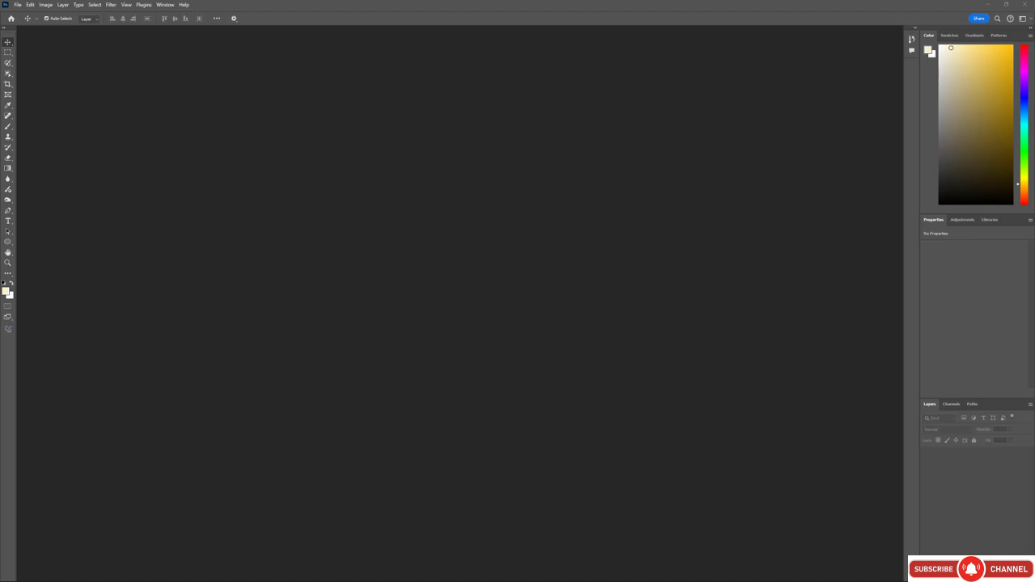
Switch to the Night Render folder alongside Photoshop and look through the previews of the saved night renders.
left_click_drag(1034, 69, 634, 111)
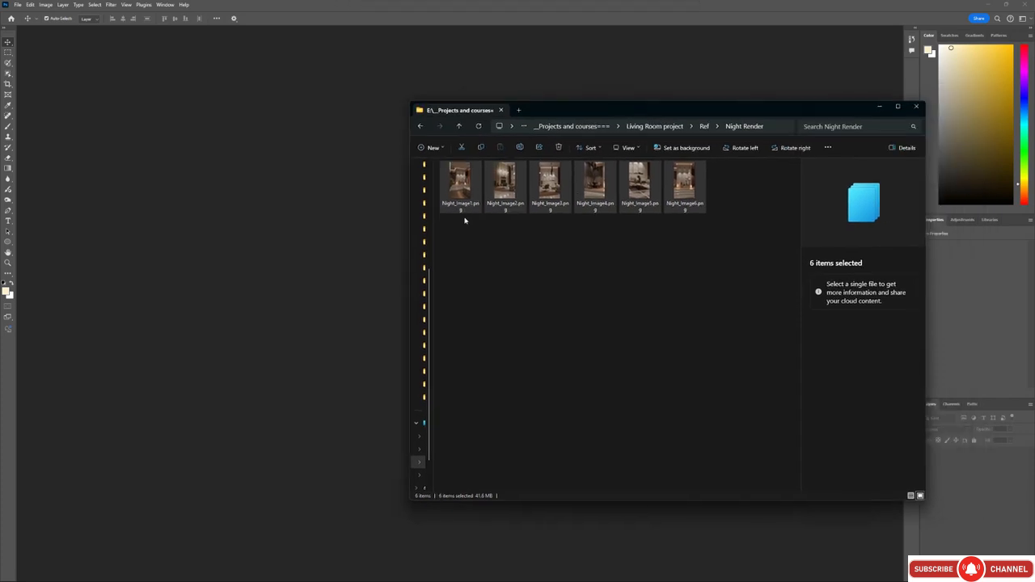
left_click_drag(474, 224, 717, 173)
left_click(458, 188)
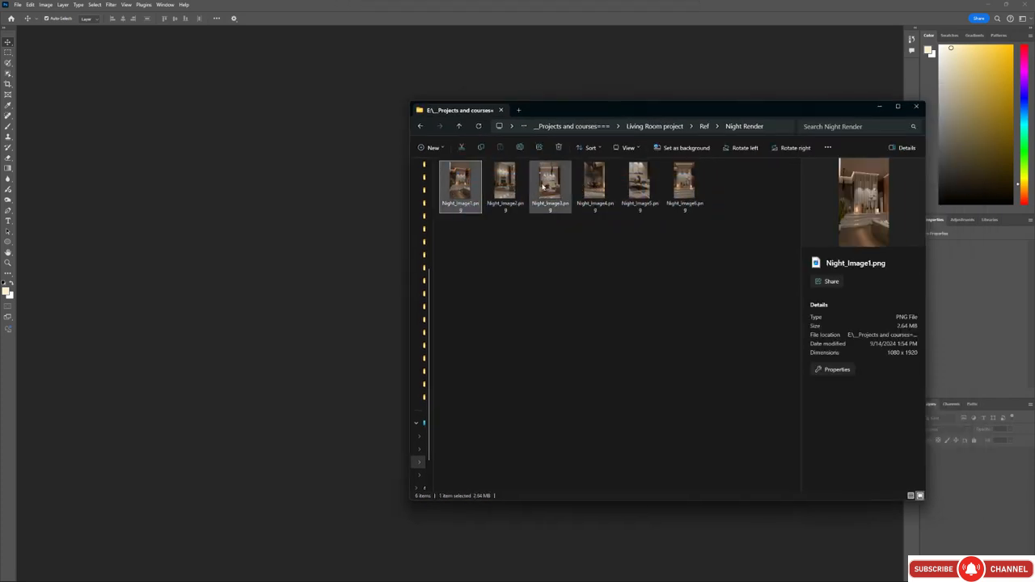
left_click_drag(560, 111, 587, 114)
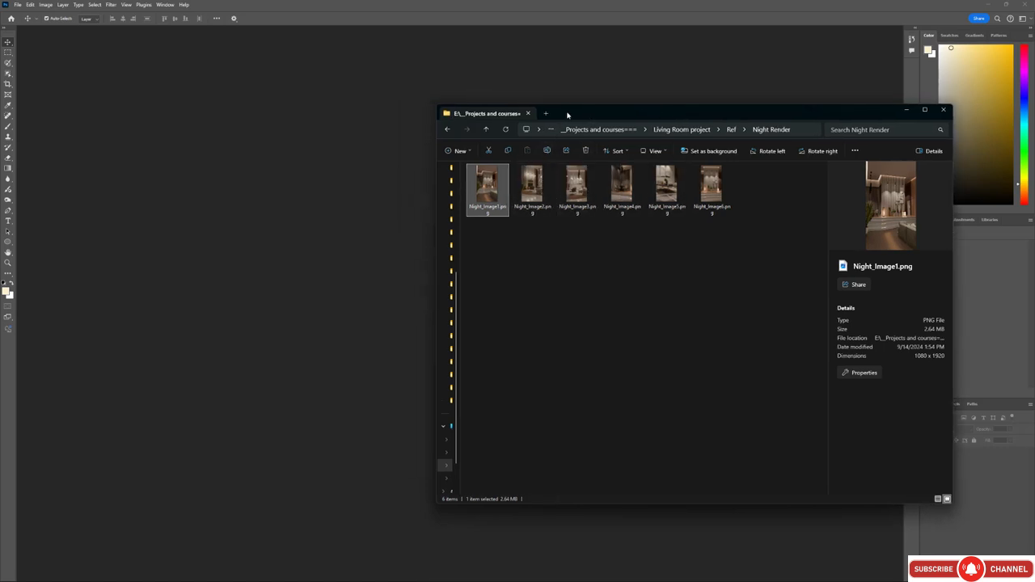
left_click_drag(568, 114, 655, 113)
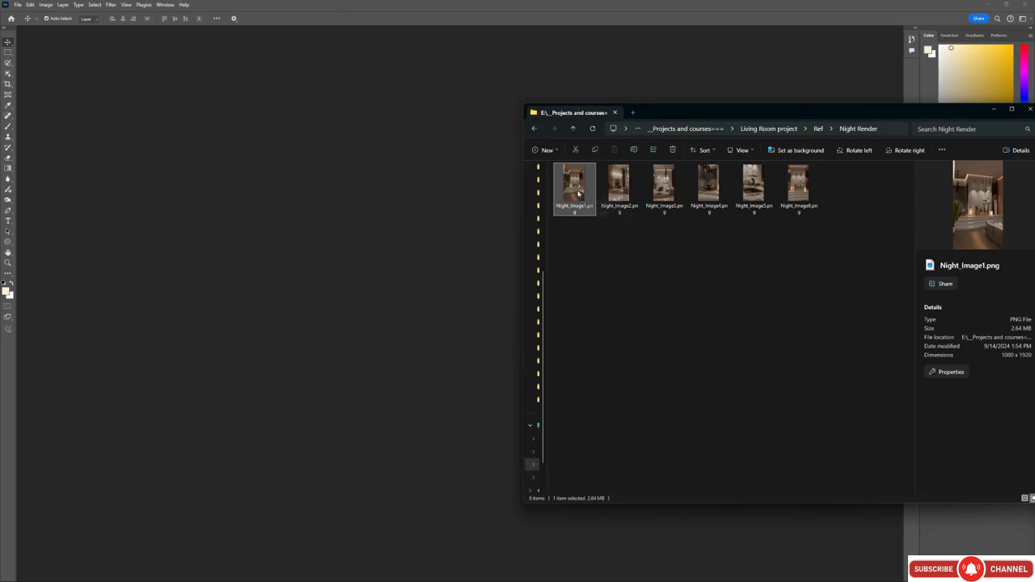
left_click(708, 184)
left_click(758, 188)
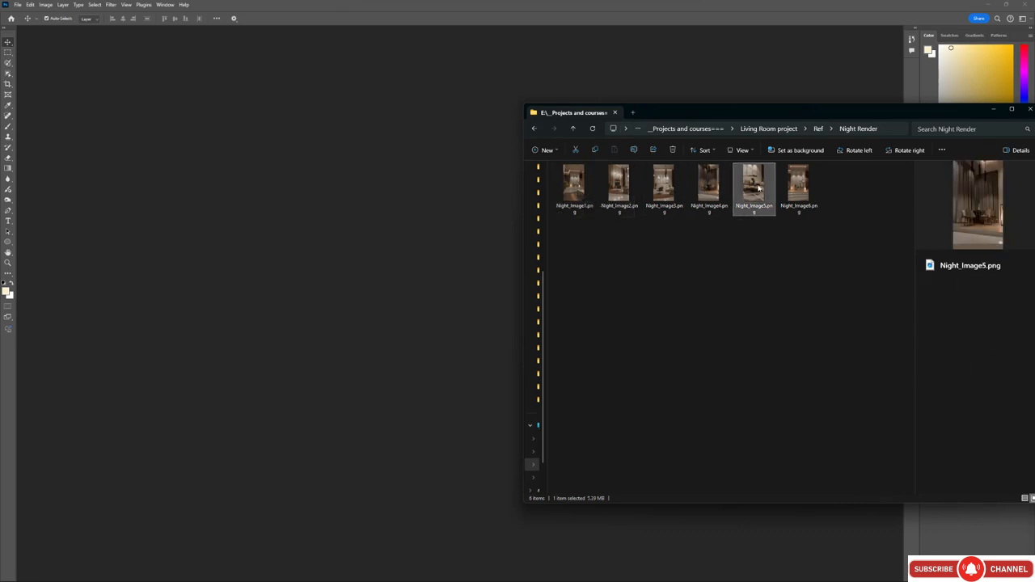
left_click(809, 187)
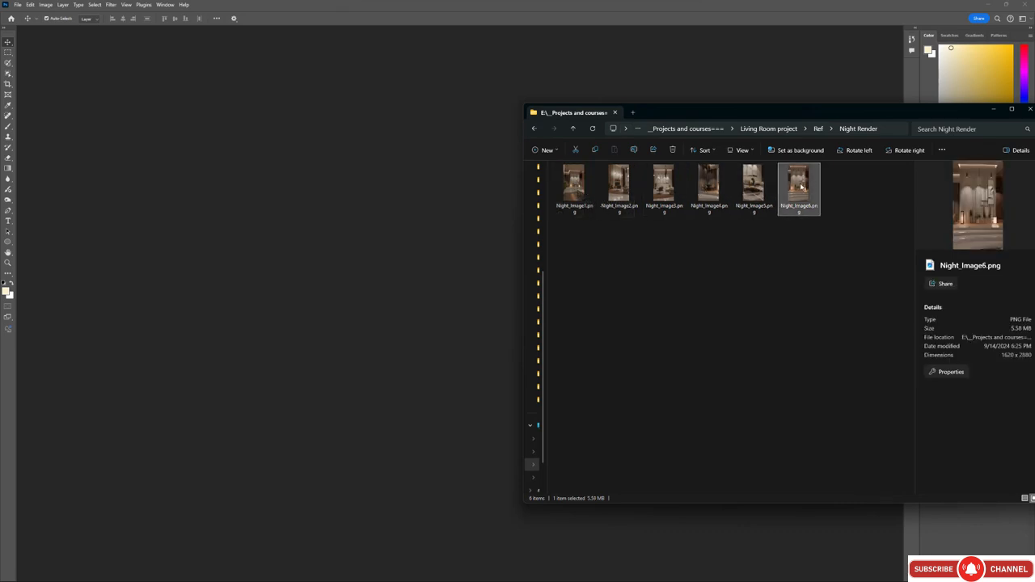
left_click(700, 184)
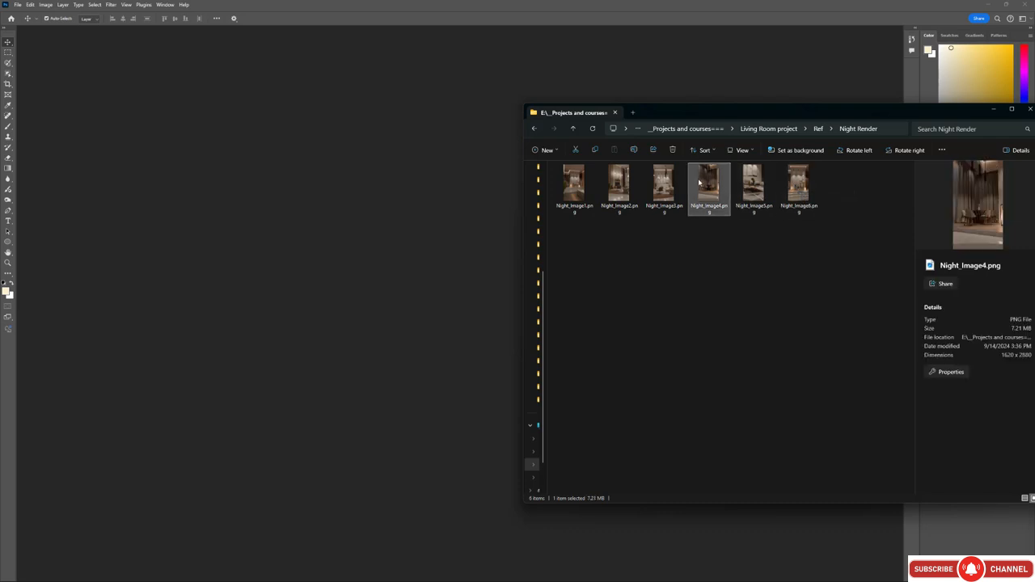
left_click(666, 184)
left_click(621, 186)
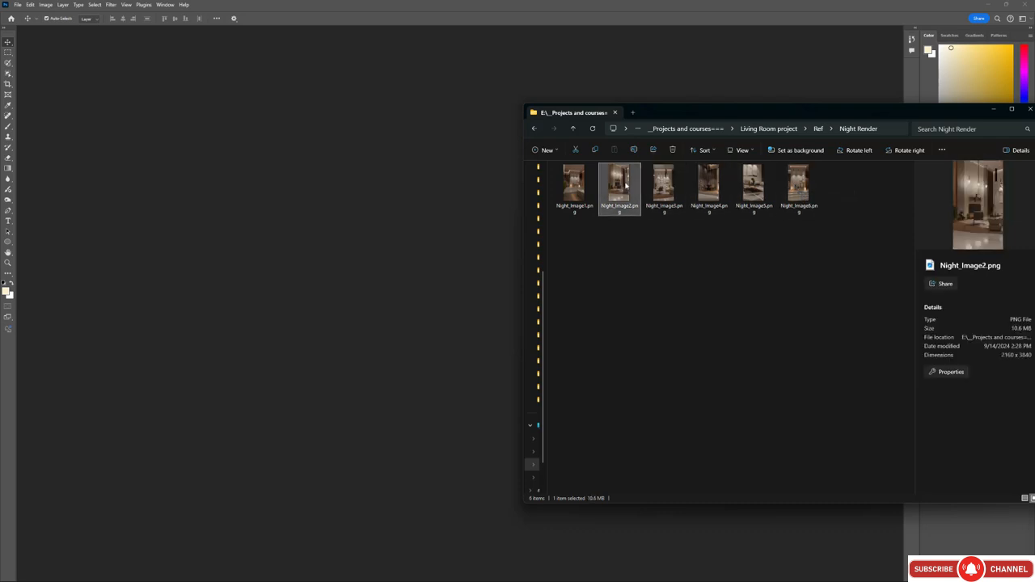
Open Night_Image3.png from the Night Render folder in Photoshop and fit most of the image in view.
left_click_drag(656, 186, 437, 73)
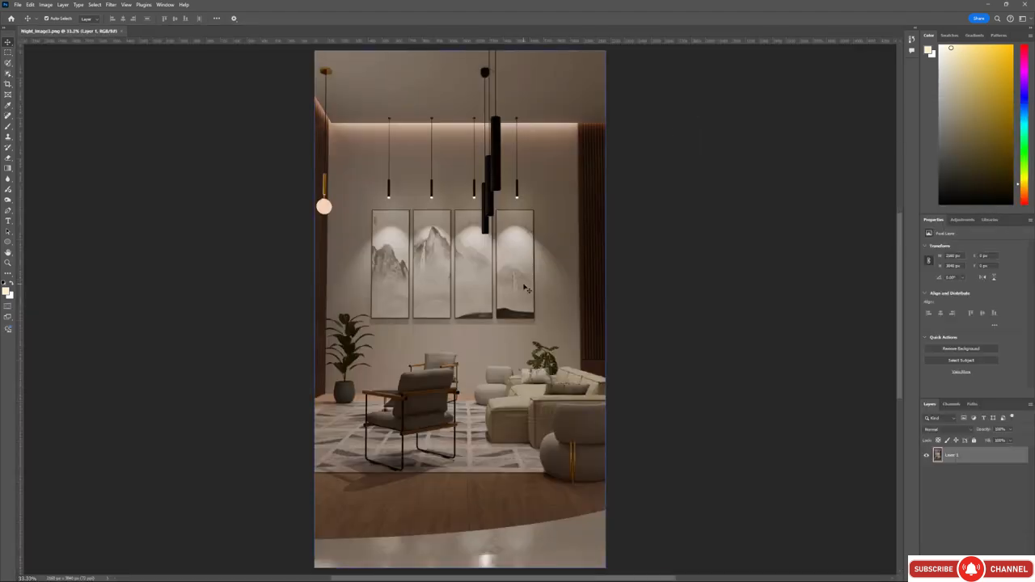
key("ctrl+1")
scroll(524, 289, "down", 4, "alt")
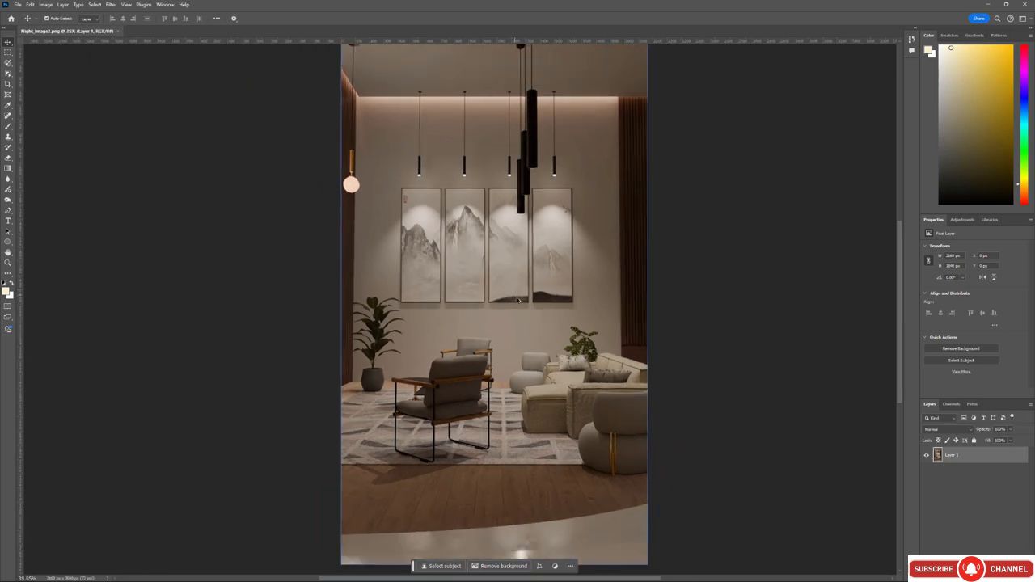
scroll(519, 300, "down", 1, "alt")
scroll(495, 285, "up", 2, "alt")
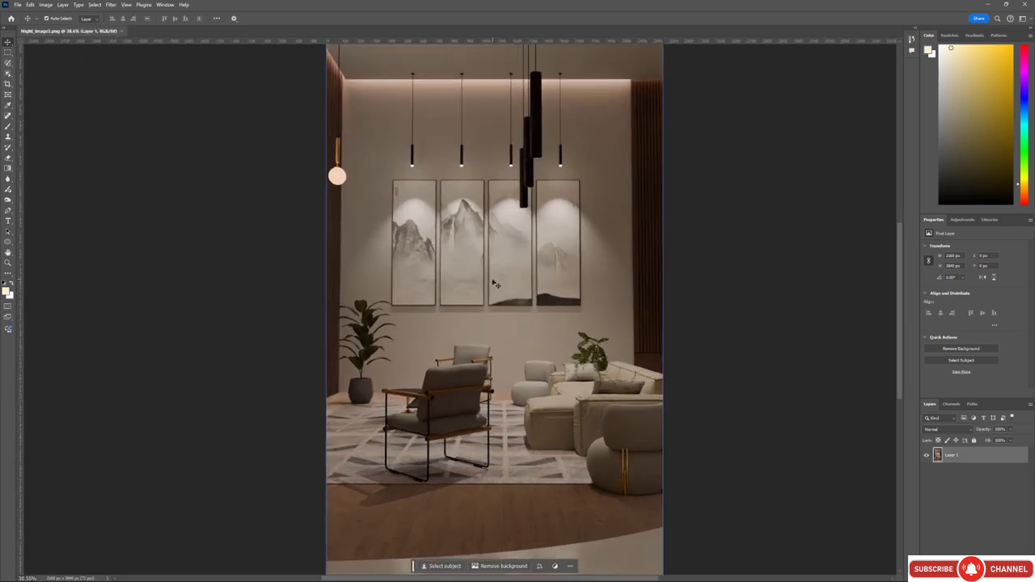
Open the Camera Raw Filter on the night render layer and look through its adjustment sections.
scroll(491, 250, "down", 1, "alt")
scroll(502, 250, "up", 2, "alt")
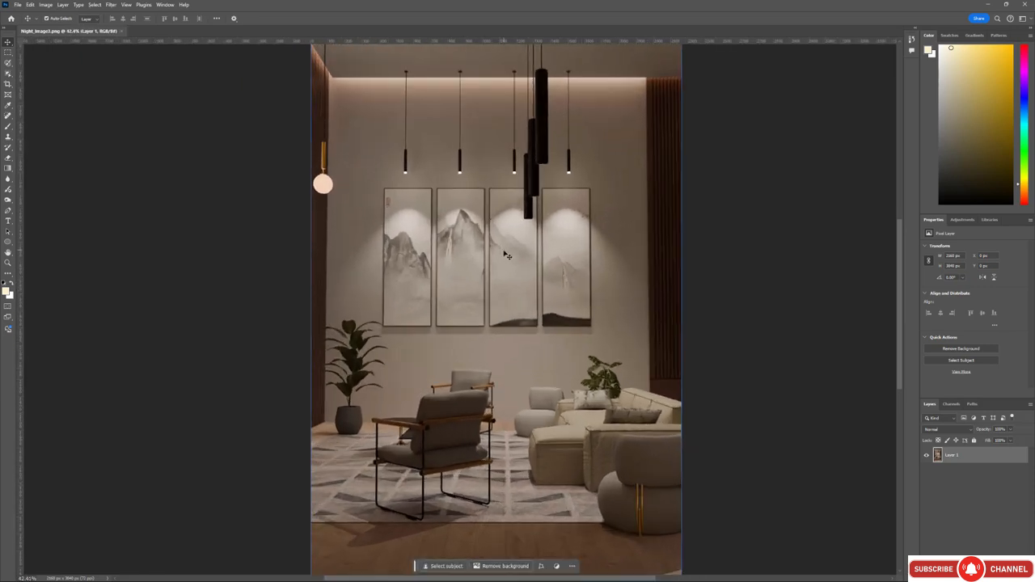
left_click_drag(505, 253, 508, 224)
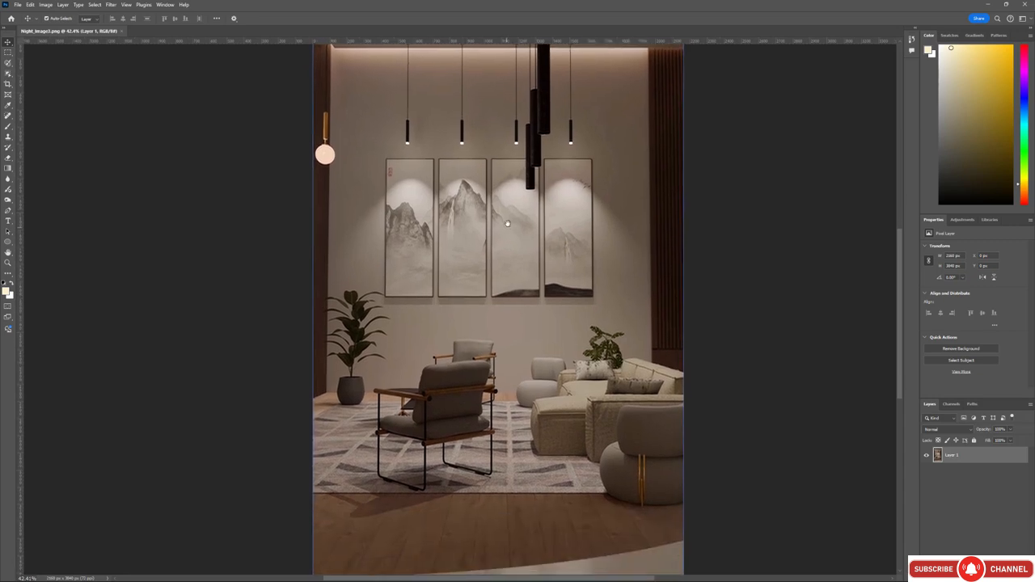
scroll(521, 258, "down", 2, "alt")
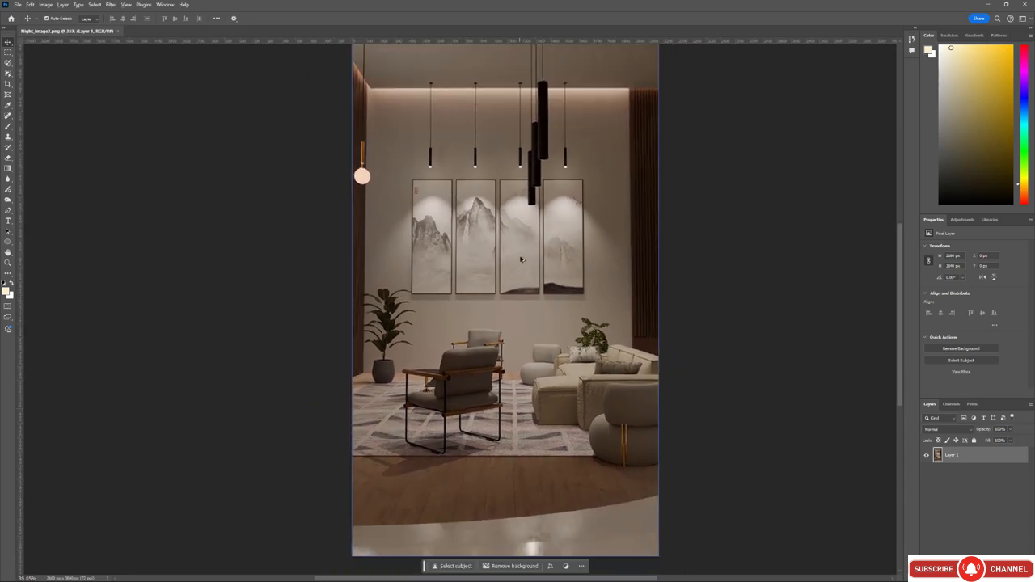
scroll(521, 259, "up", 3, "alt")
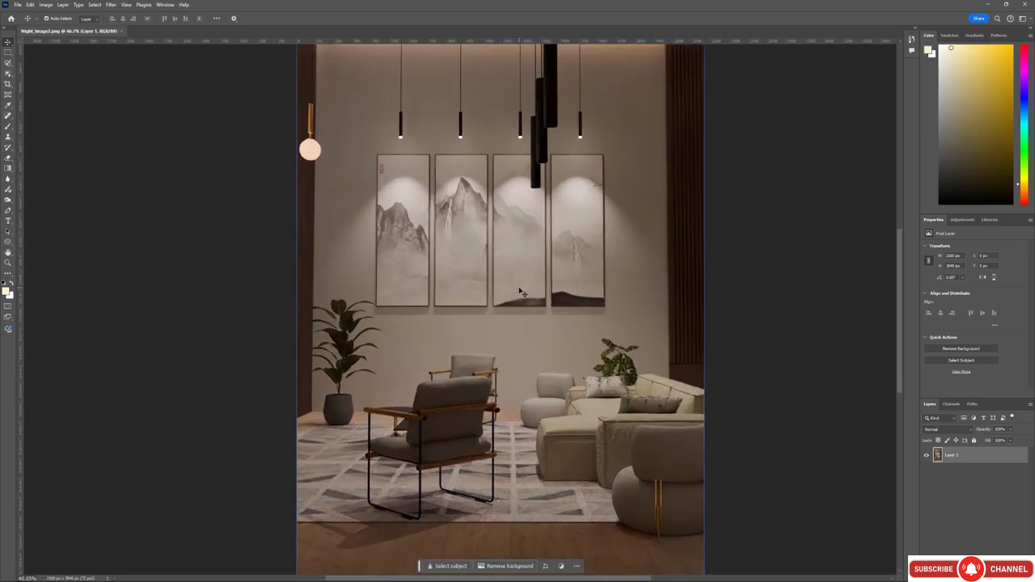
left_click(111, 4)
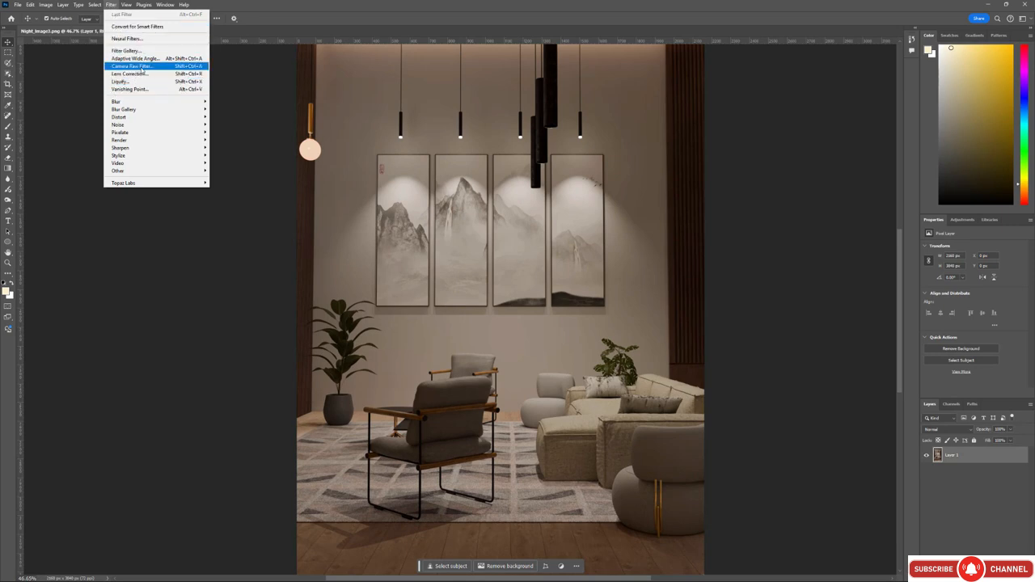
left_click(146, 69)
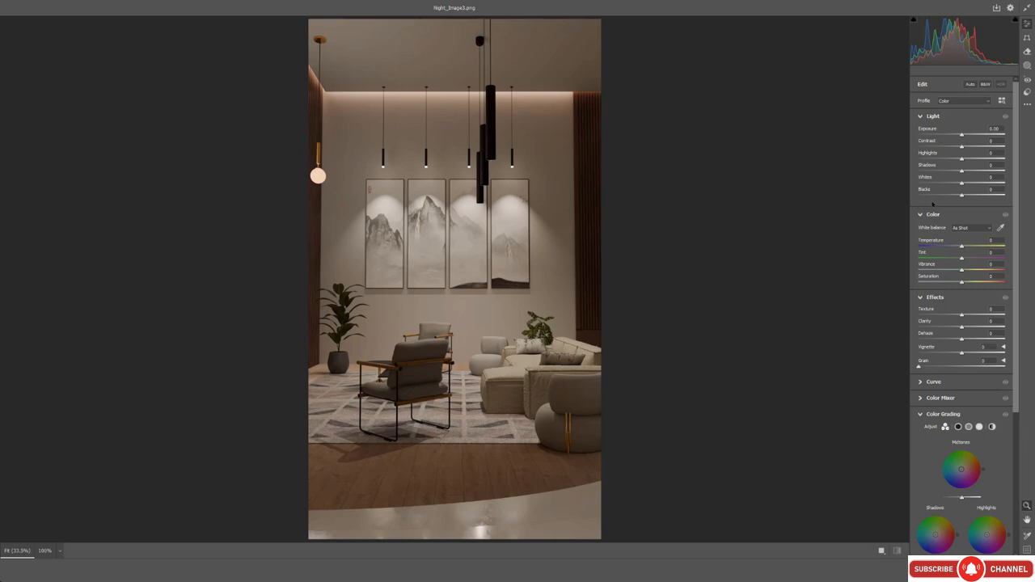
scroll(939, 295, "down", 5)
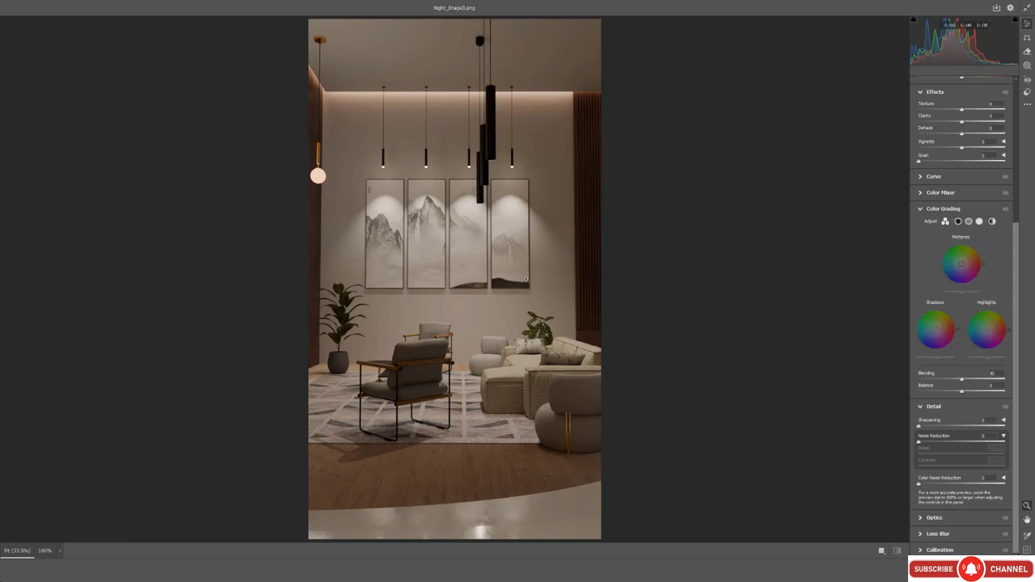
scroll(950, 439, "up", 5)
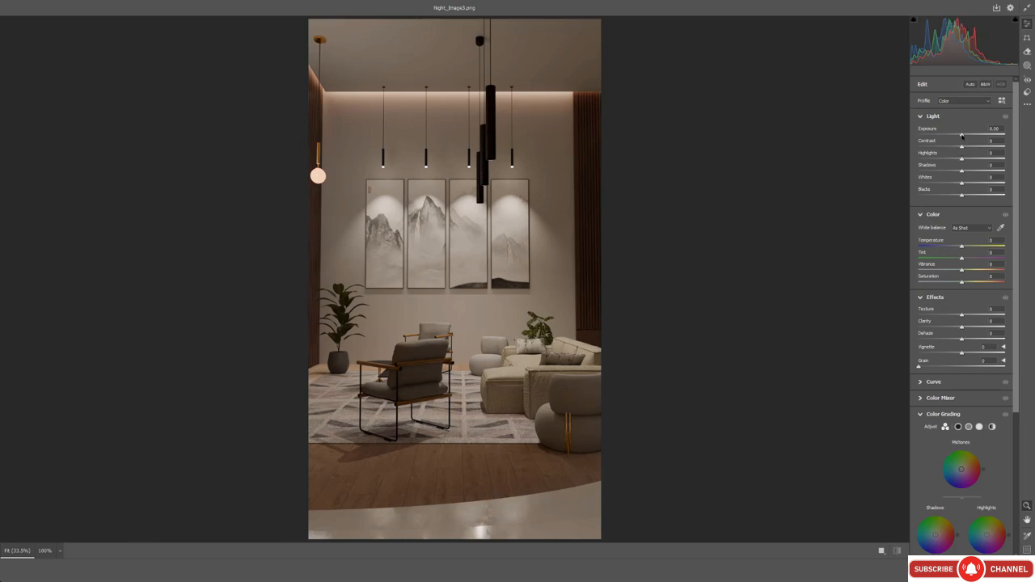
Adjust the render's light with exposure +0.30, contrast +18, highlights +17 and shadows -11.
left_click_drag(962, 135, 965, 135)
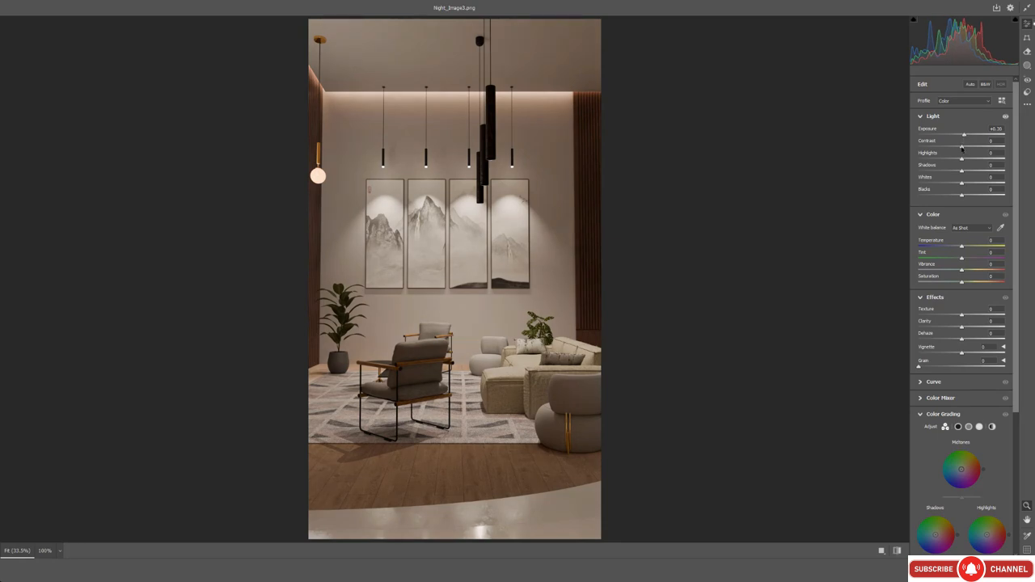
mouse_move(962, 147)
left_mouse_down()
mouse_move(981, 149)
mouse_move(969, 148)
left_mouse_up()
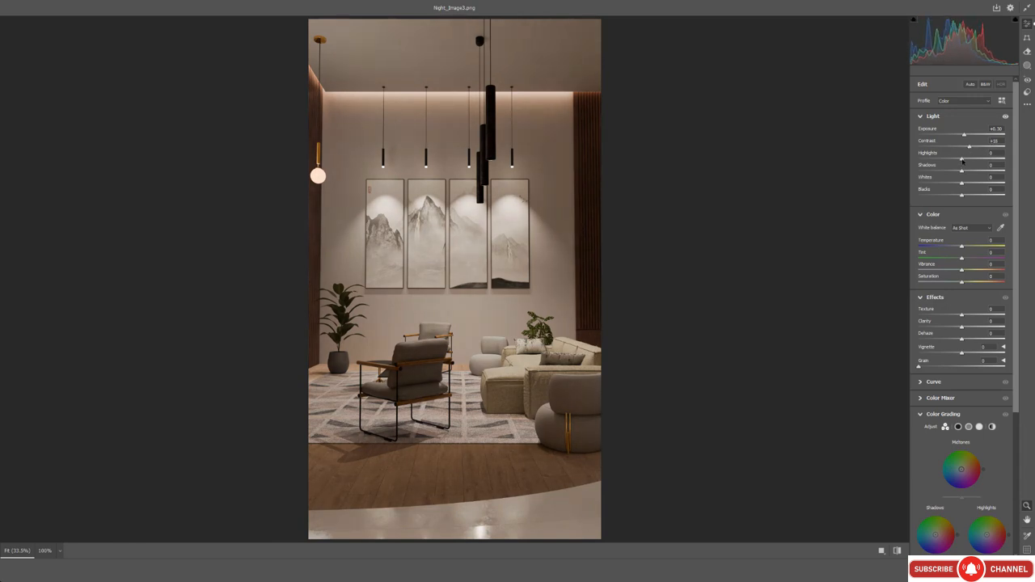
mouse_move(961, 159)
left_mouse_down()
mouse_move(983, 162)
mouse_move(968, 162)
left_mouse_up()
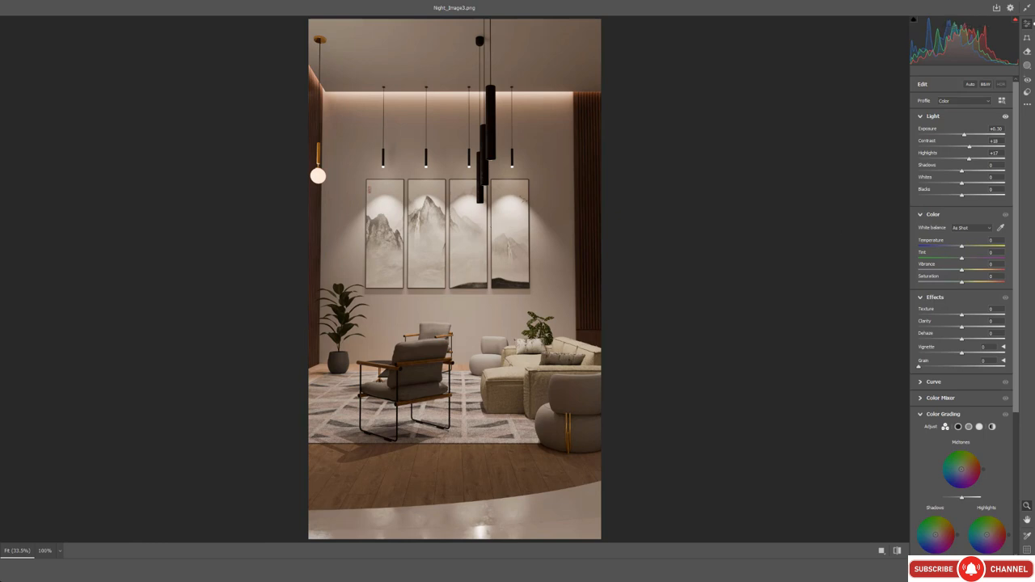
mouse_move(962, 172)
left_mouse_down()
mouse_move(950, 173)
mouse_move(960, 182)
left_mouse_up()
Cool the colour temperature to -7, then try a saturation change and reset it to the default.
left_click_drag(962, 247, 959, 250)
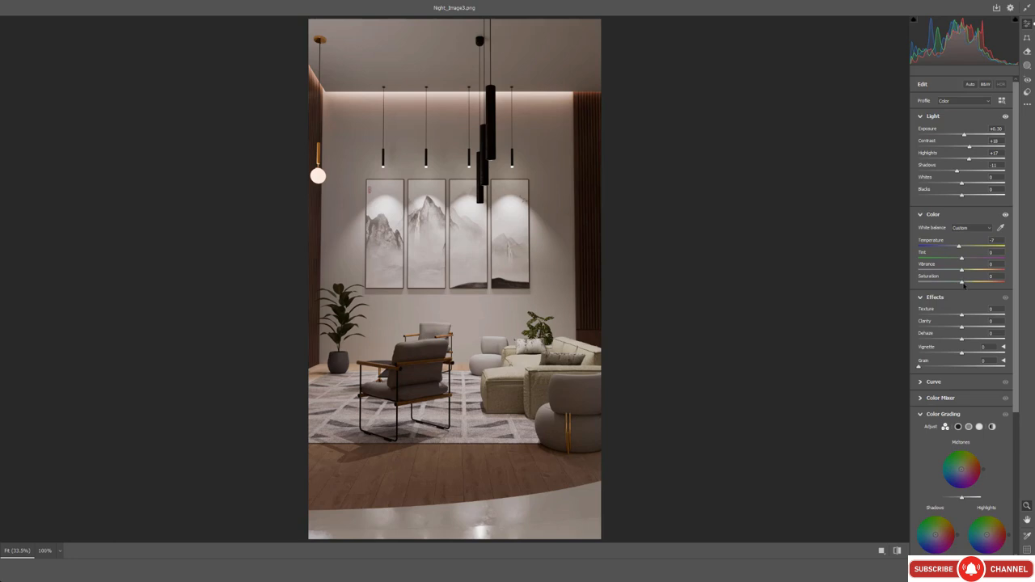
mouse_move(962, 283)
left_mouse_down()
mouse_move(920, 282)
mouse_move(961, 284)
left_mouse_up()
double_click(961, 283)
Set texture to +46 and clarity to +26 while checking the detail on the armchair, sofa and rug.
left_click_drag(439, 358, 516, 432)
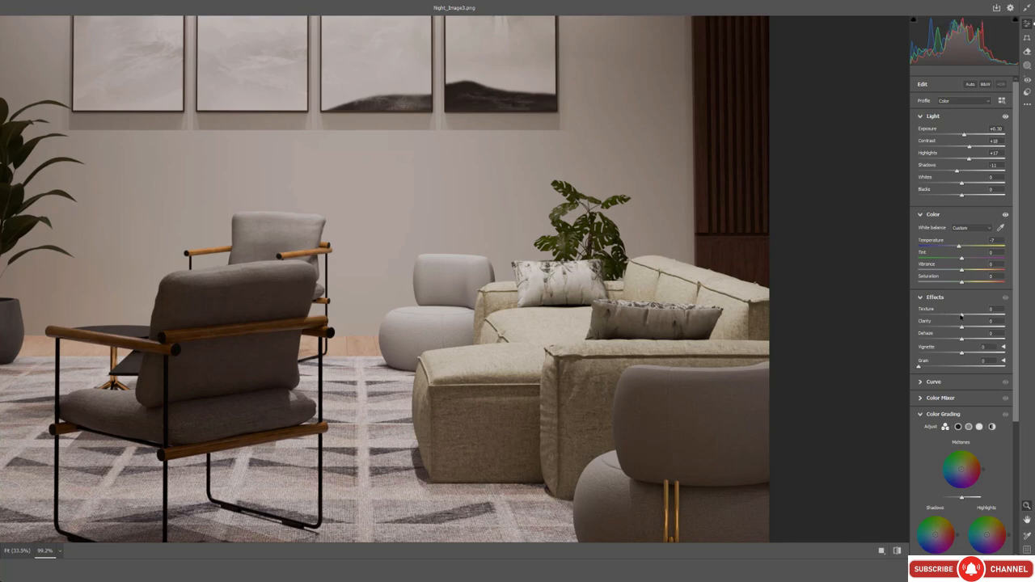
left_click_drag(963, 316, 982, 326)
scroll(526, 340, "down", 2)
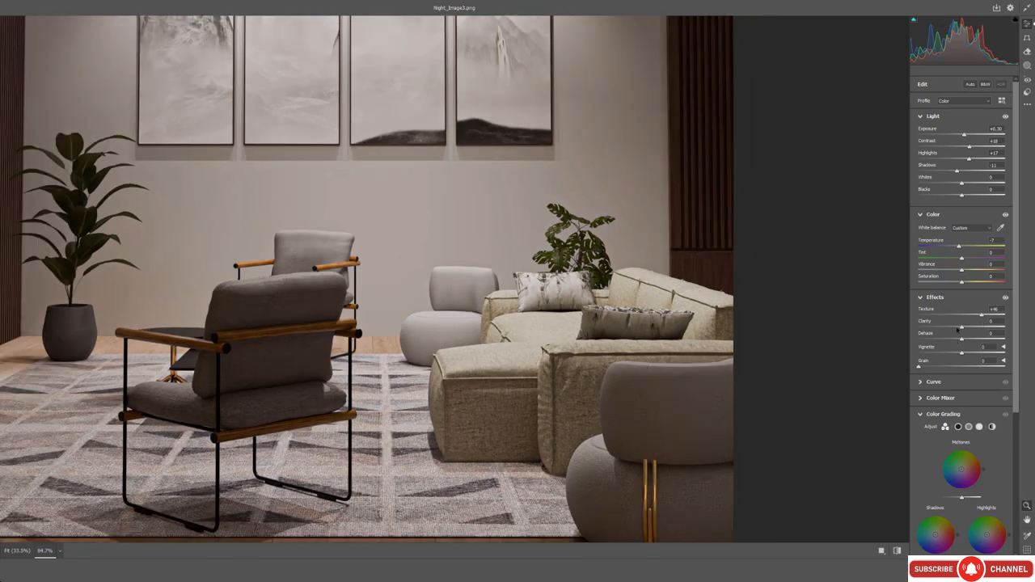
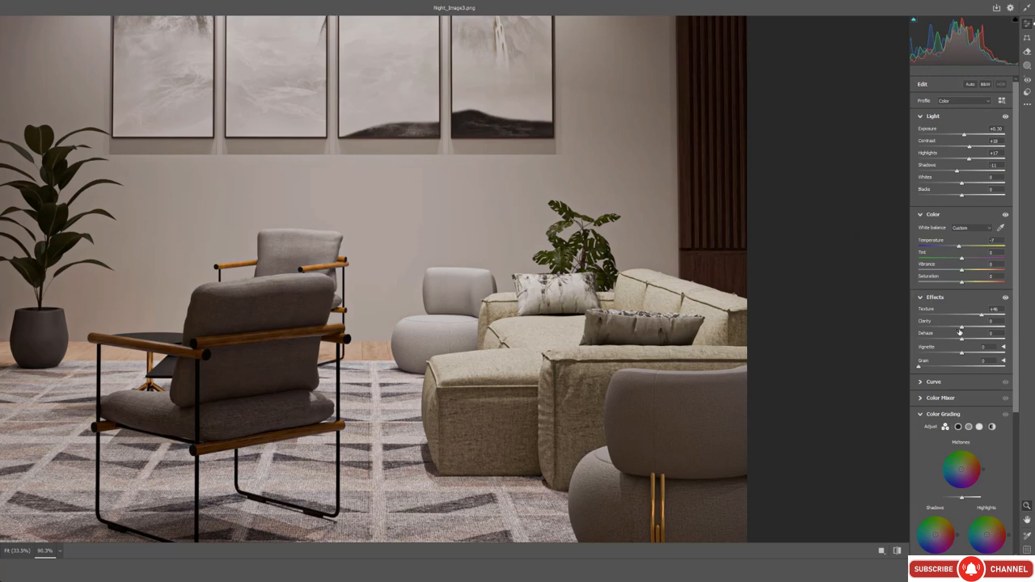
left_click_drag(962, 330, 973, 333)
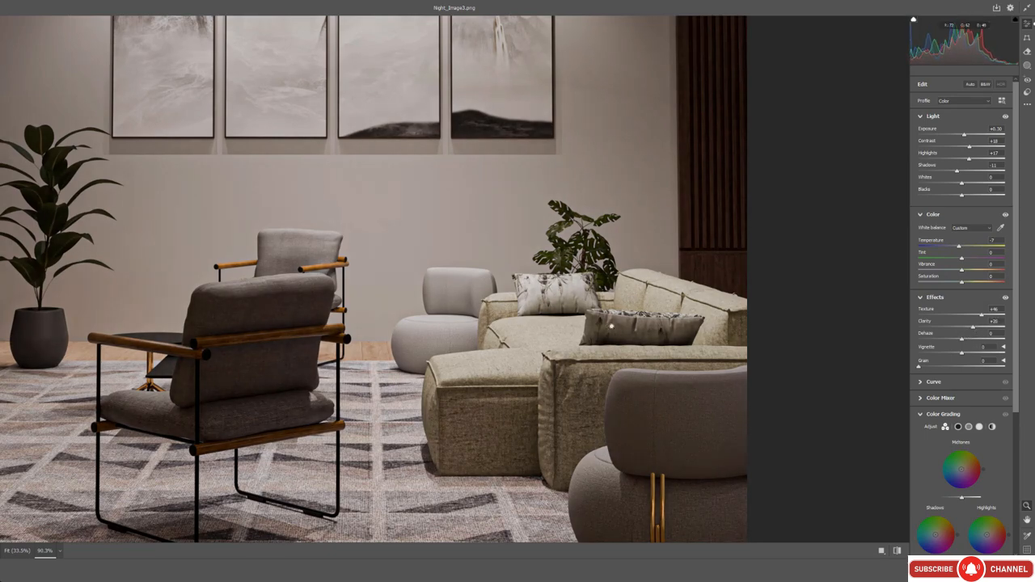
left_click_drag(659, 330, 560, 292)
left_click_drag(470, 356, 495, 395)
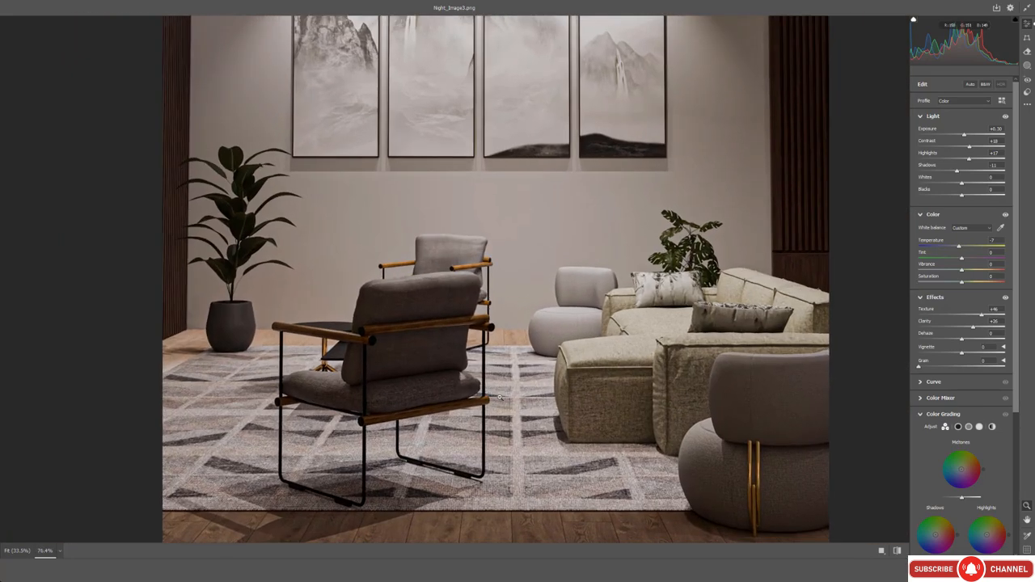
left_click_drag(527, 315, 551, 318)
Try a blue tint on the Color Grading shadows, check it across the whole image, and reset the shadows.
scroll(947, 360, "down", 3)
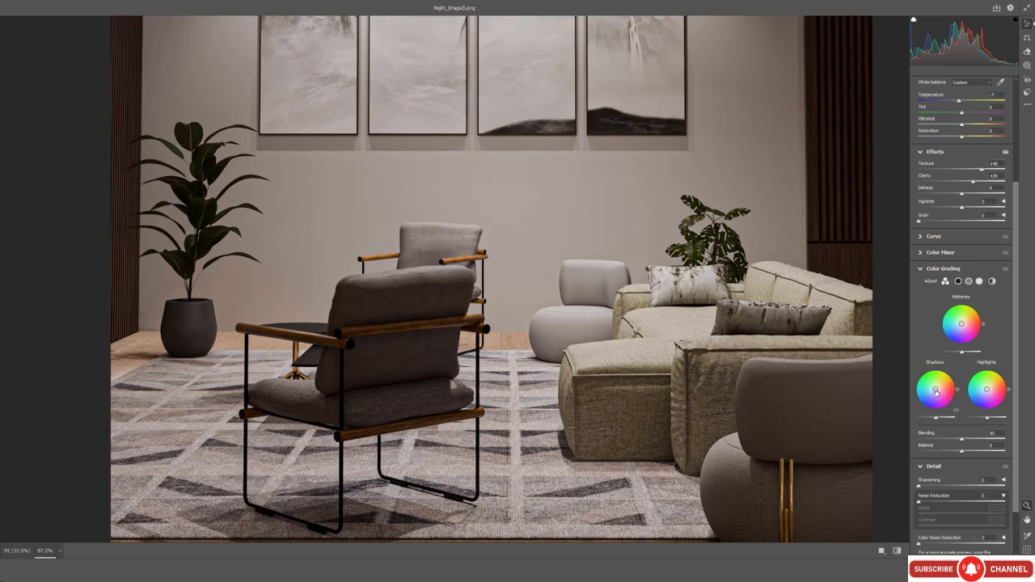
left_click_drag(935, 391, 931, 391)
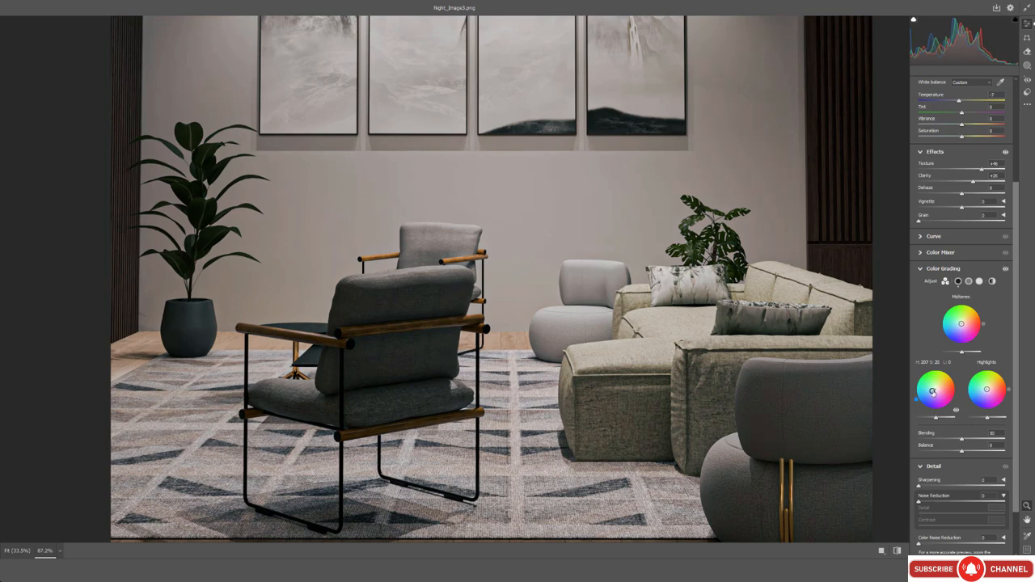
left_click_drag(917, 402, 919, 403)
scroll(795, 245, "down", 5)
scroll(477, 321, "up", 3)
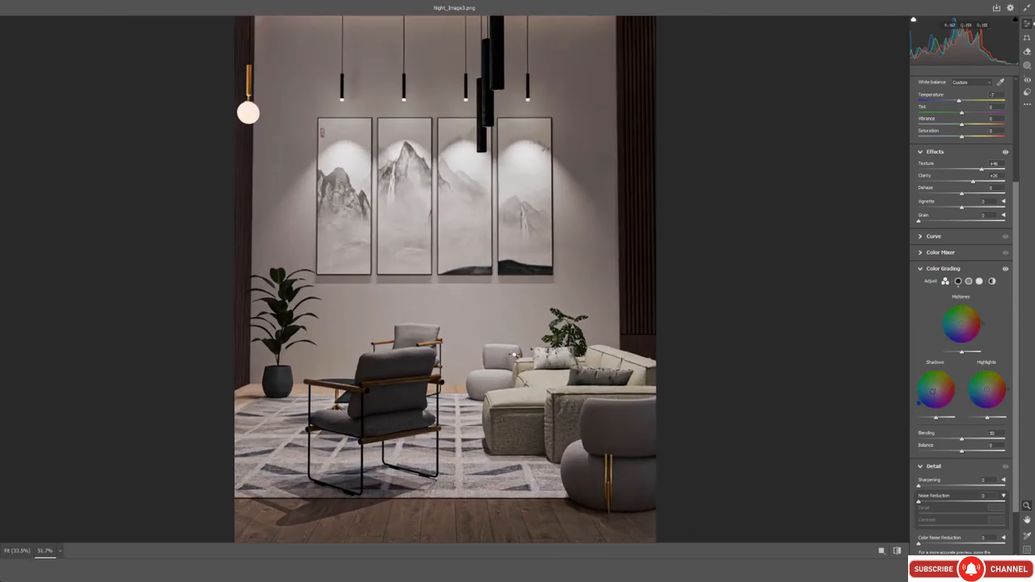
scroll(518, 356, "up", 4)
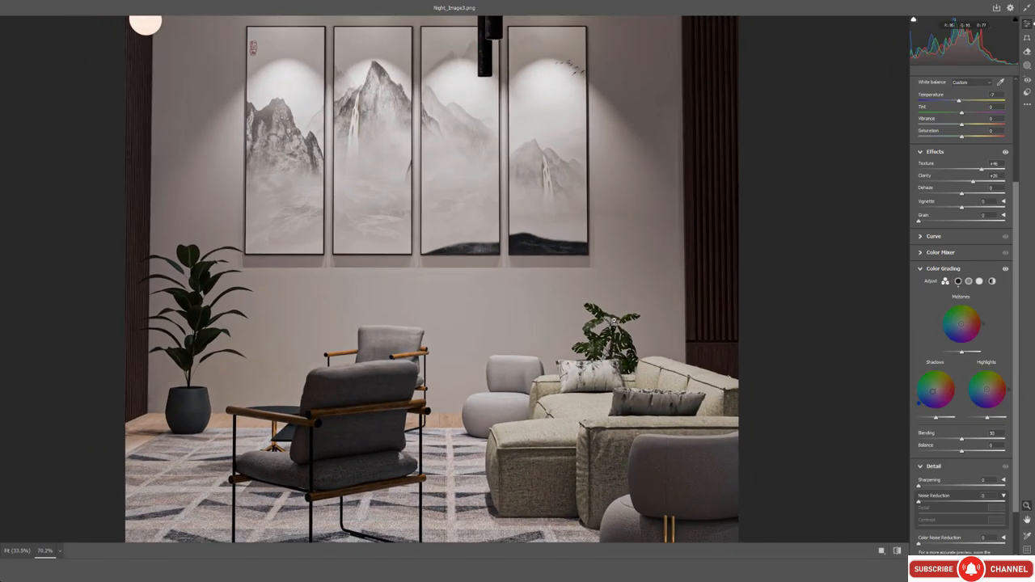
scroll(638, 321, "down", 5)
scroll(616, 401, "up", 1)
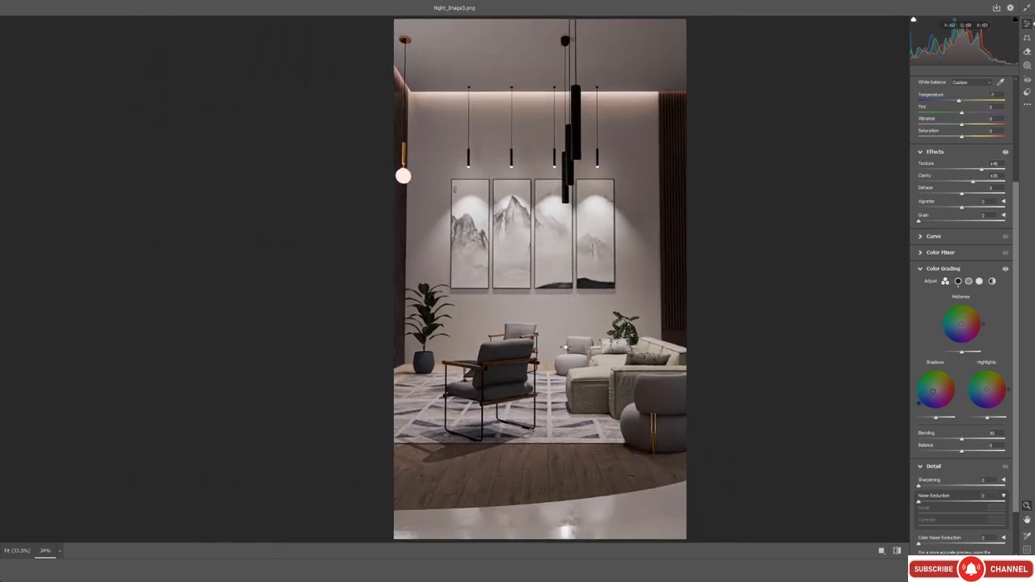
scroll(616, 400, "up", 3)
scroll(617, 400, "up", 1)
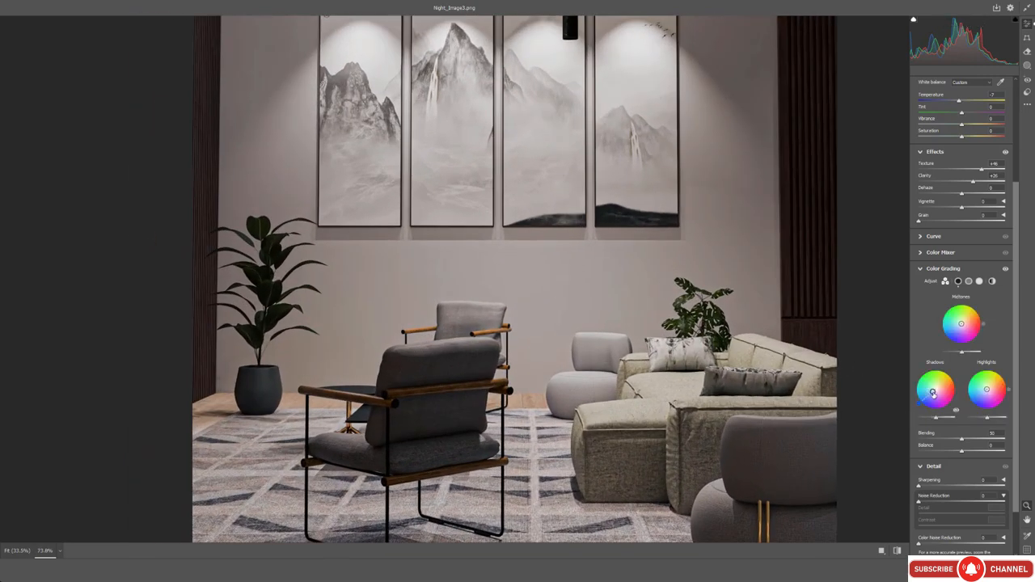
double_click(933, 394)
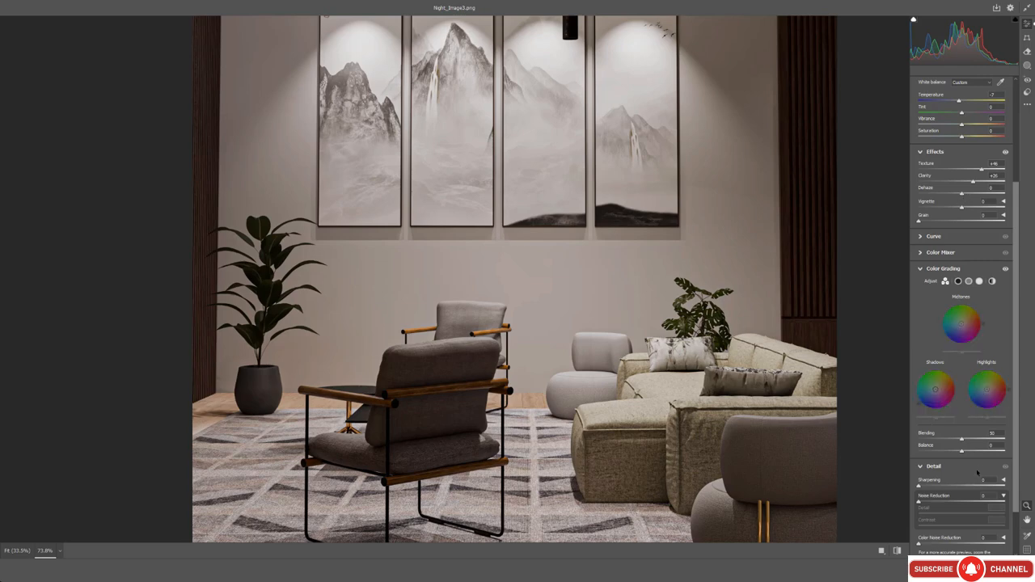
Raise the sharpening to about 46 and inspect the floor, furniture and wall art up close.
scroll(931, 436, "down", 1)
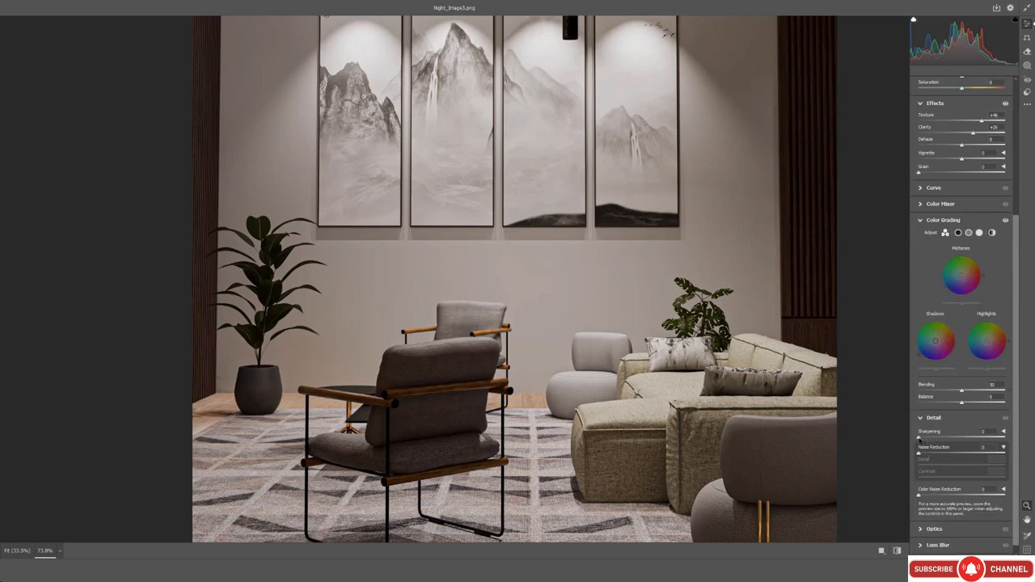
left_click_drag(919, 438, 955, 440)
left_click_drag(563, 328, 574, 221)
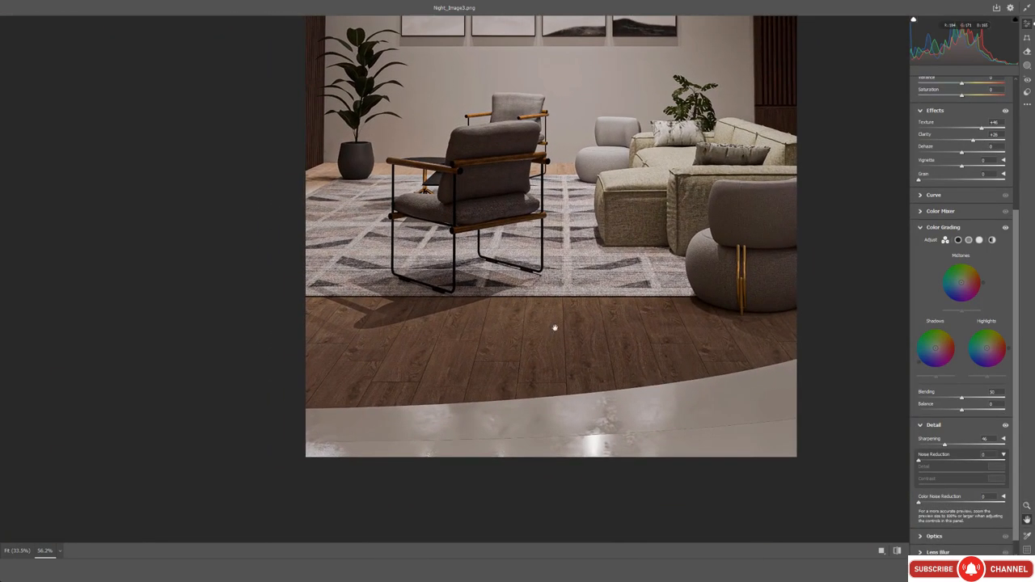
mouse_move(554, 332)
left_mouse_down()
mouse_move(631, 403)
mouse_move(575, 370)
mouse_move(604, 431)
left_mouse_up()
mouse_move(631, 179)
left_mouse_down()
mouse_move(634, 370)
mouse_move(656, 493)
left_mouse_up()
mouse_move(690, 510)
left_mouse_down()
mouse_move(685, 360)
mouse_move(649, 347)
mouse_move(628, 319)
mouse_move(663, 322)
left_mouse_up()
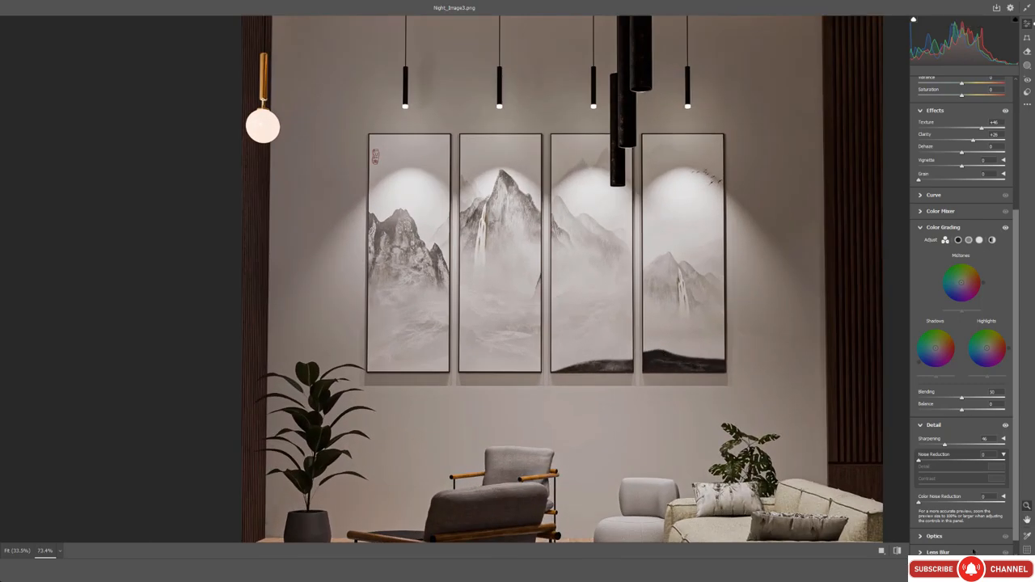
Apply the Camera Raw adjustments and compare the image without and with them, keeping them applied.
key("Return")
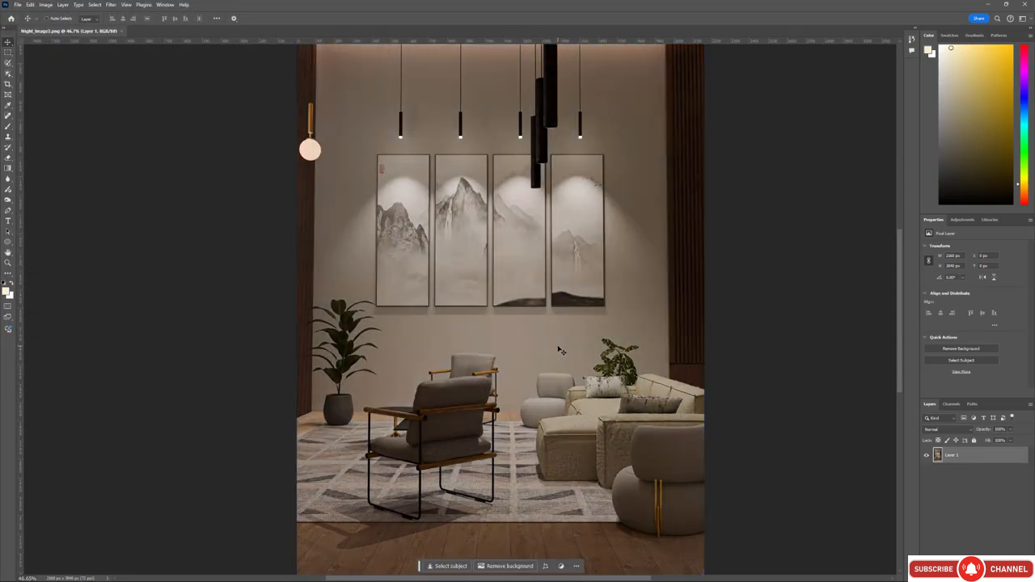
key("ctrl+z")
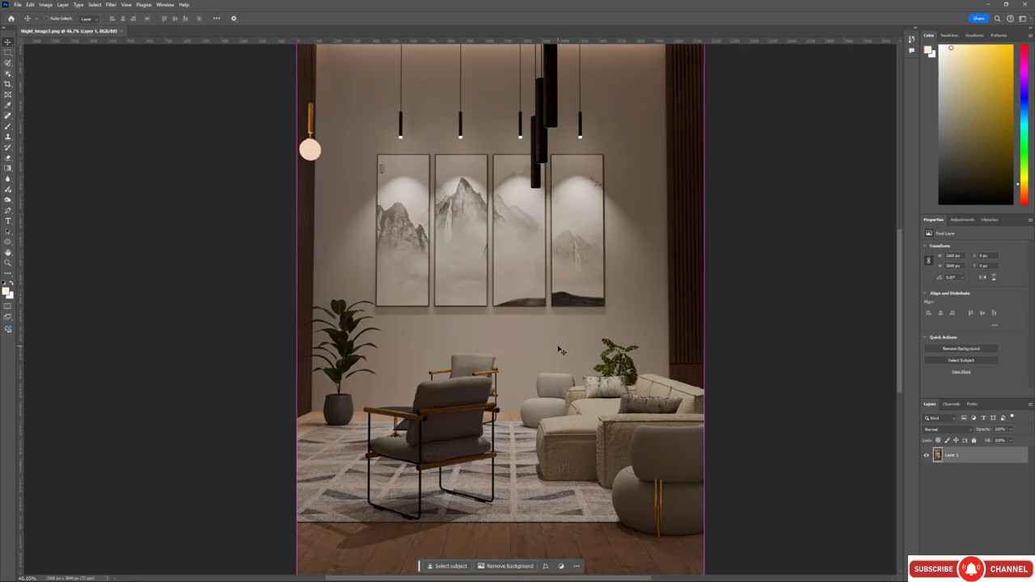
key("ctrl+shift+z")
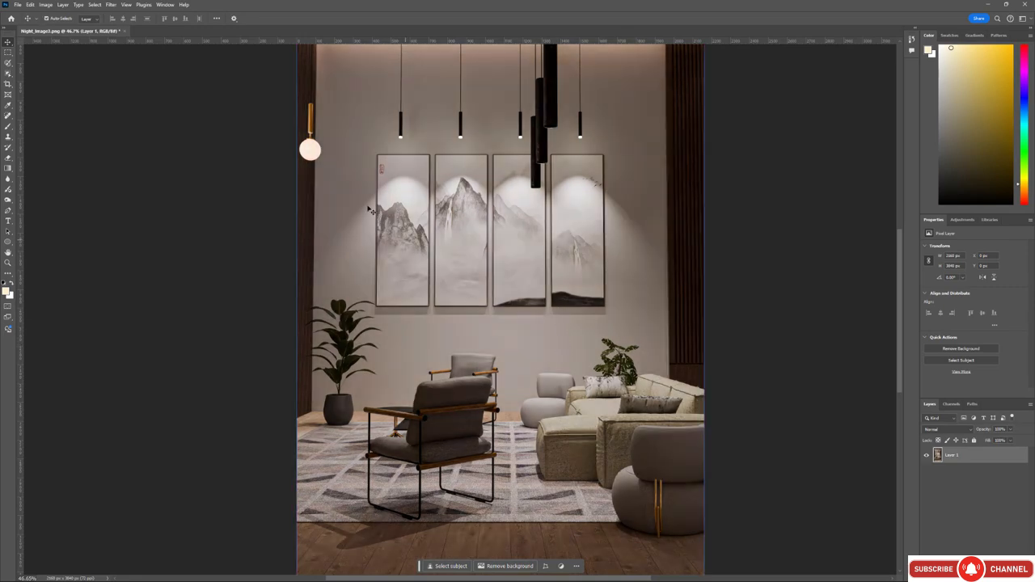
Select the glowing globe of the brass pendant lamp with the Object Selection tool and copy it to a new layer.
scroll(308, 146, "up", 5, "alt")
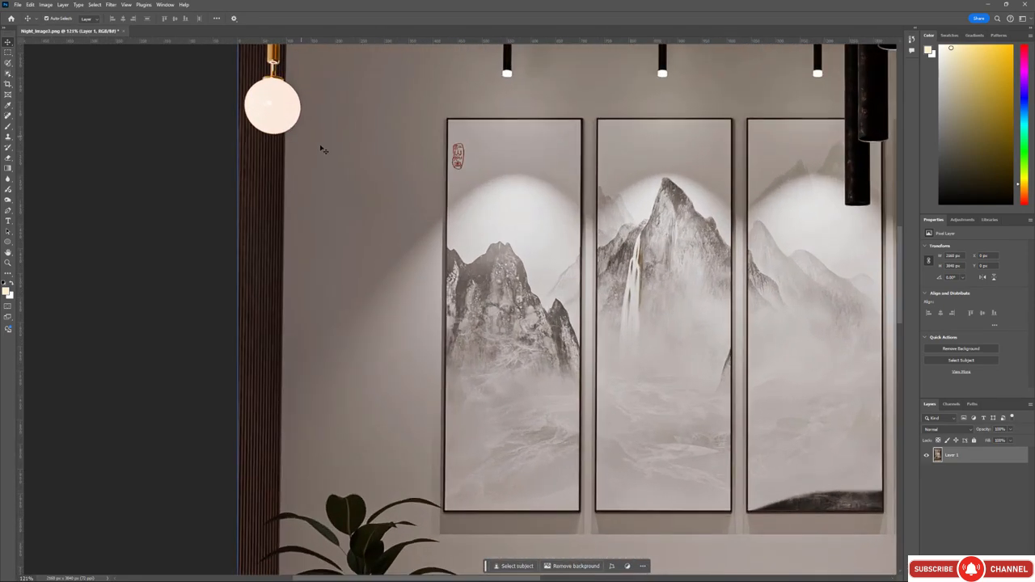
left_click_drag(323, 149, 446, 298)
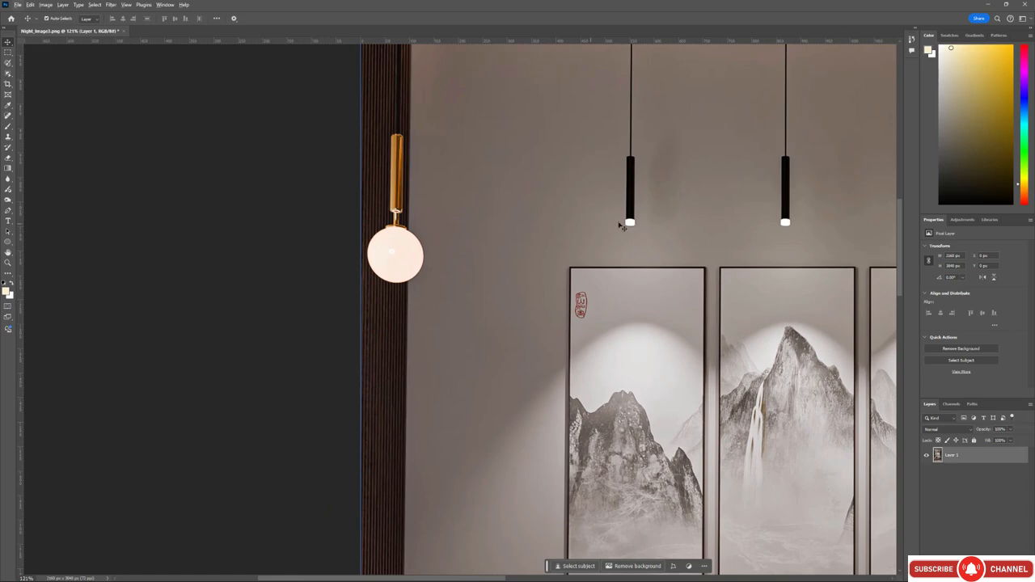
scroll(393, 240, "down", 2, "alt")
scroll(390, 237, "up", 3, "alt")
scroll(279, 248, "up", 2, "alt")
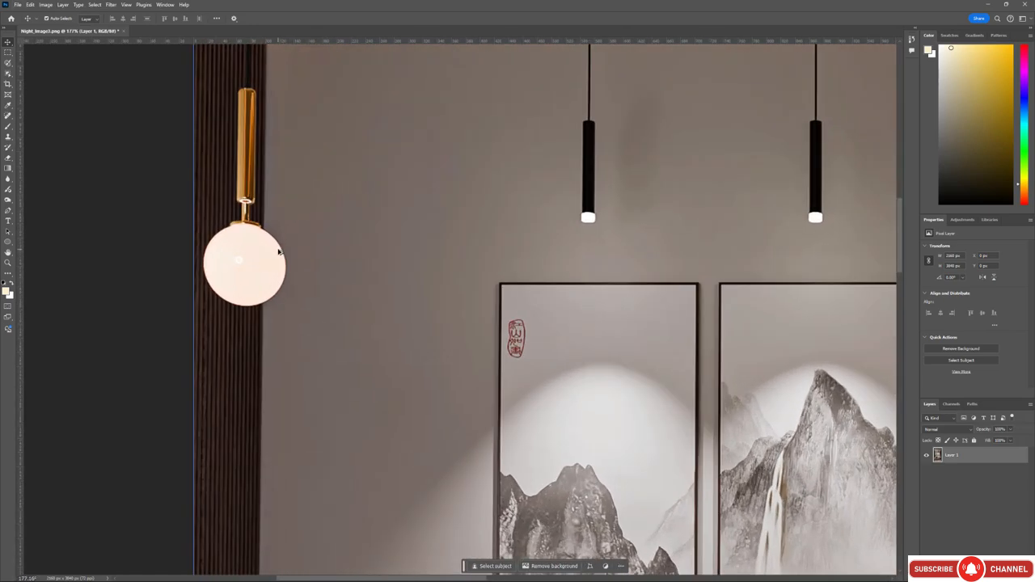
left_click_drag(279, 248, 453, 241)
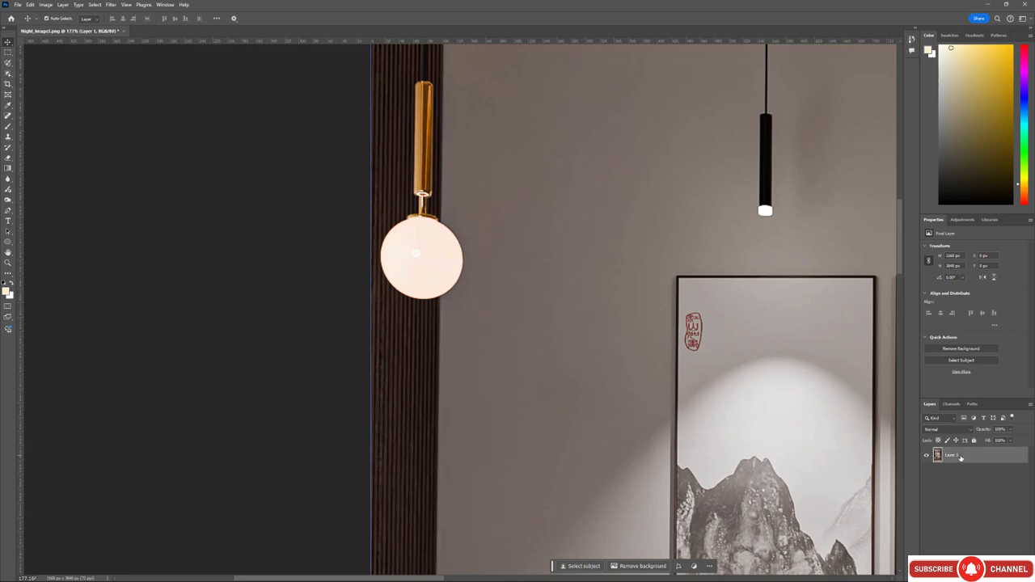
left_click(8, 73)
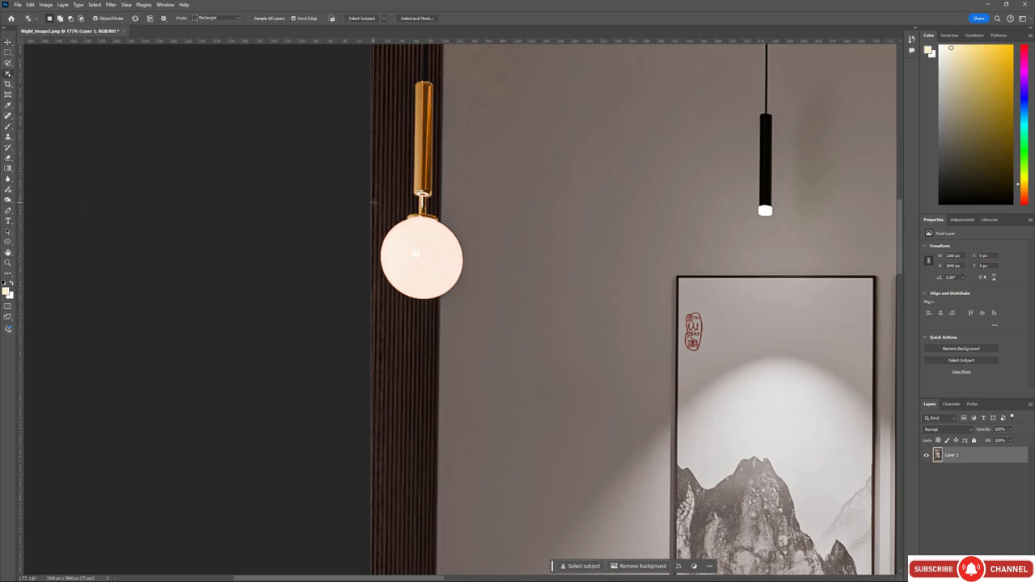
left_click_drag(373, 203, 473, 309)
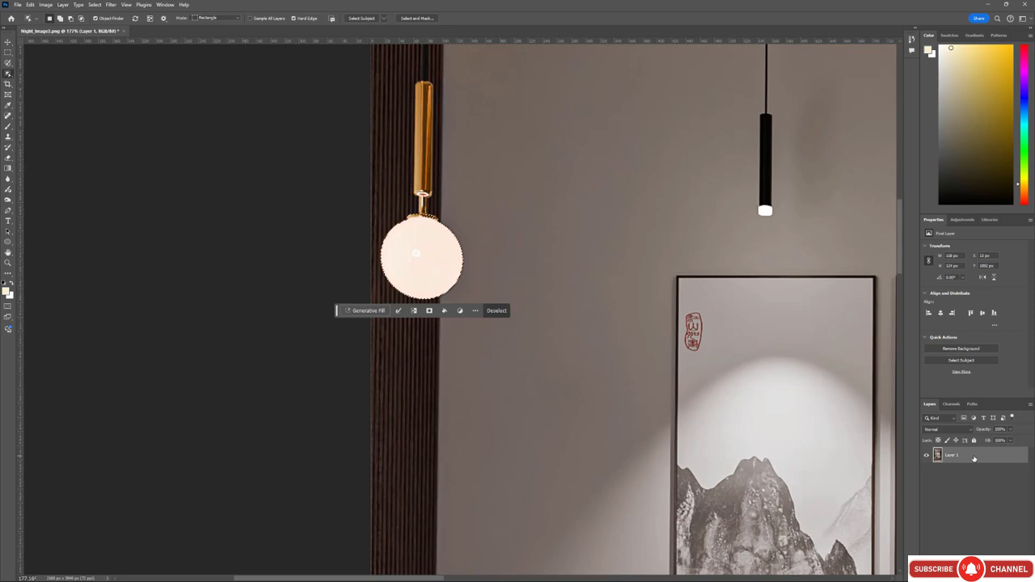
key("ctrl+j")
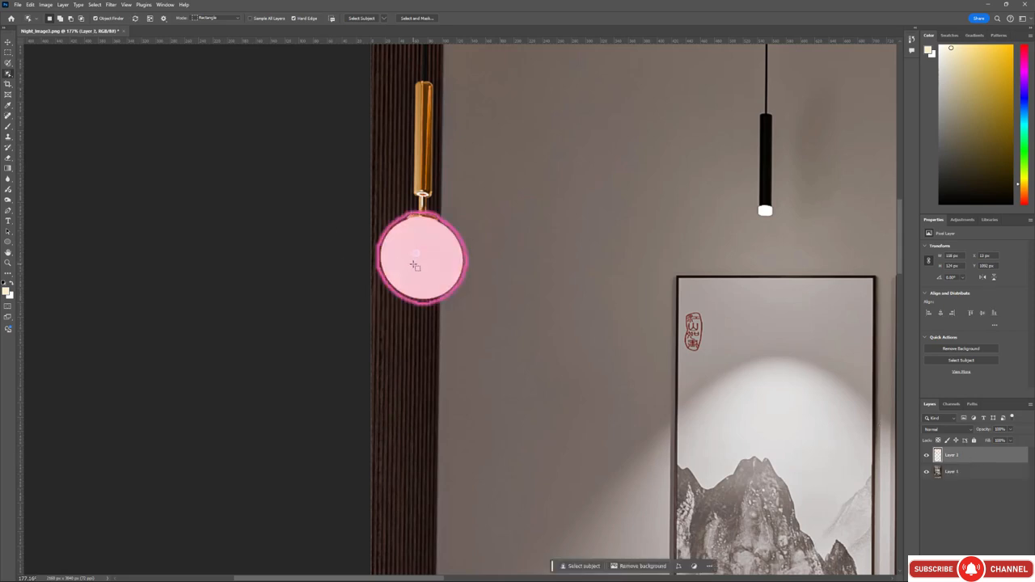
Check the cut-out of the lamp globe by hiding the full image layer and showing it again.
left_click(8, 41)
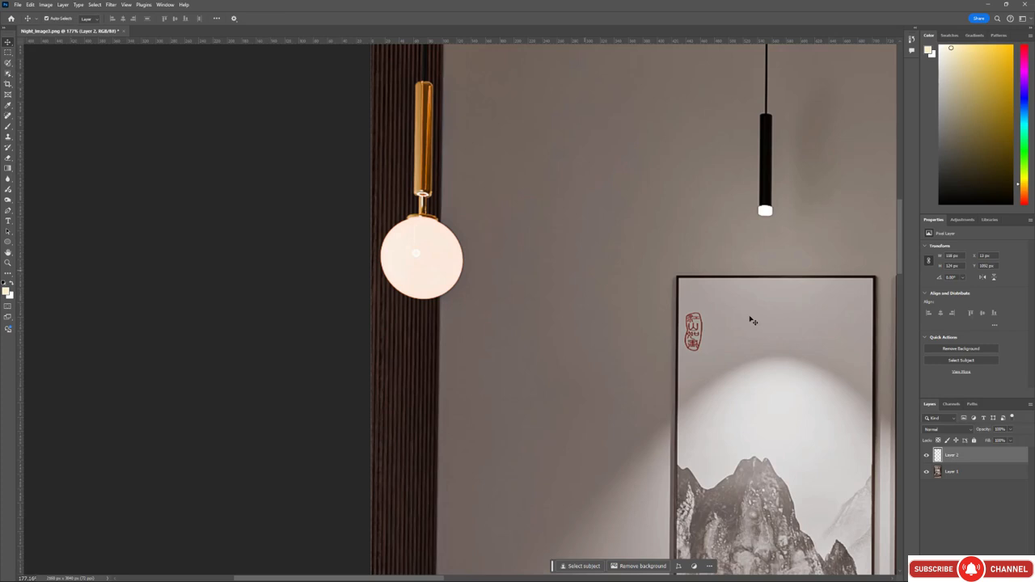
left_click(932, 472)
left_click(927, 472)
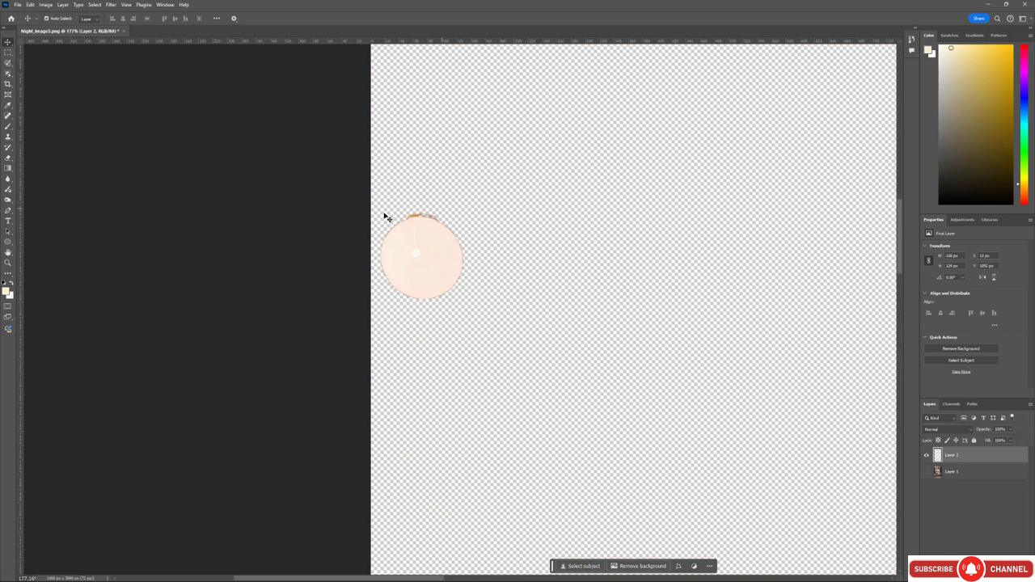
left_click(928, 472)
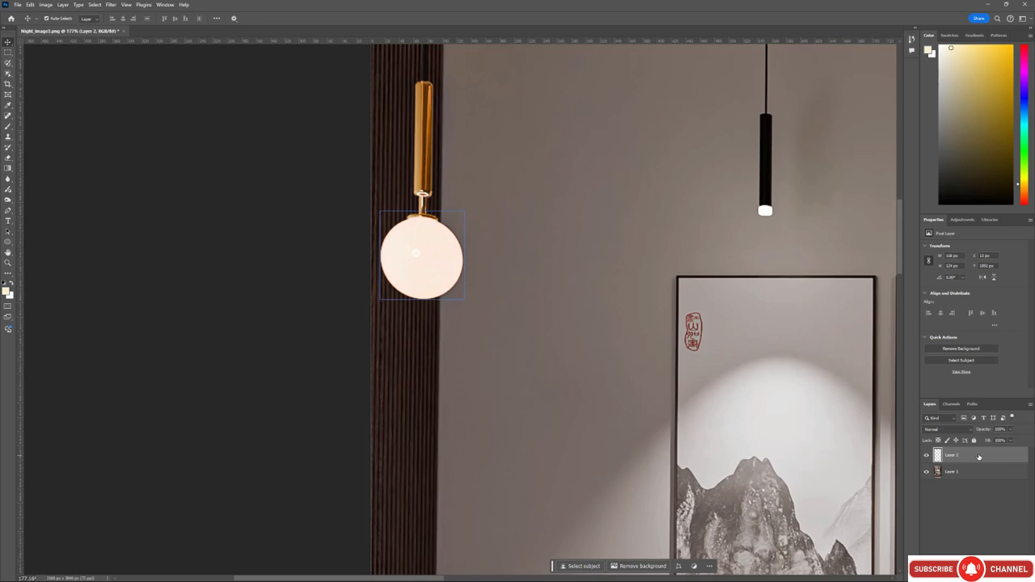
Add an Outer Glow to the globe layer with about 70% opacity and a size of about 100 px.
double_click(965, 455)
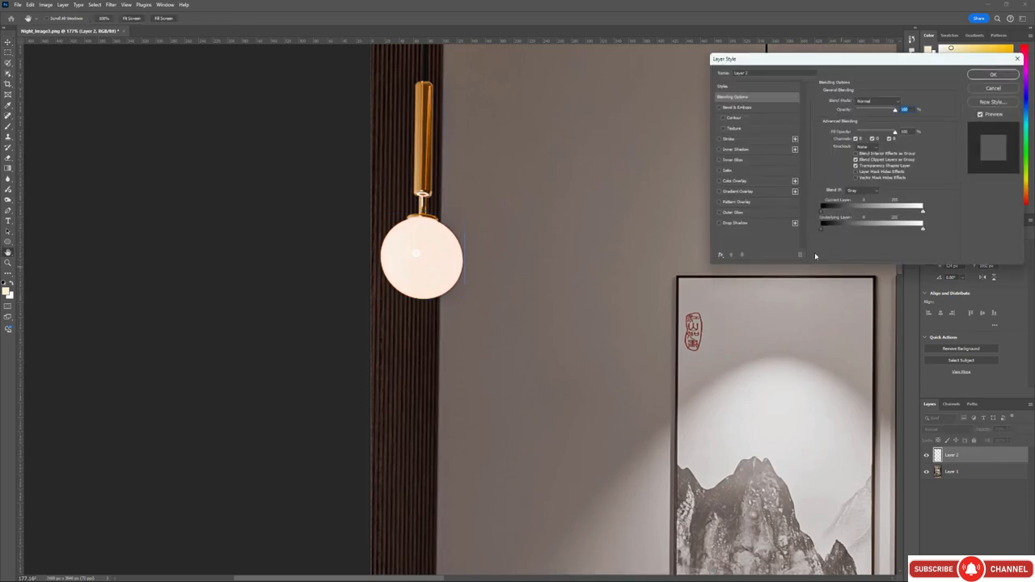
left_click(737, 212)
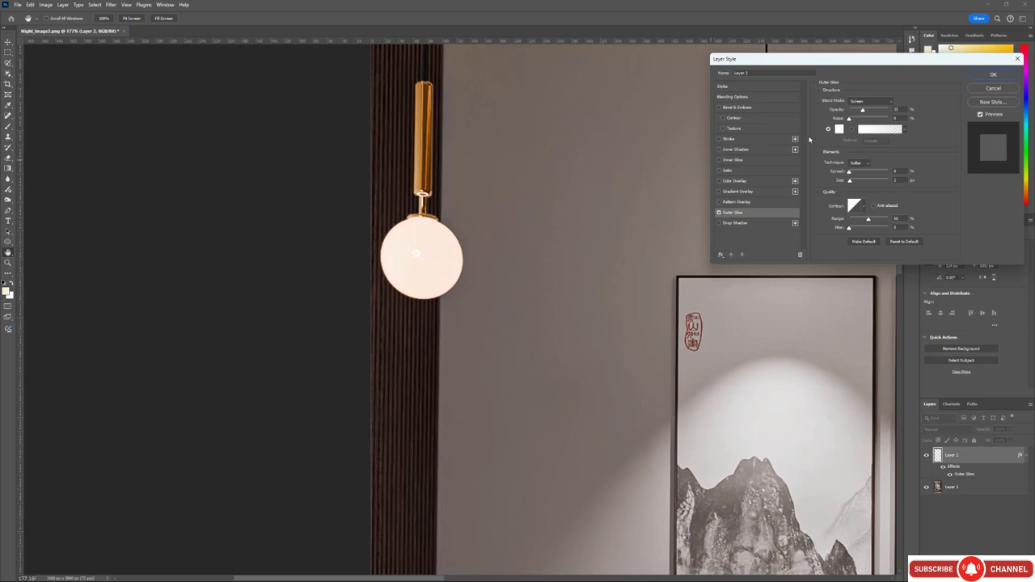
mouse_move(863, 112)
left_mouse_down()
mouse_move(889, 110)
mouse_move(882, 119)
left_mouse_up()
left_click_drag(851, 181, 868, 192)
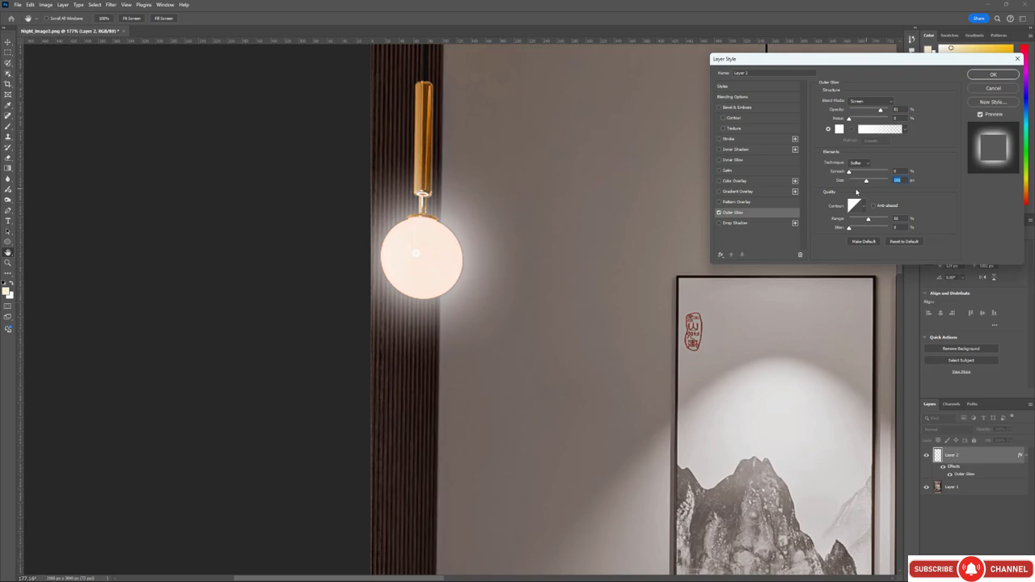
left_click_drag(881, 110, 876, 111)
Change the outer glow color to a pale warm cream with a hue of about 40.
left_click(839, 129)
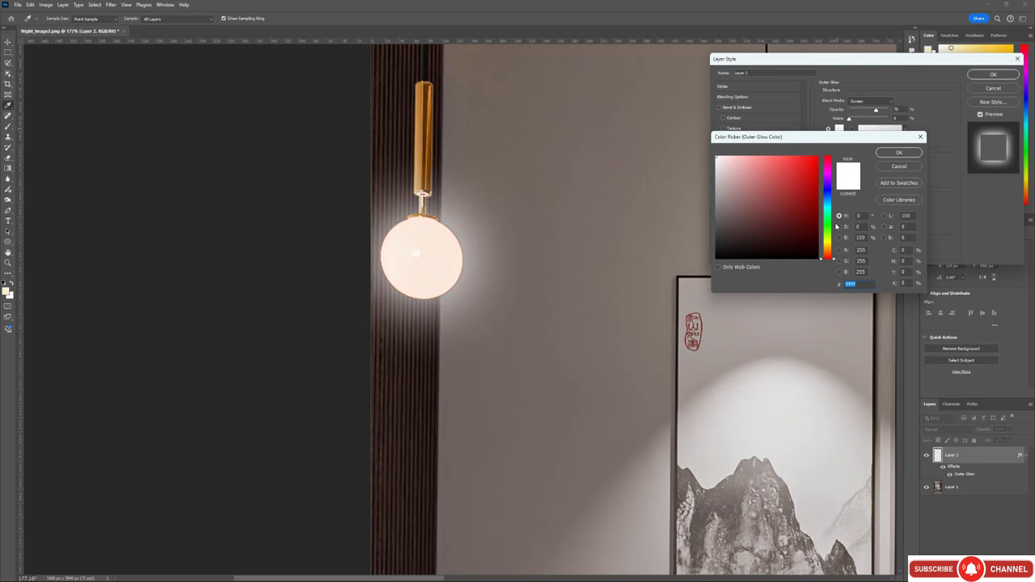
left_click_drag(829, 251, 830, 247)
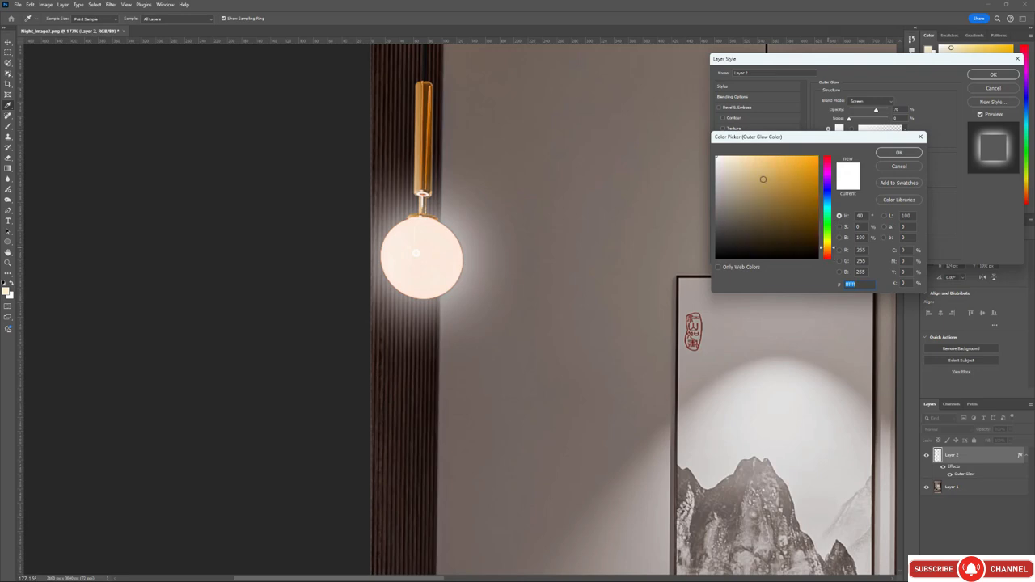
left_click(766, 162)
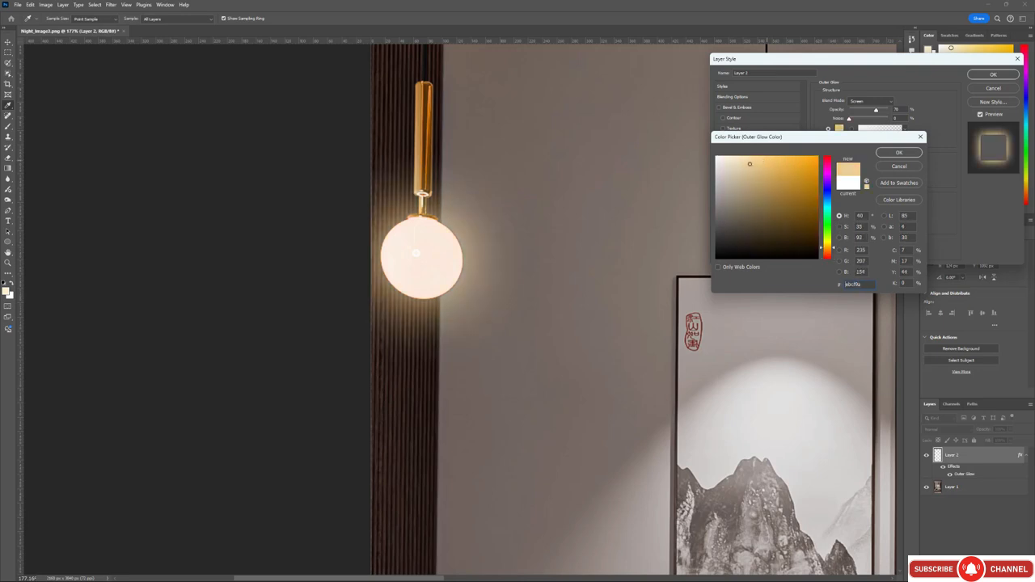
left_click(740, 158)
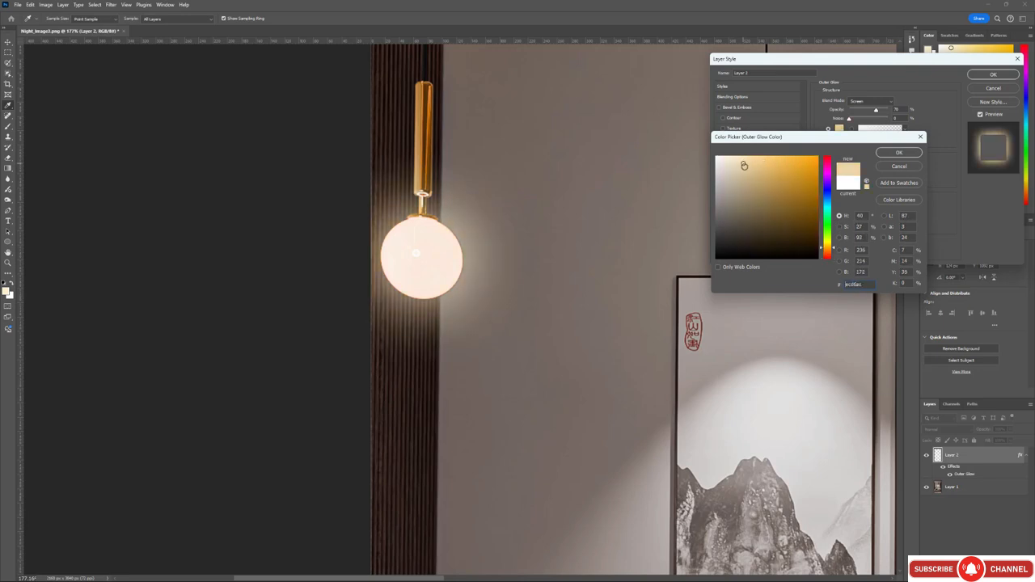
left_click(897, 153)
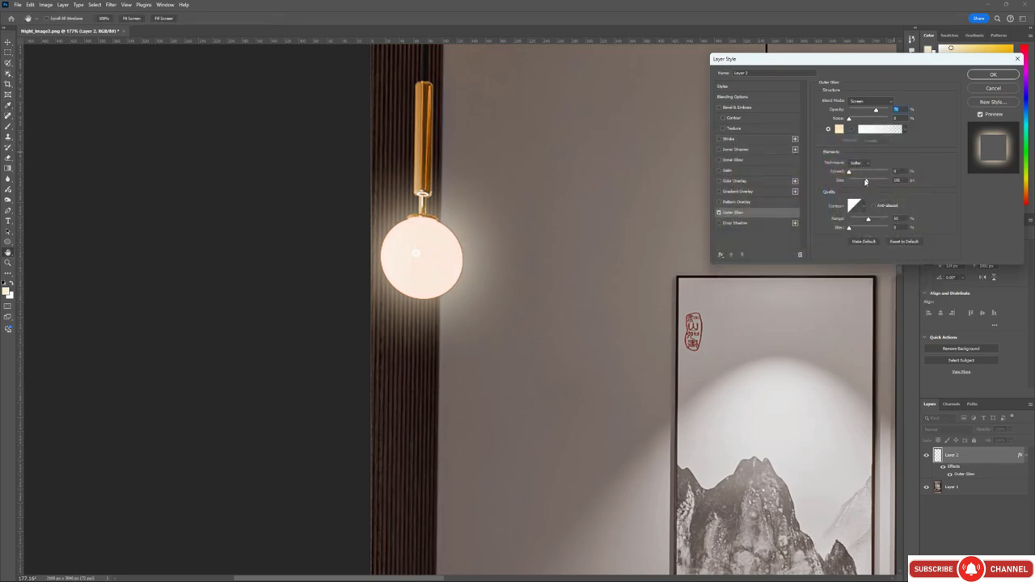
Try a much wider outer glow with about 52% opacity, 22% spread and a size of 250 px.
mouse_move(865, 182)
left_mouse_down()
mouse_move(879, 183)
mouse_move(854, 174)
left_mouse_up()
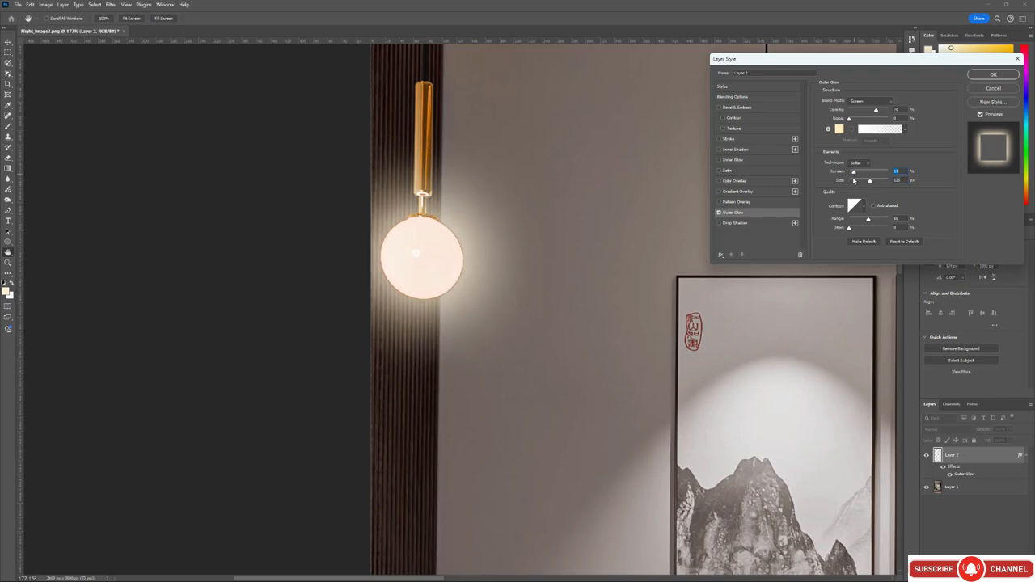
left_click_drag(473, 280, 456, 256, "alt")
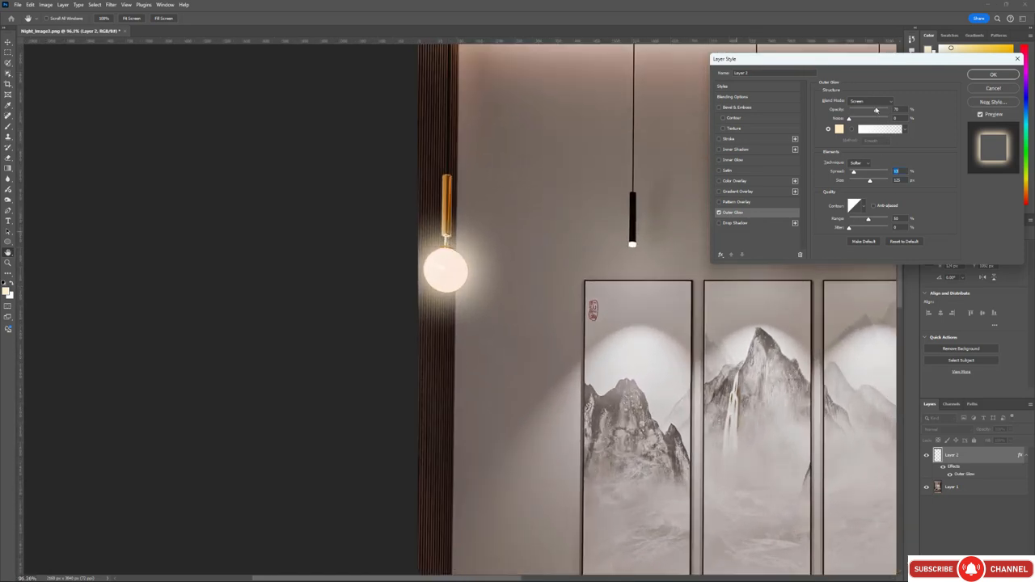
left_click_drag(876, 112, 872, 113)
mouse_move(871, 181)
left_mouse_down()
mouse_move(888, 181)
mouse_move(860, 173)
left_mouse_up()
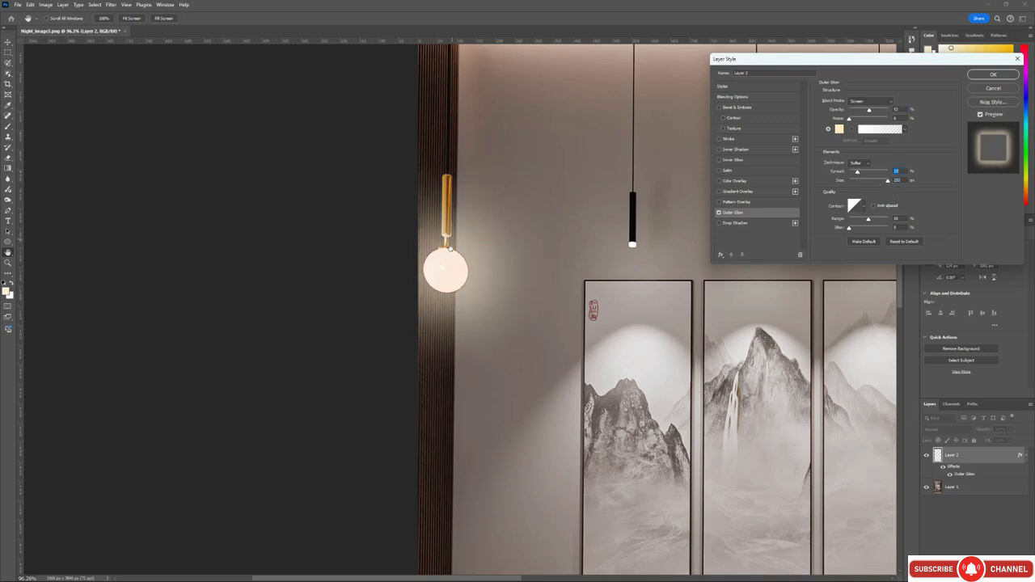
Reduce the outer glow to about 41% opacity, 15% spread and 138 px size, apply it, and check it across the room.
mouse_move(870, 111)
left_mouse_down()
mouse_move(855, 112)
mouse_move(866, 118)
left_mouse_up()
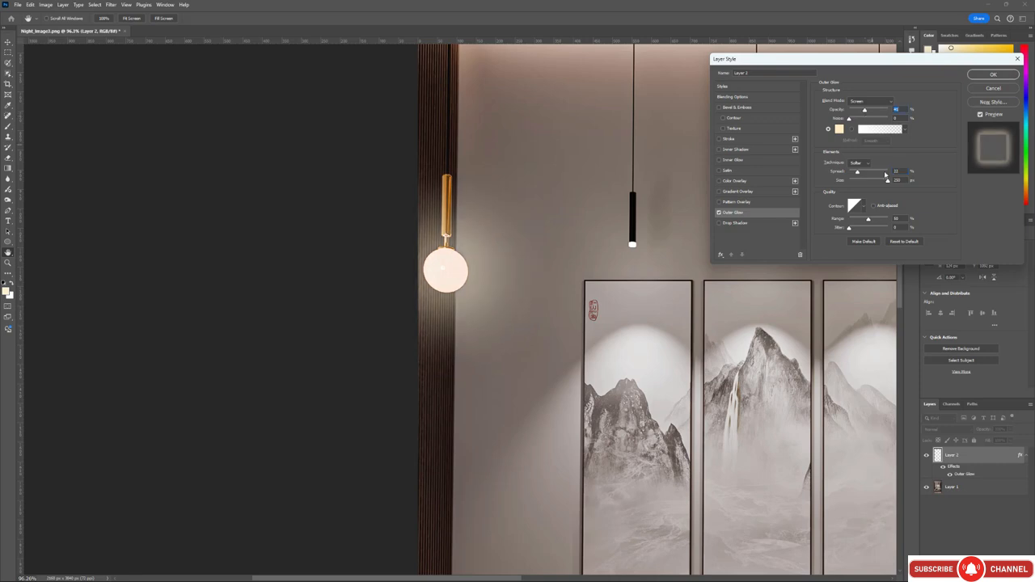
left_click_drag(858, 174, 872, 190)
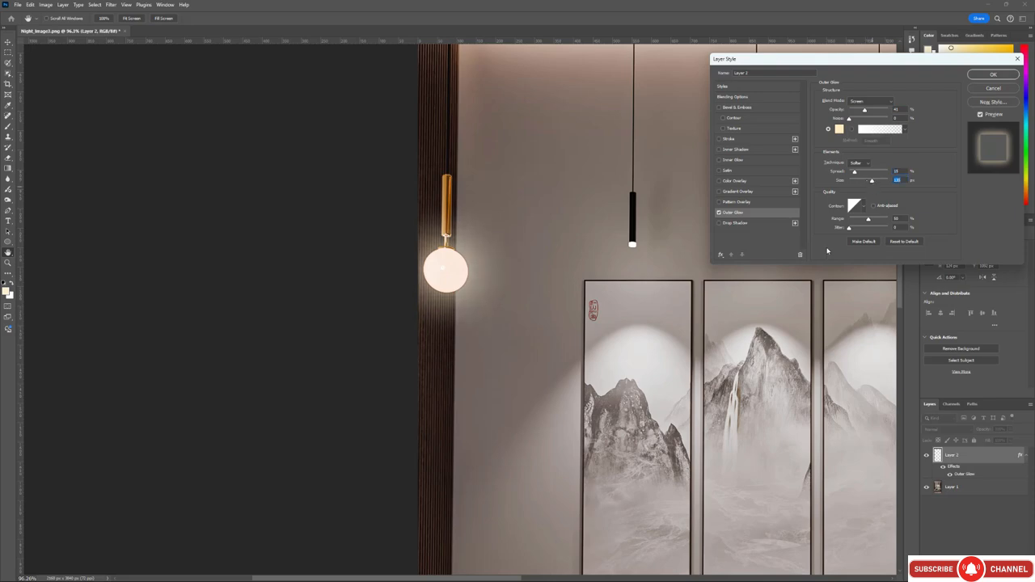
mouse_move(468, 258)
left_mouse_down("alt")
mouse_move(440, 247)
mouse_move(464, 268)
left_mouse_up("alt")
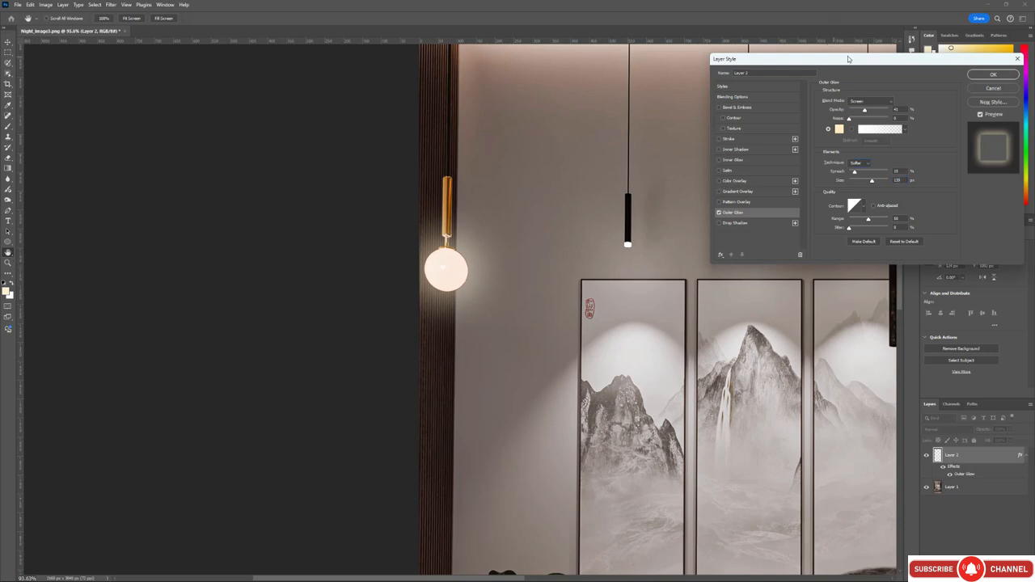
left_click_drag(848, 58, 741, 55)
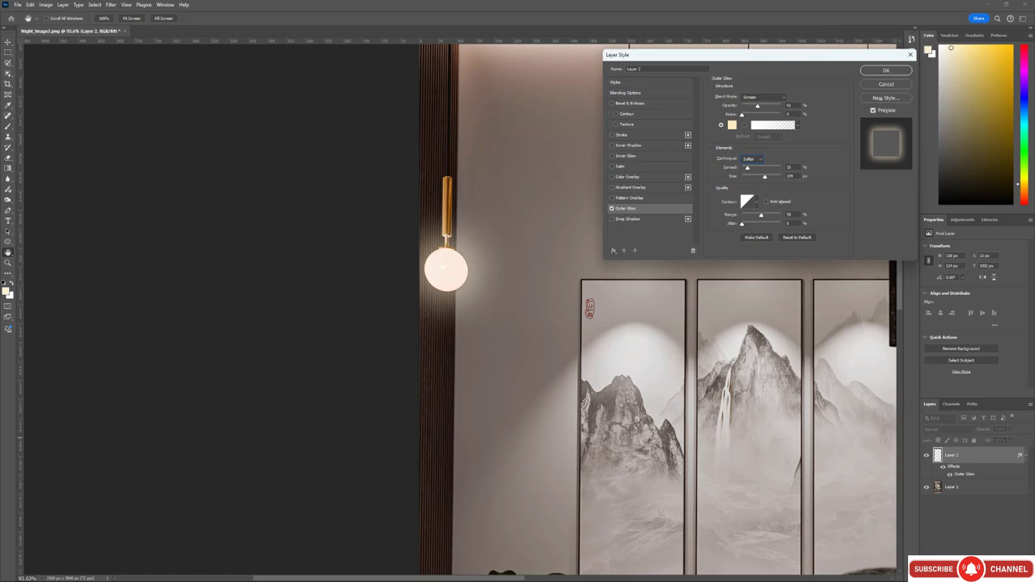
left_click(886, 74)
scroll(256, 266, "down", 5, "alt")
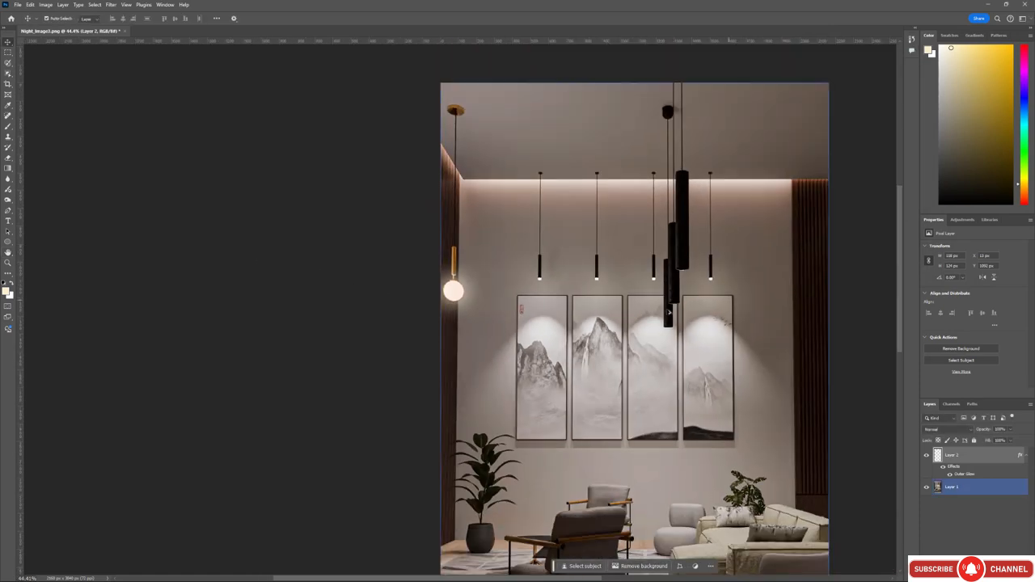
Select the white glowing tips of the first two slim black pendants on the full image layer with the Object Selection tool.
scroll(670, 313, "up", 2, "alt")
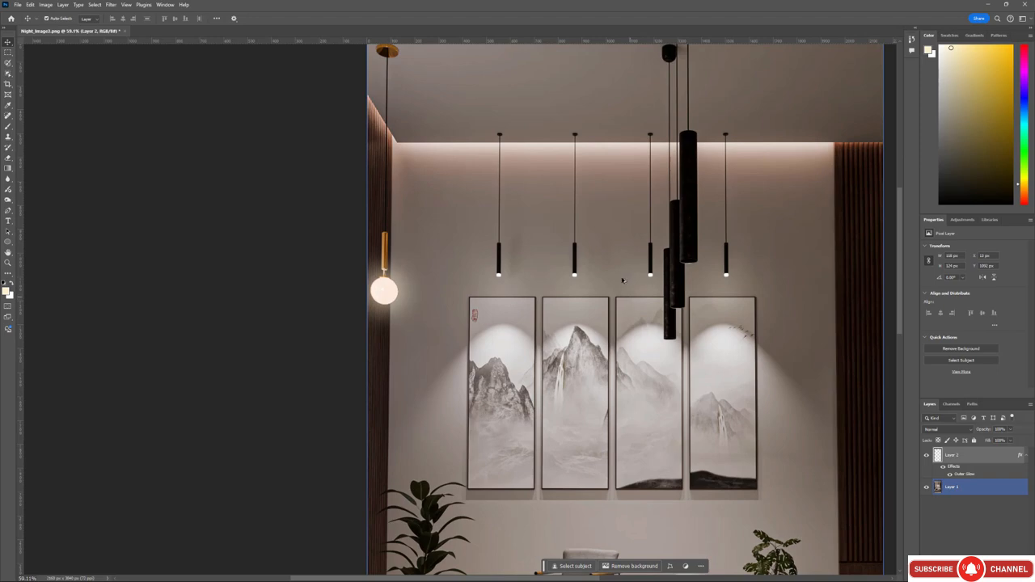
scroll(623, 281, "up", 6, "alt")
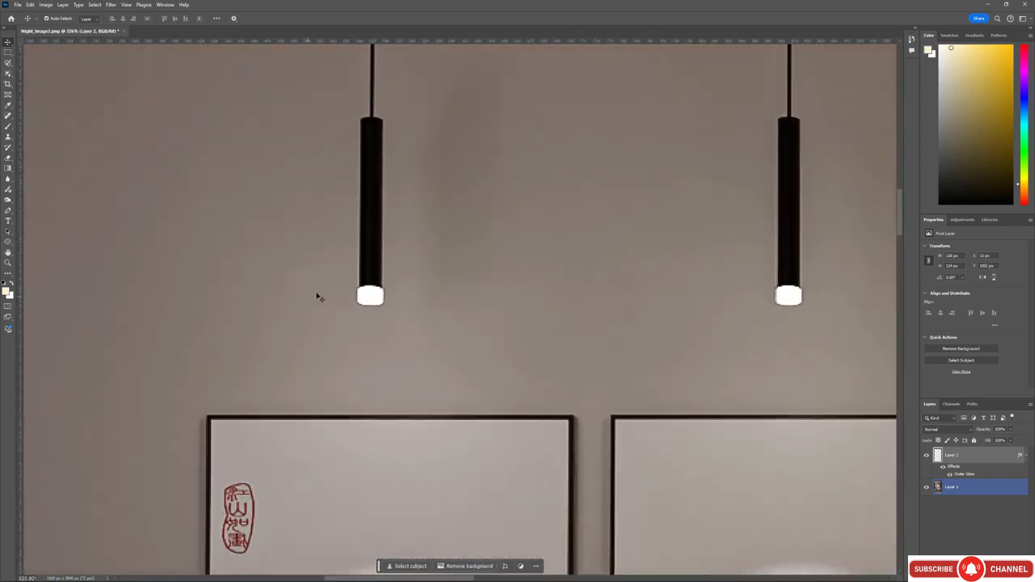
left_click(9, 73)
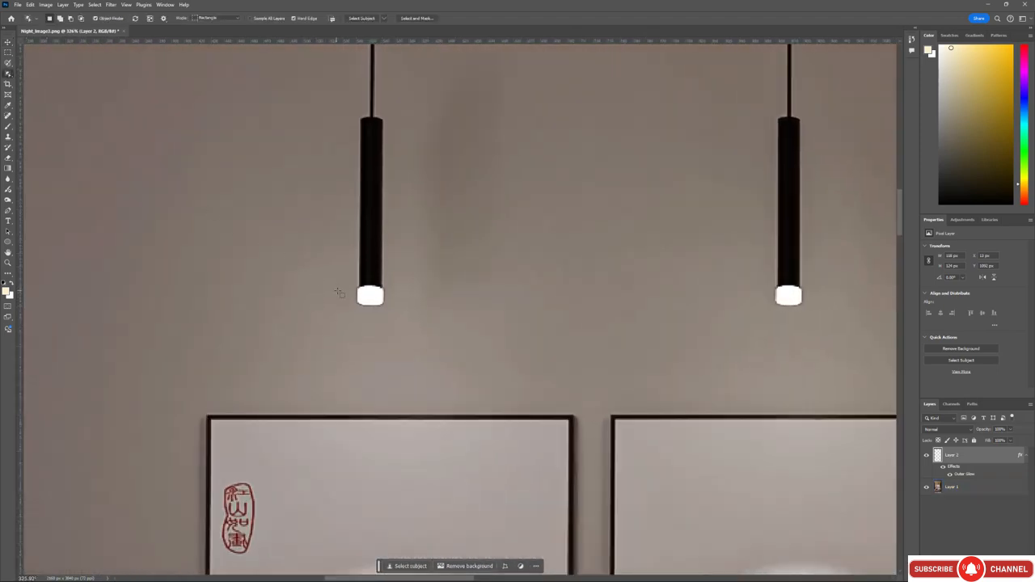
left_click(1004, 490)
left_click_drag(348, 276, 391, 315)
scroll(267, 291, "down", 1, "alt")
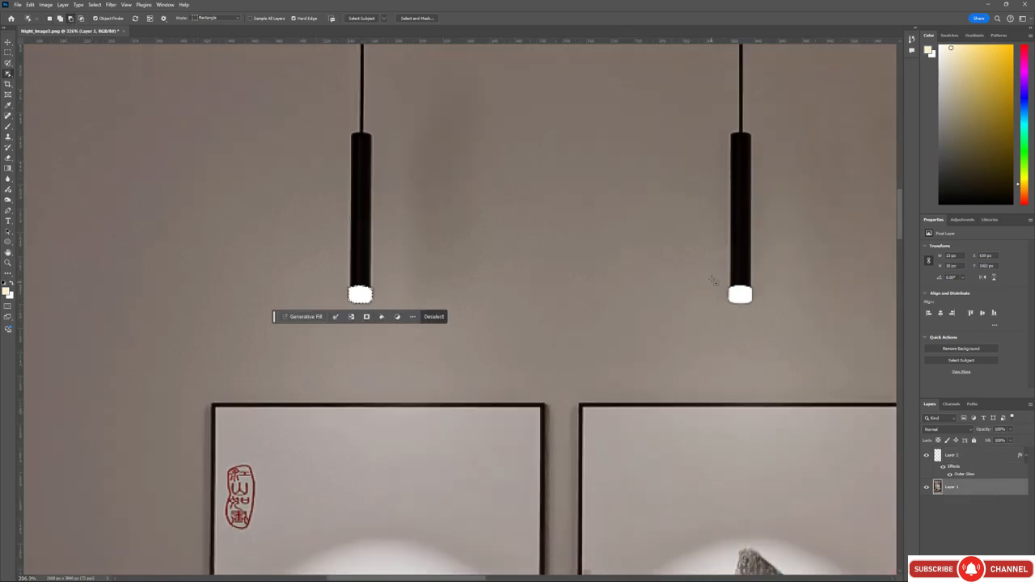
left_click_drag(715, 277, 756, 317, "shift")
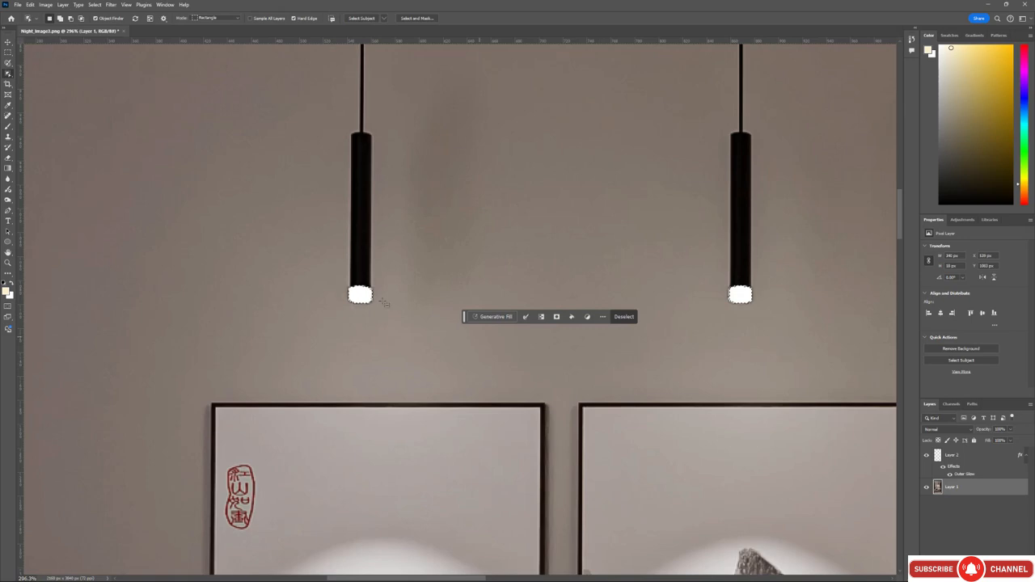
Add the white tips of the third and fourth slim black pendants to the current selection.
scroll(285, 288, "down", 8, "alt")
scroll(635, 286, "up", 11, "alt")
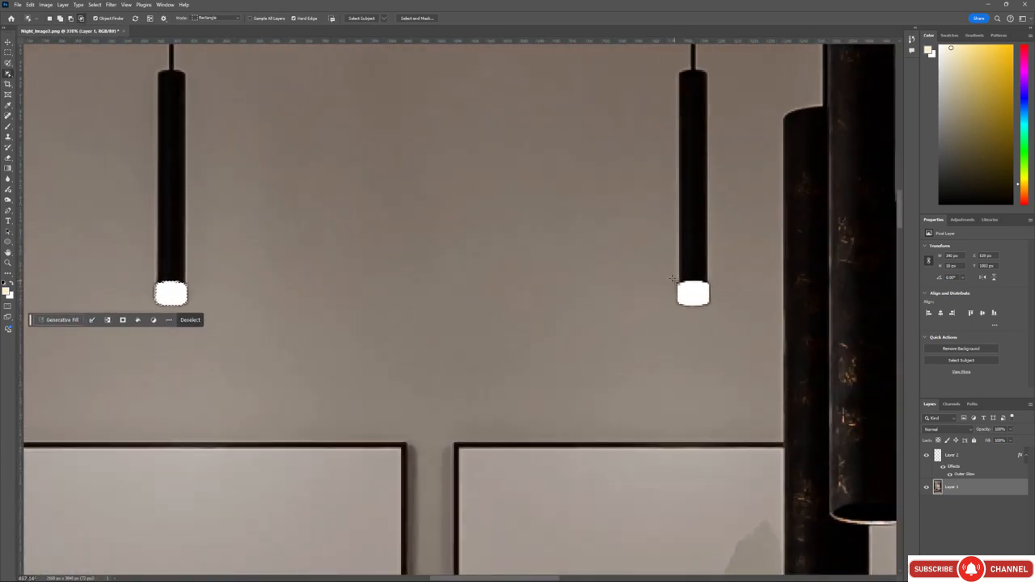
scroll(258, 280, "down", 5, "alt")
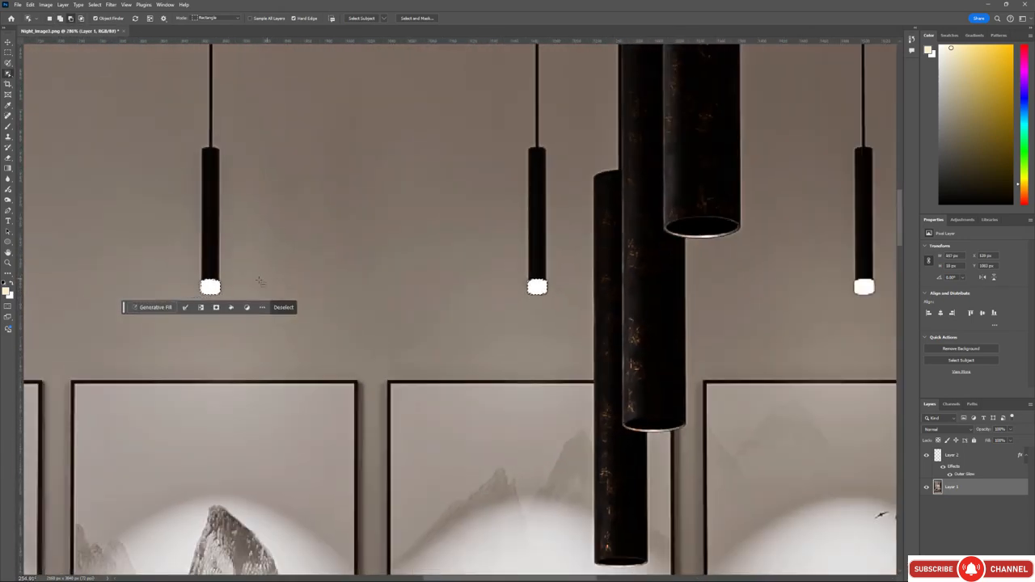
scroll(247, 278, "down", 3, "alt")
scroll(787, 289, "up", 3, "alt")
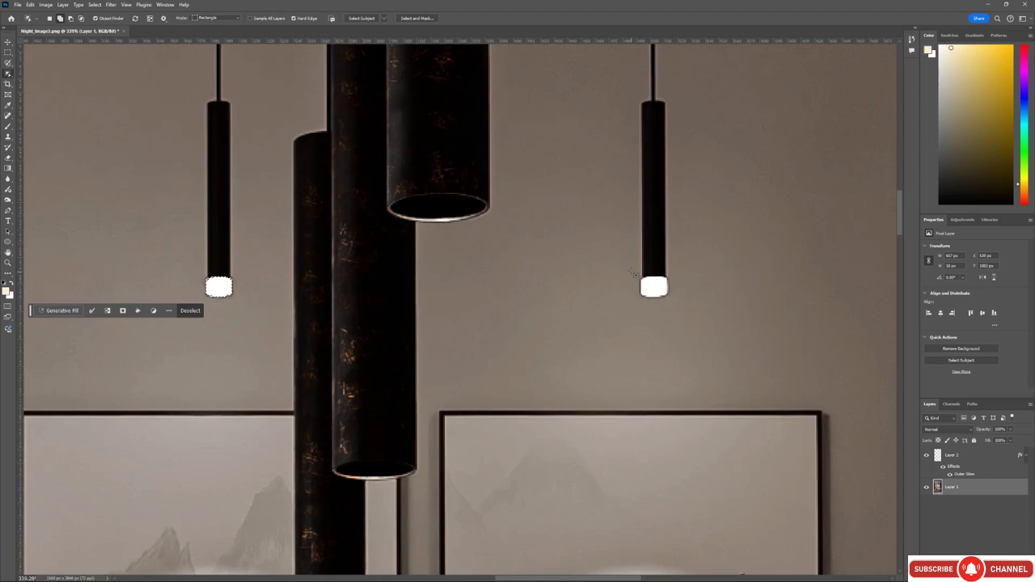
mouse_move(632, 269)
left_mouse_down("shift")
mouse_move(671, 280)
mouse_move(677, 305)
left_mouse_up("shift")
scroll(744, 311, "down", 6, "alt")
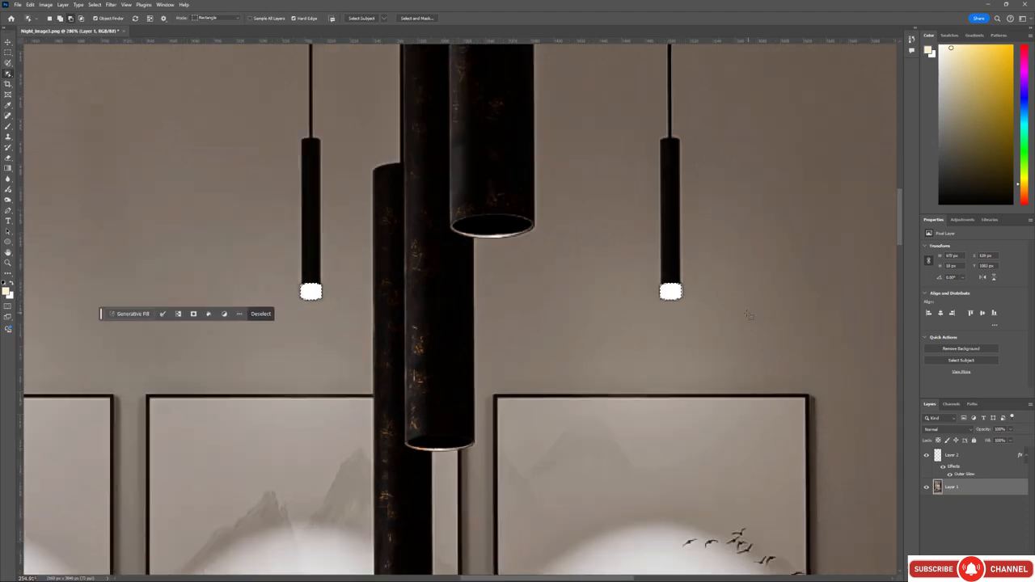
Copy the selected pendant tips onto their own layer and duplicate the other lamp layer's outer glow effect onto it.
key("v")
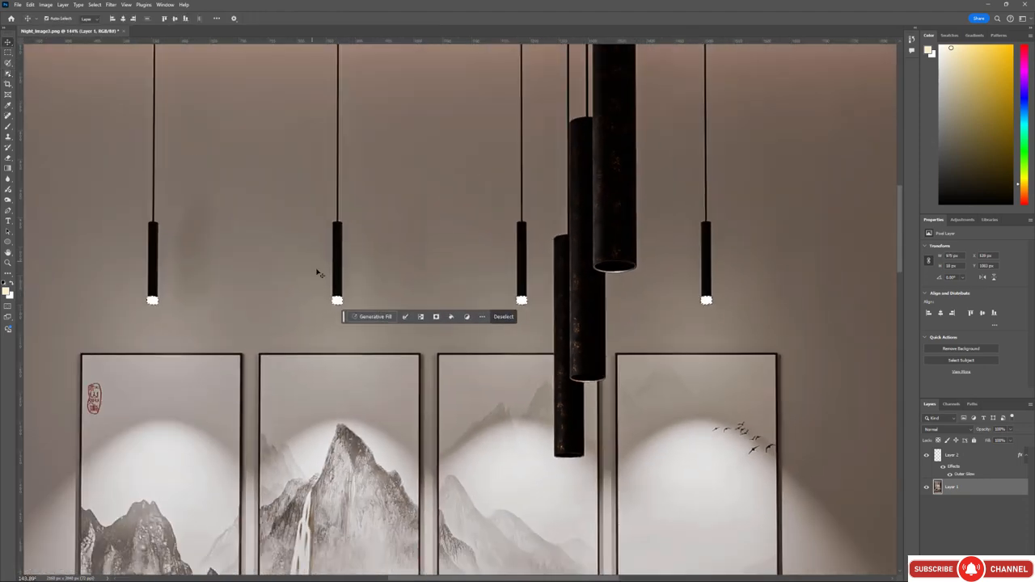
scroll(320, 309, "up", 2, "alt")
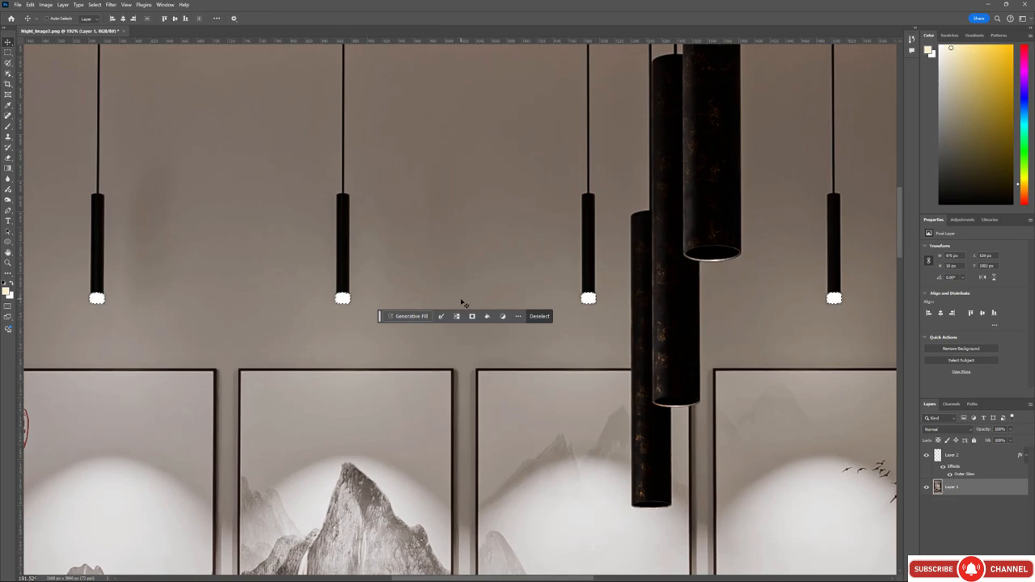
key("ctrl+j")
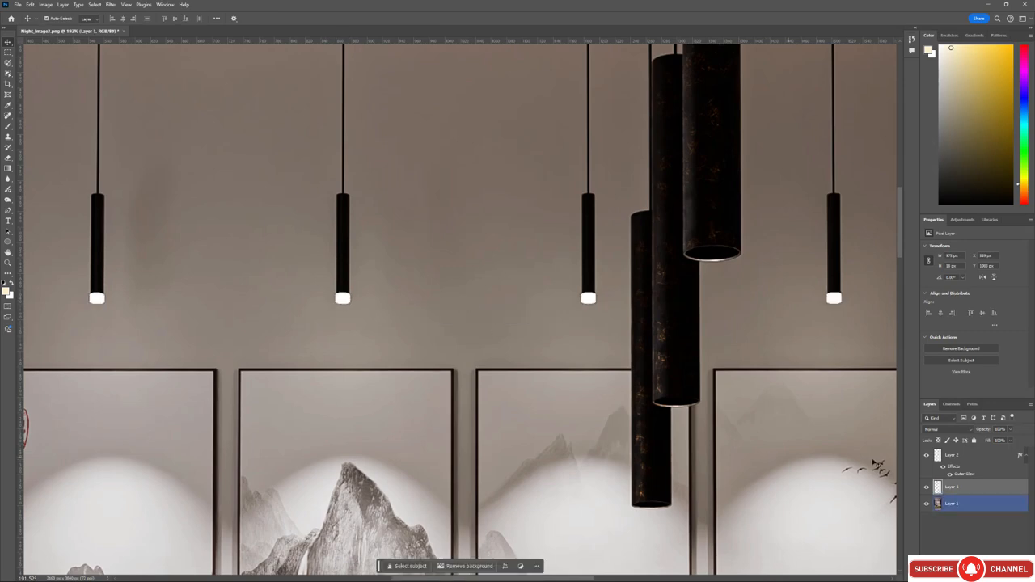
left_click(981, 471)
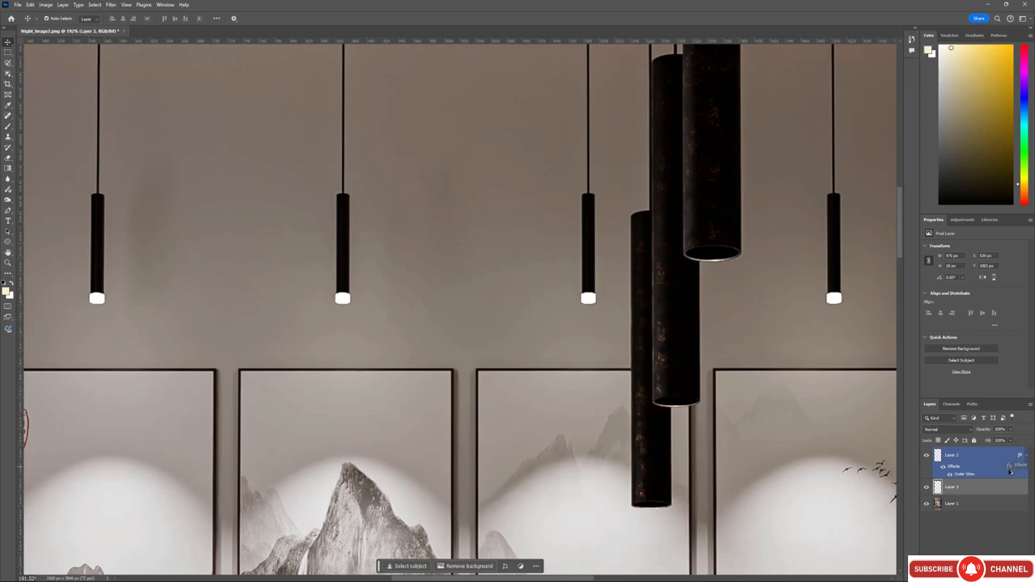
left_click_drag(1021, 458, 991, 490)
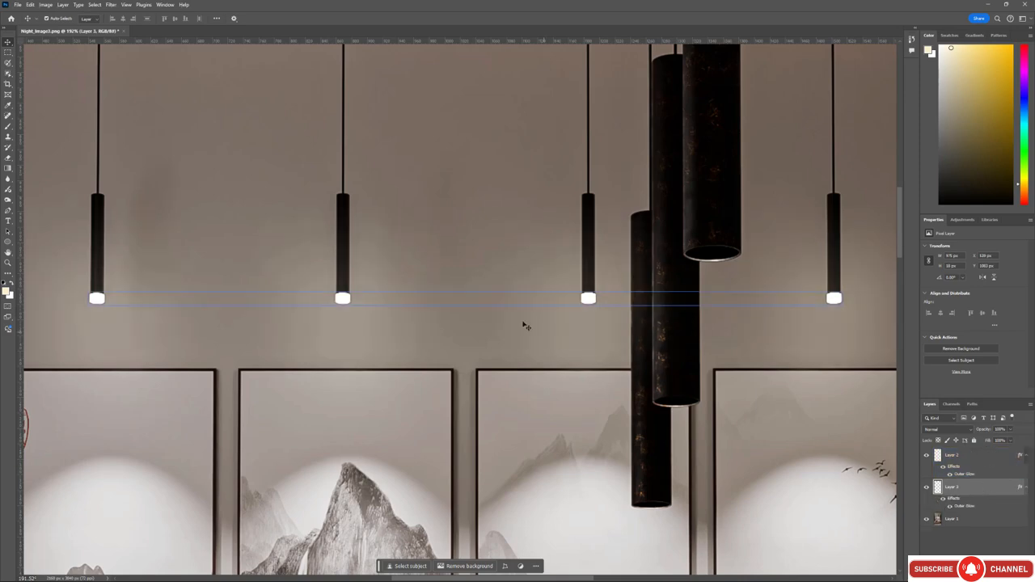
Set the pendant tips' outer glow to about 32% spread and just under 100 px size, apply it, and check the whole room.
scroll(457, 296, "down", 2, "alt")
scroll(457, 296, "down", 2, "alt")
scroll(236, 310, "up", 3, "alt")
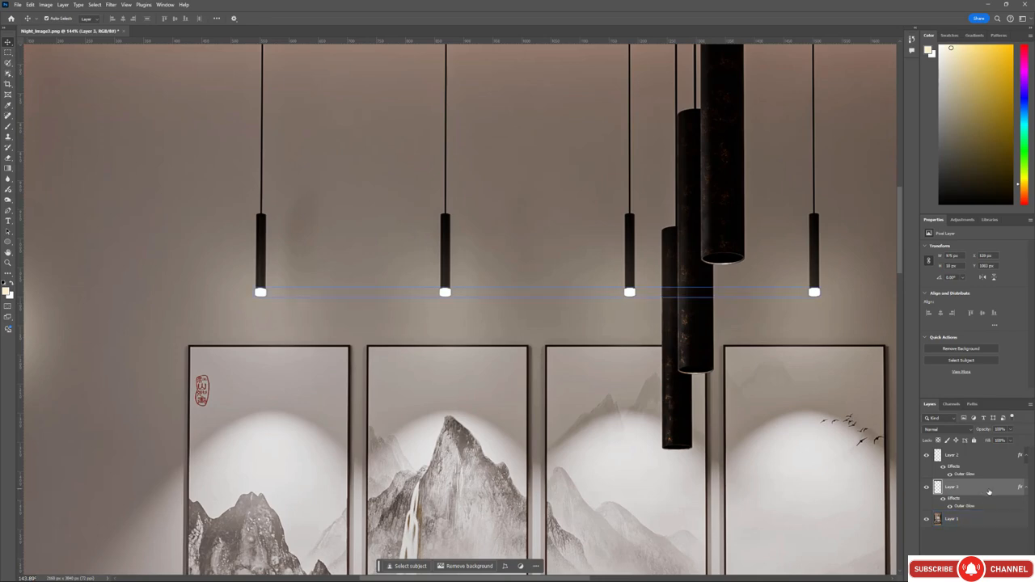
double_click(988, 489)
left_click(630, 208)
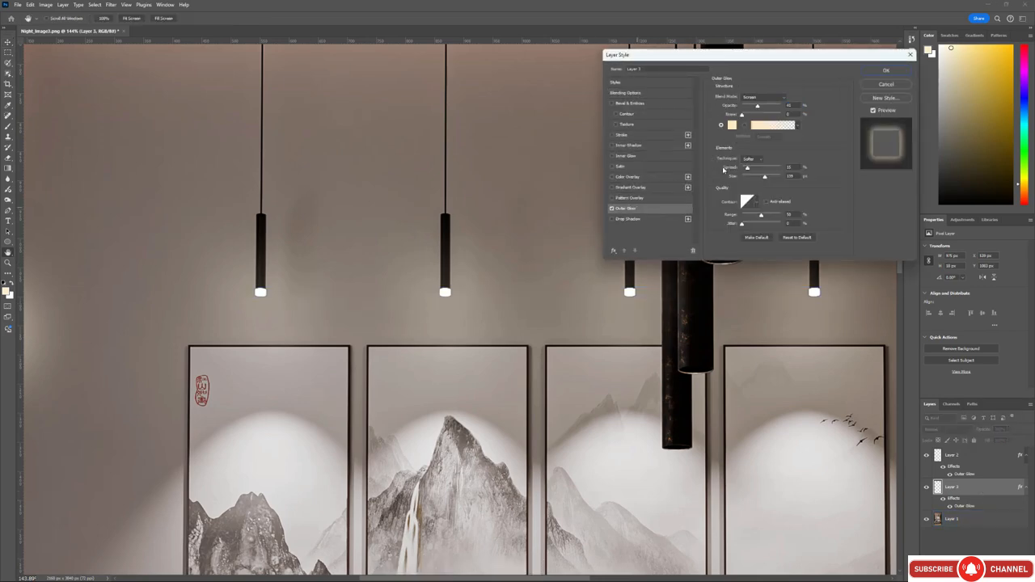
left_click_drag(773, 182, 756, 169)
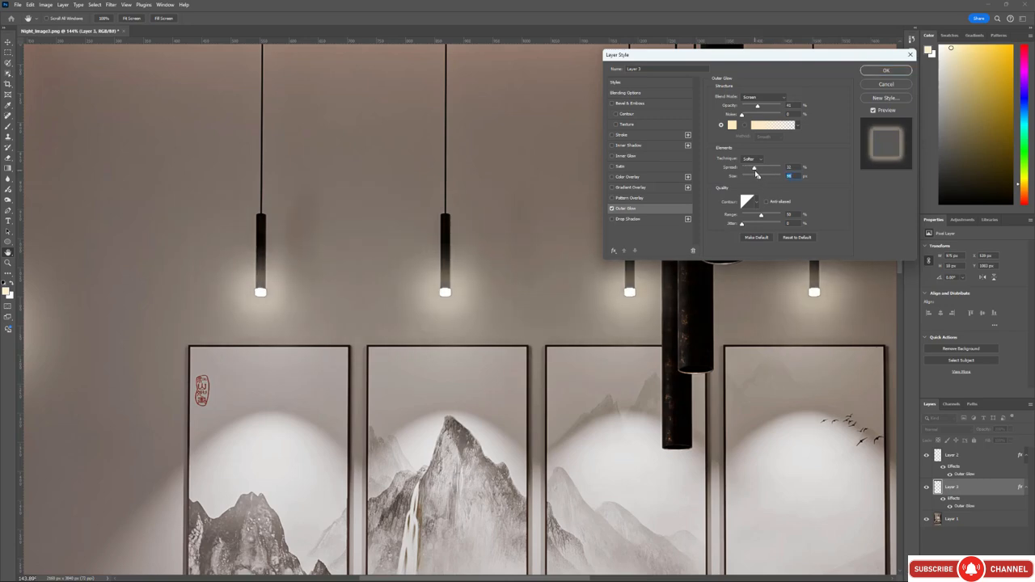
left_click(888, 73)
scroll(516, 229, "down", 4, "alt")
scroll(398, 272, "down", 3, "alt")
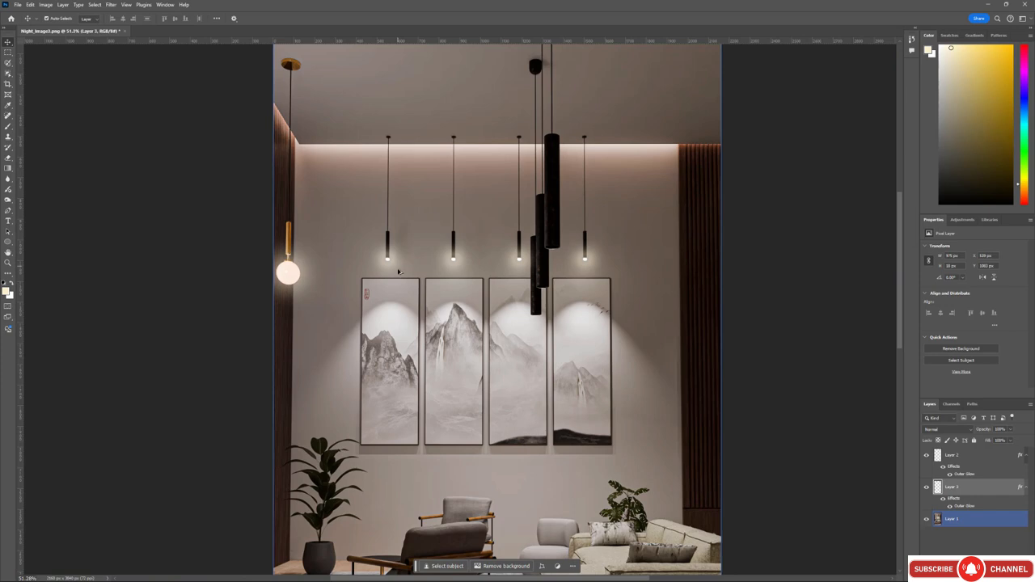
scroll(483, 354, "down", 2, "alt")
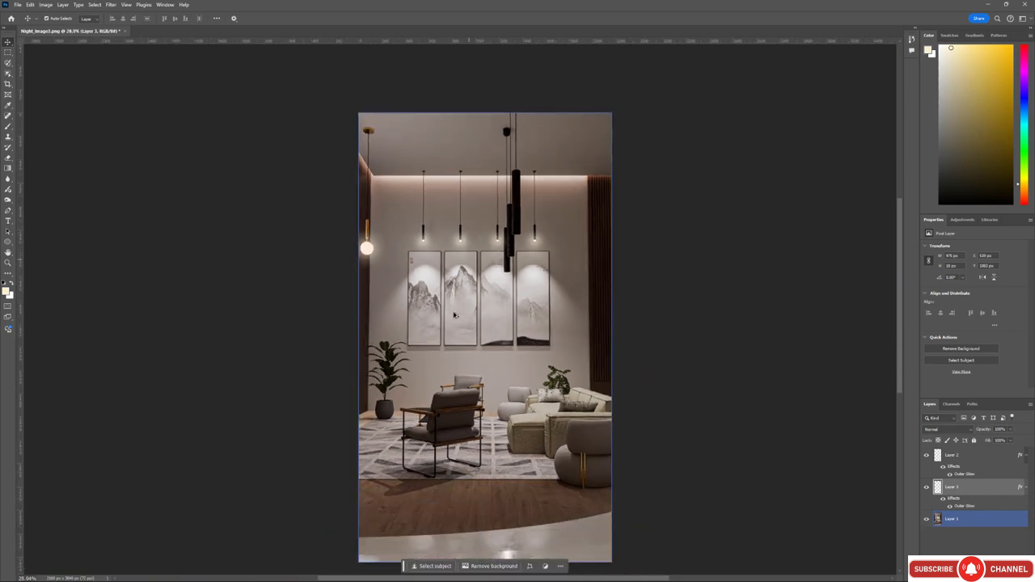
scroll(488, 212, "down", 3)
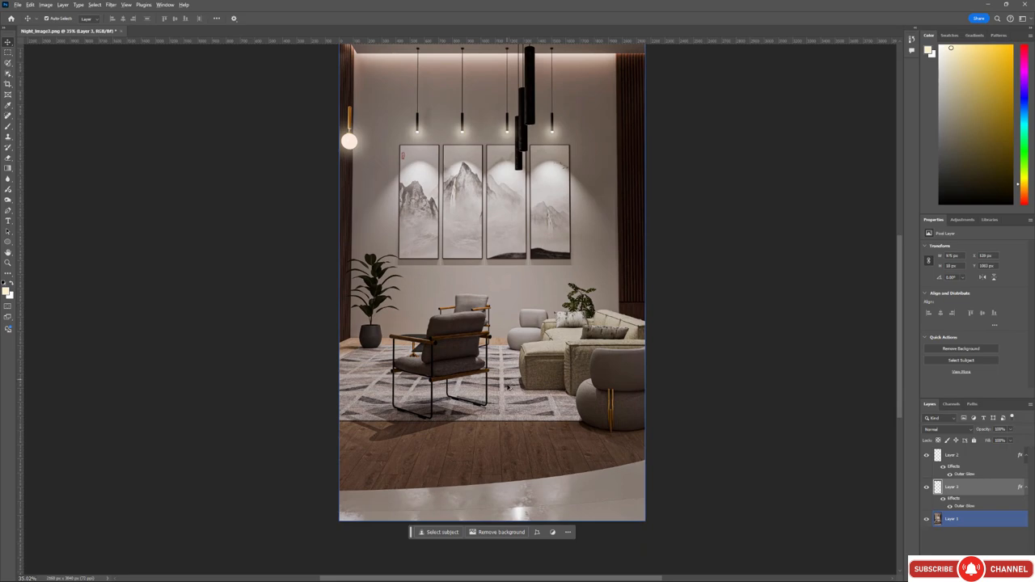
Select the beige sofa on the full image layer with the Object Selection tool.
scroll(510, 388, "up", 2, "alt")
left_click(523, 346)
scroll(451, 340, "up", 1, "alt")
scroll(429, 329, "up", 3)
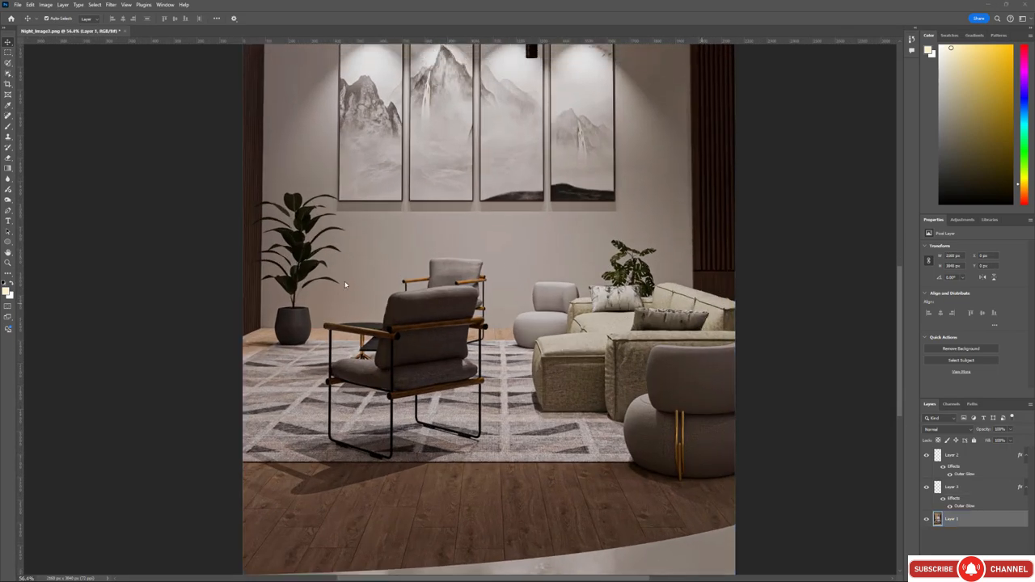
scroll(706, 402, "down", 2)
scroll(474, 330, "up", 1)
scroll(470, 329, "down", 1)
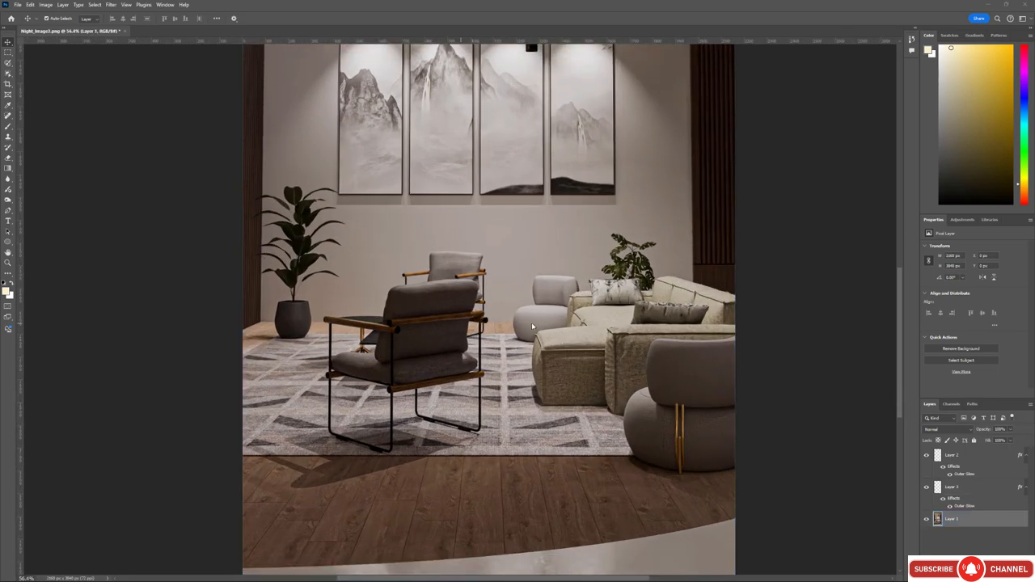
scroll(462, 329, "up", 5, "alt")
scroll(198, 257, "down", 3, "alt")
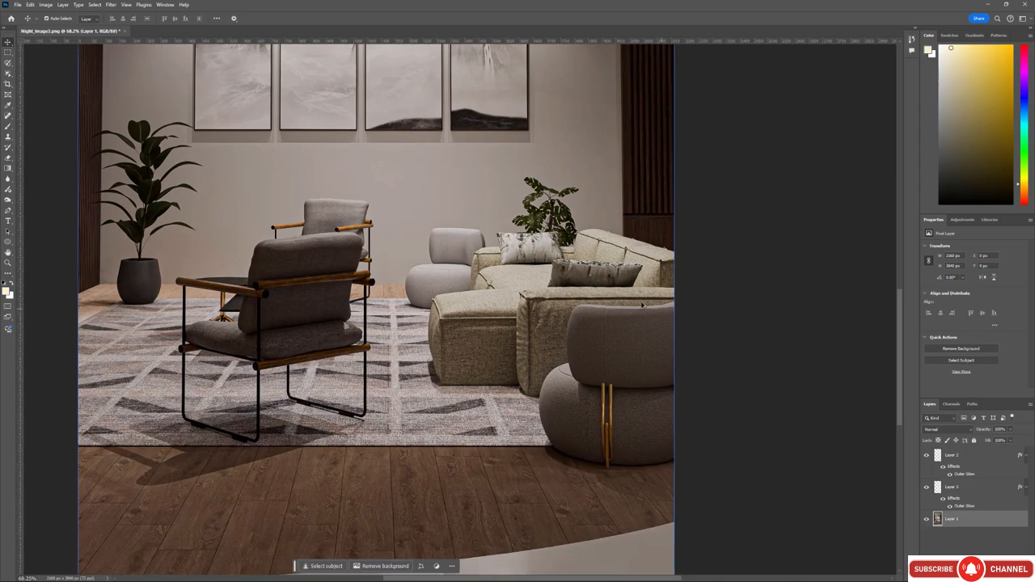
scroll(525, 293, "up", 3, "alt")
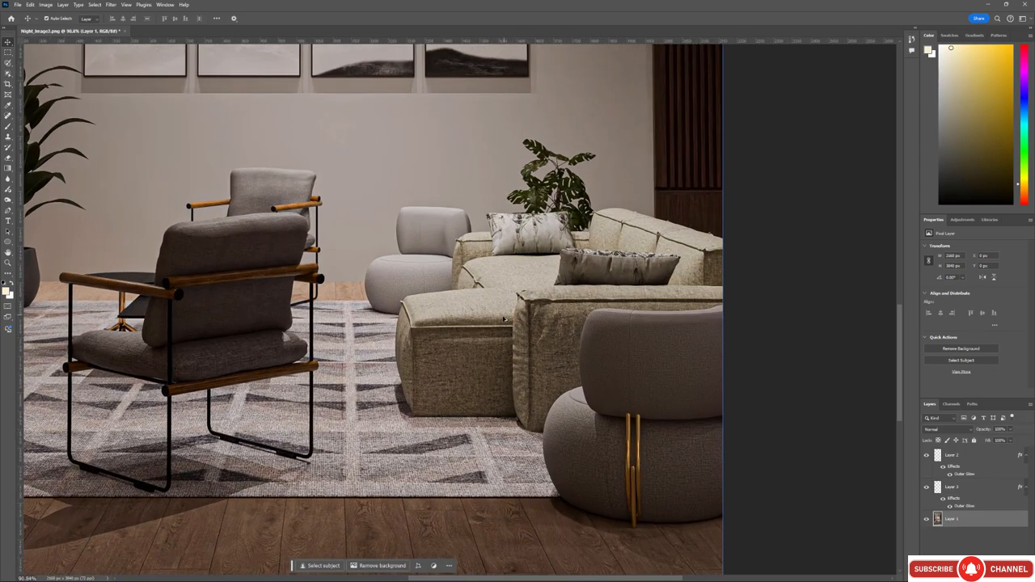
scroll(496, 346, "down", 1, "alt")
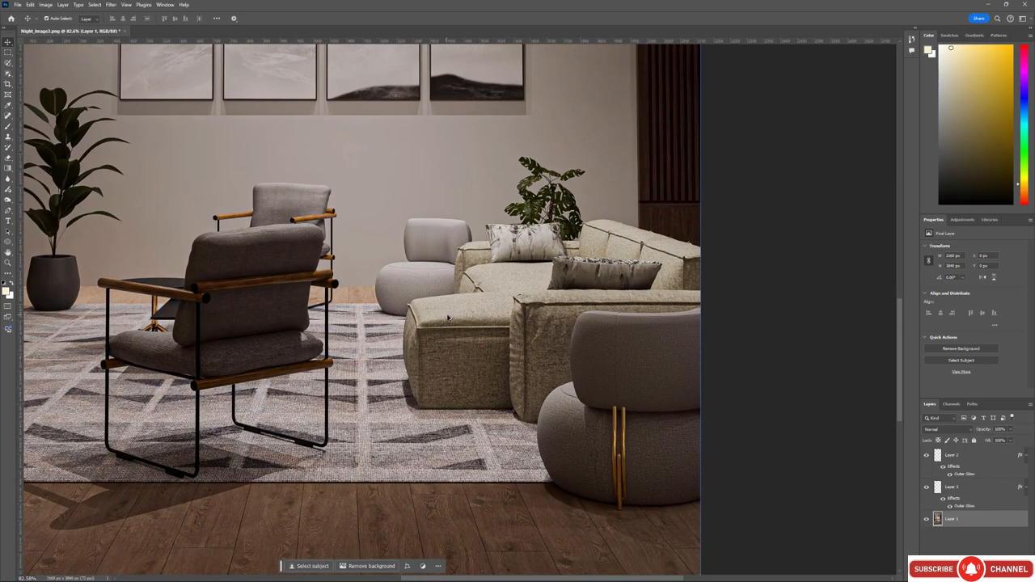
scroll(449, 319, "up", 1, "alt")
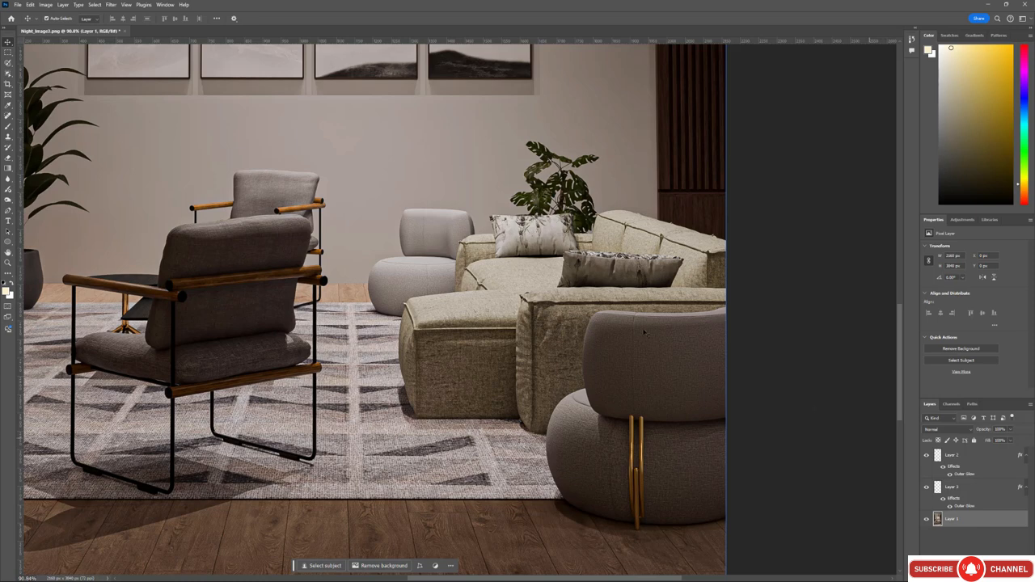
left_click(8, 76)
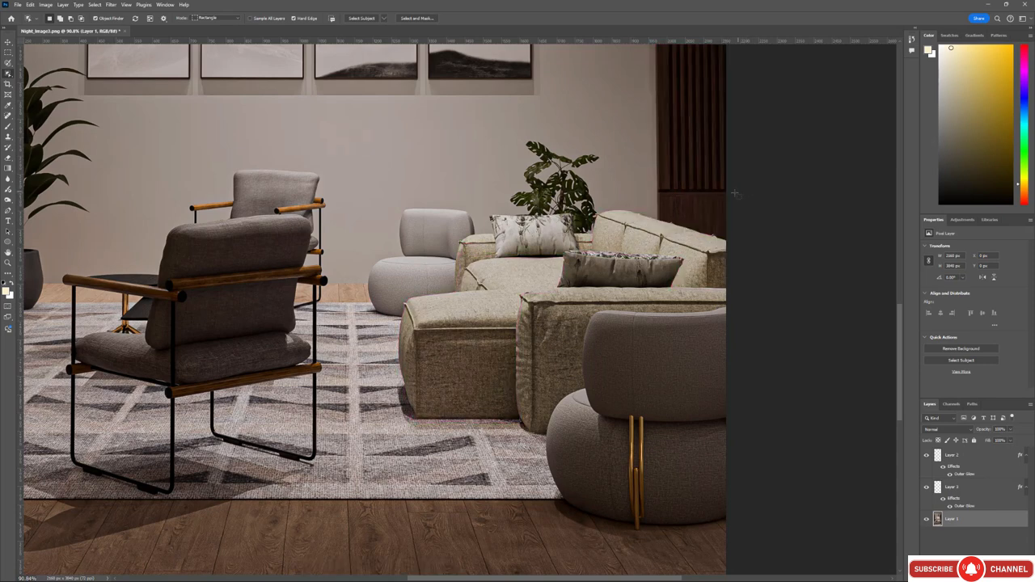
left_click_drag(726, 192, 395, 442)
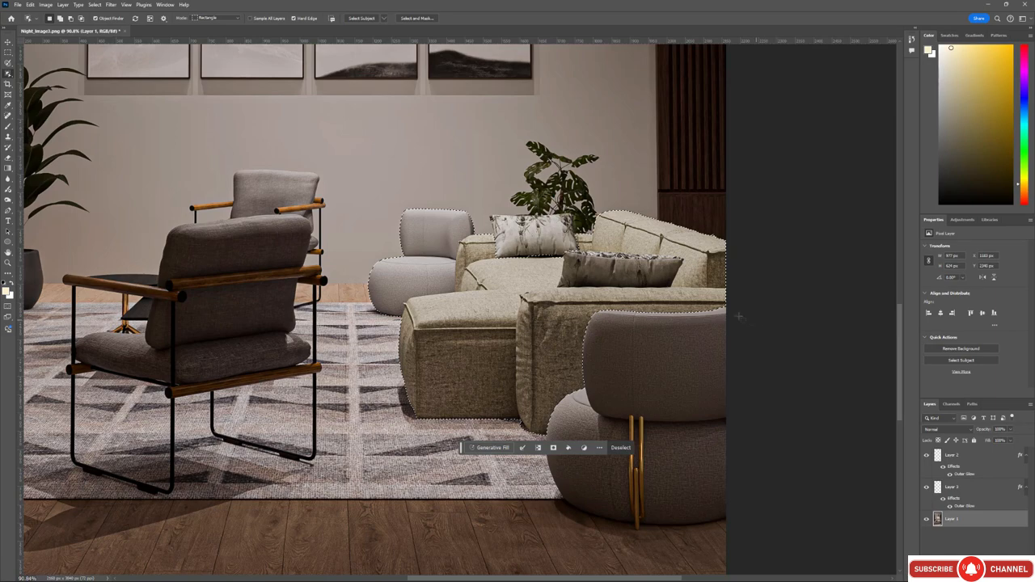
Subtract the light round armchair behind the sofa from the current selection.
scroll(339, 258, "up", 1, "alt")
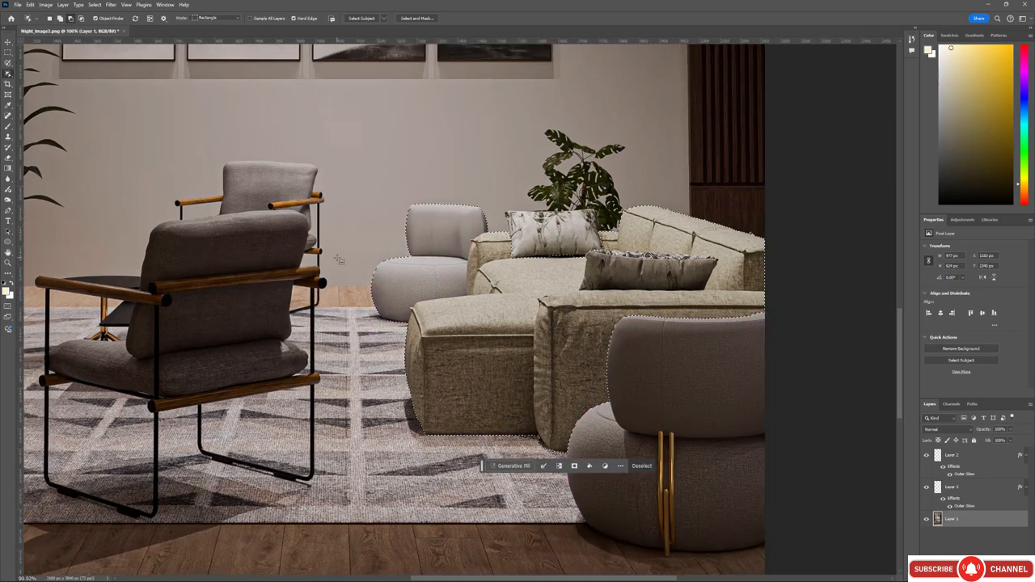
scroll(339, 259, "up", 1, "alt")
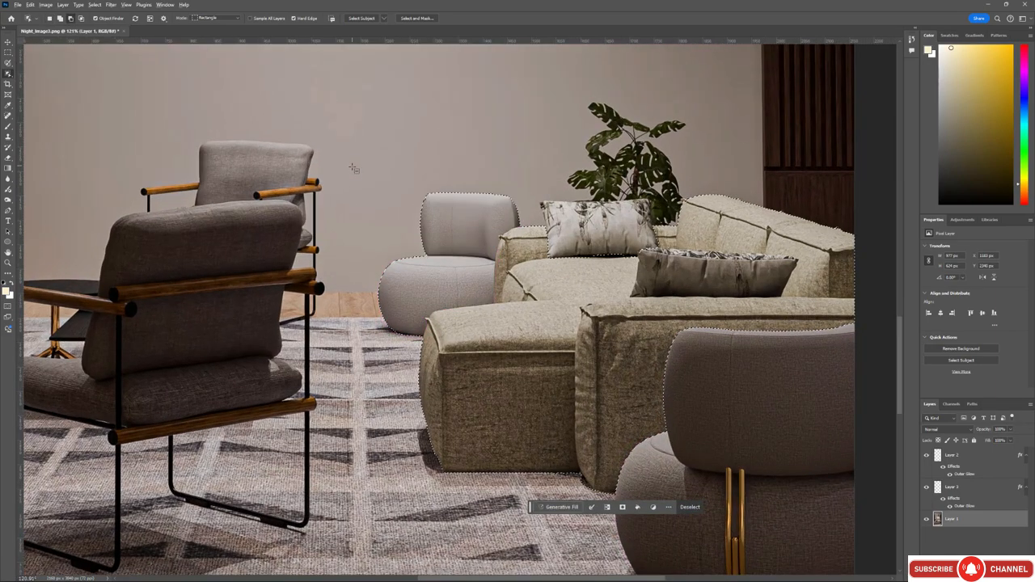
left_click_drag(357, 167, 528, 340)
scroll(355, 270, "down", 4, "alt")
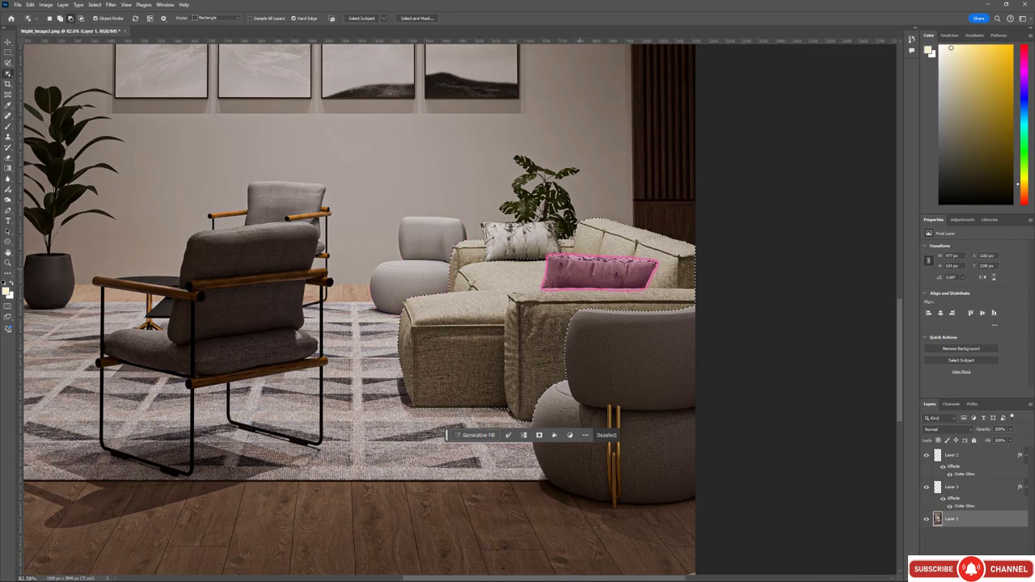
scroll(462, 193, "up", 2, "alt")
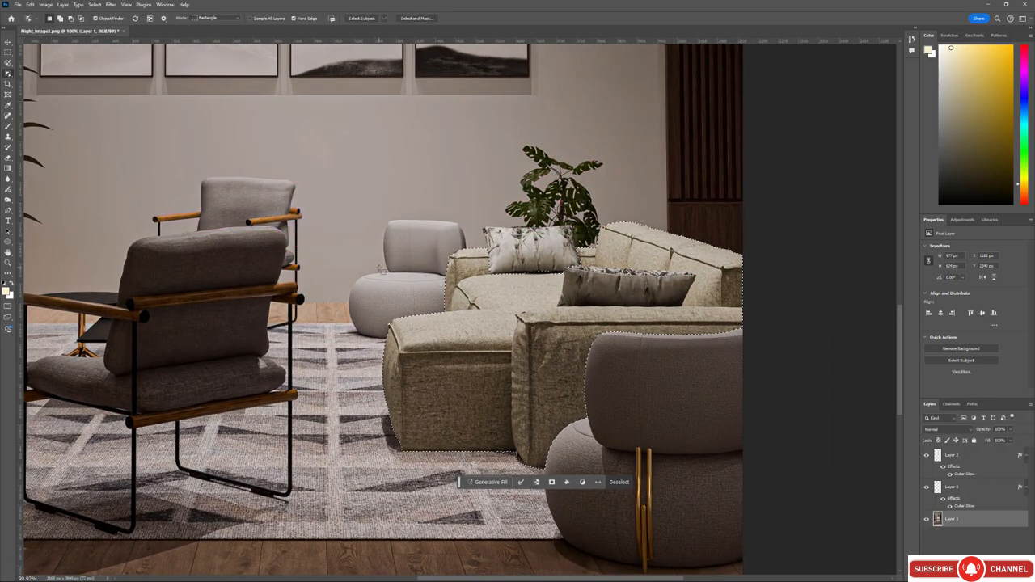
Copy the selected sofa onto its own layer and open the Hue/Saturation adjustment for it.
key("v")
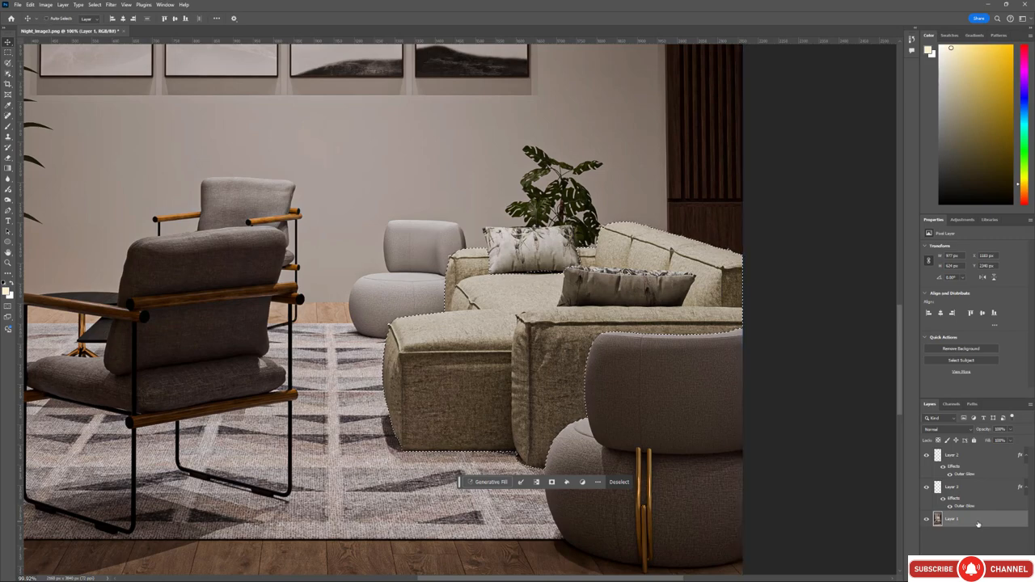
key("ctrl+j")
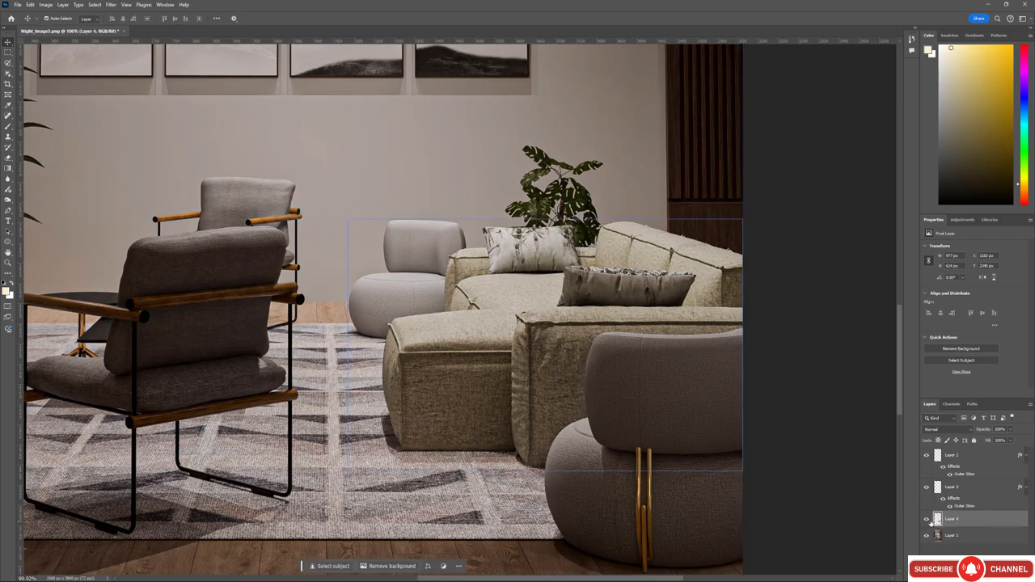
left_click(927, 536)
left_click(927, 536)
key("ctrl+u")
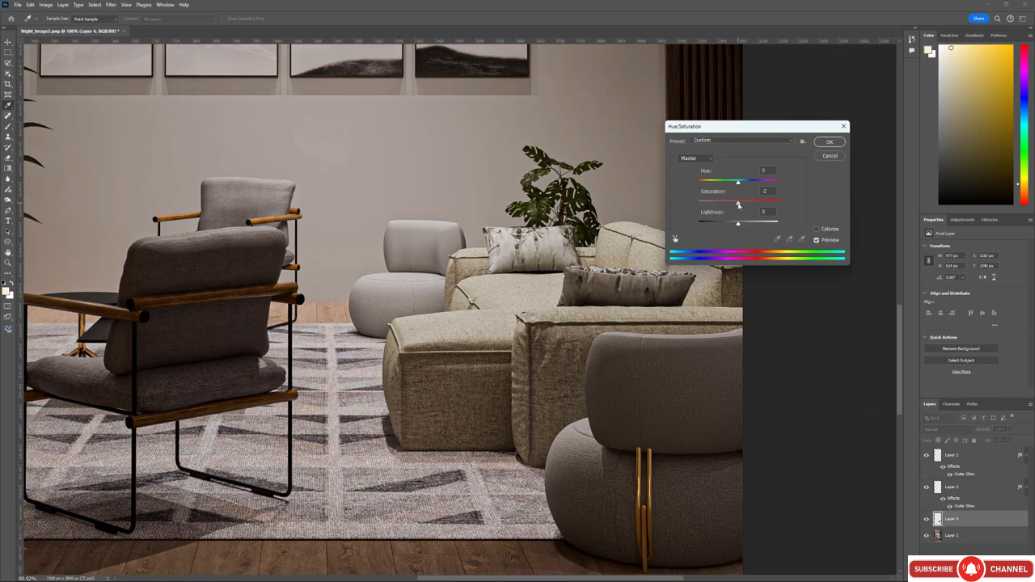
Try colorizing the sofa blue with a hue of about 242 and a saturation of 23.
left_click_drag(738, 204, 717, 203)
left_click(817, 229)
left_click_drag(730, 129, 769, 106)
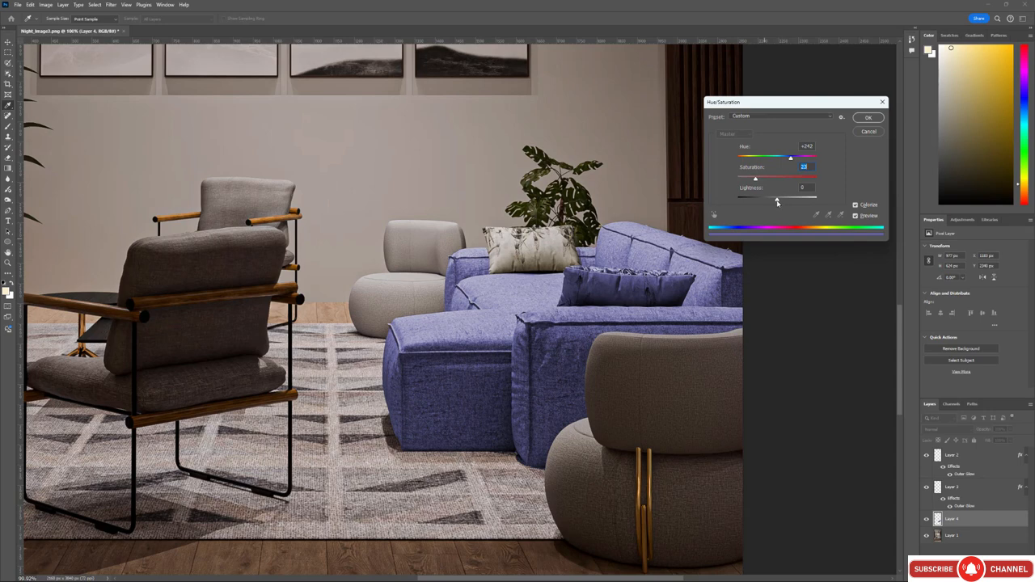
mouse_move(792, 160)
left_mouse_down()
mouse_move(722, 164)
mouse_move(810, 164)
mouse_move(784, 163)
left_mouse_up()
left_click(856, 206)
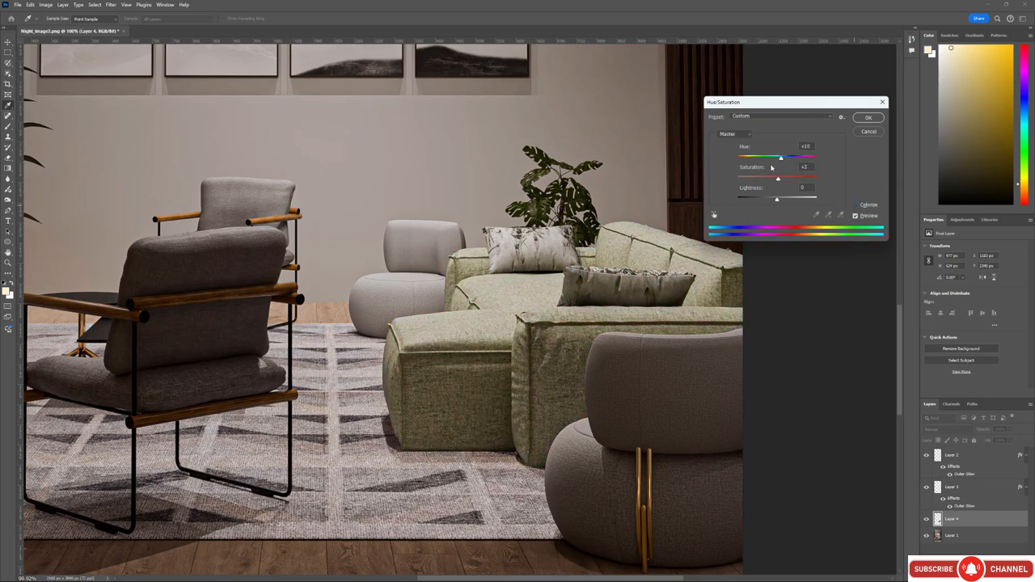
Turn the sofa grey by setting hue to 0 and saturation to about -72, and apply the adjustment.
left_click_drag(768, 183, 787, 164)
left_click_drag(762, 180, 750, 185)
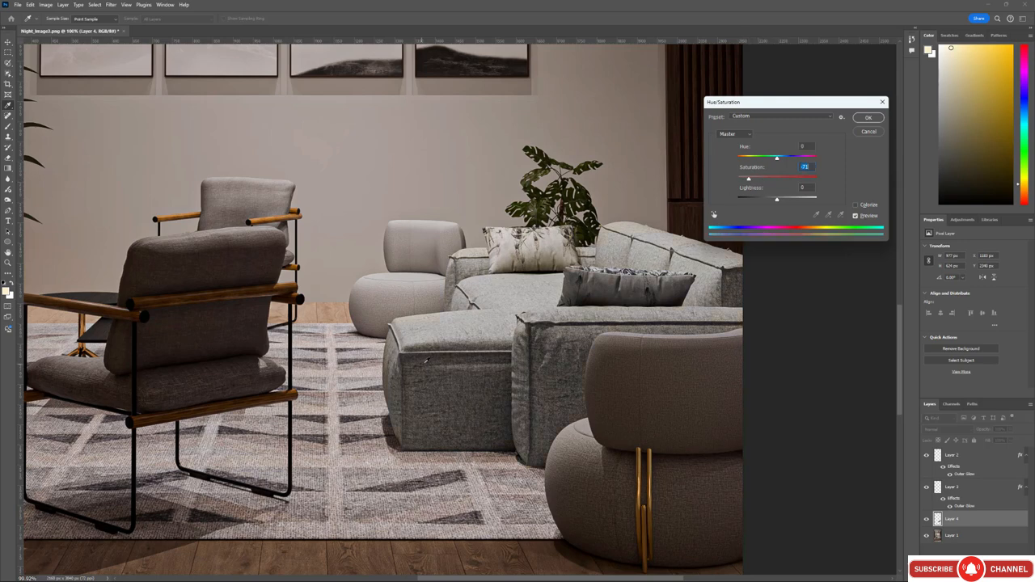
left_click(878, 120)
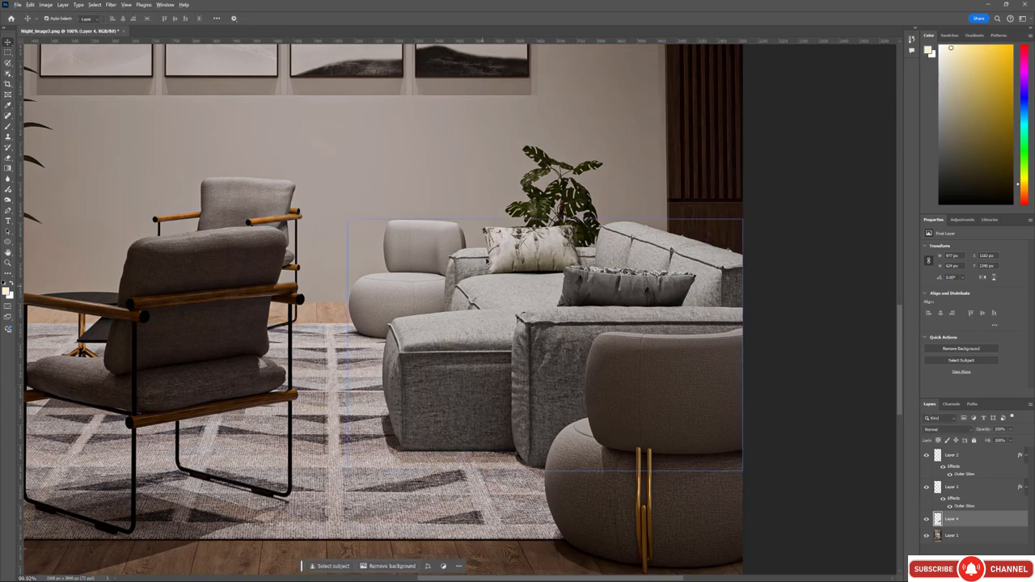
Compare the grey sofa with the original by toggling its layer's visibility, leaving the layer shown, and check it within the room.
scroll(488, 247, "down", 2)
scroll(523, 278, "down", 8)
scroll(419, 293, "up", 5)
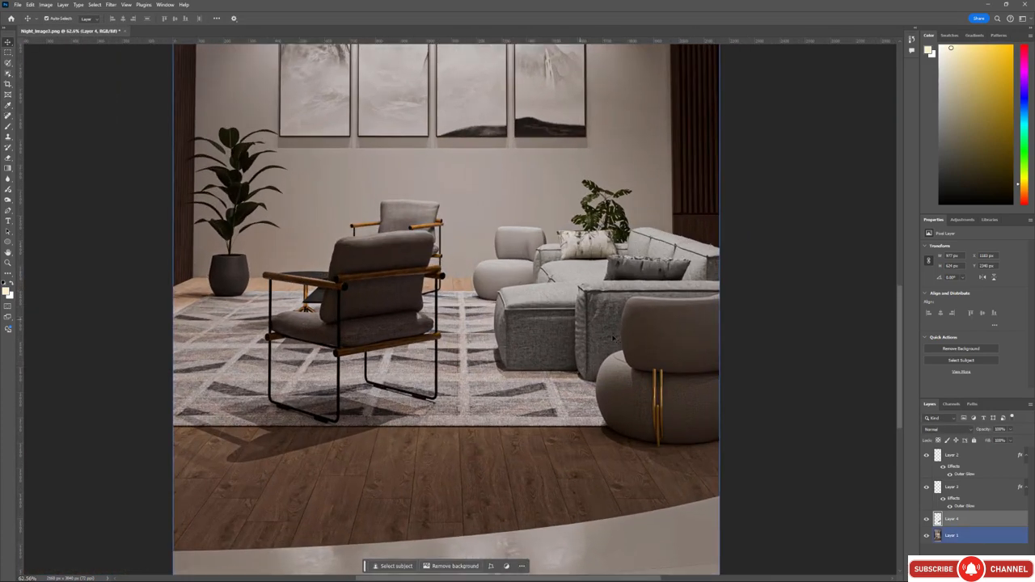
left_click(927, 520)
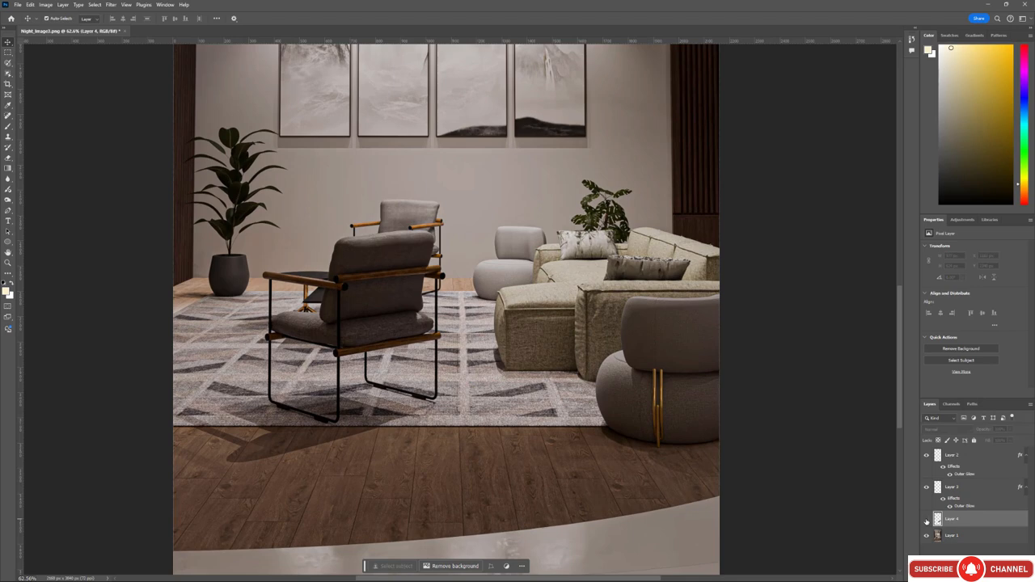
left_click(927, 521)
left_click(927, 521)
left_click(927, 520)
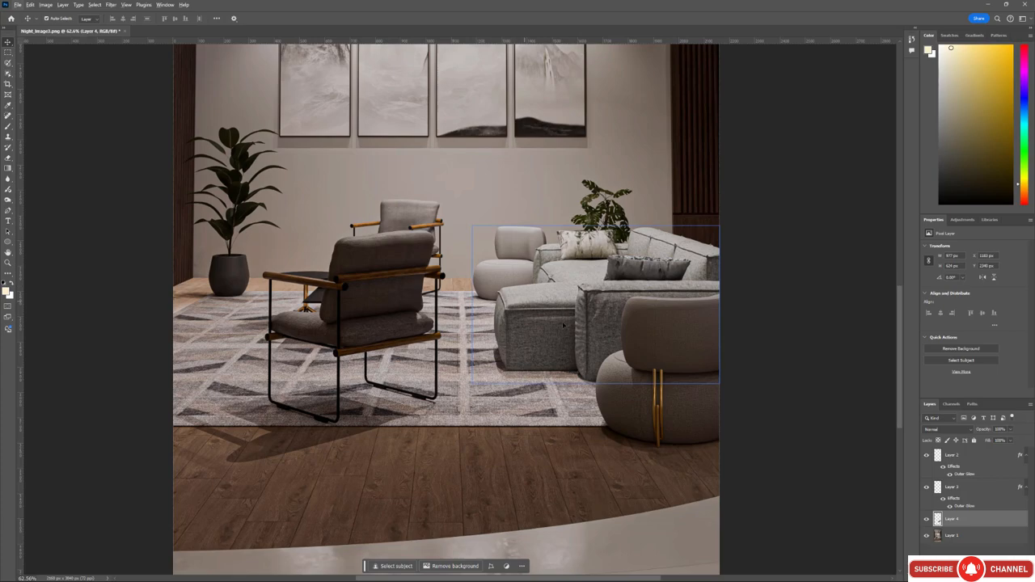
scroll(564, 326, "down", 3, "alt")
scroll(554, 350, "up", 4, "alt")
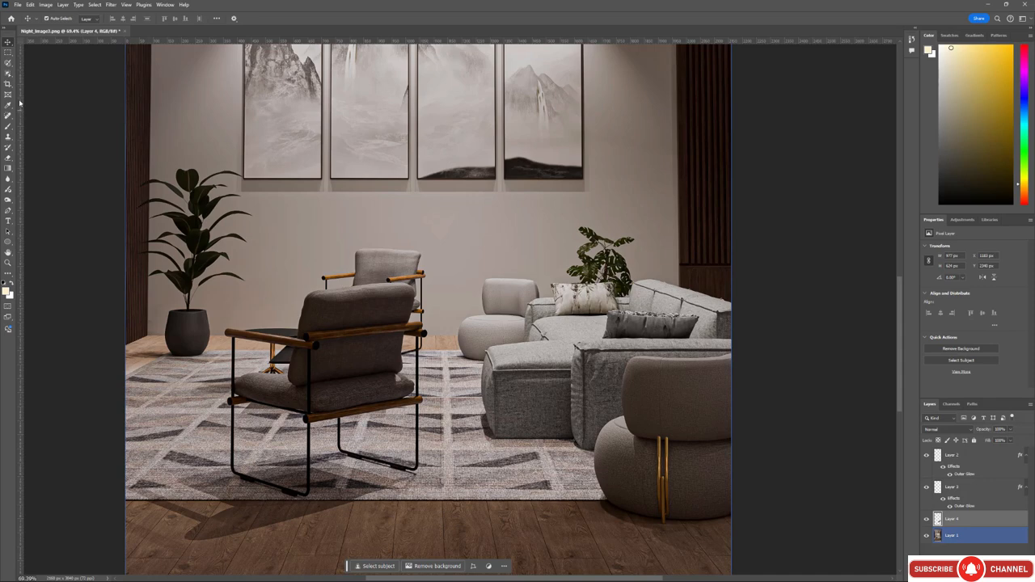
Outline a freehand Lasso selection over the sofa's seat, extending up around the plant behind it.
left_click(9, 53)
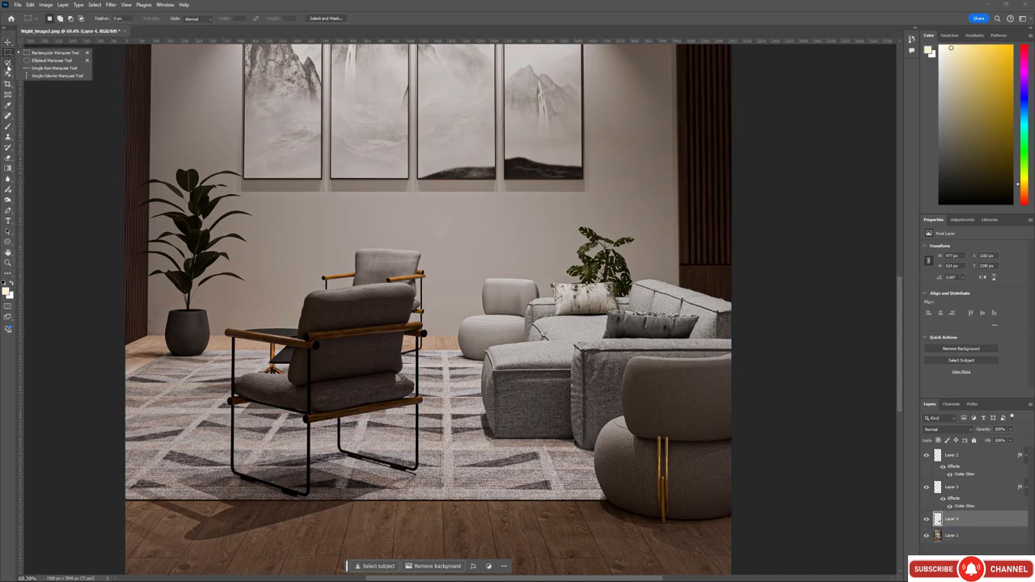
left_click(9, 73)
left_click(8, 64)
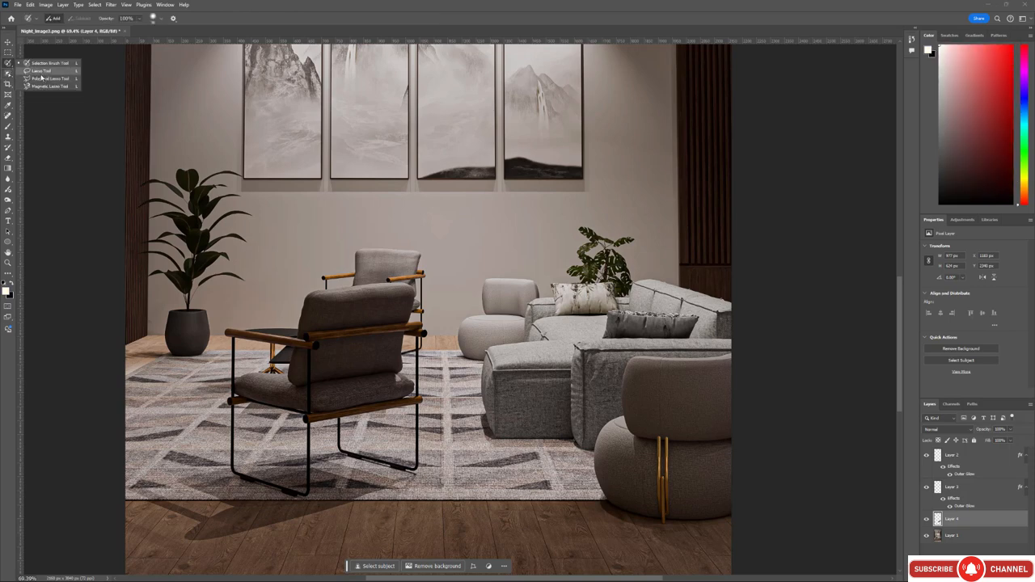
left_click(40, 72)
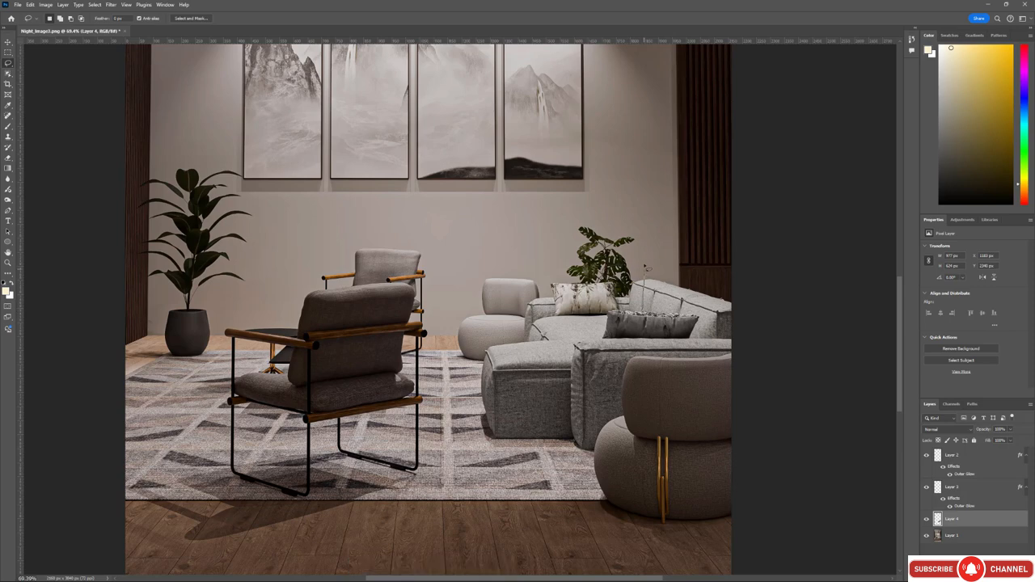
mouse_move(645, 267)
left_mouse_down()
mouse_move(644, 231)
mouse_move(626, 212)
mouse_move(586, 214)
mouse_move(571, 289)
mouse_move(536, 311)
mouse_move(475, 327)
mouse_move(473, 391)
mouse_move(479, 398)
mouse_move(512, 356)
mouse_move(644, 343)
mouse_move(641, 259)
left_mouse_up()
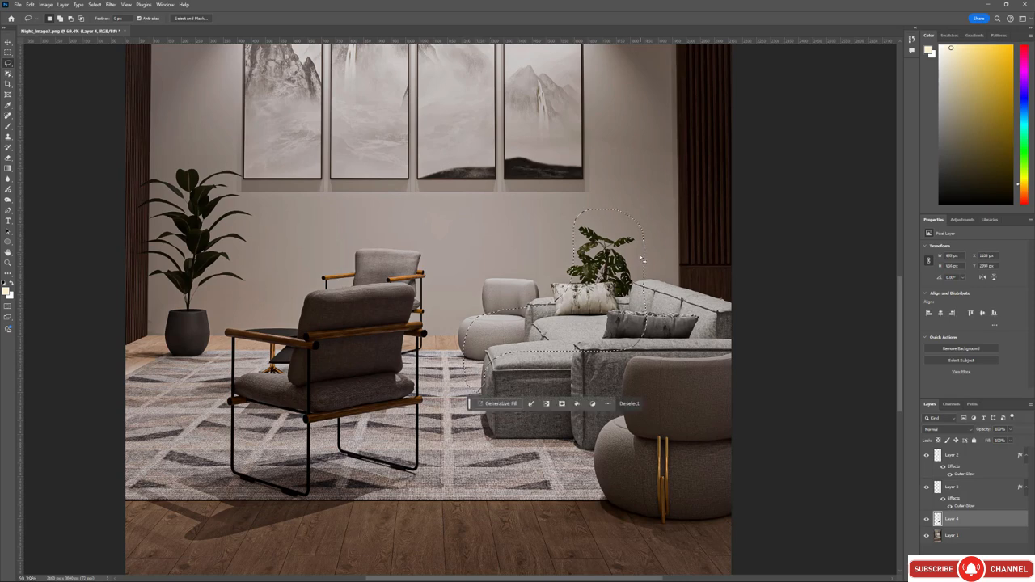
Run Generative Fill on the selection with the prompt "a human sitting here on the sofa".
left_click(500, 404)
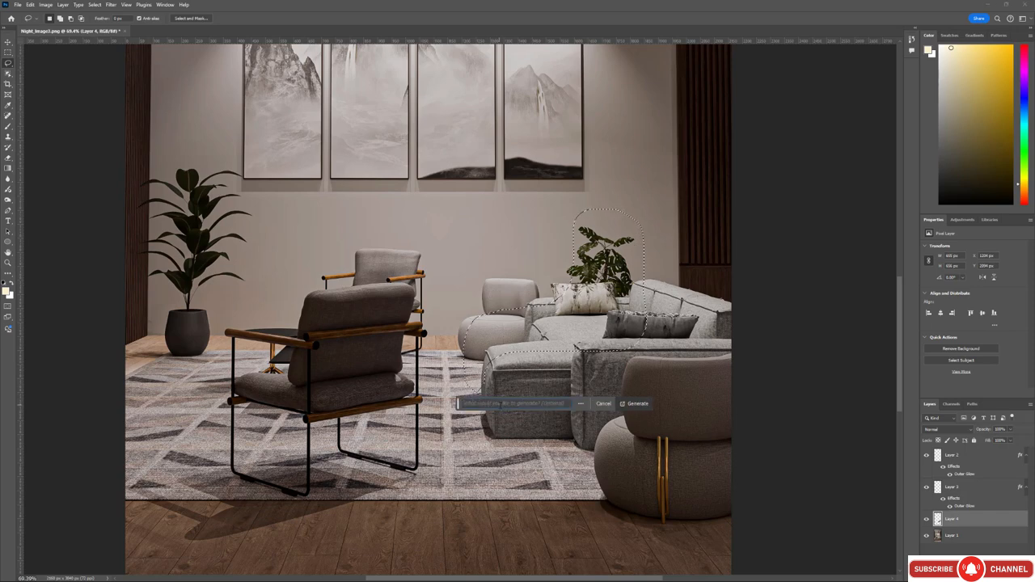
type("a")
left_click(636, 404)
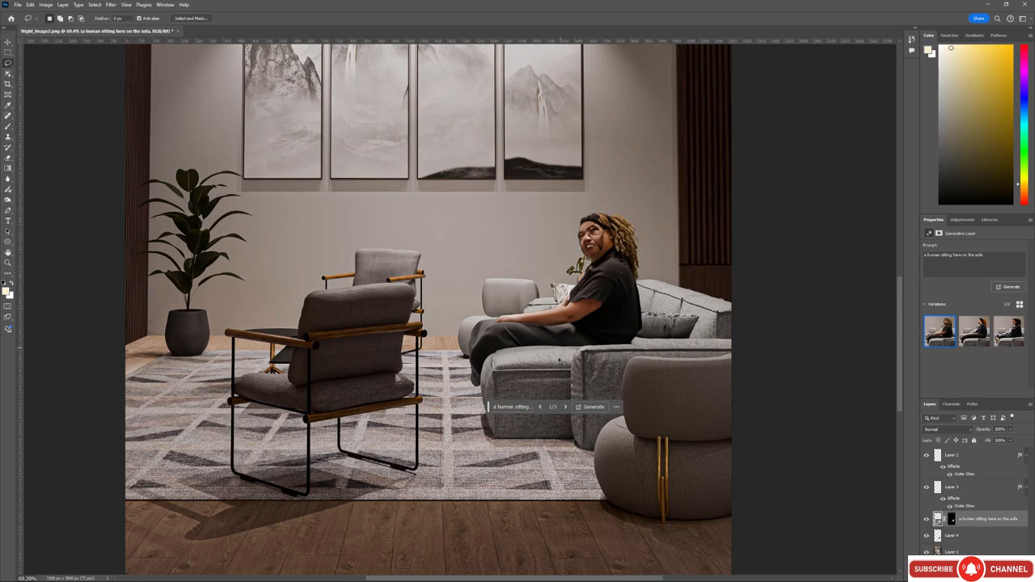
Compare the three generated variations of the seated person and return to the first one.
key("v")
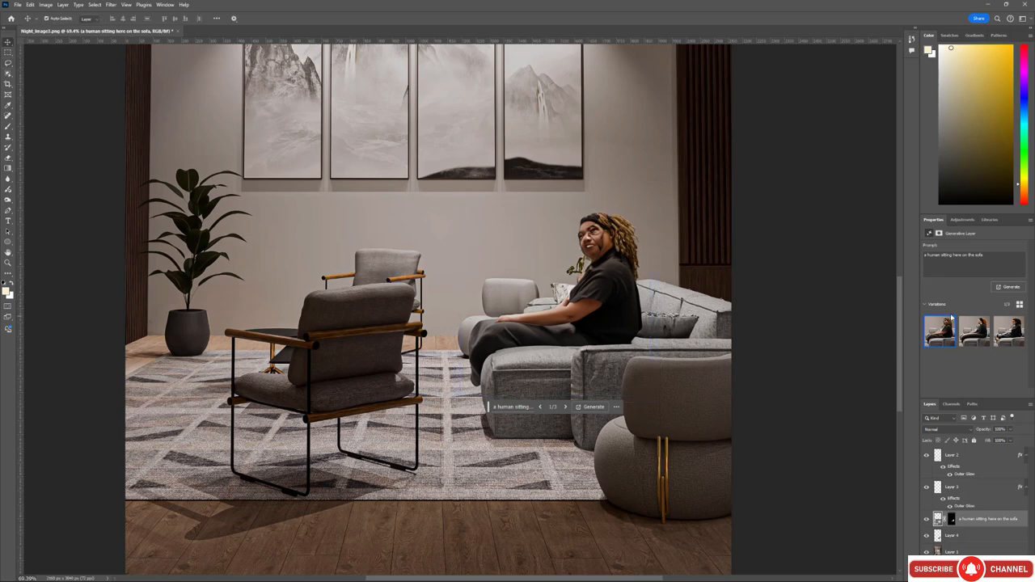
left_click(975, 330)
left_click(1009, 330)
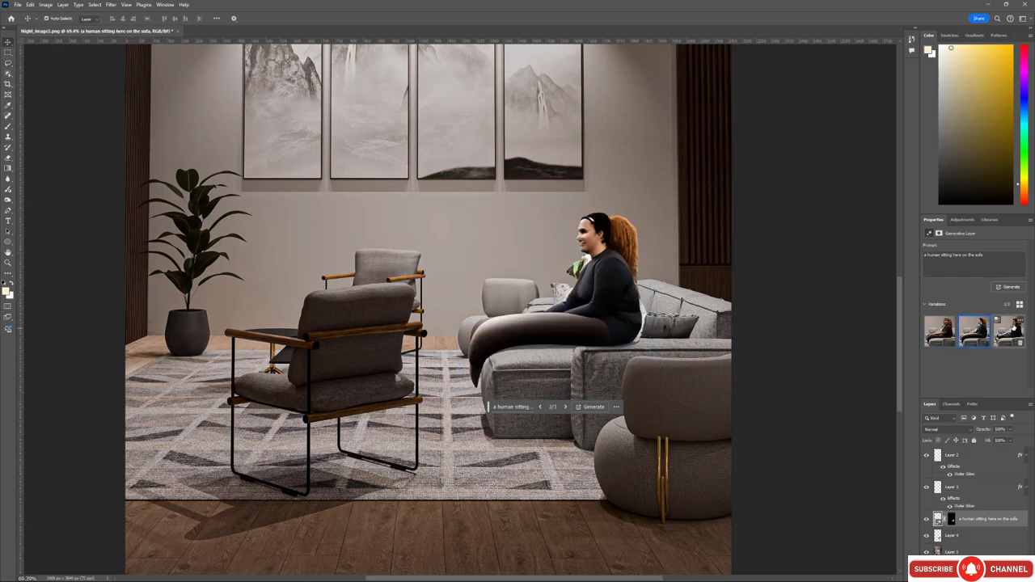
left_click(966, 333)
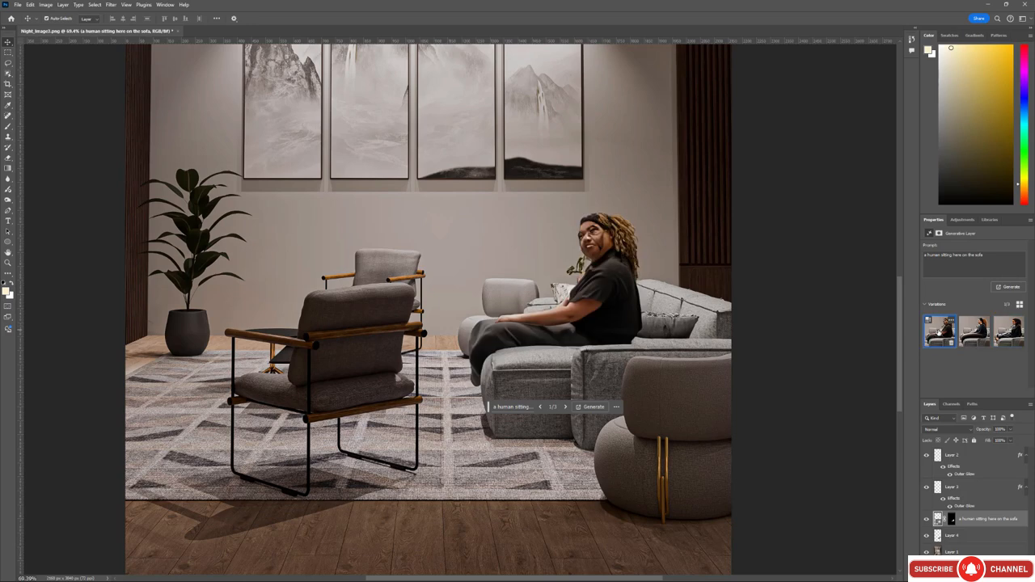
left_click(1009, 331)
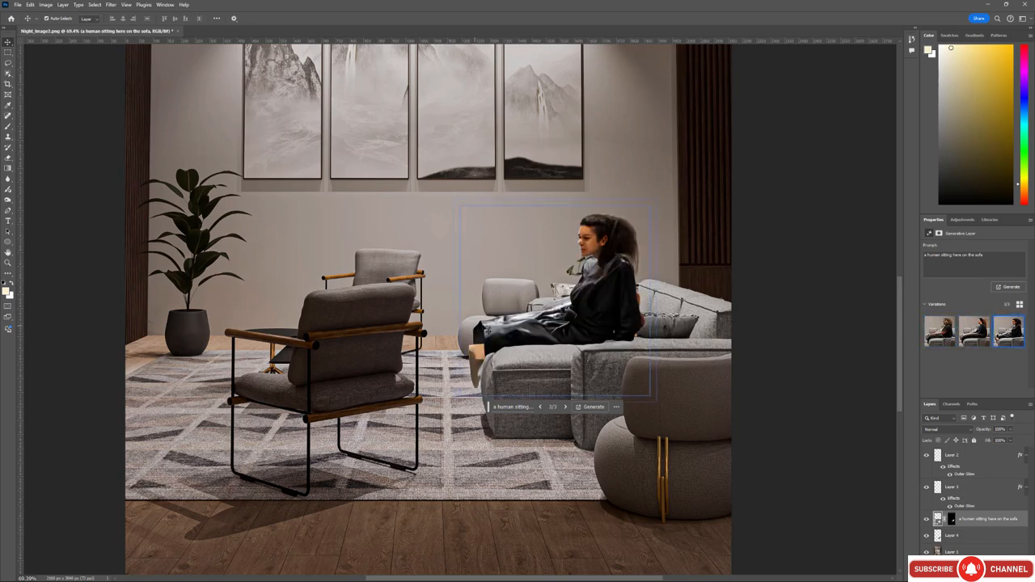
left_click(941, 332)
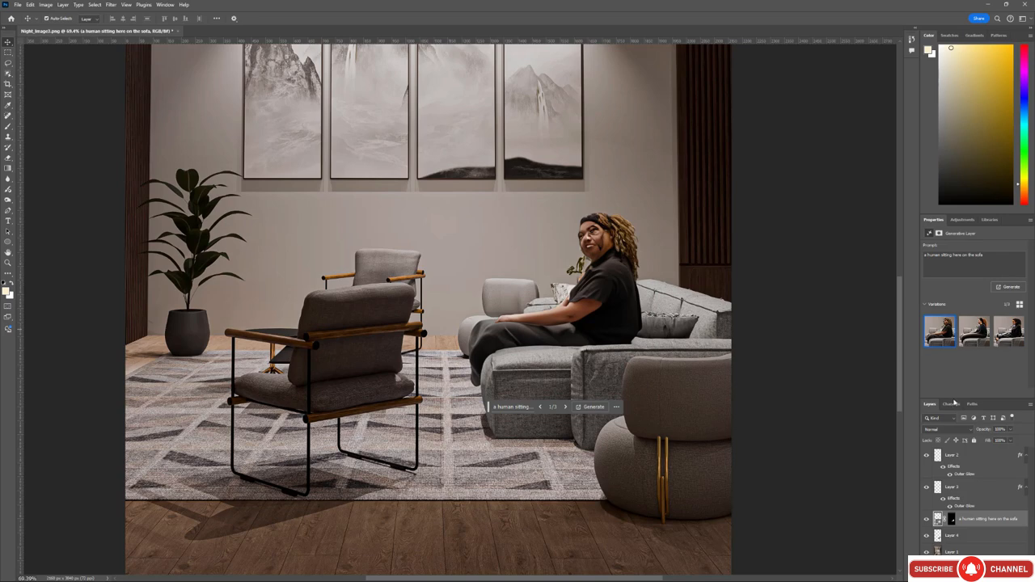
Hide the generated person layer, delete it, and review the whole living room image.
left_click(926, 521)
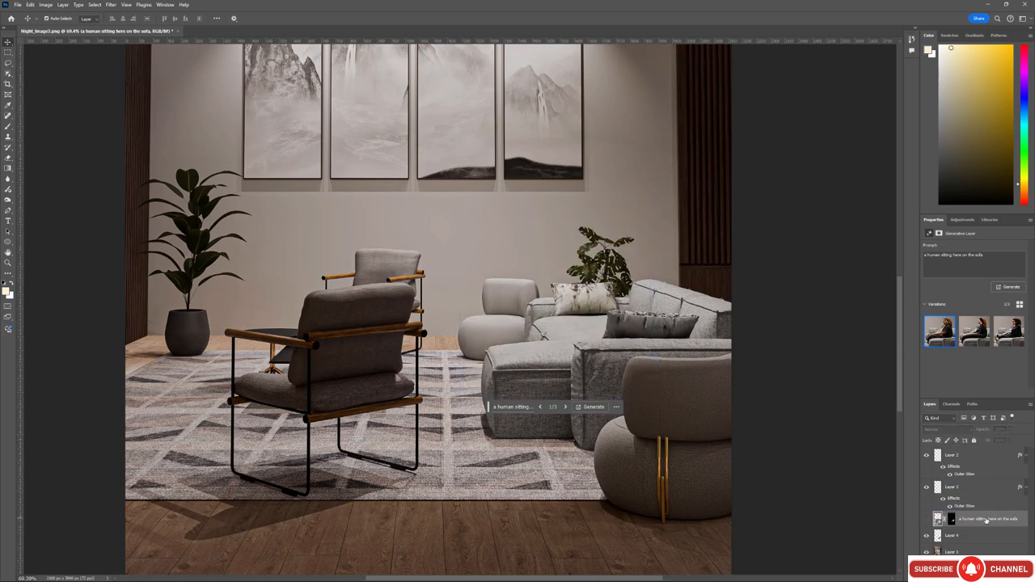
key("Delete")
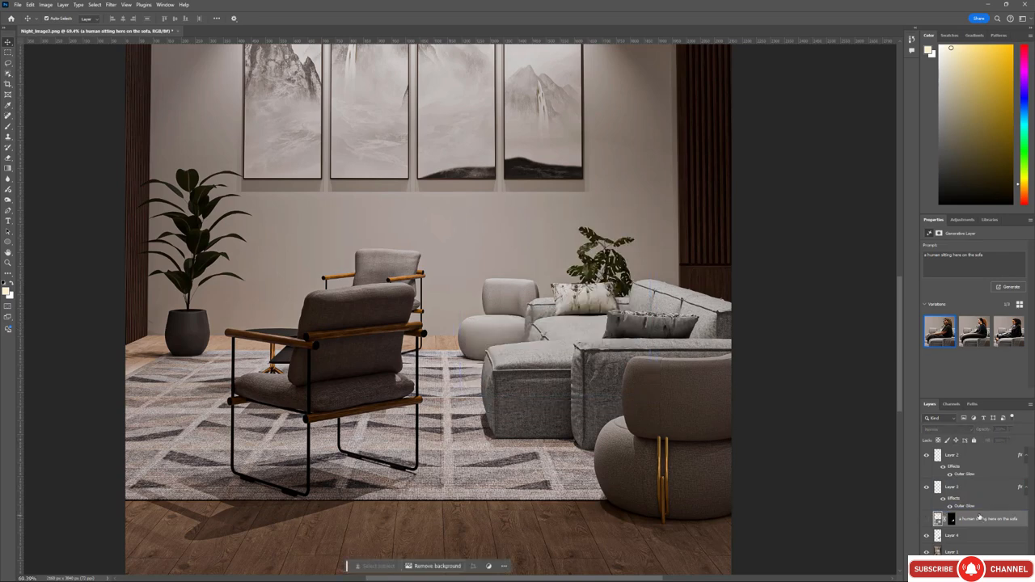
scroll(573, 297, "down", 5, "alt")
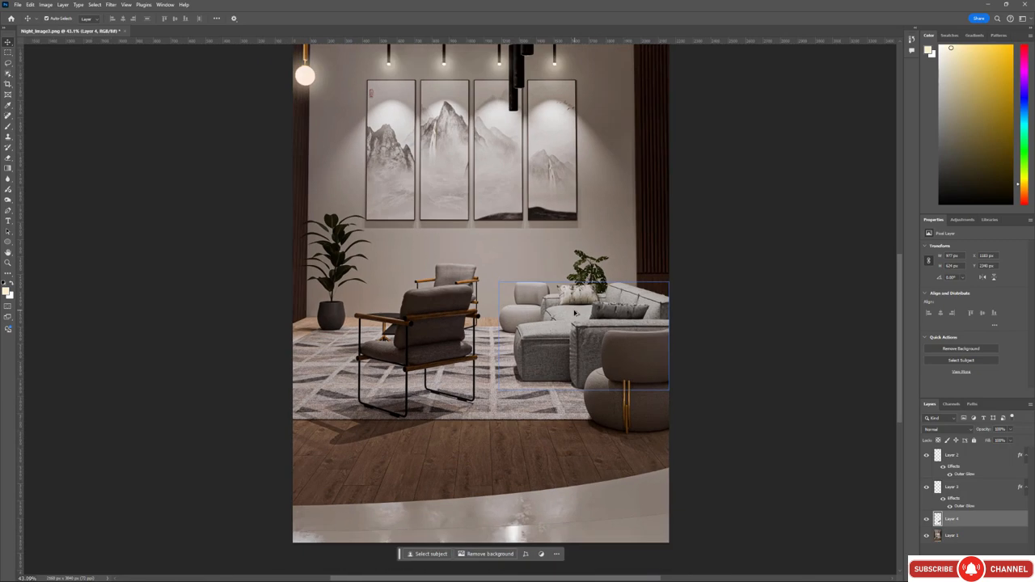
scroll(573, 283, "up", 3, "alt")
scroll(511, 287, "down", 4, "alt")
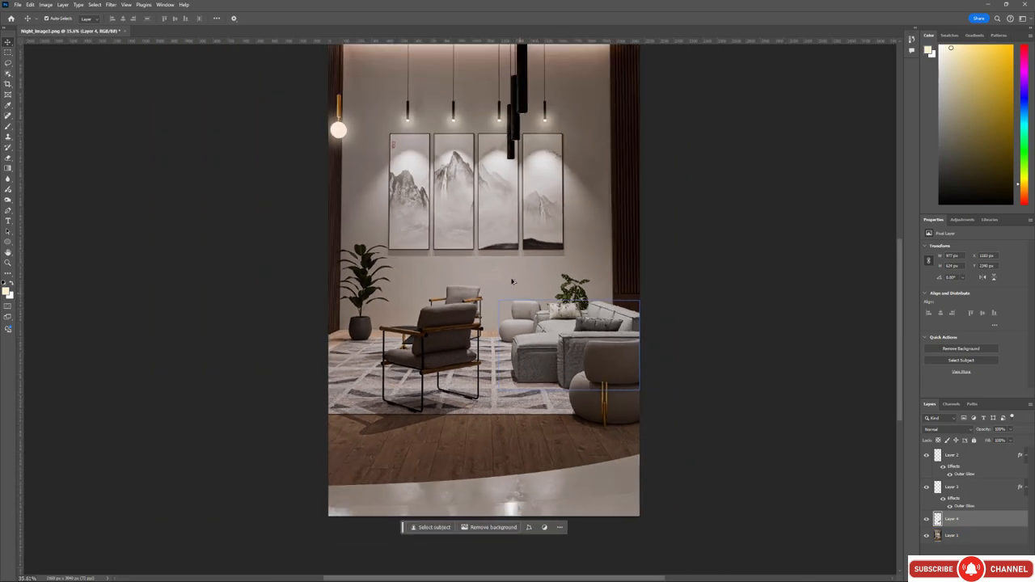
scroll(476, 192, "up", 2, "alt")
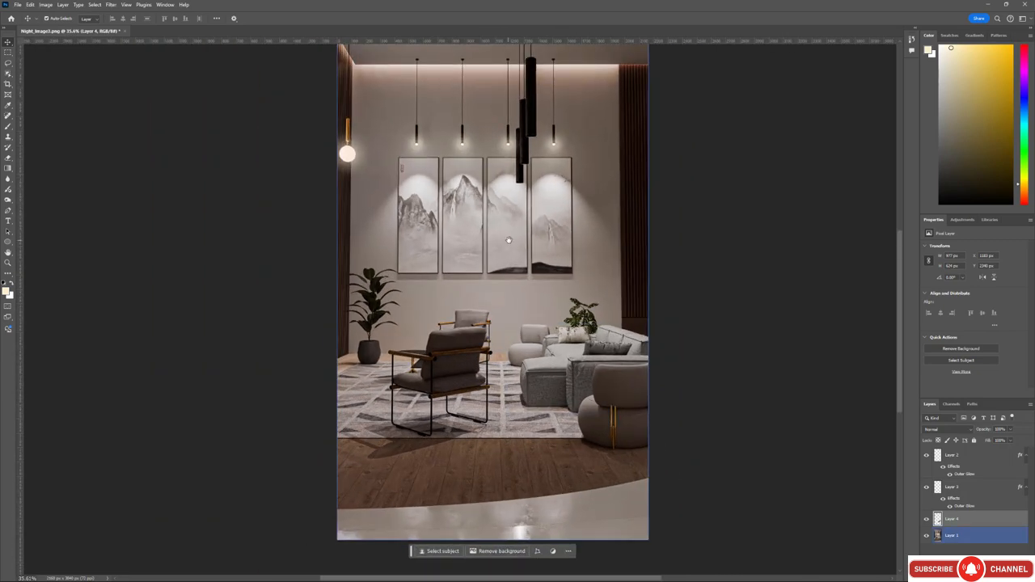
mouse_move(509, 245)
left_mouse_down()
mouse_move(512, 273)
mouse_move(515, 237)
left_mouse_up()
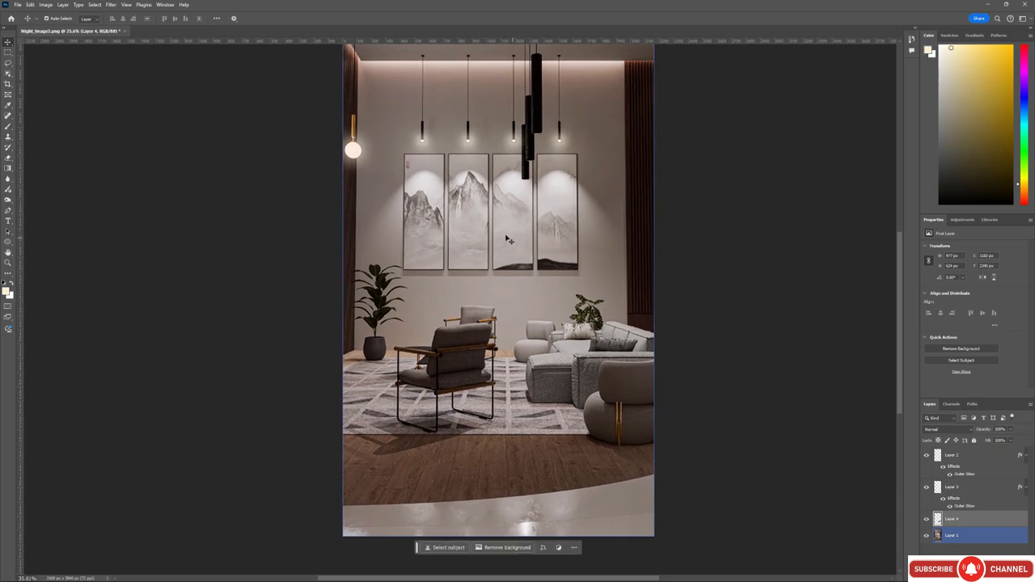
left_click(111, 4)
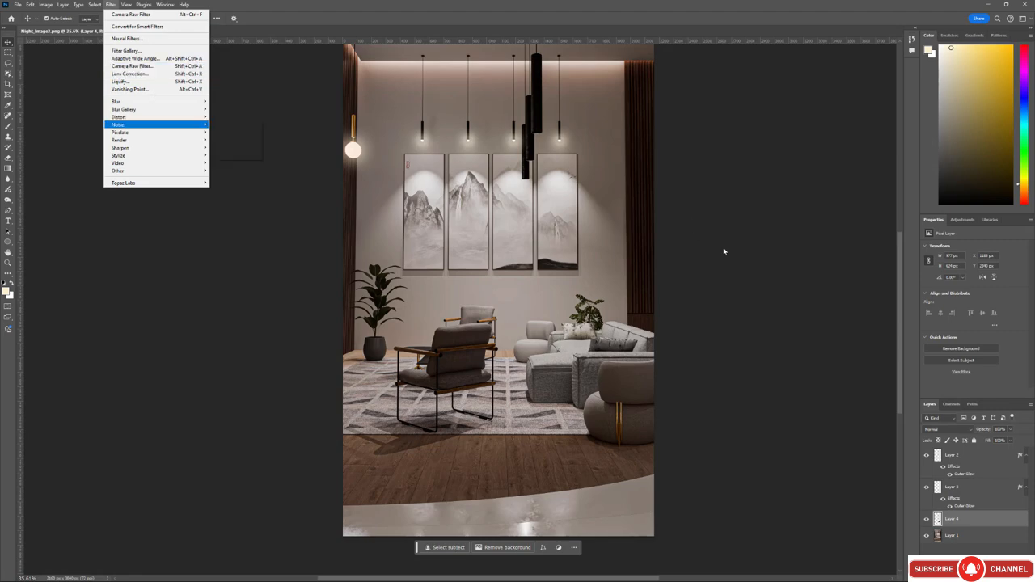
left_click(724, 251)
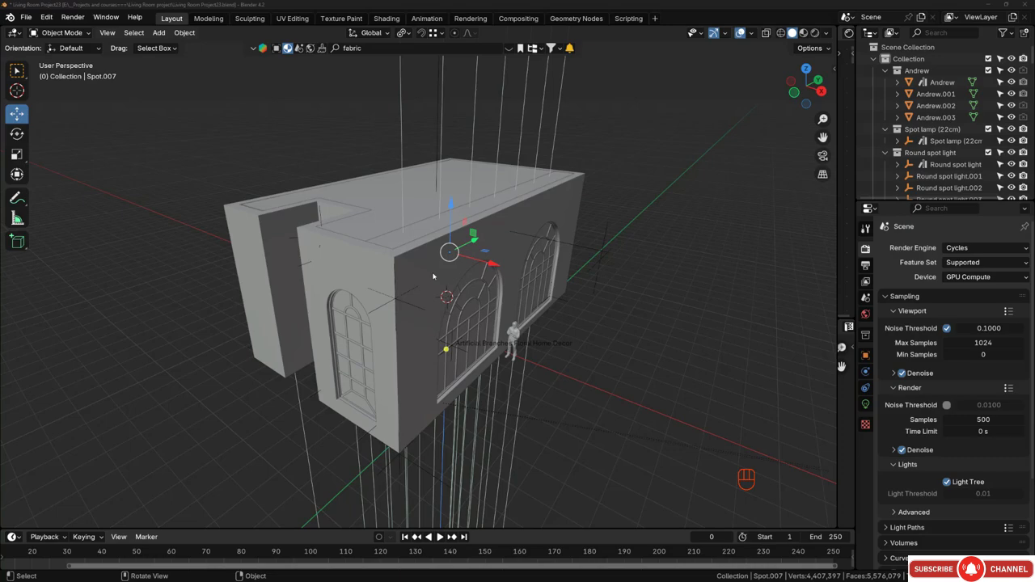
Switch to Blender and use a Sky Texture as the colour of the world background.
middle_click_drag(432, 279, 805, 329)
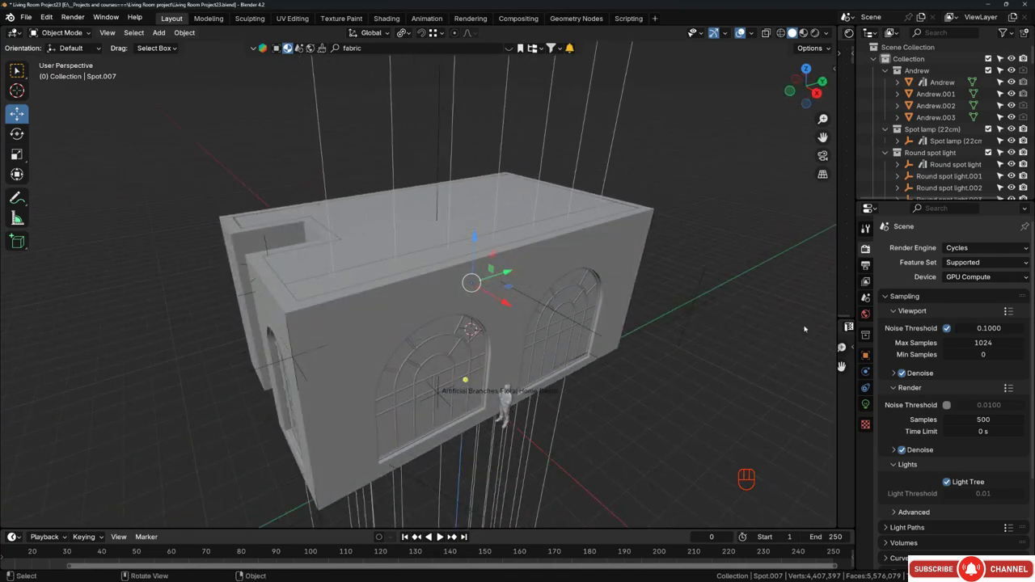
left_click(865, 315)
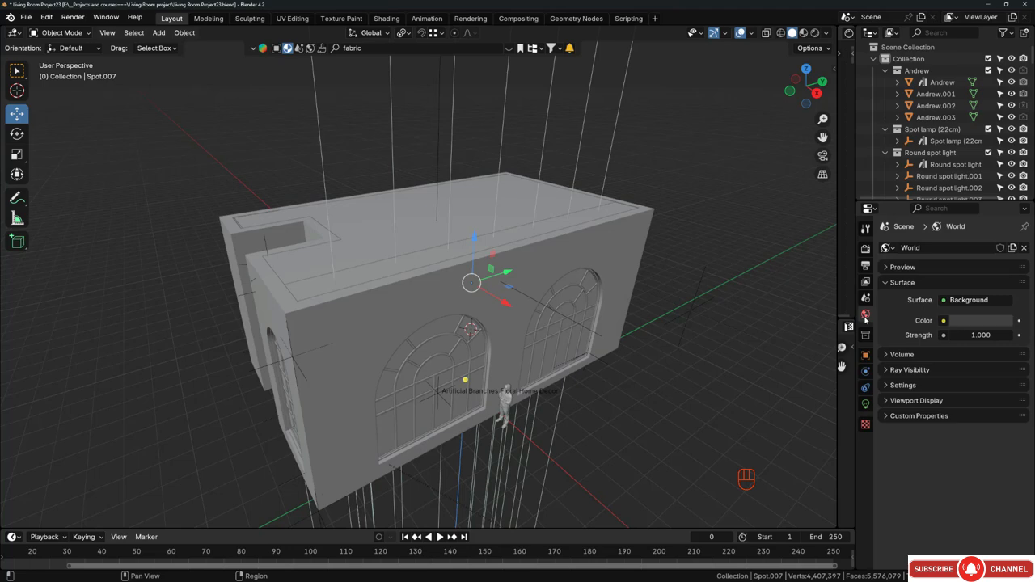
left_click(945, 321)
scroll(801, 192, "up", 12)
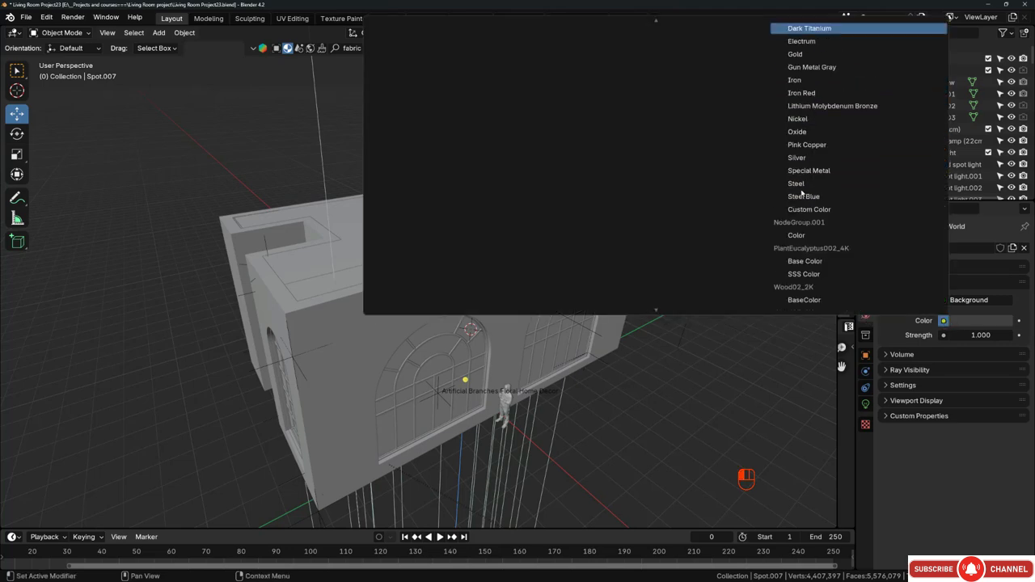
scroll(801, 193, "up", 20)
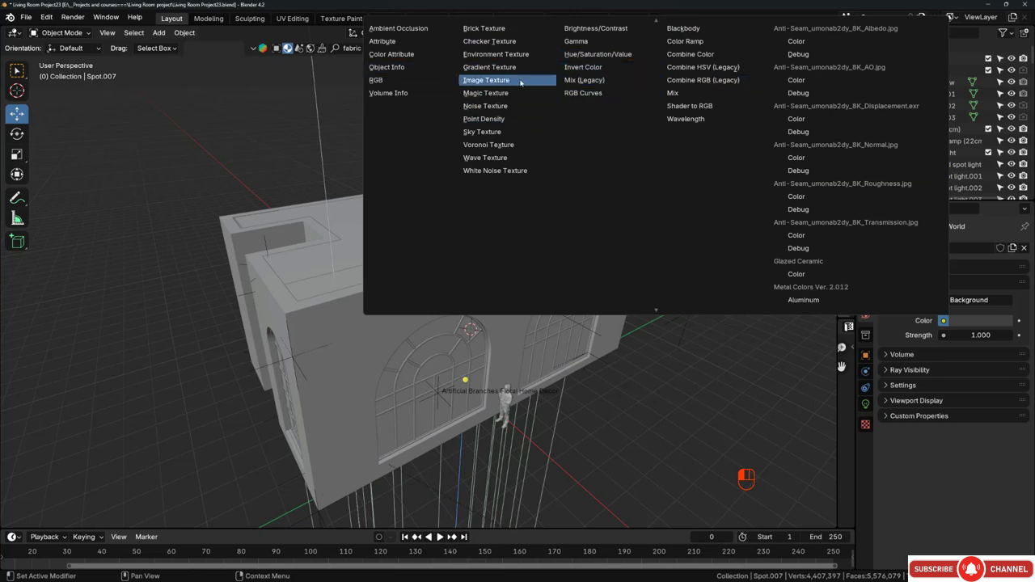
left_click(483, 132)
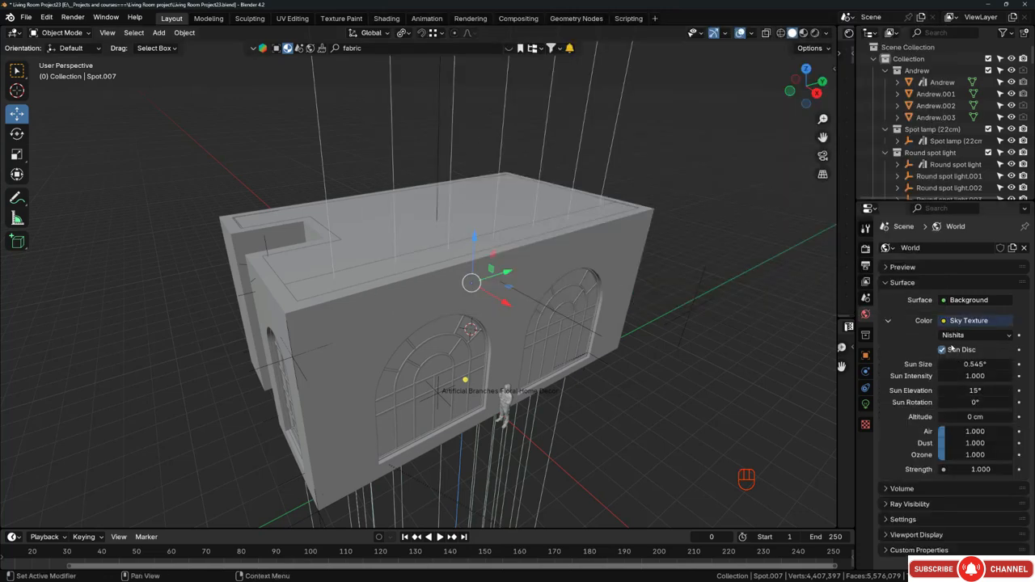
Fly the view into the living room, looking past the curtains towards the dining area, and show it in Rendered shading.
middle_click_drag(534, 351, 491, 339)
key("shift+grave")
key("w")
key("w")
key("w")
key("w")
key("w")
key("w")
key("w")
key("w")
key("w")
key("w")
key("w")
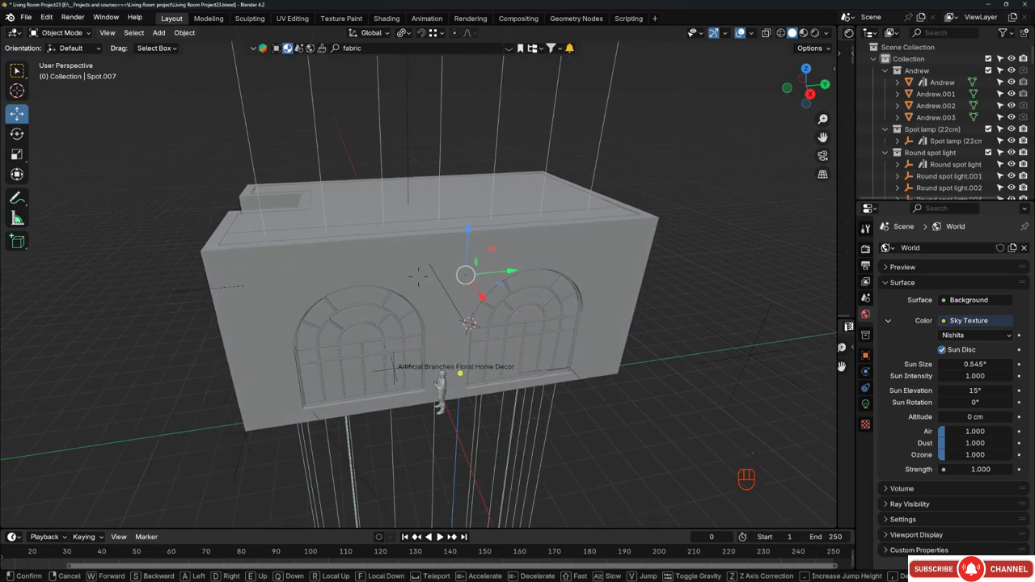
key("w")
key("w")
key("w")
key("w")
key("w")
key("w")
key("w")
key("w")
key("w")
key("w")
key("w")
key("w")
key("w")
key("w")
key("w")
key("w")
key("w")
key("w")
key("w")
key("w")
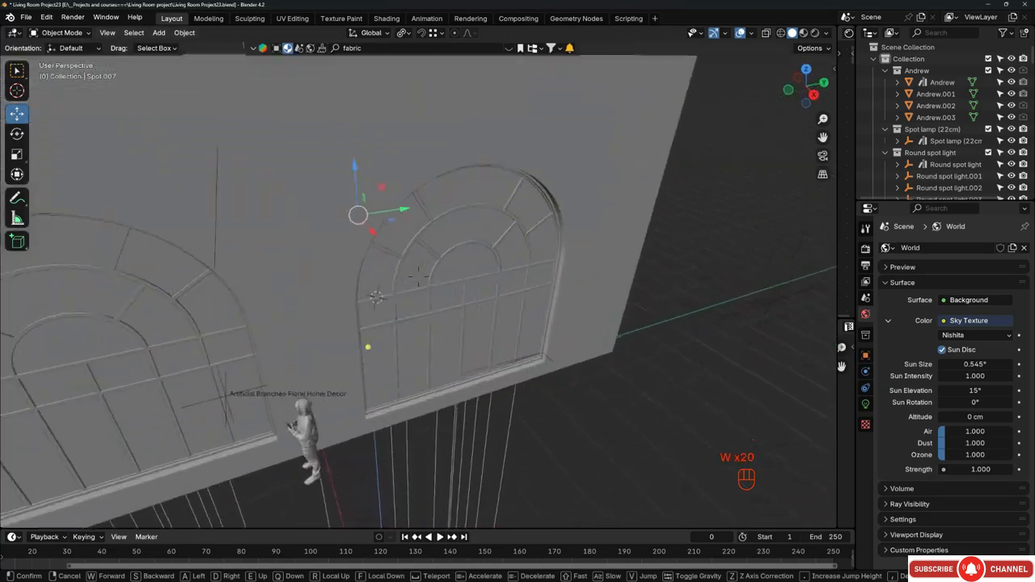
key("d")
key("s")
key("a")
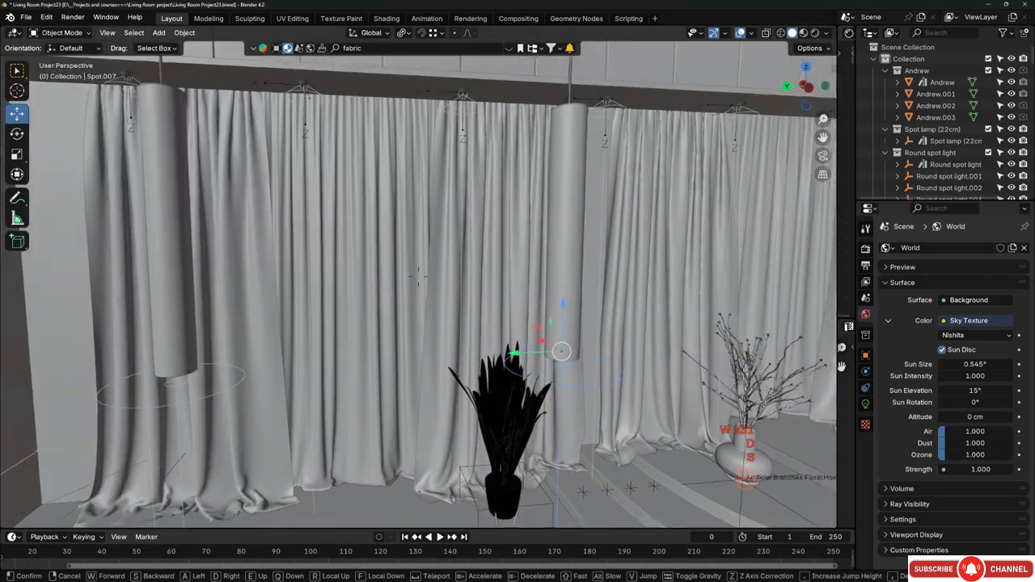
key("w")
key("s")
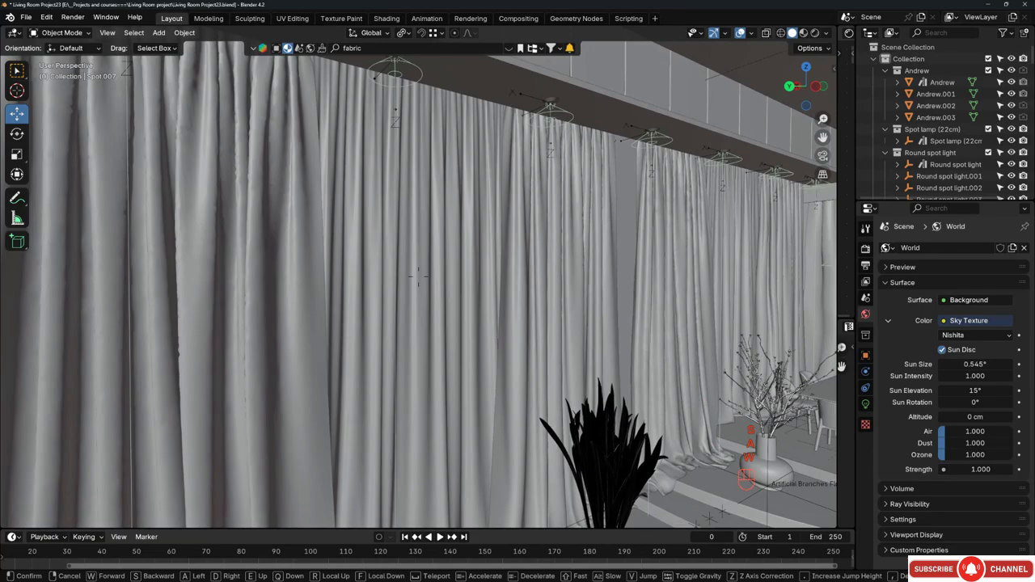
key("q")
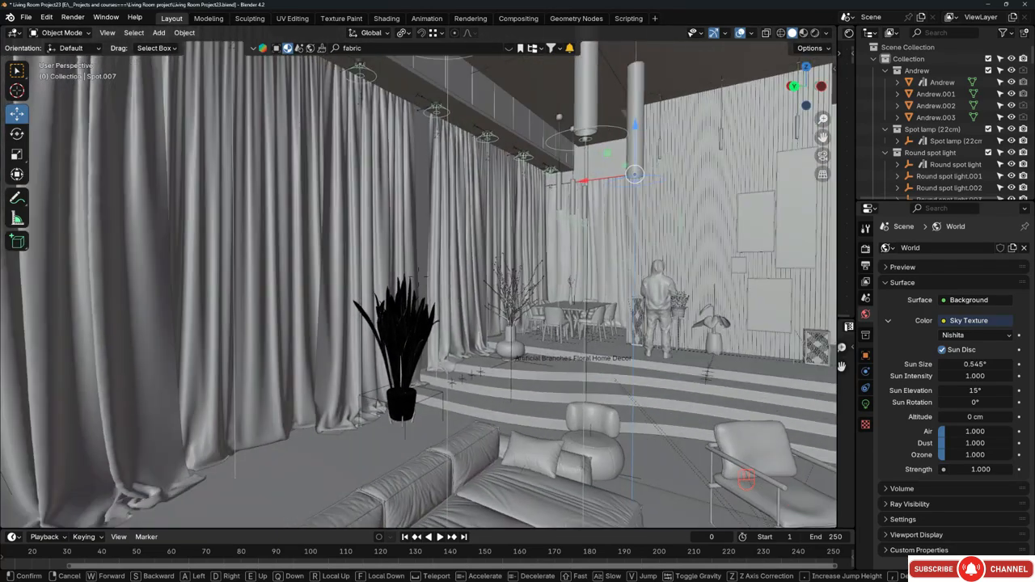
left_click(494, 428)
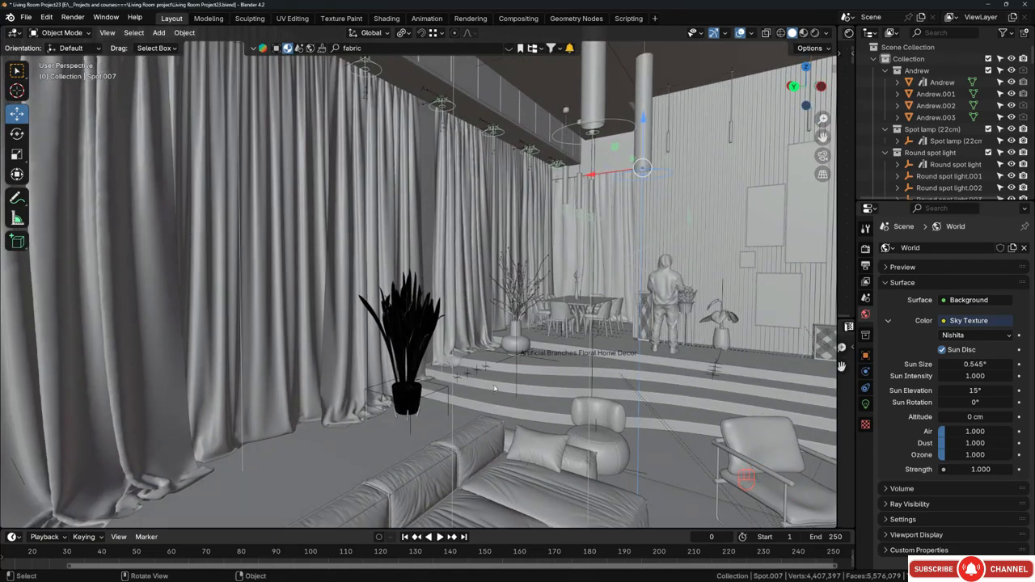
key("z")
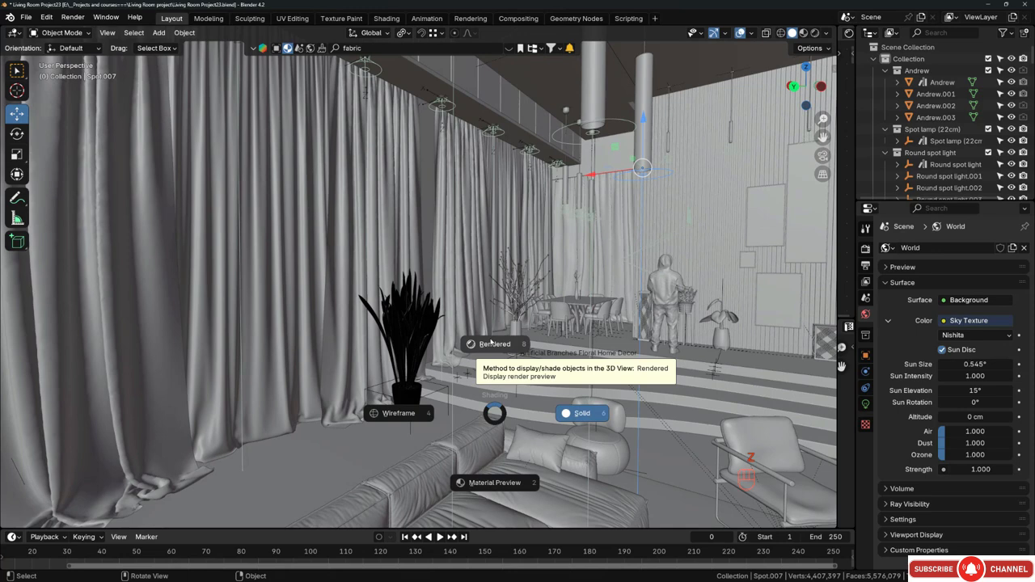
left_click(491, 342)
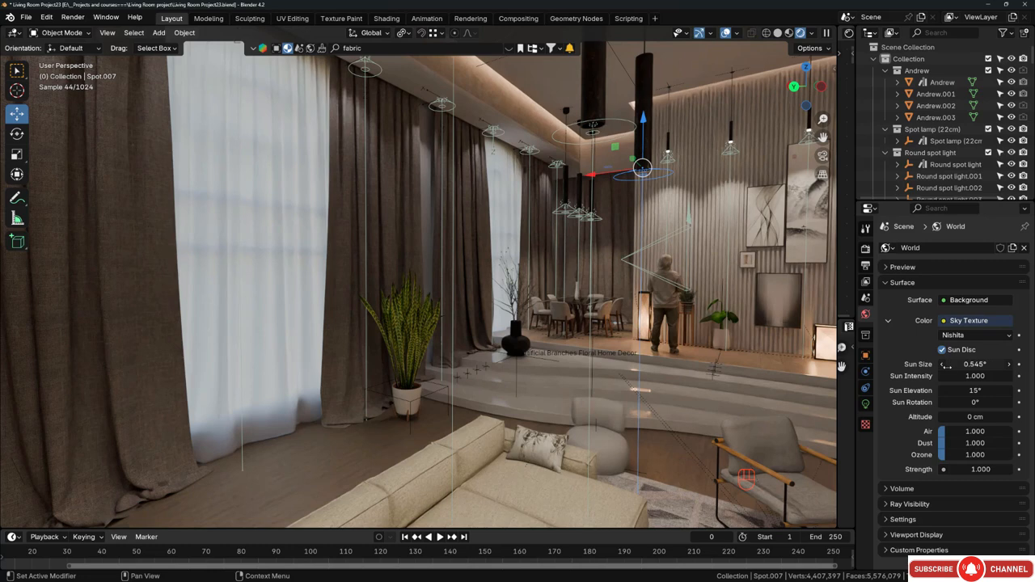
Set the sky texture's sun rotation to 90° and look at the lighting across the living room.
left_click(974, 402)
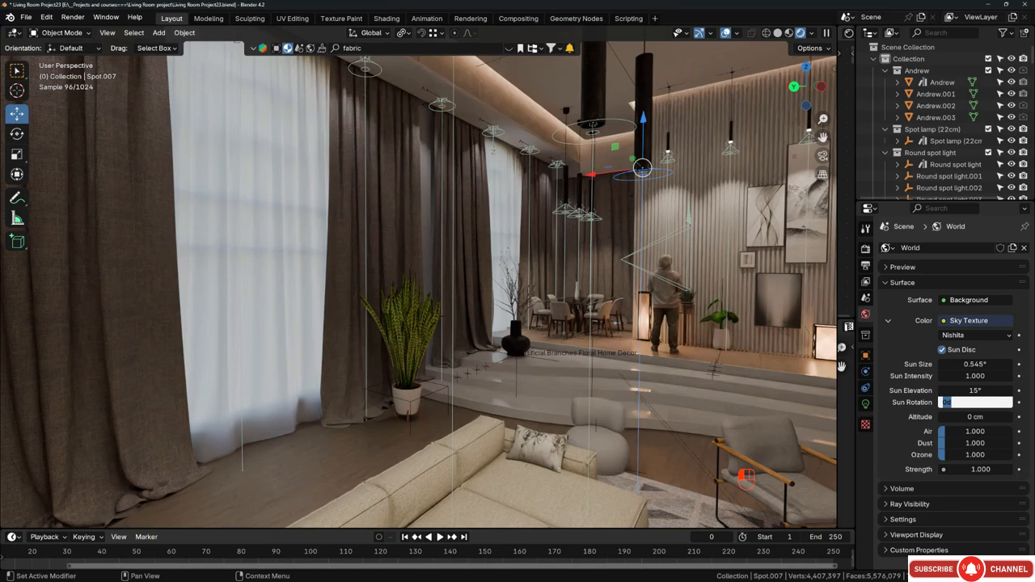
type("90")
key("Return")
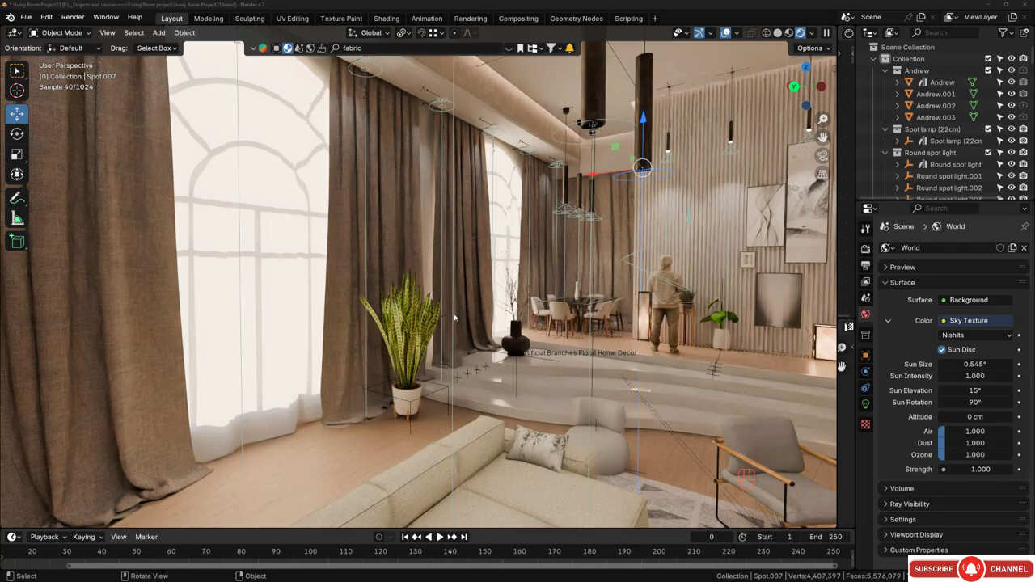
middle_click_drag(454, 318, 442, 327)
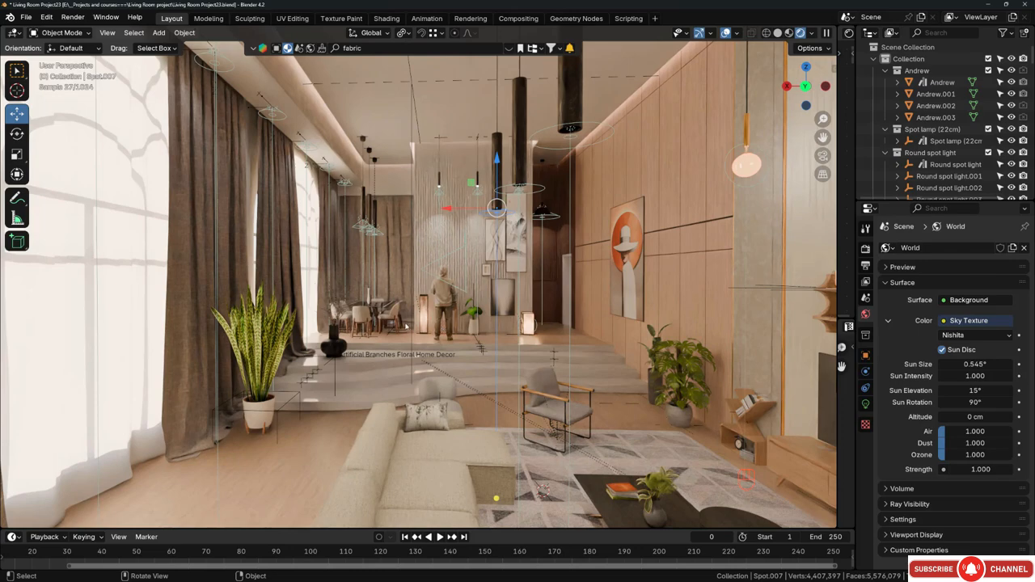
Switch to Solid shading and look at the building from outside, around the door outline in its outer wall.
key("z")
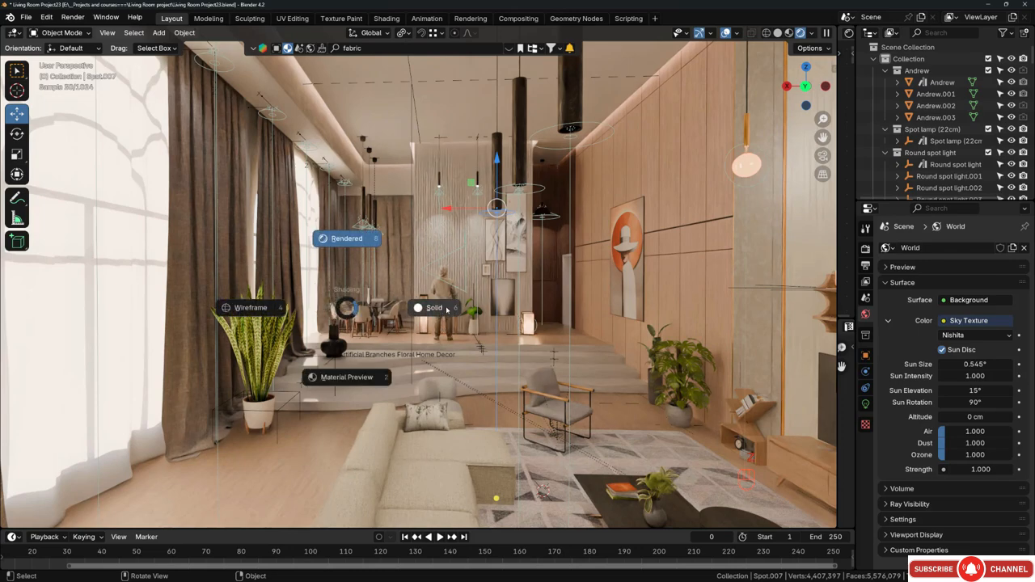
left_click(446, 309)
scroll(308, 239, "up", 5)
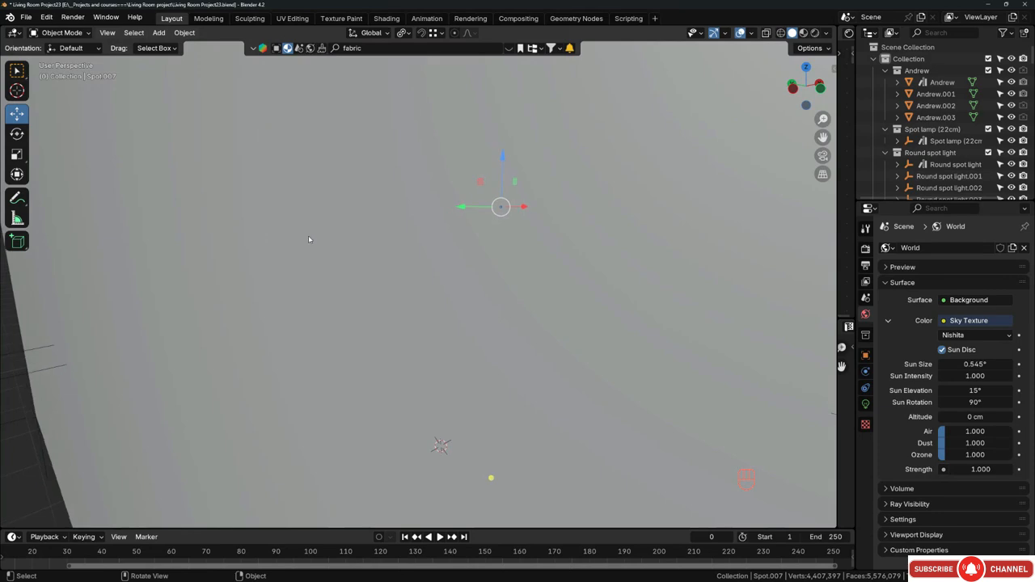
scroll(309, 243, "down", 8)
middle_click_drag(369, 254, 416, 261)
scroll(456, 292, "up", 2)
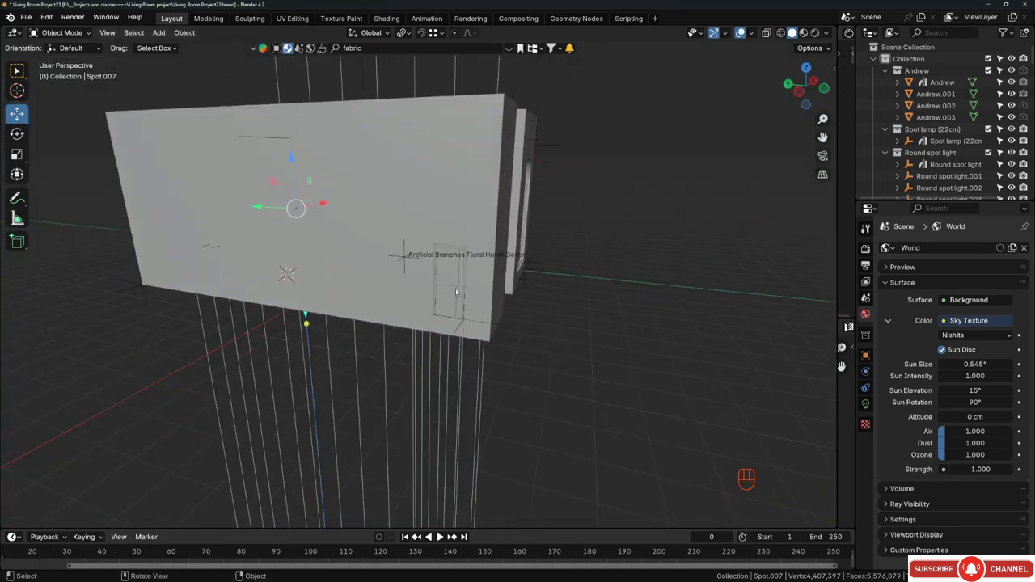
scroll(456, 292, "up", 2)
middle_click_drag(456, 292, 469, 194)
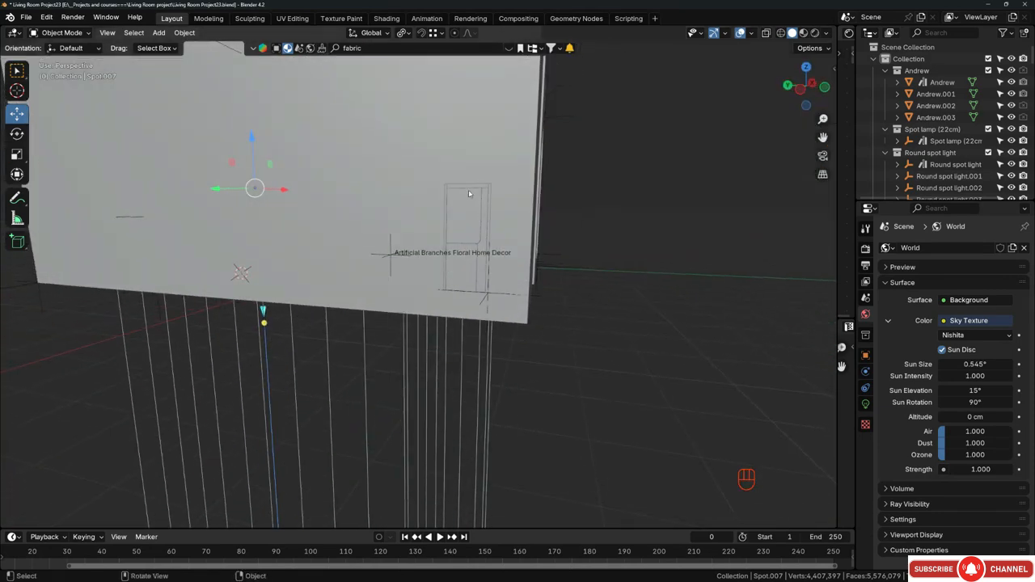
Examine the door panel and its frame edges closely for openings in the outer wall.
scroll(469, 194, "up", 2)
middle_click_drag(485, 235, 467, 250)
scroll(425, 390, "up", 4)
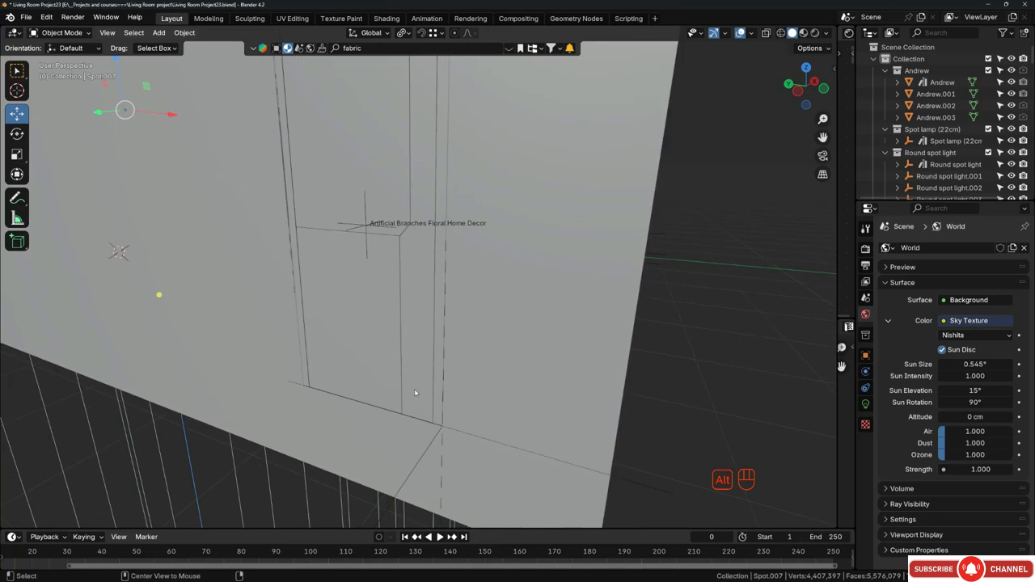
middle_click_drag(415, 394, 429, 343, "alt")
scroll(424, 259, "up", 6)
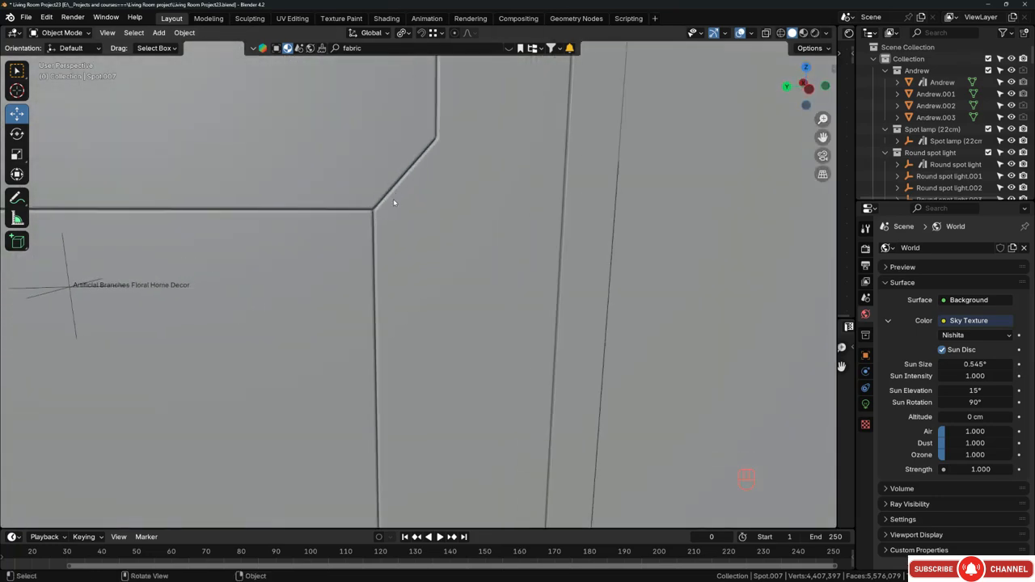
middle_click_drag(394, 202, 403, 243)
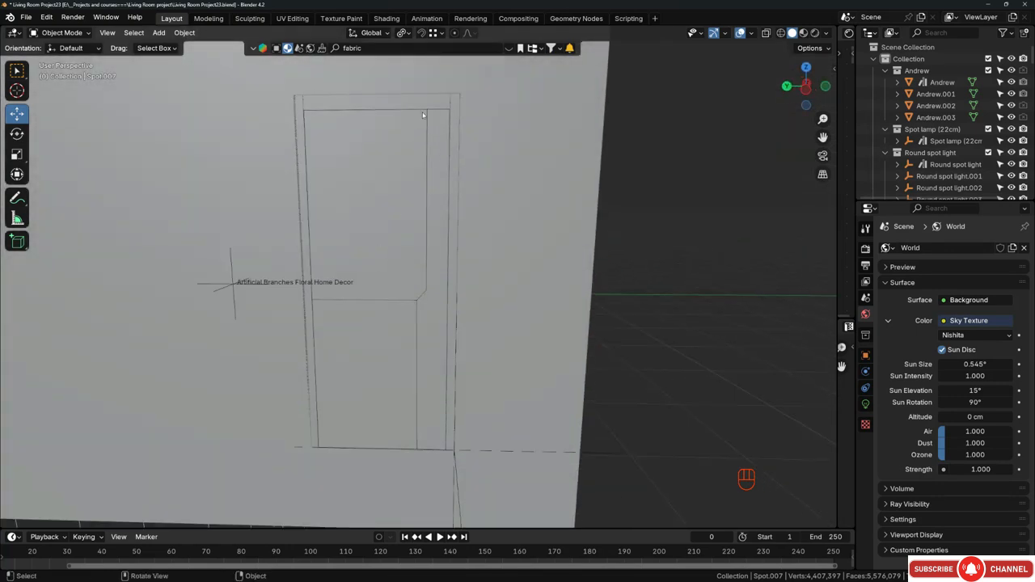
middle_click_drag(353, 112, 351, 113)
scroll(324, 105, "up", 3)
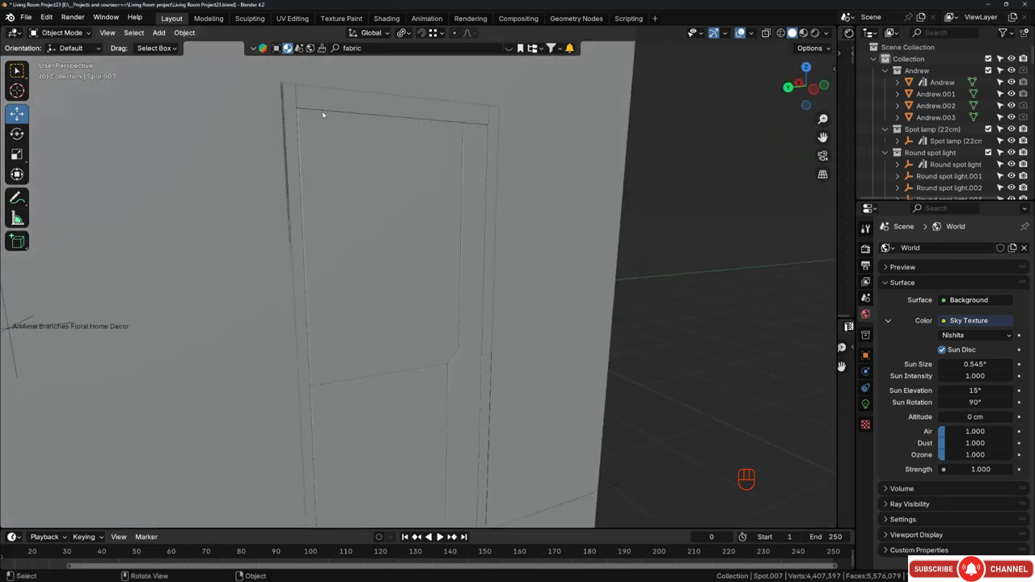
scroll(330, 252, "down", 5)
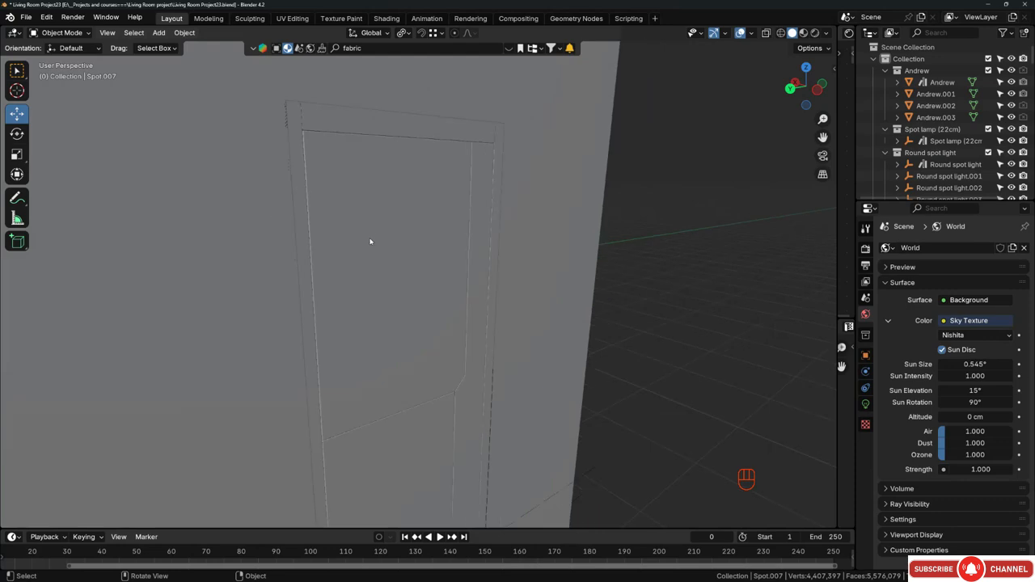
middle_click_drag(330, 253, 357, 262)
scroll(326, 281, "up", 2)
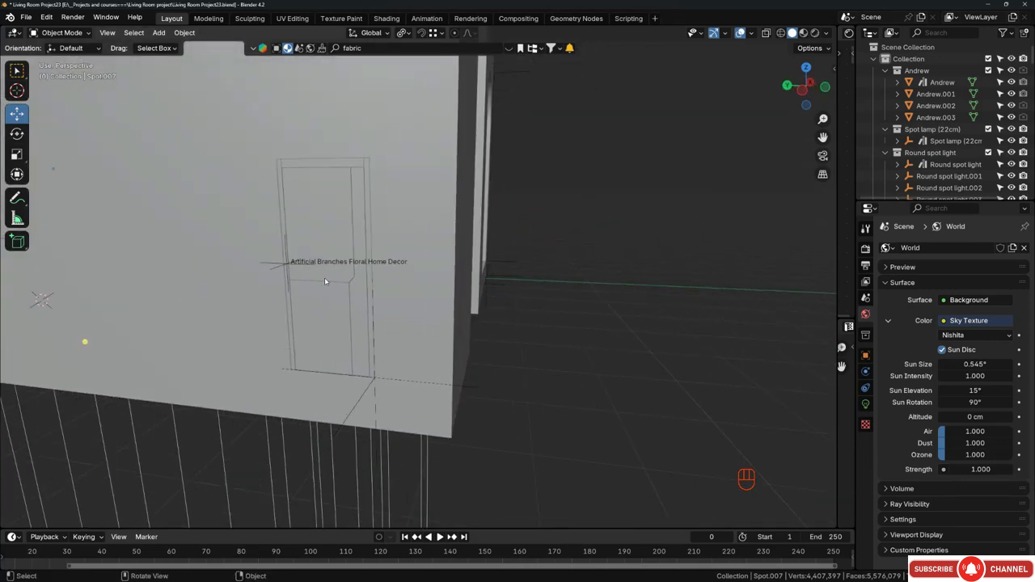
Add a 200 cm cube over the door's outer side, stretch it taller along Z, and flatten it to about 0.098 along X.
key("shift+a")
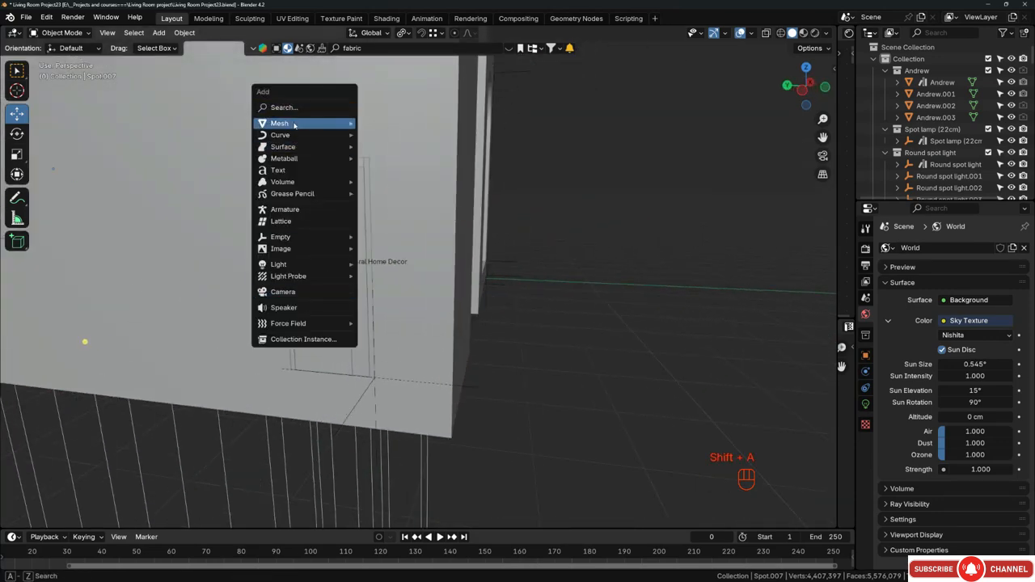
mouse_move(293, 126)
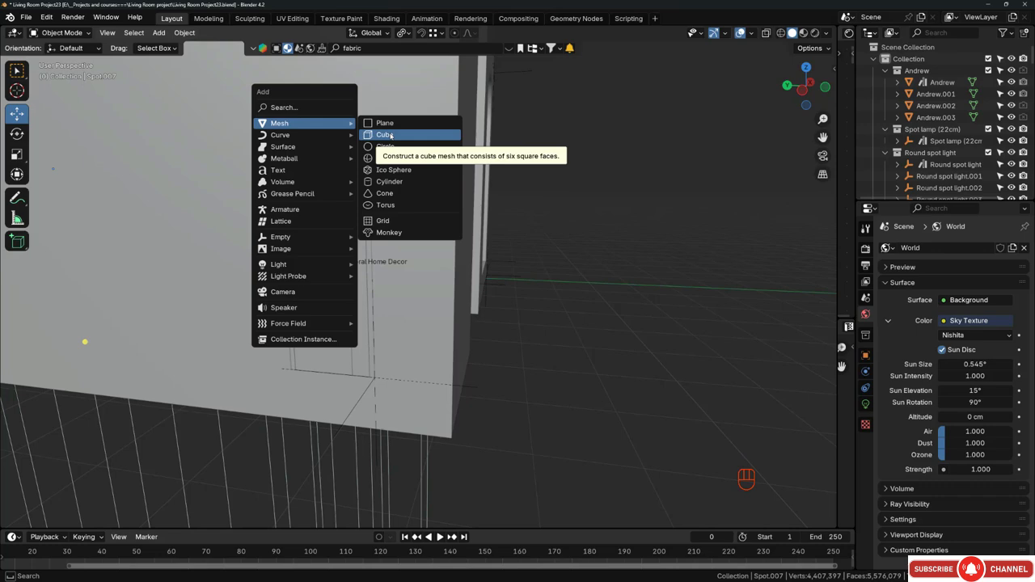
left_click(390, 136)
middle_click_drag(369, 283, 427, 297)
key("s")
key("z")
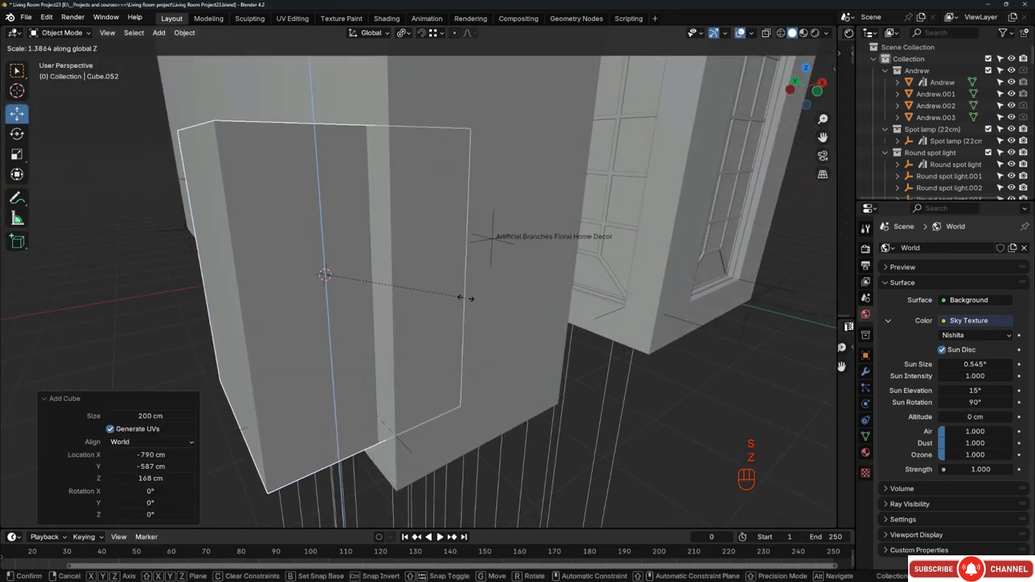
left_click(467, 299)
middle_click_drag(510, 294, 482, 296)
key("s")
middle_click(482, 295)
left_click(328, 273)
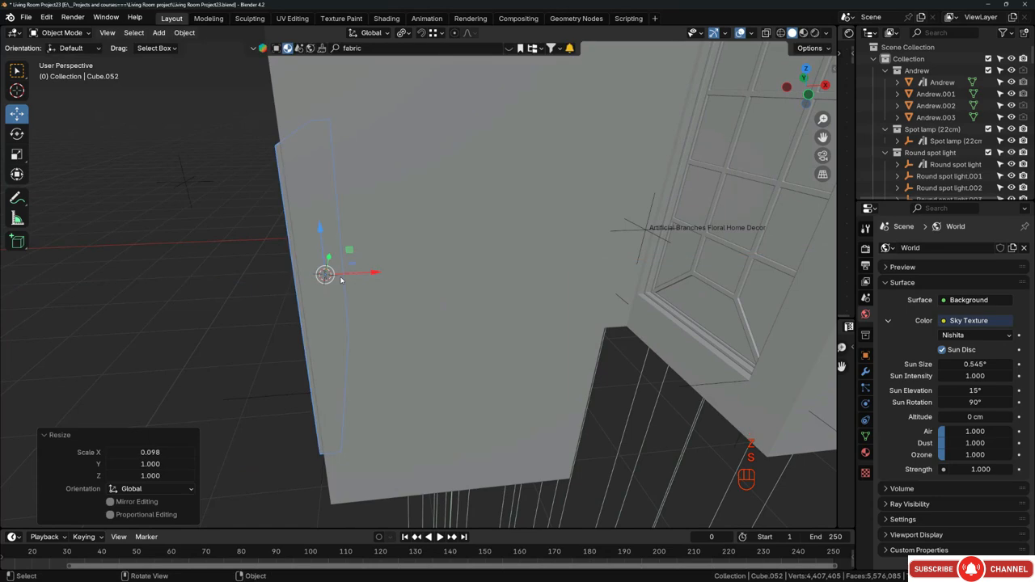
Select only the face of the flattened cube that points towards the building wall, and delete it.
middle_click_drag(328, 273, 381, 284)
key("Tab")
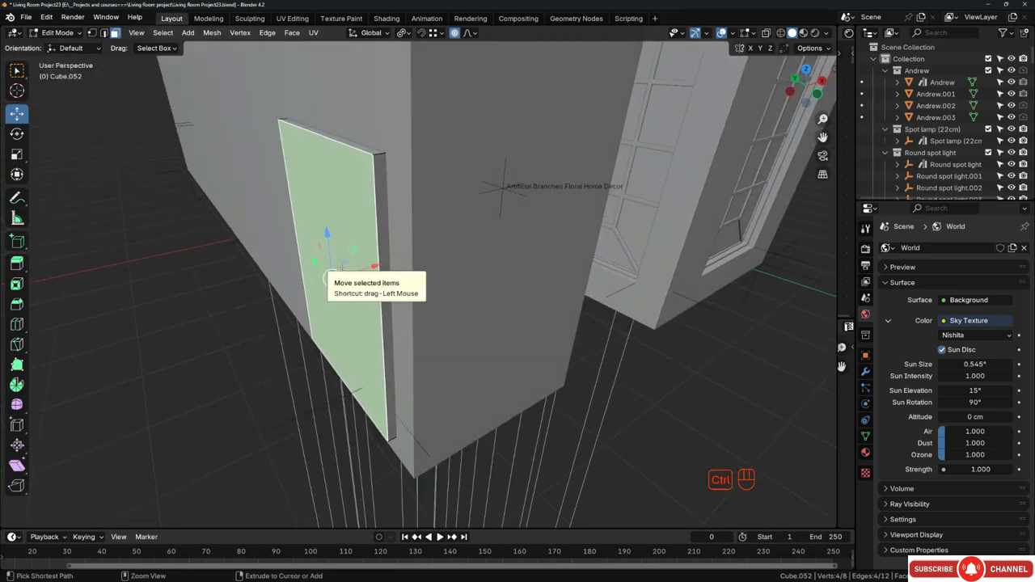
key("ctrl+KP_Add")
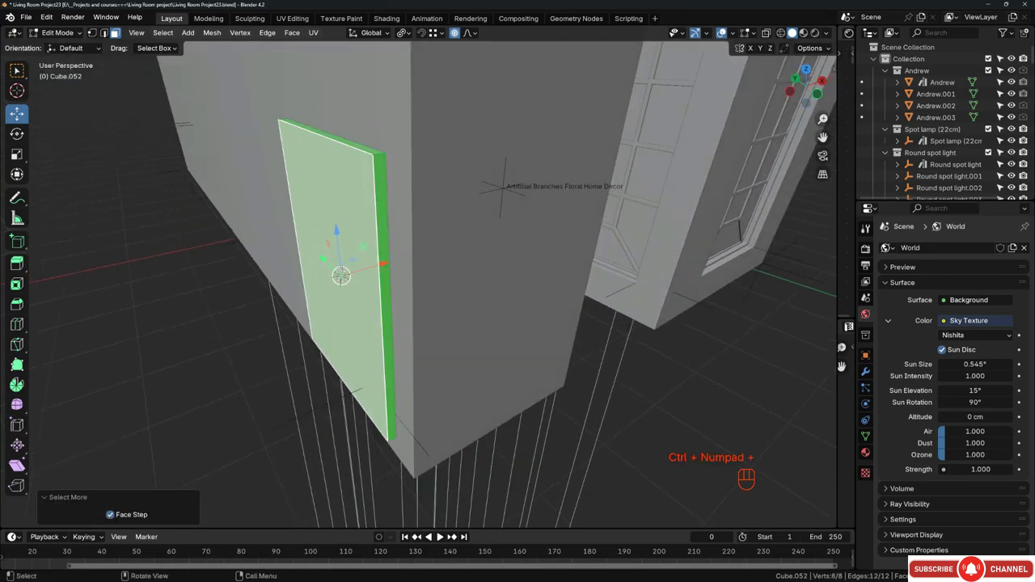
middle_click_drag(428, 235, 224, 243)
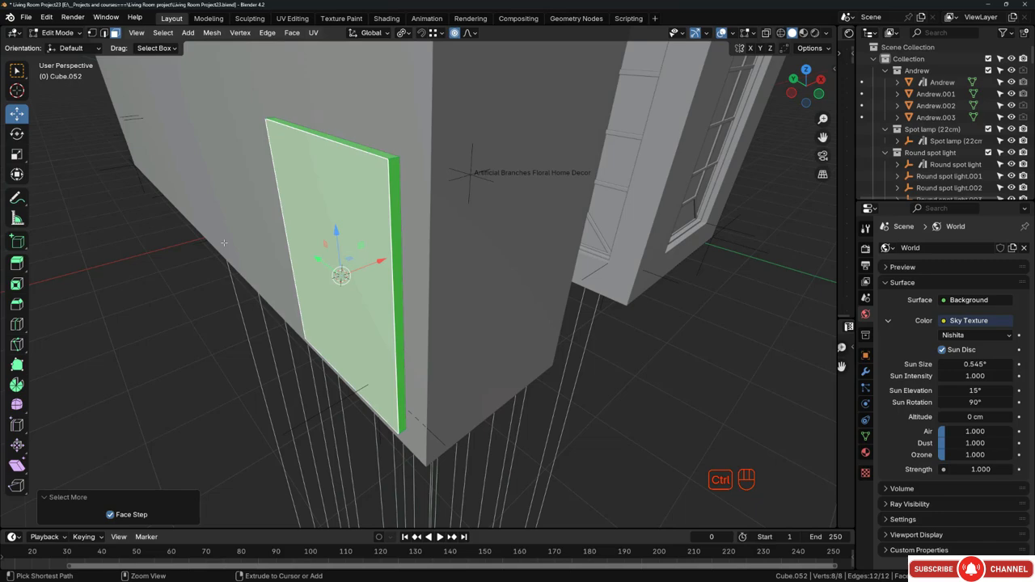
key("ctrl+1")
scroll(180, 209, "up", 5)
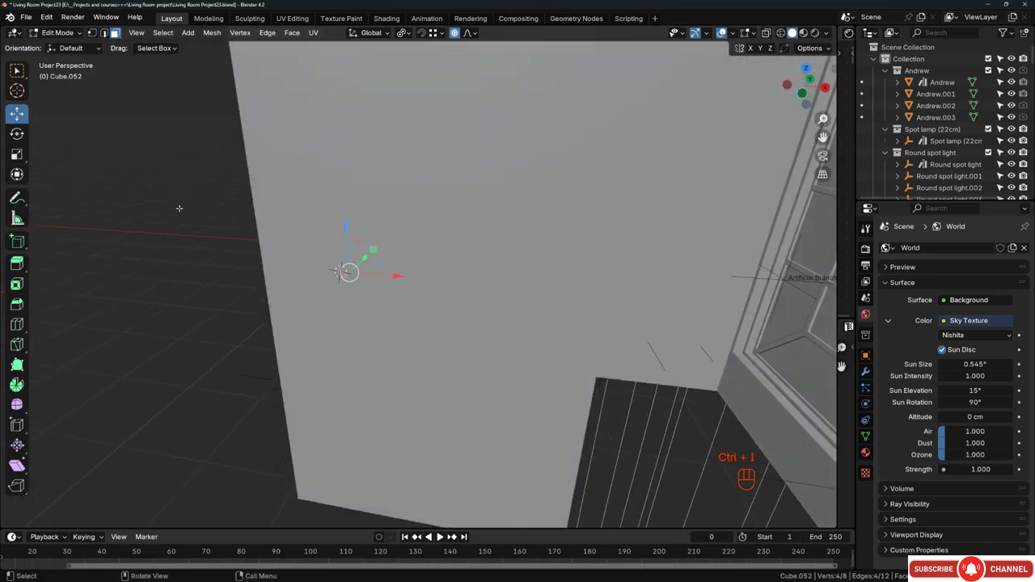
key("z")
middle_click_drag(340, 270, 325, 281)
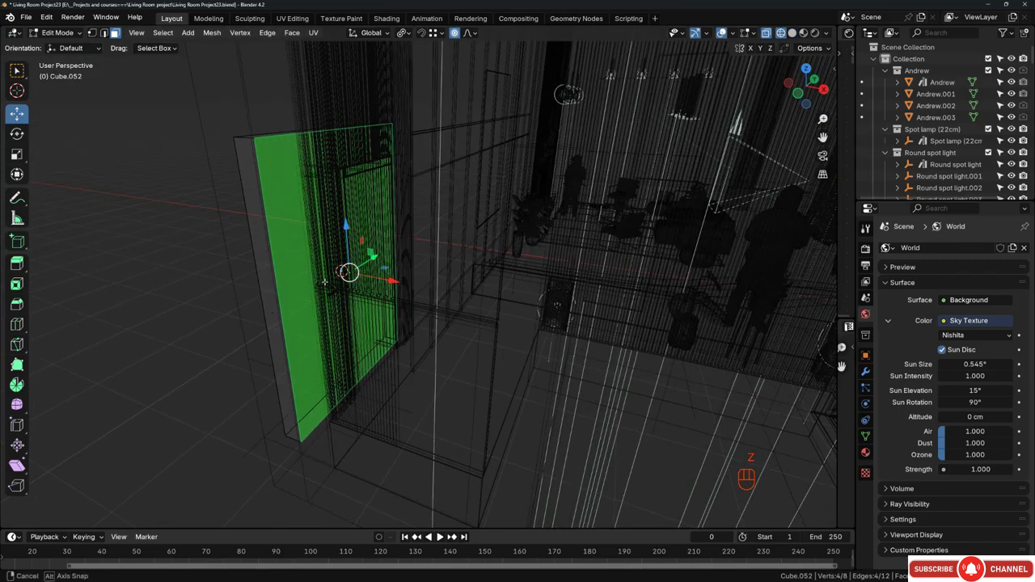
middle_click_drag(307, 230, 413, 257)
key("alt+a")
key("z")
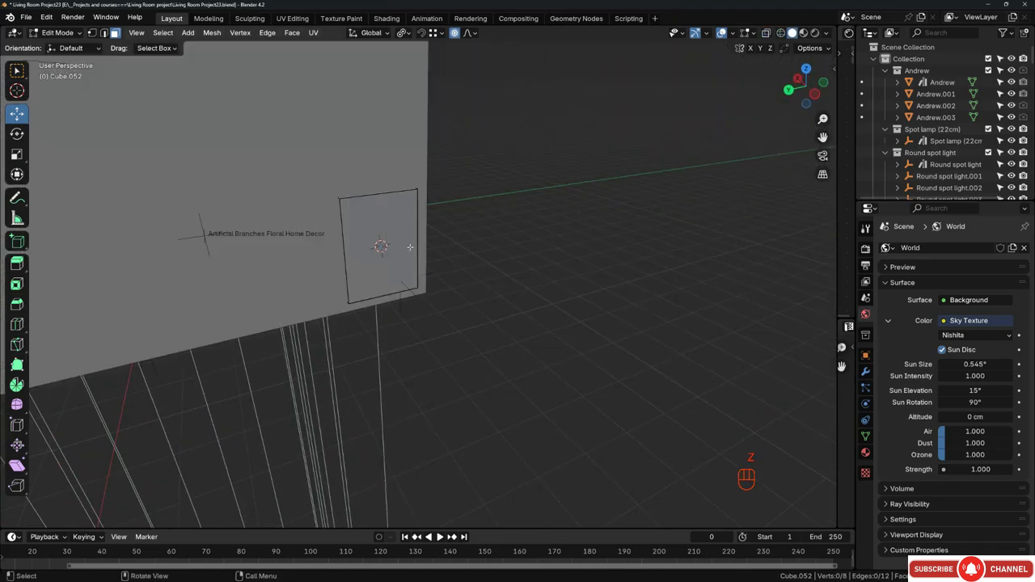
Move the panel's entire geometry along X so it sits against the outer wall over the door.
scroll(411, 249, "up", 2)
middle_click_drag(366, 232, 434, 236)
key("a")
scroll(336, 206, "up", 3)
middle_click_drag(353, 211, 369, 224)
key("g")
key("x")
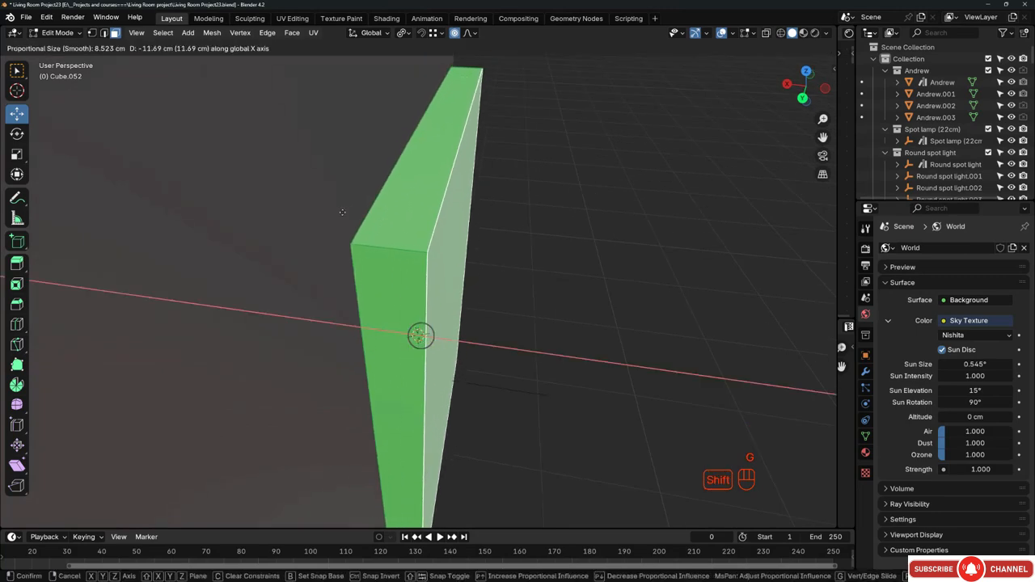
left_click(300, 211)
scroll(307, 214, "down", 3)
middle_click_drag(412, 246, 324, 271)
key("Tab")
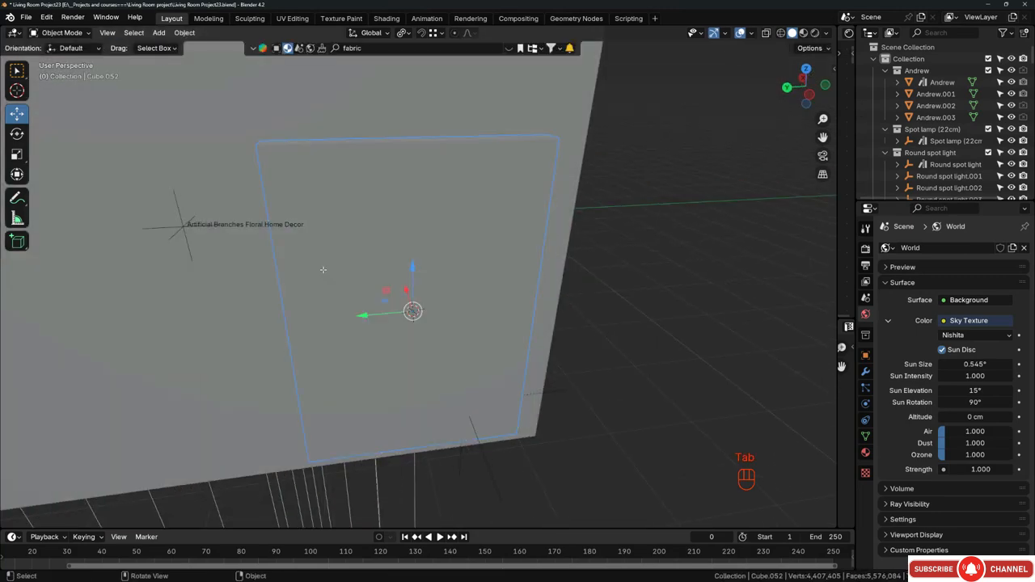
middle_click_drag(427, 330, 396, 330)
key("alt+a")
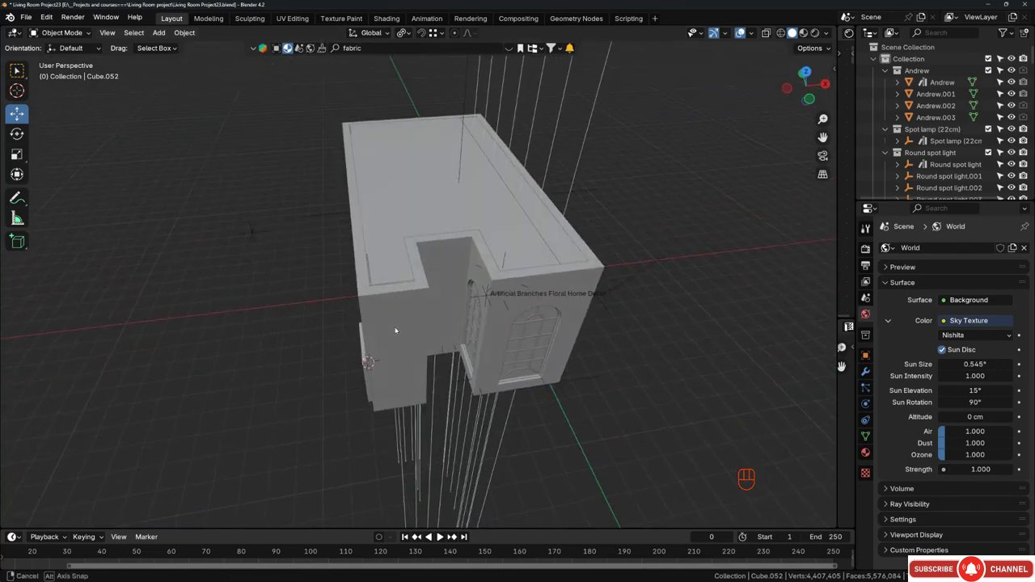
key("shift+a")
mouse_move(448, 187)
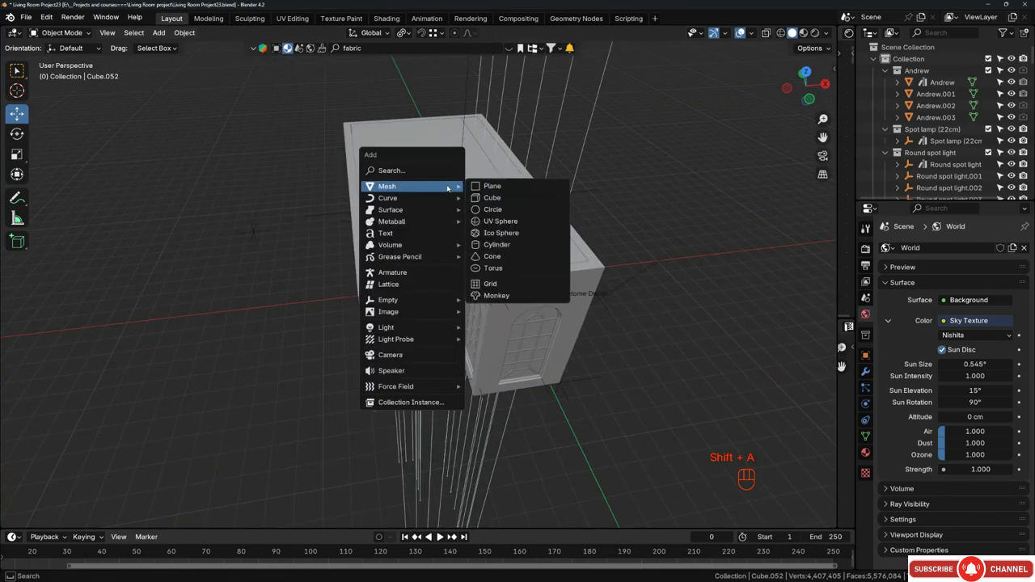
left_click(491, 186)
mouse_move(491, 186)
middle_mouse_down()
mouse_move(463, 208)
mouse_move(481, 189)
mouse_move(476, 197)
middle_mouse_up()
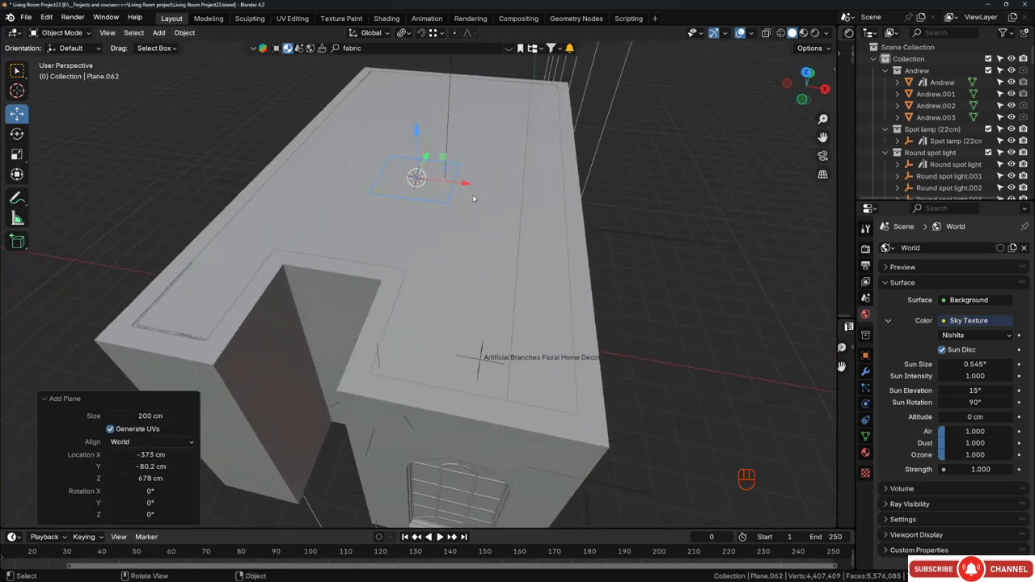
key("s")
key("x")
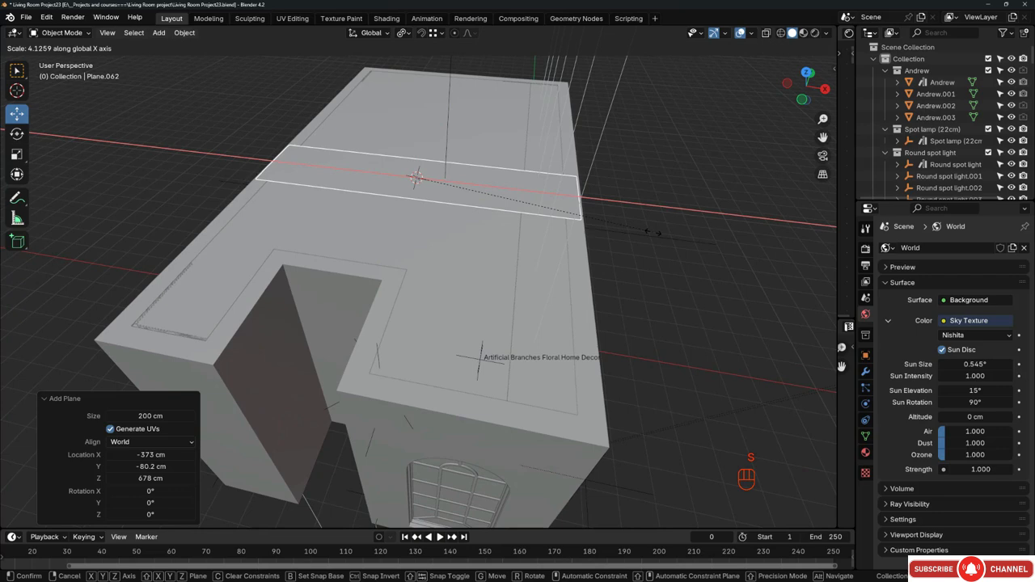
left_click(652, 233)
middle_click_drag(652, 232, 501, 215)
key("s")
key("y")
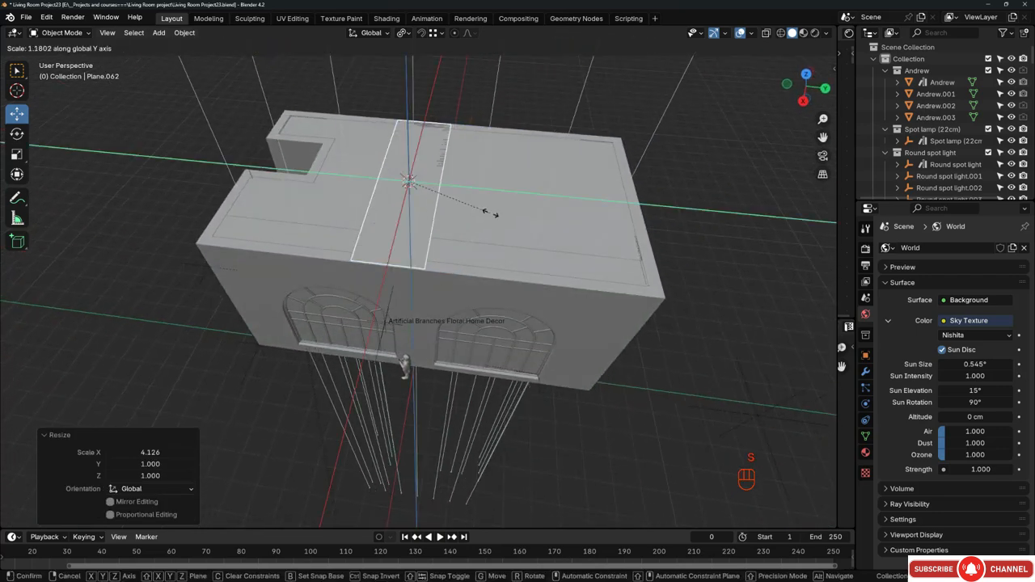
left_click(69, 239)
key("g")
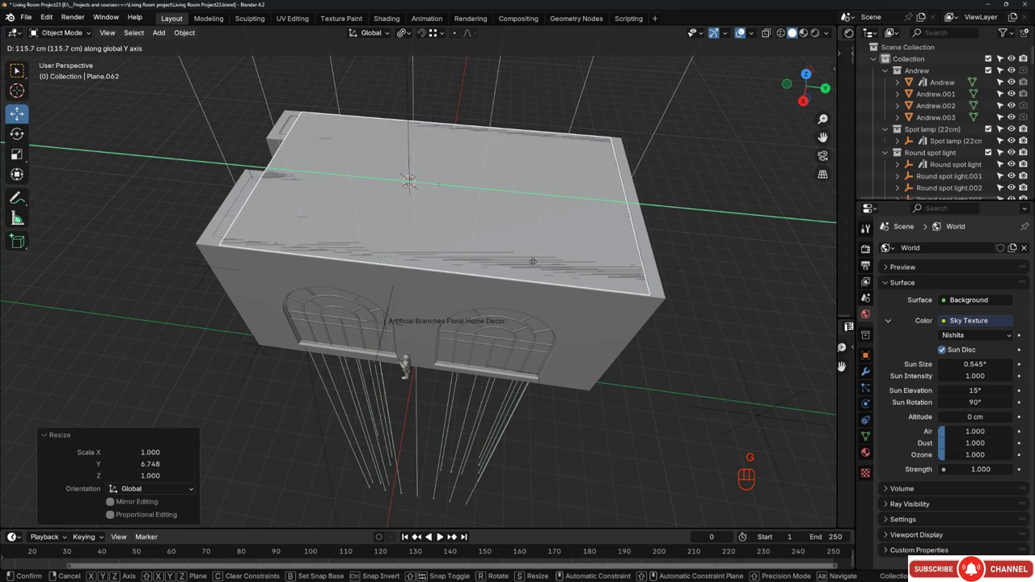
left_click(517, 258)
key("Delete")
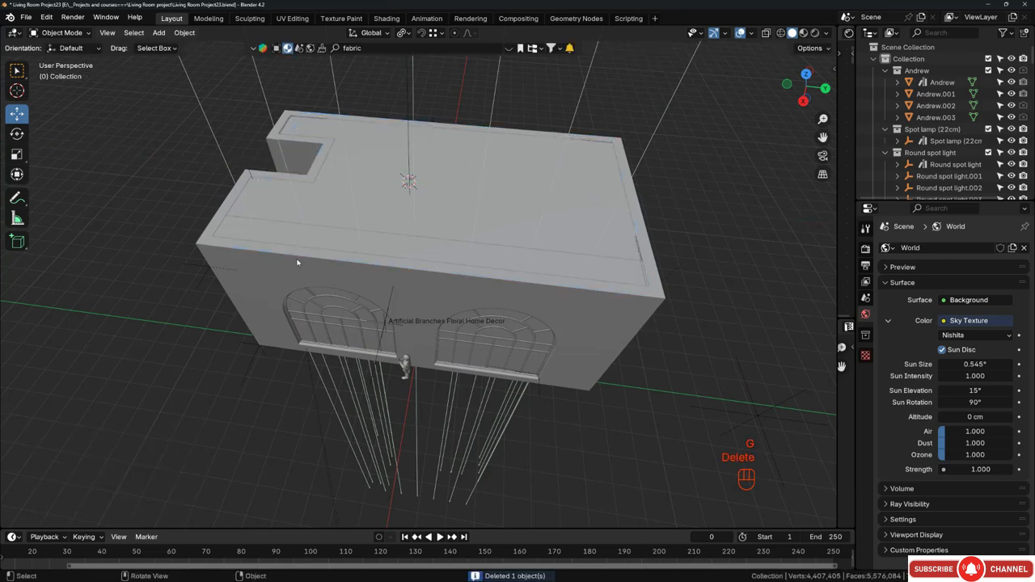
Select the whole ring of top rim faces on the building's walls and duplicate it in place.
left_click(297, 262)
key("Tab")
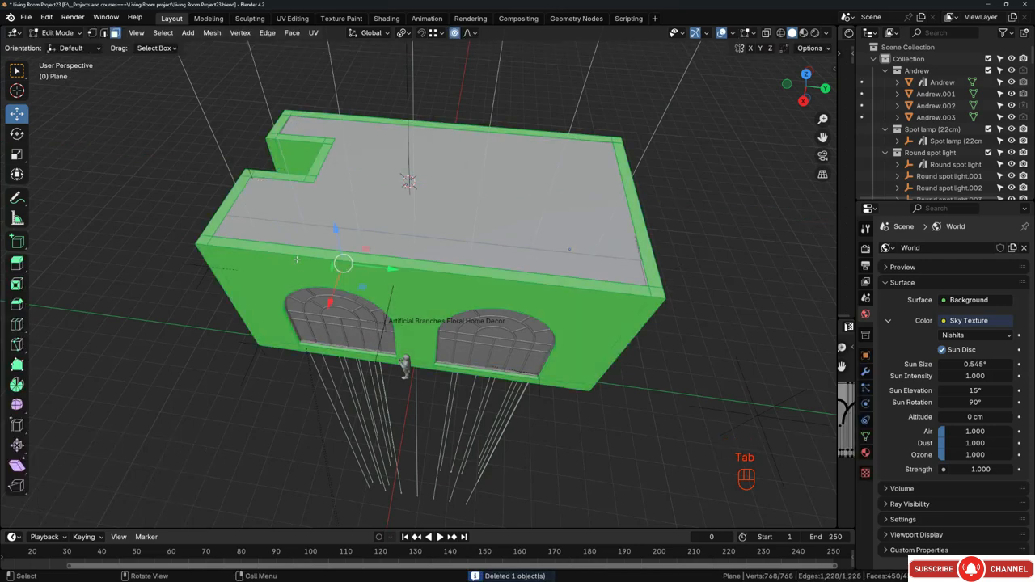
key("3")
left_click(257, 246)
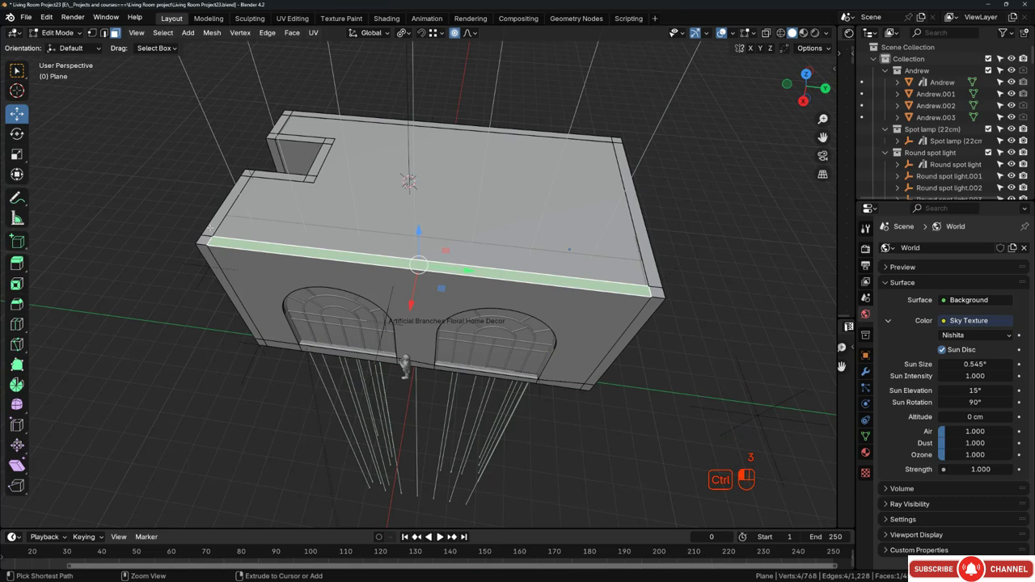
left_click(210, 228, "ctrl")
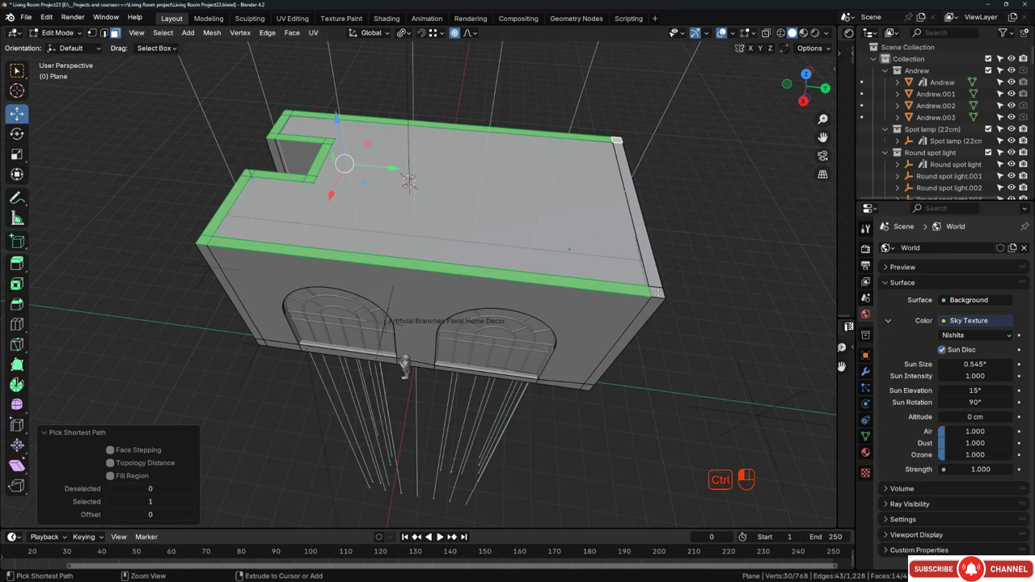
middle_click_drag(504, 249, 518, 212)
key("shift+d")
right_click(515, 175)
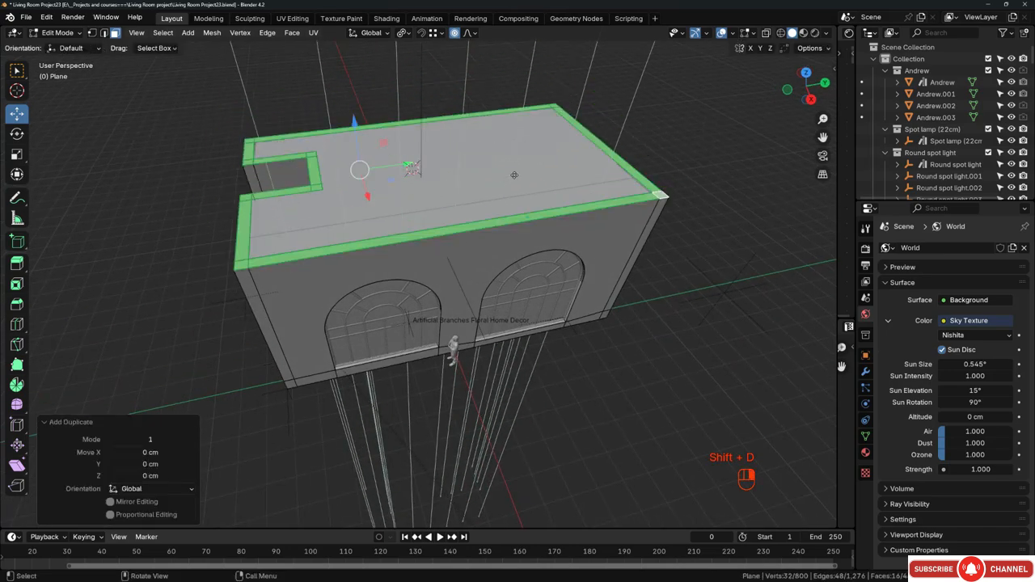
Separate the duplicated rim faces into their own object and open that object for editing.
middle_click_drag(283, 252, 365, 241)
scroll(366, 241, "up", 1)
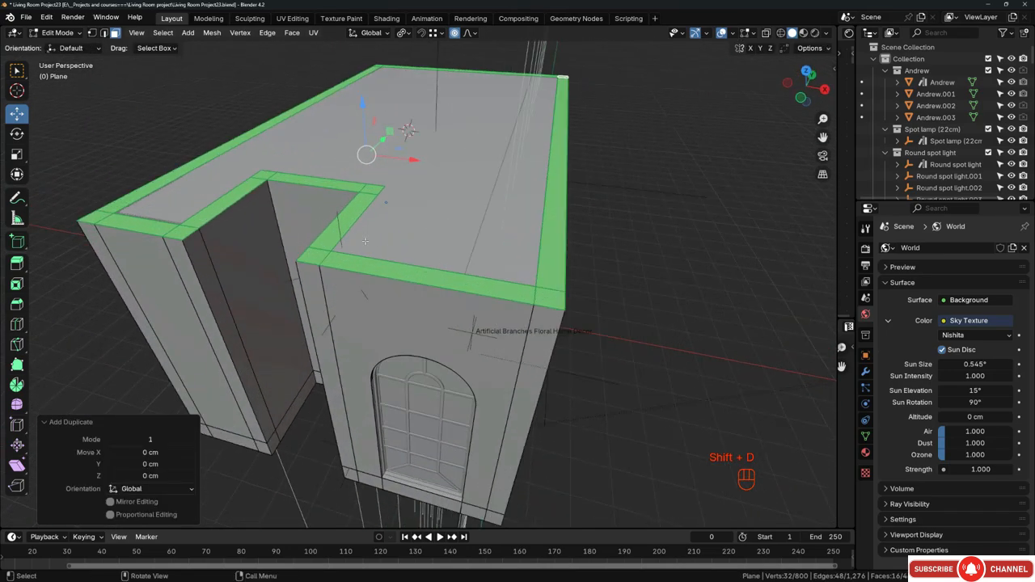
key("p")
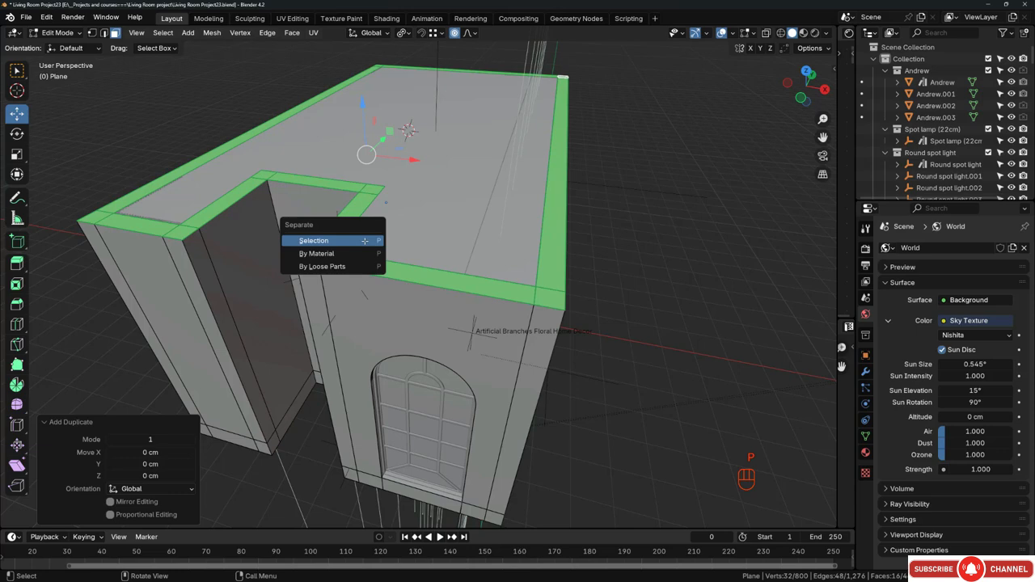
left_click(365, 241)
key("Tab")
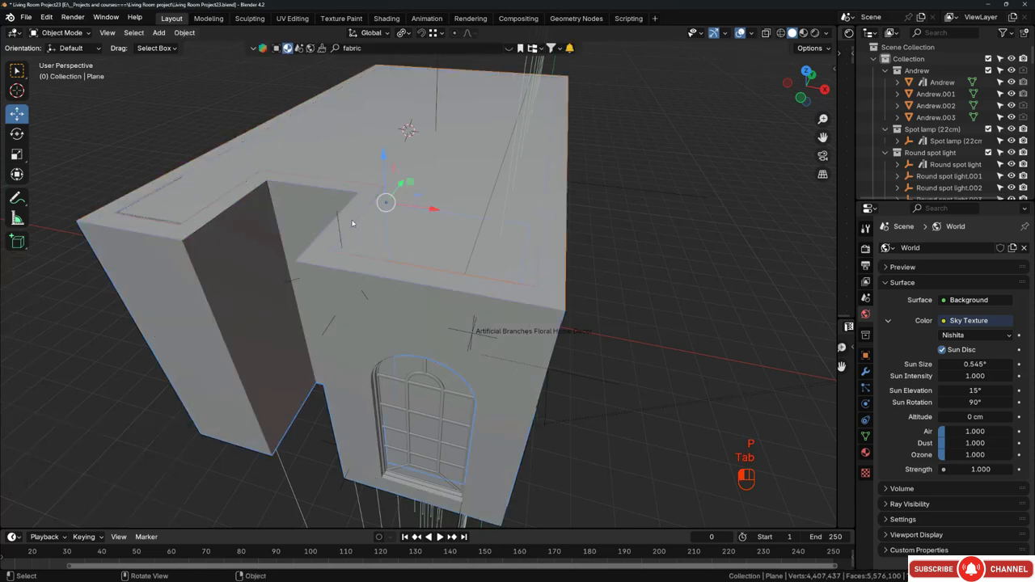
key("Tab")
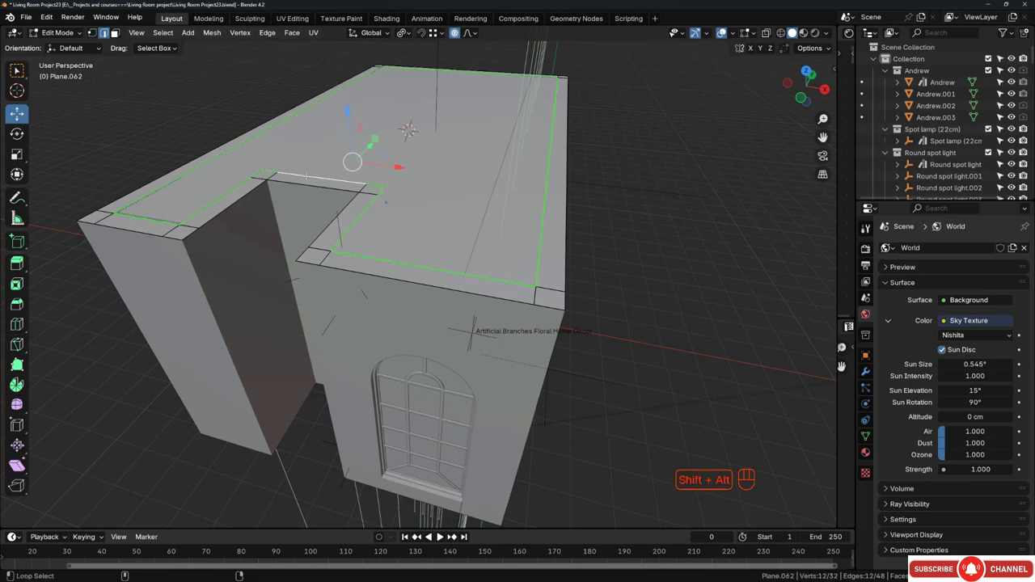
Fill the rim's inner edge loop with a face and extrude the whole roof upwards by about 18.7 cm.
middle_click_drag(470, 235, 508, 235)
key("f")
key("a")
key("e")
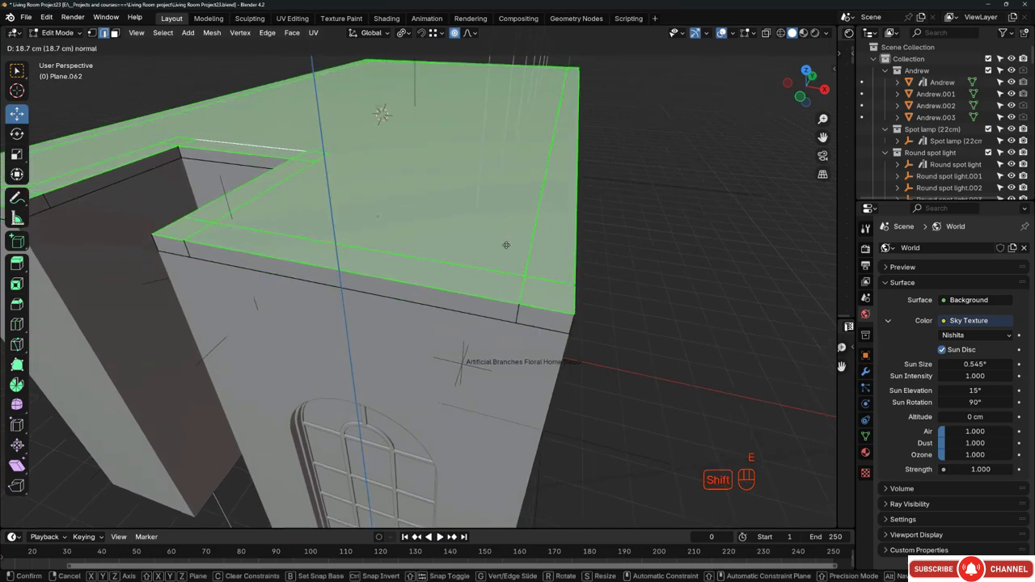
left_click(506, 245)
Duplicate the entire roof slab and move the copy straight down along Z by about 729.4 cm, below the building.
scroll(507, 245, "down", 4)
middle_click_drag(506, 245, 482, 226)
middle_click_drag(406, 223, 411, 150)
key("a")
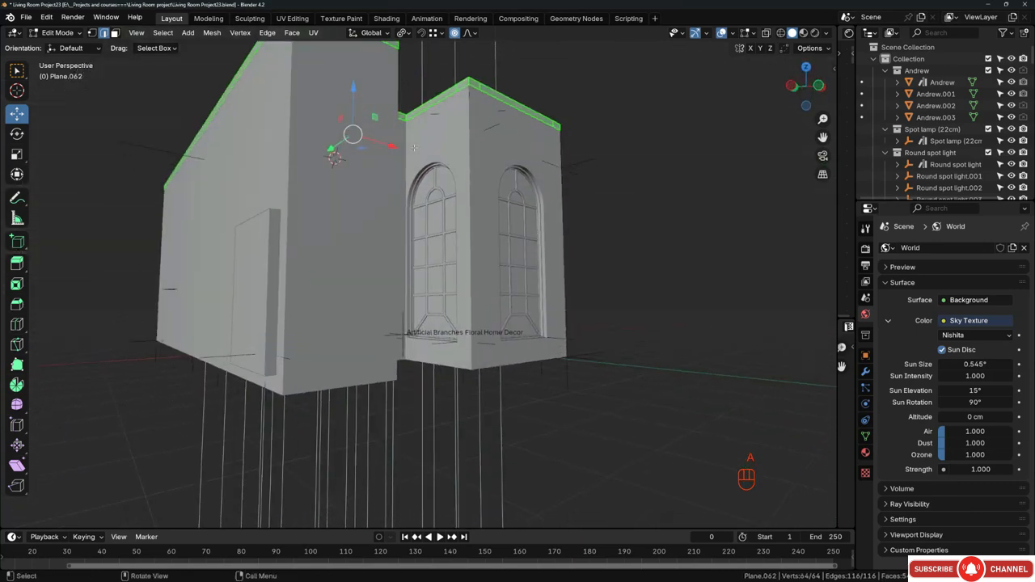
key("shift+d")
key("z")
left_click(384, 378)
middle_click_drag(383, 377, 360, 396)
scroll(385, 394, "up", 3)
scroll(359, 397, "up", 2)
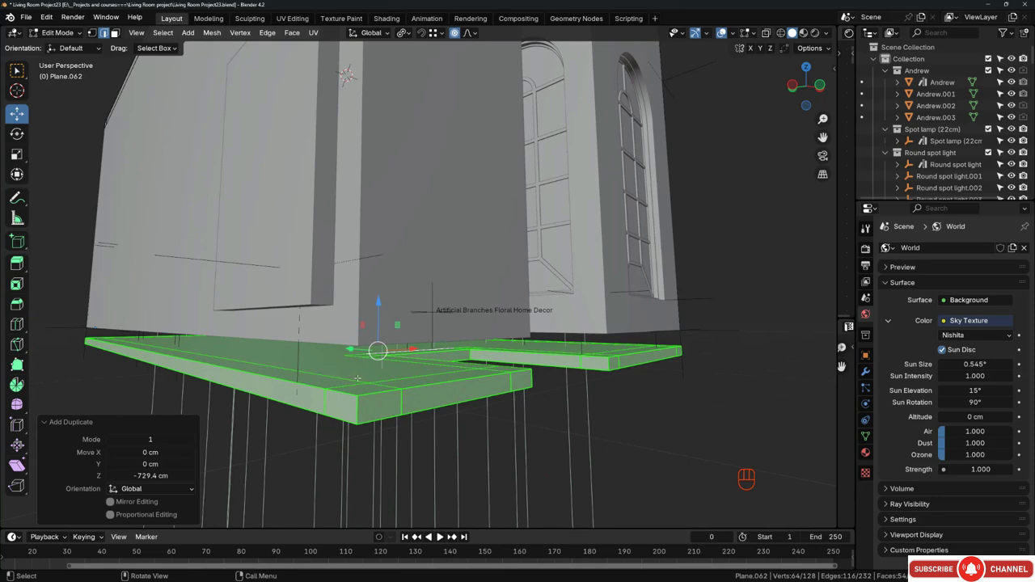
Select only the upper faces of the duplicated slab under the building and delete them.
key("KP_1")
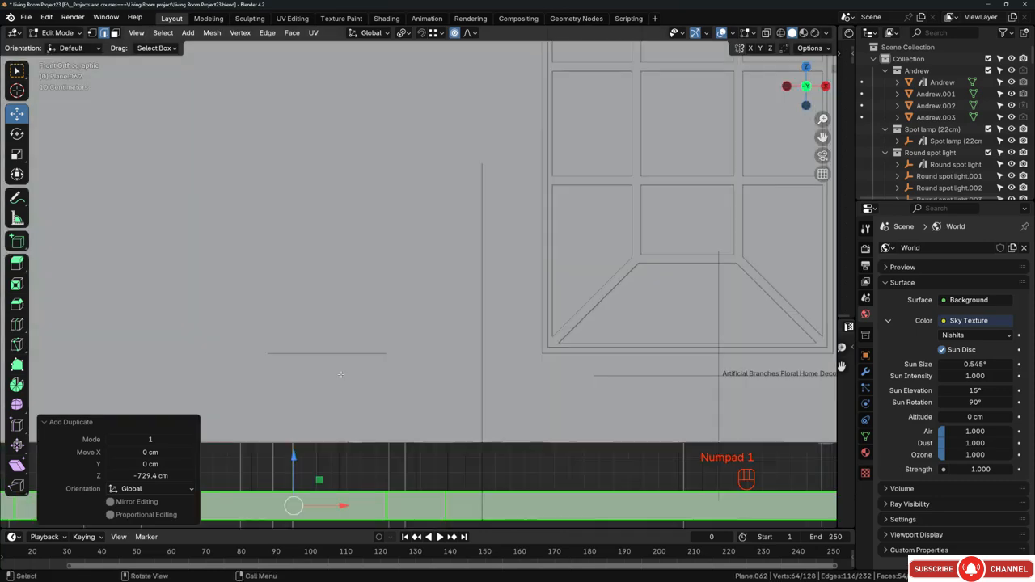
scroll(340, 374, "down", 5)
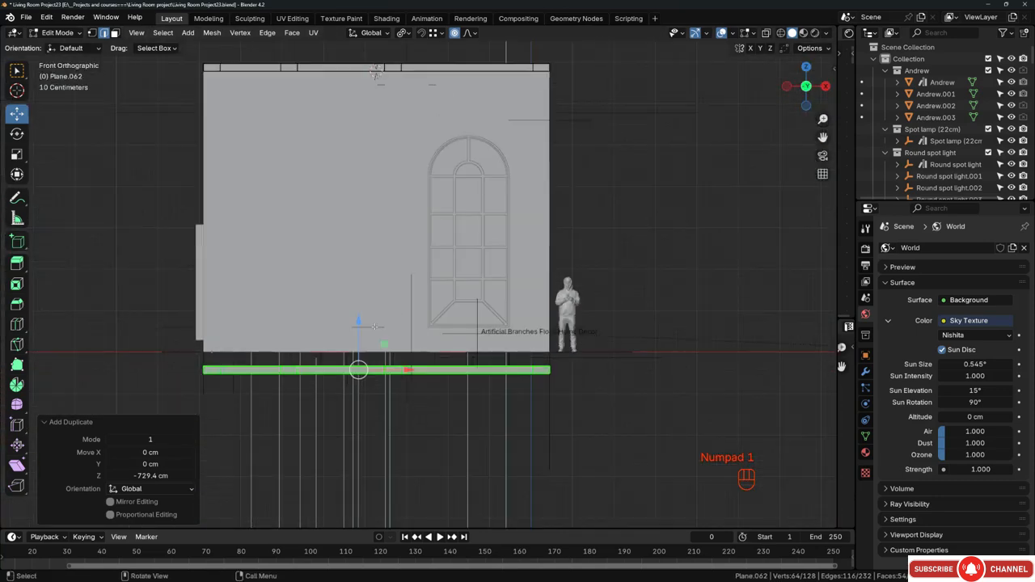
key("3")
key("z")
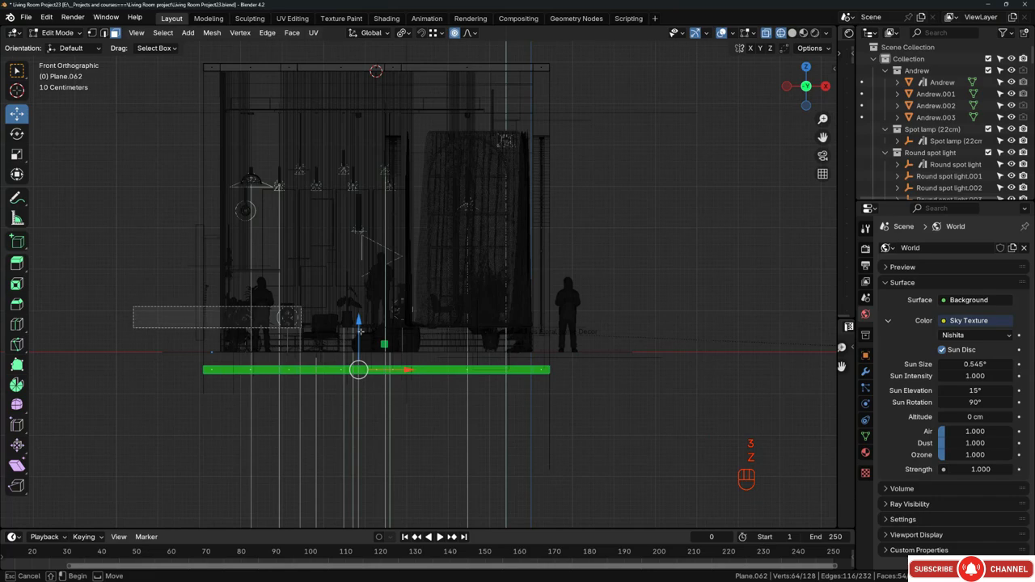
left_click_drag(584, 367, 584, 366)
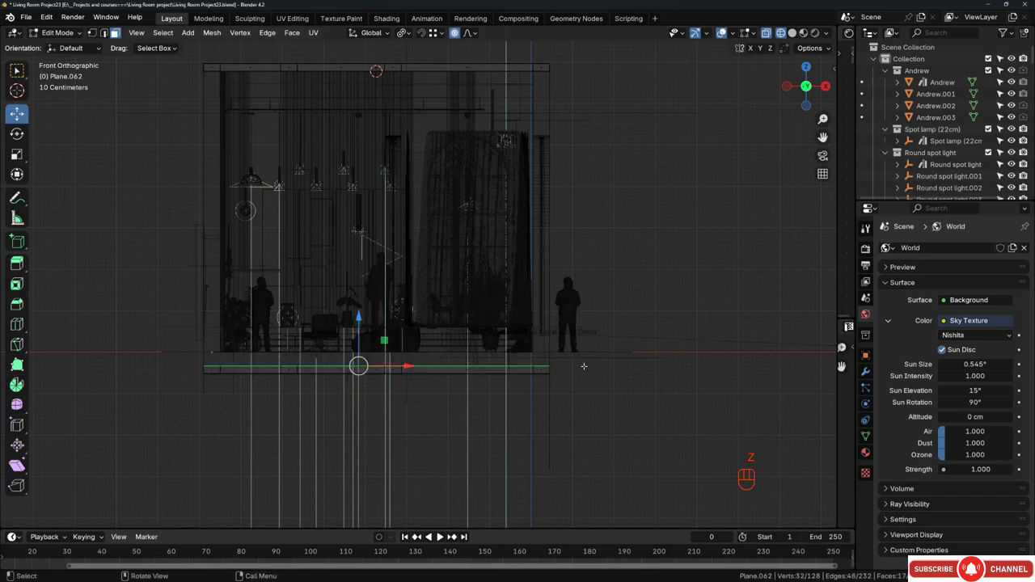
middle_click_drag(582, 366, 613, 374)
key("z")
scroll(316, 381, "up", 2)
mouse_move(316, 380)
middle_mouse_down()
mouse_move(328, 373)
mouse_move(359, 391)
mouse_move(384, 388)
mouse_move(366, 385)
middle_mouse_up()
key("x")
left_click(328, 372)
Select the lower slab's linked geometry, raise it about 33 cm along Z against the building's underside, and clear the selection.
scroll(337, 408, "up", 5)
key("a")
scroll(345, 395, "down", 6)
left_click(345, 381)
scroll(344, 382, "up", 2)
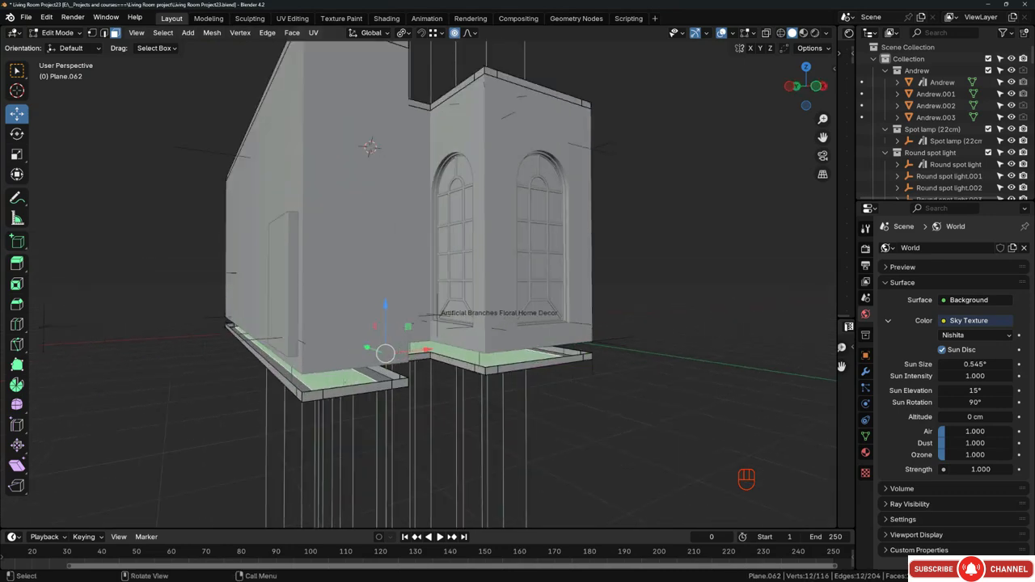
key("ctrl+l")
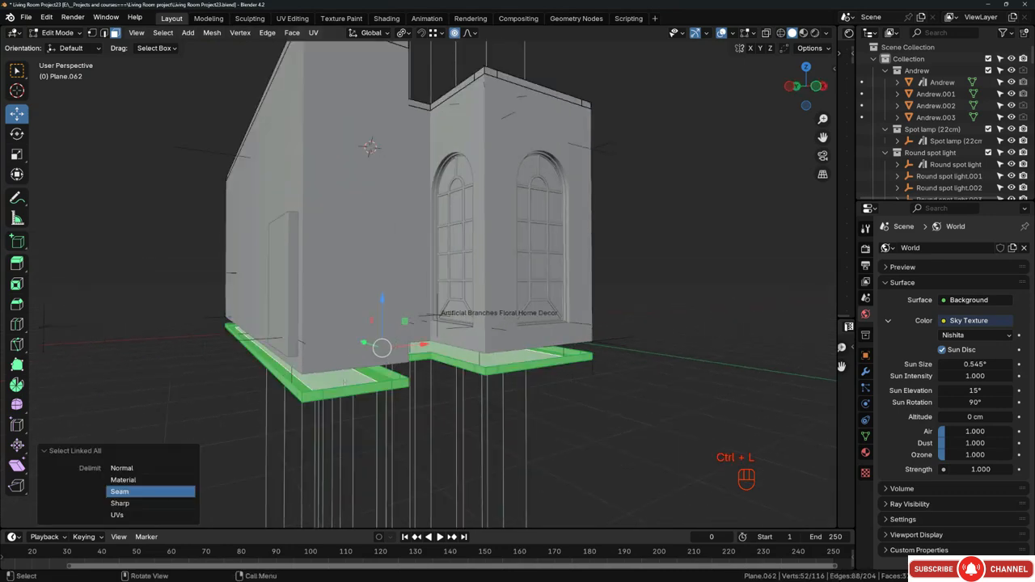
scroll(347, 382, "up", 4)
middle_click_drag(372, 367, 387, 372)
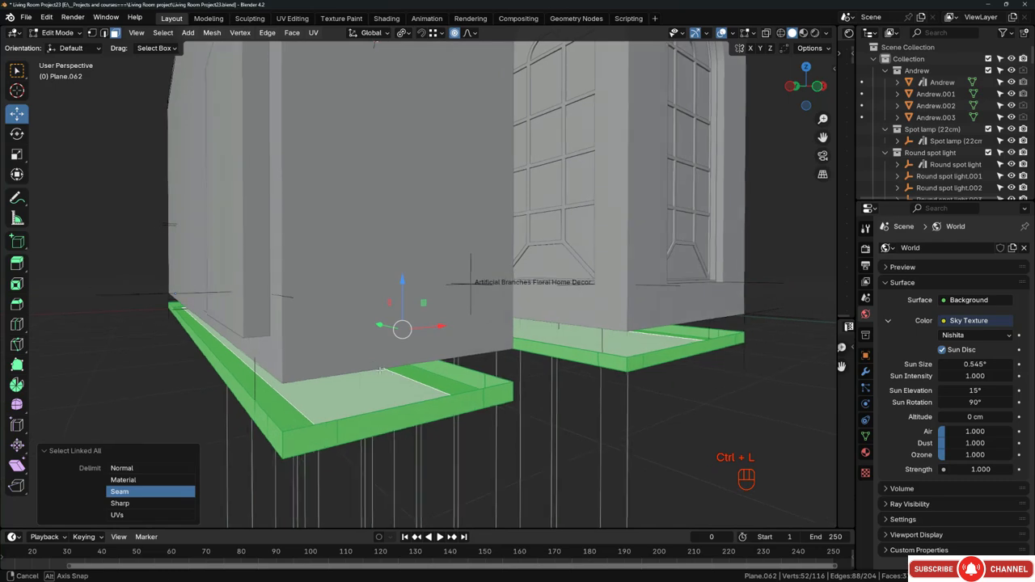
key("g")
key("z")
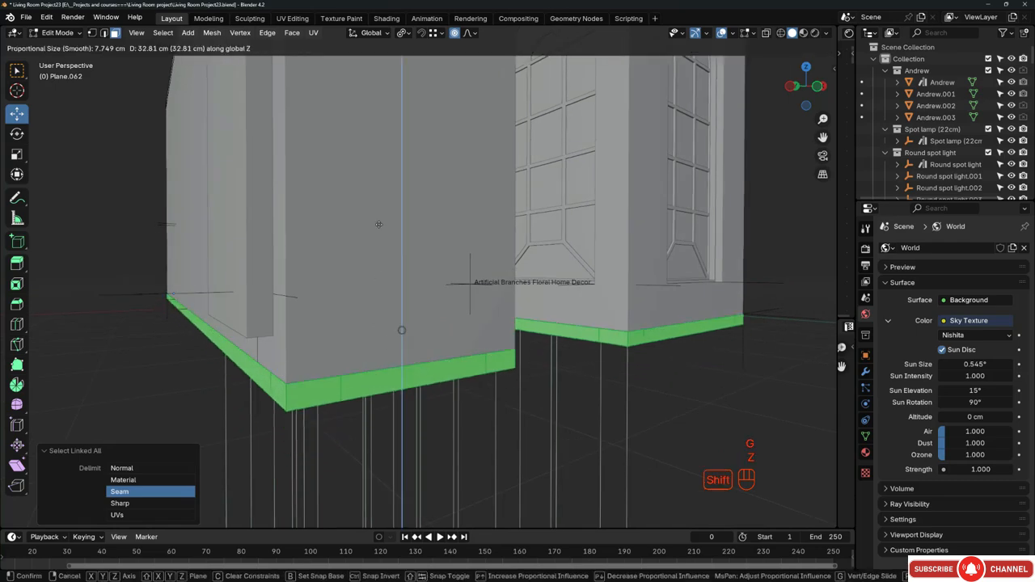
left_click(381, 219)
middle_click_drag(382, 221, 330, 235)
key("alt+a")
Walk through the living room's interior to examine the floor edges and corners along the walls.
middle_click_drag(385, 323, 101, 328)
scroll(349, 264, "up", 4)
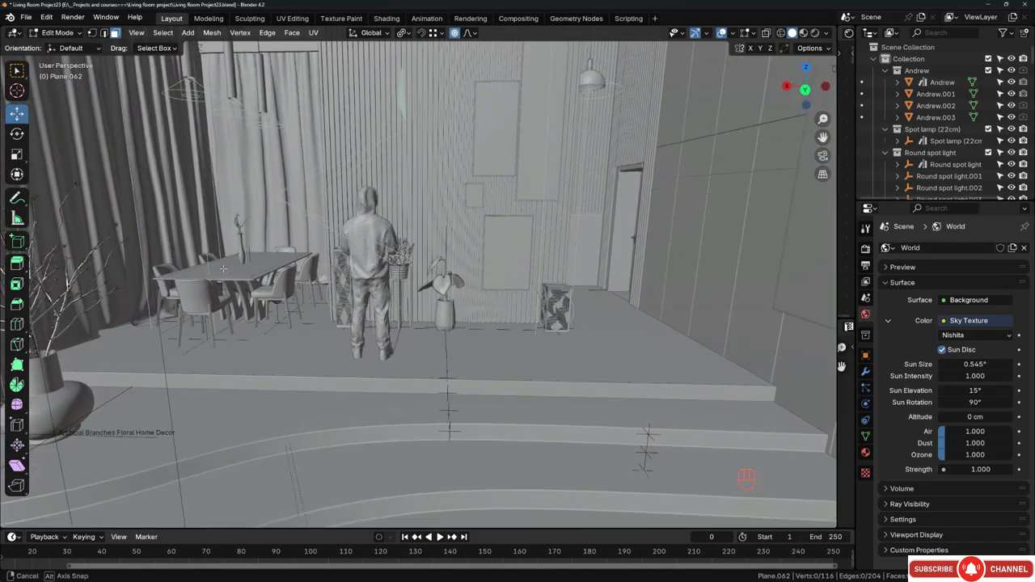
middle_click_drag(230, 268, 215, 269)
key("shift+grave")
key("w")
key("d")
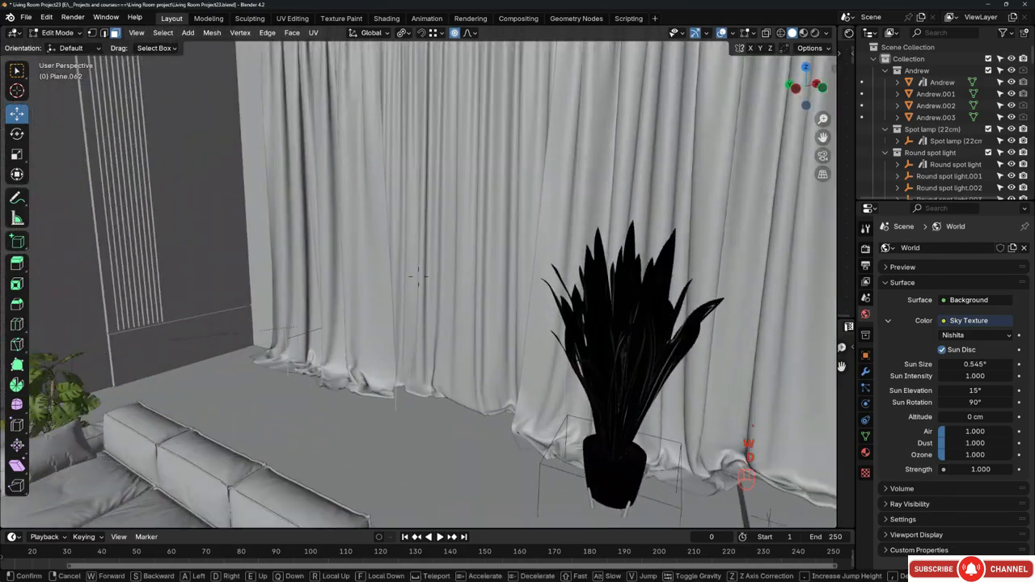
key("w")
key("w")
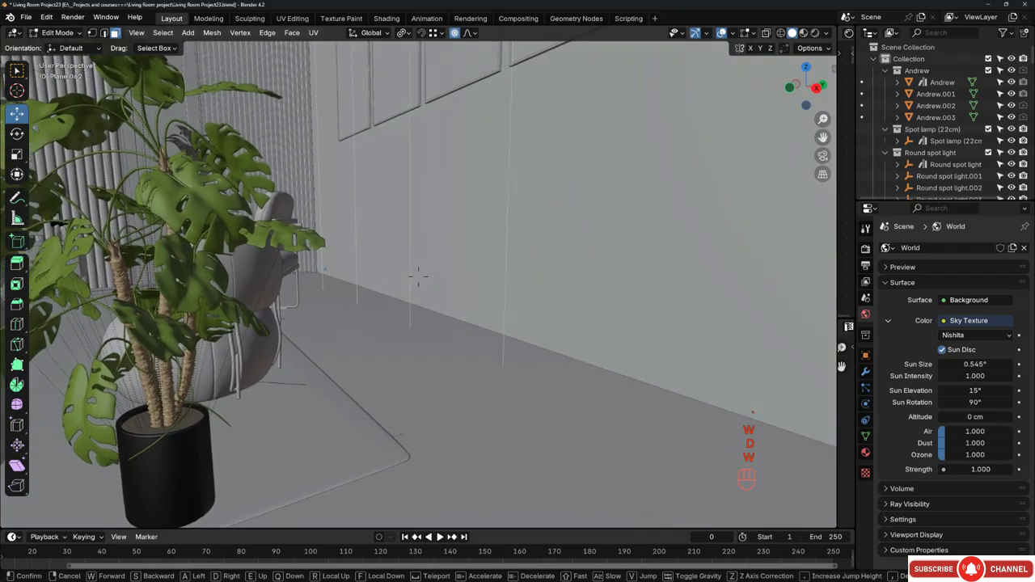
key("a")
key("w")
key("w")
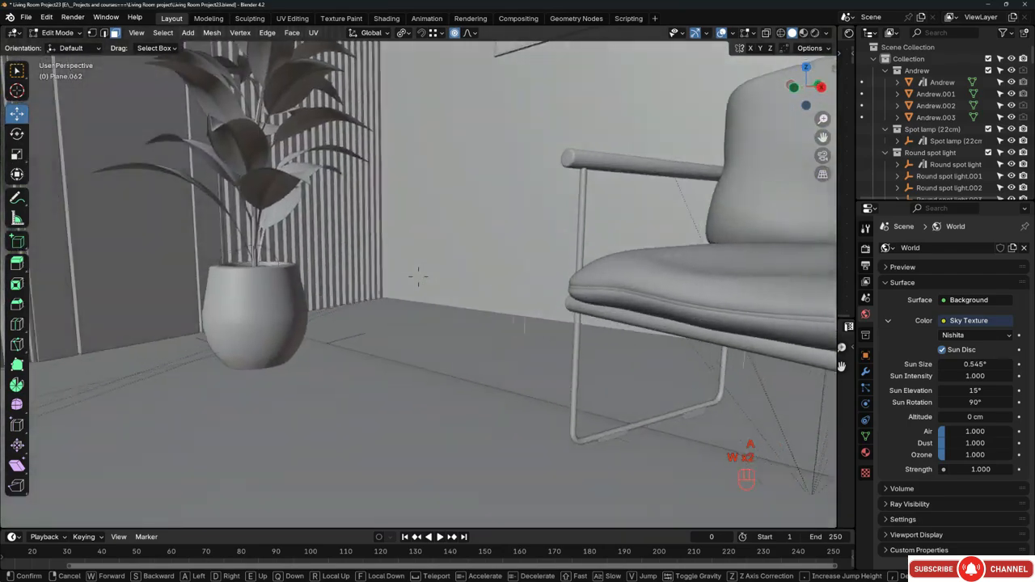
key("e")
key("w")
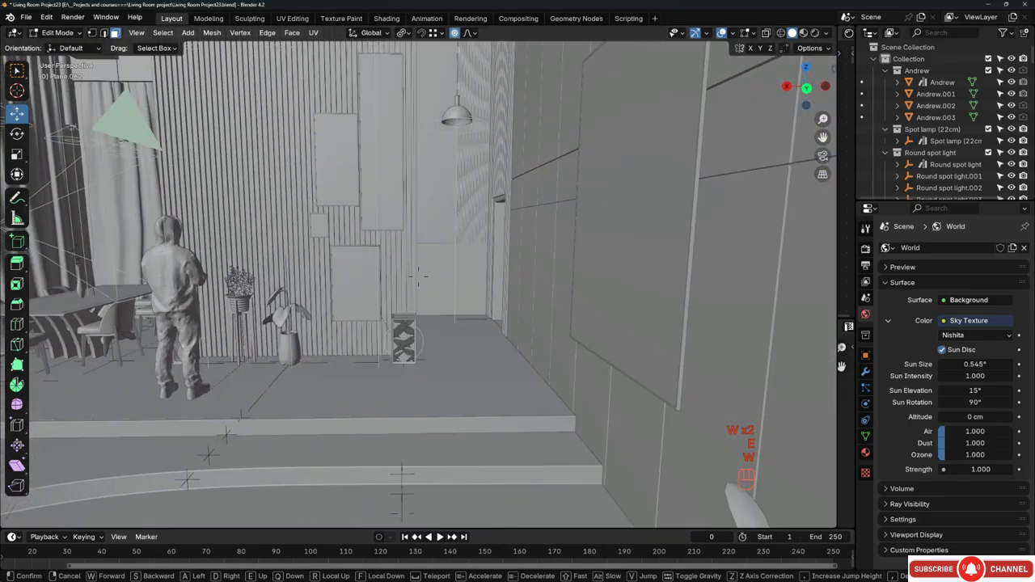
Fly around the building's exterior to examine how the base slab meets the bottom of the walls.
key("d")
key("d")
key("d")
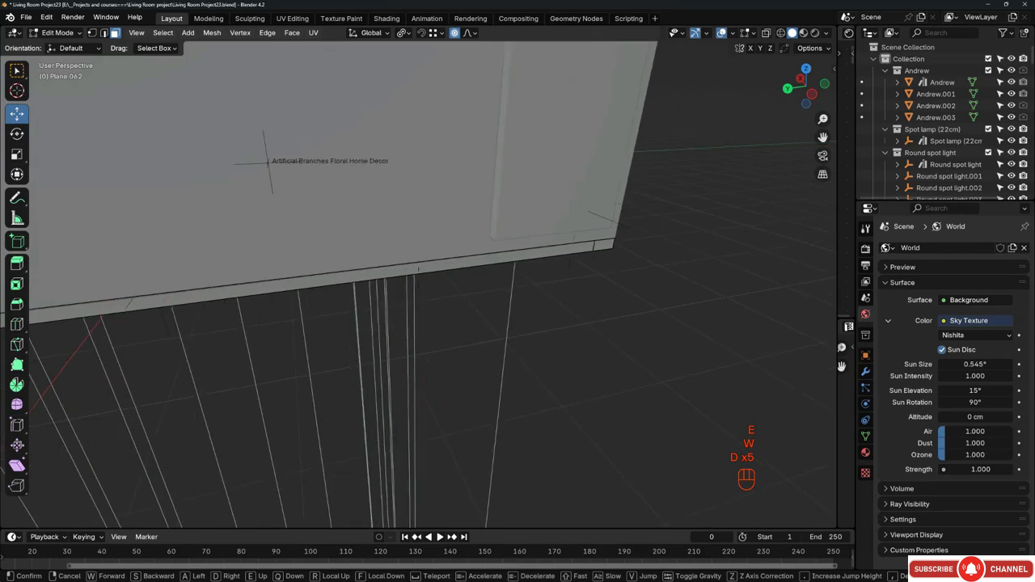
key("w")
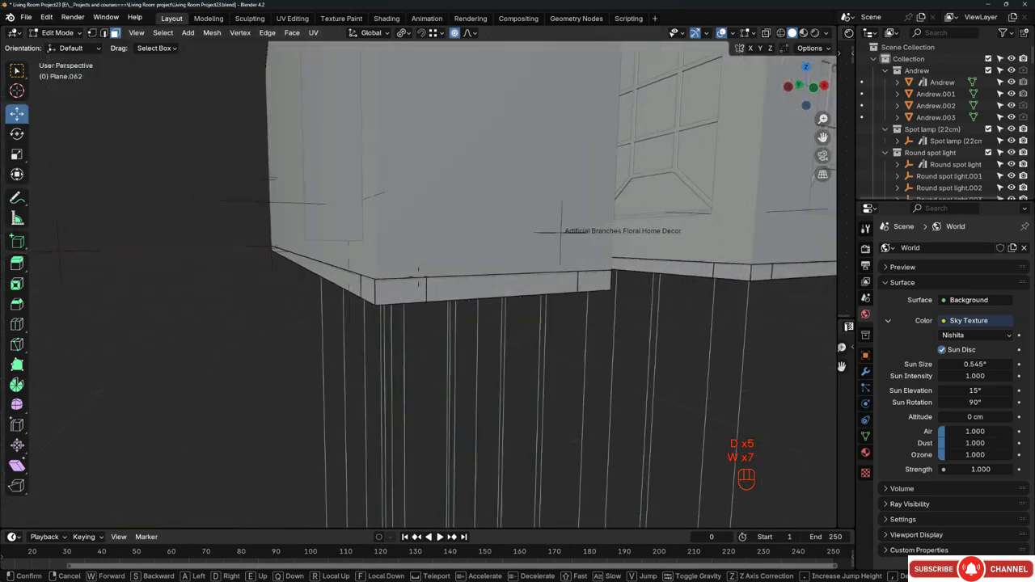
key("a")
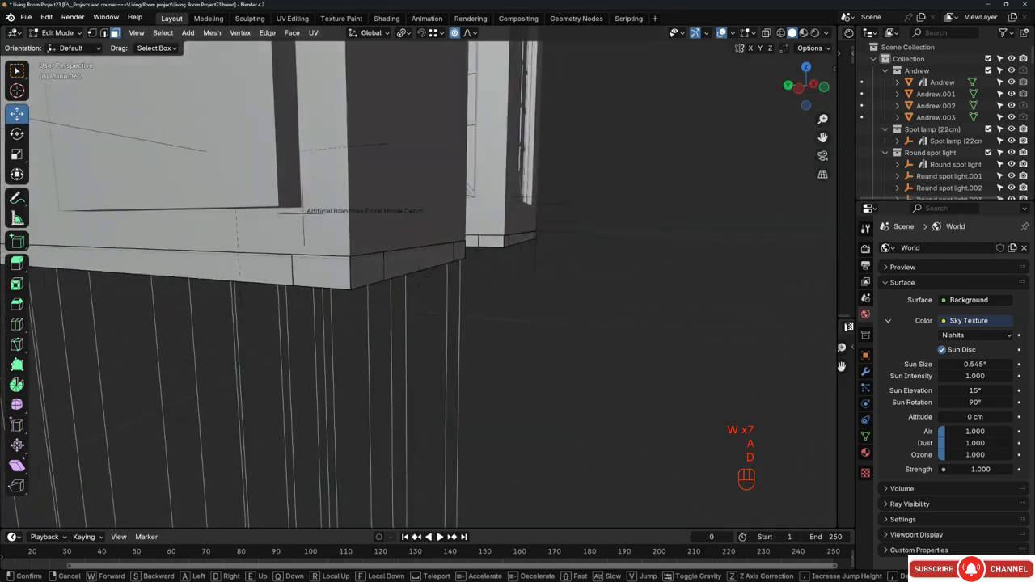
key("w")
key("e")
key("d")
key("s")
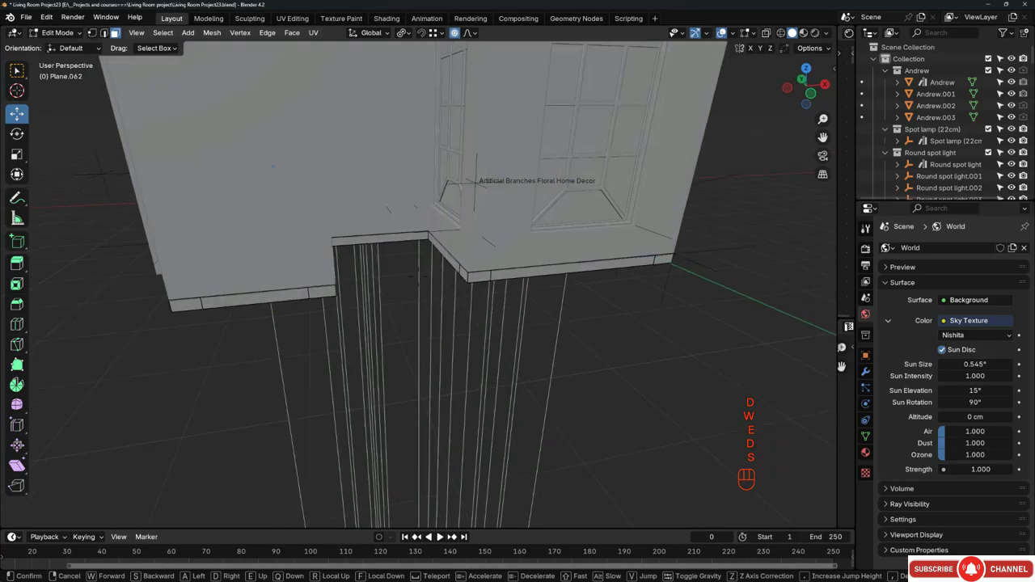
Return to an interior view facing the curtains, sofa and dining area, and preview it with Rendered shading.
key("d")
key("w")
key("w")
key("w")
key("w")
key("w")
key("w")
key("w")
key("a")
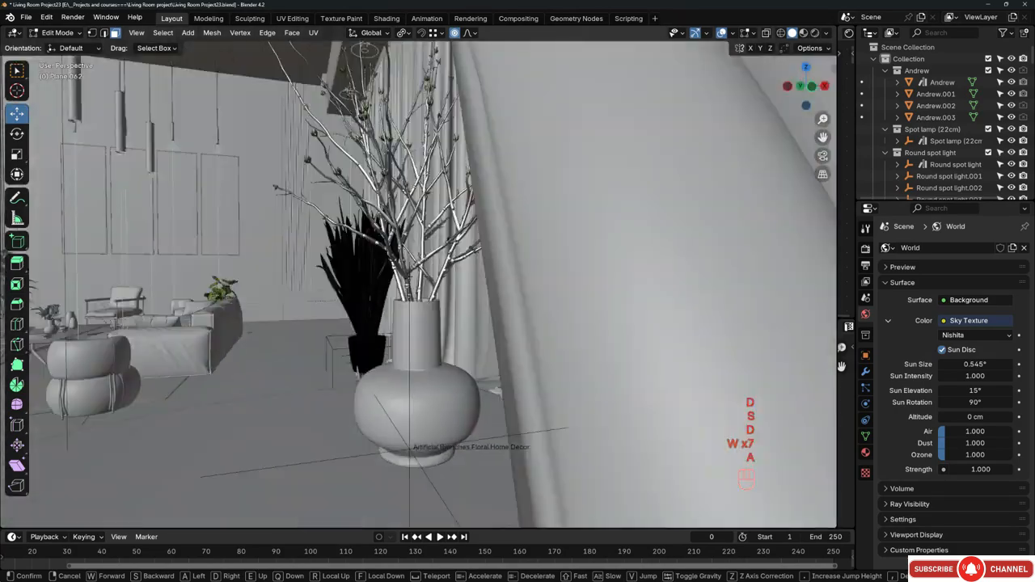
key("w")
key("s")
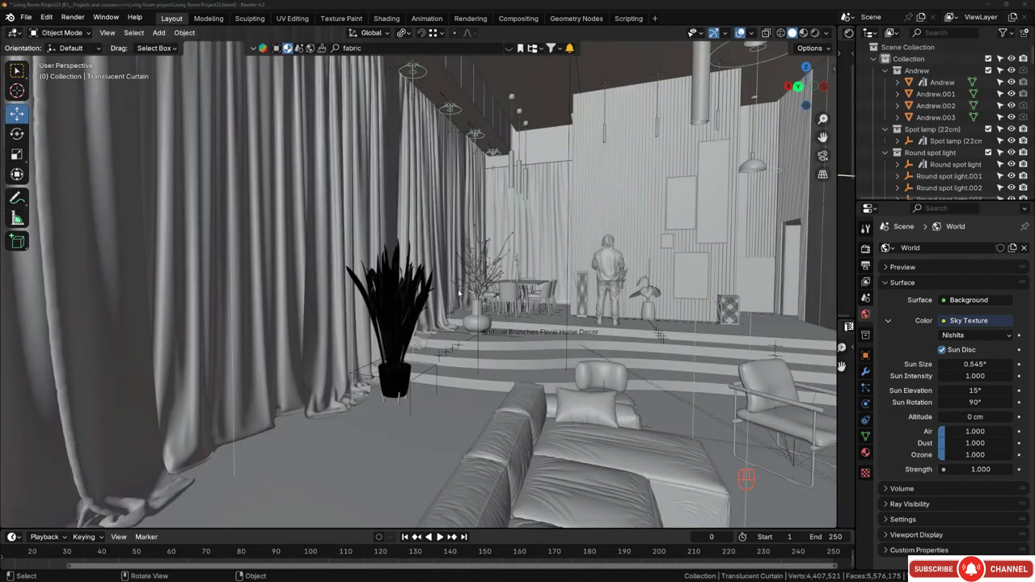
middle_click_drag(459, 293, 456, 299)
key("z")
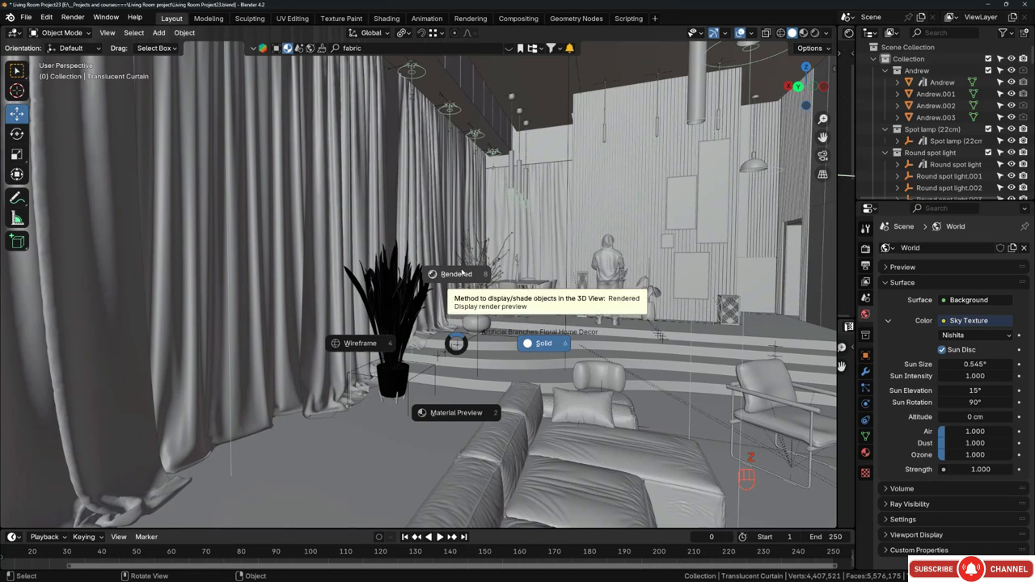
left_click(462, 272)
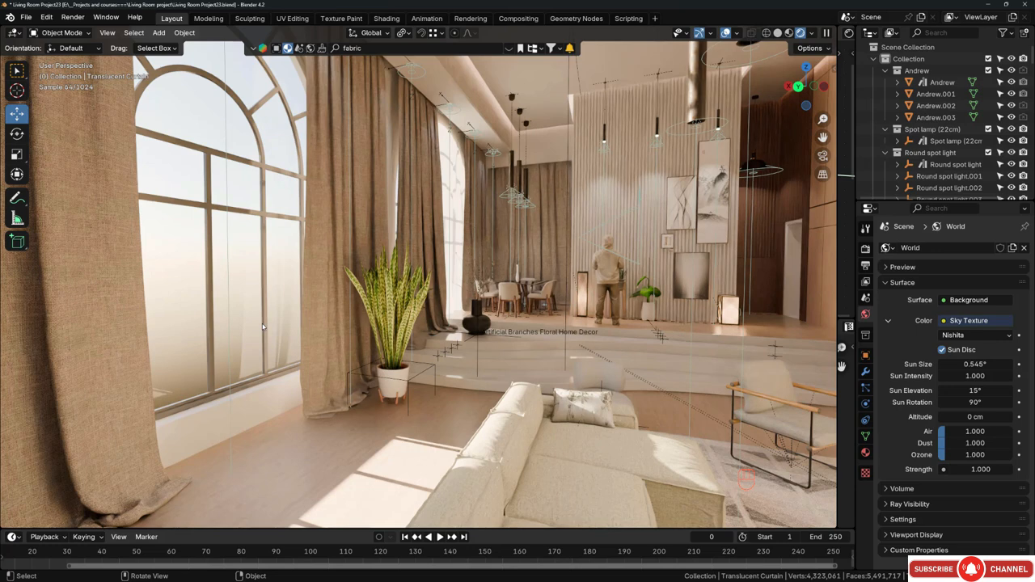
Undo the translucent curtain's removal and enlarge the shader editor to show its material nodes.
key("ctrl")
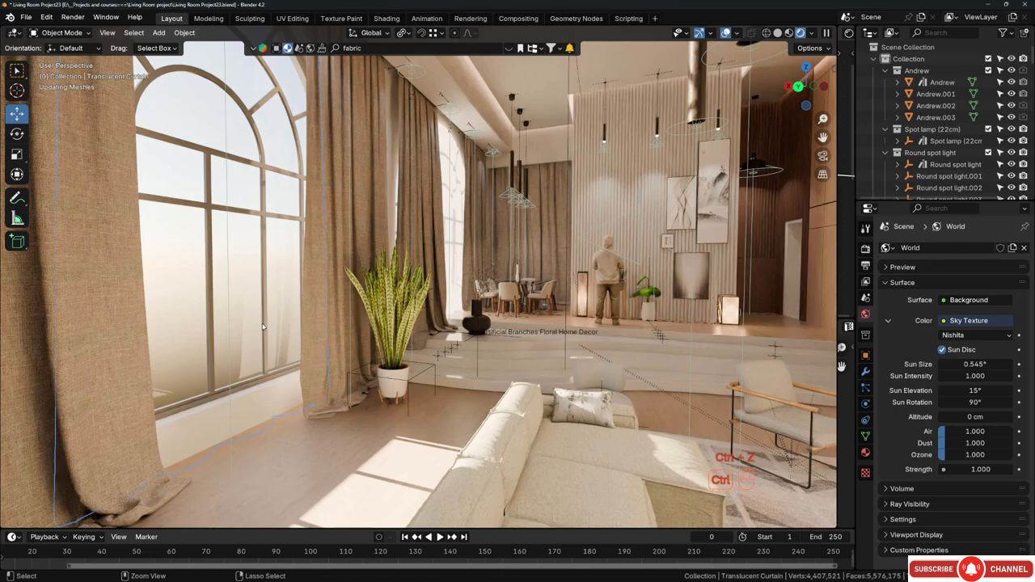
key("ctrl+z")
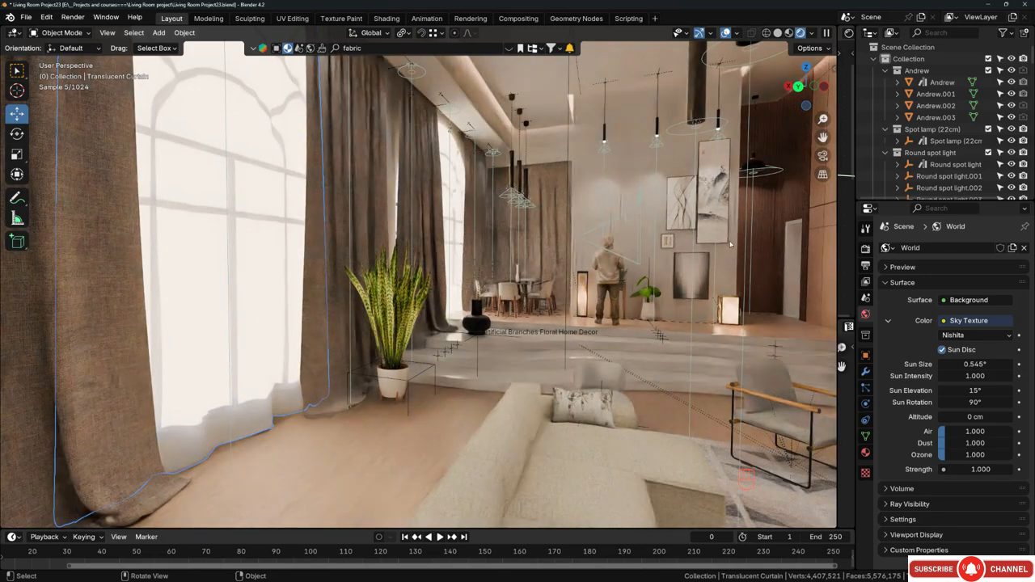
left_click_drag(841, 235, 411, 246)
scroll(622, 242, "down", 4)
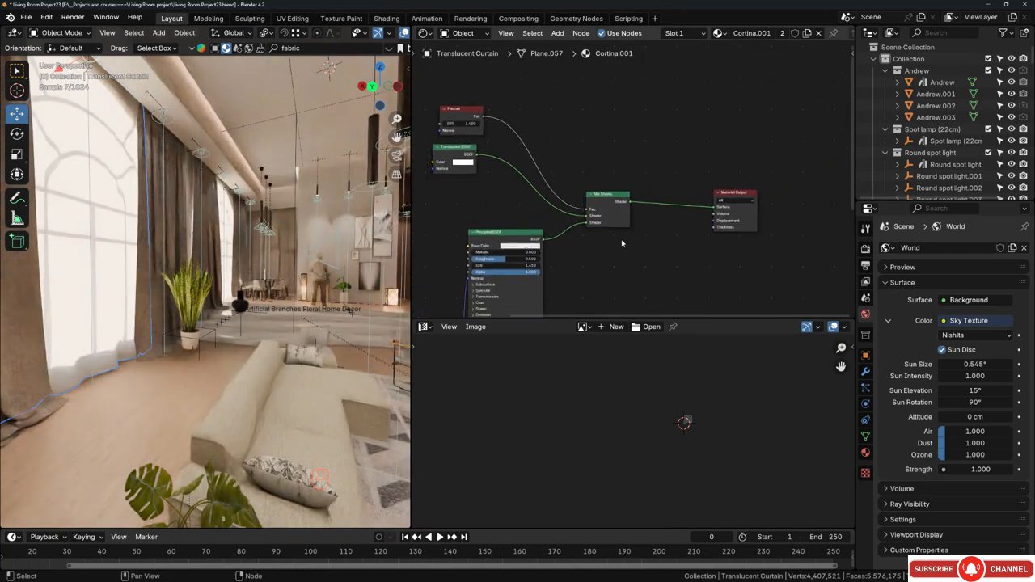
Move the image texture and normal map nodes together to sit beside the Principled BSDF in the curtain material.
scroll(622, 243, "down", 1)
middle_click_drag(589, 263, 699, 178)
scroll(699, 180, "down", 1)
left_click_drag(528, 208, 608, 265)
key("g")
left_click(552, 172)
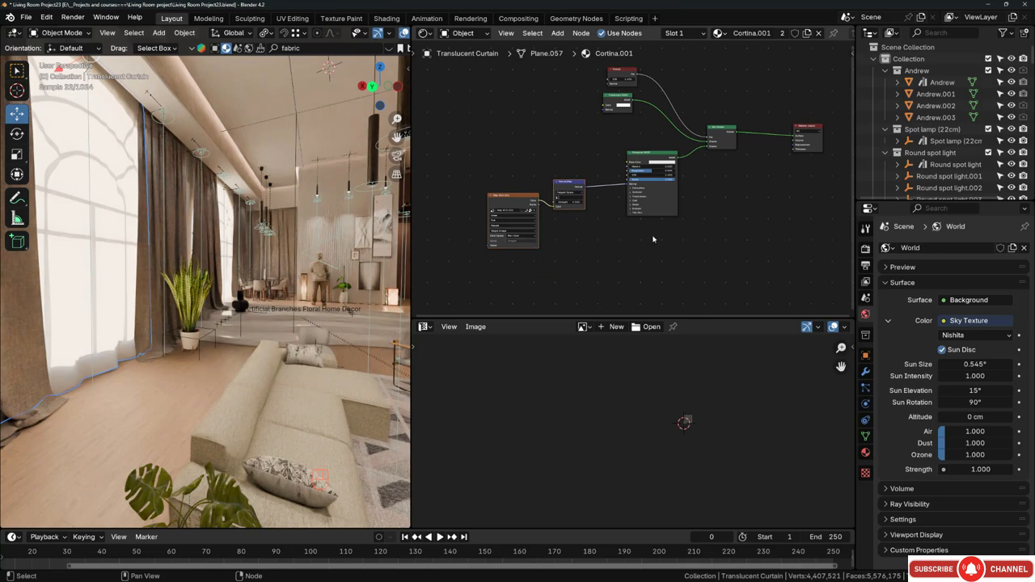
Examine how the curtain material's Fresnel, Translucent BSDF and Principled BSDF feed the Mix Shader and Material Output.
scroll(705, 89, "up", 5)
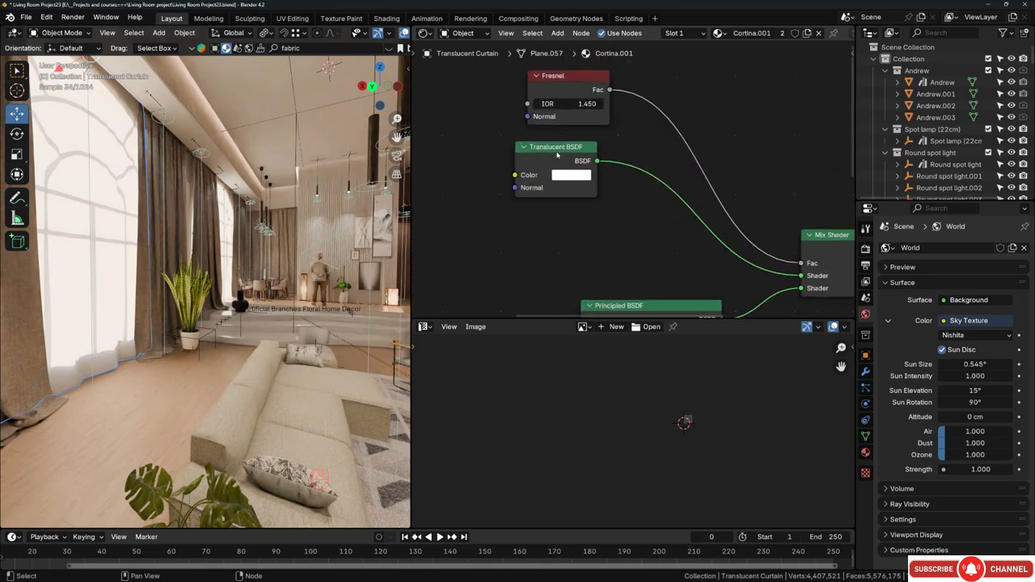
middle_click_drag(746, 169, 538, 101)
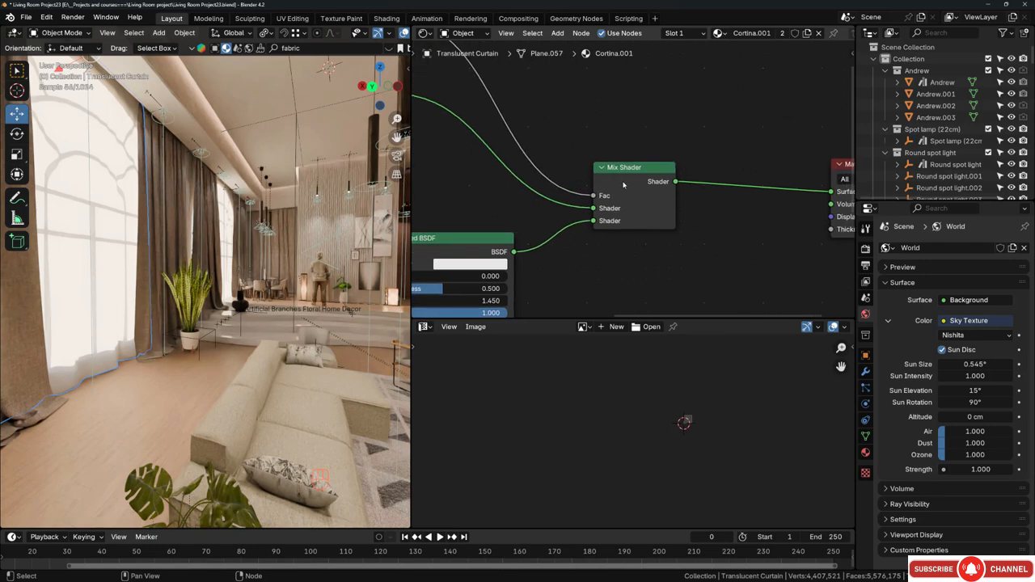
middle_click_drag(547, 274, 755, 187)
scroll(632, 238, "down", 3)
scroll(632, 237, "down", 1)
middle_click_drag(555, 243, 661, 203)
middle_click_drag(842, 175, 620, 267)
scroll(620, 267, "up", 2)
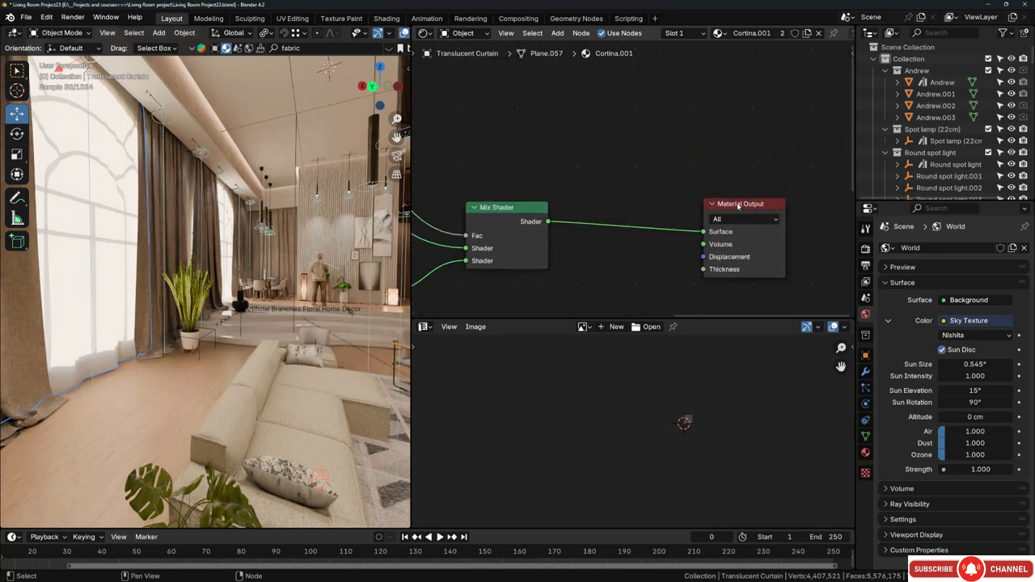
Move the Material Output node away from the Mix Shader and add a Transparent BSDF node above the Mix Shader.
left_click_drag(738, 206, 785, 202)
middle_click_drag(540, 136, 633, 143)
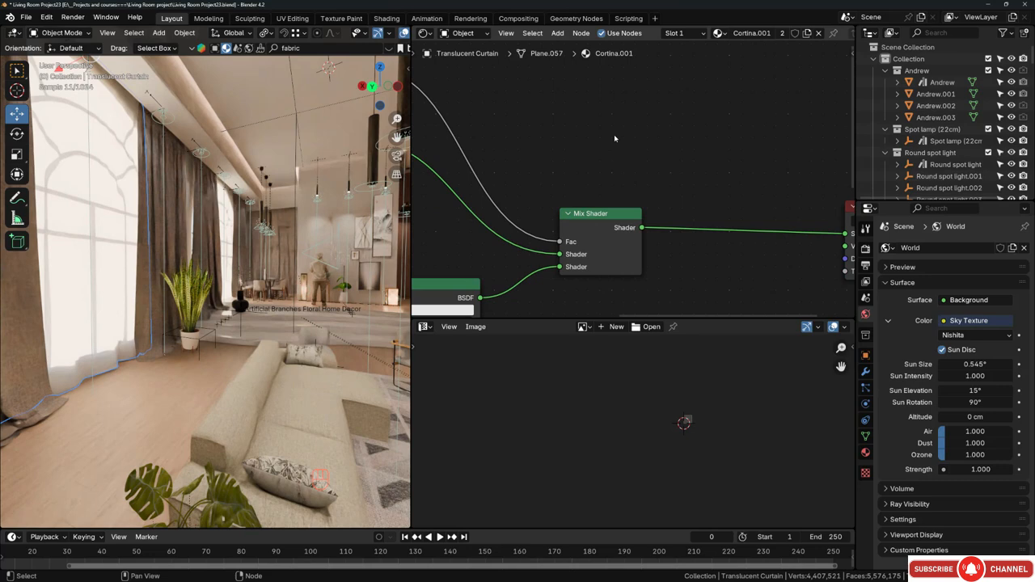
key("shift+a")
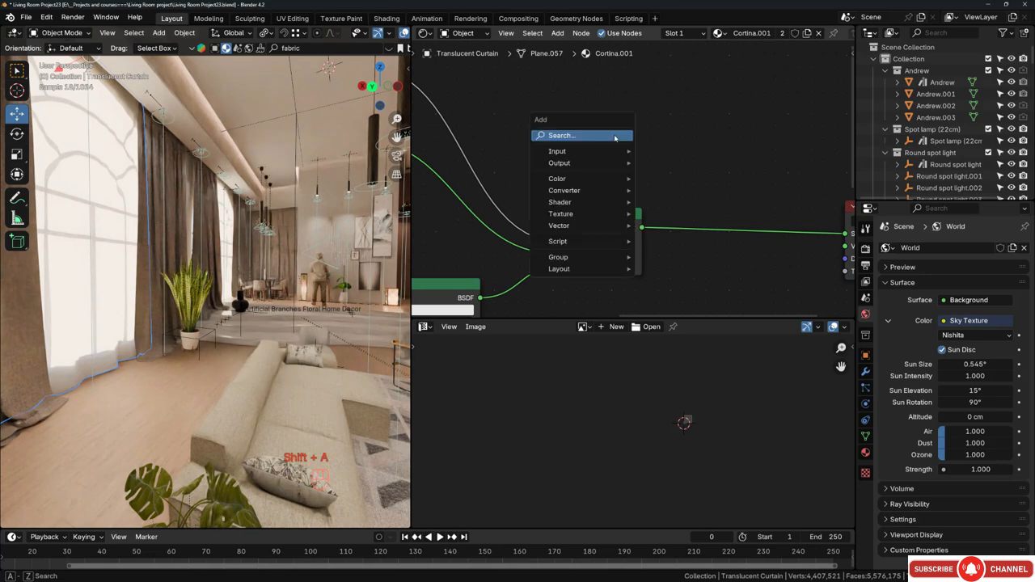
left_click(614, 136)
type("trans")
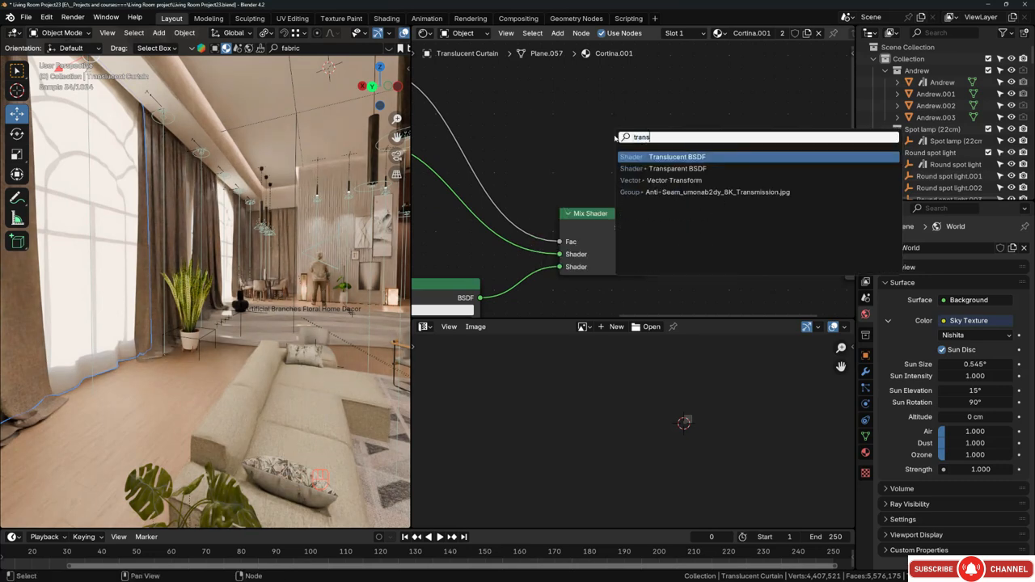
key("Down")
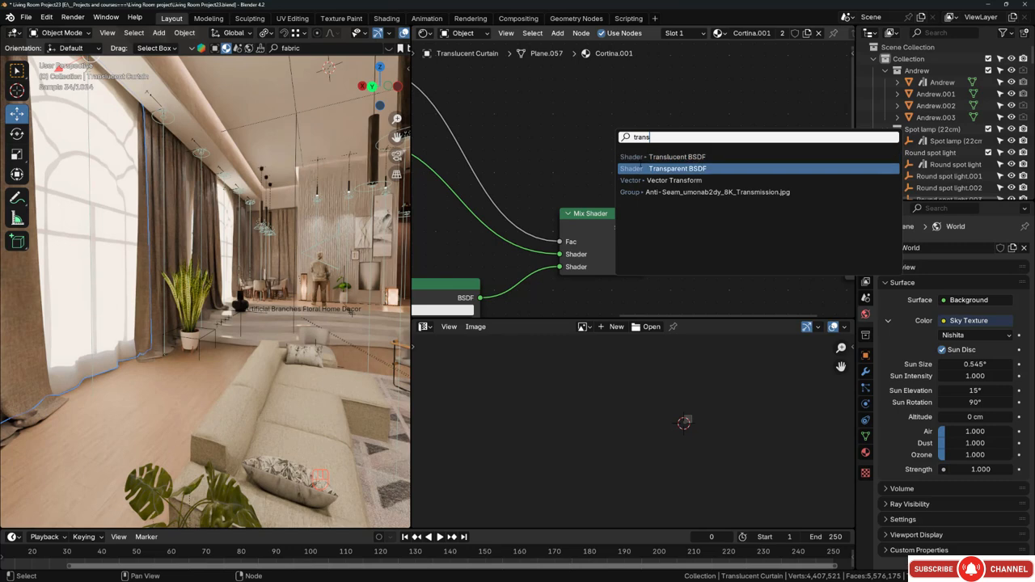
left_click(654, 168)
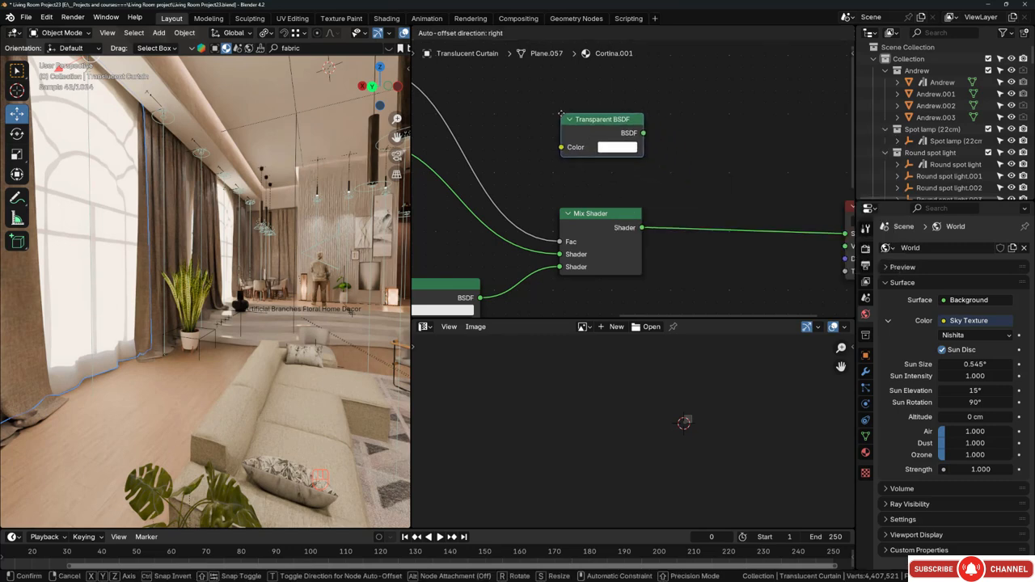
left_click(562, 117)
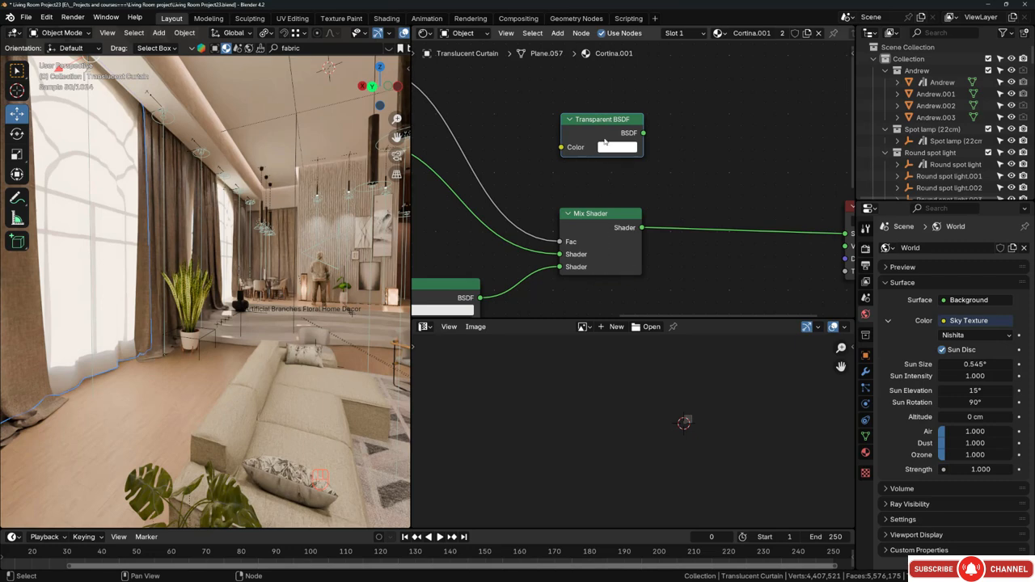
mouse_move(614, 256)
right_mouse_down("shift")
mouse_move(631, 249)
mouse_move(621, 156)
mouse_move(640, 183)
mouse_move(636, 217)
right_mouse_up("shift")
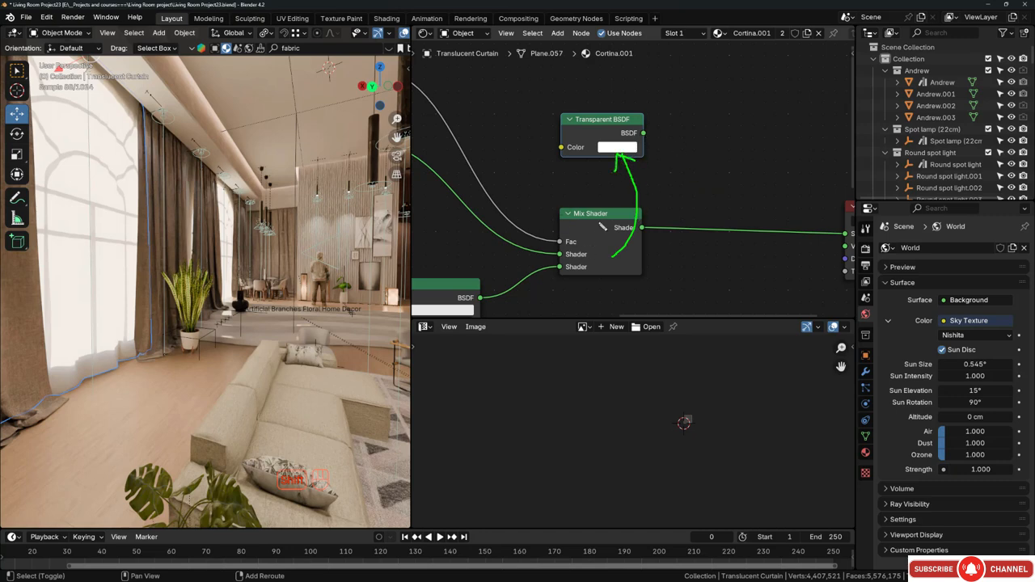
mouse_move(742, 156)
left_mouse_down()
mouse_move(702, 220)
mouse_move(764, 169)
mouse_move(726, 152)
left_mouse_up()
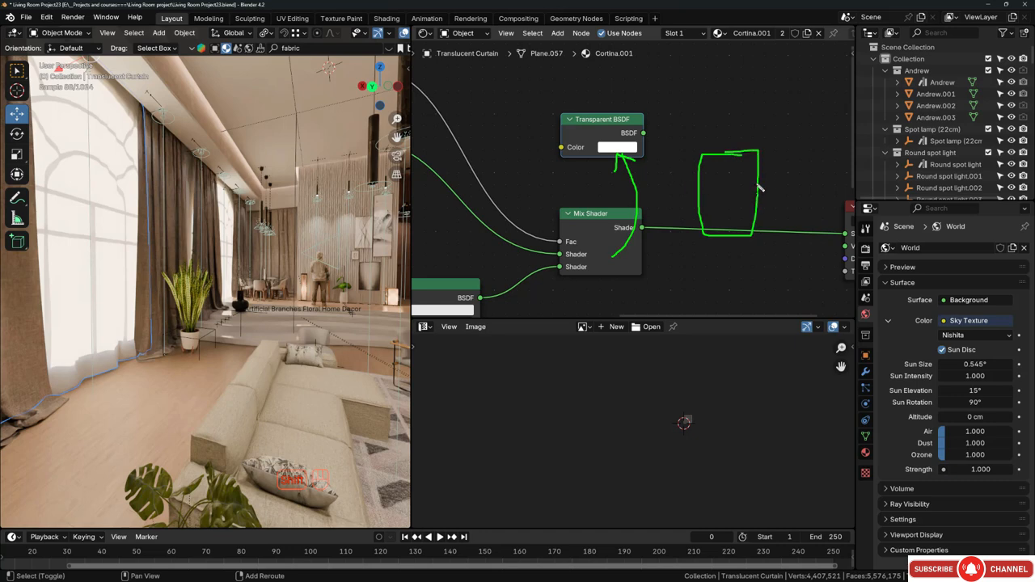
left_click_drag(761, 191, 847, 236)
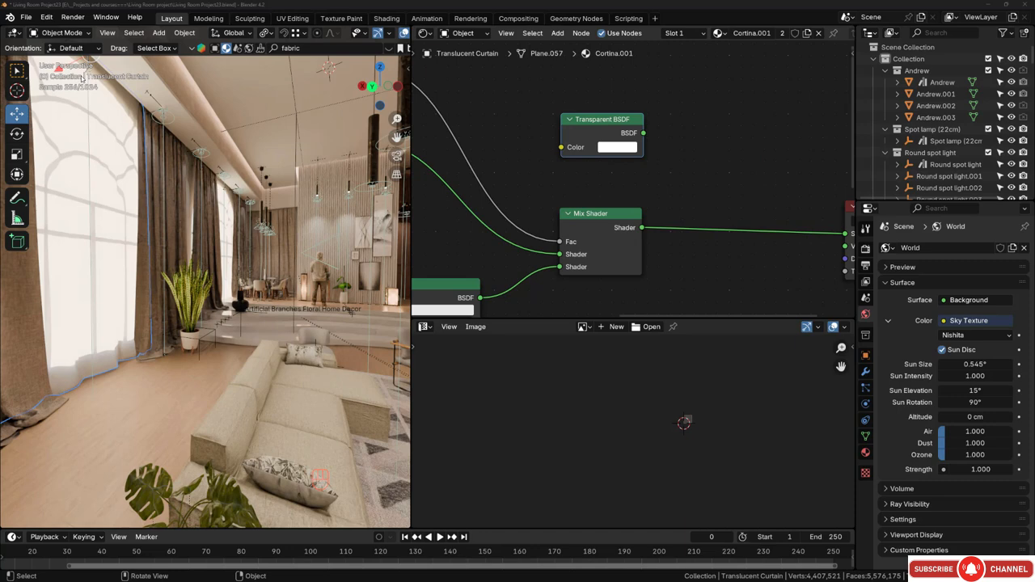
Check in the preferences that the Node Wrangler add-on is enabled by searching the add-ons for "wr".
left_click(47, 17)
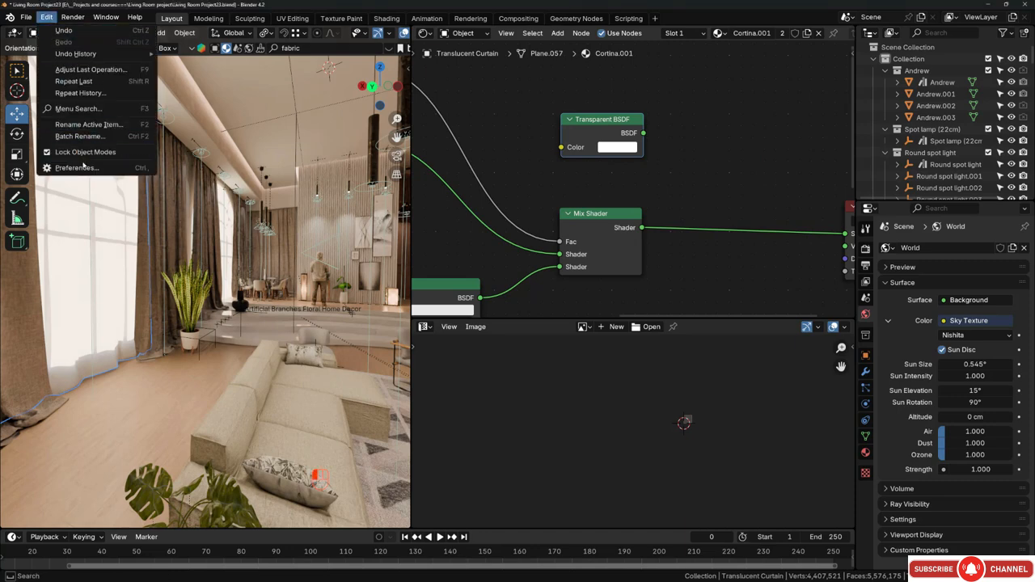
left_click(77, 168)
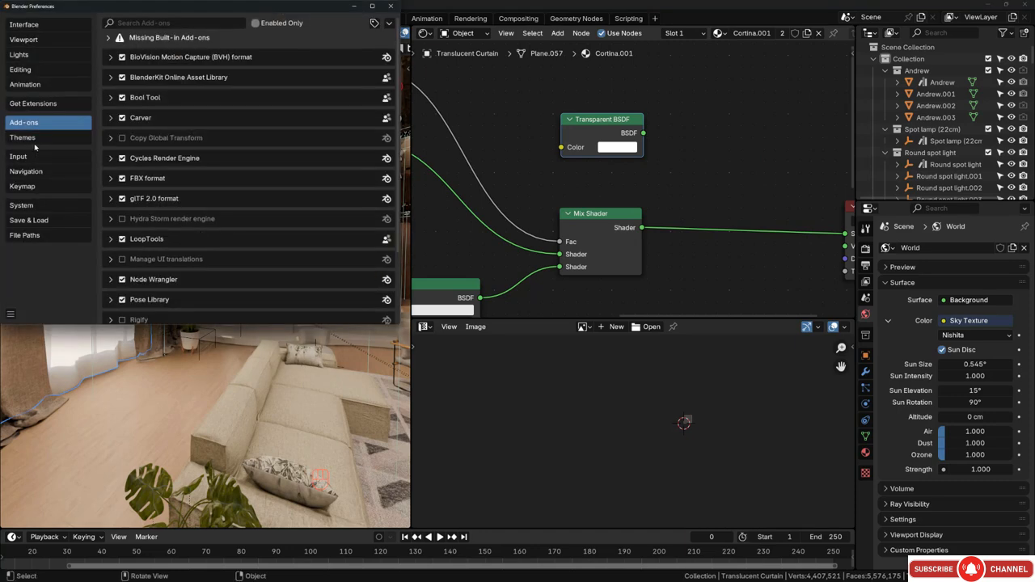
left_click(206, 23)
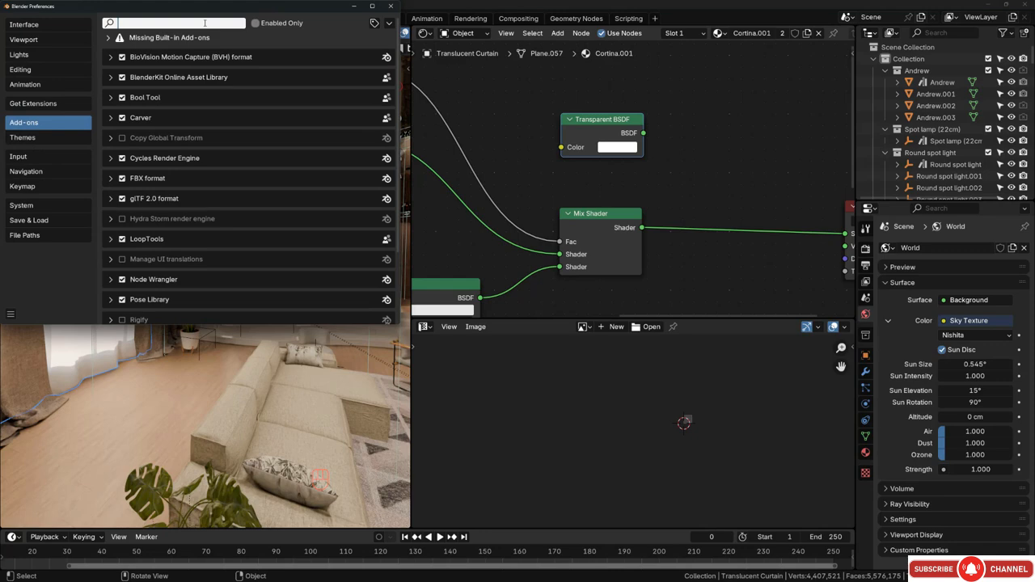
type("wr")
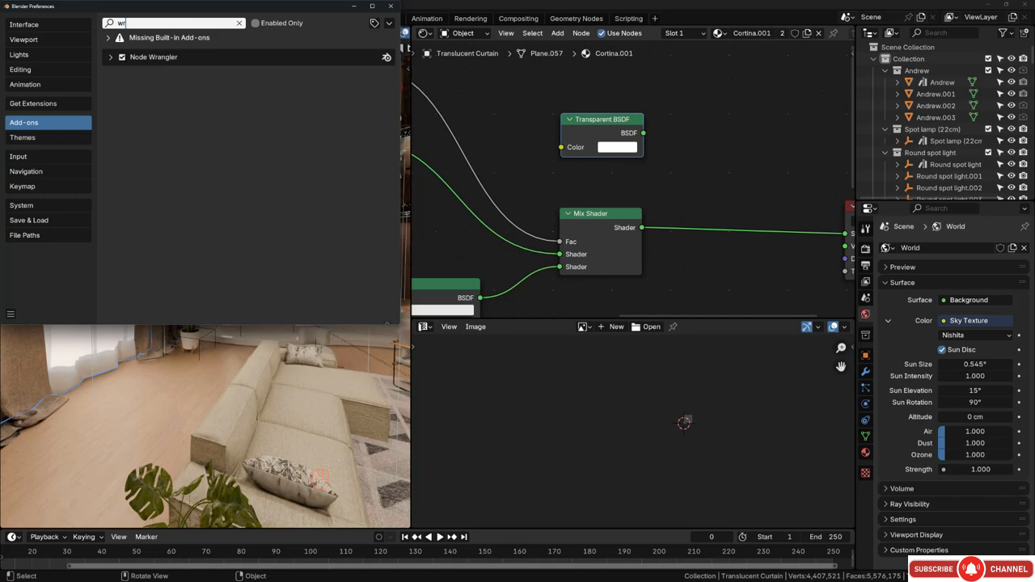
left_click(391, 6)
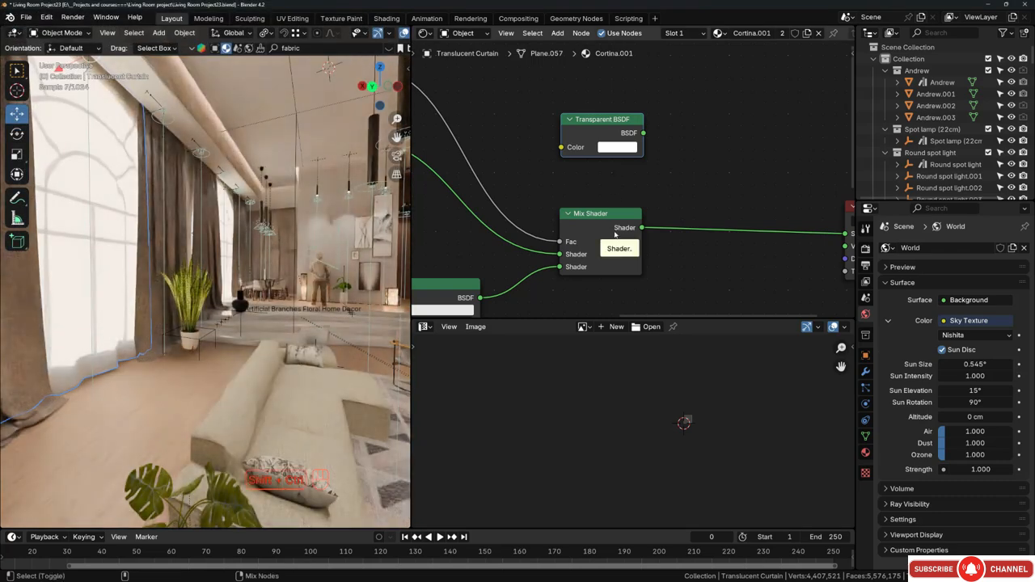
Combine the Transparent BSDF and the existing Mix Shader through a new Mix Shader feeding the Material Output.
right_click_drag(615, 263, 610, 161, "ctrl+shift")
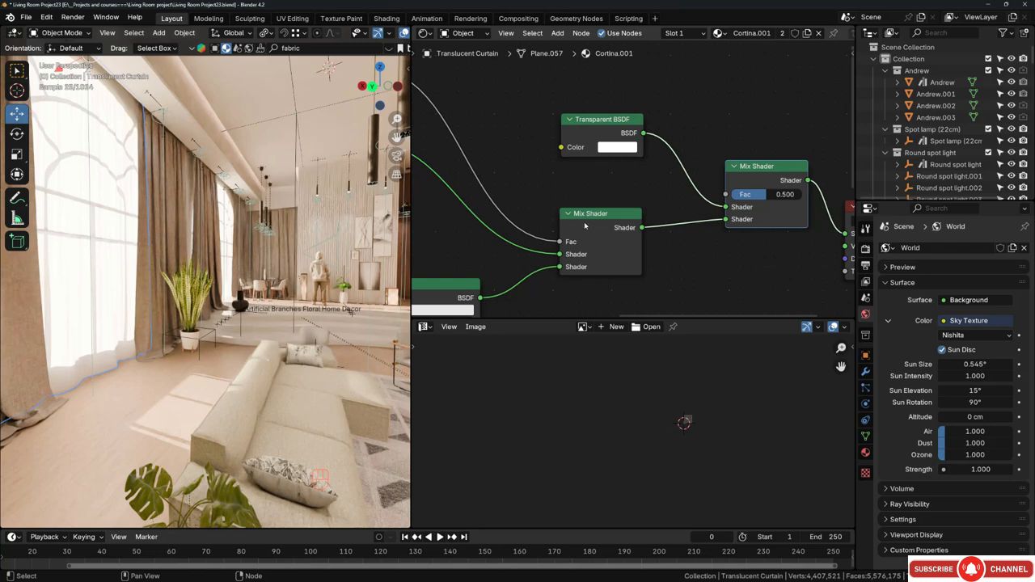
middle_click_drag(562, 193, 521, 214)
scroll(567, 206, "up", 3)
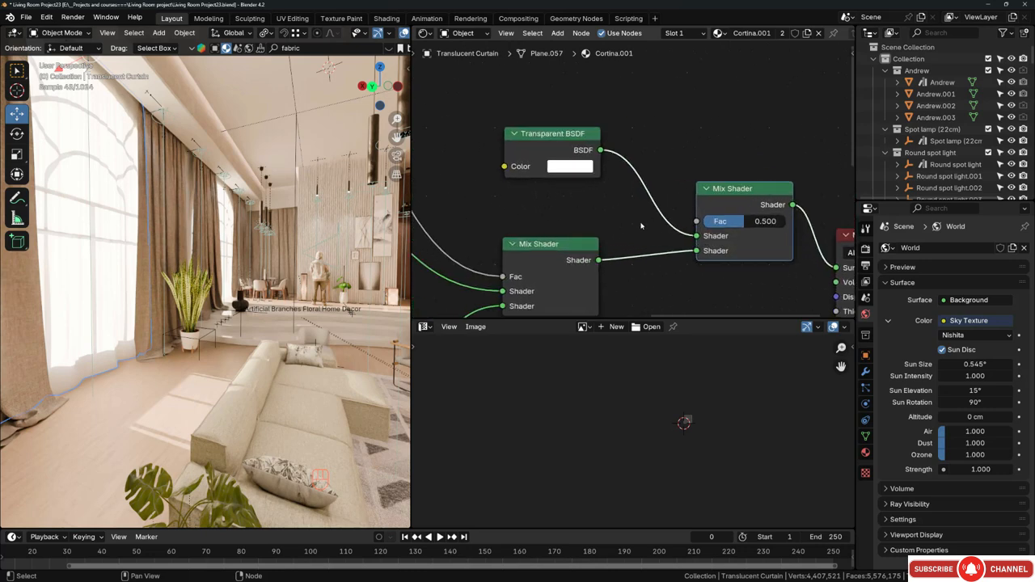
scroll(600, 203, "up", 1)
scroll(635, 203, "down", 3)
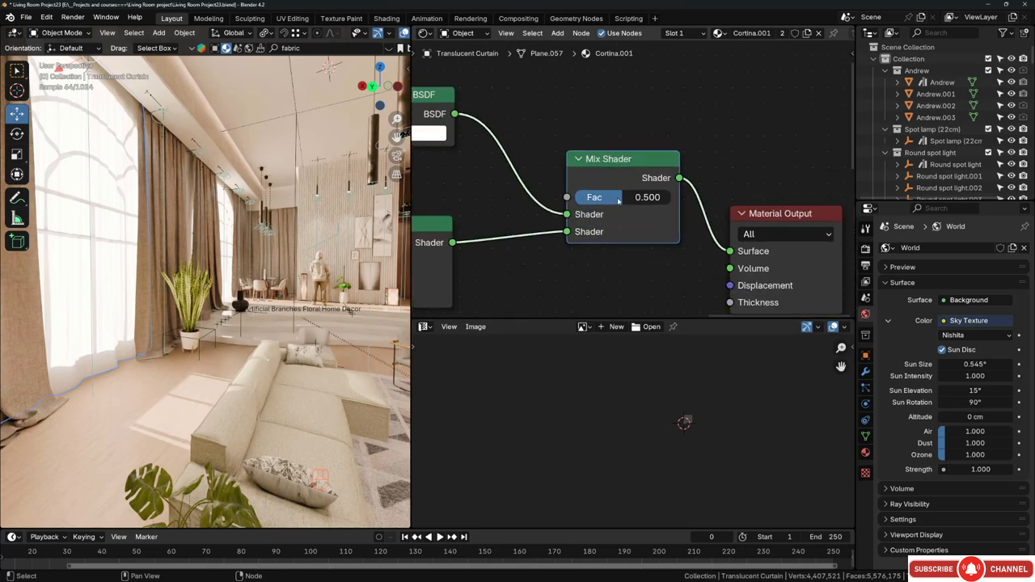
Try the new Mix Shader's factor at 0 and at 1 to compare fully transparent and original curtains.
middle_click_drag(623, 202, 703, 204)
left_click(704, 204)
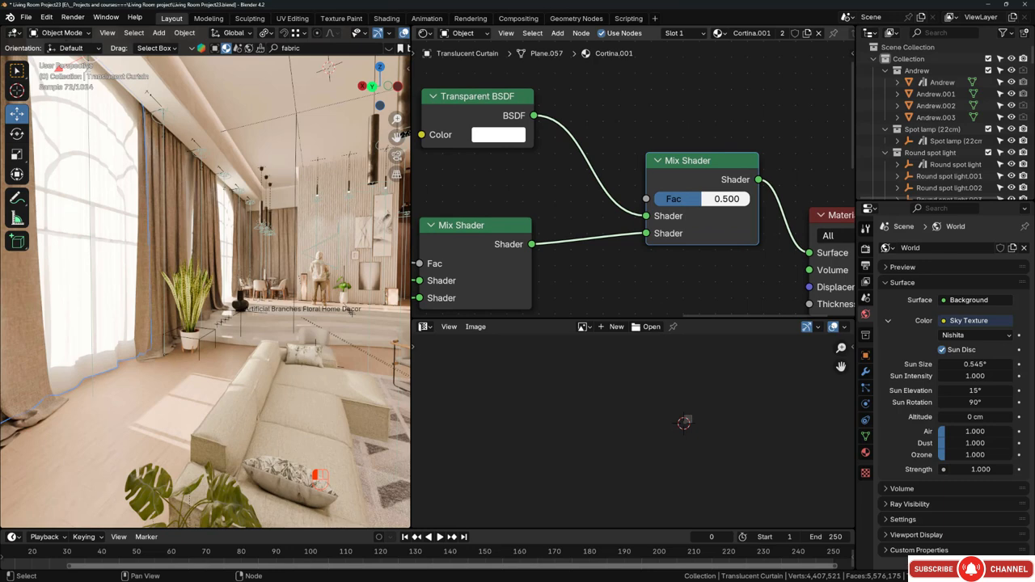
left_click_drag(705, 204, 621, 225)
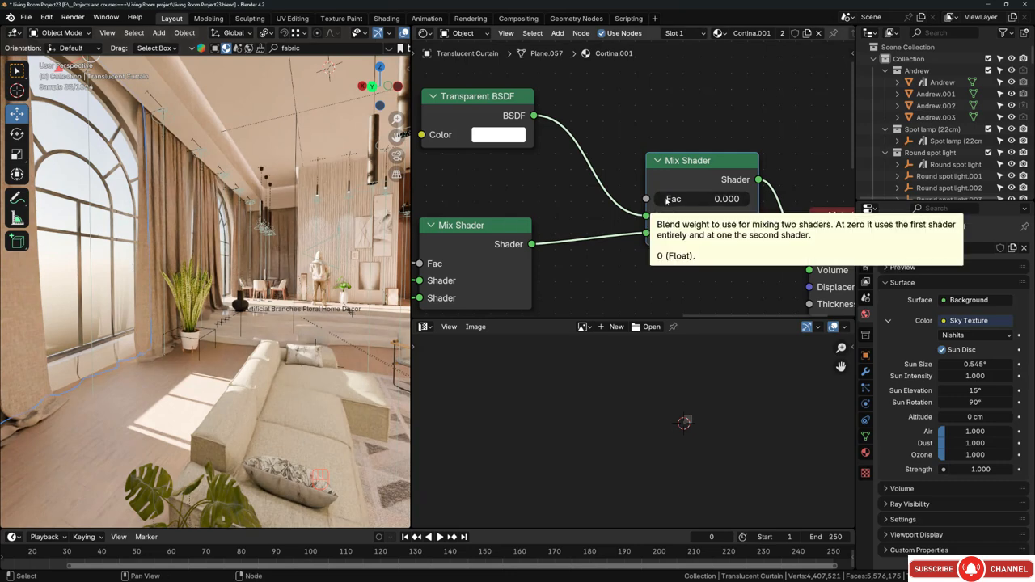
left_click_drag(667, 201, 753, 203)
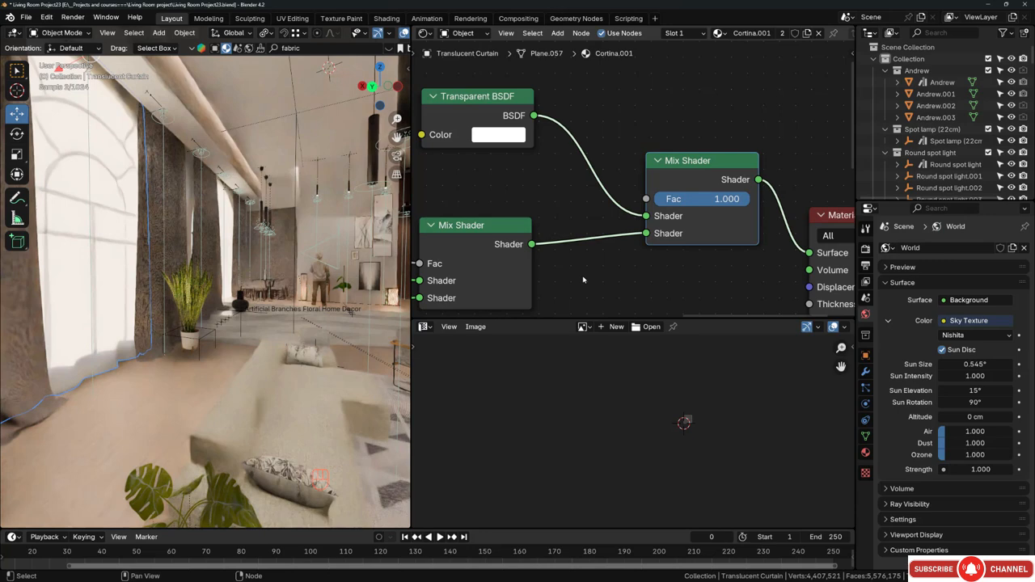
middle_click_drag(560, 201, 645, 177)
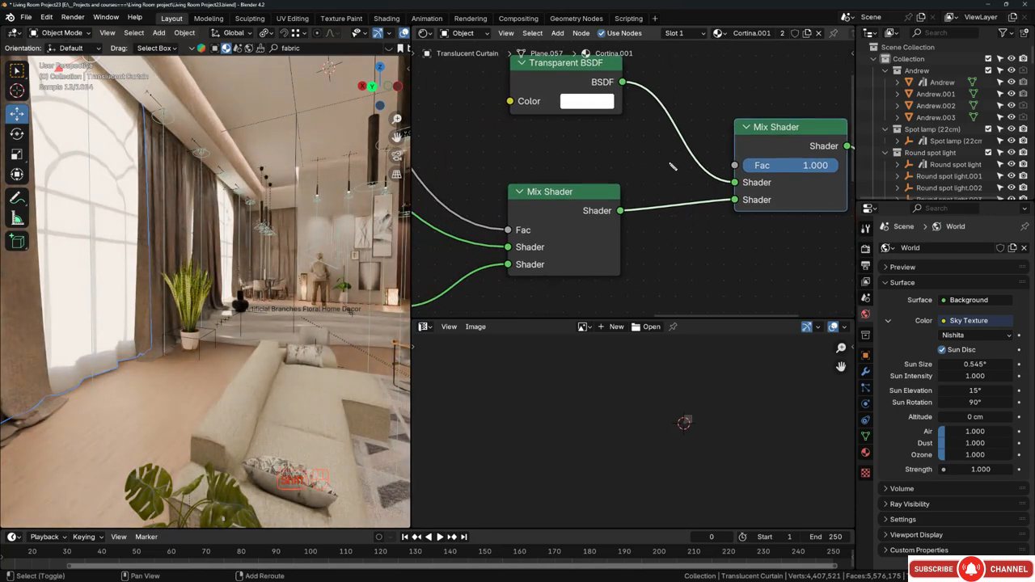
mouse_move(668, 162)
left_mouse_down()
mouse_move(578, 231)
mouse_move(605, 245)
left_mouse_up()
key("Escape")
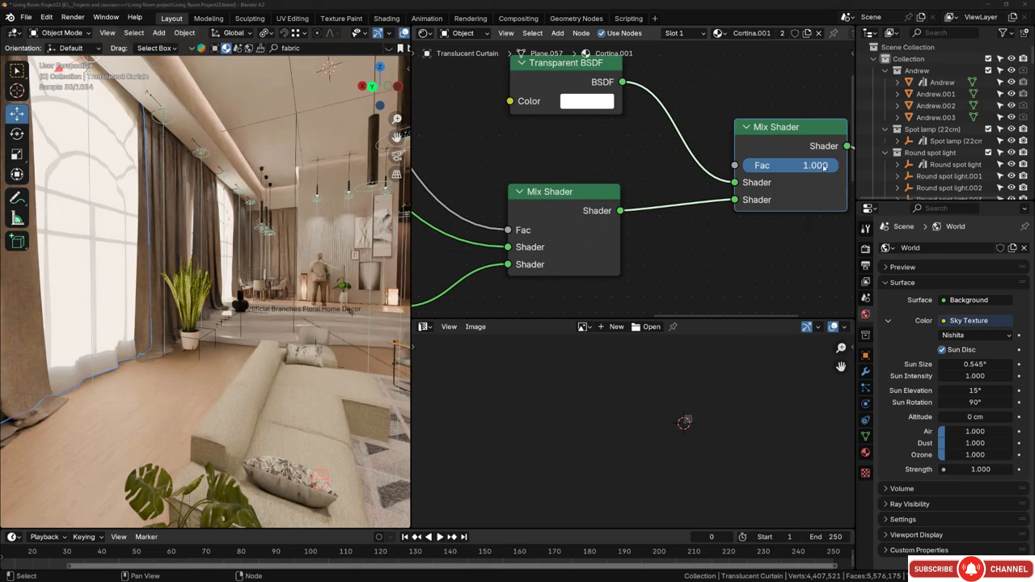
Set the factor of the Mix Shader that blends in the Transparent BSDF to 0.5.
left_click(781, 165)
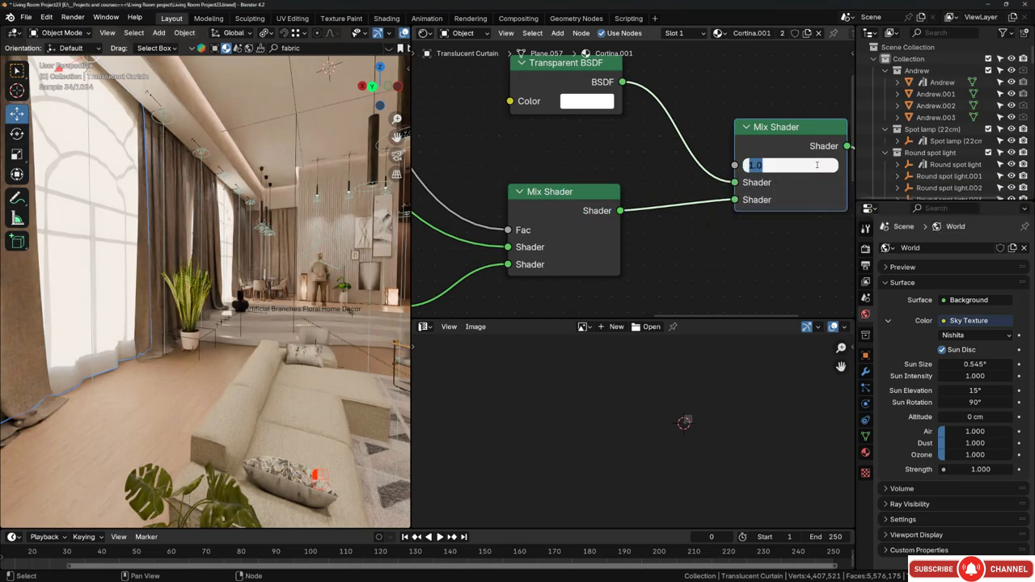
type("0.5")
key("Return")
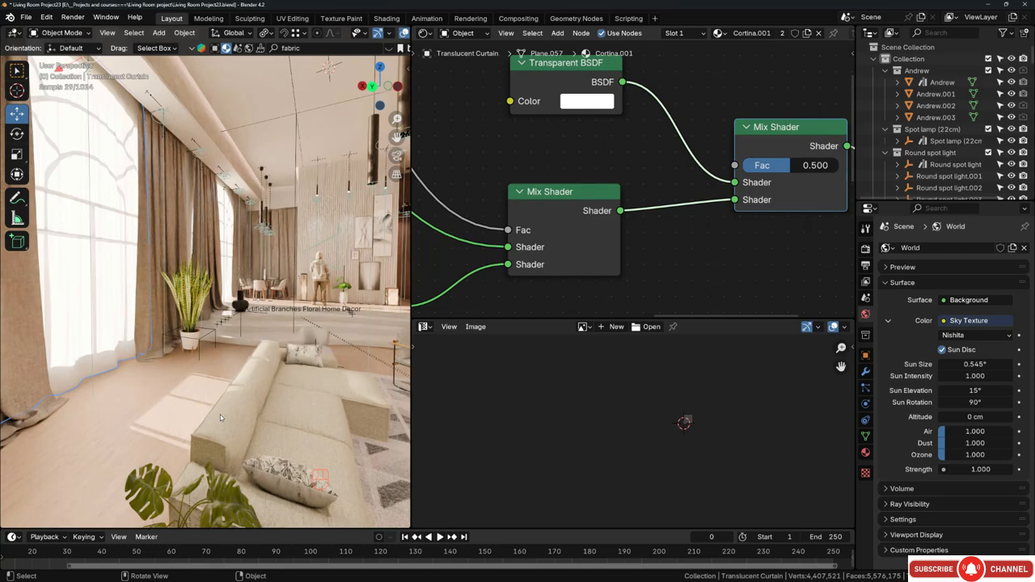
Walk through the room to a view facing the TV wall, sofa and armchairs to examine the incoming sunlight.
key("shift+grave")
key("w")
key("d")
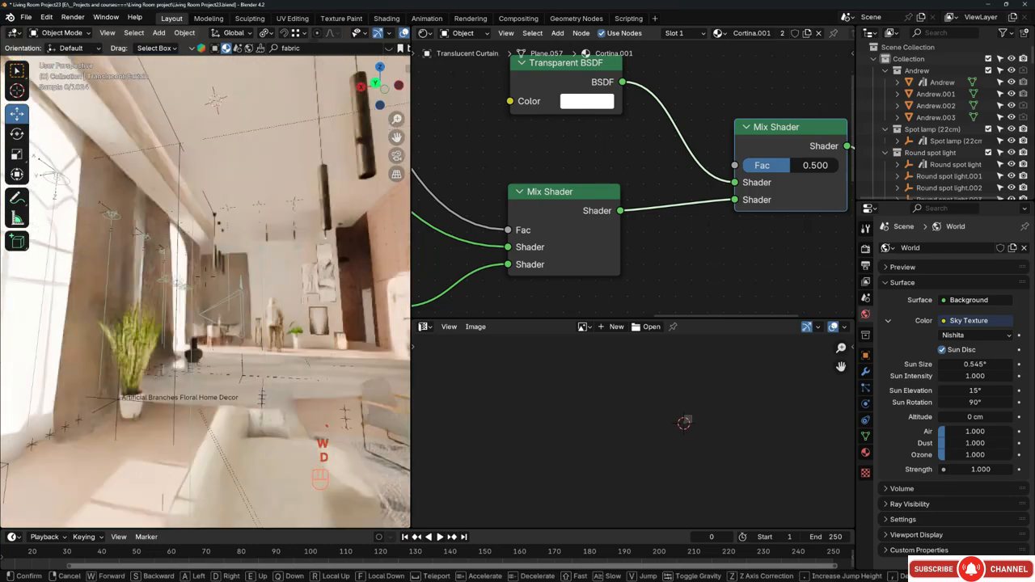
key("d")
key("a")
key("s")
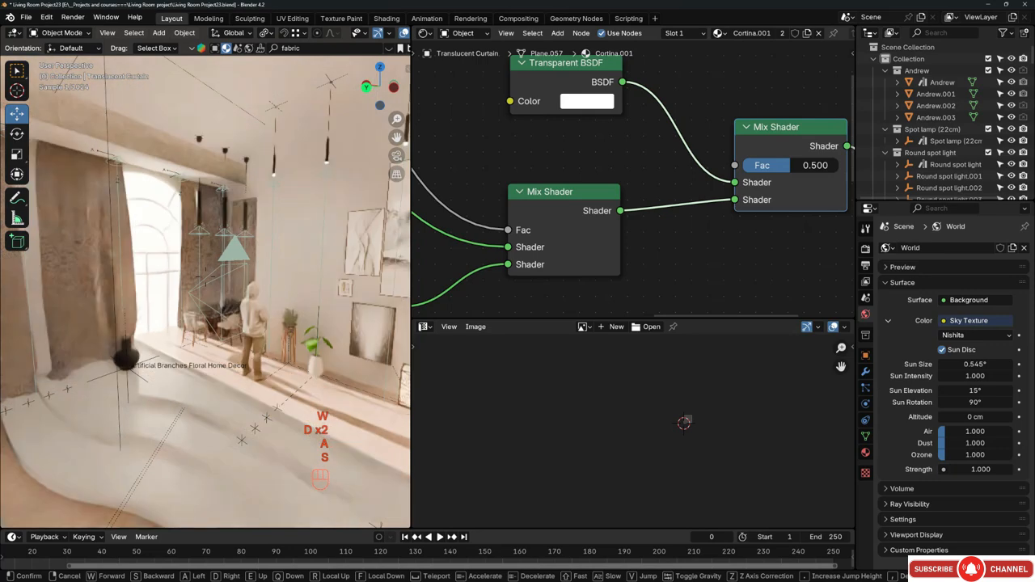
left_click(192, 314)
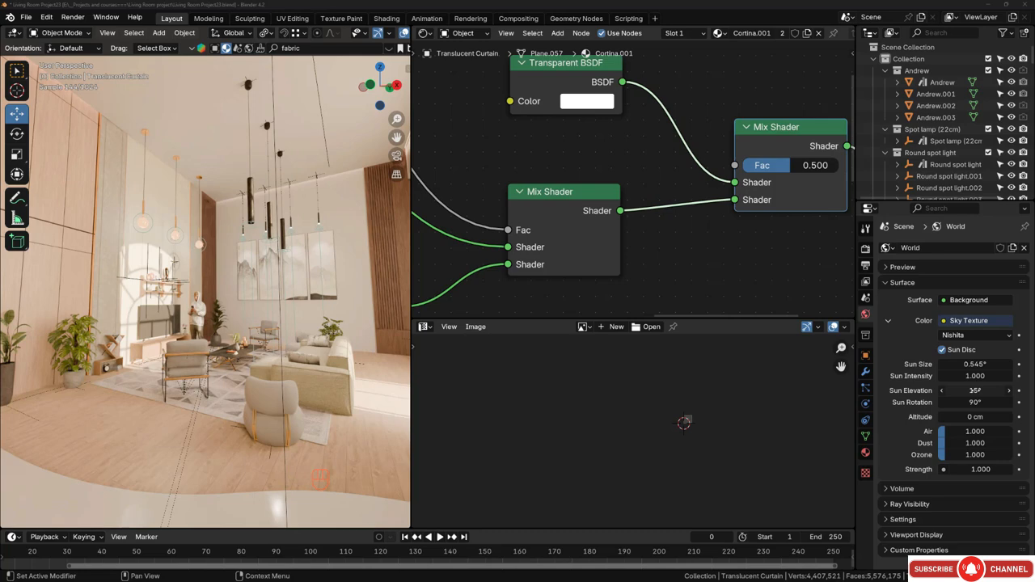
Set the Sky Texture's sun elevation to 45°.
left_click_drag(975, 391, 981, 391)
left_click(977, 390)
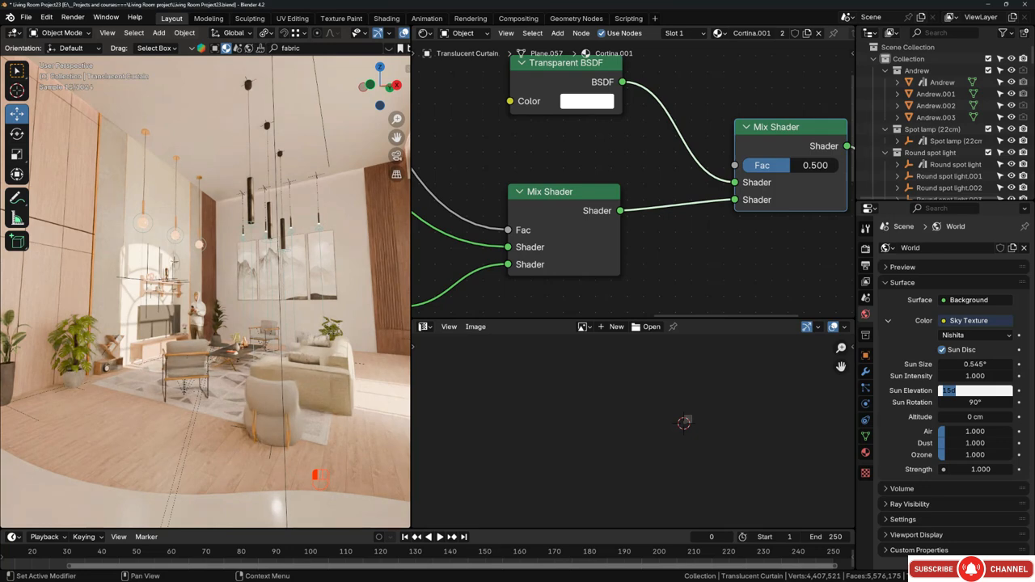
type("45")
key("Return")
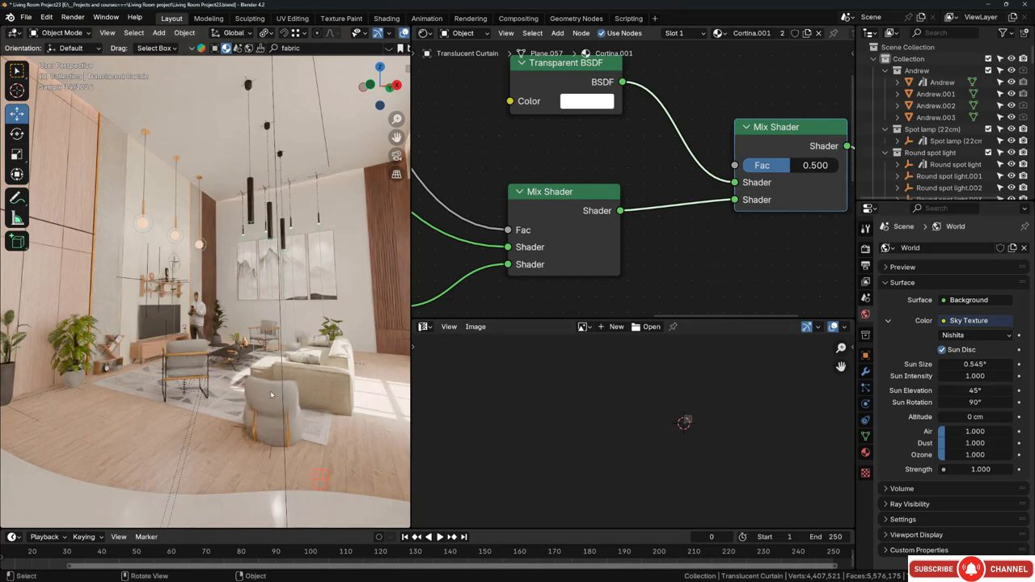
Bring the curtained window into the interior view and set the Sky Texture's sun size to 1°.
key("shift+grave")
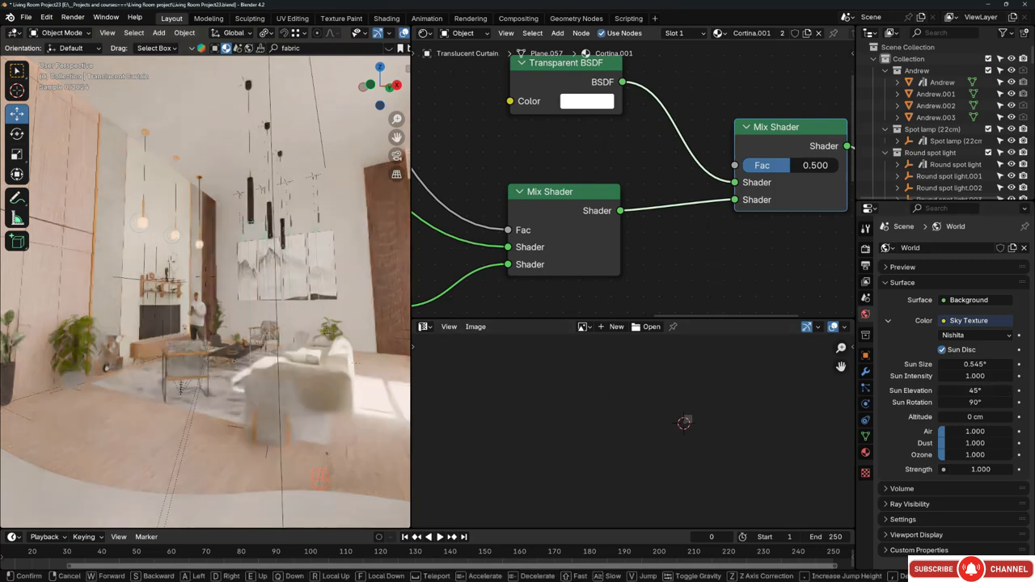
left_click(270, 392)
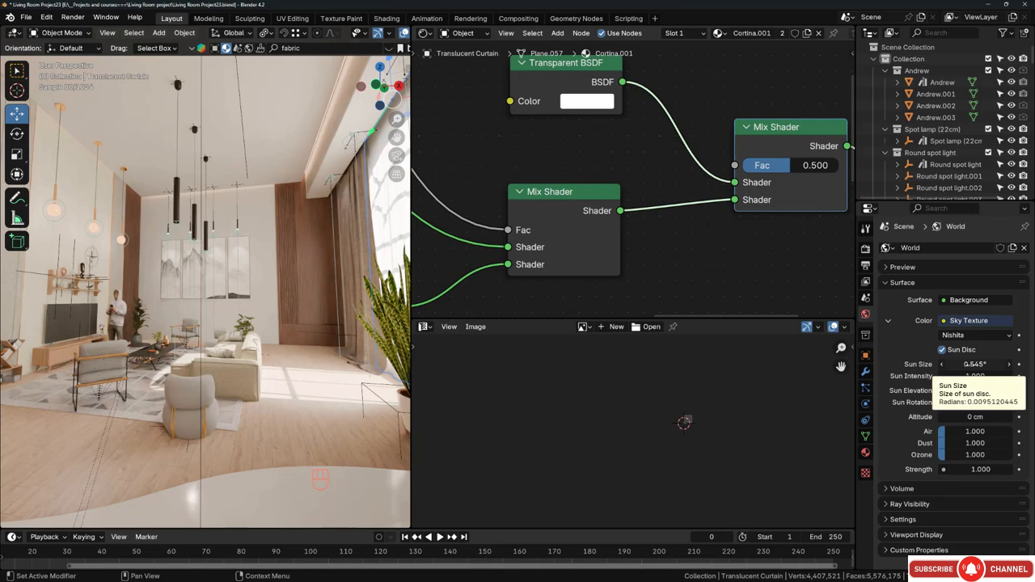
left_click(971, 364)
type("1")
key("Return")
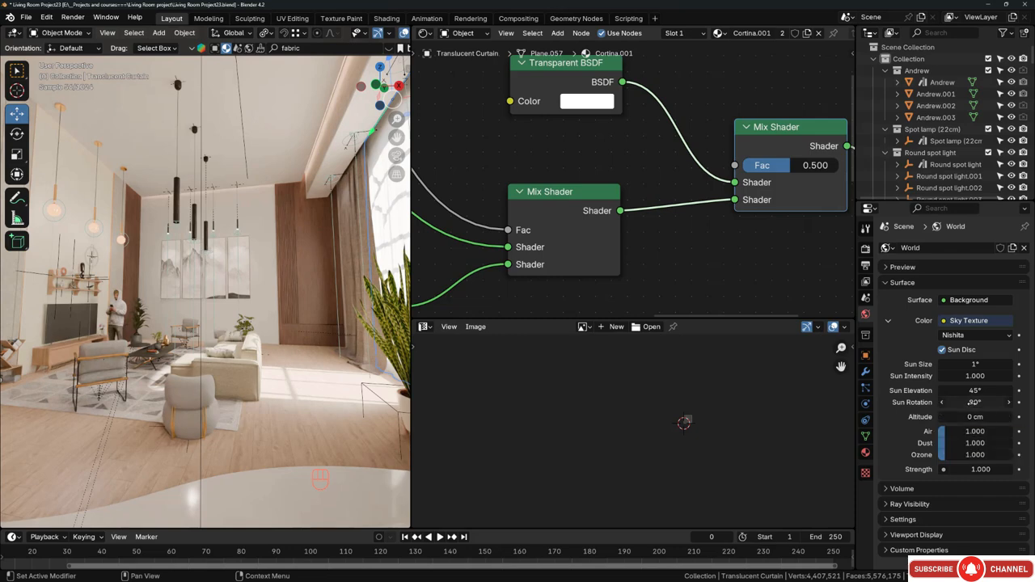
Set the Sky Texture's sun rotation to 80°.
left_click(969, 402)
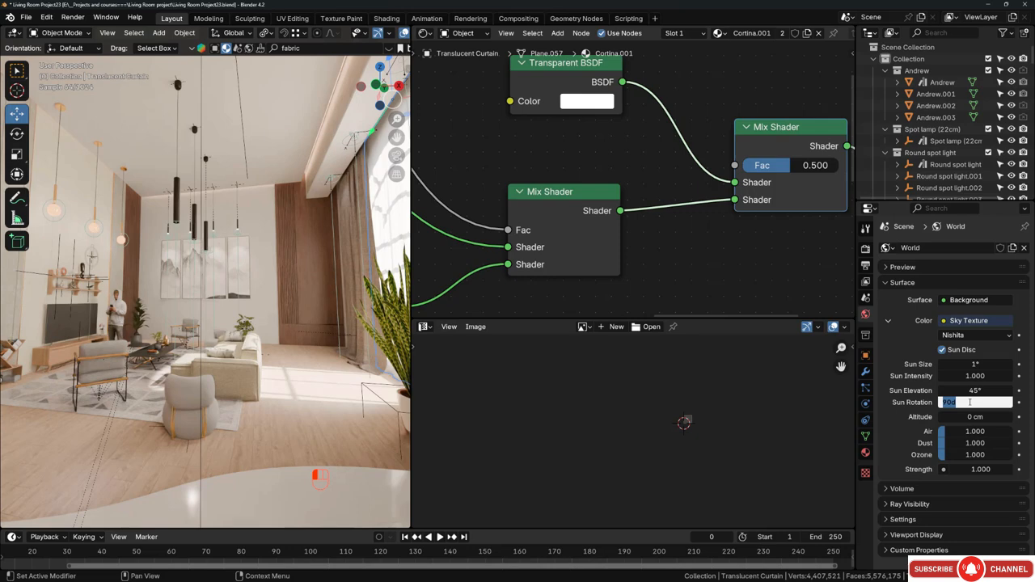
type("80")
key("Return")
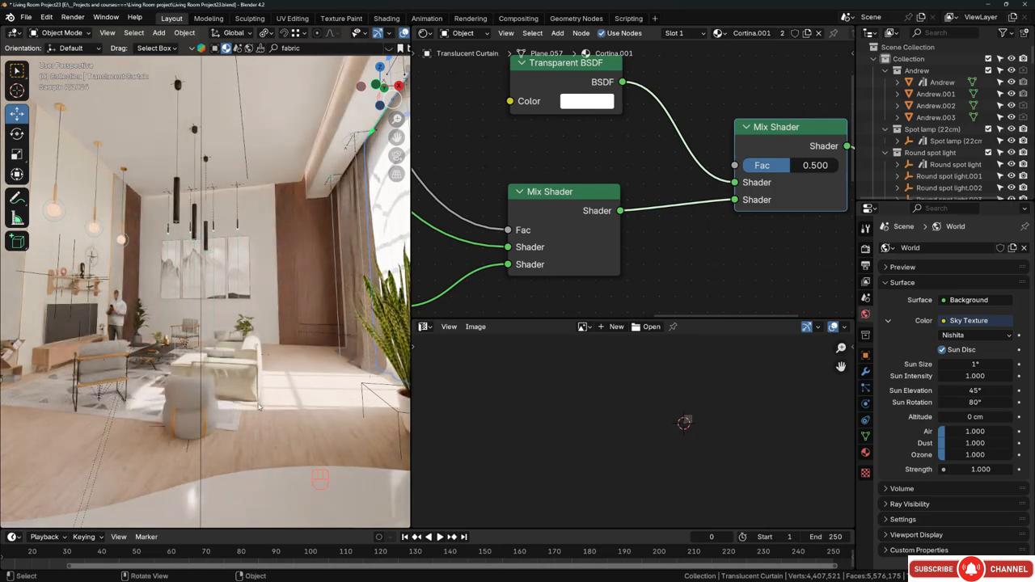
Set the Sky Texture's sun rotation to 60°.
left_click(980, 403)
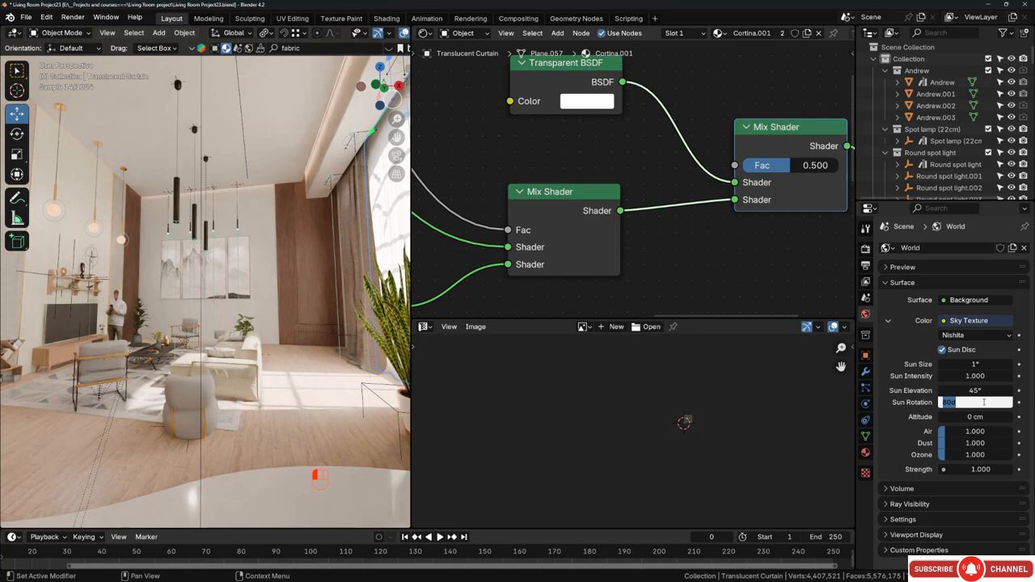
type("60")
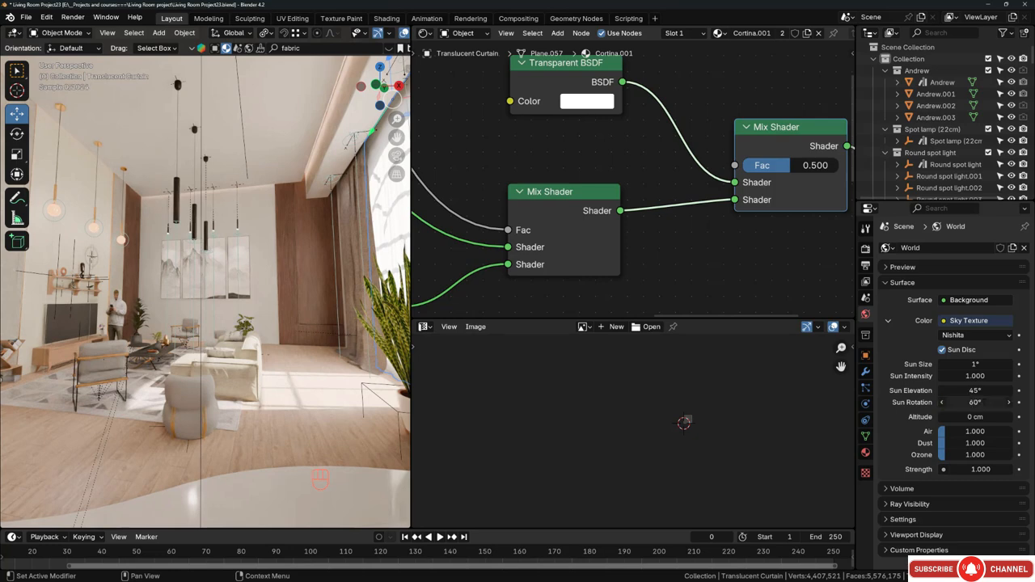
key("Return")
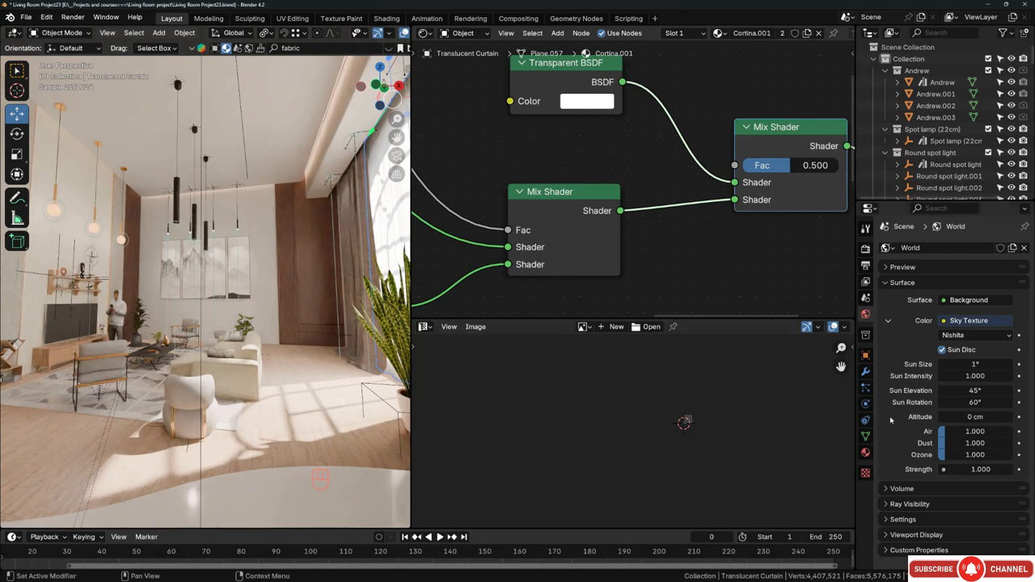
Try a strength of 0.2 for the world background.
left_click(967, 470)
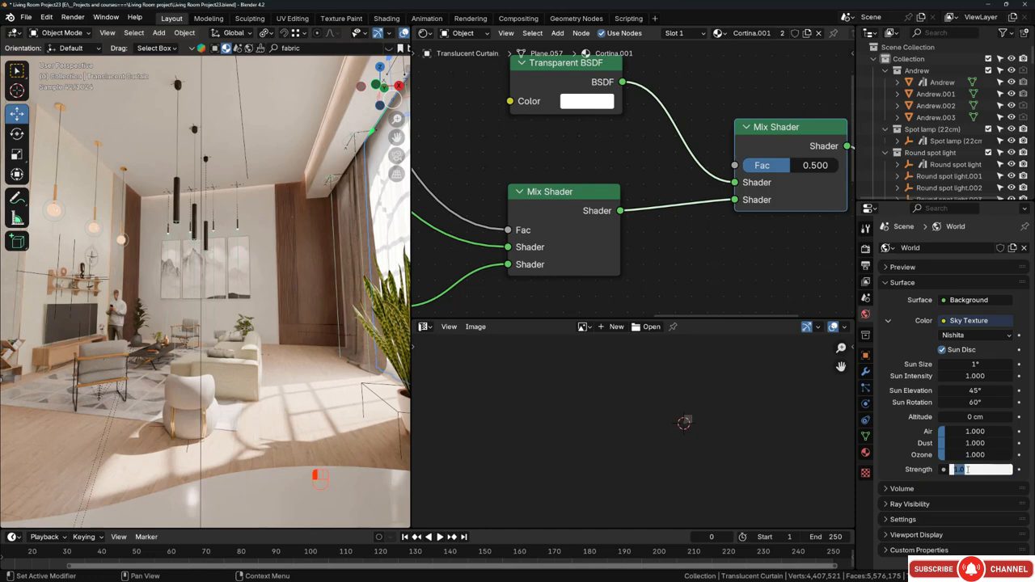
type("0.2")
key("Return")
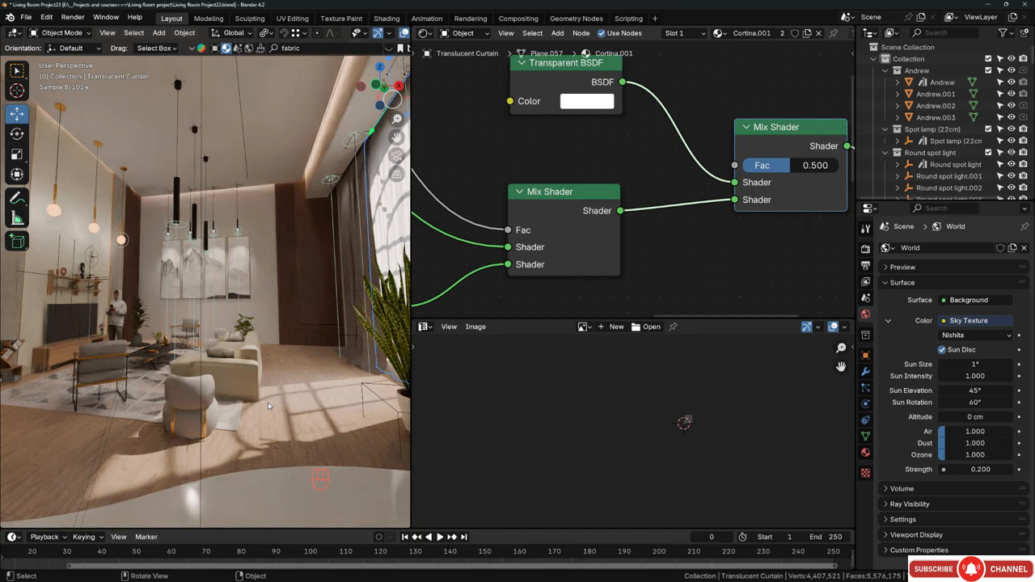
Set the world background's strength to 0.5.
left_click(962, 469)
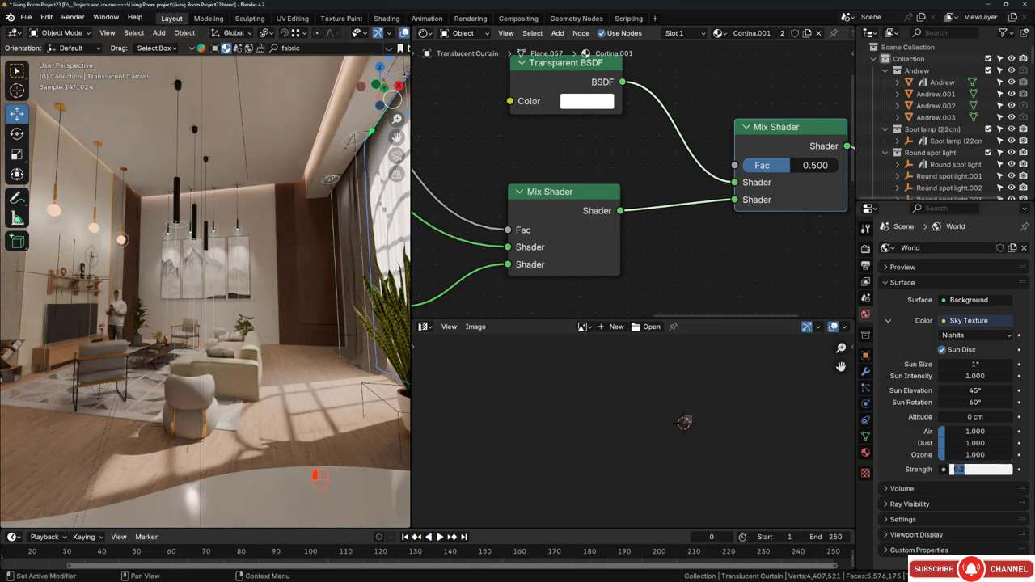
type("0.5")
key("Return")
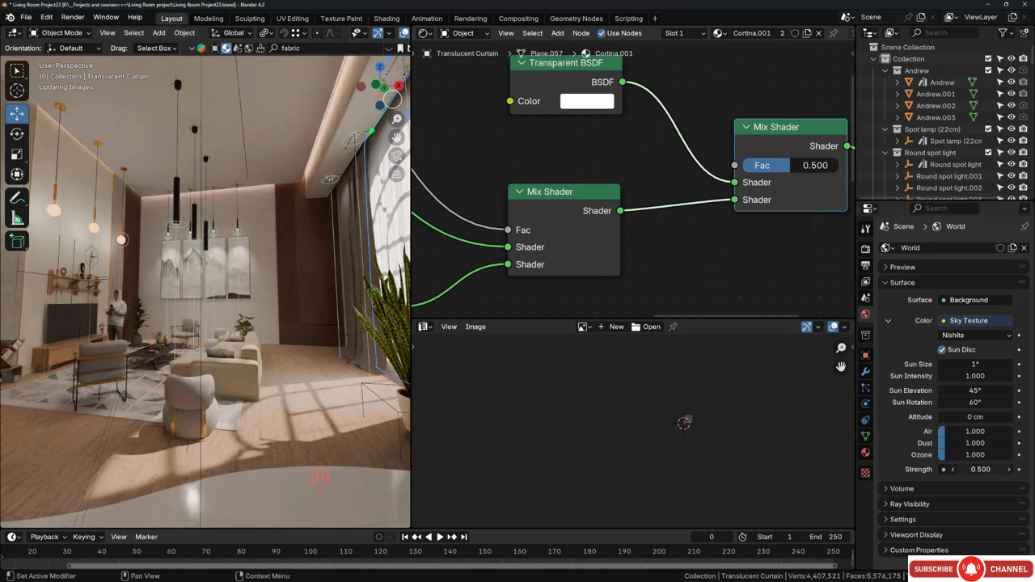
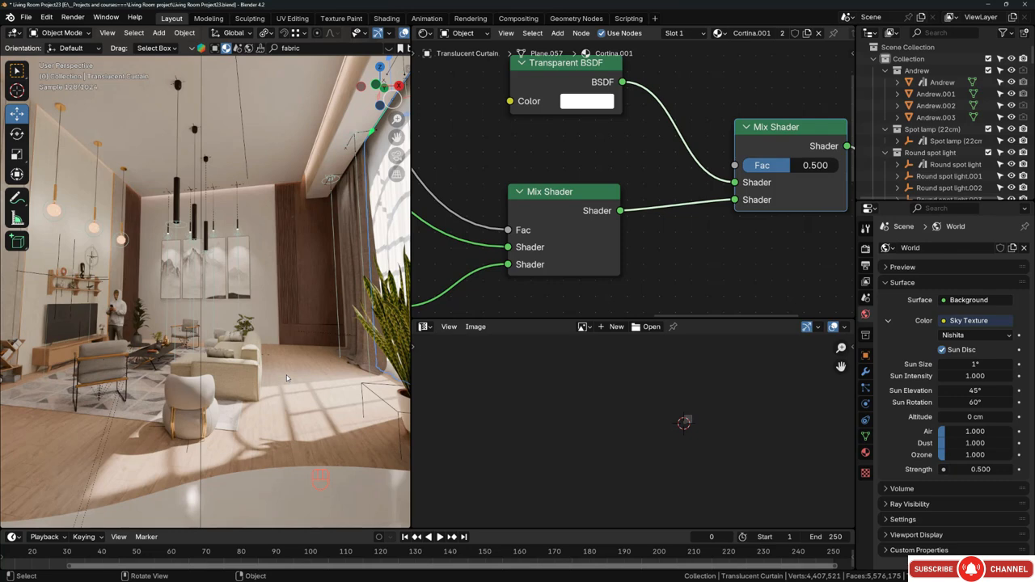
Walk through the room towards the curtained window and the sofa to examine the sunlight at the new strength.
key("shift+grave")
key("w")
key("a")
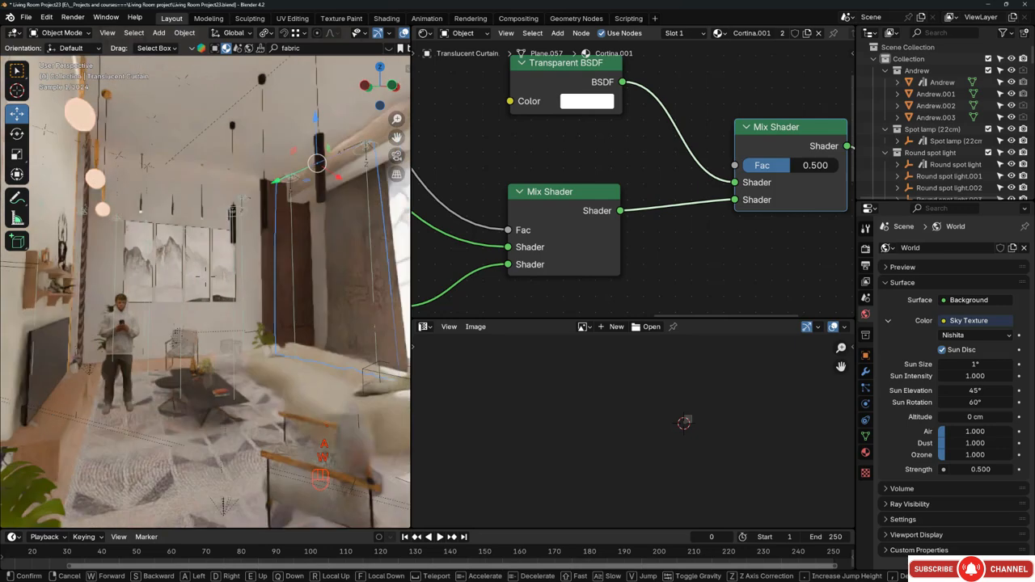
key("d")
left_click(290, 375)
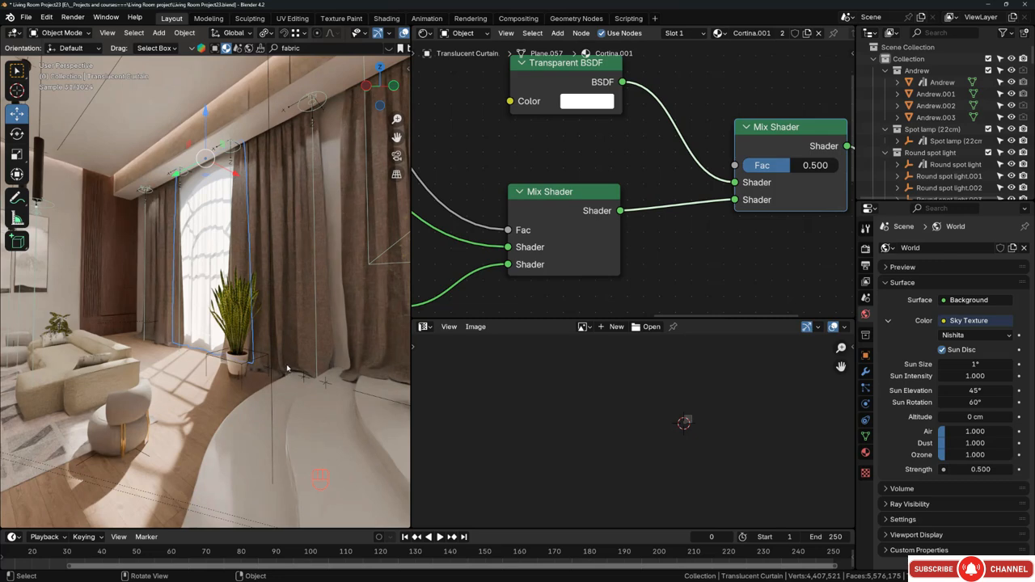
key("grave")
key("a")
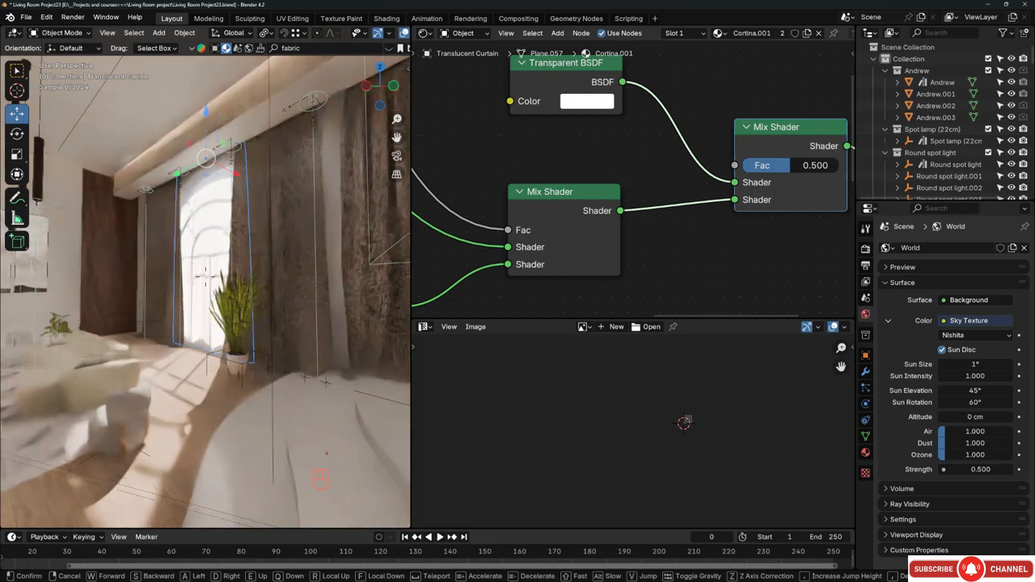
key("w")
key("d")
left_click(285, 354)
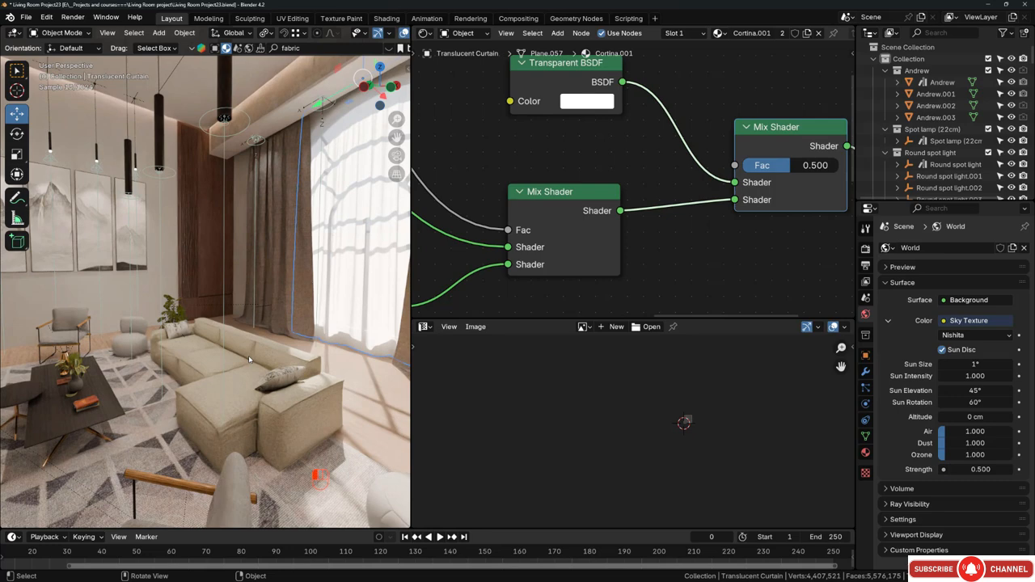
Set the saturation to 0.2 in the Hue/Saturation/Value node of the modular sofa's Fabric 124 material.
left_click(250, 360)
scroll(695, 186, "down", 13)
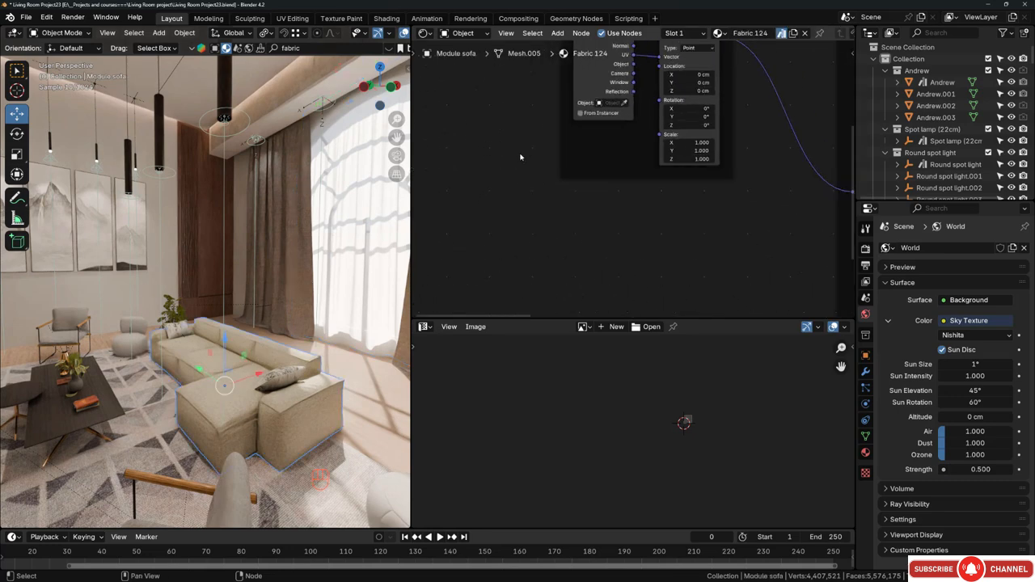
middle_click_drag(459, 52, 554, 235)
scroll(528, 188, "up", 6)
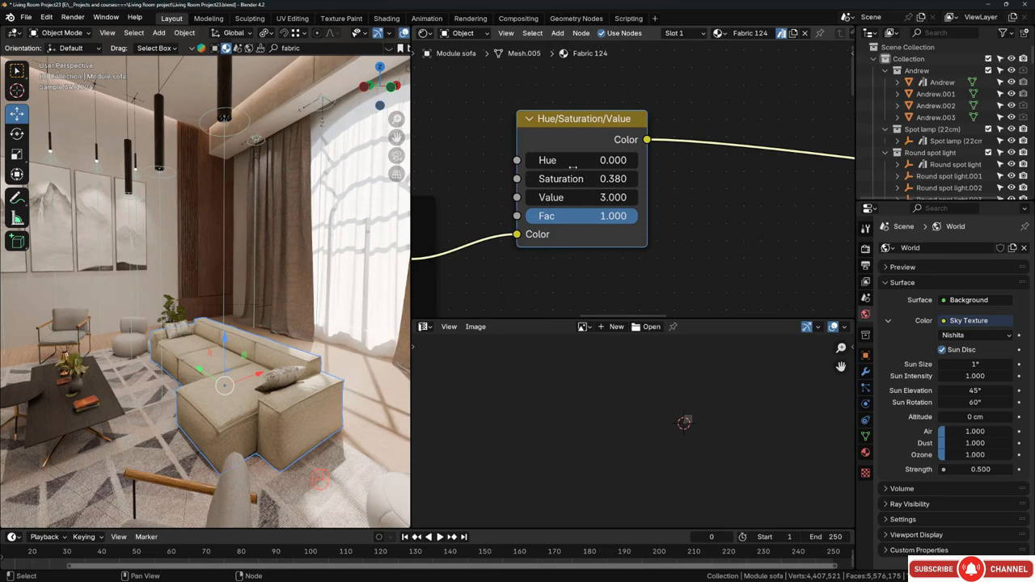
scroll(569, 161, "up", 1)
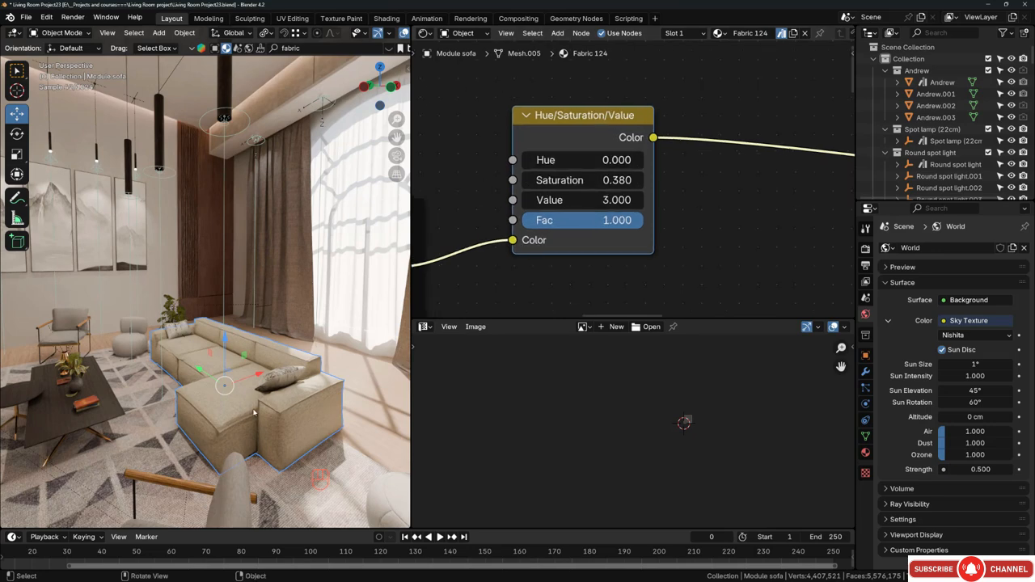
scroll(254, 412, "up", 3)
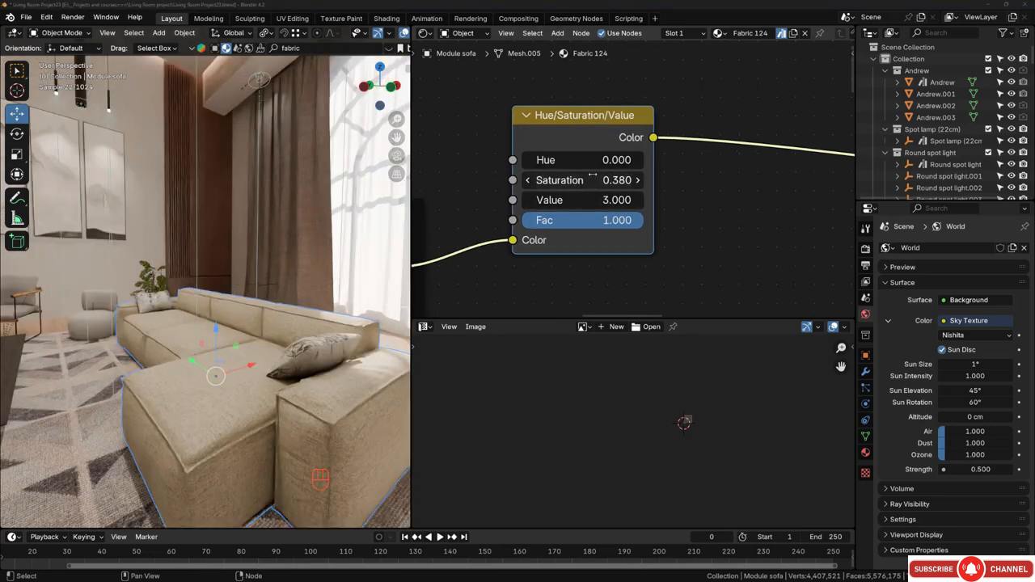
left_click(595, 182)
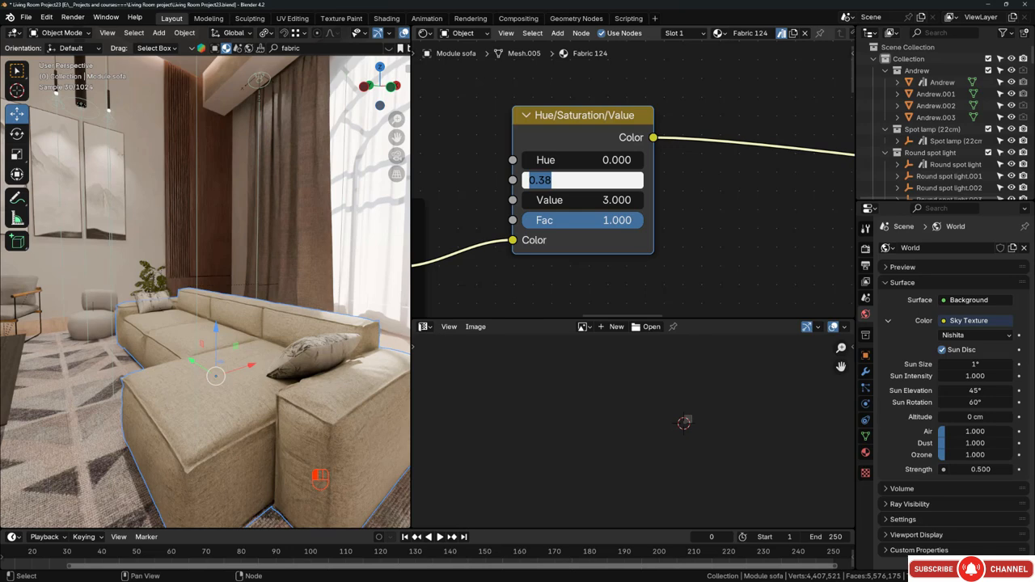
type("0.2")
key("Return")
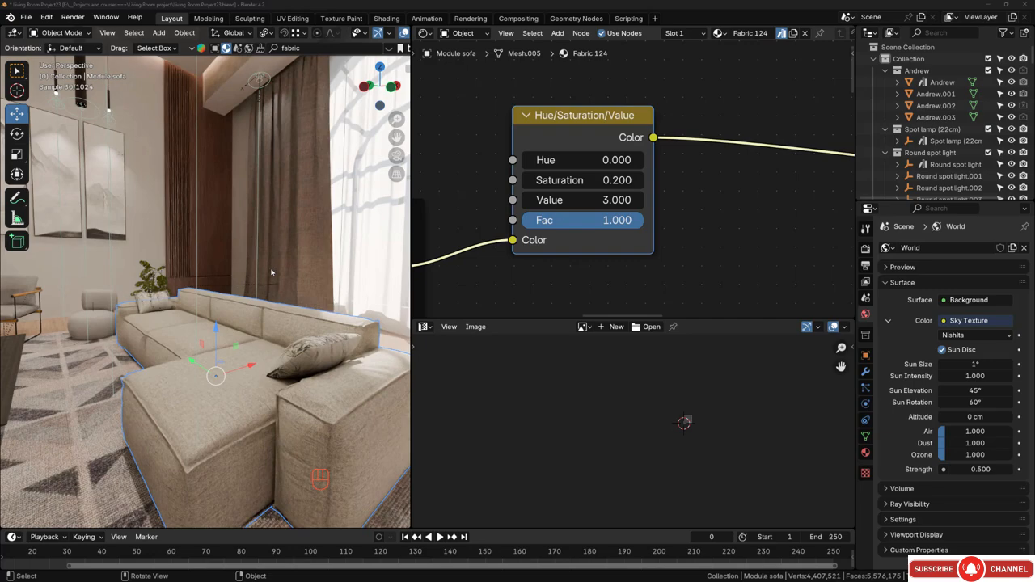
Walk around the sofa to a view looking back towards the dining area to examine the fabric and lighting.
left_click_drag(411, 183, 413, 183)
key("shift+grave")
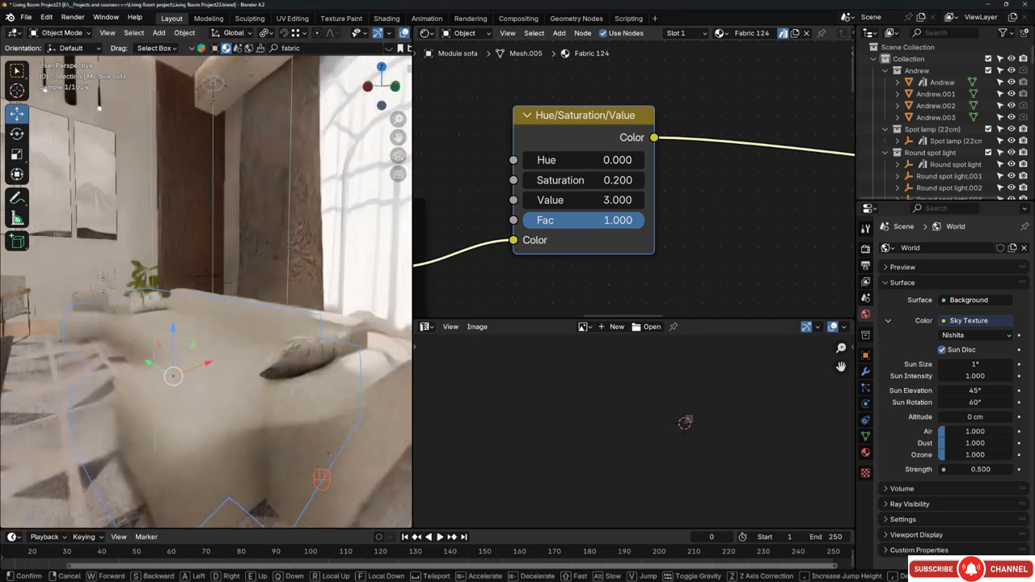
key("s")
key("a")
key("a")
key("w")
key("a")
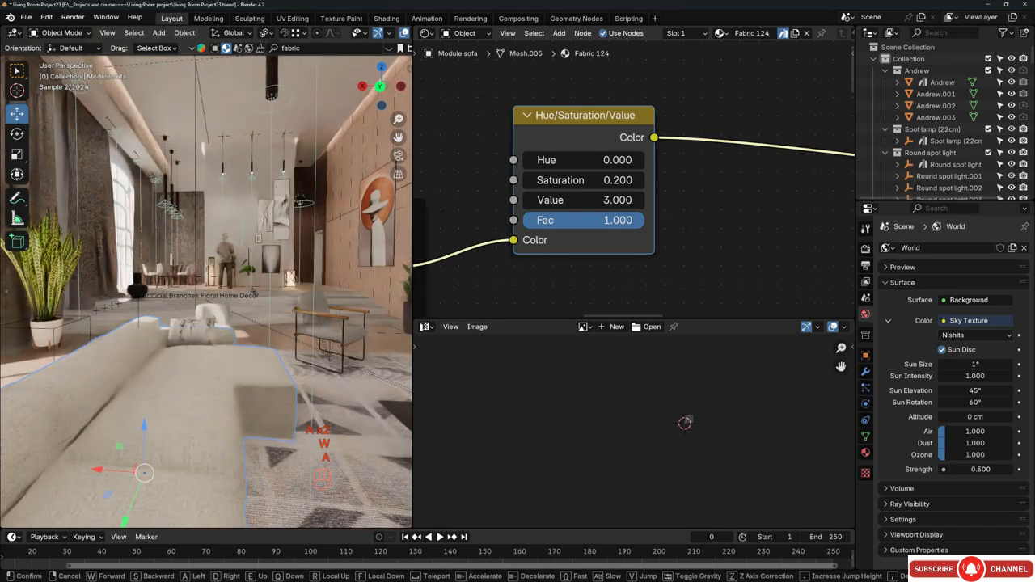
left_click(238, 309)
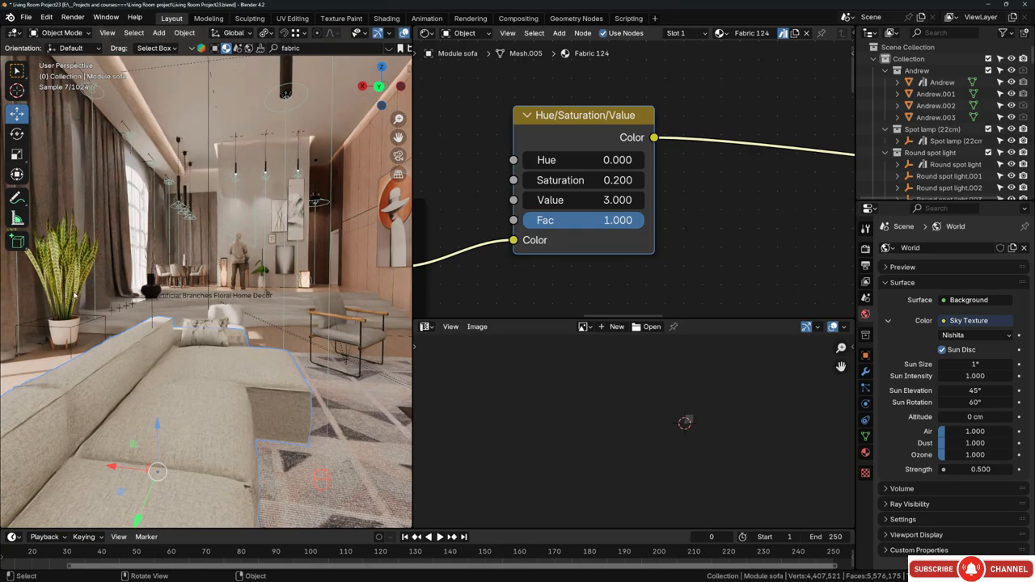
Switch the 3D view to solid shading and look through the scene camera.
left_click(286, 297)
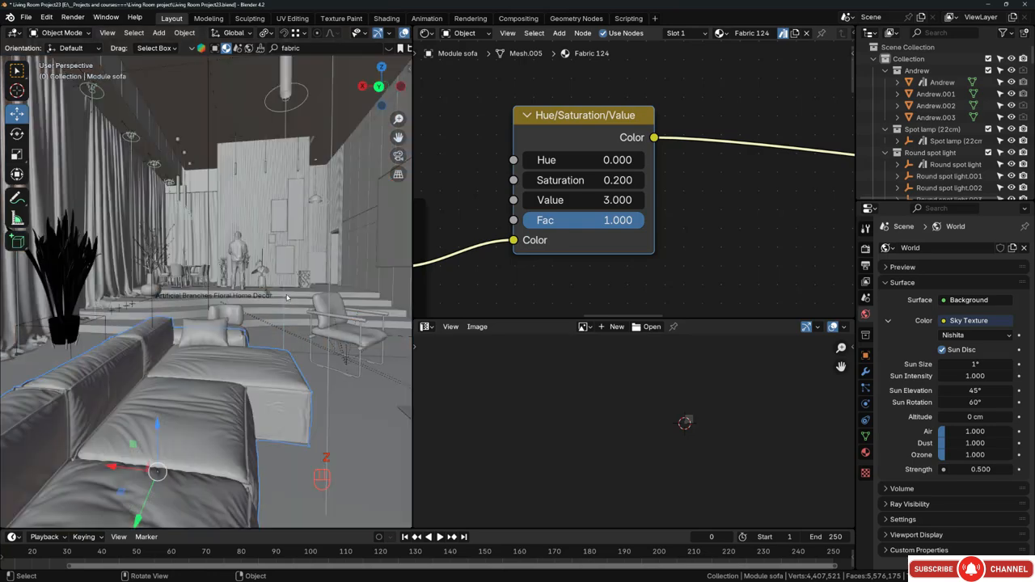
middle_click_drag(275, 297, 306, 301)
key("KP_0")
Walk the camera from the wall picture back to a wide view of the living room with the pendant lamps, armchair and sofa.
key("shift+grave")
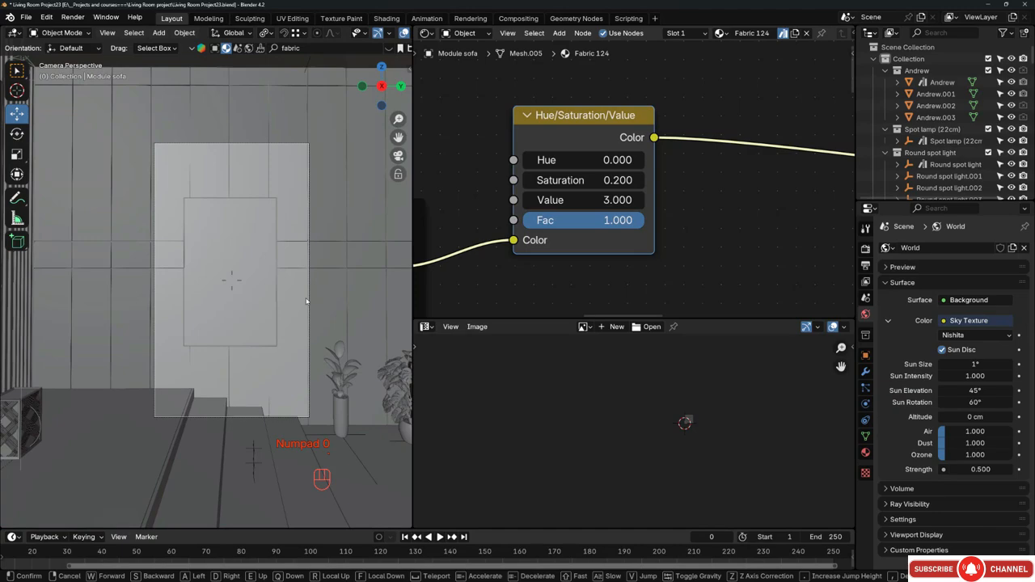
key("a")
key("w")
key("s")
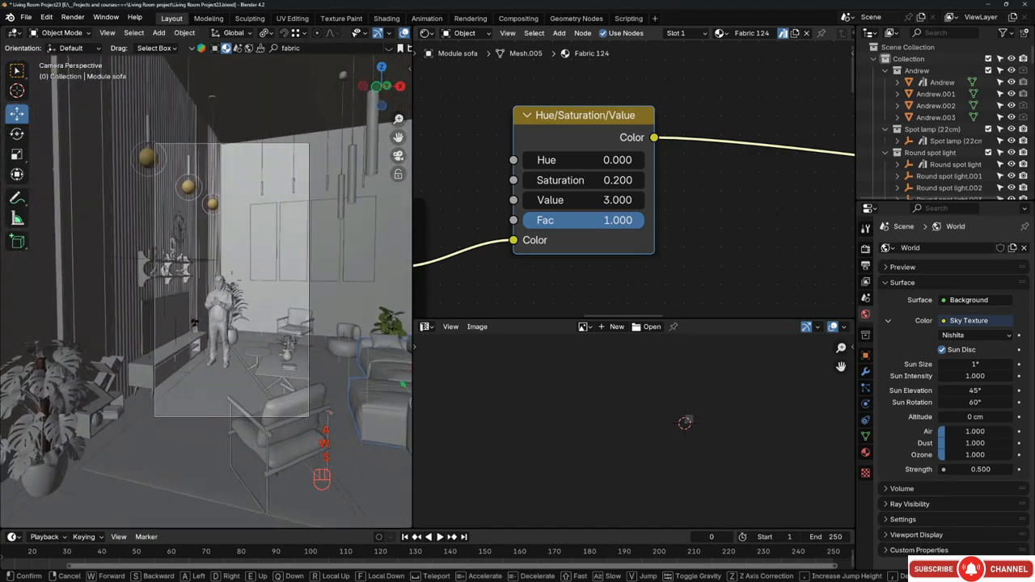
key("d")
key("d")
key("a")
key("q")
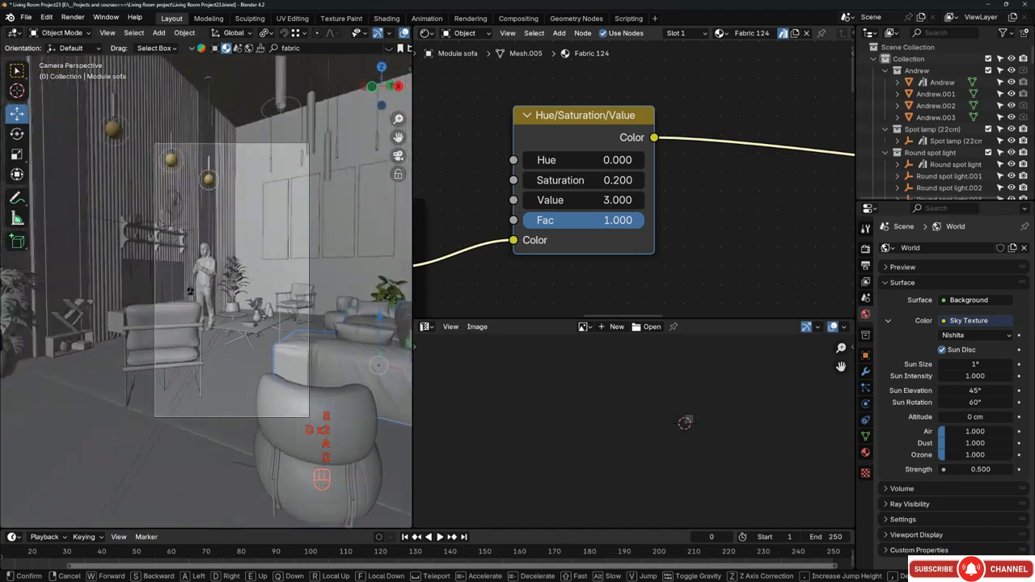
key("d")
key("s")
key("a")
key("s")
key("s")
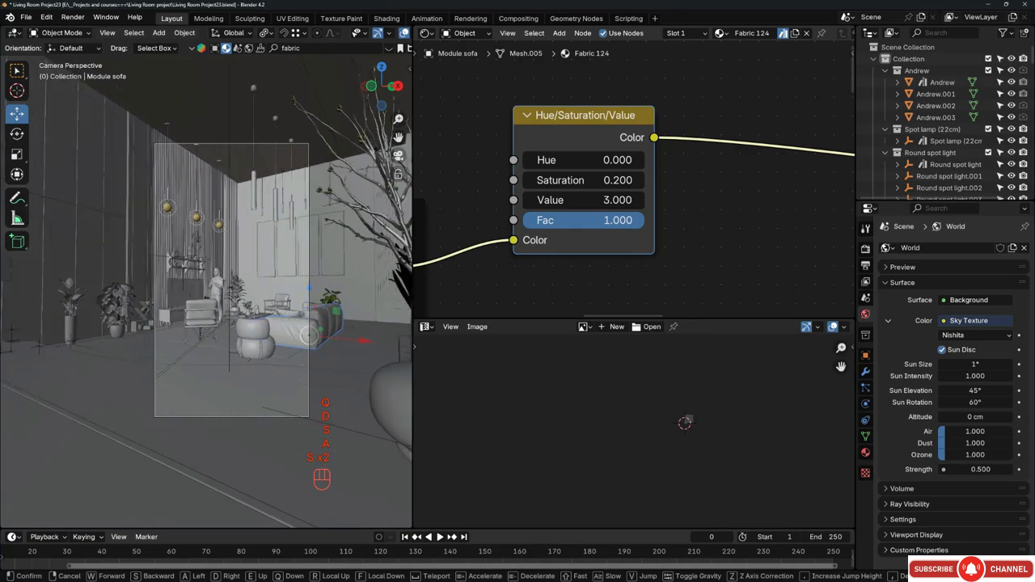
key("a")
key("a")
key("a")
key("d")
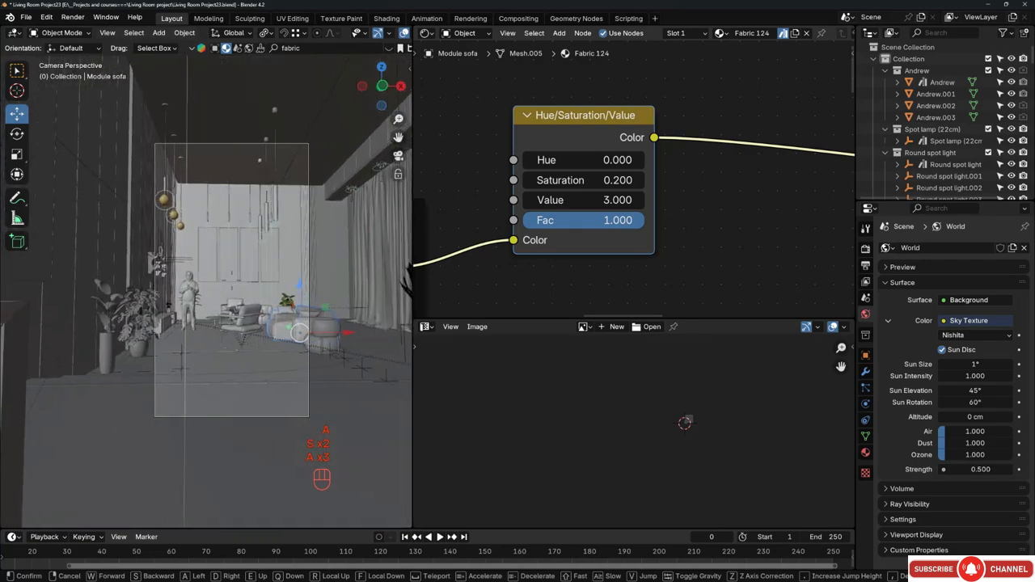
key("a")
key("w")
key("a")
key("s")
key("d")
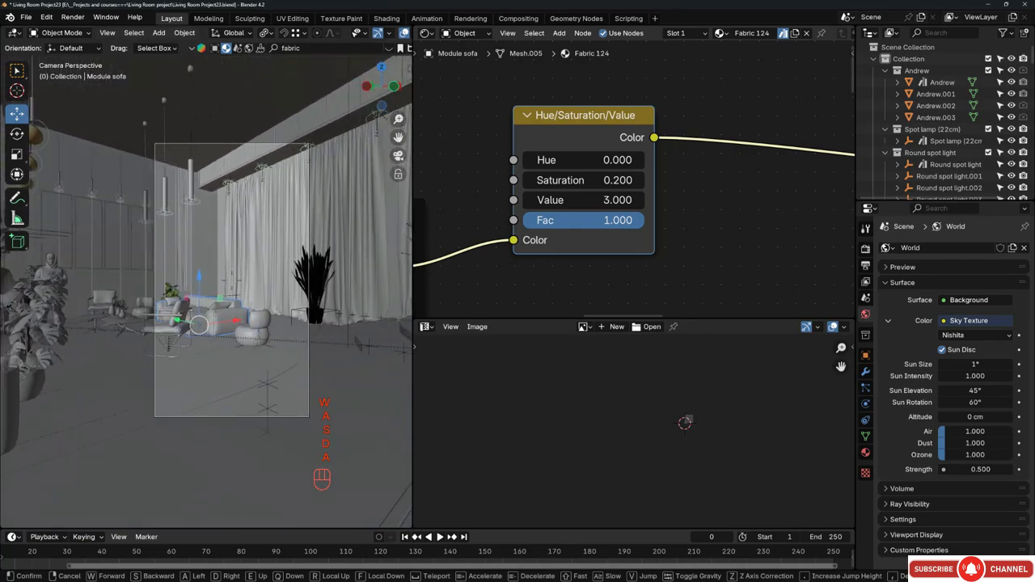
key("a")
key("d")
key("d")
key("d")
key("d")
key("w")
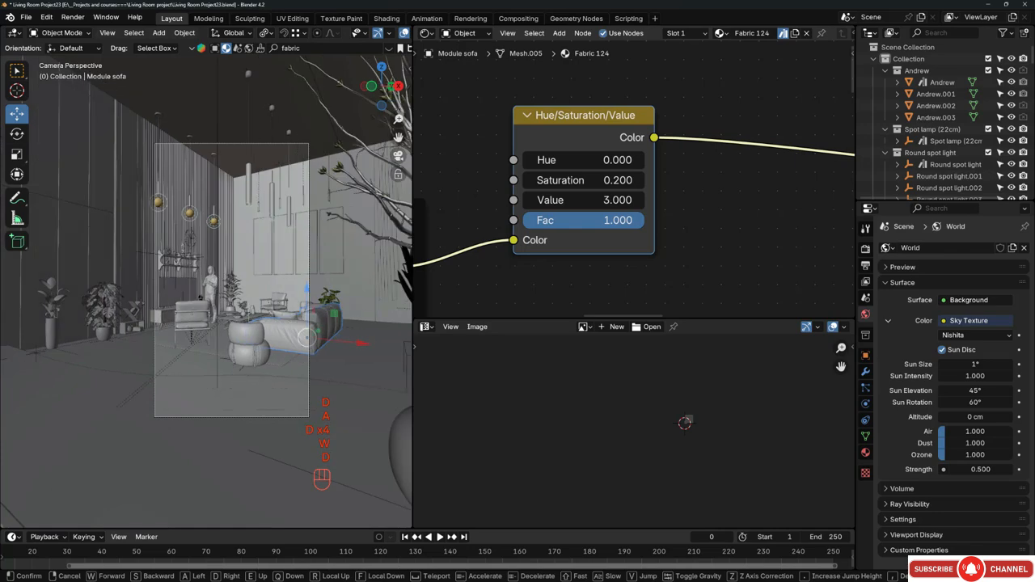
key("d")
key("w")
key("a")
key("s")
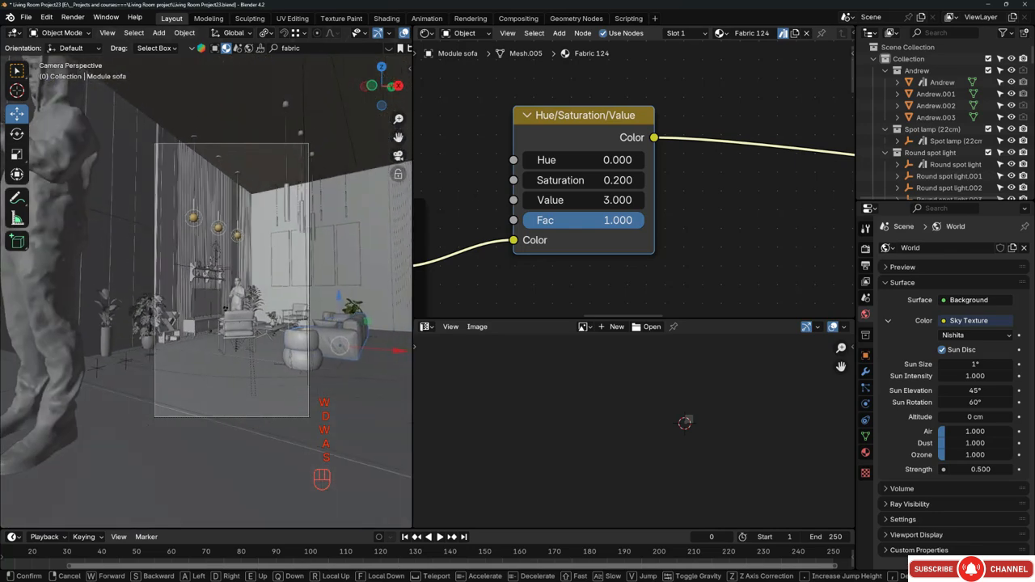
left_click(306, 301)
Move the camera forward and slightly up past the foreground figure to frame the TV wall and seating area.
key("shift+grave")
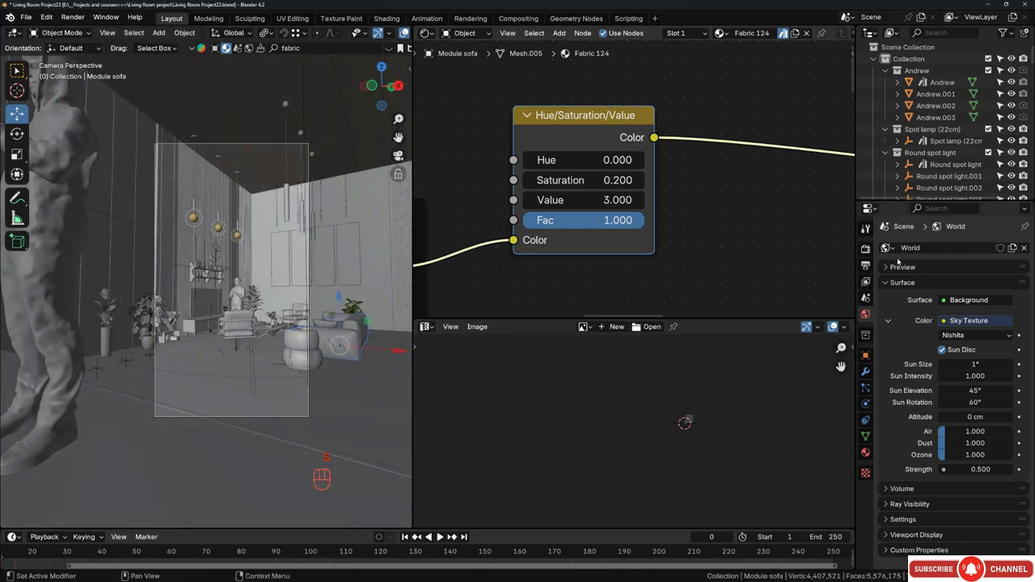
key("w")
key("e")
left_click(207, 291)
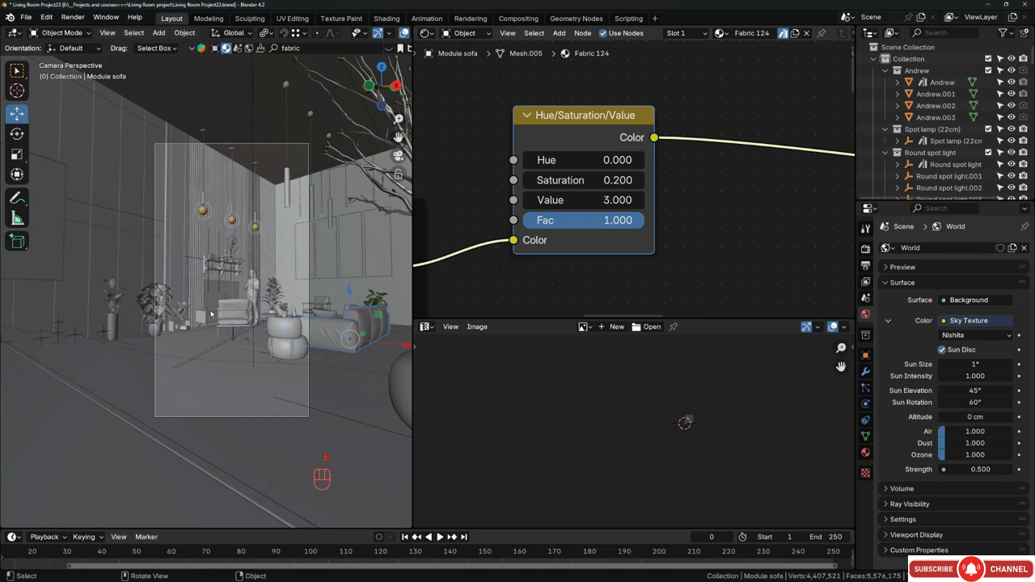
Examine the scene's output format settings and the Cycles sampling and render settings.
left_click(865, 250)
left_click(865, 265)
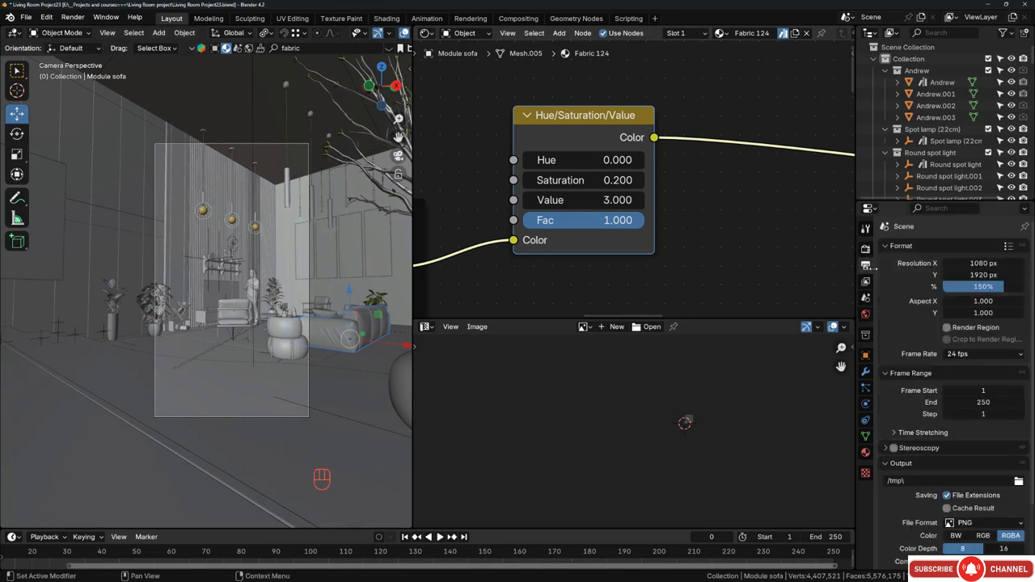
left_click(866, 250)
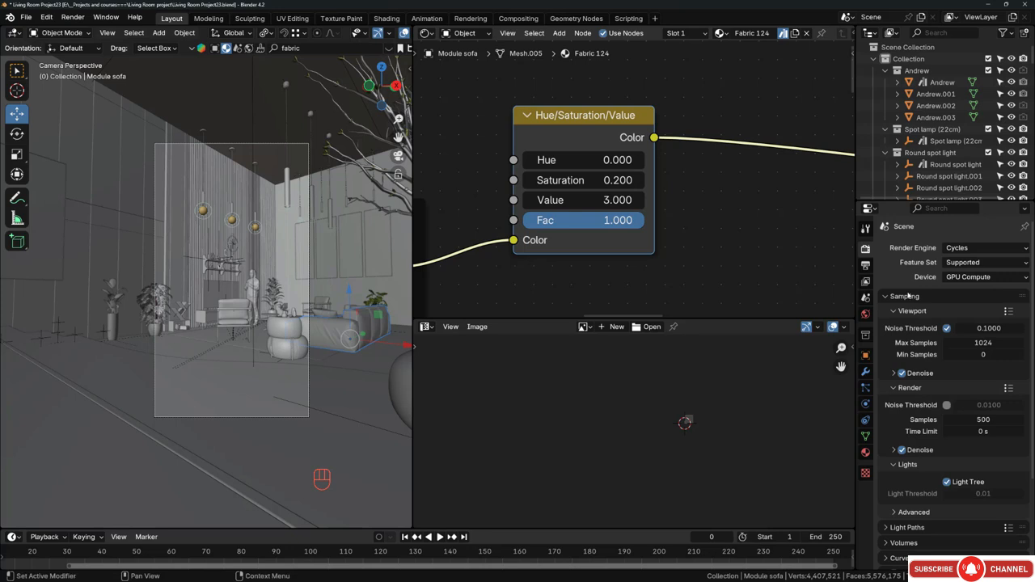
scroll(906, 449, "down", 4)
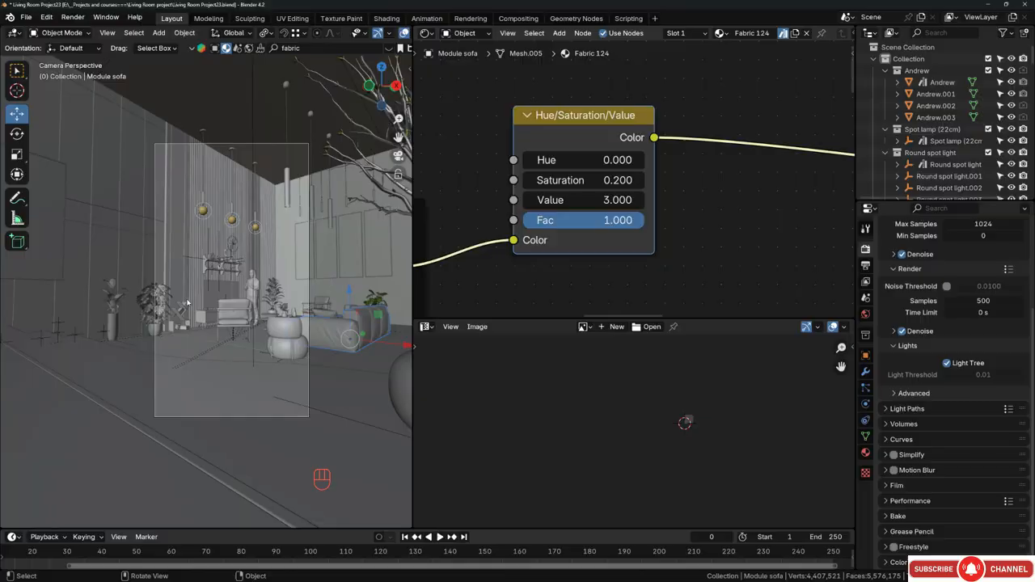
Render the current camera view and examine the TV wall, seating, floor and pendant lamps in the result.
key("F12")
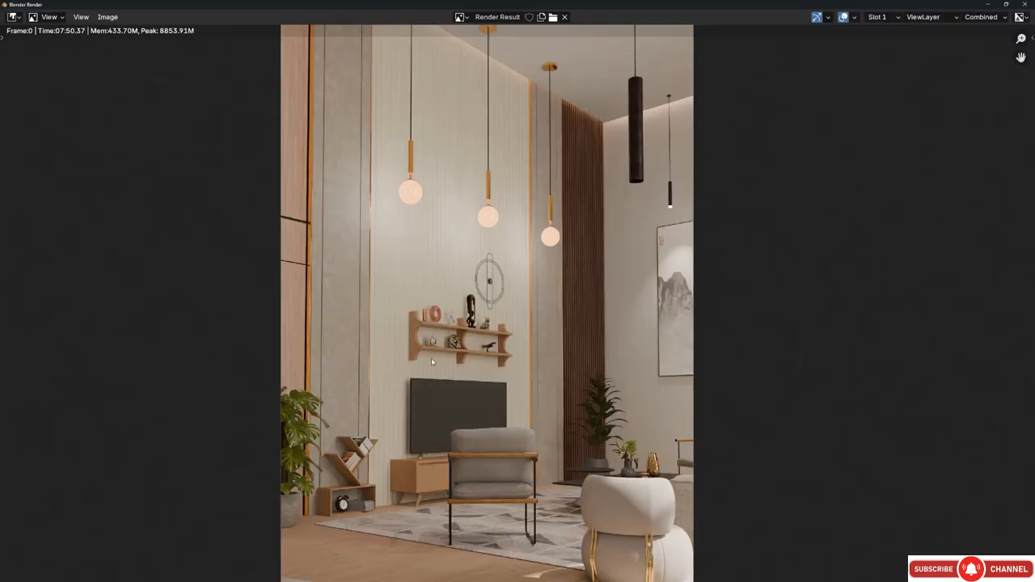
middle_click_drag(513, 235, 518, 307)
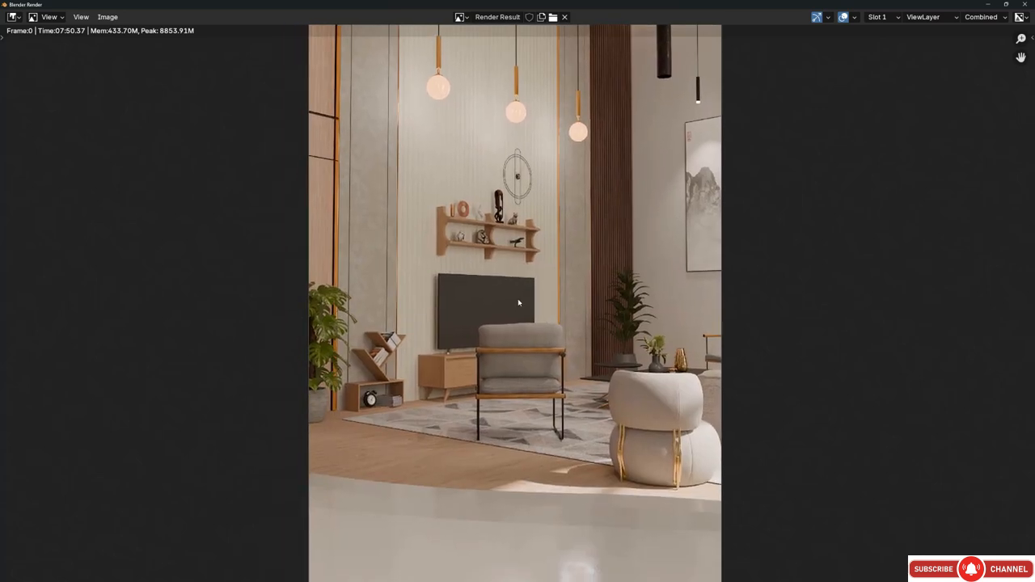
scroll(519, 302, "up", 2)
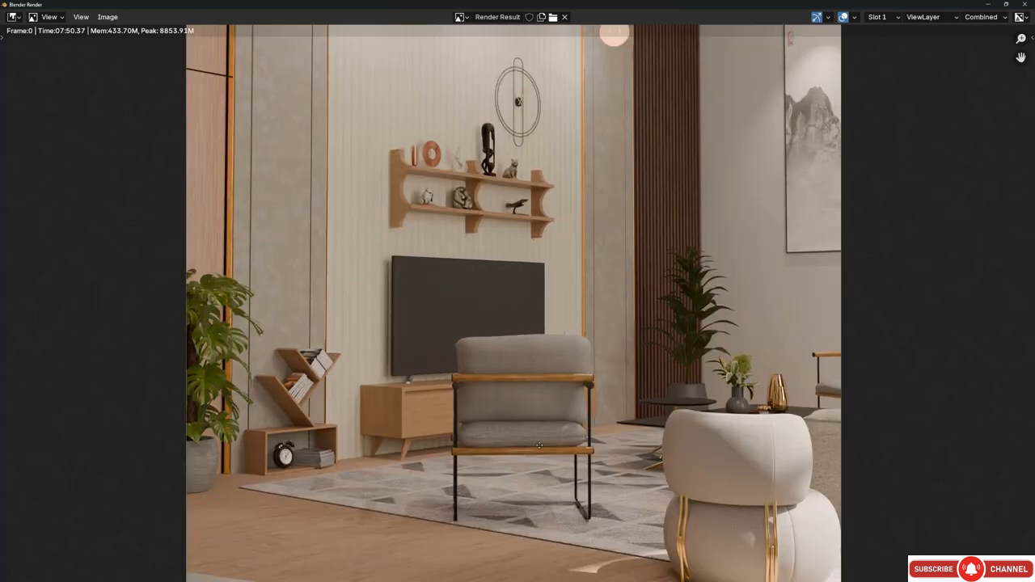
middle_click_drag(539, 445, 543, 249)
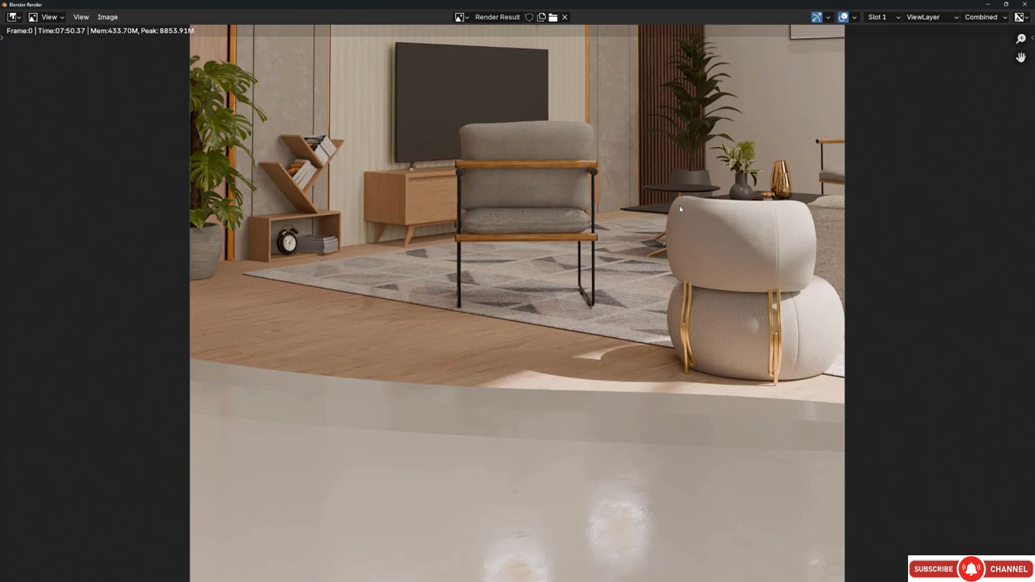
middle_click_drag(676, 258, 666, 397)
middle_click_drag(680, 164, 676, 365)
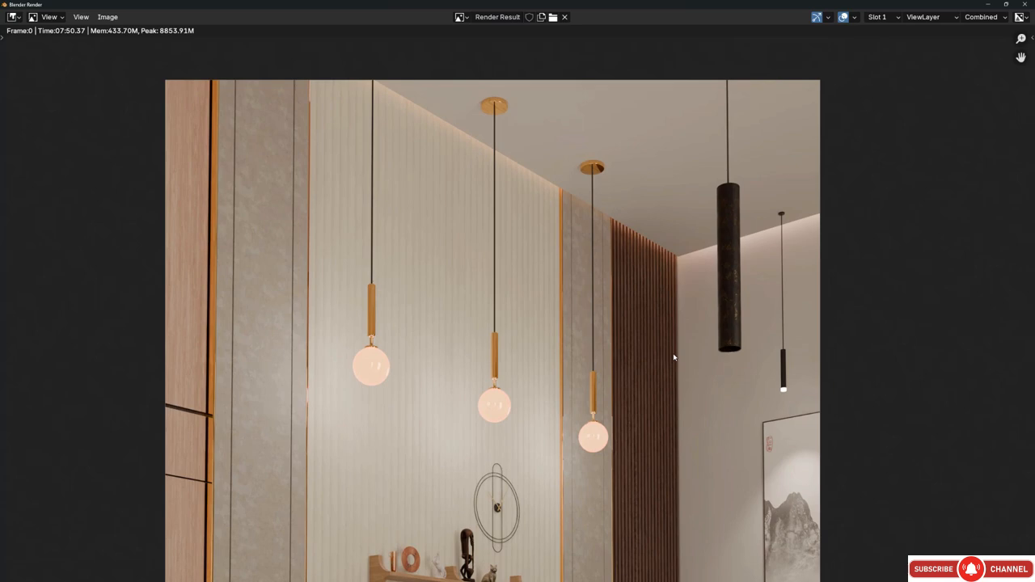
Save the render as Natural Lighting_Image1.png in the Living Room project folder and close the render window.
left_click(108, 16)
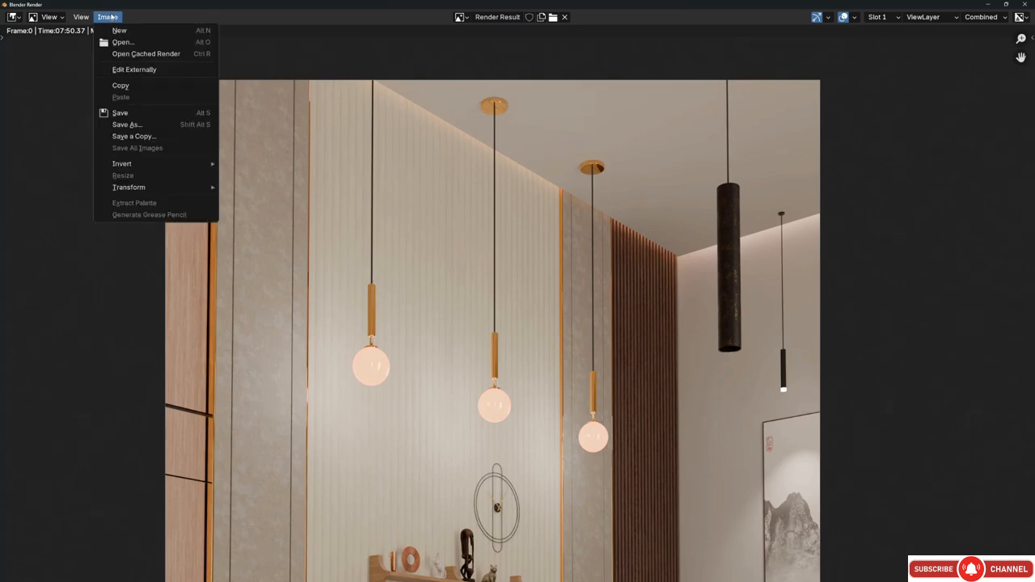
left_click(145, 126)
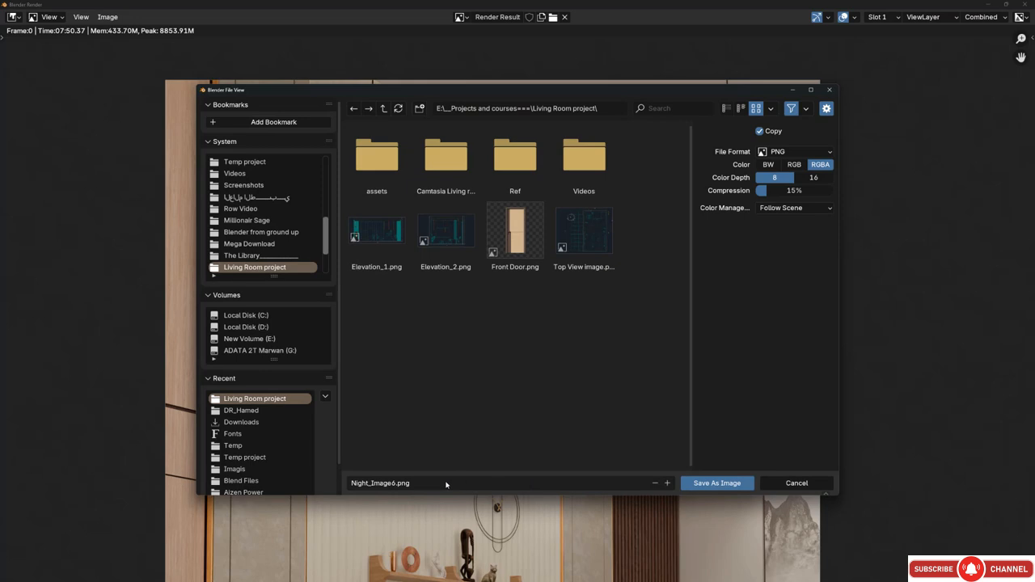
left_click(370, 484)
left_click_drag(351, 484, 369, 484)
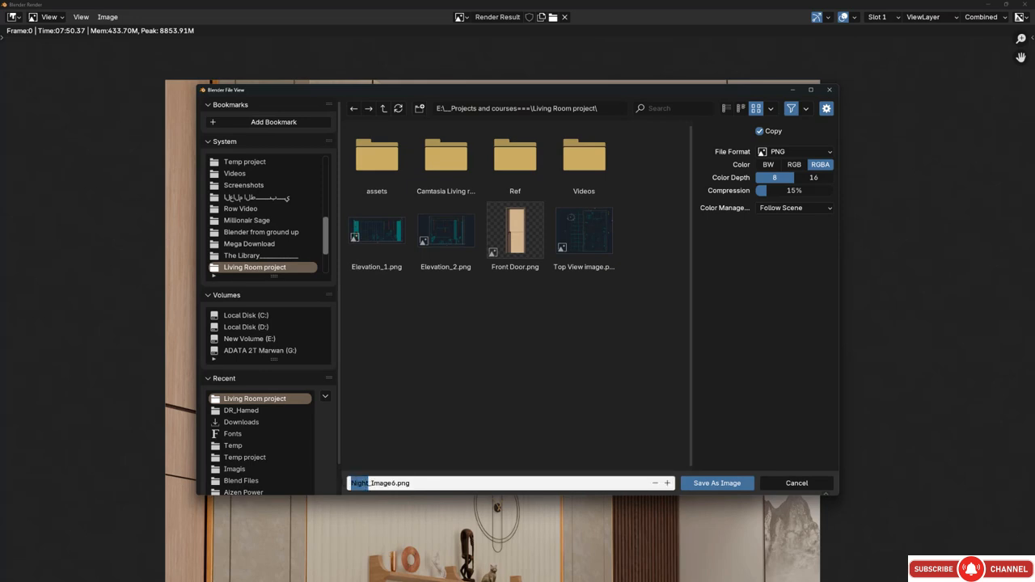
key("BackSpace")
type("Natural Lighting")
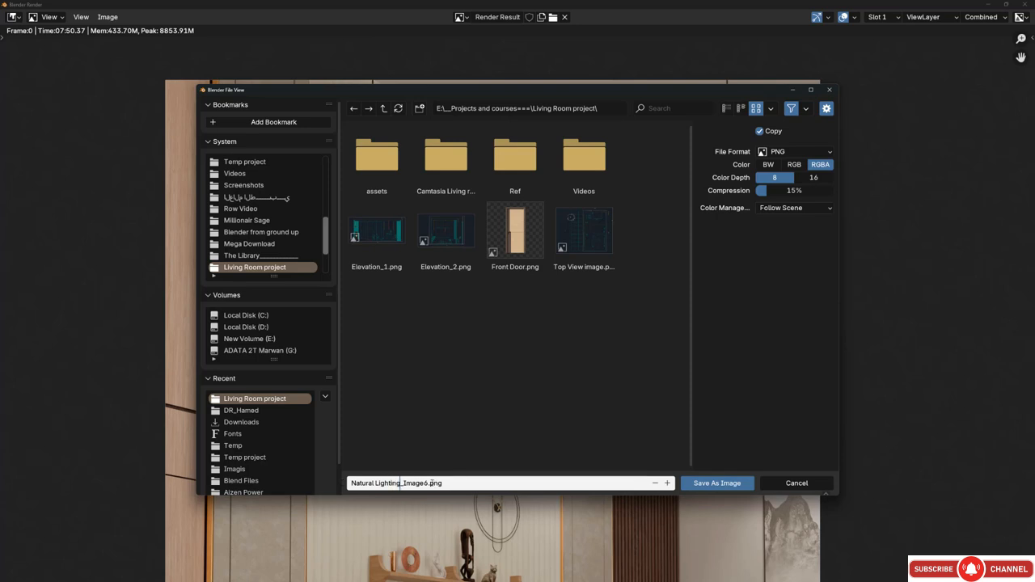
left_click_drag(423, 483, 428, 483)
type("1")
left_click(718, 483)
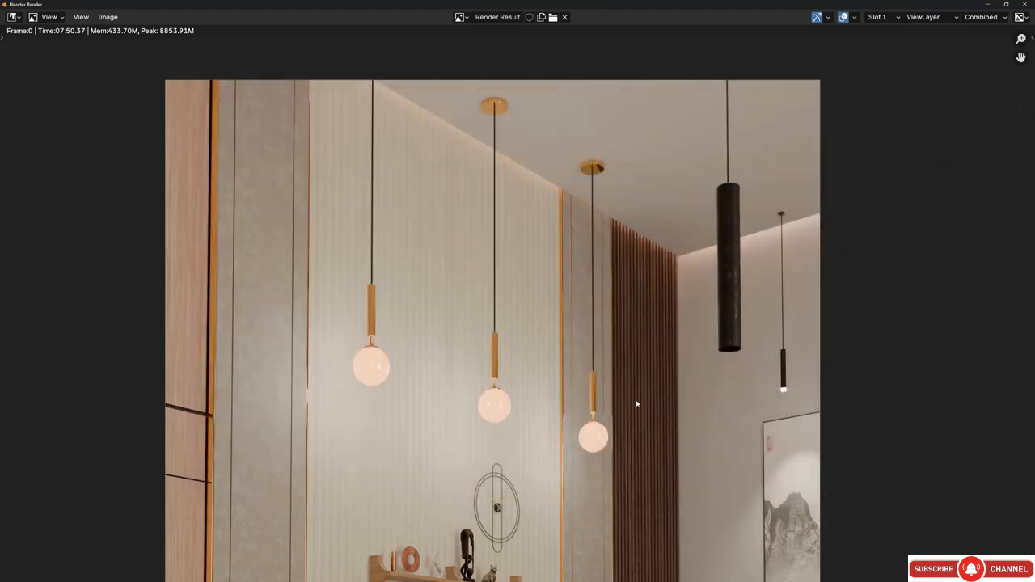
left_click(1028, 6)
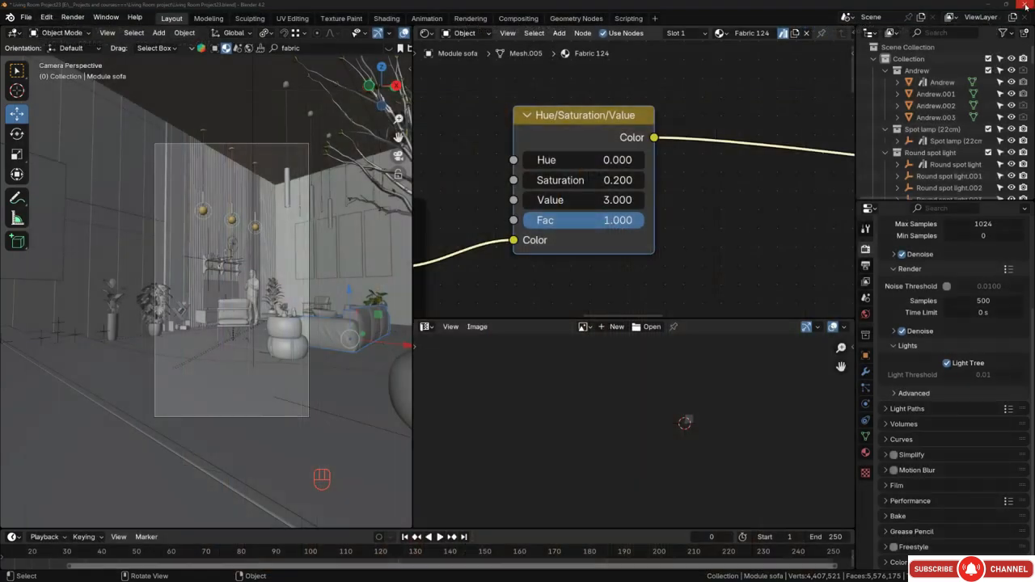
Widen the 3D view and walk the camera around the seating area to behind the sofa, facing the TV wall.
left_click_drag(413, 290, 802, 307)
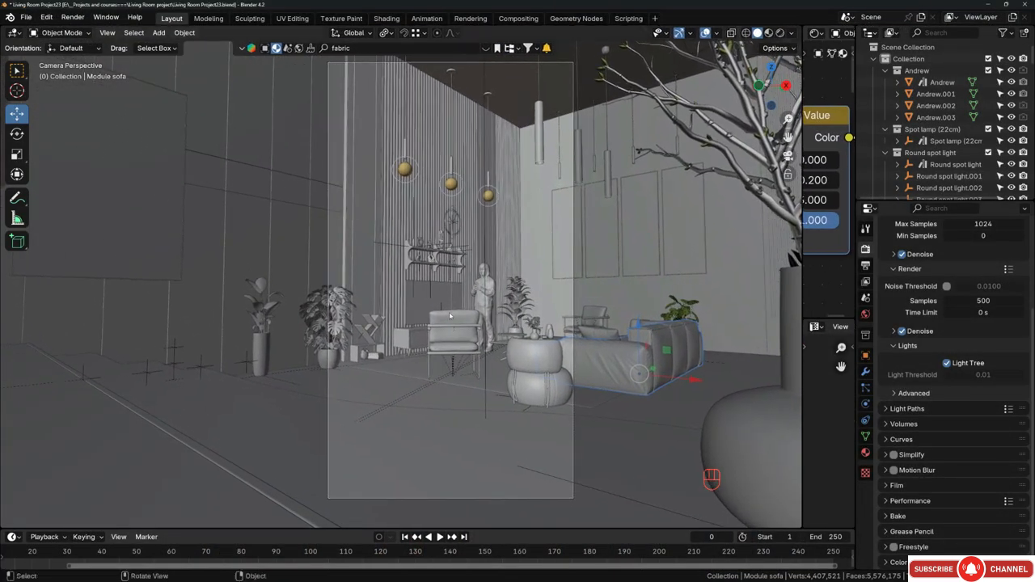
key("shift+grave")
key("w")
key("w")
key("d")
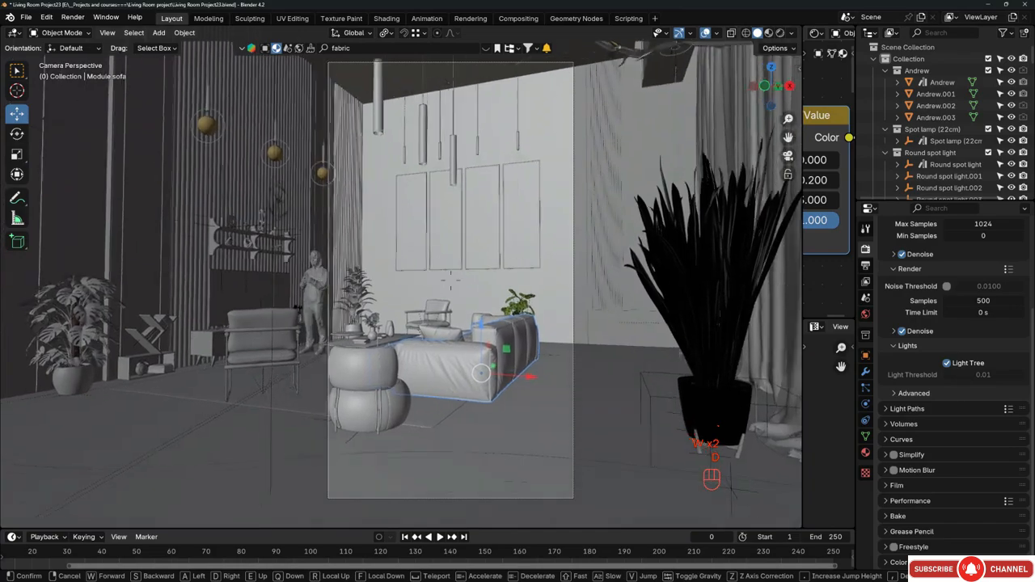
key("d")
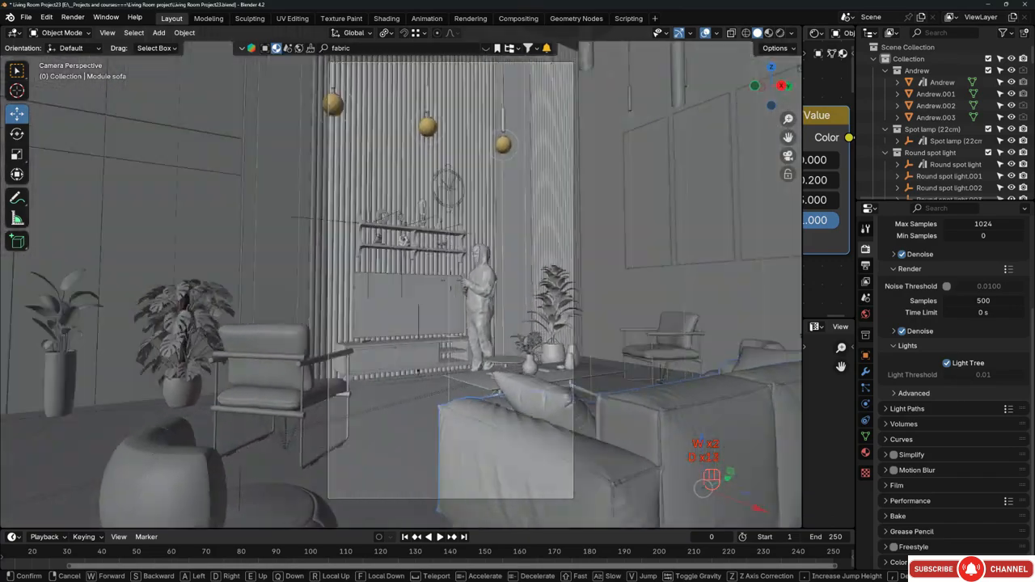
key("d")
key("s")
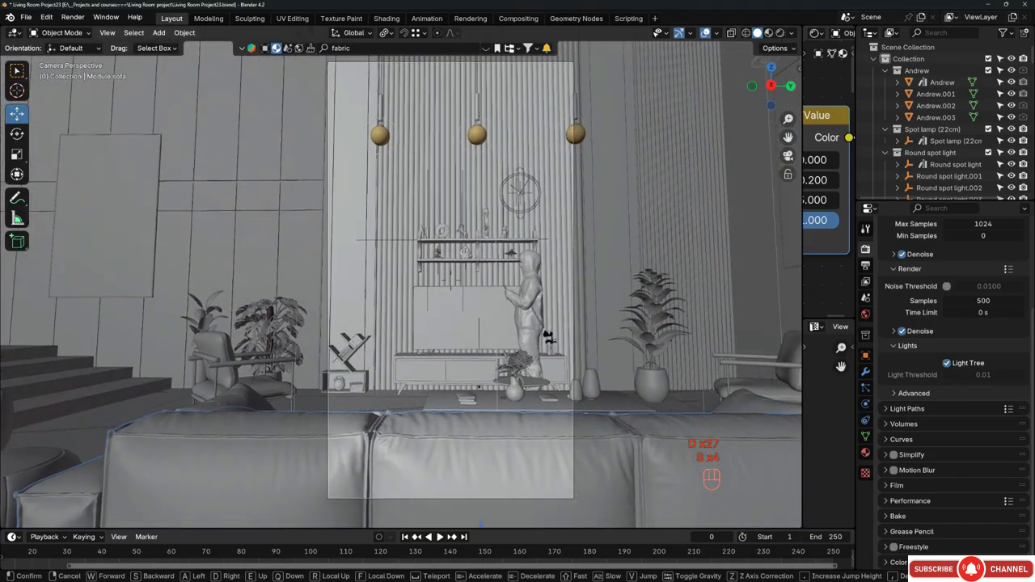
key("s")
key("d")
key("s")
key("a")
key("s")
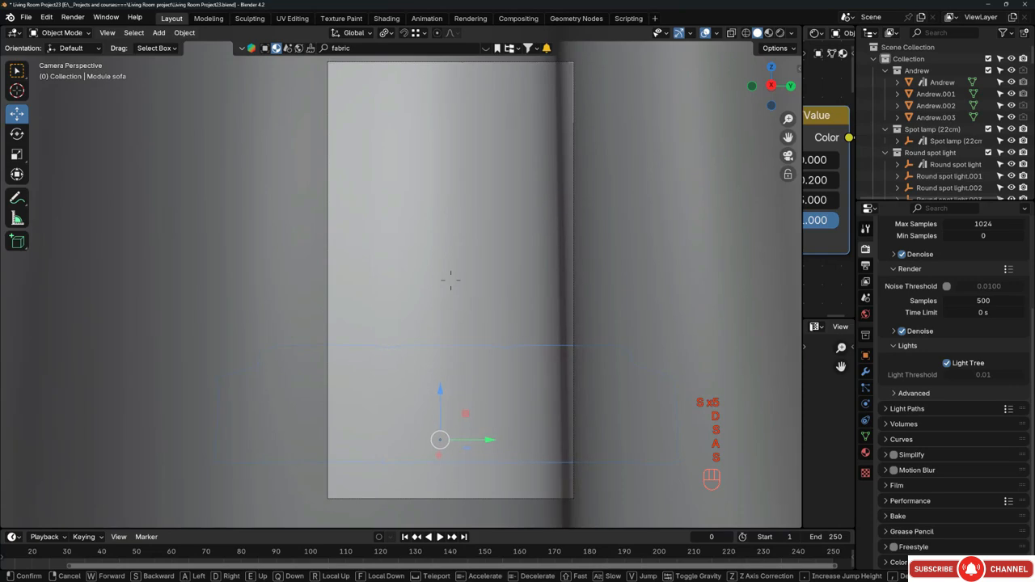
Centre the camera on the TV wall and pendant lamps from behind the sofa, raising it slightly above the backrest.
key("w")
key("a")
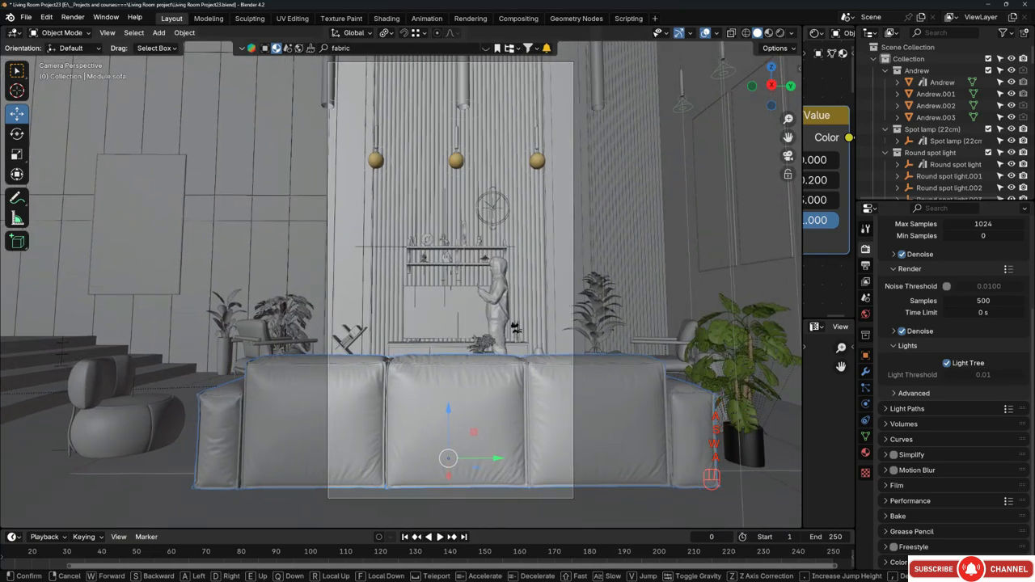
key("a")
key("a")
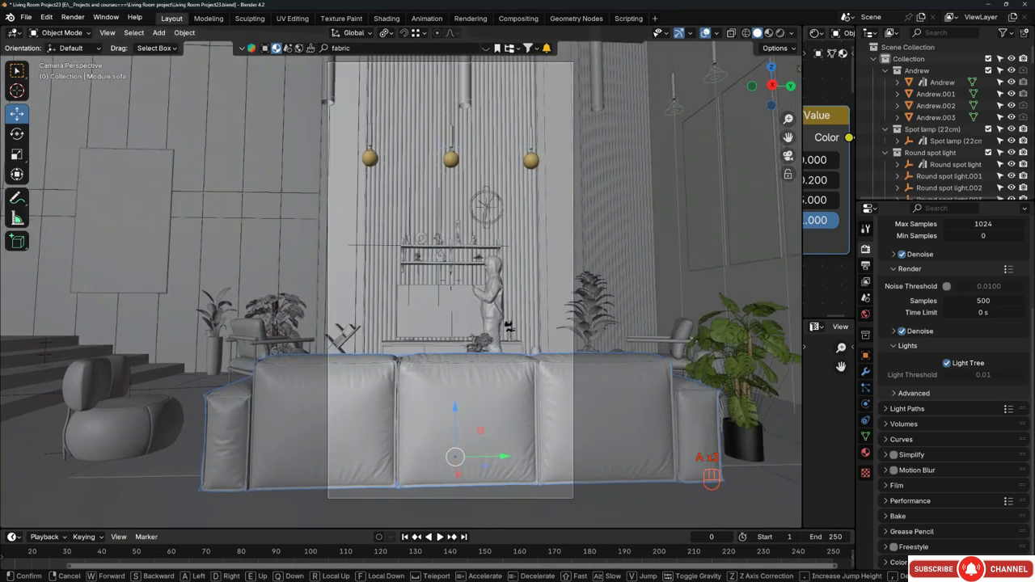
key("e")
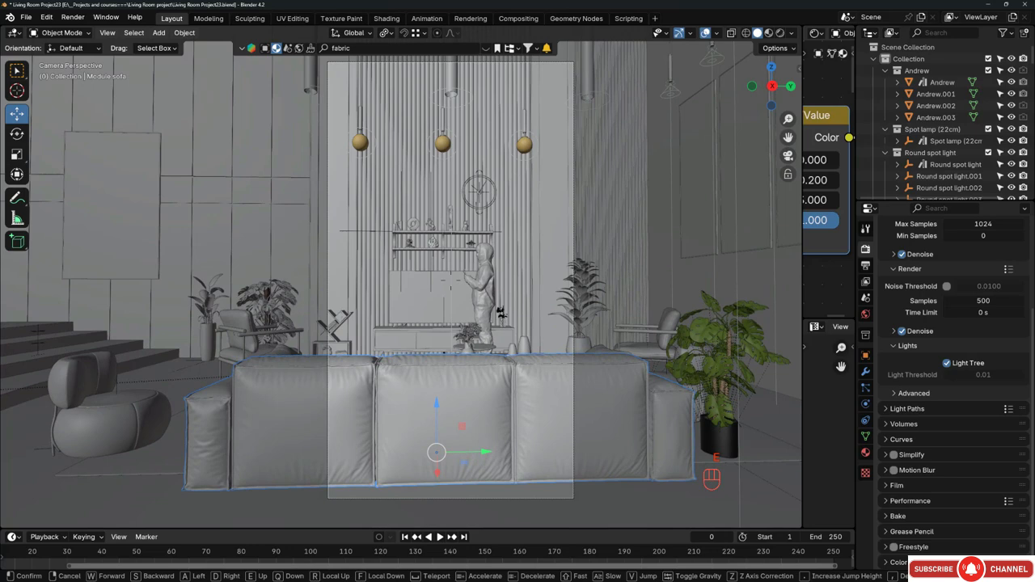
left_click(451, 326)
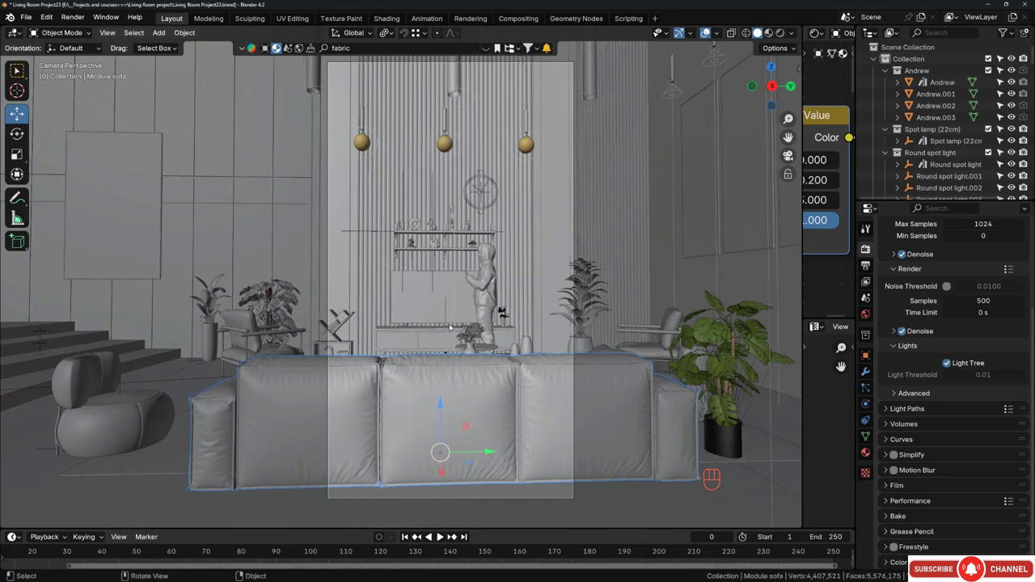
Render the frontal TV wall view and examine the lamps, wall shelf, TV unit and sofa back.
key("F12")
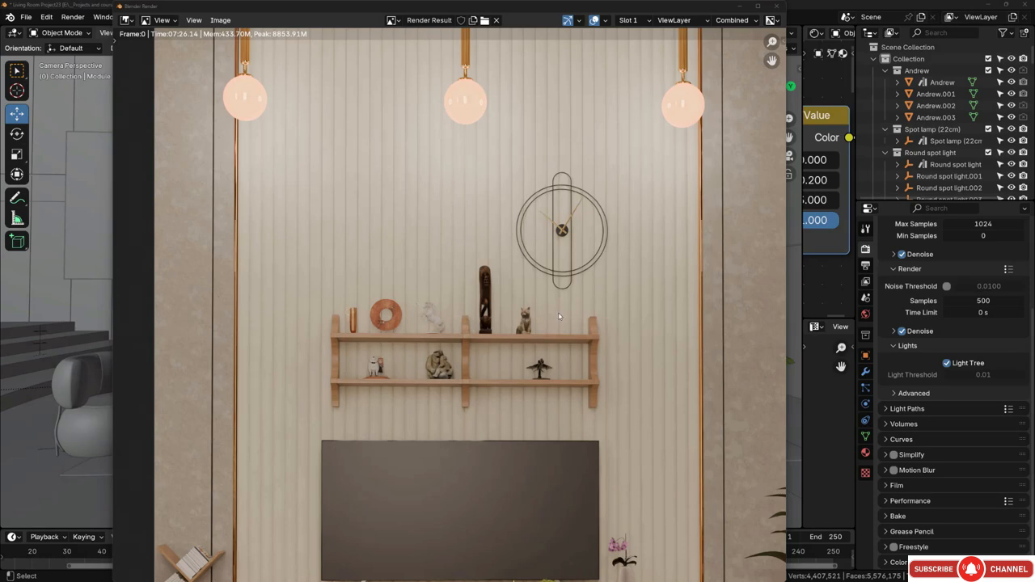
scroll(485, 324, "down", 4)
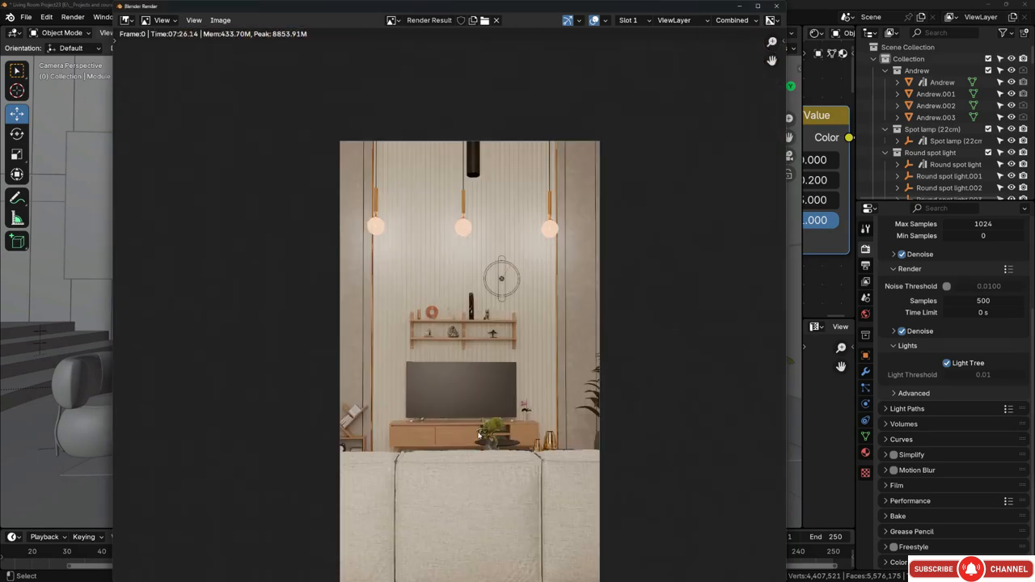
scroll(479, 435, "up", 3)
mouse_move(477, 442)
middle_mouse_down()
mouse_move(481, 262)
mouse_move(475, 471)
middle_mouse_up()
middle_click_drag(491, 301, 495, 509)
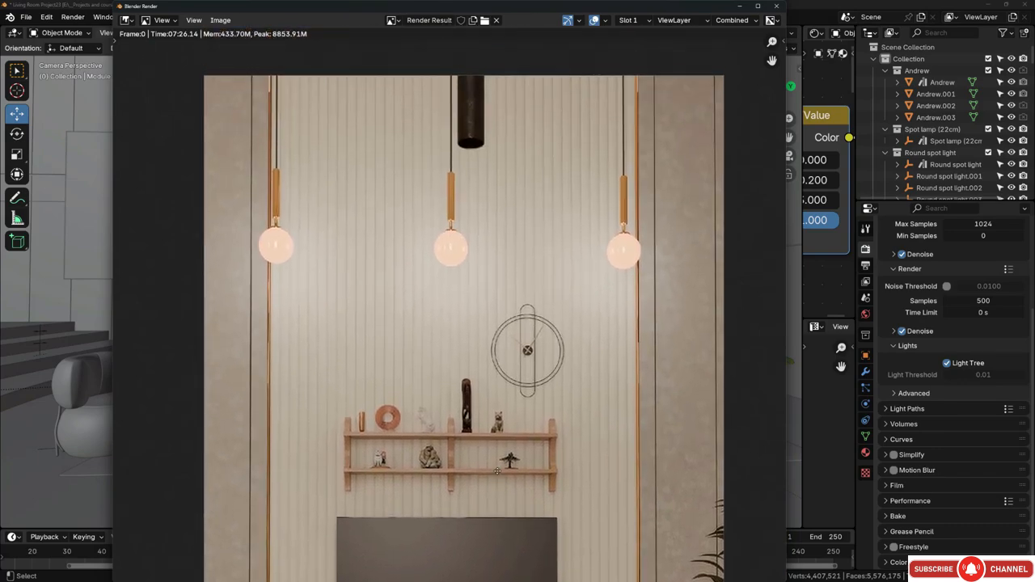
middle_click_drag(496, 471, 515, 198)
Save the frontal render as a PNG with the next number in its file name and close the render window.
left_click(222, 21)
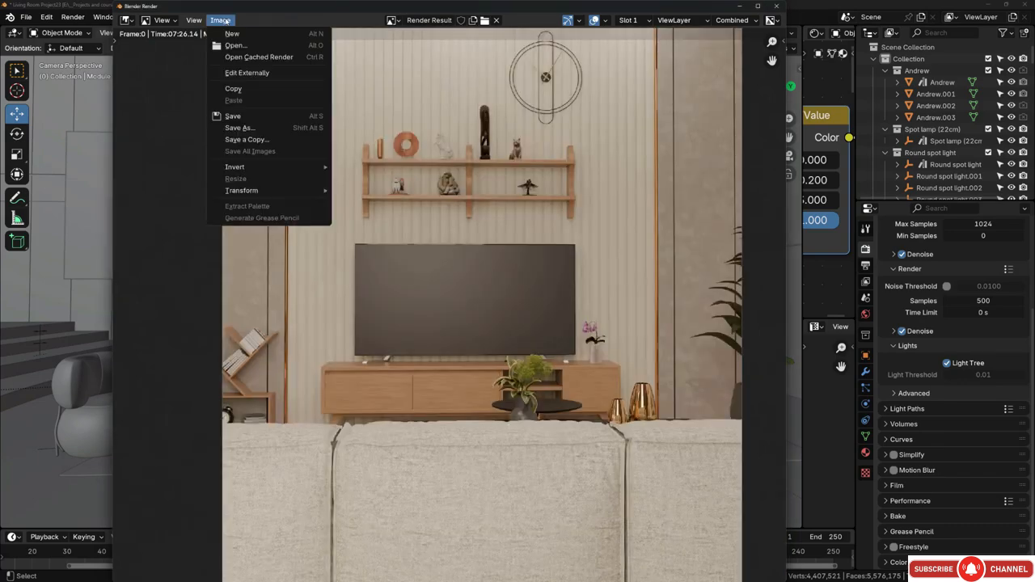
left_click(257, 128)
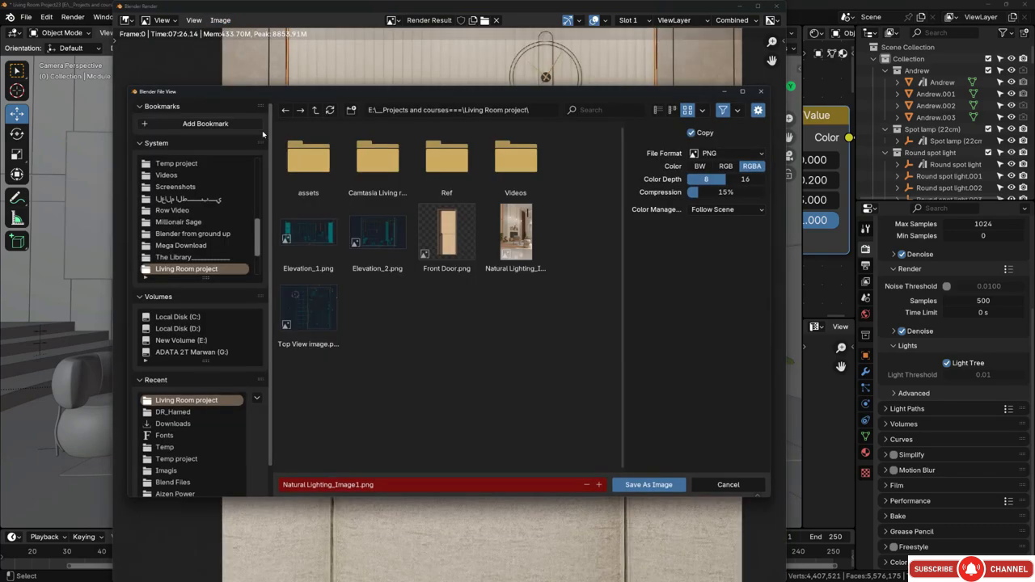
left_click(598, 484)
left_click(648, 485)
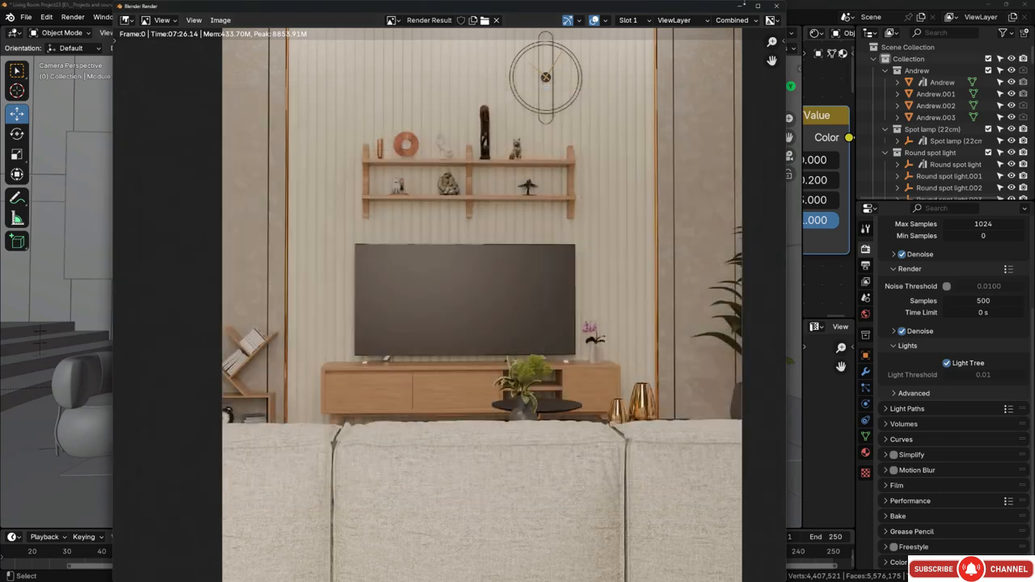
left_click(777, 6)
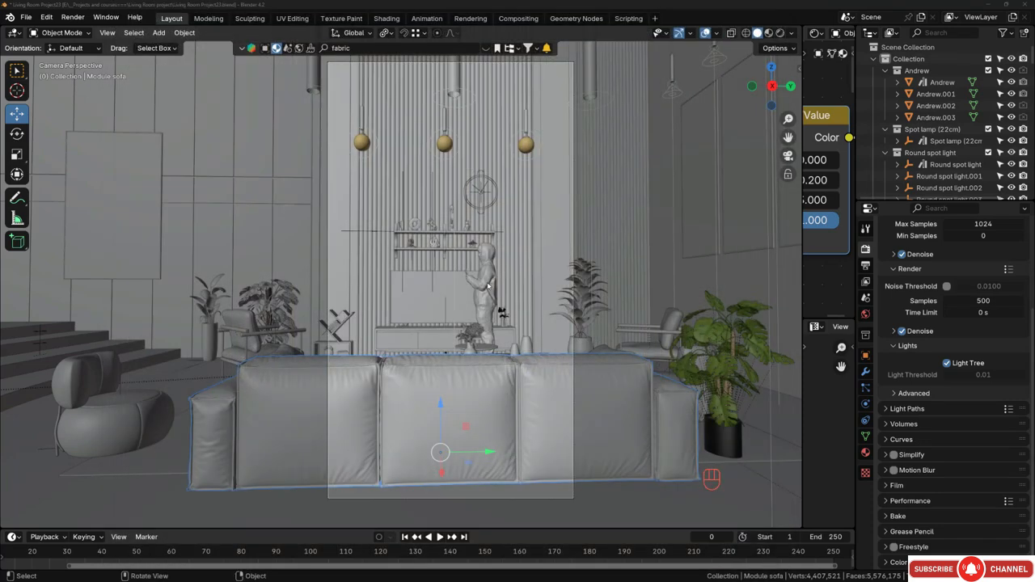
Walk the camera over the sofa to the coffee table and turn it toward the armchair and the steps.
key("shift+grave")
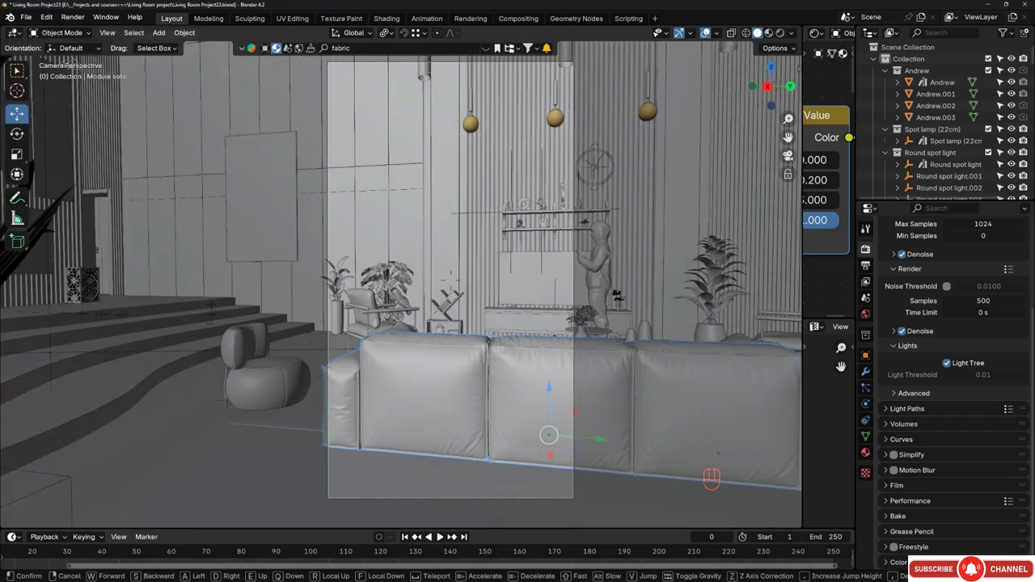
key("d")
key("w")
key("w")
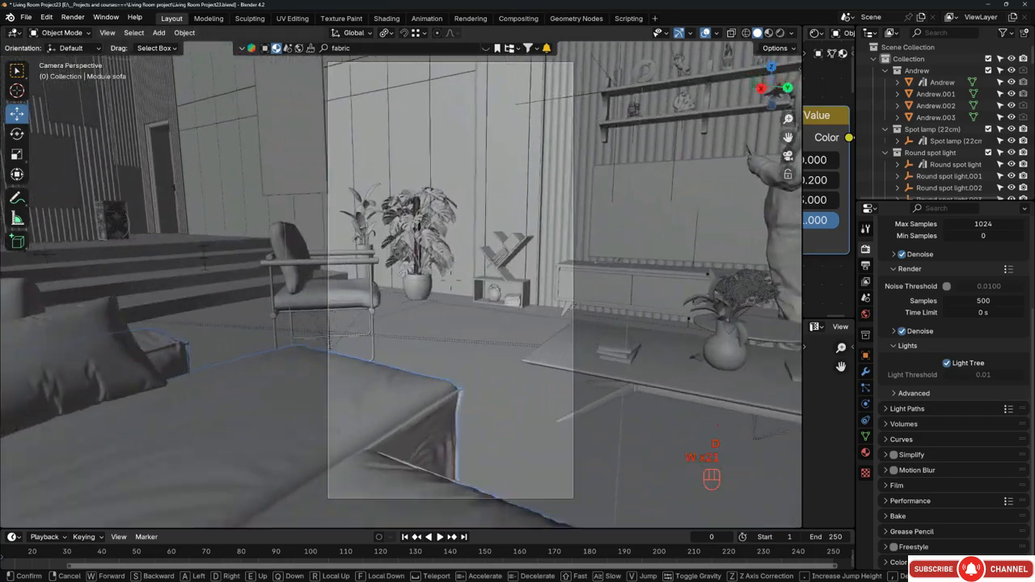
key("w")
key("s")
key("q")
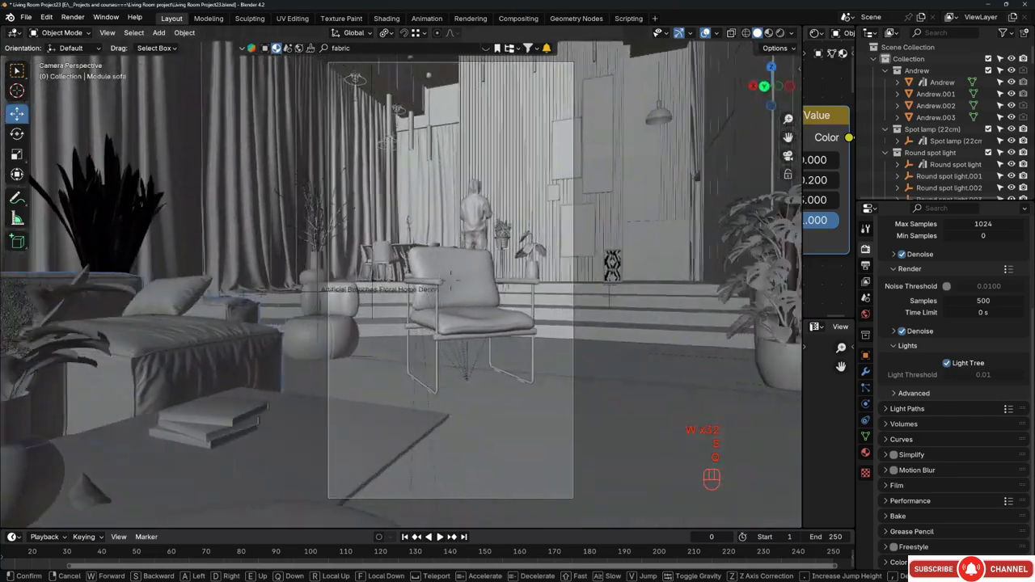
Move the camera closer and lower it to frame the armchair centrally, with the curtains and standing figure behind.
key("w")
key("q")
key("w")
key("a")
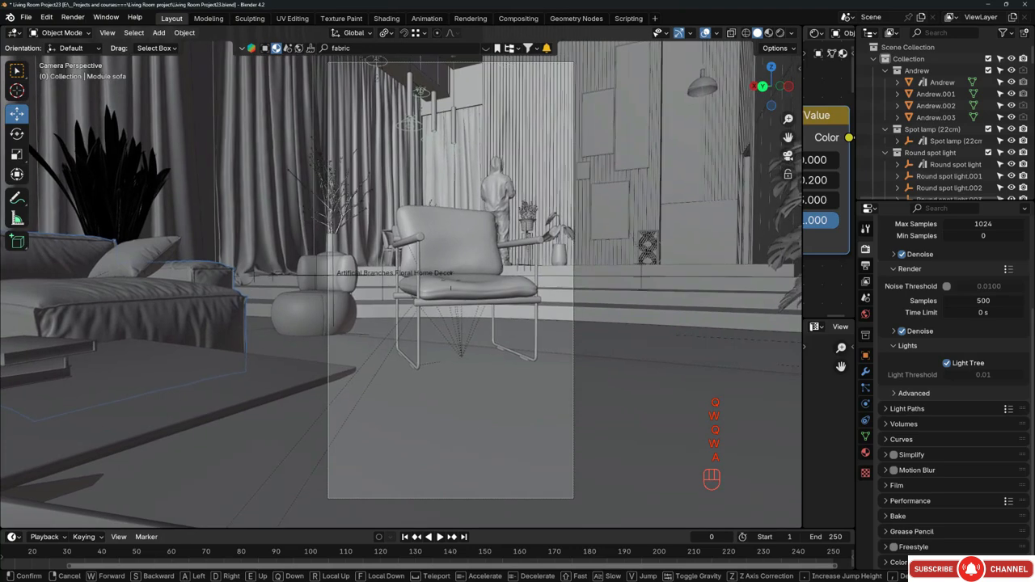
key("d")
key("q")
key("a")
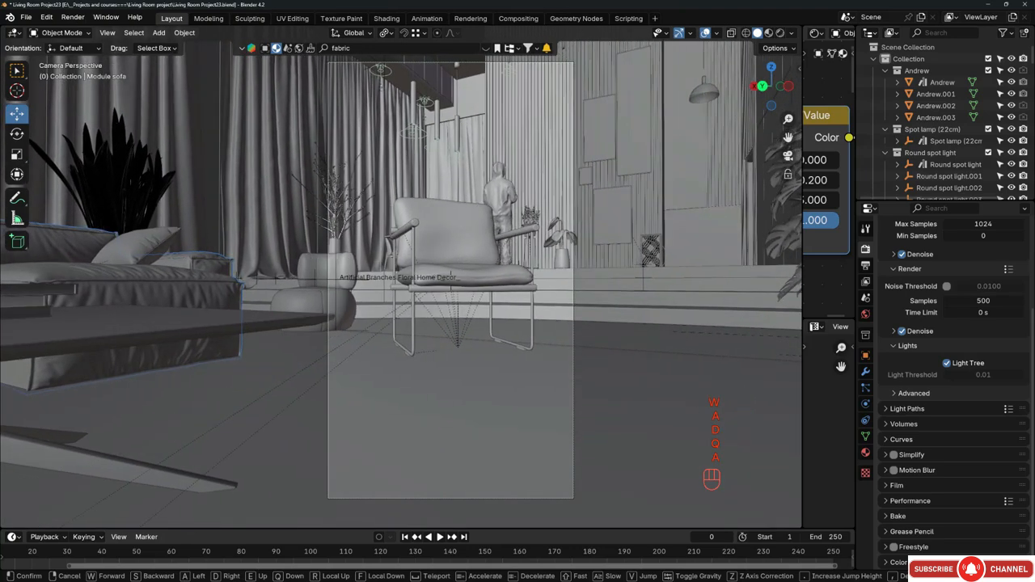
left_click(160, 340)
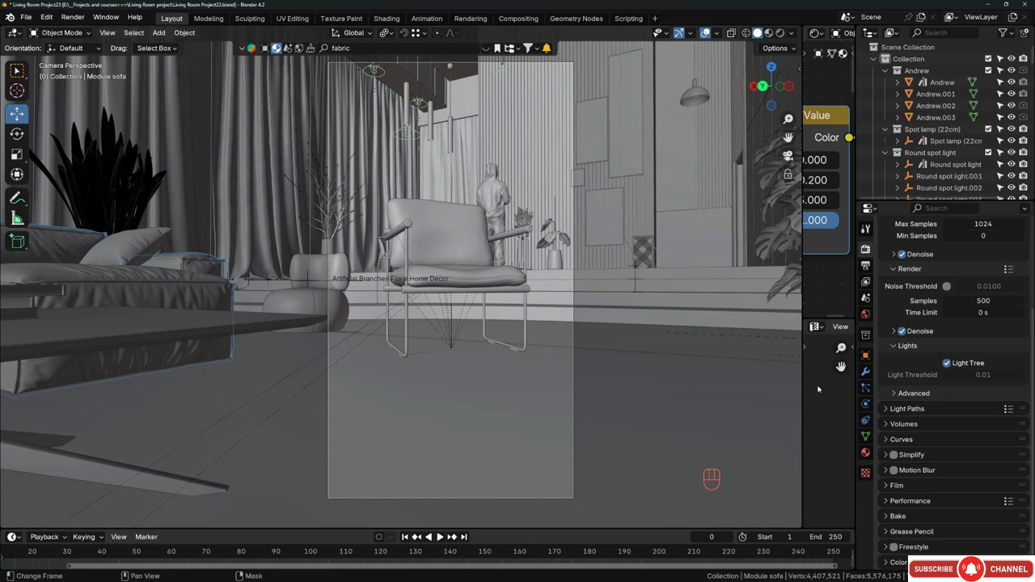
Enable Depth of Field on the camera and pick the armchair cushion, Cube.010, as its focus object.
left_click(574, 368)
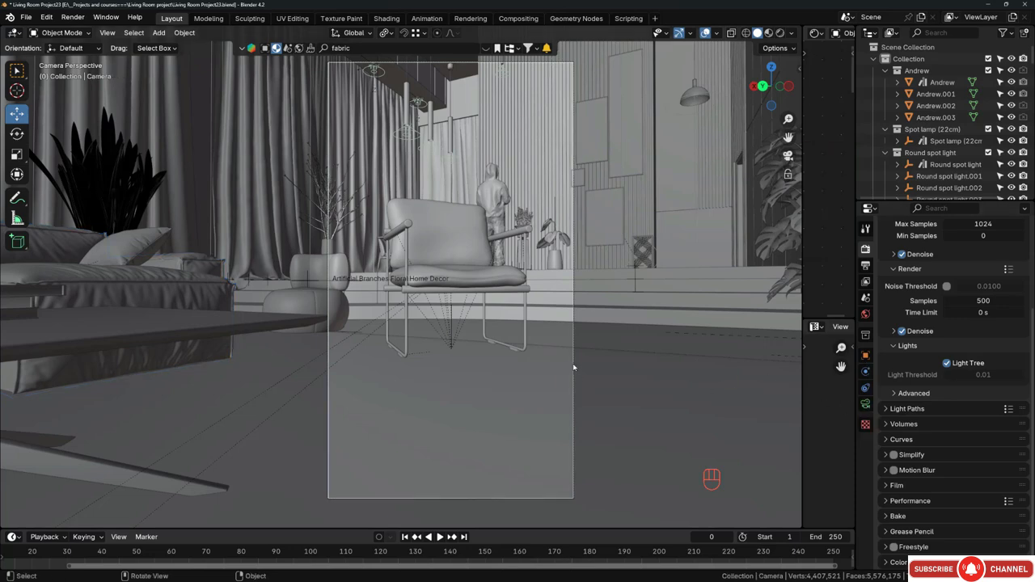
left_click(866, 405)
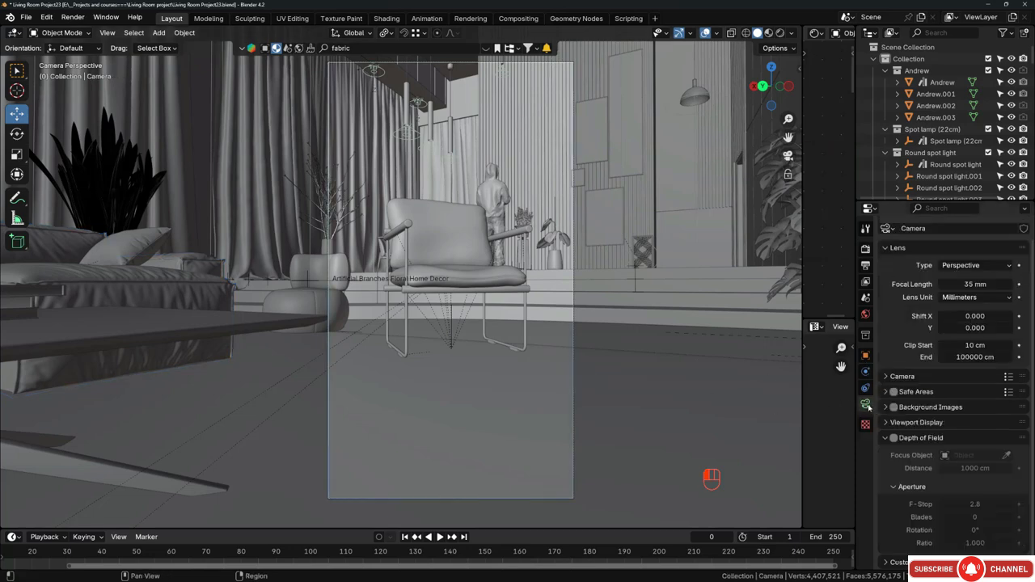
left_click(894, 438)
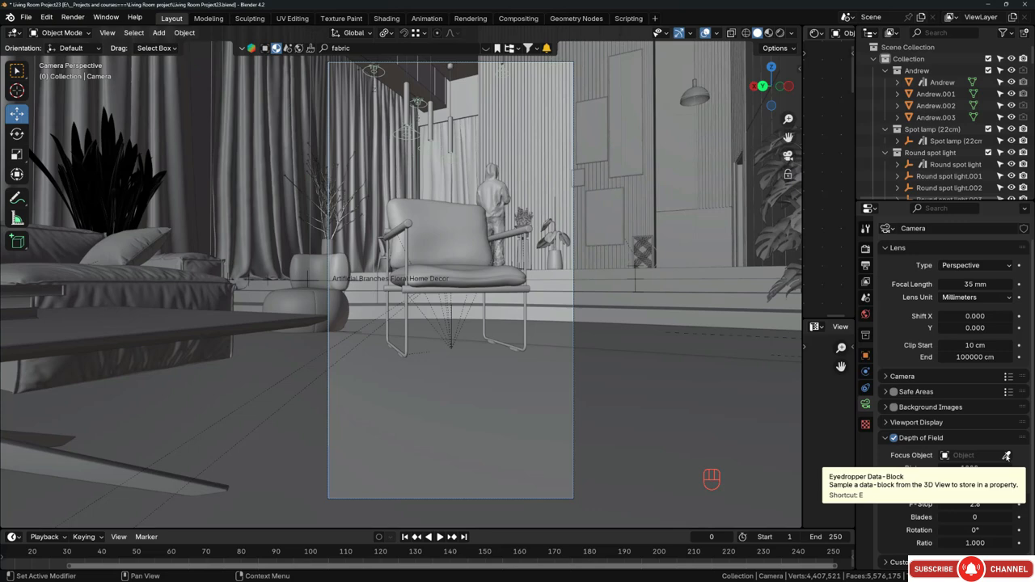
left_click(1006, 457)
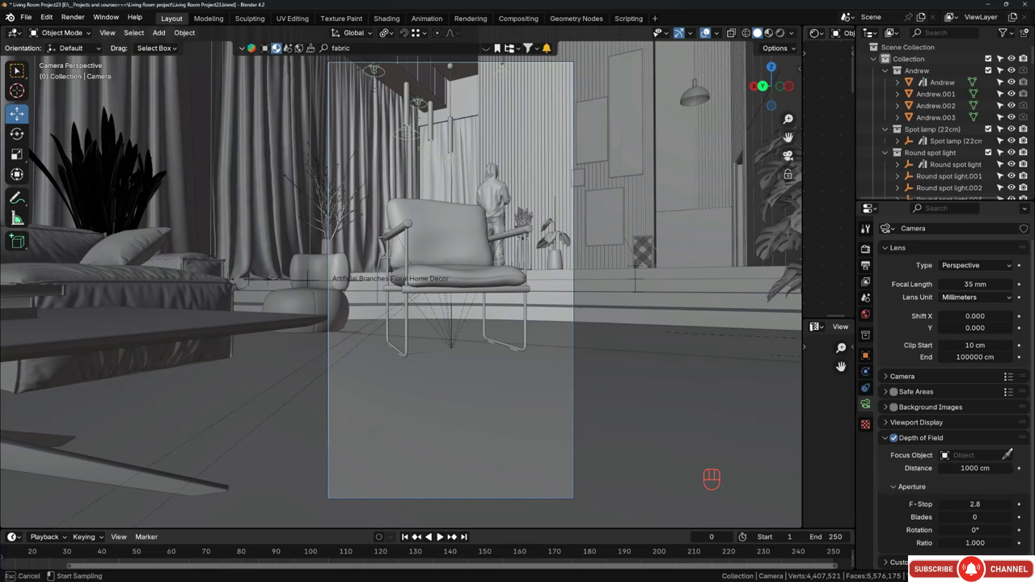
left_click(457, 270)
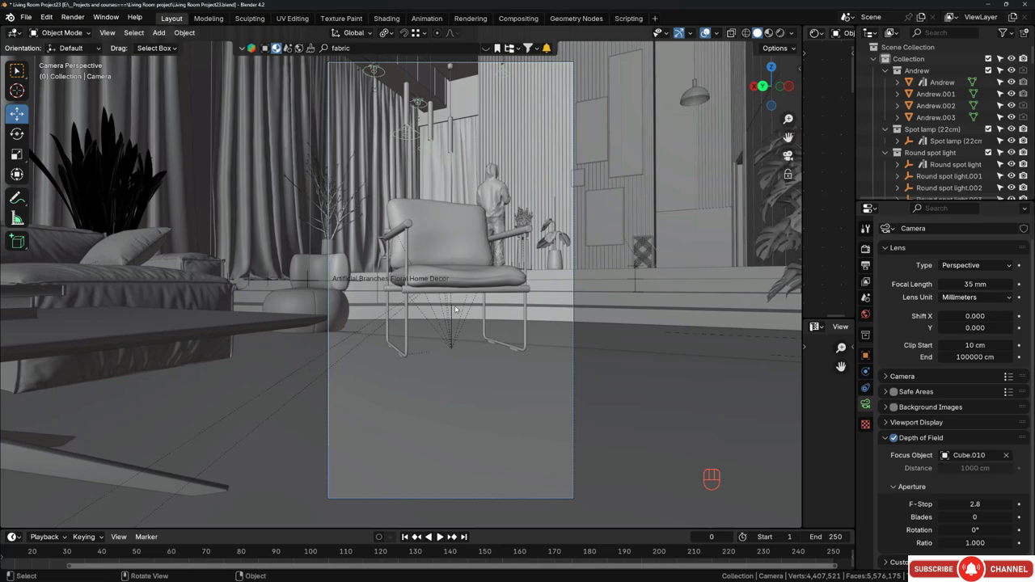
Display the camera view in Material Preview shading with the whole armchair and its surroundings in sight.
scroll(454, 278, "down", 1)
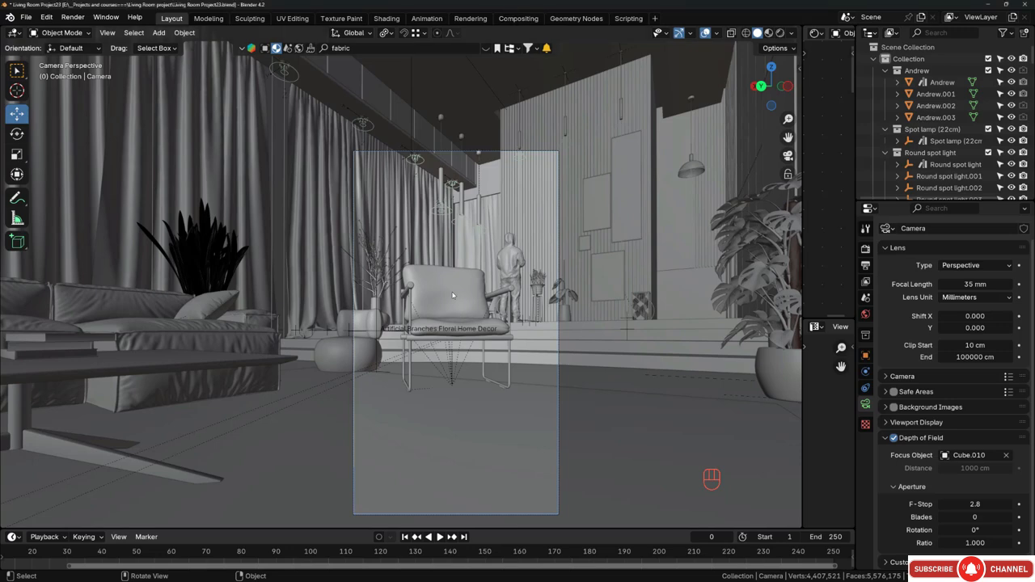
key("z")
left_click(457, 356)
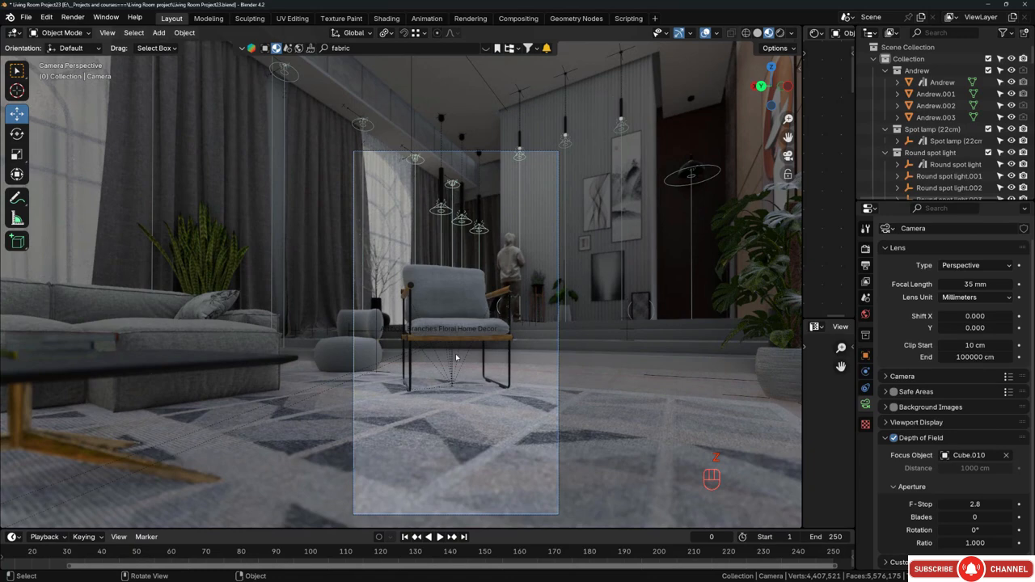
Walk the camera forward and sideways toward the armchair so the chair fills more of the portrait frame.
key("shift+grave")
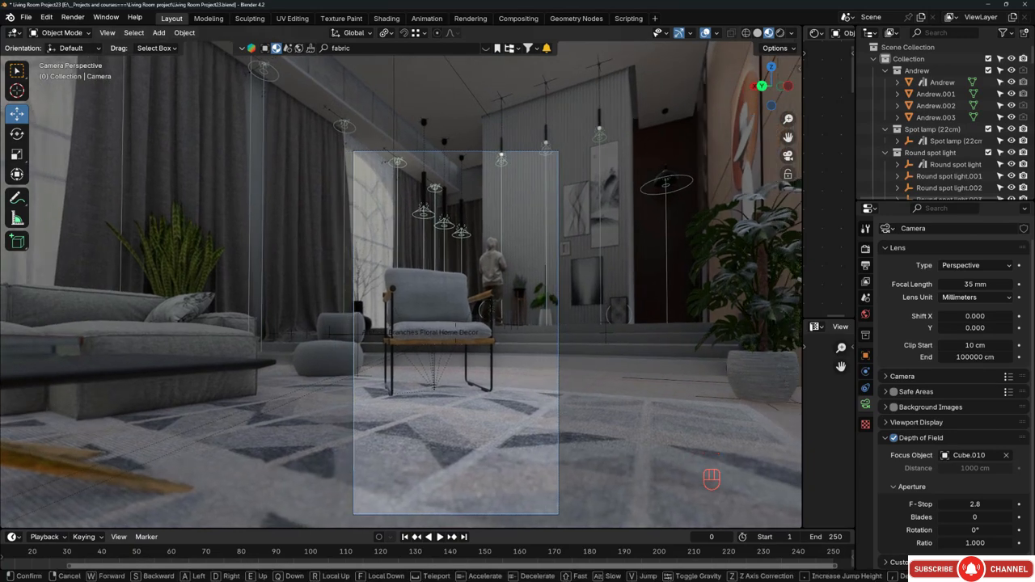
key("a")
key("w")
key("w")
key("w")
key("w")
key("w")
key("w")
key("w")
key("w")
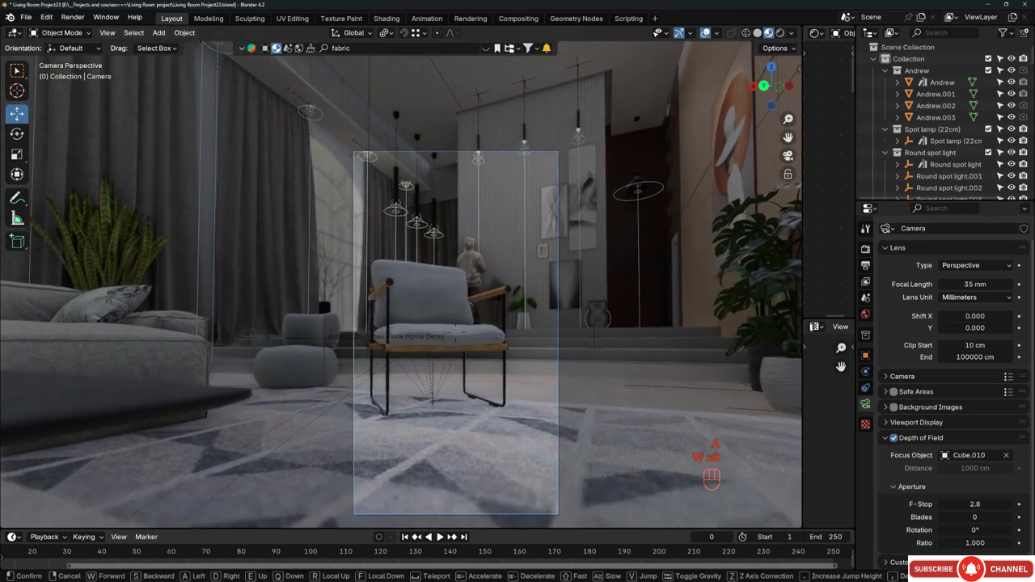
key("a")
key("a")
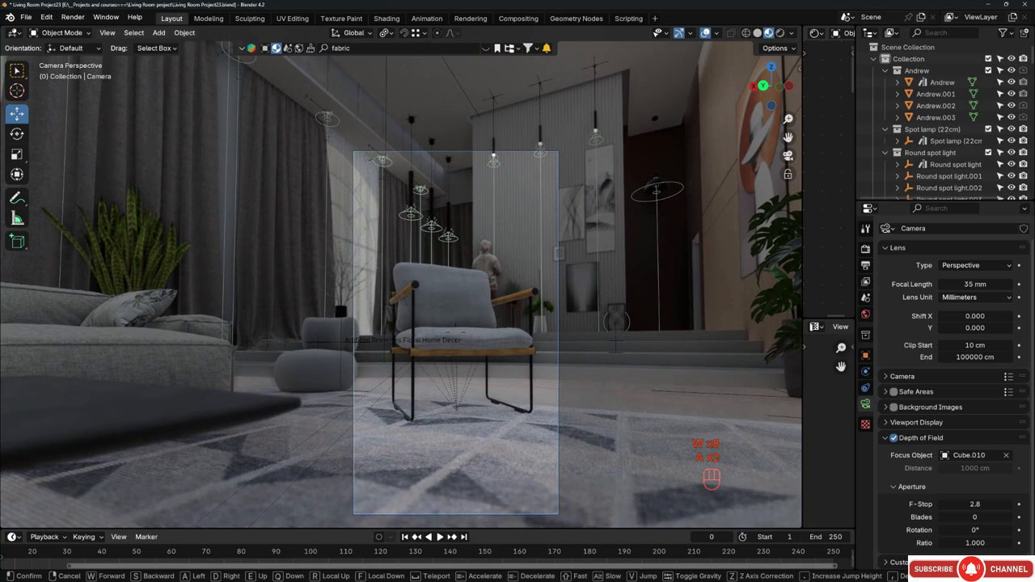
Shift the camera slightly sideways with walk navigation so the armchair sits inside the portrait frame.
left_click(475, 353)
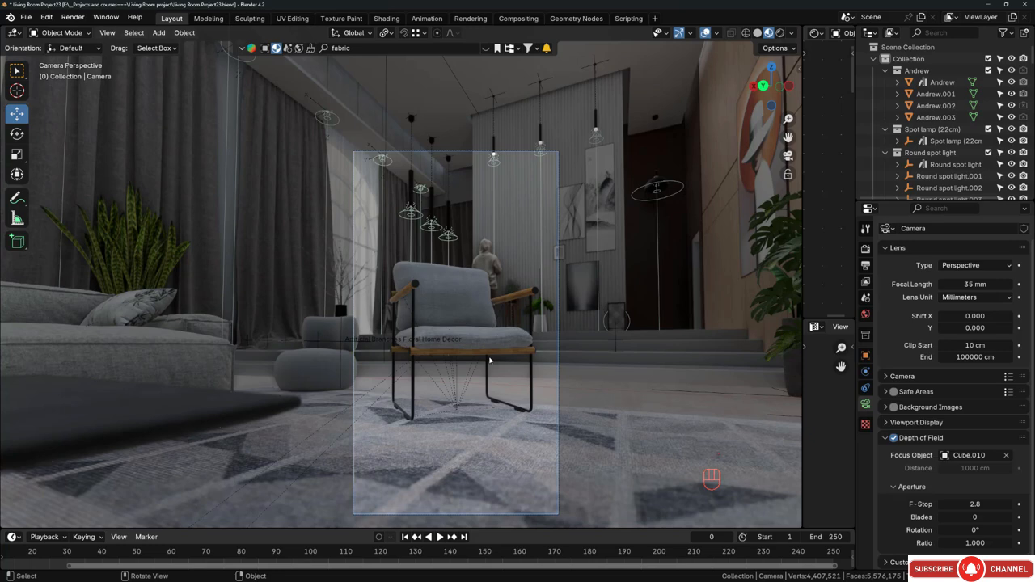
key("shift+grave")
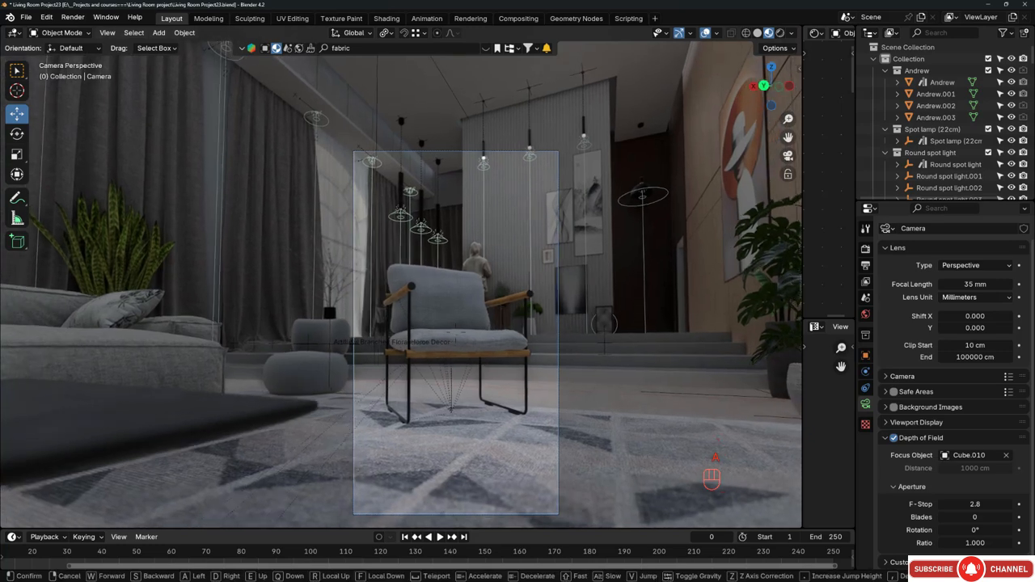
key("a")
key("a")
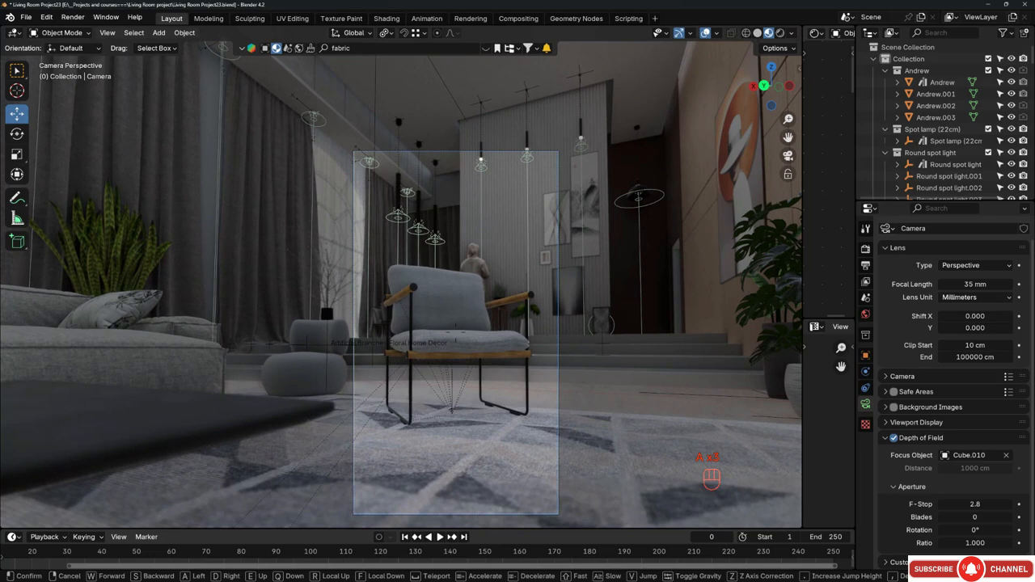
key("a")
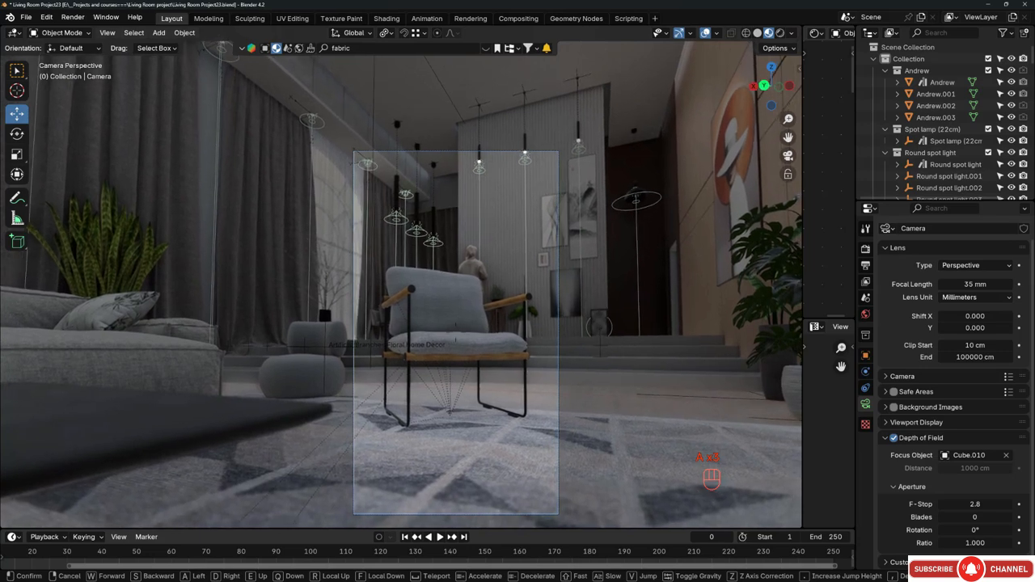
left_click(497, 358)
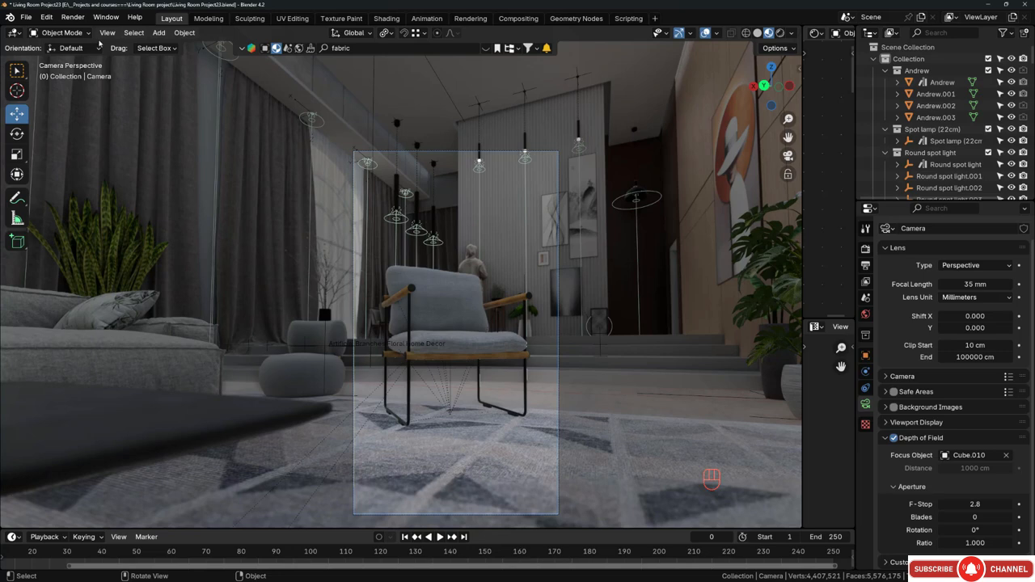
Open the Keymap section of the preferences, with the preferences window moved over the viewport.
left_click(47, 17)
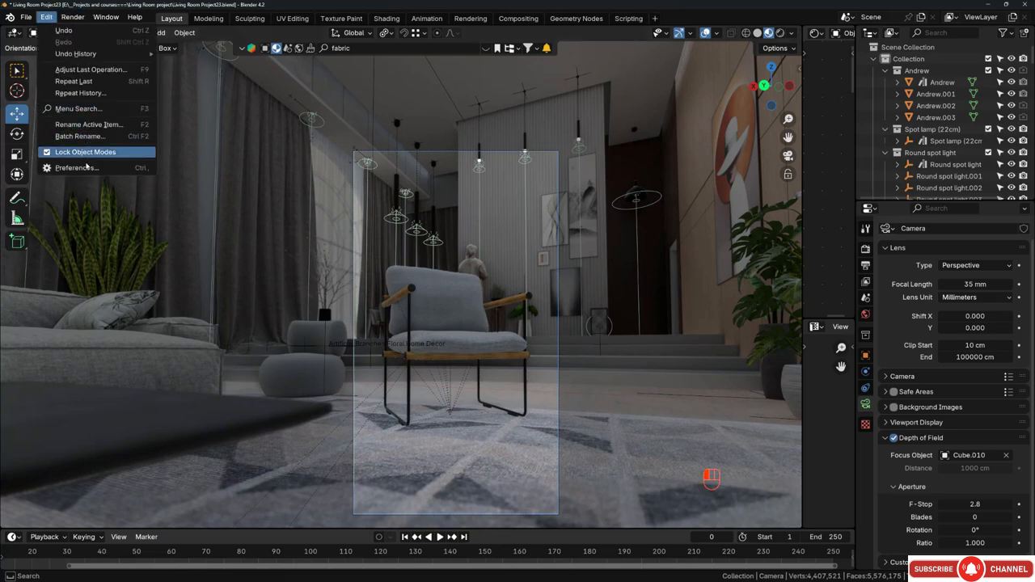
left_click(86, 166)
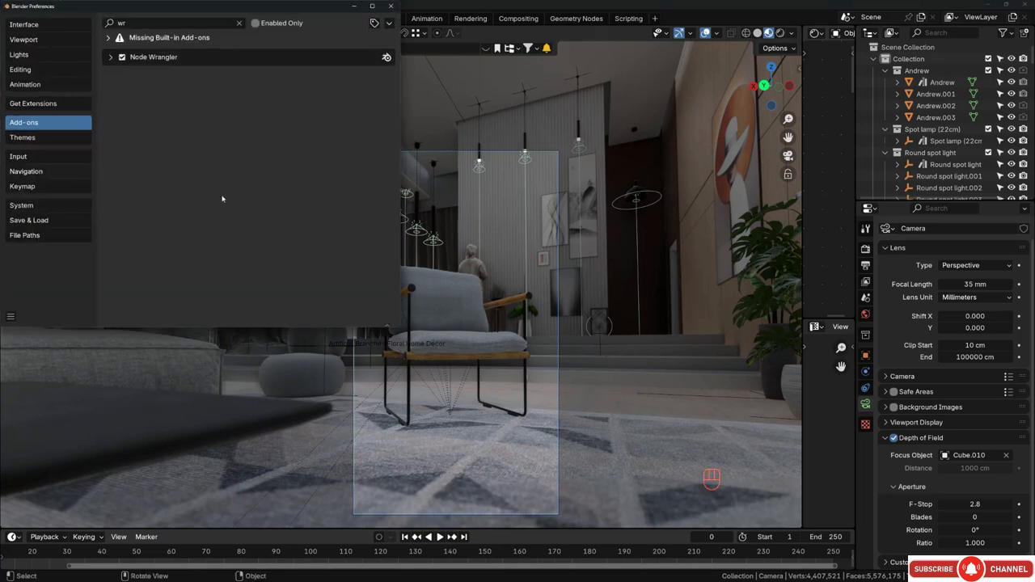
left_click_drag(184, 34, 382, 150)
left_click(248, 284)
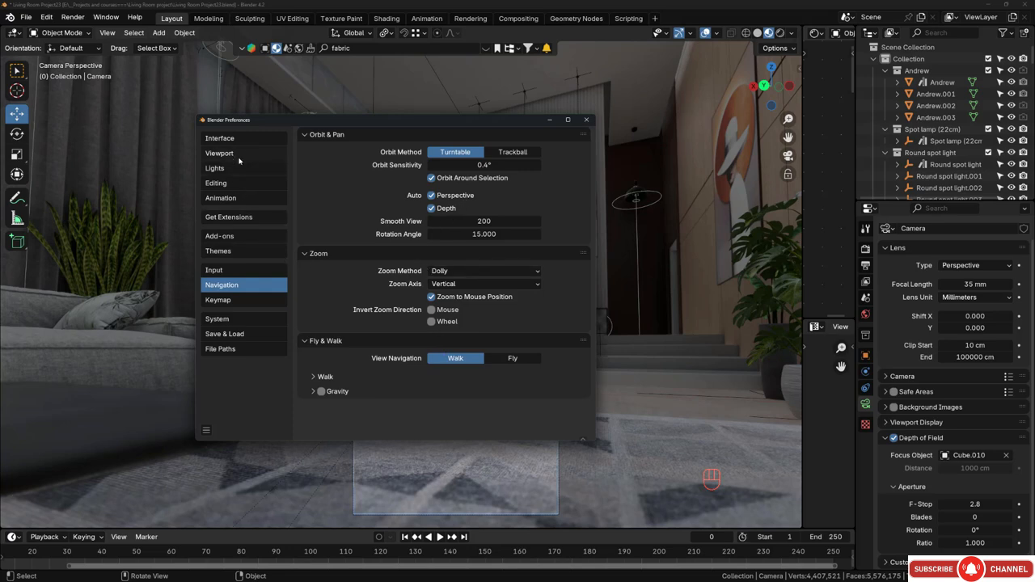
left_click(244, 302)
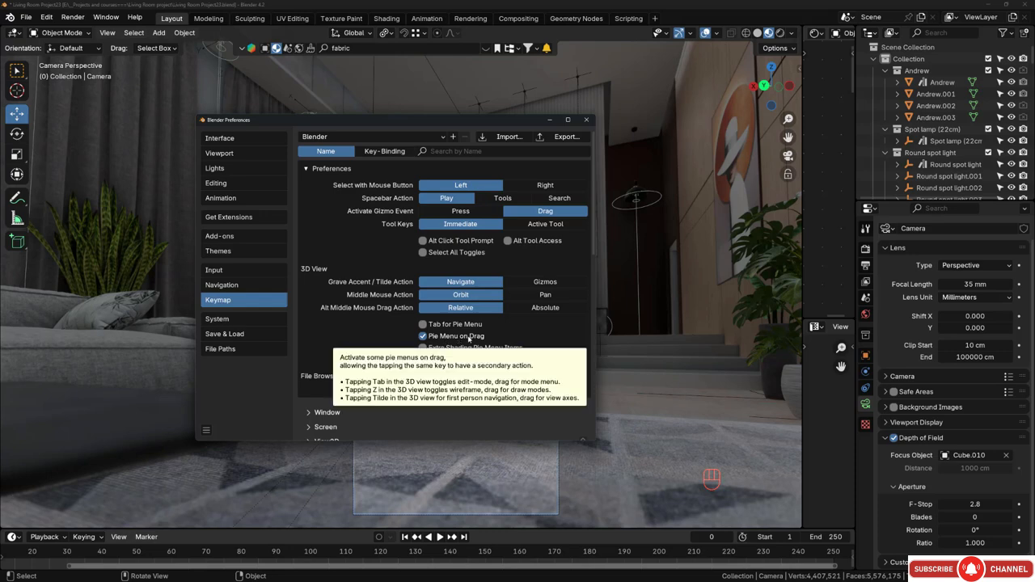
Disable Pie Menu on Drag and try the tilde view menu in the 3D viewport.
left_click(420, 338)
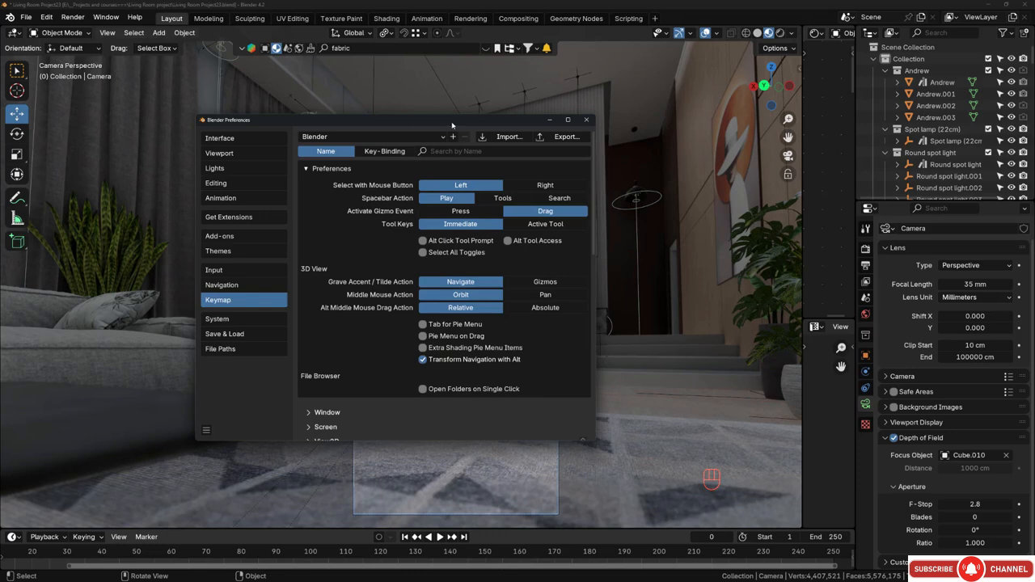
left_click_drag(453, 122, 316, 89)
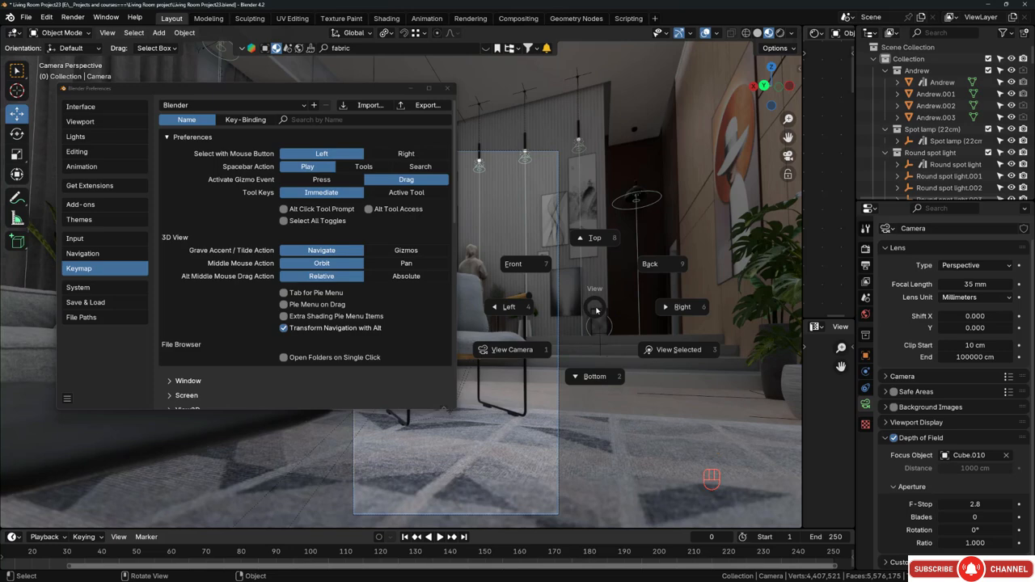
left_click(597, 309)
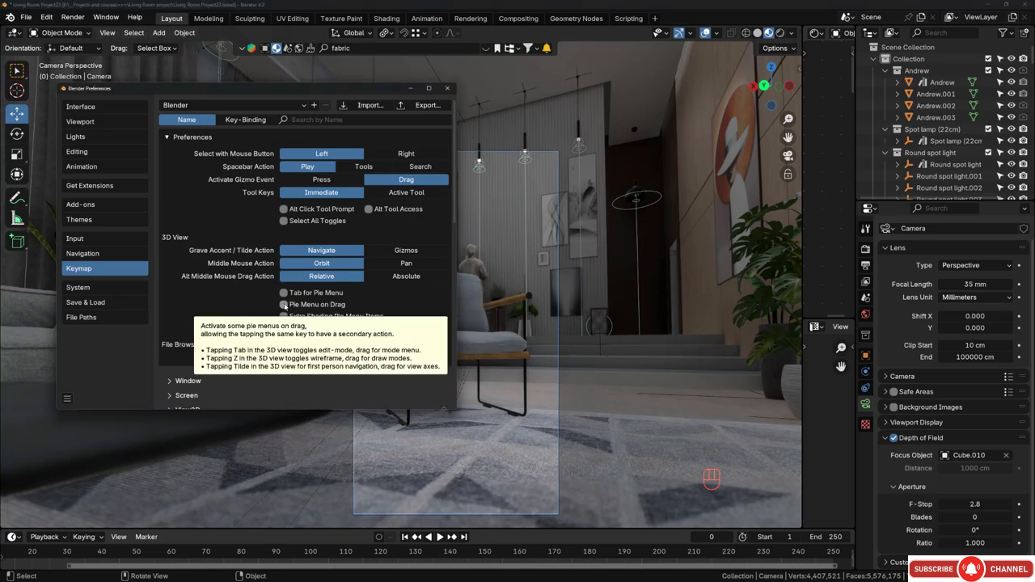
Enable Pie Menu on Drag and test both walk navigation and the view pie menu in the 3D viewport.
left_click(284, 305)
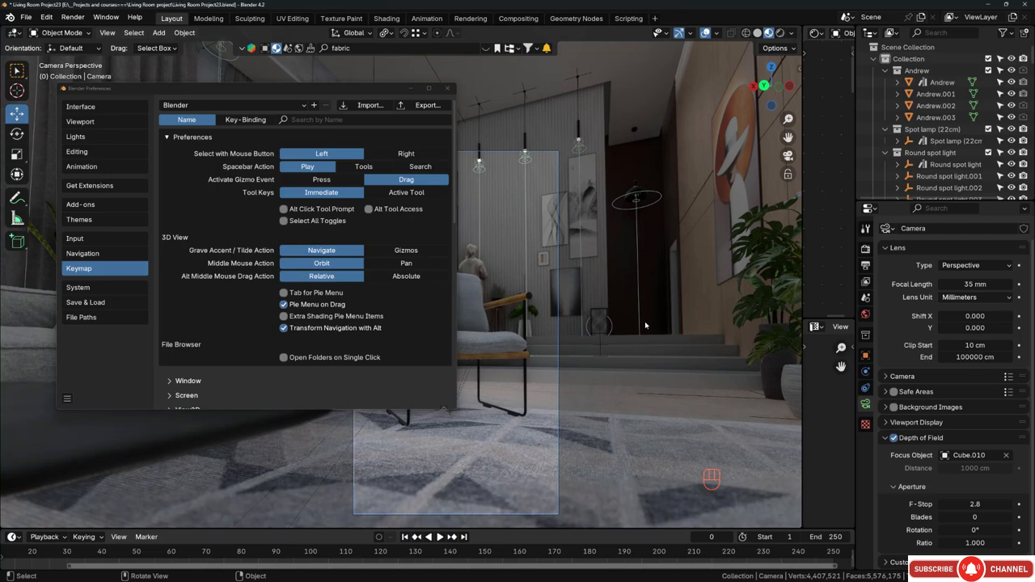
key("shift+grave")
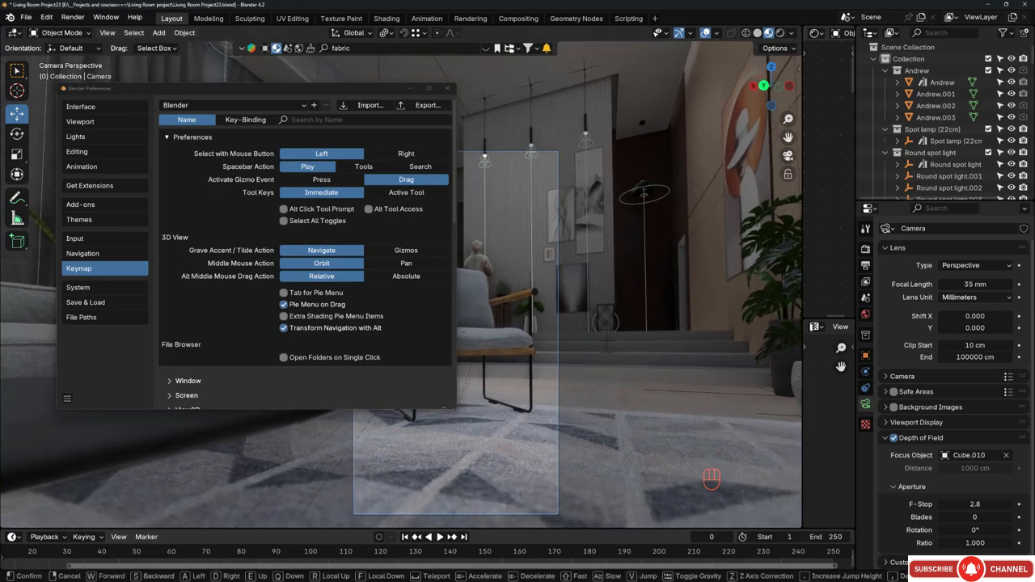
left_click(619, 326)
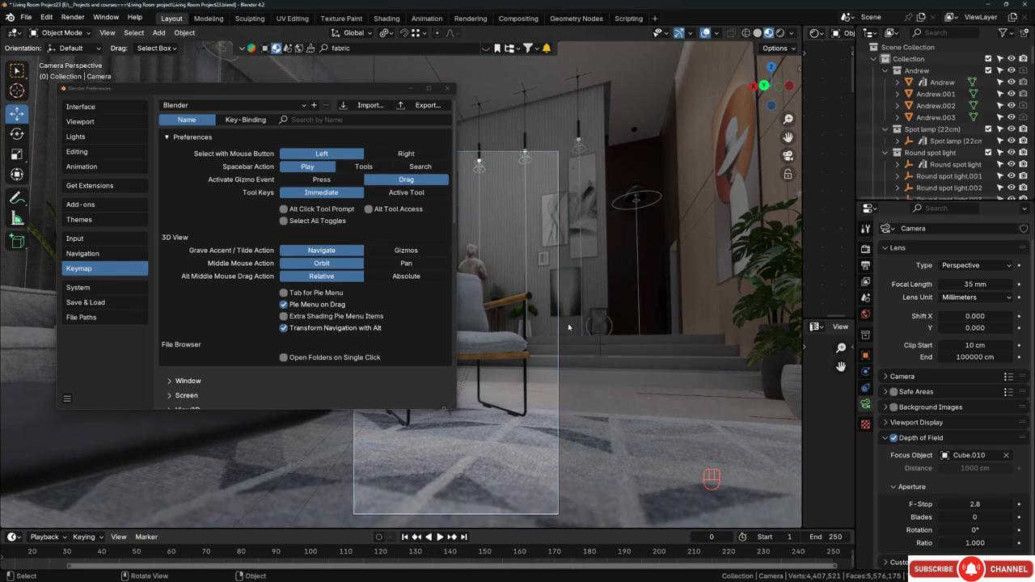
key("grave")
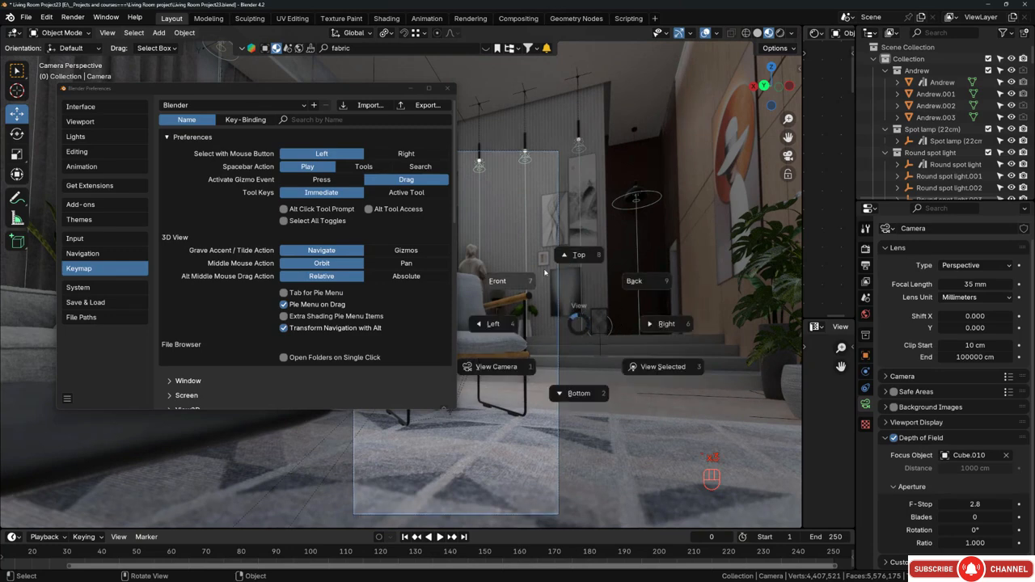
left_click(579, 324)
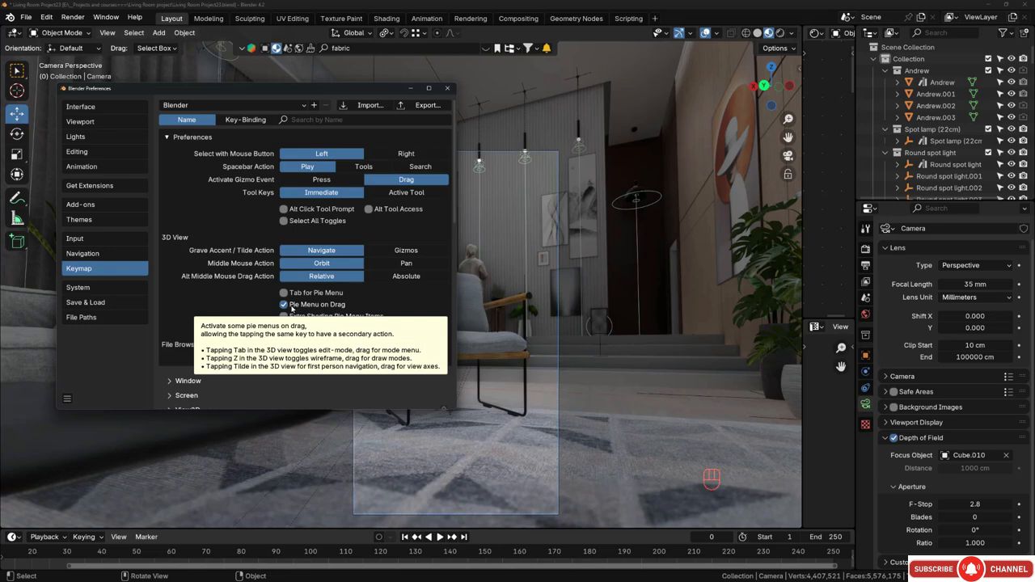
Save the preferences and close their window.
left_click(67, 399)
left_click(103, 366)
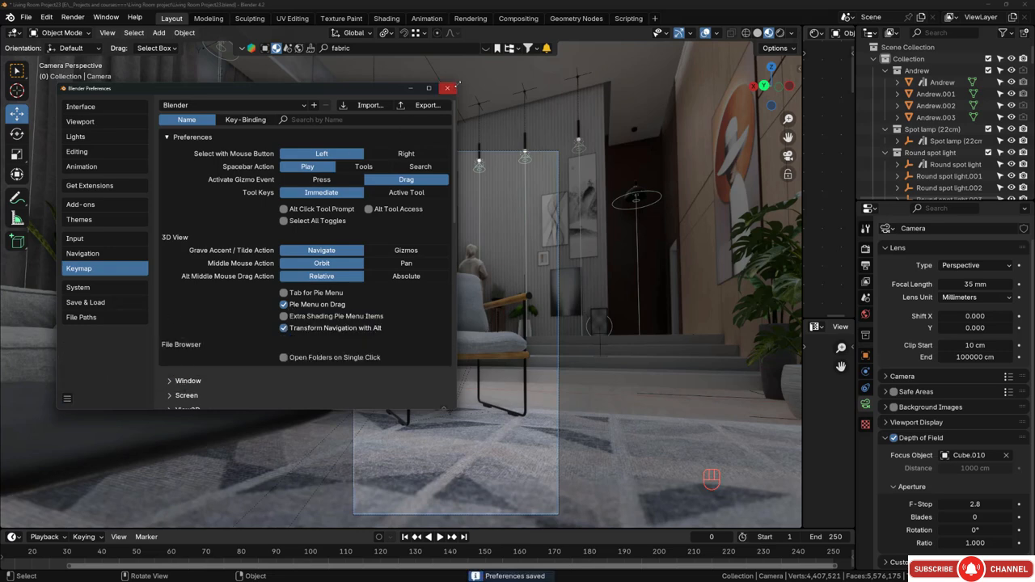
left_click(448, 87)
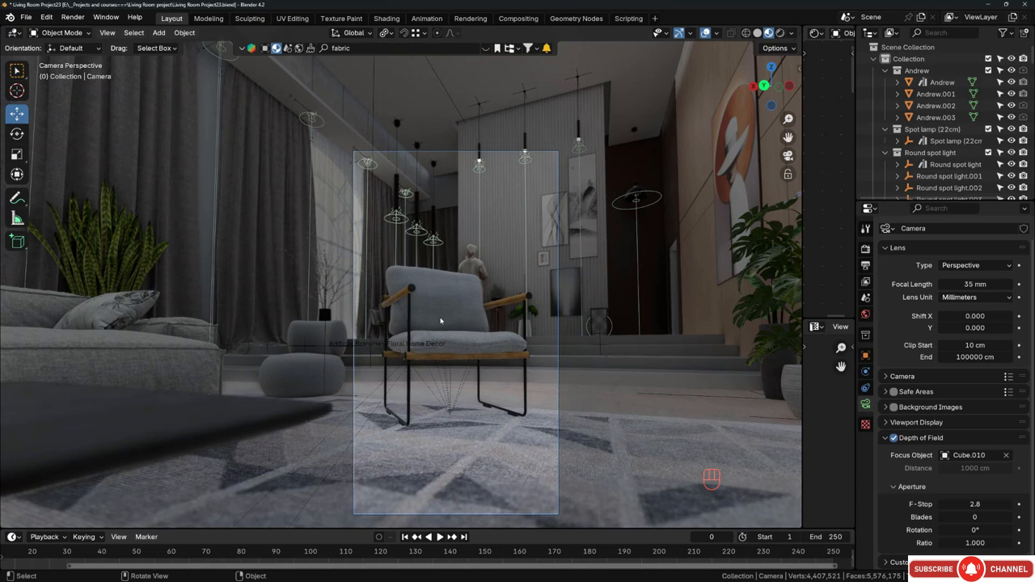
Fine-tune the camera's framing of the armchair using Walk Navigation.
key("shift+grave")
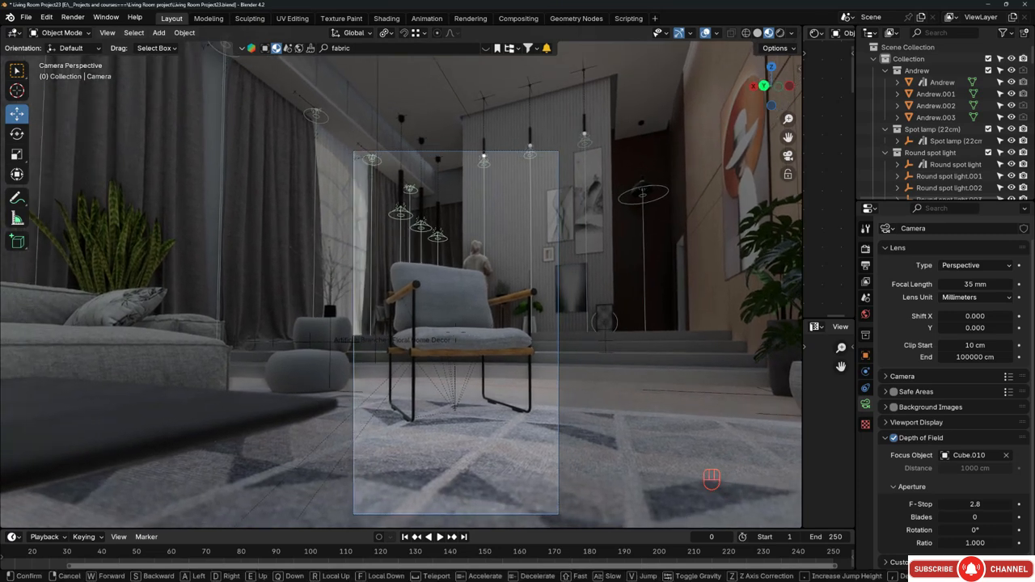
left_click(441, 322)
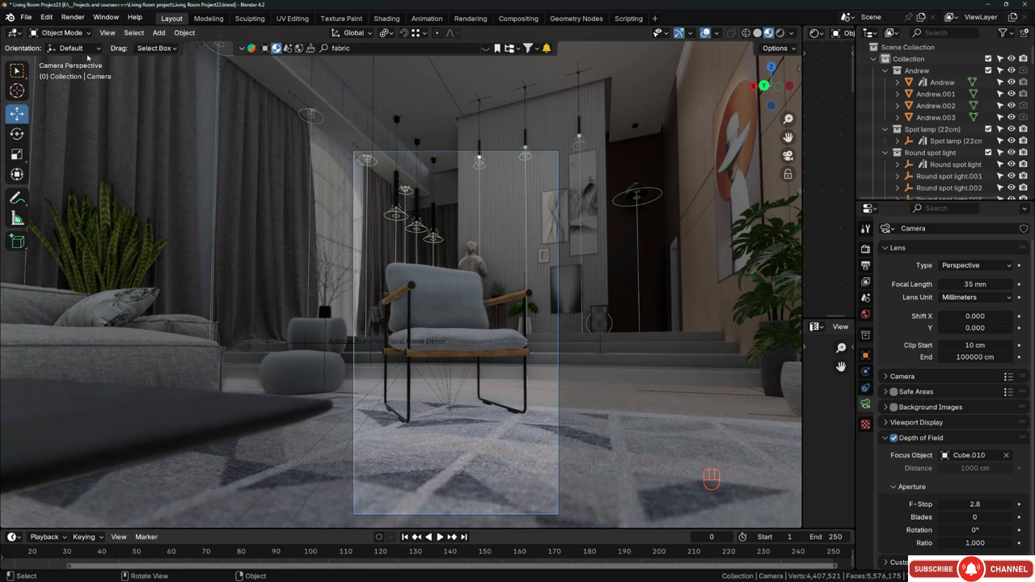
left_click(108, 32)
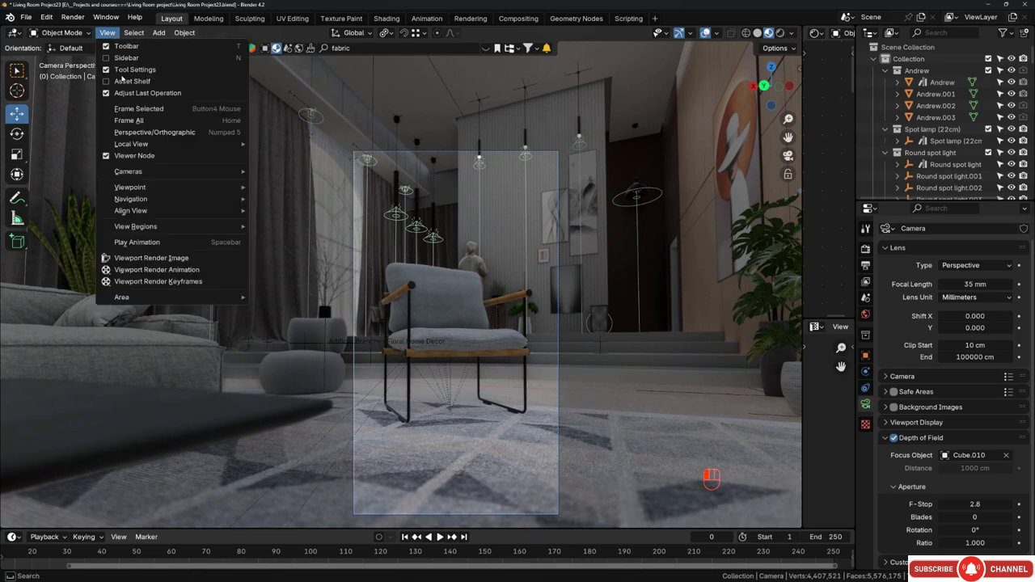
mouse_move(169, 188)
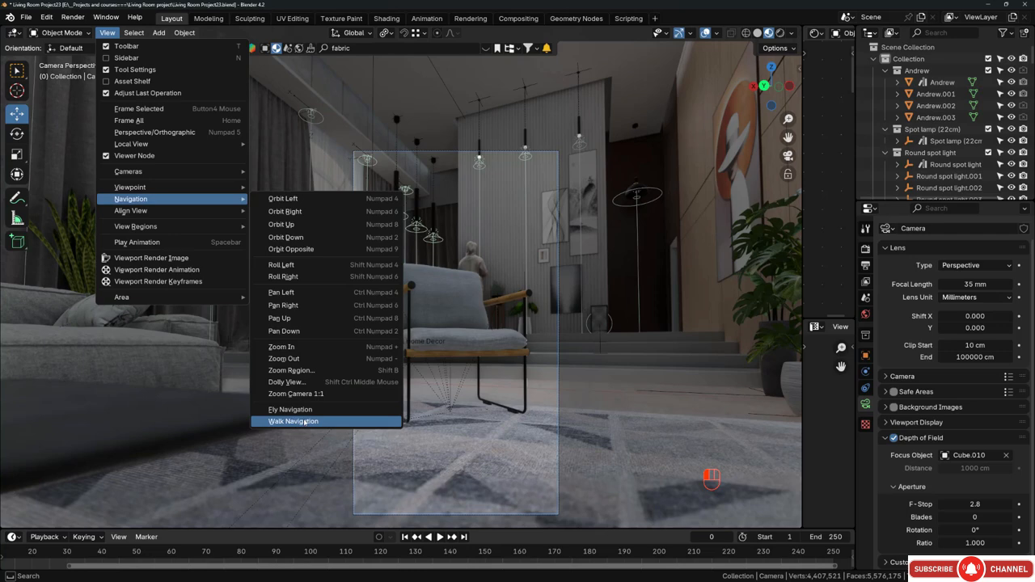
left_click(304, 421)
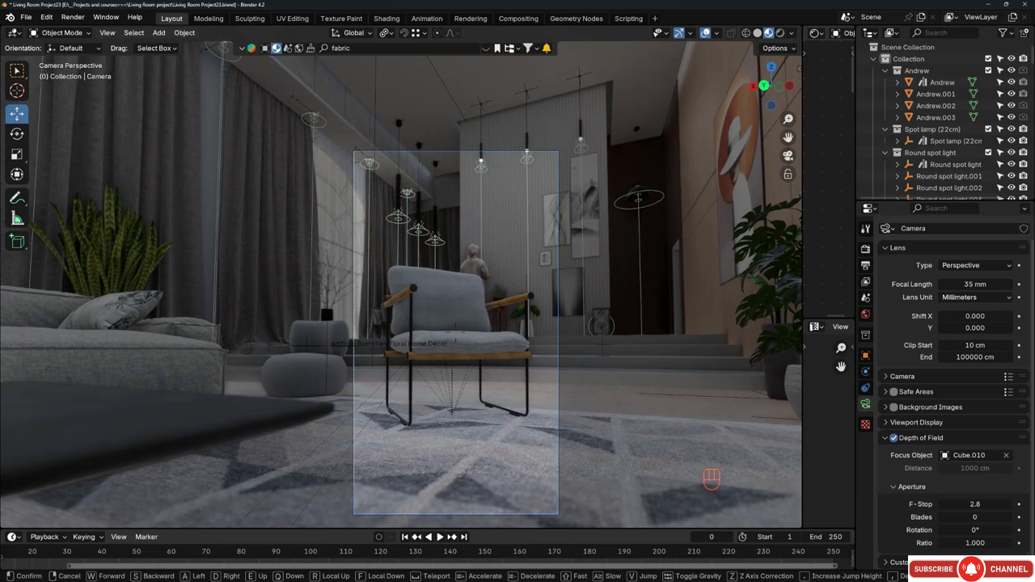
left_click(308, 418)
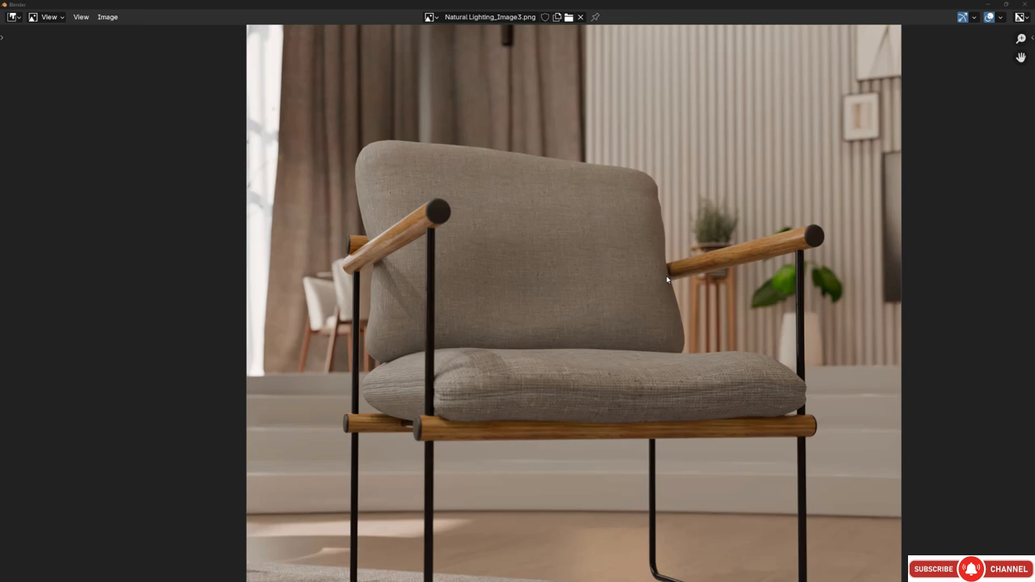
Examine the armchair render Natural Lighting_Image3.png from backrest to legs, then close the image window.
middle_click_drag(643, 173, 598, 89)
middle_click_drag(590, 212, 589, 354)
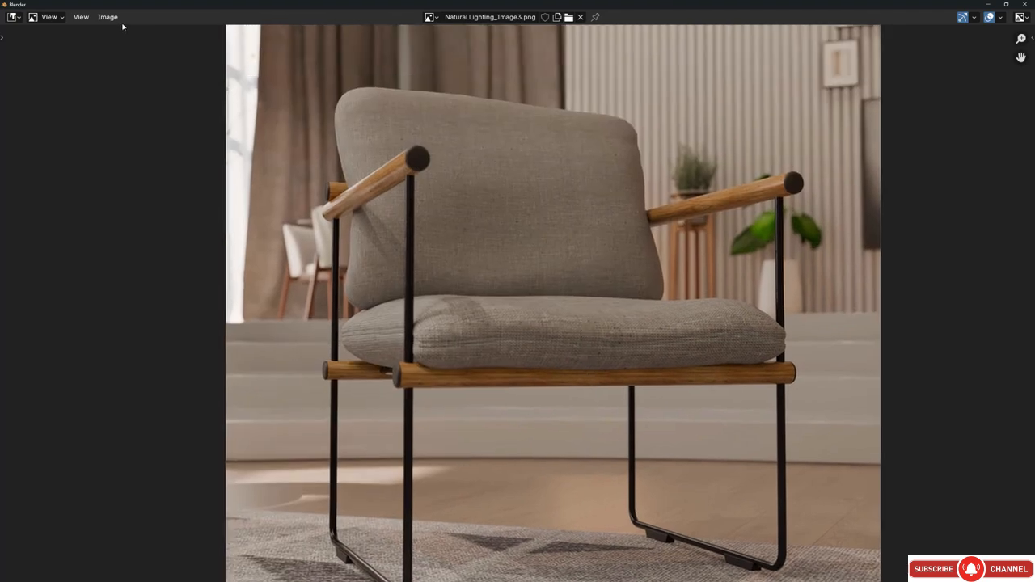
left_click(1024, 4)
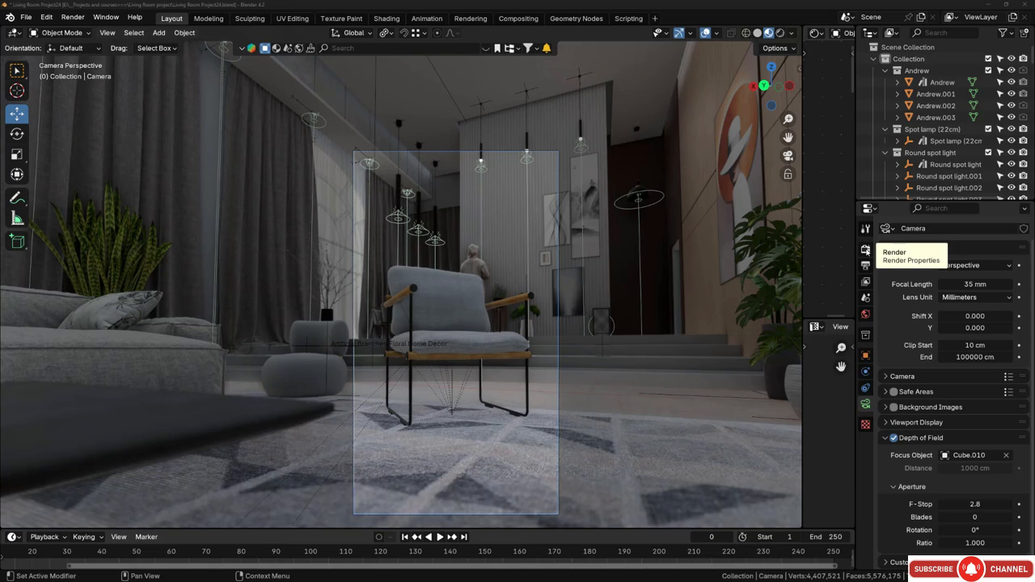
Change the render output to landscape with a resolution of 1920 px in X and 1080 px in Y.
left_click(865, 251)
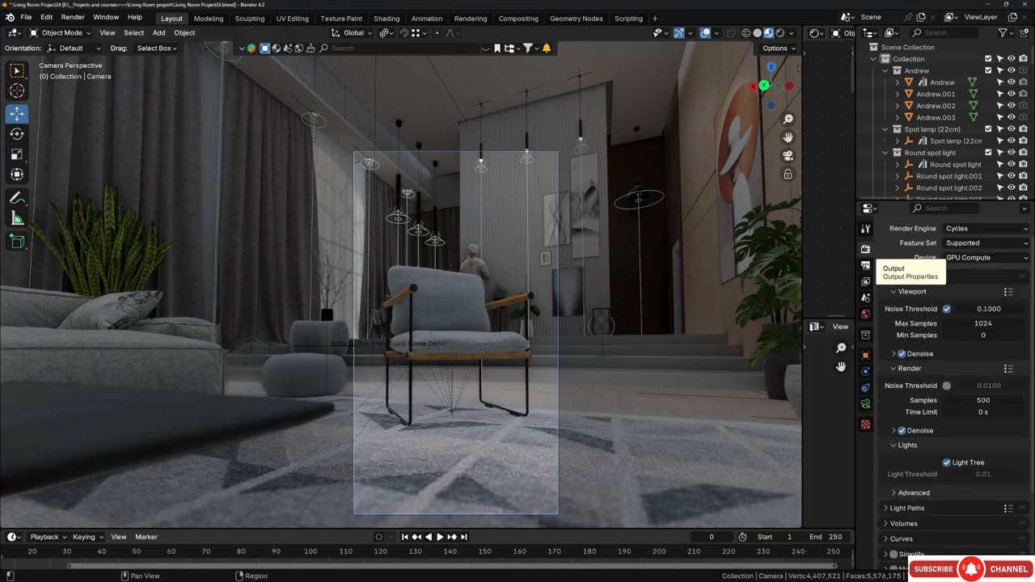
left_click(866, 265)
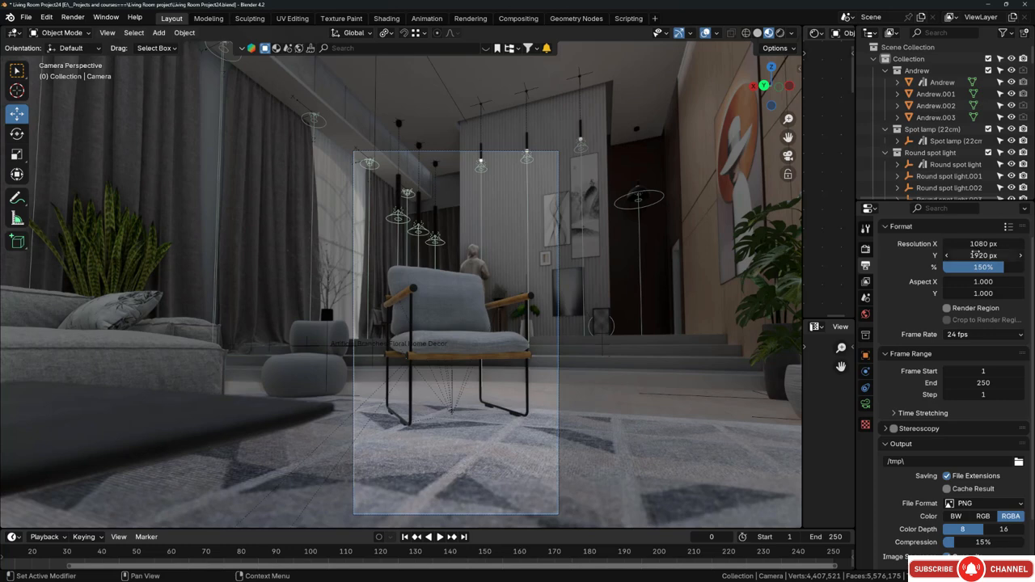
left_click_drag(975, 256, 975, 244)
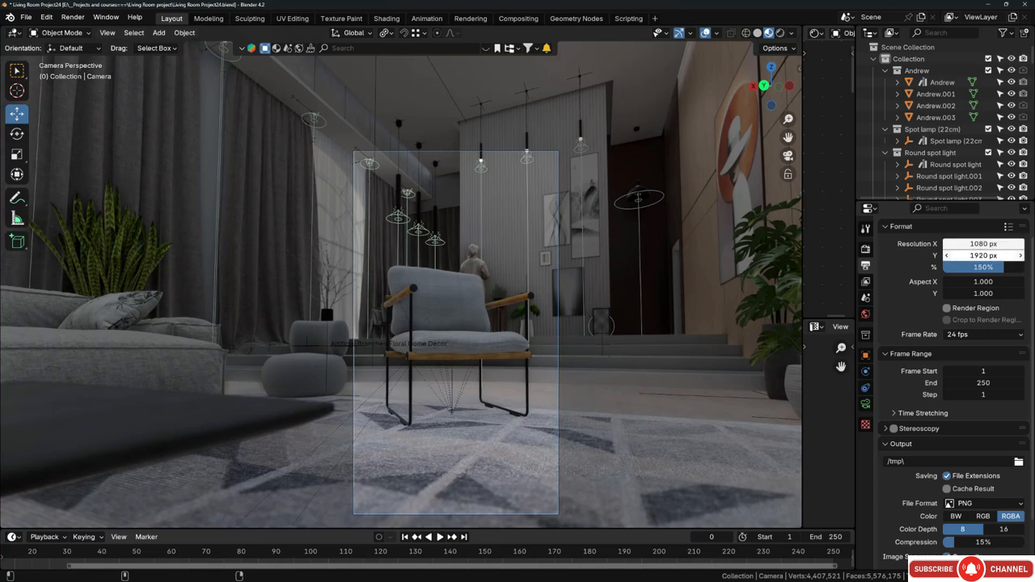
key("Return")
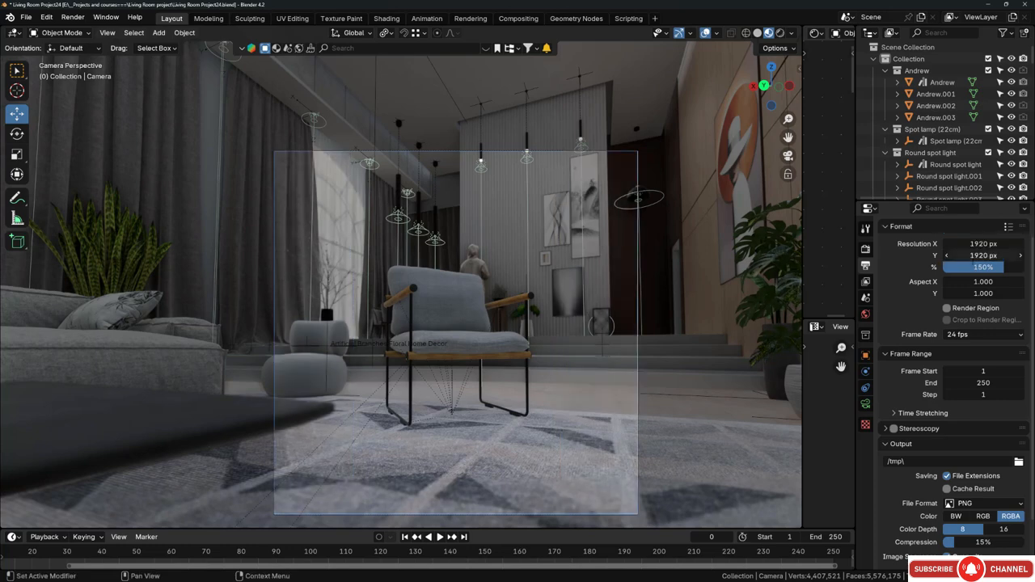
left_click(977, 255)
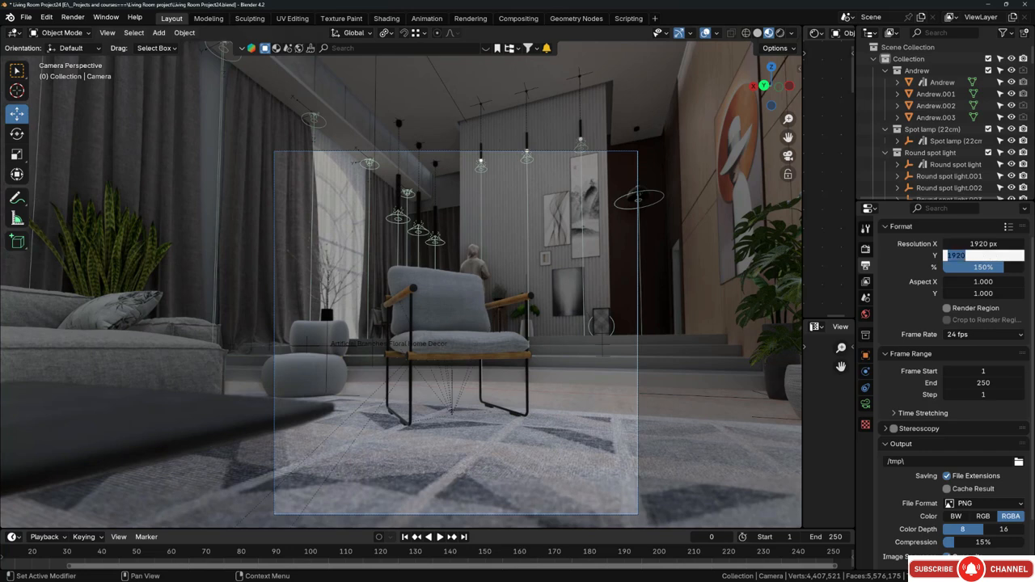
type("1080")
key("Return")
left_click(977, 256)
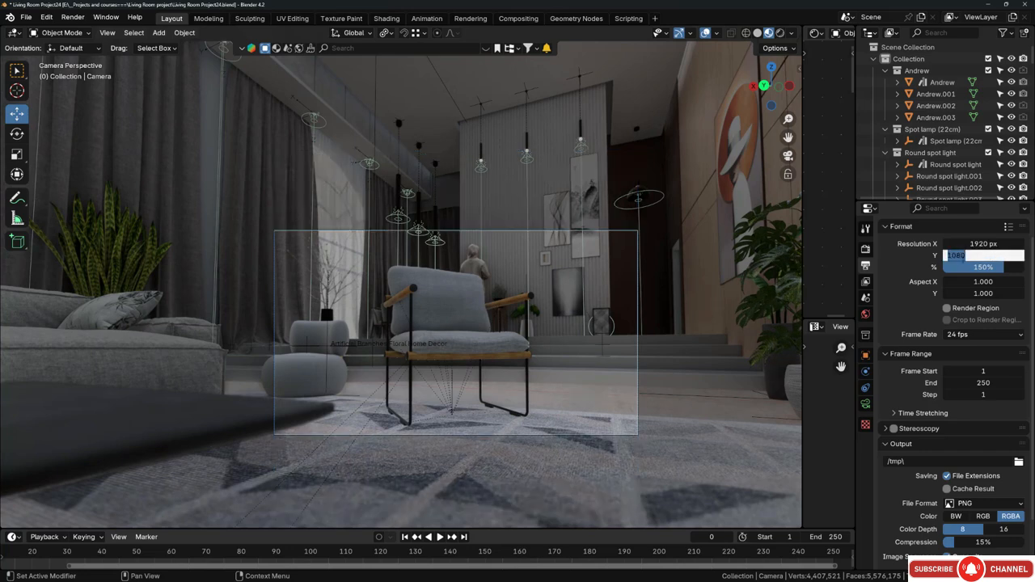
key("Return")
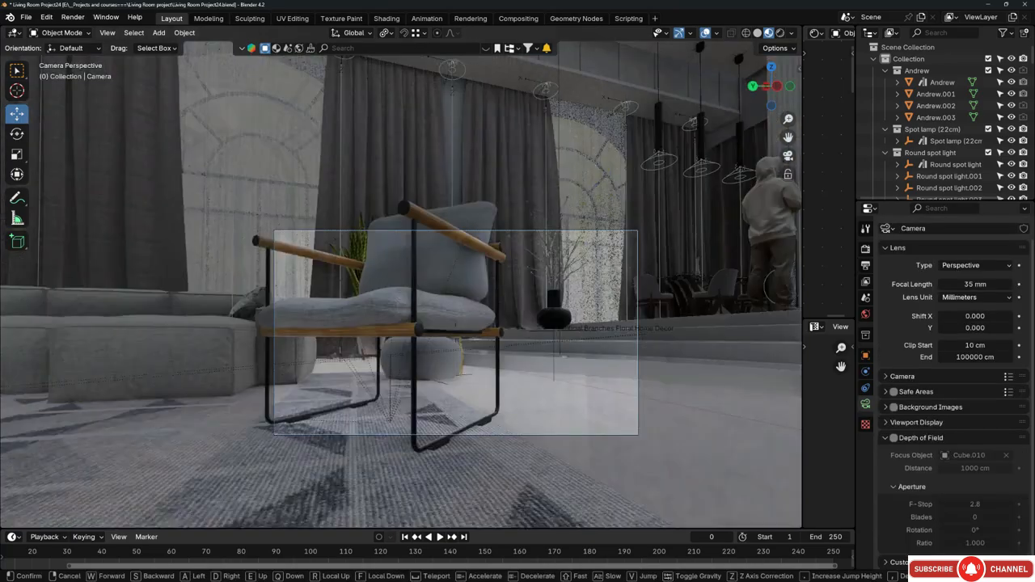
Move the camera with Walk Navigation to the far end of the room, looking across the seating area towards the mountain paintings.
key("w")
key("w")
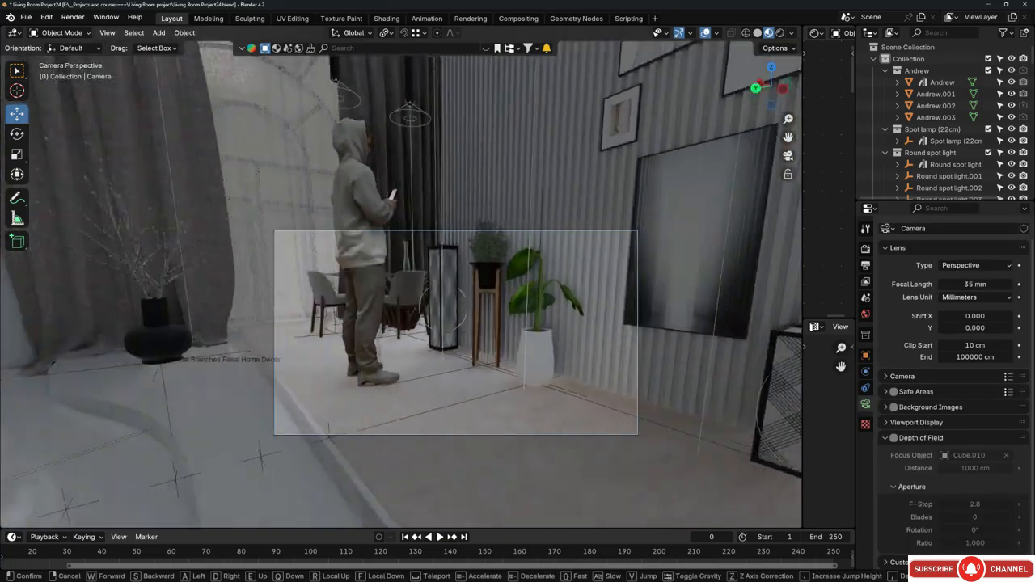
key("s")
key("q")
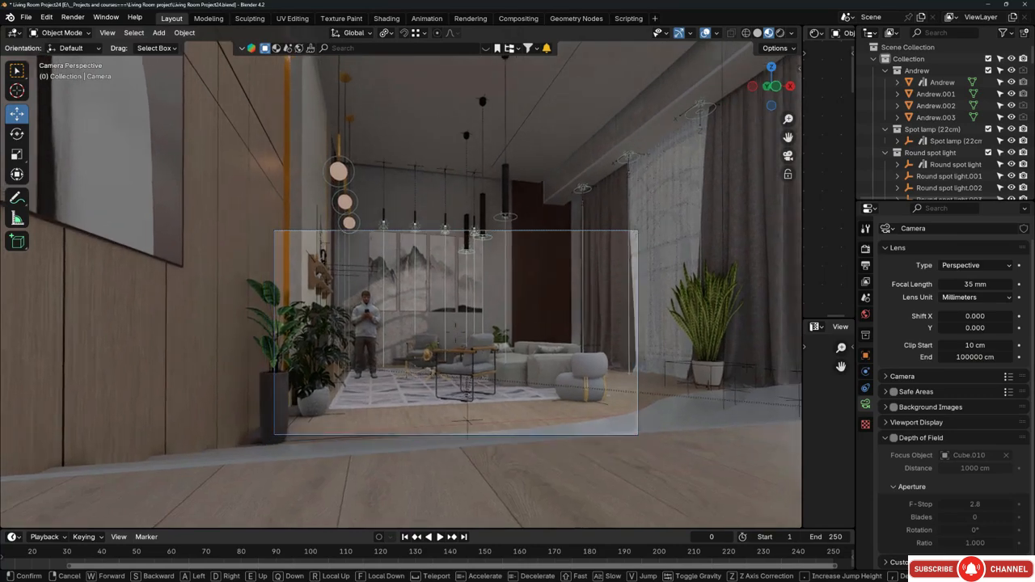
key("e")
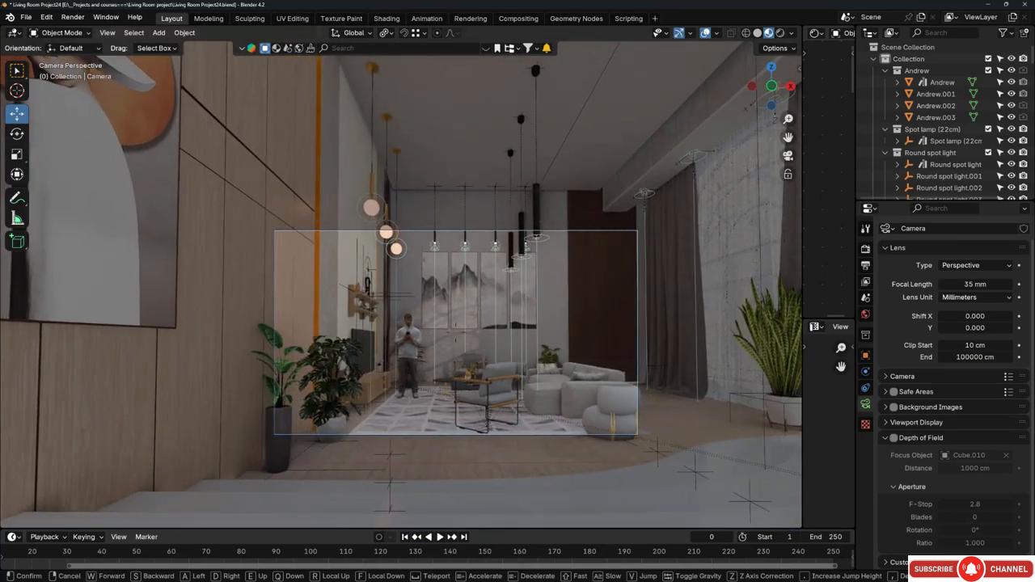
key("w")
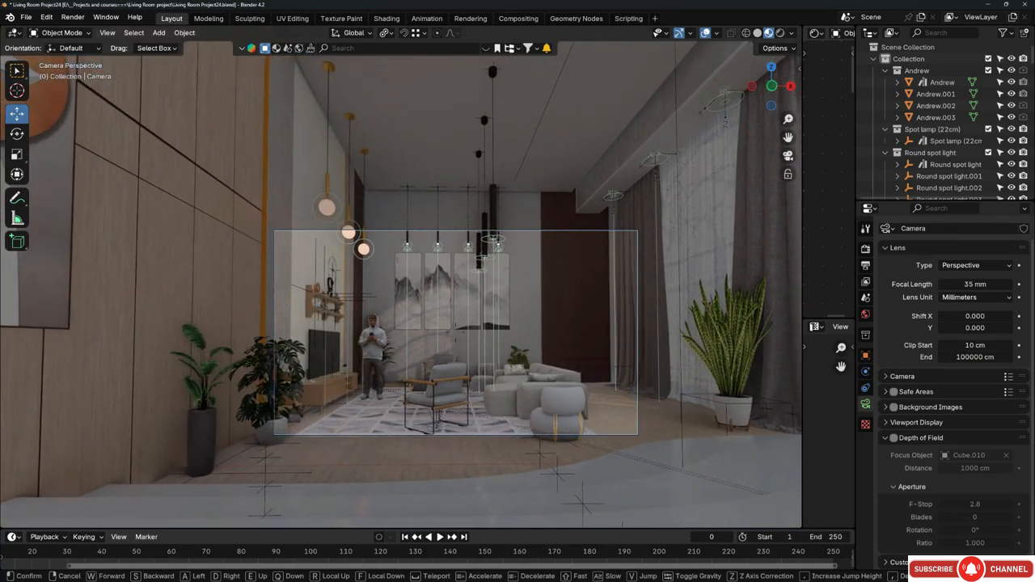
Fine-tune the wide framing of the TV wall, armchairs, sofa and mountain paintings with Walk Navigation and render the image.
key("a")
key("q")
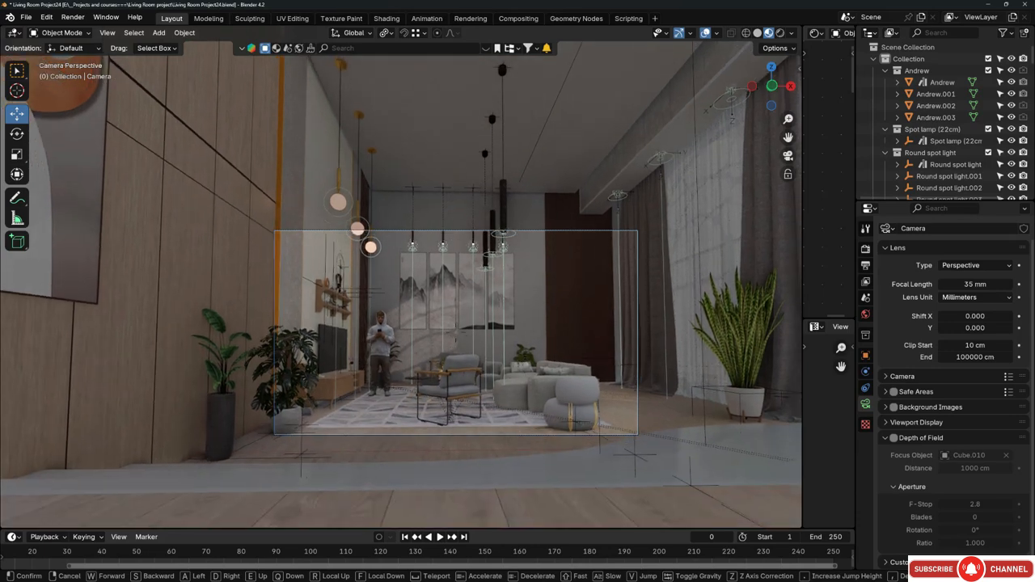
key("q")
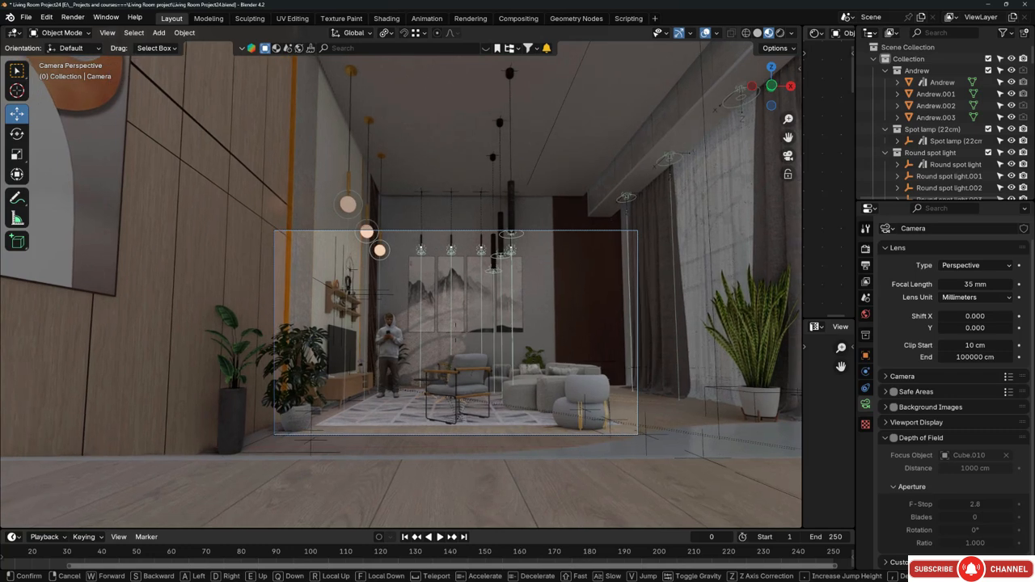
key("d")
key("d")
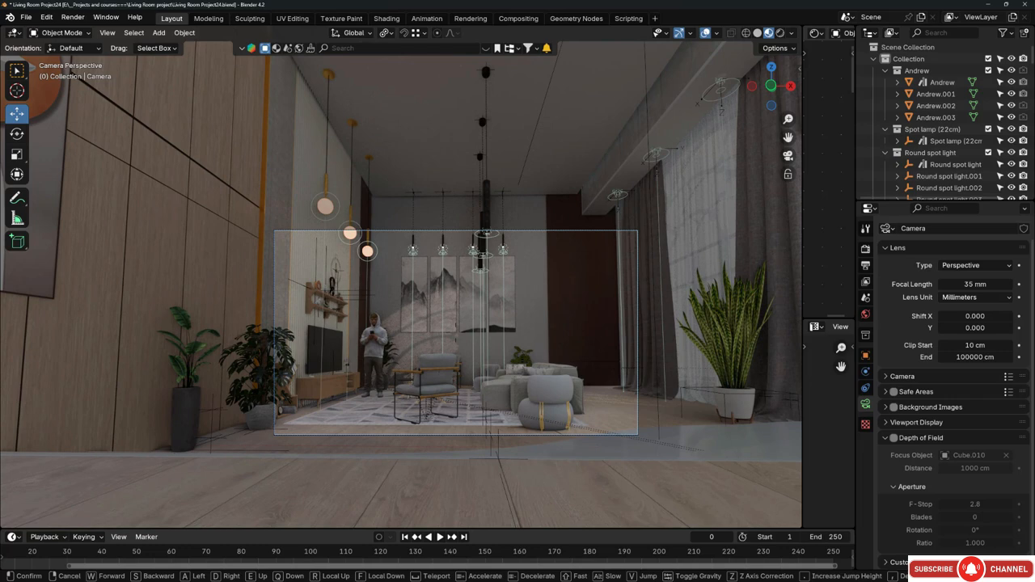
left_click(508, 274)
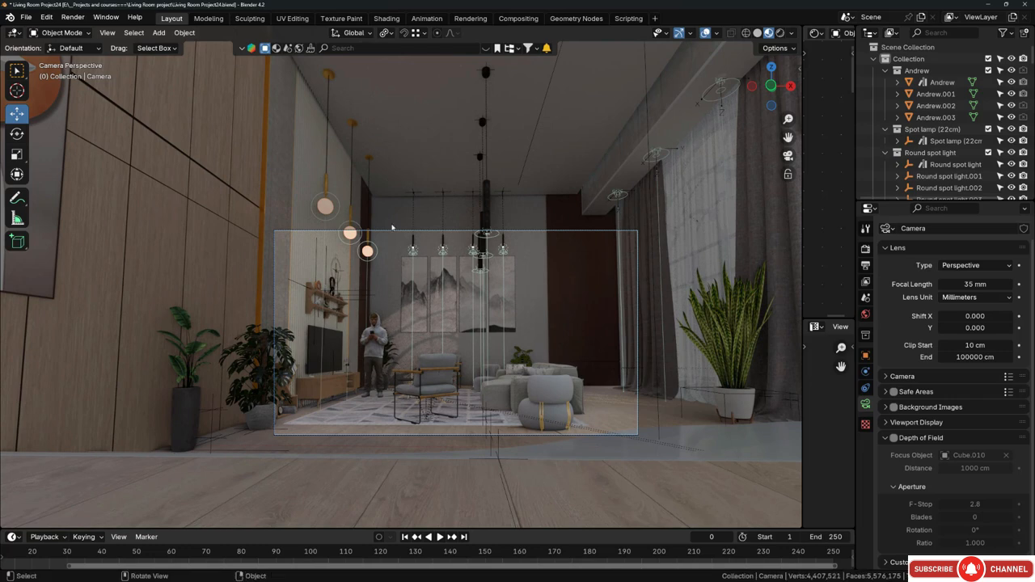
scroll(395, 311, "up", 2)
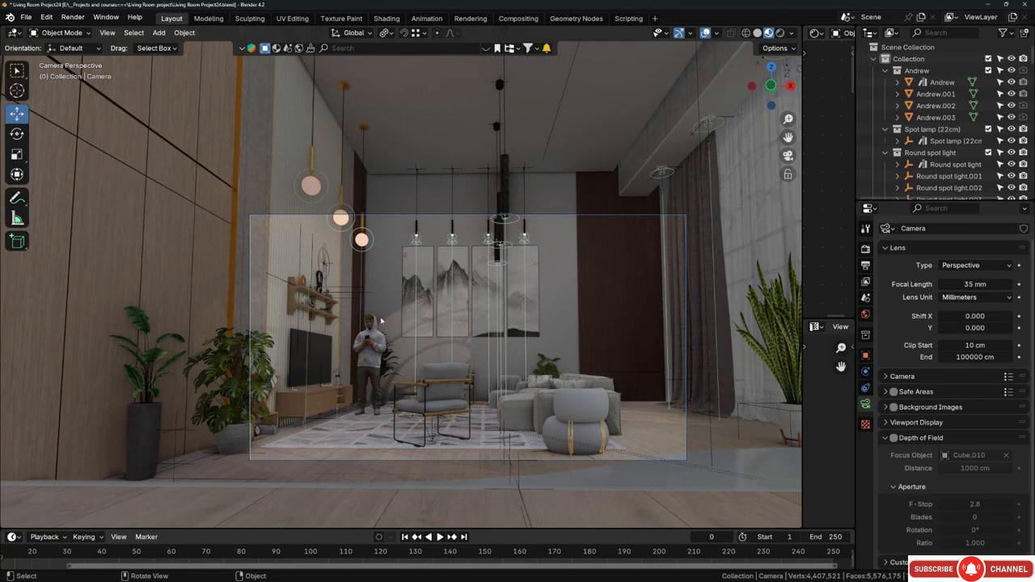
key("F12")
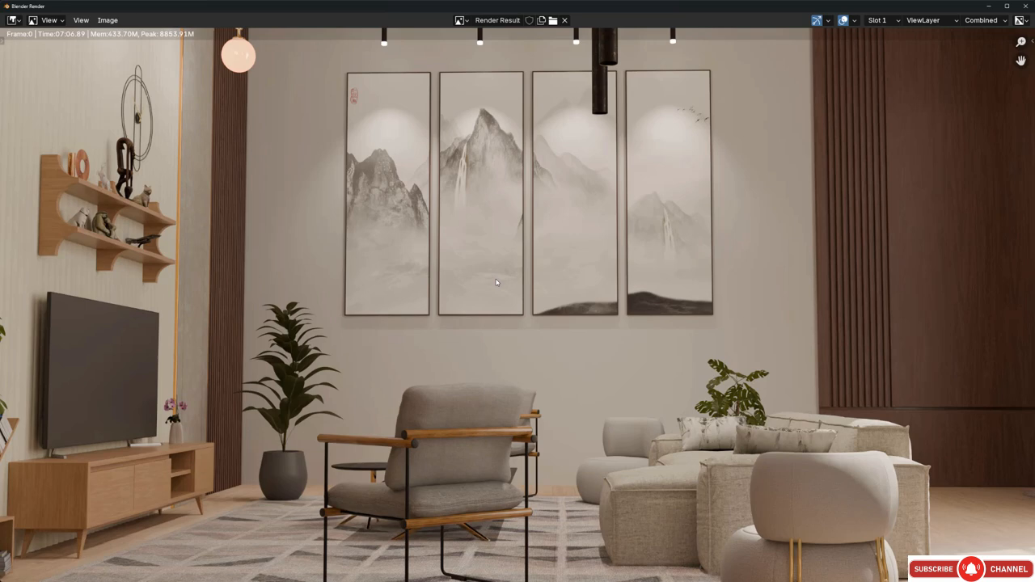
Examine the finished wide living room render, from the TV wall and wall art to the seating, rug and wood panelling.
middle_click_drag(360, 288, 453, 215)
middle_click_drag(685, 325, 646, 298)
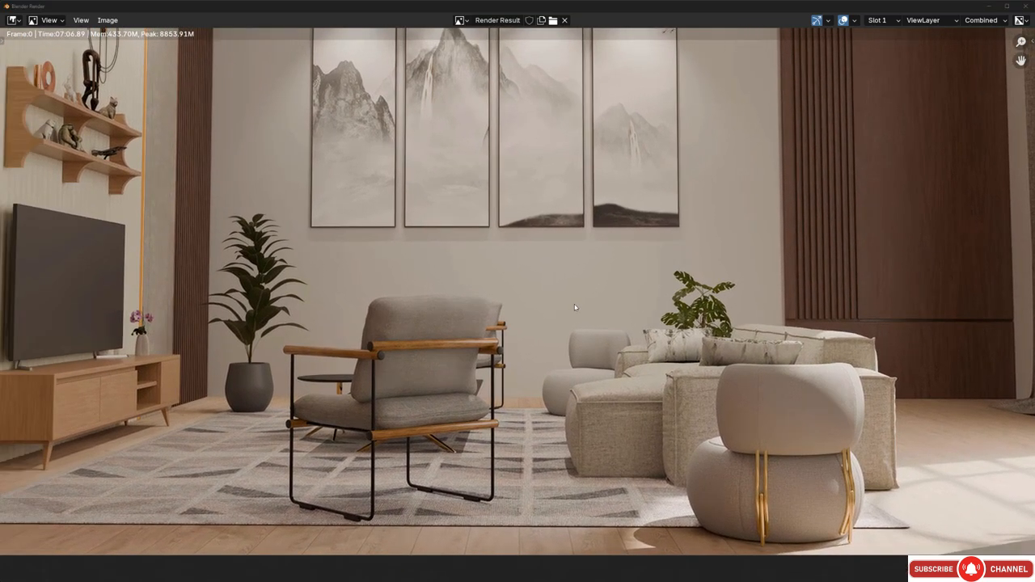
middle_click_drag(795, 314, 643, 299)
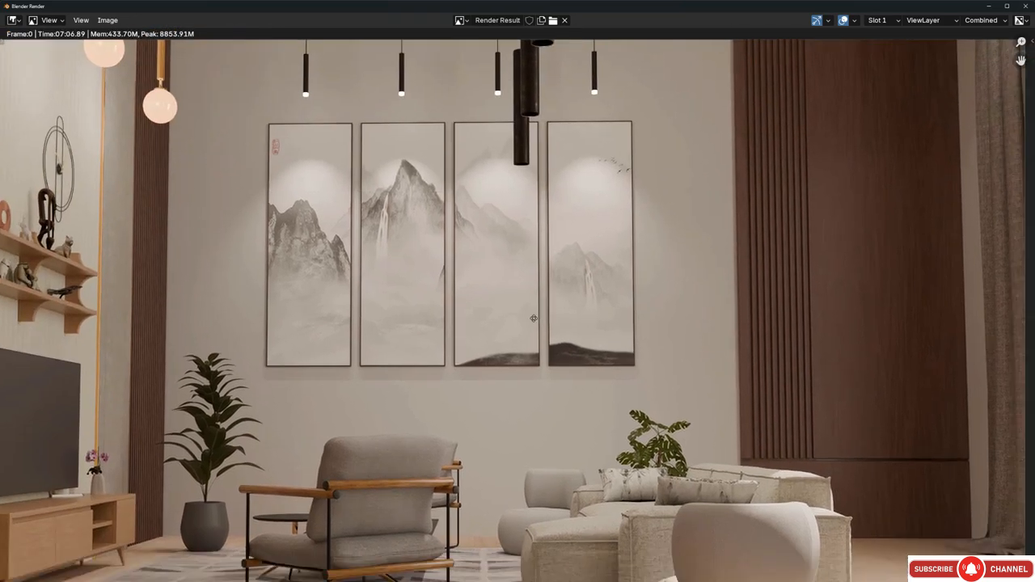
middle_click_drag(533, 318, 456, 251)
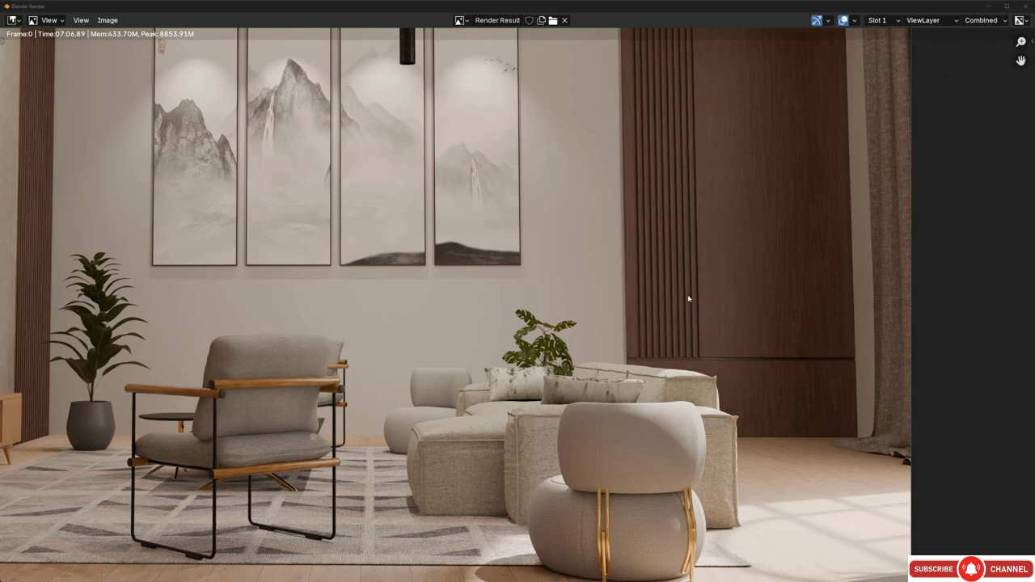
middle_click_drag(689, 299, 892, 299)
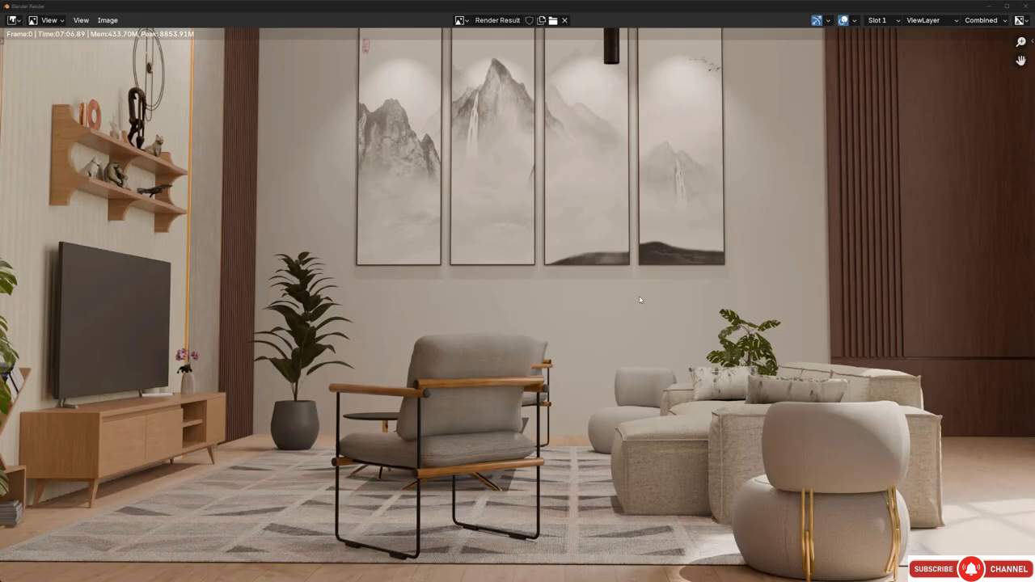
mouse_move(567, 241)
middle_mouse_down()
mouse_move(596, 307)
mouse_move(606, 249)
mouse_move(571, 249)
middle_mouse_up()
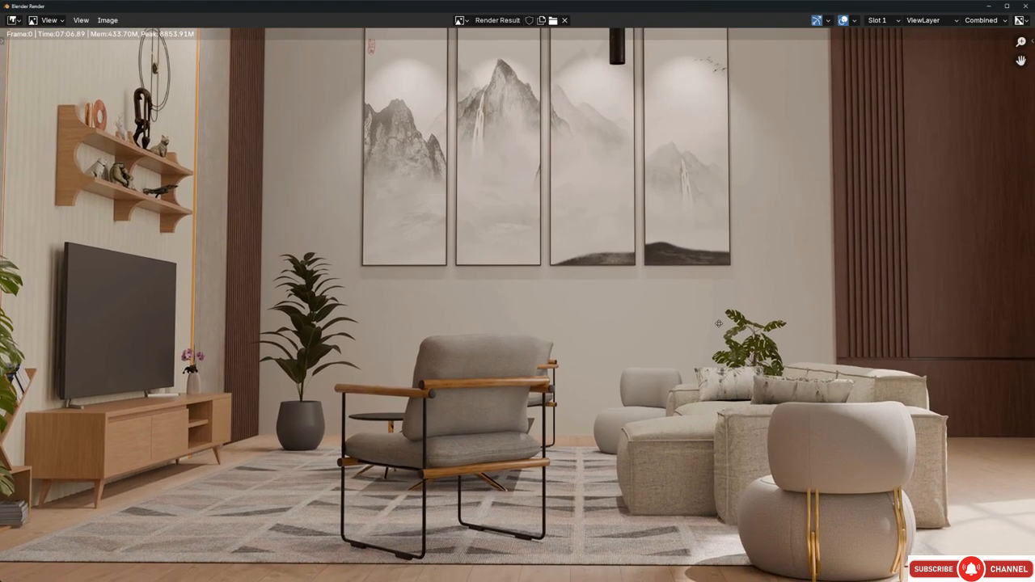
middle_click_drag(720, 324, 605, 310)
scroll(606, 309, "down", 1)
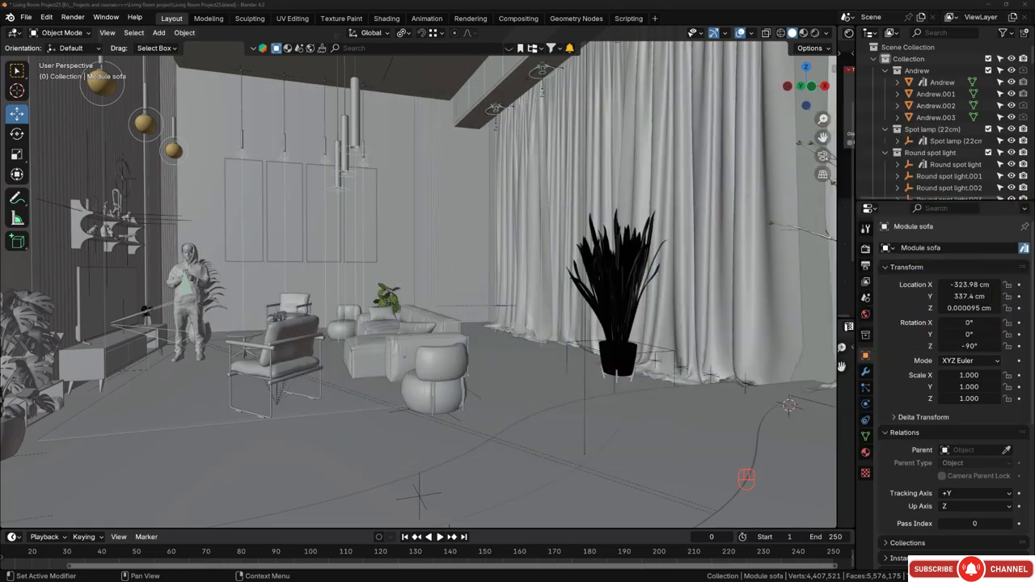
Snap the 3D cursor to the world origin.
middle_click_drag(394, 278, 398, 308)
scroll(365, 325, "down", 5)
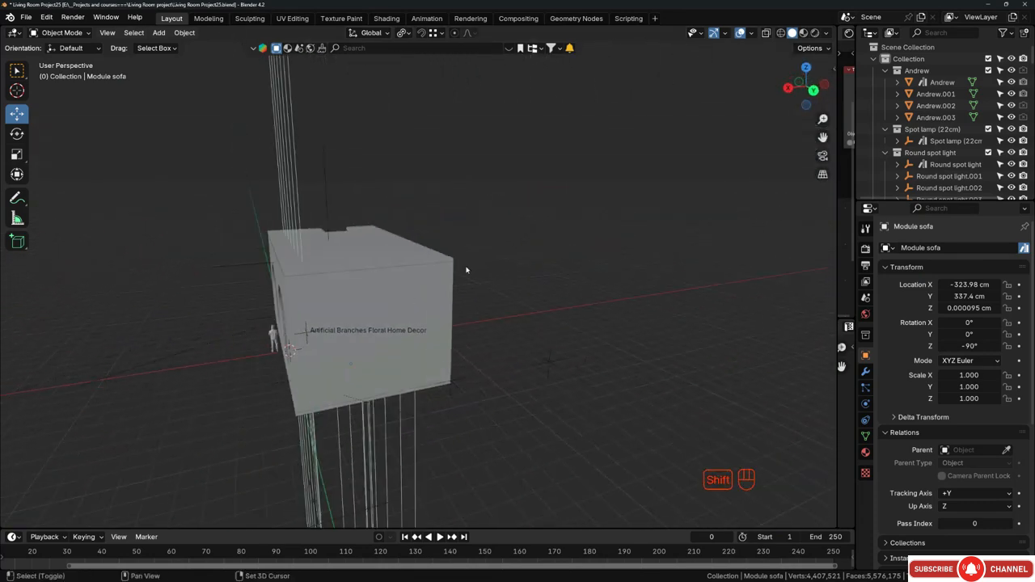
key("shift+s")
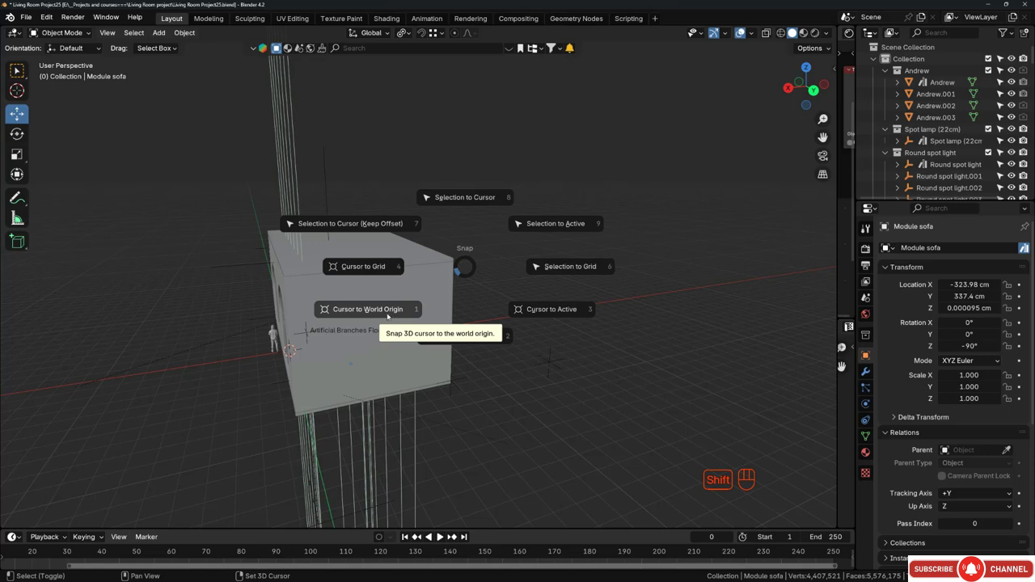
left_click(385, 314)
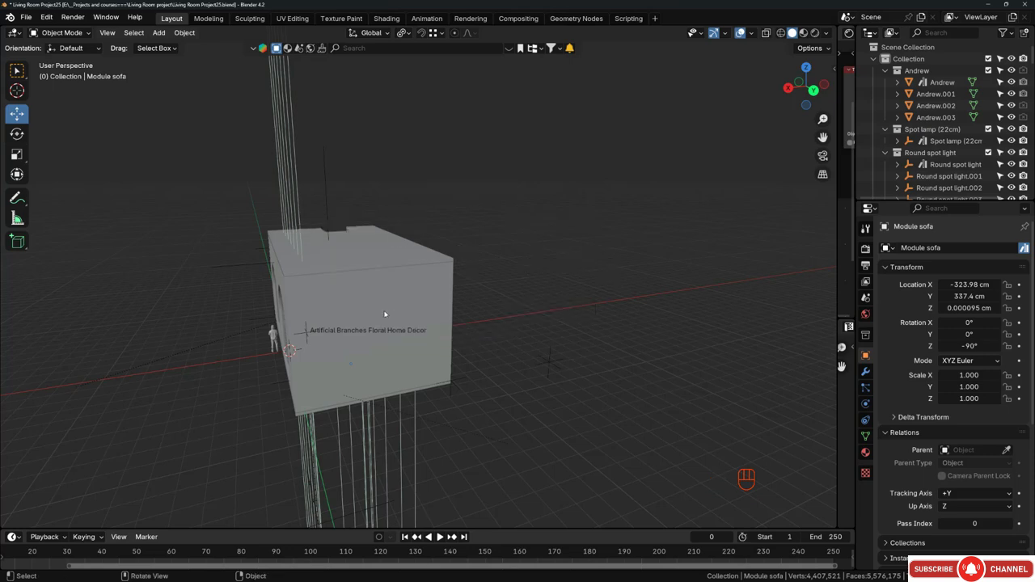
key("shift+s")
left_click(395, 306)
middle_click_drag(398, 308, 381, 286)
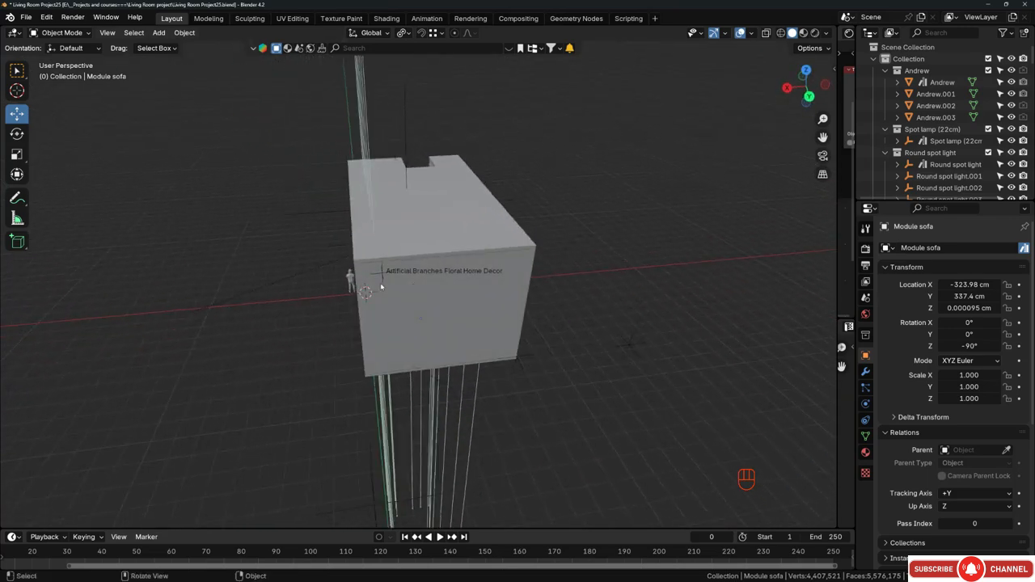
Add a cube in front view and move it to the middle of the room, at about X -385 cm and Z 325 cm.
key("KP_1")
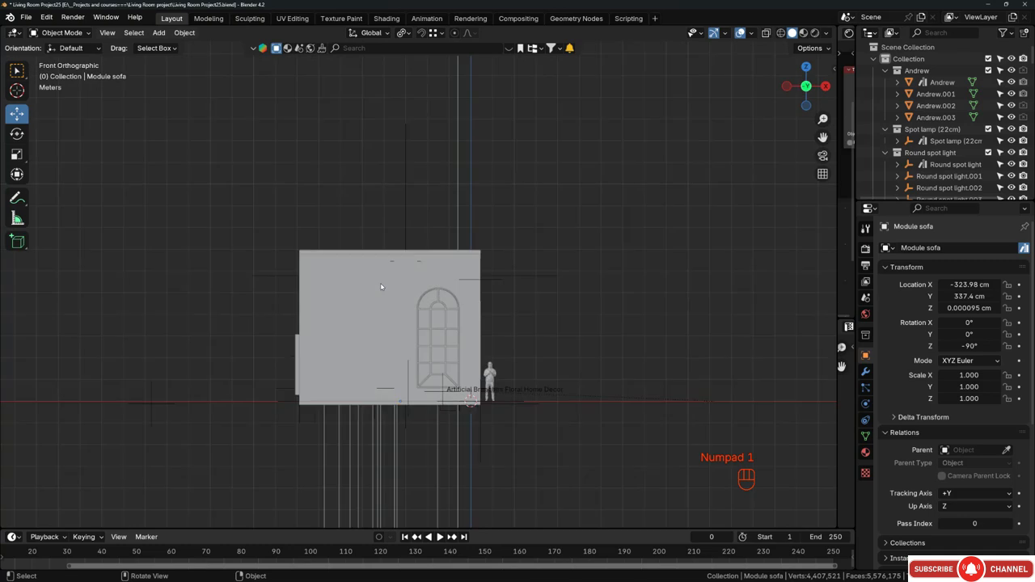
middle_click_drag(381, 287, 457, 293, "shift")
scroll(456, 294, "up", 2)
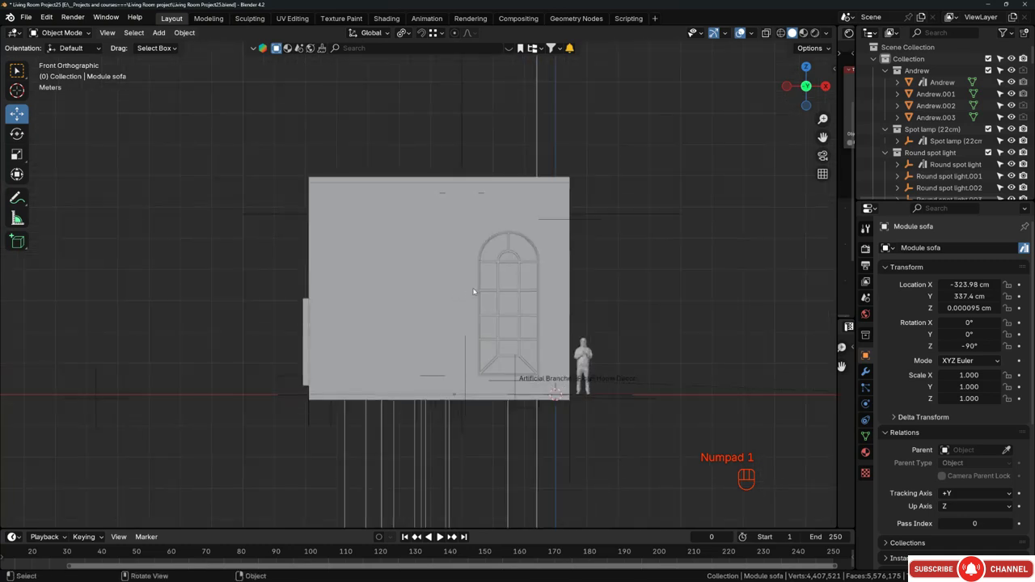
key("shift+a")
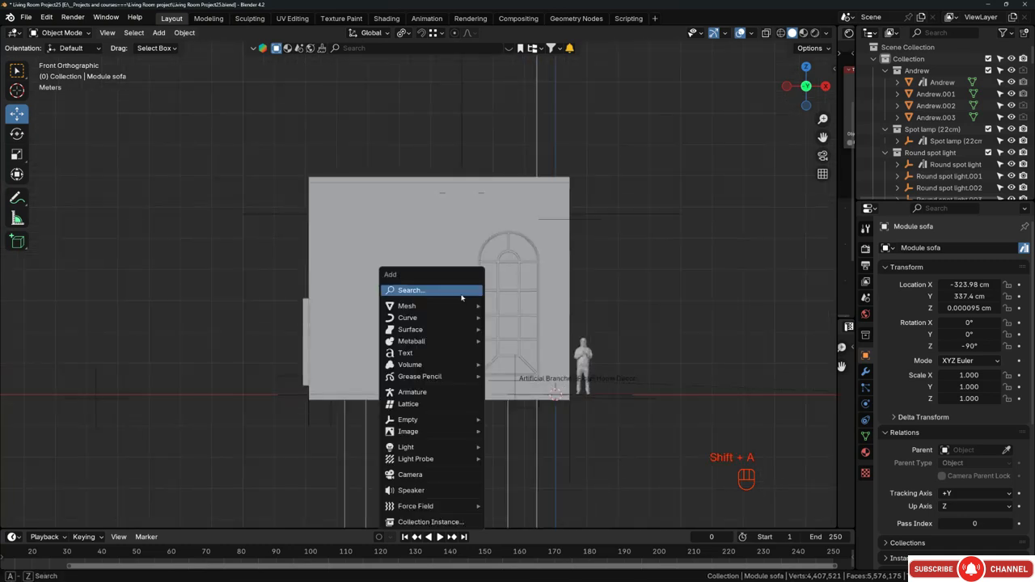
mouse_move(437, 308)
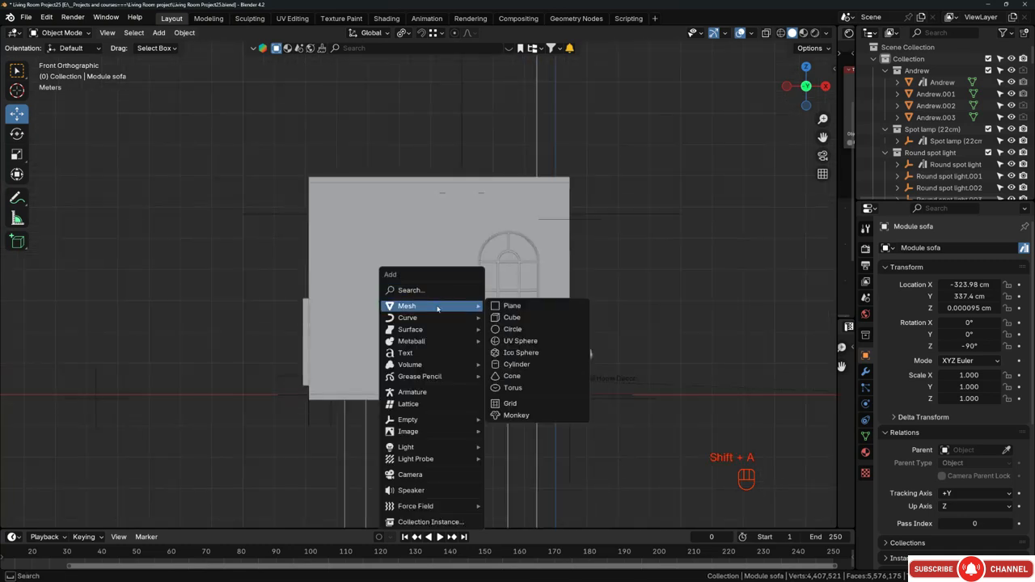
left_click(505, 318)
key("g")
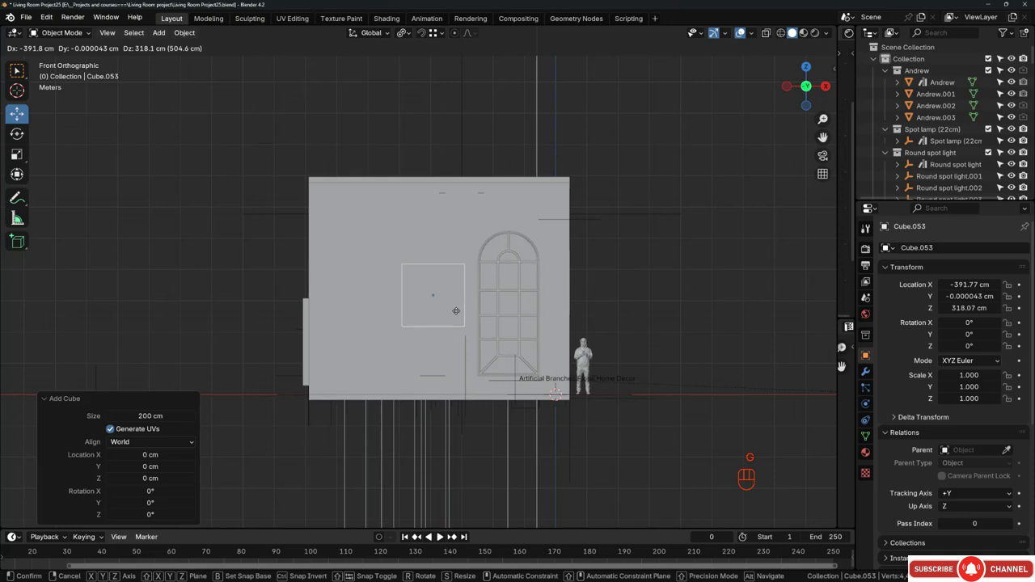
left_click(460, 310)
Scale the cube along X to about 4.31 to span the room's width and shift it about 8.6 cm along X to centre it.
key("s")
key("x")
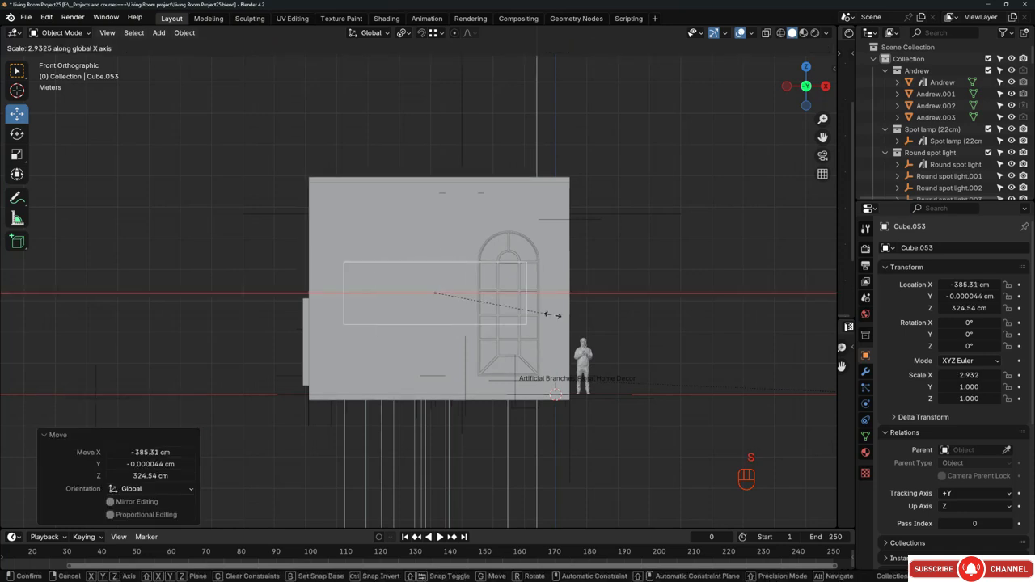
left_click(606, 316)
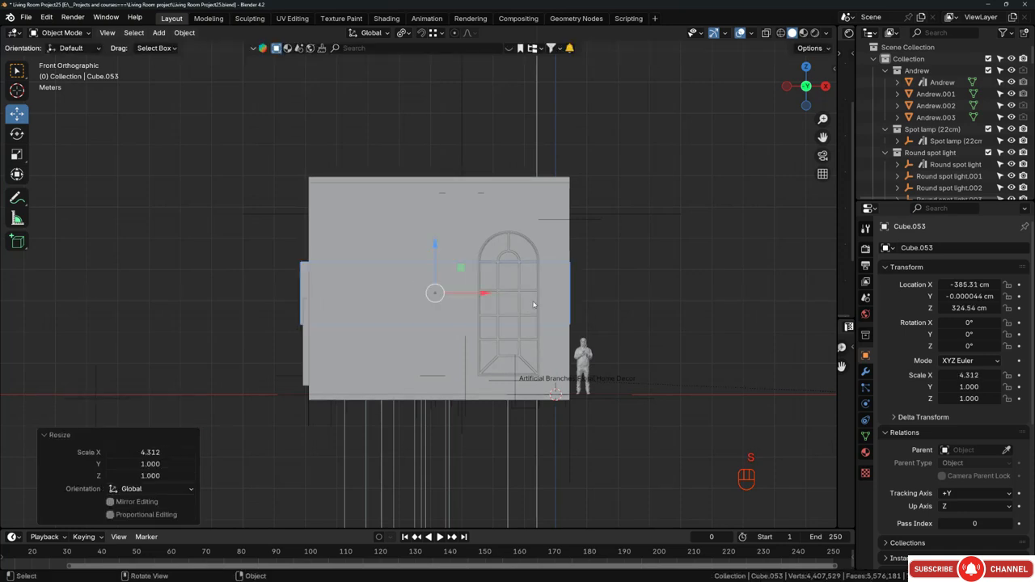
scroll(566, 311, "up", 1)
key("g")
key("x")
left_click(538, 304)
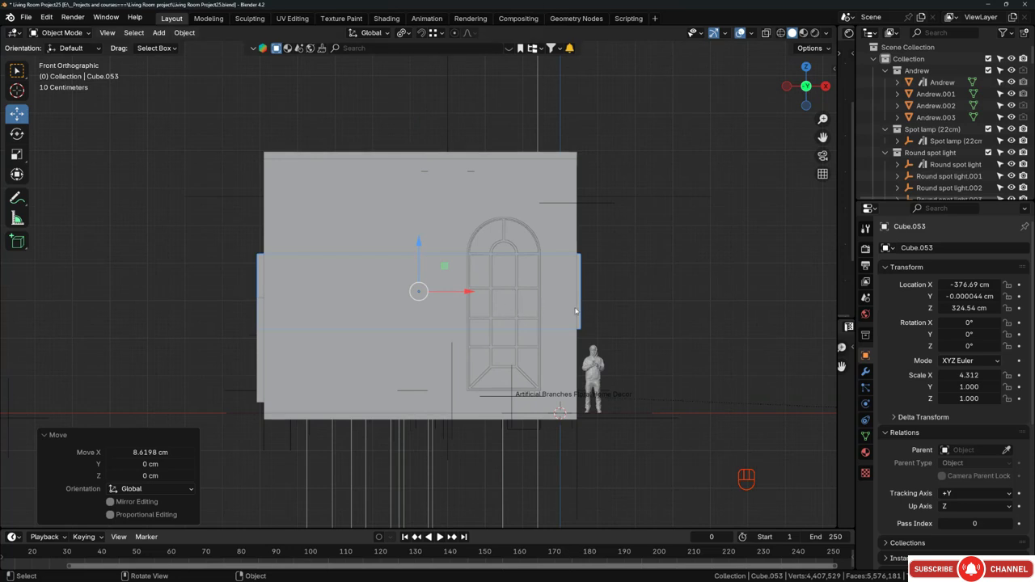
Scale the cube along Z to about 3.91 so it extends past the room's floor and ceiling.
key("s")
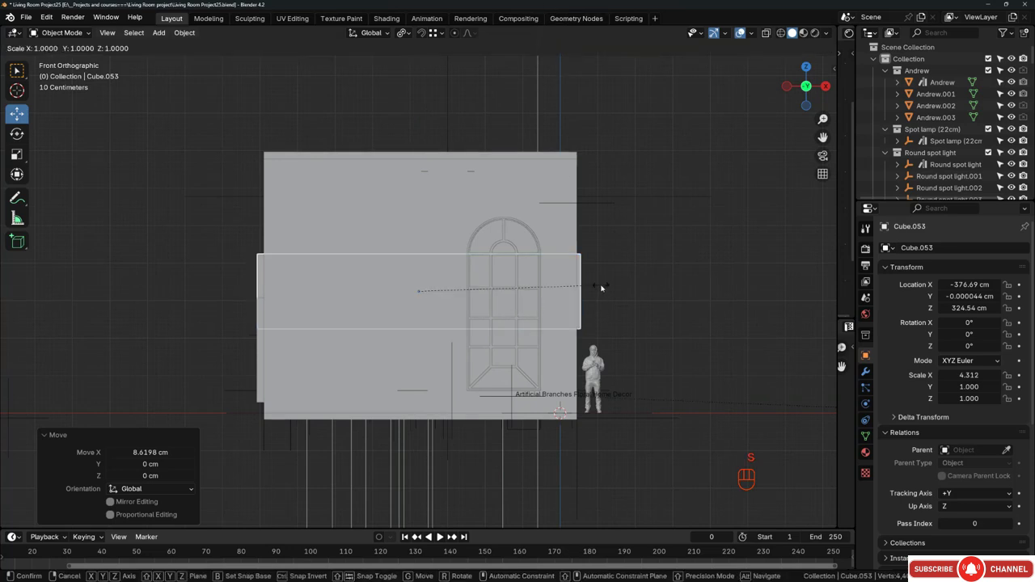
key("z")
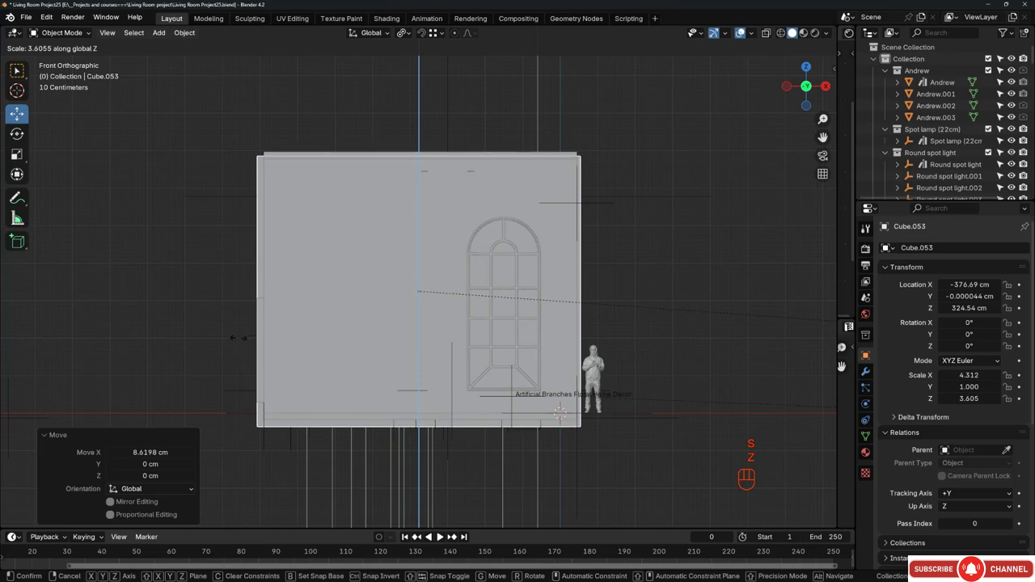
left_click(293, 338)
key("s")
key("x")
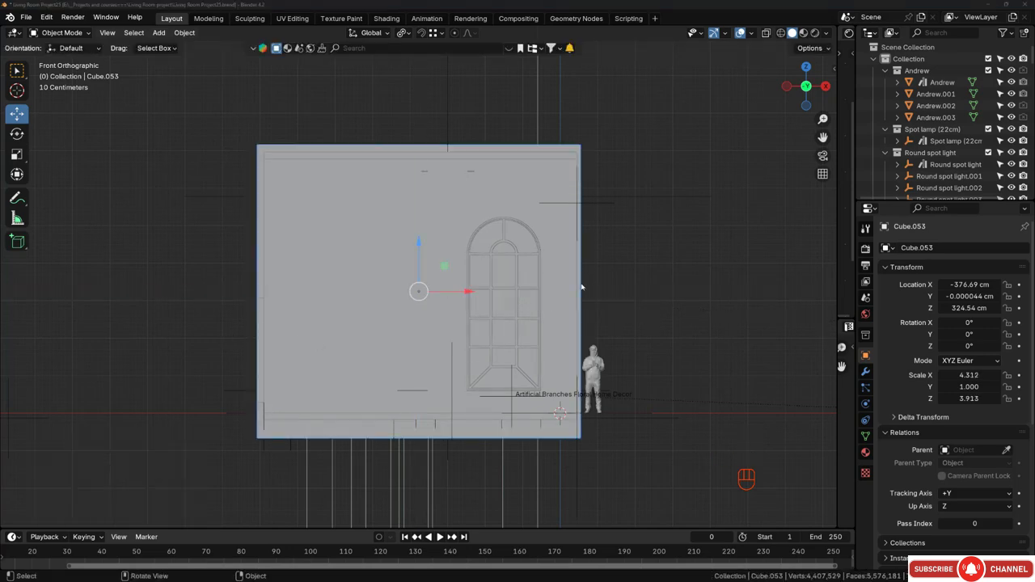
Enlarge the cube to a scale of about 4.82 in X and 4.26 in Z, and show it in the right orthographic view.
middle_click_drag(597, 289, 606, 292)
key("KP_1")
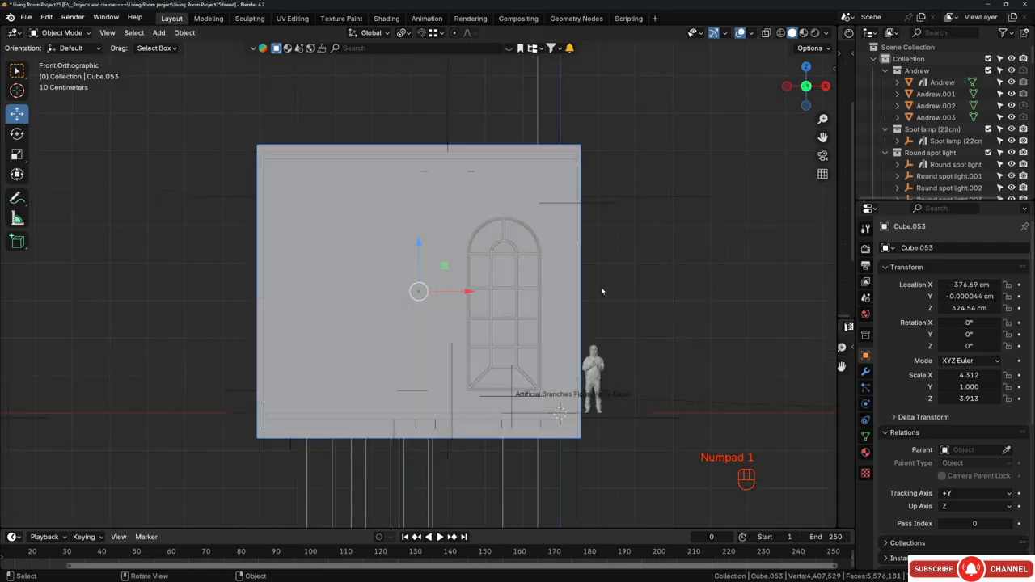
key("s")
key("x")
left_click(623, 296)
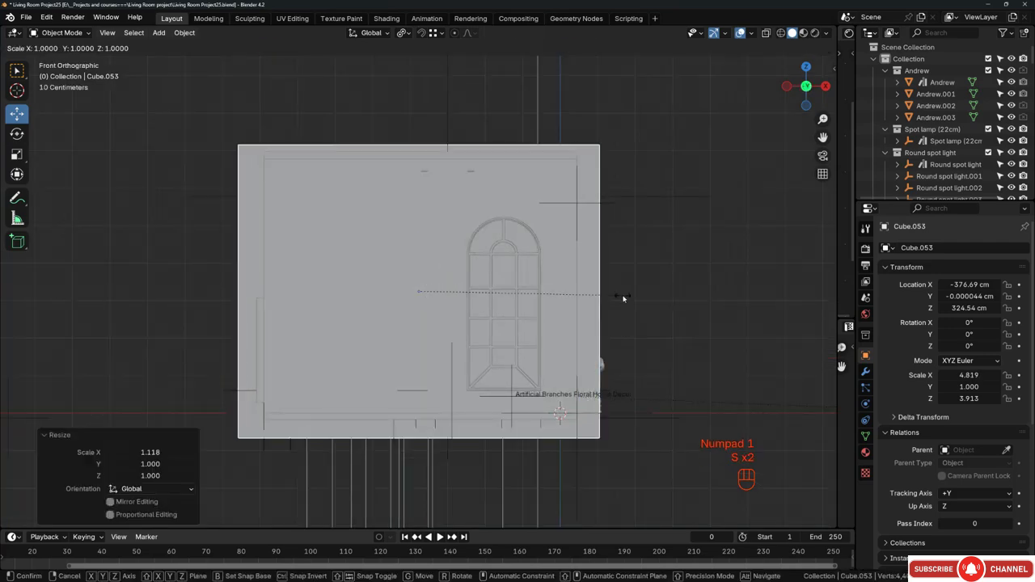
key("s")
key("z")
left_click(635, 300)
middle_click_drag(635, 300, 620, 300)
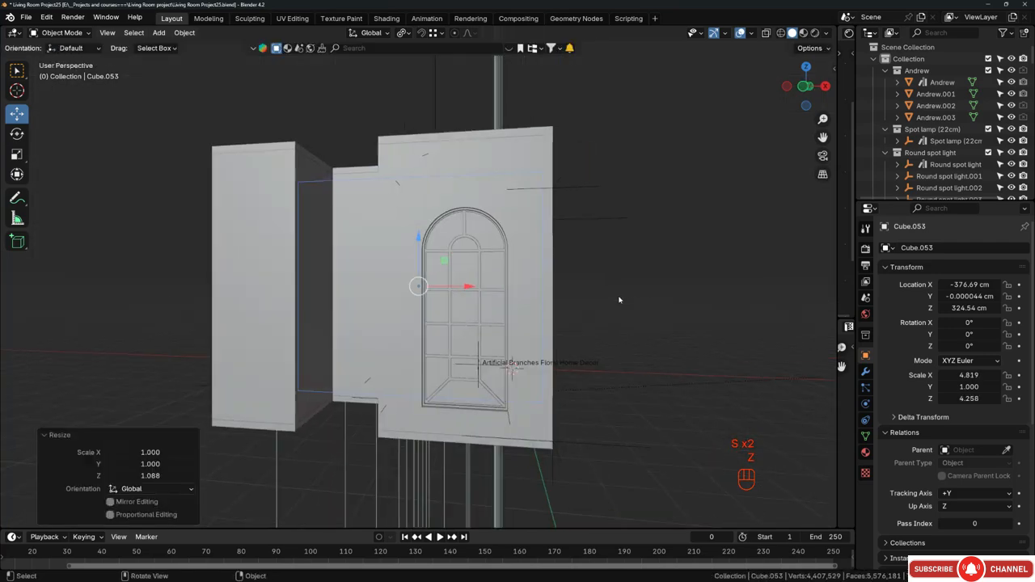
key("KP_3")
scroll(499, 273, "down", 3)
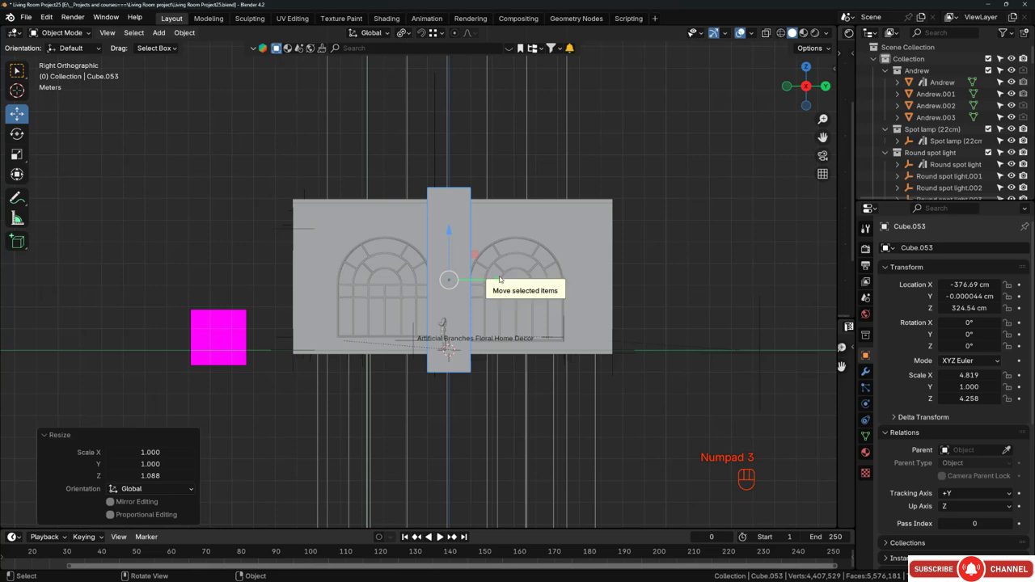
Scale the cube along Y to about 8.26 so it extends past both ends of the room.
key("s")
key("y")
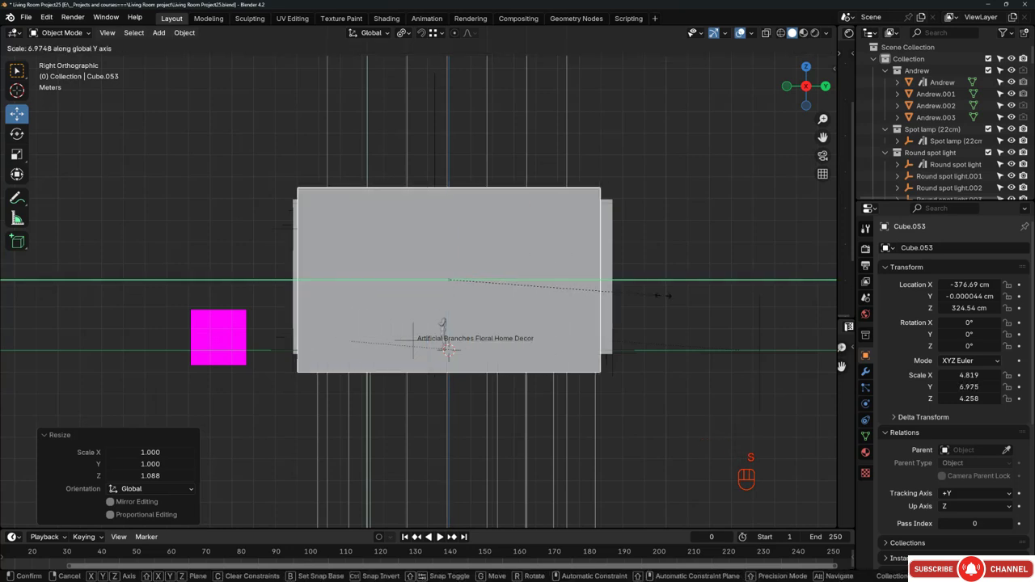
left_click(700, 296)
Set the enclosing cube's viewport display to Bounds so the room inside it can be seen.
middle_click_drag(700, 295, 518, 300)
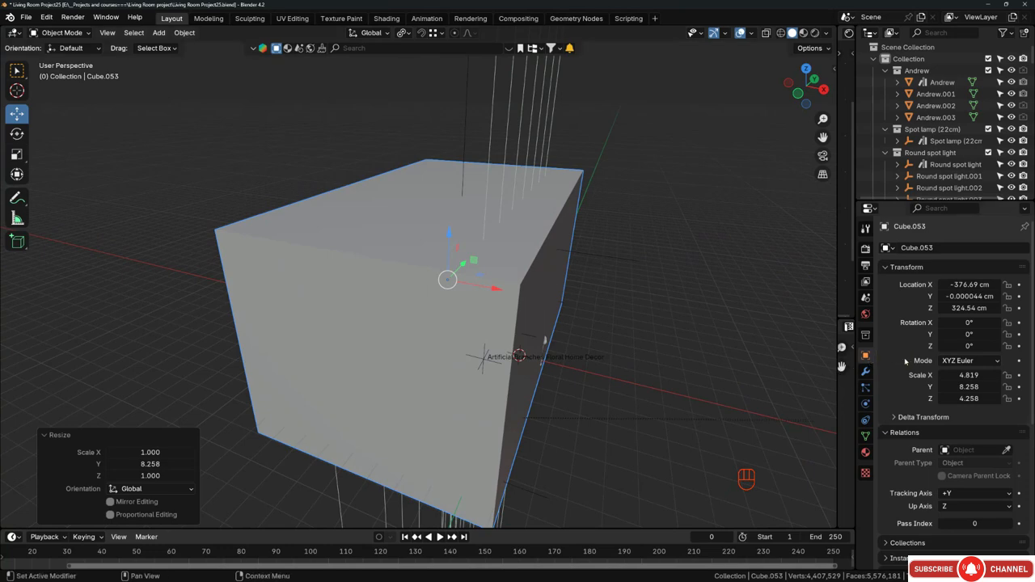
scroll(904, 372, "down", 6)
left_click(903, 392)
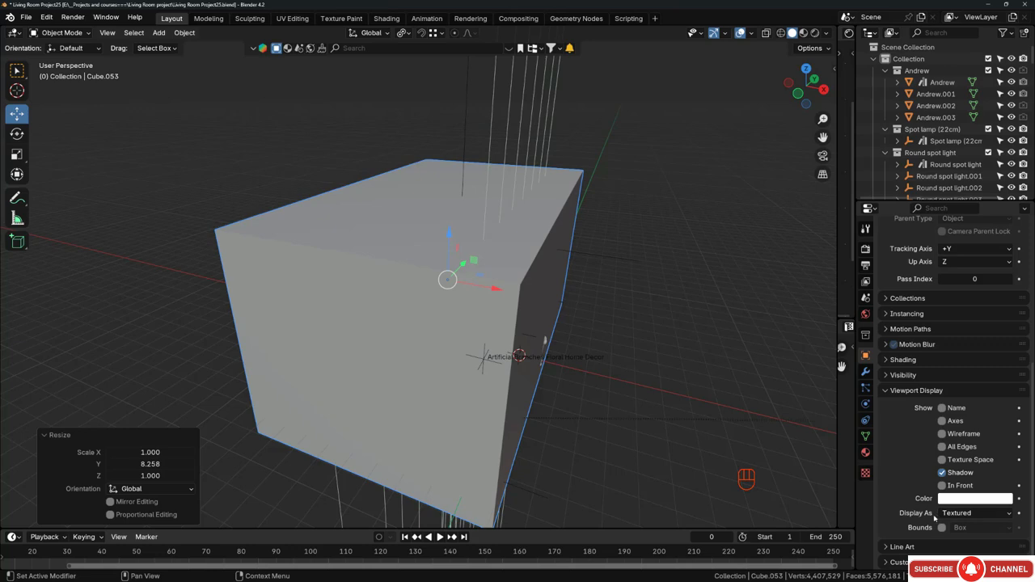
left_click(963, 515)
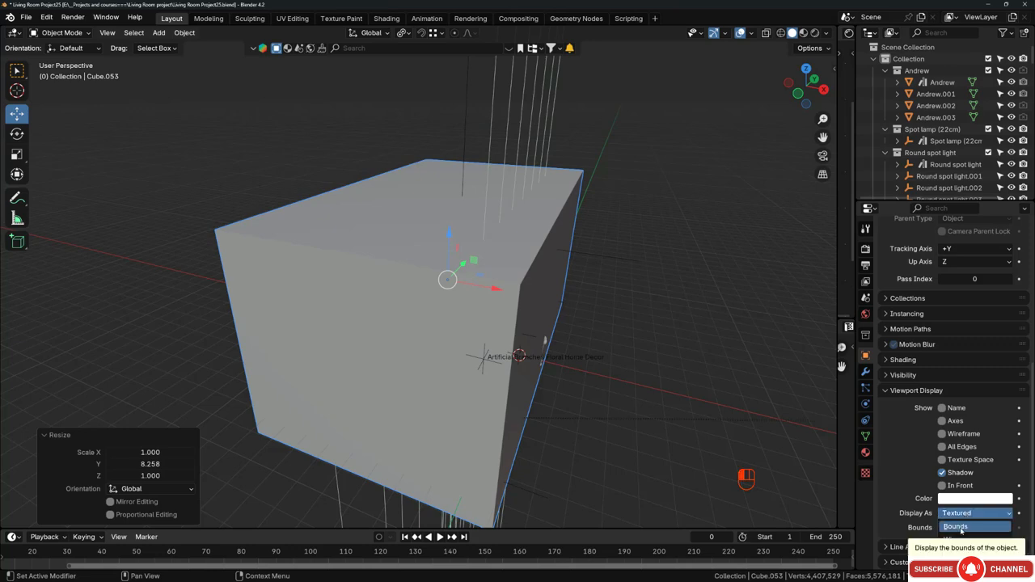
left_click(961, 529)
middle_click_drag(567, 307, 597, 320)
scroll(608, 259, "up", 1)
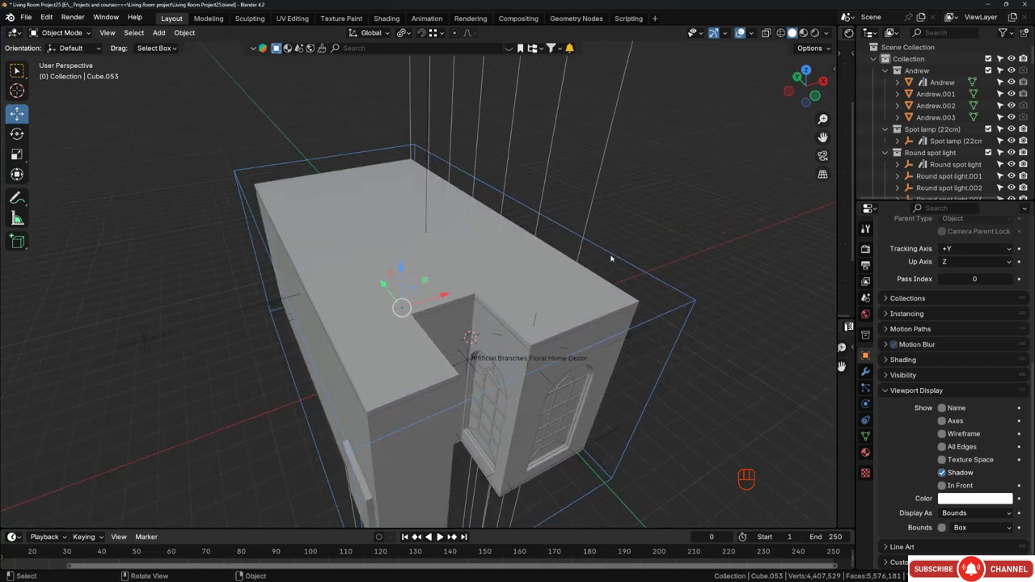
Enlarge the shader editor area and create a new material for the cube.
left_click_drag(838, 243, 505, 250)
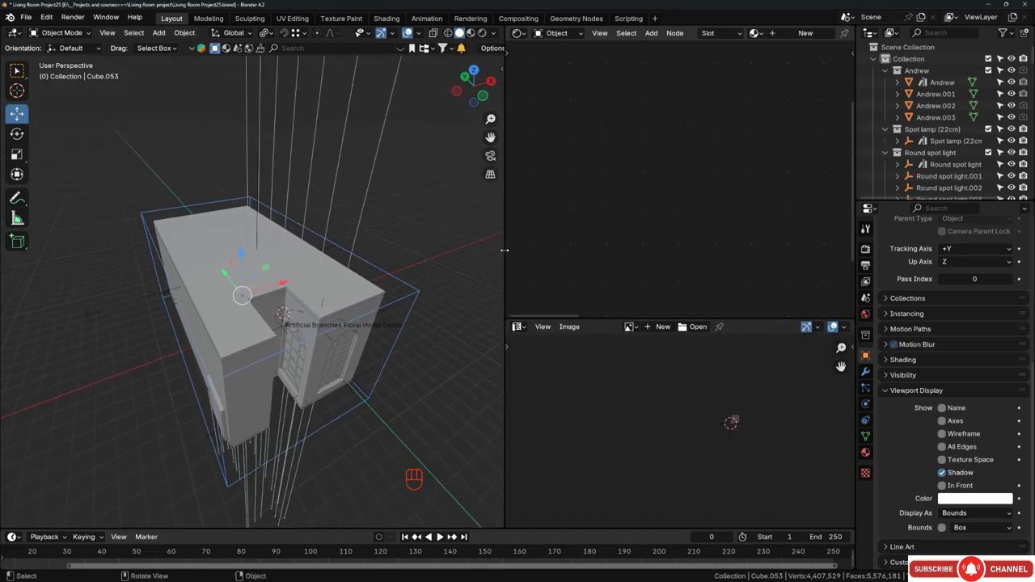
left_click(804, 33)
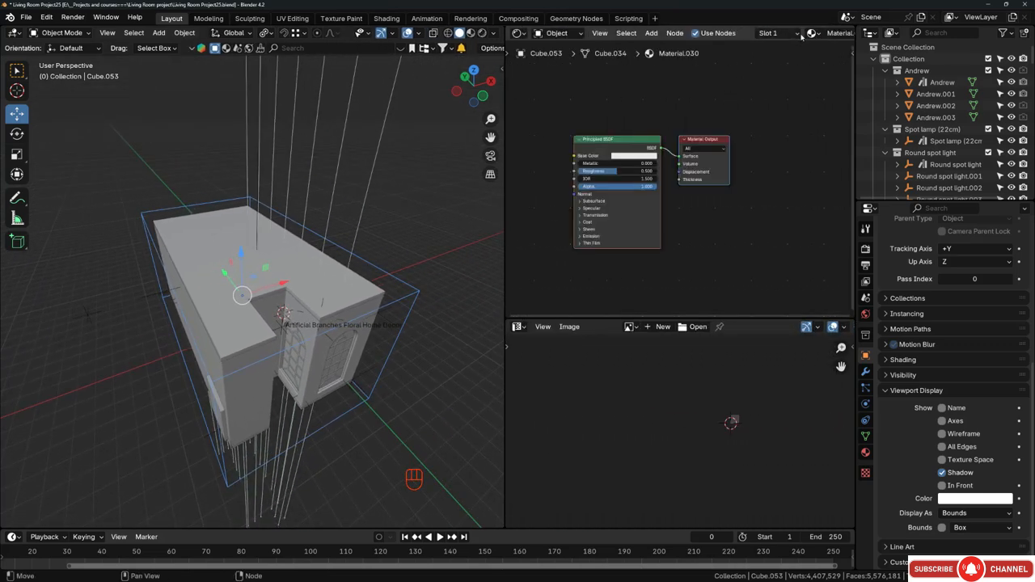
left_click(622, 106)
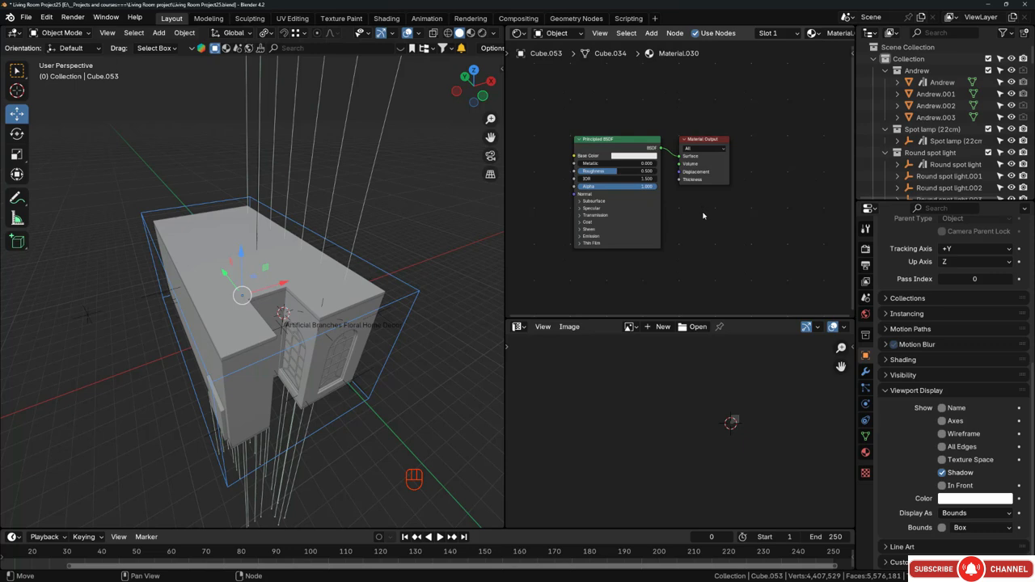
Add a Volume Scatter node to the cube's material, below the Principled BSDF.
key("shift+a")
left_click(704, 216)
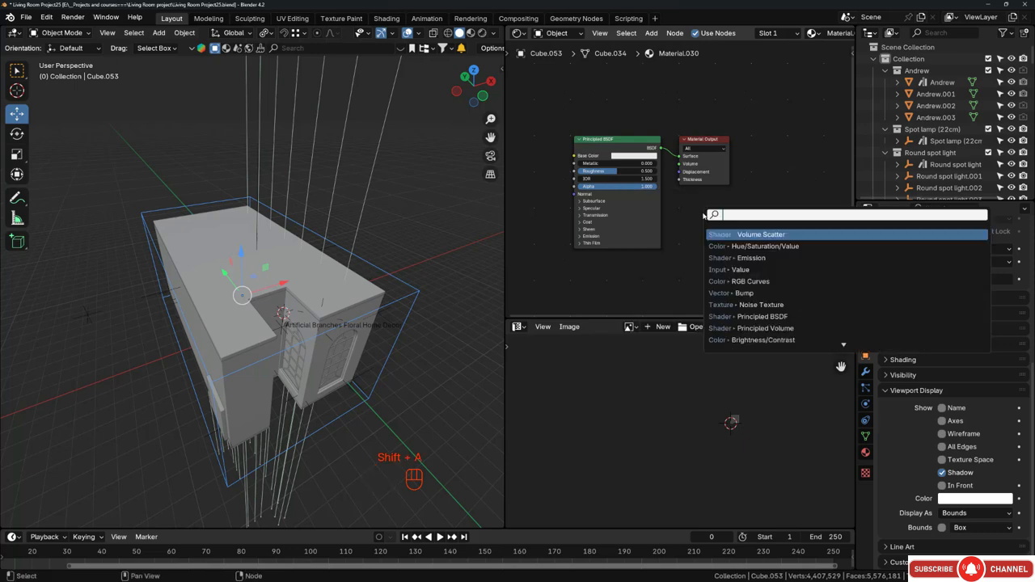
type("volu")
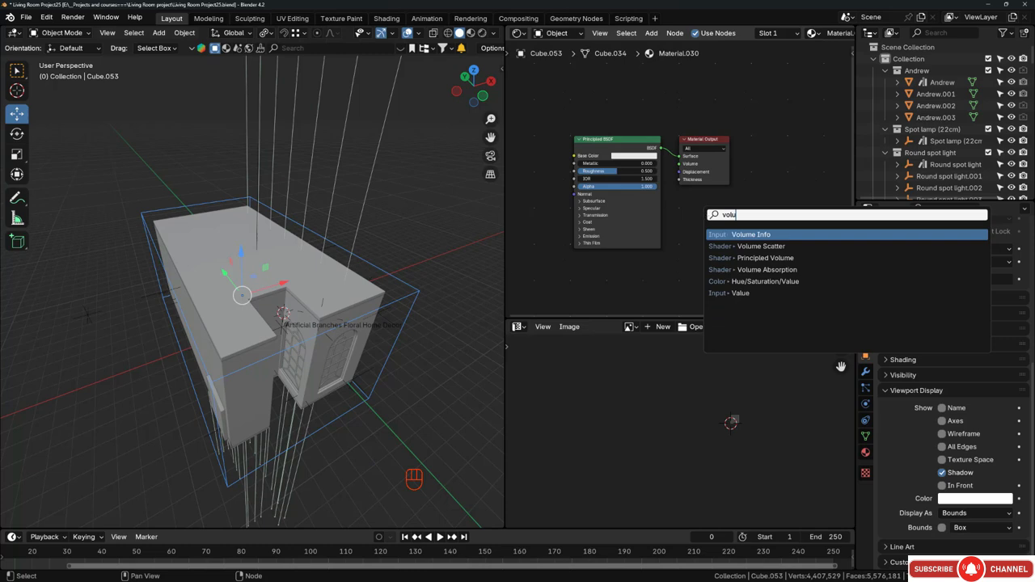
key("Down")
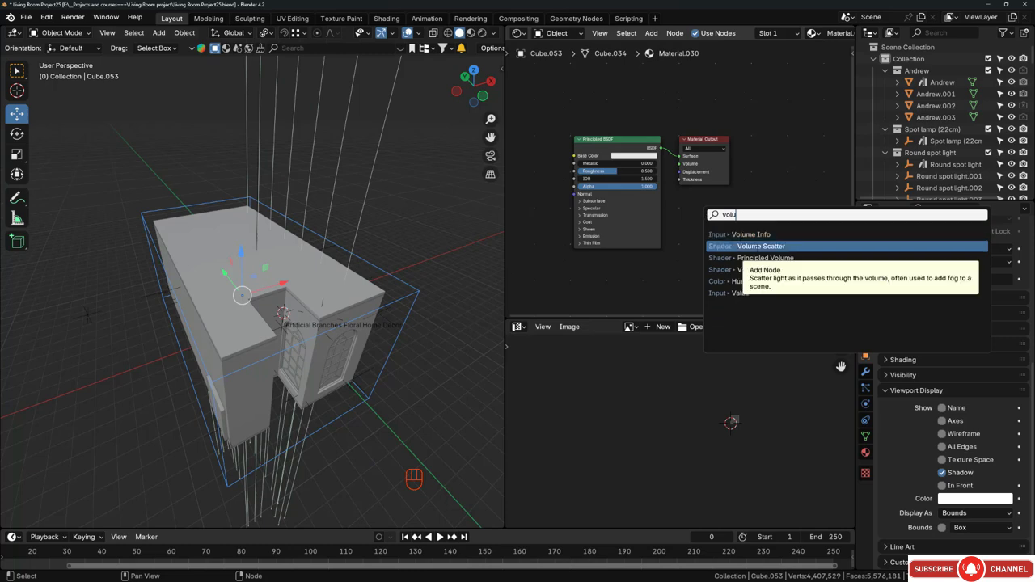
key("Return")
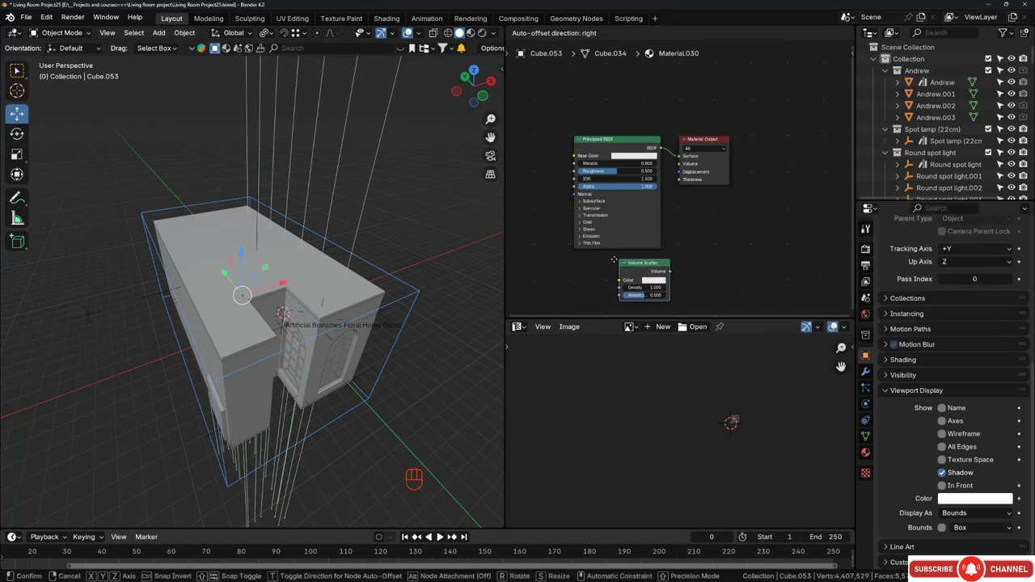
left_click(592, 256)
Connect the Volume Scatter to the Material Output's Volume input and cut the Principled BSDF's link to Surface.
left_click_drag(634, 142, 575, 143)
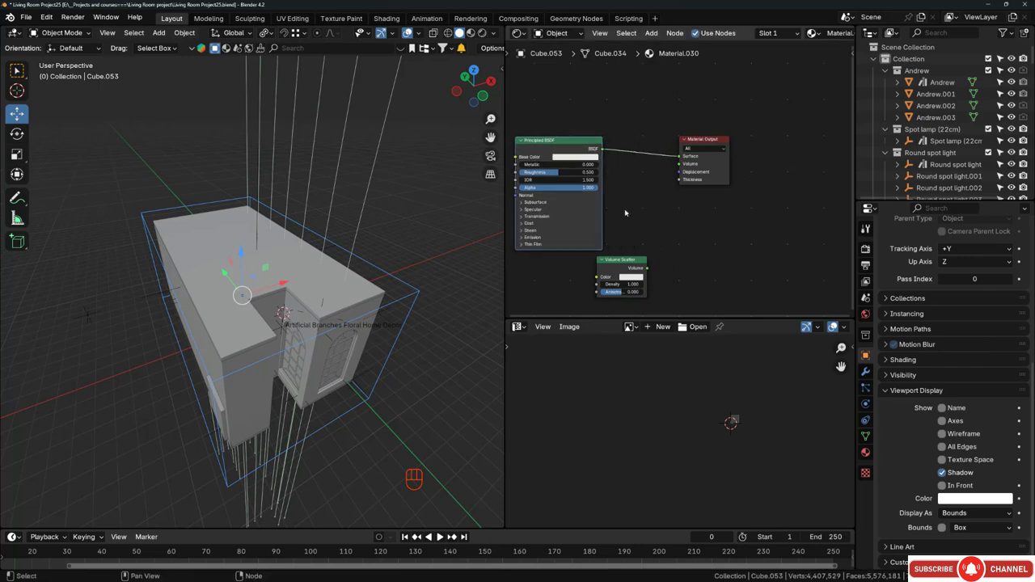
left_click_drag(647, 267, 677, 165)
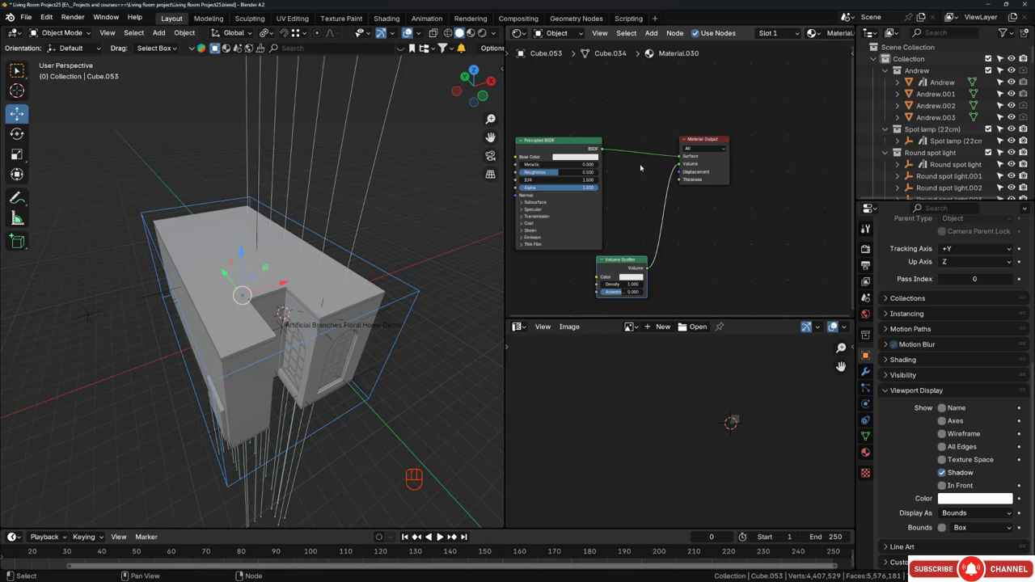
right_click_drag(661, 124, 643, 169, "ctrl")
left_click_drag(623, 263, 674, 175)
Fly the view into the living room facing the curtains and seating, and switch it to rendered shading.
middle_click_drag(439, 293, 417, 293)
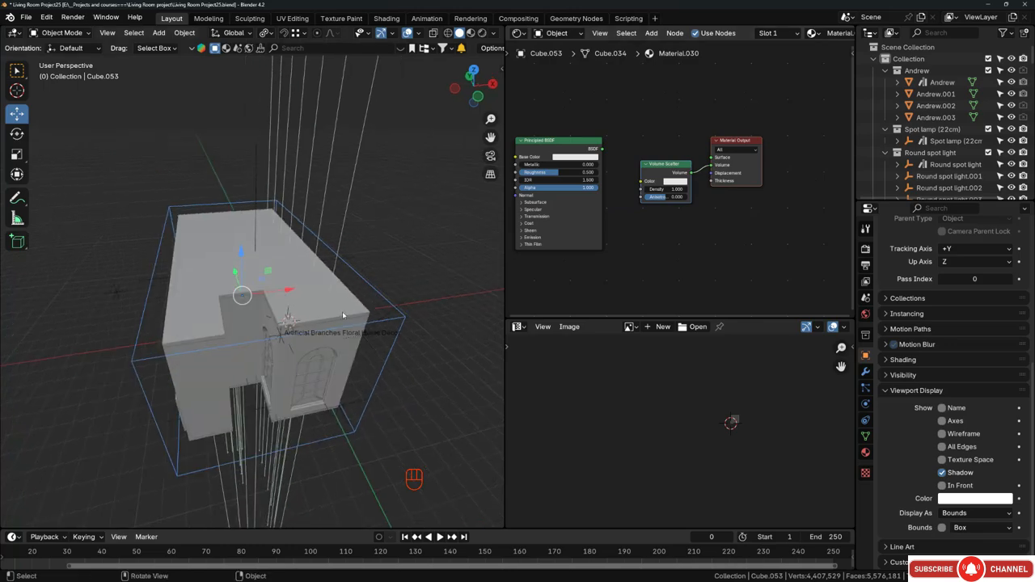
key("shift+grave")
key("w")
key("w")
key("w")
key("w")
key("w")
key("w")
key("w")
key("w")
key("w")
key("w")
key("w")
key("w")
key("w")
key("w")
key("w")
key("w")
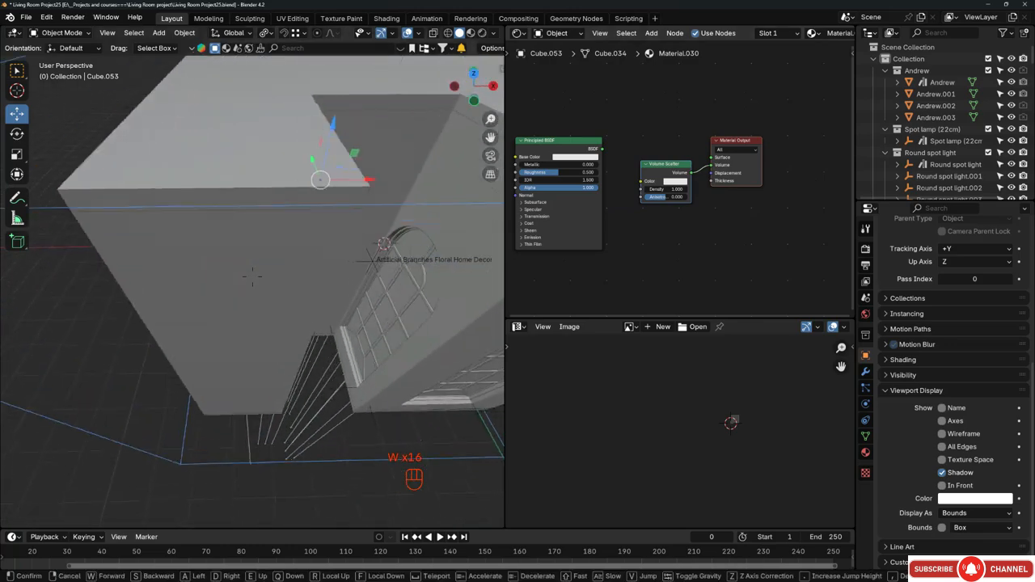
key("w")
key("w")
key("w")
key("w")
key("w")
key("w")
key("w")
key("w")
key("w")
key("w")
key("w")
key("w")
key("w")
key("w")
key("w")
key("q")
key("w")
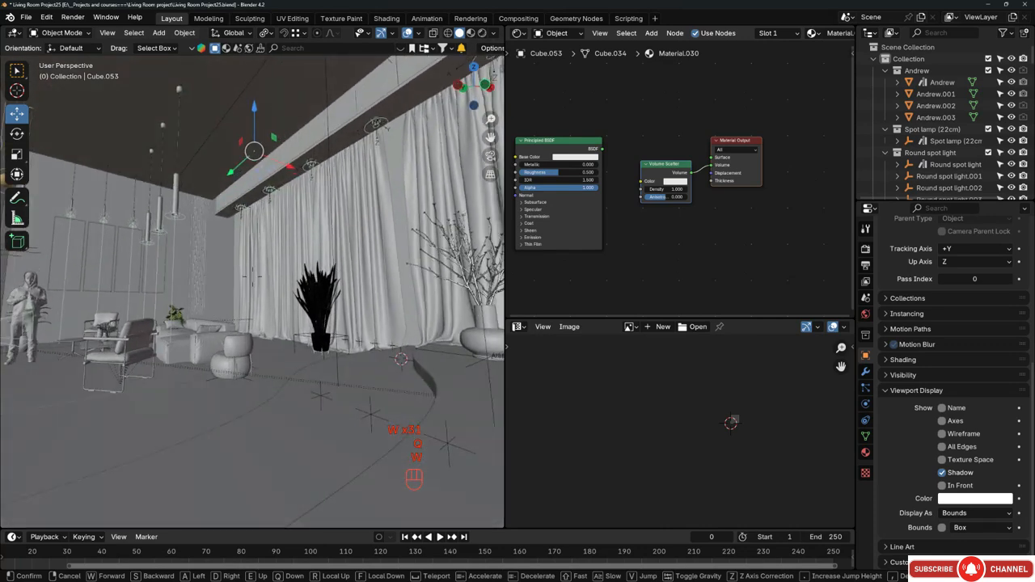
key("a")
left_click(341, 317)
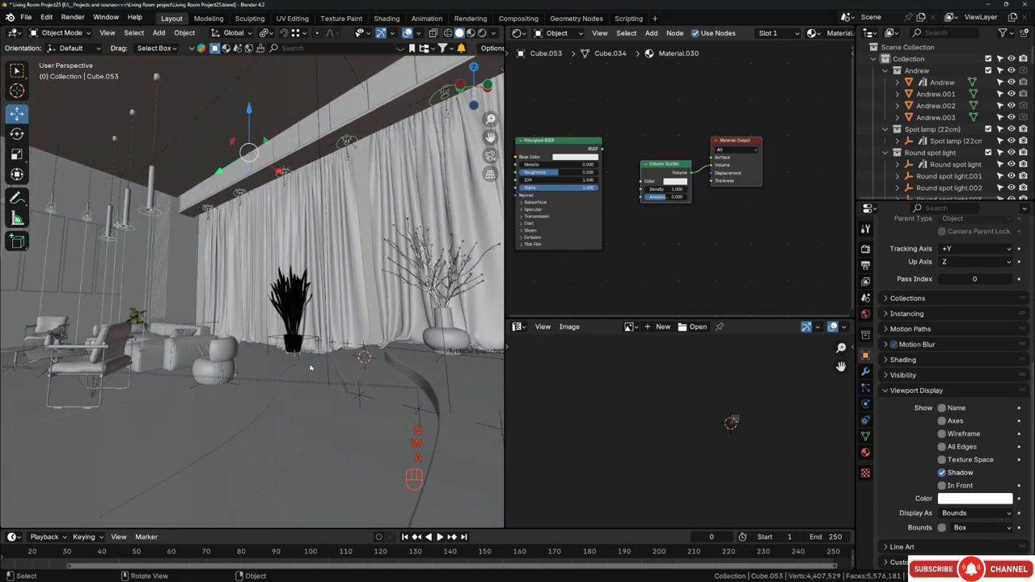
key("z")
left_click(304, 287)
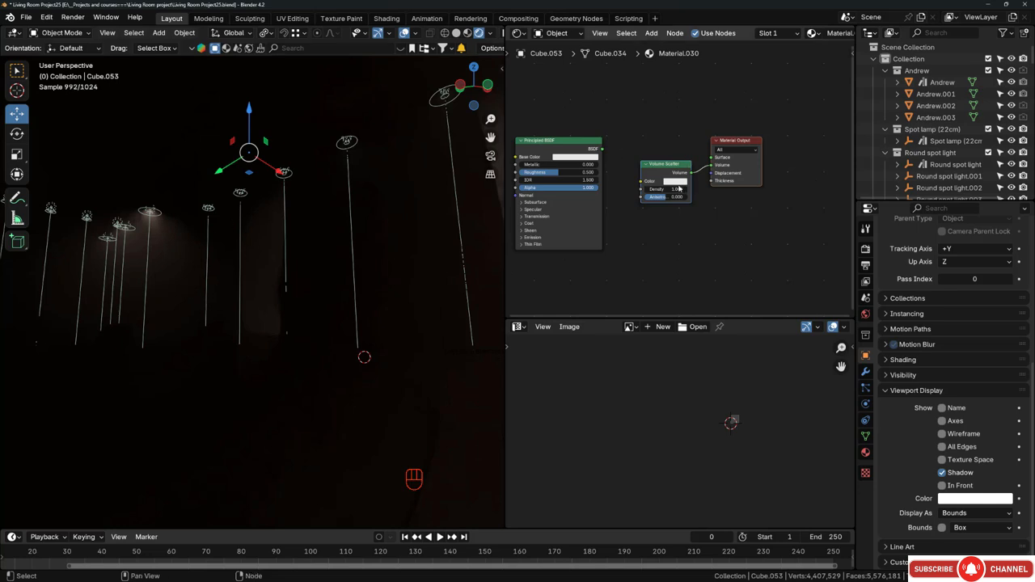
Set the Volume Scatter density to 0.1.
scroll(679, 187, "up", 5)
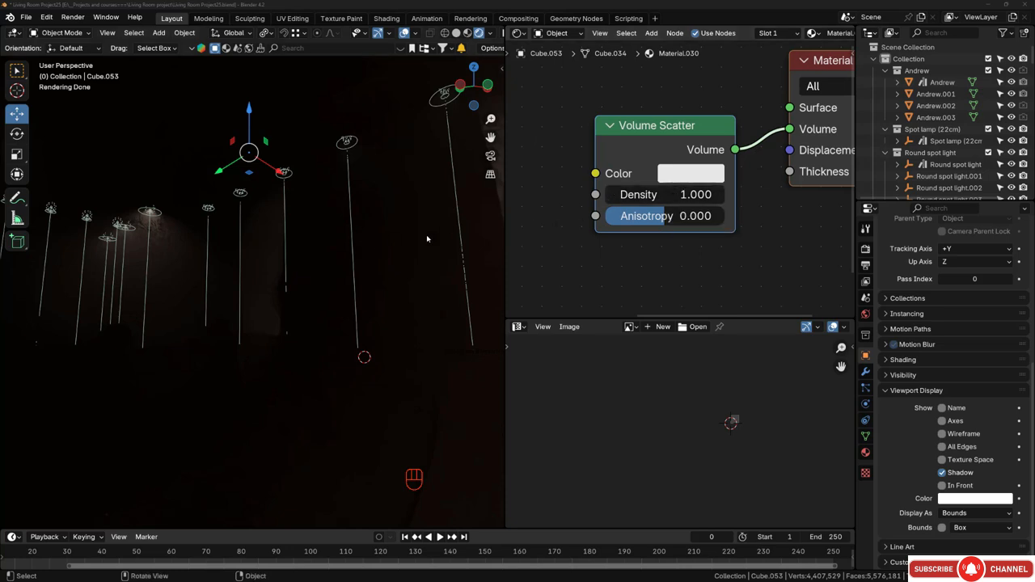
left_click(665, 194)
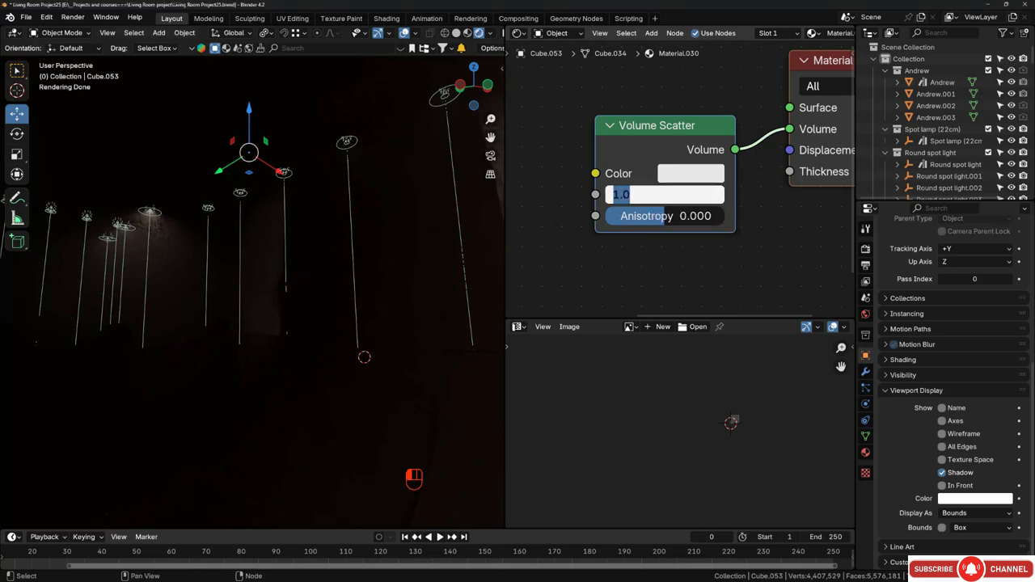
type("0.1")
key("Return")
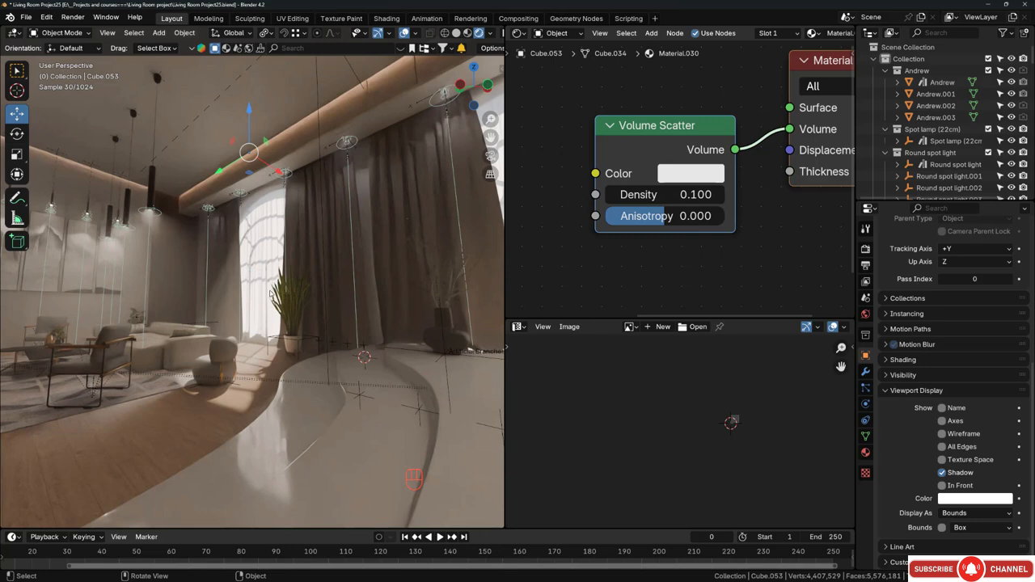
View the room lengthwise towards the seating area and reduce the Volume Scatter density to 0.04.
middle_click_drag(273, 294, 192, 305)
middle_click_drag(361, 272, 331, 288)
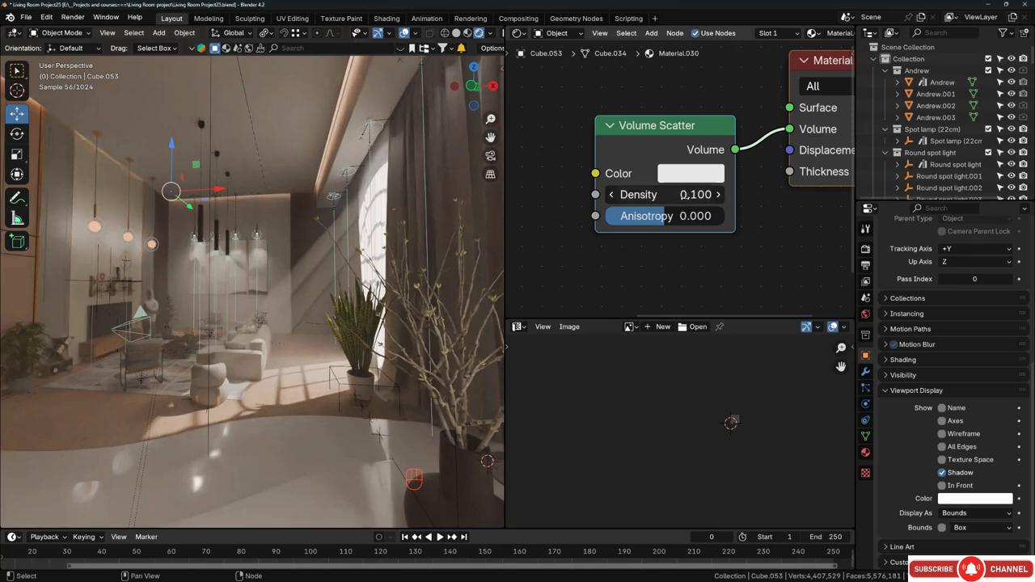
left_click(678, 196)
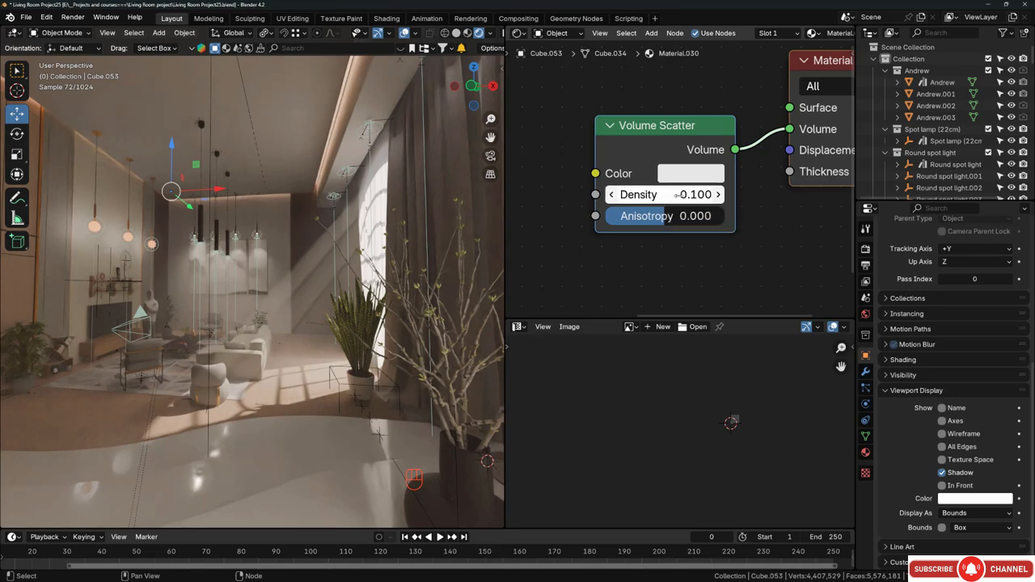
type("0.0")
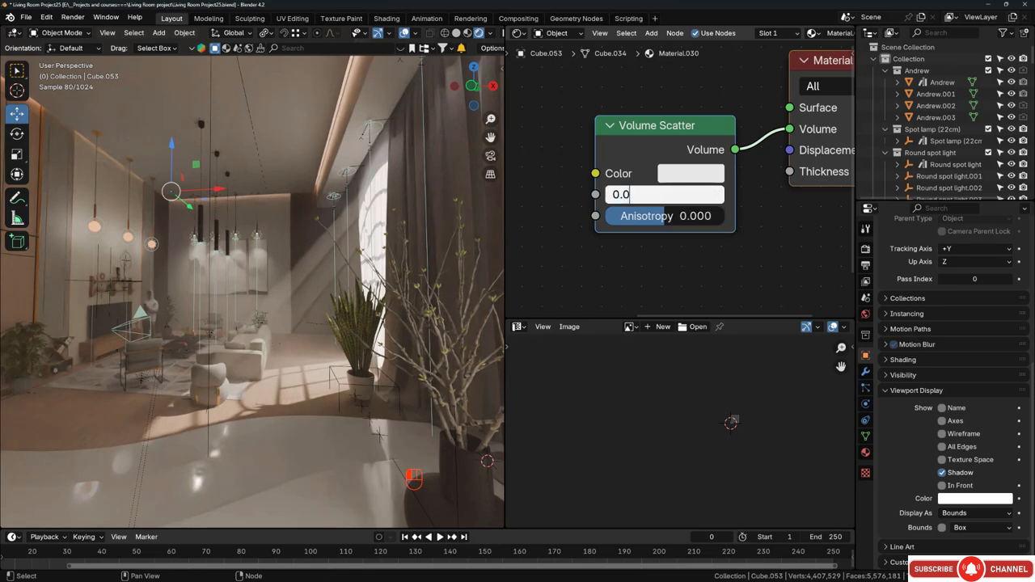
type("4")
key("Return")
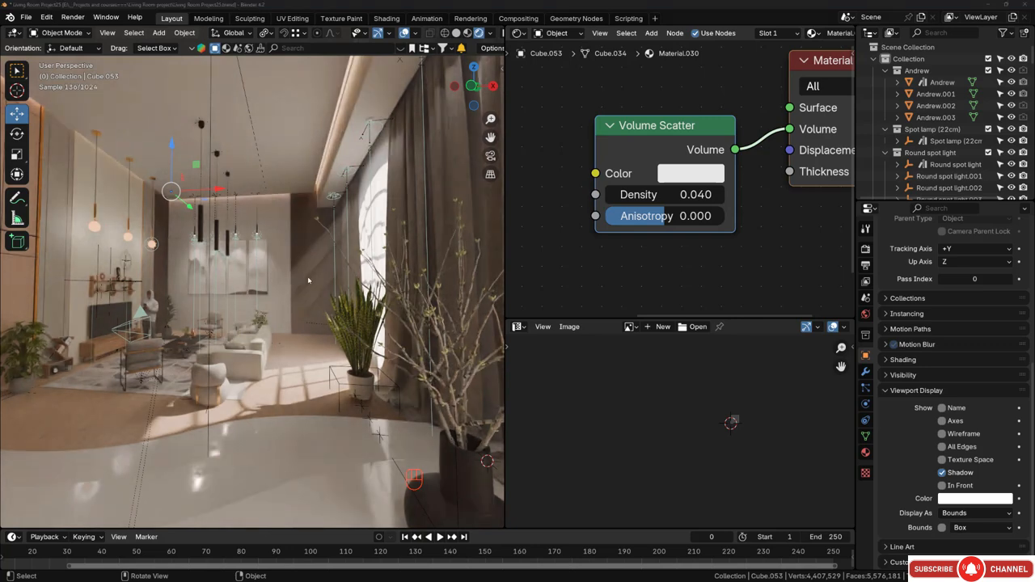
Lower the Volume Scatter density to 0.02.
left_click(636, 195)
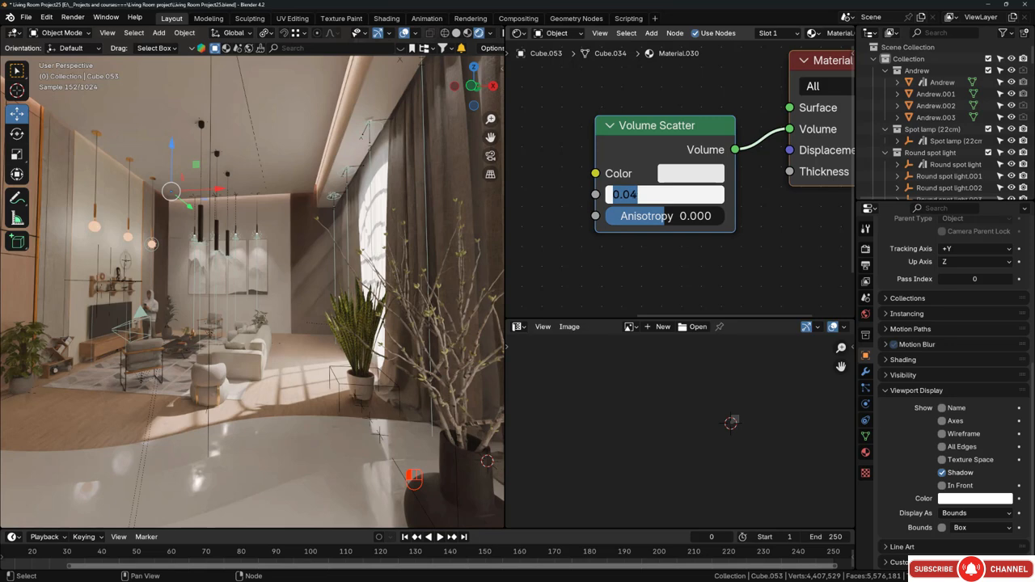
left_click_drag(639, 195, 631, 195)
type("2")
key("Return")
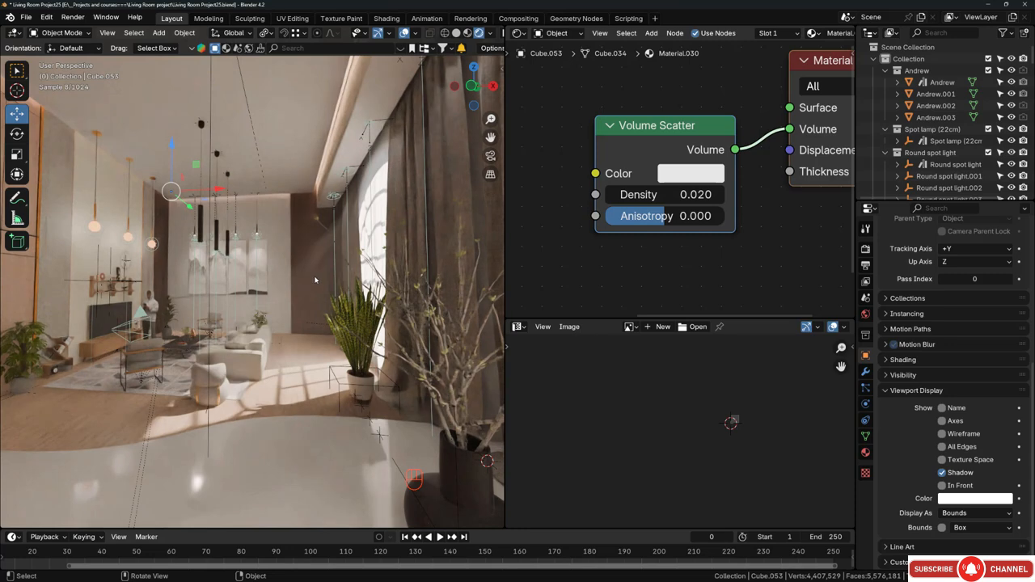
Set the Volume Scatter density to 0.03.
left_click(658, 197)
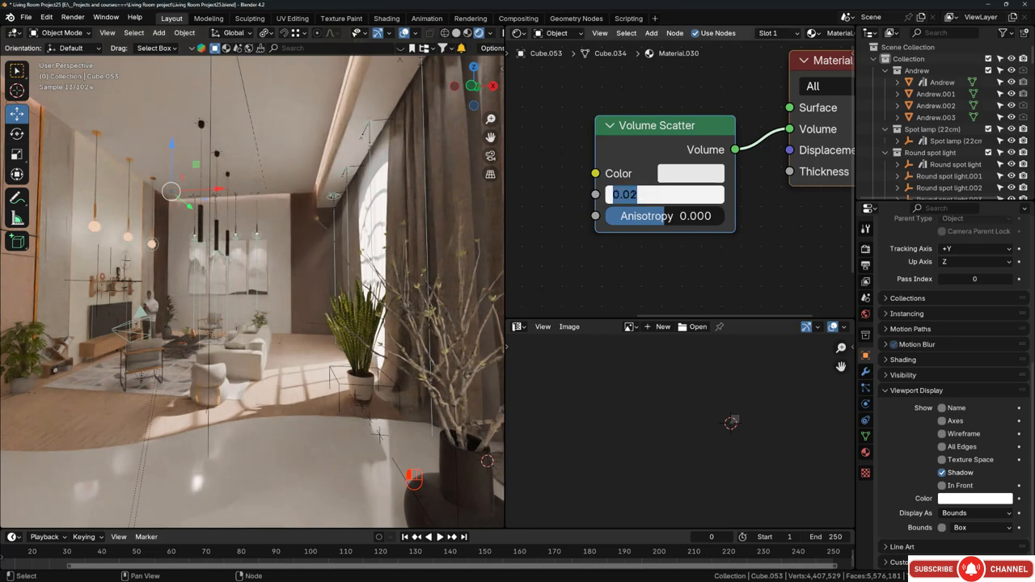
left_click_drag(640, 197, 631, 195)
type("3")
key("Return")
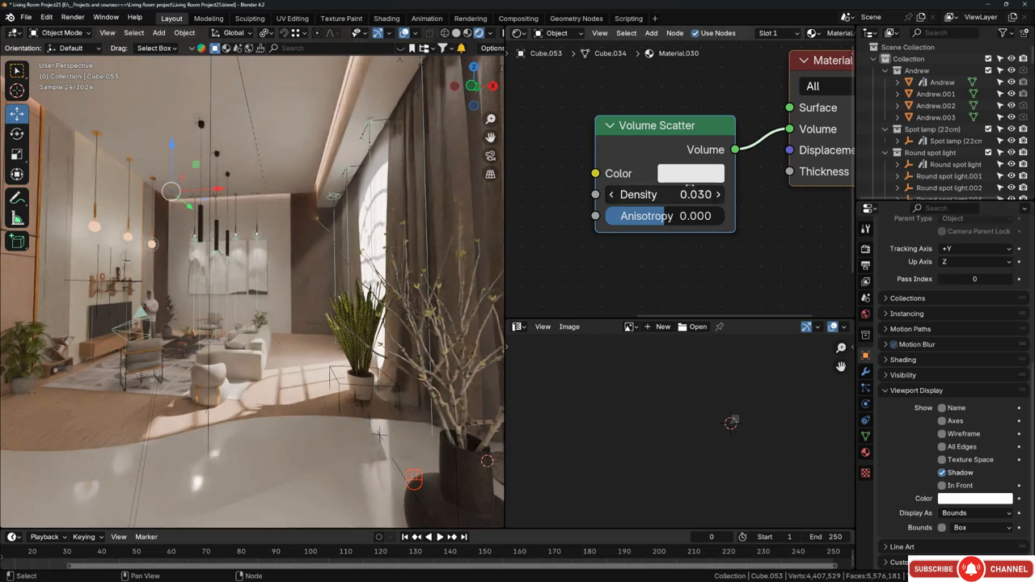
Tint the Volume Scatter colour a warm light orange with a hue of about 0.08 and slightly softened saturation.
left_click(687, 175)
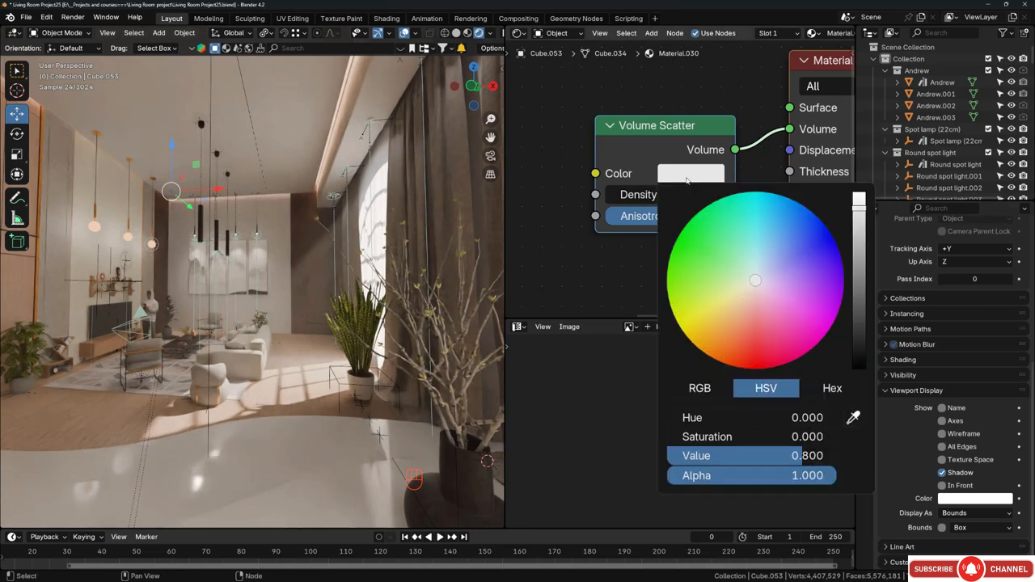
left_click(724, 331)
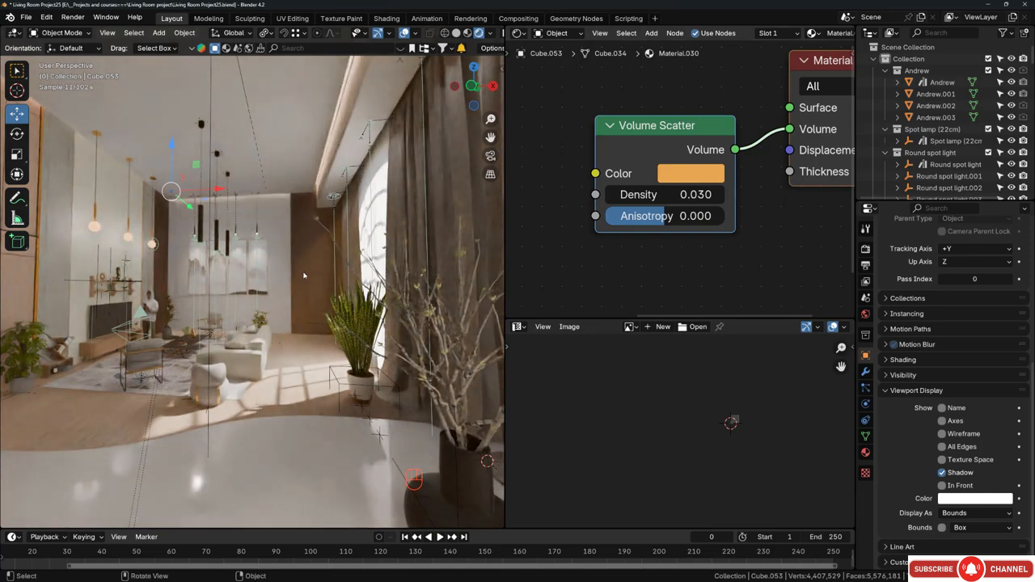
left_click(688, 173)
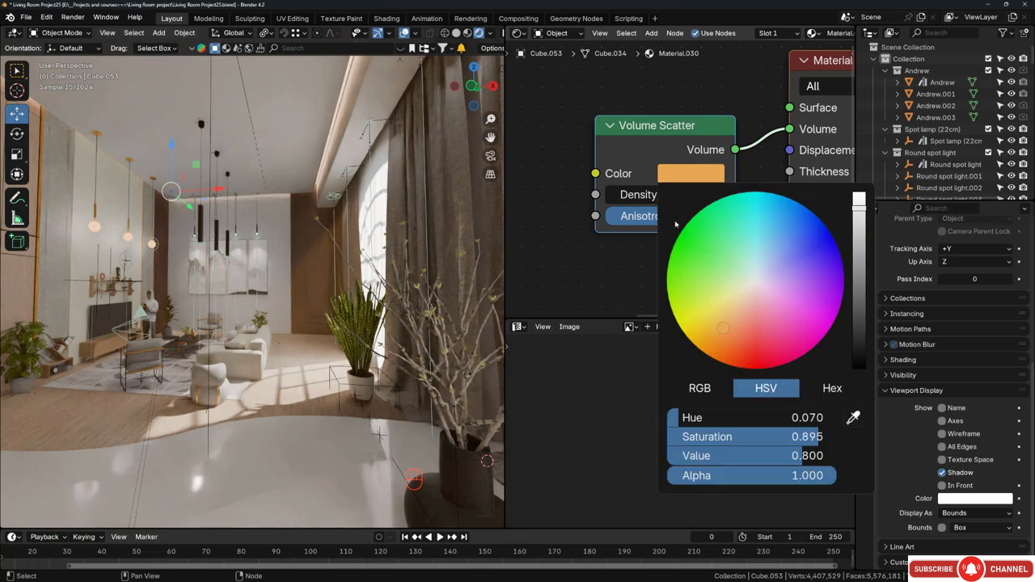
left_click_drag(723, 329, 718, 324)
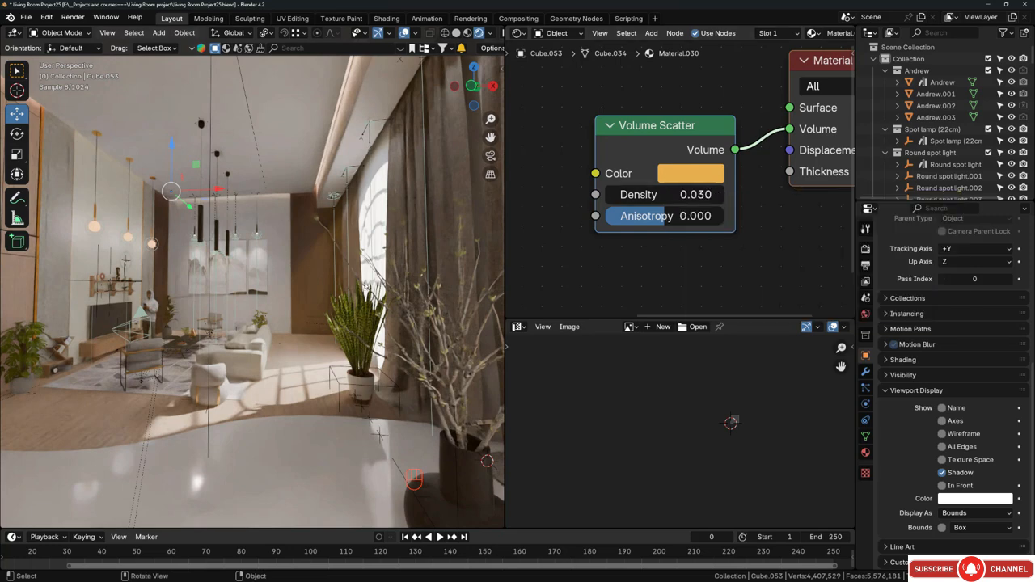
left_click(691, 173)
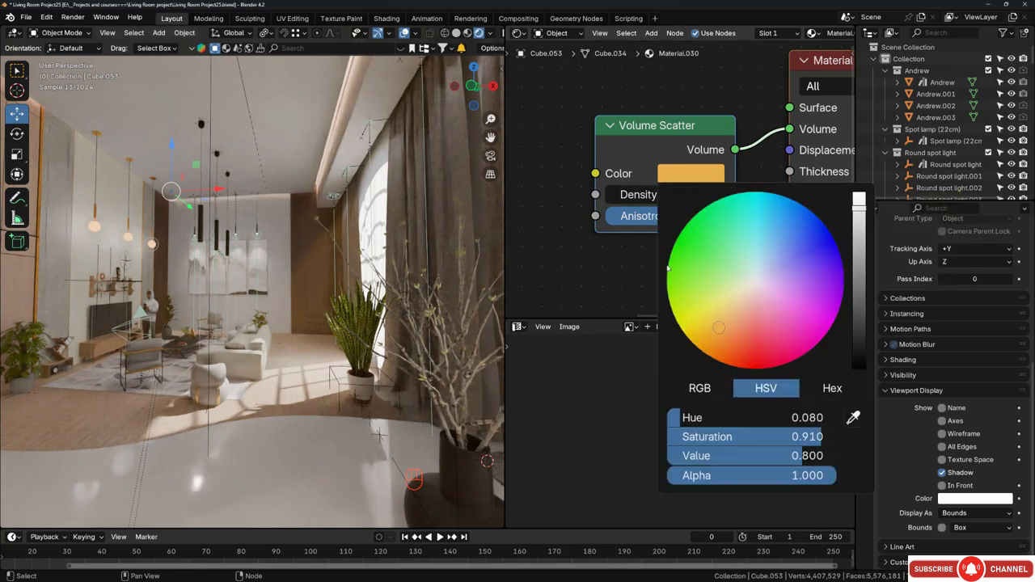
left_click(692, 176)
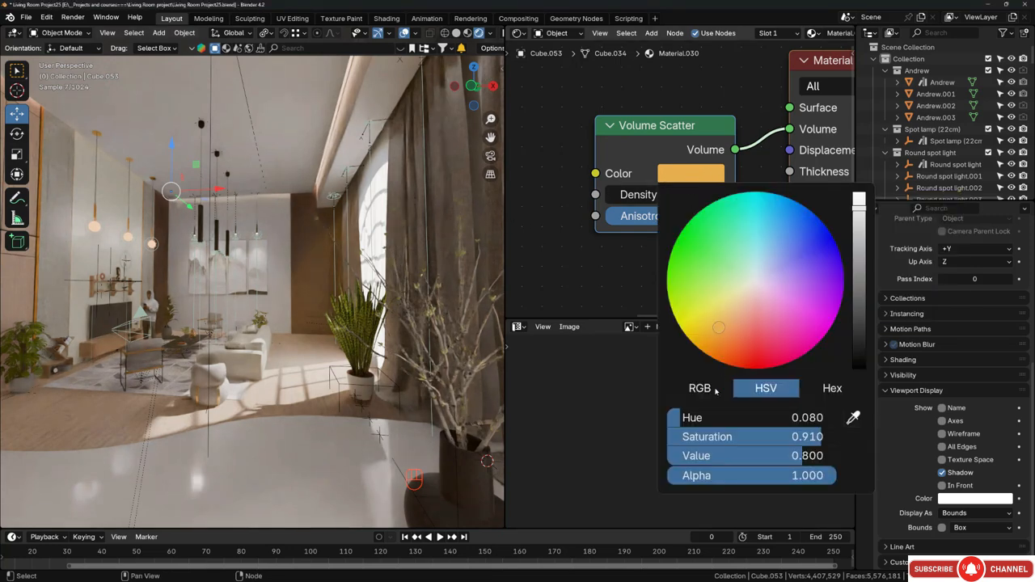
left_click_drag(809, 436, 801, 437)
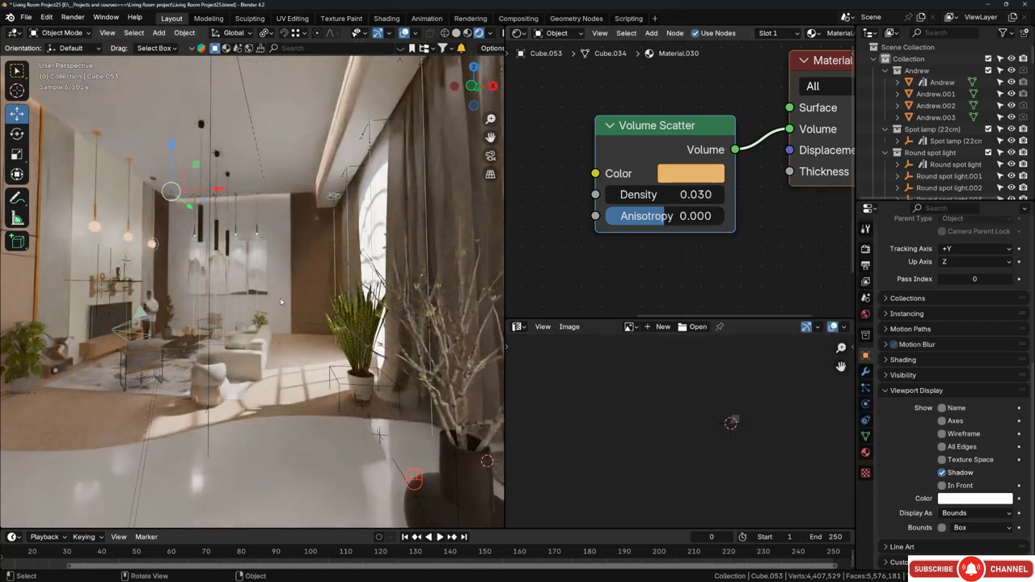
Fly through the living room to examine how the warm haze looks around the seating area and windows.
key("shift+grave")
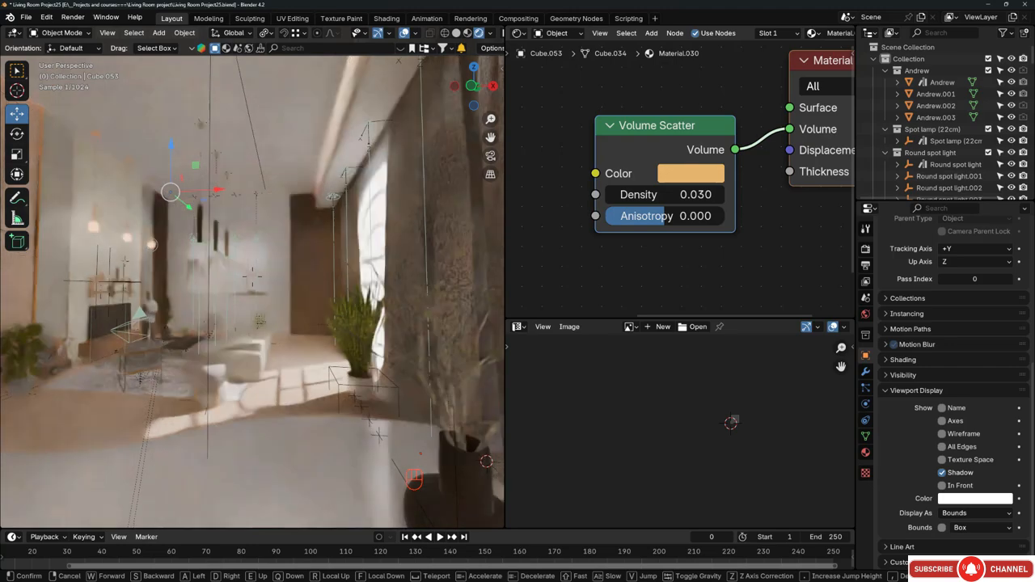
key("a")
key("w")
key("w")
key("d")
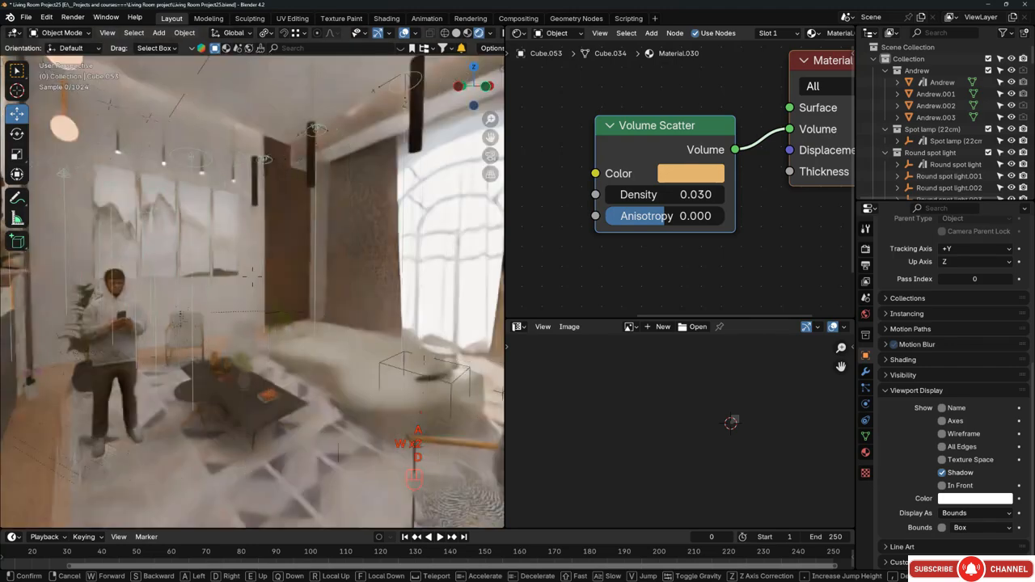
key("d")
key("s")
key("q")
key("w")
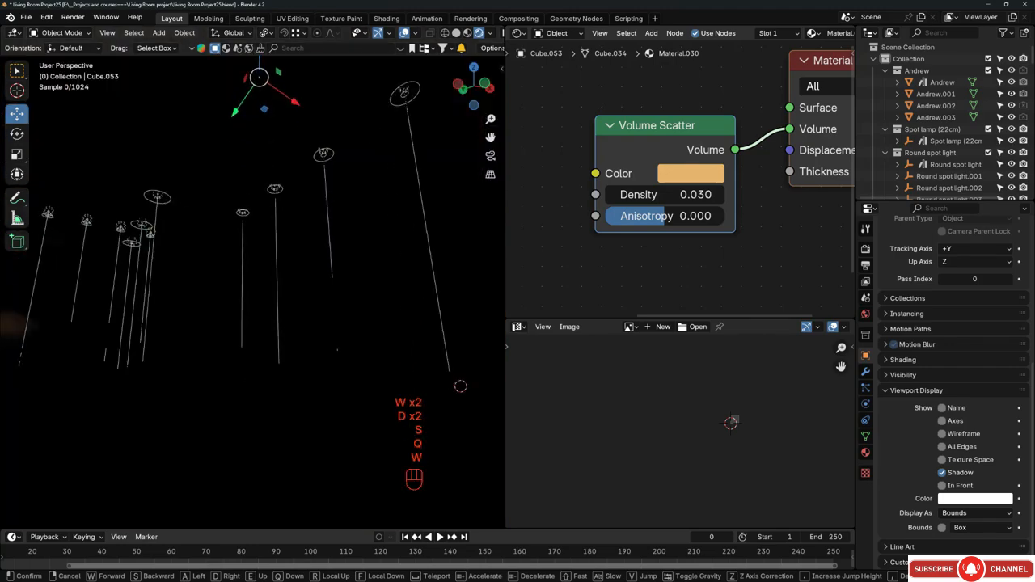
right_click(314, 327)
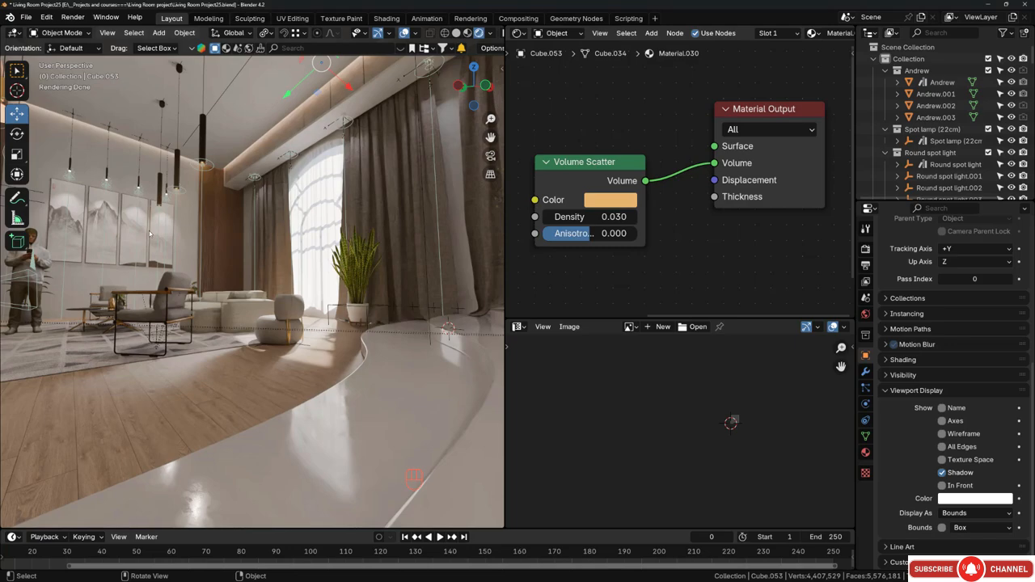
Switch the viewport to solid shading, show the building from outside and widen the 3D viewport.
key("z")
left_click(276, 232)
middle_click_drag(355, 218, 268, 248)
scroll(295, 262, "down", 5)
left_click(295, 262)
scroll(295, 262, "down", 5)
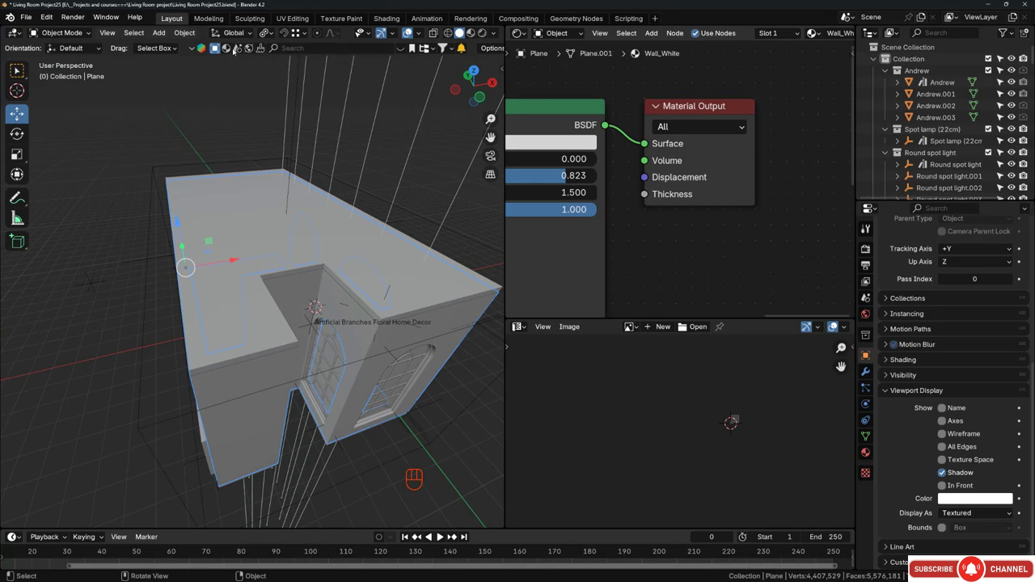
left_click_drag(509, 71, 648, 70)
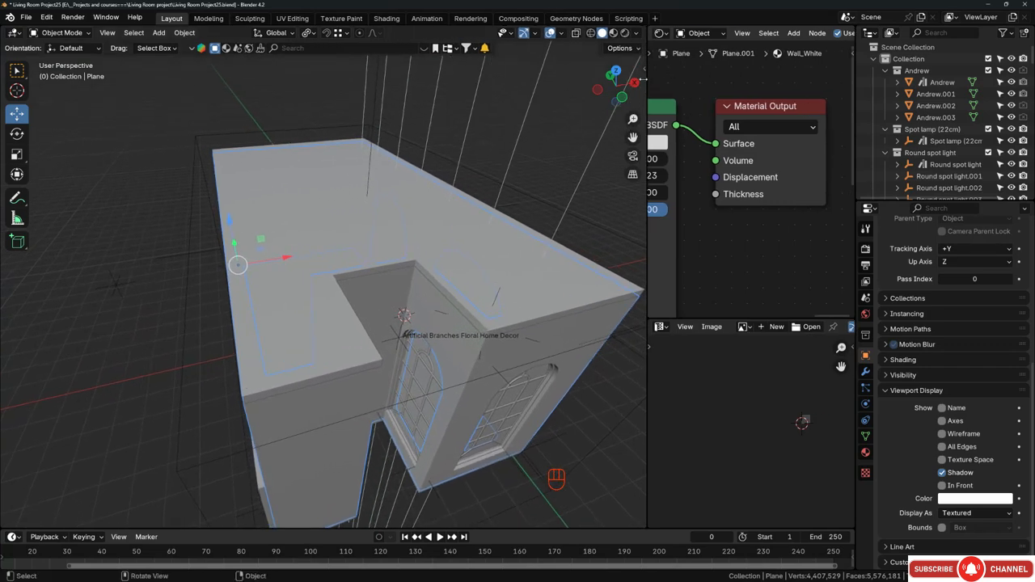
Show the online model library with free assets listed first and search it for "trees".
left_click(422, 49)
left_click(466, 48)
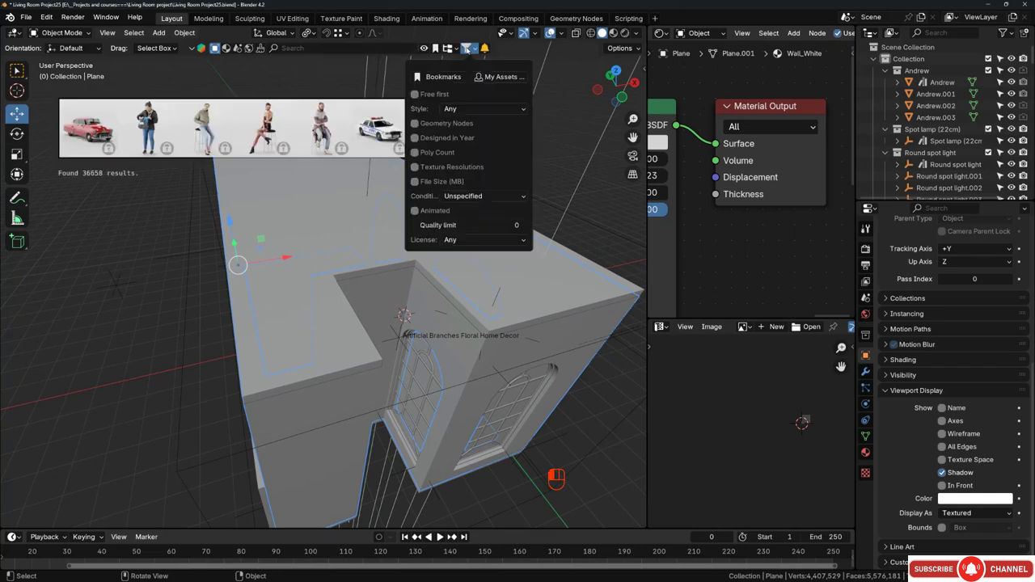
left_click(416, 95)
left_click(331, 50)
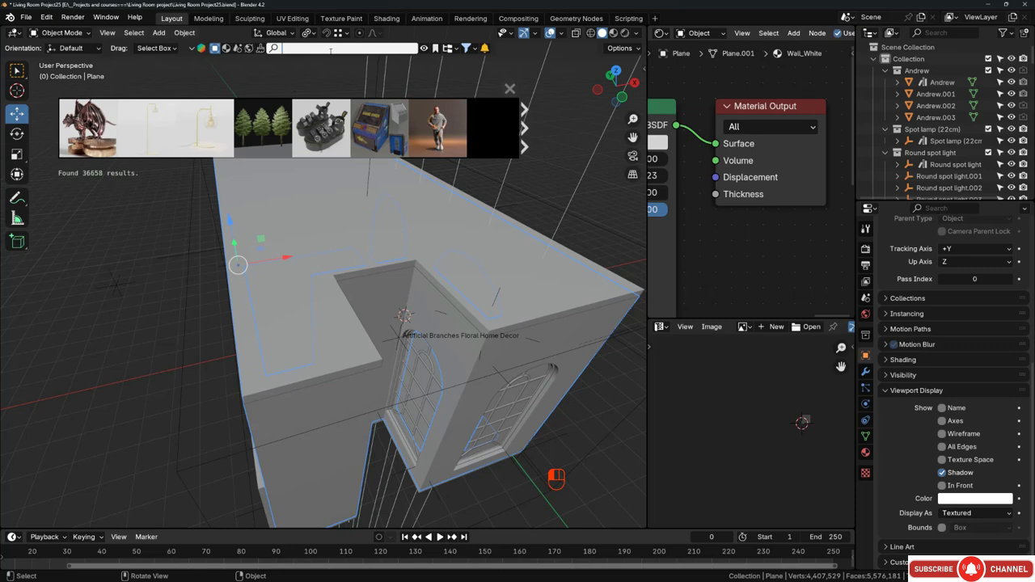
type("trees")
key("Return")
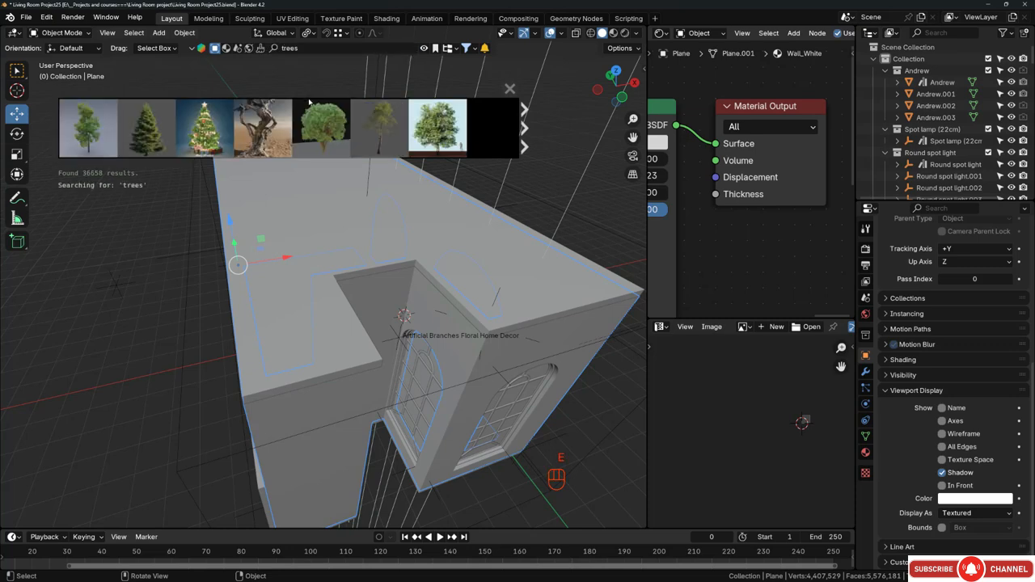
Place the Pine Tree asset on the ground outside the building's arched windows.
mouse_move(112, 136)
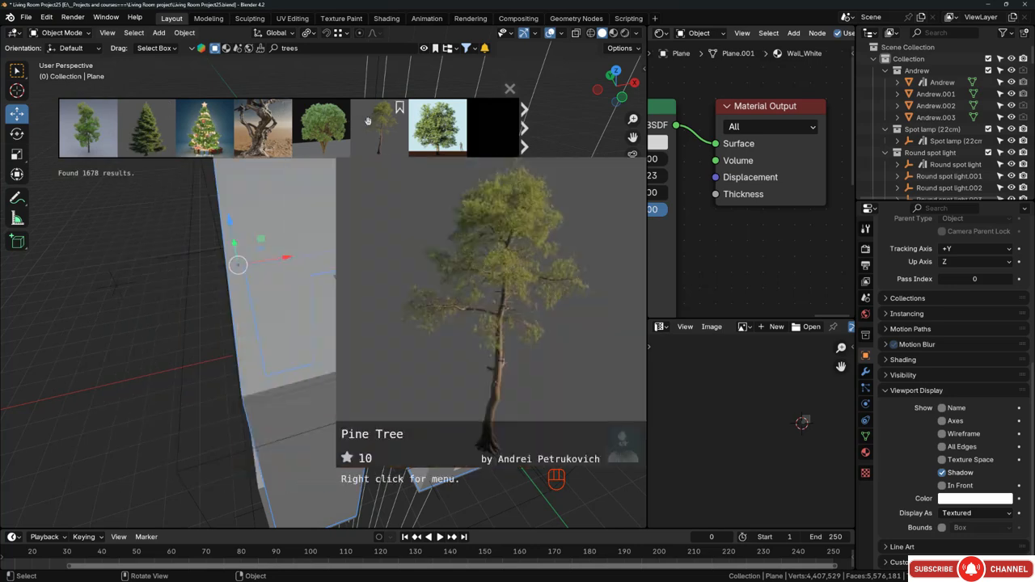
mouse_move(416, 126)
middle_click_drag(259, 292, 380, 267)
mouse_move(380, 136)
left_click_drag(381, 136, 432, 301)
mouse_move(426, 108)
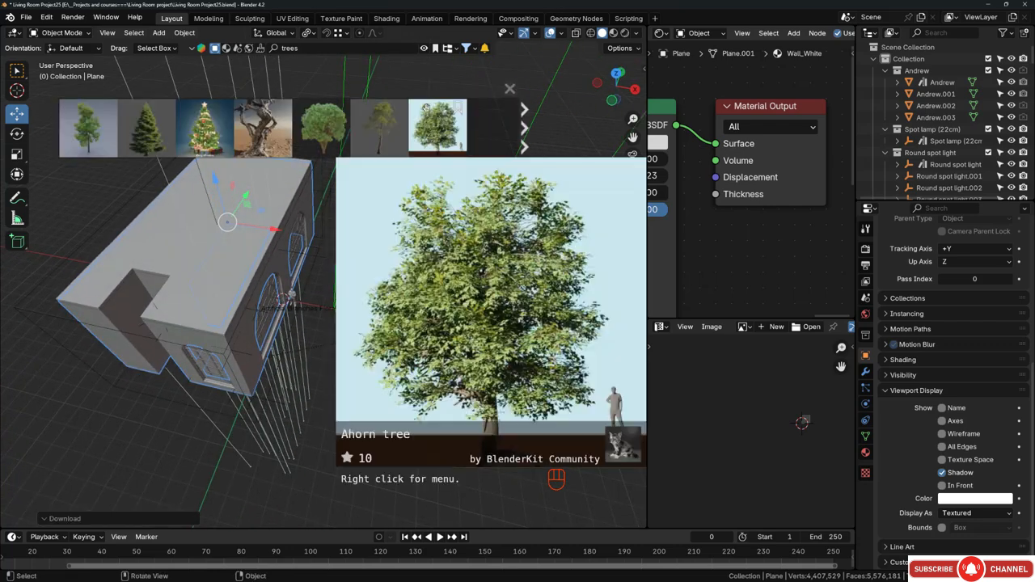
Browse further tree results and place the Island Tree 03 asset on the ground outside the windows near the pine.
left_click(523, 127)
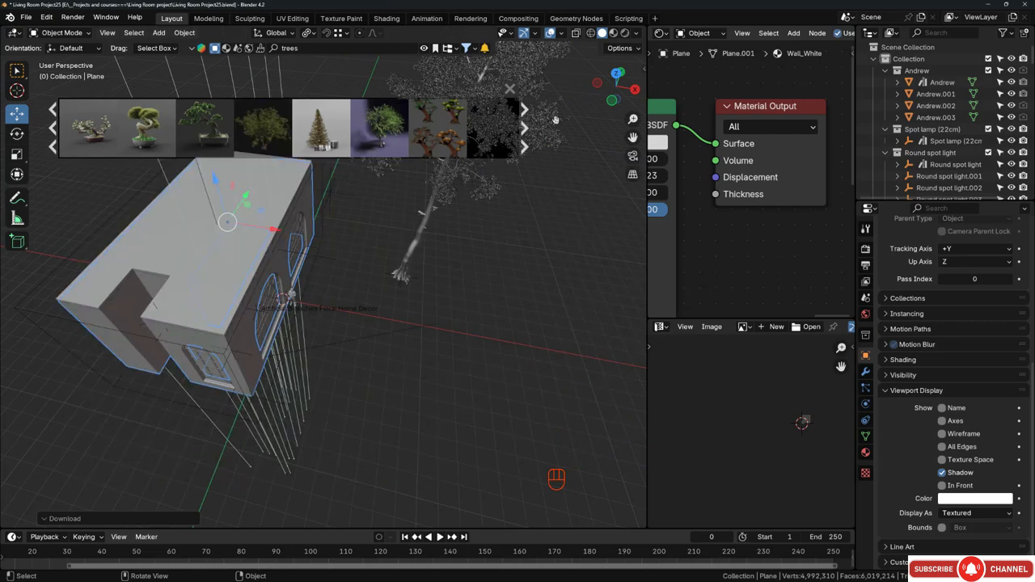
left_click(523, 123)
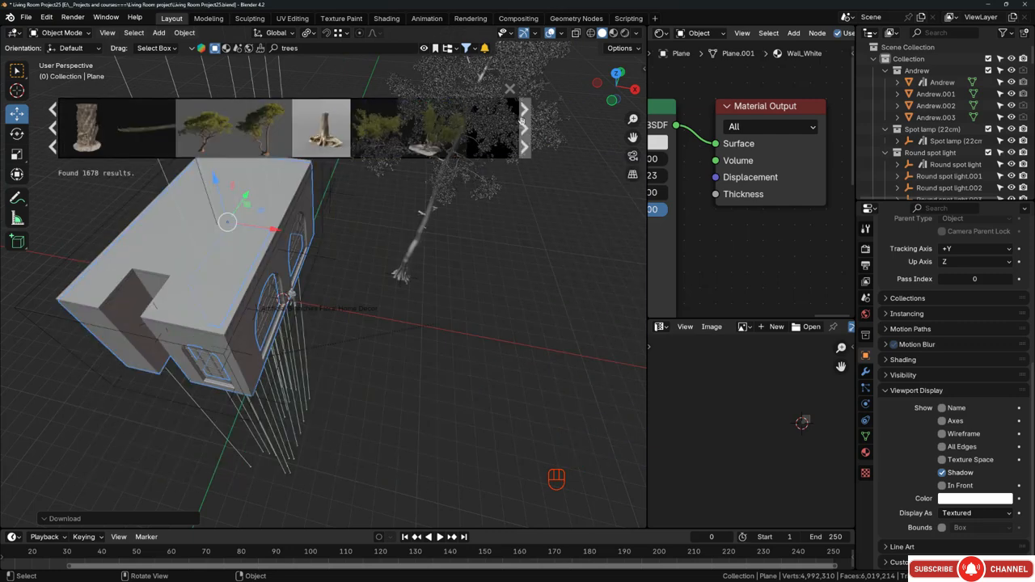
mouse_move(269, 136)
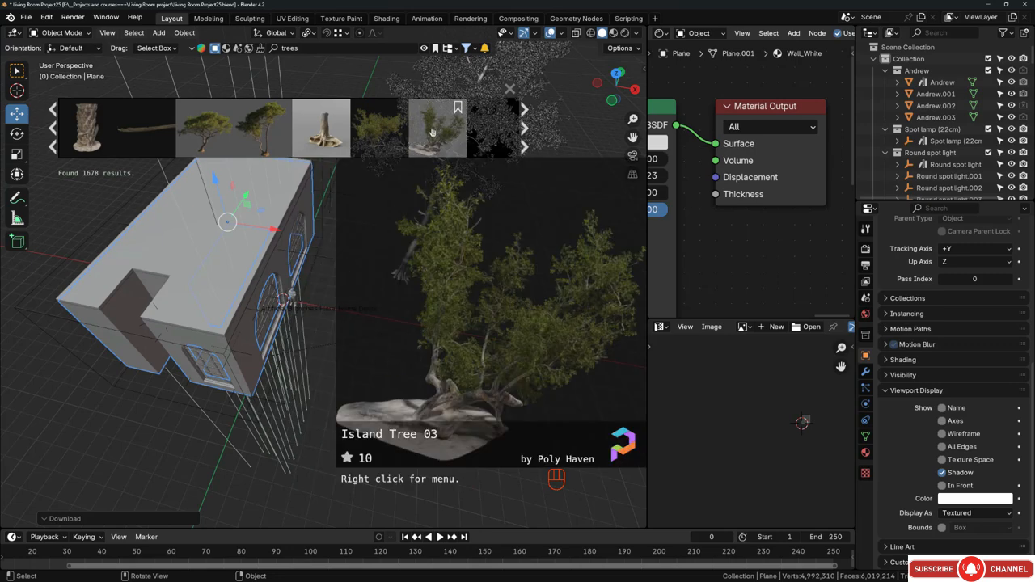
scroll(273, 227, "down", 2)
middle_click_drag(275, 228, 317, 229)
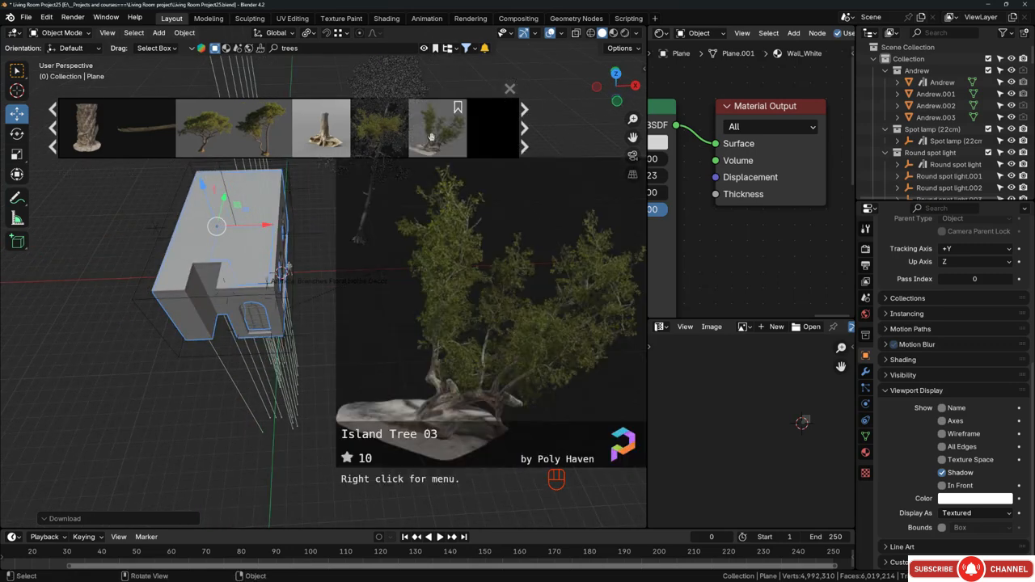
mouse_move(430, 144)
left_click_drag(430, 128, 399, 287)
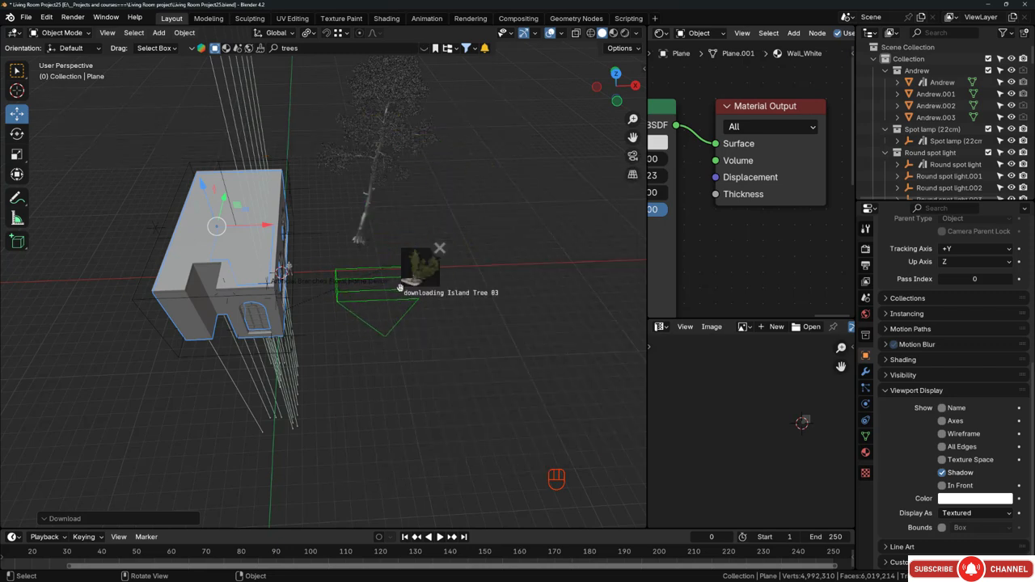
Browse more tree assets in the following result pages while Island Tree 03 downloads.
mouse_move(440, 135)
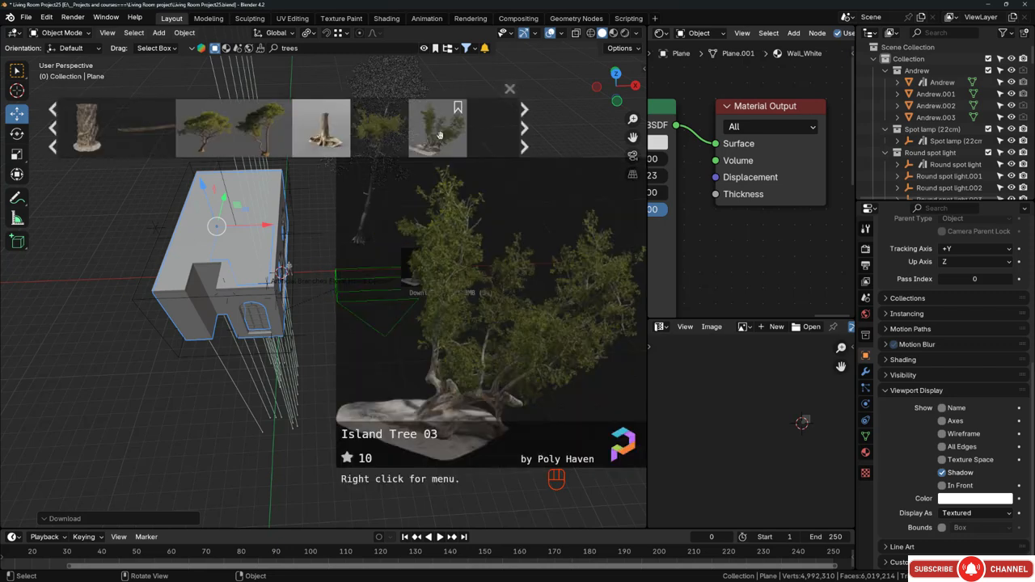
scroll(518, 301, "up", 3)
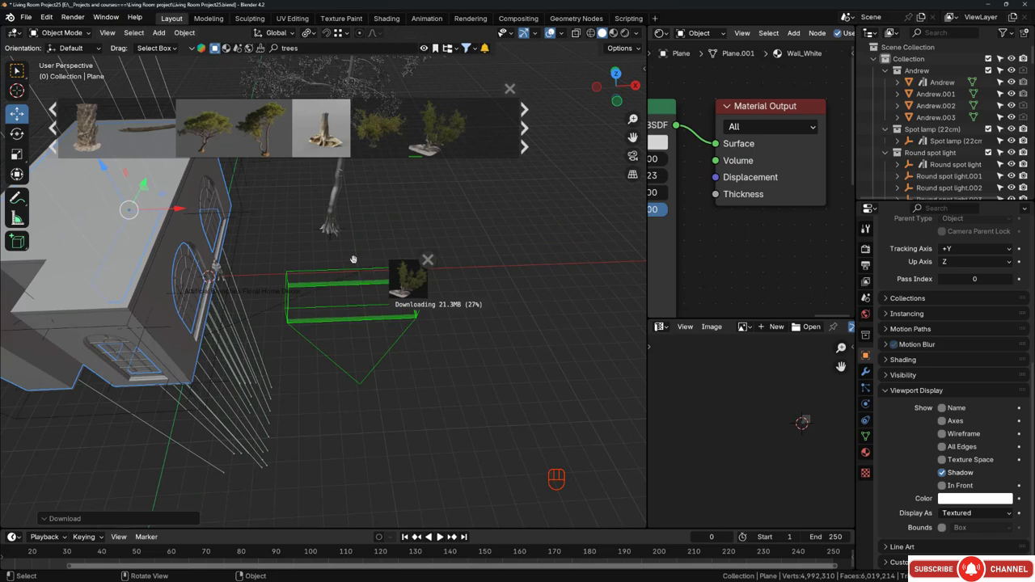
mouse_move(245, 138)
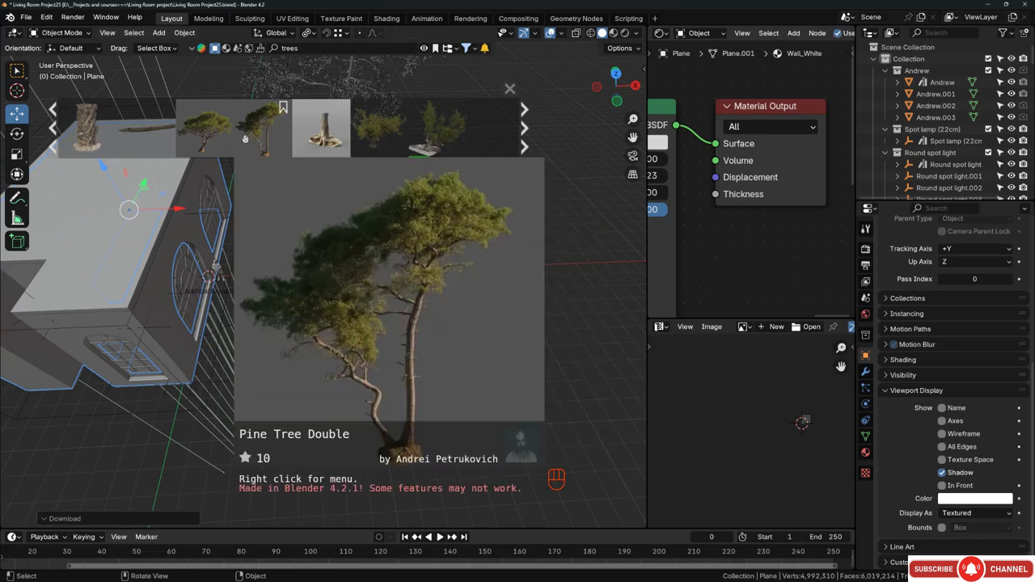
left_click(523, 128)
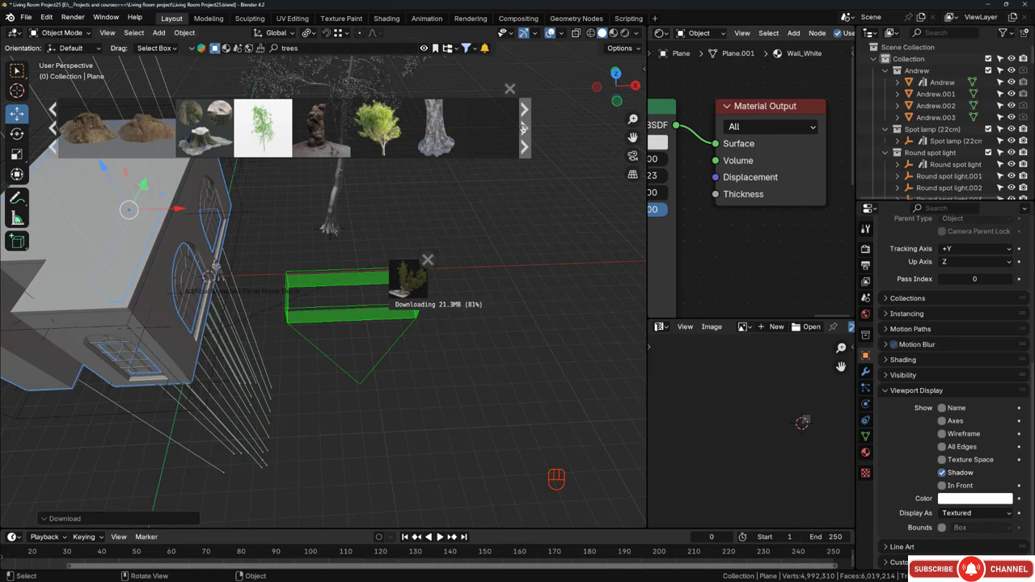
left_click(522, 128)
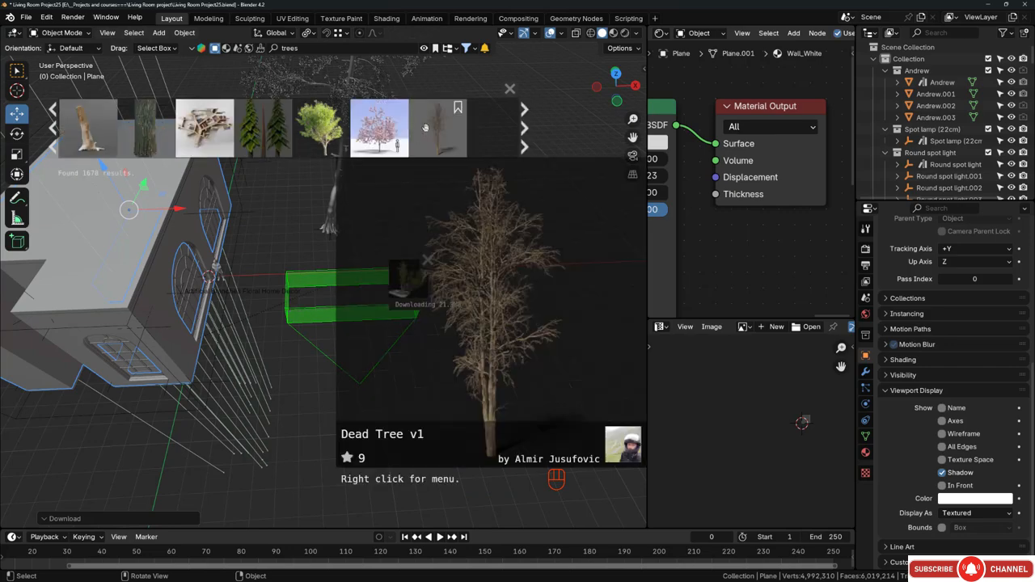
Select the whole Island Tree 03 by its parent object and scale it up by a factor of about 4.42.
middle_click_drag(463, 271, 391, 257)
scroll(379, 346, "up", 1)
key("alt+a")
middle_click_drag(378, 346, 344, 376)
left_click(339, 375)
left_click(305, 369)
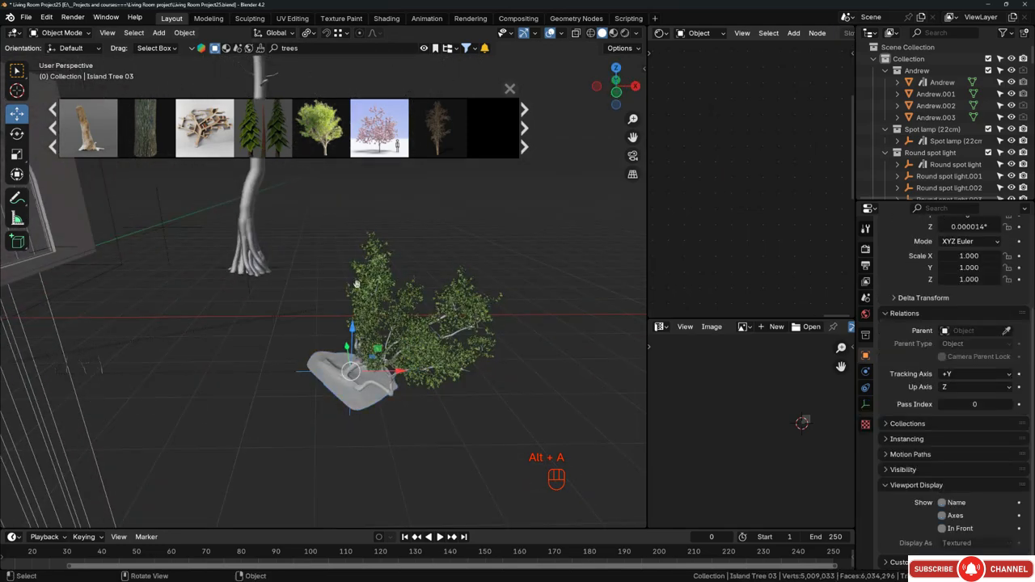
scroll(312, 300, "down", 5)
middle_click_drag(312, 295, 423, 329)
scroll(345, 308, "down", 2)
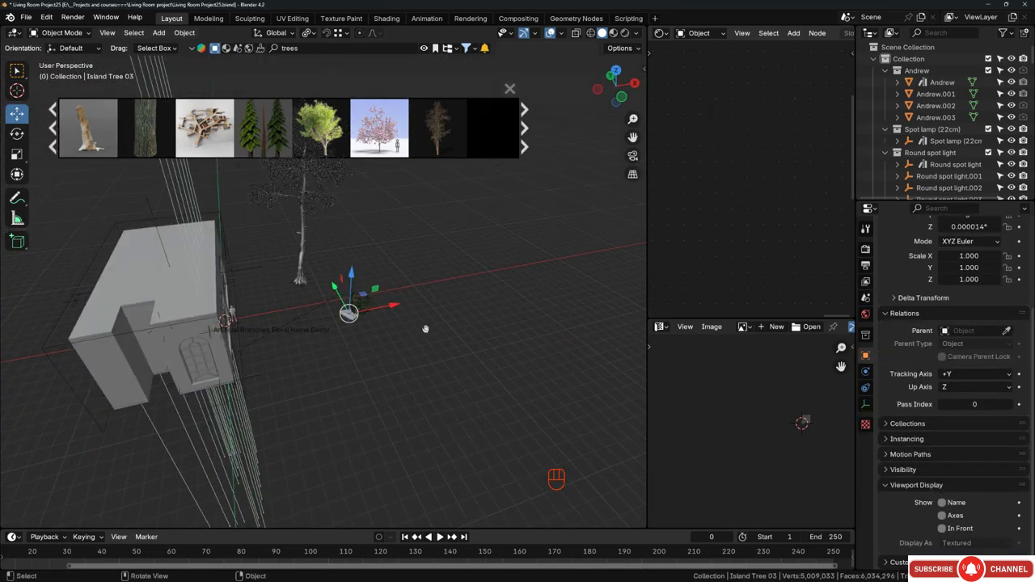
key("s")
left_click(45, 335)
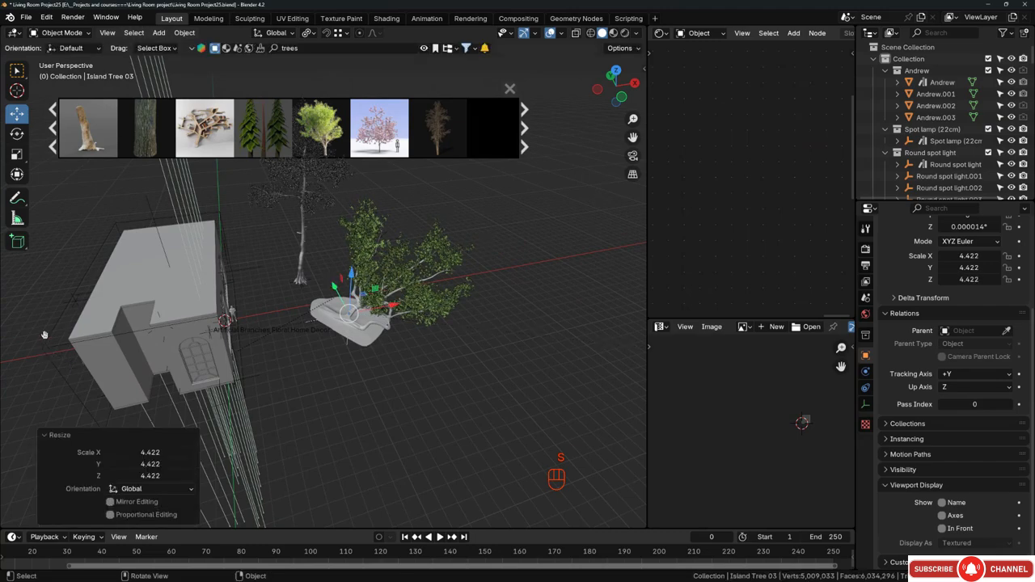
Move the enlarged Island Tree 03 slightly closer to the building's window side.
middle_click_drag(259, 328, 352, 322)
key("g")
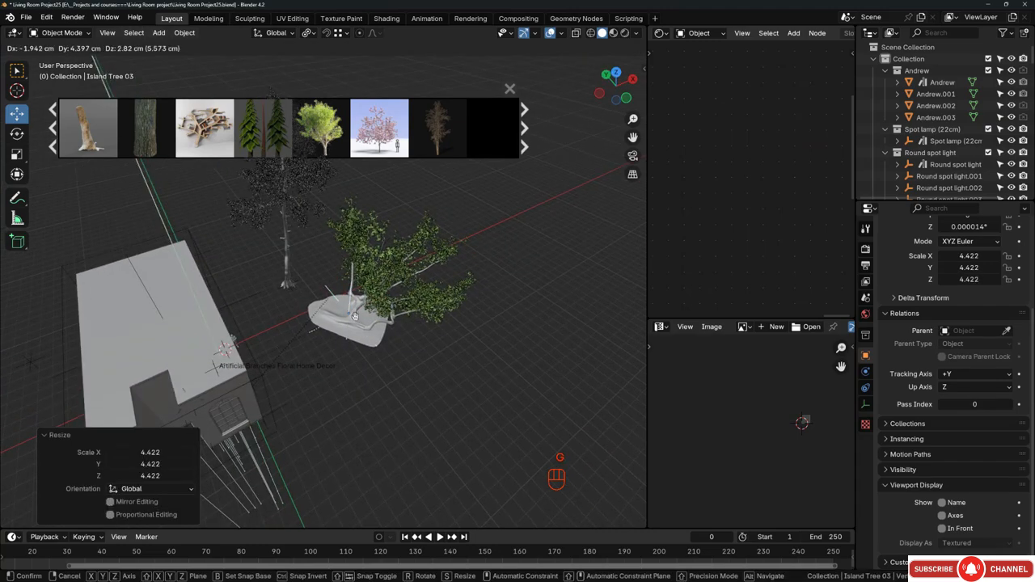
left_click(327, 324)
Scale the pine tree mesh behind the island tree down to about 0.72.
middle_click_drag(327, 324, 369, 219)
left_click(369, 216)
key("s")
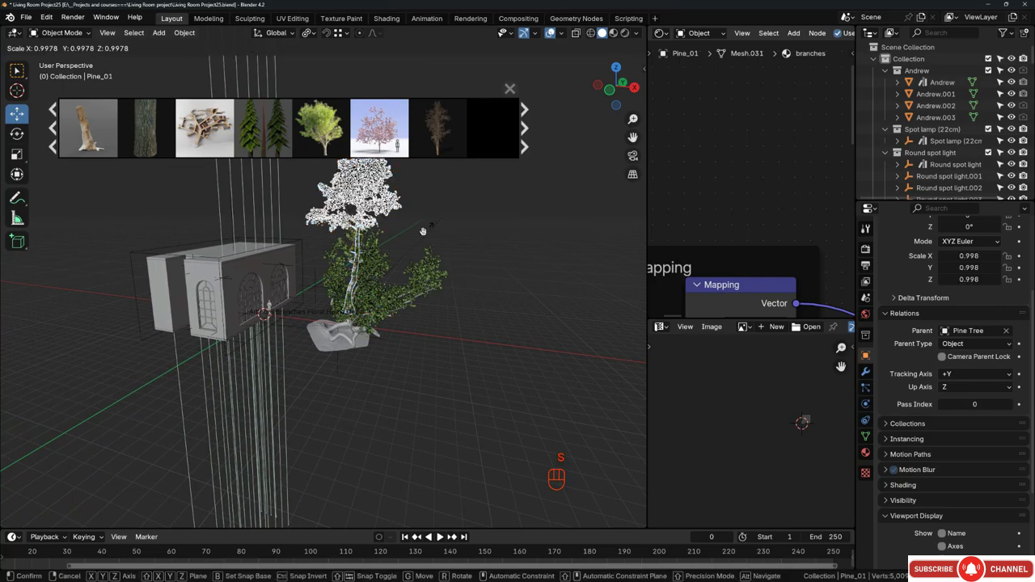
left_click(366, 290)
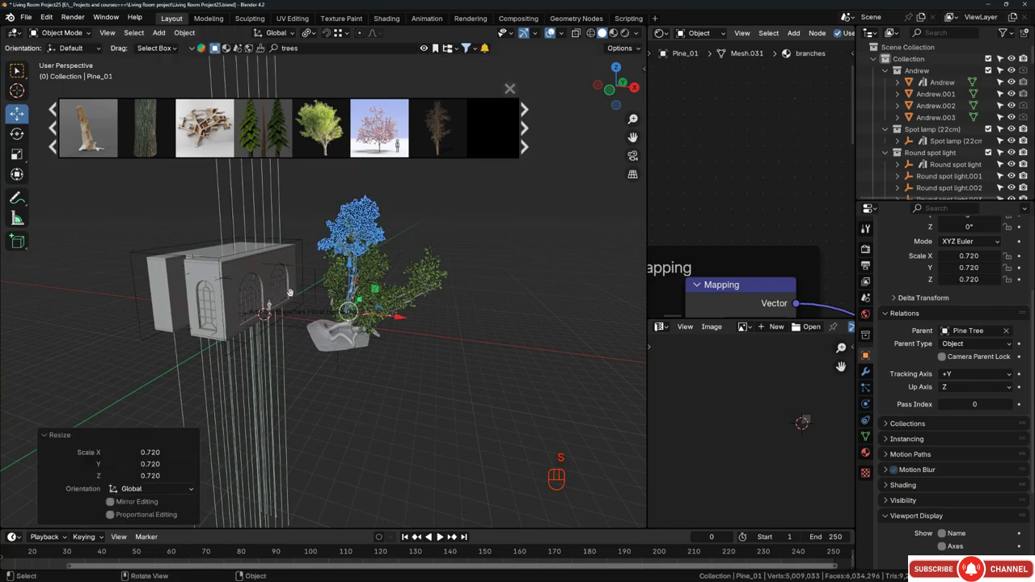
scroll(356, 332, "up", 4)
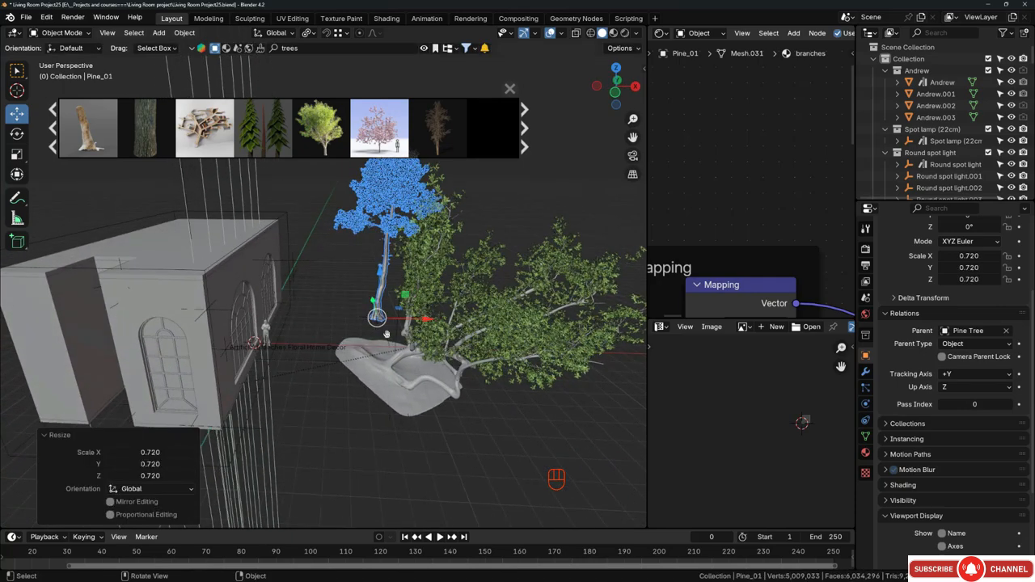
Select the Island Tree 03 parent object and turn the enlarged image editor area into a second 3D viewport framing the building and trees.
left_click(387, 333)
middle_click_drag(386, 333, 279, 348)
scroll(272, 348, "up", 5)
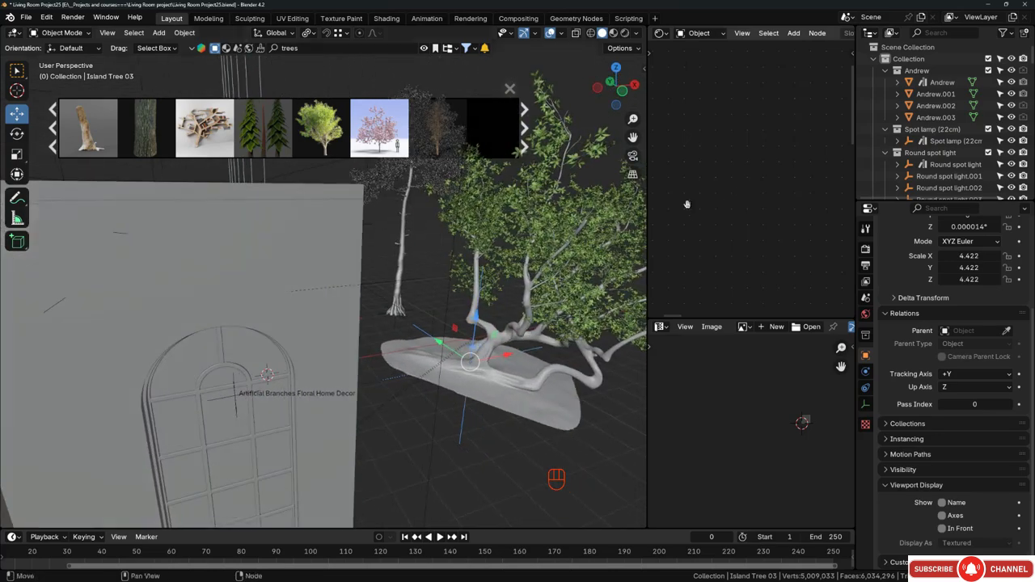
left_click_drag(648, 277, 459, 278)
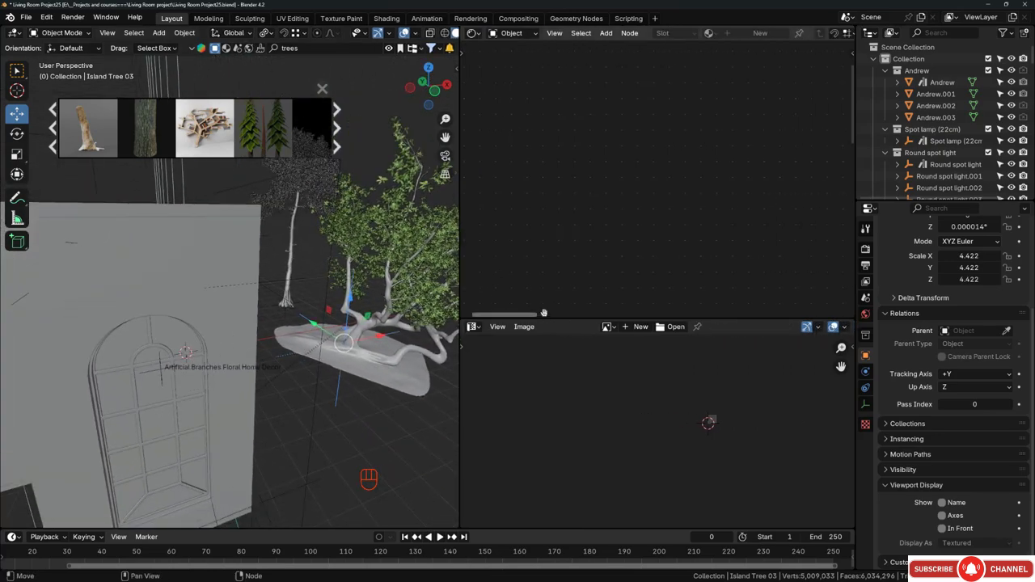
left_click_drag(547, 319, 527, 129)
left_click(474, 134)
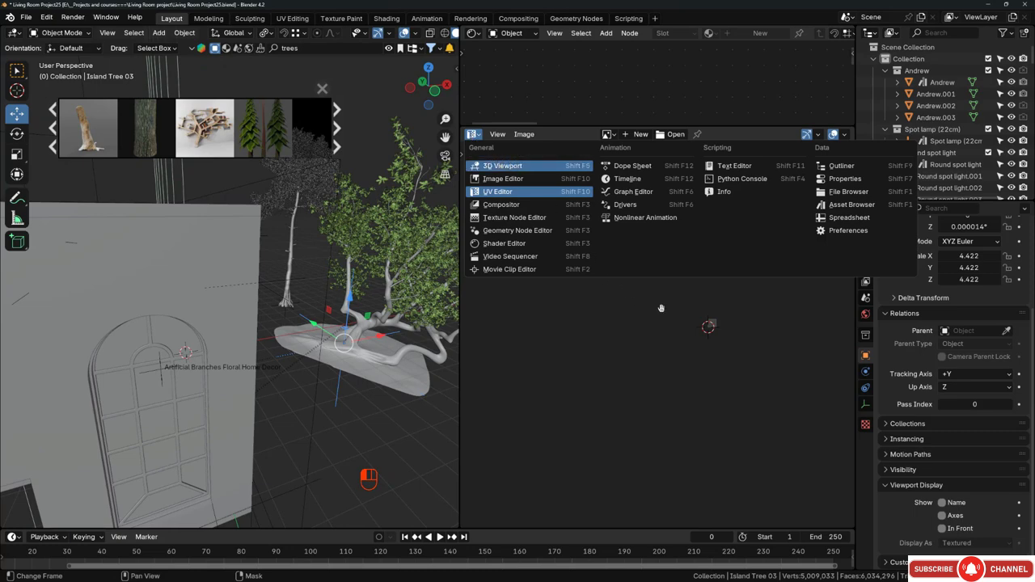
left_click(573, 170)
key("z")
middle_click_drag(648, 274, 732, 340)
scroll(636, 319, "down", 8)
middle_click_drag(546, 344, 619, 358, "shift")
middle_click_drag(607, 358, 671, 353)
Bring the main viewport inside the living room facing the curtained windows and switch it to rendered shading.
middle_click_drag(243, 359, 340, 332)
key("shift+grave")
key("w")
key("w")
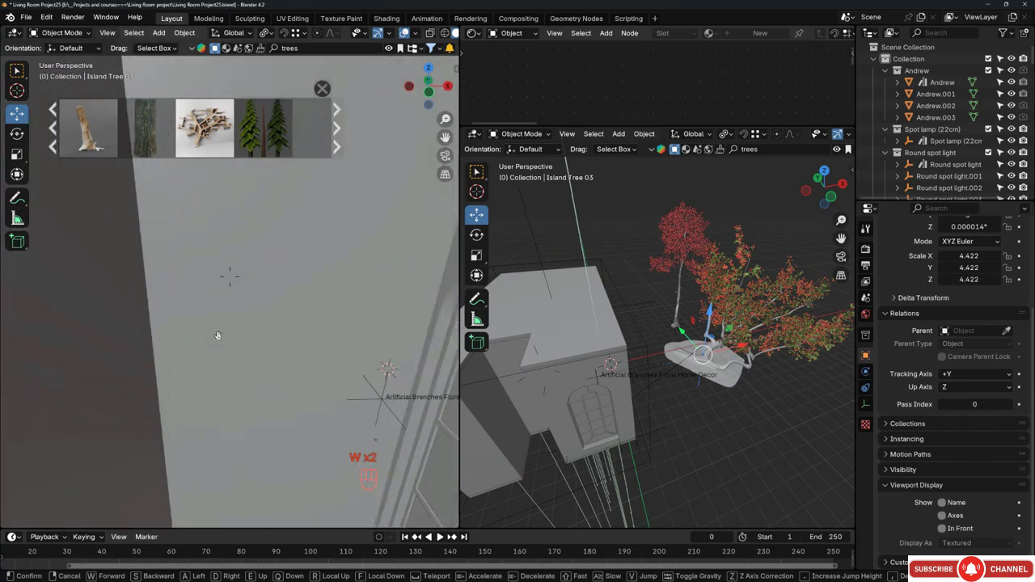
key("w")
key("a")
key("q")
left_click(296, 338)
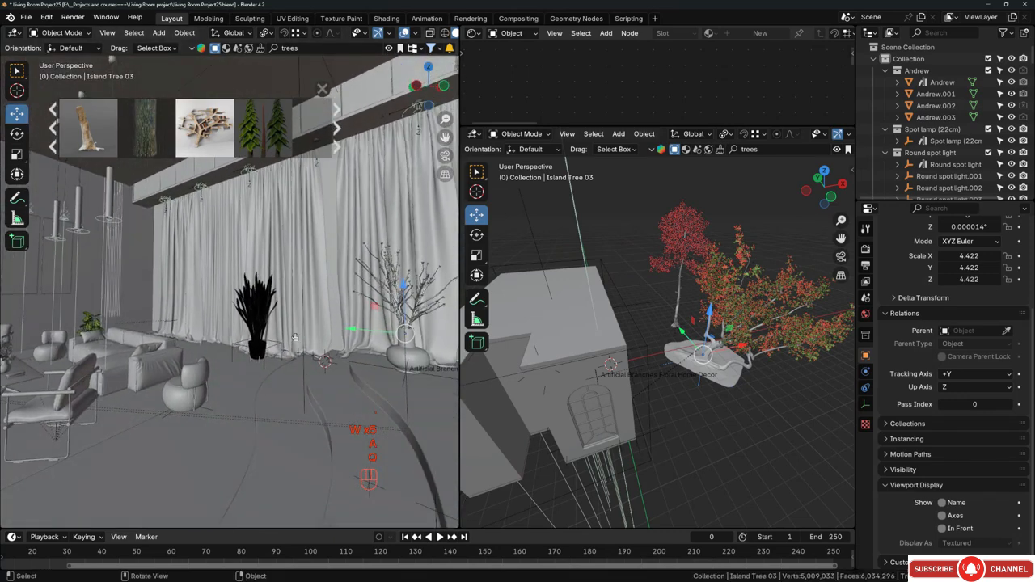
key("z")
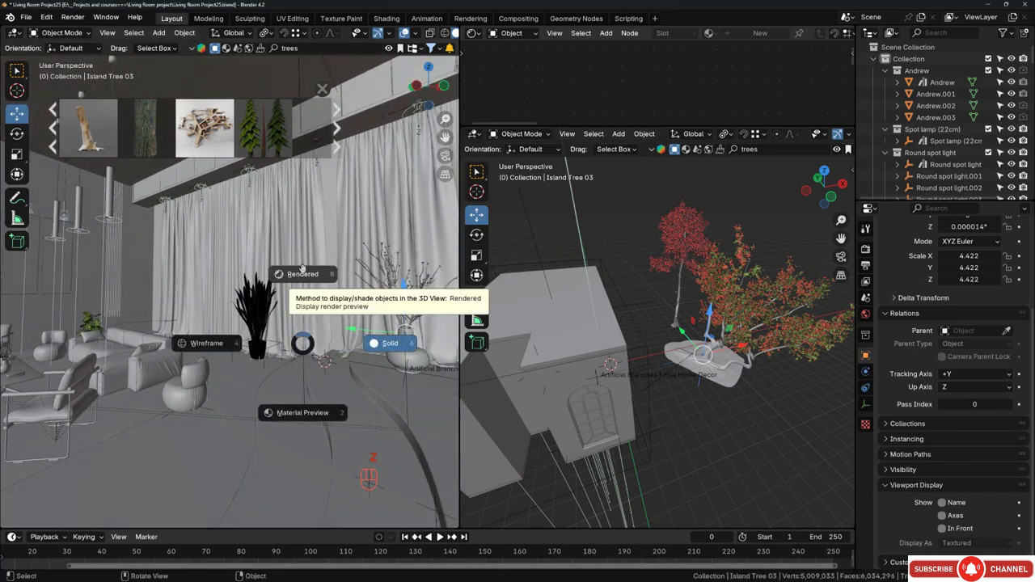
left_click(301, 274)
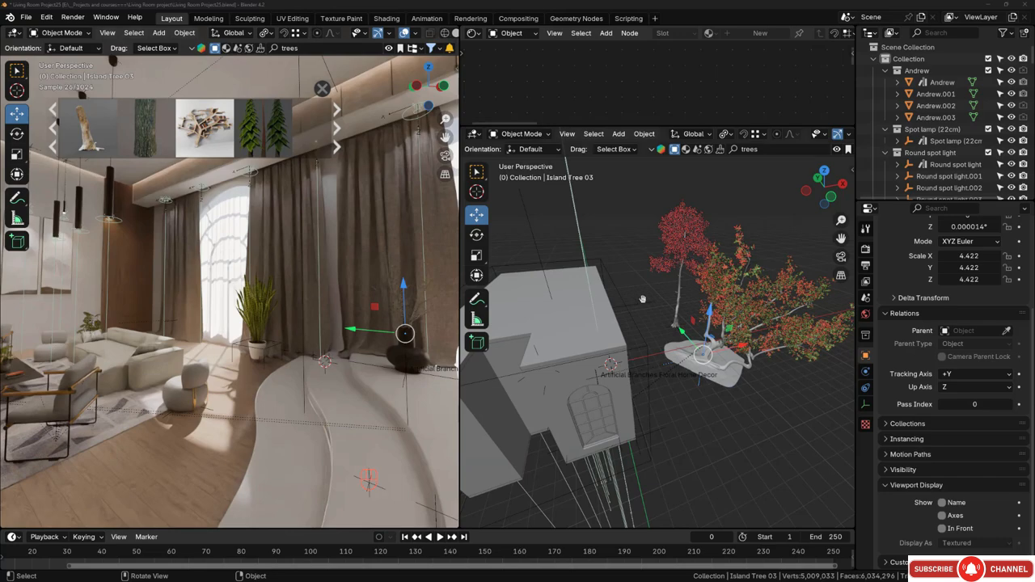
Slide Island Tree 03 along the facade past the building's end, then back beside the pine tree near the windows.
middle_click_drag(698, 282, 488, 299)
scroll(559, 310, "down", 3)
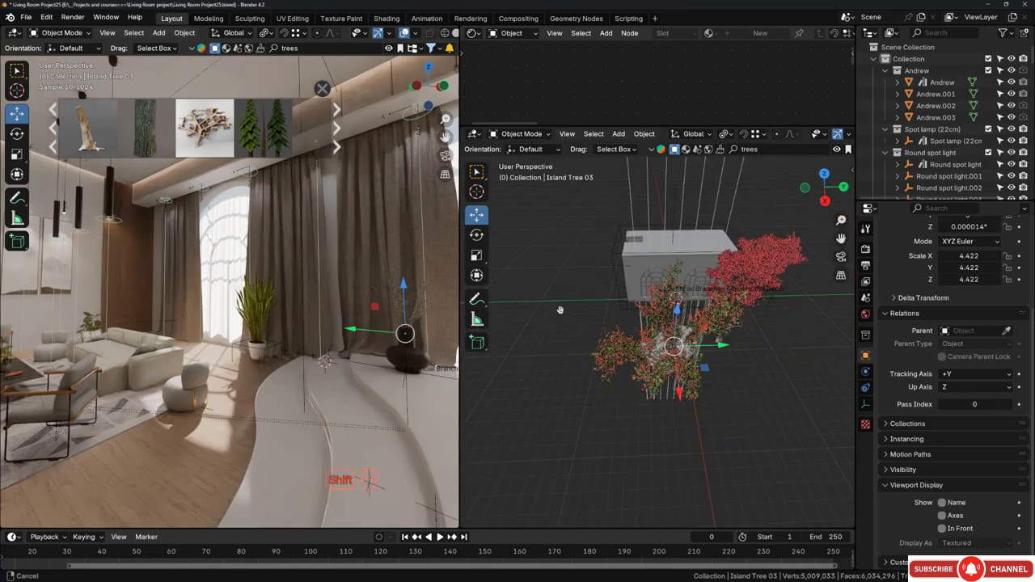
middle_click_drag(559, 310, 465, 296, "shift")
left_click_drag(594, 325, 754, 329)
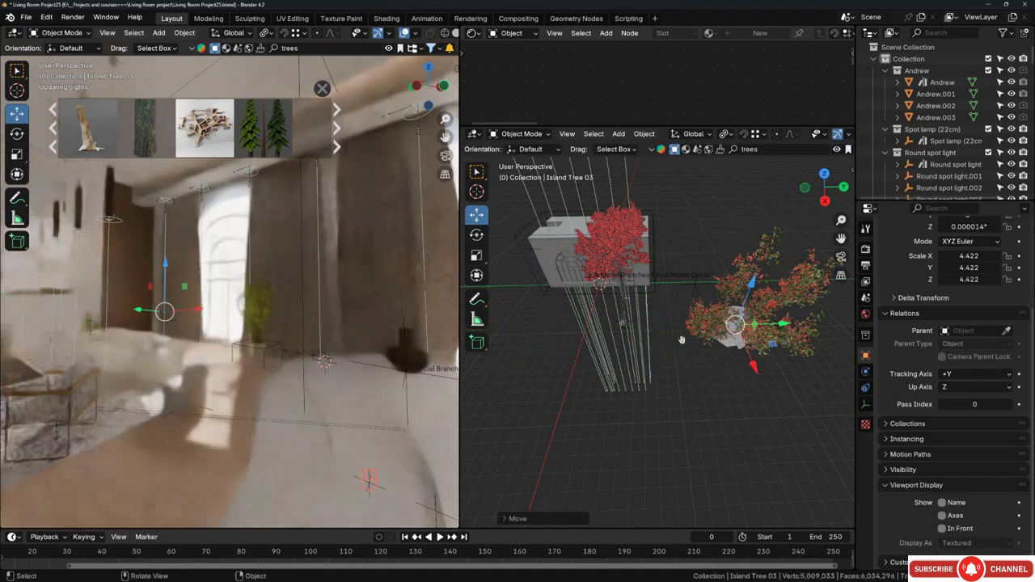
middle_click_drag(682, 339, 707, 337)
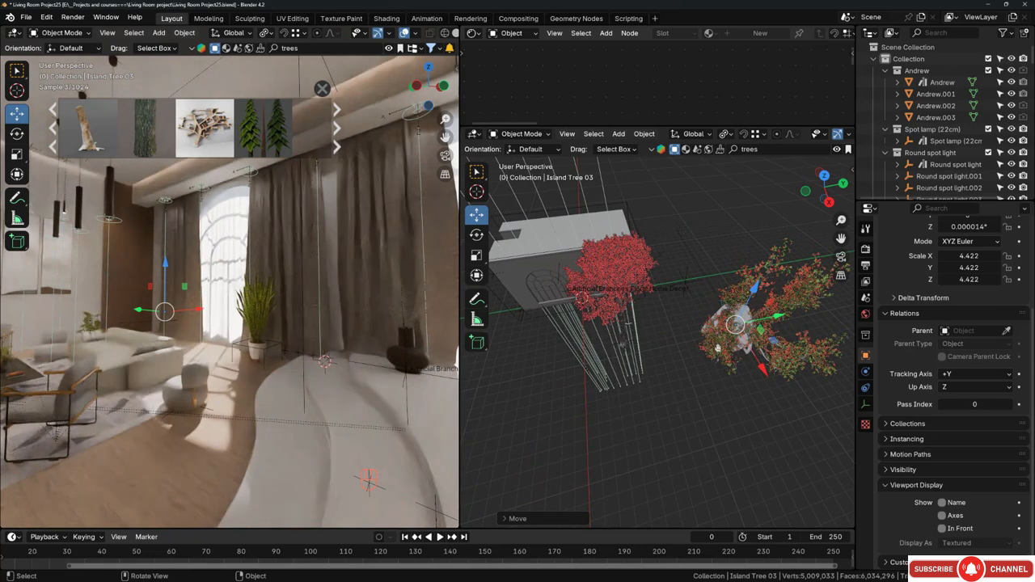
left_click_drag(775, 338, 684, 323)
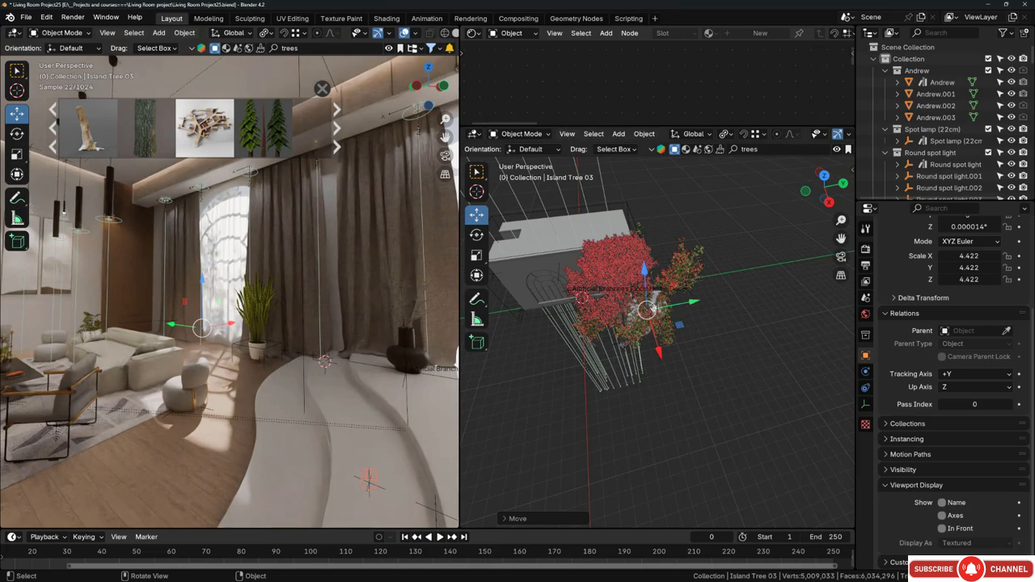
Fine-tune the position of Island Tree 03 so it stands just outside the window wall near the building's corner.
middle_click_drag(651, 308, 575, 357)
scroll(650, 316, "up", 3)
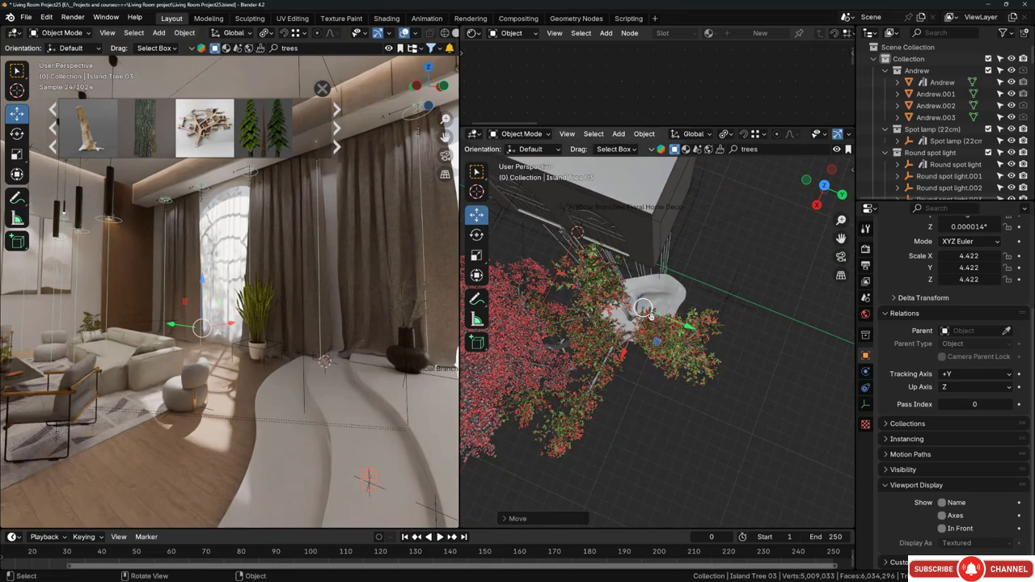
scroll(650, 315, "up", 2)
middle_click_drag(650, 316, 656, 325)
mouse_move(657, 341)
left_mouse_down()
mouse_move(624, 327)
mouse_move(645, 327)
left_mouse_up()
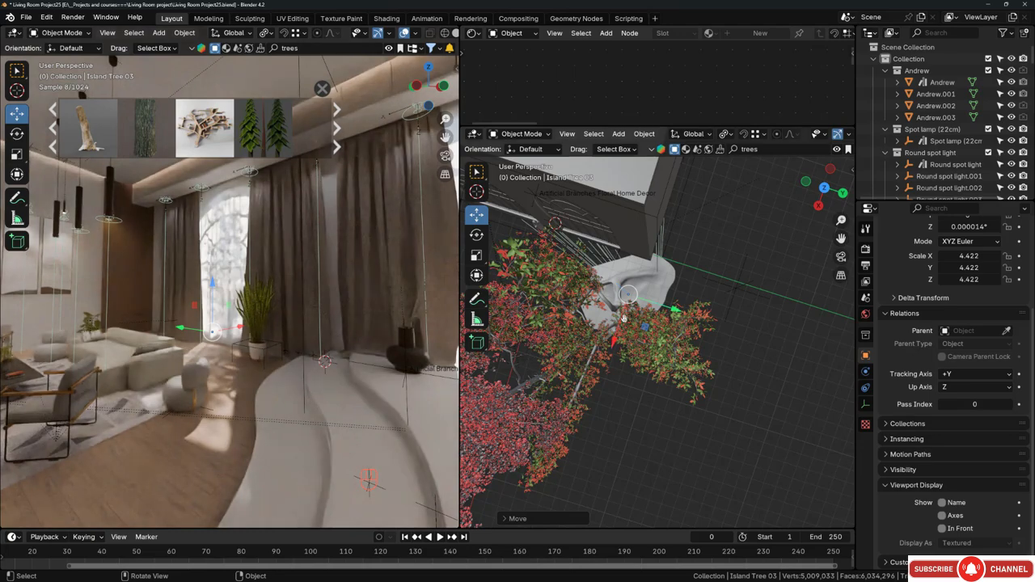
left_click_drag(642, 326, 644, 348)
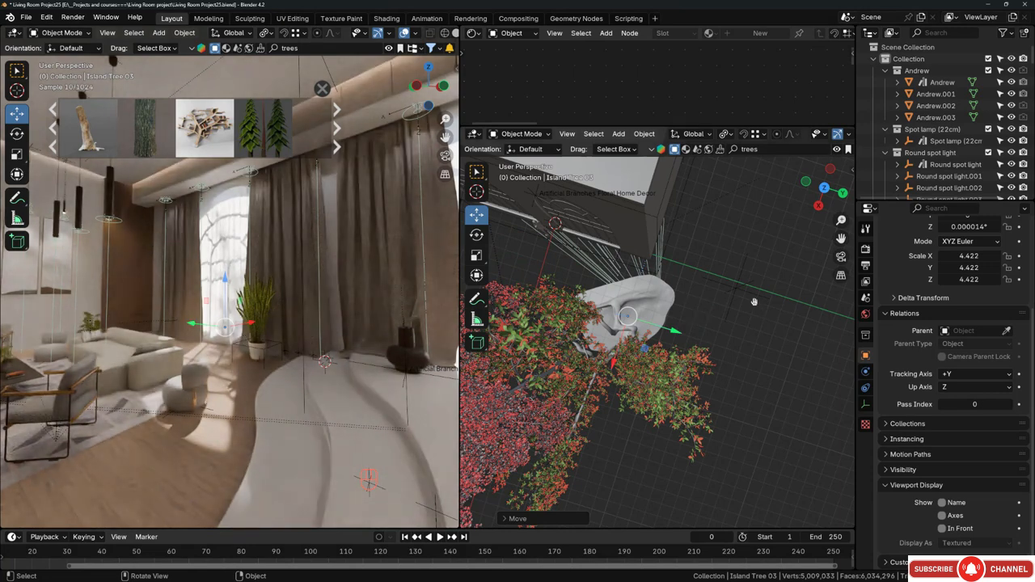
Examine the light and tree shadows across the curved platform and dining area in the rendered interior view.
scroll(754, 302, "down", 4)
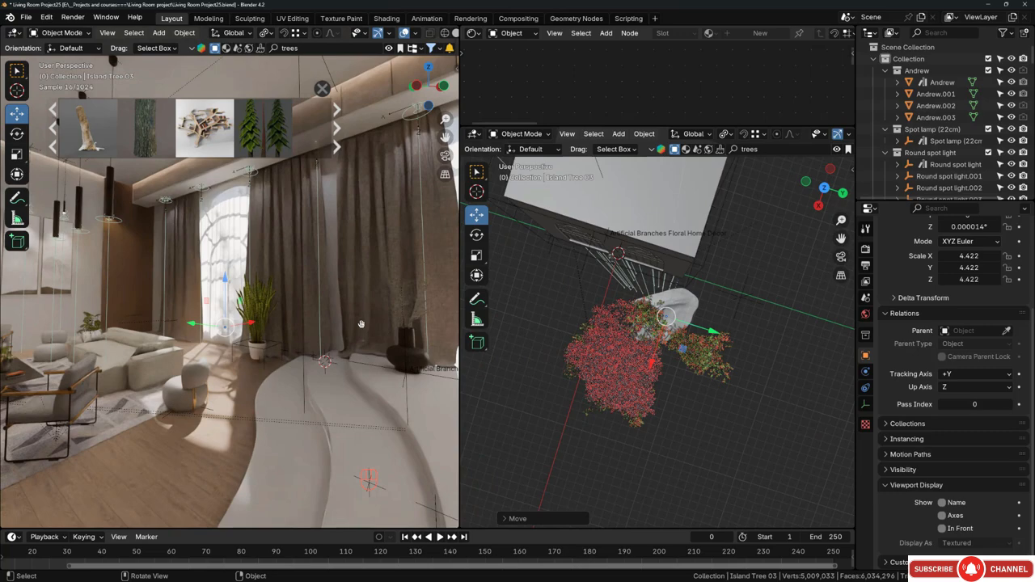
key("shift+grave")
key("d")
key("d")
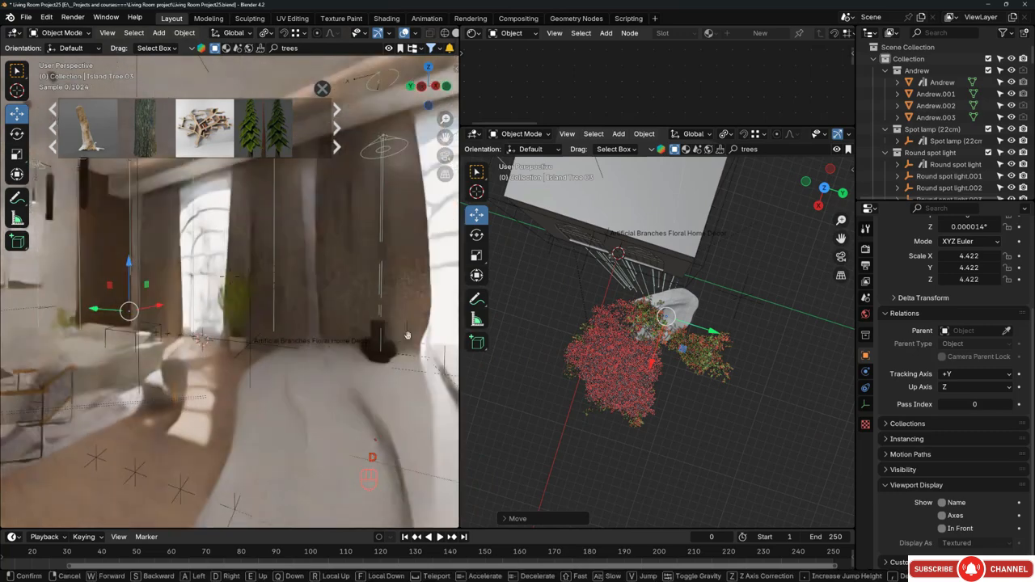
key("a")
key("a")
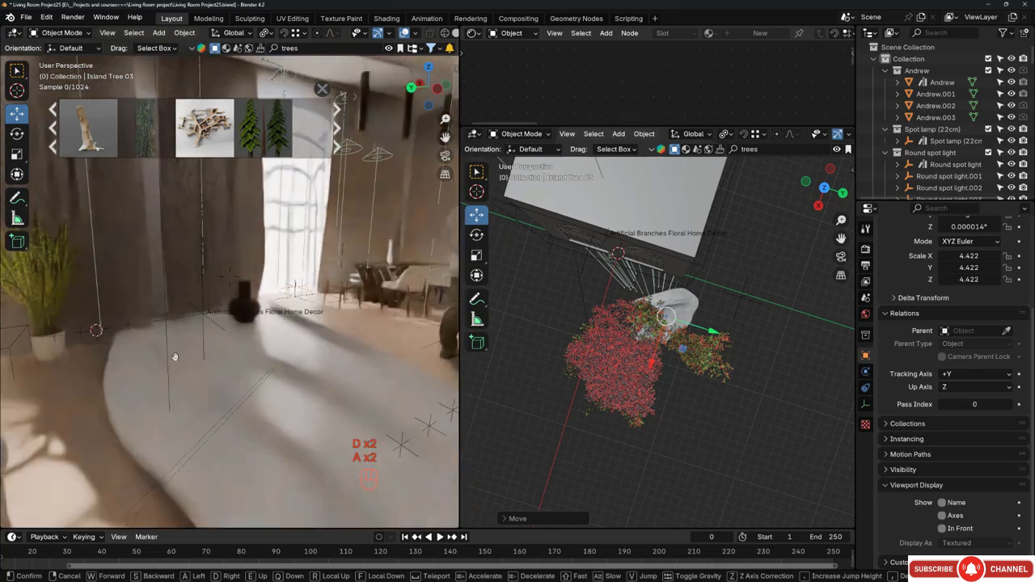
left_click(359, 324)
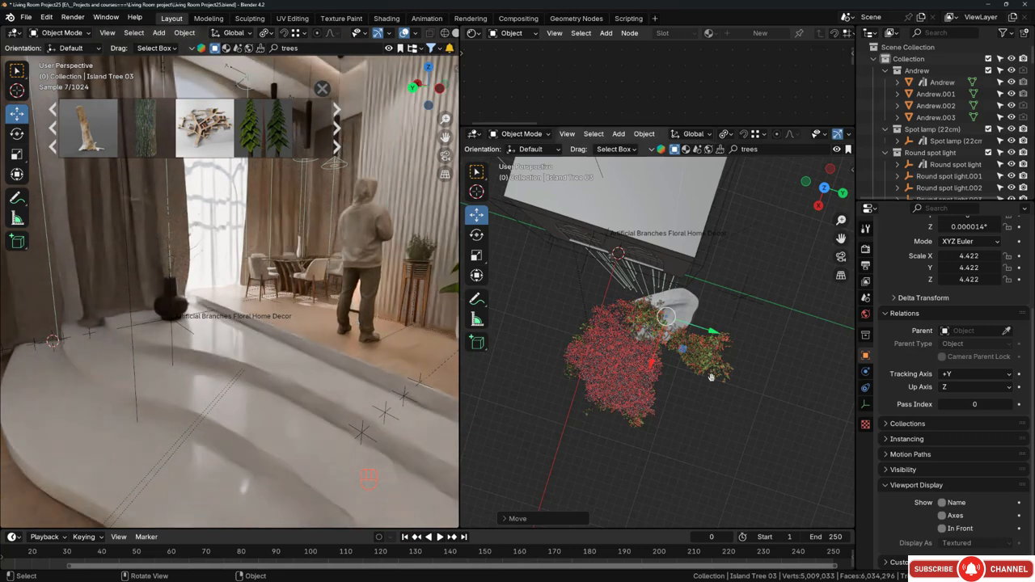
Delete the pine tree mesh outside the windows.
middle_click_drag(685, 373, 722, 290)
scroll(663, 263, "up", 3)
left_click(620, 234)
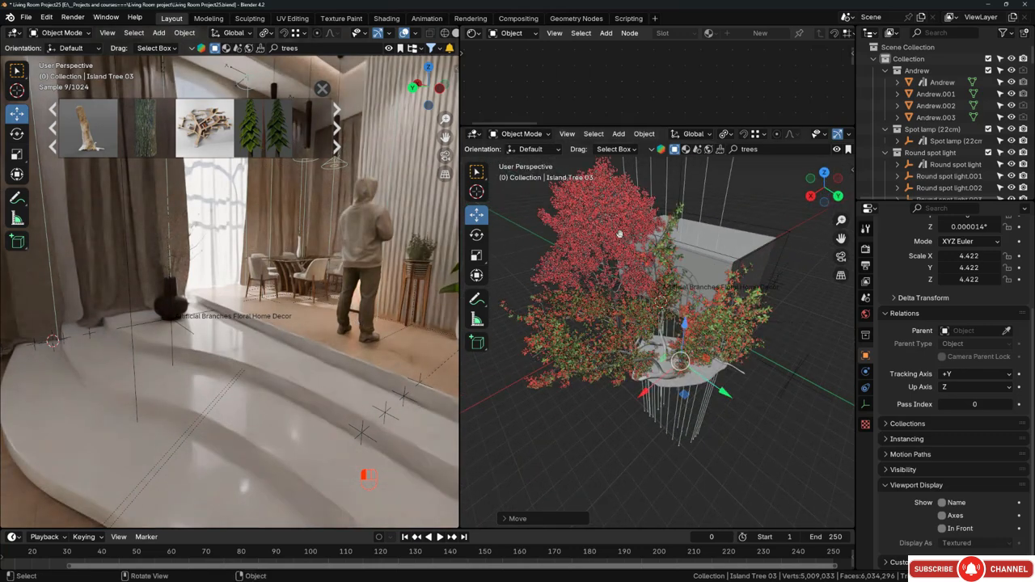
left_click(605, 297)
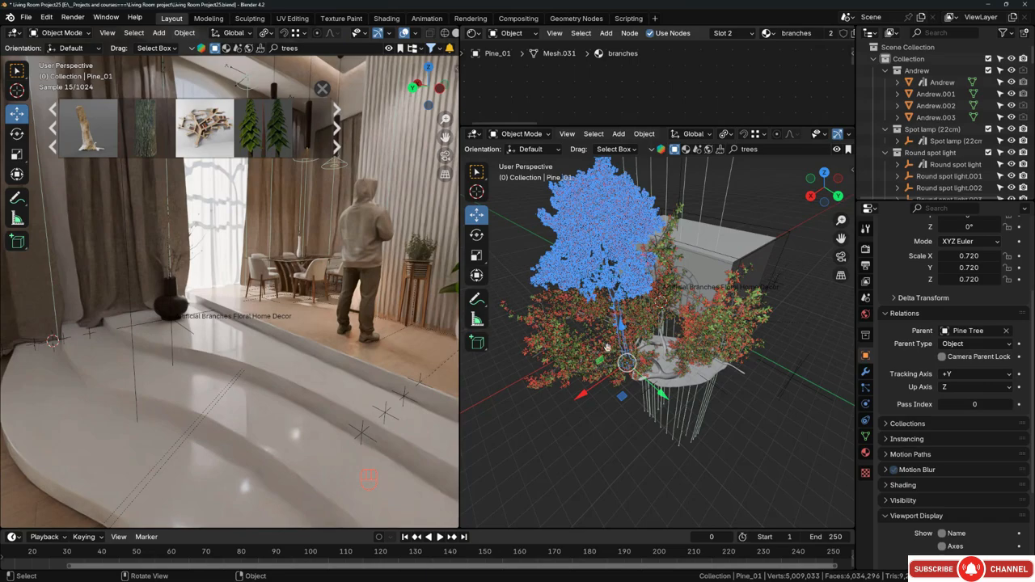
key("Delete")
Duplicate the island_tree_03 mesh along the Y axis, placing the copy at a Y location of about -169.85 cm.
left_click(692, 377)
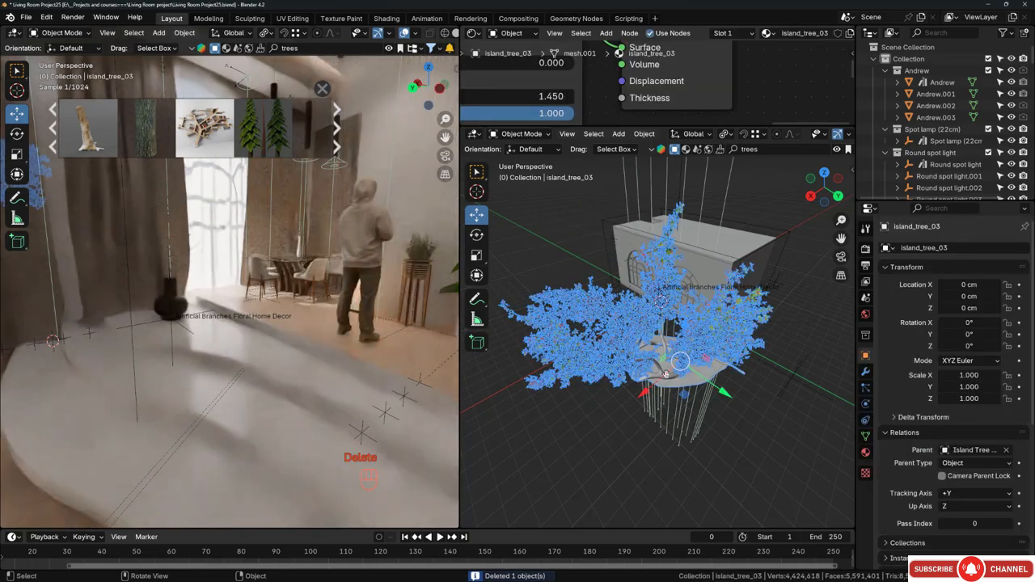
middle_click_drag(665, 374, 677, 358)
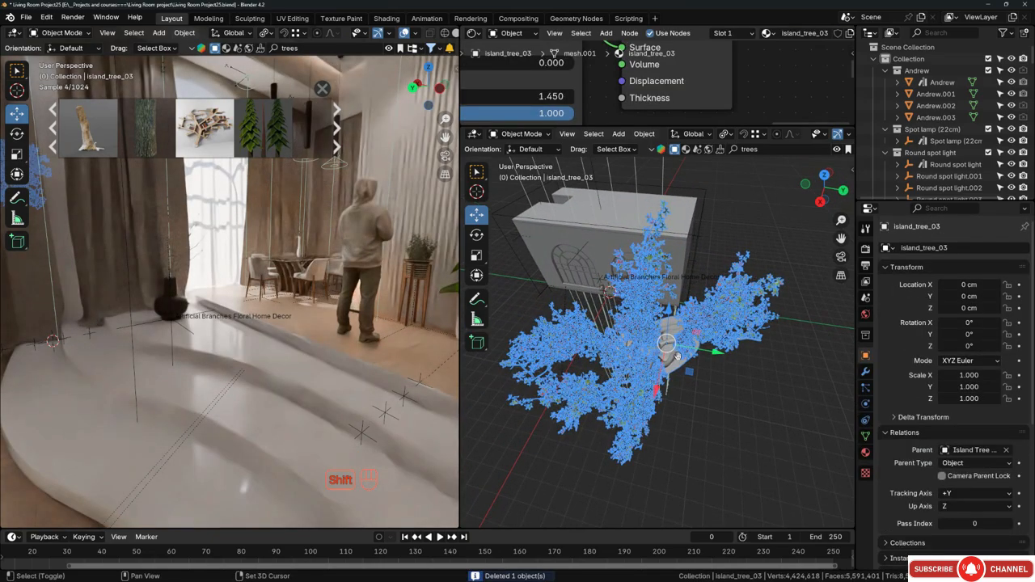
key("shift+d")
key("y")
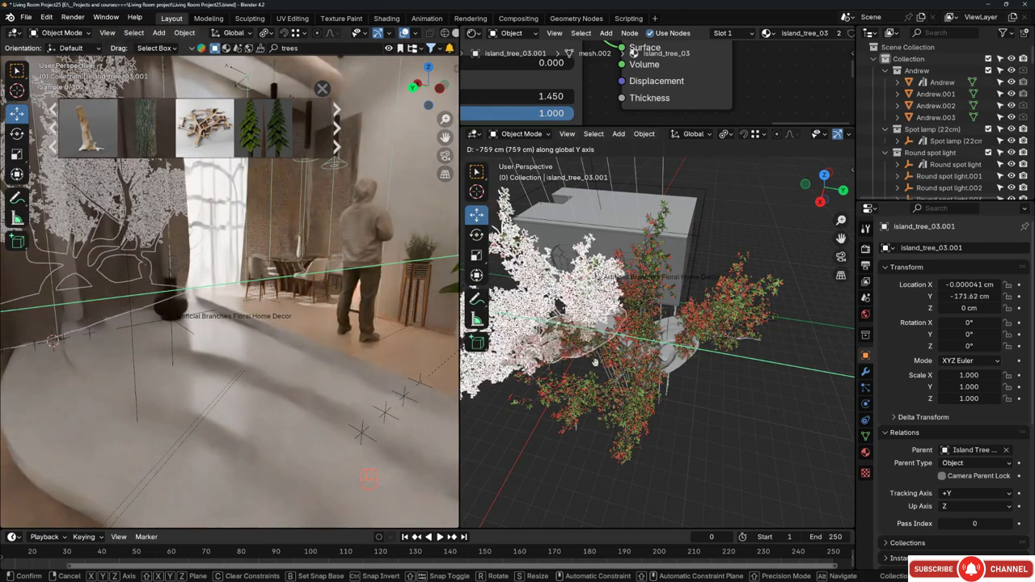
left_click(594, 364)
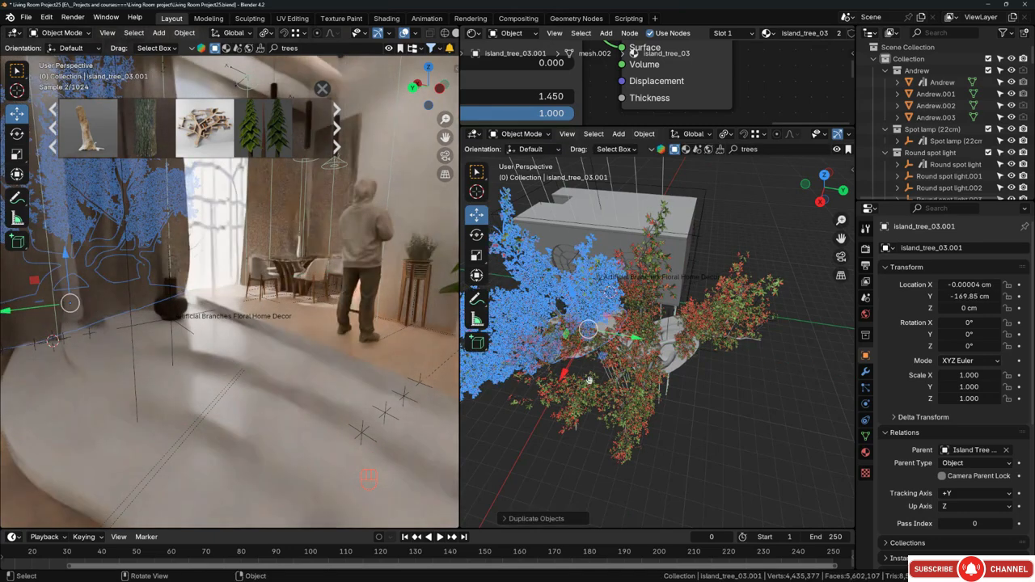
key("alt+a")
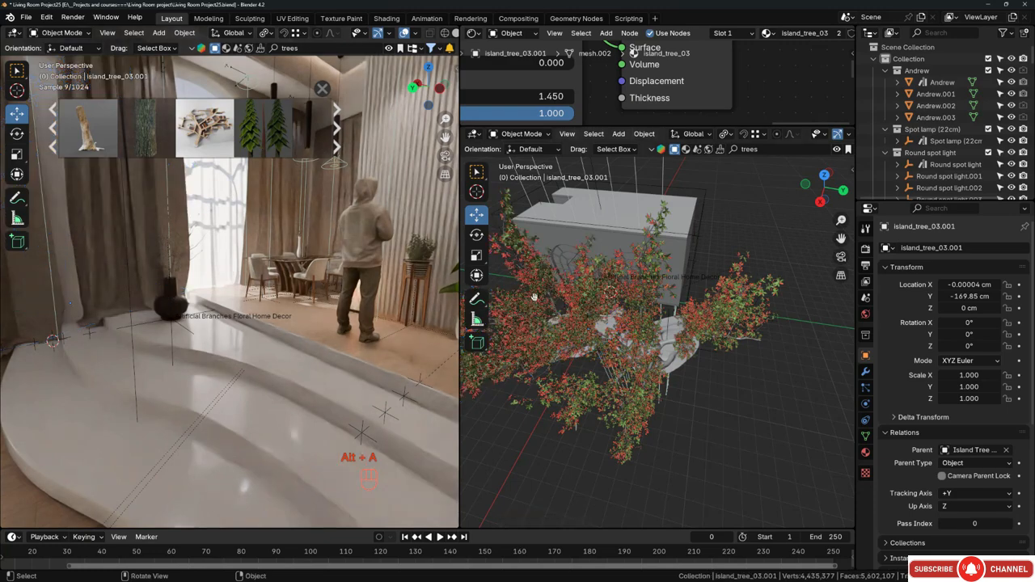
Rotate the copied island tree about -137.74° around Z and move it along X to a location of about 78.74 cm.
left_click(562, 304)
middle_click_drag(562, 303, 662, 298)
key("r")
key("z")
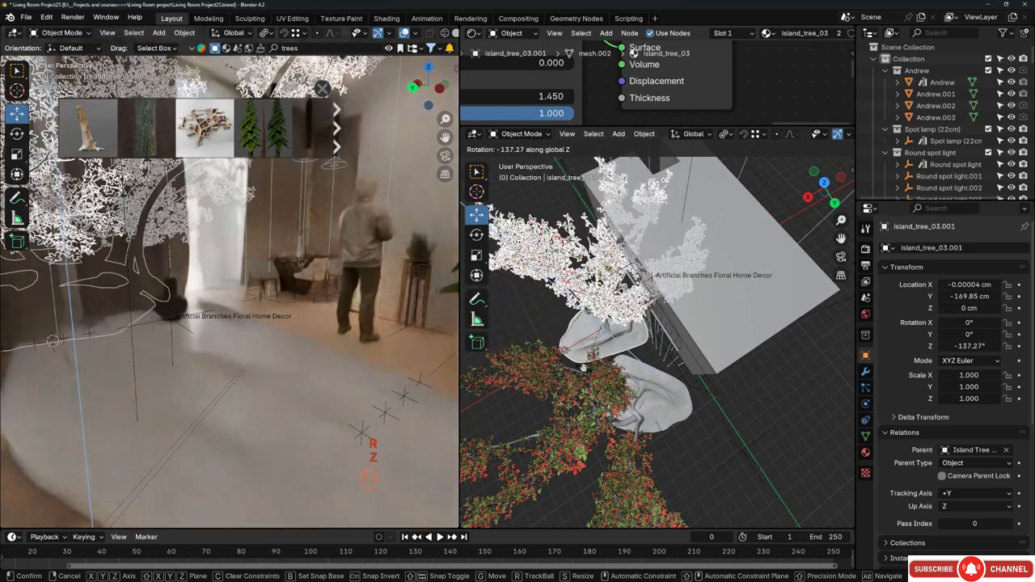
left_click(596, 354)
key("g")
key("x")
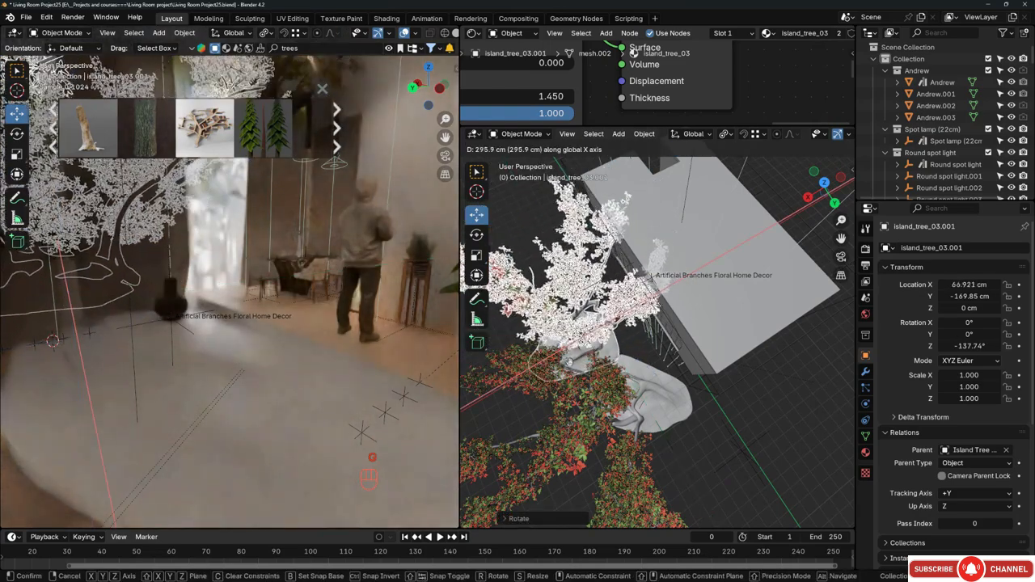
left_click(566, 364)
Rotate the copied island tree further around Z to about -219.62° and clear the selection.
key("r")
key("z")
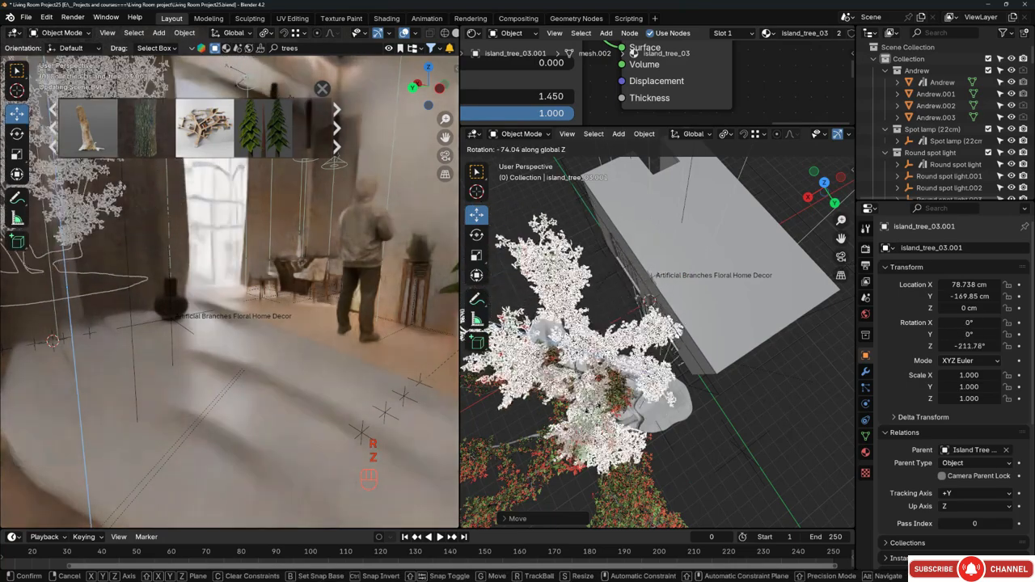
left_click(518, 356)
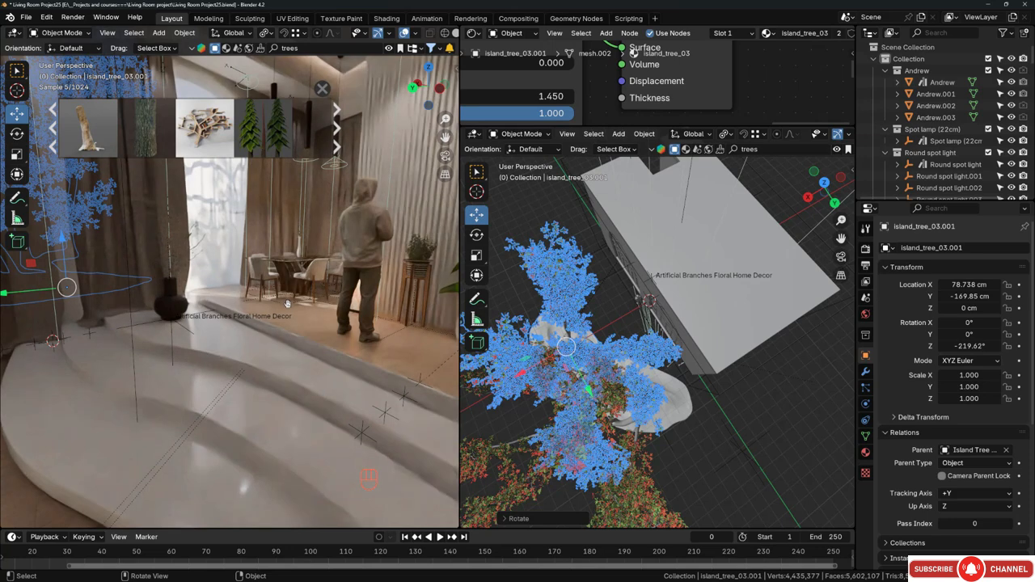
key("alt+a")
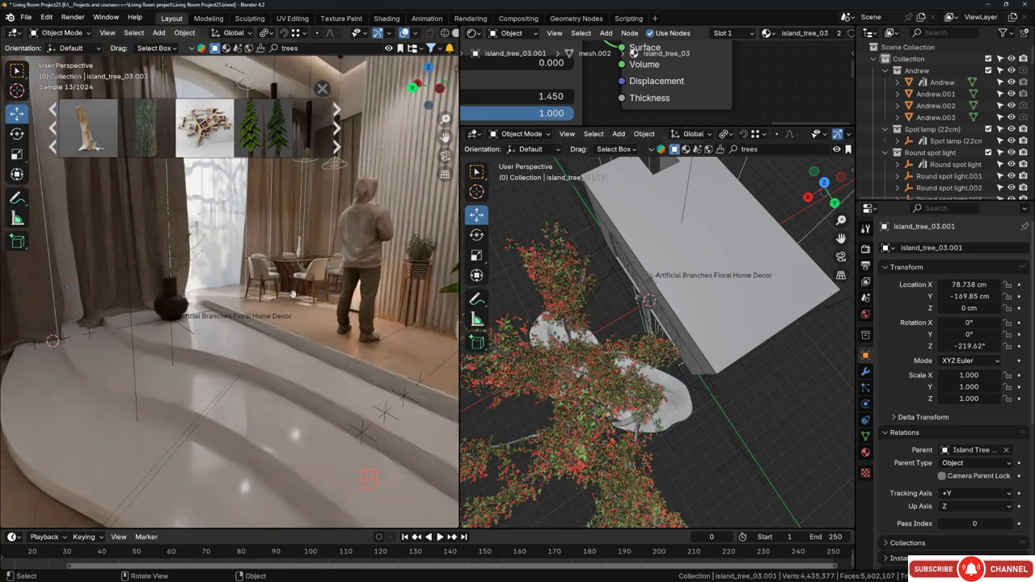
Bring the rendered view to the sofa area and its window, and close the strip of tree assets.
middle_click_drag(754, 326, 736, 332)
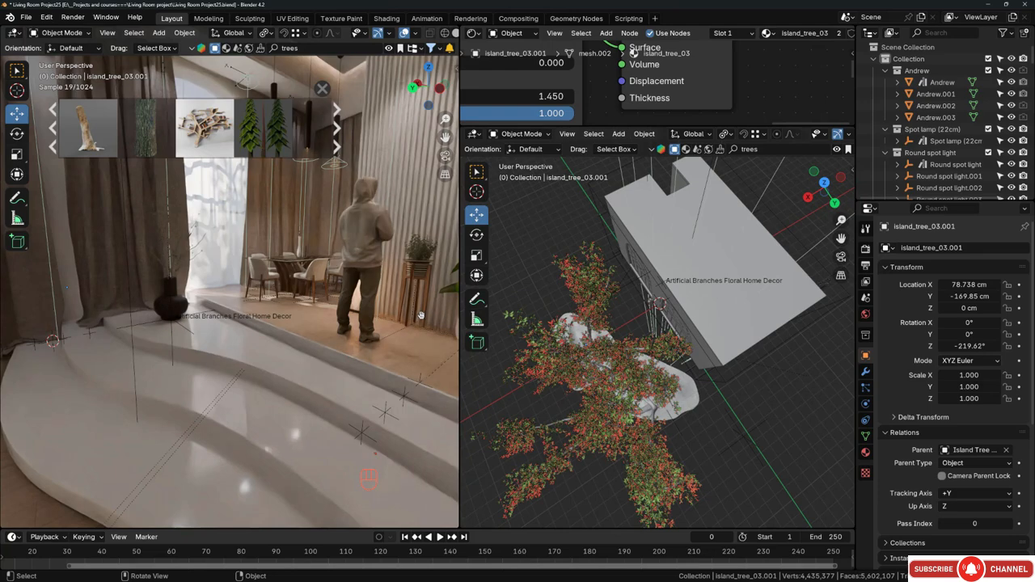
middle_click_drag(420, 315, 174, 300)
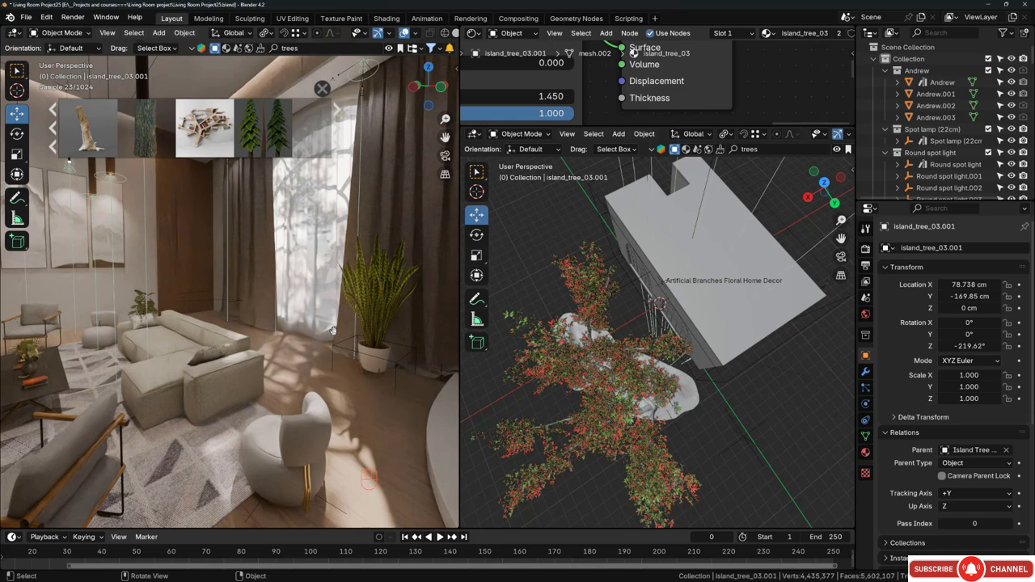
left_click(322, 87)
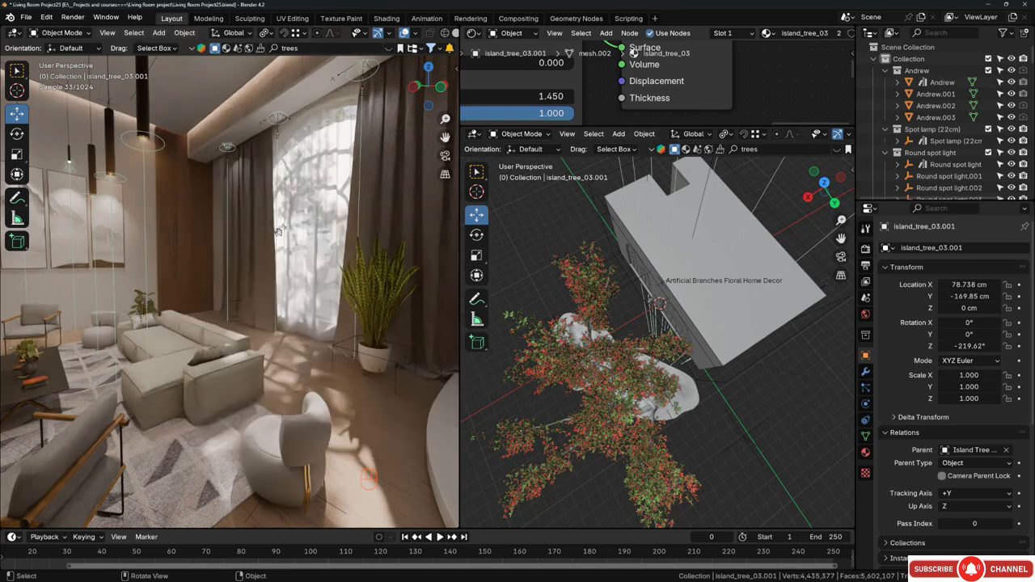
Set the strength of the world's sky texture lighting to 0.7.
left_click(866, 314)
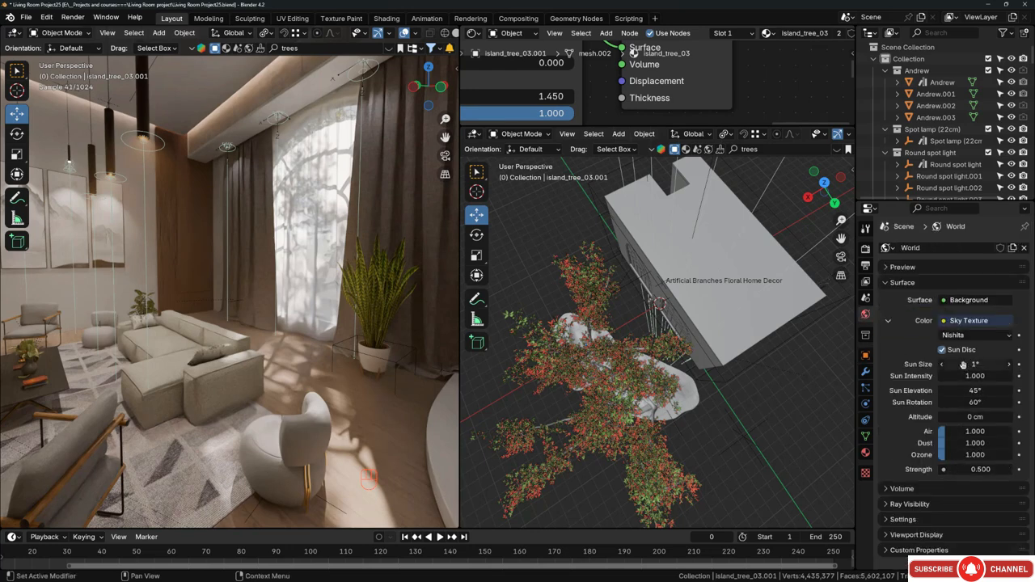
left_click(972, 470)
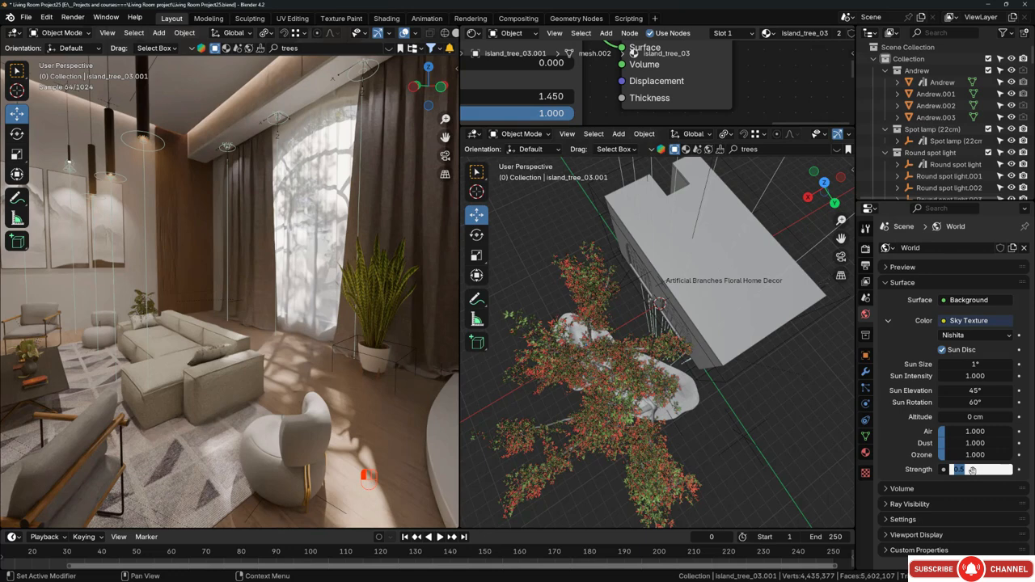
type("0.7")
key("Return")
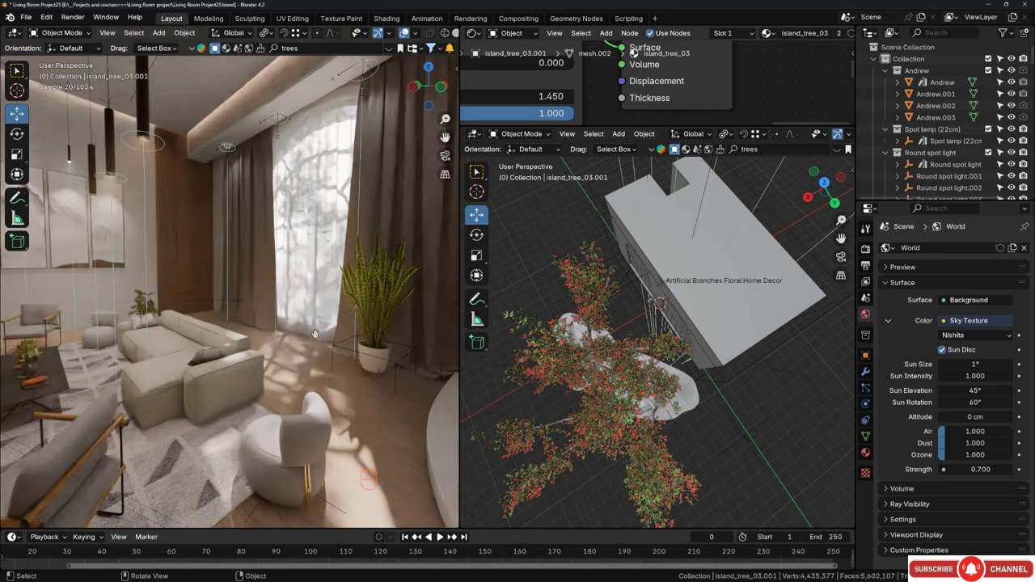
Walk through the rendered room, from the curtains and raised platform to the TV wall, to examine the brighter sky light and shadows.
key("shift+grave")
key("d")
key("d")
key("d")
key("d")
key("d")
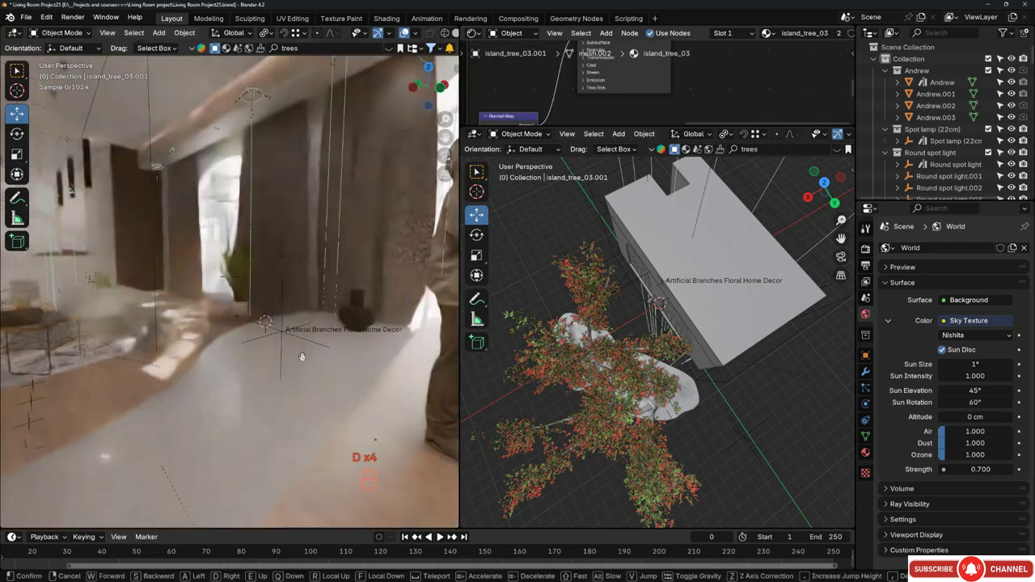
key("w")
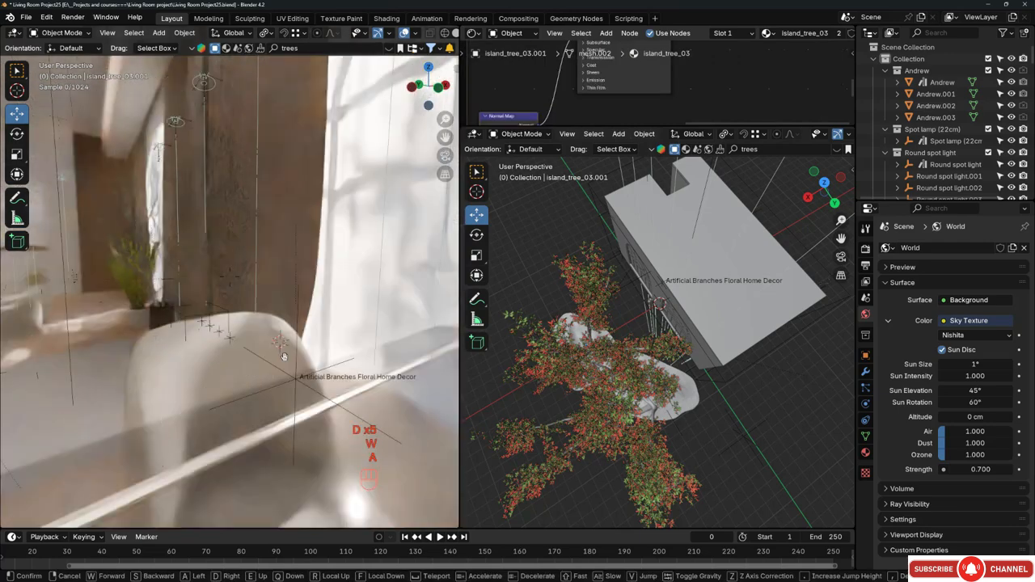
key("a")
key("a")
key("a")
key("a")
key("a")
key("a")
key("a")
key("a")
key("a")
key("d")
key("d")
key("d")
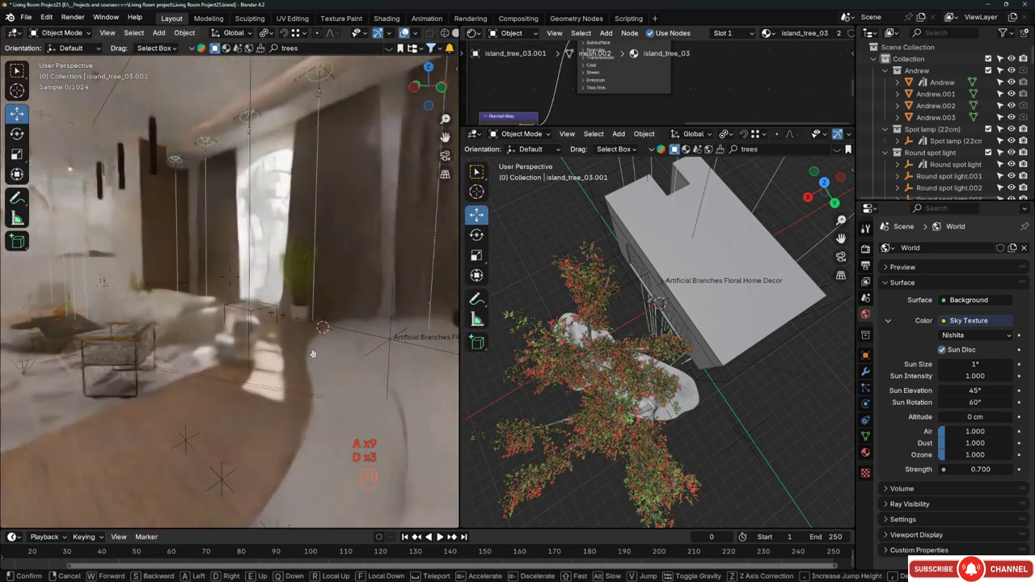
left_click(296, 353)
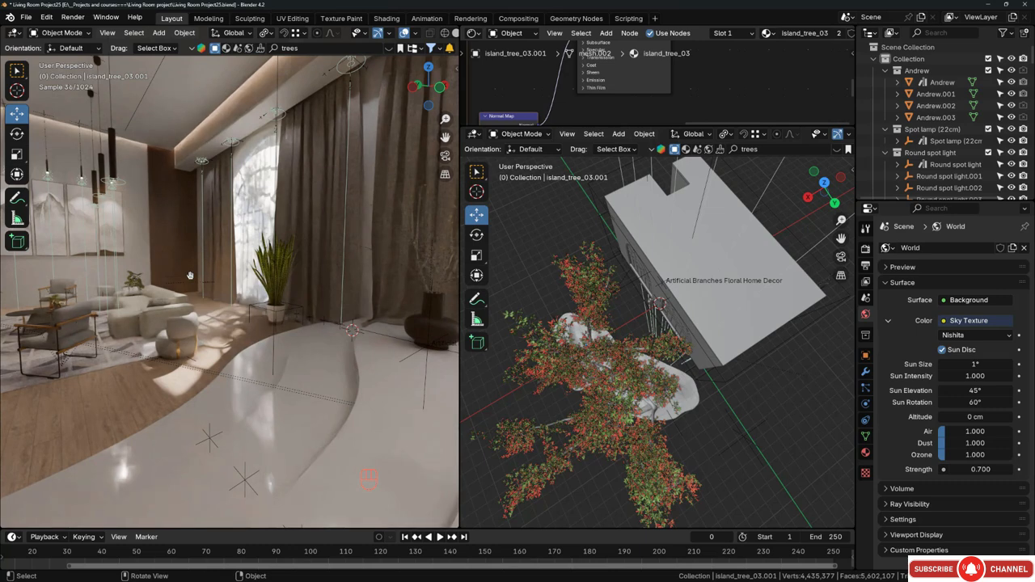
key("shift+grave")
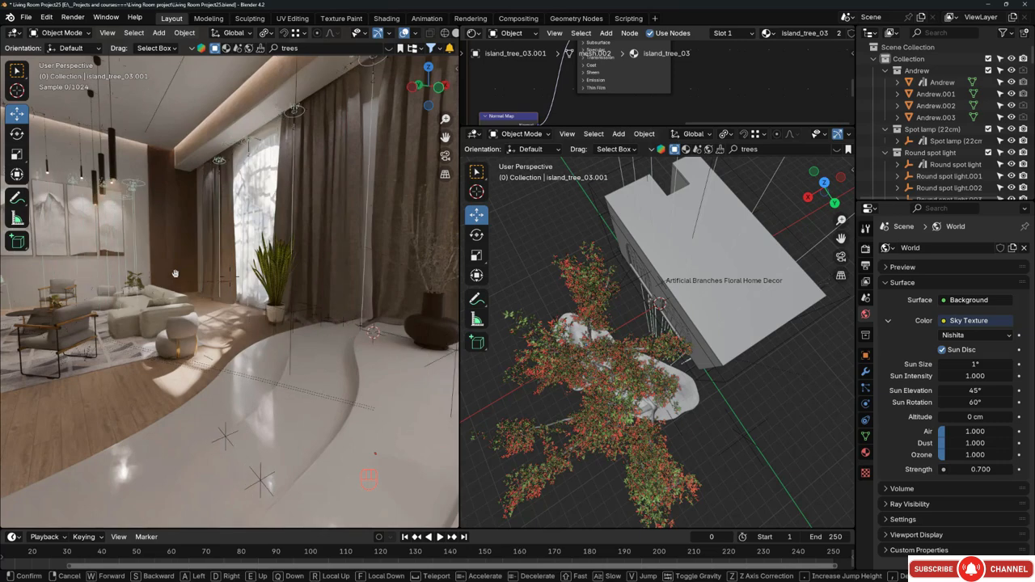
key("w")
left_click(59, 280)
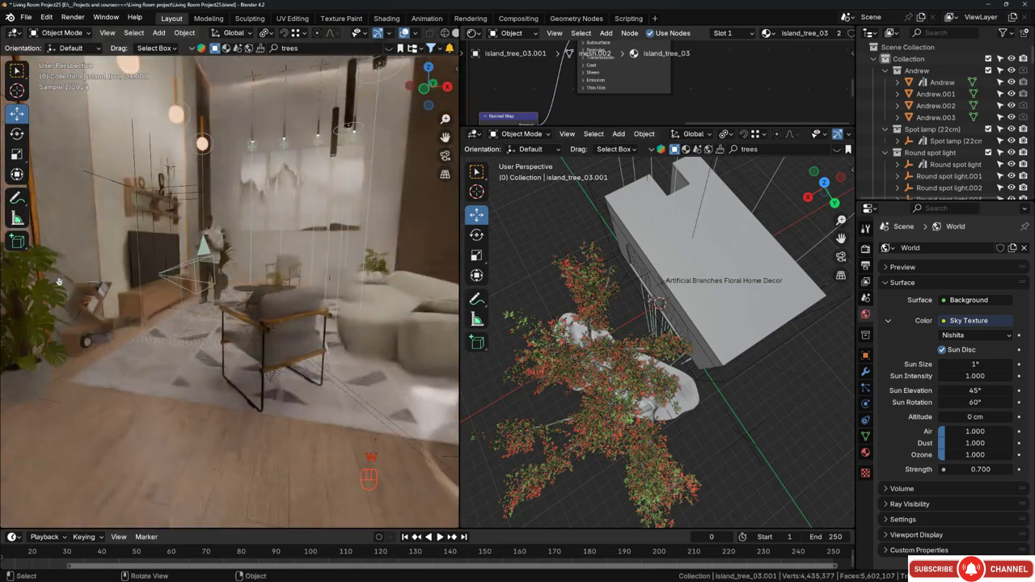
Return to the camera view of the sofa and window in solid shading and render the image.
key("KP_0")
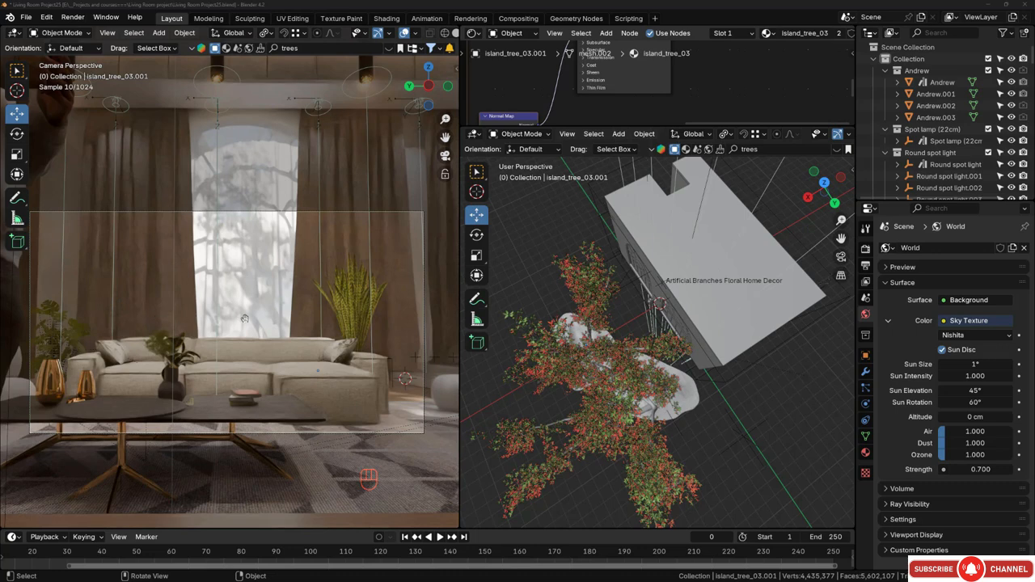
key("z")
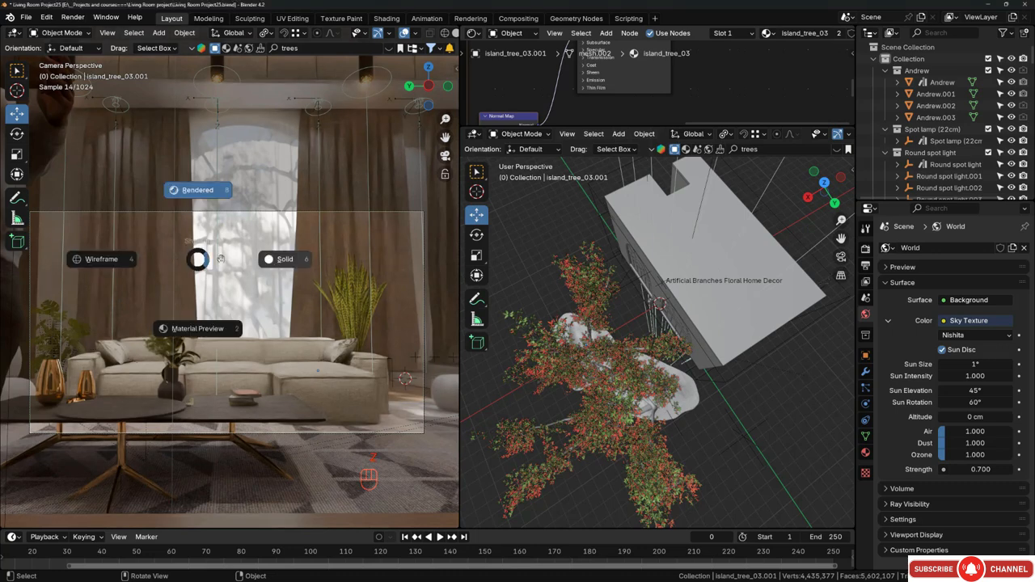
left_click(279, 259)
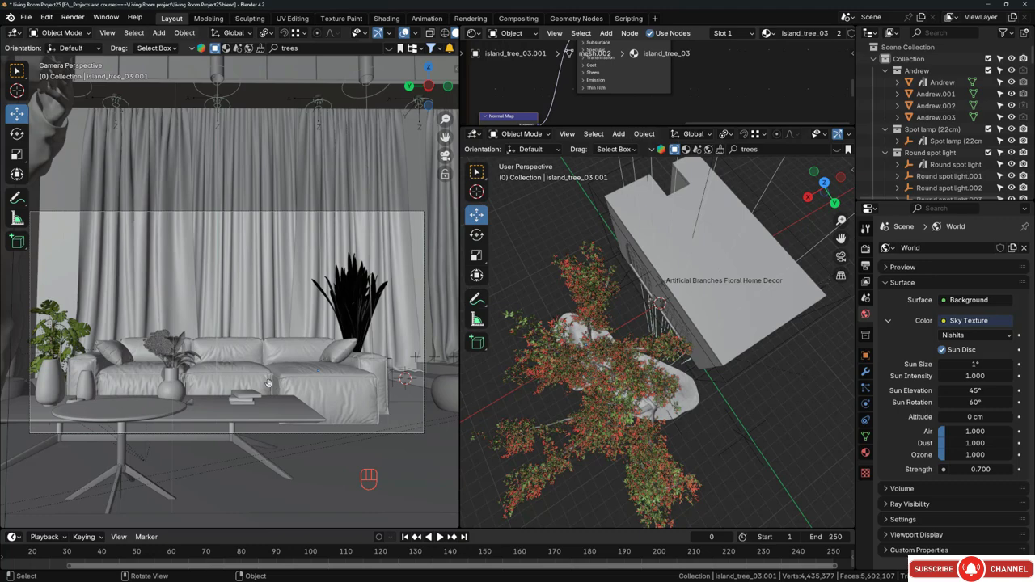
key("F12")
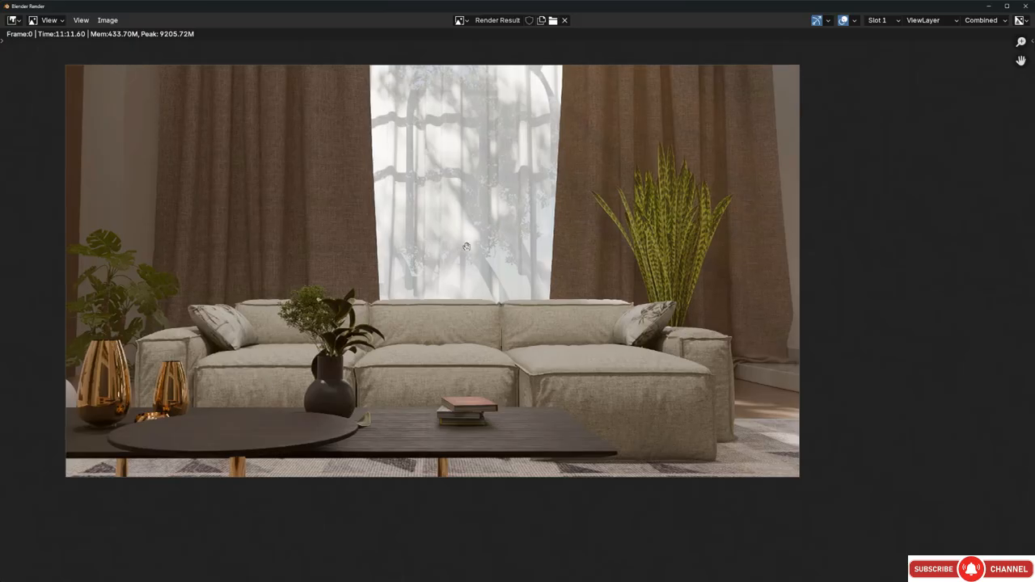
Examine the finished sofa render up close, especially the tree shadows on the sheer curtain, the drapes and the plants.
scroll(492, 257, "up", 2)
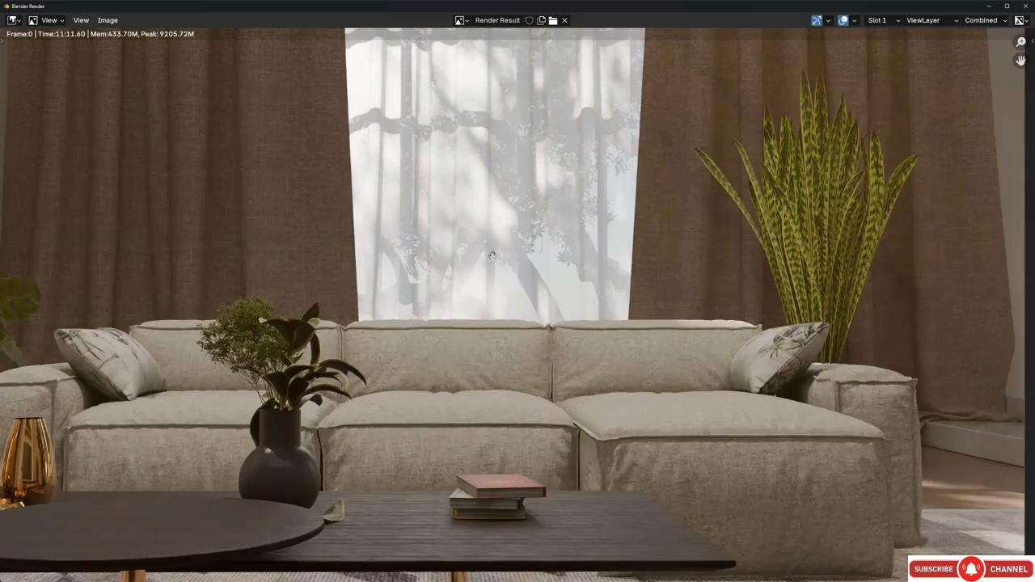
middle_click_drag(616, 330, 604, 367)
middle_click_drag(415, 244, 487, 319)
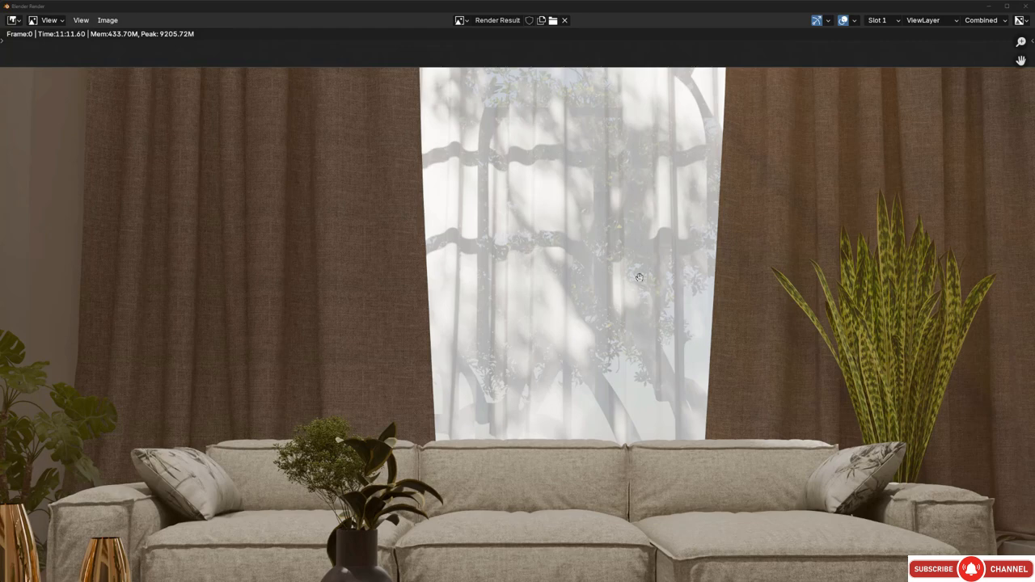
scroll(548, 255, "down", 2)
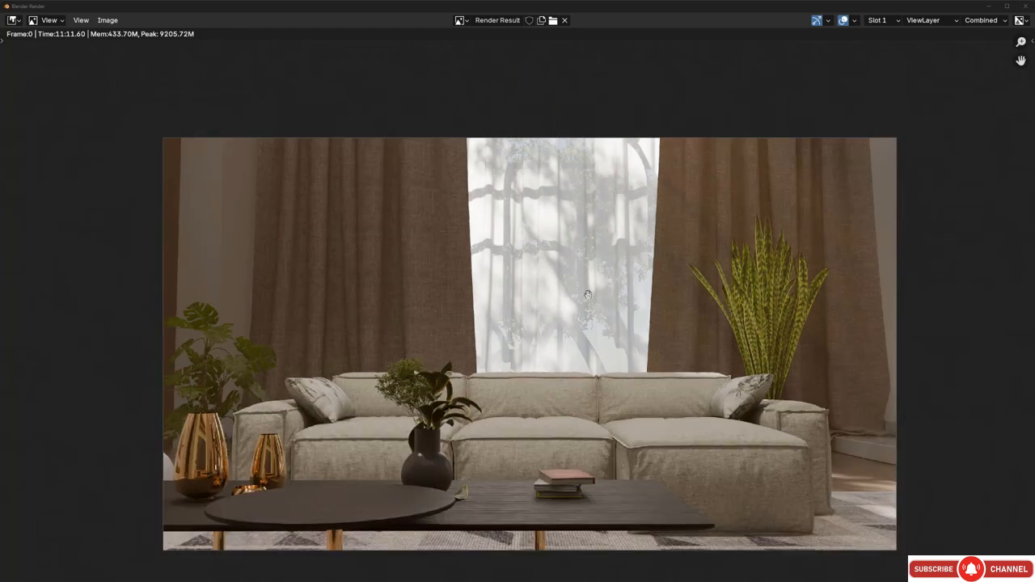
scroll(587, 294, "up", 2)
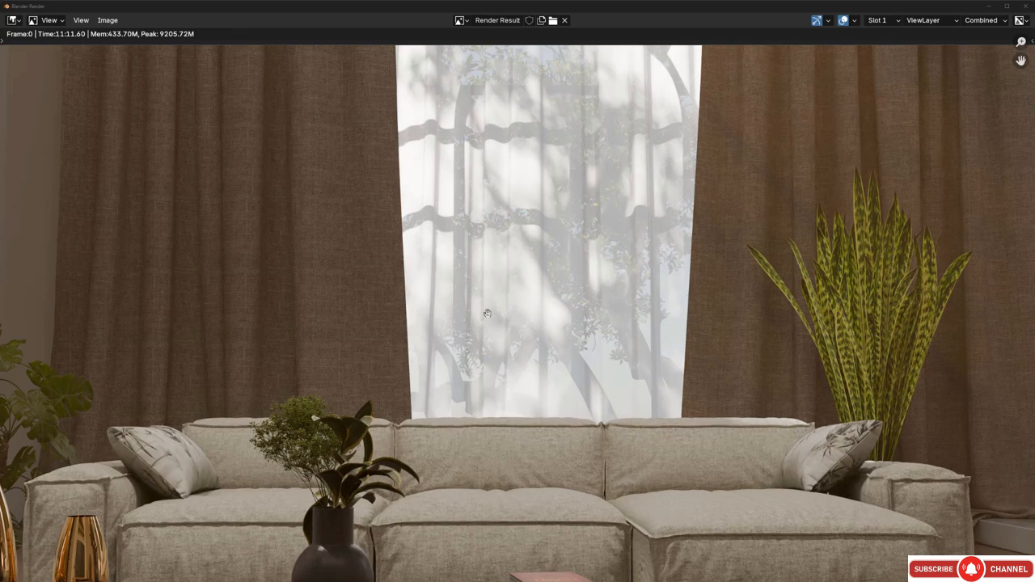
middle_click_drag(578, 198, 541, 235)
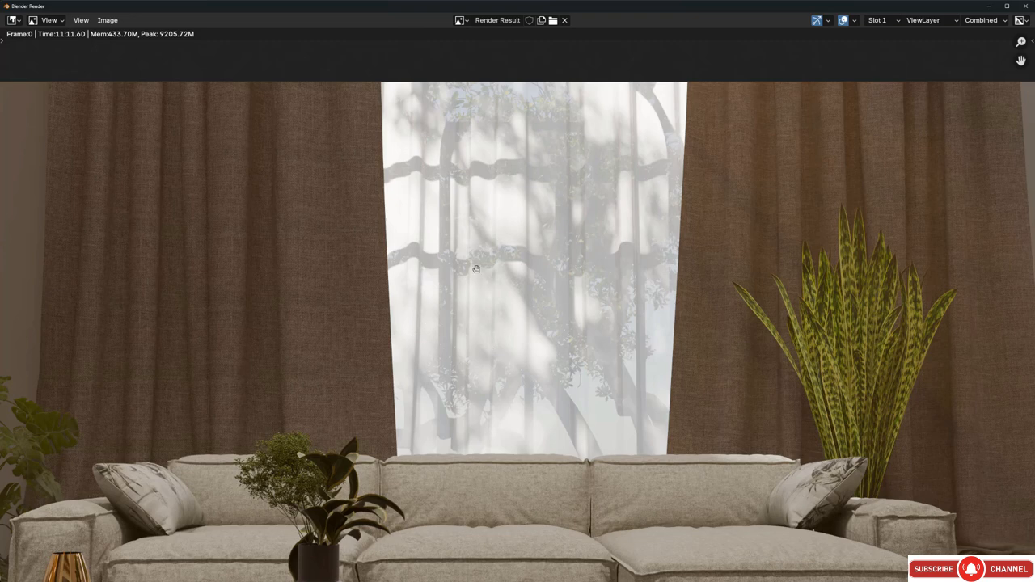
scroll(488, 248, "down", 1)
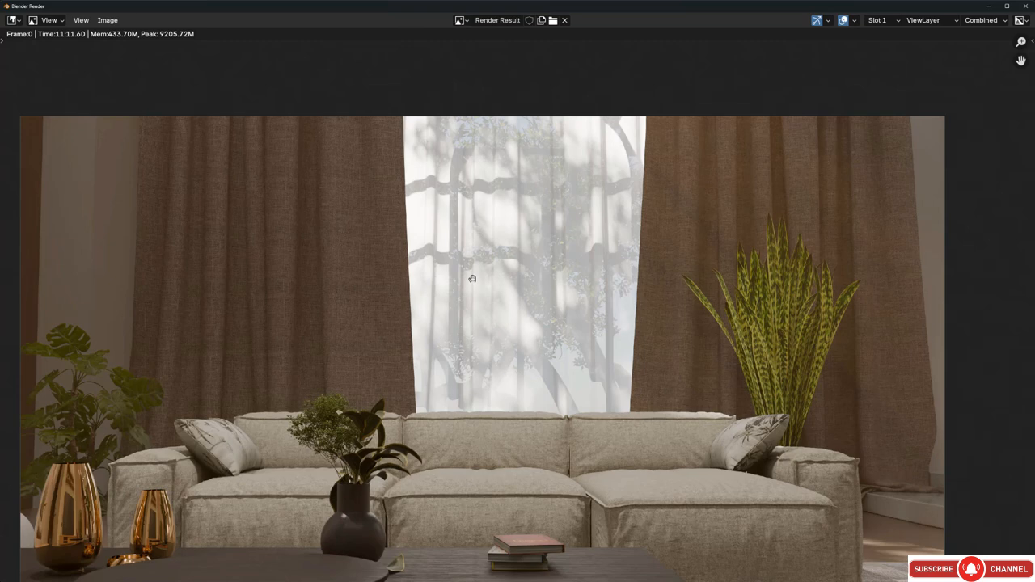
middle_click_drag(564, 363, 577, 253)
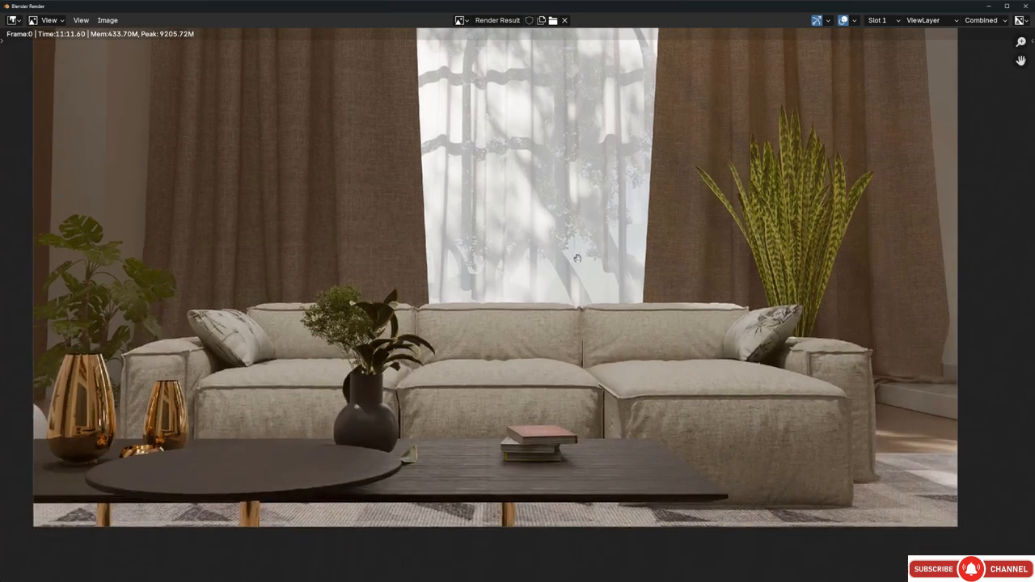
scroll(573, 280, "up", 1)
middle_click_drag(694, 287, 673, 307)
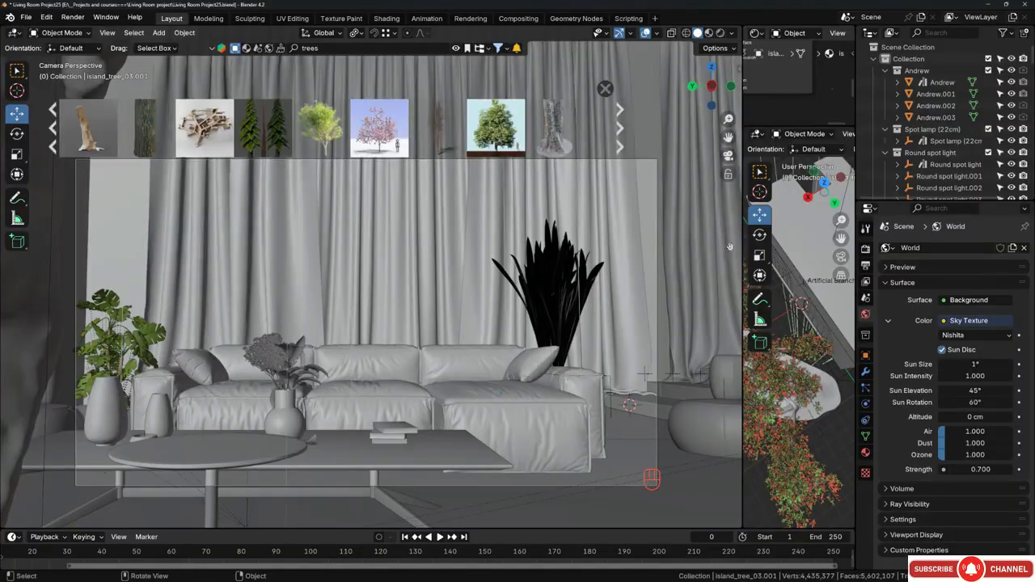
Narrow the camera viewport slightly and hide the strip of tree assets.
left_click_drag(741, 251, 715, 251)
mouse_move(442, 129)
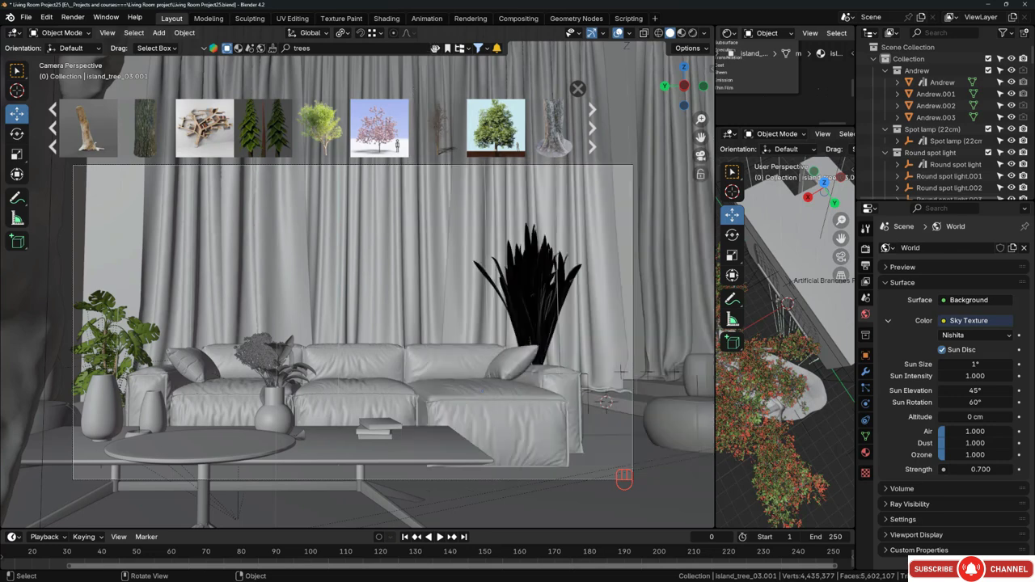
left_click(435, 48)
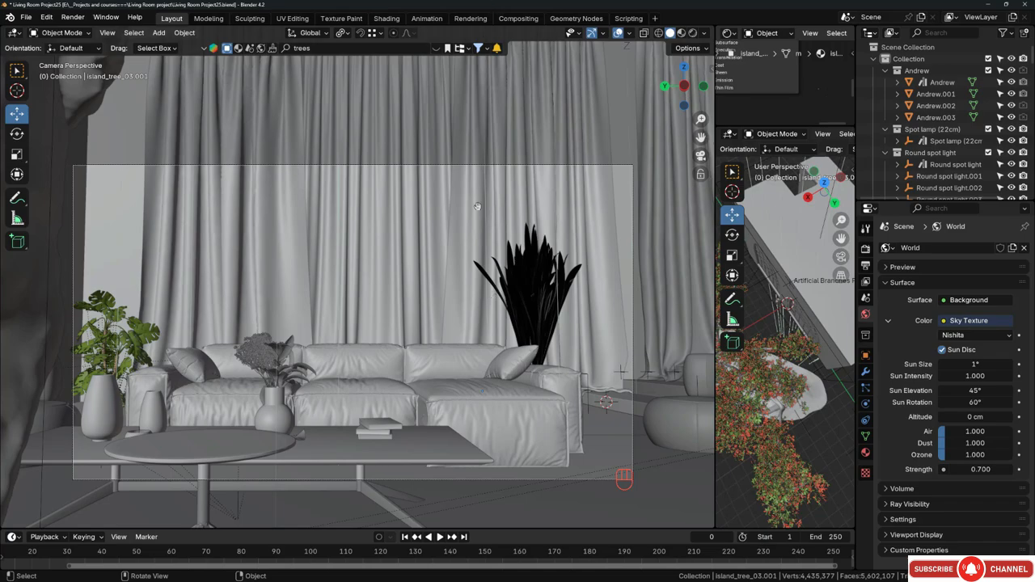
Reframe the camera on the armchair, steps and dining area, then render that view and inspect it up close.
key("shift+grave")
key("a")
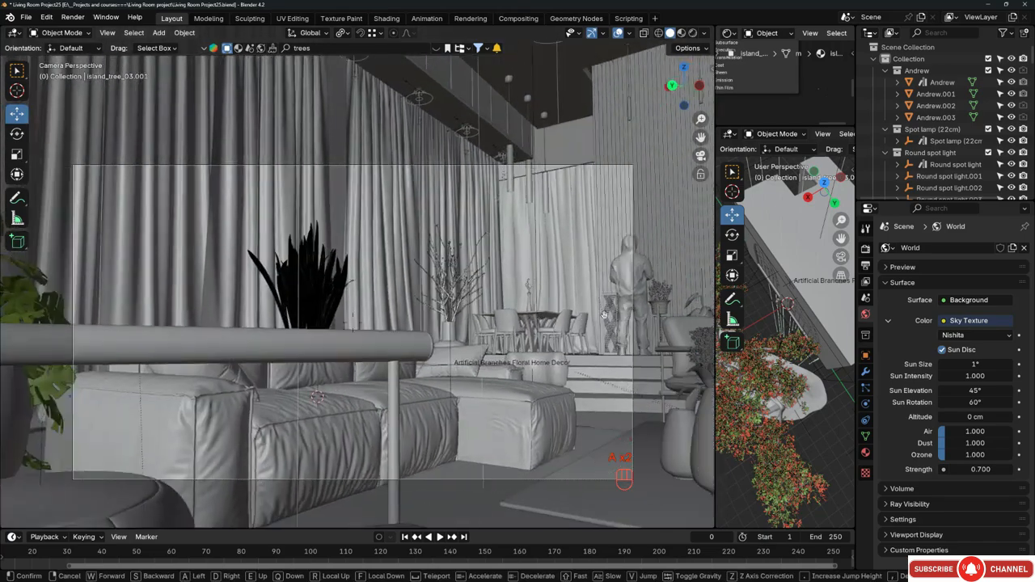
key("d")
key("s")
key("a")
right_click(457, 313)
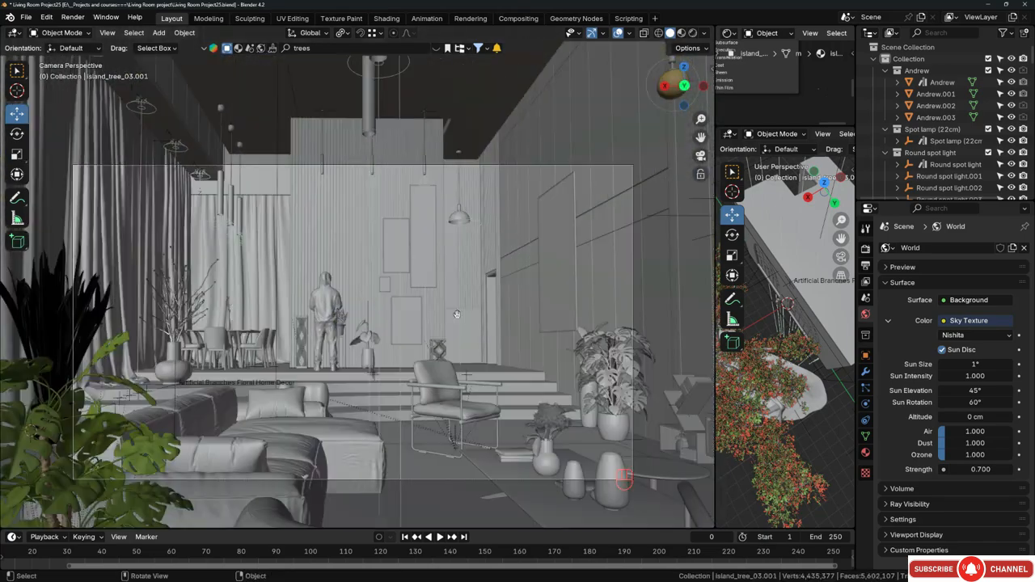
key("F12")
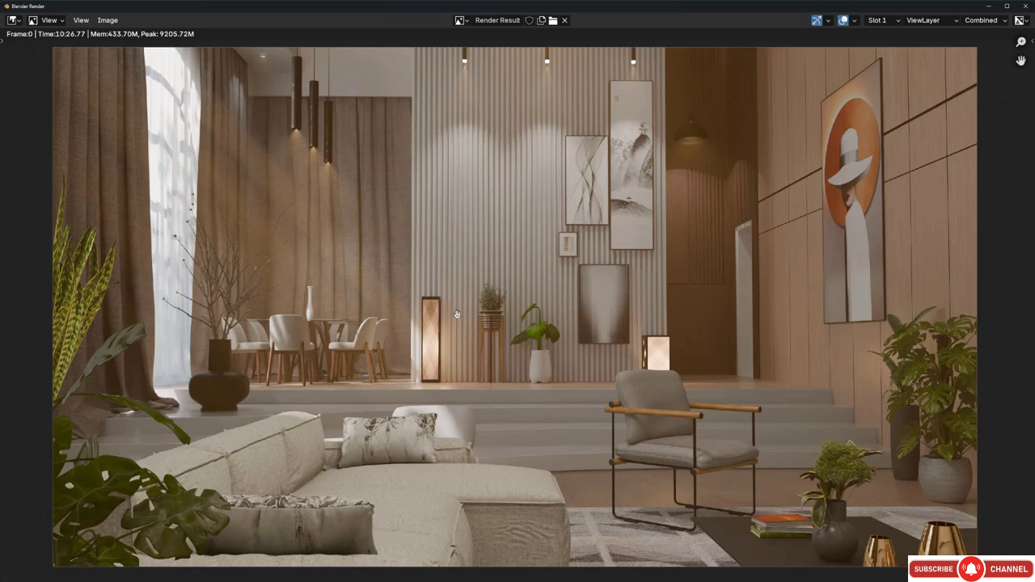
middle_click_drag(457, 314, 450, 287)
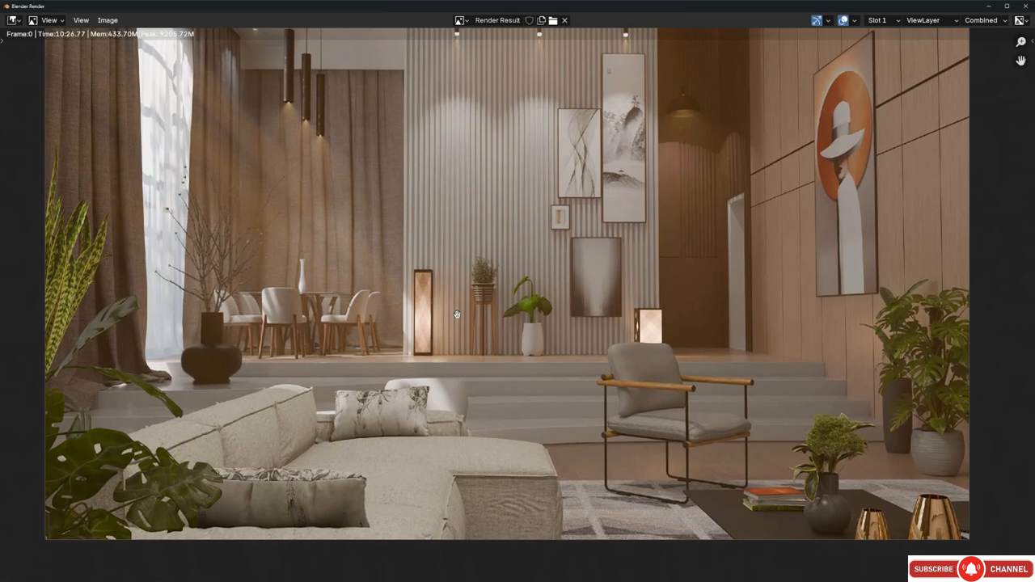
scroll(457, 314, "up", 1)
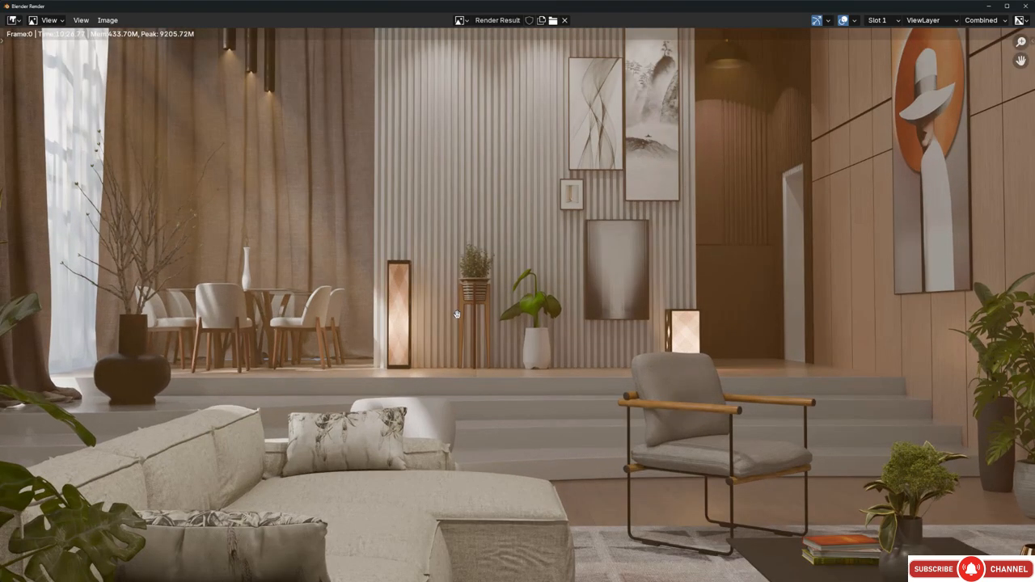
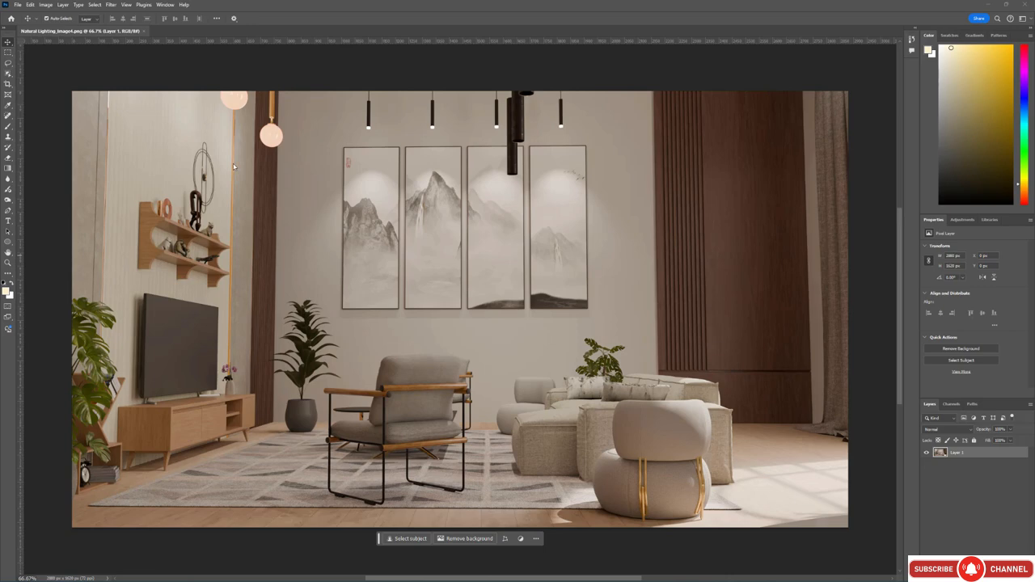
Switch to Photoshop and open the Natural Lighting_Image4.png layer in the Camera Raw Filter, looking over its adjustment sections.
left_click(110, 5)
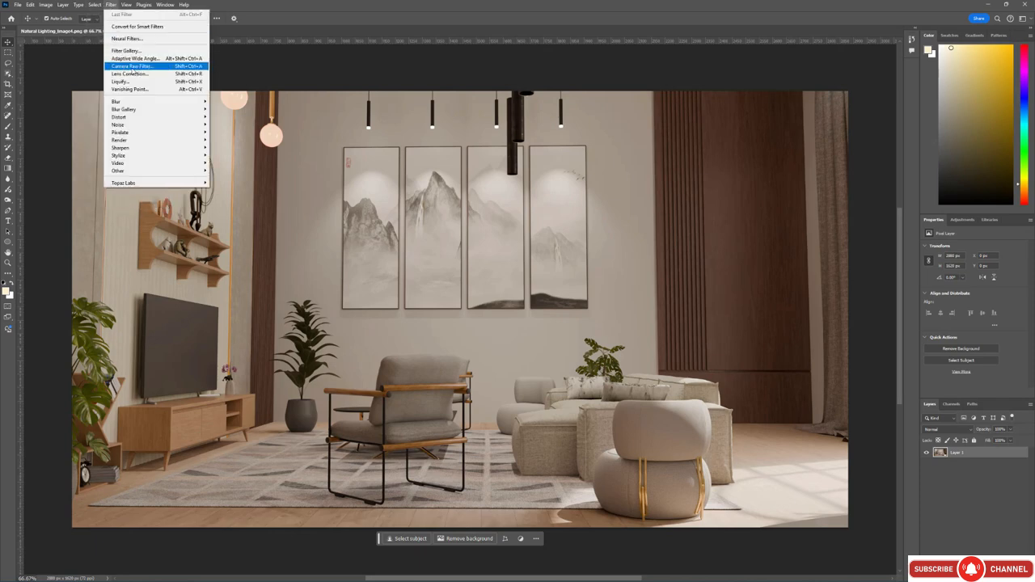
left_click(131, 66)
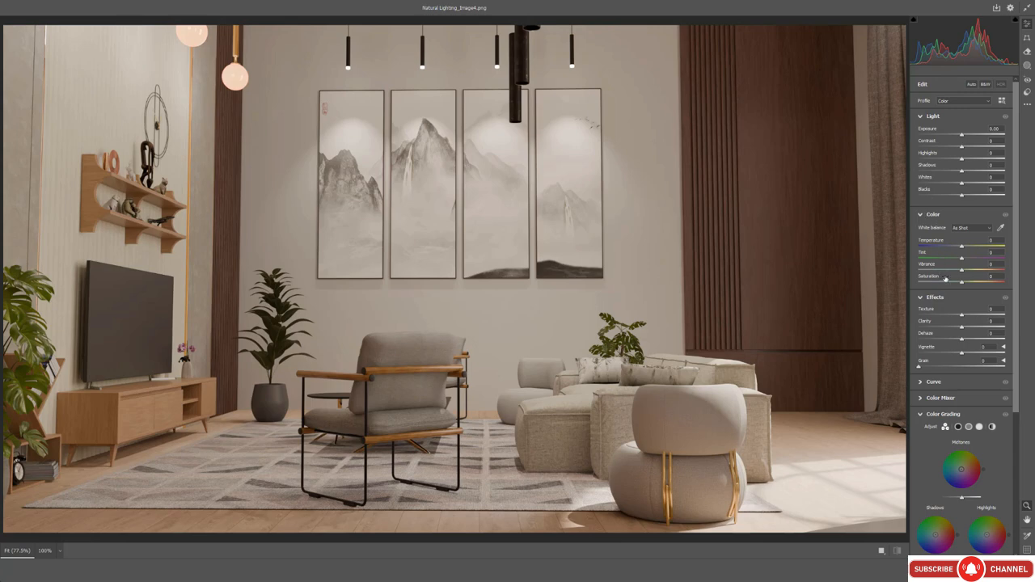
scroll(940, 267, "down", 5)
scroll(938, 267, "down", 1)
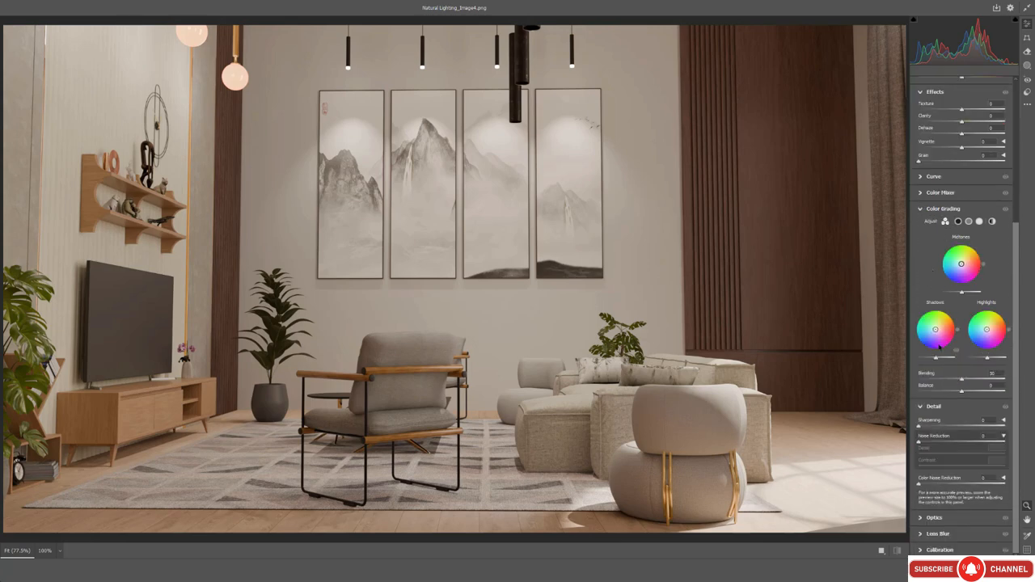
Test a strongly lowered Exposure and reset it, and set the Light section's Contrast to +12.
scroll(934, 356, "up", 3)
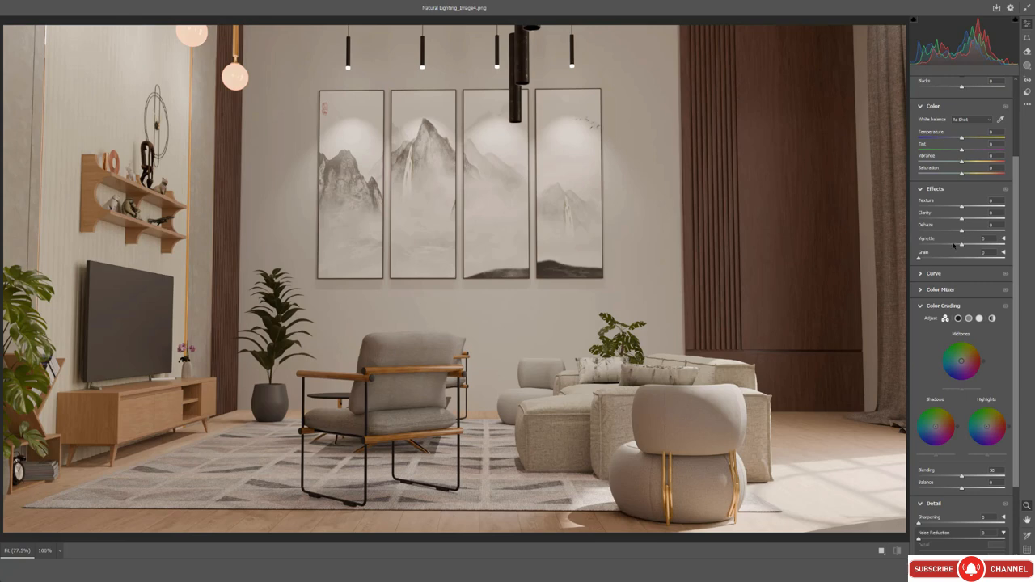
scroll(954, 241, "up", 3)
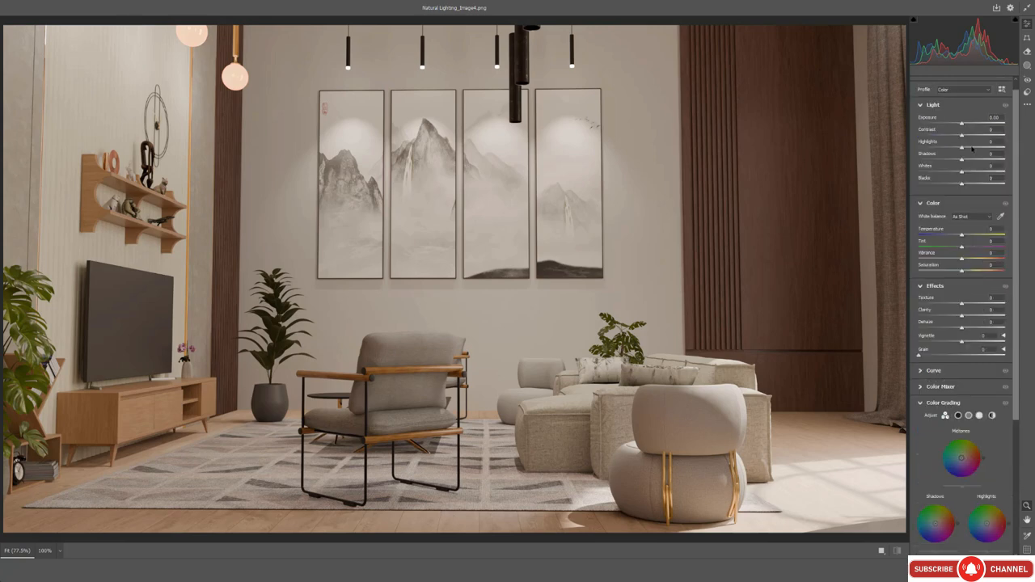
left_click(939, 123)
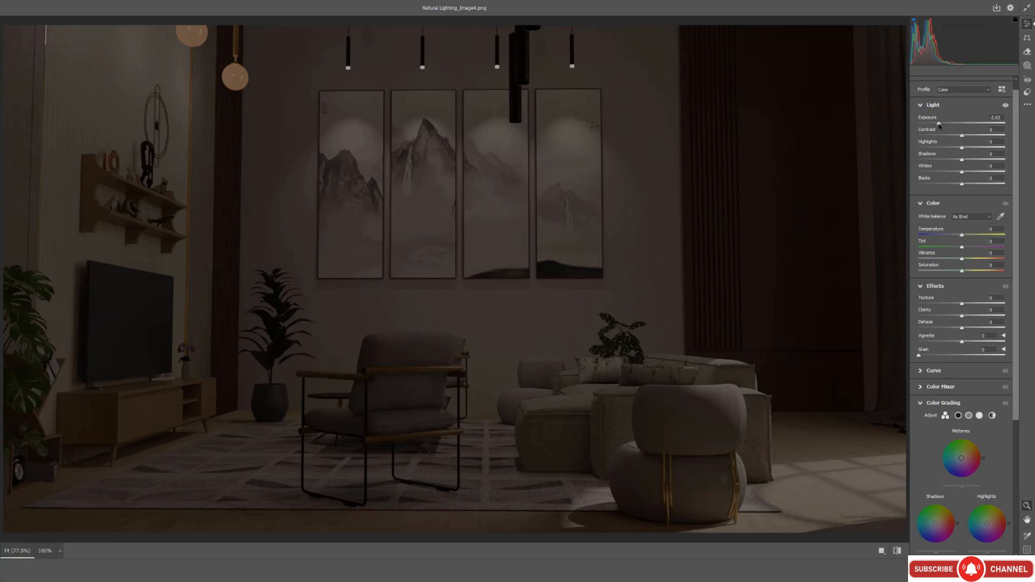
double_click(939, 123)
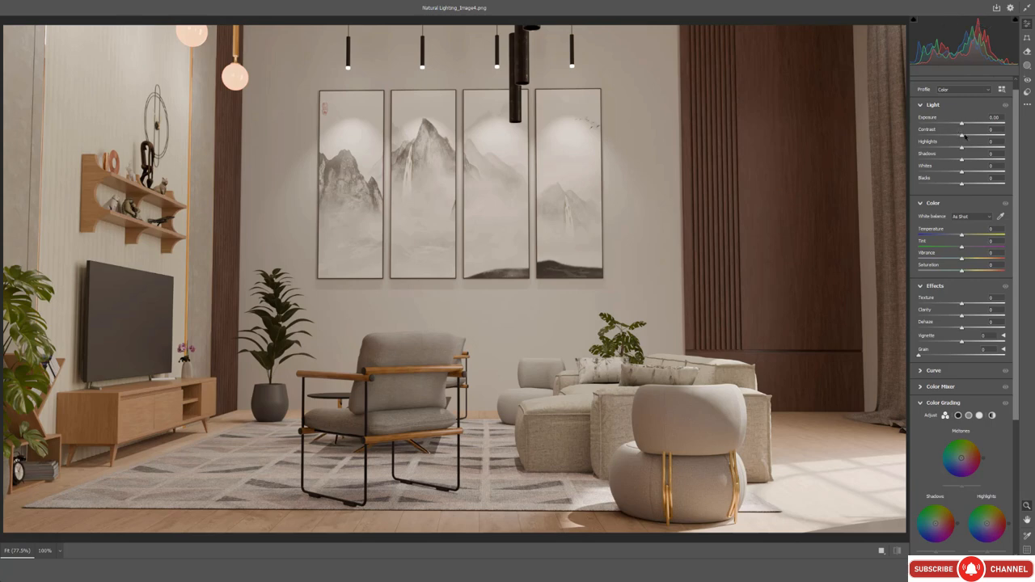
left_click(968, 136)
Bring out the surface detail with Texture at +50 and Clarity at +18.
scroll(962, 172, "down", 2)
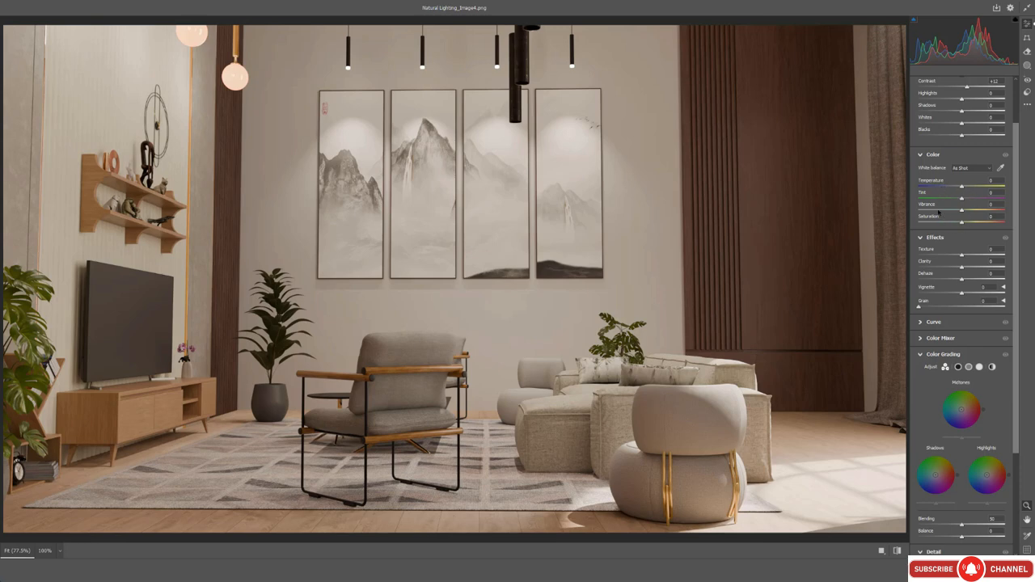
scroll(948, 194, "down", 2)
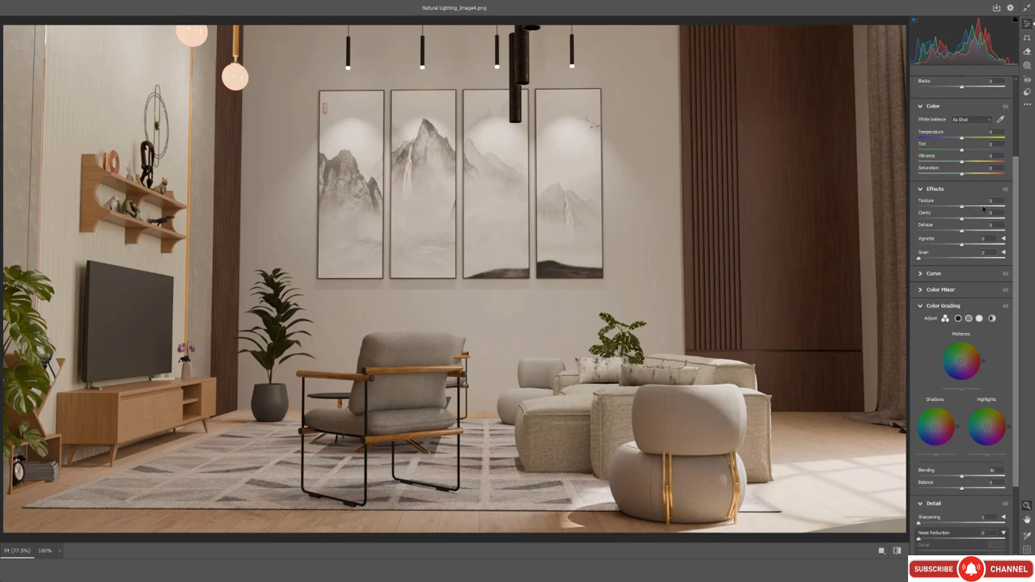
left_click(983, 207)
scroll(974, 207, "up", 3)
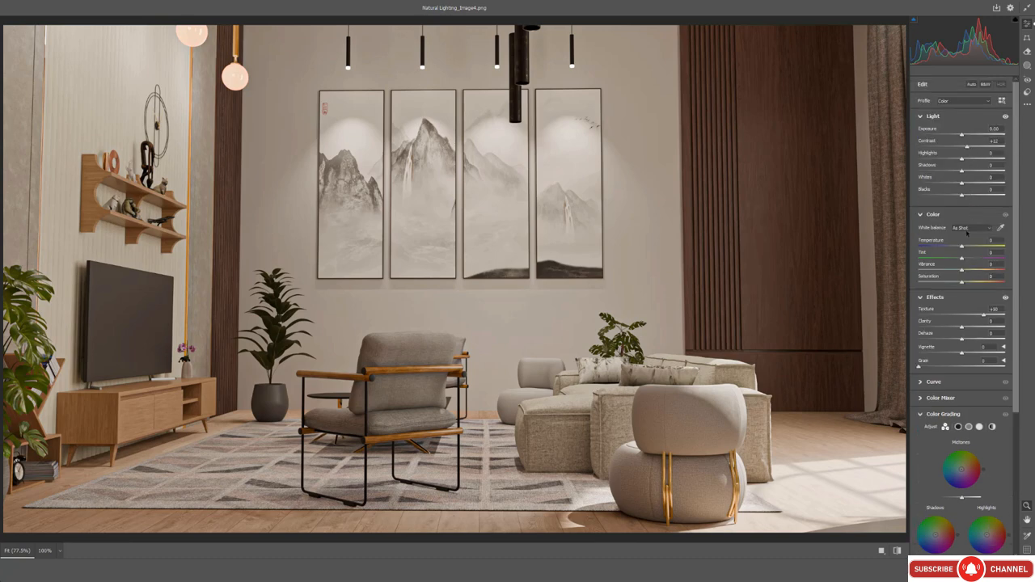
scroll(967, 233, "down", 1)
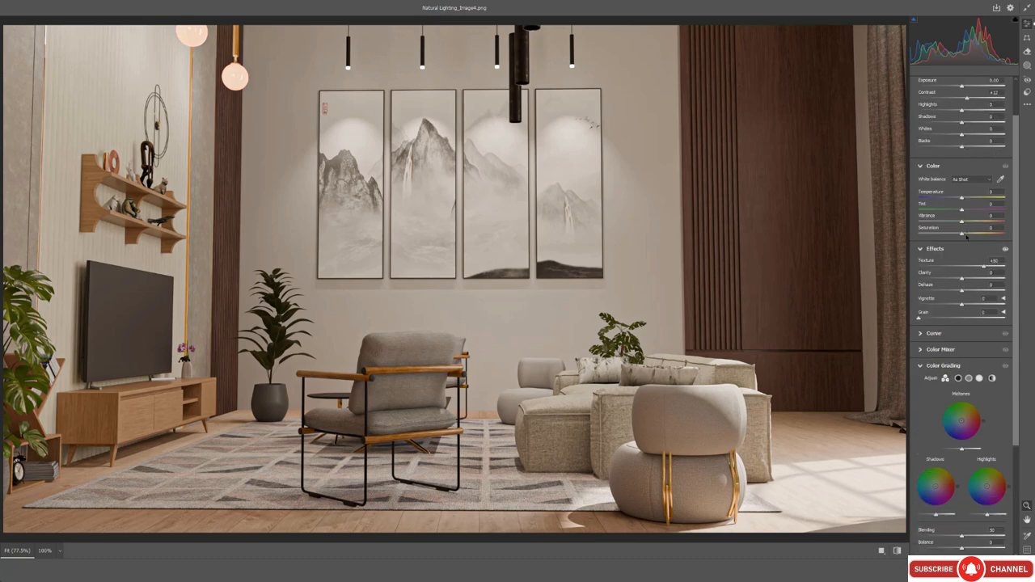
left_click(973, 280)
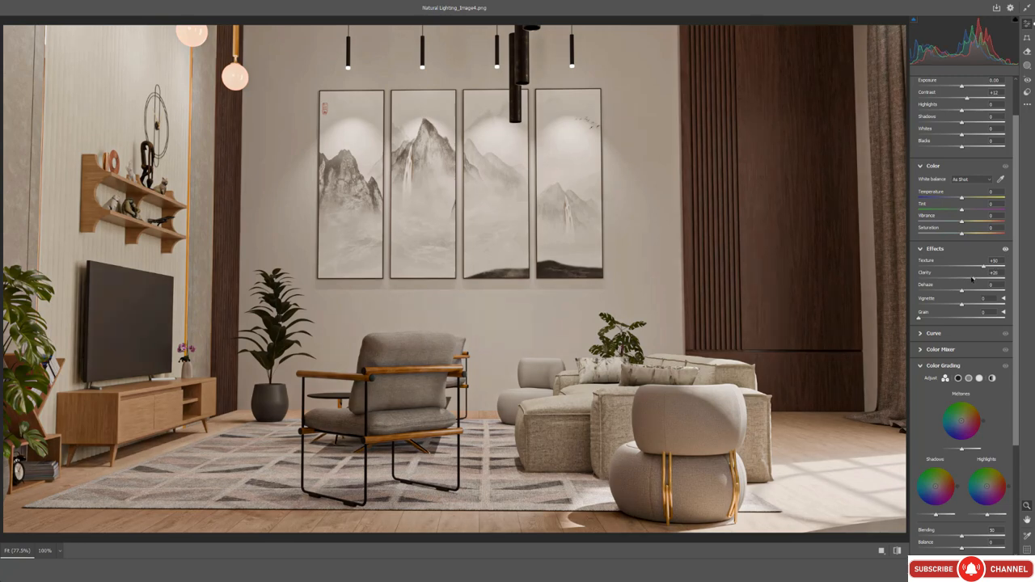
scroll(705, 293, "down", 1)
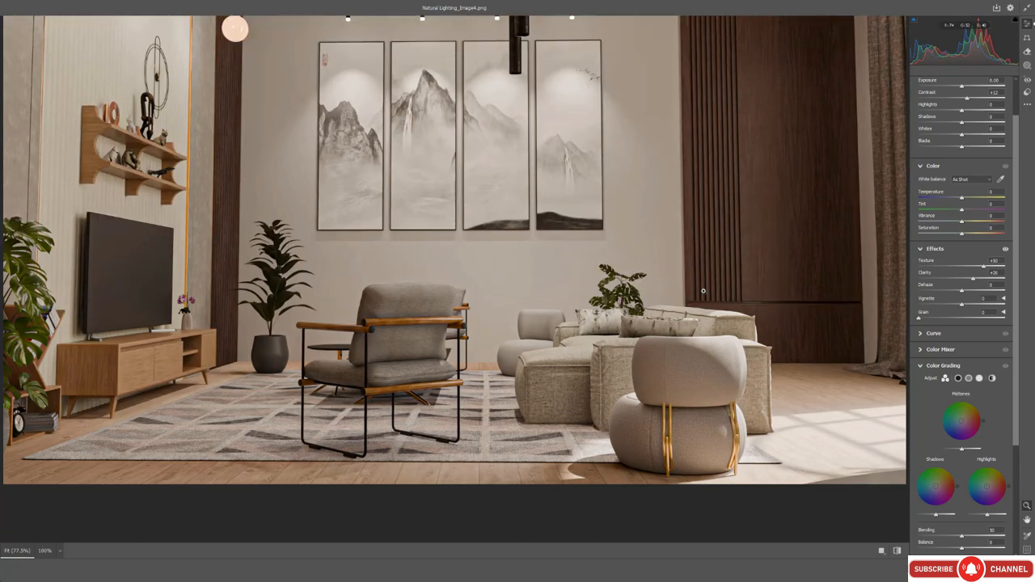
scroll(703, 292, "up", 1)
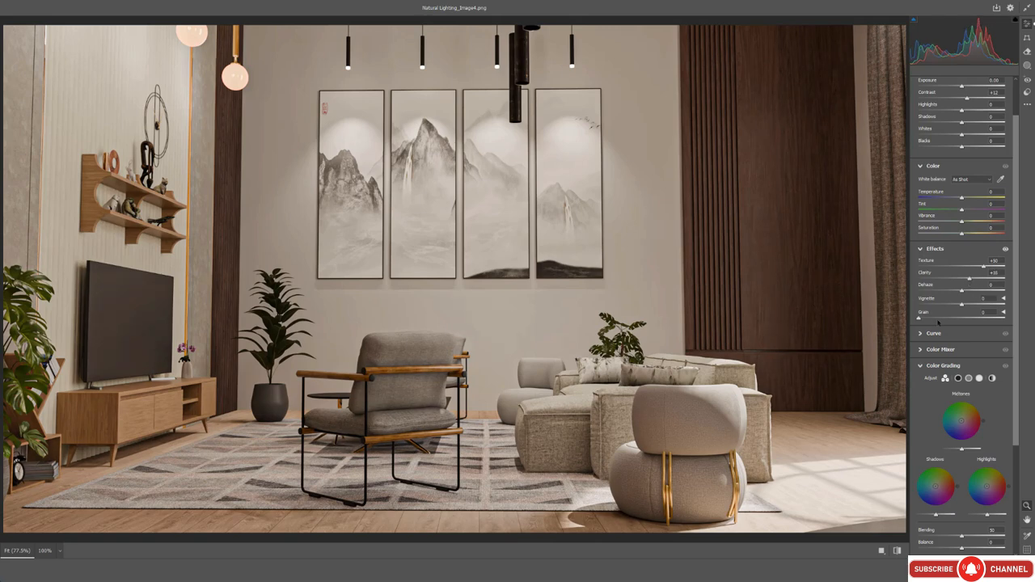
Compare dark and light vignettes, set Vignette to -28, and add some Sharpening under Detail.
scroll(943, 322, "down", 2)
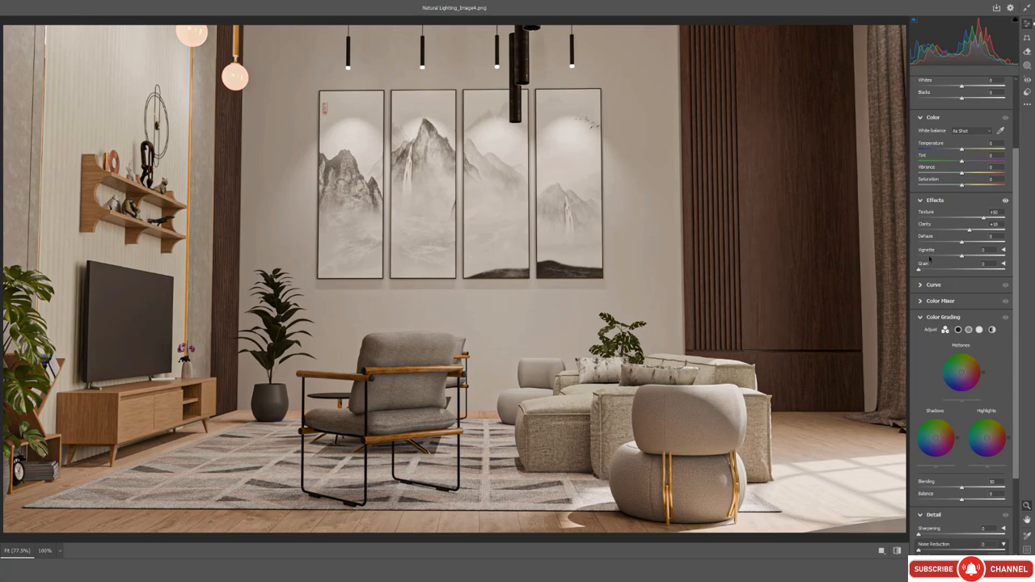
scroll(643, 292, "right", 1)
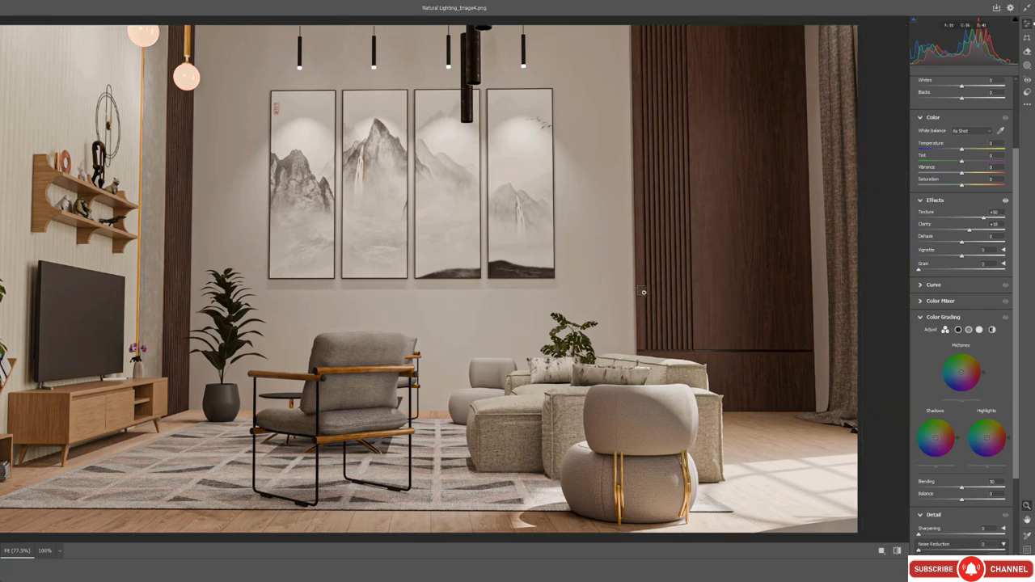
scroll(684, 297, "down", 3, "alt")
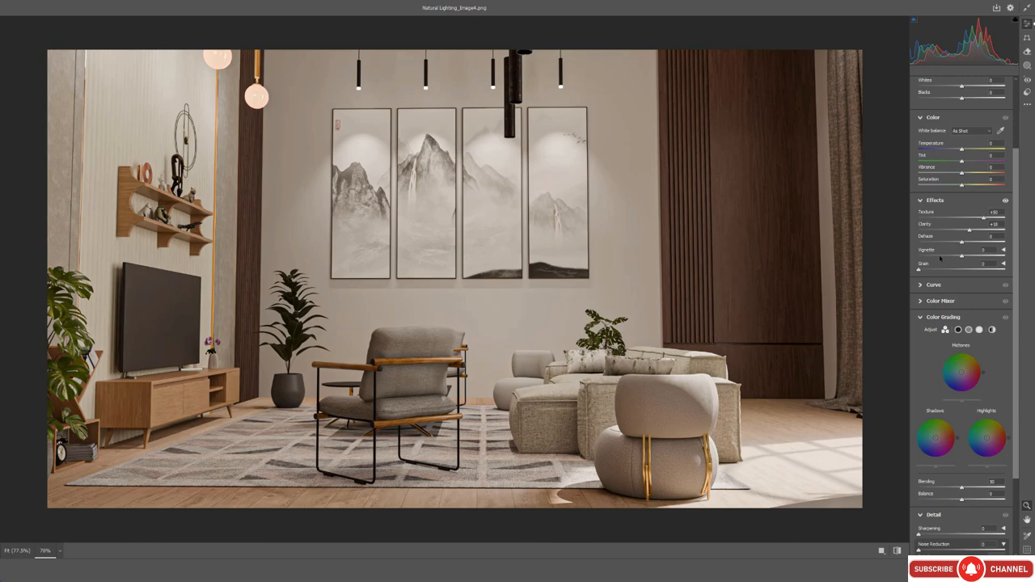
left_click(940, 255)
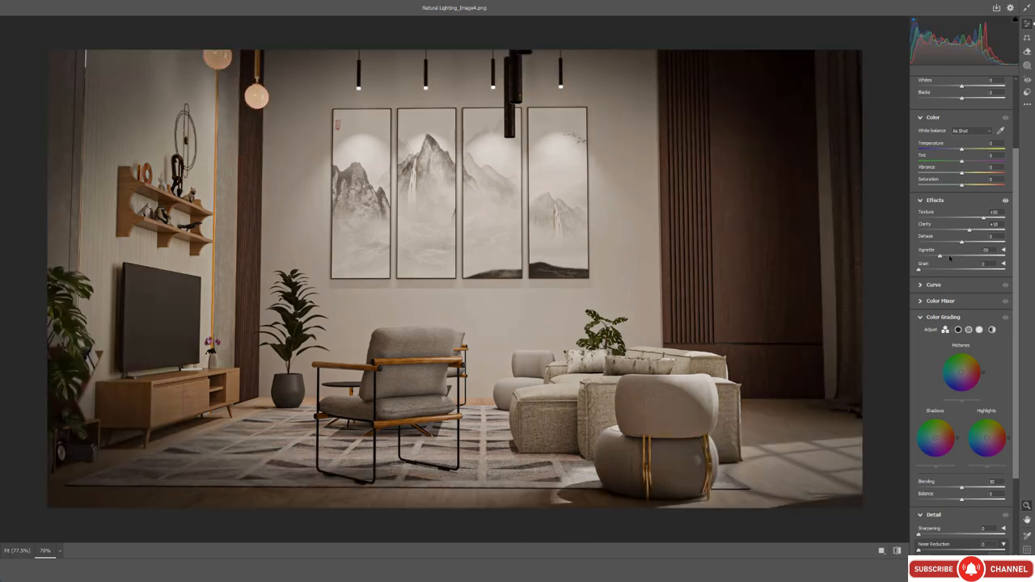
left_click(991, 256)
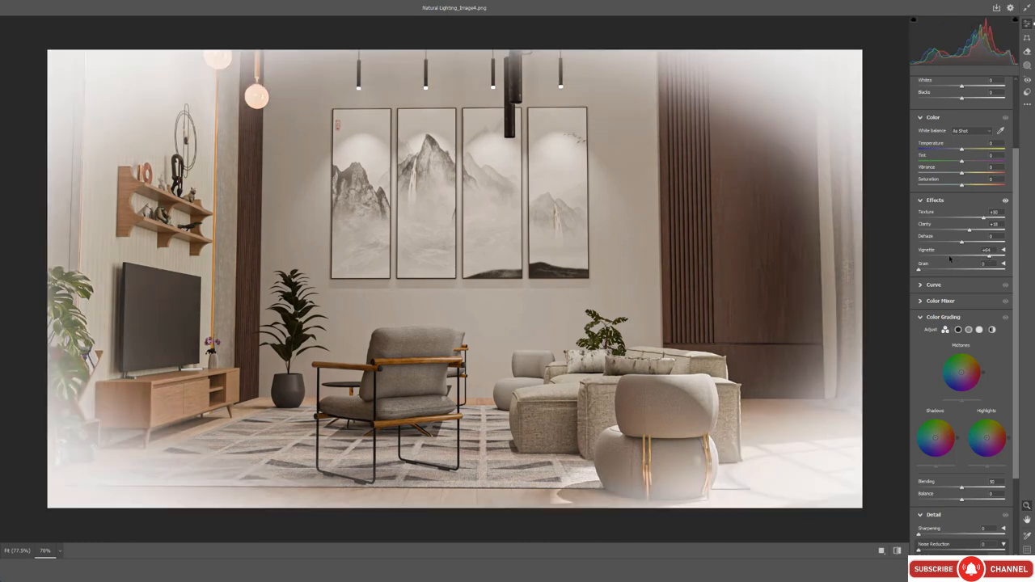
left_click(950, 257)
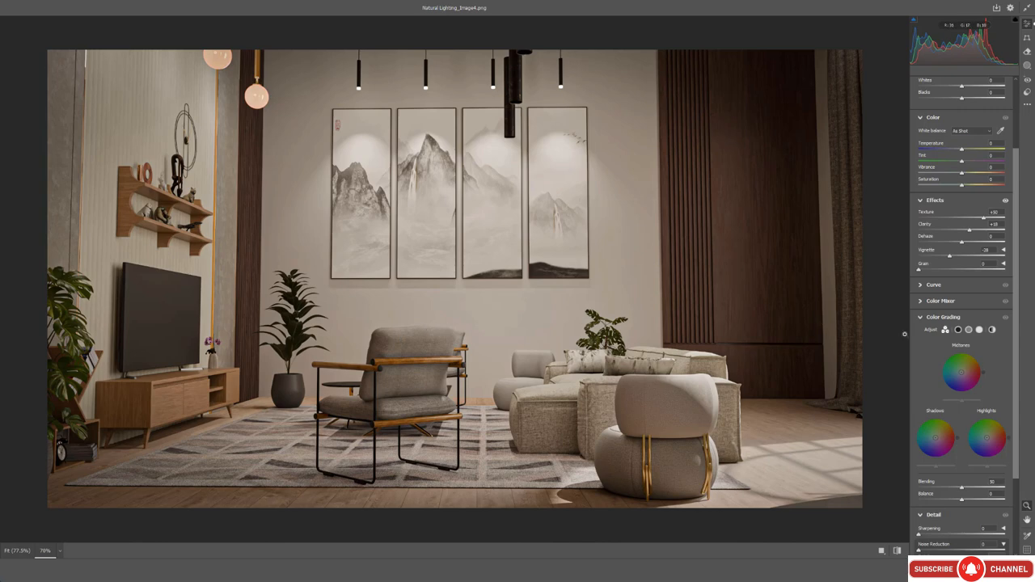
scroll(958, 396, "down", 3)
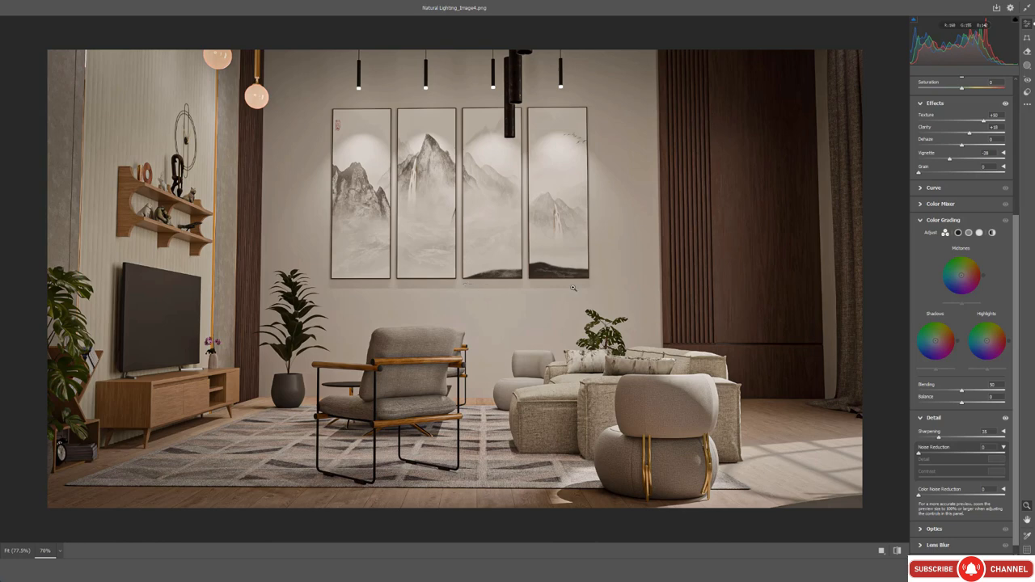
Brighten the sunlit areas with Highlights at +67 and apply the Camera Raw Filter to the layer.
scroll(943, 344, "up", 1)
scroll(943, 343, "up", 3)
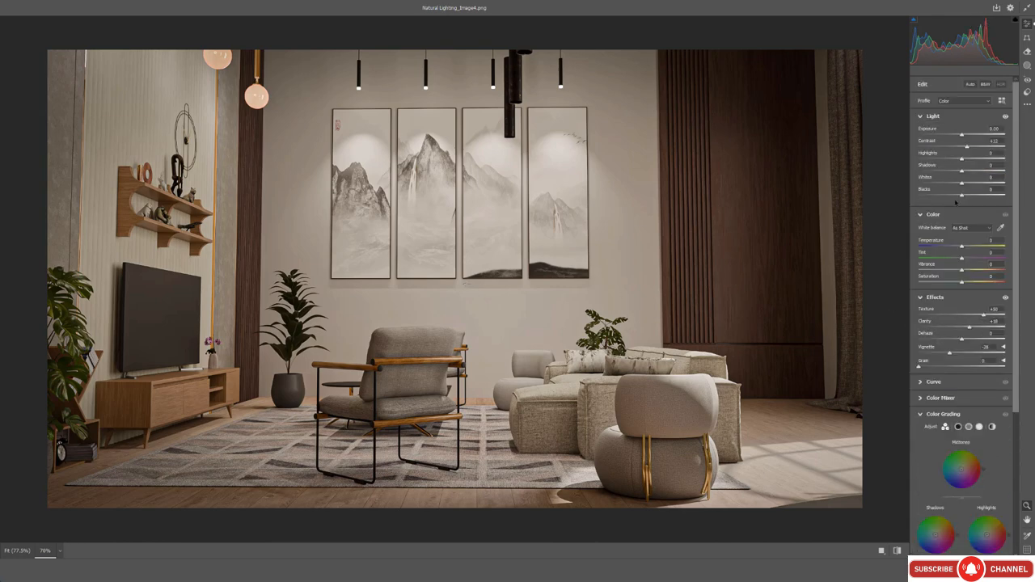
left_click(978, 160)
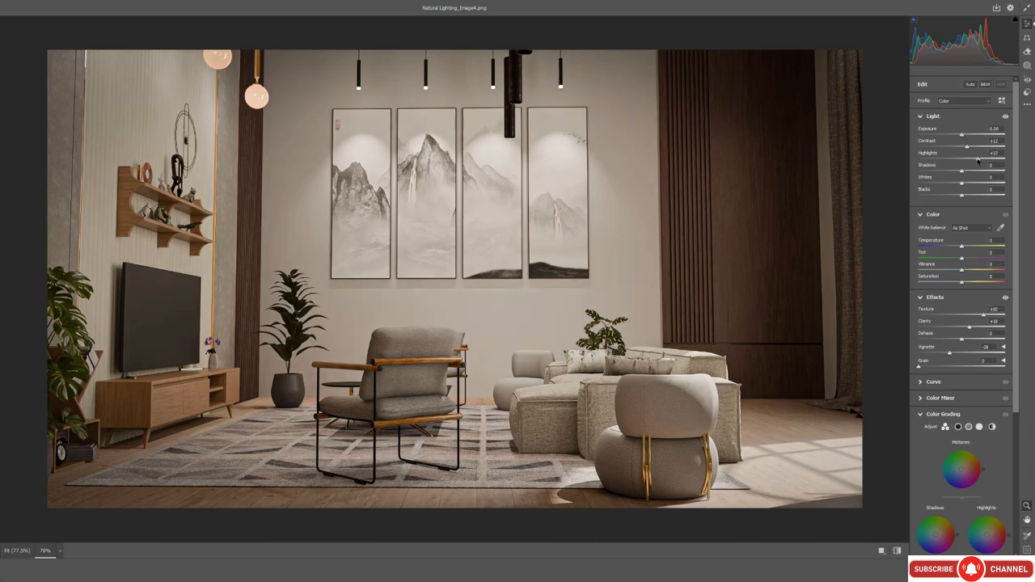
left_click(992, 161)
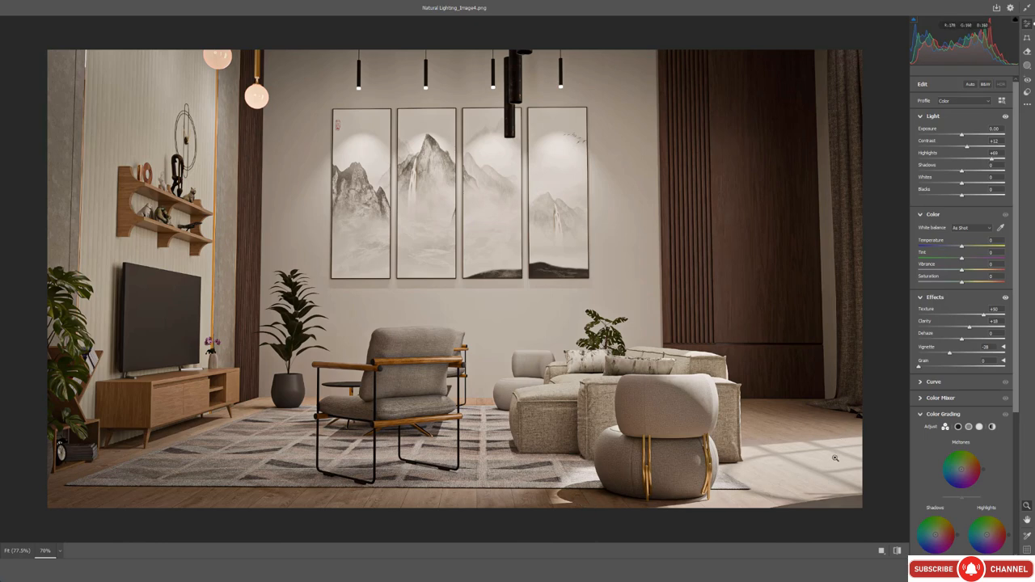
left_click(962, 160)
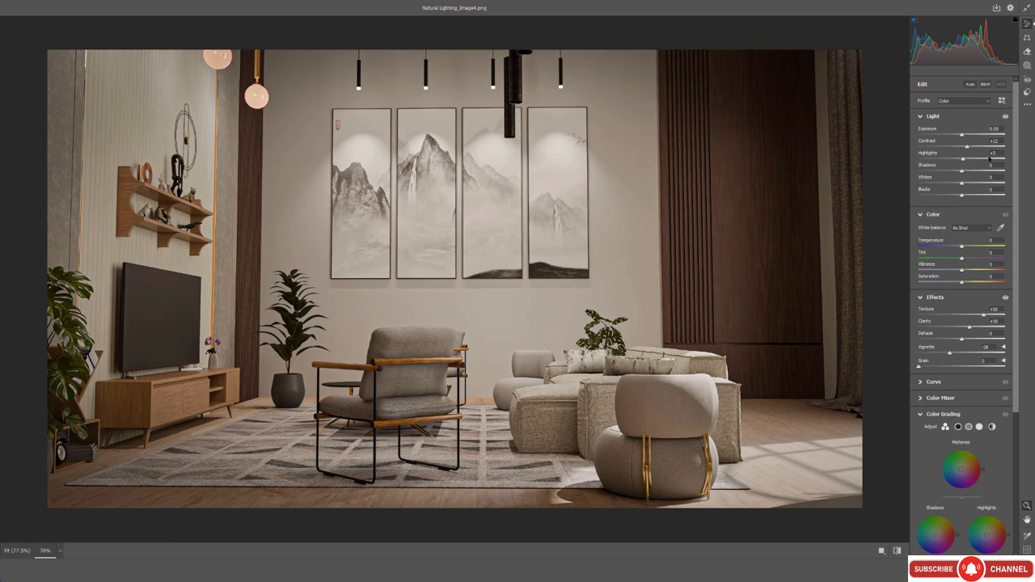
left_click(992, 160)
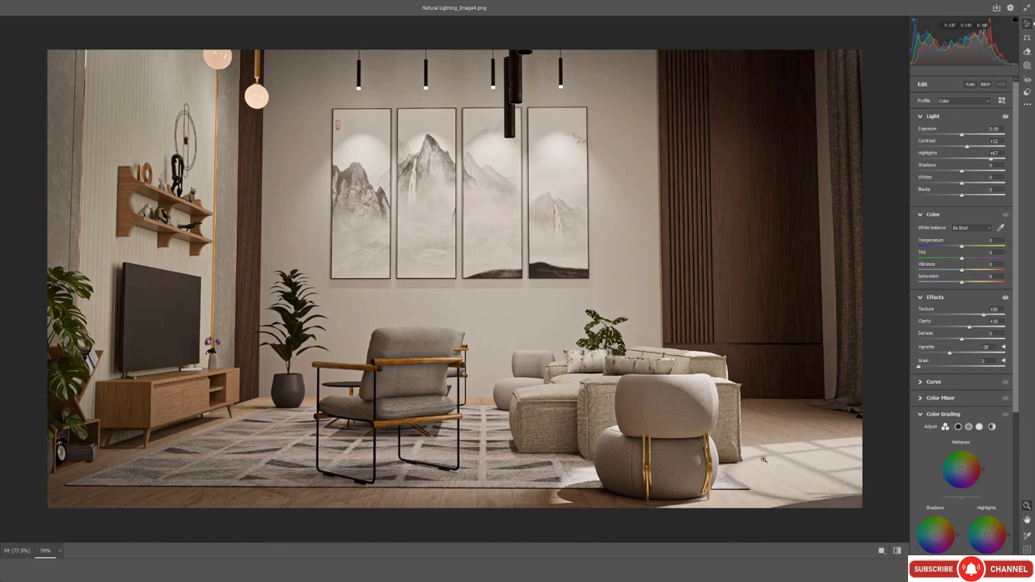
left_click(1007, 570)
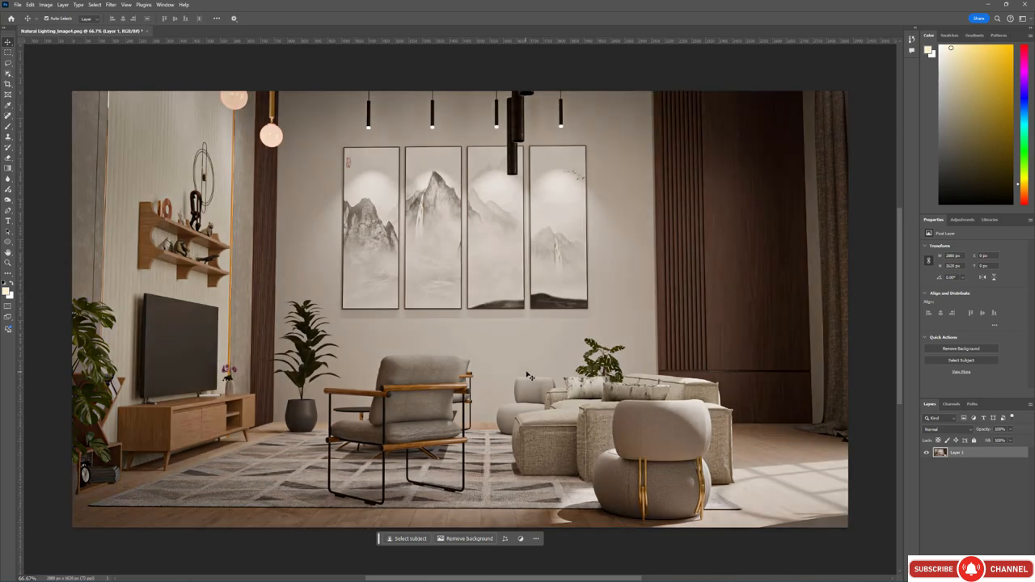
Brighten the midtones of the sunlit floor near the curtain with the Dodge tool, and set its exposure to 25%.
scroll(607, 287, "down", 2, "alt")
scroll(724, 444, "up", 3, "alt")
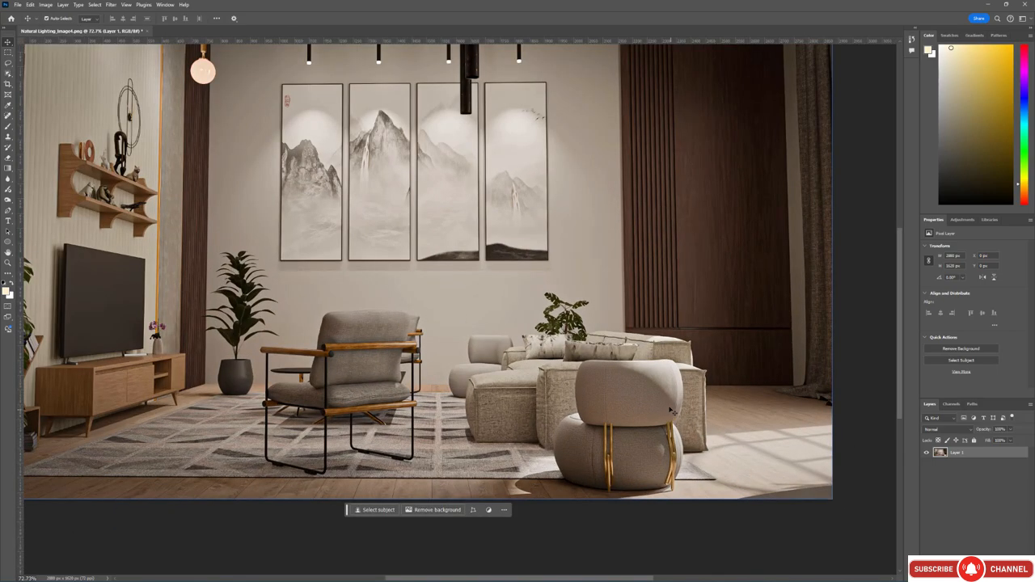
scroll(668, 406, "down", 1, "alt")
scroll(671, 400, "up", 1, "alt")
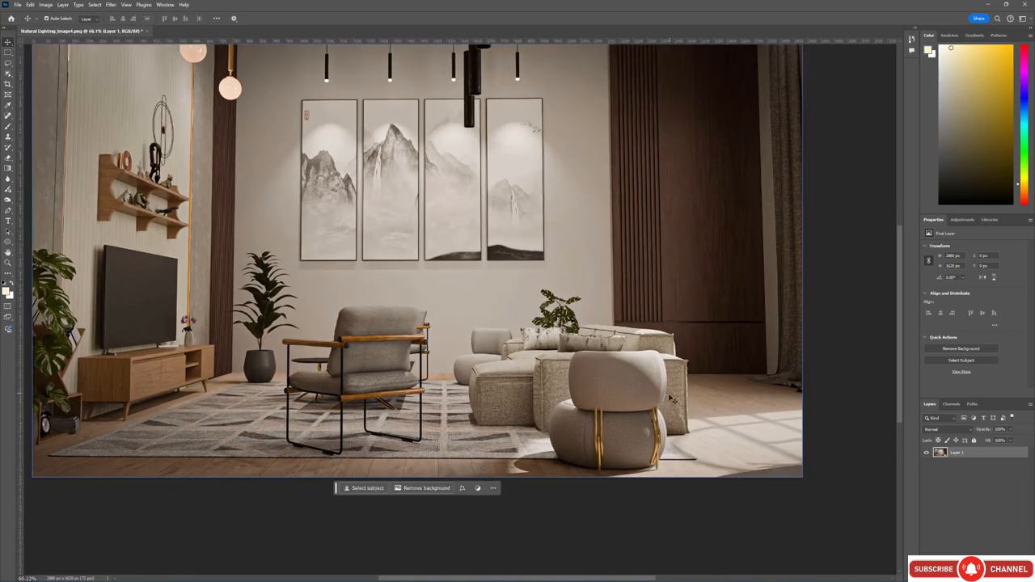
left_click_drag(673, 363, 620, 367)
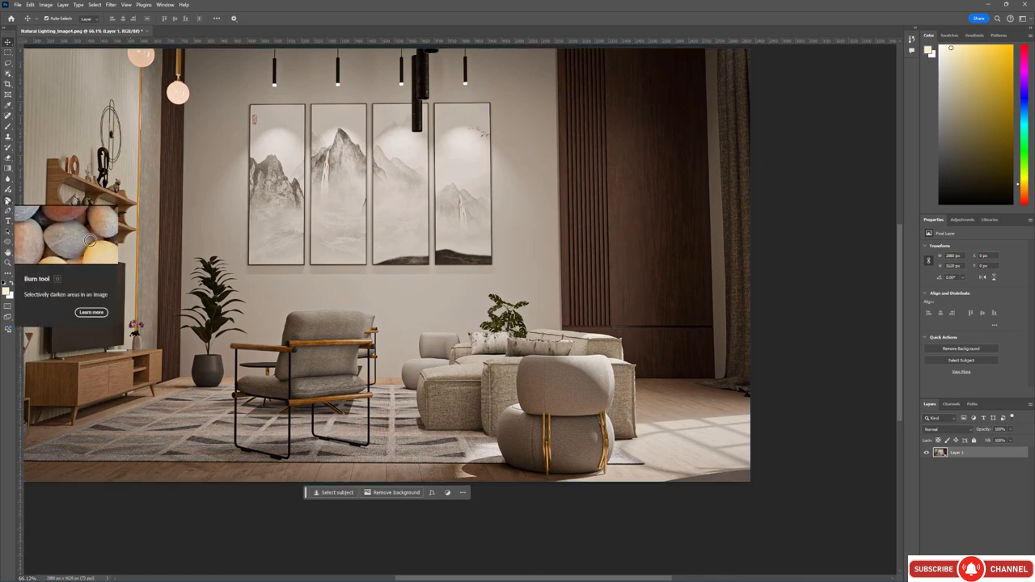
left_click(8, 201)
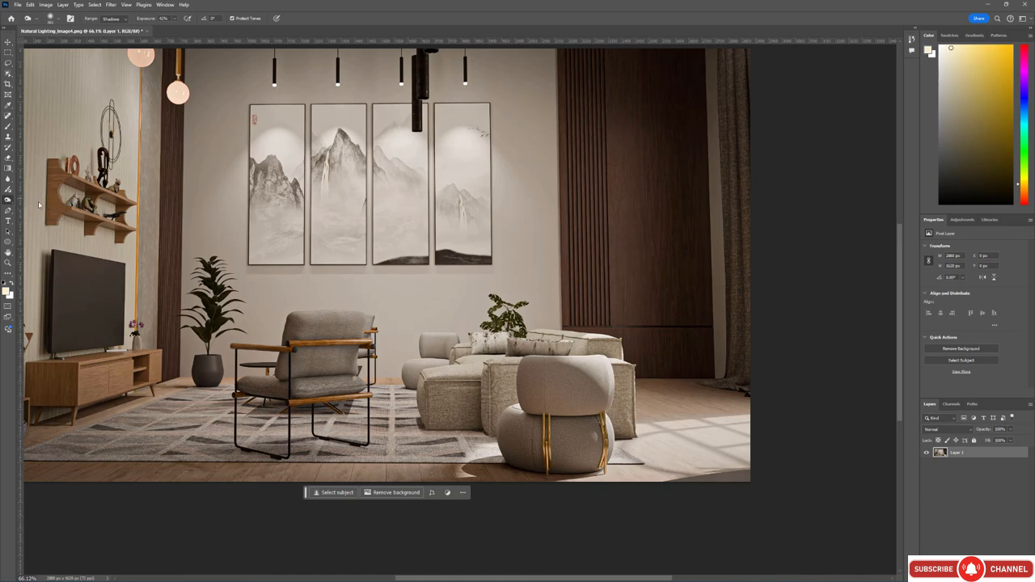
left_click(41, 207)
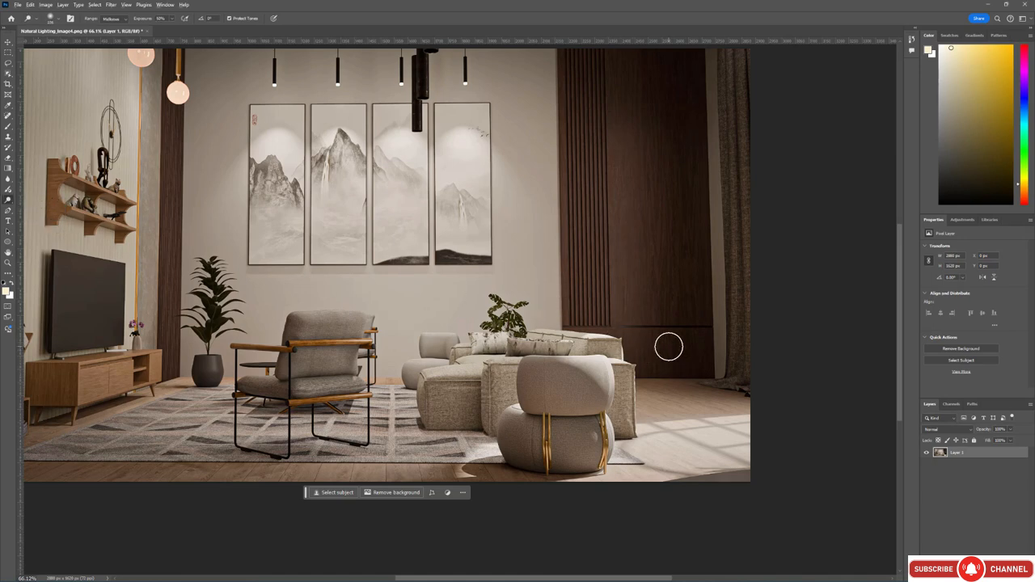
right_click_drag(669, 347, 671, 349, "alt")
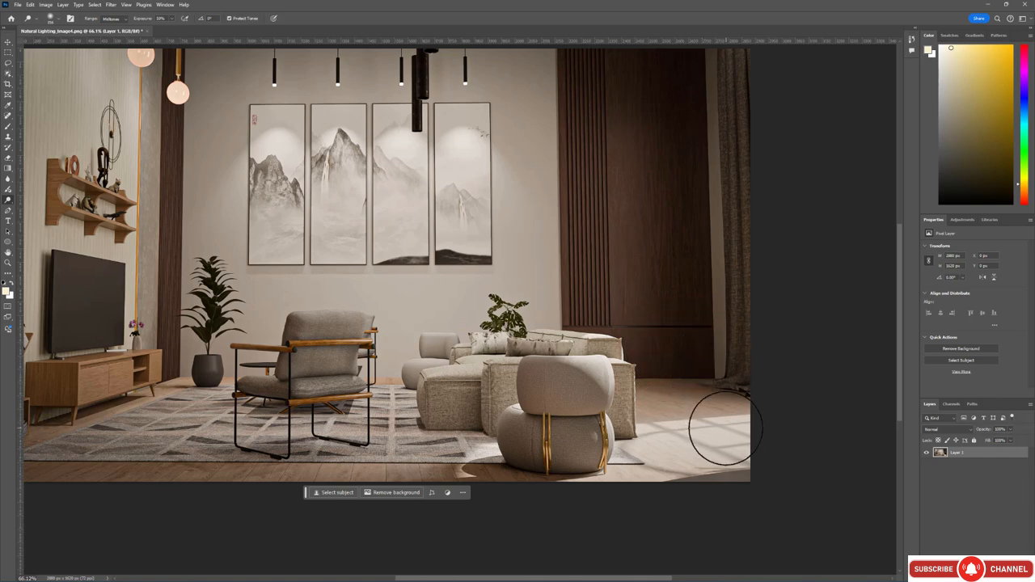
mouse_move(723, 427)
left_mouse_down()
mouse_move(681, 453)
mouse_move(735, 439)
left_mouse_up()
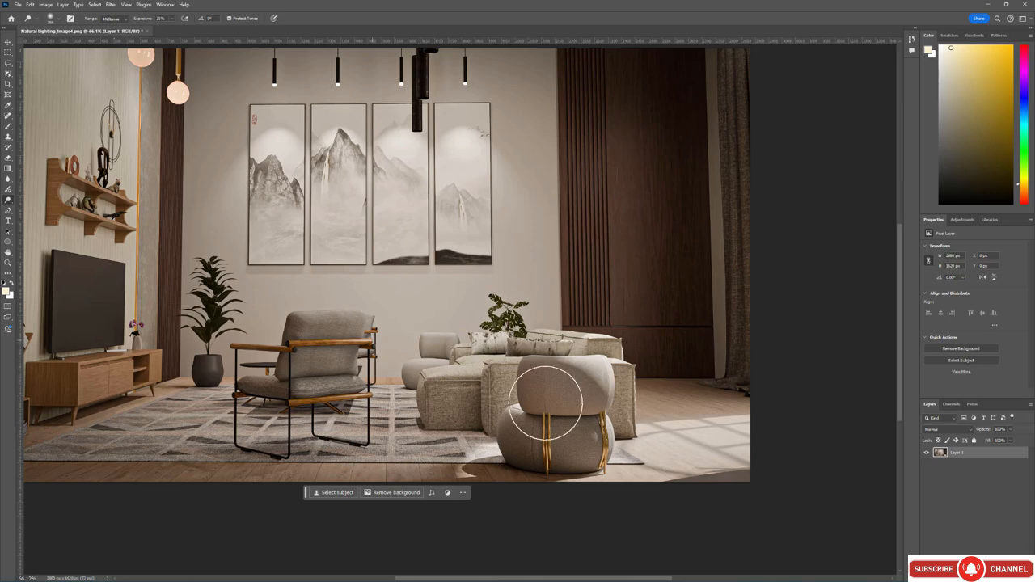
Dodge the sunlit floor and the lower curtain edge more broadly, using a much larger soft brush.
mouse_move(716, 424)
right_mouse_down("alt")
mouse_move(775, 428)
mouse_move(756, 428)
right_mouse_up("alt")
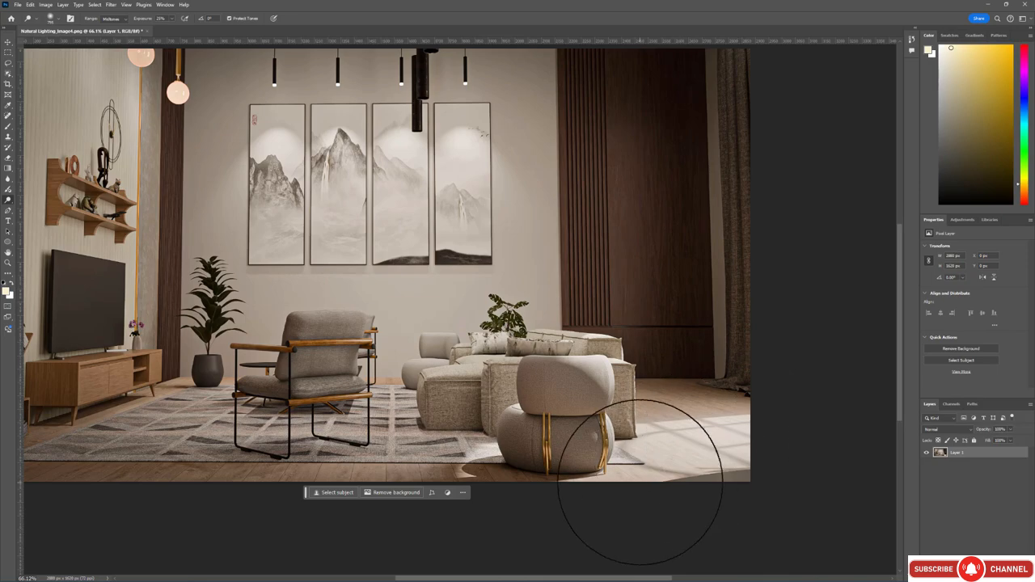
scroll(712, 510, "down", 3, "alt")
scroll(665, 478, "up", 3, "alt")
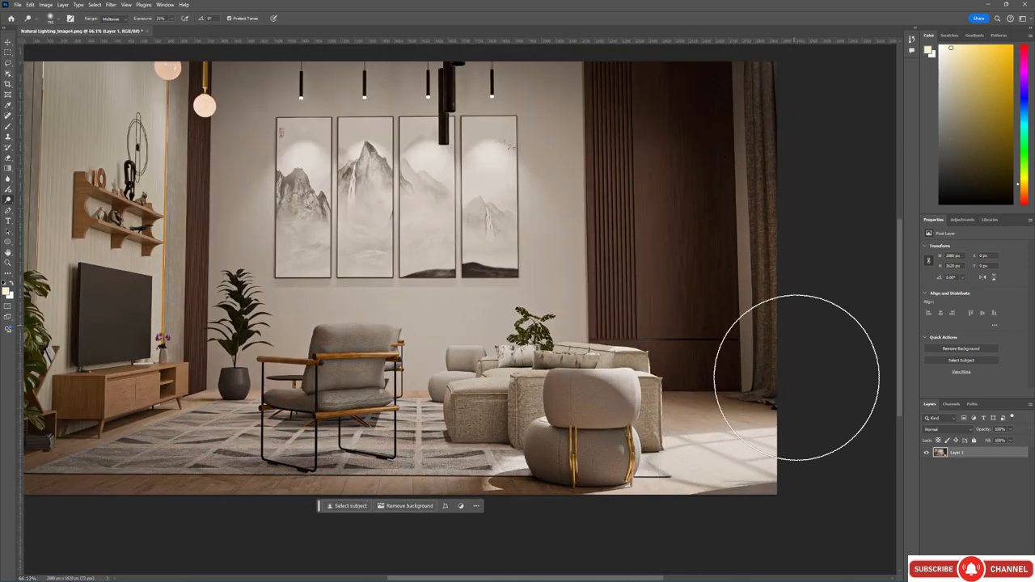
mouse_move(797, 377)
left_mouse_down()
mouse_move(797, 459)
mouse_move(780, 458)
left_mouse_up()
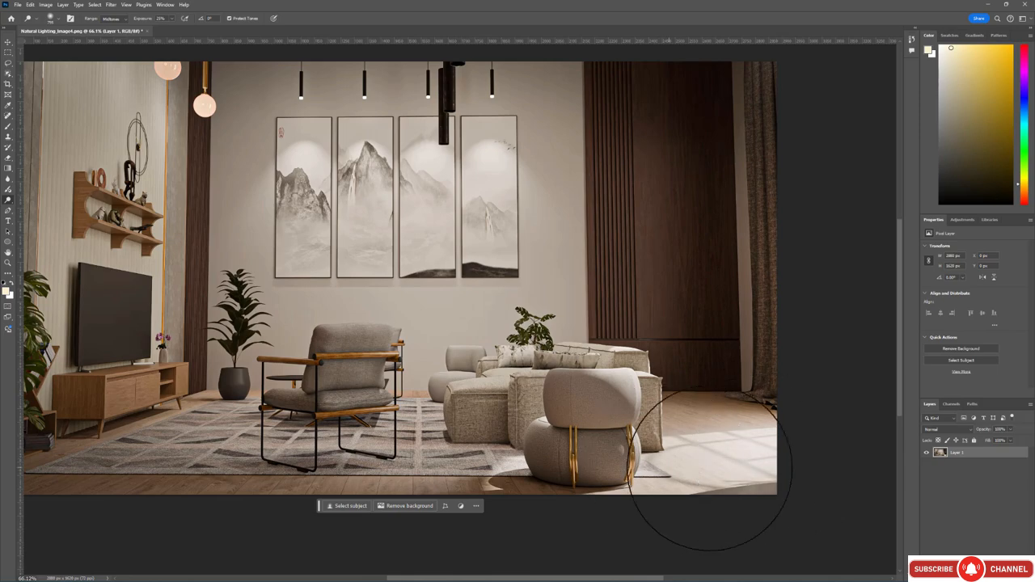
scroll(668, 388, "down", 3, "alt")
scroll(712, 454, "up", 3, "alt")
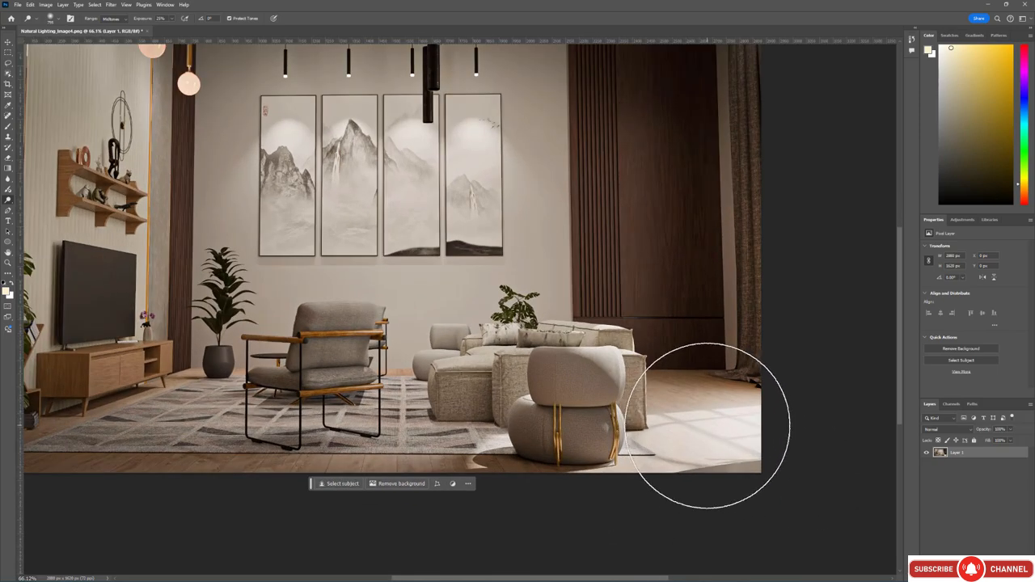
Dodge the sunlit edge of the round chair's lower cushion near its gold legs, using a smaller brush.
right_click_drag(639, 392, 568, 398, "alt")
scroll(613, 379, "up", 5, "alt")
scroll(618, 376, "up", 3, "alt")
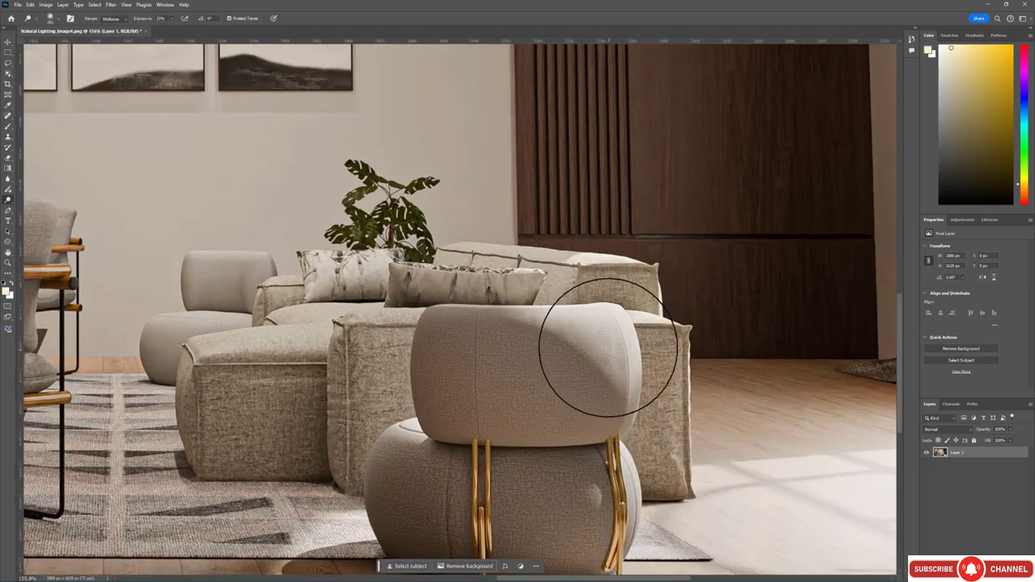
scroll(591, 364, "down", 5, "alt")
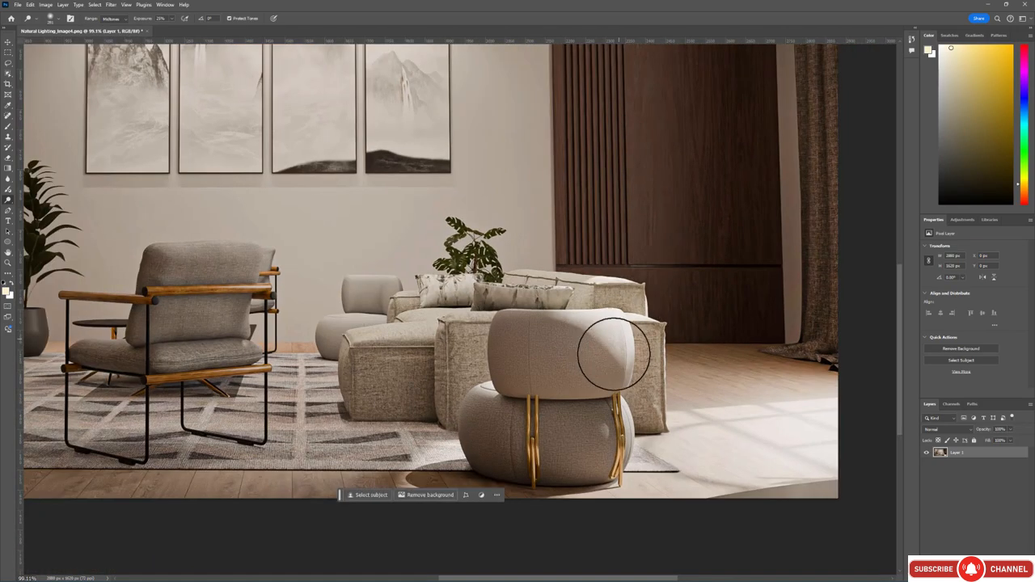
scroll(617, 409, "up", 2, "alt")
scroll(617, 413, "up", 3, "alt")
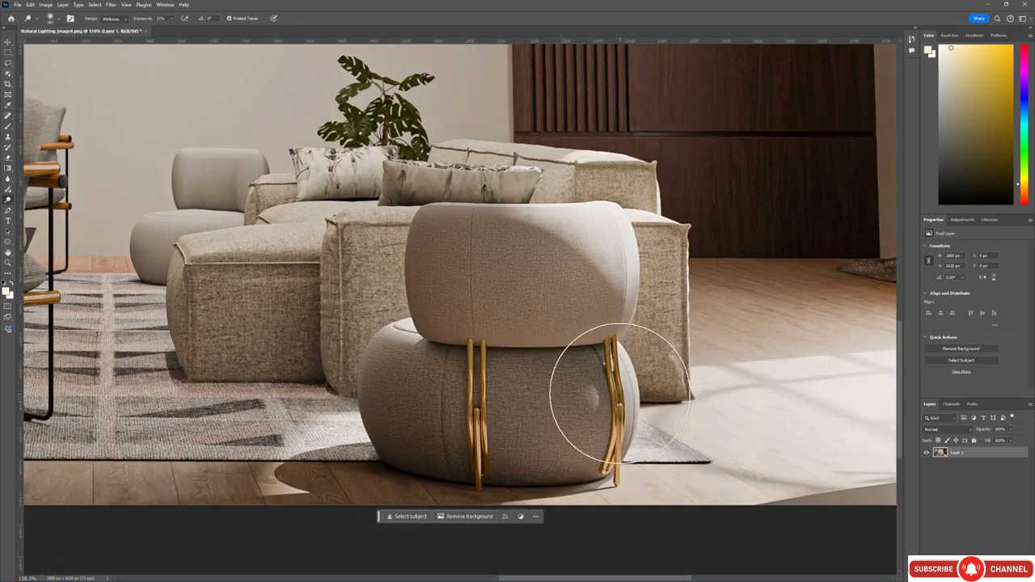
right_click_drag(620, 393, 568, 397, "alt")
mouse_move(626, 362)
left_mouse_down()
mouse_move(628, 421)
mouse_move(596, 479)
left_mouse_up()
scroll(614, 356, "down", 5, "alt")
scroll(658, 431, "down", 1, "alt")
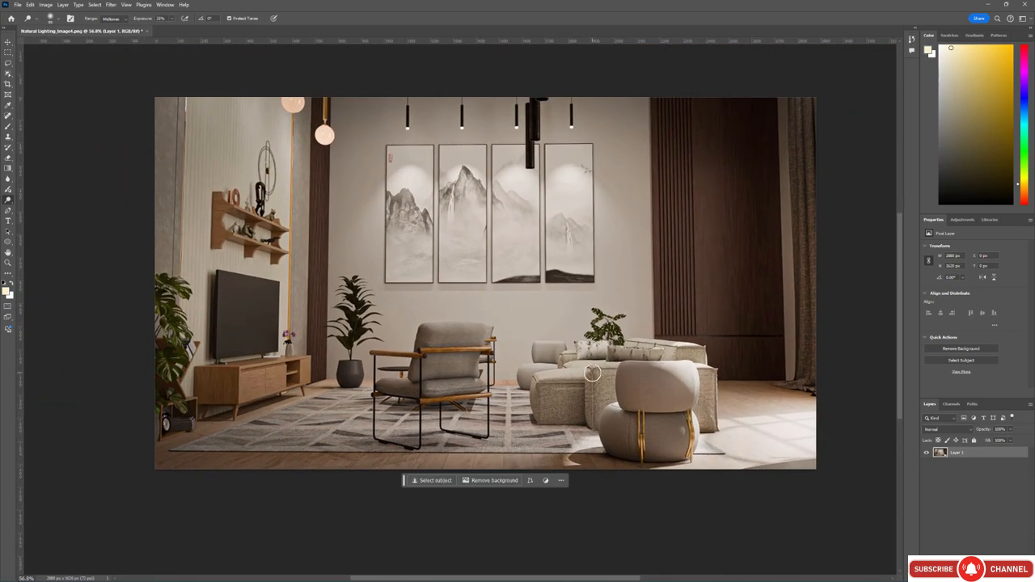
Dodge the two globe pendant lamps at 75% exposure, enlarging the brush to spread a glow around them.
scroll(303, 110, "up", 4, "alt")
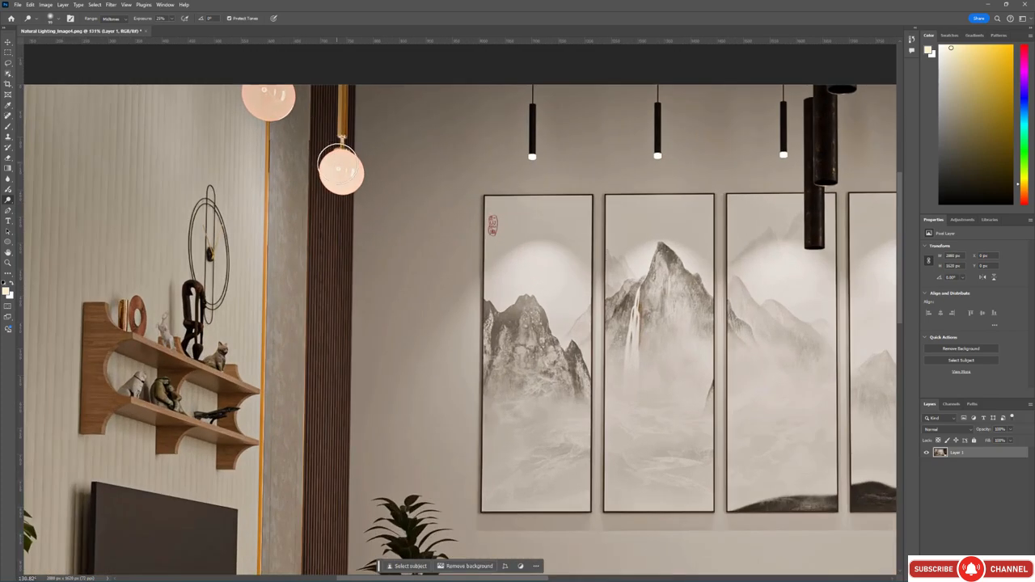
right_click_drag(340, 169, 342, 170, "alt")
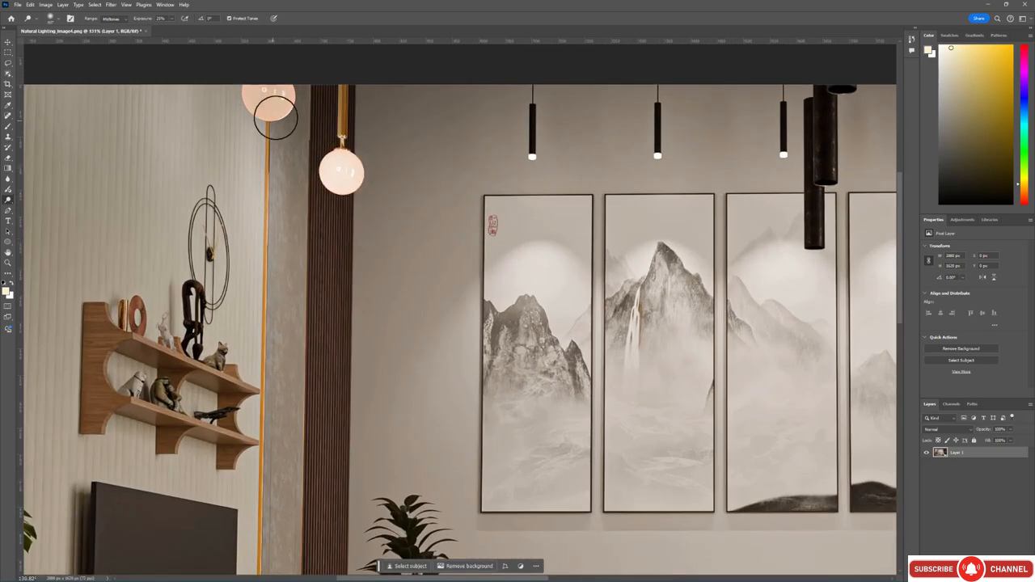
right_click_drag(342, 172, 343, 173, "alt")
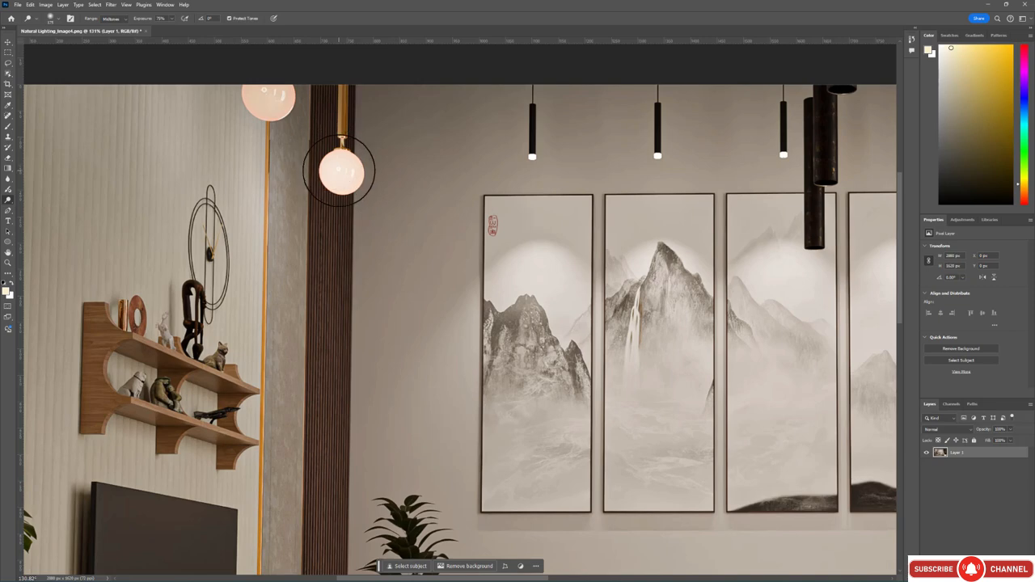
mouse_move(338, 172)
right_mouse_down("alt")
mouse_move(360, 172)
mouse_move(342, 170)
right_mouse_up("alt")
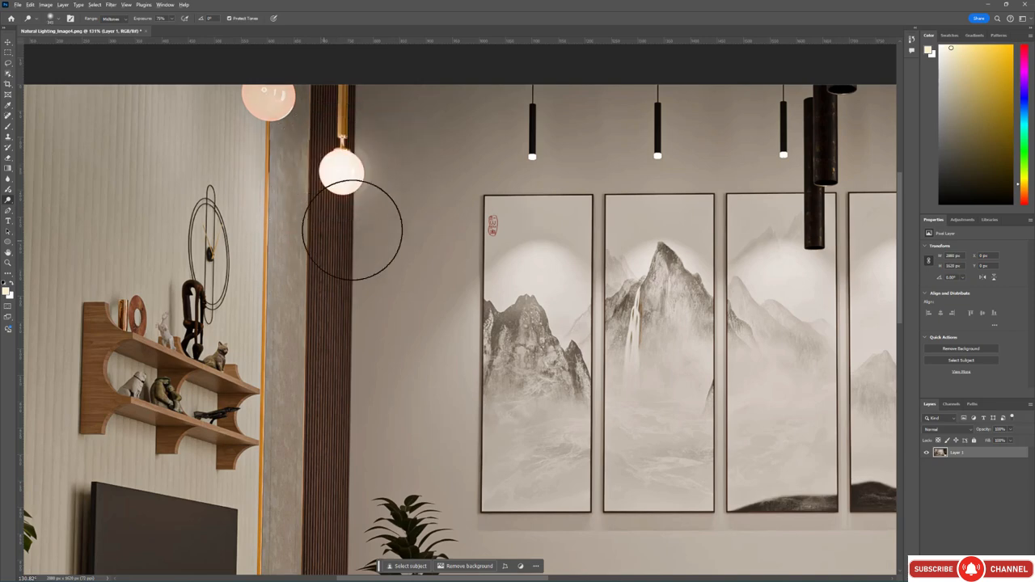
scroll(352, 230, "down", 2, "alt")
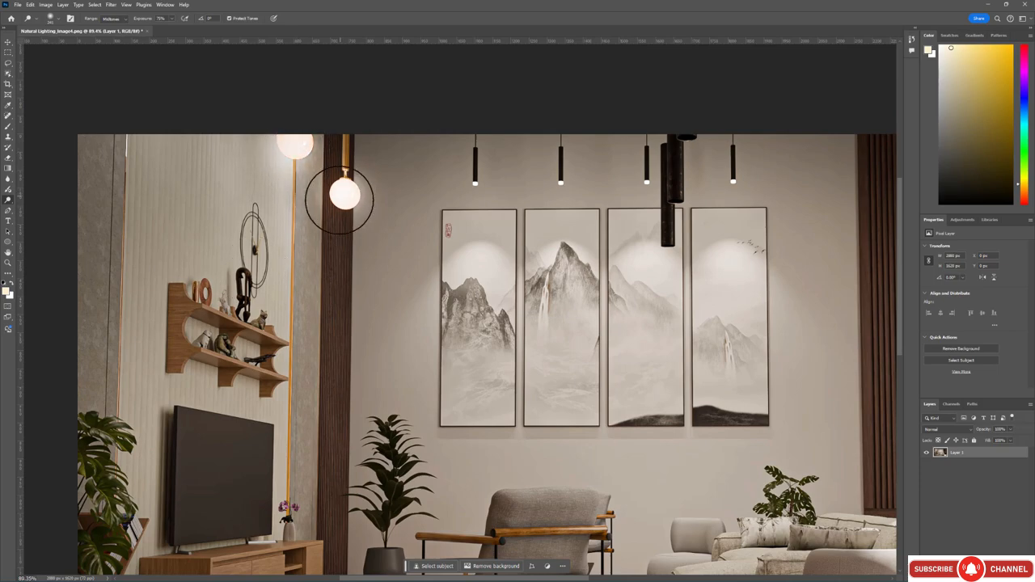
scroll(296, 237, "down", 2, "alt")
scroll(348, 291, "down", 1, "alt")
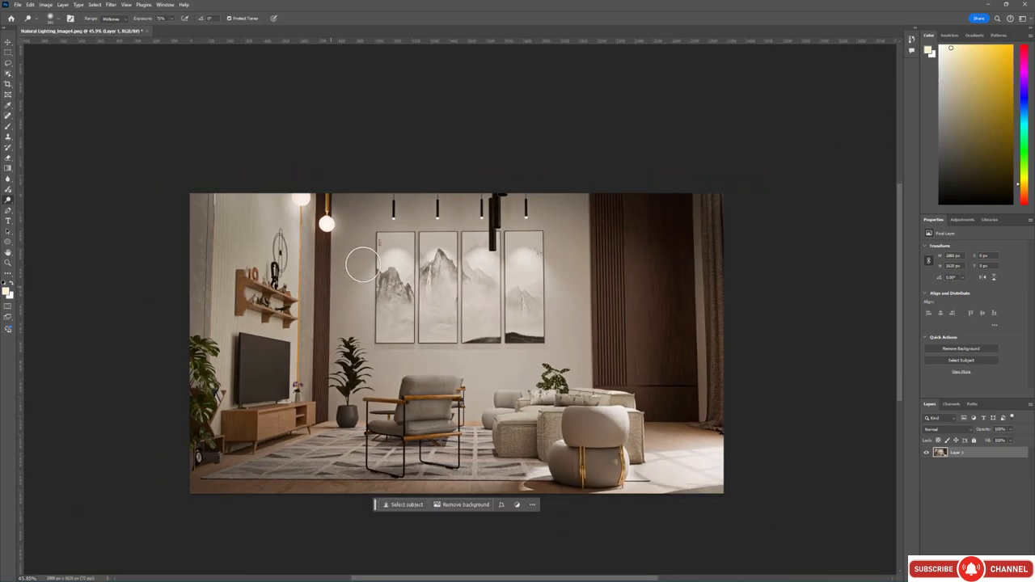
Dodge the tips of the four small pendant spotlights above the mountain paintings with a reduced brush.
scroll(362, 264, "up", 3, "alt")
mouse_move(397, 203)
right_mouse_down("alt")
mouse_move(352, 207)
mouse_move(376, 214)
right_mouse_up("alt")
left_click(403, 202)
left_click(404, 202)
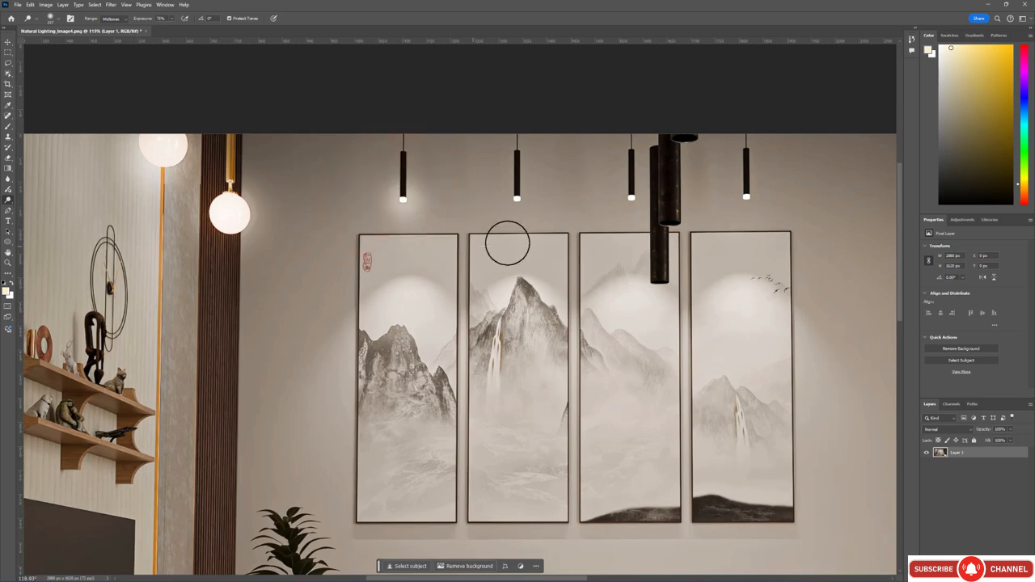
left_click(517, 202)
left_click(517, 203)
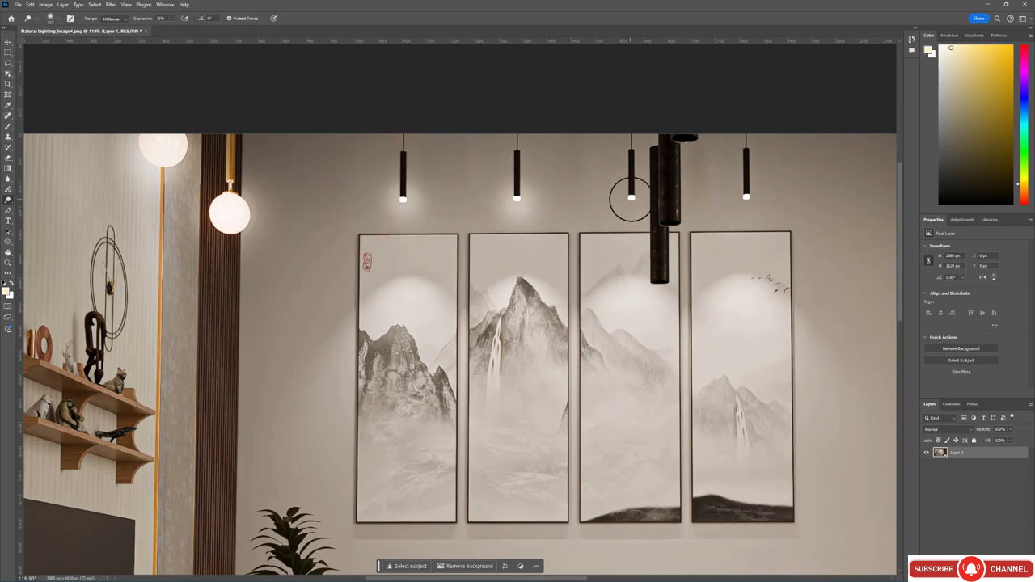
left_click(631, 200)
left_click(631, 200)
left_click(746, 199)
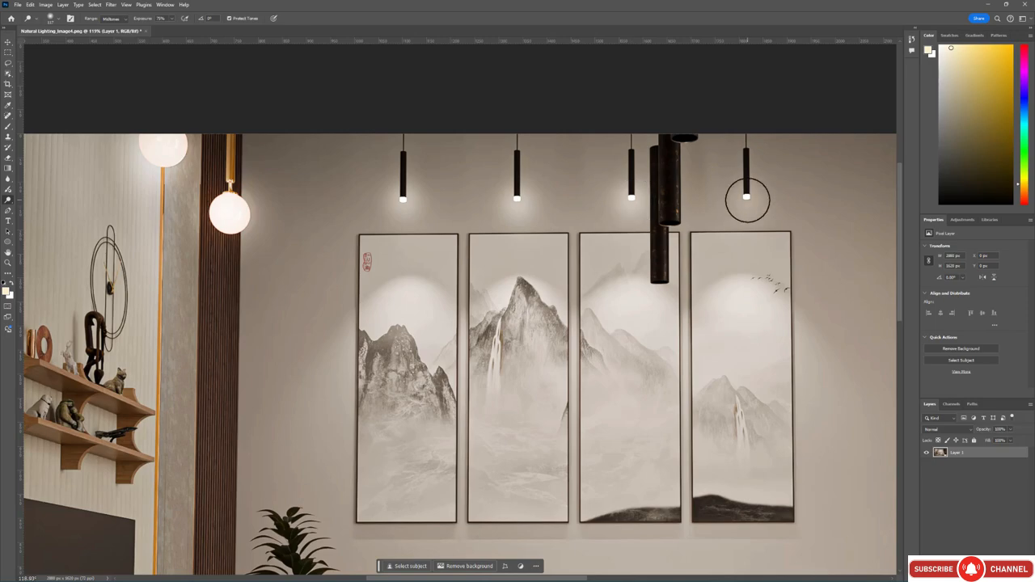
scroll(449, 222, "down", 3, "alt")
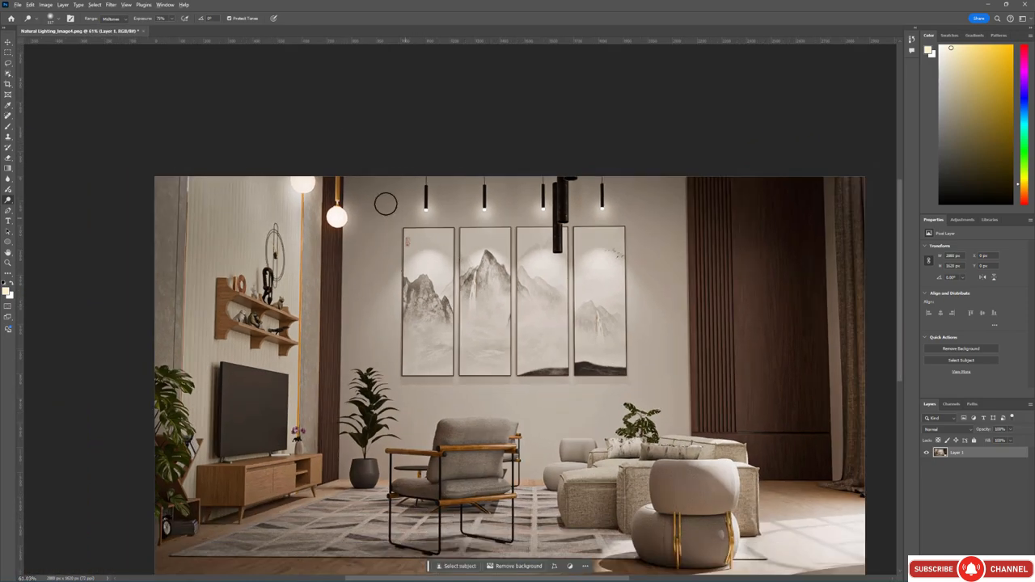
scroll(386, 204, "down", 2, "alt")
scroll(515, 280, "up", 2, "alt")
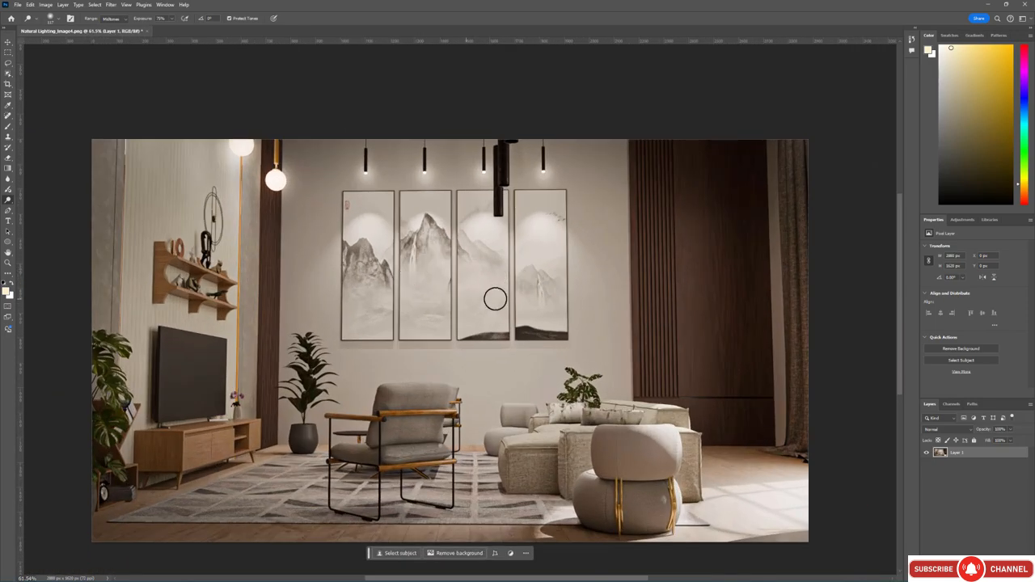
Try to brighten the dark wood wall panelling at 75% exposure, first with a small and then a larger Dodge brush.
scroll(691, 394, "up", 3, "alt")
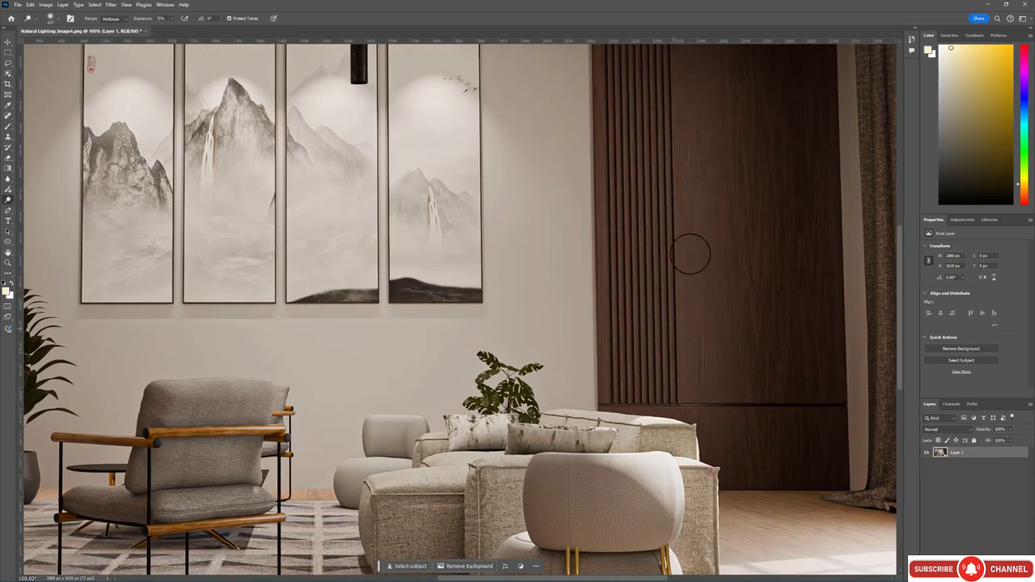
left_click_drag(694, 156, 688, 362)
key("ctrl+z")
scroll(582, 324, "down", 2, "alt")
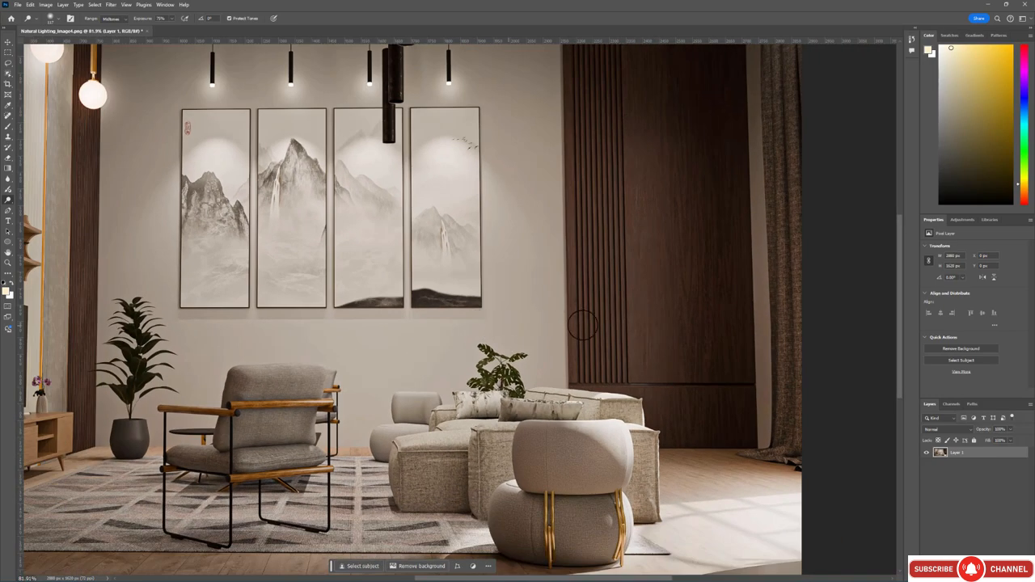
right_click_drag(613, 318, 642, 324, "alt")
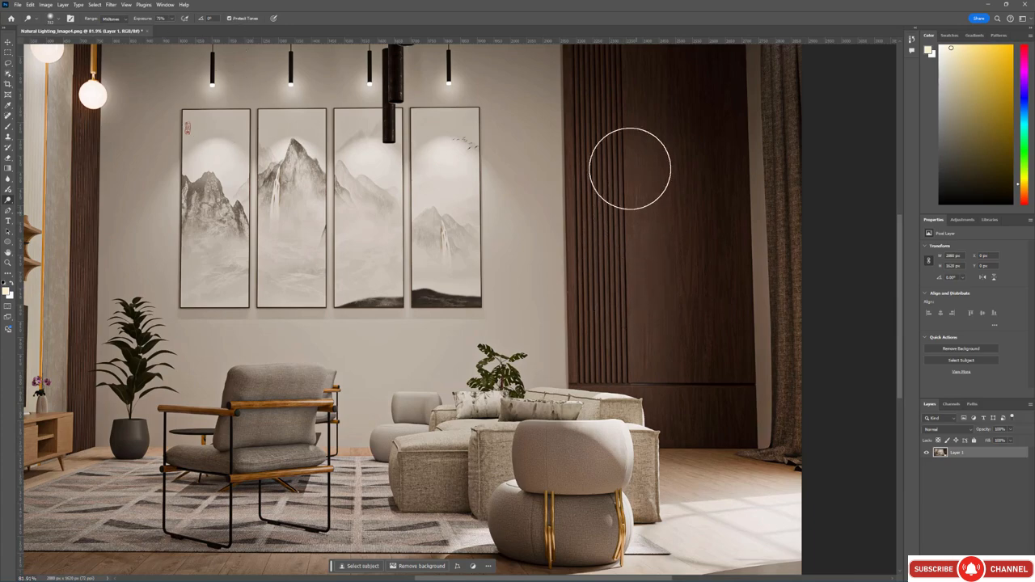
left_click_drag(631, 167, 589, 386)
scroll(589, 386, "down", 3, "alt")
scroll(605, 316, "up", 2, "alt")
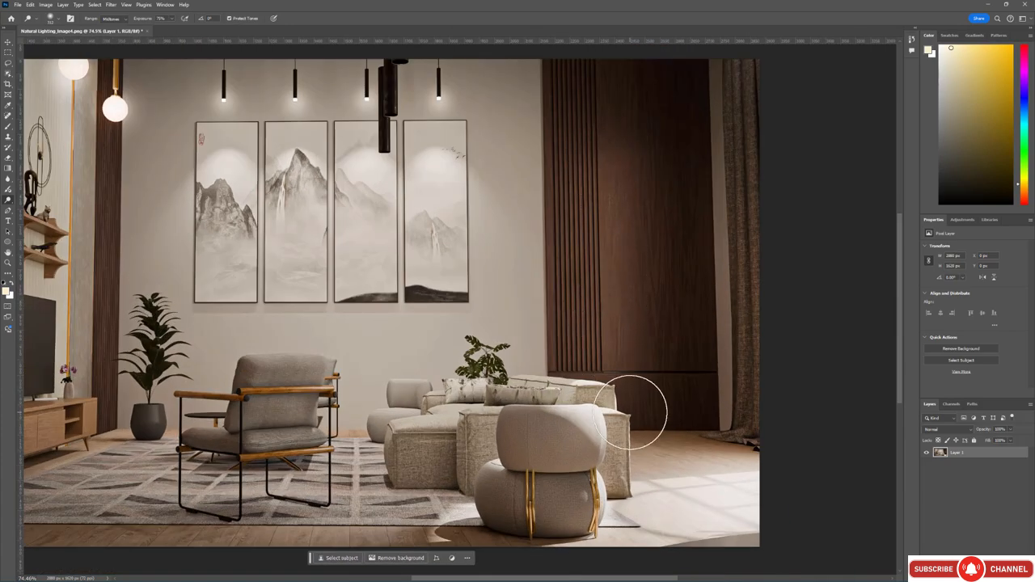
key("ctrl+z")
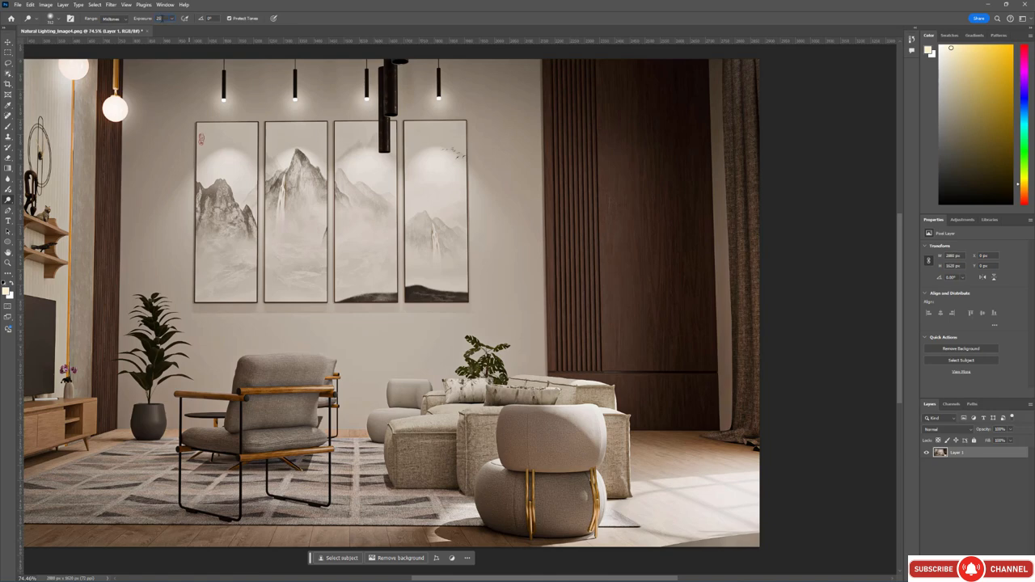
Dodge the dark wood wall panelling subtly, with exposure lowered to 25% and a smaller brush.
right_click_drag(571, 215, 550, 215, "alt")
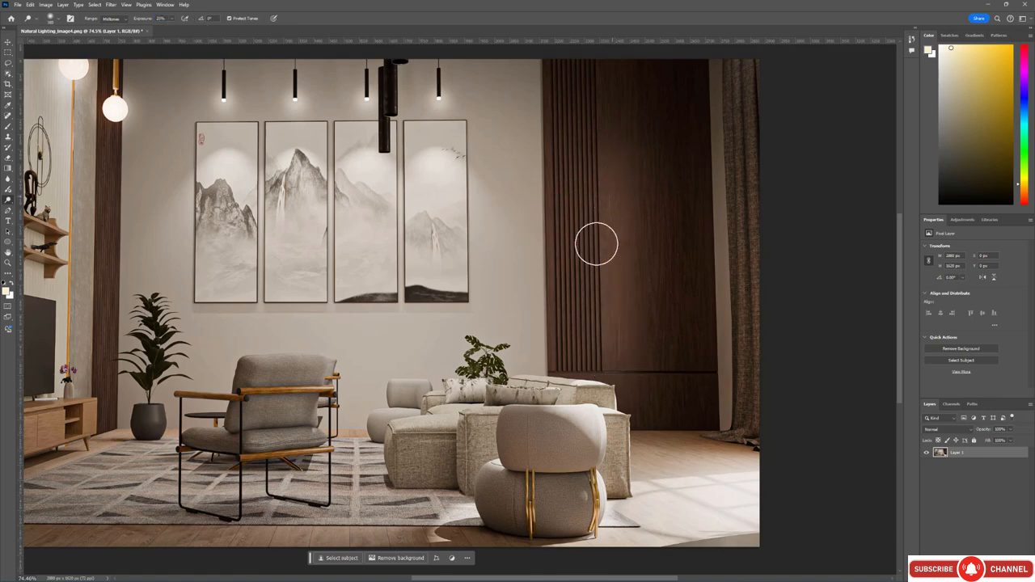
scroll(613, 267, "down", 2, "alt")
scroll(639, 283, "up", 1, "alt")
scroll(651, 273, "up", 1, "alt")
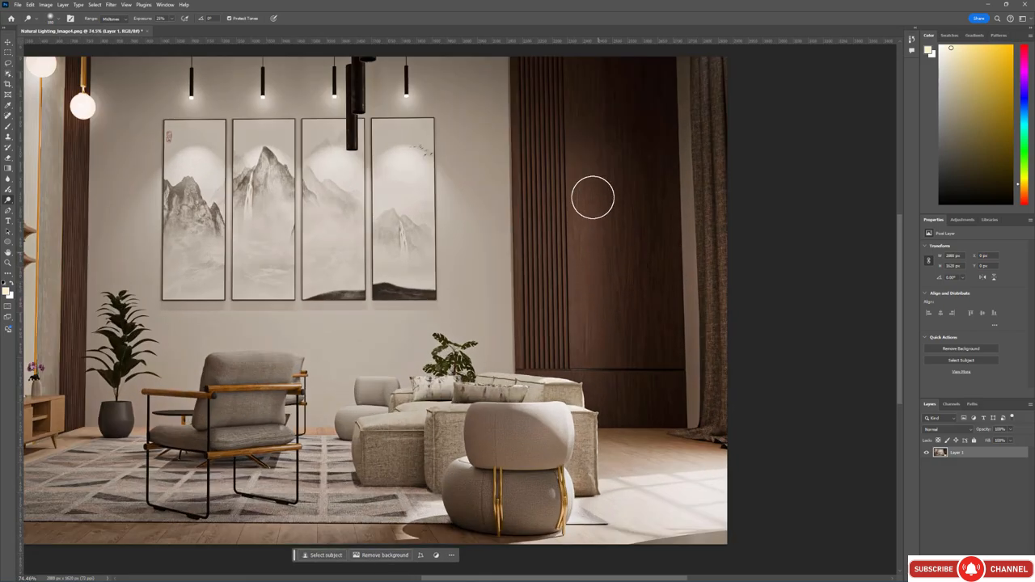
Brighten the leaves of the plant behind the sofa with a small Dodge brush.
scroll(445, 370, "up", 10, "alt")
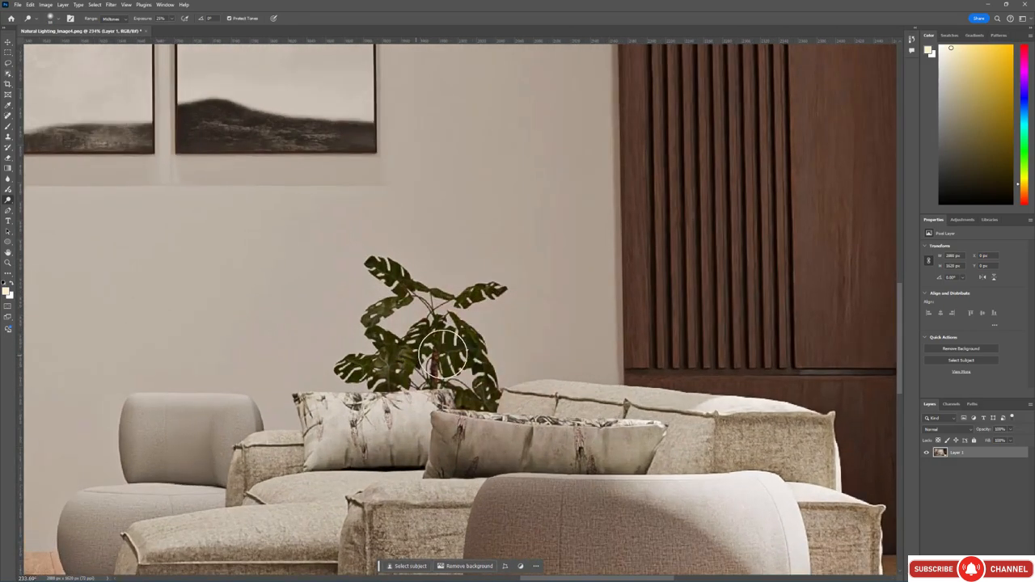
right_click_drag(471, 347, 463, 346, "alt")
mouse_move(464, 326)
left_mouse_down()
mouse_move(487, 384)
mouse_move(473, 359)
mouse_move(489, 292)
mouse_move(384, 267)
mouse_move(408, 299)
left_mouse_up()
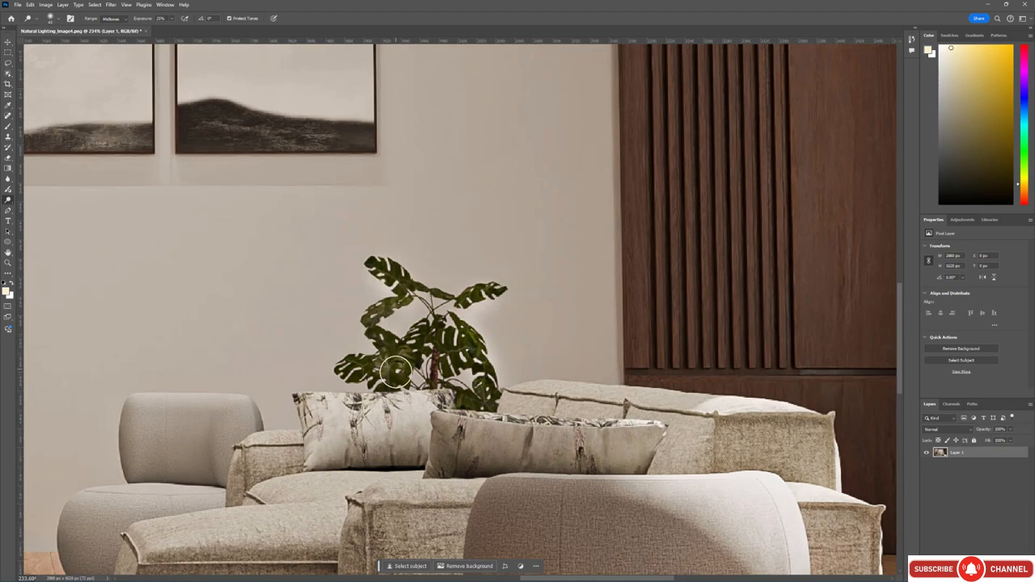
left_click_drag(395, 372, 406, 370)
scroll(447, 296, "down", 3, "alt")
Dodge the sunlit top of the sofa's backrest with a slightly larger brush.
scroll(649, 372, "up", 4, "alt")
right_click_drag(646, 379, 663, 386, "alt")
mouse_move(634, 389)
left_mouse_down()
mouse_move(709, 387)
mouse_move(717, 377)
mouse_move(706, 380)
left_mouse_up()
scroll(728, 368, "down", 3, "alt")
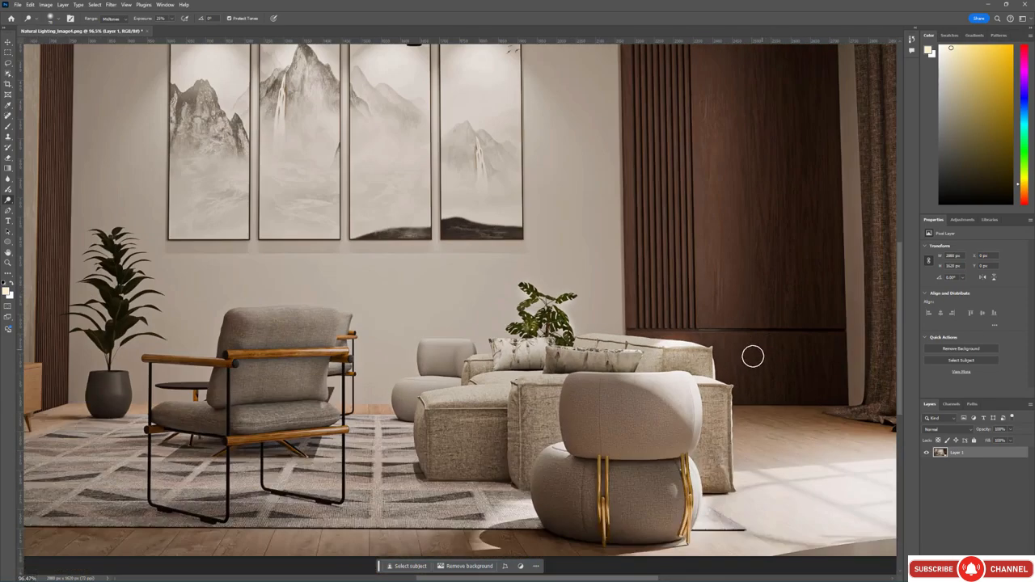
Examine the dodged living room render as a whole and up close around the armchair.
scroll(728, 364, "down", 3, "alt")
scroll(520, 351, "up", 2, "alt")
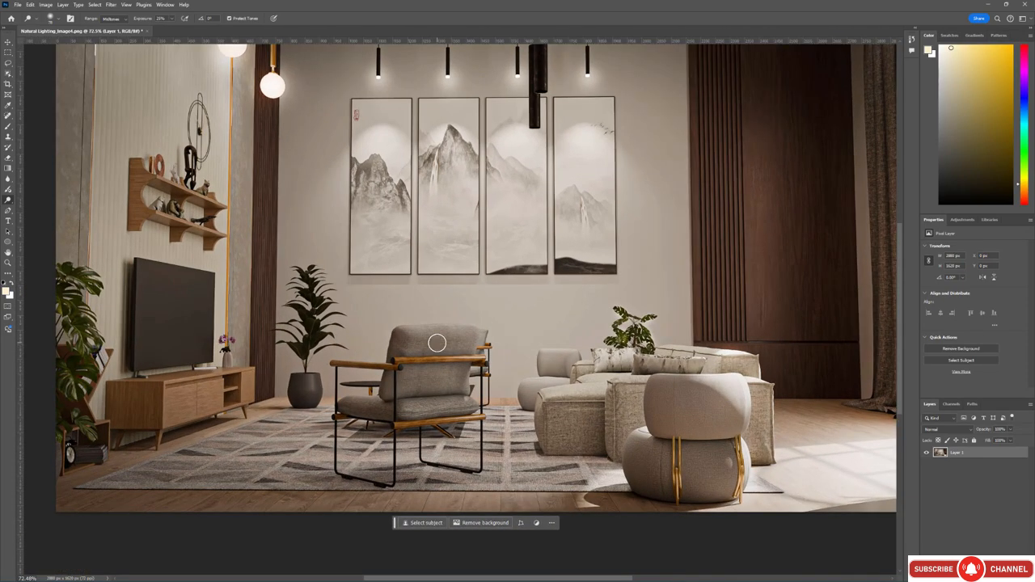
scroll(423, 295, "down", 2, "alt")
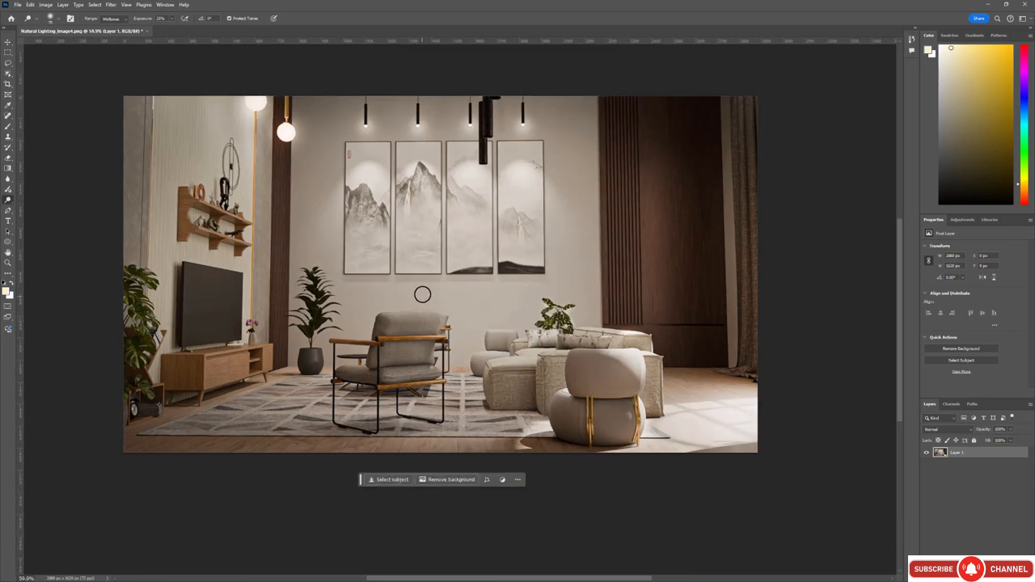
scroll(423, 297, "up", 2, "alt")
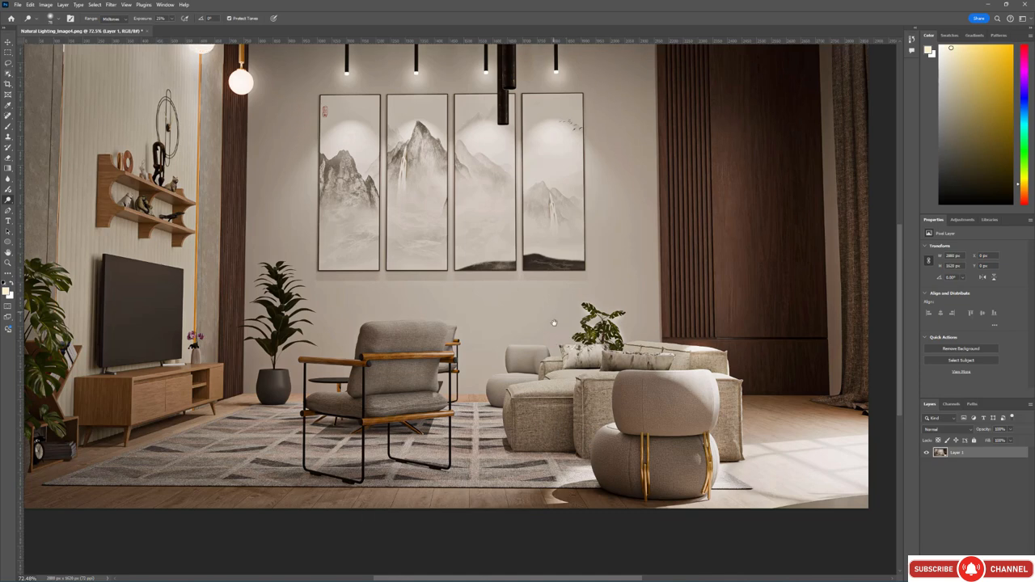
scroll(566, 340, "up", 2)
scroll(542, 352, "down", 2, "alt")
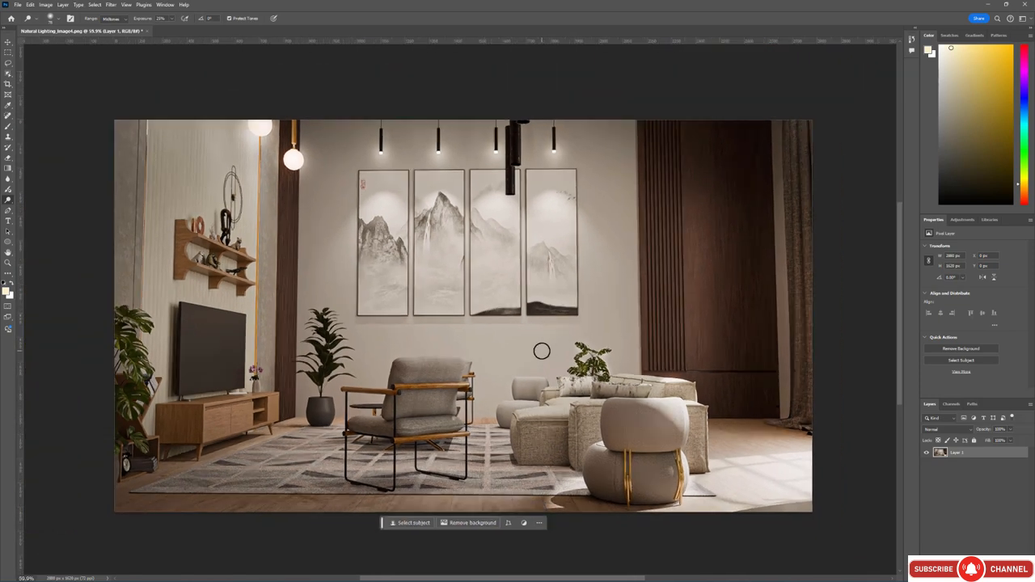
scroll(542, 351, "up", 1, "alt")
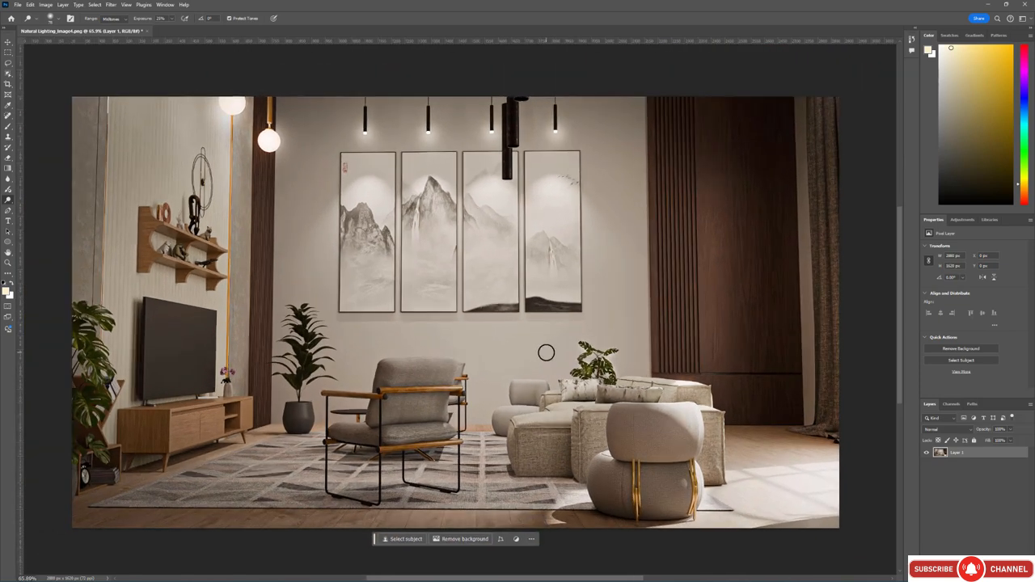
scroll(437, 388, "up", 3, "alt")
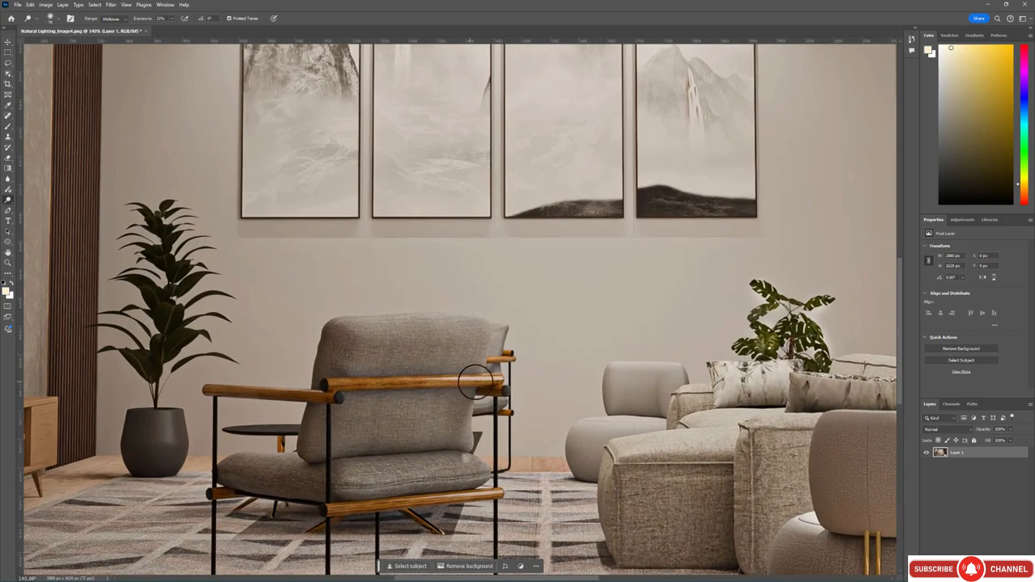
scroll(518, 376, "down", 1, "alt")
scroll(501, 368, "down", 5, "alt")
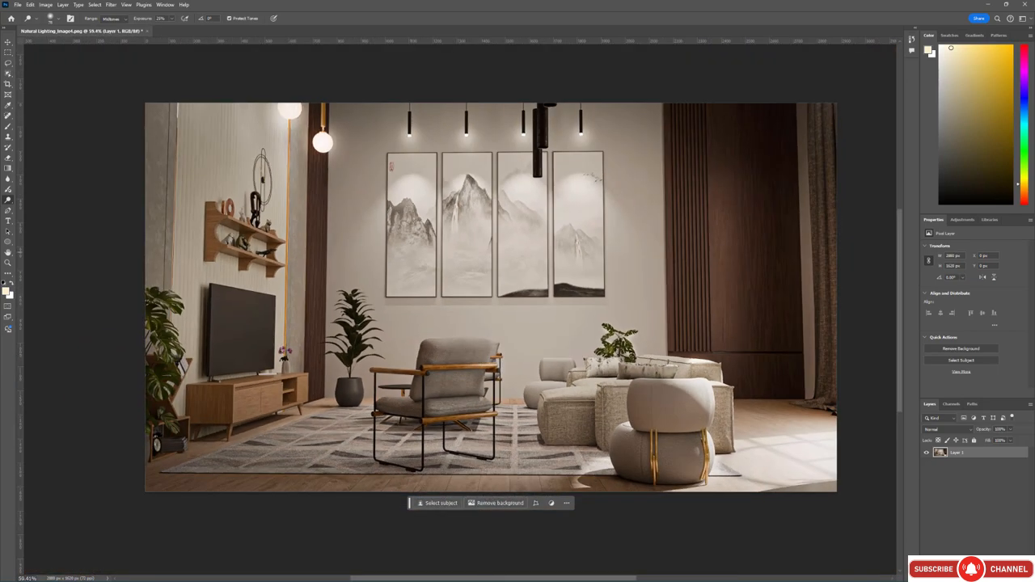
Open the sofa render Natural Lighting_Image5.png and launch the Camera Raw Filter on it.
left_click_drag(1034, 184, 458, 26)
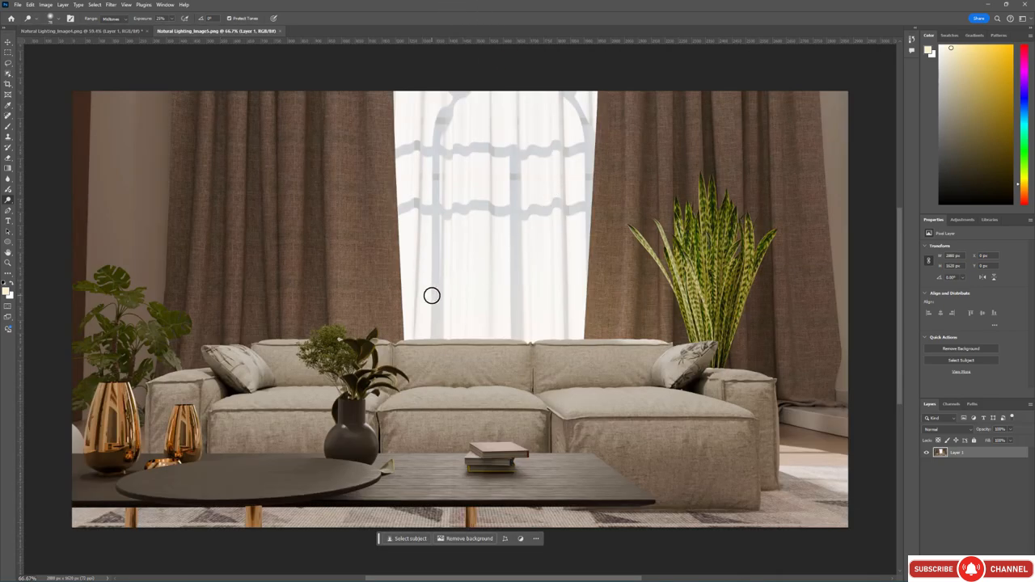
key("v")
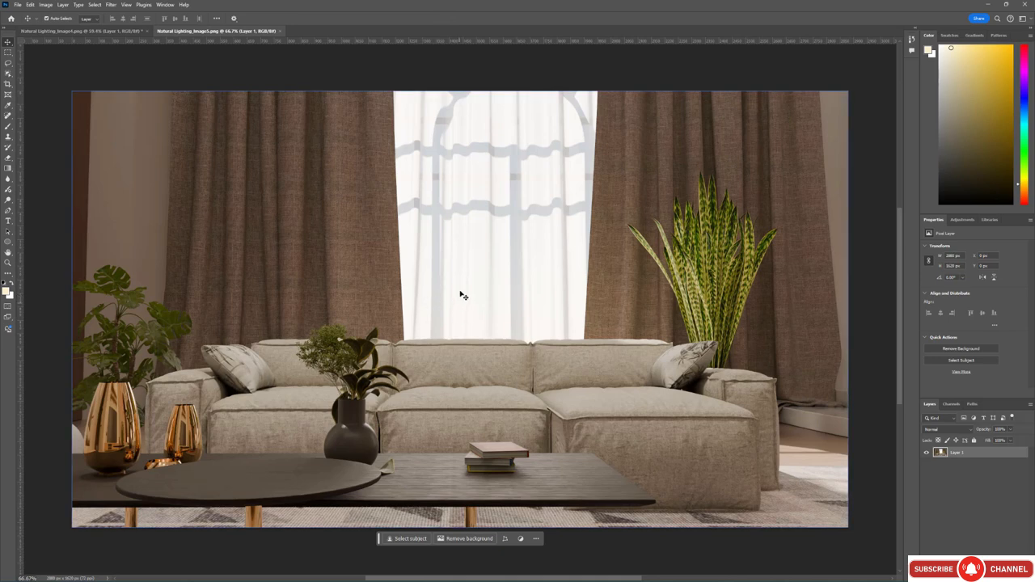
key("ctrl+shift+a")
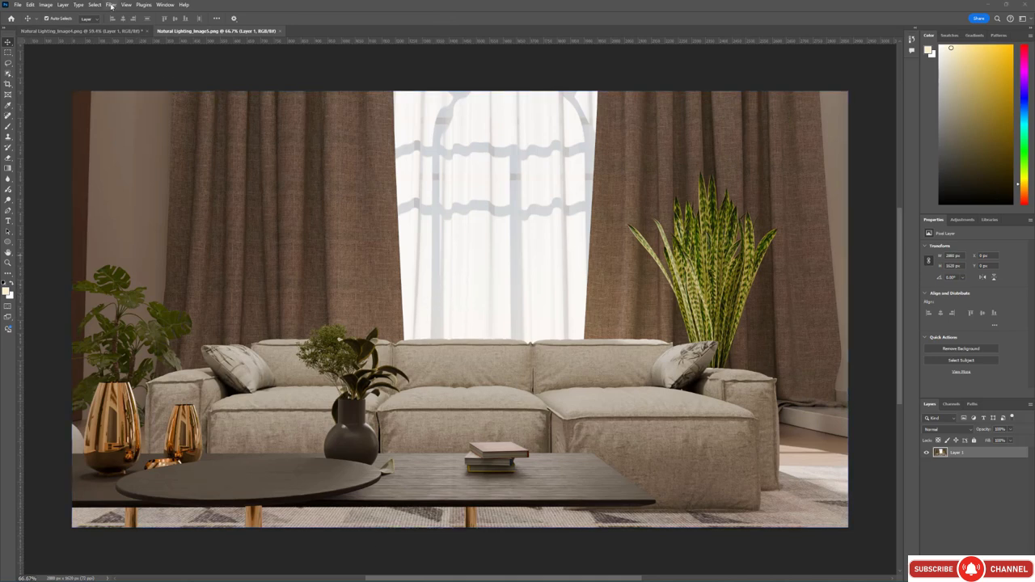
left_click(111, 5)
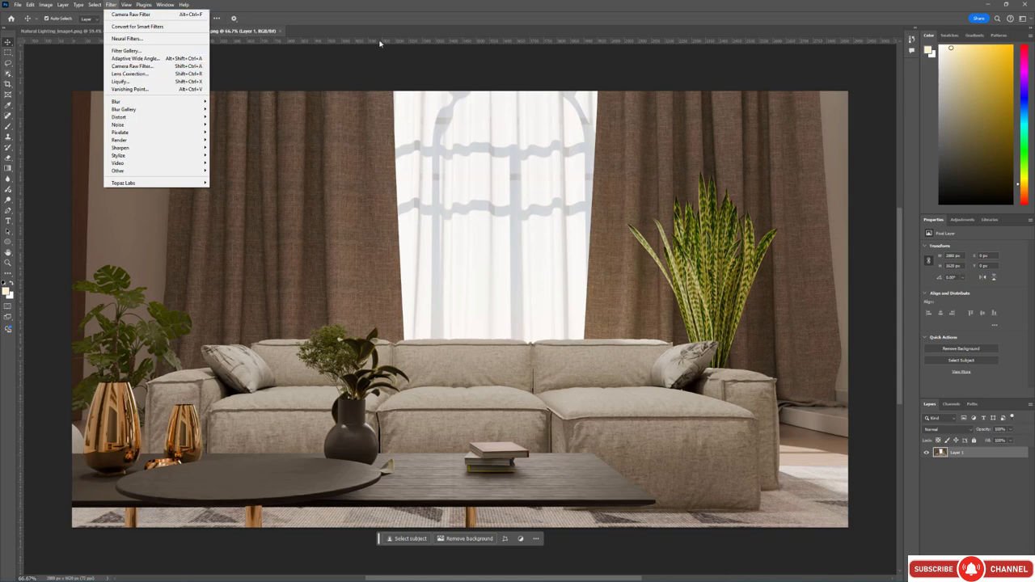
left_click(129, 65)
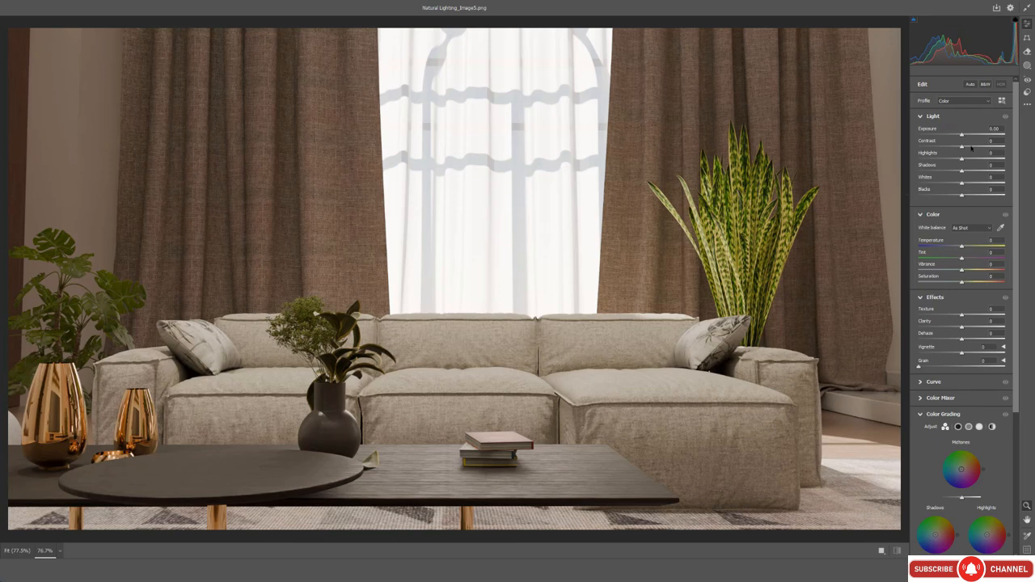
Set the sofa render's contrast to +21, texture to +36 and clarity to +16.
left_click(972, 147)
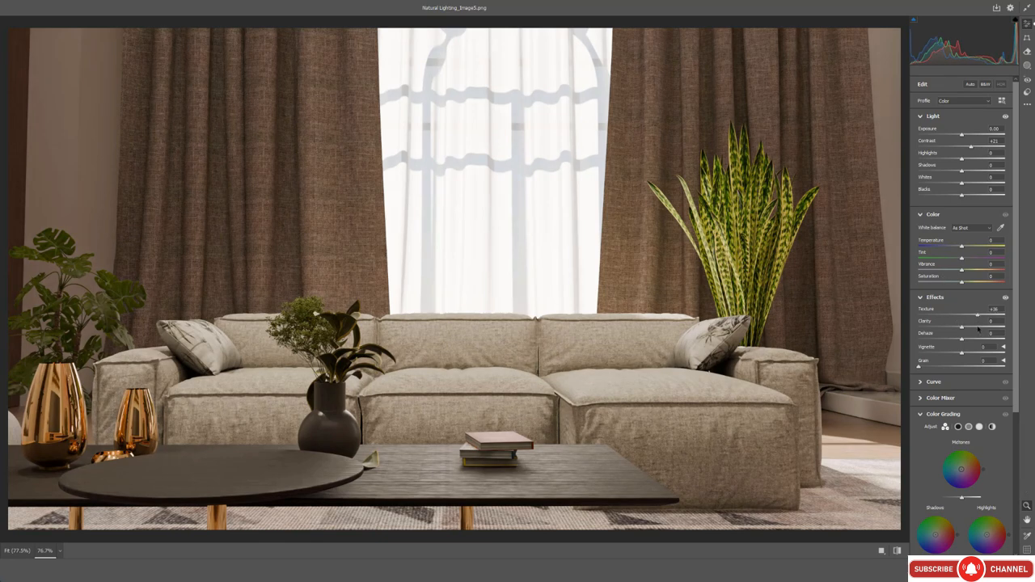
left_click(978, 326)
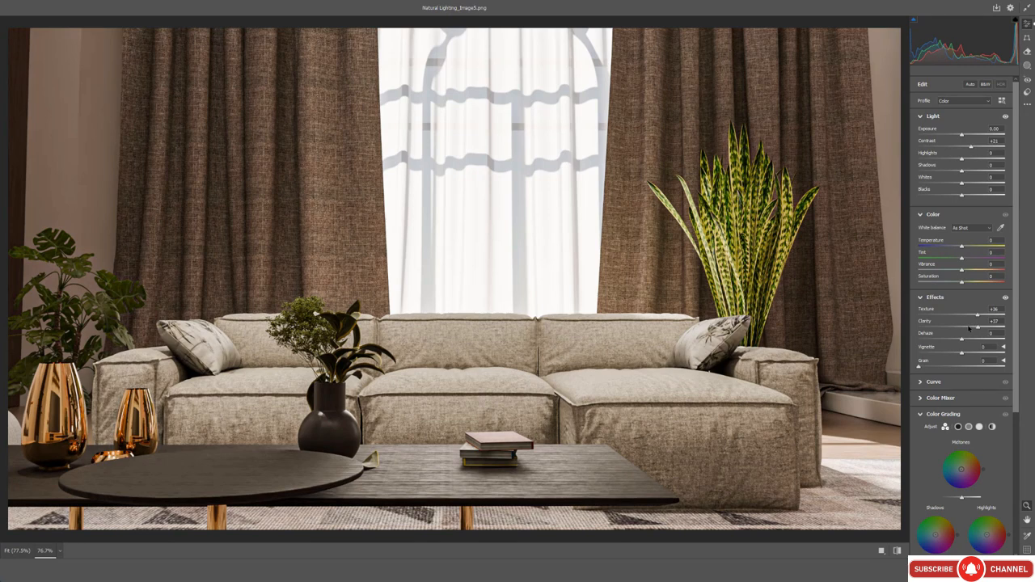
left_click(969, 326)
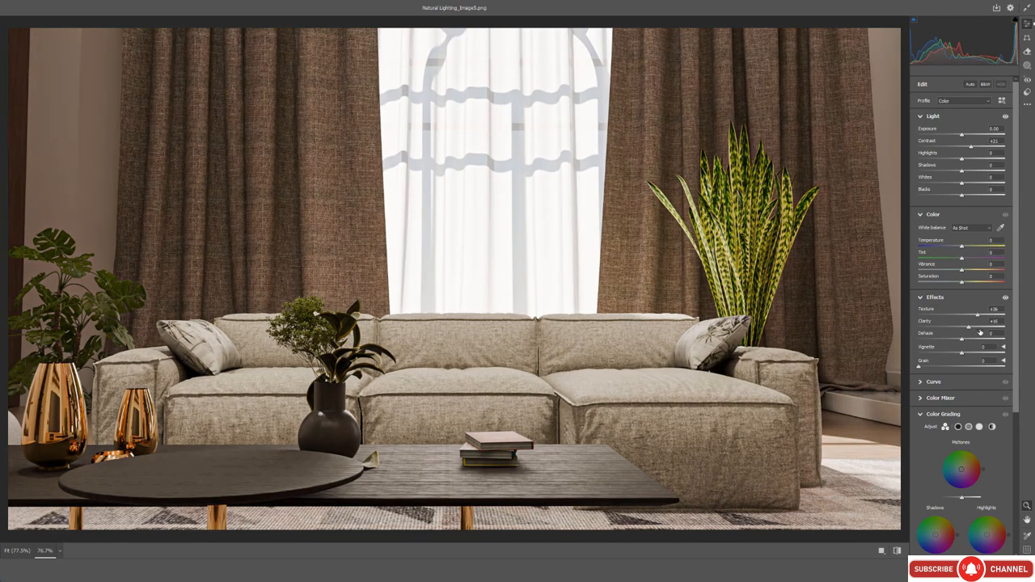
Add a vignette of -15 and sharpening of 41, and apply the Camera Raw adjustments.
left_click(950, 353)
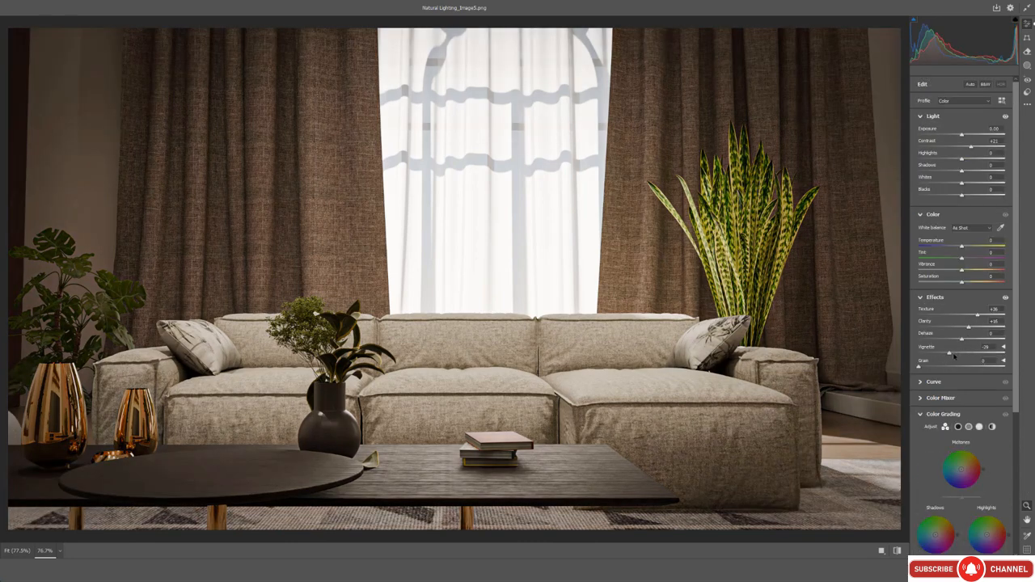
left_click(956, 355)
scroll(956, 363, "down", 5)
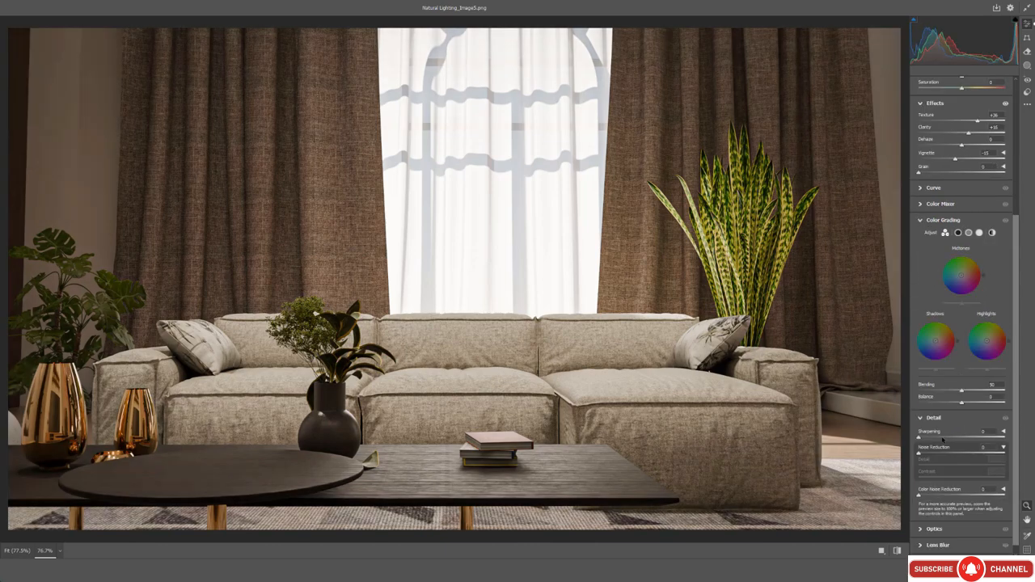
scroll(727, 357, "up", 3)
scroll(727, 349, "down", 2)
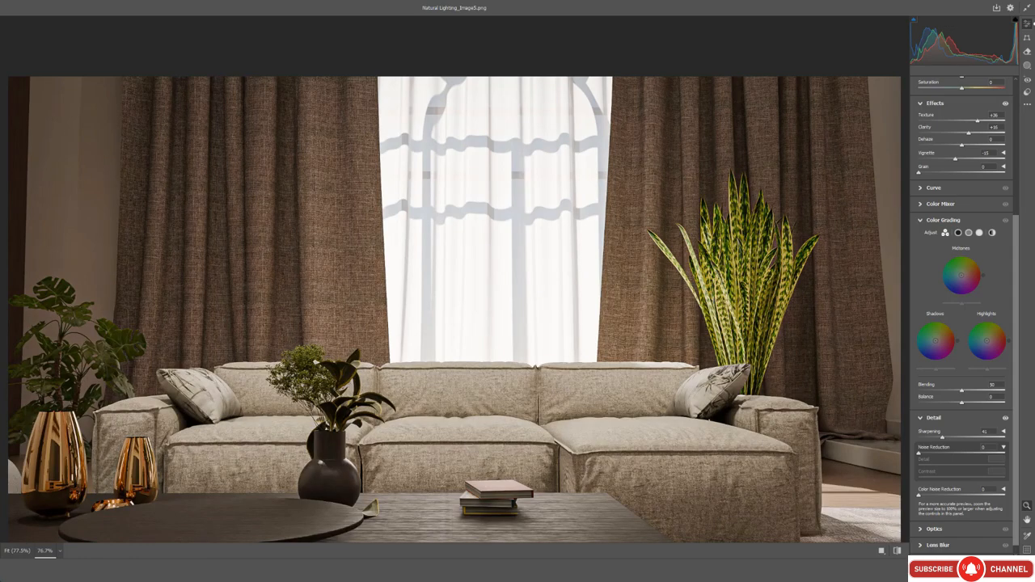
left_click(1005, 569)
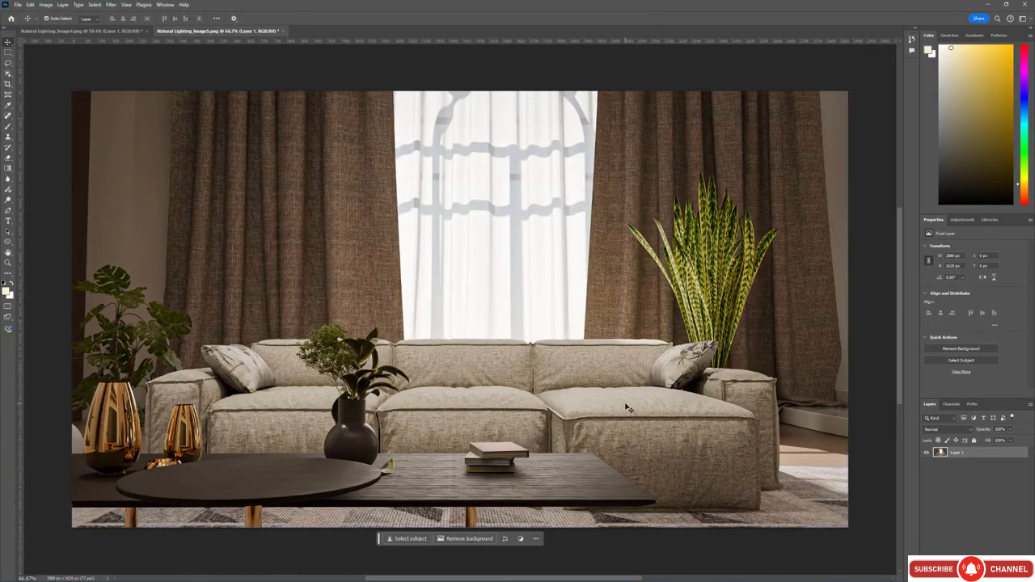
Select the white sheer curtain in the window with the Object Selection tool.
scroll(503, 290, "down", 2, "alt")
scroll(441, 282, "up", 1, "alt")
scroll(434, 279, "up", 3)
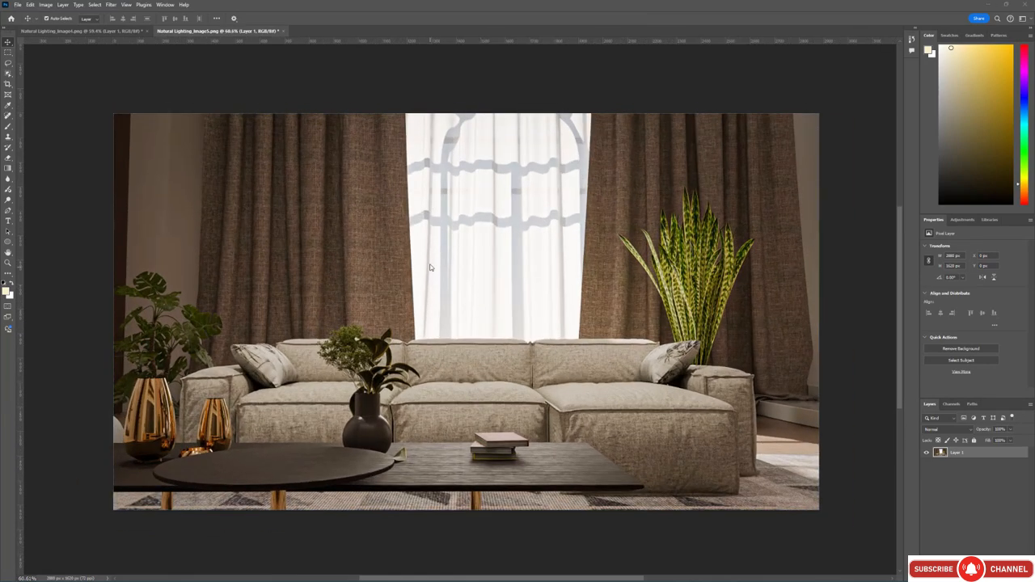
scroll(445, 230, "up", 1)
scroll(454, 253, "up", 3, "alt")
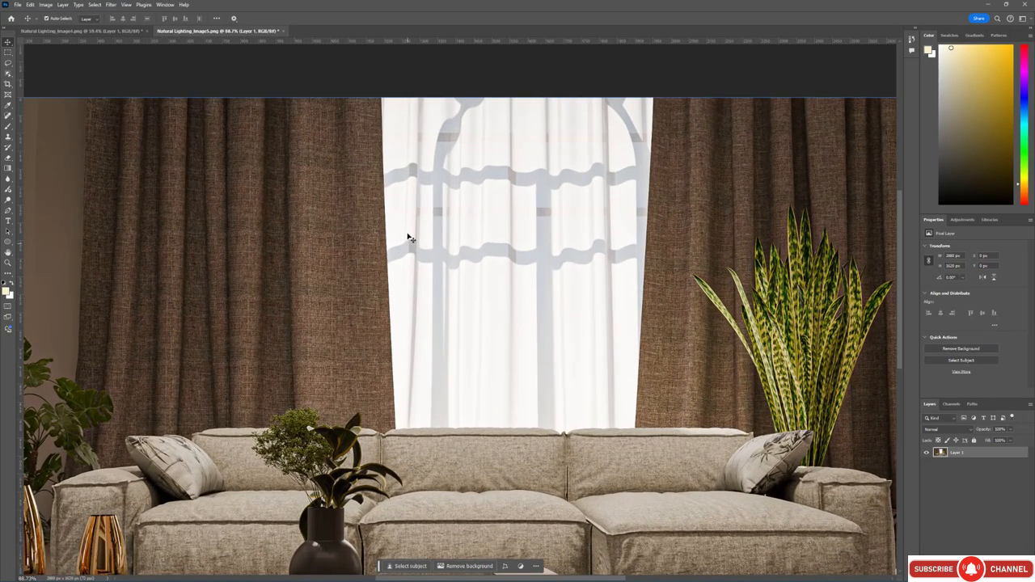
scroll(428, 296, "up", 2, "alt")
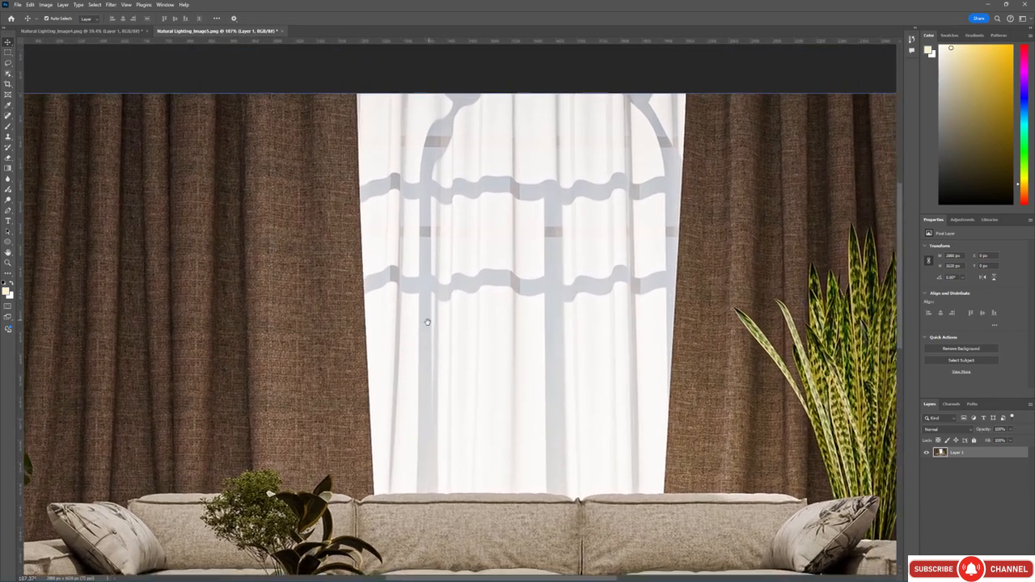
scroll(320, 204, "down", 1, "alt")
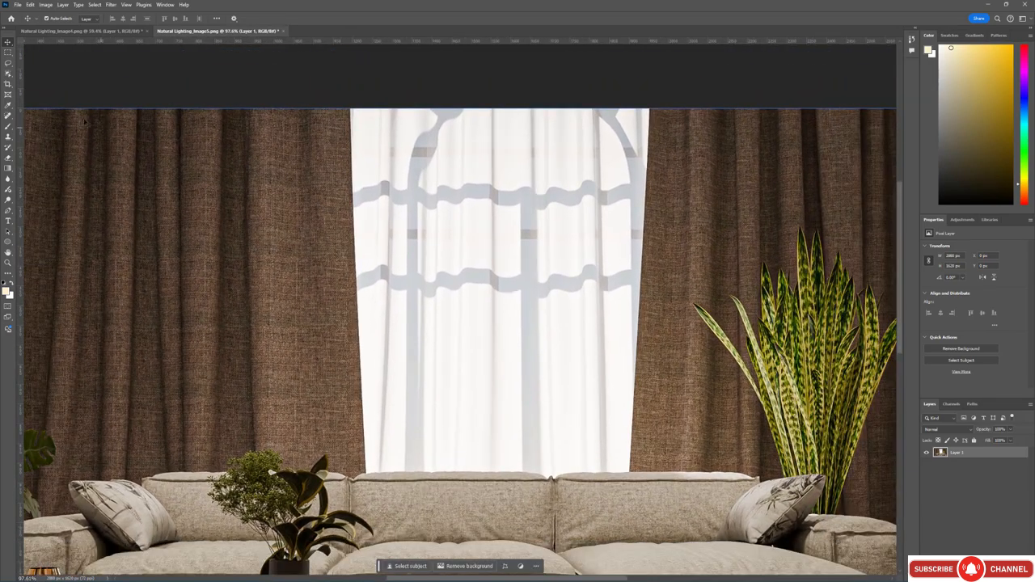
left_click(9, 73)
left_click_drag(329, 100, 672, 490)
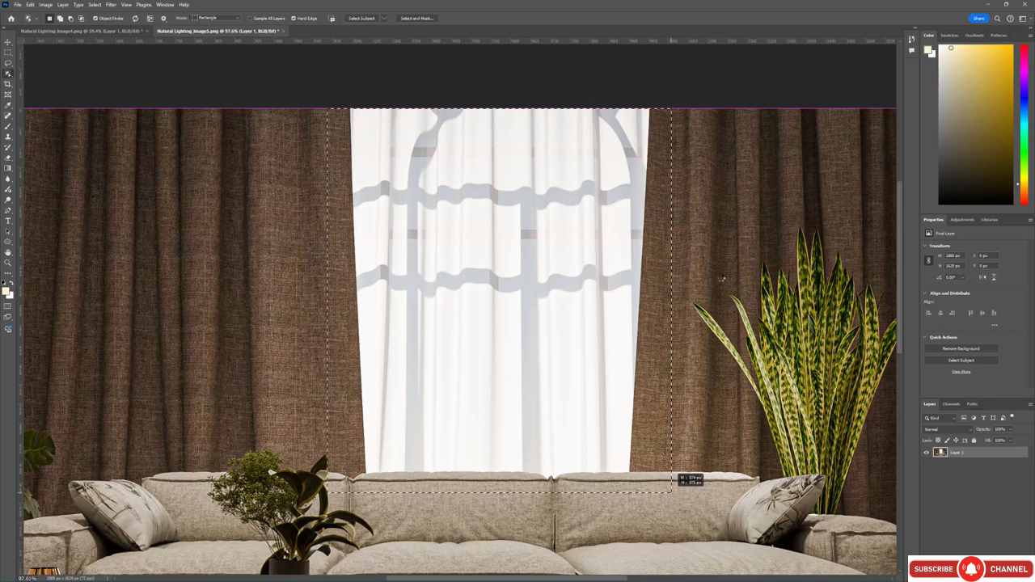
left_click_drag(671, 490, 672, 490)
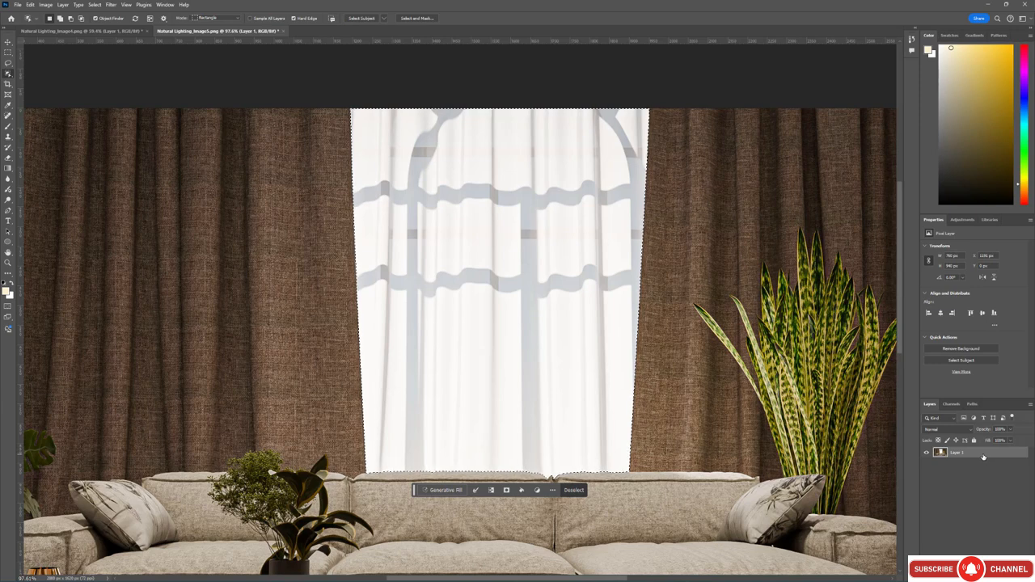
Copy the selected curtain to its own layer, duplicate that layer and hide the lower copy.
key("ctrl+j")
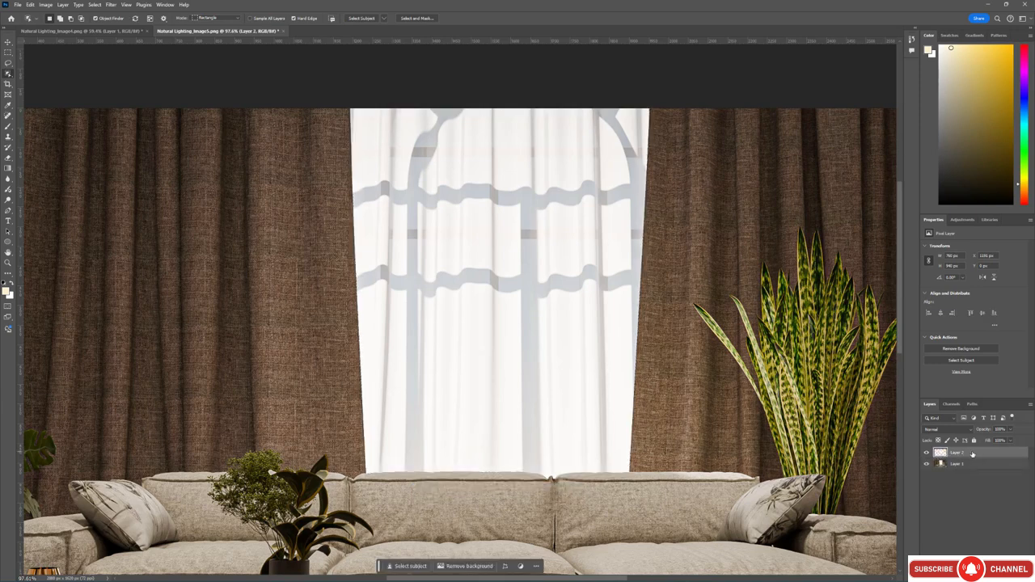
scroll(982, 454, "down", 1, "alt")
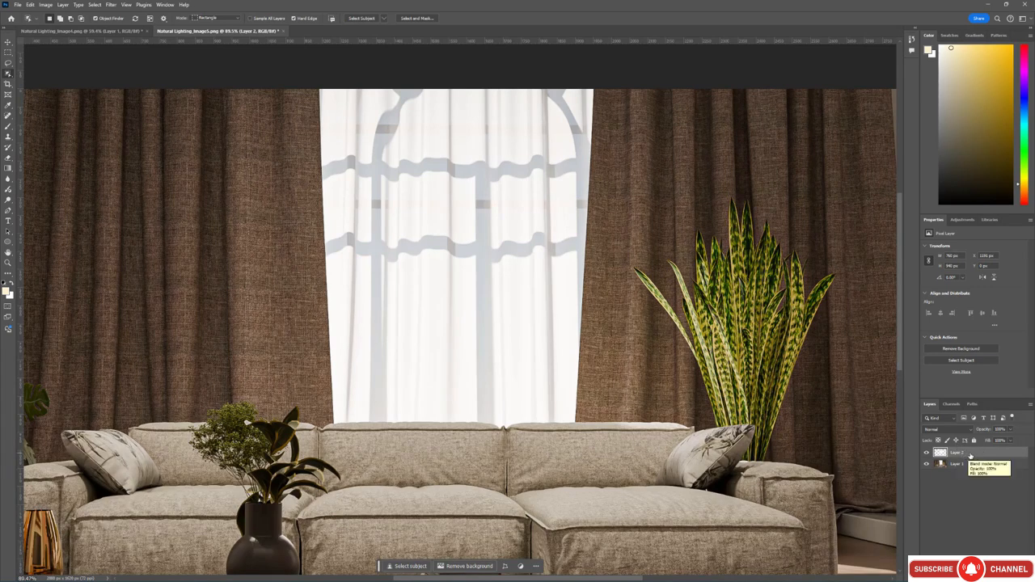
key("ctrl+j")
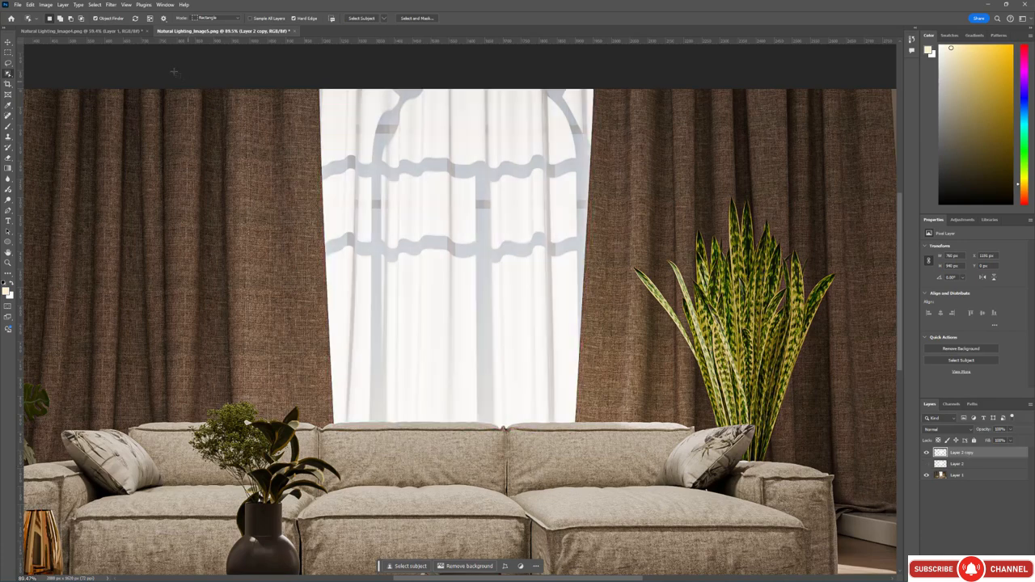
Apply a Gaussian Blur with a radius of about 81 pixels to the duplicated curtain layer.
left_click(7, 42)
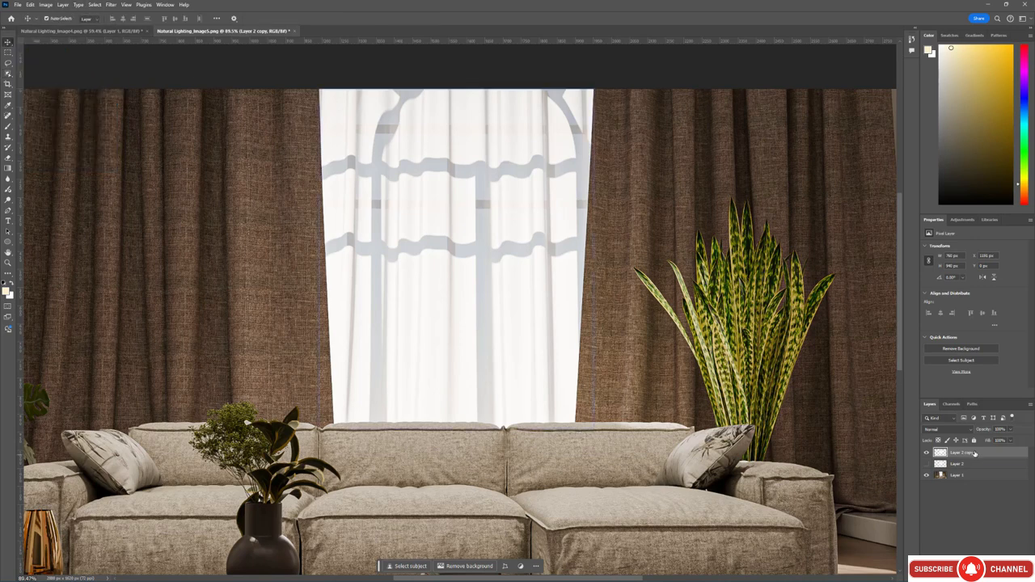
left_click(113, 6)
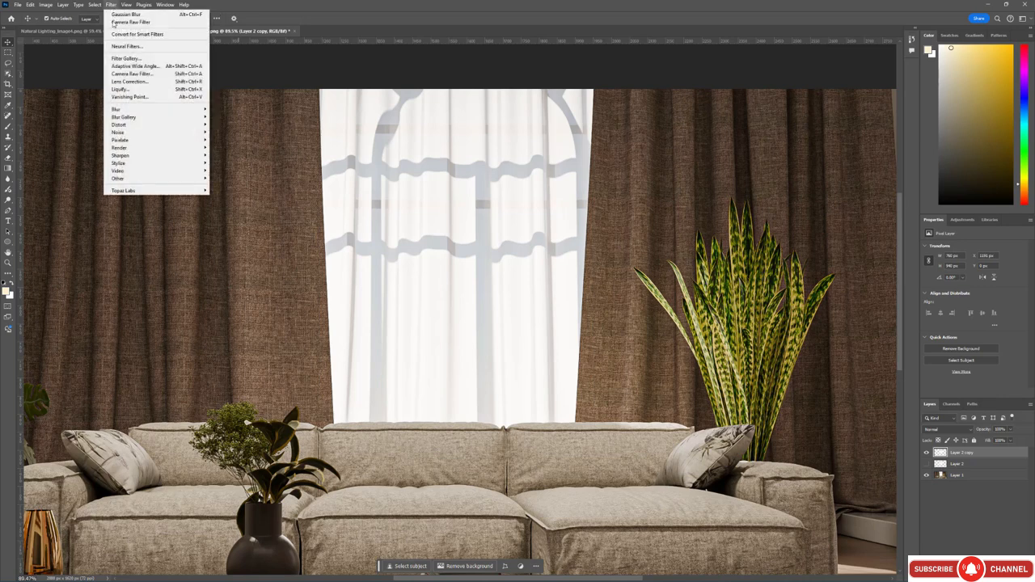
mouse_move(161, 109)
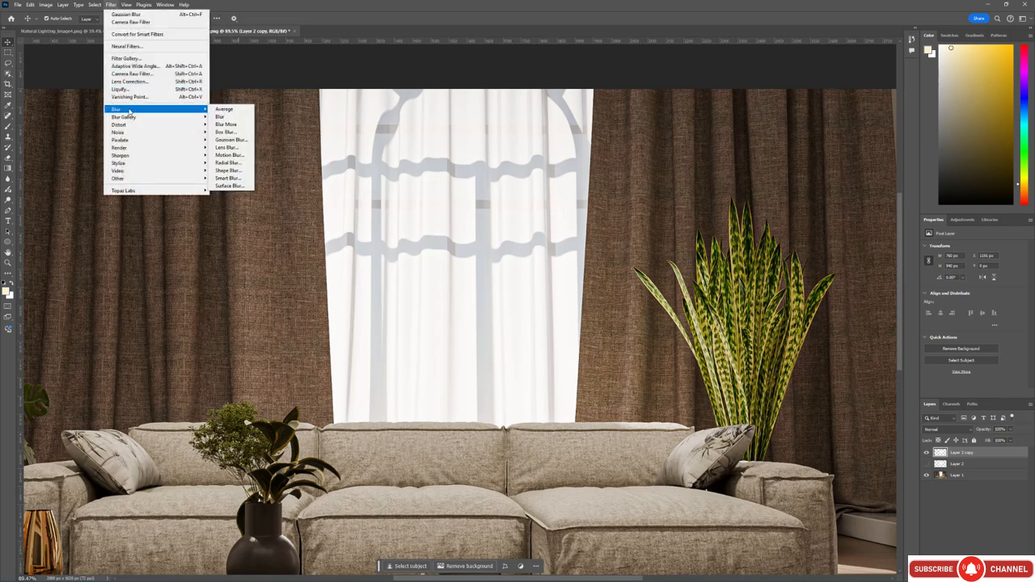
left_click(231, 140)
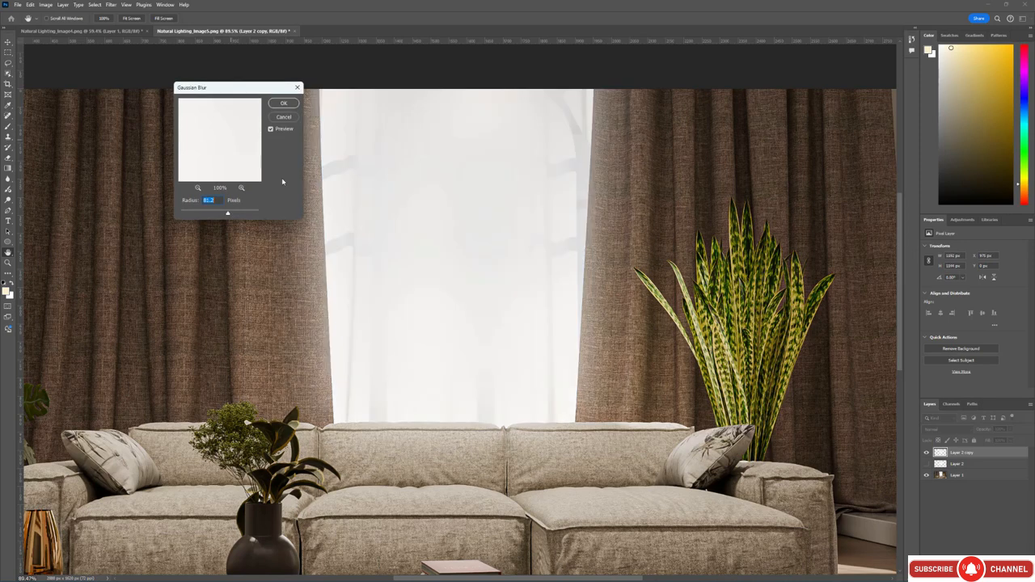
left_click_drag(215, 214, 224, 215)
left_click(228, 214)
left_click(284, 104)
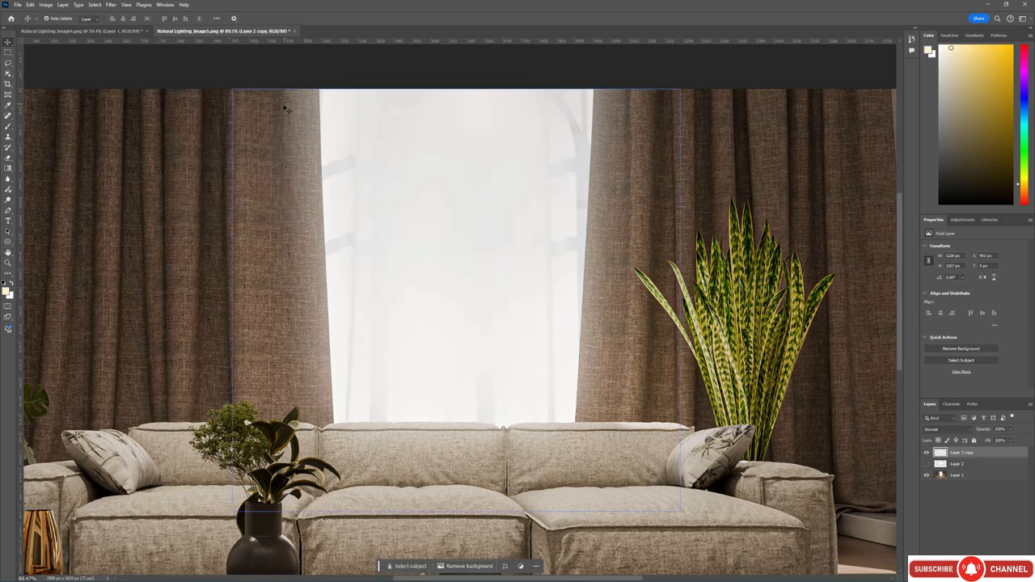
Set the blurred curtain layer's blend mode to Soft Light.
left_click(957, 475)
left_click(956, 454)
left_click(948, 430)
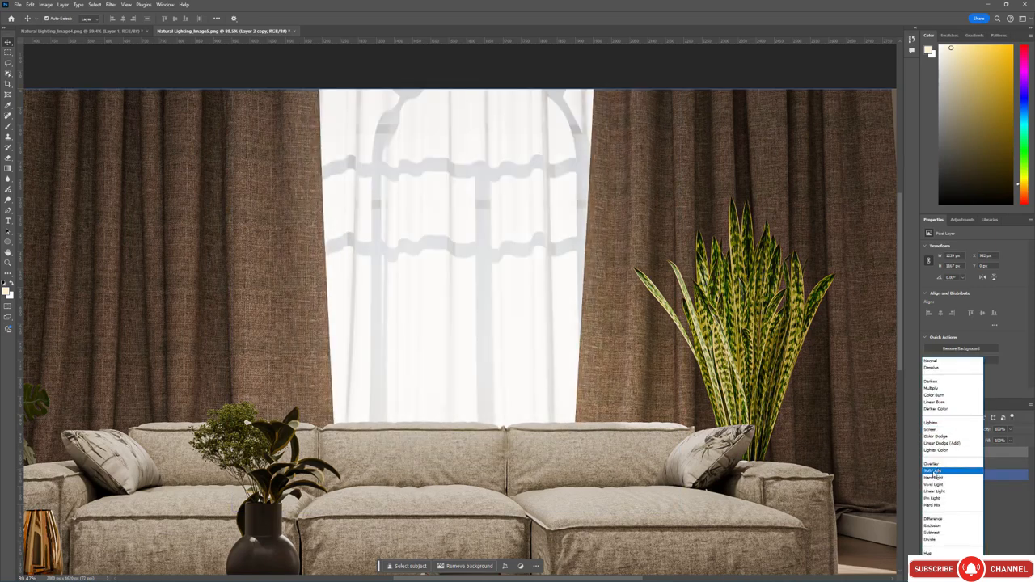
left_click(934, 472)
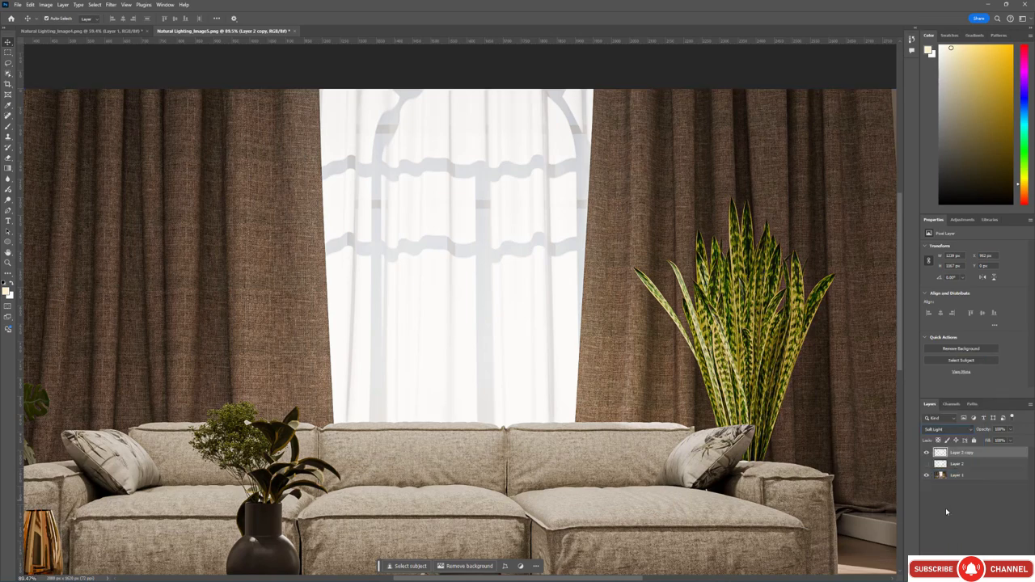
Compare the window with and without the blurred glow layer by toggling its visibility.
left_click(928, 454)
left_click(928, 454)
left_click(927, 454)
left_click(928, 453)
left_click(928, 454)
left_click(928, 453)
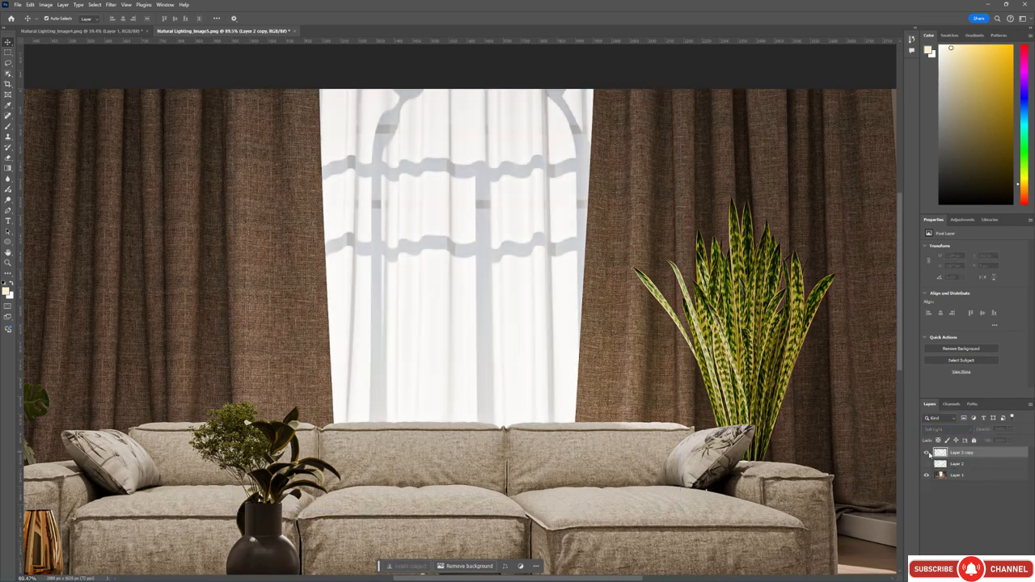
left_click(928, 454)
left_click(928, 453)
left_click(928, 453)
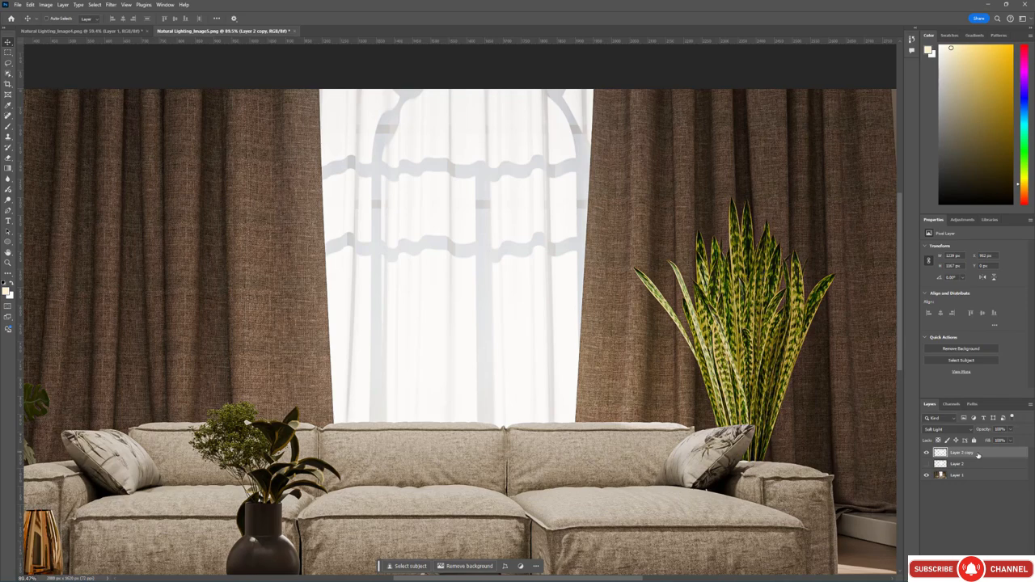
Duplicate the Soft Light glow layer three times to intensify the window light.
key("ctrl+j")
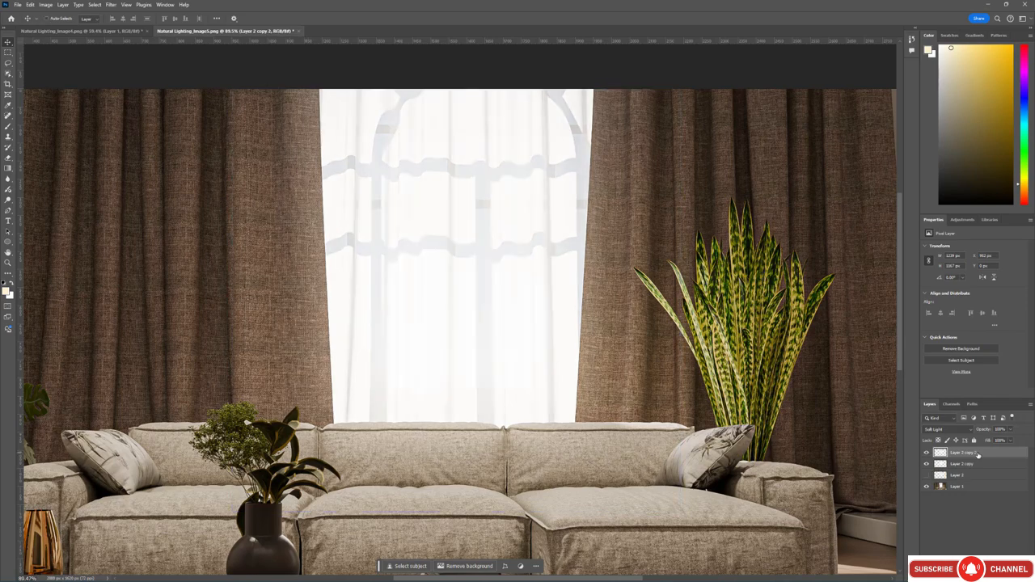
key("ctrl+j")
key("ctrl+j")
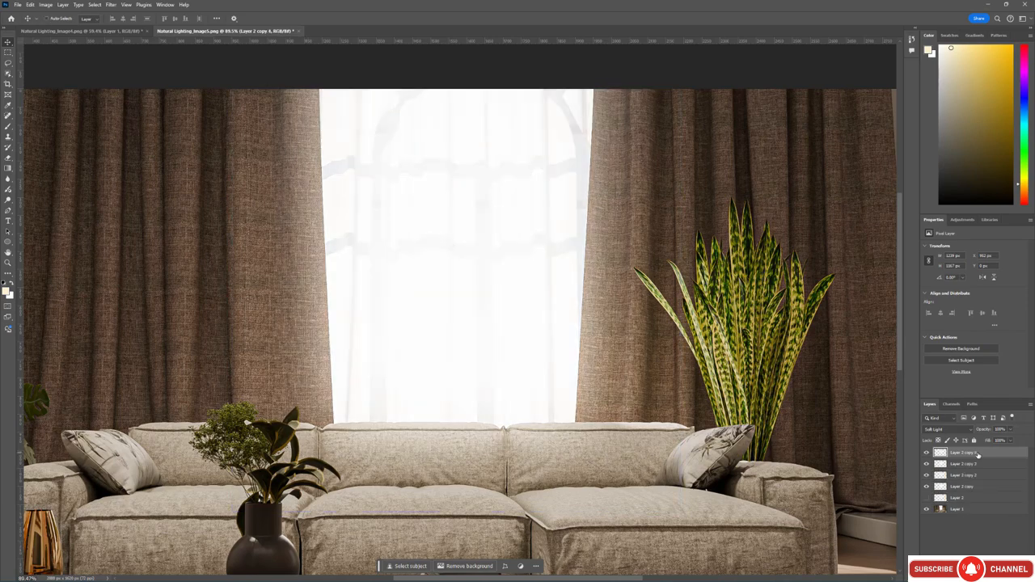
scroll(726, 275, "down", 4, "alt")
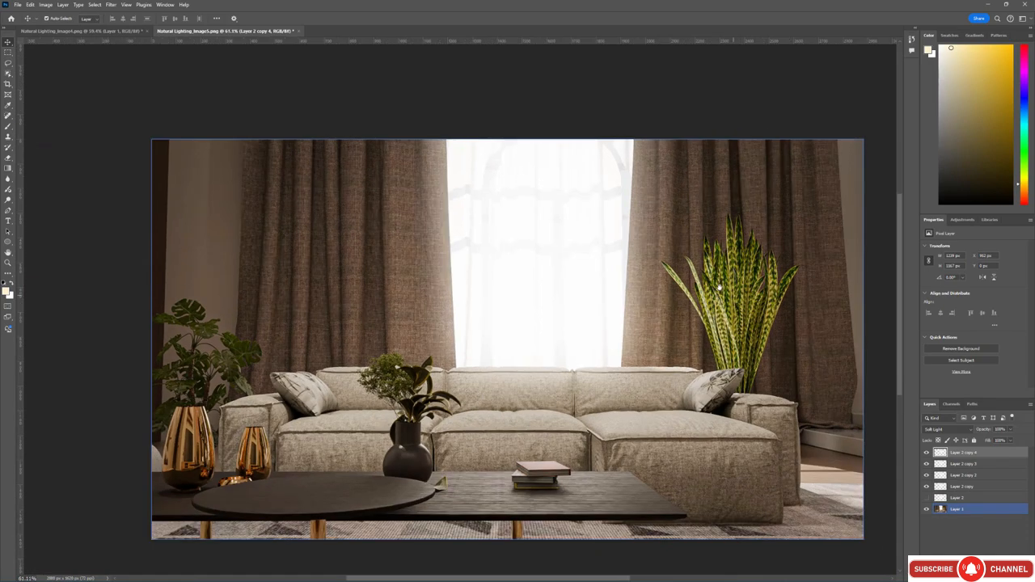
scroll(720, 288, "up", 3, "alt")
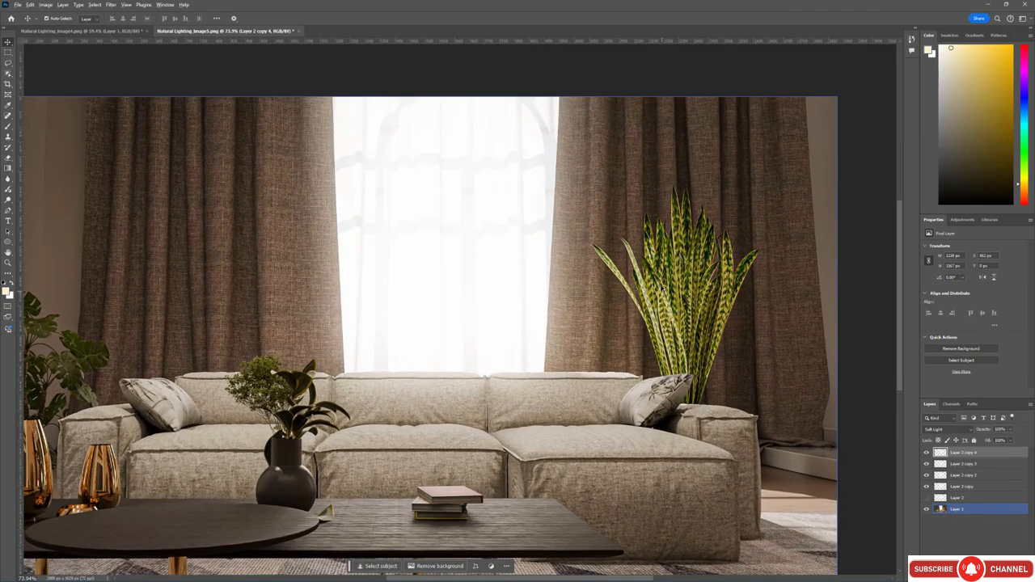
scroll(647, 270, "down", 3, "alt")
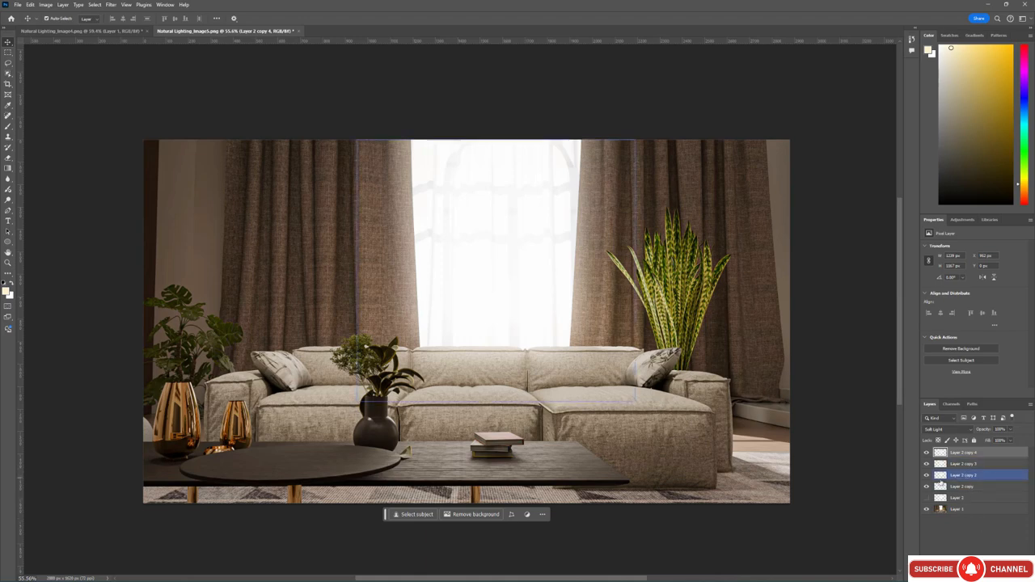
Flatten the image, discarding the hidden layer, and unlock the resulting background into a regular layer.
scroll(721, 378, "up", 2, "alt")
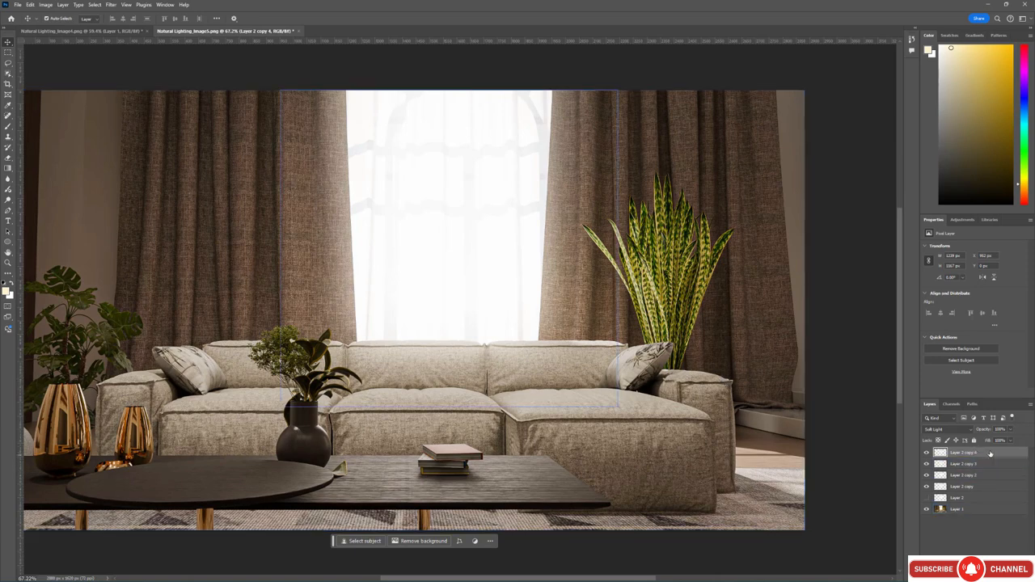
right_click(948, 454)
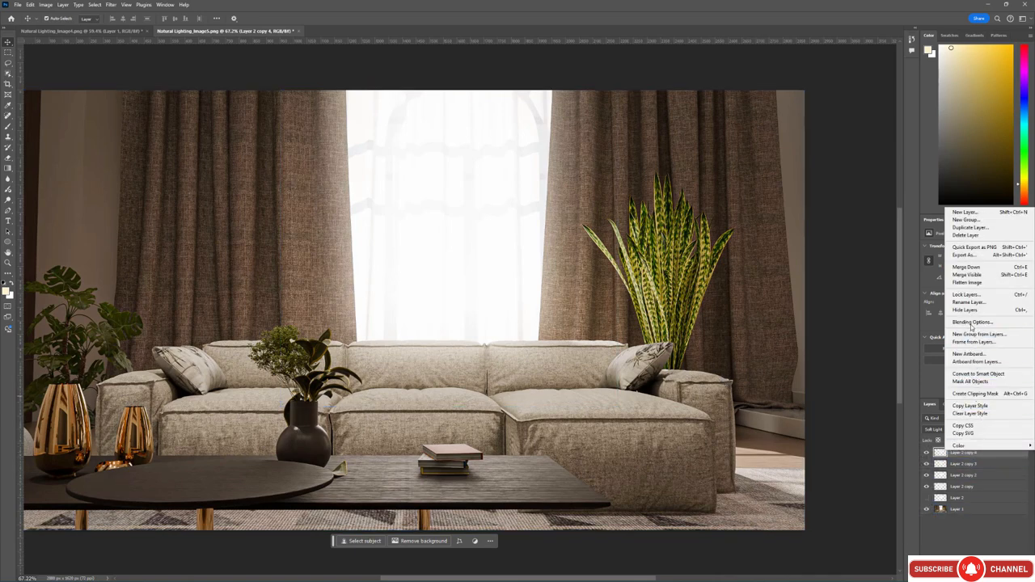
left_click(971, 283)
left_click(480, 213)
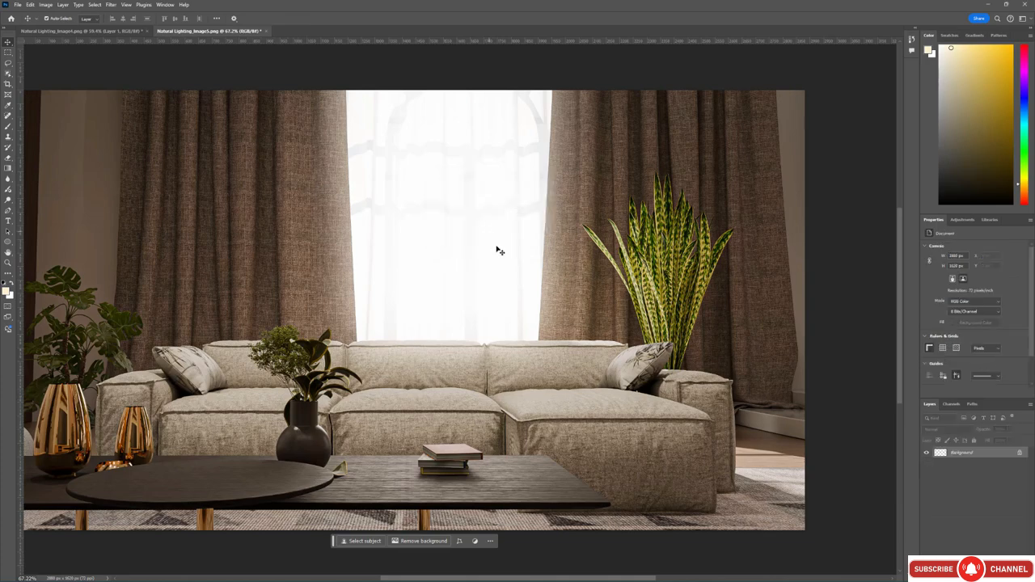
left_click(1020, 455)
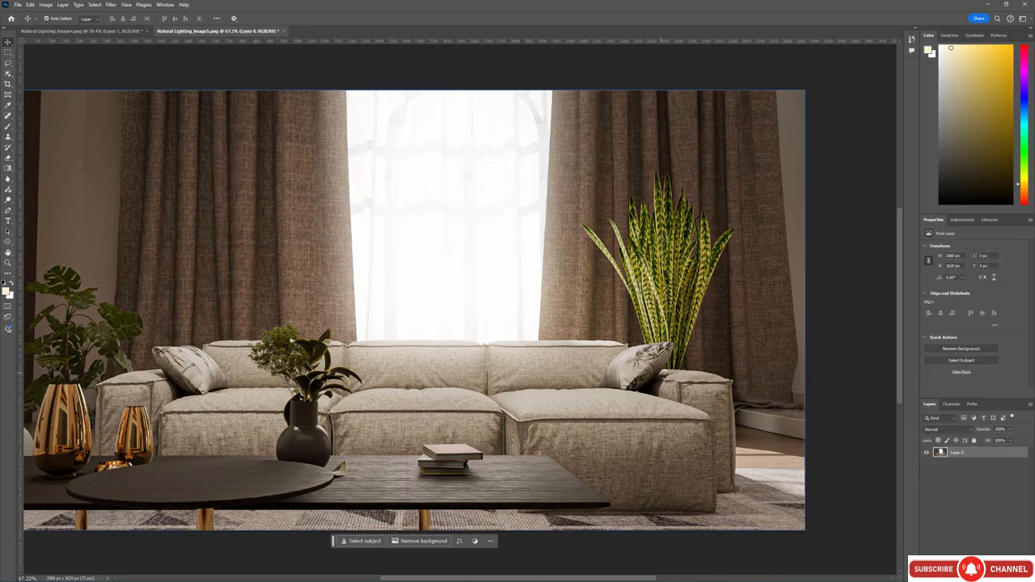
With a small Dodge brush set to Midtones, brighten the curtain fold above the snake plant in one straight vertical stroke.
scroll(443, 329, "down", 5, "alt")
scroll(386, 261, "up", 5, "alt")
scroll(598, 317, "up", 2, "alt")
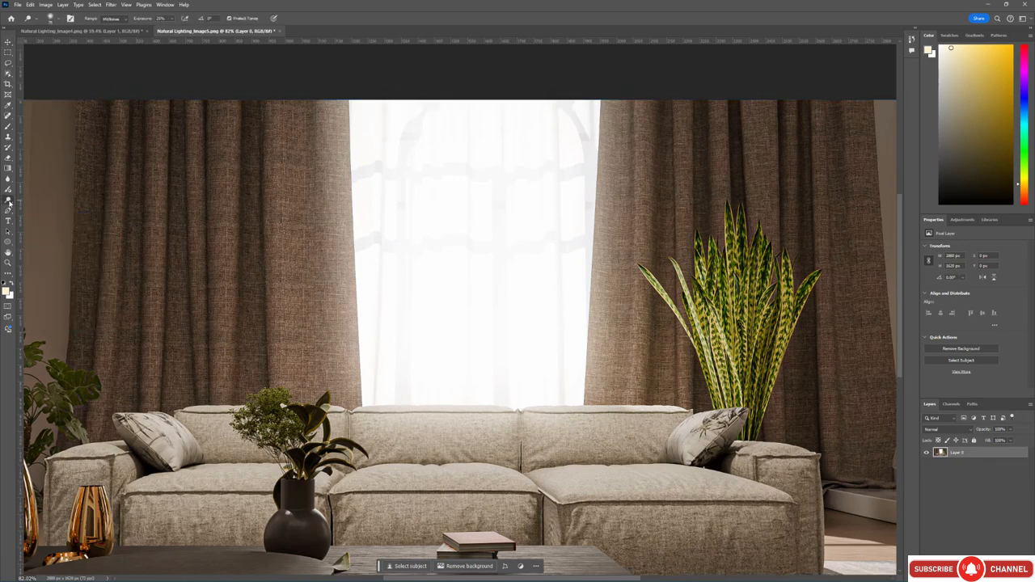
left_click(8, 202)
mouse_move(530, 183)
right_mouse_down("alt")
mouse_move(605, 192)
mouse_move(595, 191)
right_mouse_up("alt")
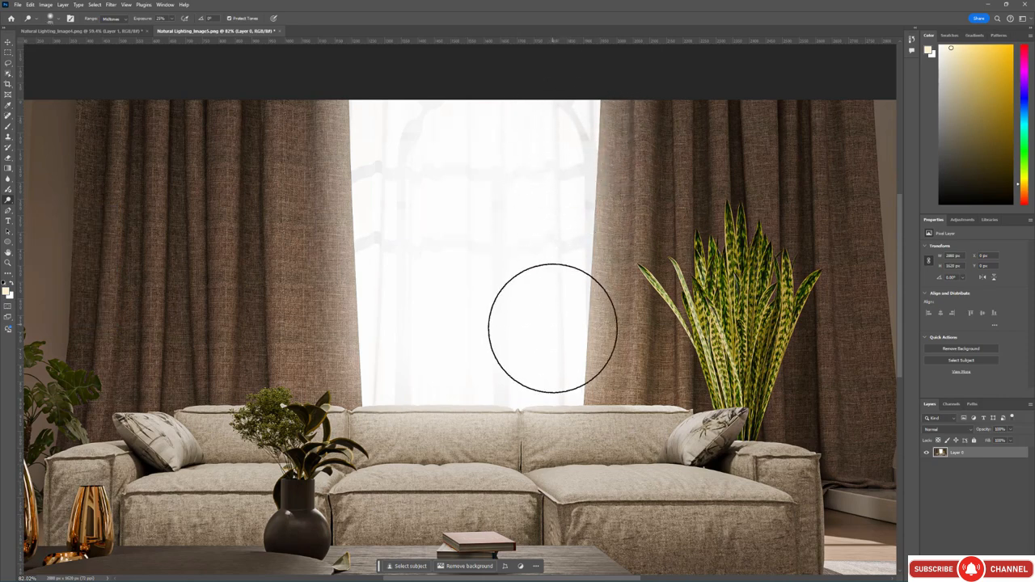
right_click_drag(552, 309, 530, 308, "alt")
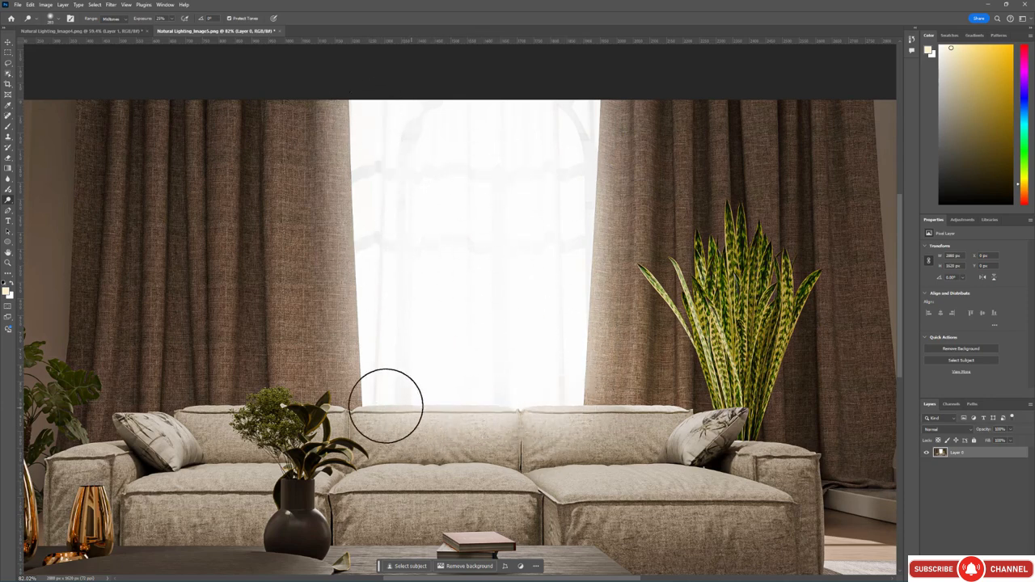
scroll(479, 369, "down", 4, "alt")
scroll(528, 390, "up", 3, "alt")
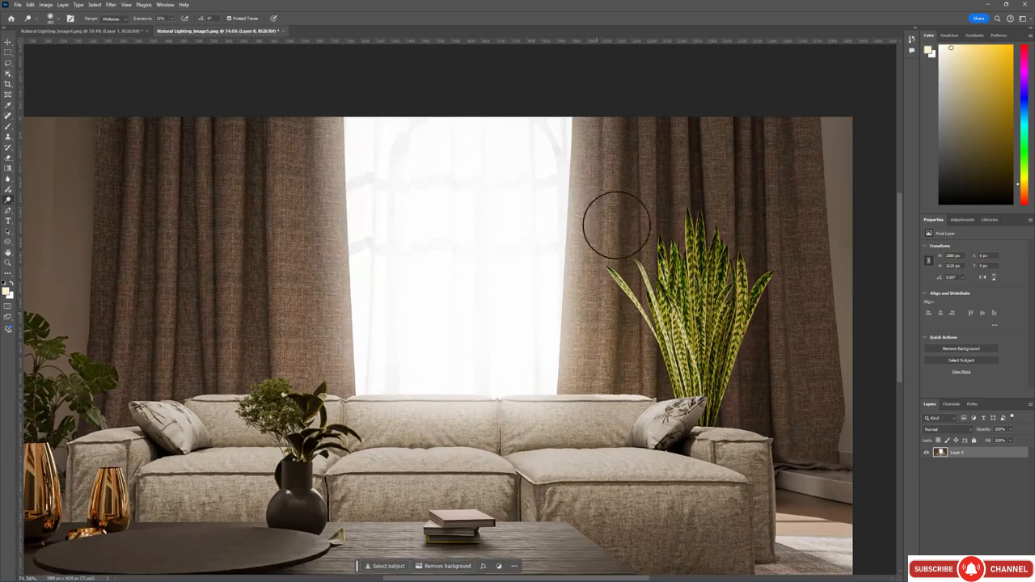
right_click_drag(622, 195, 605, 203, "alt")
scroll(642, 193, "up", 3, "alt")
right_click_drag(655, 157, 649, 157, "alt")
right_click_drag(649, 97, 649, 98, "alt")
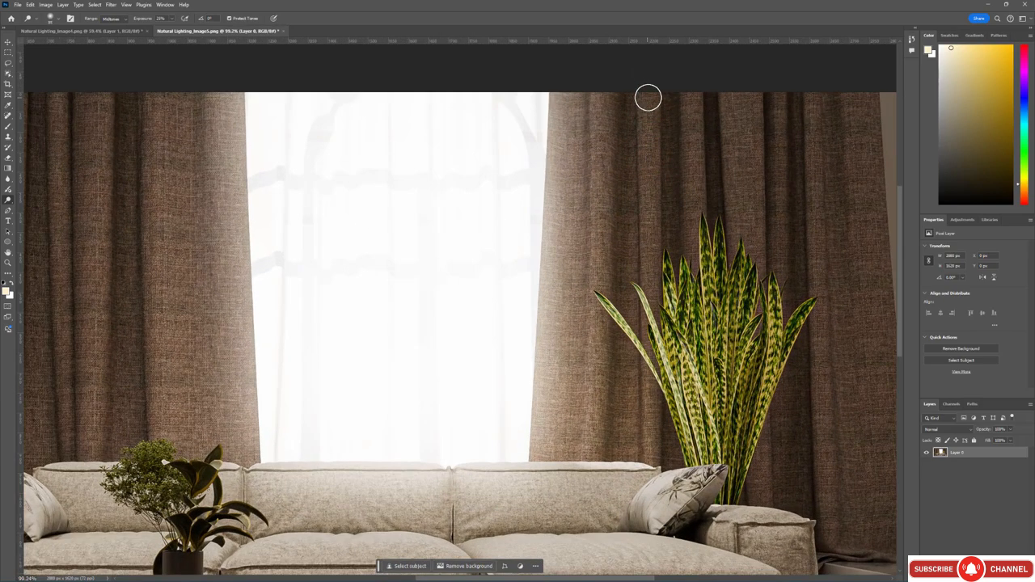
left_click(649, 98)
left_click(654, 450, "shift")
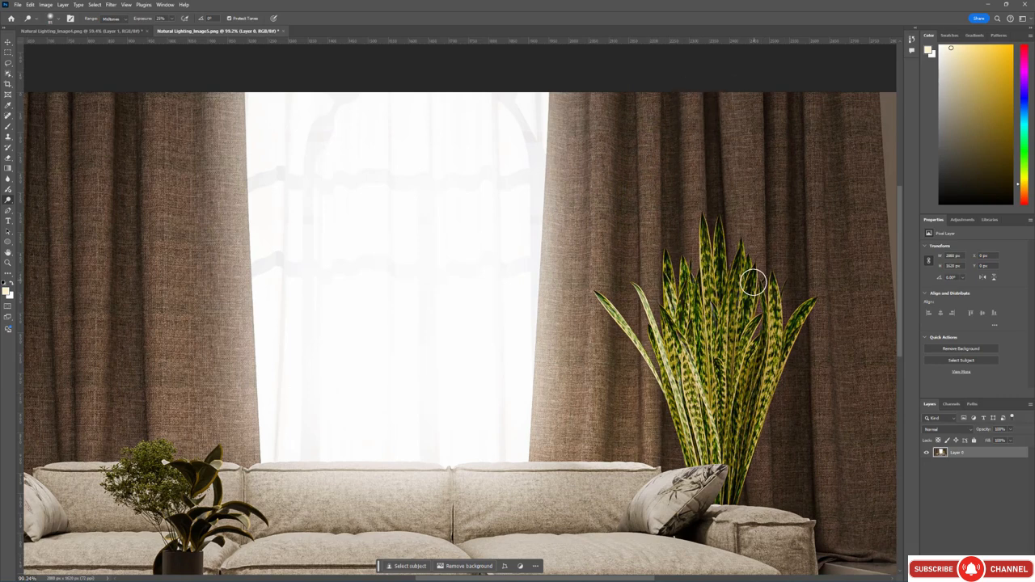
Dodge the window-side shoulder of the dark round vase on the coffee table to strengthen its highlight.
left_click_drag(294, 266, 499, 263)
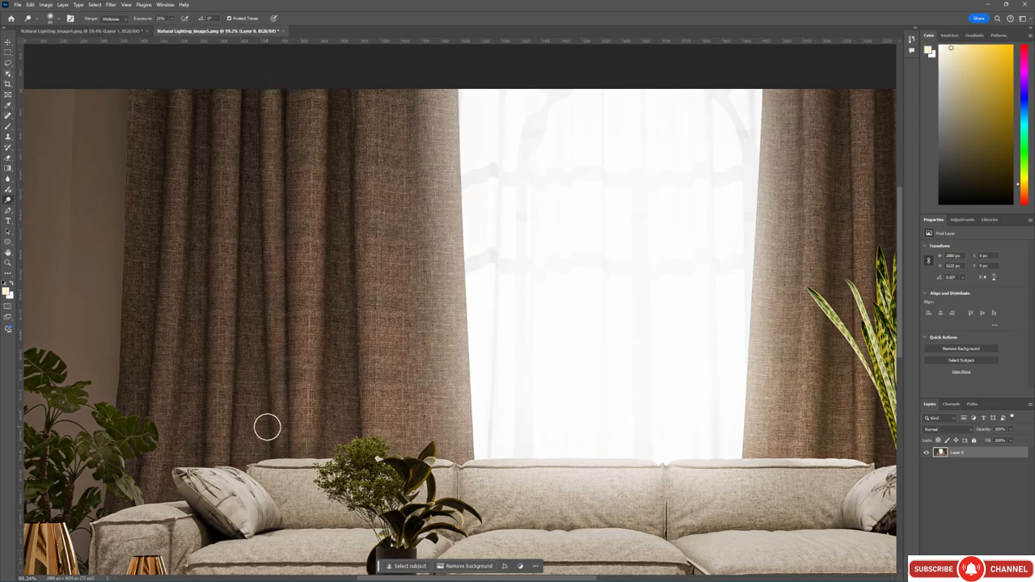
scroll(254, 241, "down", 4, "alt")
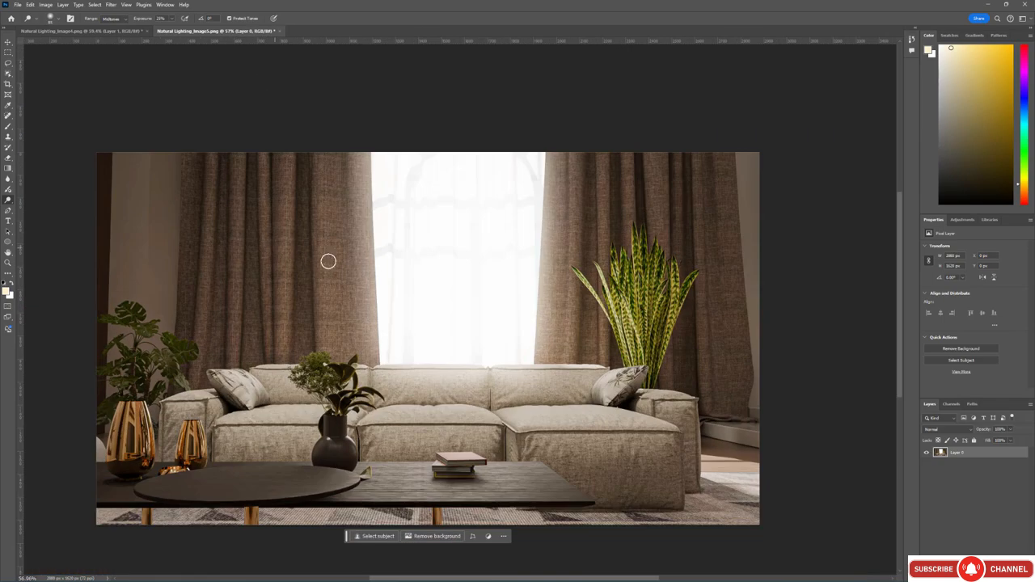
scroll(308, 326, "up", 4, "alt")
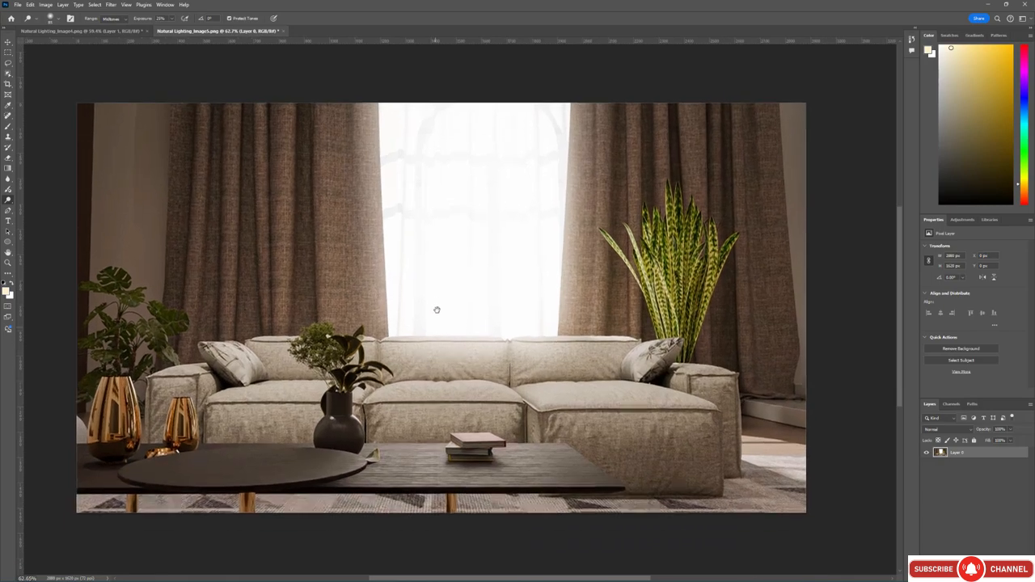
scroll(456, 401, "up", 1, "alt")
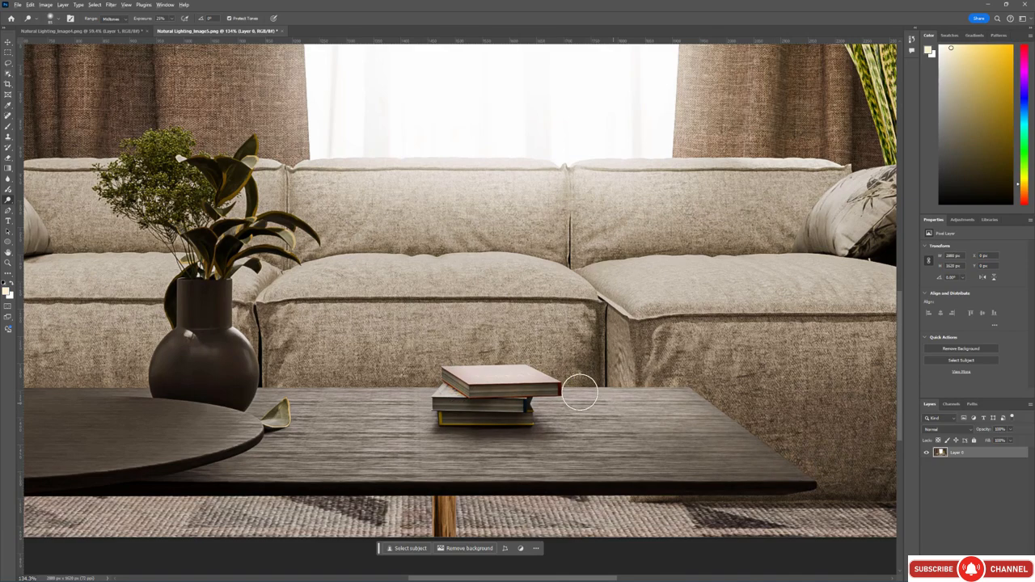
scroll(659, 446, "down", 3, "alt")
scroll(430, 380, "up", 4, "alt")
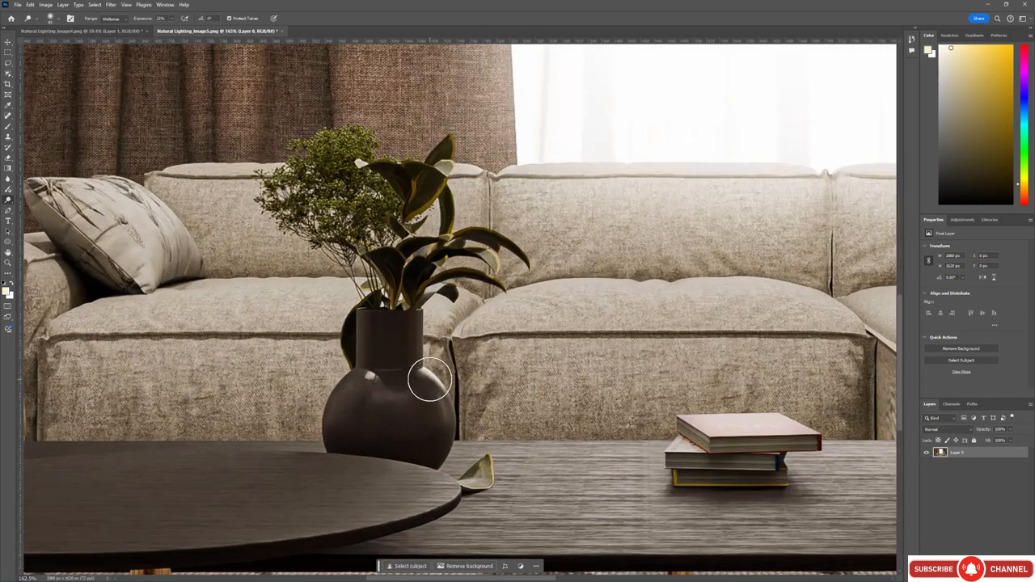
mouse_move(429, 379)
left_mouse_down()
mouse_move(429, 391)
mouse_move(421, 372)
mouse_move(434, 439)
mouse_move(420, 331)
mouse_move(420, 379)
mouse_move(393, 381)
mouse_move(418, 363)
mouse_move(426, 400)
left_mouse_up()
scroll(426, 402, "down", 5, "alt")
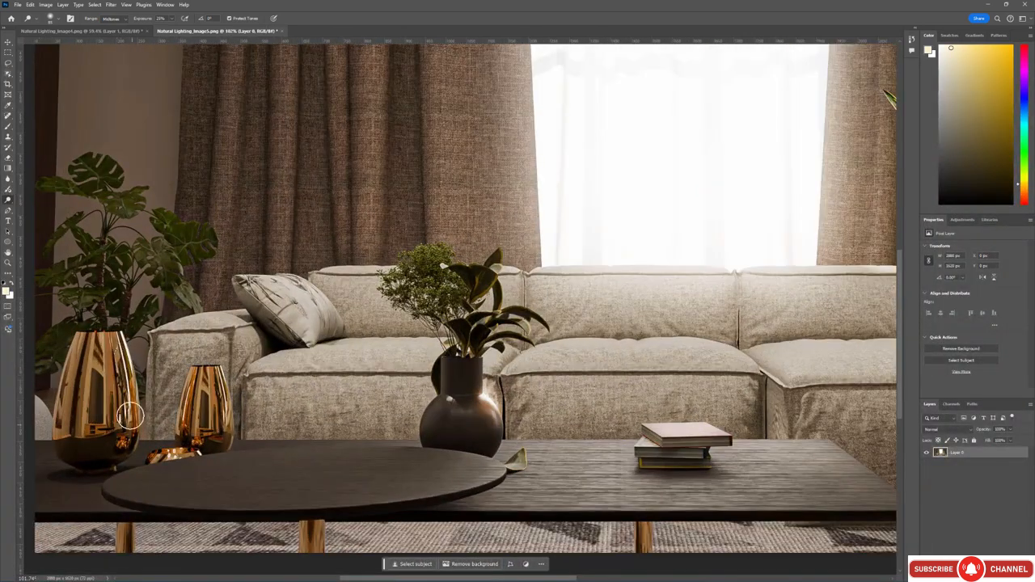
scroll(339, 346, "down", 3, "alt")
scroll(340, 348, "down", 5, "alt")
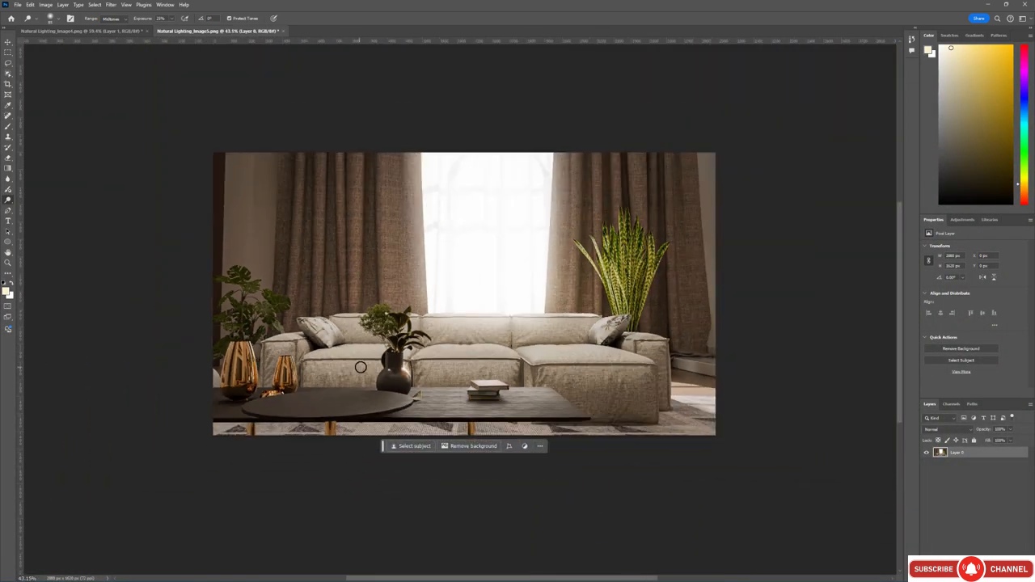
scroll(500, 307, "up", 7, "alt")
scroll(501, 362, "down", 2, "alt")
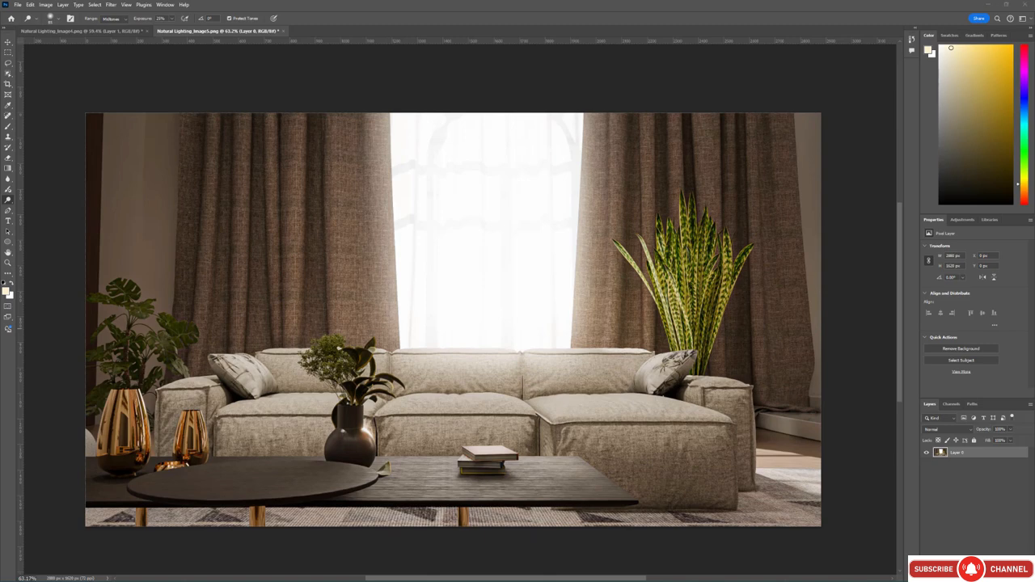
Open Natural Lighting_Image7.png as a new document and launch the Camera Raw Filter on its layer.
left_click_drag(1034, 171, 459, 33)
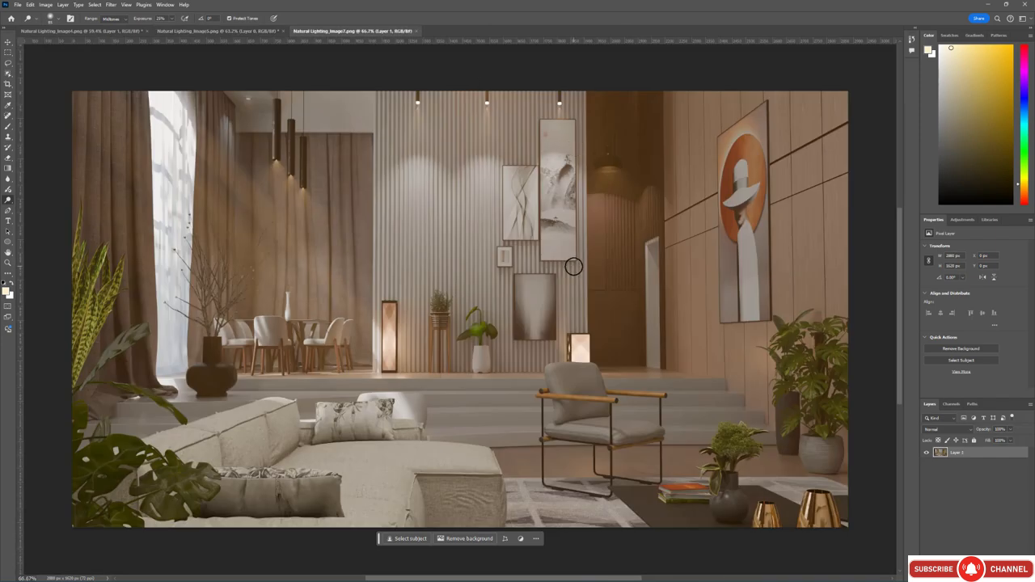
key("v")
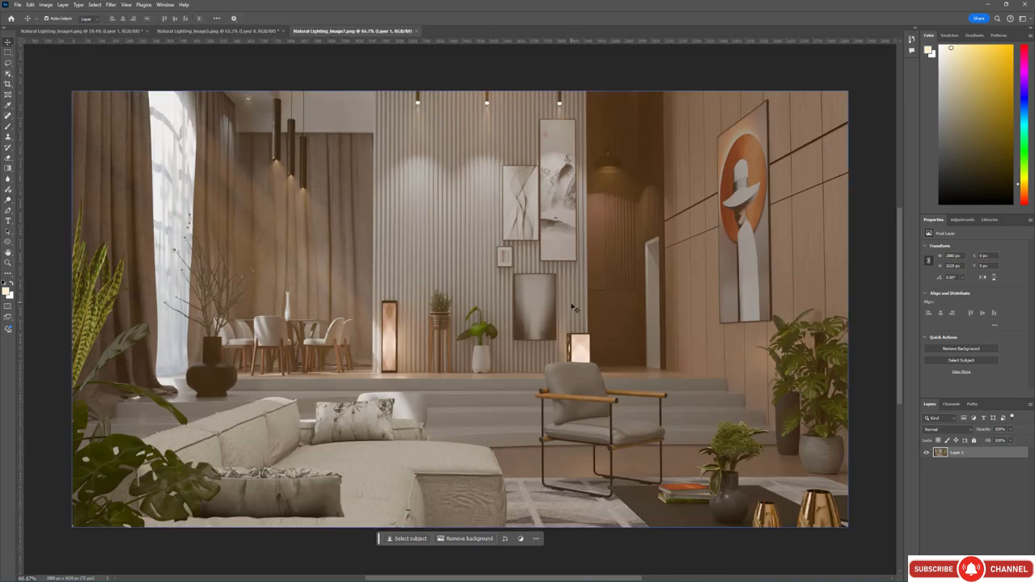
key("ctrl+shift+a")
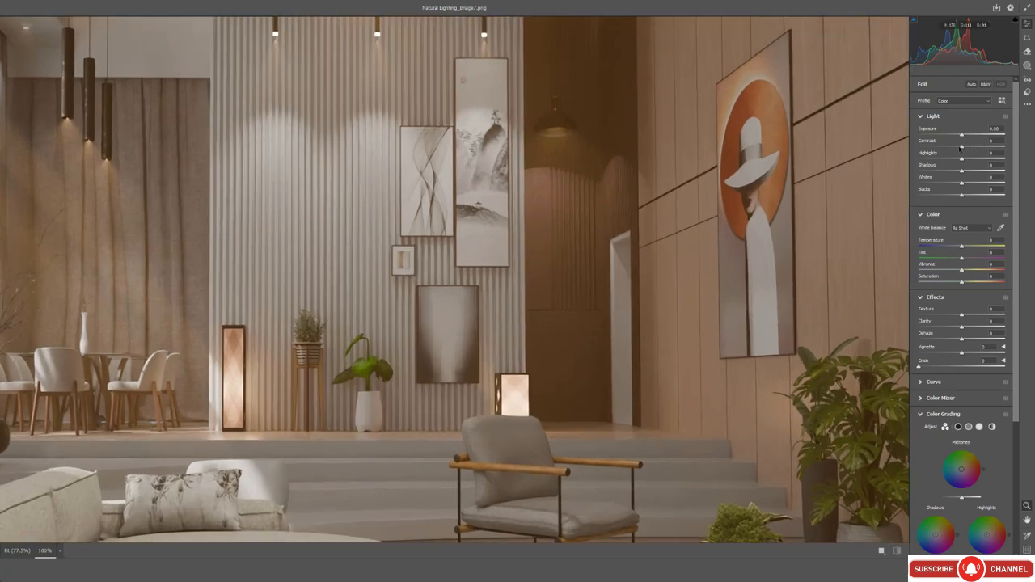
Set Contrast to +34, Texture to +32 and Clarity to +35 for the double-height living room render.
left_click(976, 147)
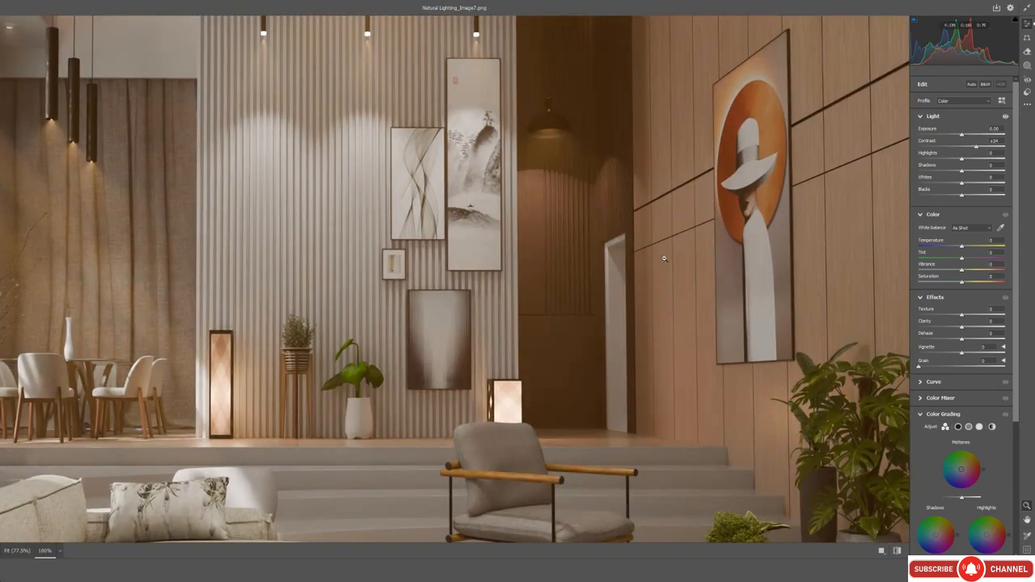
left_click_drag(664, 258, 605, 261)
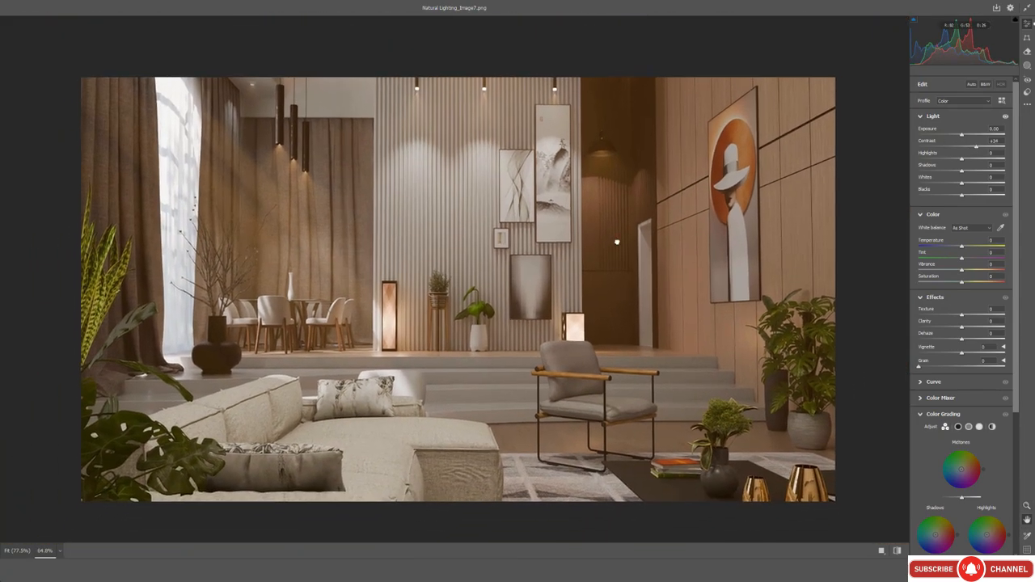
left_click(975, 316)
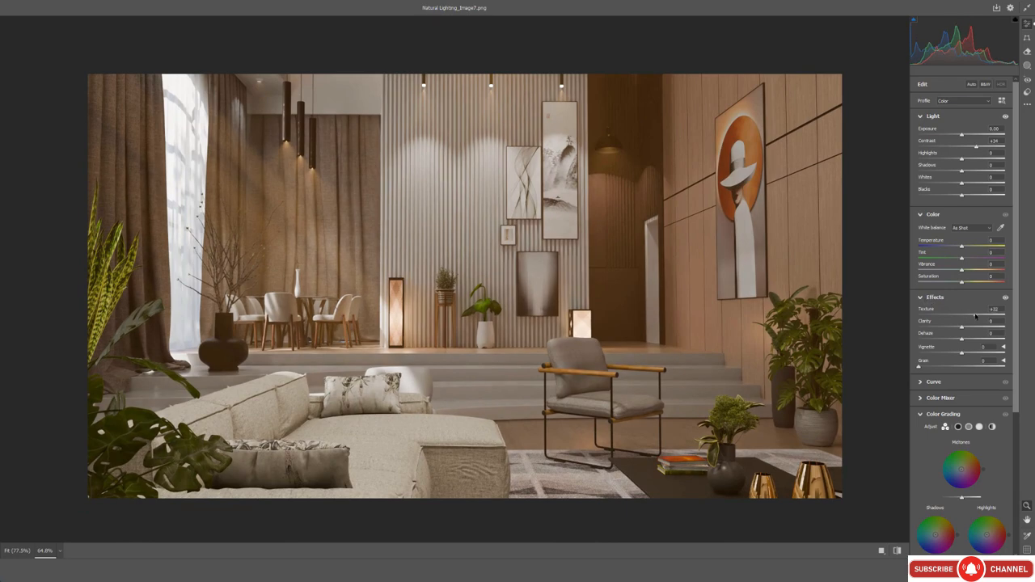
left_click(978, 327)
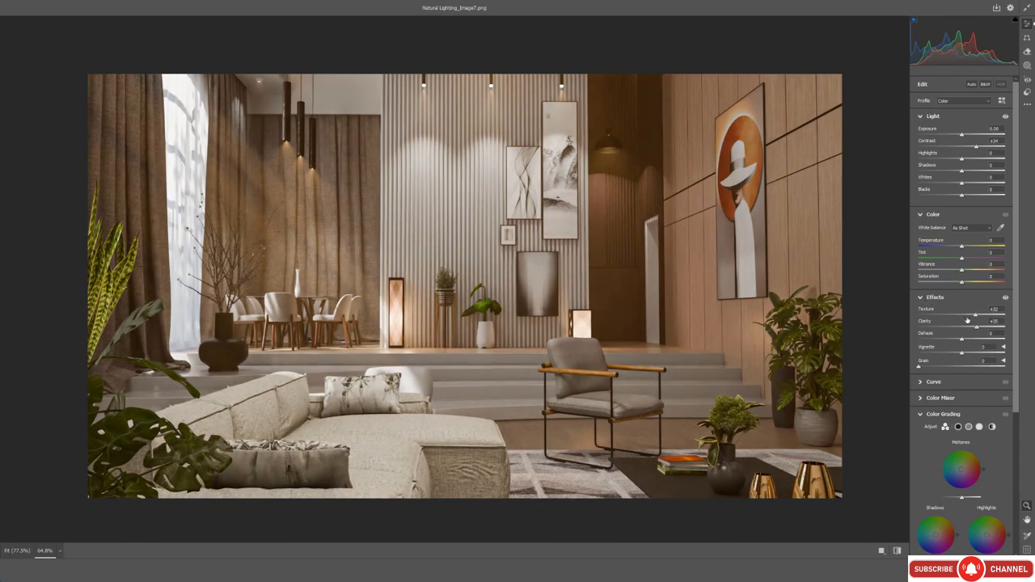
Add a moderate amount of sharpening and set the Vignette to -17.
scroll(943, 299, "down", 5)
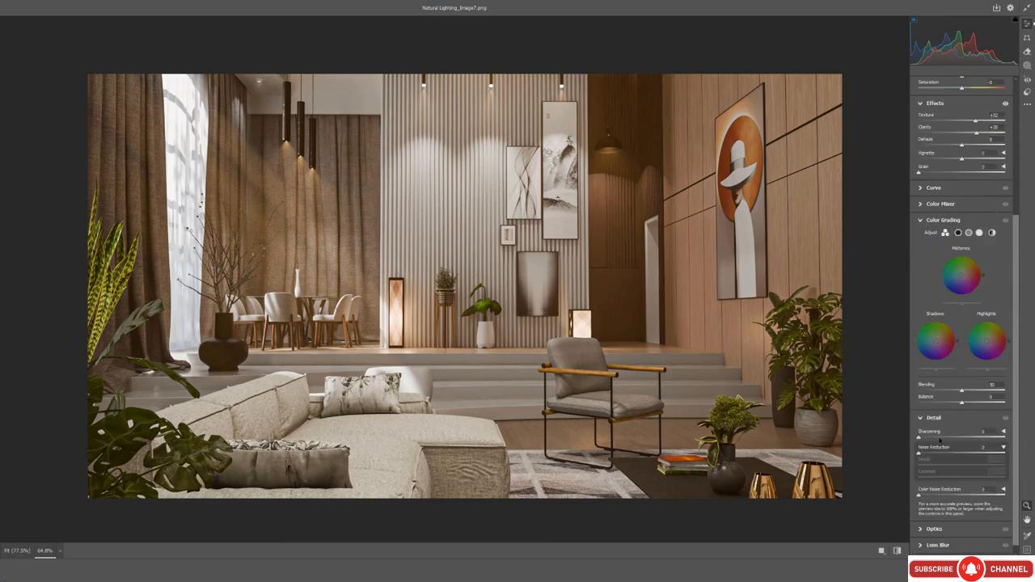
left_click_drag(940, 438, 946, 438)
scroll(965, 243, "up", 3)
scroll(965, 243, "up", 3)
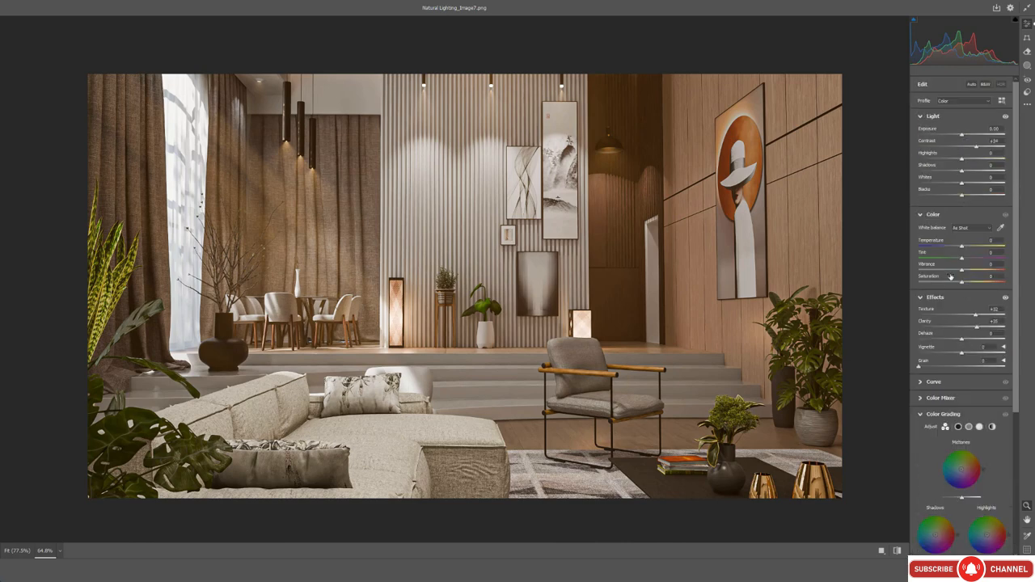
left_click(950, 355)
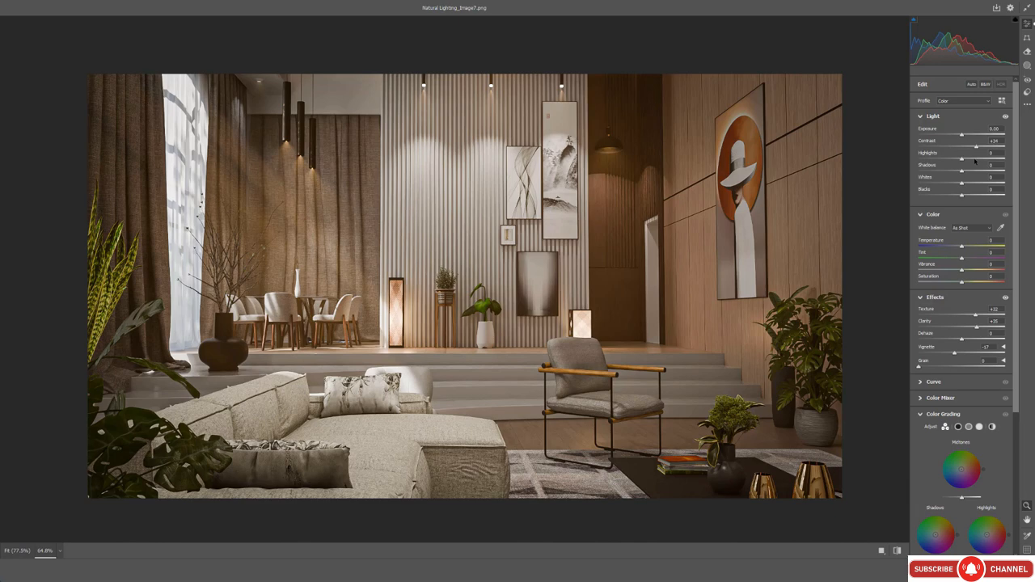
Deepen the tonal range by setting Highlights to +75, Shadows to -29 and Contrast to +58.
left_click(975, 159)
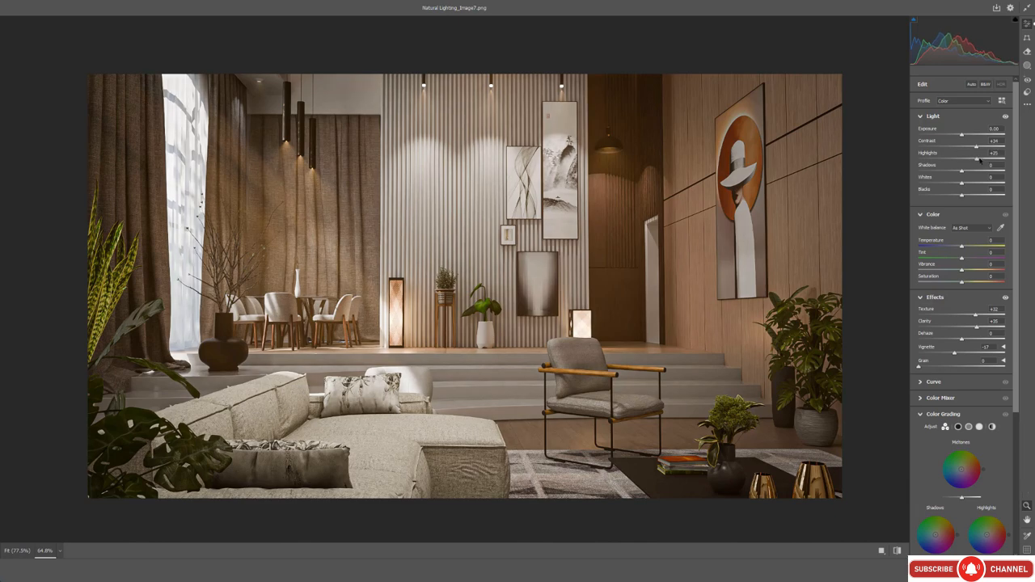
mouse_move(976, 159)
left_mouse_down()
mouse_move(961, 159)
mouse_move(994, 161)
mouse_move(953, 169)
mouse_move(963, 168)
left_mouse_up()
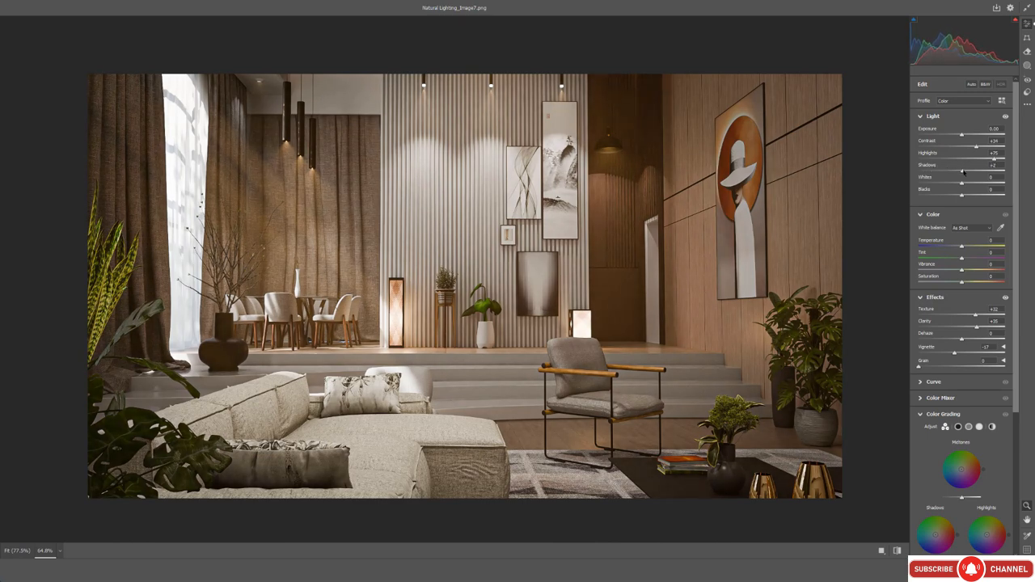
left_click_drag(963, 171, 982, 147)
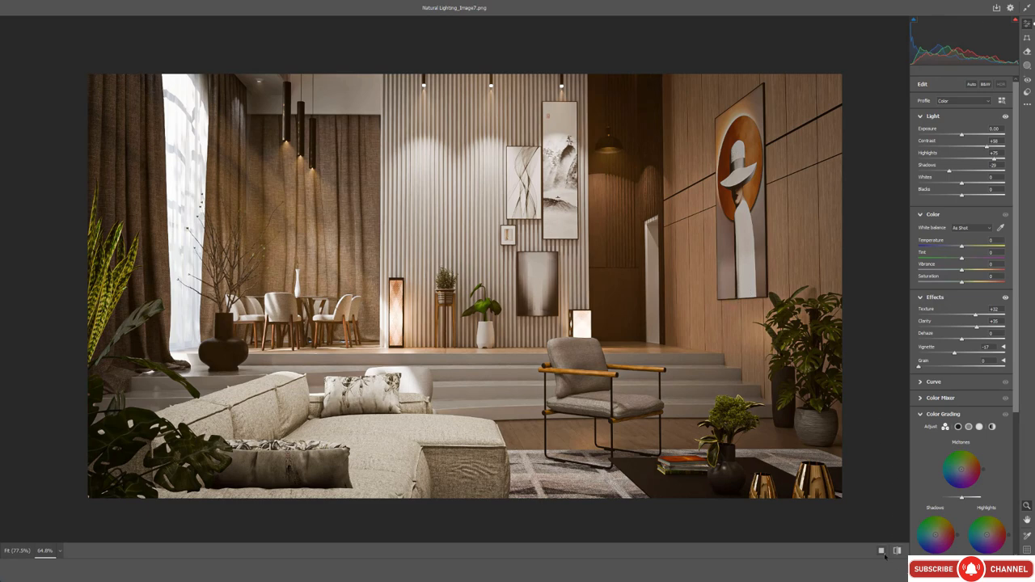
Compare the edited render side by side with the original, toggling repeatedly between the current and default settings.
left_click(882, 551)
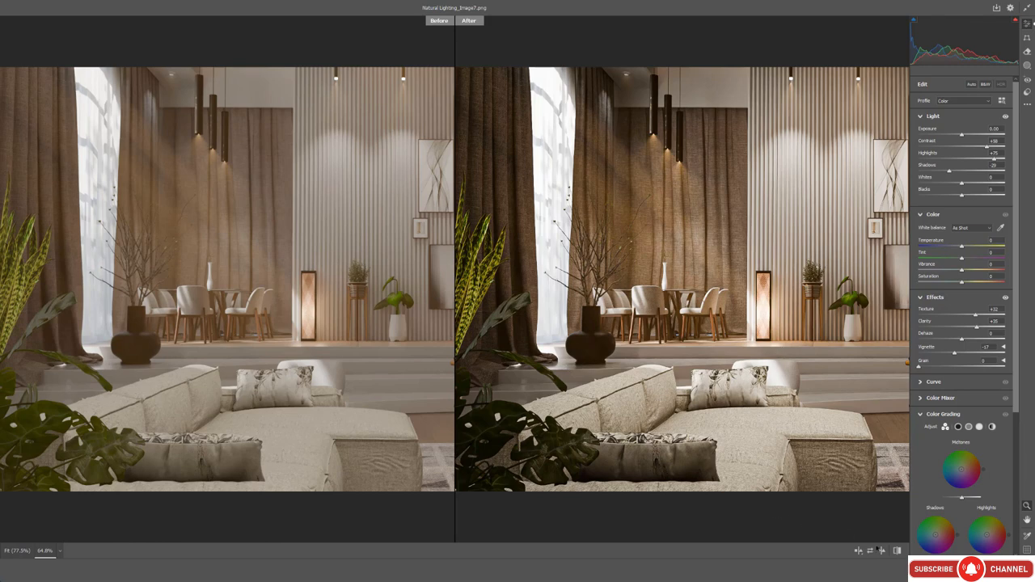
left_click(898, 552)
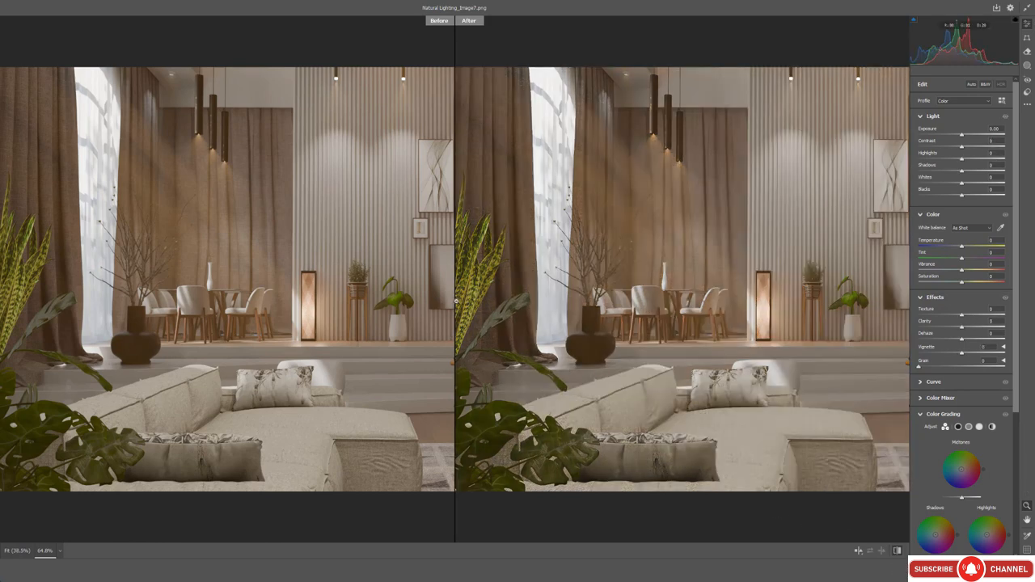
left_click(901, 553)
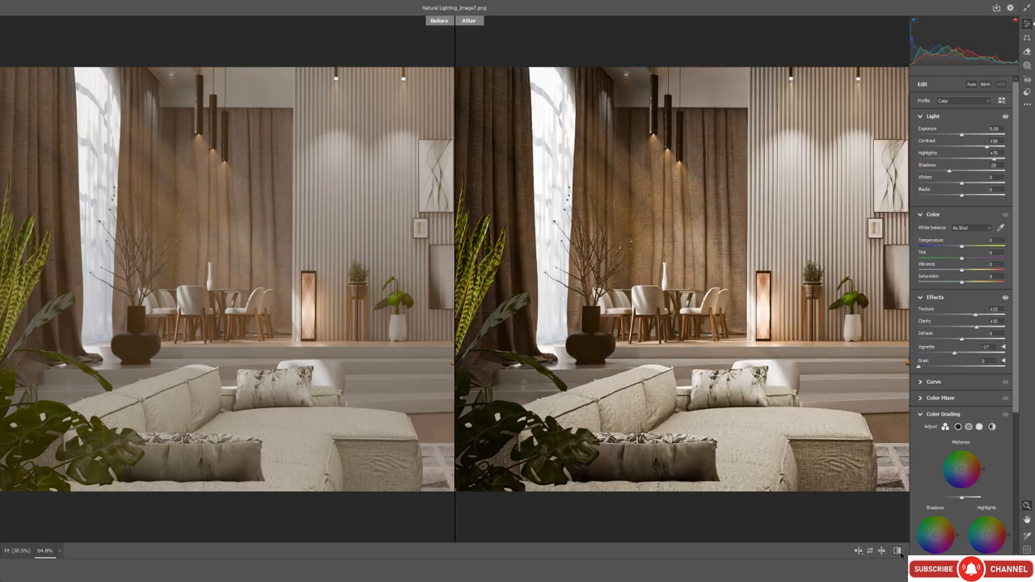
left_click(900, 553)
left_click(901, 553)
left_click(901, 553)
left_click(900, 553)
left_click(900, 553)
left_click(901, 553)
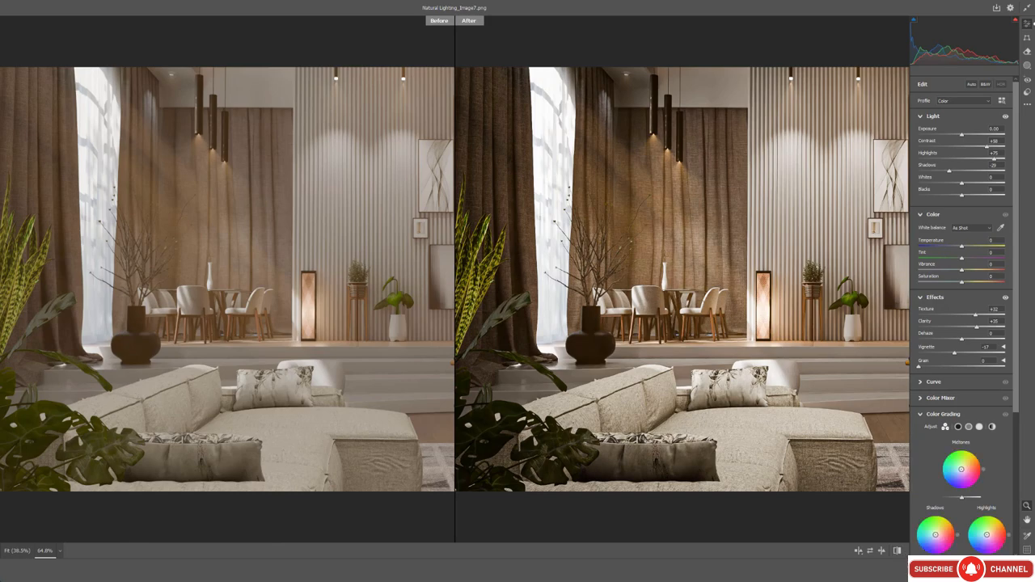
Compare the double-height living room render with its original, return to a single view and apply the Camera Raw edits.
left_click(870, 552)
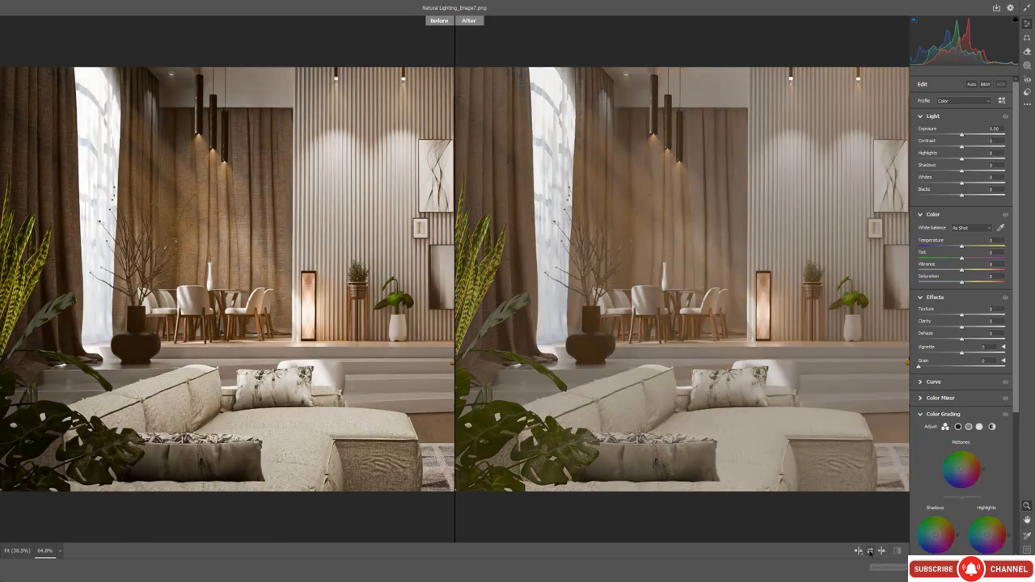
left_click(859, 551)
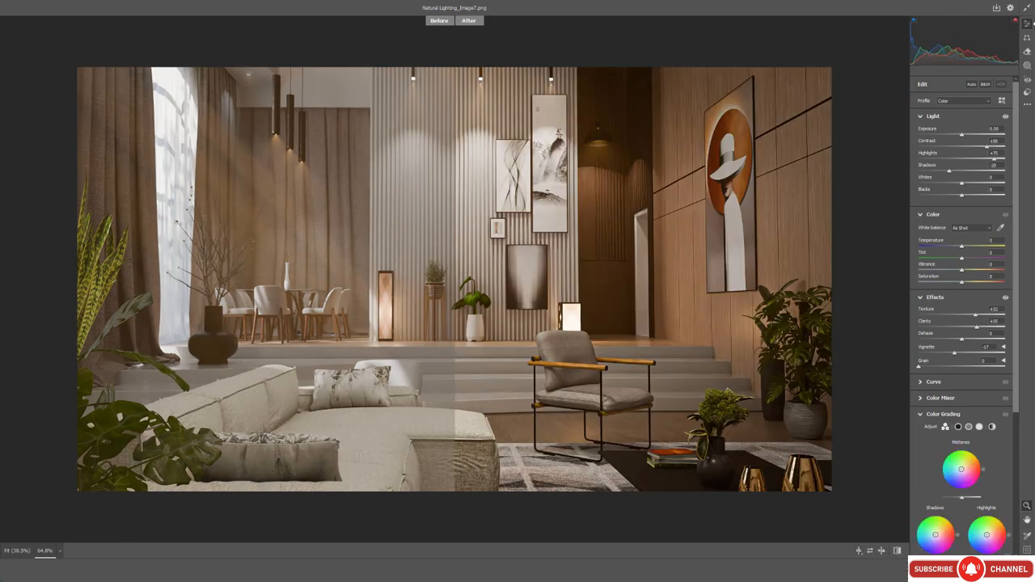
left_click(859, 551)
key("Return")
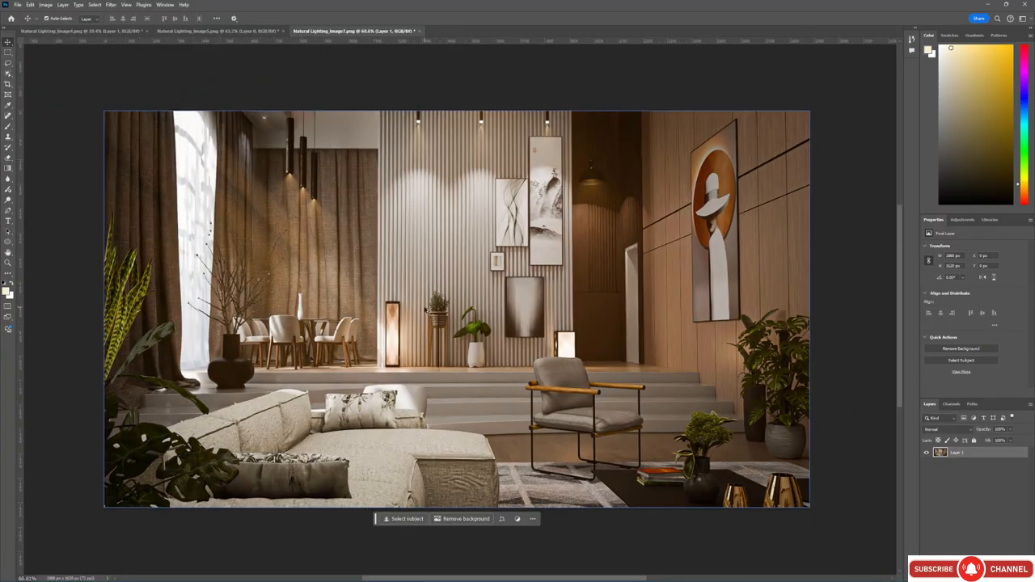
scroll(444, 313, "up", 1, "alt")
scroll(412, 310, "down", 1, "alt")
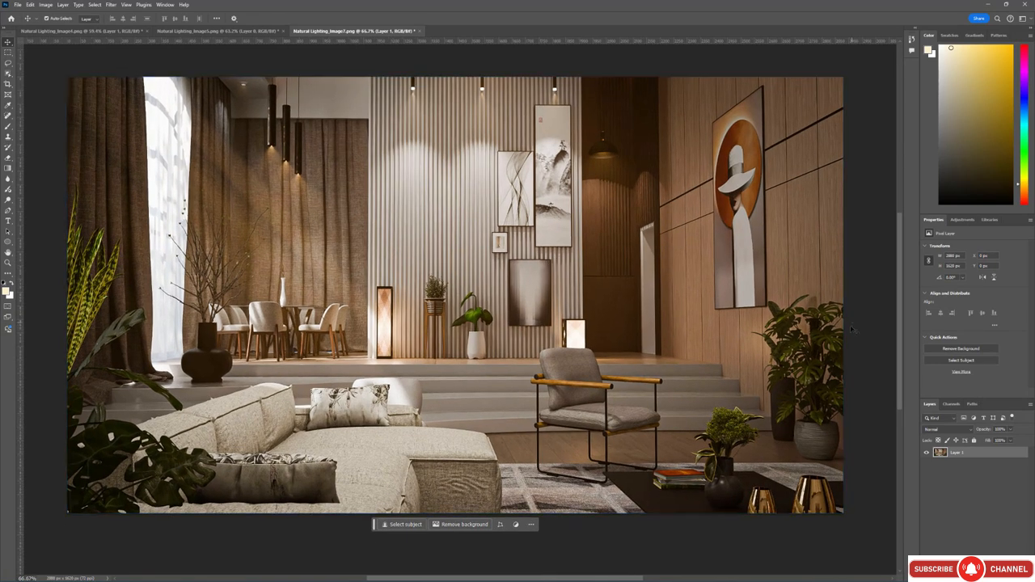
Open the coffee table close-up render as a new document and load it into the Camera Raw Filter.
key("alt+Tab")
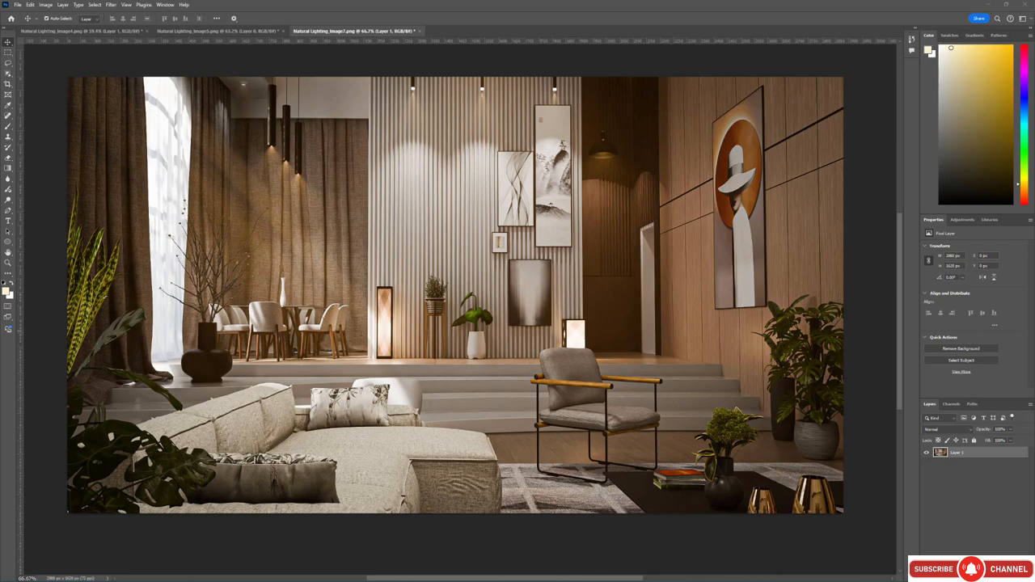
left_click_drag(958, 161, 510, 17)
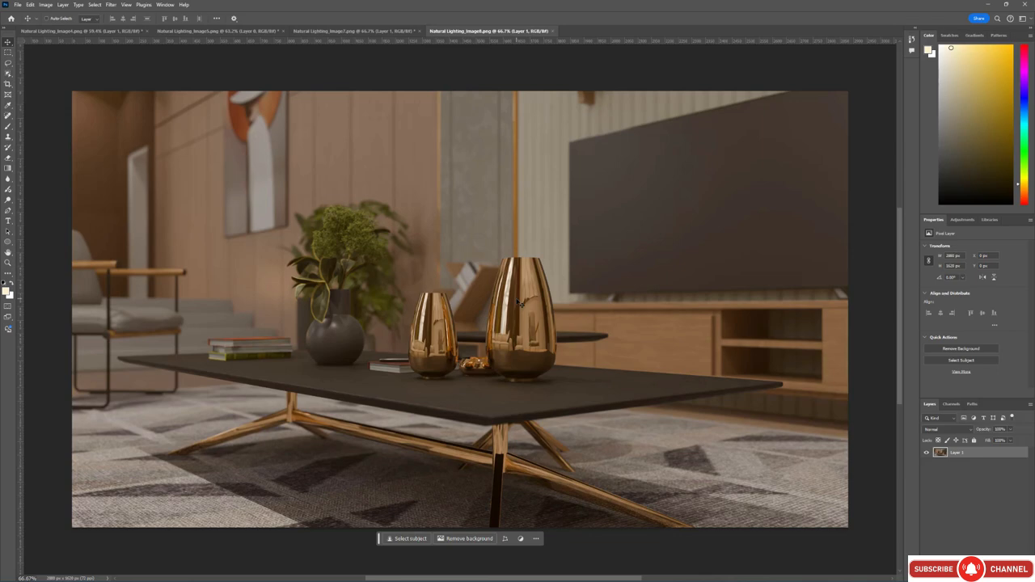
key("ctrl+shift+a")
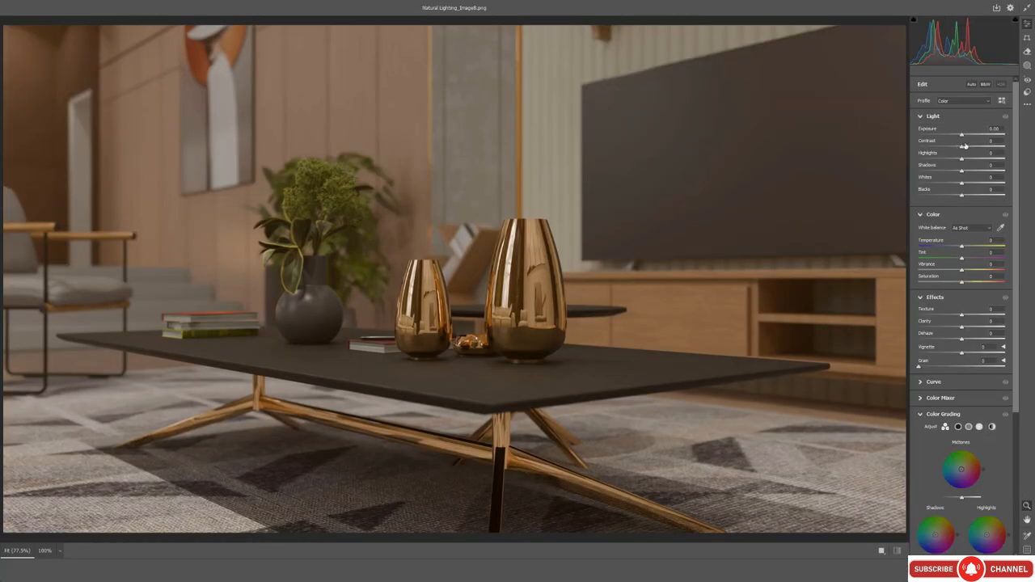
Set Contrast to +36, Texture to +37 and Clarity to +28 for the coffee table render, and Sharpening to about 40.
left_click(978, 147)
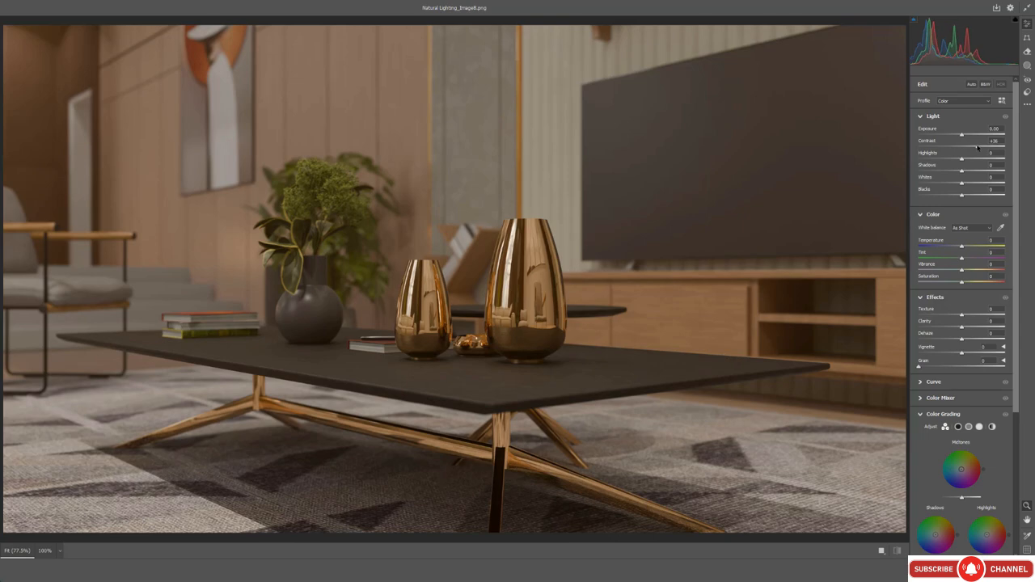
left_click(975, 327)
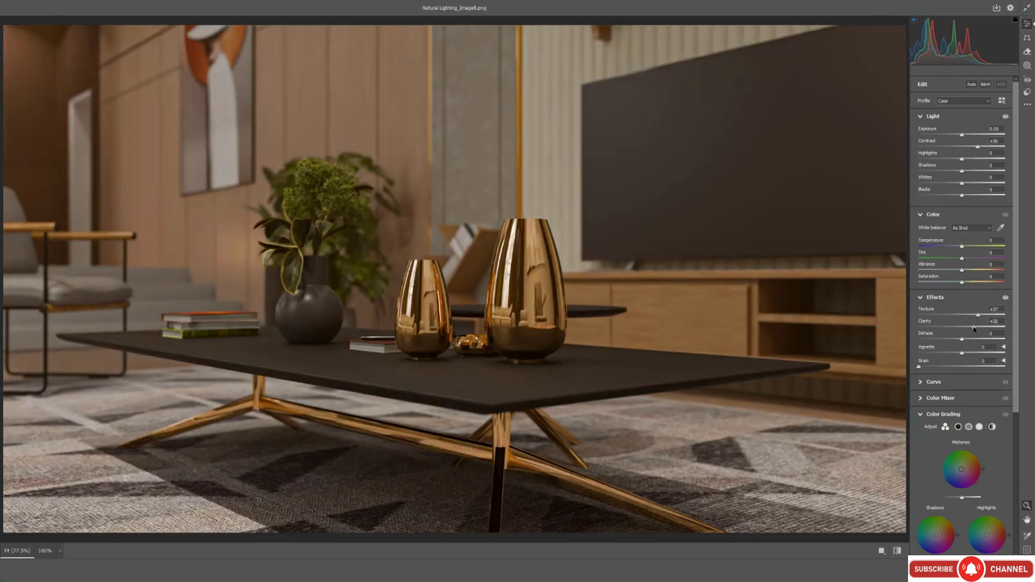
scroll(946, 368, "down", 4)
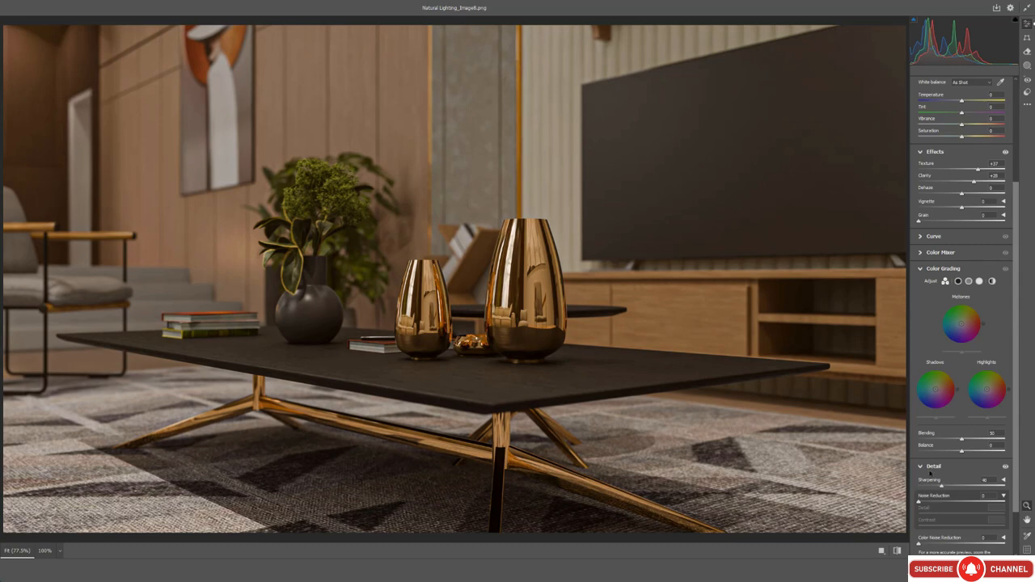
scroll(926, 368, "up", 4)
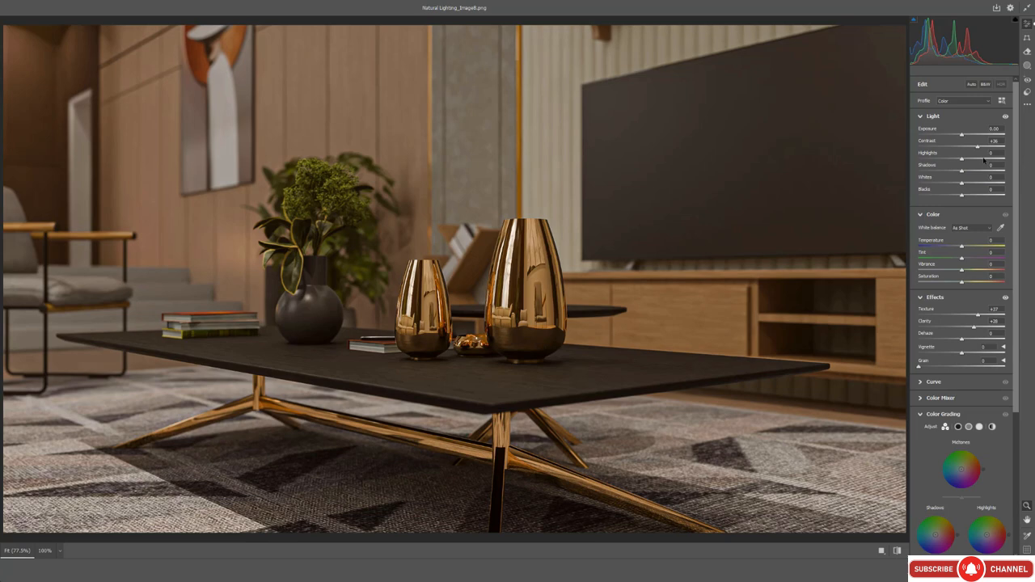
Set Highlights to +77, apply the Camera Raw edits and view the coffee table render in full-screen mode.
left_click_drag(985, 160, 995, 160)
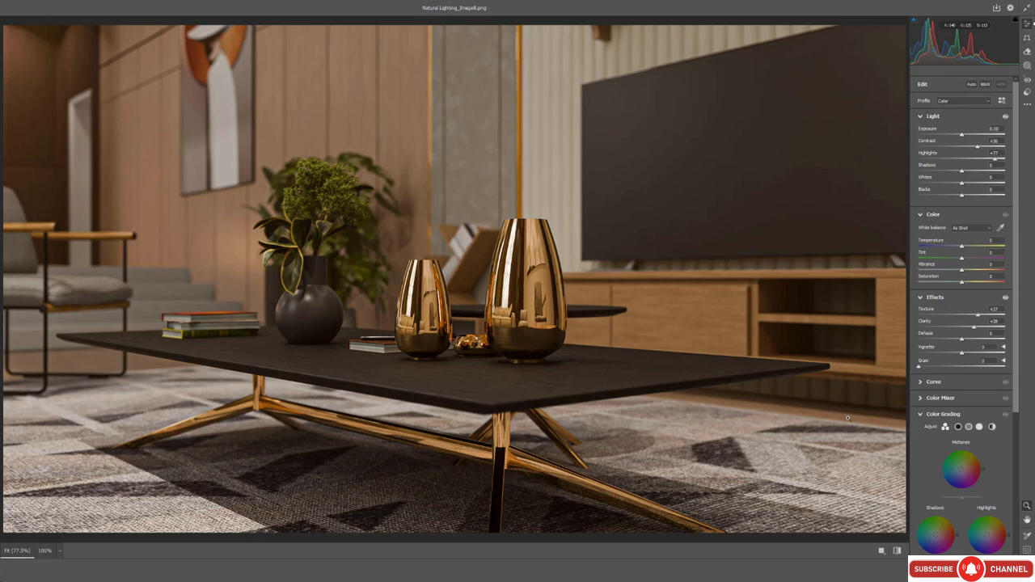
left_click(1005, 570)
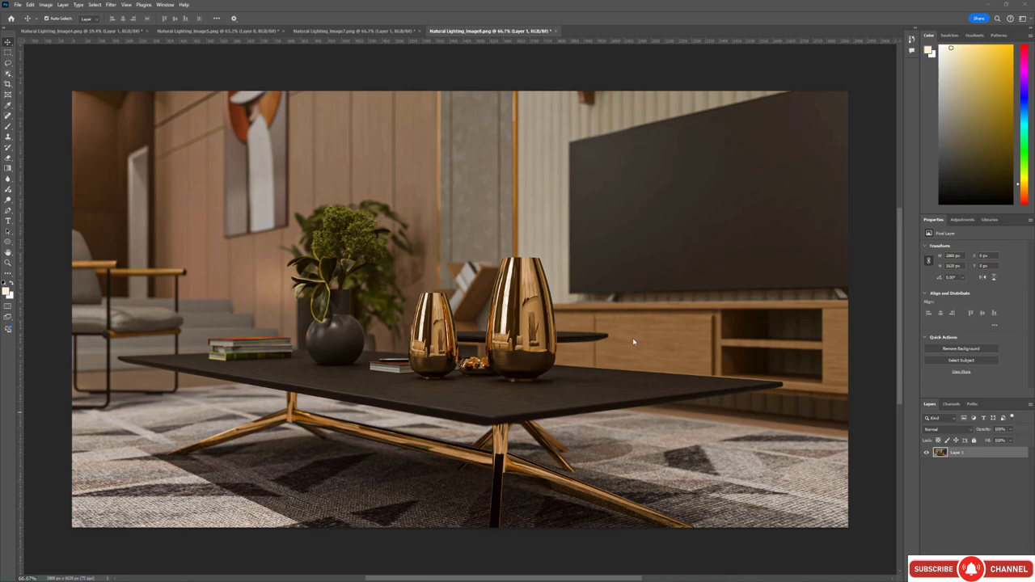
key("f")
key("f")
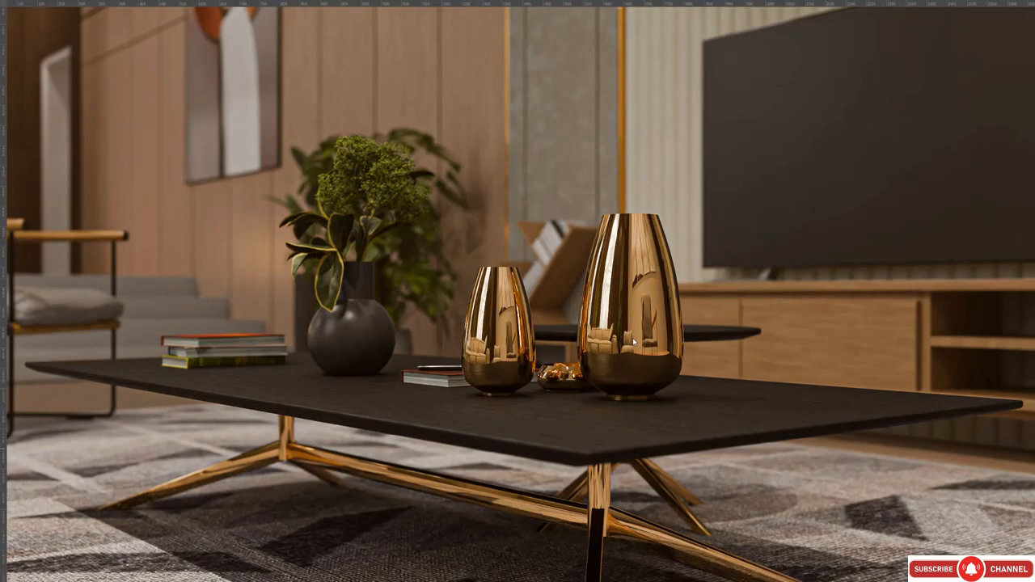